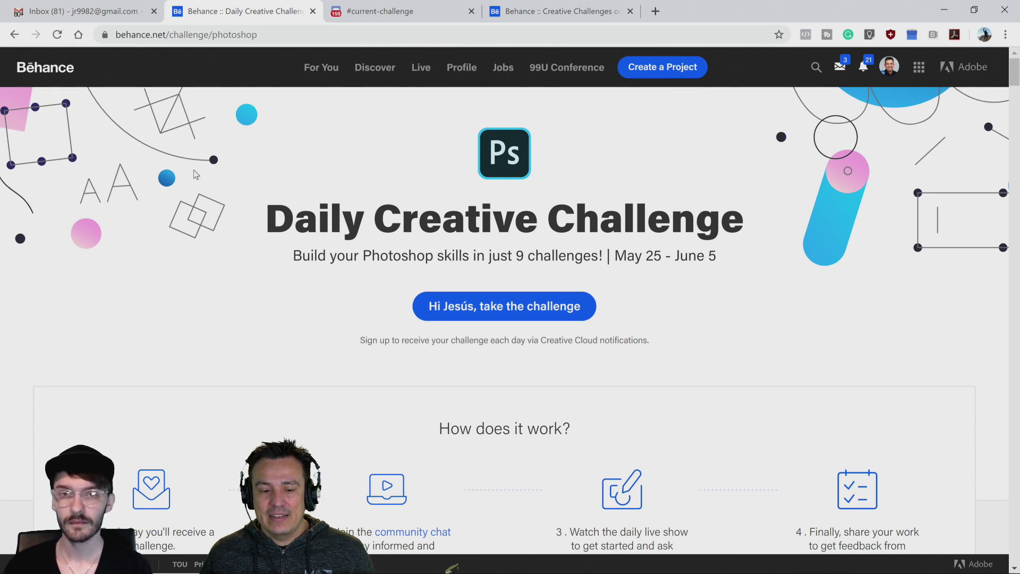
Review how the Daily Creative Challenge works, and view the Dreamland artwork enlarged in the Adobe Photoshop Discord's current-challenge channel
scroll(224, 280, "down", 4)
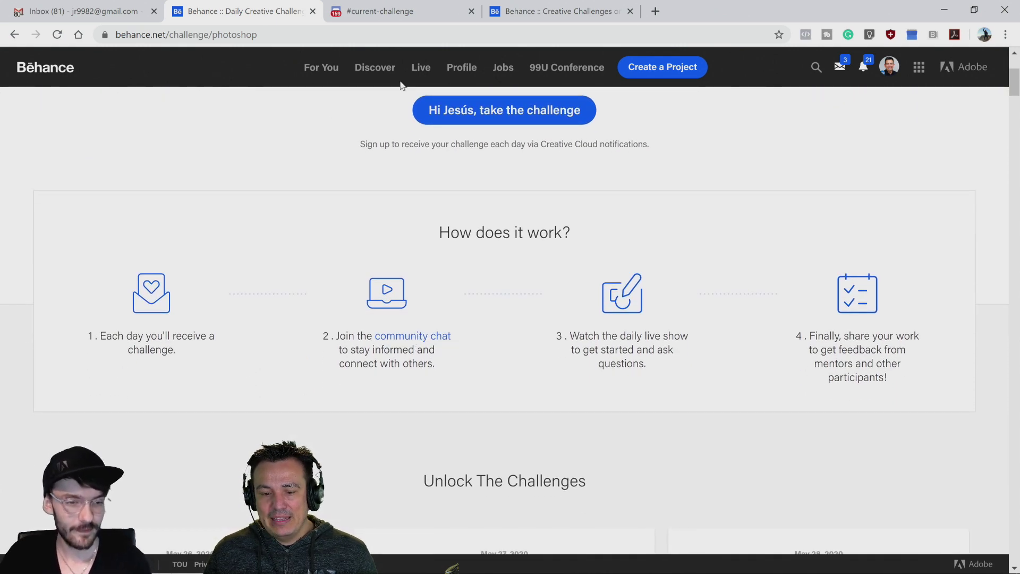
left_click(392, 15)
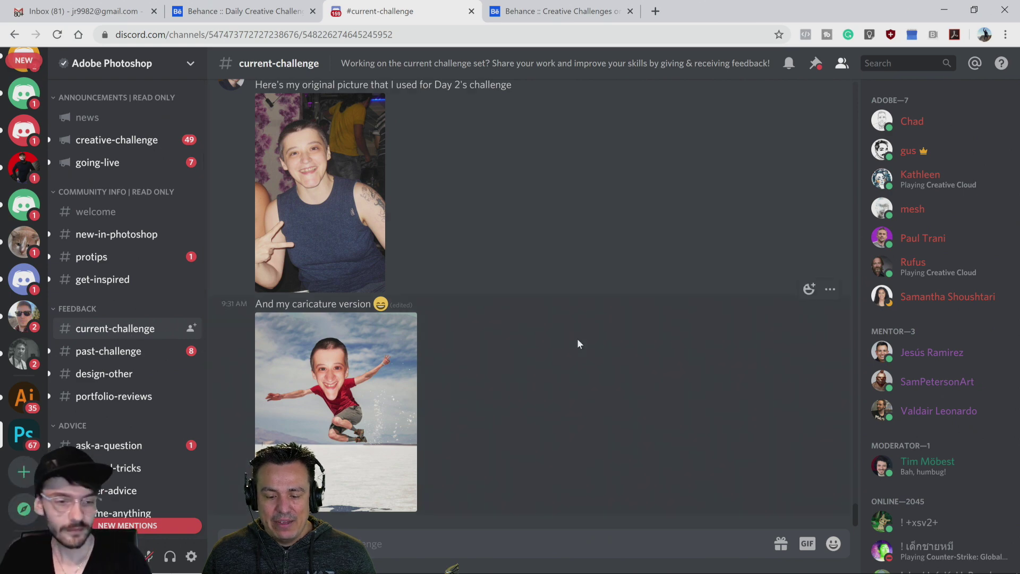
scroll(579, 343, "up", 4)
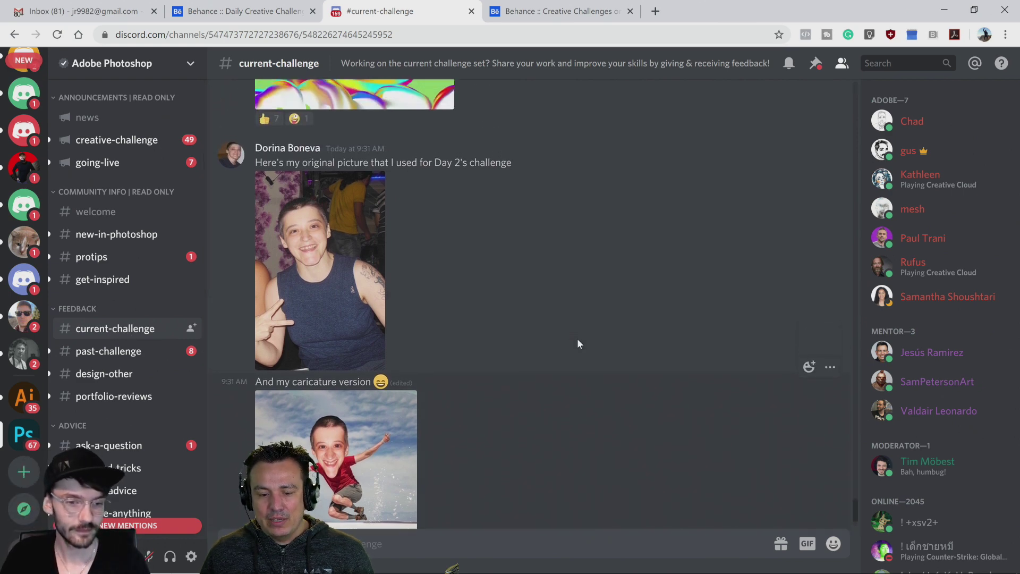
scroll(577, 340, "up", 3)
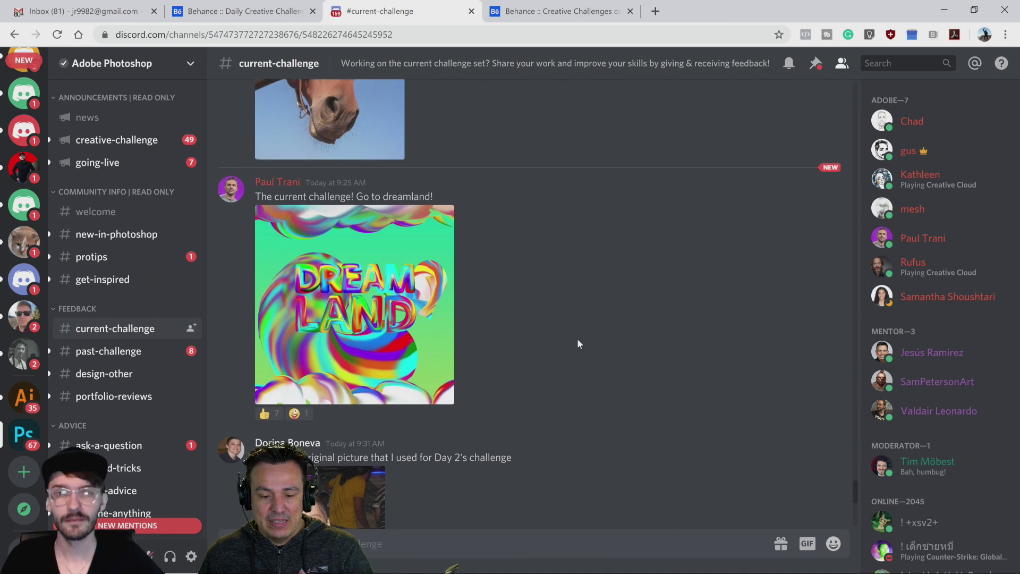
left_click(363, 308)
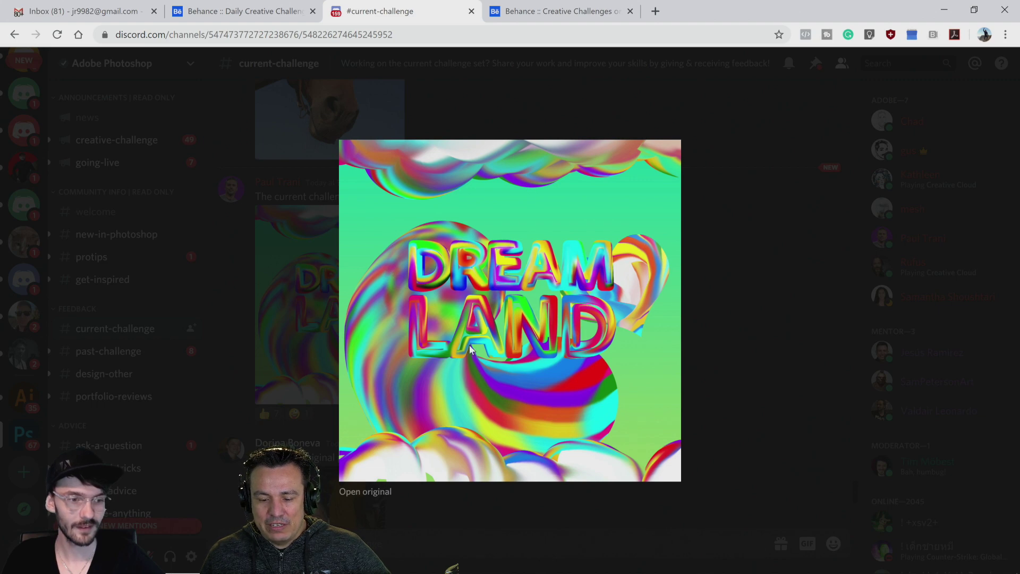
left_click(270, 319)
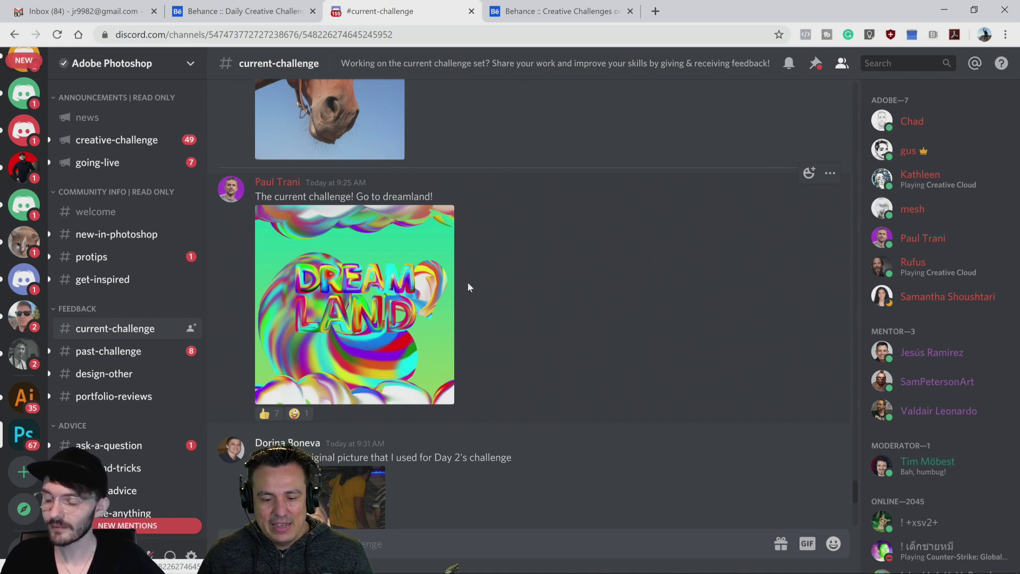
Browse earlier community submissions in the current-challenge channel and return to the newest caricature post
scroll(539, 331, "up", 3)
scroll(539, 331, "up", 20)
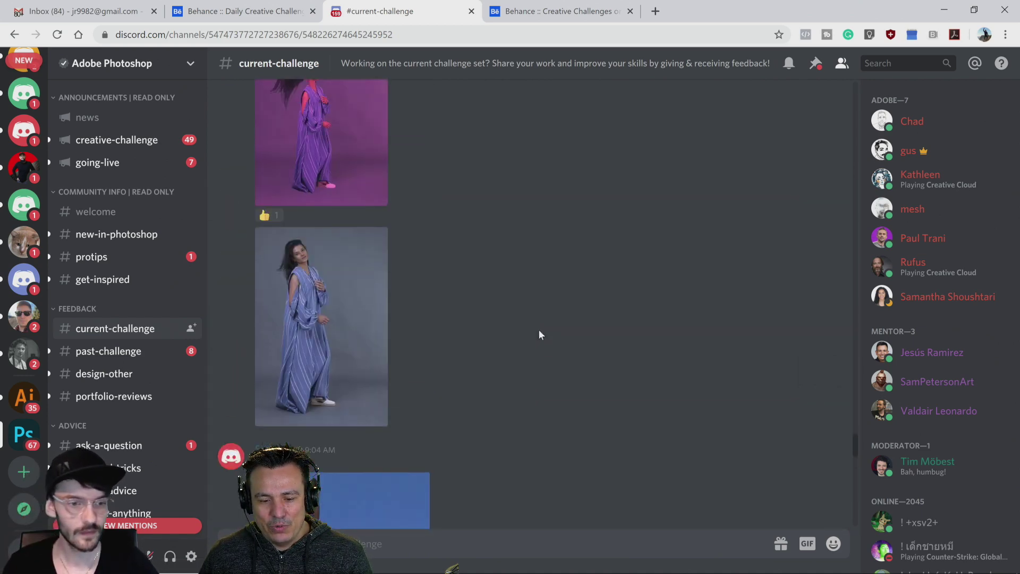
scroll(540, 331, "up", 20)
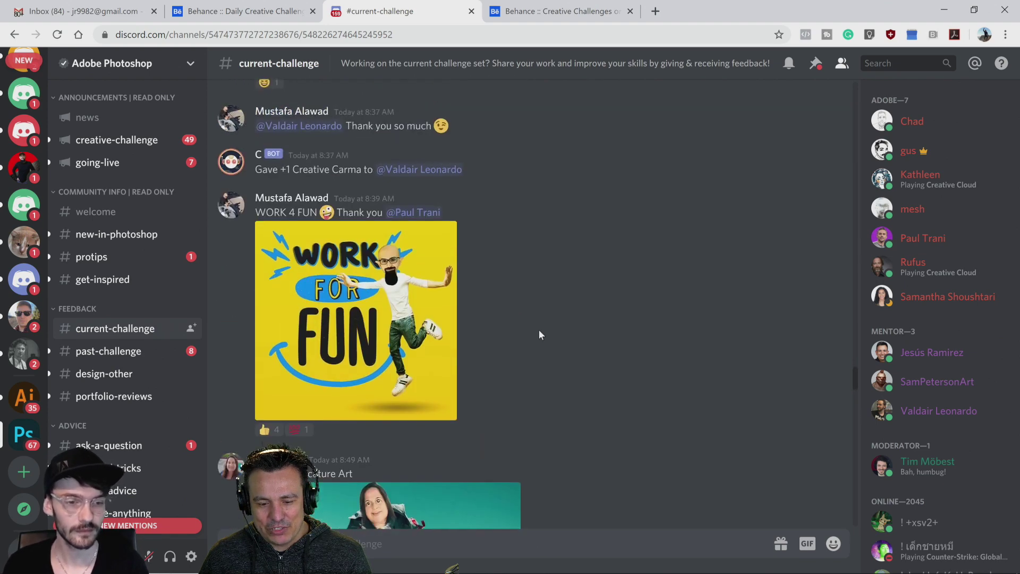
scroll(540, 334, "up", 20)
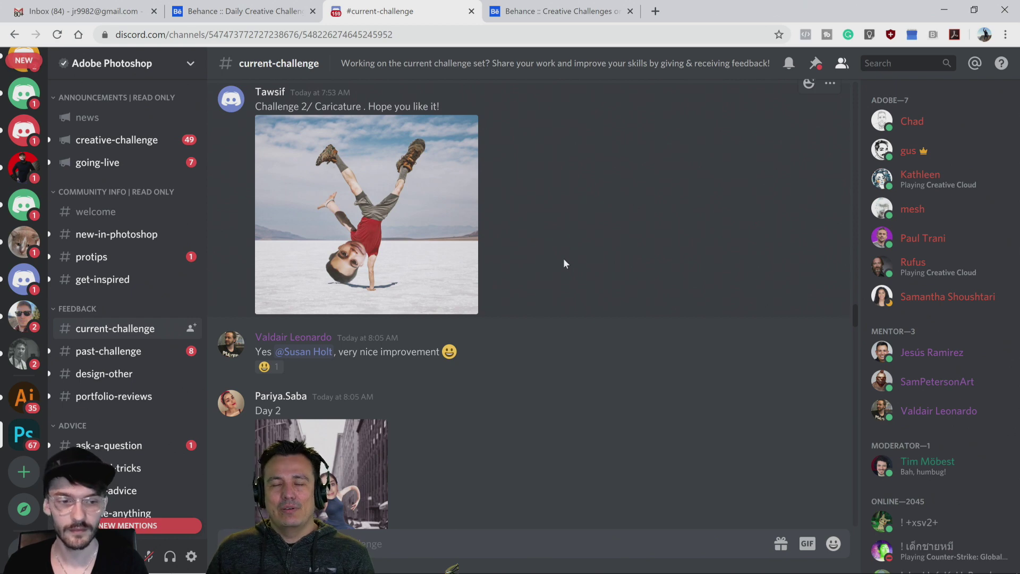
scroll(564, 260, "down", 20)
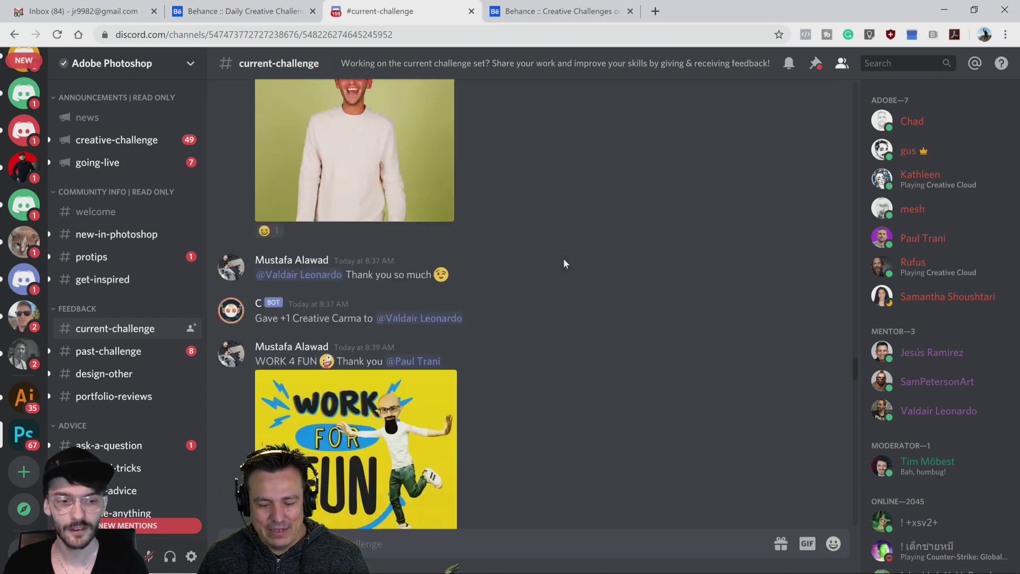
scroll(563, 261, "down", 10)
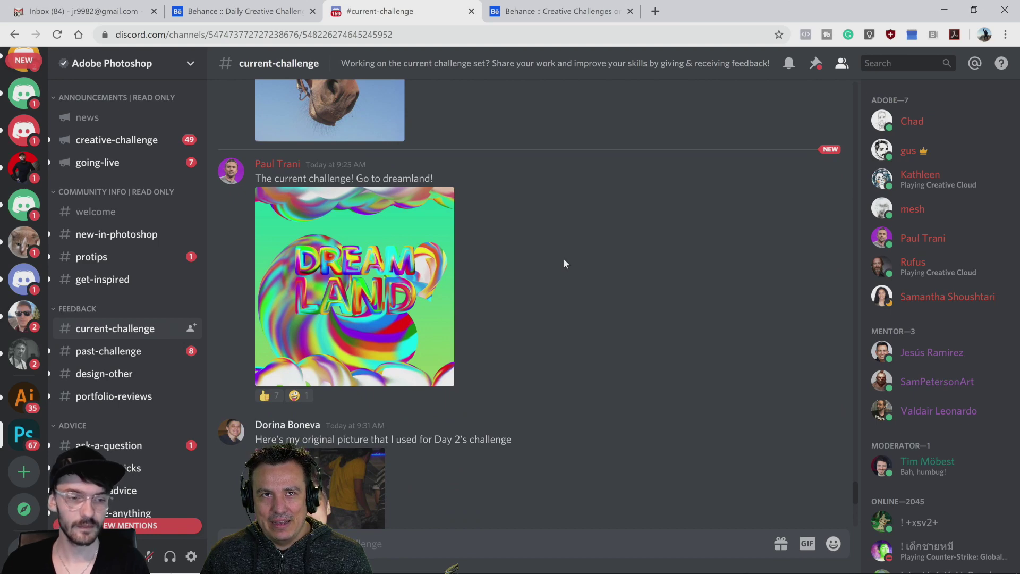
scroll(563, 261, "down", 2)
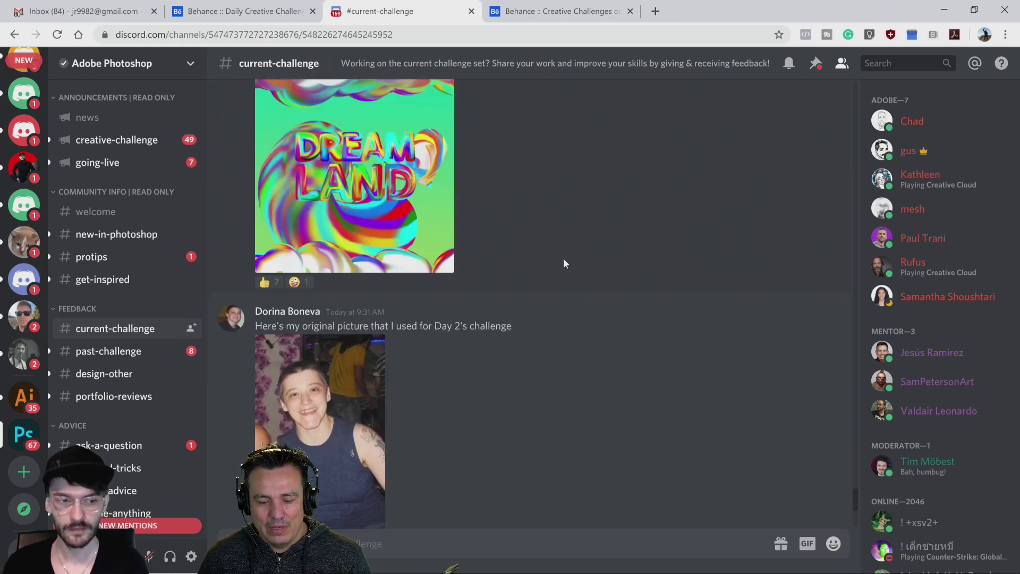
scroll(564, 260, "down", 4)
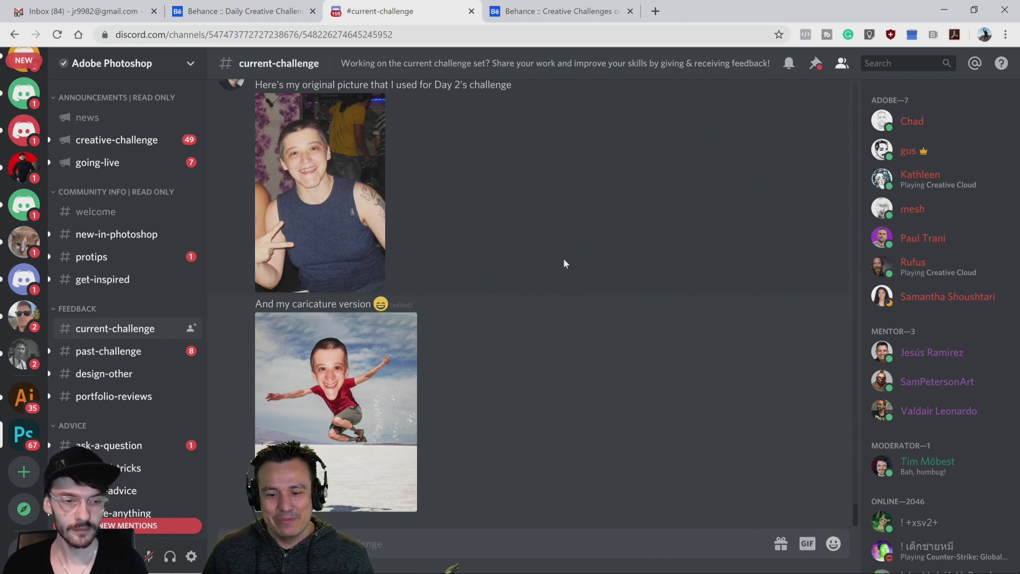
Browse the featured projects in Behance's Creative Challenges gallery
left_click(546, 11)
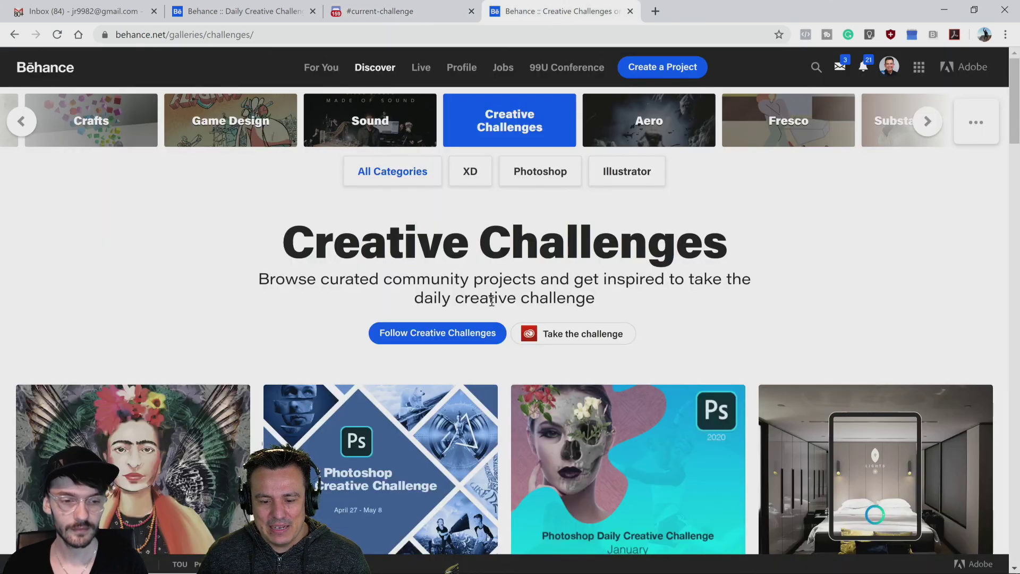
scroll(2, 282, "down", 1)
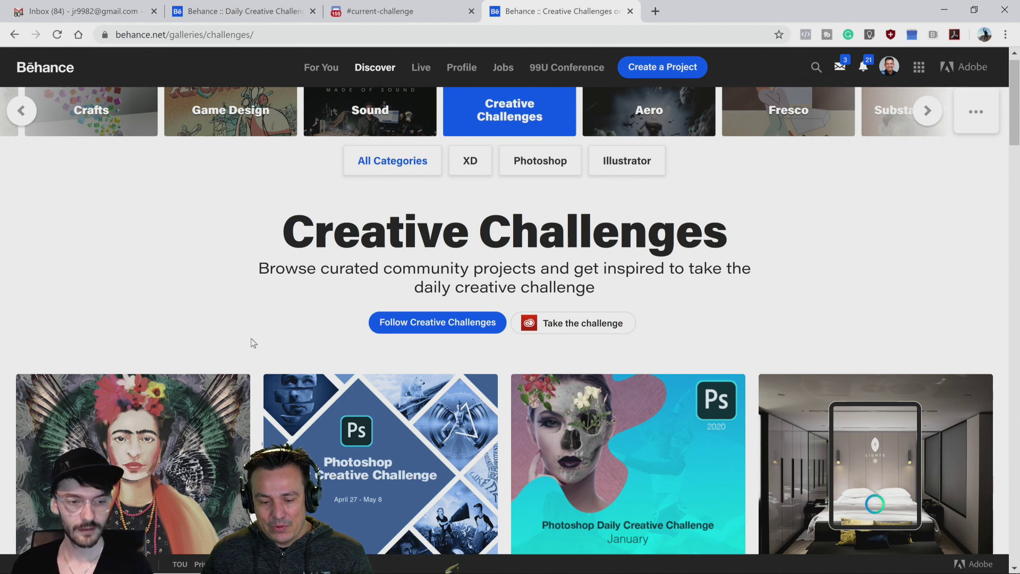
scroll(256, 346, "down", 3)
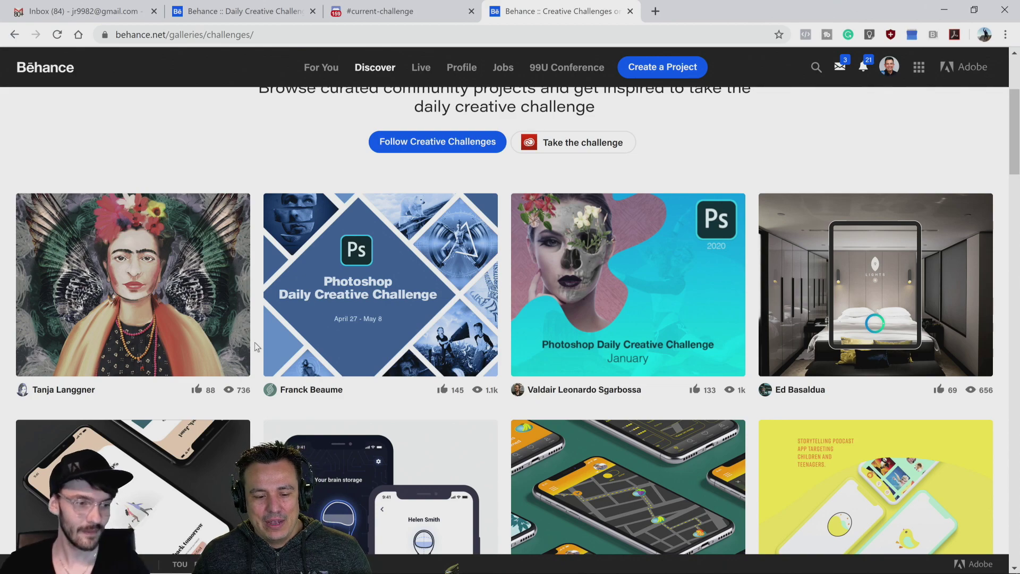
scroll(255, 347, "down", 3)
scroll(255, 347, "up", 6)
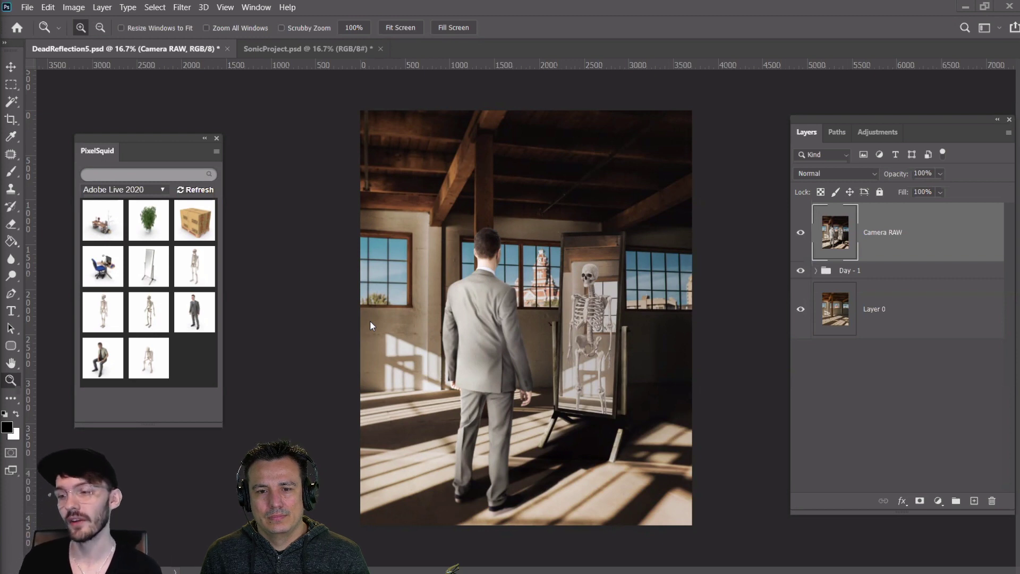
Show the Timeline for DeadReflection5.psd and go to the first animation frame with the empty warehouse
left_click(256, 7)
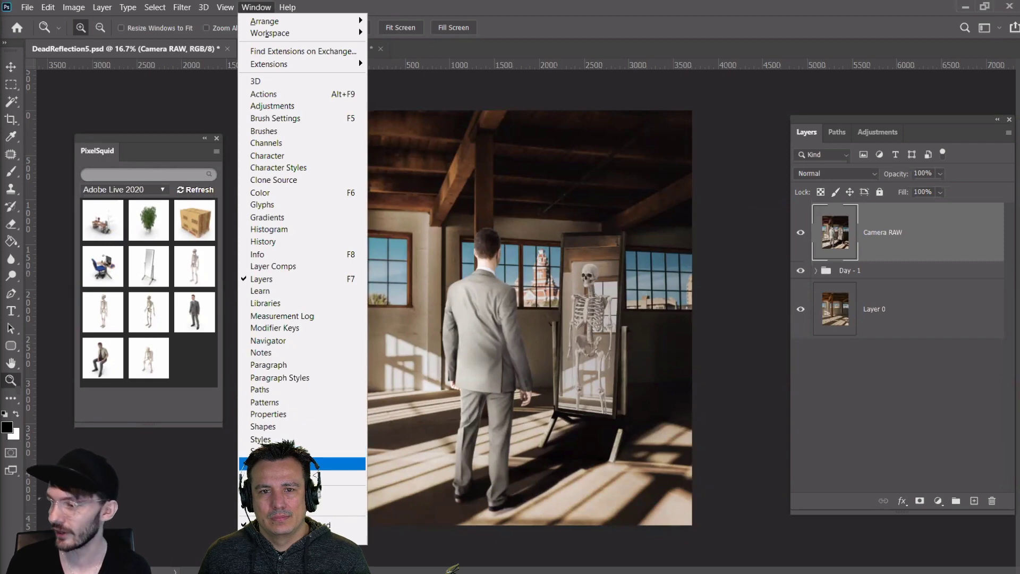
left_click(276, 464)
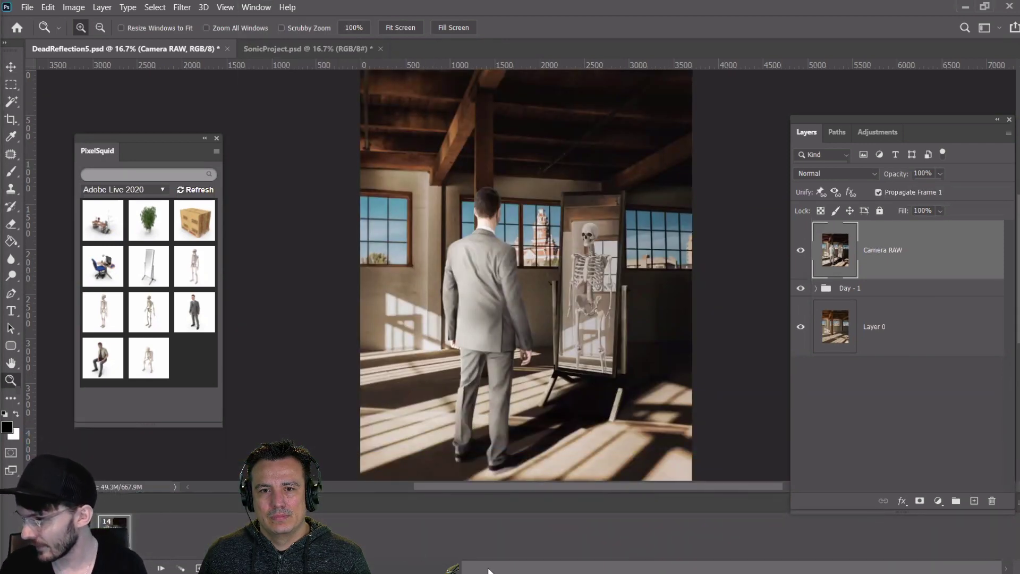
left_click(453, 568)
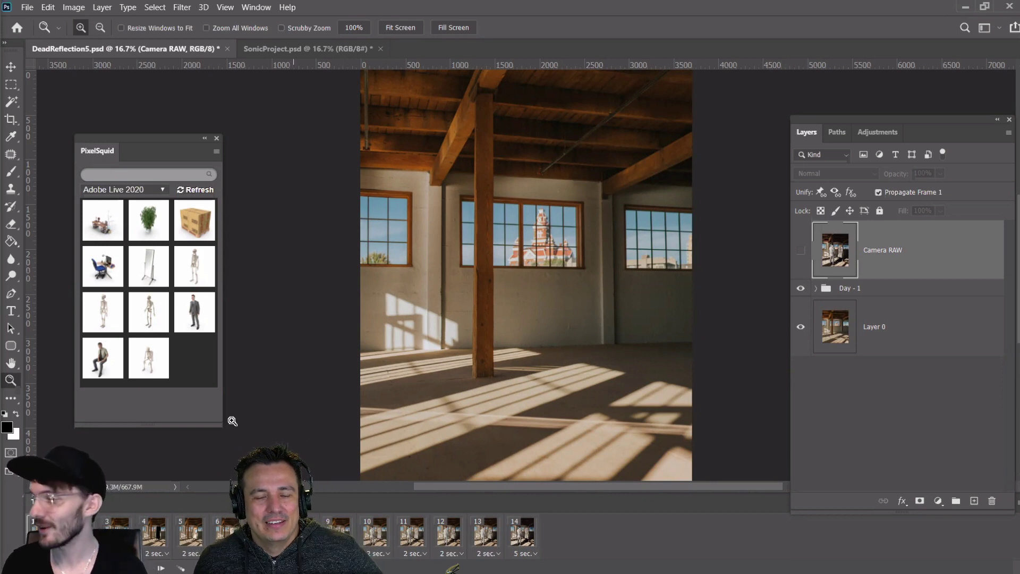
Preview the frame animation from the empty warehouse to the added mirror, moving the PixelSquid panel slightly
left_click_drag(164, 134, 162, 115)
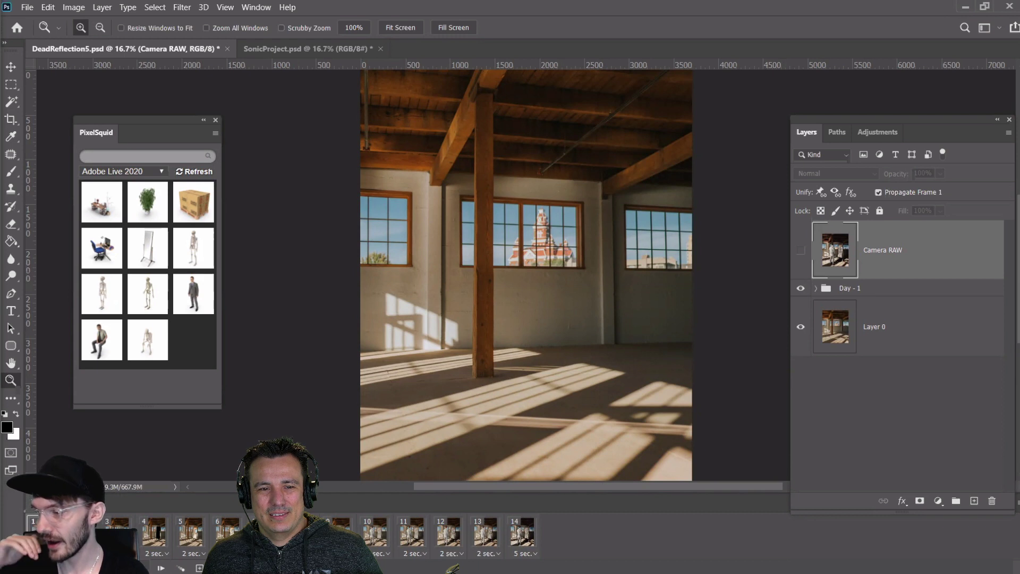
key("space")
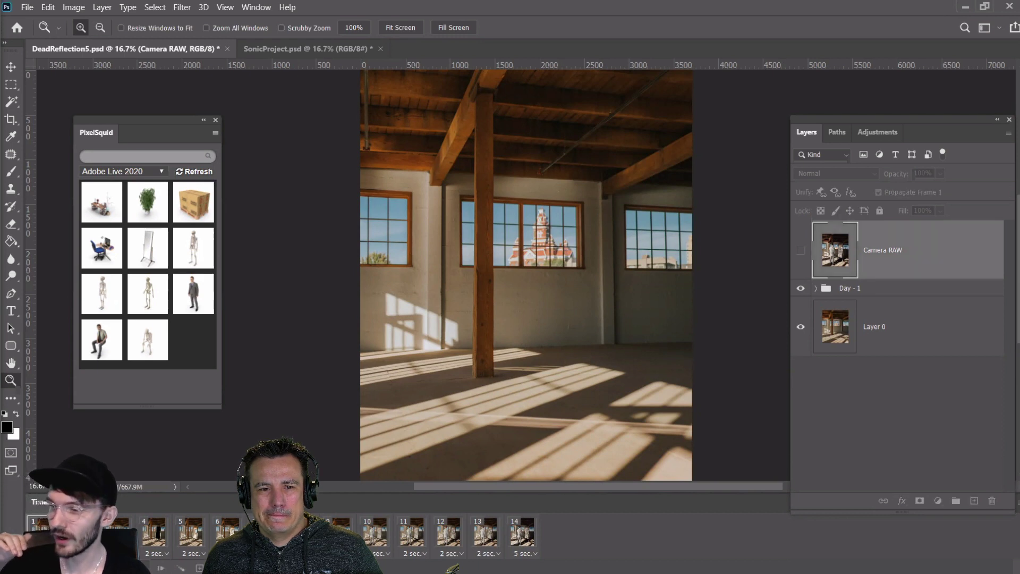
key("space")
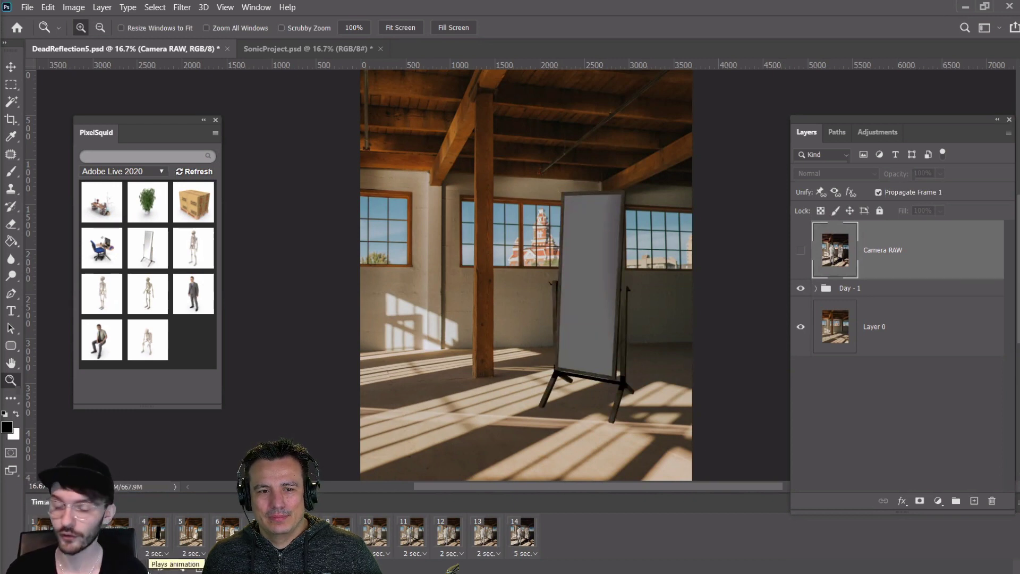
left_click_drag(136, 125, 155, 117)
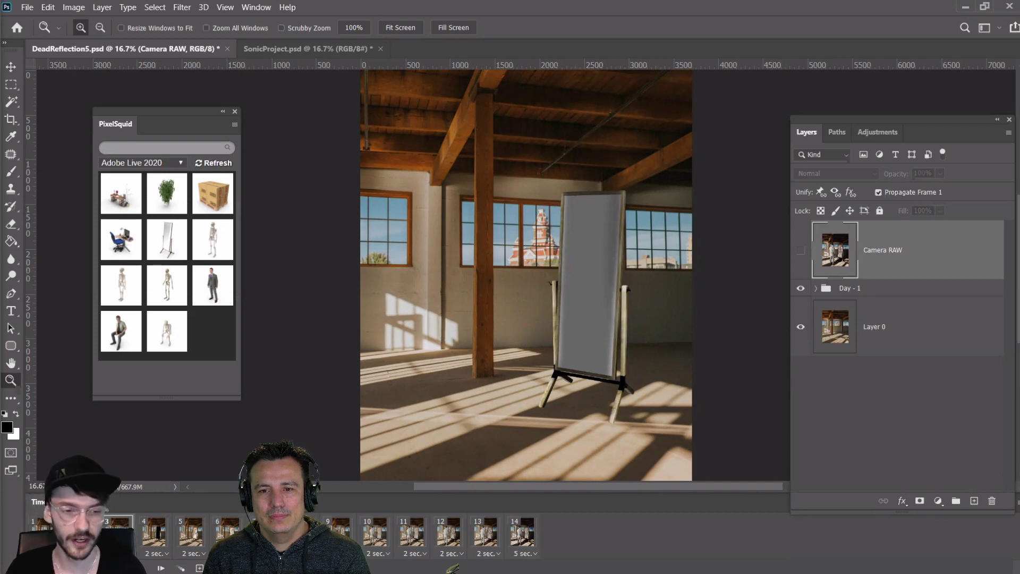
Step through the animation frames from frame 4 to the one with the toned-down skeleton reflection in the mirror
left_click(154, 534)
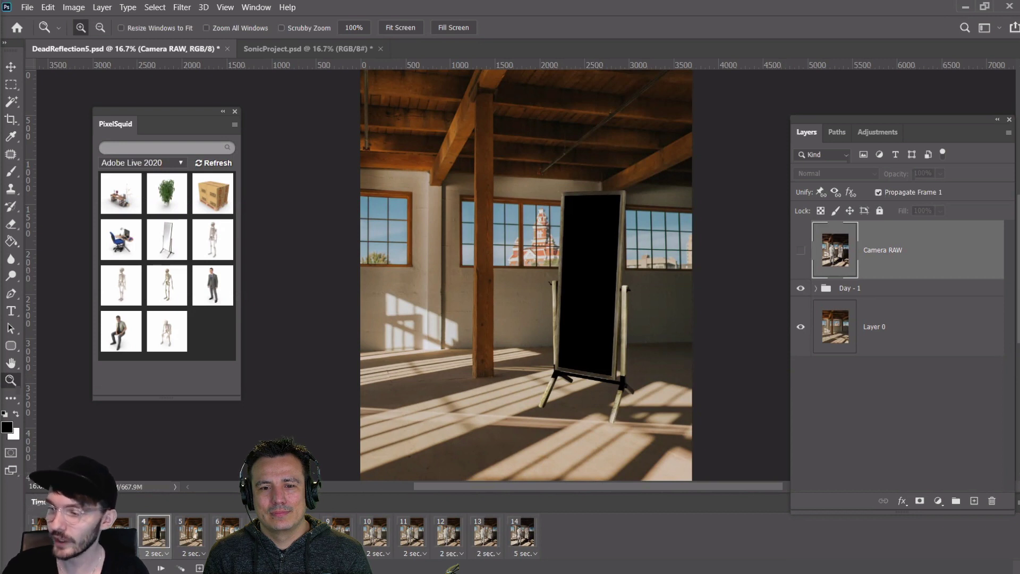
left_click(198, 539)
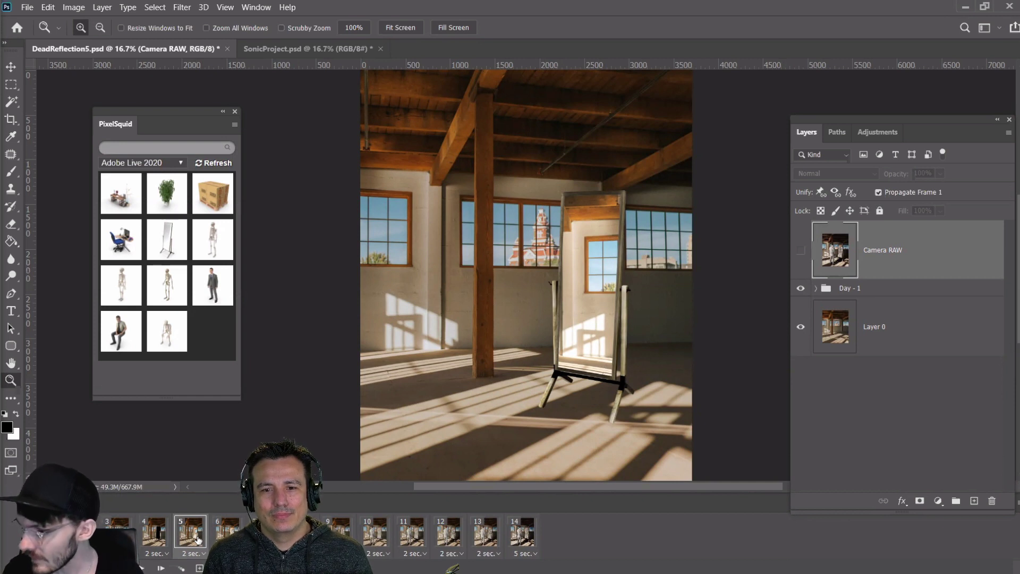
left_click(227, 531)
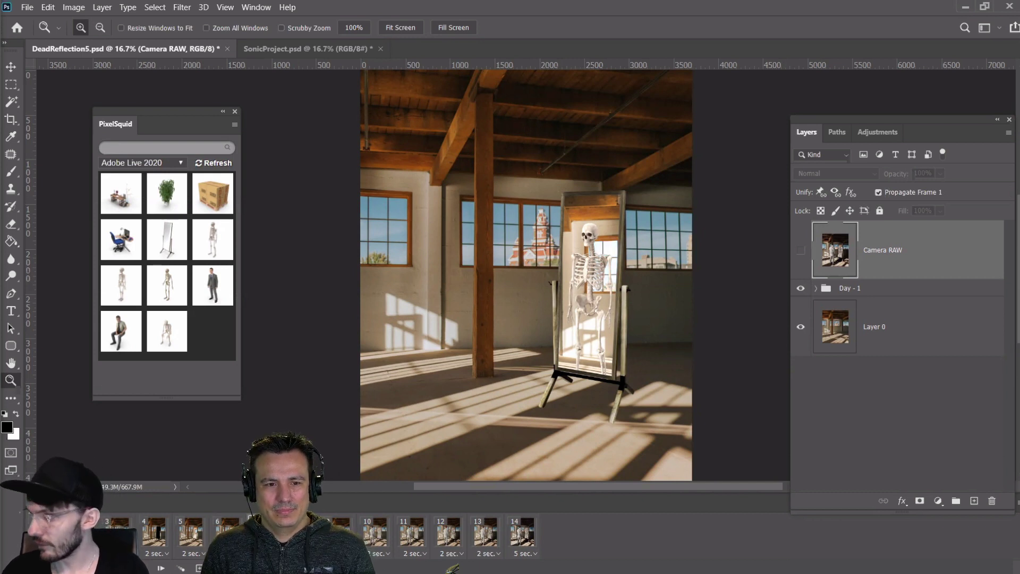
left_click(228, 532)
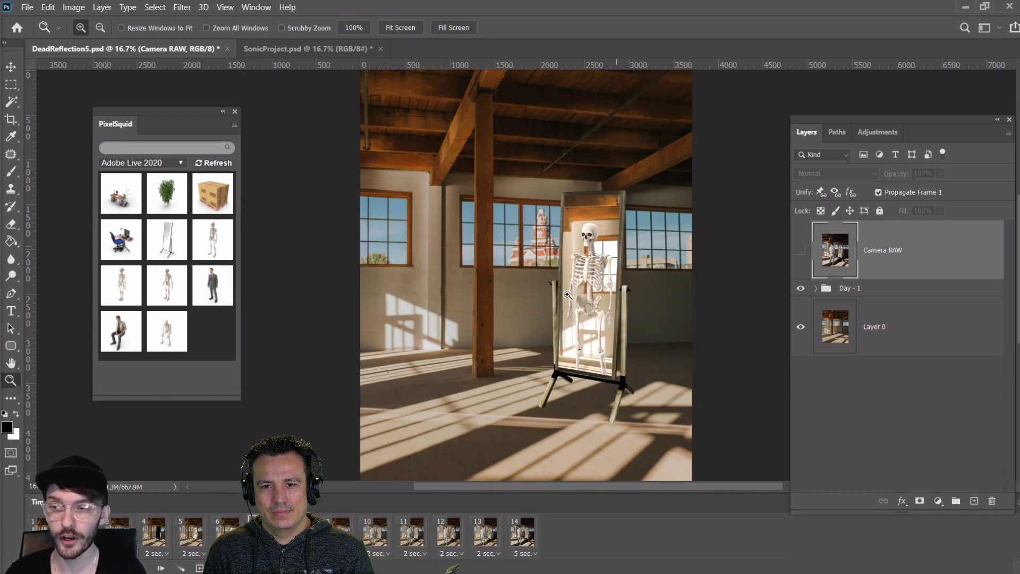
left_click(227, 531)
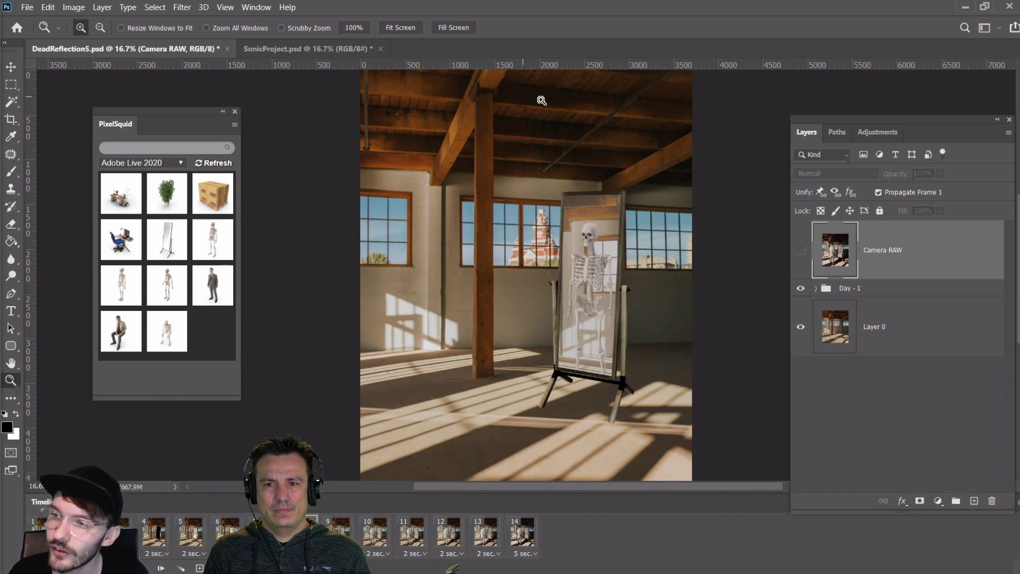
Inspect the ceiling beams and skeleton reflection up close, fit the whole image in view, and show frame 9
left_click(580, 101)
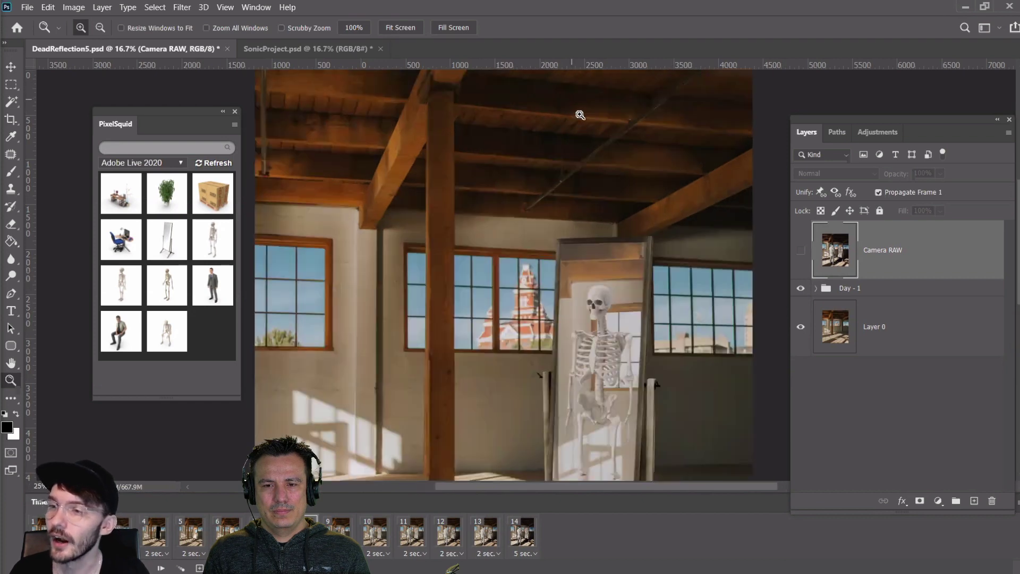
left_click(606, 221)
scroll(532, 130, "up", 1)
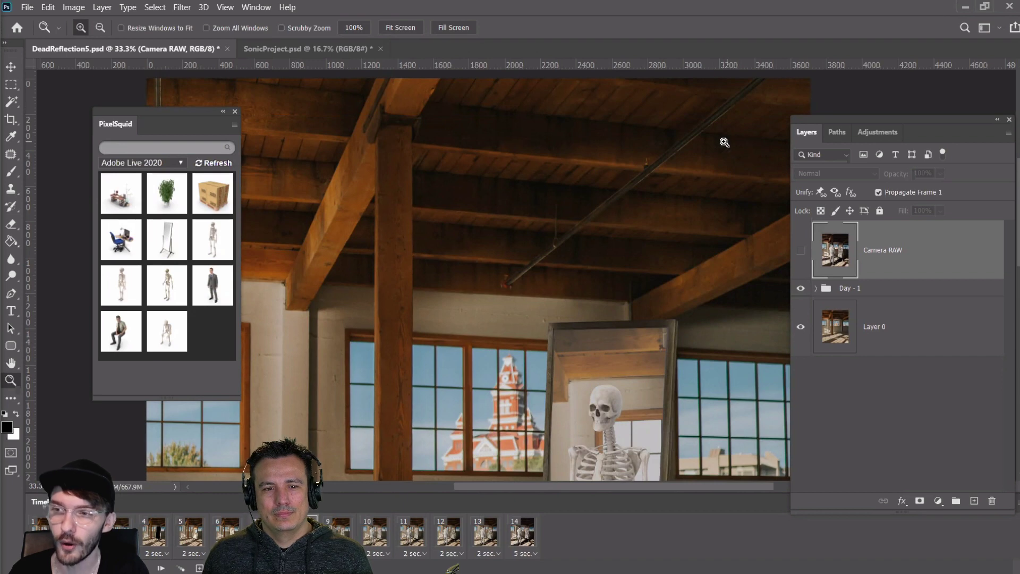
scroll(578, 98, "down", 1)
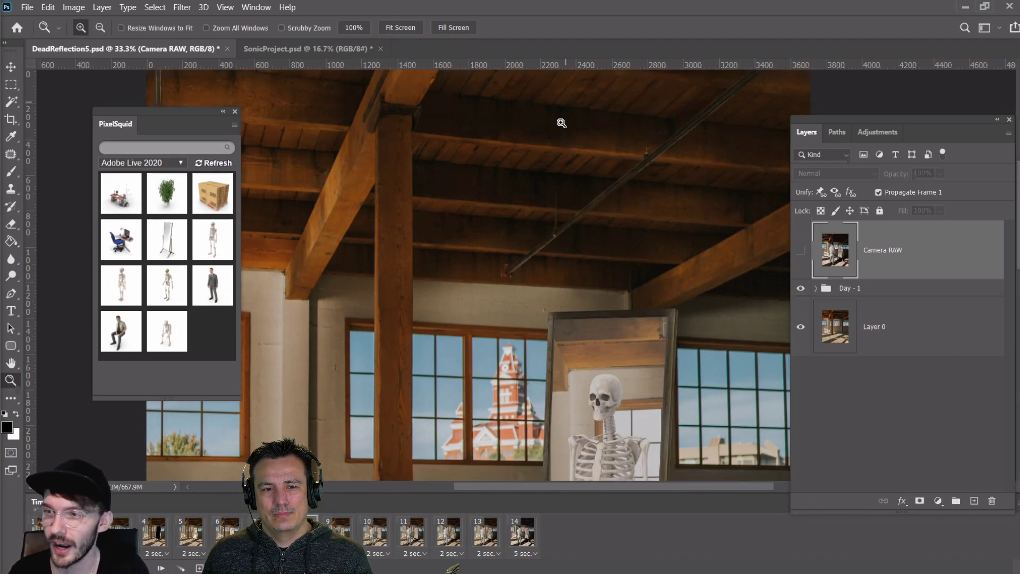
scroll(615, 303, "down", 5)
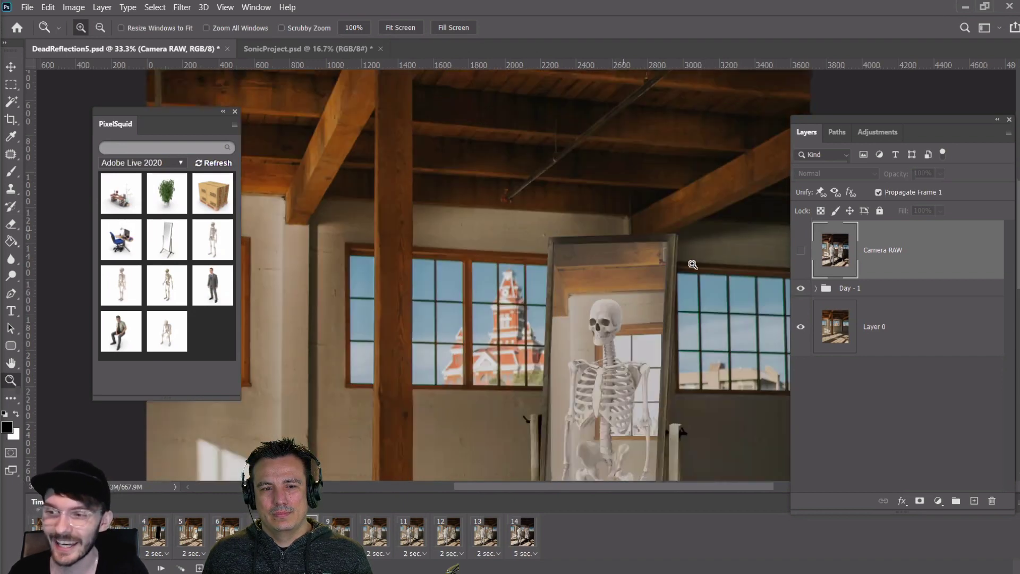
right_click(534, 97)
left_click(548, 103)
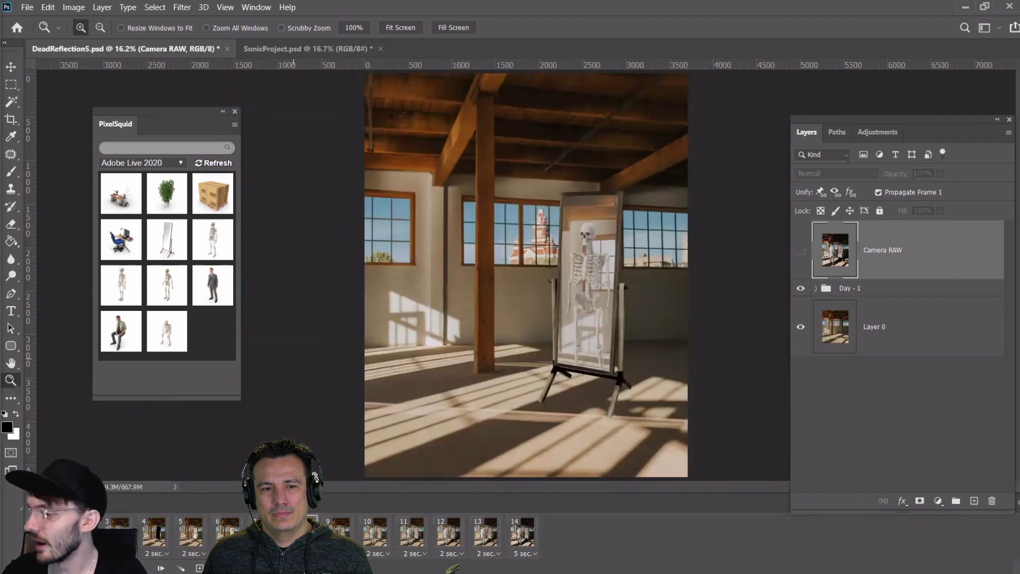
left_click(338, 532)
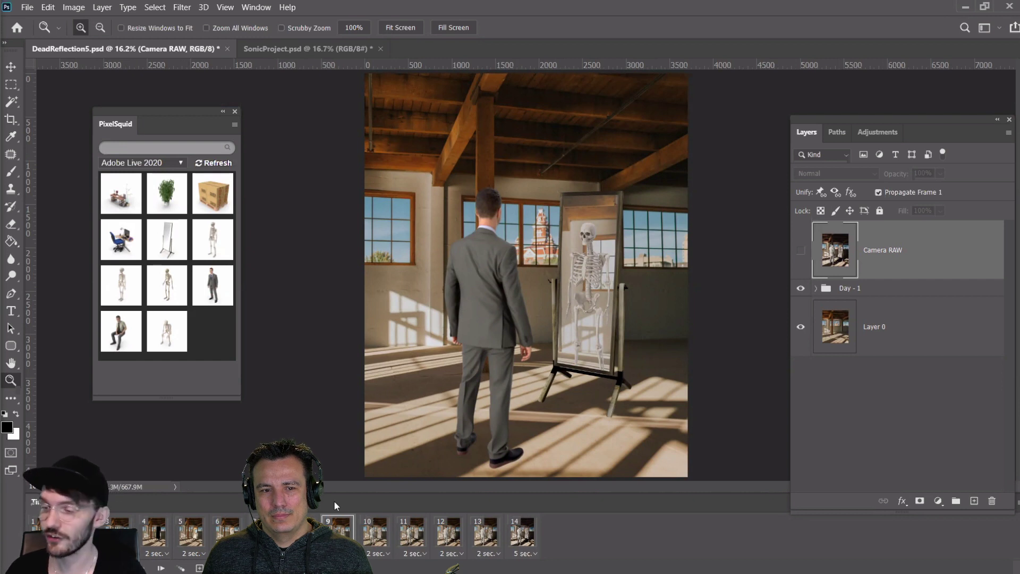
Step through animation frames 9 to 14, comparing the man's lighting, the cast shadows and the final Camera RAW grading
left_click(380, 542)
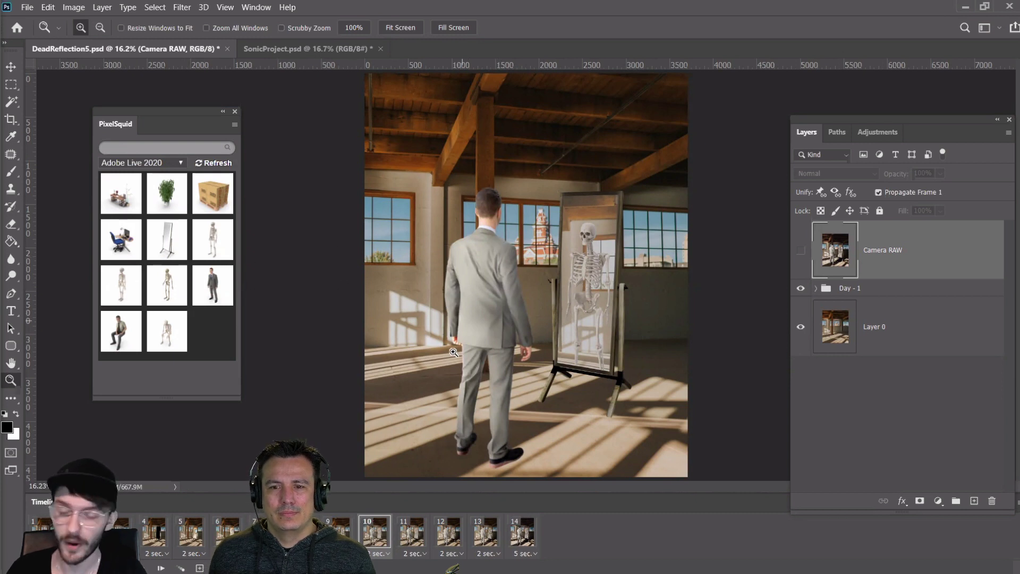
left_click(338, 531)
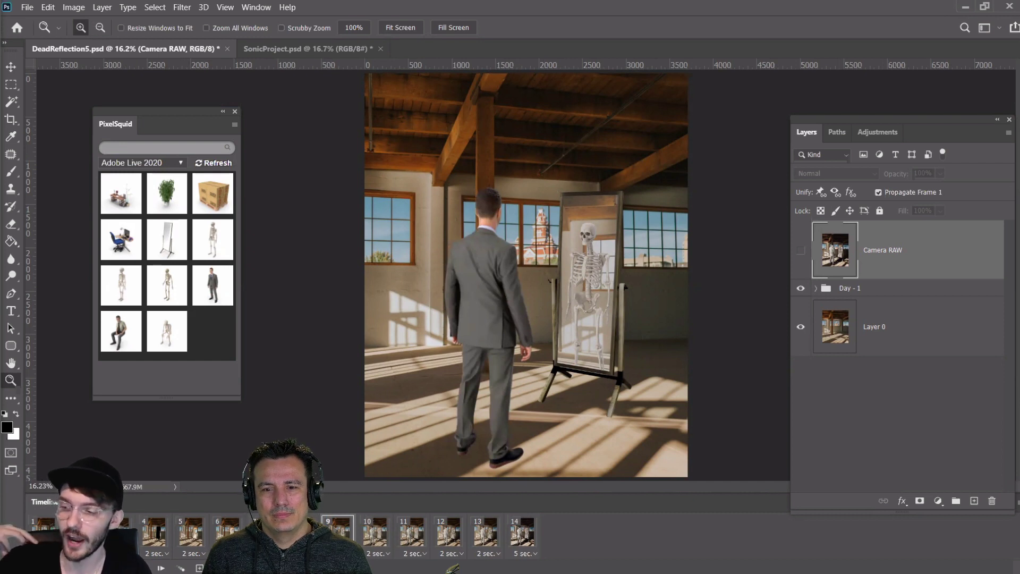
left_click(371, 536)
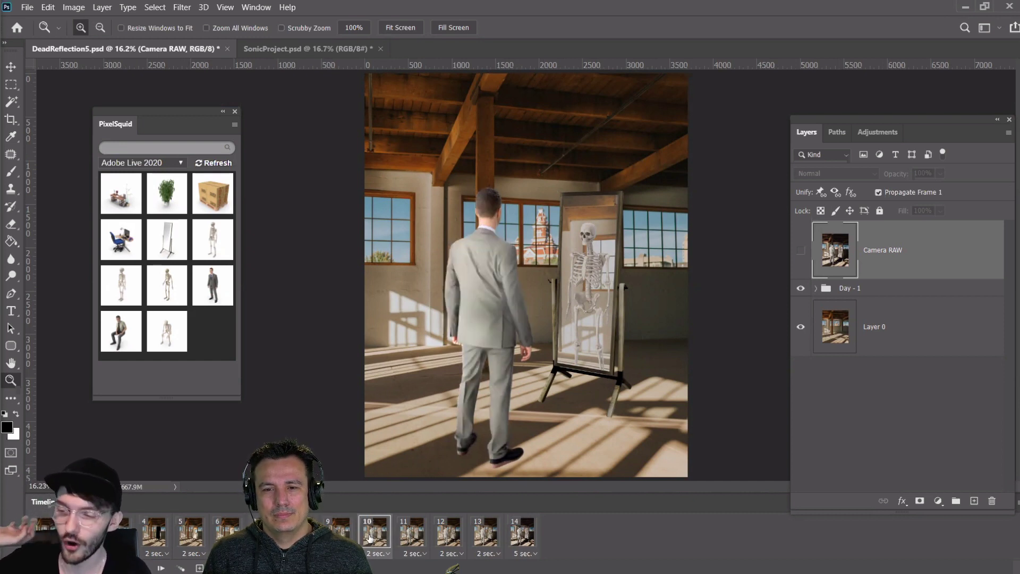
left_click(413, 540)
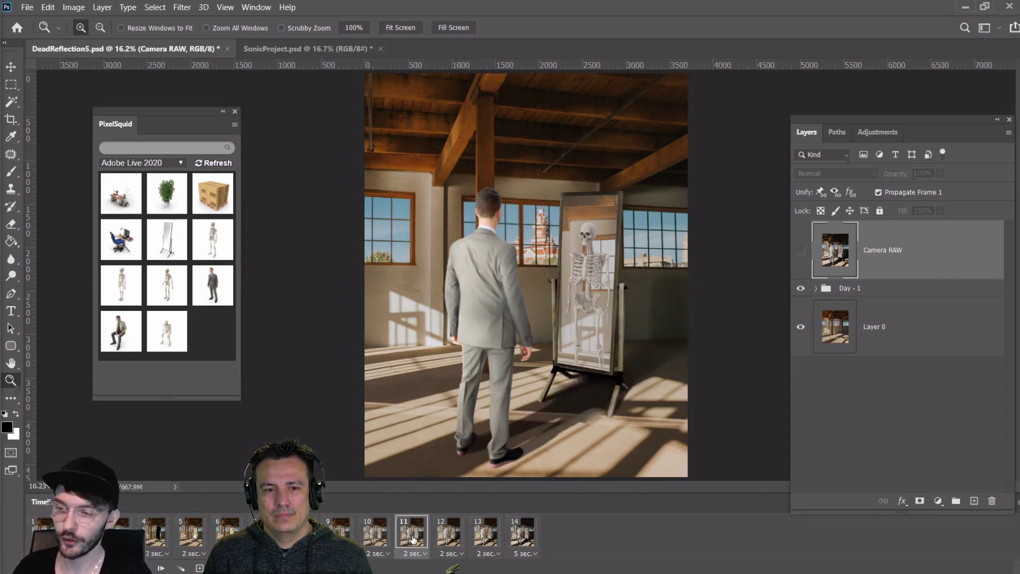
left_click(451, 534)
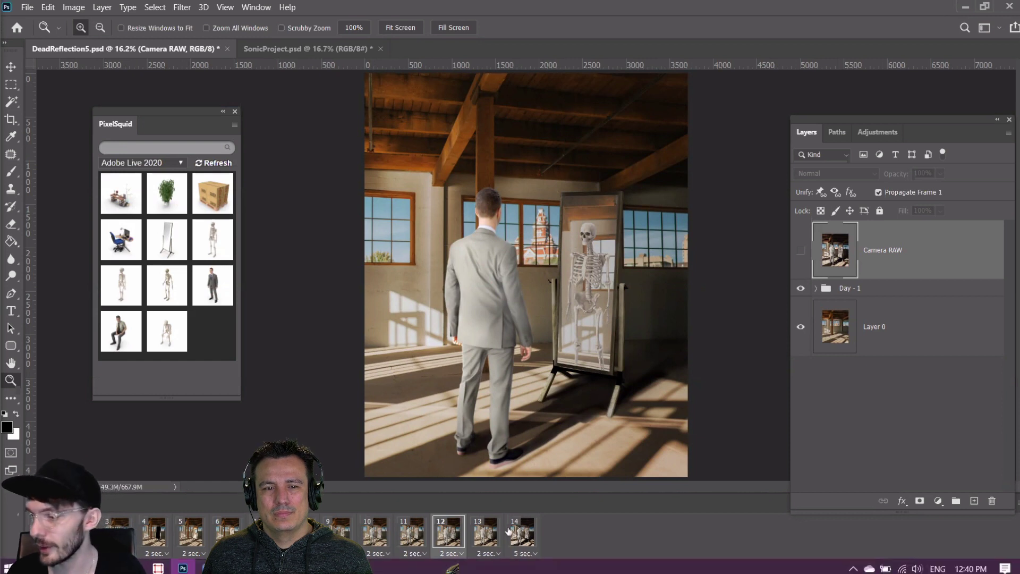
left_click(488, 533)
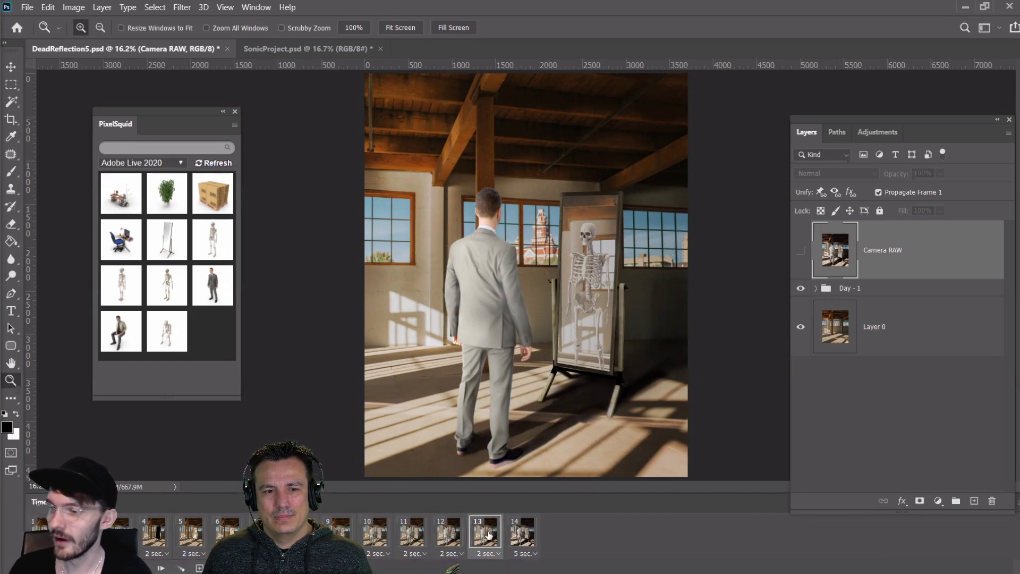
left_click(514, 538)
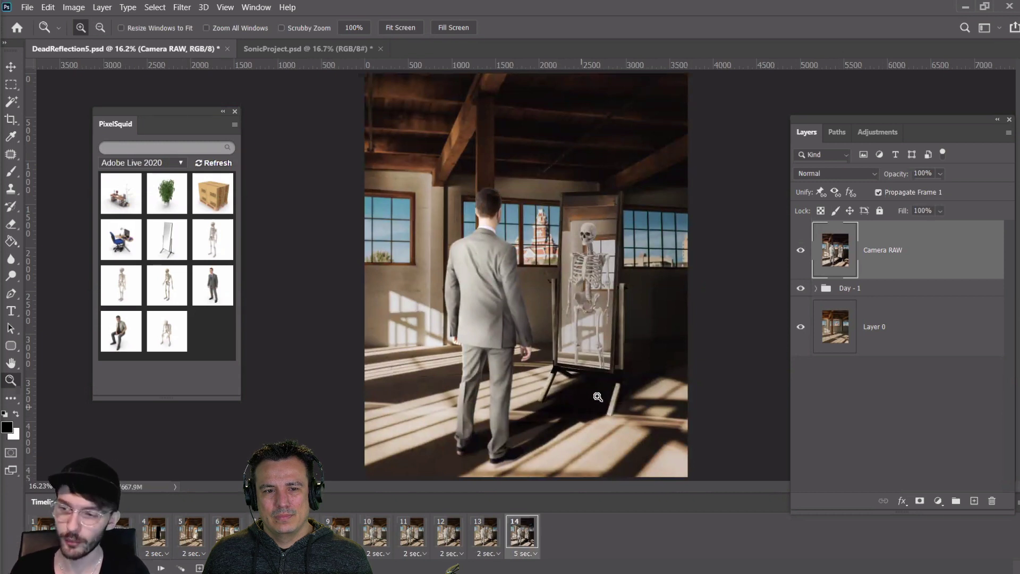
Toggle the visibility of the Camera RAW layer to compare the final frame with and without it, leaving the layer visible
left_click(807, 250)
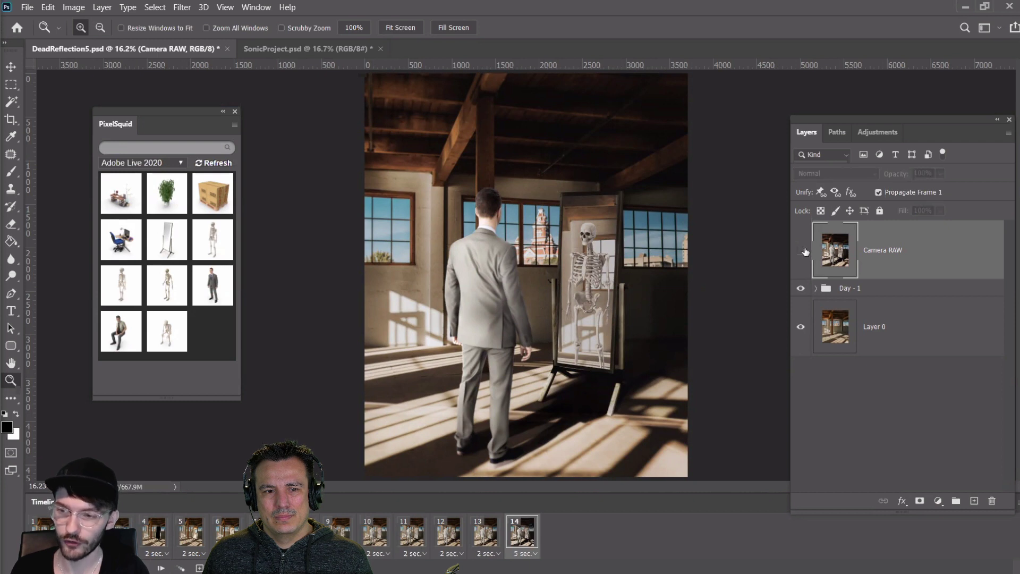
left_click(805, 251)
left_click(805, 251)
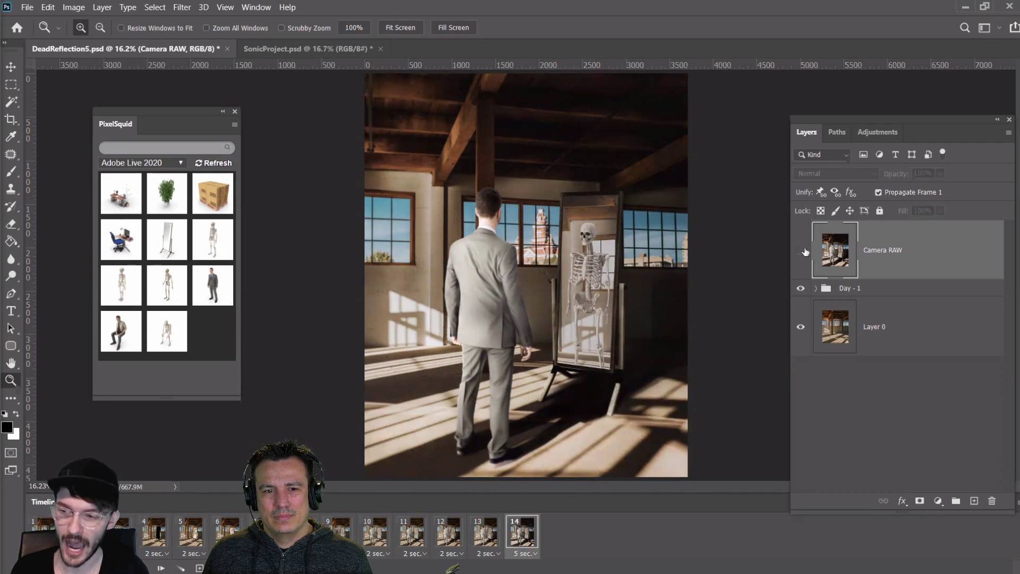
left_click(805, 251)
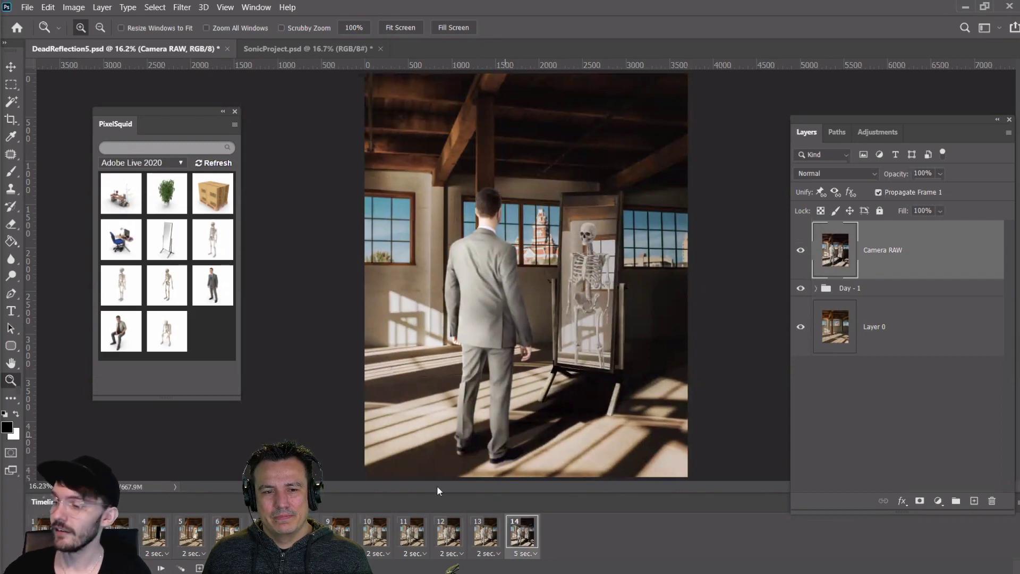
Hide the Timeline and switch to the SonicProject.psd document
left_click(256, 7)
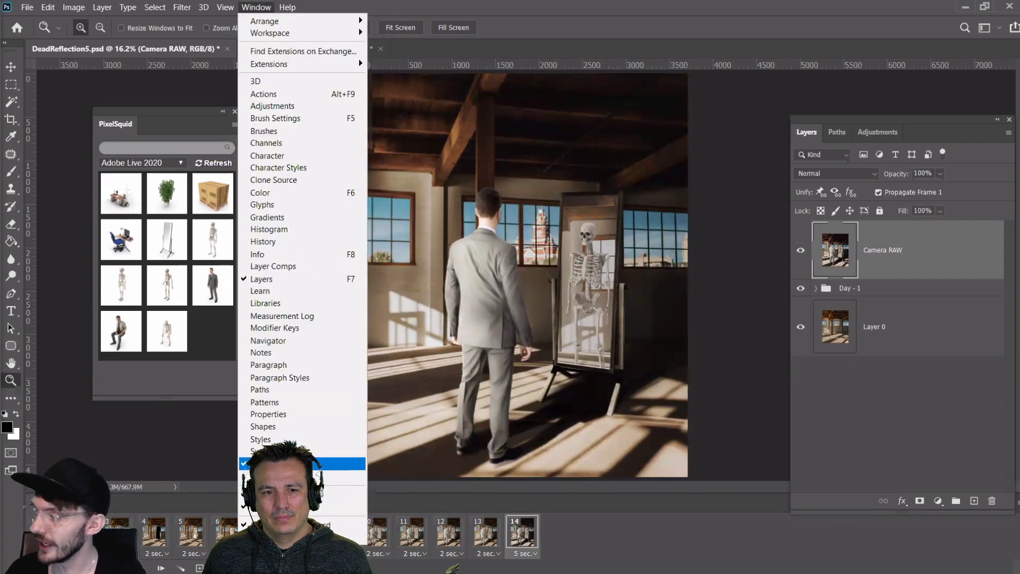
left_click(362, 463)
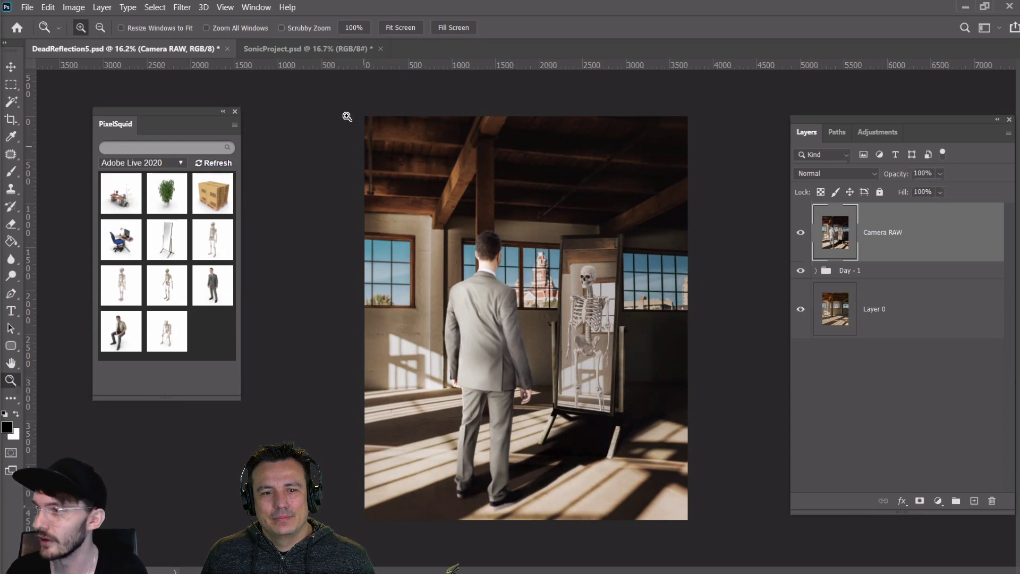
left_click(320, 53)
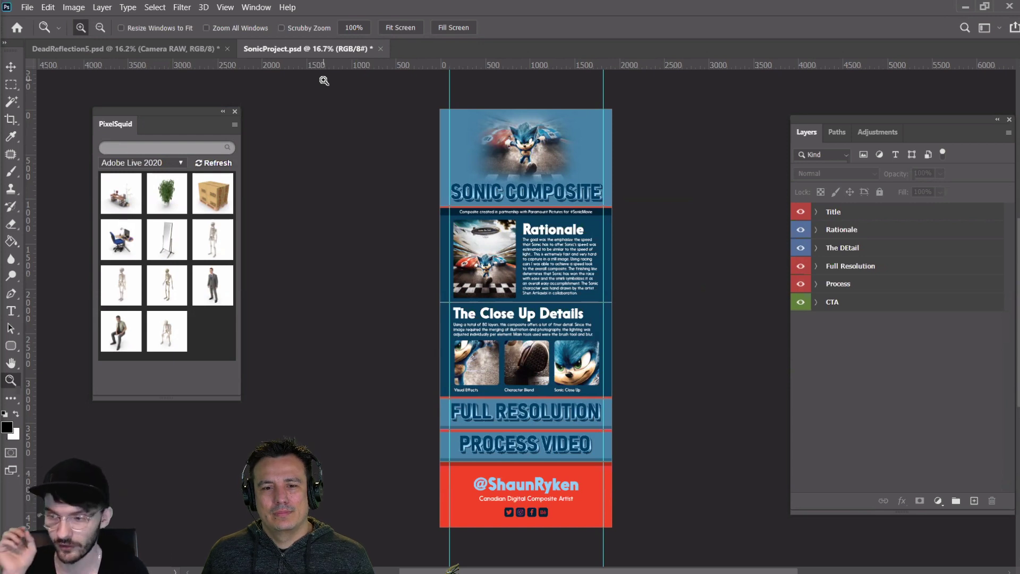
Preview the Sonic Composite layout with its section groups hidden and shown again, and inspect the layout up close
left_click_drag(801, 212, 802, 302)
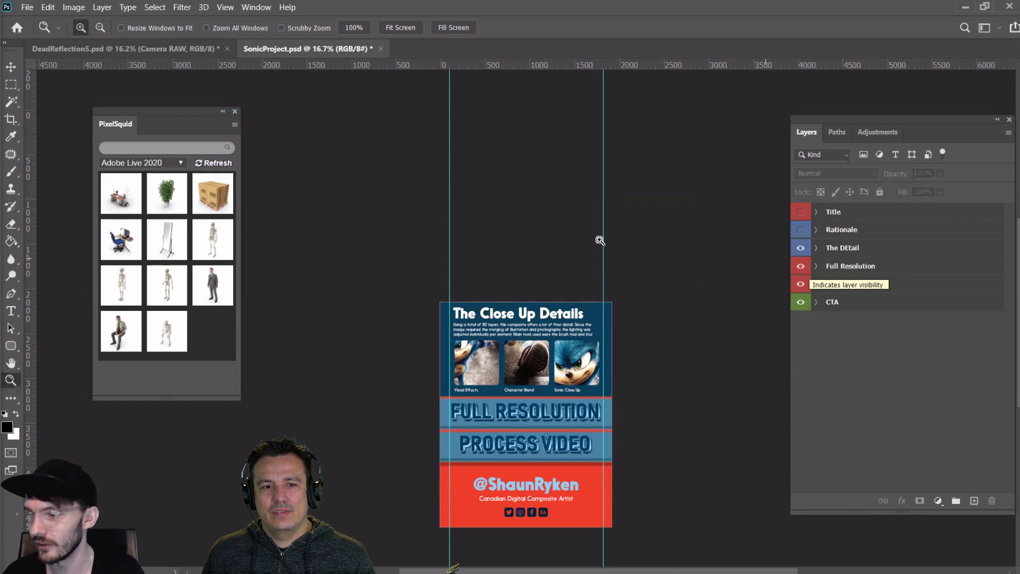
left_click_drag(801, 230, 800, 210)
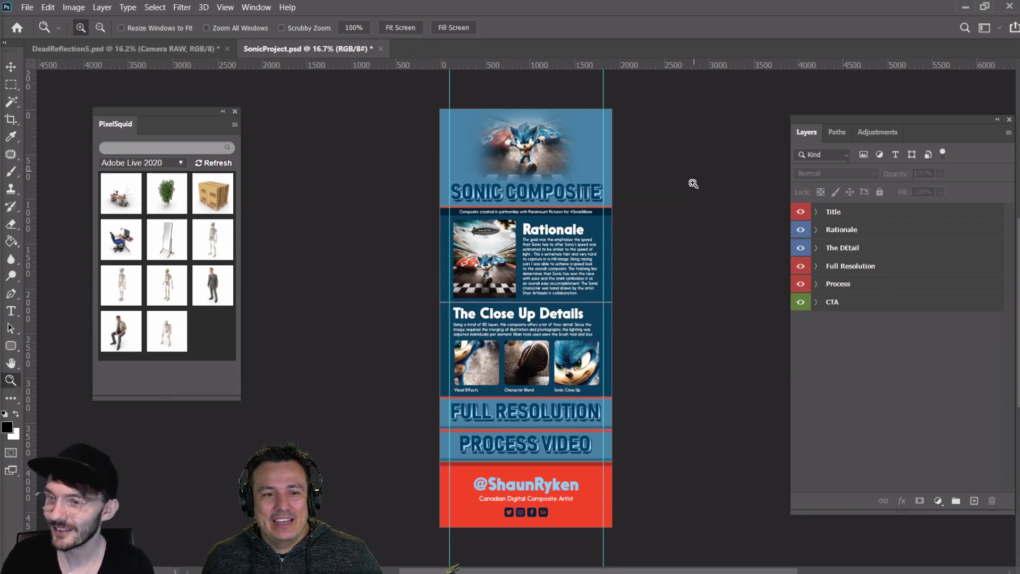
key("ctrl+plus")
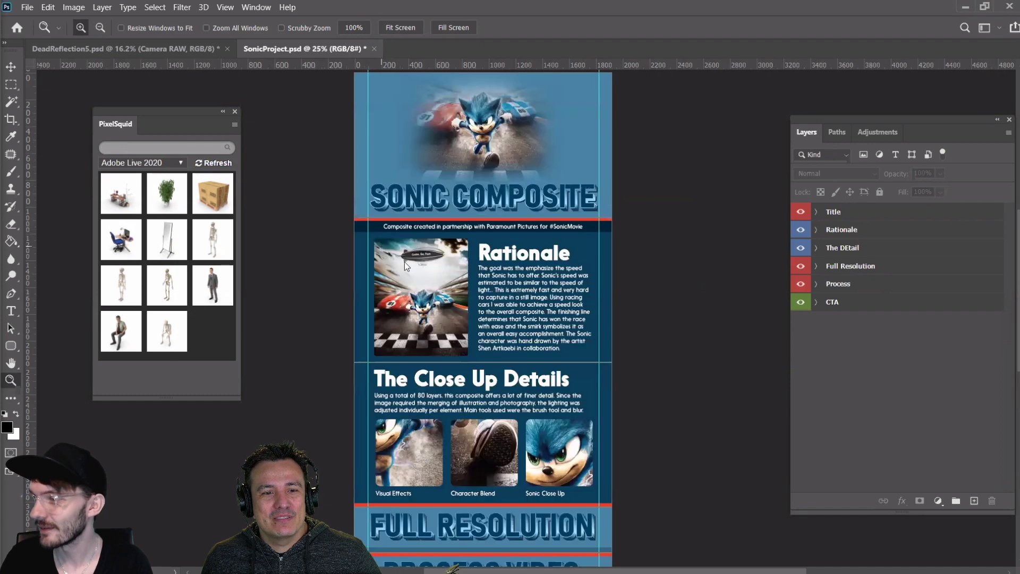
right_click(403, 262)
left_click(441, 321)
key("ctrl+minus")
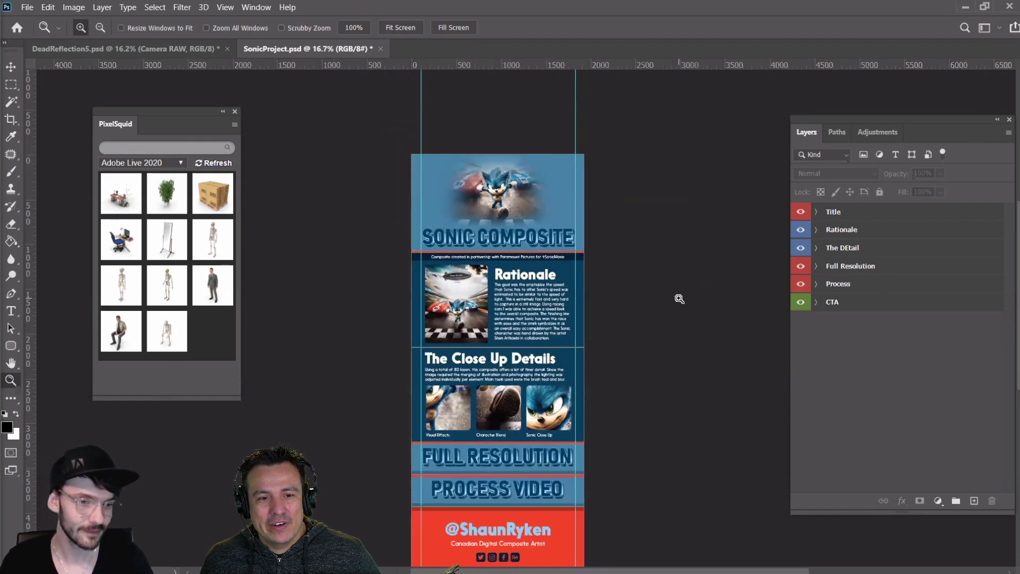
Return to DeadReflection5.psd and inspect the man and the skeleton mirror at 25%, ending at 16.7% zoom
key("ctrl+Tab")
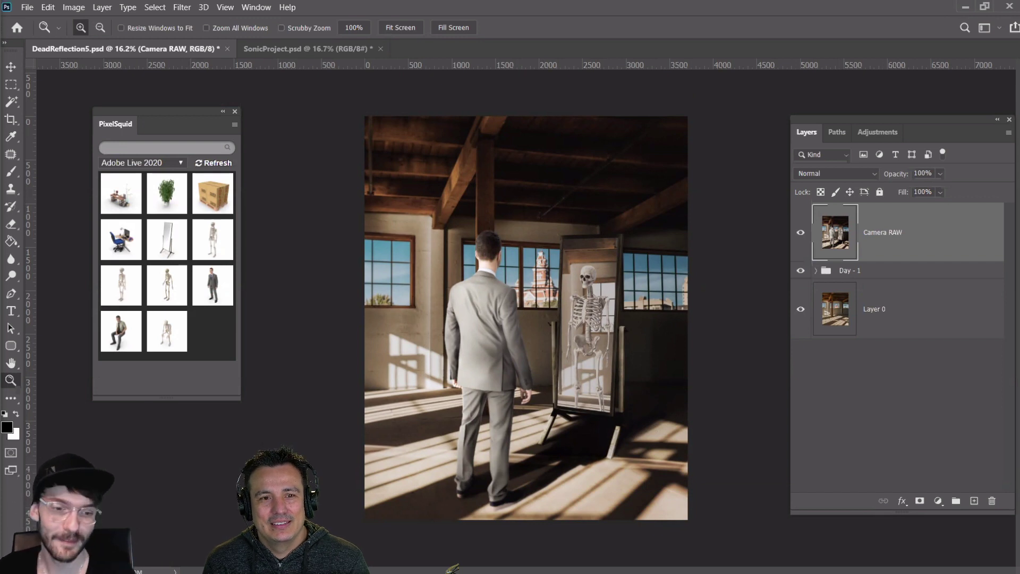
mouse_move(209, 237)
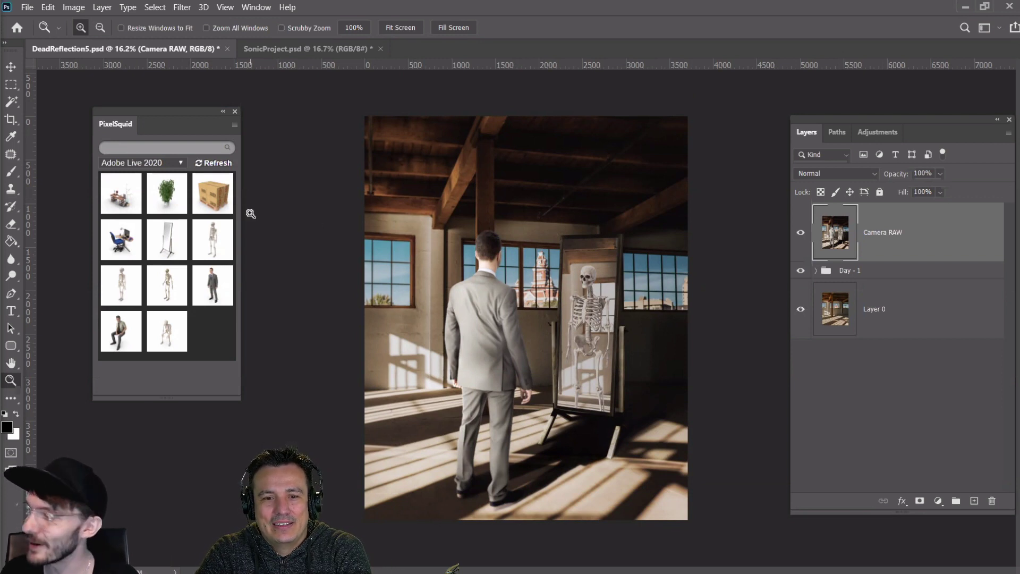
mouse_move(159, 195)
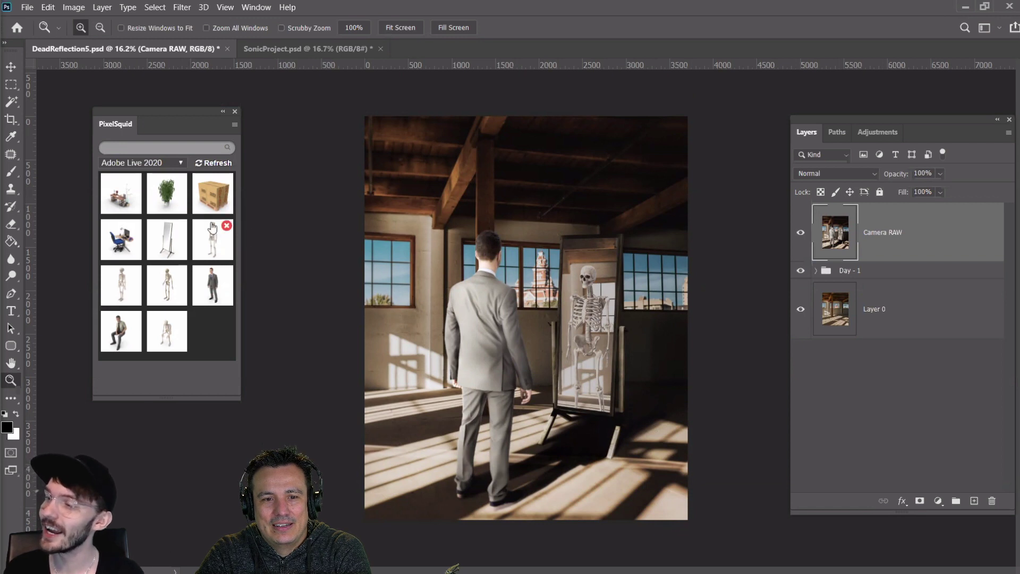
left_click(548, 427)
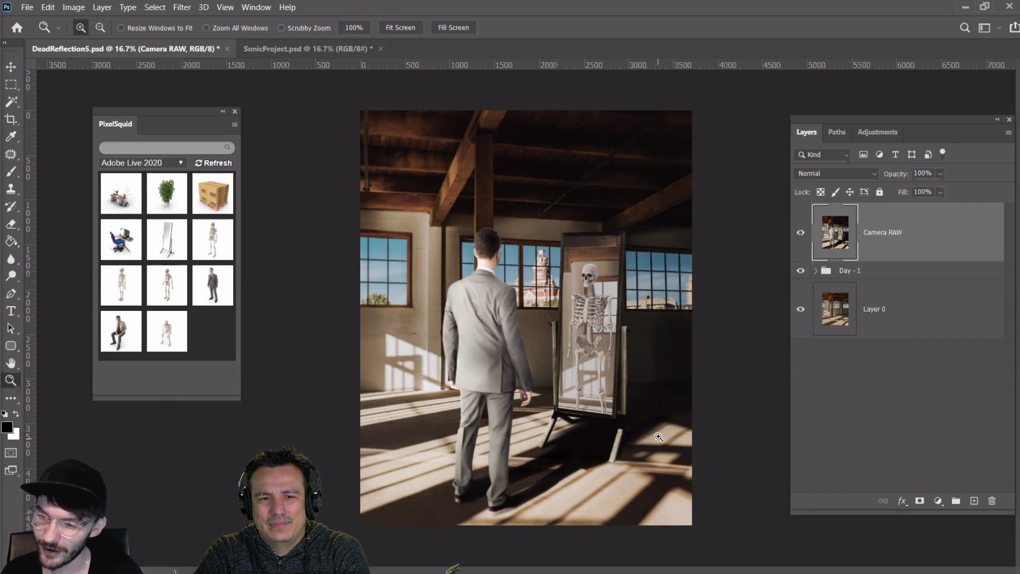
left_click(615, 444)
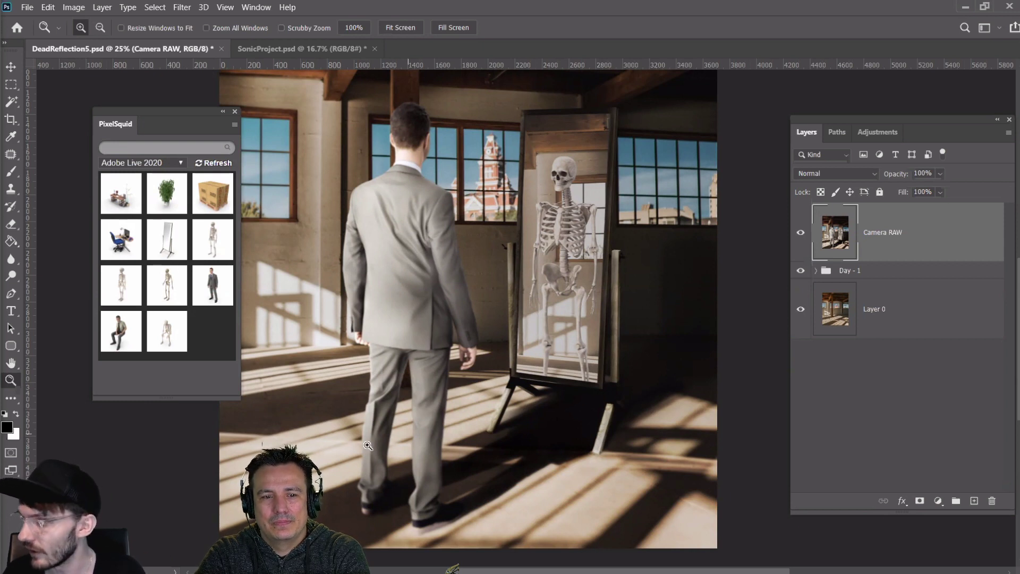
right_click(350, 409)
key("Escape")
left_click(401, 476, "alt")
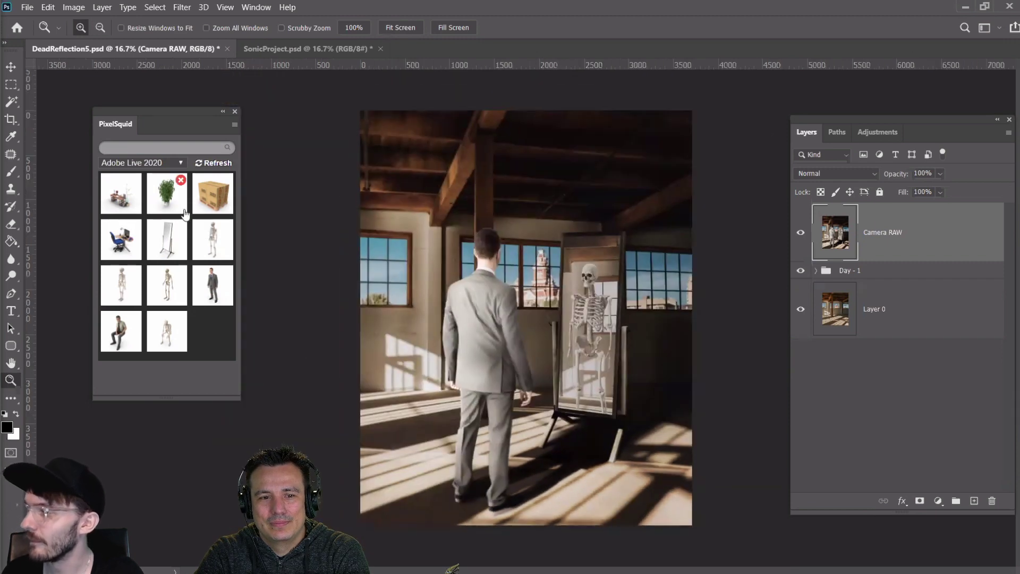
Add the bamboo plant from the PixelSquid Adobe Live 2020 collection and place it in the image's lower right corner beside the mirror
left_click(167, 194)
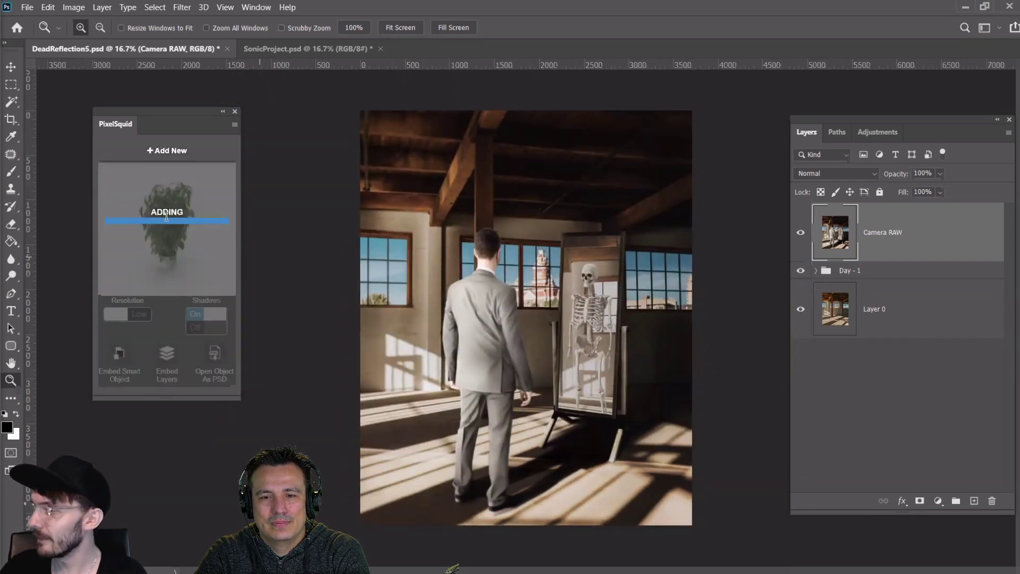
key("v")
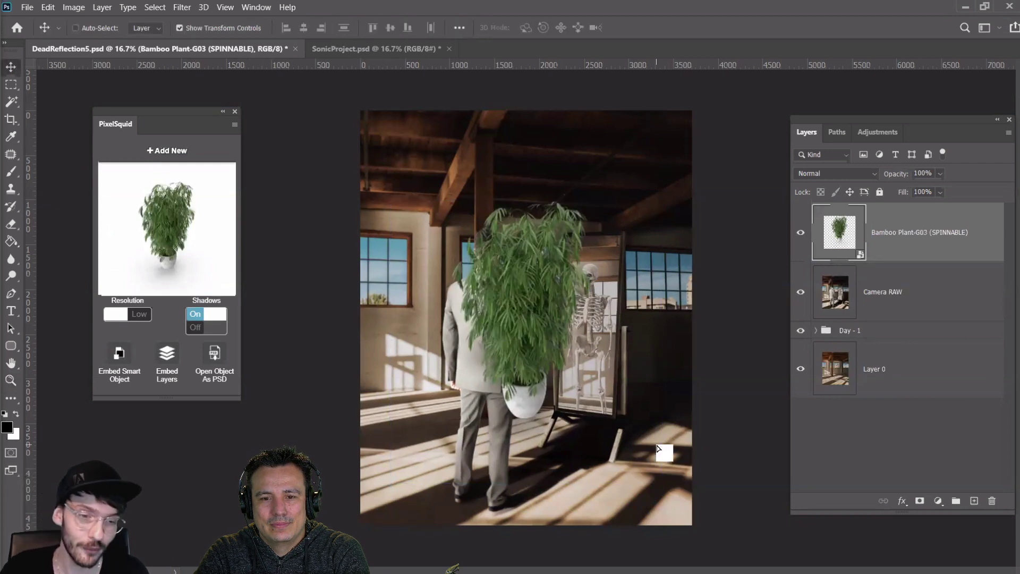
mouse_move(657, 448)
left_mouse_down()
mouse_move(659, 396)
mouse_move(665, 410)
mouse_move(424, 396)
left_mouse_up()
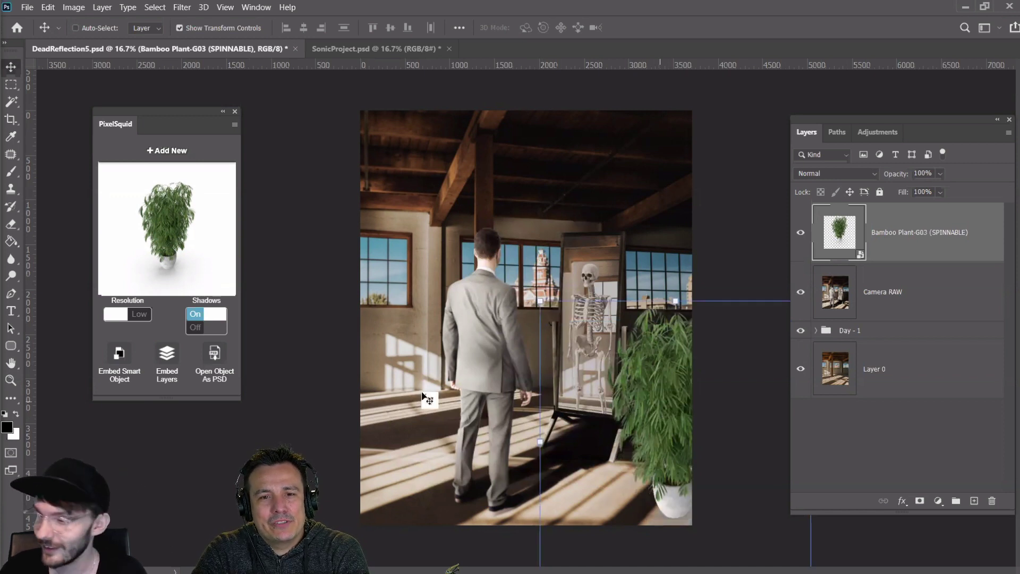
mouse_move(181, 113)
left_mouse_down()
mouse_move(207, 117)
mouse_move(175, 124)
left_mouse_up()
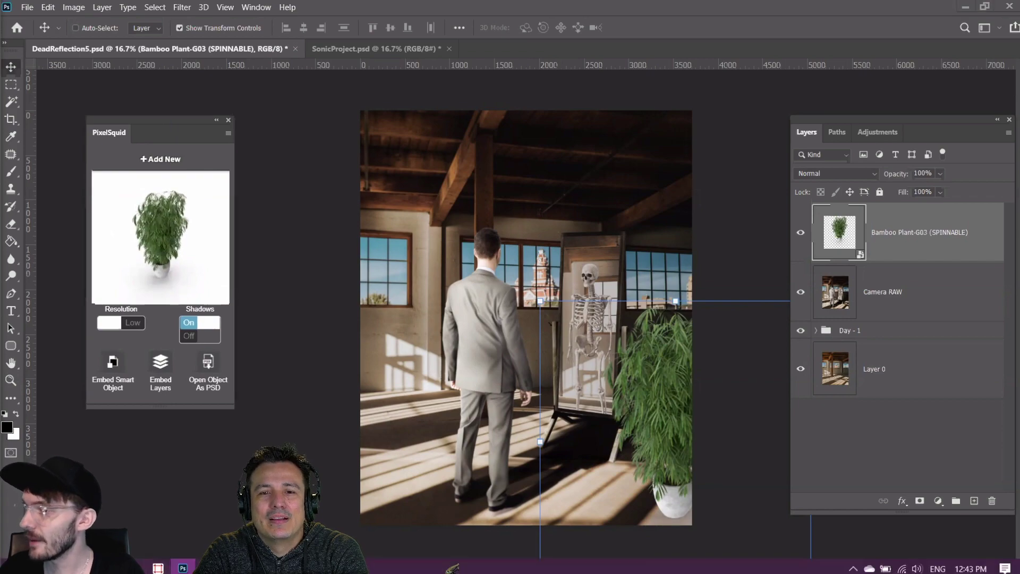
Switch to the PixelSquid website in the browser, open its 3D content catalogue and browse the available PNG and PSD objects
left_click(133, 568)
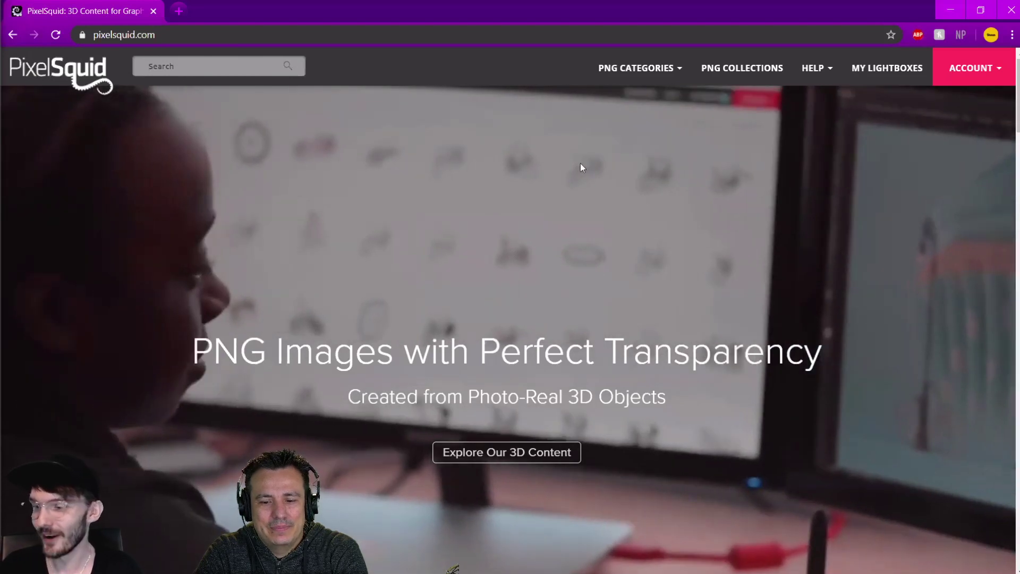
scroll(582, 261, "down", 3)
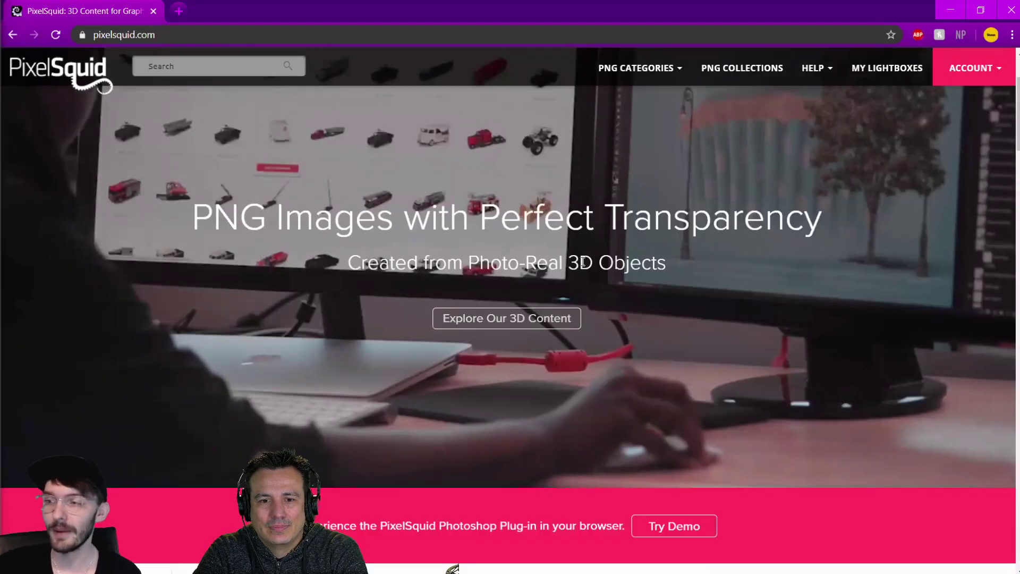
scroll(582, 261, "up", 3)
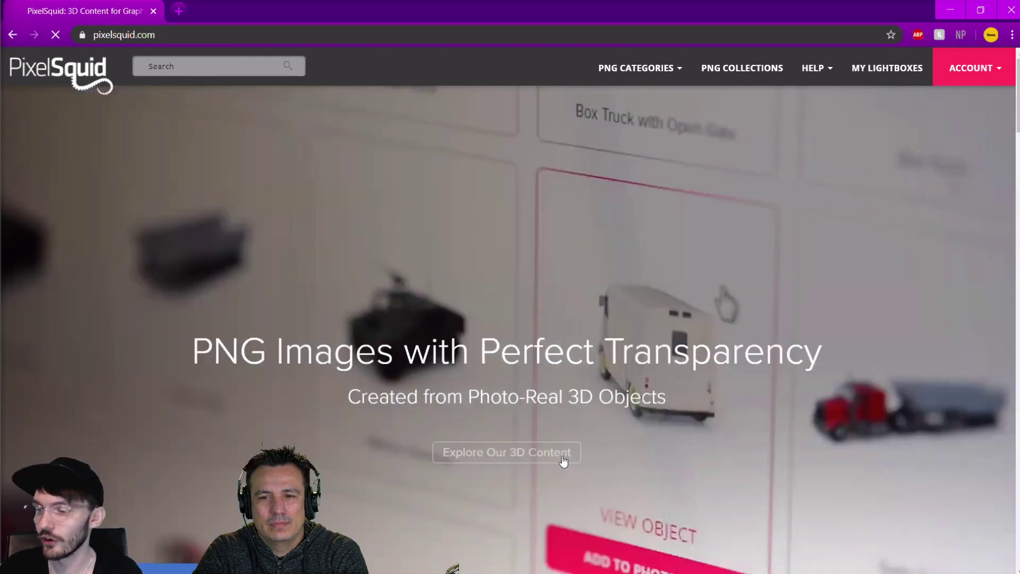
left_click(565, 455)
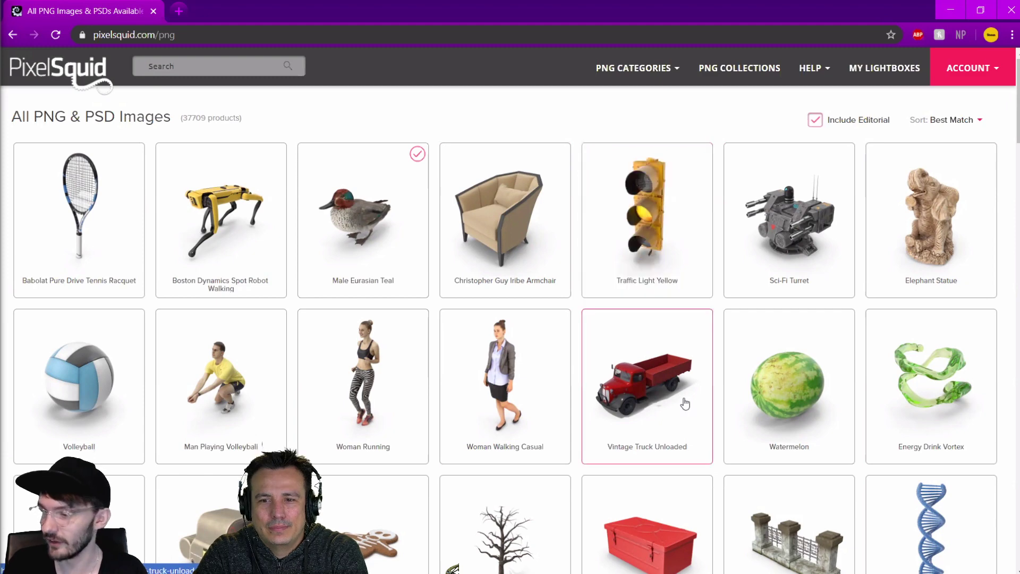
scroll(686, 404, "down", 3)
scroll(686, 404, "down", 2)
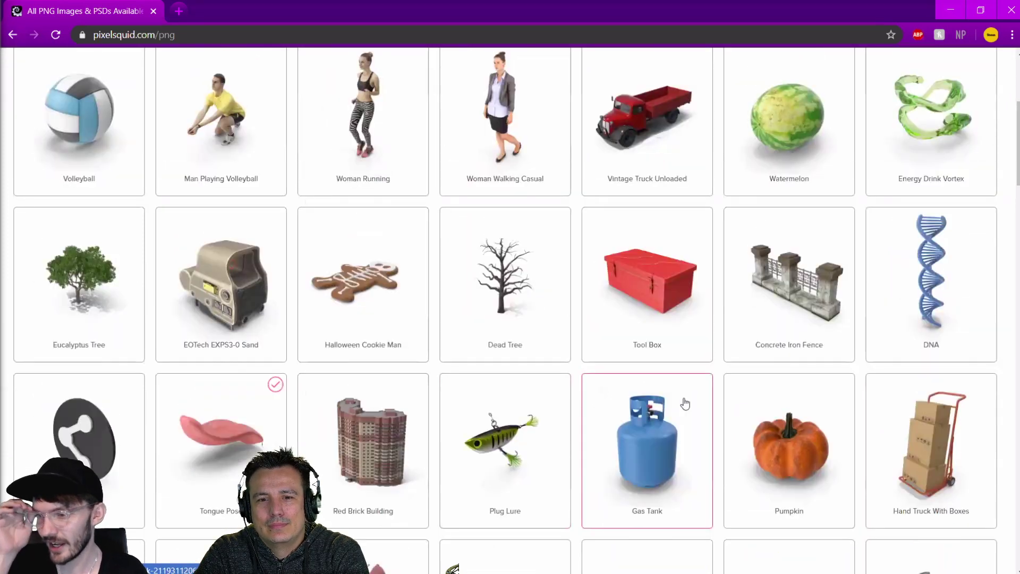
scroll(686, 403, "down", 3)
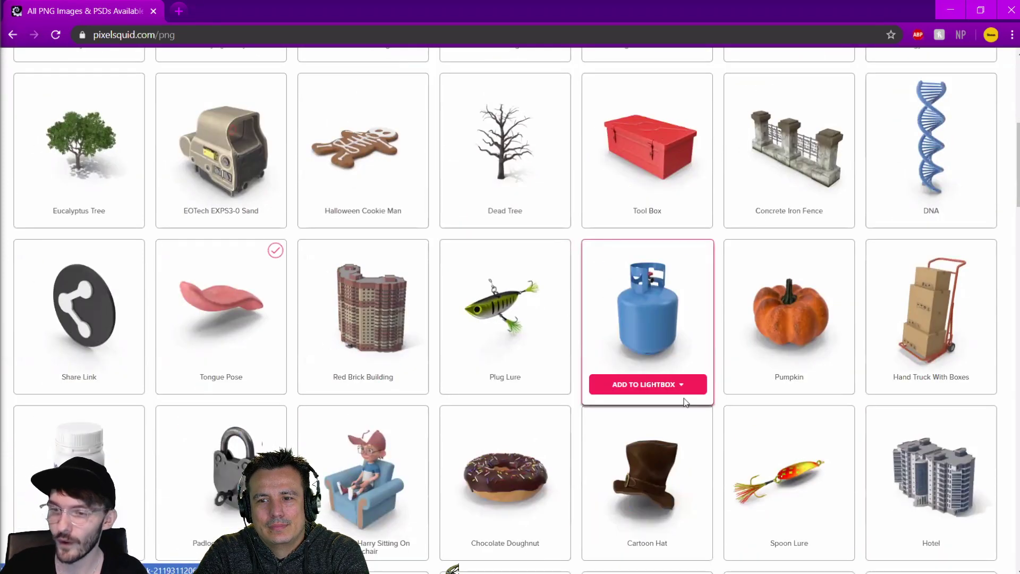
scroll(684, 397, "up", 8)
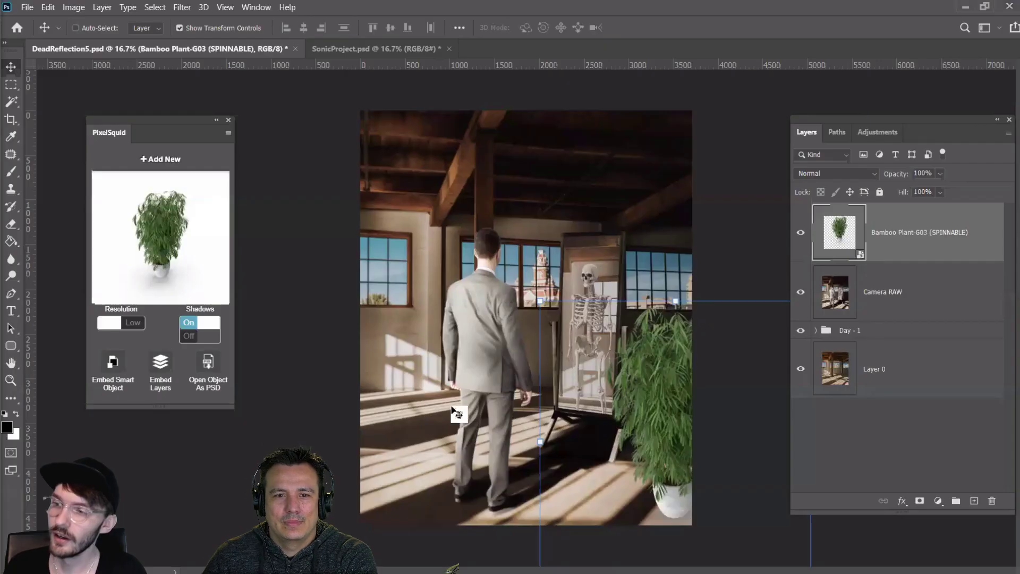
Back in Photoshop, move the bamboo plant slightly lower in the image and turn it a little in its PixelSquid 3D preview
mouse_move(683, 392)
left_mouse_down()
mouse_move(671, 432)
mouse_move(675, 409)
left_mouse_up()
left_click_drag(159, 246, 163, 243)
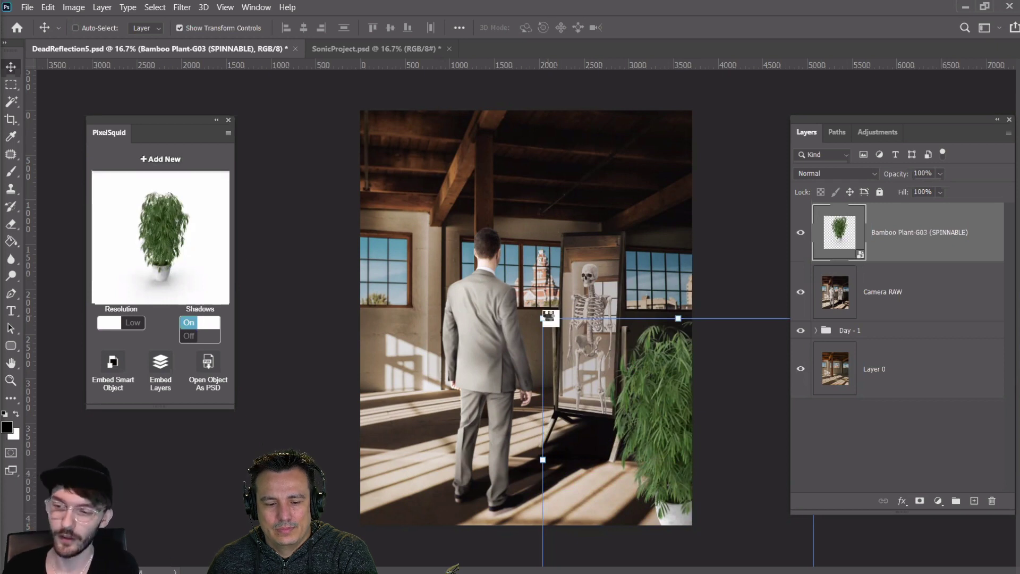
Enlarge the bamboo plant and position it in the image's lower right corner beside the mirror, with its pot partly outside the image
left_click_drag(671, 458, 684, 468)
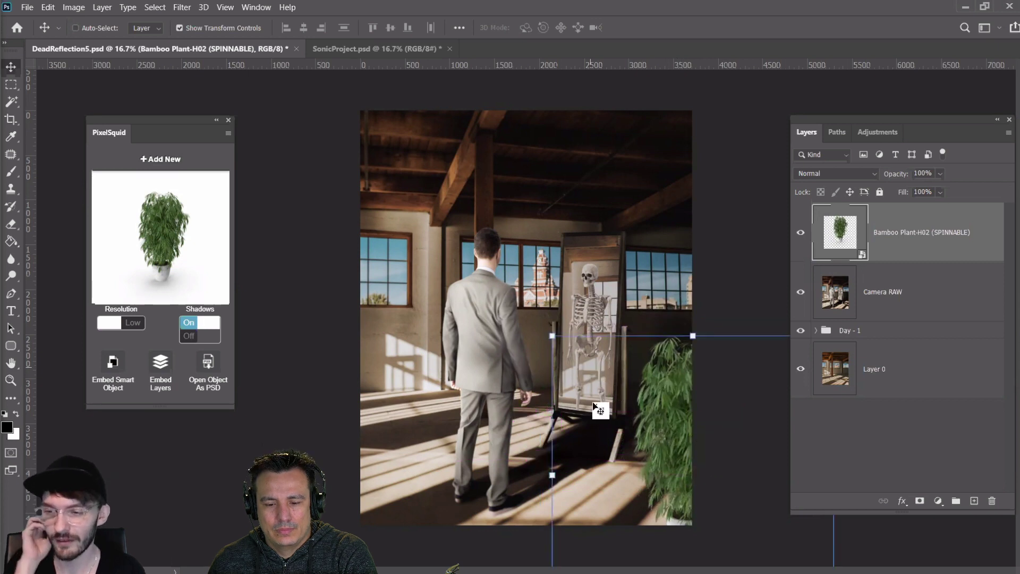
left_click_drag(549, 336, 467, 226)
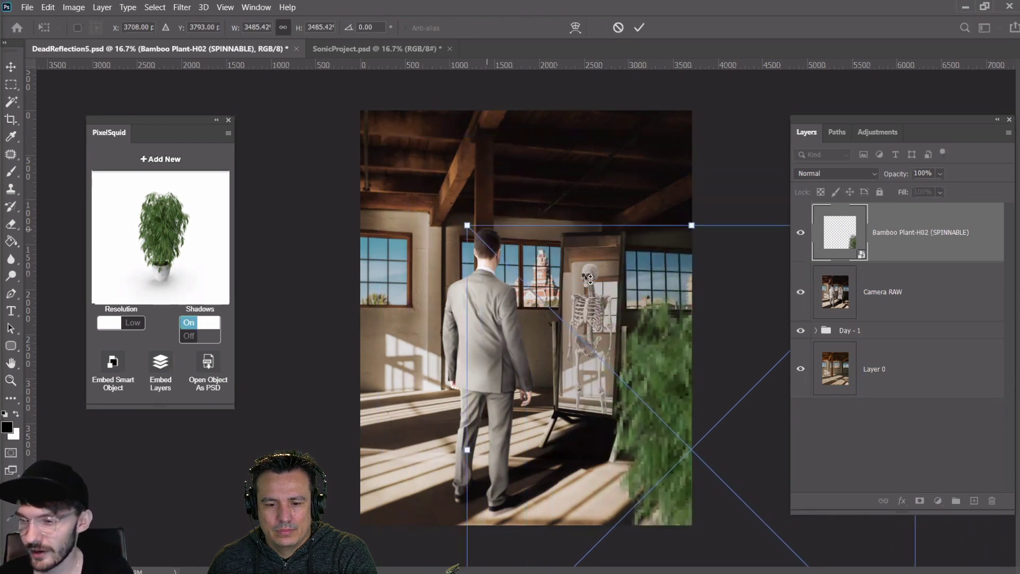
left_click_drag(672, 363, 674, 338)
key("Return")
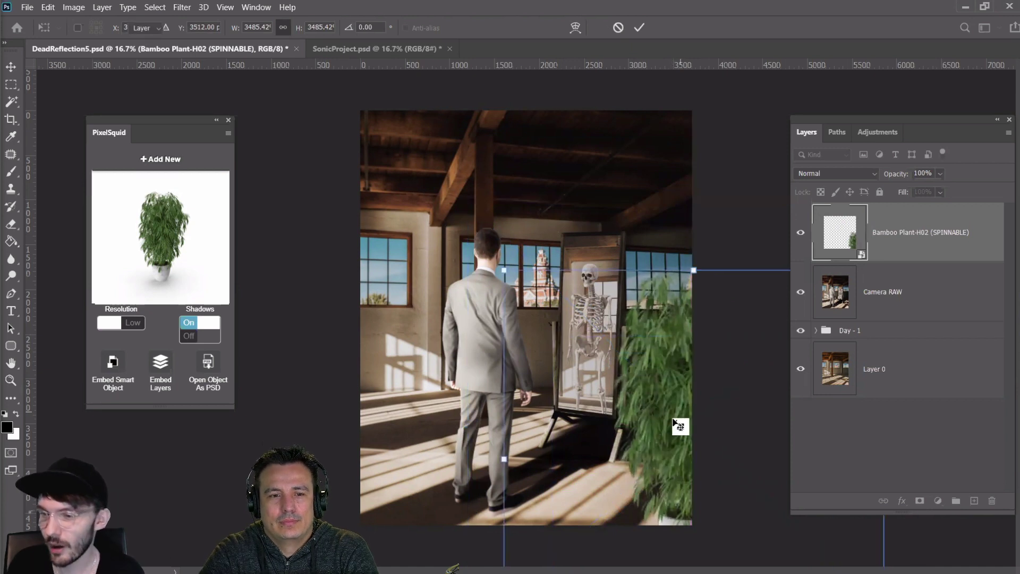
left_click_drag(673, 423, 686, 469)
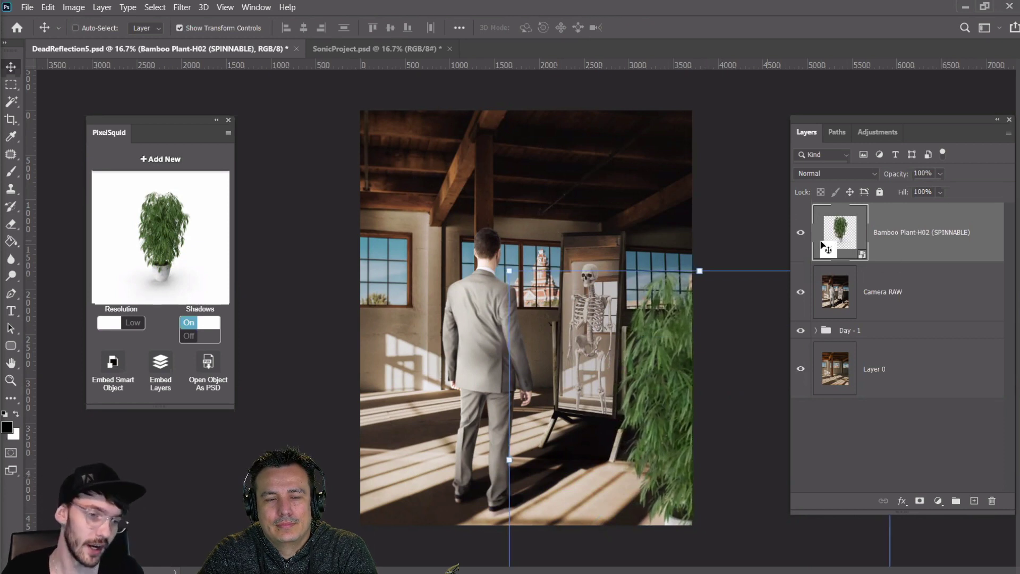
Add a second bamboo plant from the PixelSquid Adobe Live 2020 collection and move it to the man's left side
left_click_drag(823, 245, 237, 273)
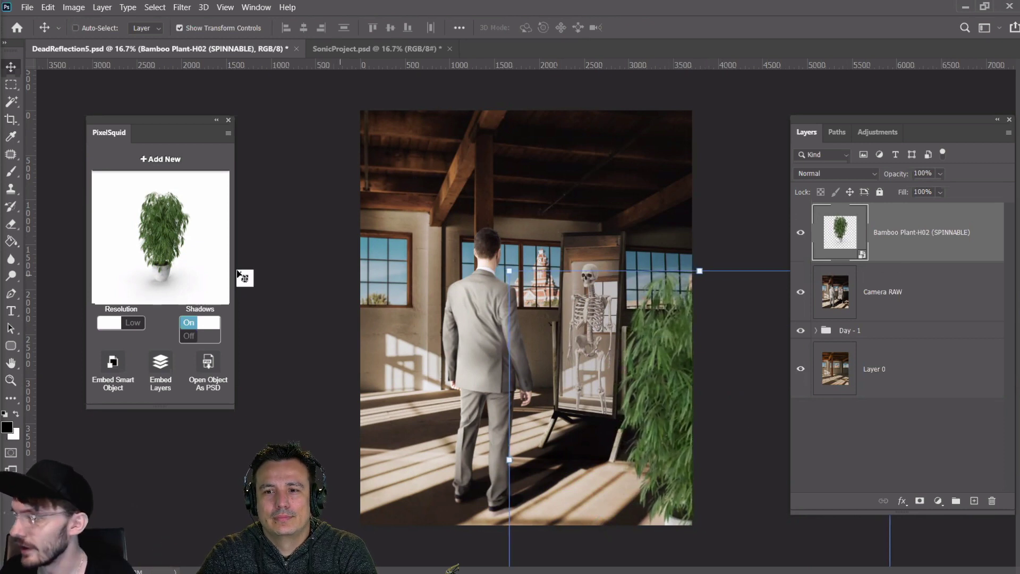
left_click_drag(570, 237, 158, 168)
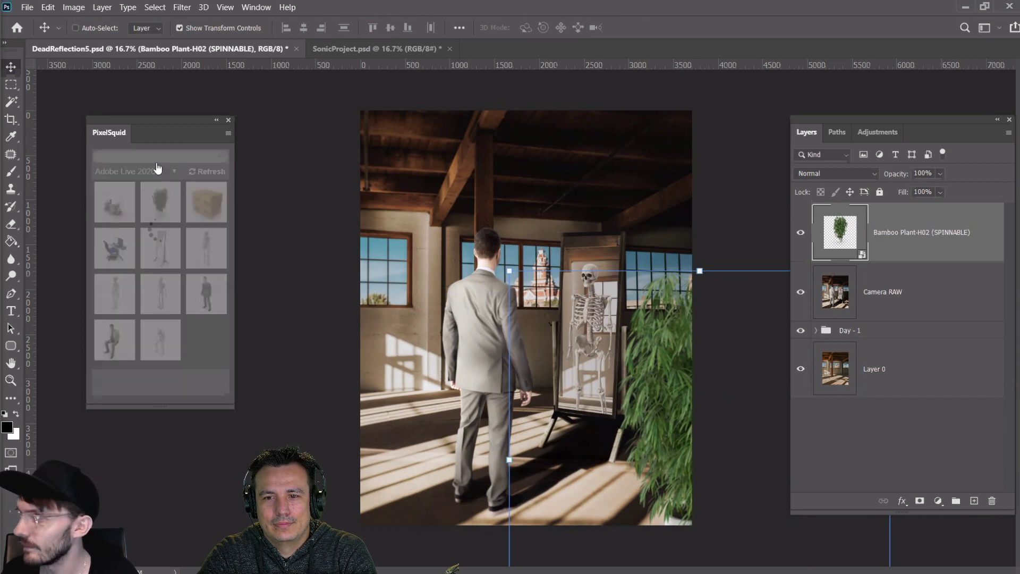
left_click_drag(160, 202, 467, 175)
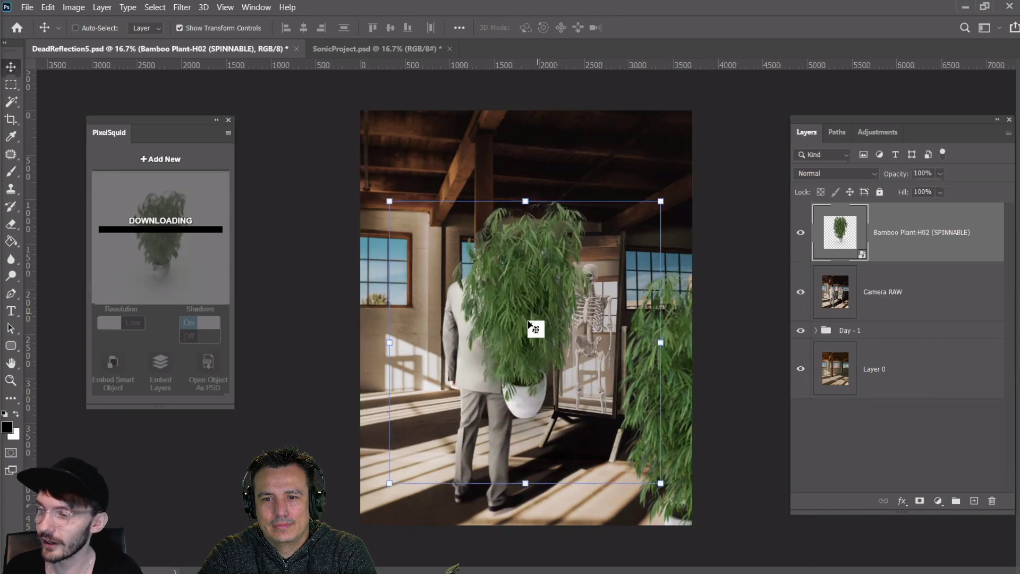
left_click_drag(375, 412, 403, 336)
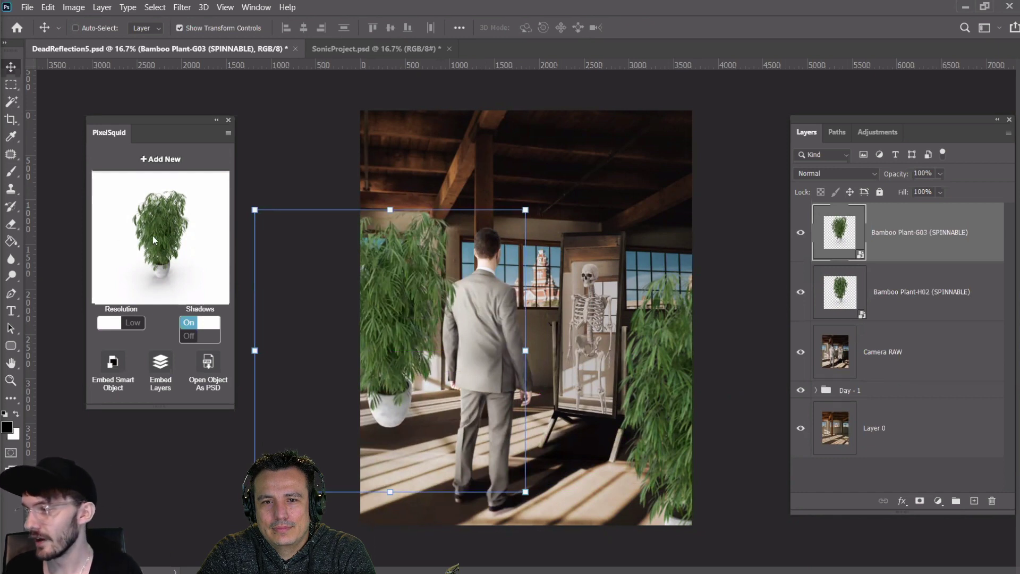
Turn the second bamboo plant in its PixelSquid 3D preview, scale it down and place it at the image's left edge
left_click_drag(153, 241, 483, 323)
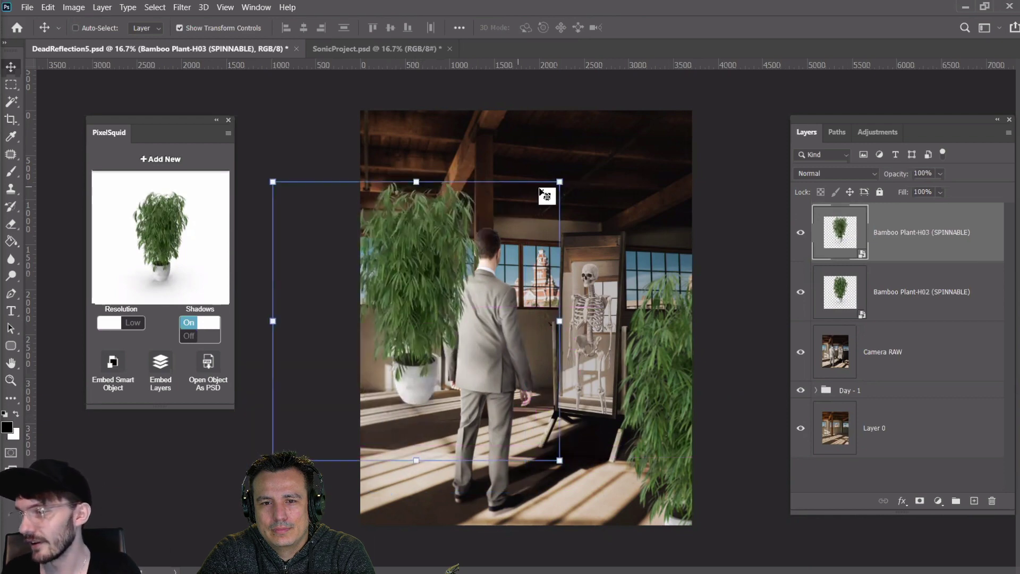
left_click_drag(559, 181, 583, 129)
left_click_drag(561, 166, 415, 346)
key("Return")
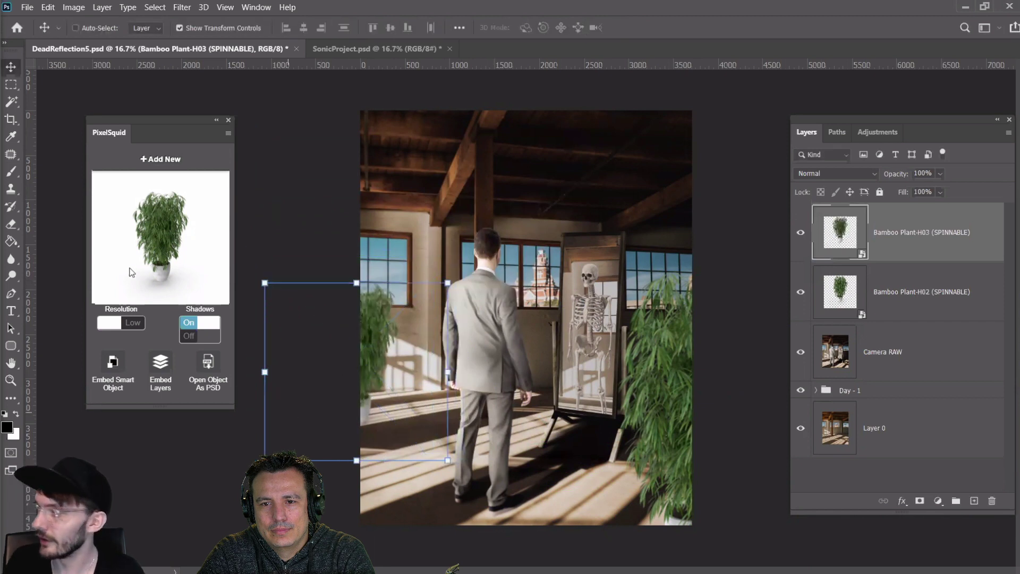
left_click_drag(156, 239, 420, 385)
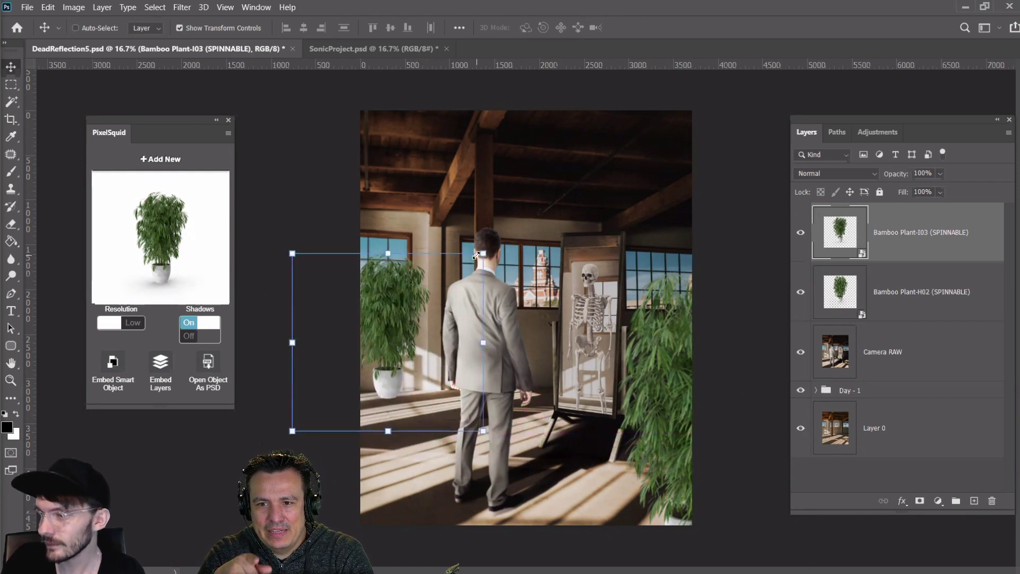
Shrink the left bamboo plant a little more and position its pot on the floor against the back wall
key("ctrl+t")
left_click_drag(490, 234, 481, 246)
key("Return")
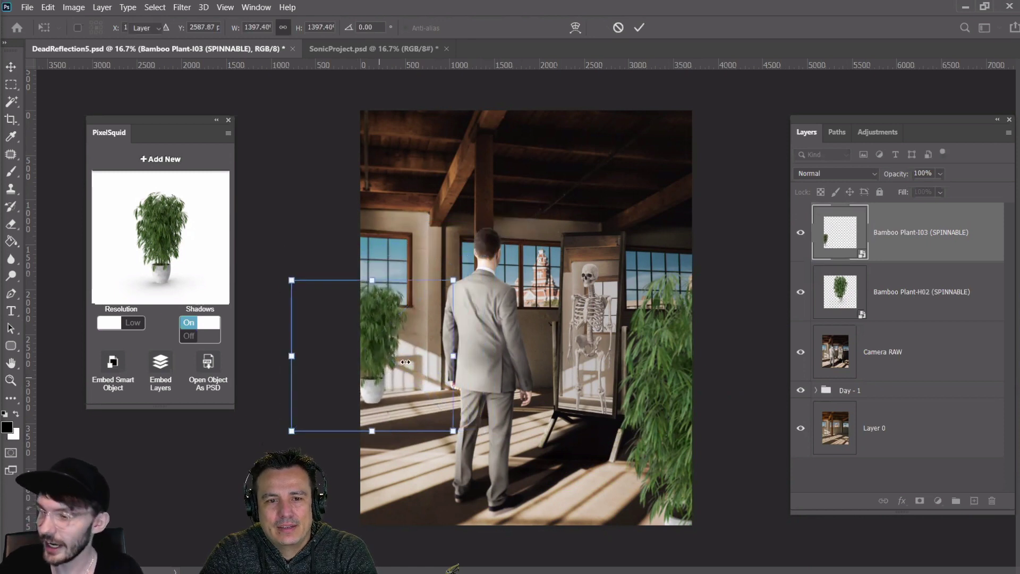
left_click_drag(399, 355, 410, 351)
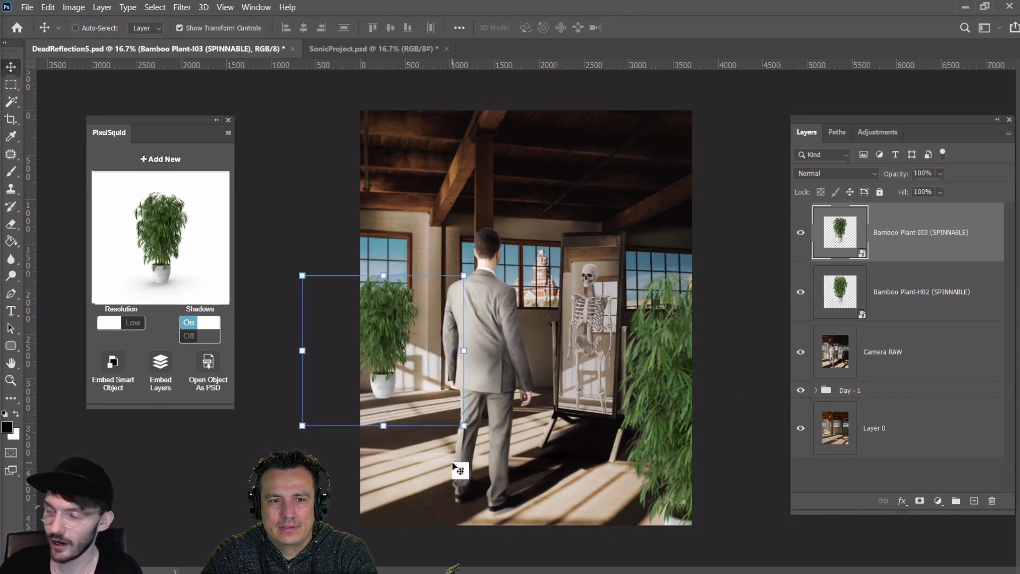
key("shift+Up")
key("shift+Down")
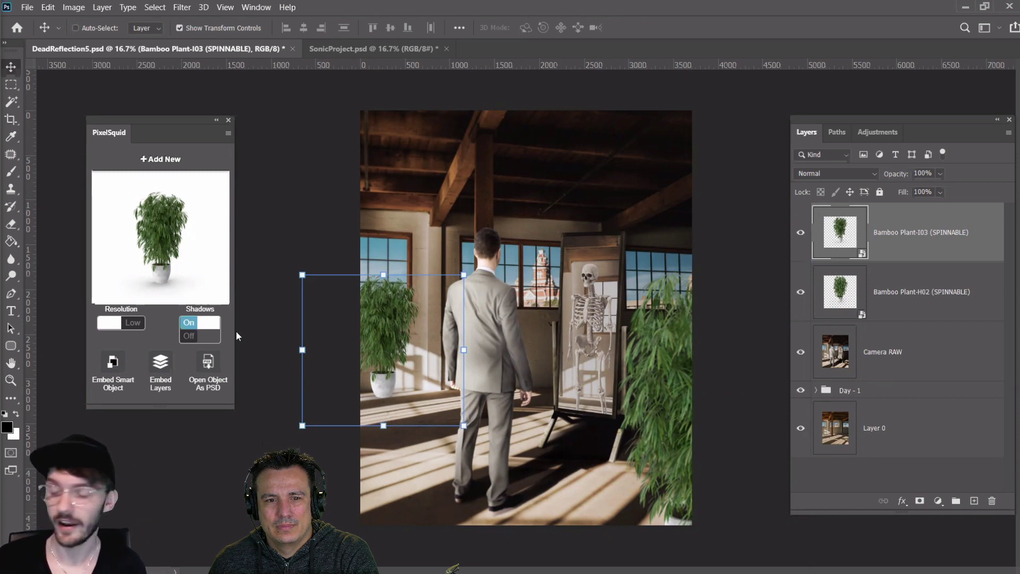
Compare the image with and without the left bamboo plant, and move the plant slightly upward
left_click(17, 86)
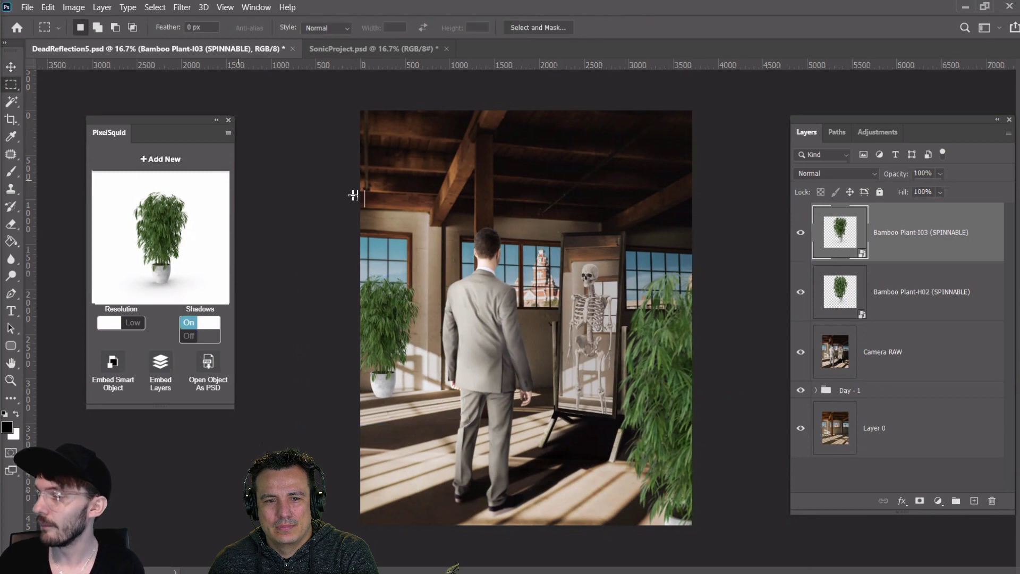
left_click(801, 233)
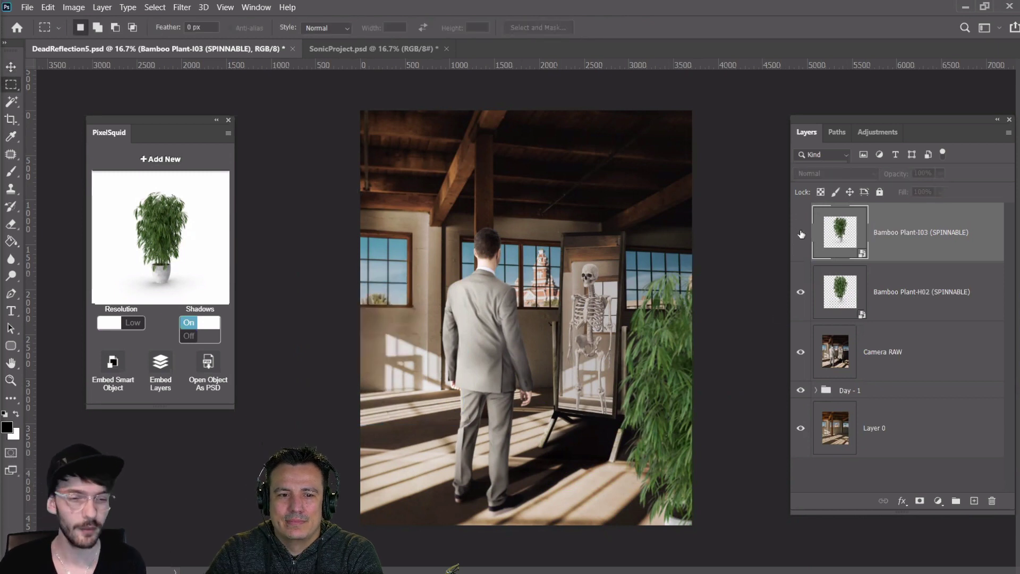
left_click(801, 233)
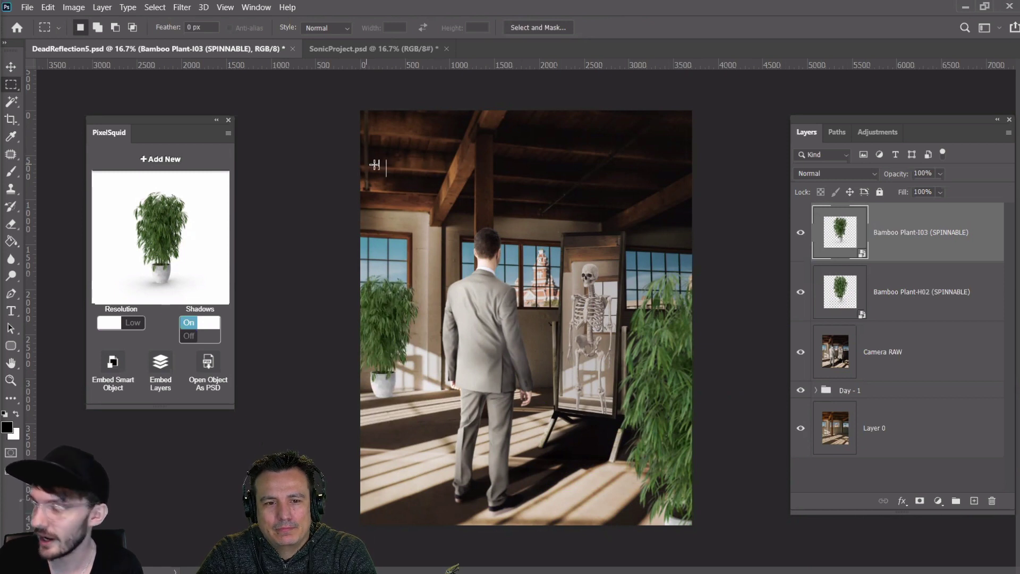
left_click(10, 66)
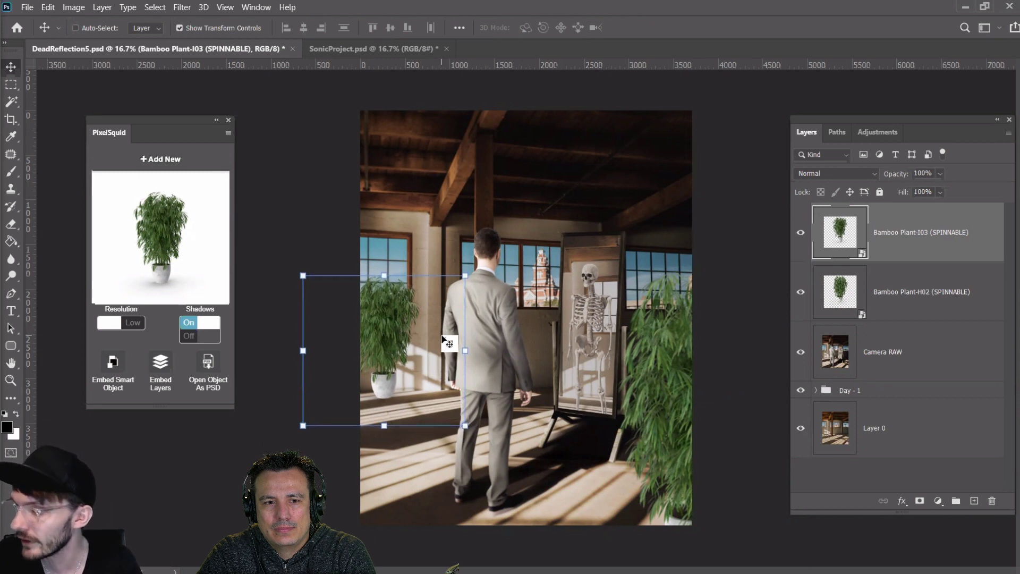
left_click_drag(442, 338, 443, 336)
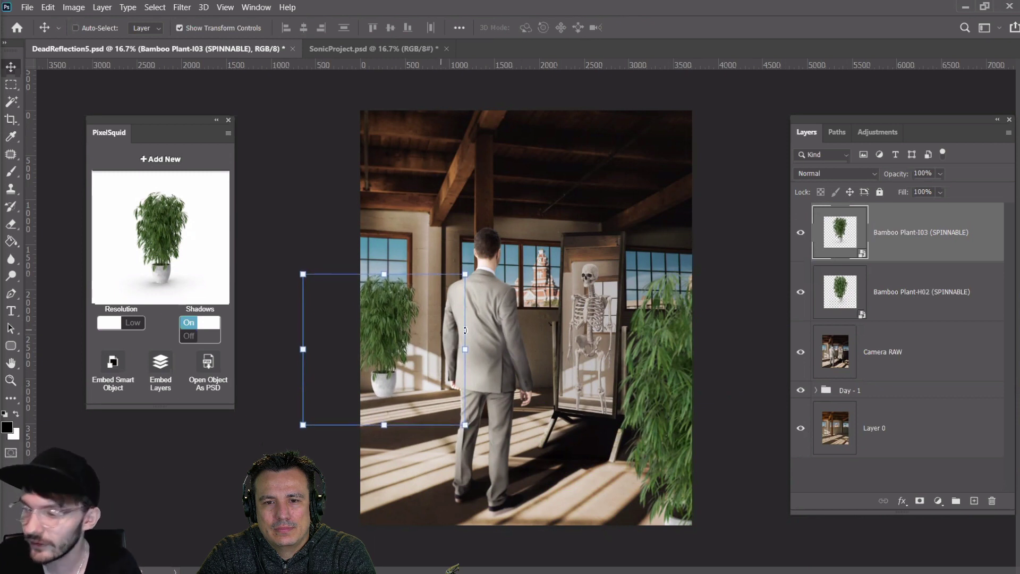
Create a new empty layer above the left bamboo plant and clip it to that plant
left_click(974, 501)
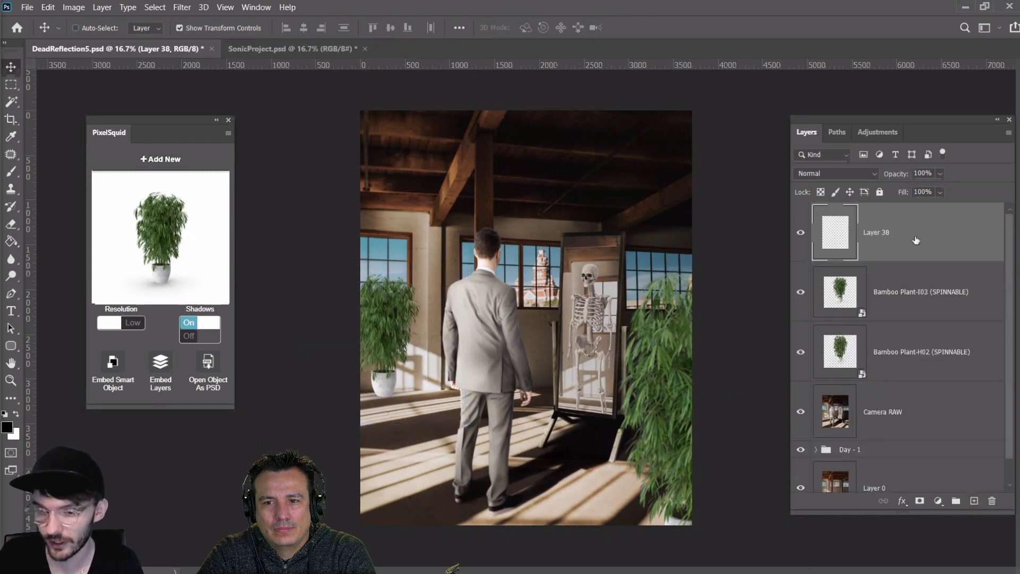
right_click(889, 228)
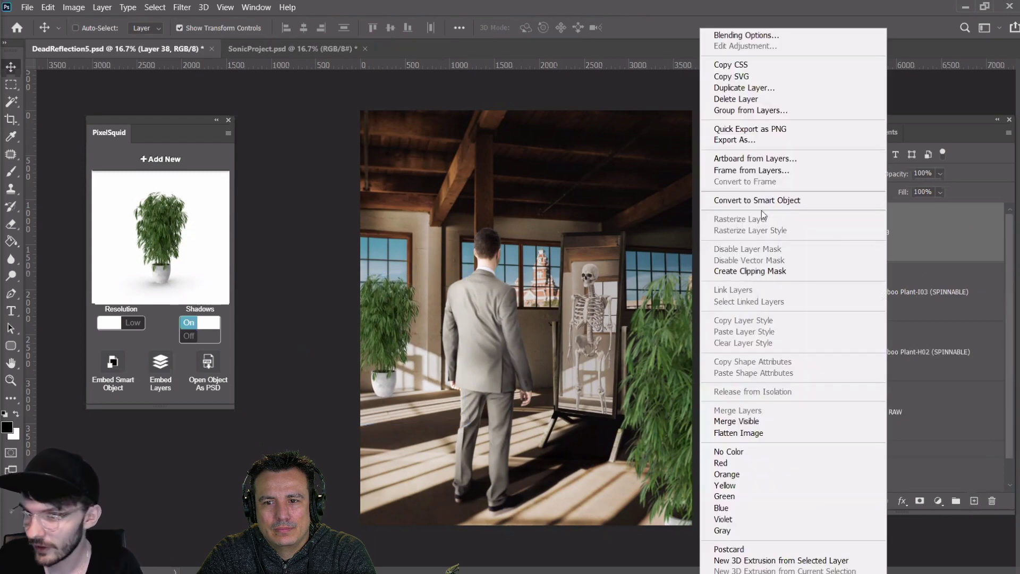
left_click(767, 271)
Set up the Brush tool with a soft round brush from General Brushes at 600 px
left_click(5, 172)
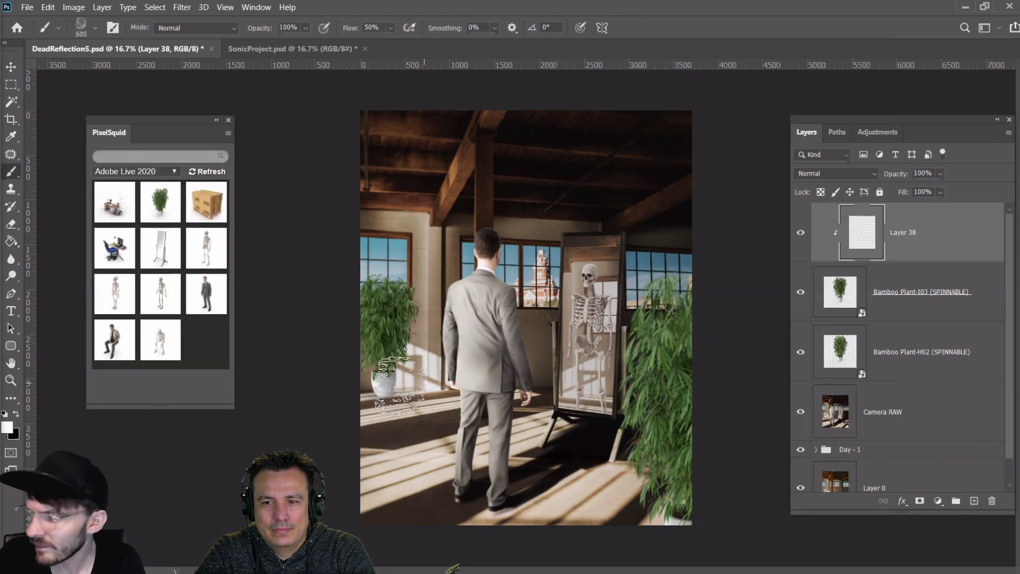
key("bracketright")
key("bracketright")
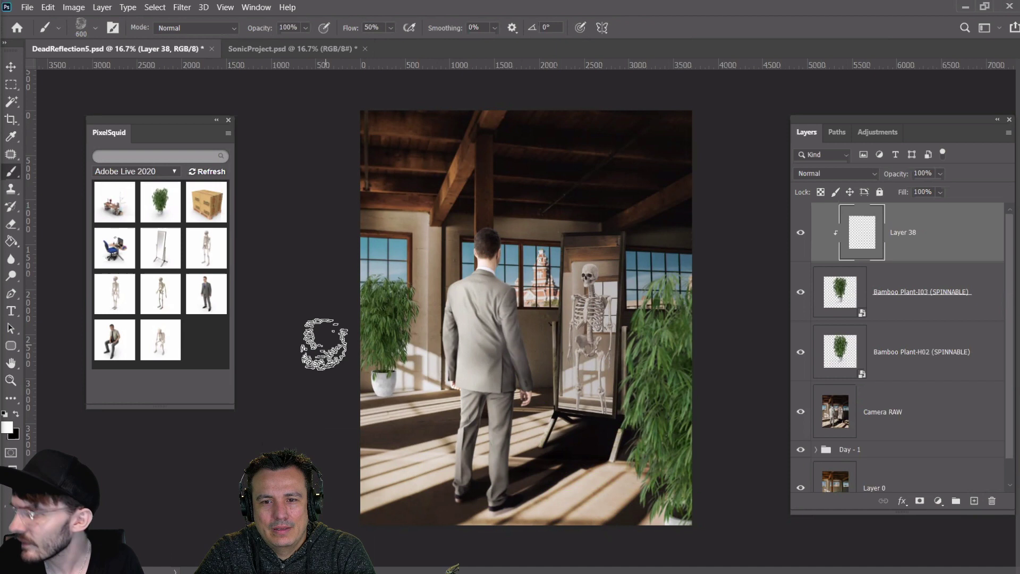
left_click(96, 27)
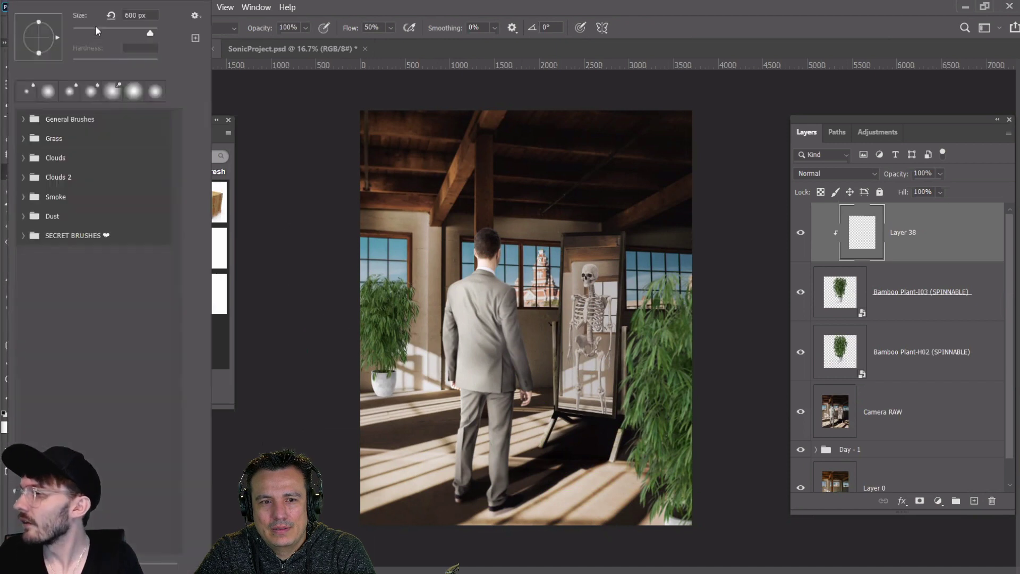
left_click(22, 120)
key("Escape")
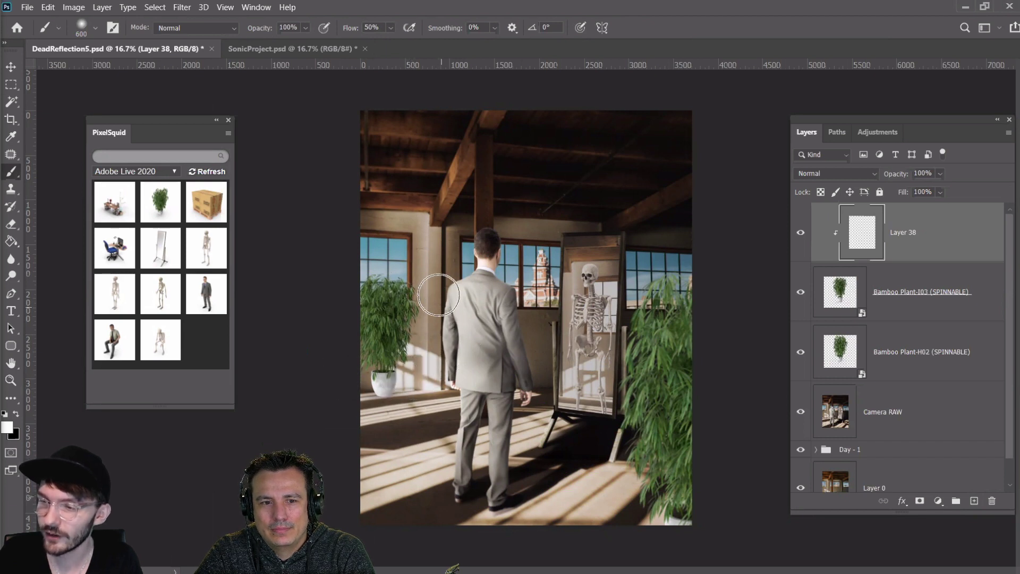
Duplicate the left bamboo plant layer and place the copy directly beneath the original
left_click(11, 67)
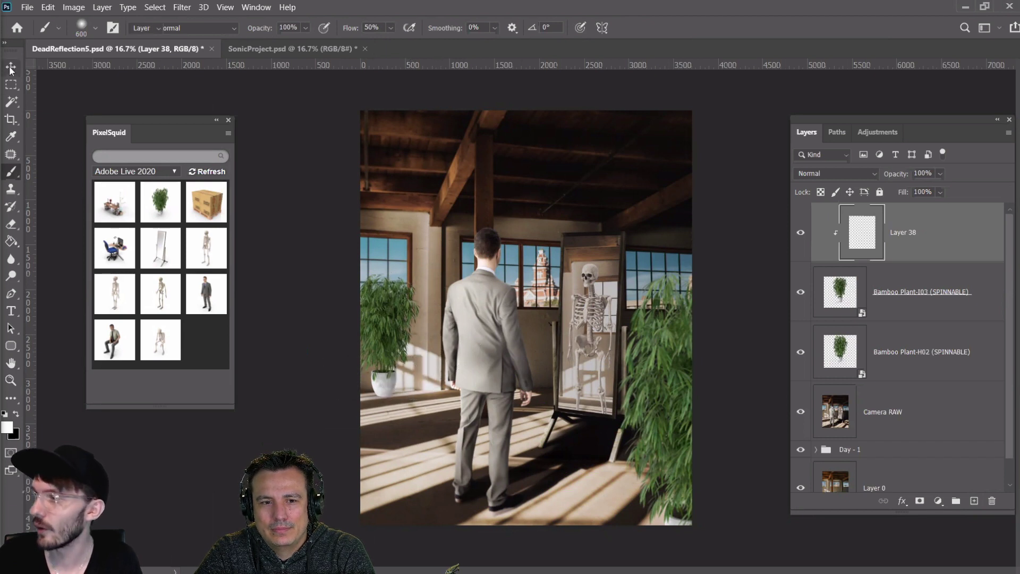
left_click(854, 295)
left_click_drag(847, 296, 843, 352)
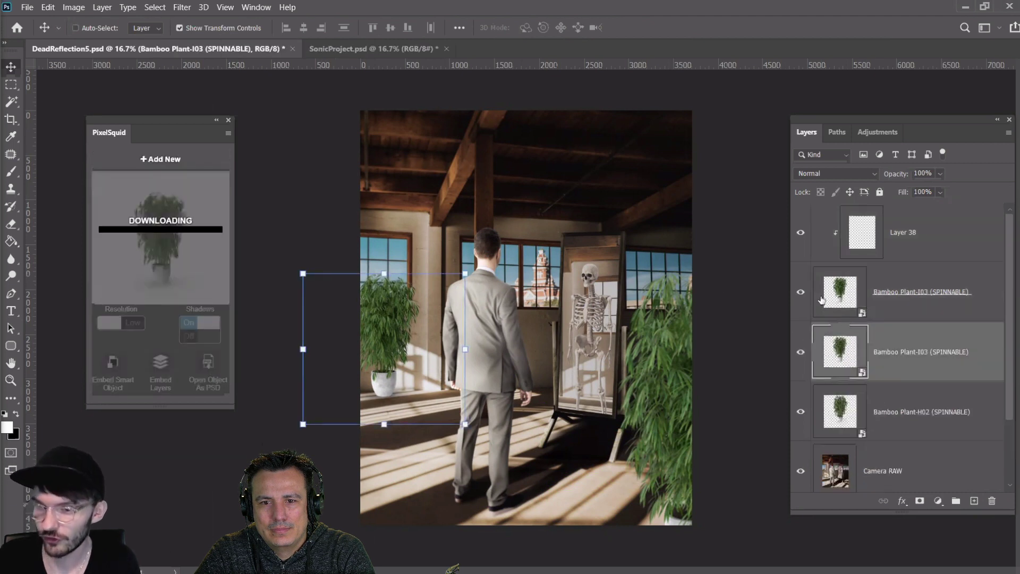
Turn the lower copy of the left bamboo plant black with Hue/Saturation by reducing its lightness to the minimum
left_click(47, 8)
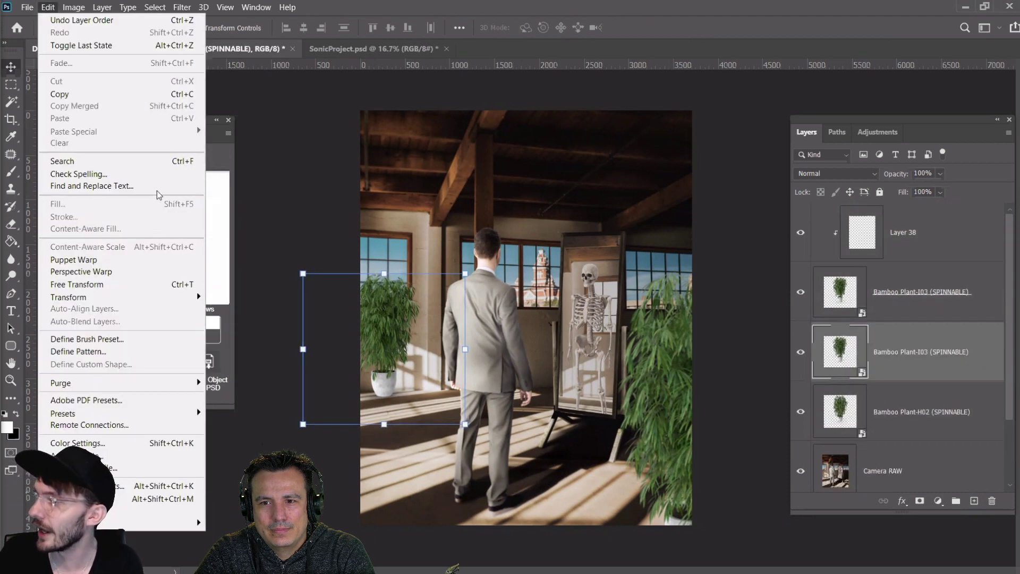
mouse_move(158, 298)
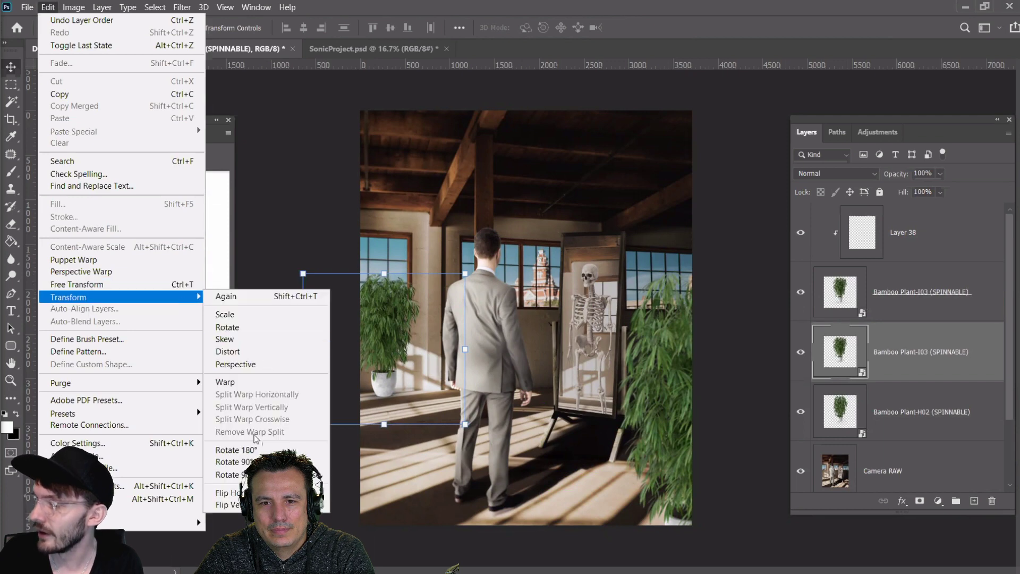
mouse_move(73, 7)
mouse_move(159, 39)
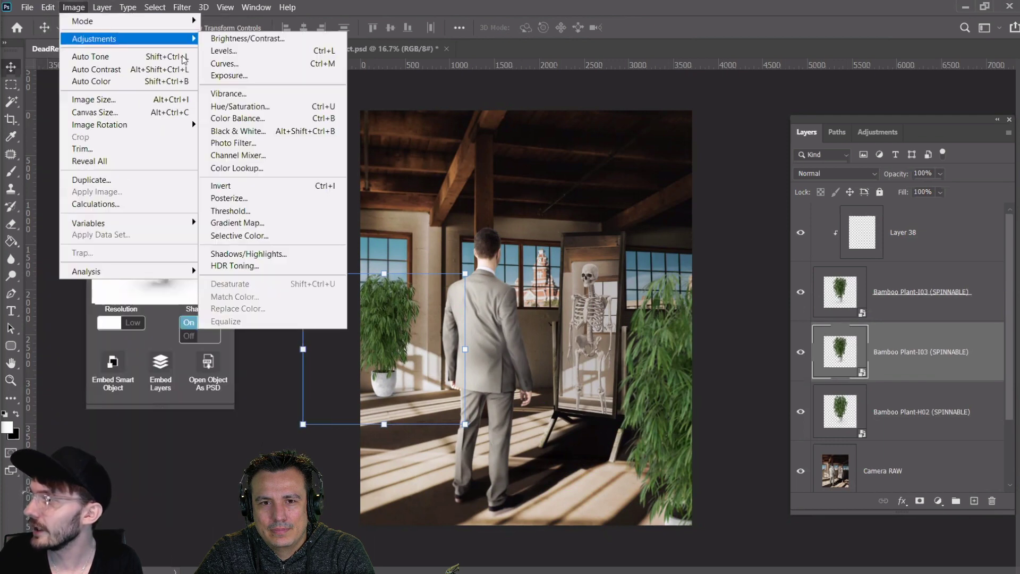
left_click(240, 106)
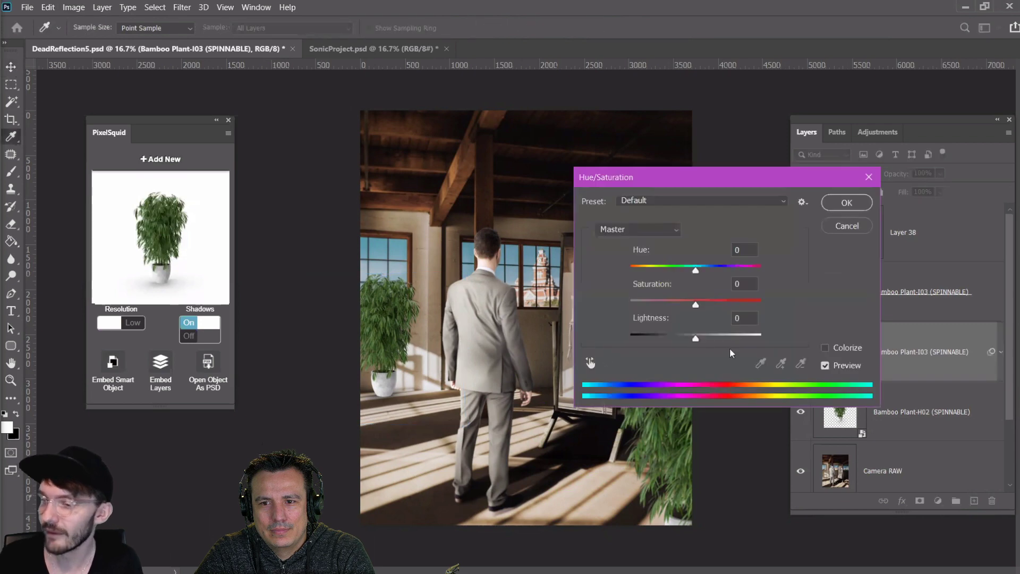
left_click_drag(696, 339, 534, 328)
left_click(848, 203)
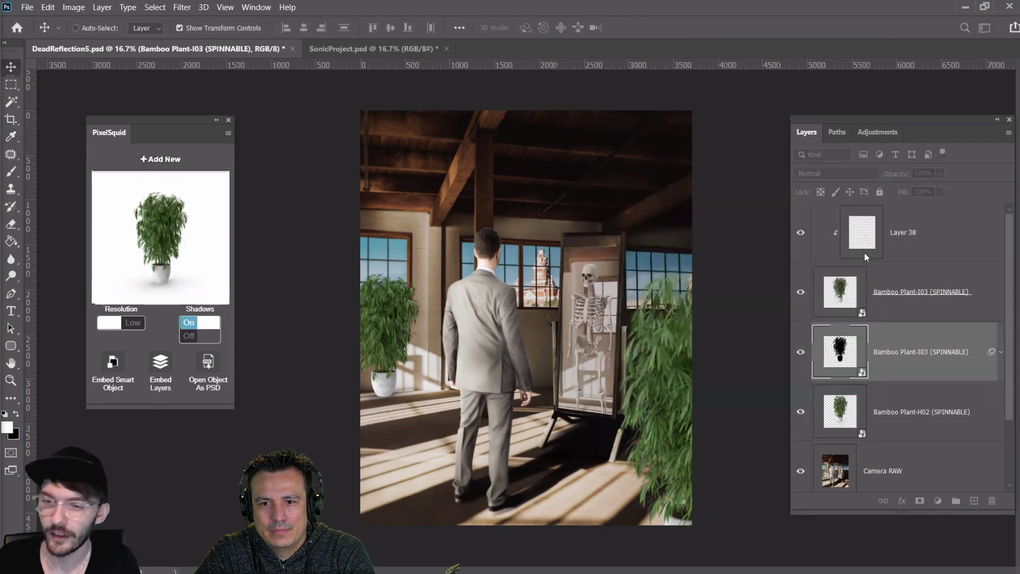
Rasterize the black copy of the left bamboo plant
right_click(903, 354)
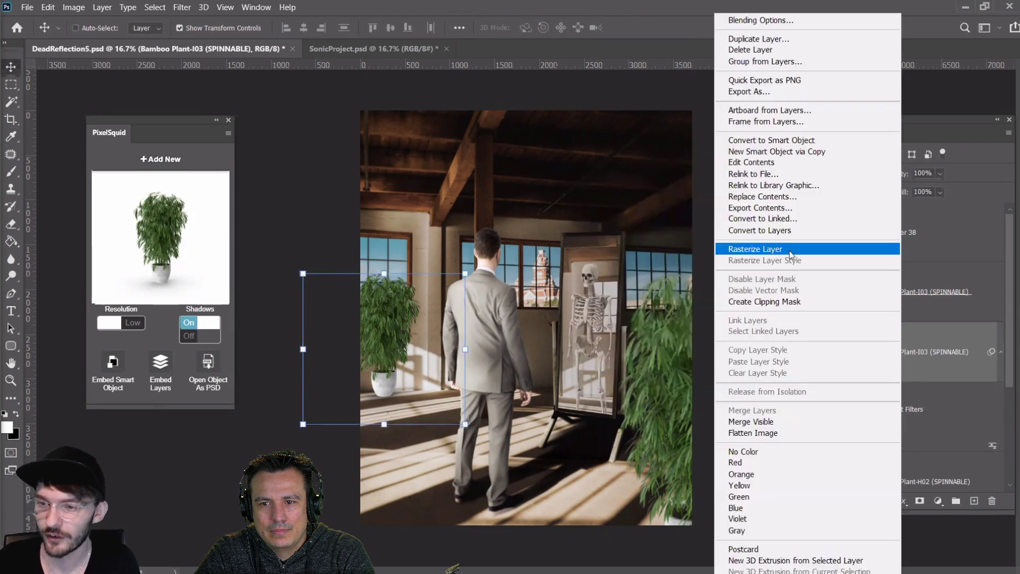
left_click(760, 249)
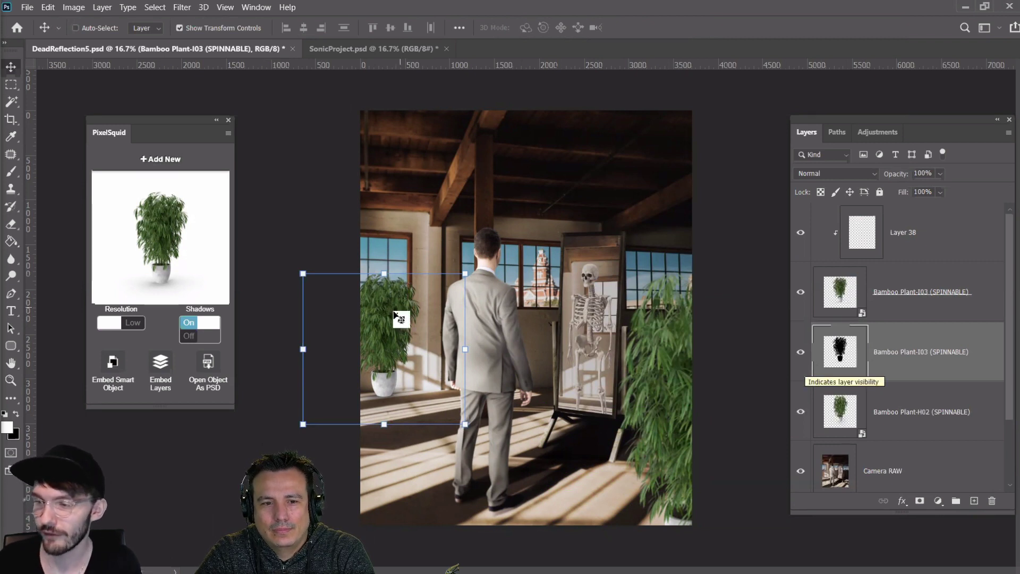
left_click_drag(481, 268, 494, 281)
left_click_drag(434, 366, 446, 361)
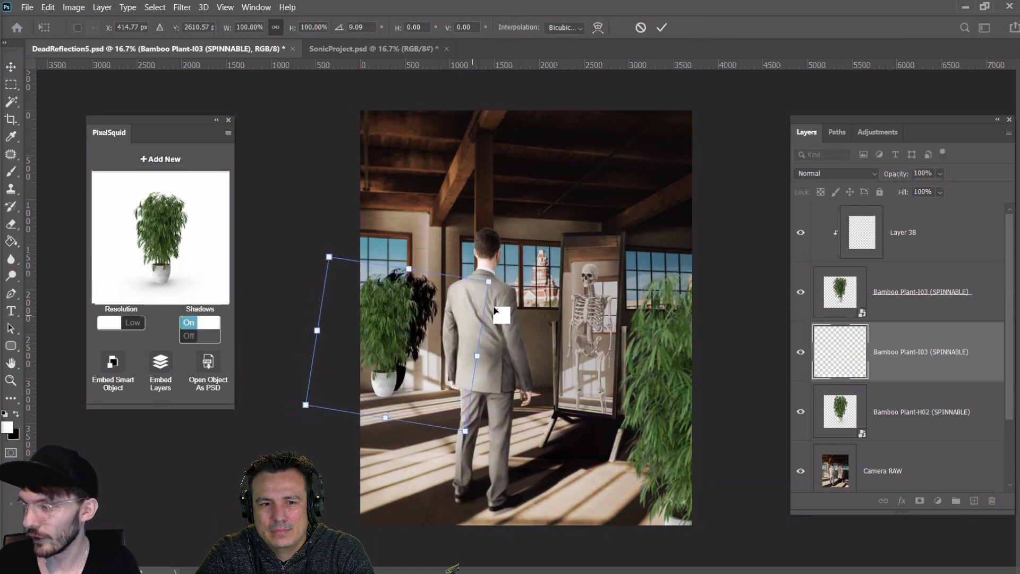
left_click_drag(492, 313, 462, 351)
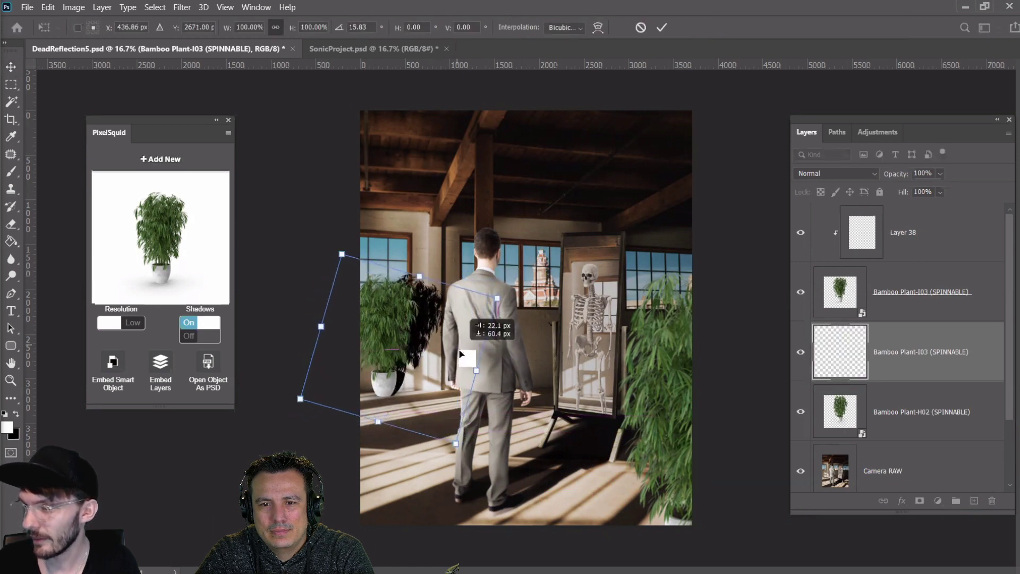
left_click_drag(517, 292, 479, 357)
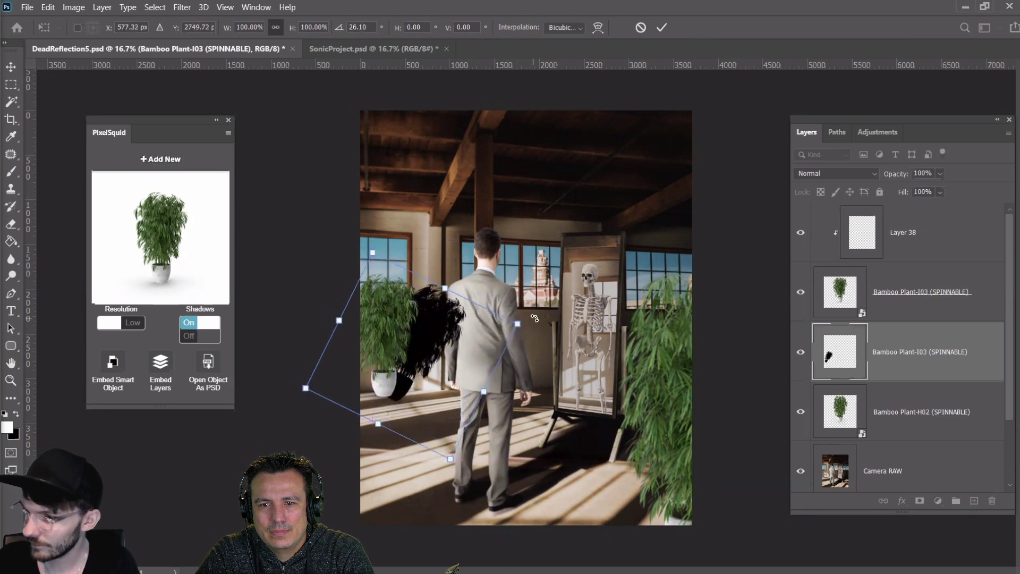
left_click_drag(534, 318, 540, 346)
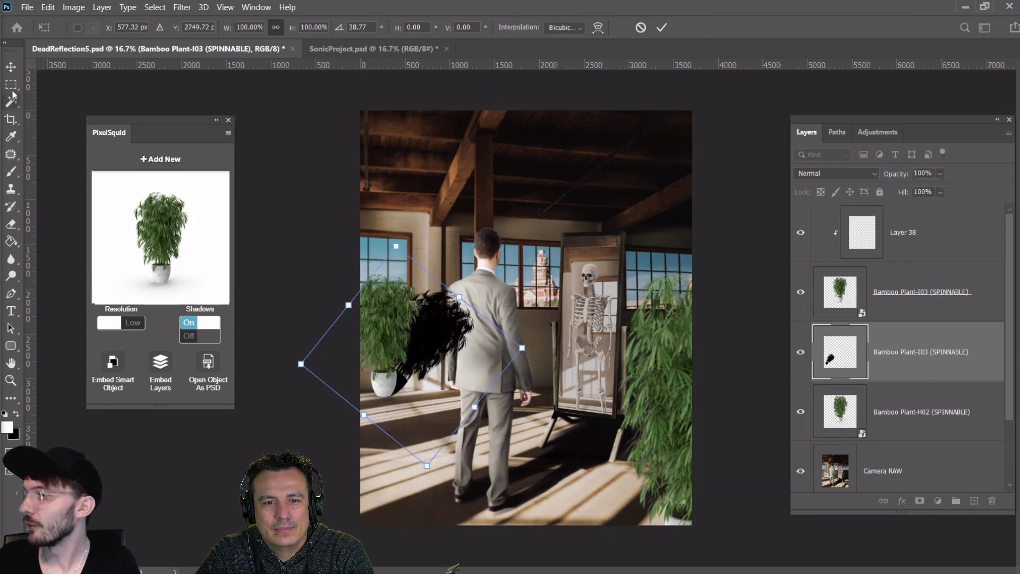
left_click(11, 85)
left_click(80, 81)
left_click(47, 7)
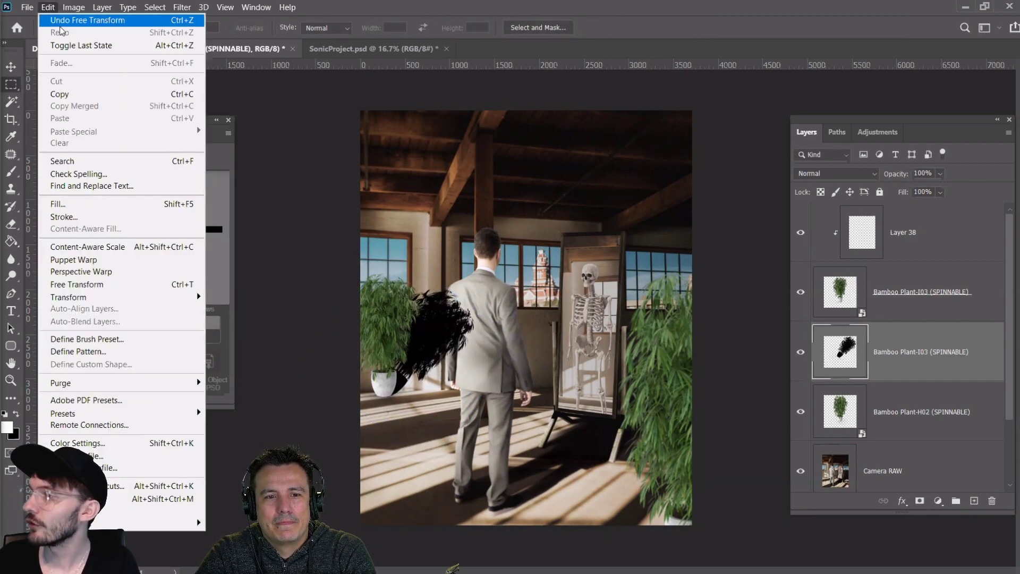
left_click(60, 22)
key("v")
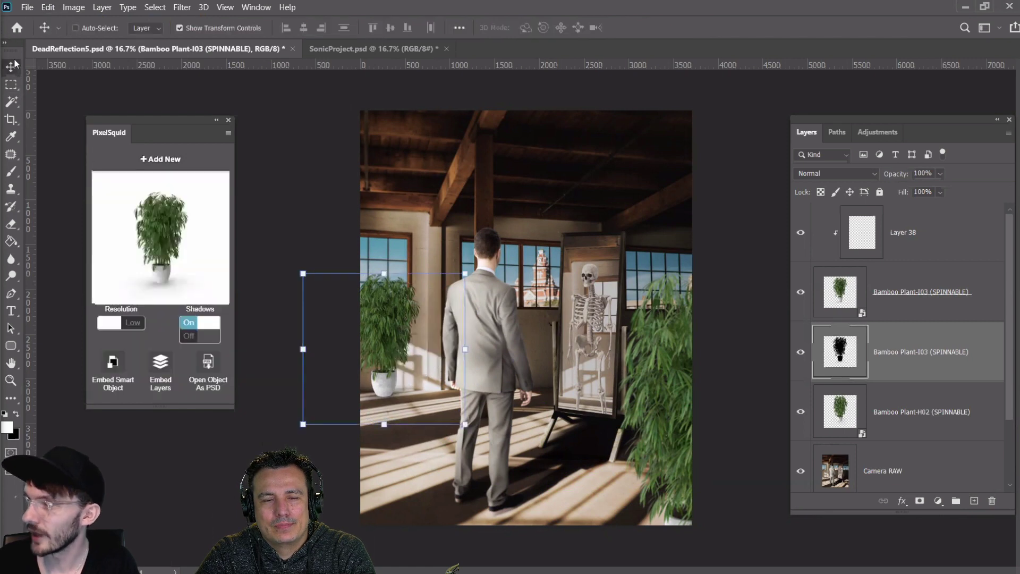
Duplicate the rasterized black plant layer, hide the upper copy and make the lower one active
left_click_drag(850, 356, 853, 334)
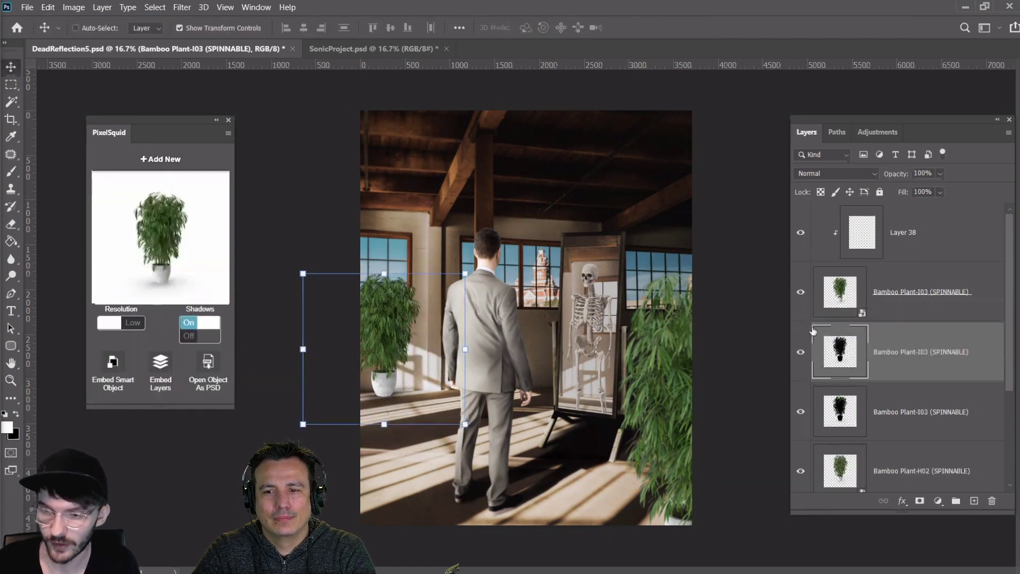
key("alt+bracketleft")
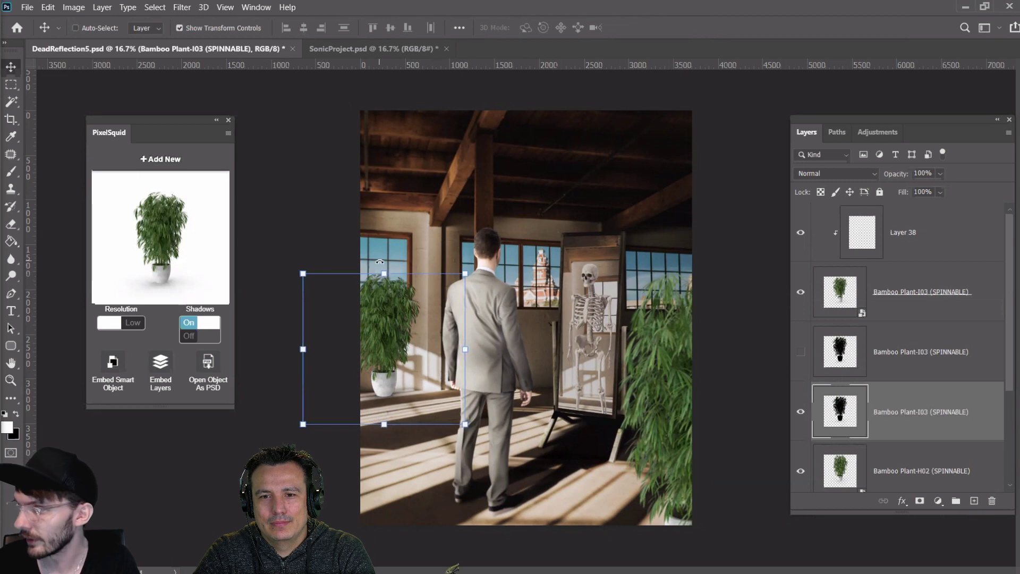
Lay the lower black copy down as a floor shadow beside the pot, rotated about 62° and scaled to 73.10% width and 88.94% height
left_click_drag(379, 261, 405, 259)
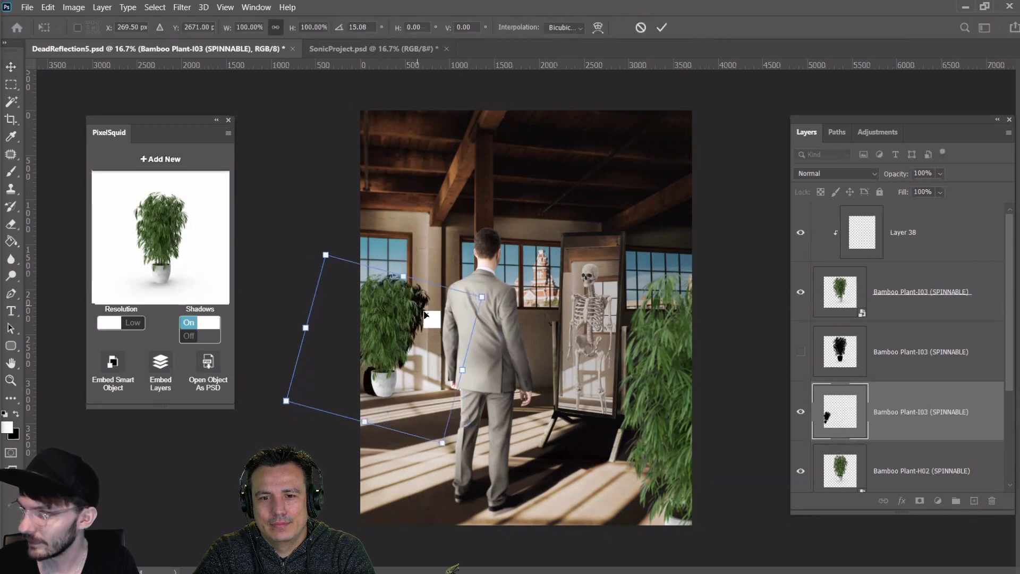
left_click_drag(420, 308, 441, 306)
left_click_drag(448, 258, 468, 304)
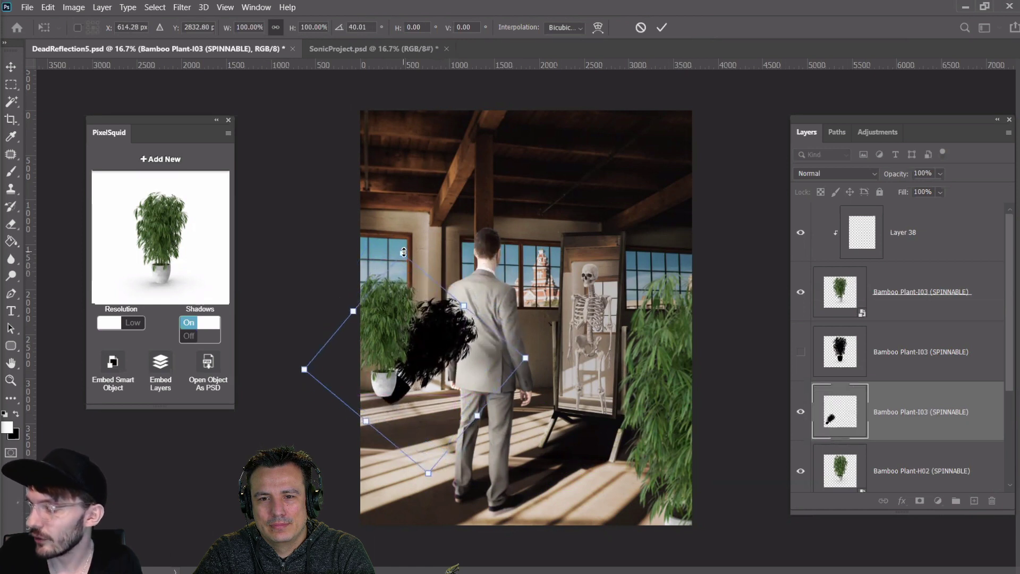
left_click_drag(403, 253, 411, 281)
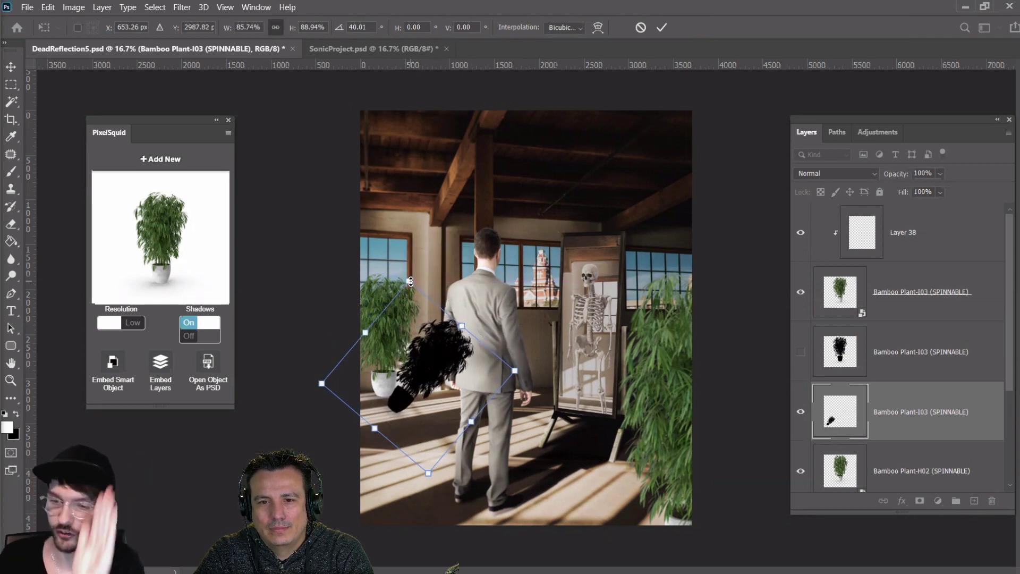
left_click_drag(420, 415, 413, 397)
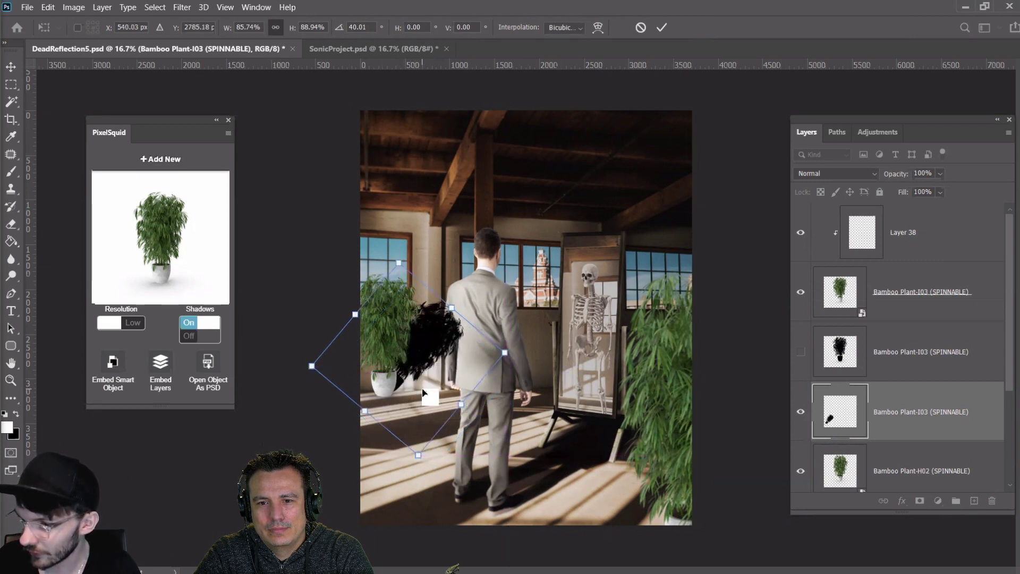
left_click_drag(457, 299, 496, 345)
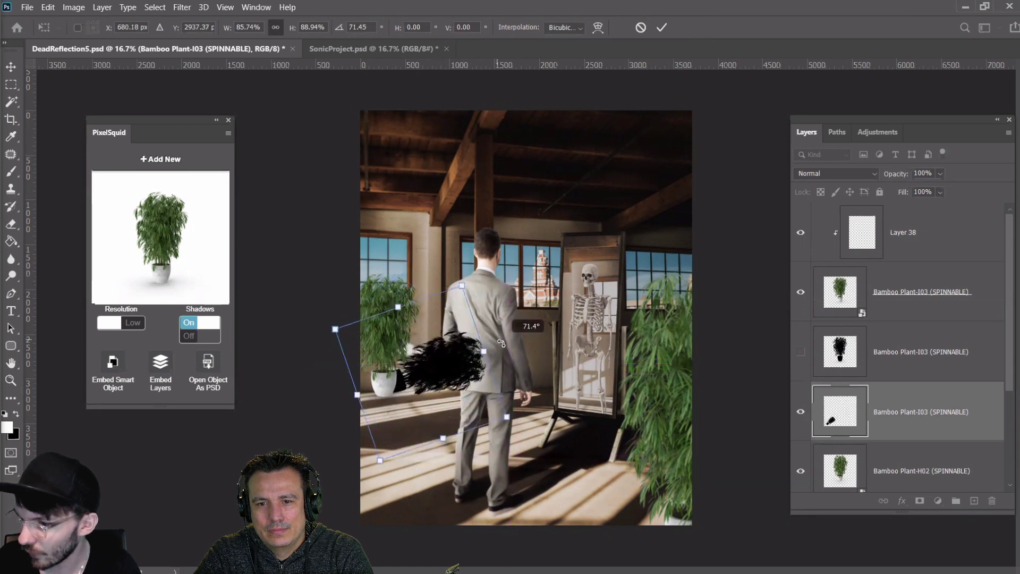
left_click_drag(398, 305, 406, 325)
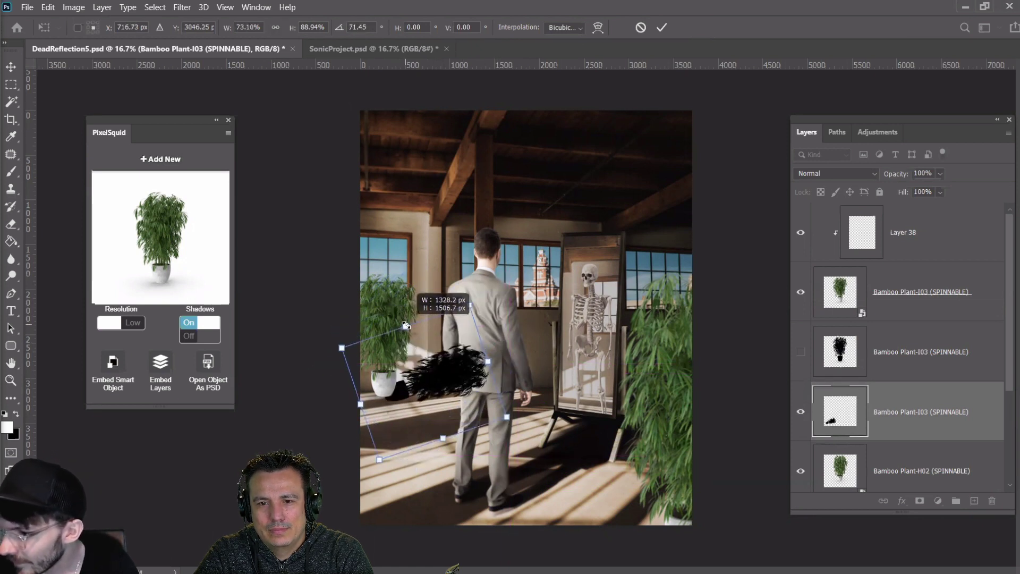
left_click_drag(442, 392, 438, 388)
left_click_drag(497, 353, 492, 335)
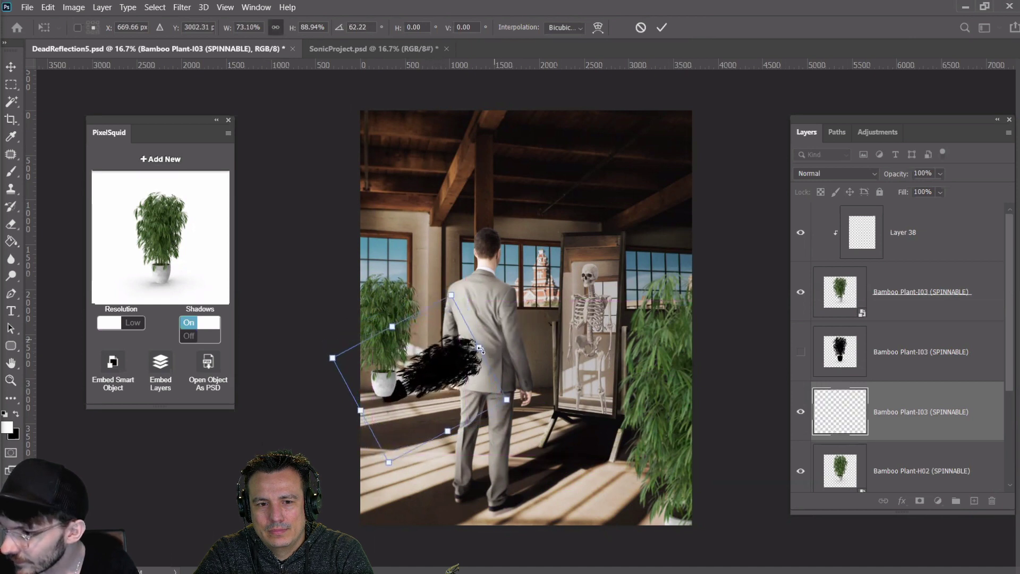
left_click_drag(444, 390, 441, 384)
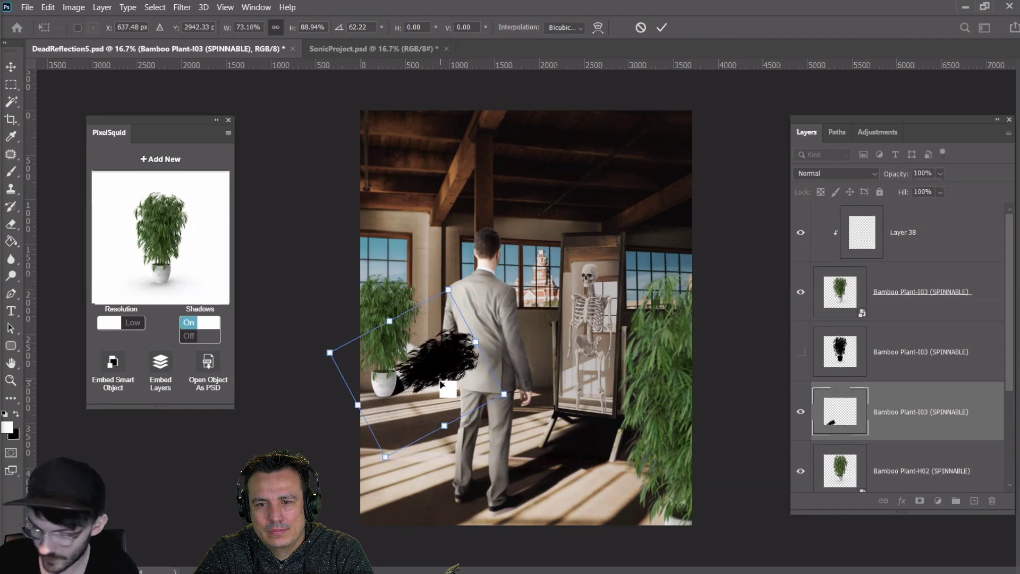
key("Return")
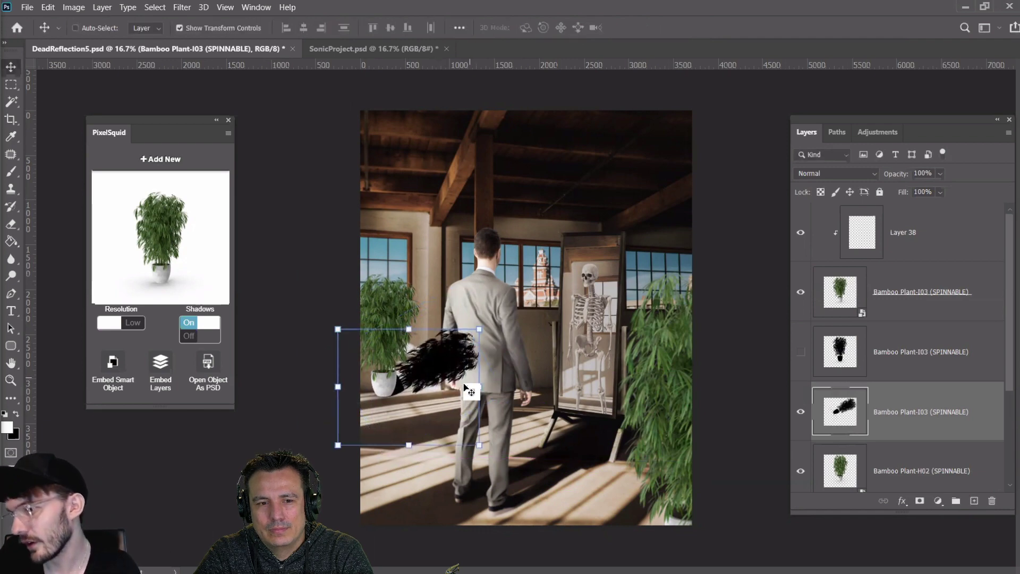
Add a Reveal All layer mask to the rotated shadow layer
left_click(11, 223)
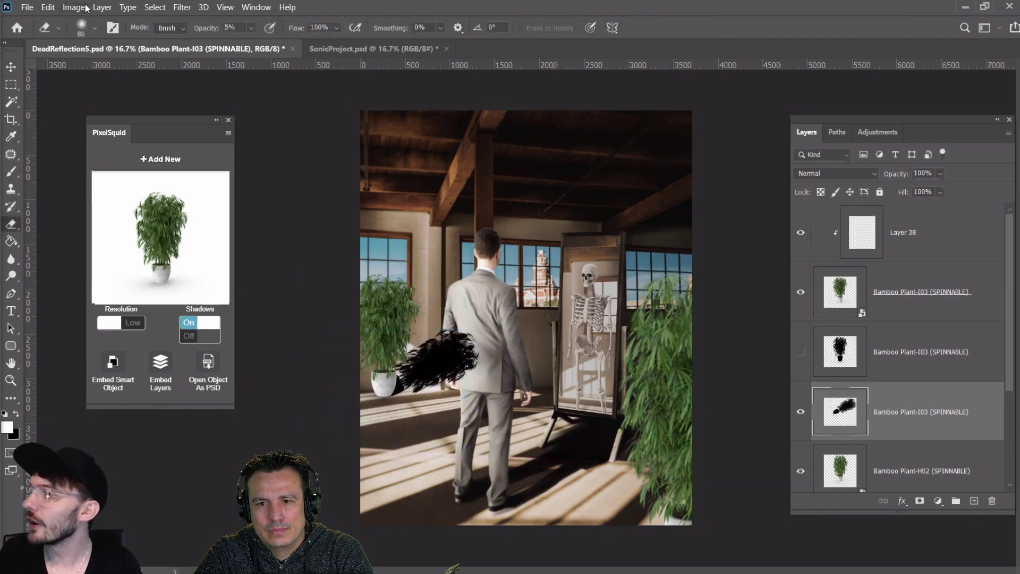
left_click(102, 7)
mouse_move(159, 205)
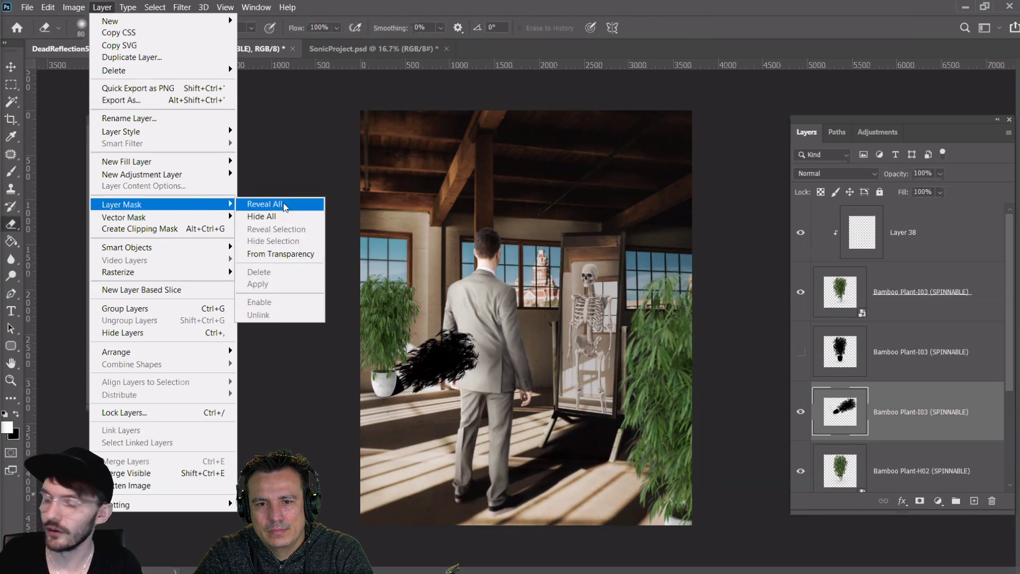
left_click(283, 203)
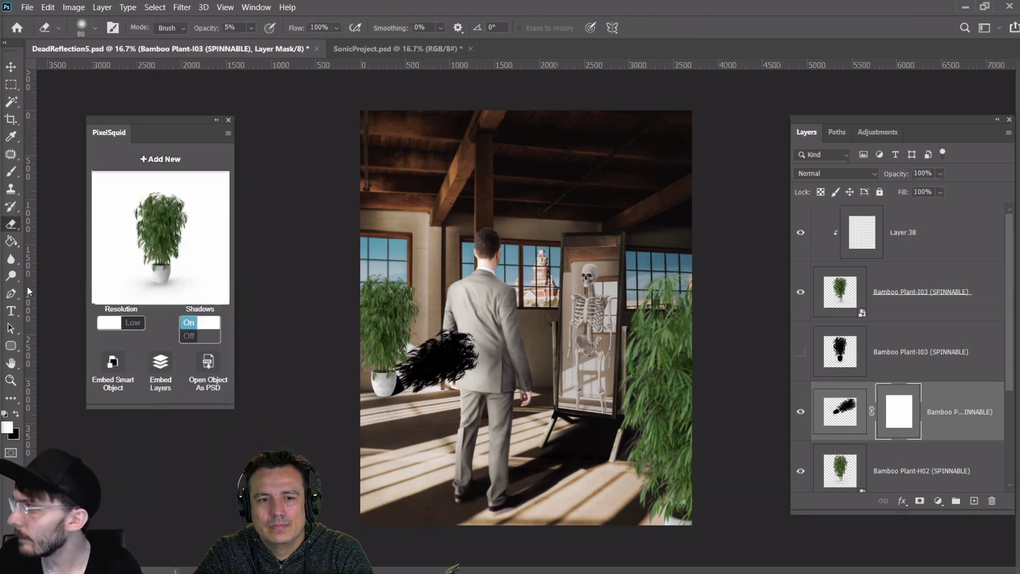
Set the Eraser to 100% opacity with a harder round tip at 150 px
left_click(251, 28)
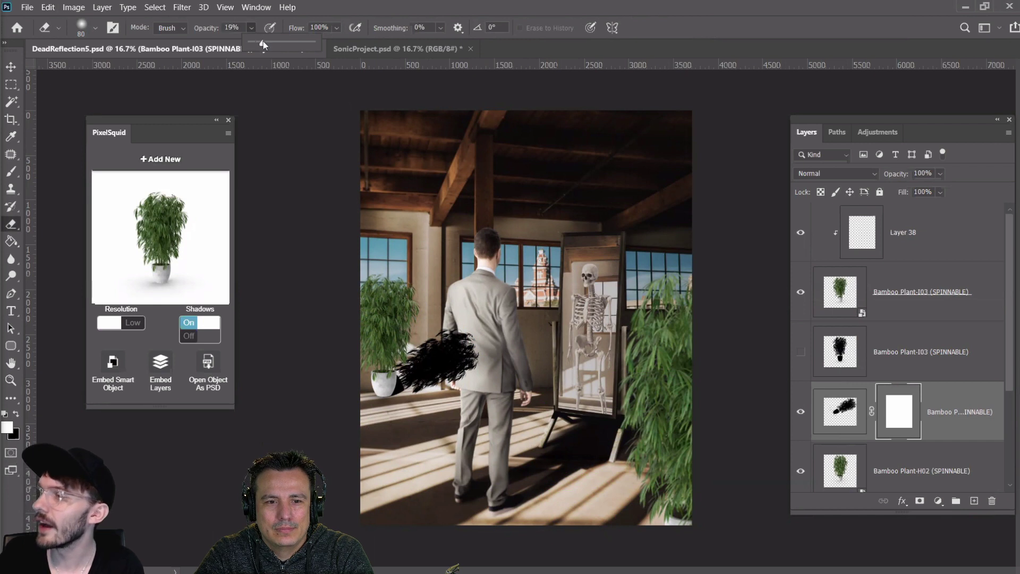
left_click(96, 28)
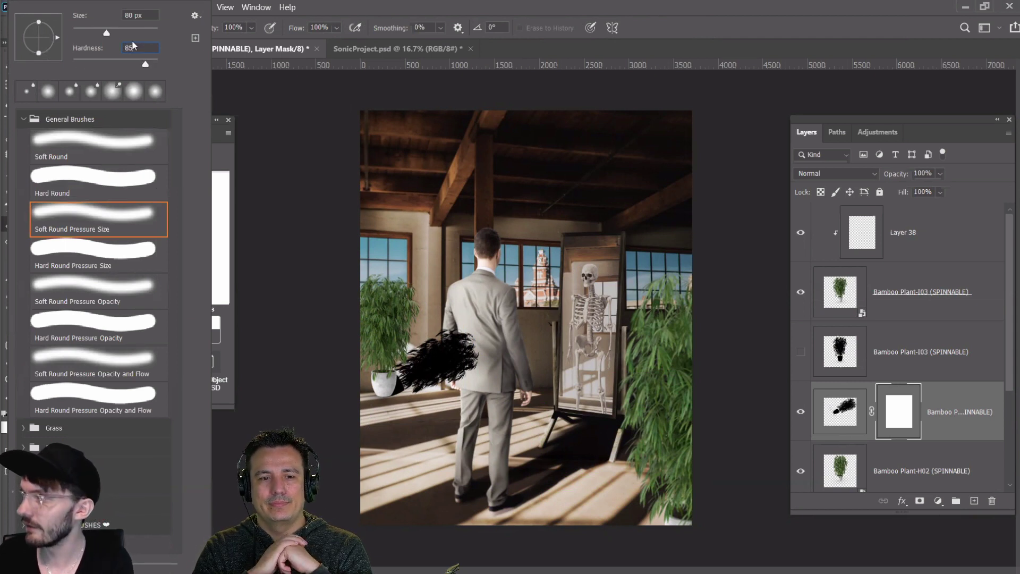
key("Return")
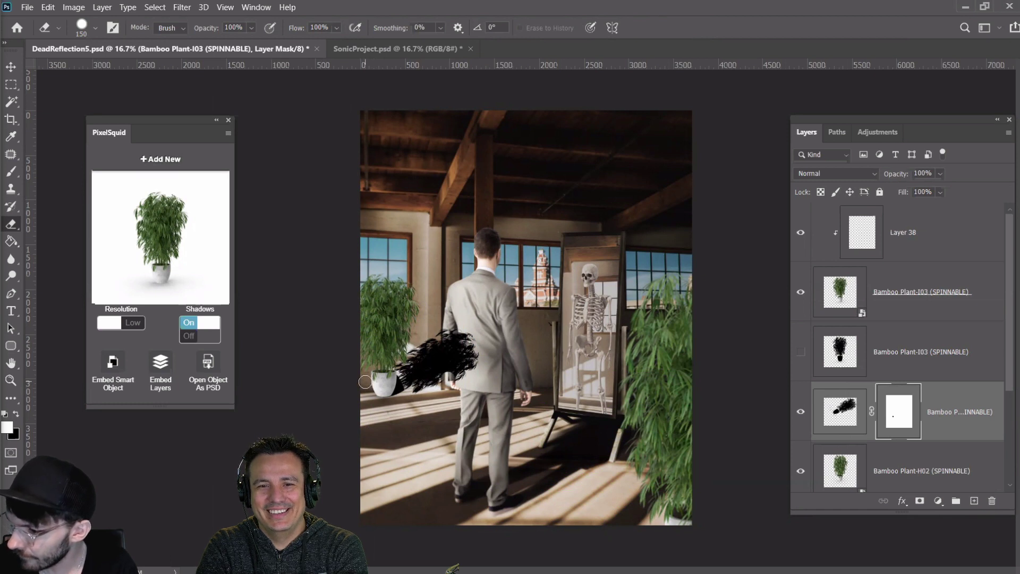
Erase on the layer mask the part of the rotated shadow that covers the wall and the man, enlarging the eraser to 250 px
left_click_drag(365, 381, 365, 382)
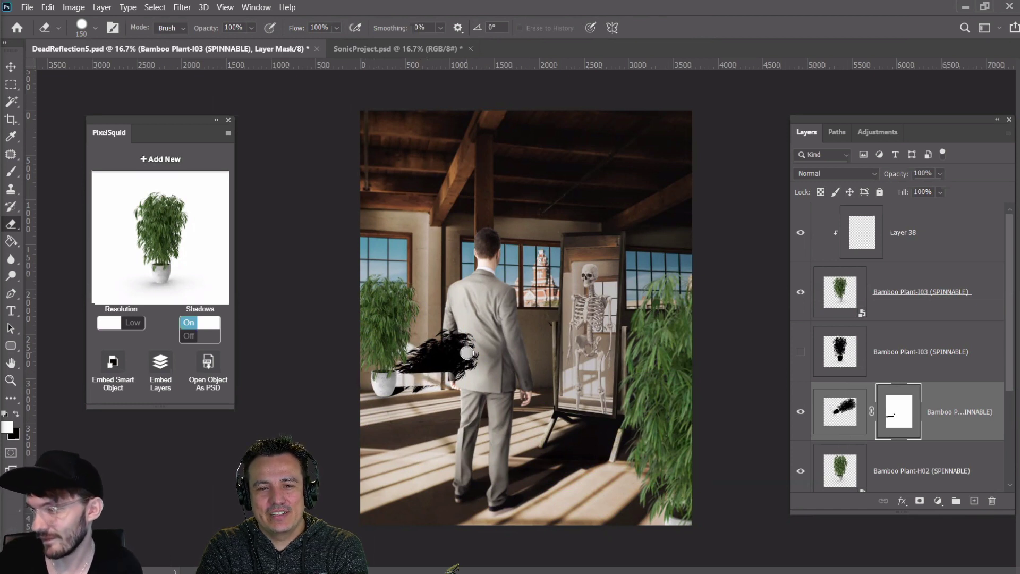
key("bracketright")
key("bracketright")
mouse_move(471, 367)
left_mouse_down()
mouse_move(476, 331)
mouse_move(452, 365)
mouse_move(386, 364)
mouse_move(452, 361)
mouse_move(482, 348)
mouse_move(431, 336)
left_mouse_up()
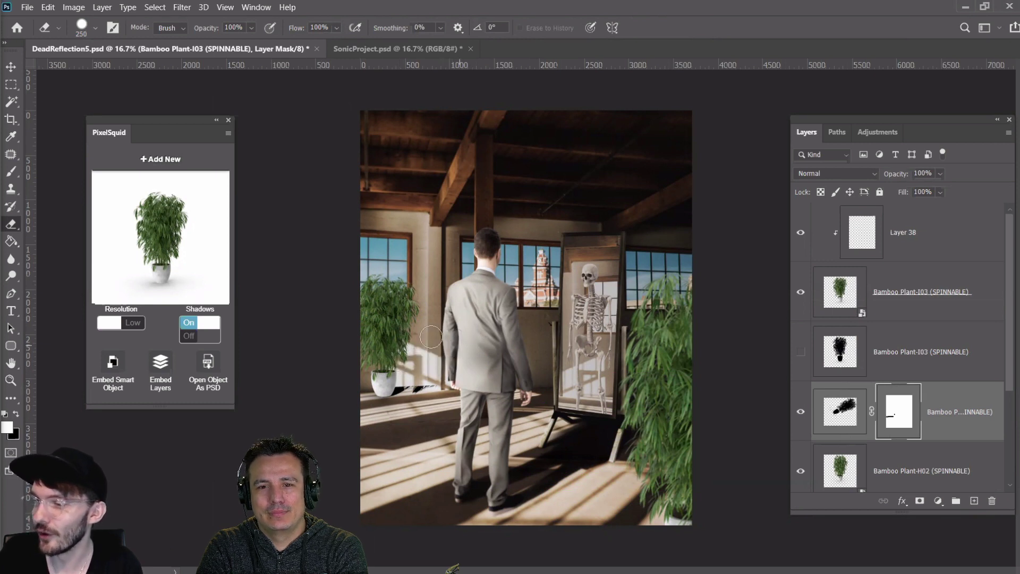
left_click_drag(415, 386, 421, 391)
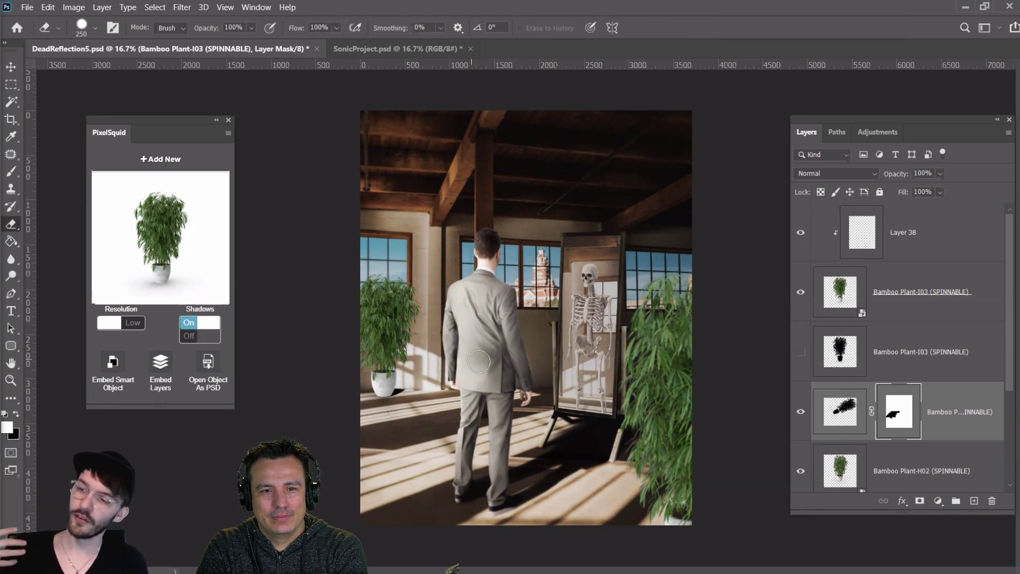
Make the hidden upright black plant layer visible and place it beneath the masked floor shadow layer
left_click(11, 70)
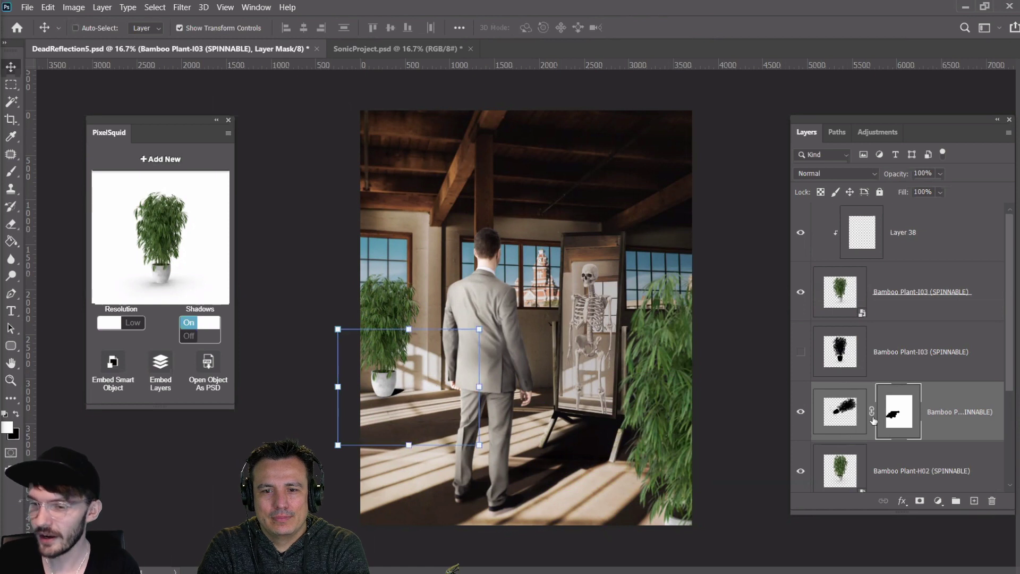
left_click(809, 357)
left_click(801, 352)
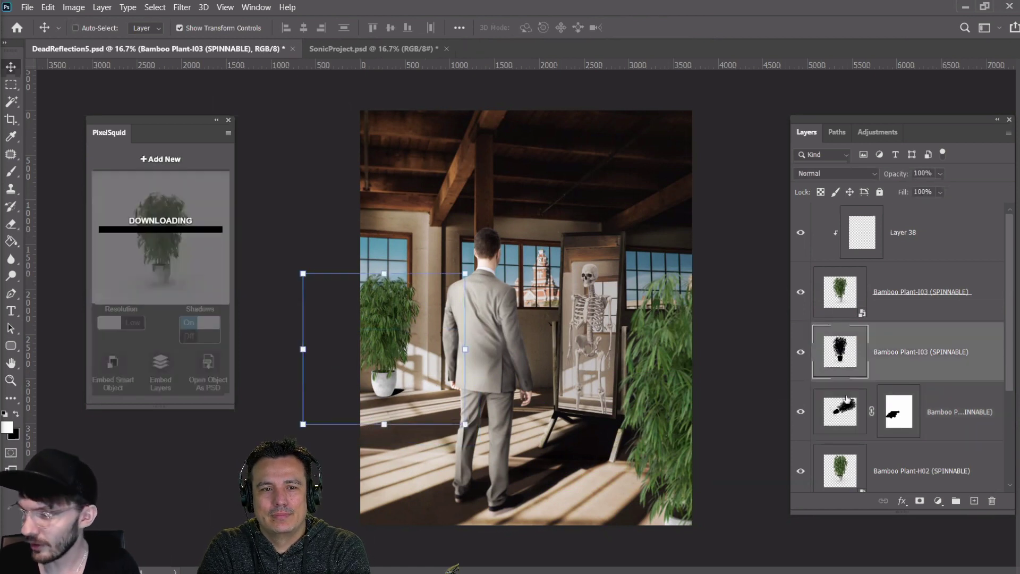
left_click_drag(839, 358, 840, 433)
Offset the upright black plant layer slightly beside the potted bamboo as a wall shadow and lower its opacity to 55%
left_click_drag(387, 367, 401, 356)
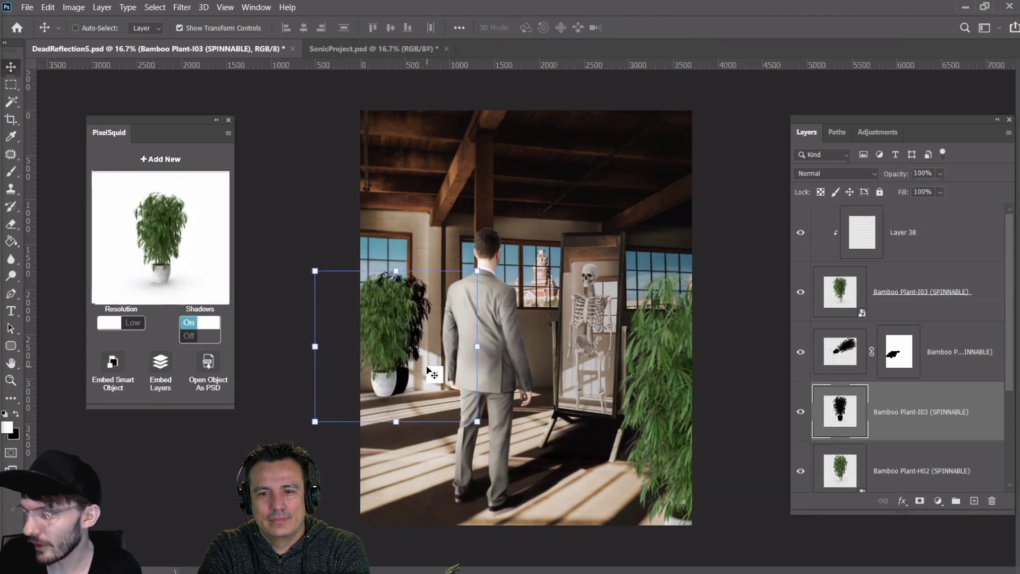
left_click_drag(638, 326, 637, 327)
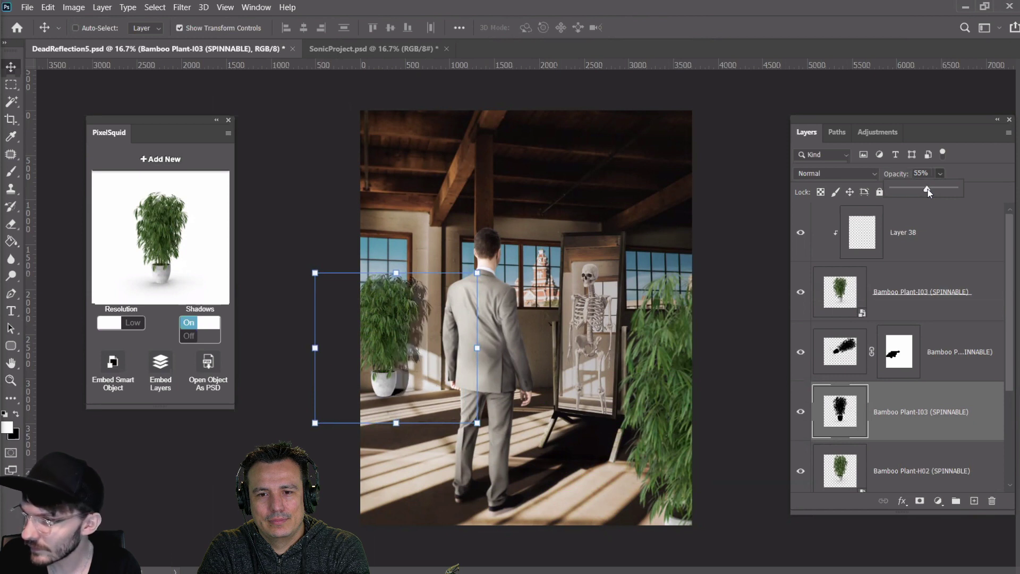
left_click_drag(437, 340, 438, 350)
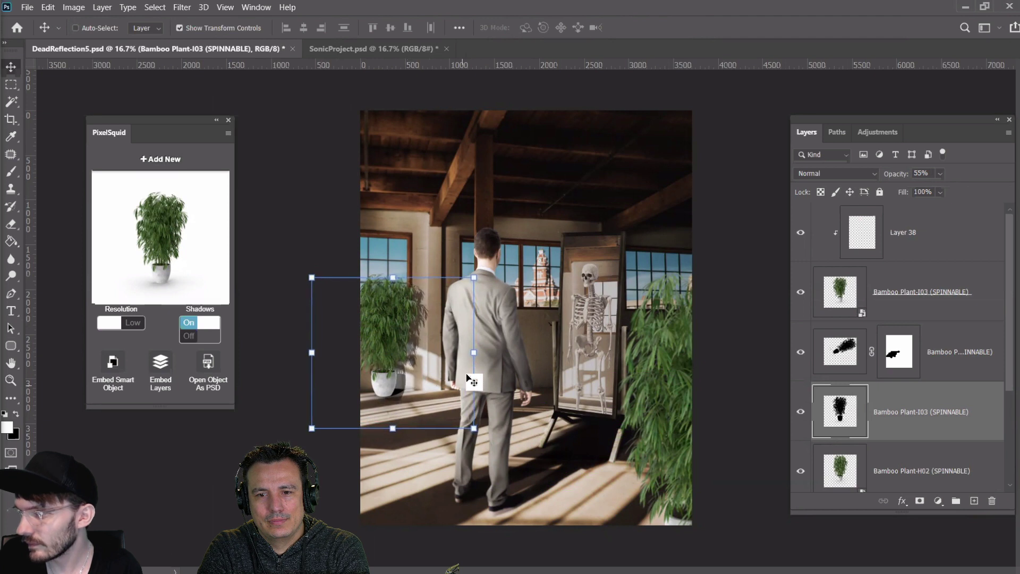
key("shift+Right")
key("shift+Right")
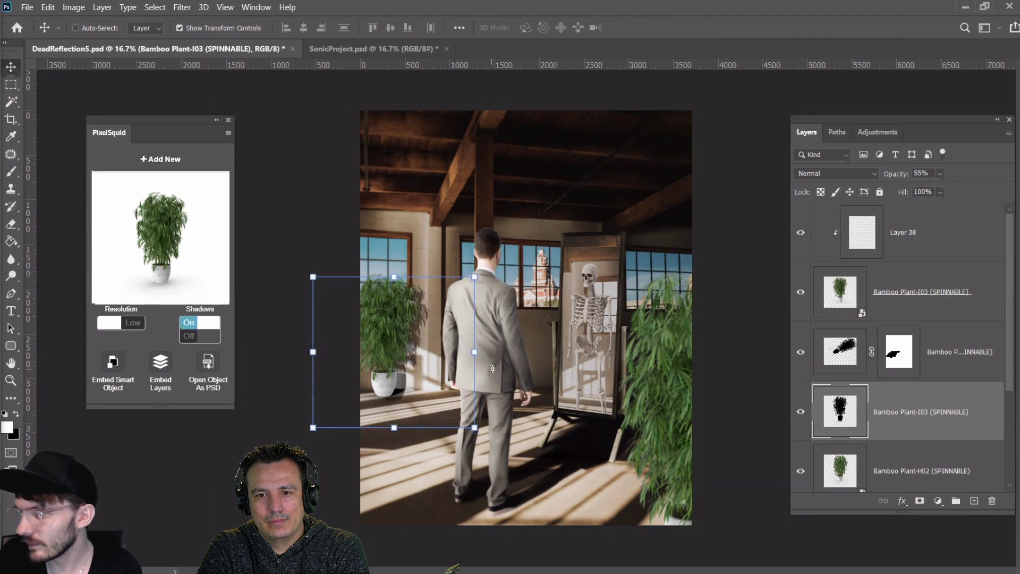
Rotate the wall shadow by about -1.67° and nudge it slightly up and left so it lines up with the plant
key("ctrl+t")
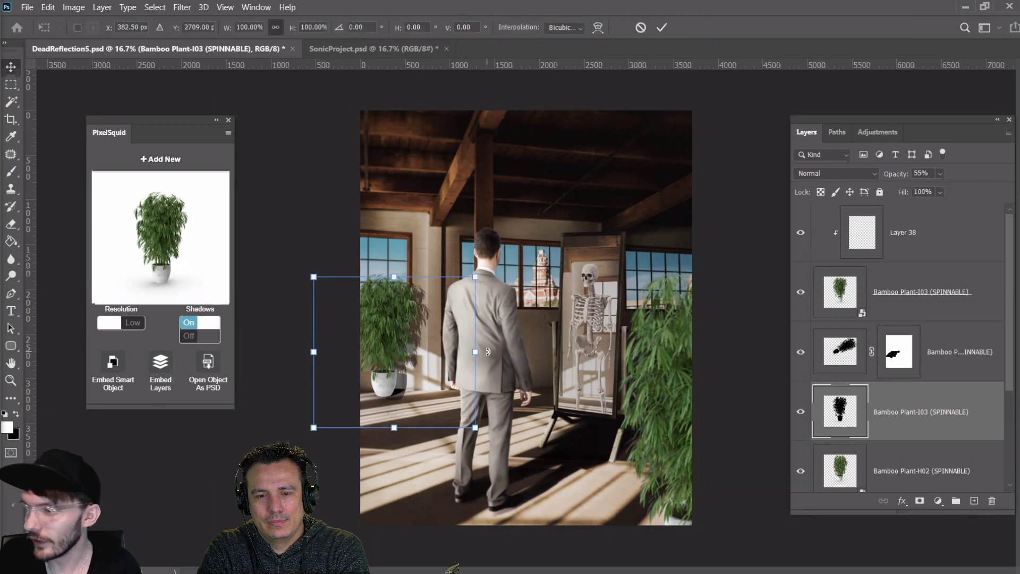
left_click_drag(489, 353, 487, 349)
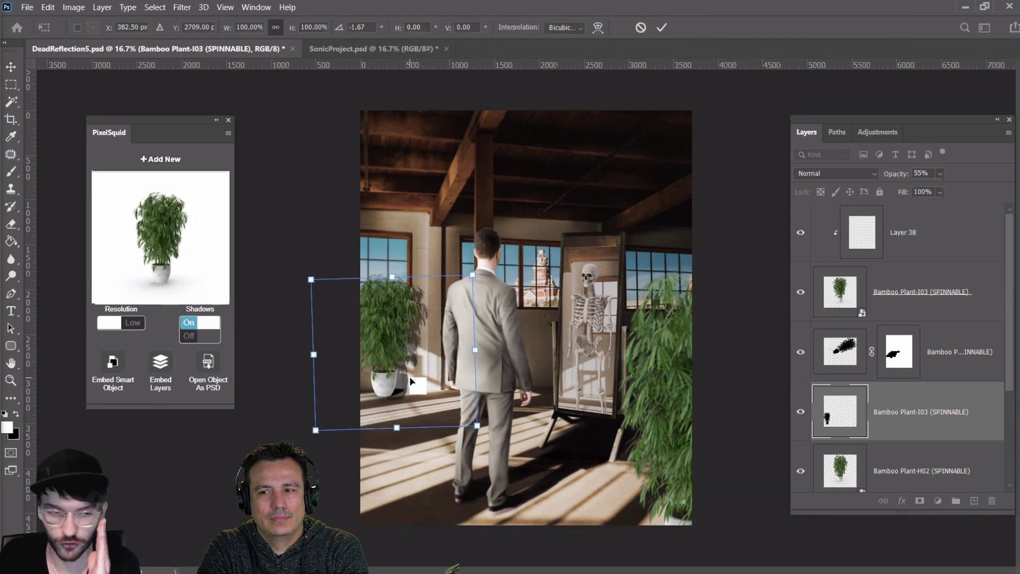
key("Return")
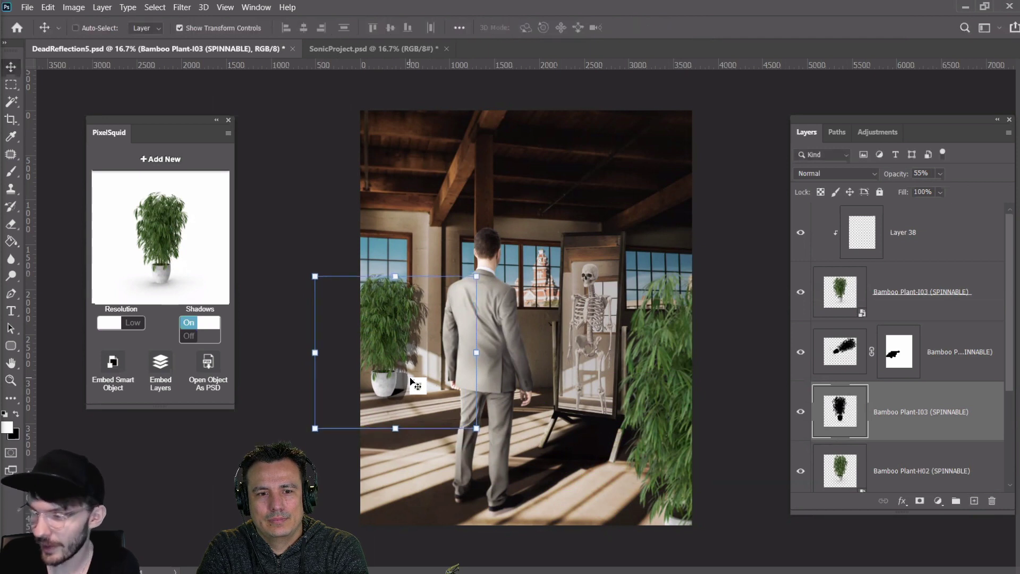
key("shift+Up")
key("shift+Left")
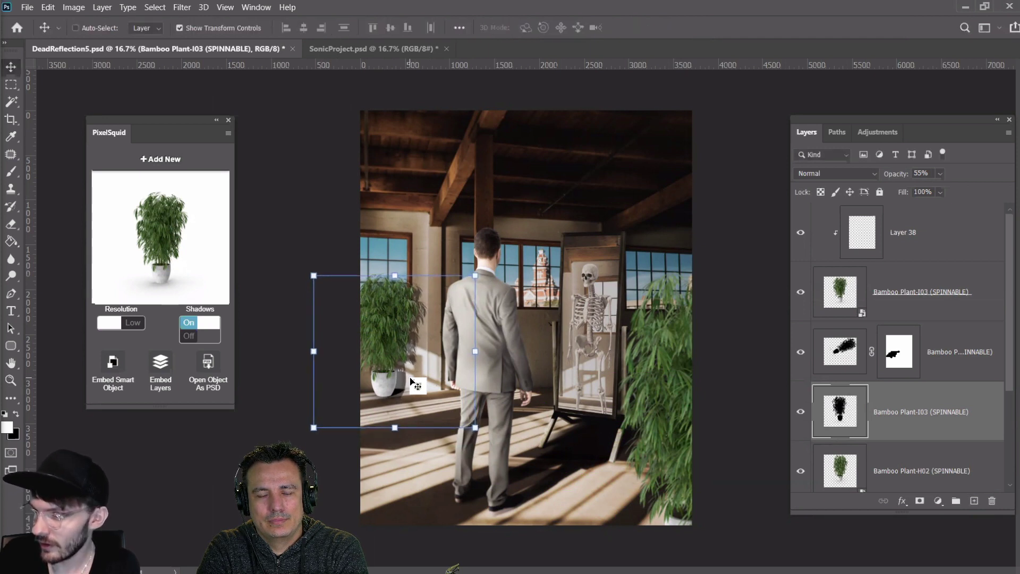
key("shift+Left")
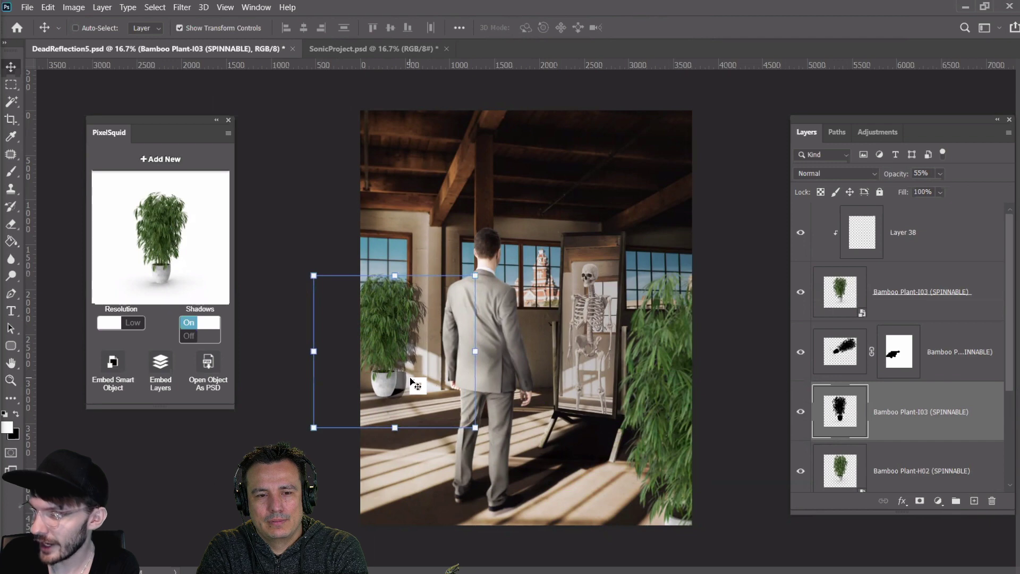
Add a Reveal All mask to the wall shadow layer and erase the part near the pot's base with a 150 px eraser
left_click(12, 225)
left_click(102, 7)
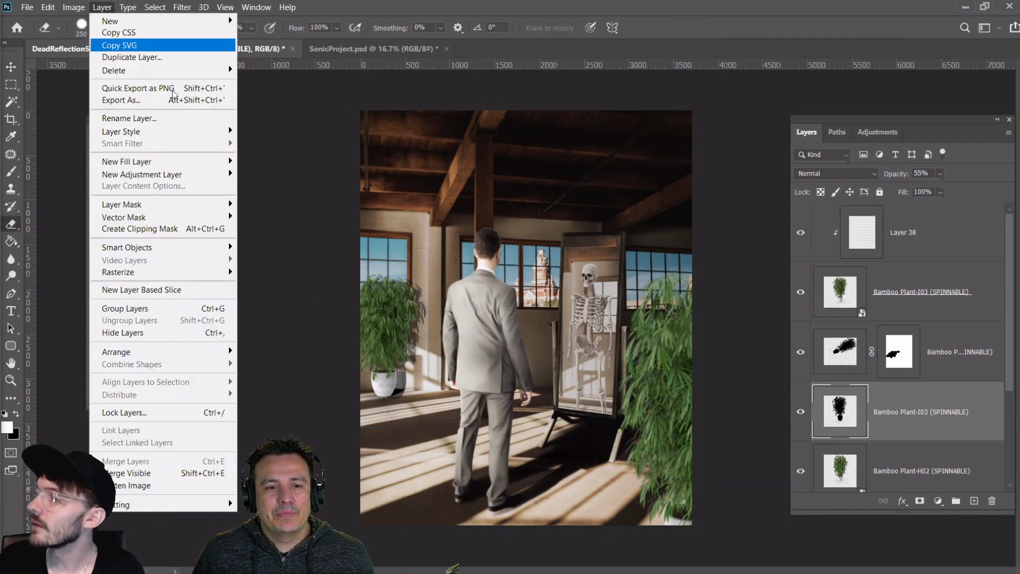
mouse_move(227, 207)
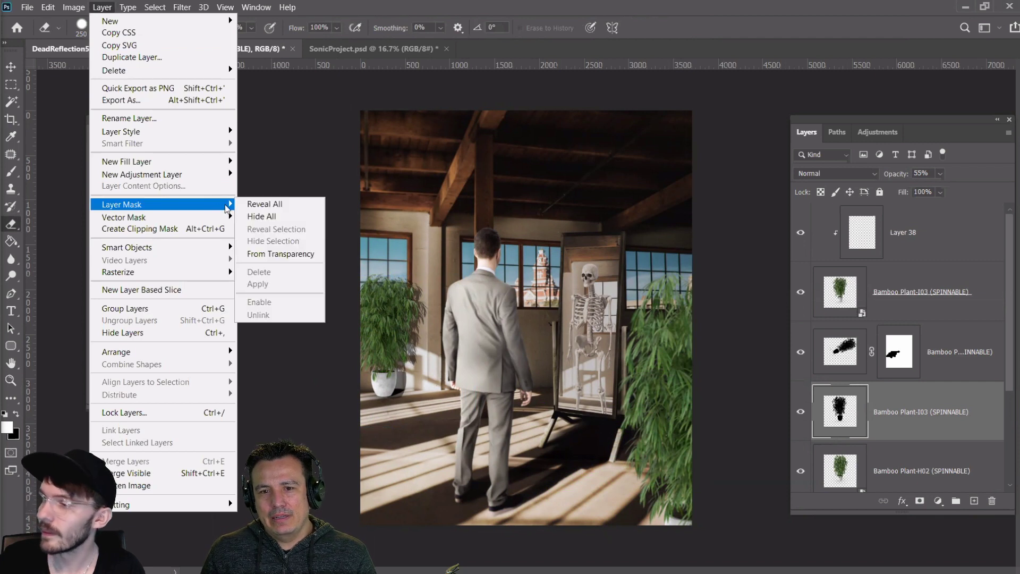
left_click(265, 204)
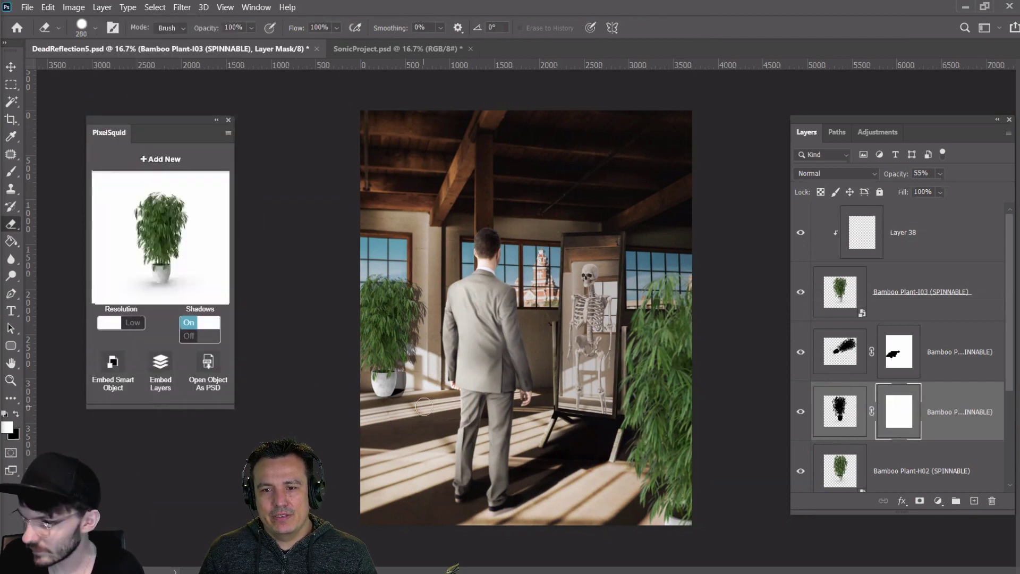
key("bracketleft")
key("bracketleft")
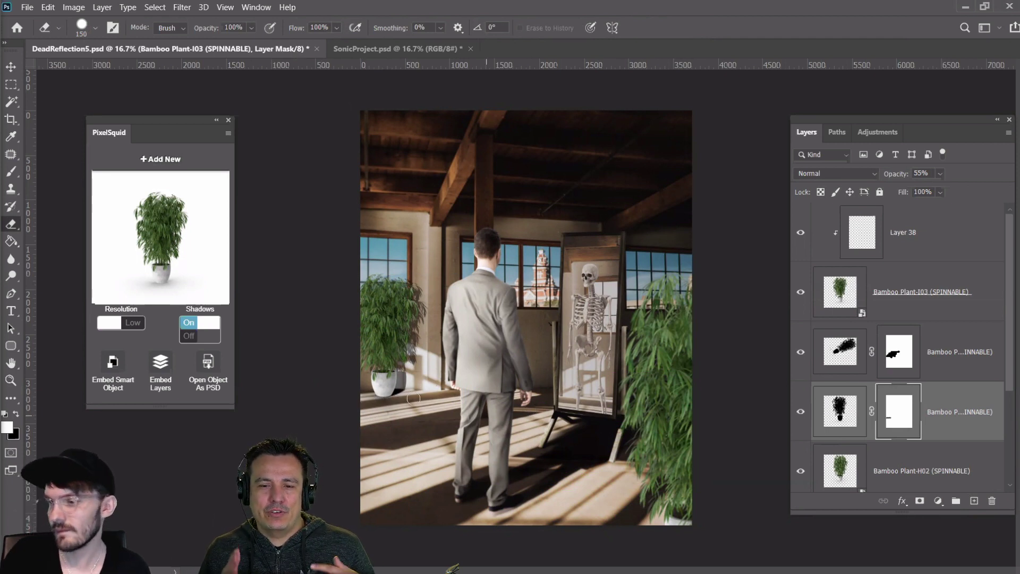
Set the blend mode of the masked floor shadow layer to Overlay
left_click(11, 67)
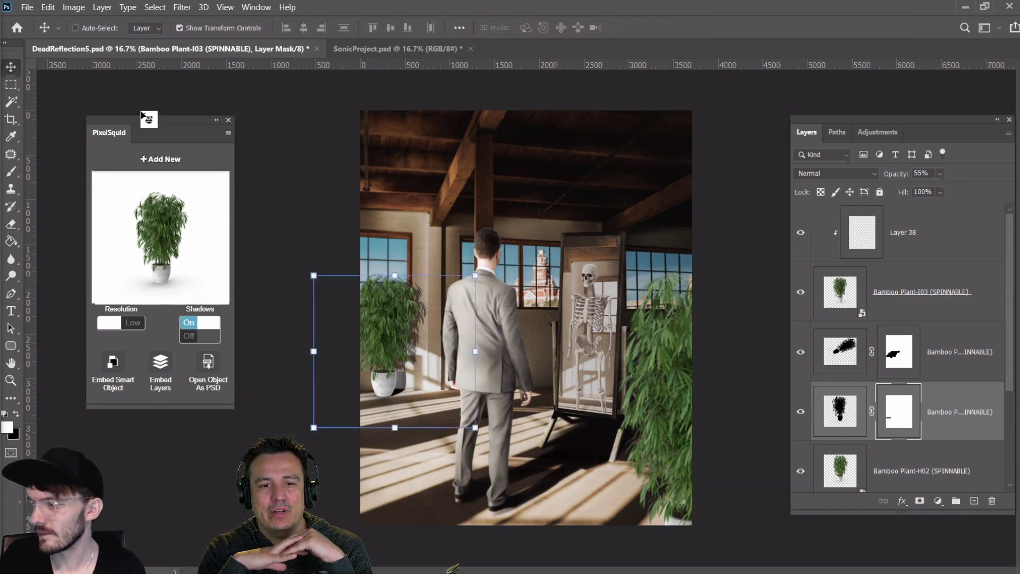
left_click(848, 353)
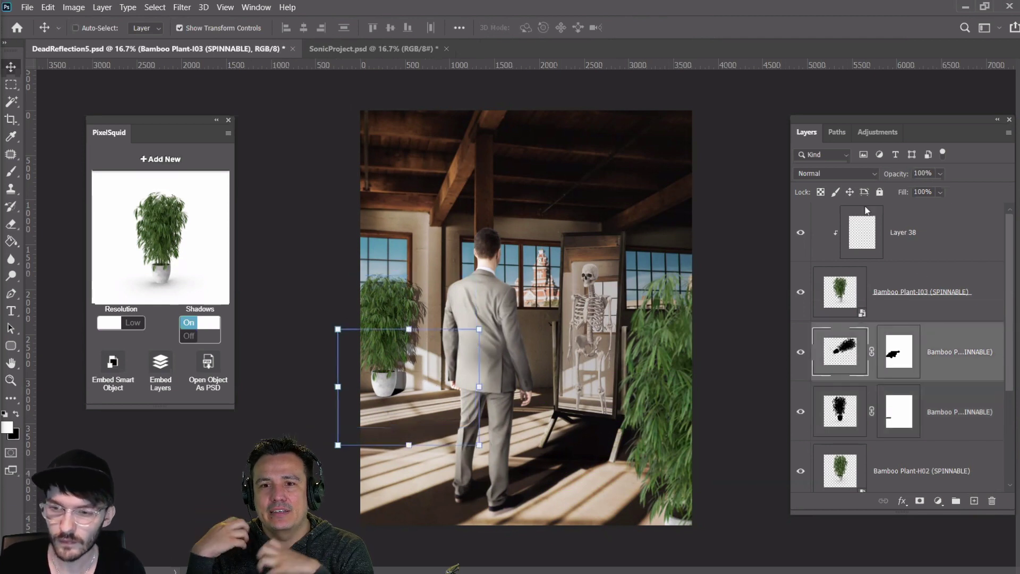
left_click(871, 176)
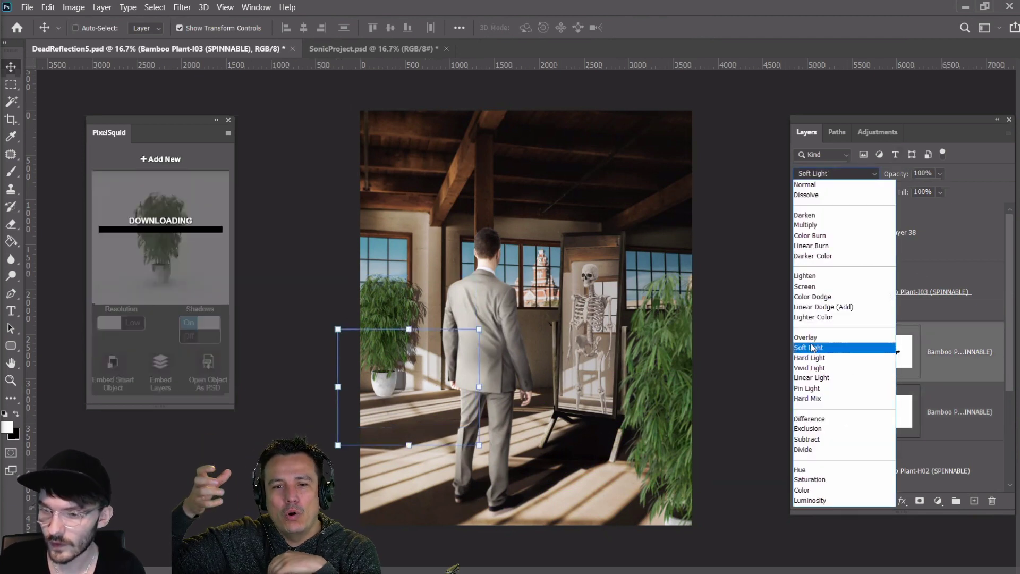
left_click(811, 338)
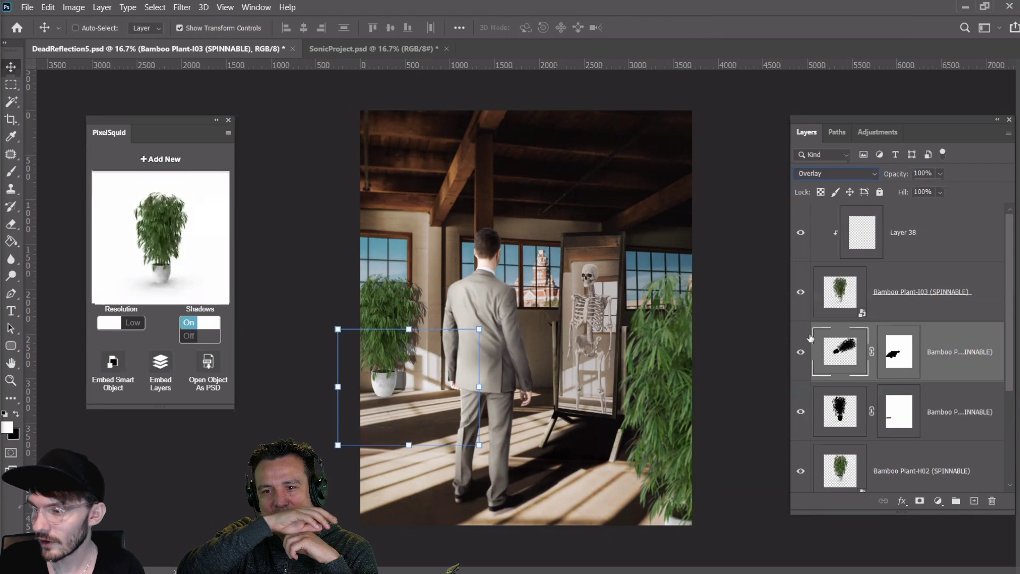
Set the blend mode of the upright wall shadow layer to Soft Light and check the image without transform controls
left_click(841, 404)
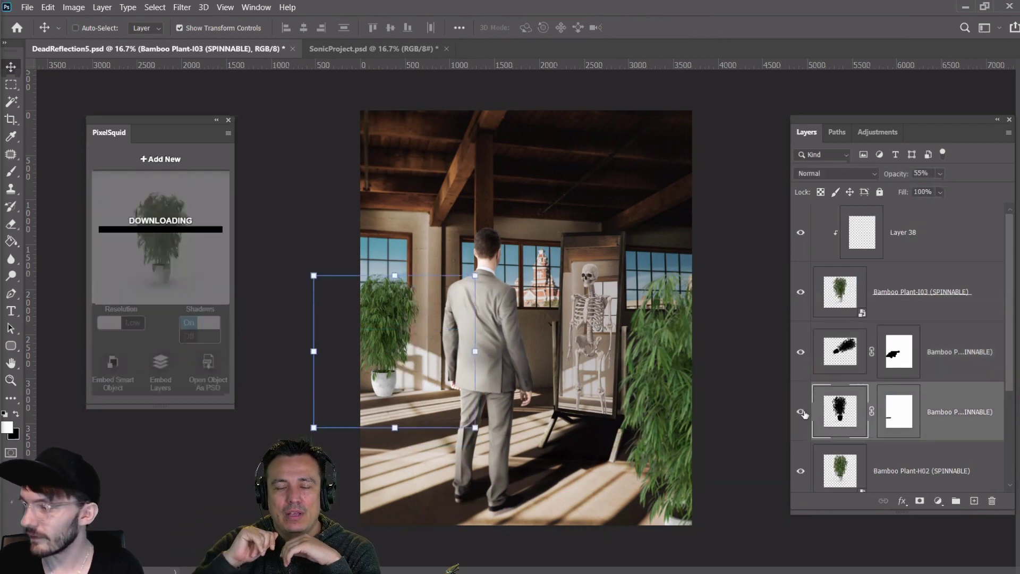
left_click(862, 174)
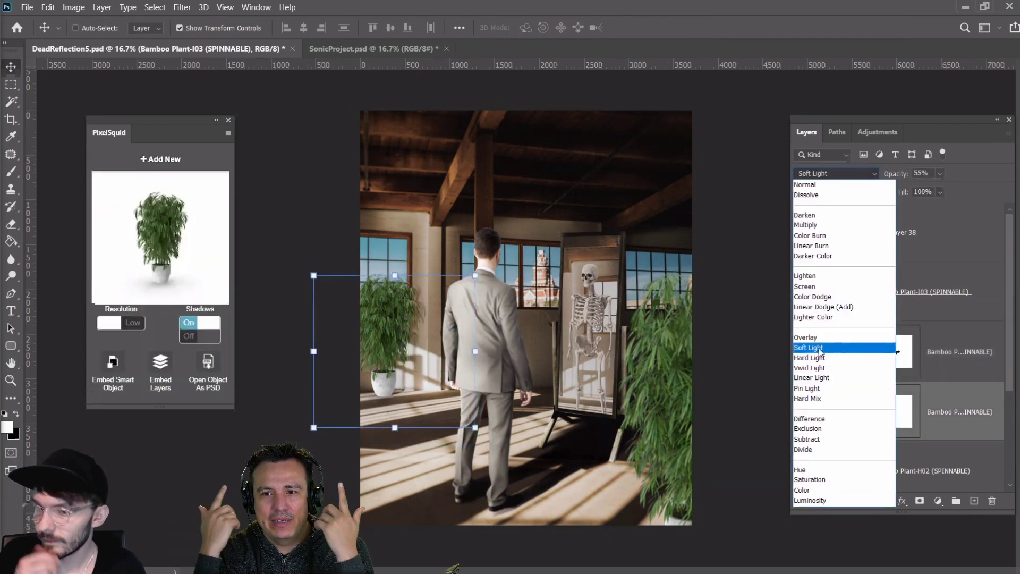
left_click(821, 349)
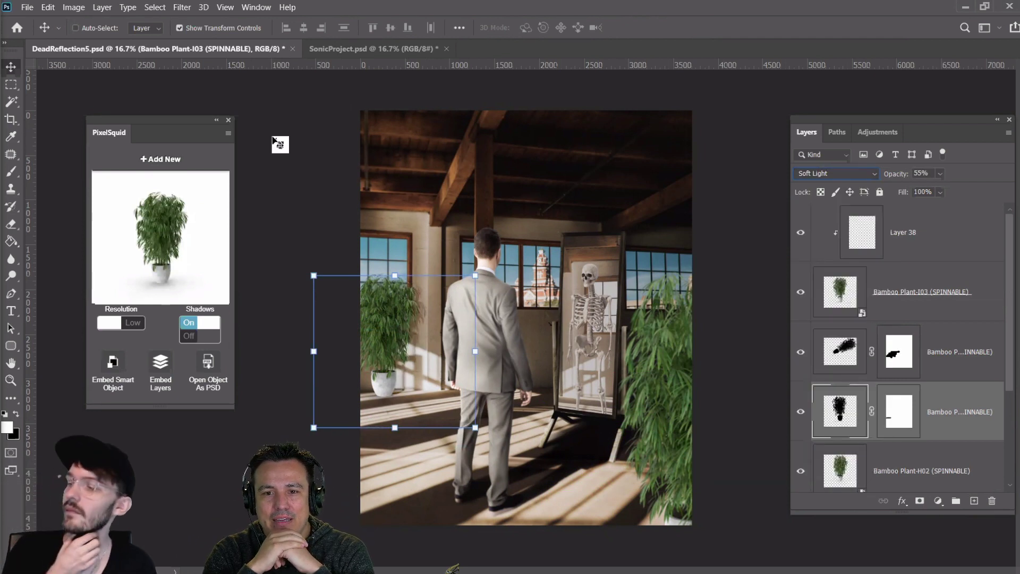
left_click(11, 81)
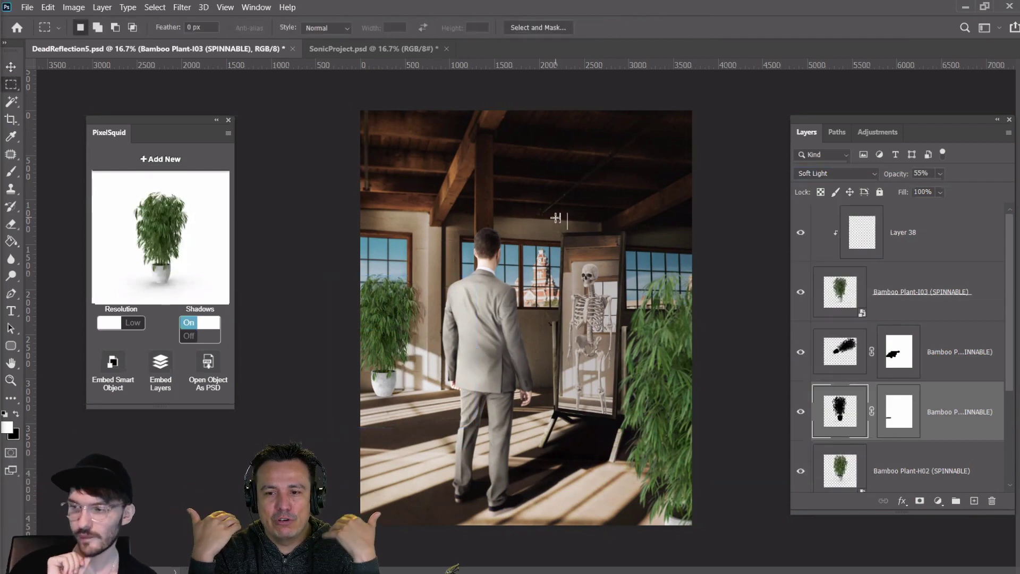
left_click(10, 67)
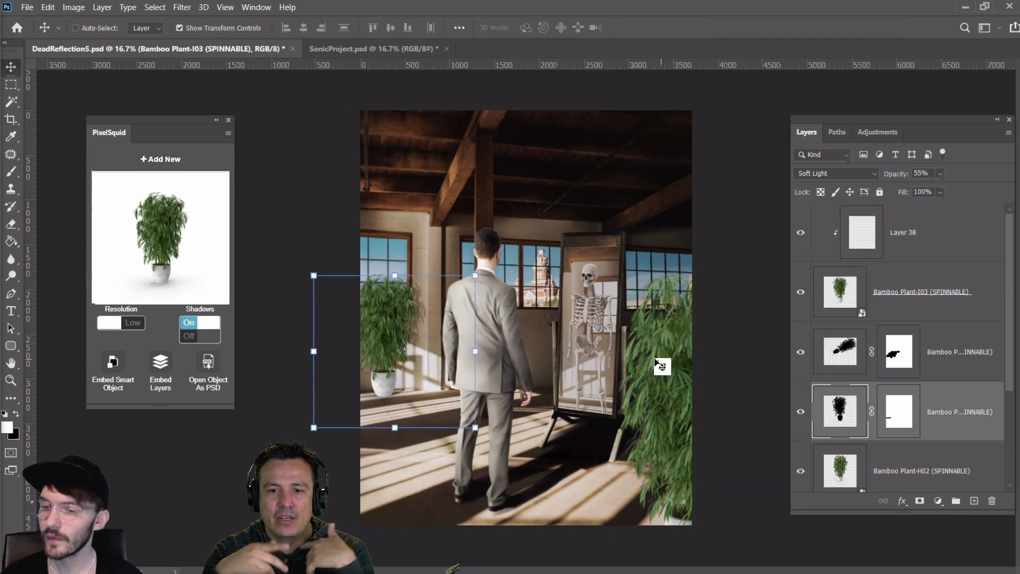
Select both bamboo shadow layers, widen them together to about 108%, and rotate them by about 0.6°
left_click(855, 364)
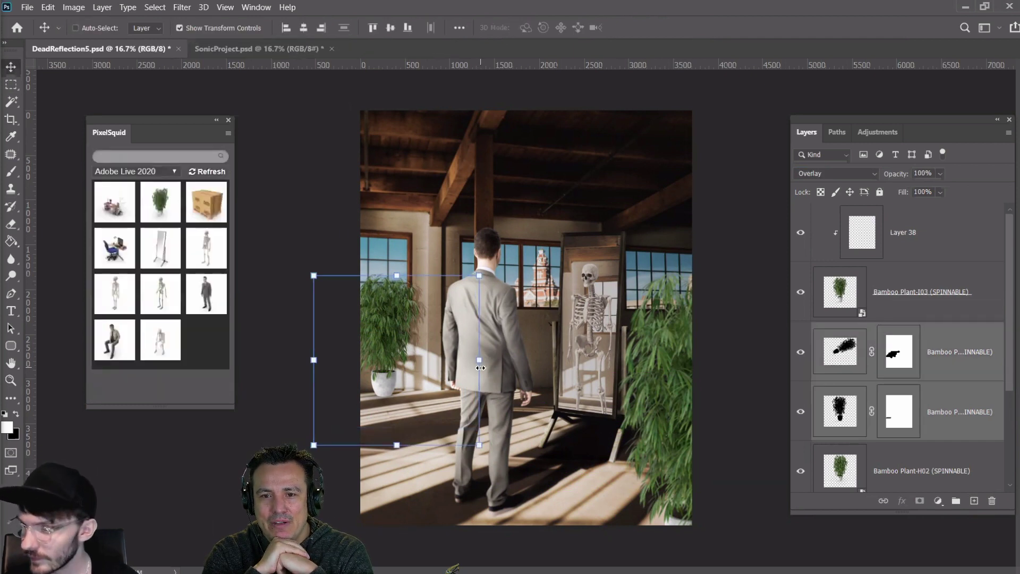
left_click_drag(480, 360, 501, 360)
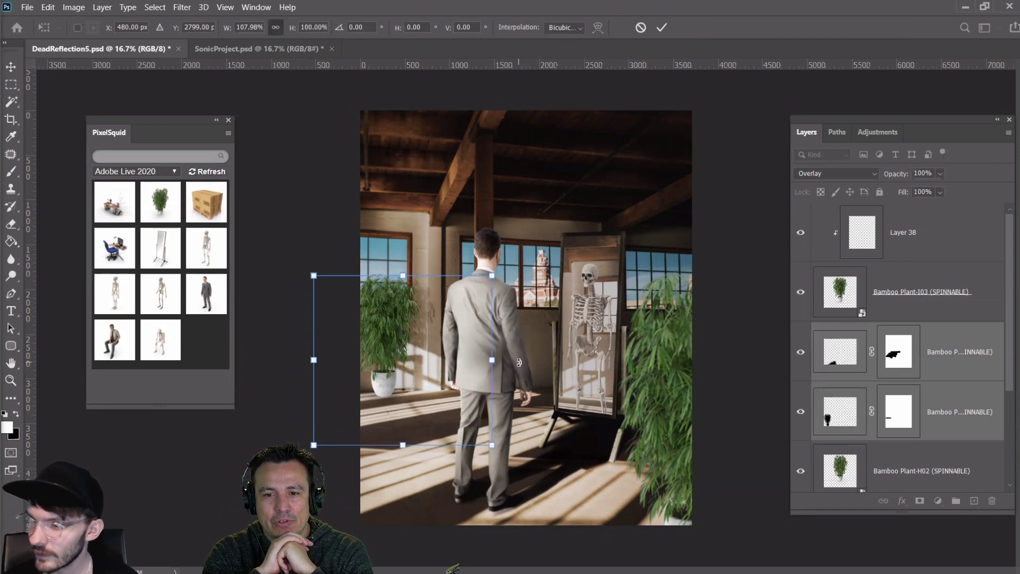
key("Return")
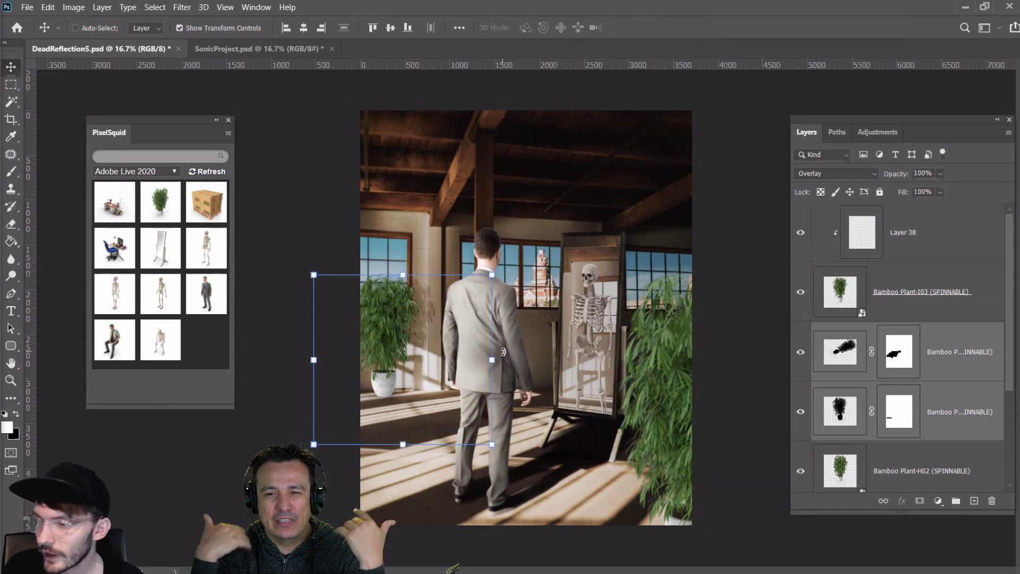
left_click_drag(507, 355, 507, 356)
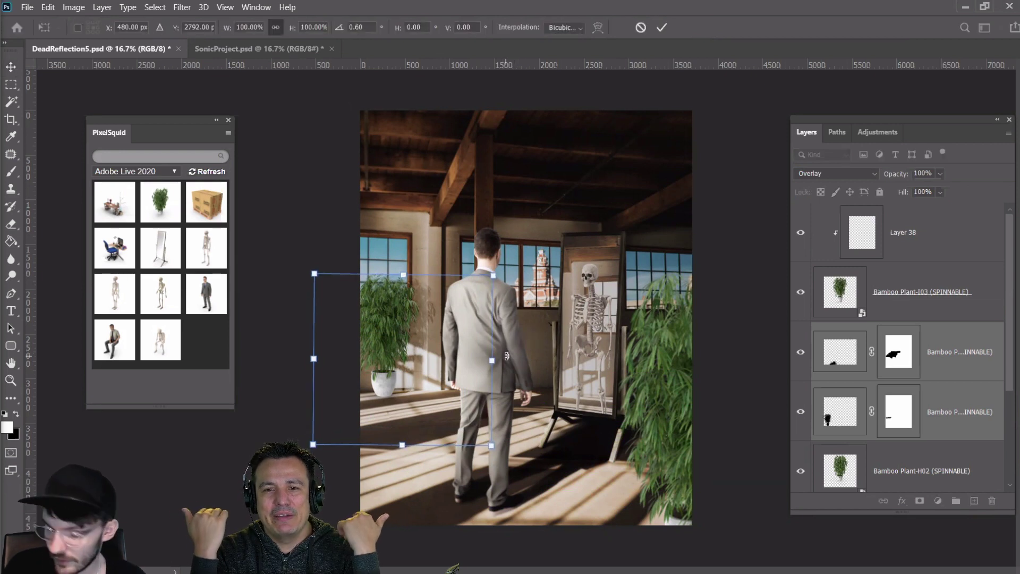
key("Return")
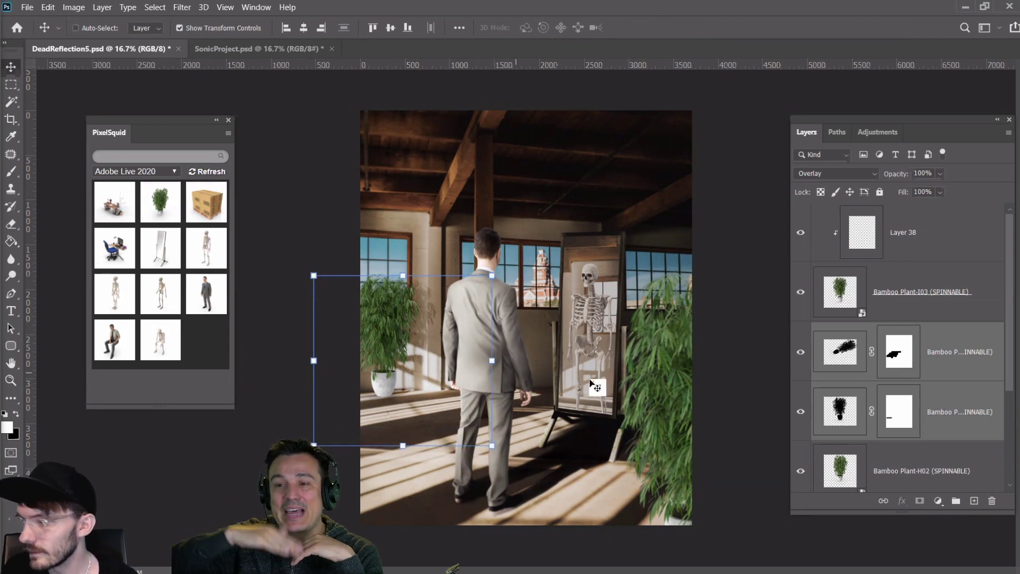
Set the wall shadow layer's blend mode to Normal and reduce its opacity to 24%
left_click(851, 408)
left_click(842, 175)
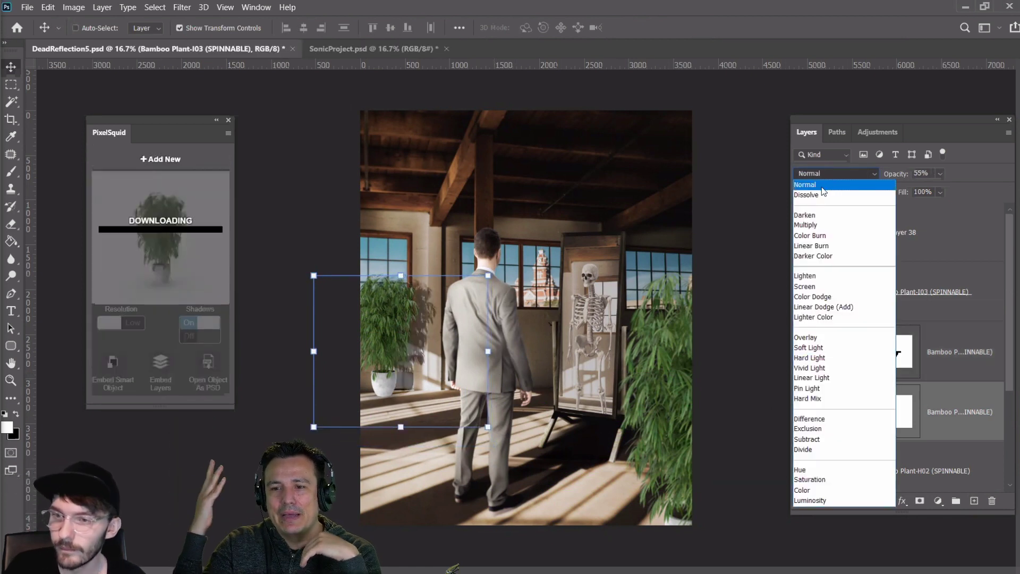
left_click(823, 187)
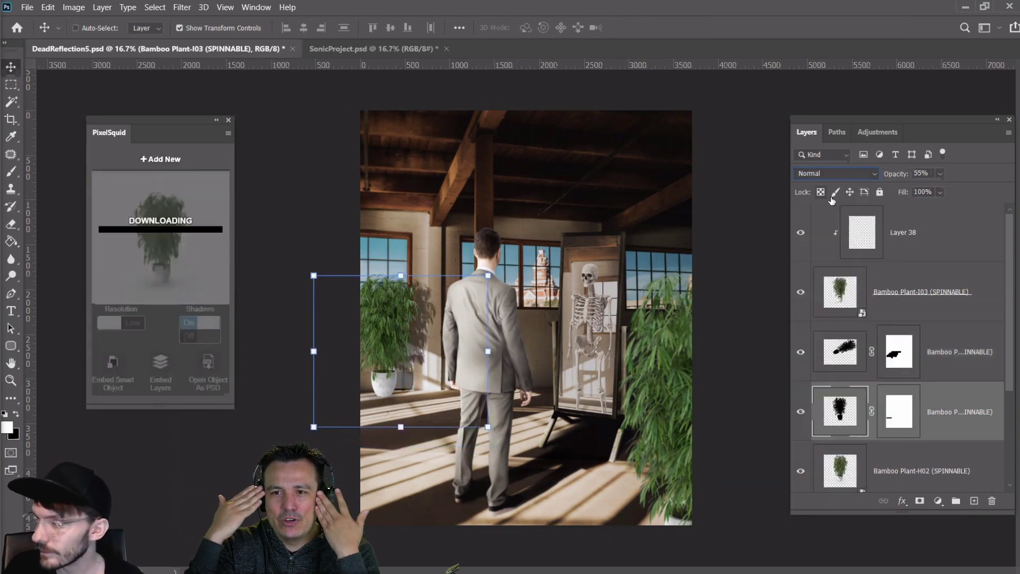
left_click(941, 173)
left_click_drag(943, 191, 929, 188)
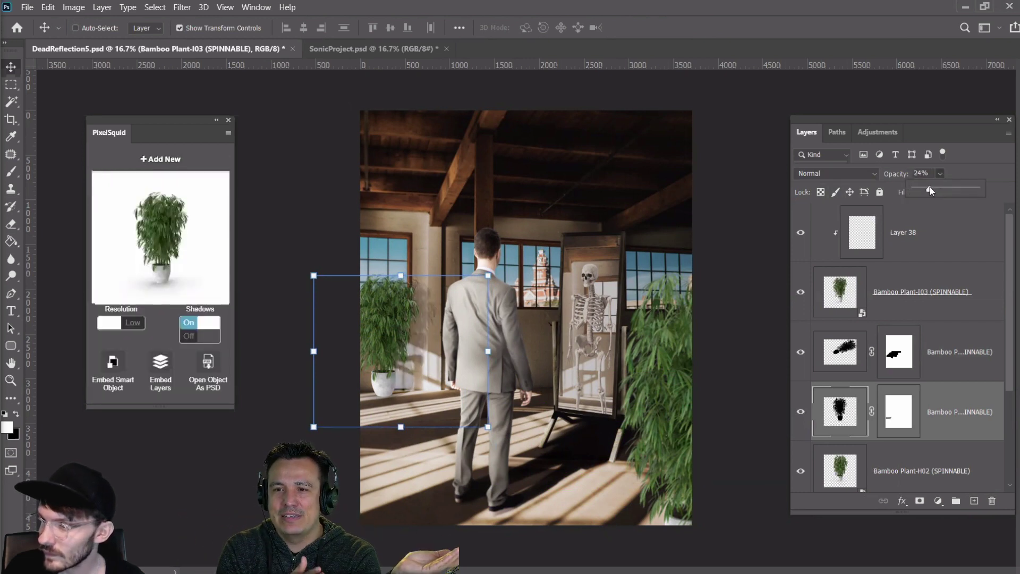
Set the floor shadow layer's blend mode to Normal, reduce its opacity to 27%, and view the result without transform controls
left_click(841, 351)
left_click(842, 350)
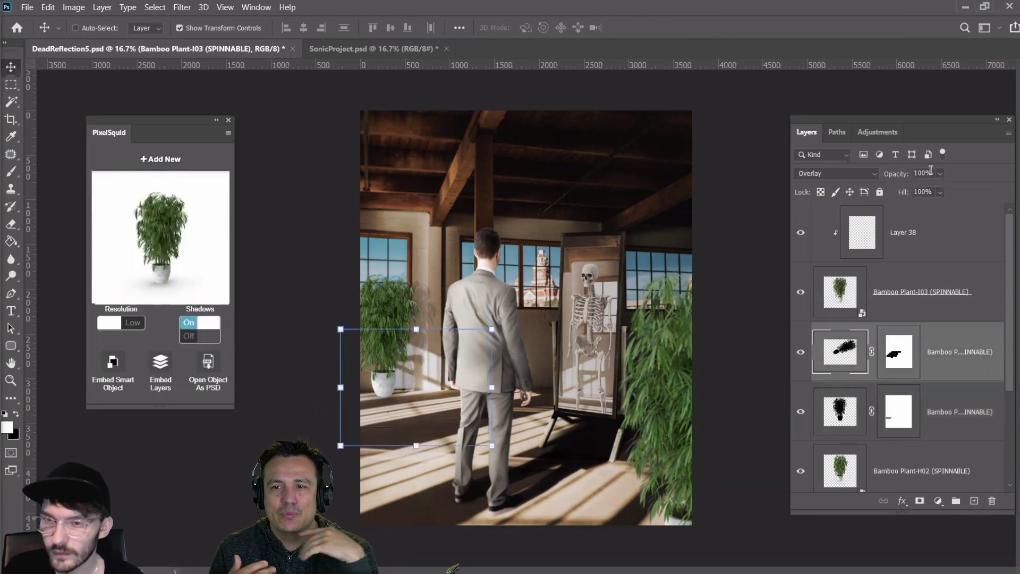
left_click(844, 173)
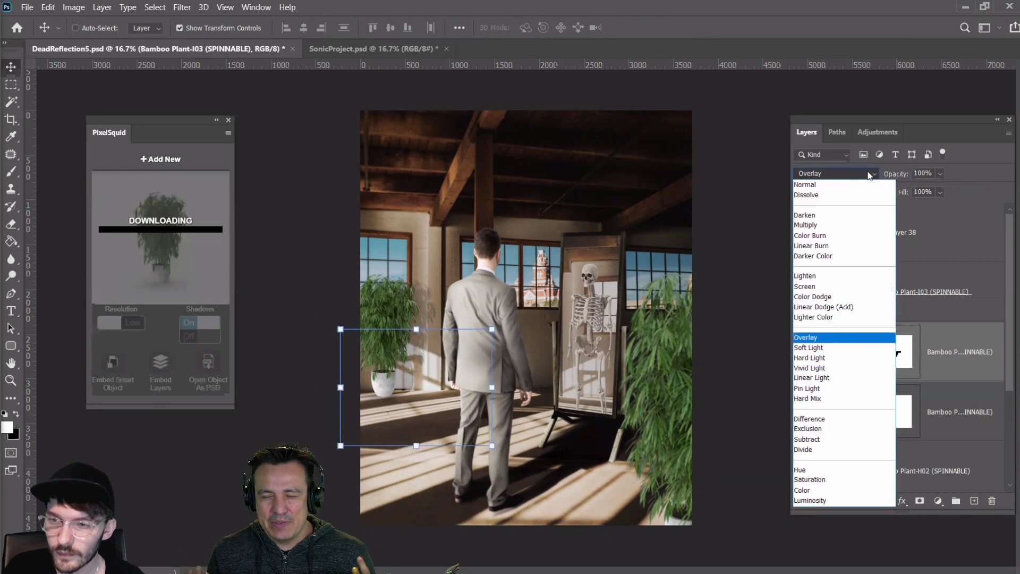
left_click(837, 185)
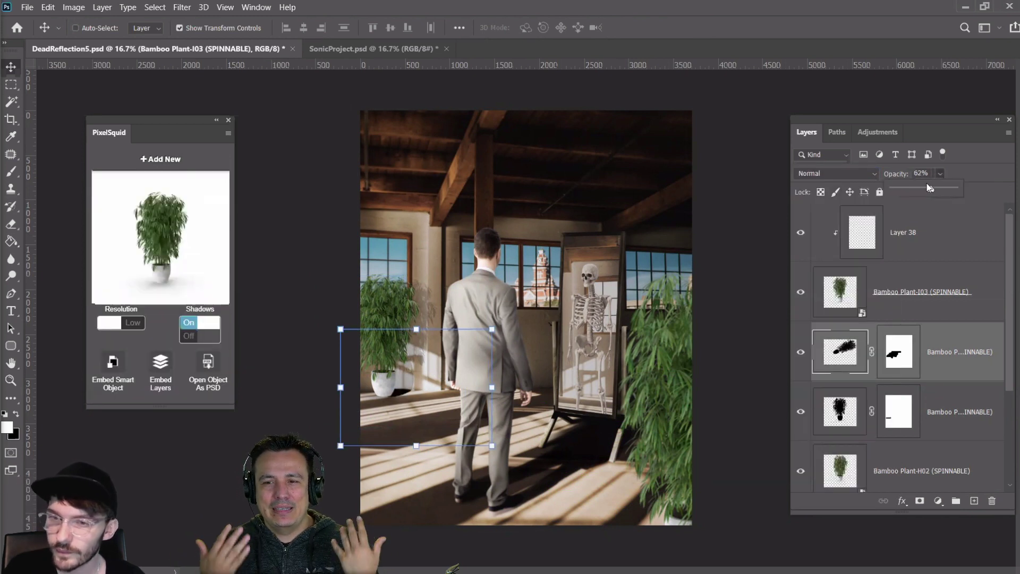
left_click_drag(942, 192, 911, 188)
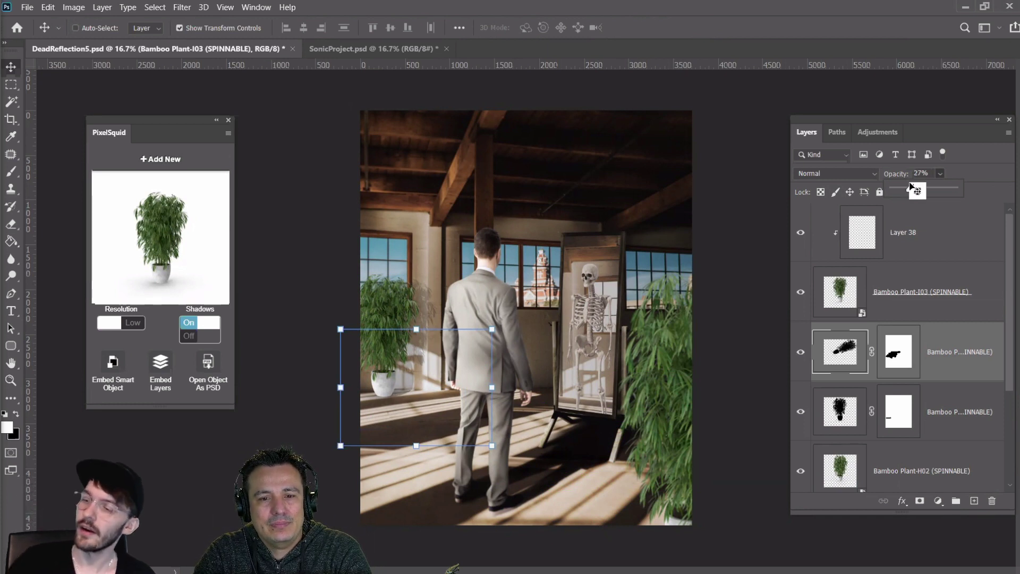
left_click(10, 86)
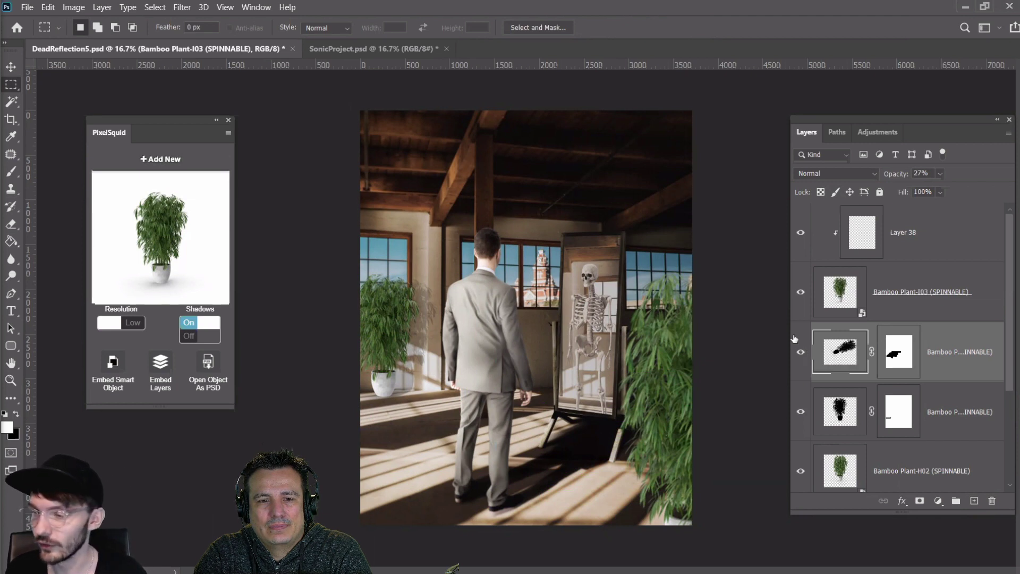
Select the left bamboo's wall shadow layer and permanently apply its layer mask
left_click(11, 380)
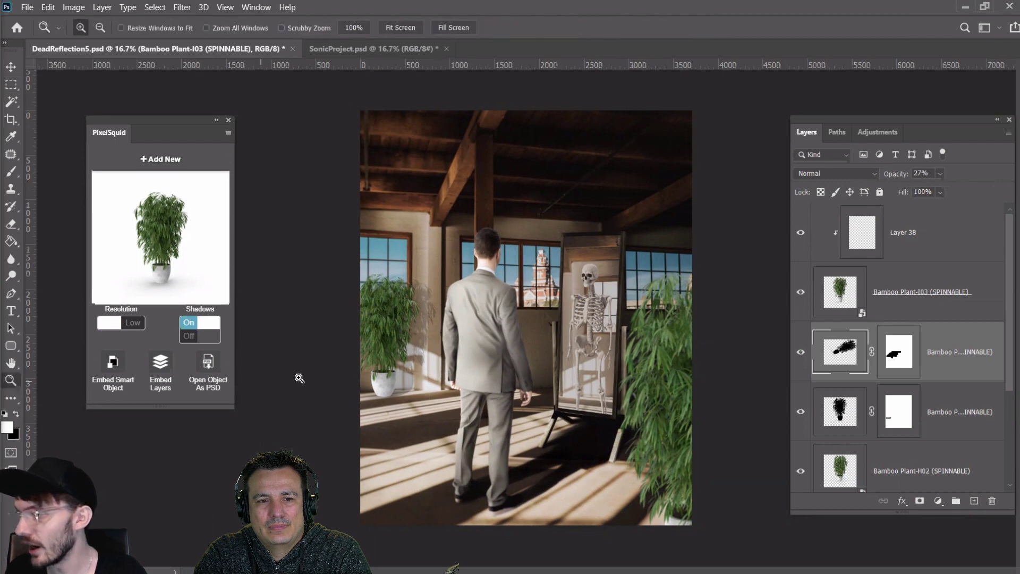
left_click(337, 367)
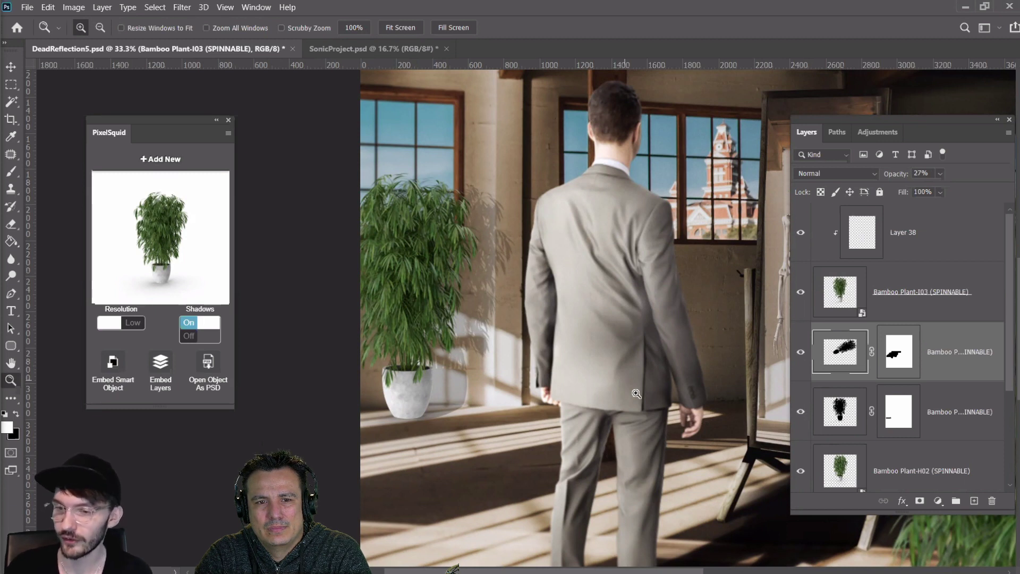
left_click(829, 416)
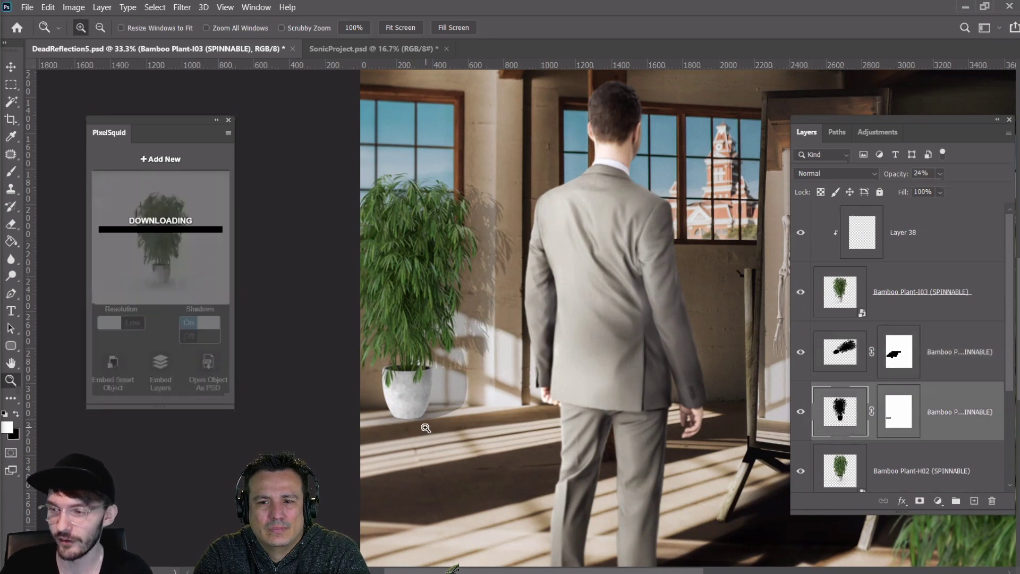
left_click(11, 68)
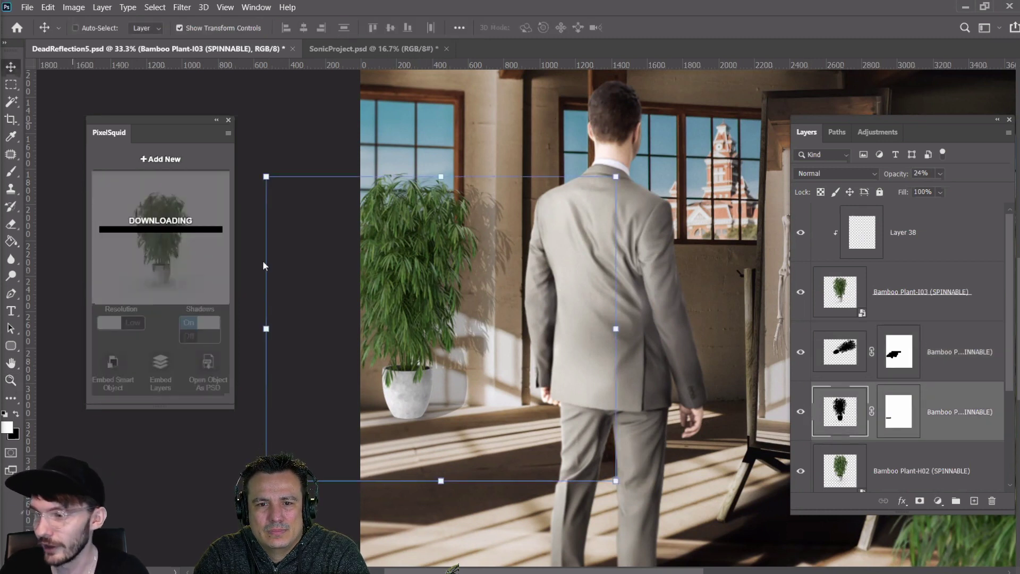
left_click(809, 357)
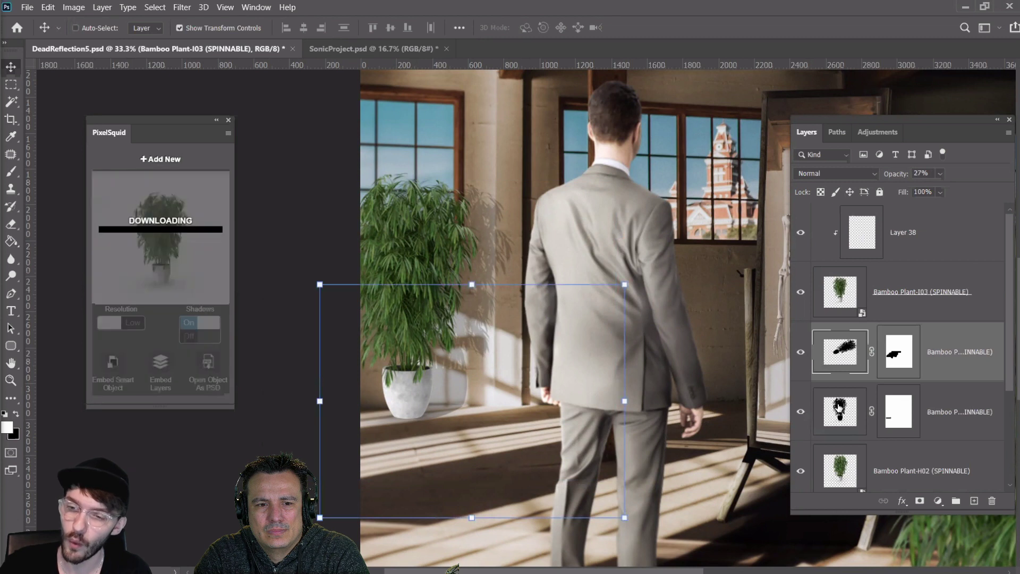
left_click(803, 413)
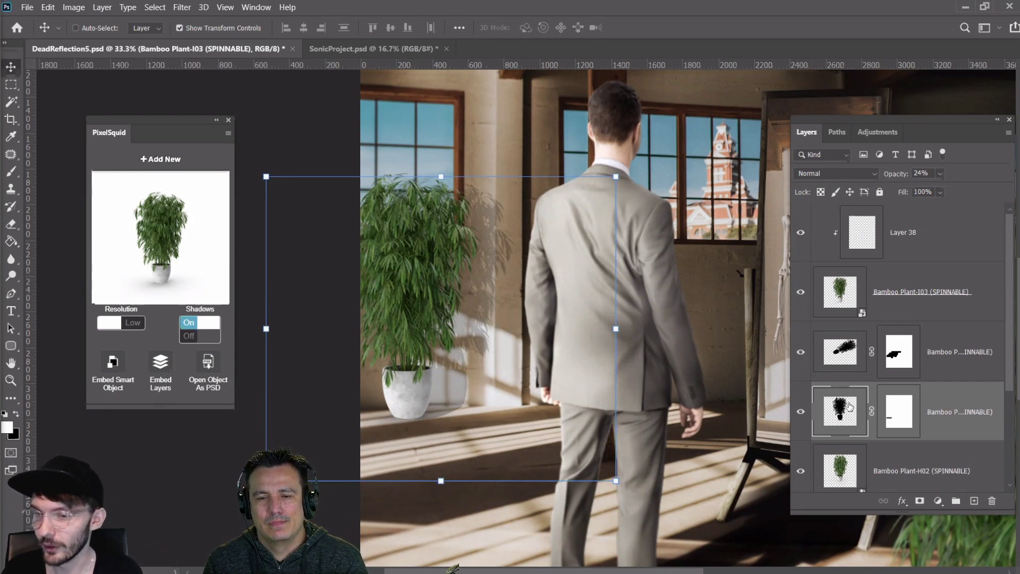
left_click(916, 419)
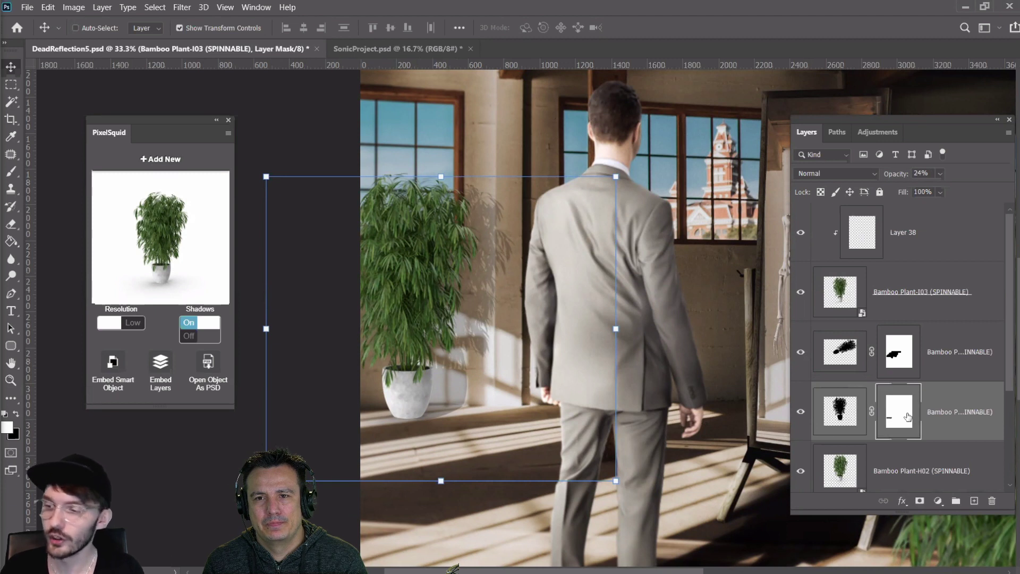
right_click(901, 414)
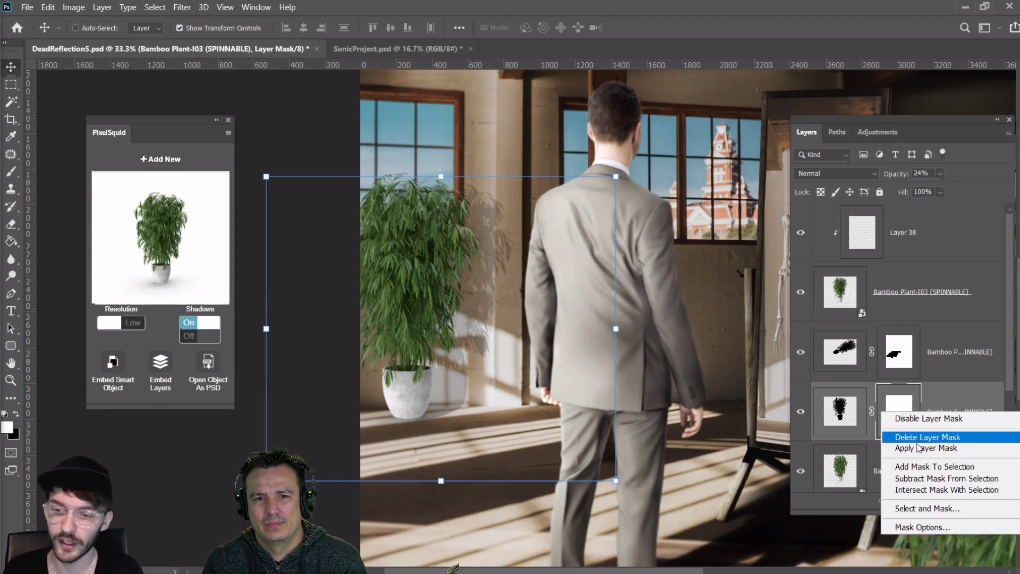
left_click(918, 443)
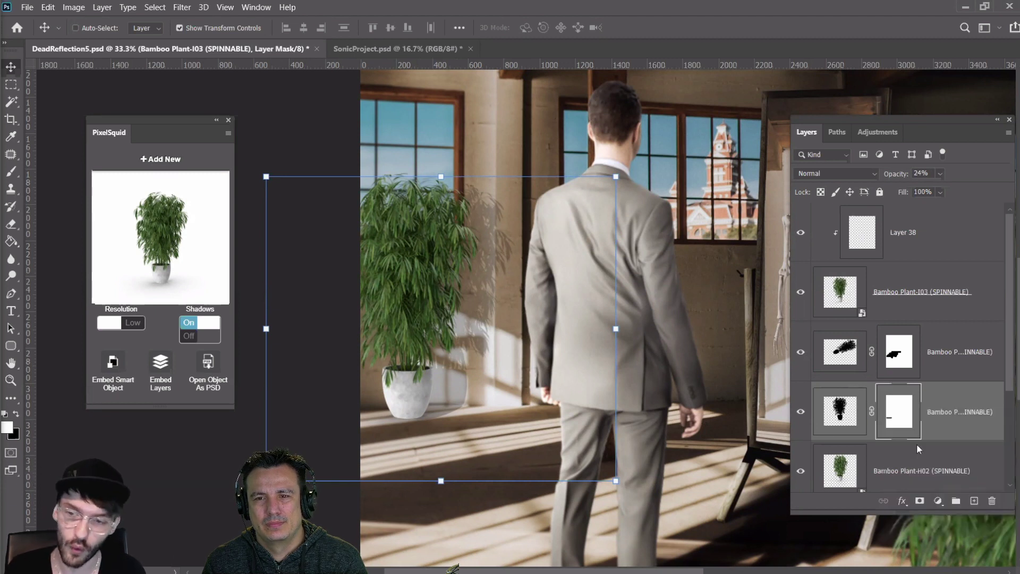
Soften the left bamboo's wall shadow with a Gaussian Blur of 3.5 pixels radius
left_click(802, 413)
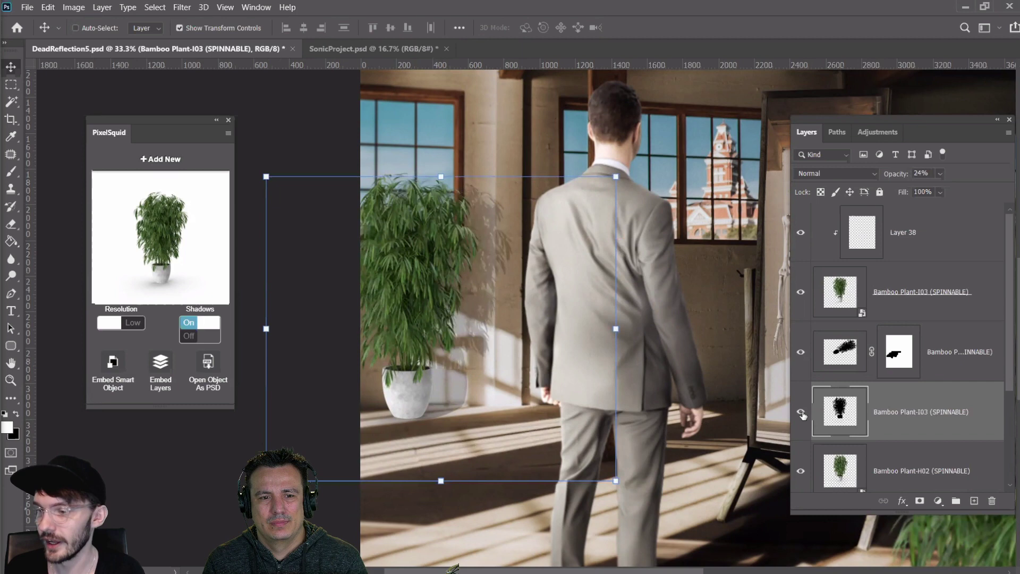
left_click(182, 7)
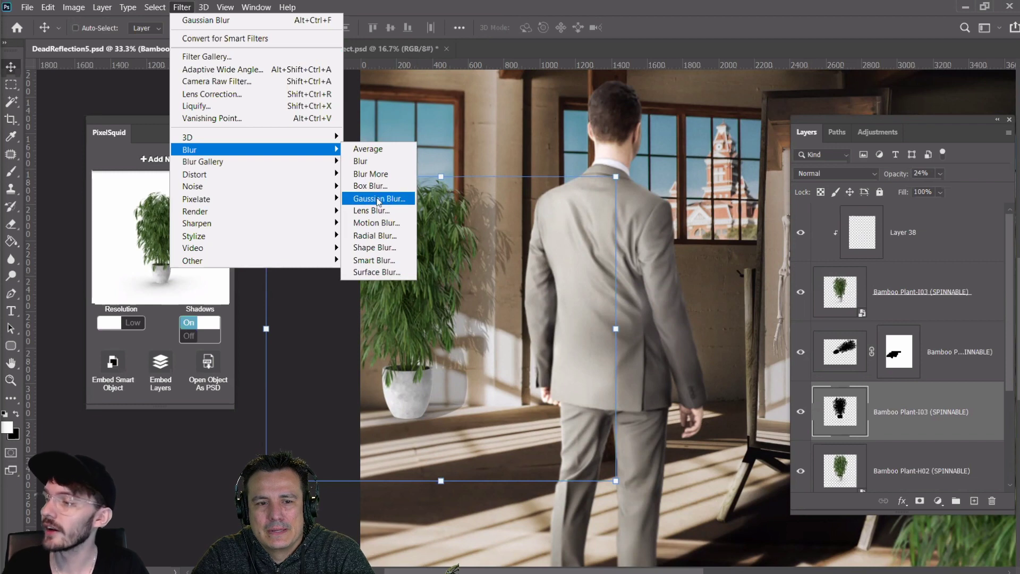
left_click(379, 199)
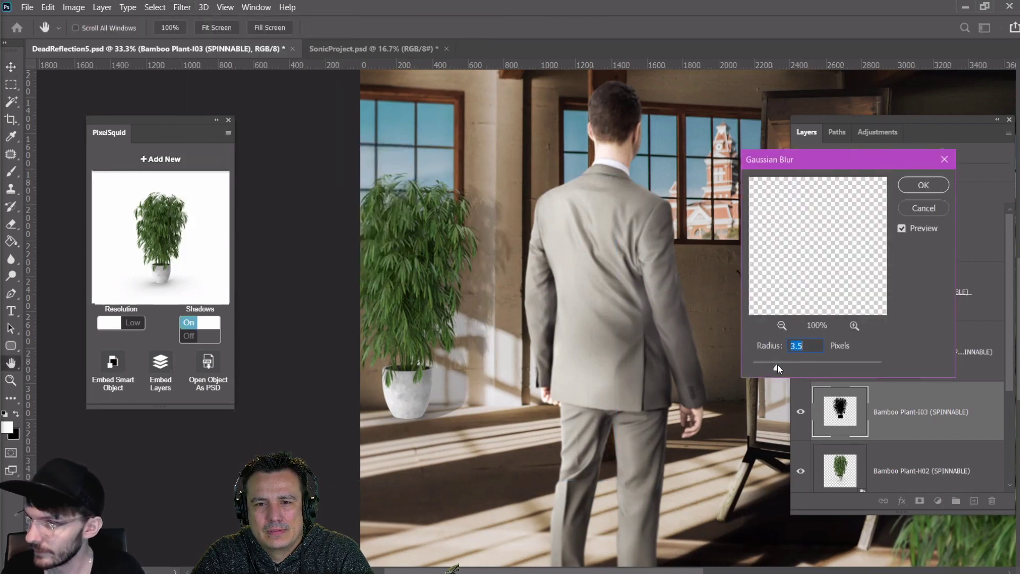
left_click(923, 185)
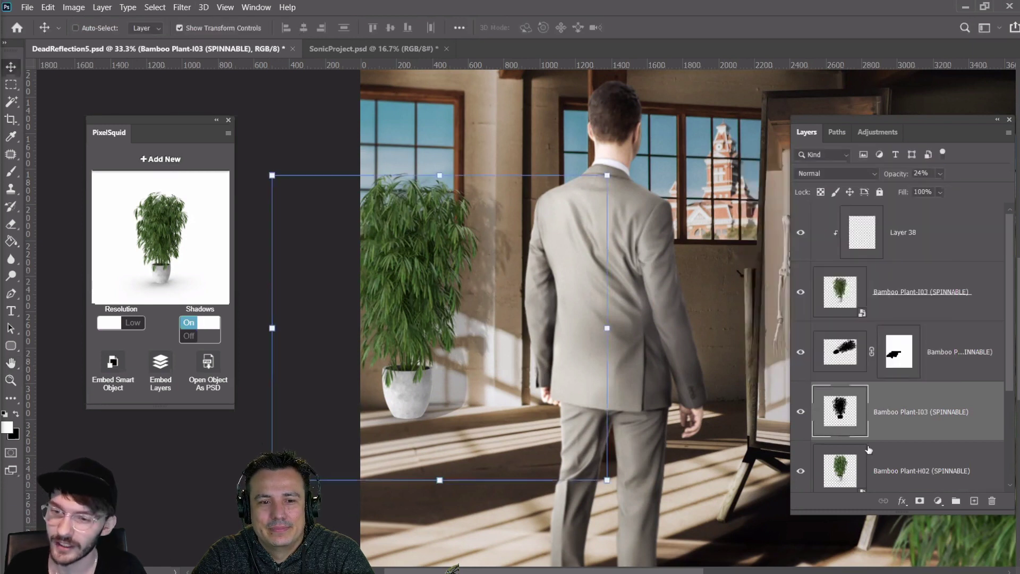
Rotate the left bamboo's floor shadow layer clockwise by about 3°
left_click(850, 346)
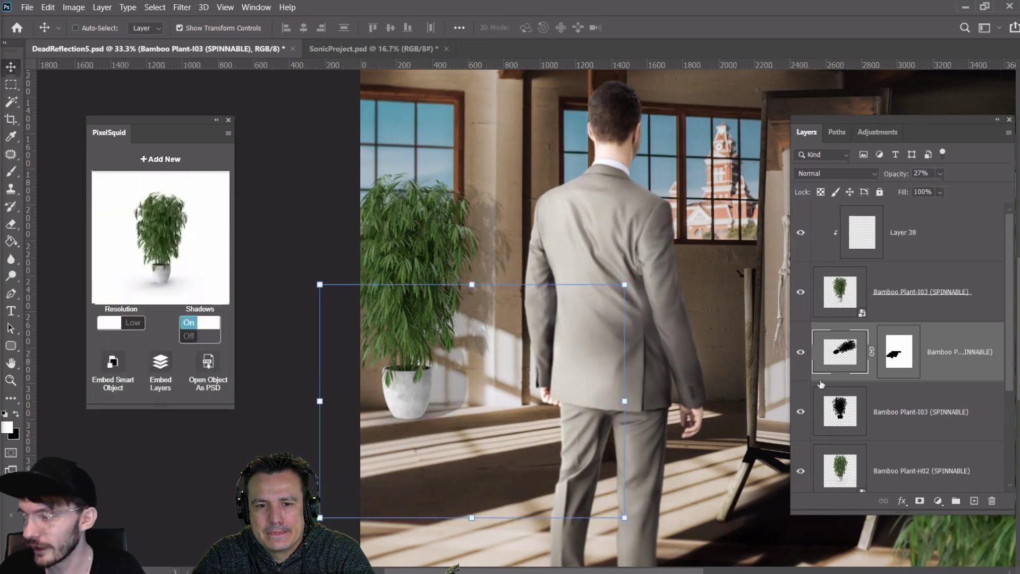
left_click(634, 403)
left_click_drag(637, 405, 636, 409)
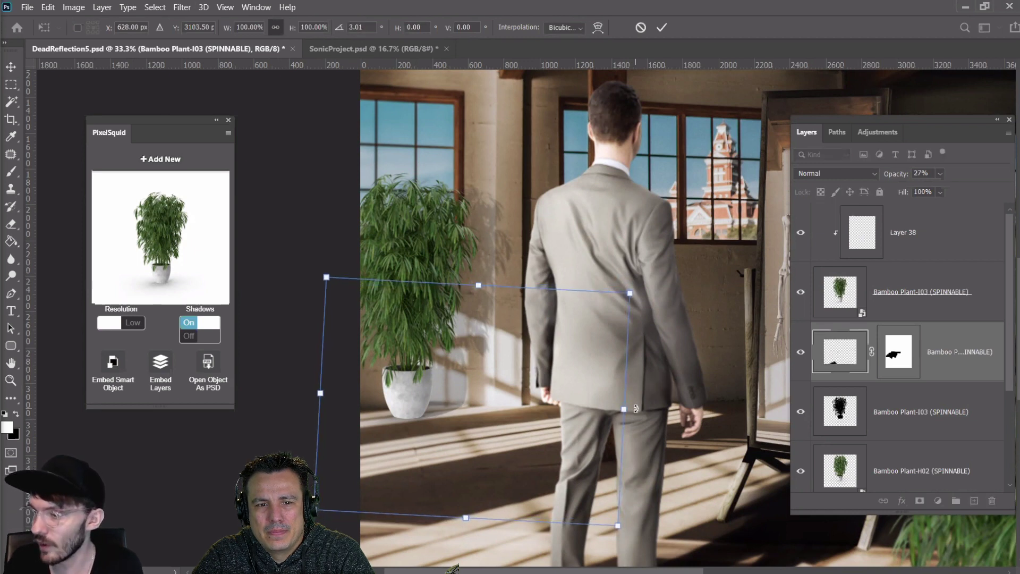
key("Return")
Target the floor shadow's layer mask and set the Eraser to a 45 px brush for touching up around the left pot
left_click(10, 223)
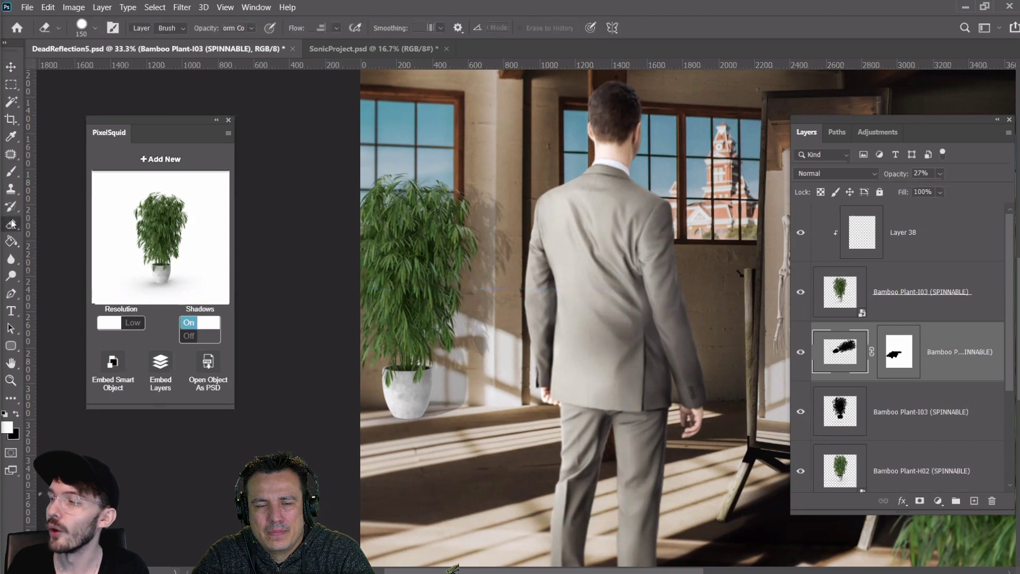
left_click(912, 353)
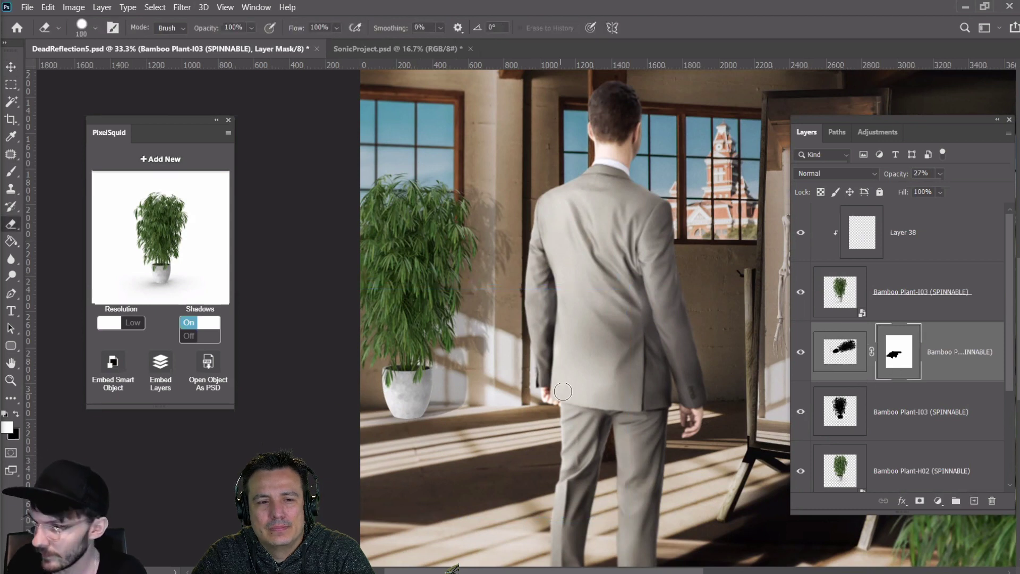
key("bracketleft")
key("bracketleft")
key("bracketleft")
key("bracketleft")
key("bracketleft")
key("bracketleft")
key("bracketleft")
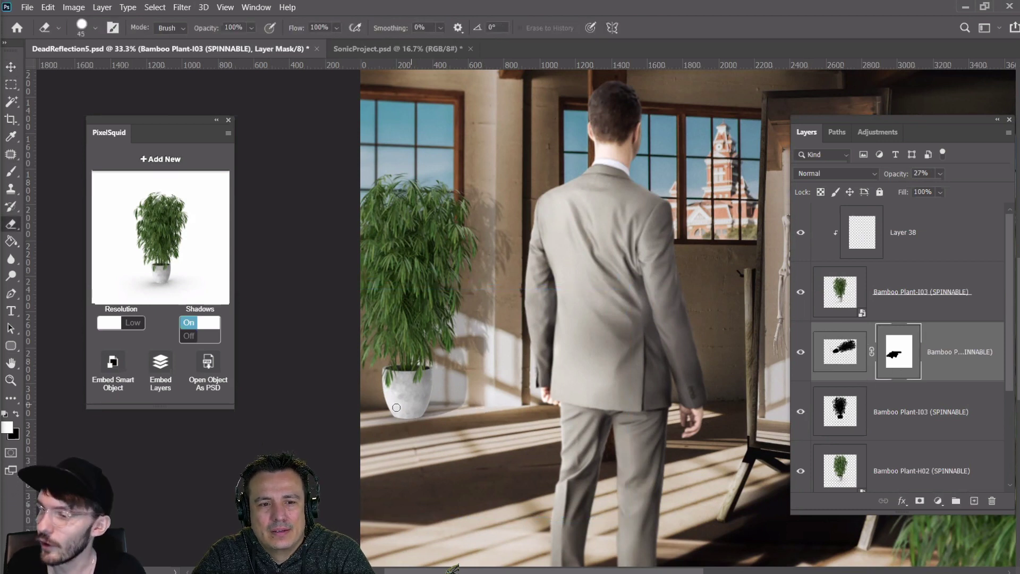
key("bracketleft")
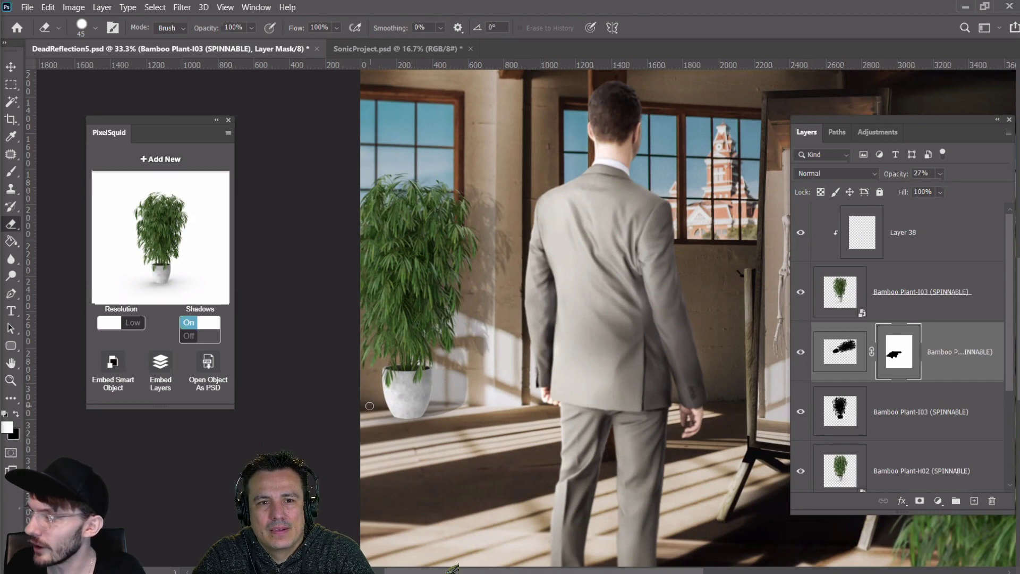
Undo the last eraser strokes on the floor shadow's layer mask
left_click(48, 6)
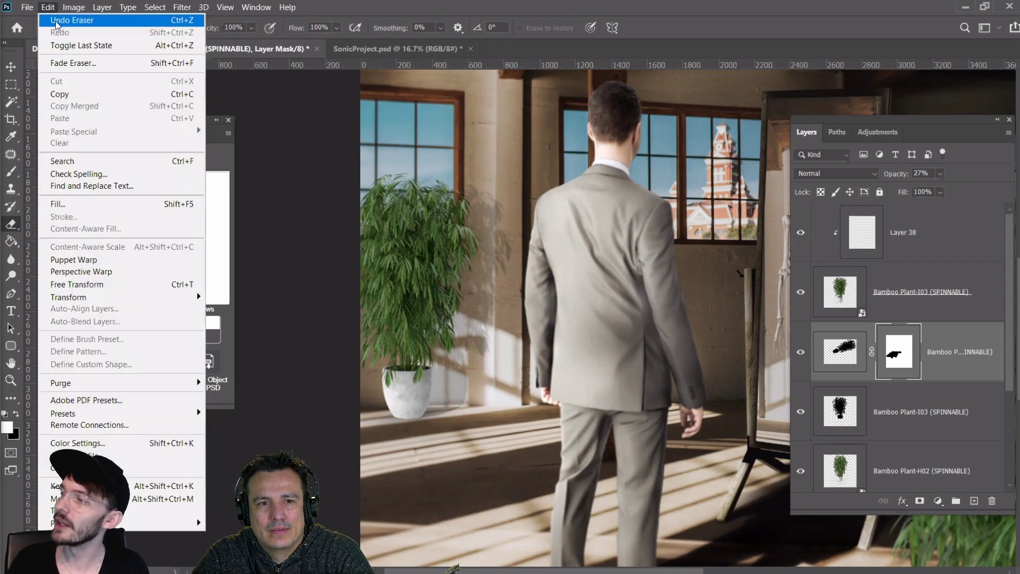
left_click(69, 18)
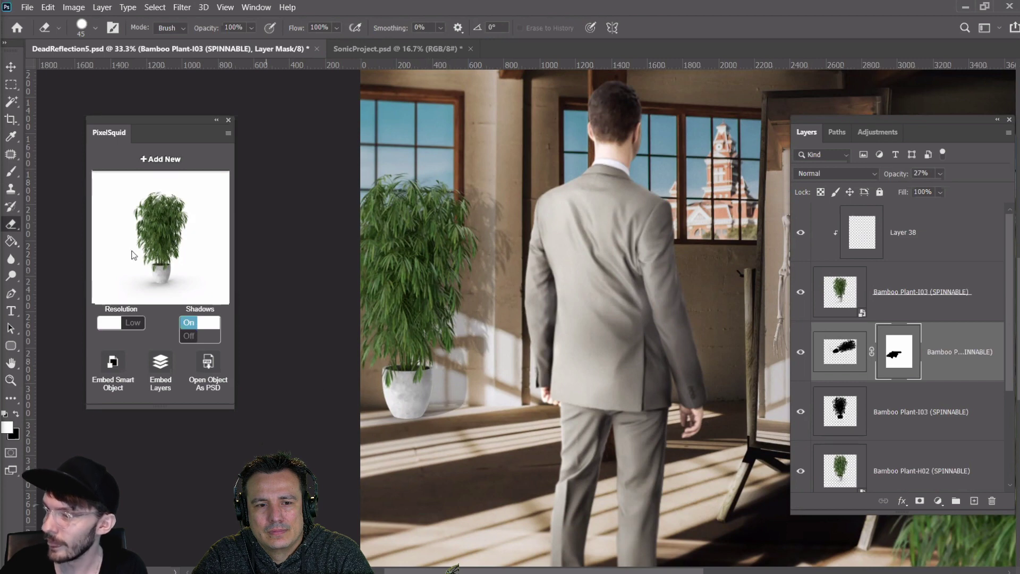
left_click(50, 8)
left_click(62, 22)
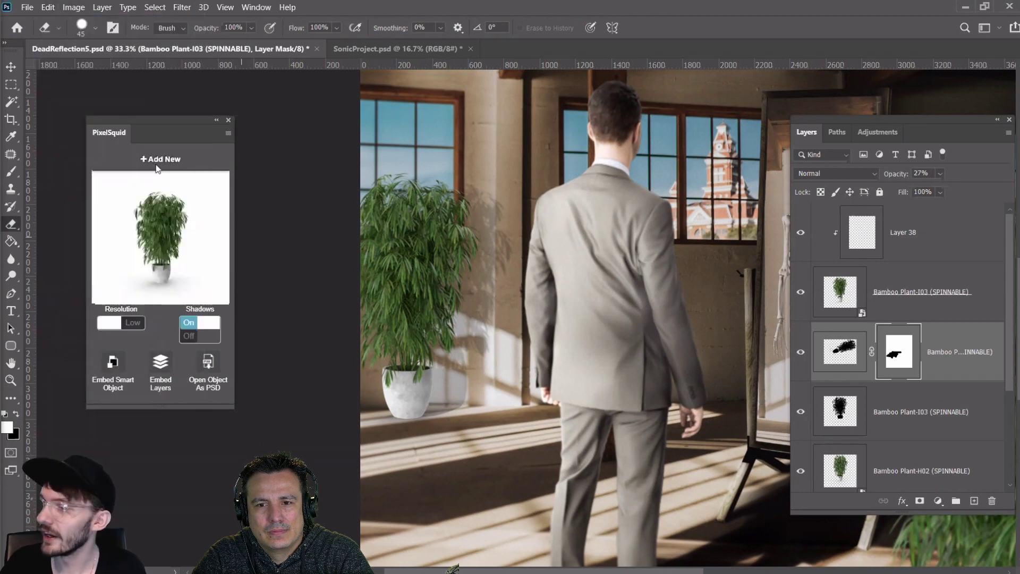
Touch up the floor shadow's mask beside the left pot with the Eraser at 39% opacity, reducing the brush to 30 px
left_click(250, 28)
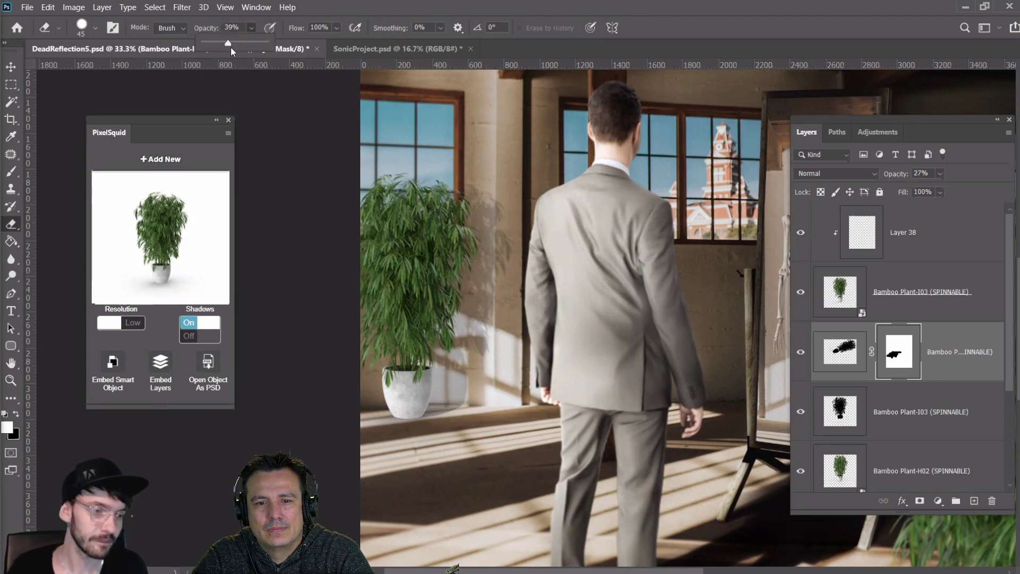
left_click(429, 402)
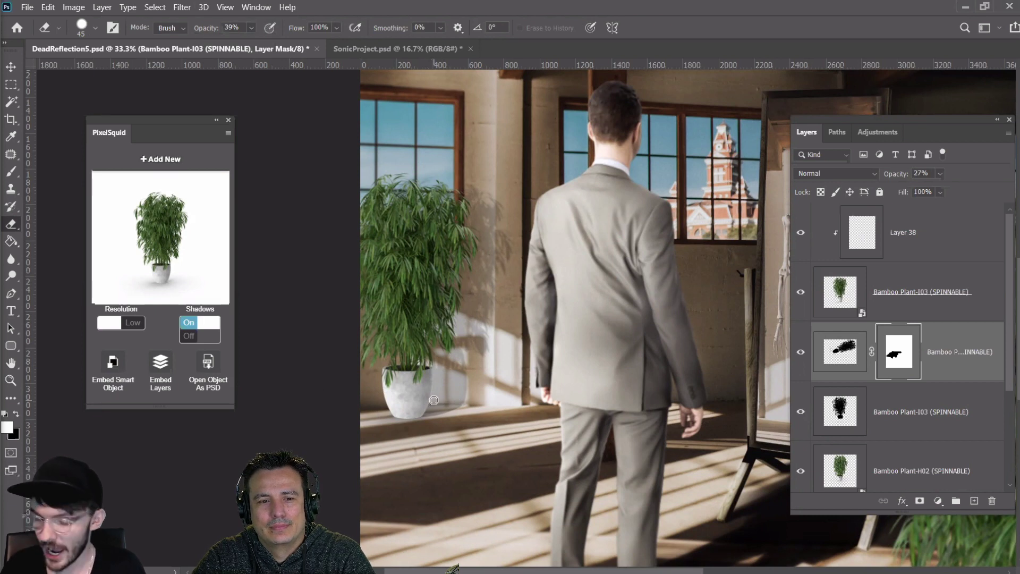
key("bracketleft")
key("bracketleft")
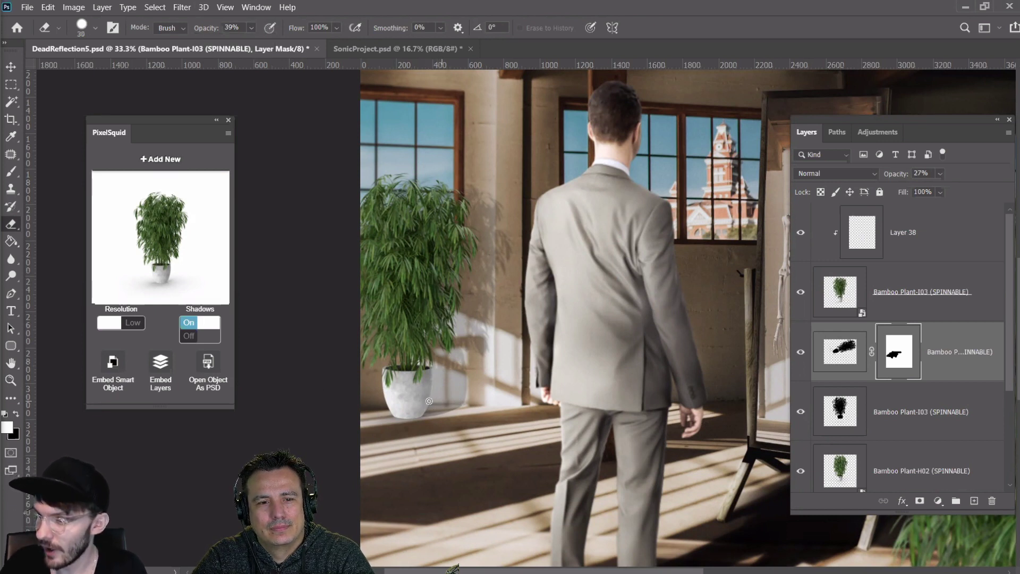
key("ctrl+minus")
key("ctrl+minus")
key("ctrl+minus")
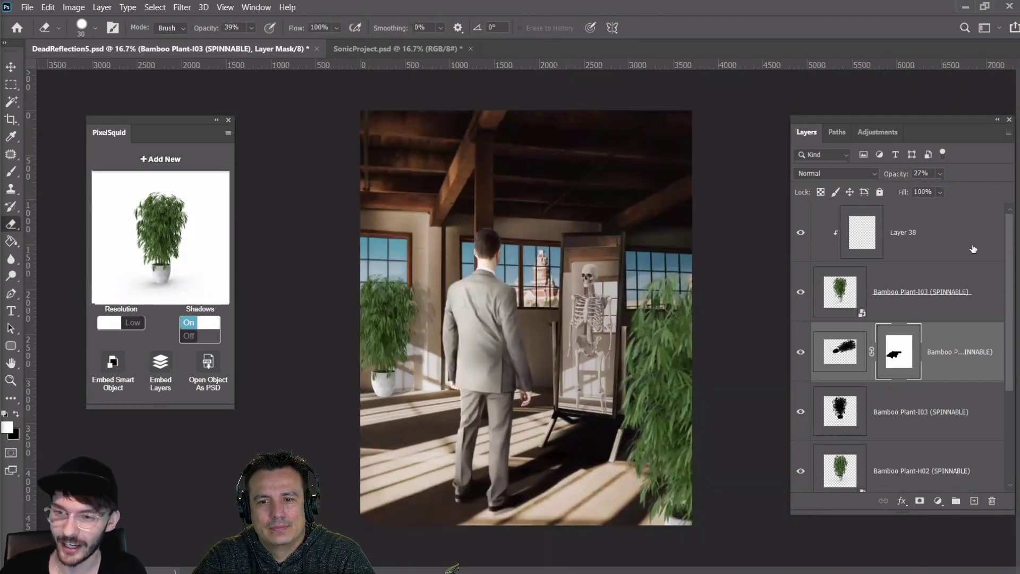
Raise the opacity of the left bamboo's floor shadow layer to 39%
left_click(922, 245)
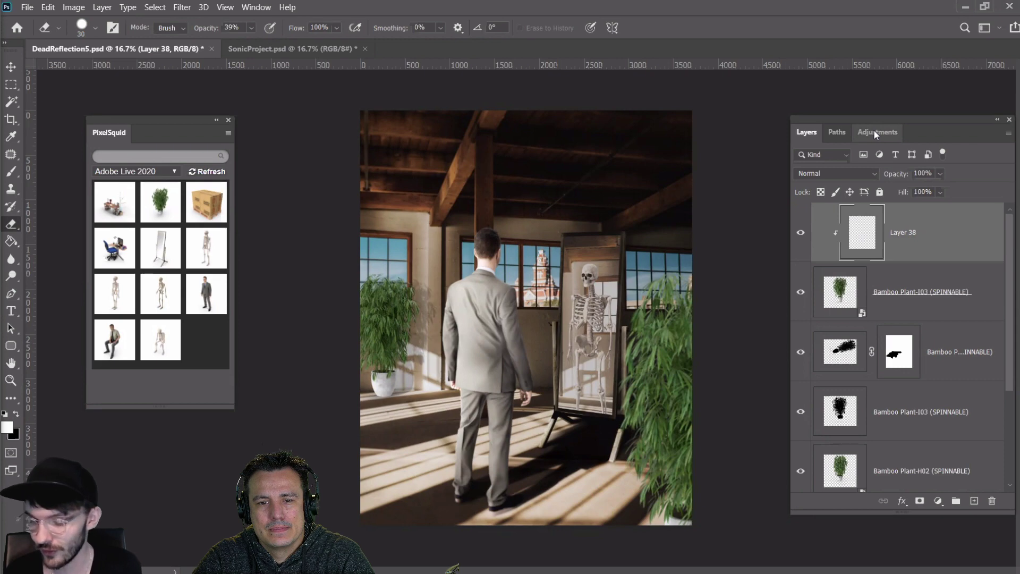
key("ctrl+plus")
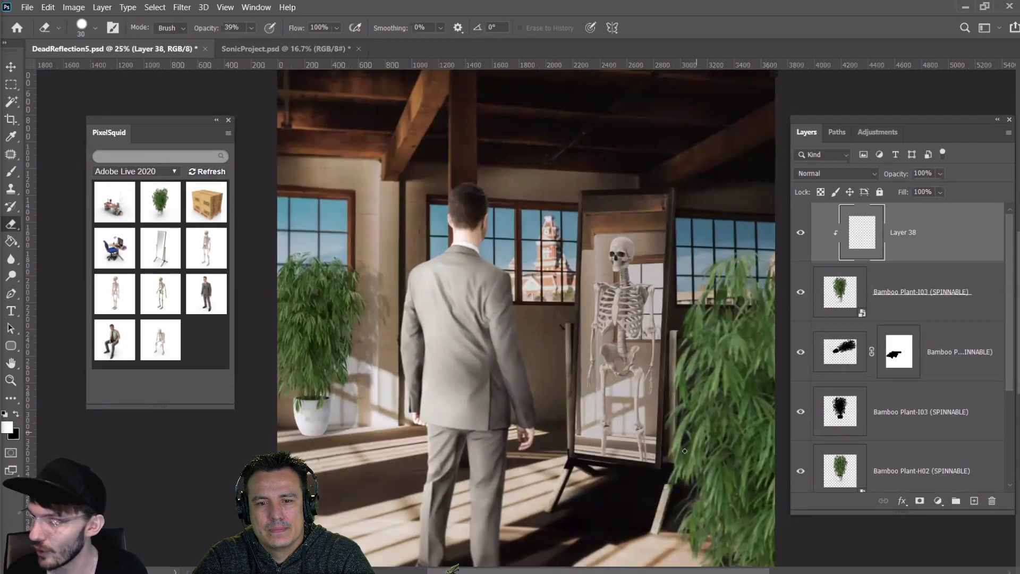
left_click(850, 413)
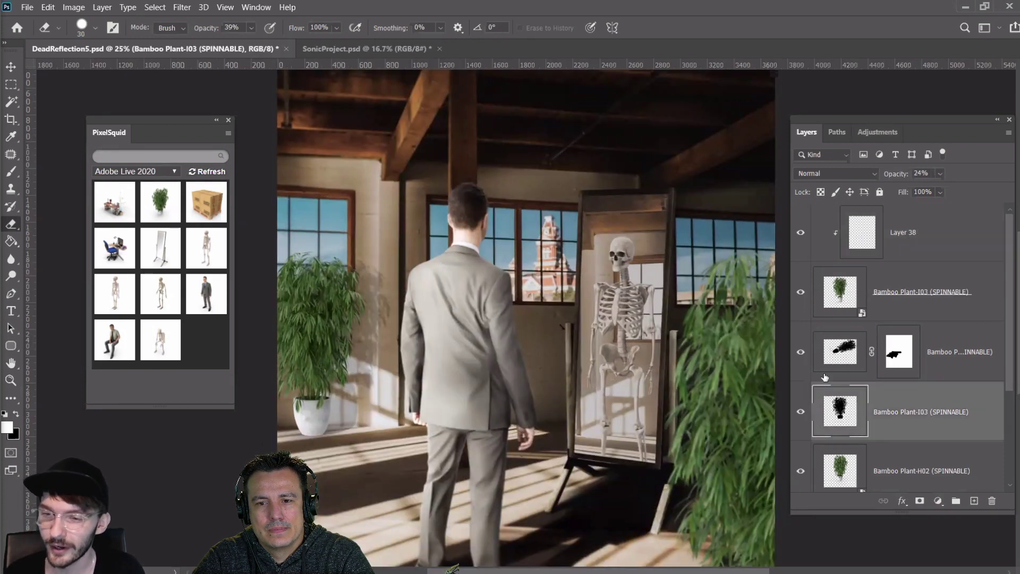
left_click(845, 331)
left_click(923, 173)
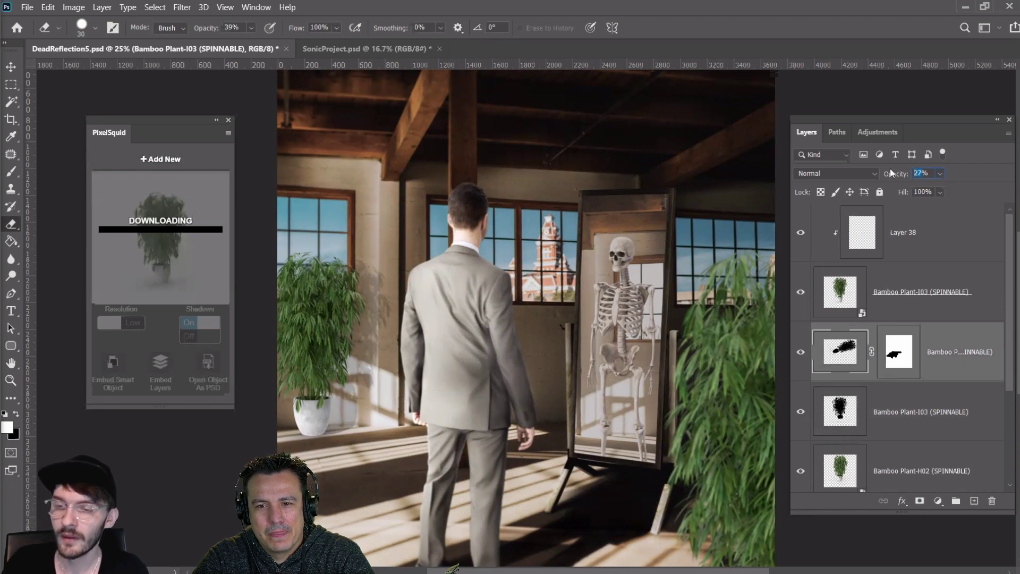
type("34")
key("Return")
key("Up")
key("Up")
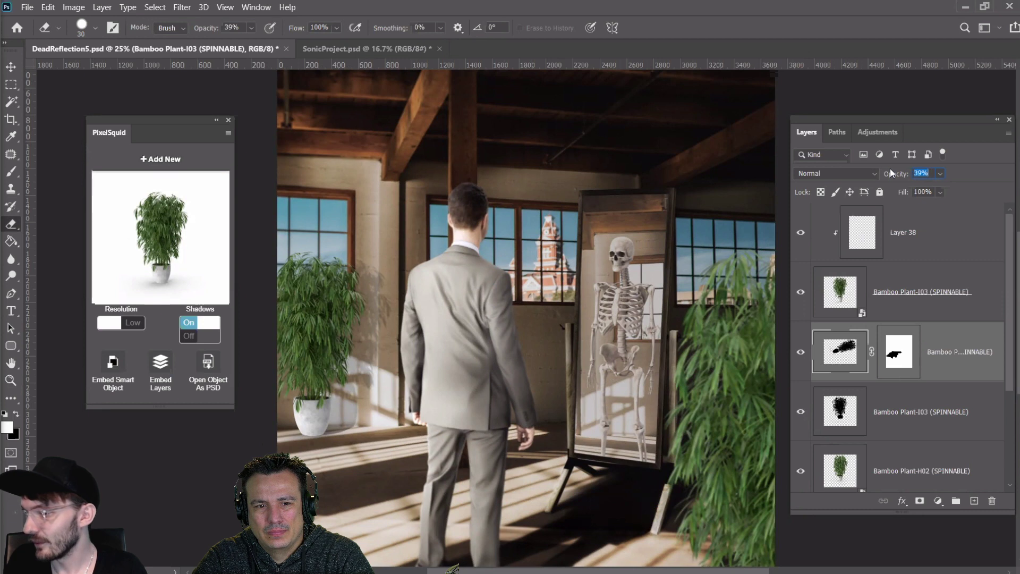
key("Escape")
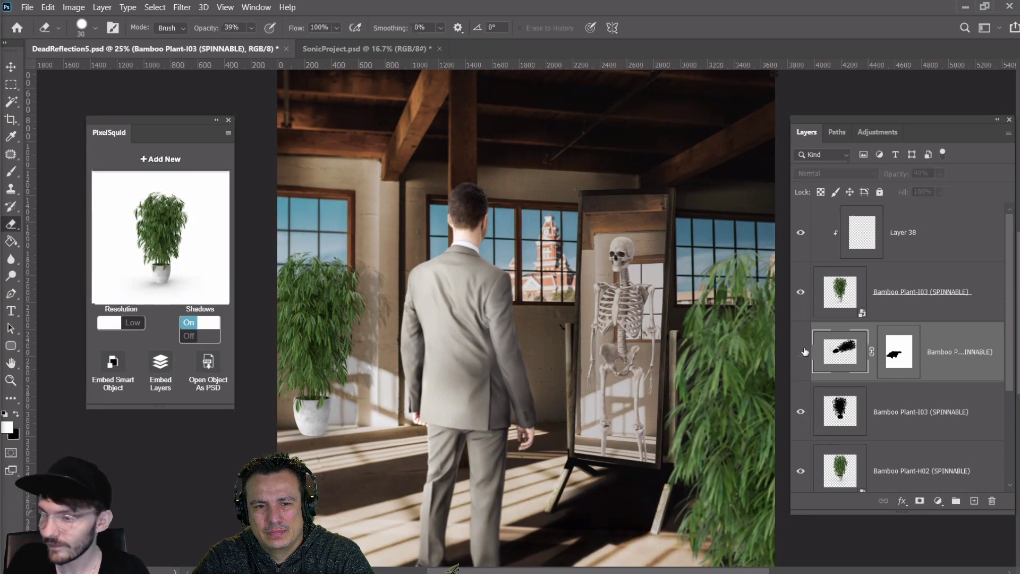
Add a Color Lookup adjustment layer above Layer 38 and load the FoggyNight.3DL 3D LUT
left_click(932, 233)
left_click(888, 127)
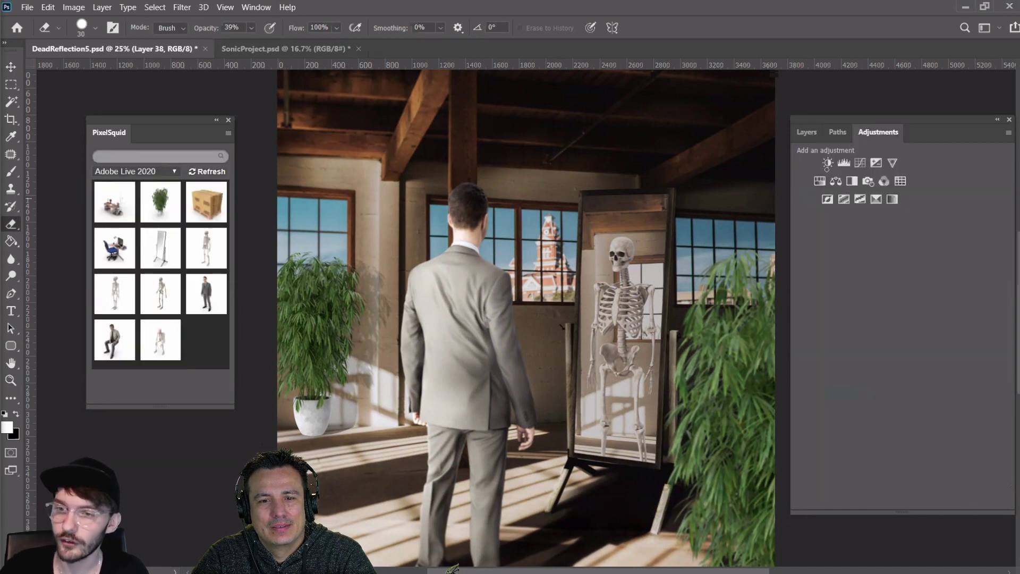
left_click(894, 181)
left_click(717, 160)
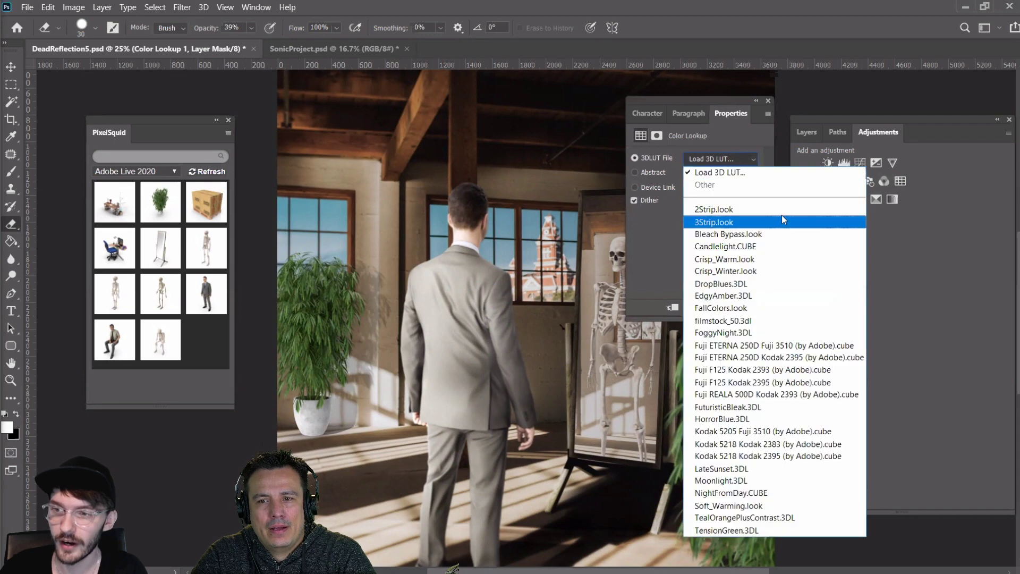
left_click(737, 332)
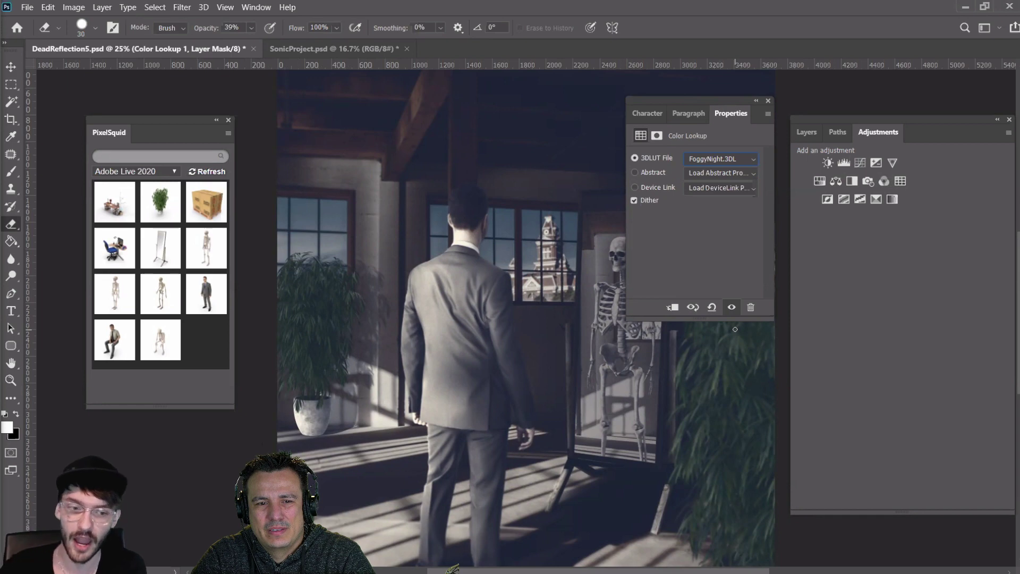
Compare the scene with and without the Color Lookup adjustment layer and look through the available 3D LUTs
left_click(806, 133)
left_click(801, 232)
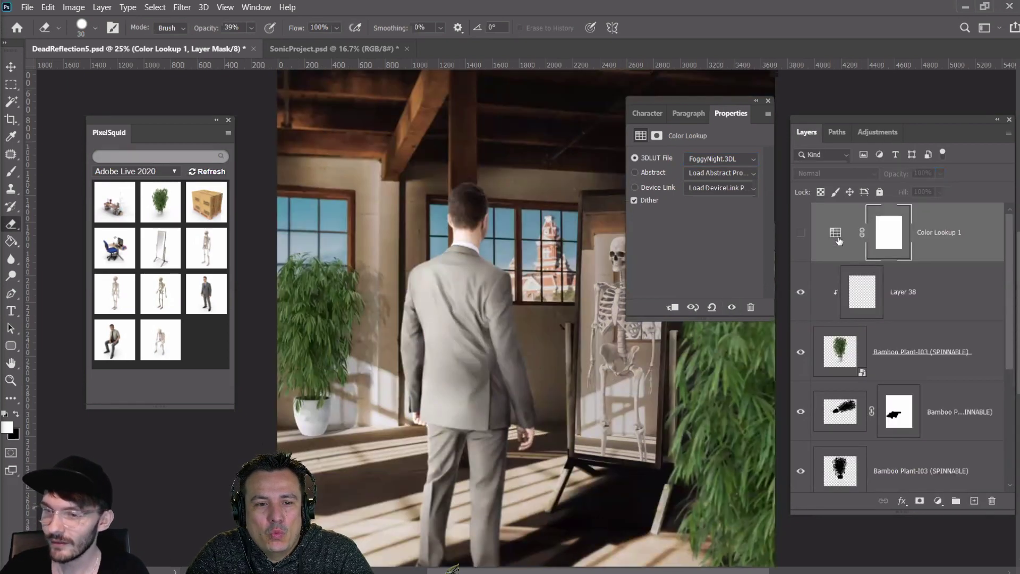
left_click(838, 237)
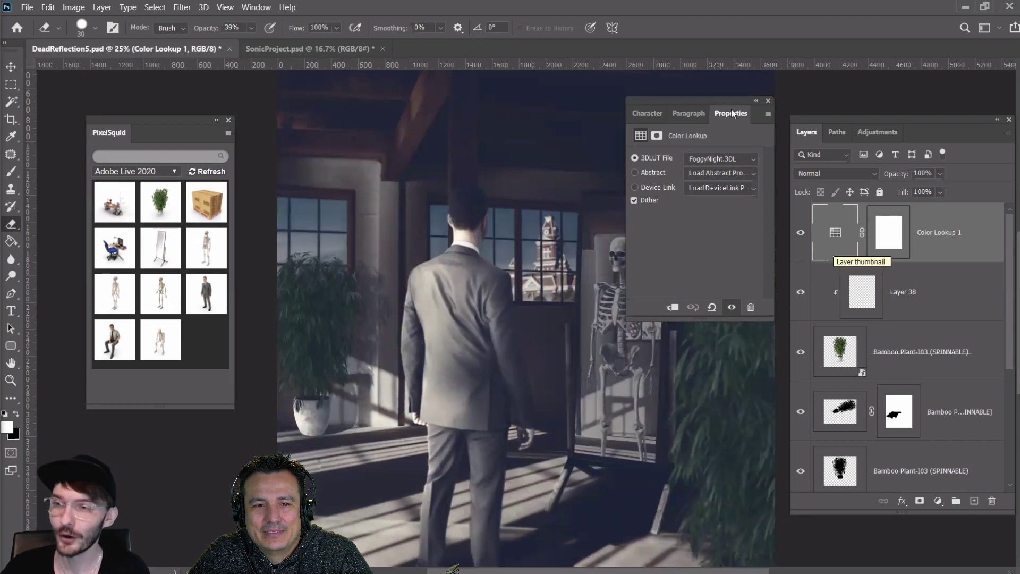
left_click_drag(715, 105, 643, 128)
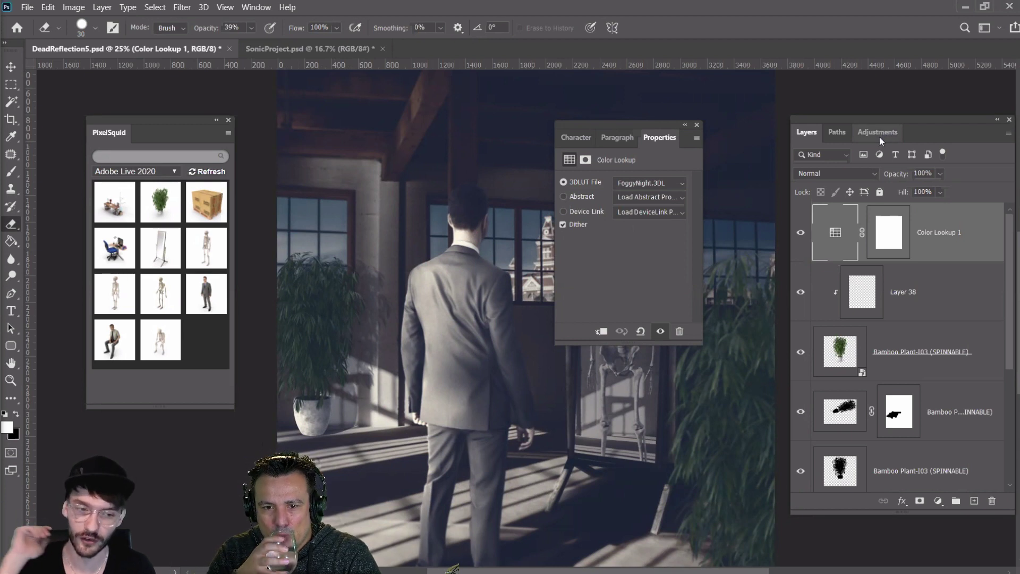
left_click(637, 183)
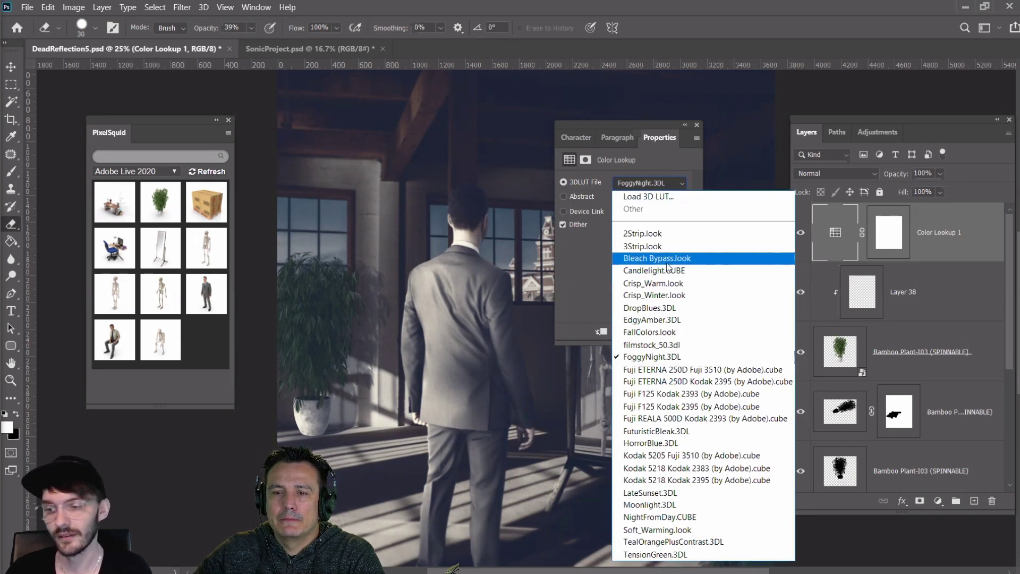
left_click(614, 126)
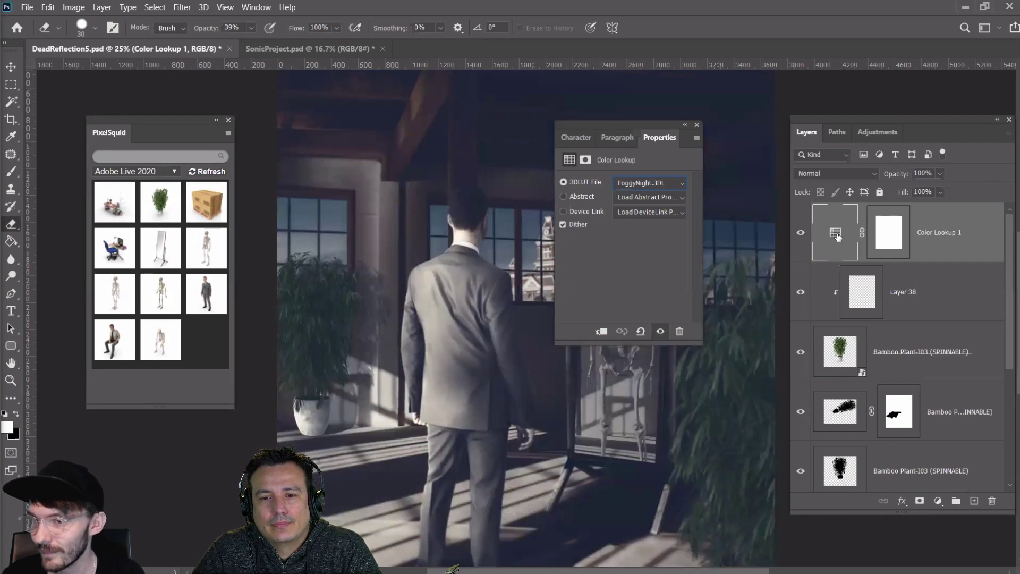
Delete the Color Lookup 1 adjustment layer and close the floating Character and Properties panel group
right_click(837, 236)
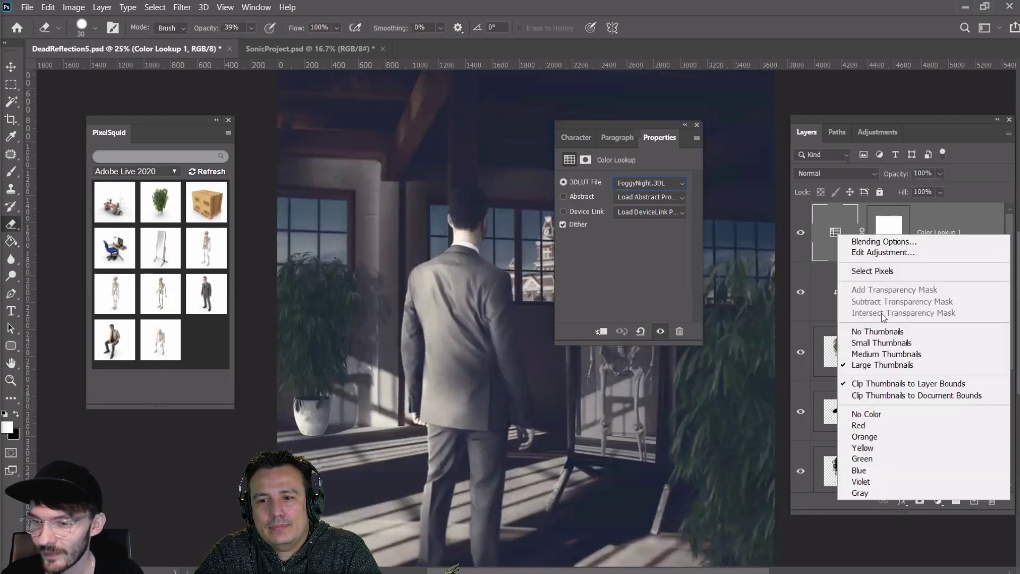
left_click(943, 227)
left_click(992, 501)
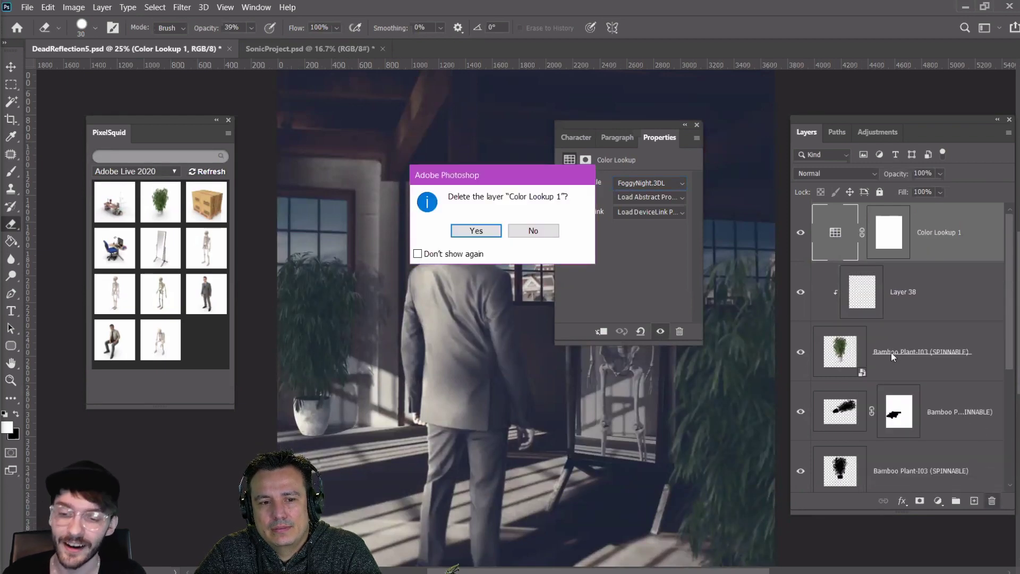
left_click(472, 229)
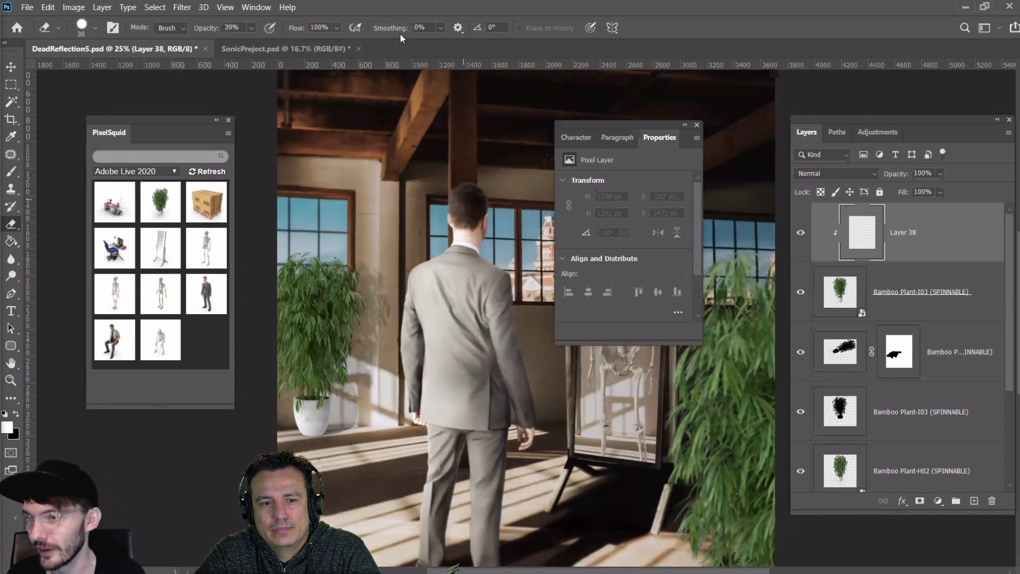
left_click(561, 136)
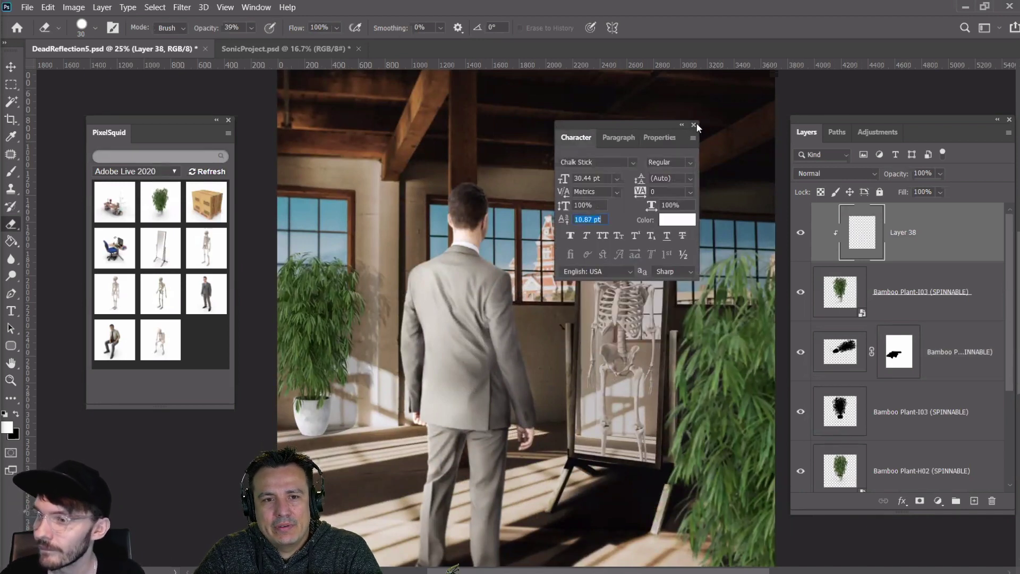
left_click(694, 125)
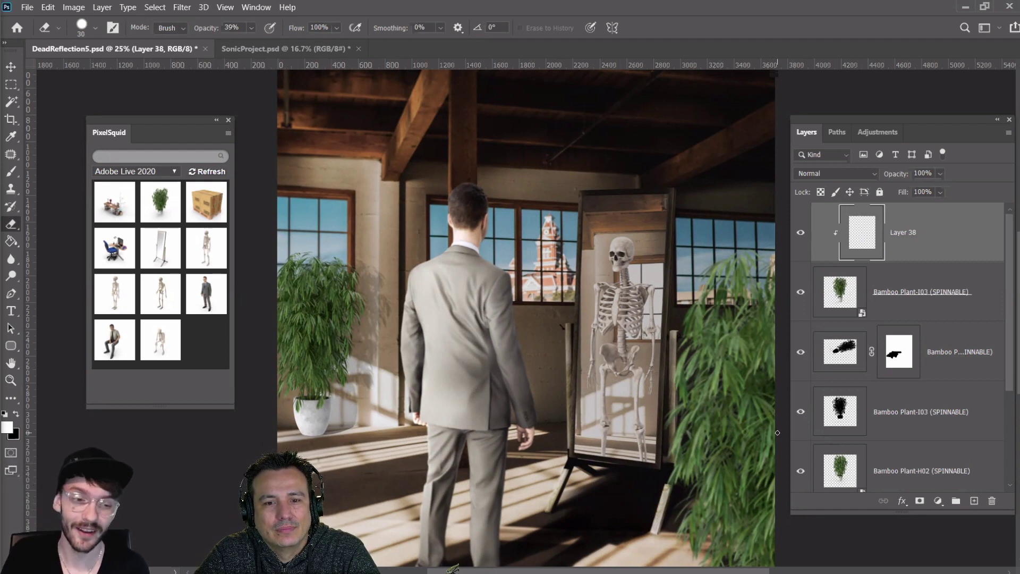
Add a layer clipped to the left bamboo plant and paint black shading on its pot's shadow side with a soft brush, reducing it to 150 px
left_click(808, 294)
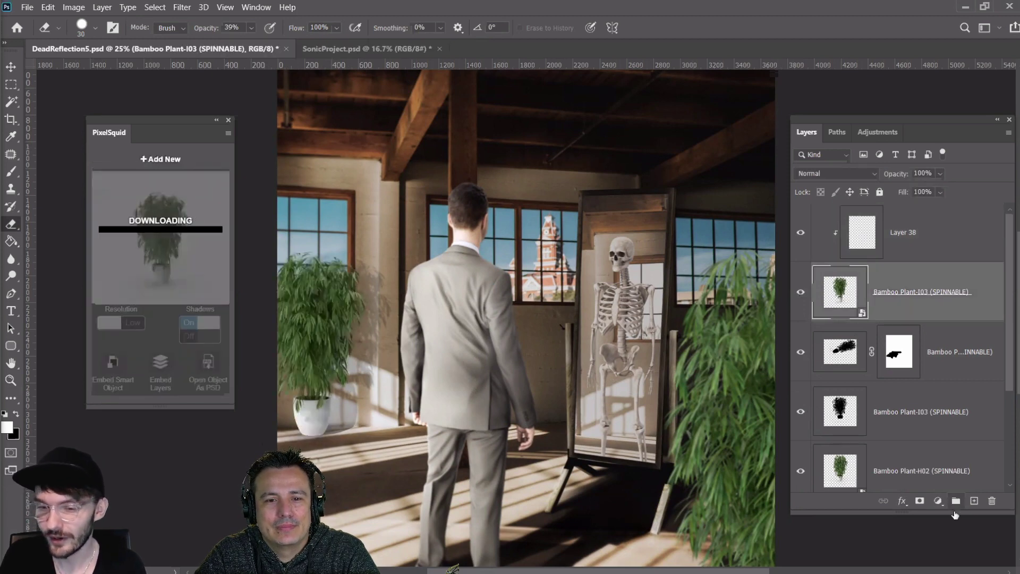
left_click(974, 500)
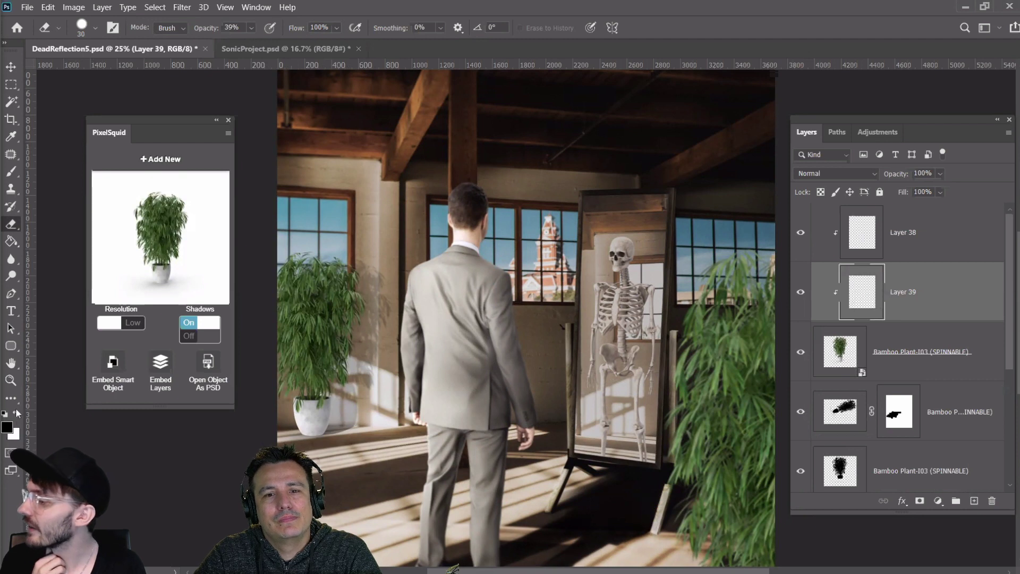
left_click(10, 171)
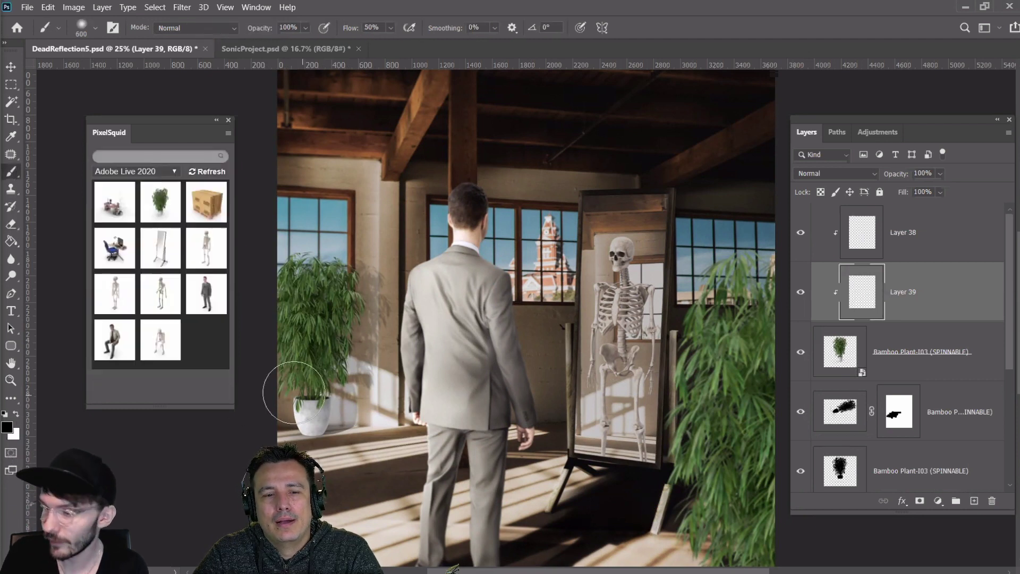
key("bracketleft")
key("bracketleft")
key("bracketleft")
key("bracketleft")
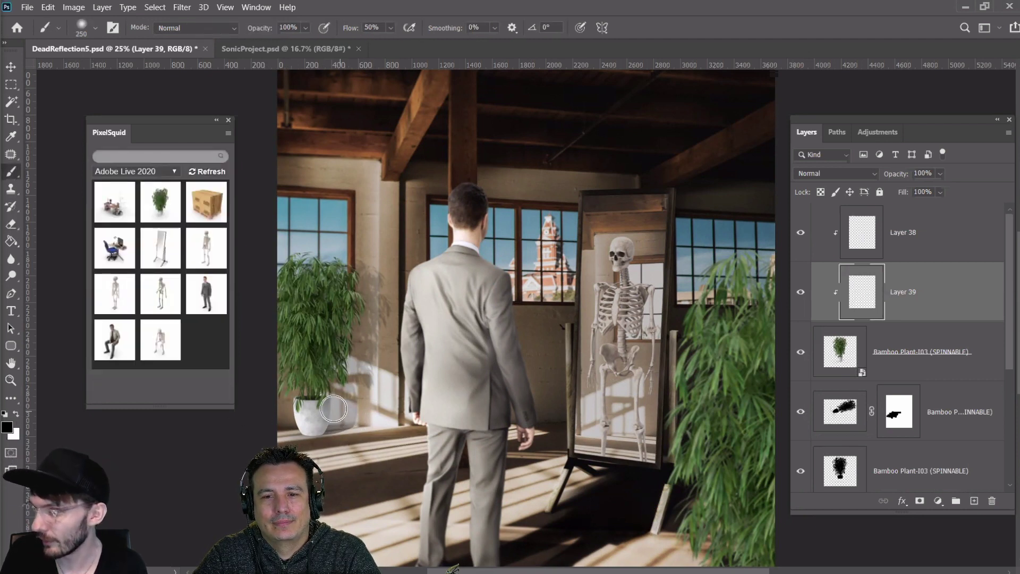
mouse_move(333, 409)
left_mouse_down()
mouse_move(327, 454)
mouse_move(423, 443)
mouse_move(490, 363)
mouse_move(320, 392)
mouse_move(340, 399)
left_mouse_up()
key("bracketleft")
key("bracketleft")
key("bracketleft")
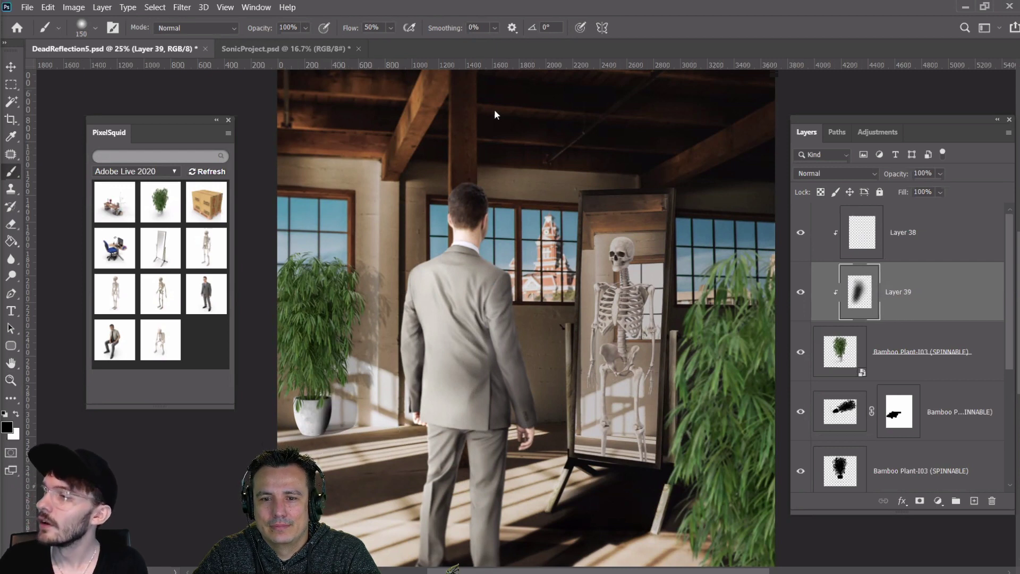
Set the pot's shading layer to Soft Light and build up more shading around the pot's base with the brush at 43% opacity
left_click(833, 173)
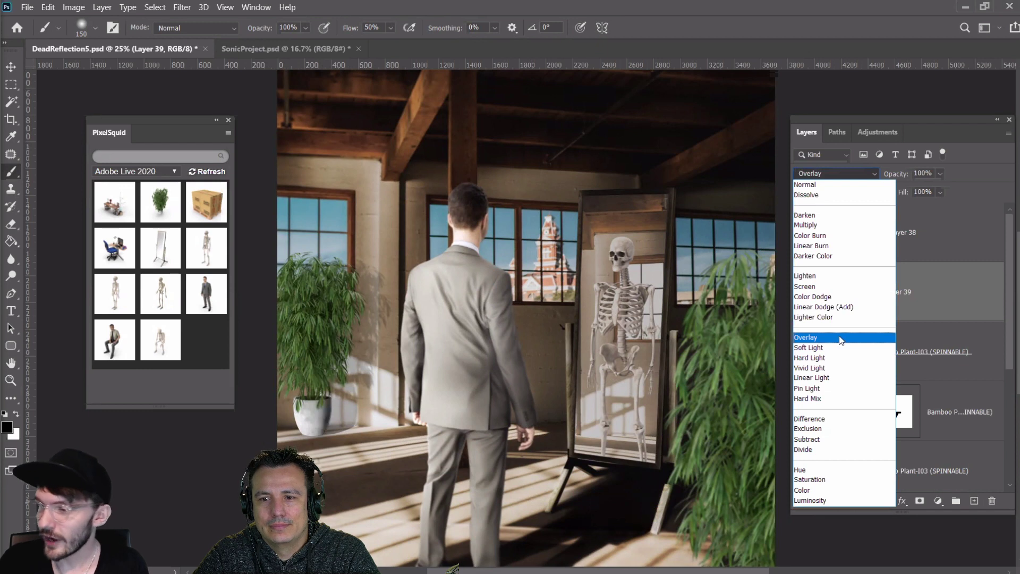
left_click(839, 353)
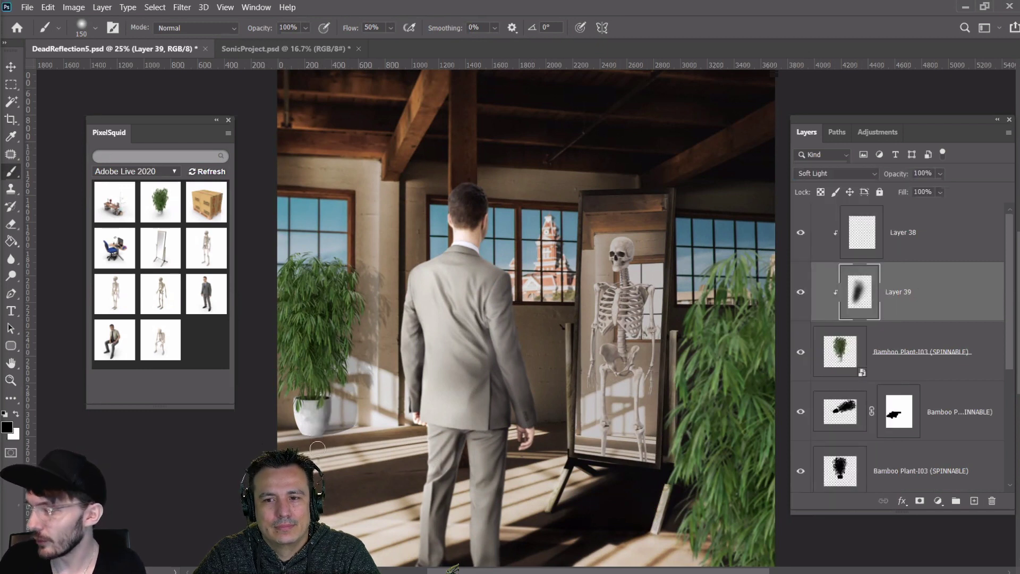
left_click(305, 27)
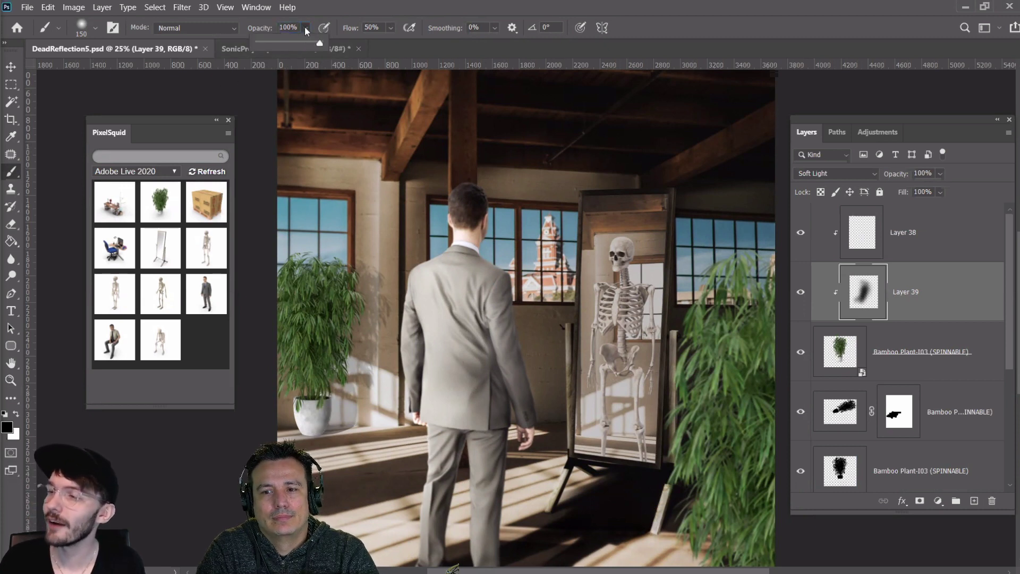
left_click_drag(301, 43, 293, 38)
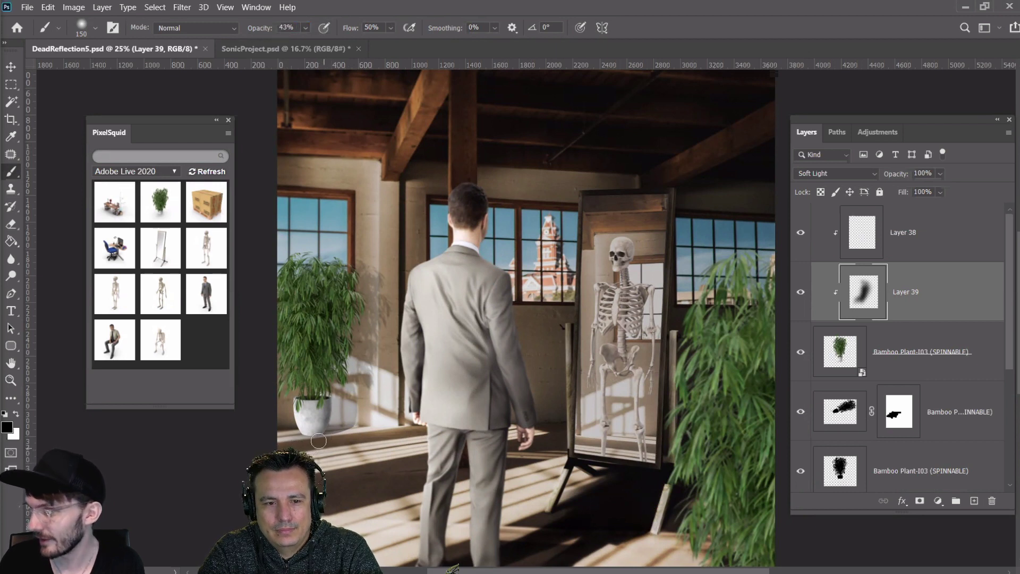
left_click_drag(318, 441, 310, 441)
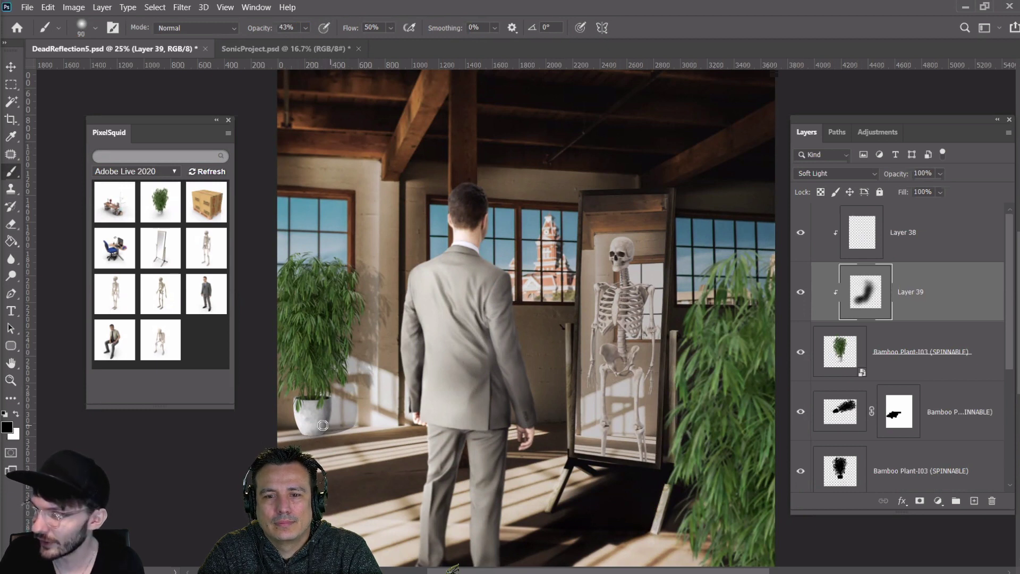
left_click_drag(323, 426, 321, 451)
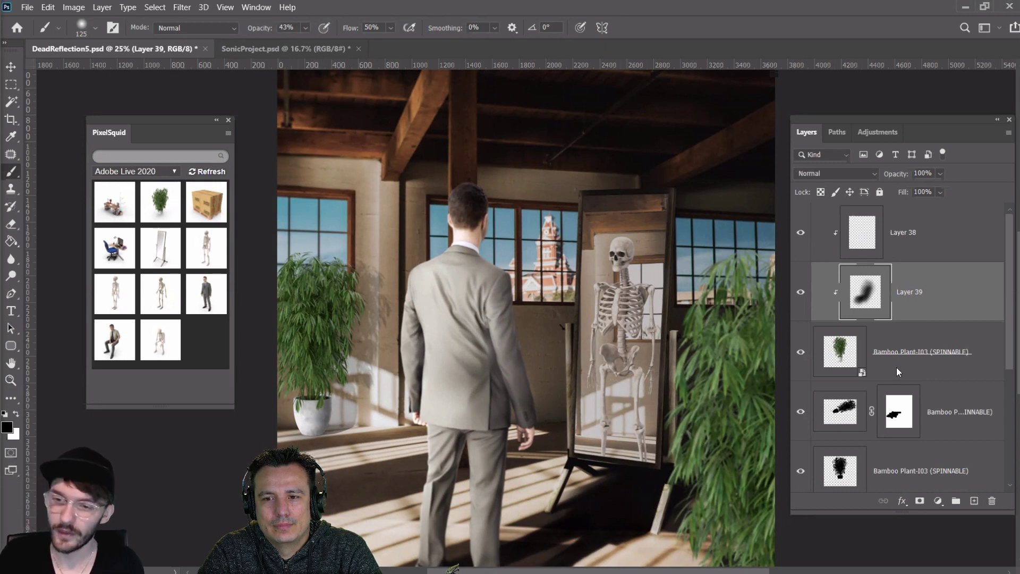
Add another layer clipped to the left bamboo, paint white light along the foliage's left side with an enlarged soft brush, and blend it as Overlay
left_click(898, 362)
left_click(974, 501)
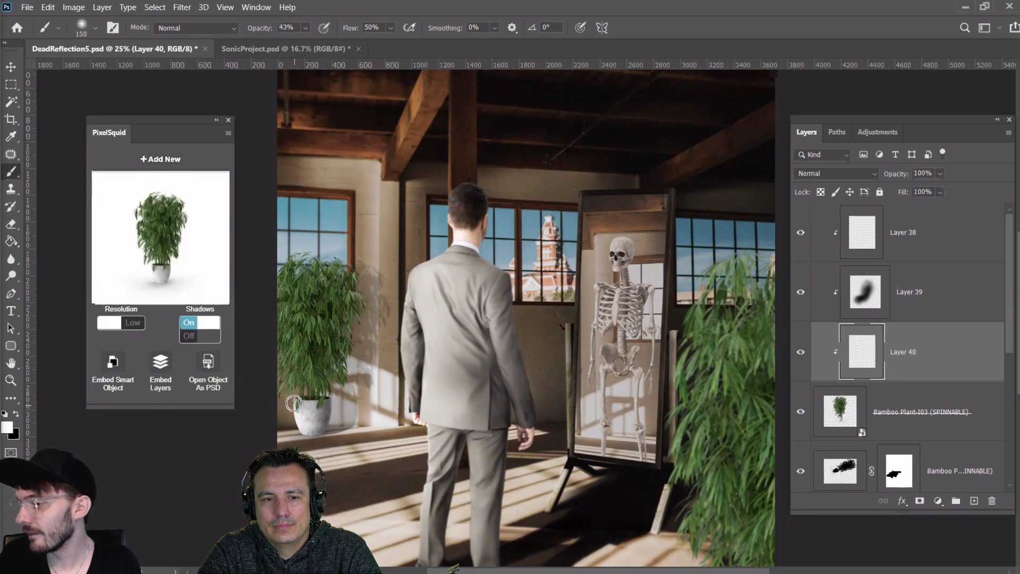
key("bracketright")
key("bracketright")
key("bracketright")
key("bracketright")
key("bracketright")
key("bracketright")
mouse_move(280, 312)
left_mouse_down()
mouse_move(285, 271)
mouse_move(267, 361)
mouse_move(308, 255)
mouse_move(281, 381)
mouse_move(287, 324)
left_mouse_up()
key("bracketleft")
key("bracketleft")
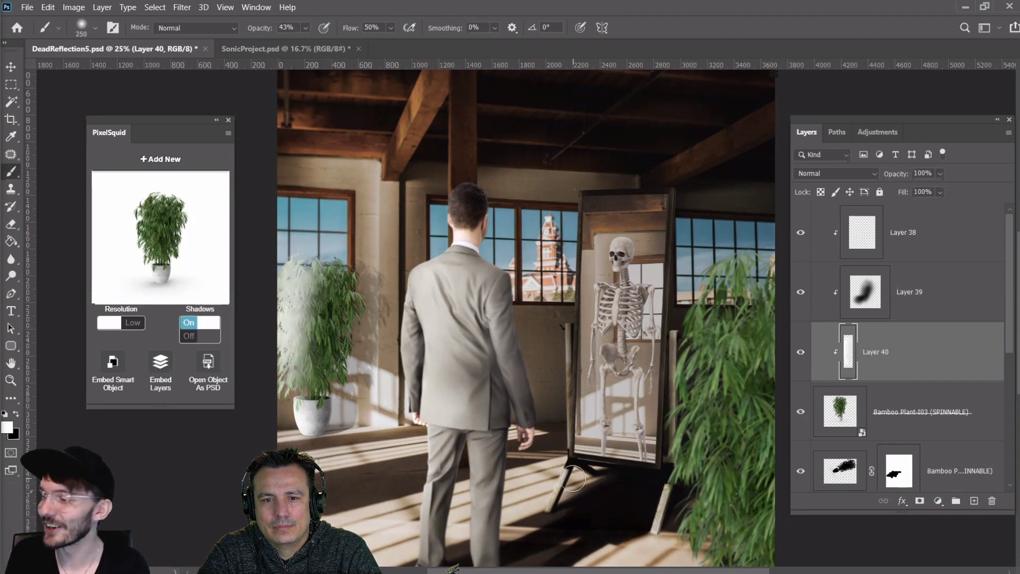
left_click(861, 174)
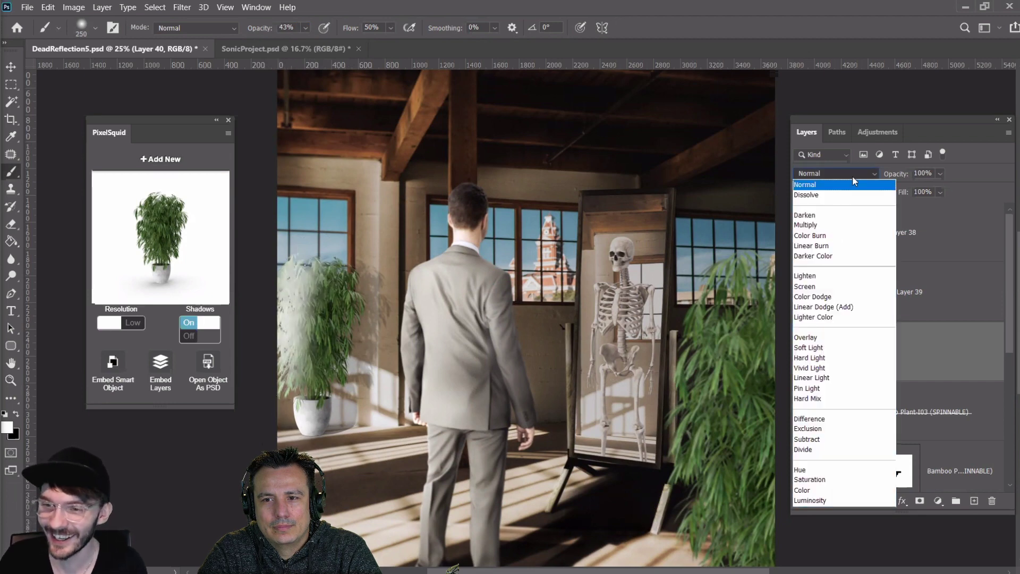
left_click(819, 339)
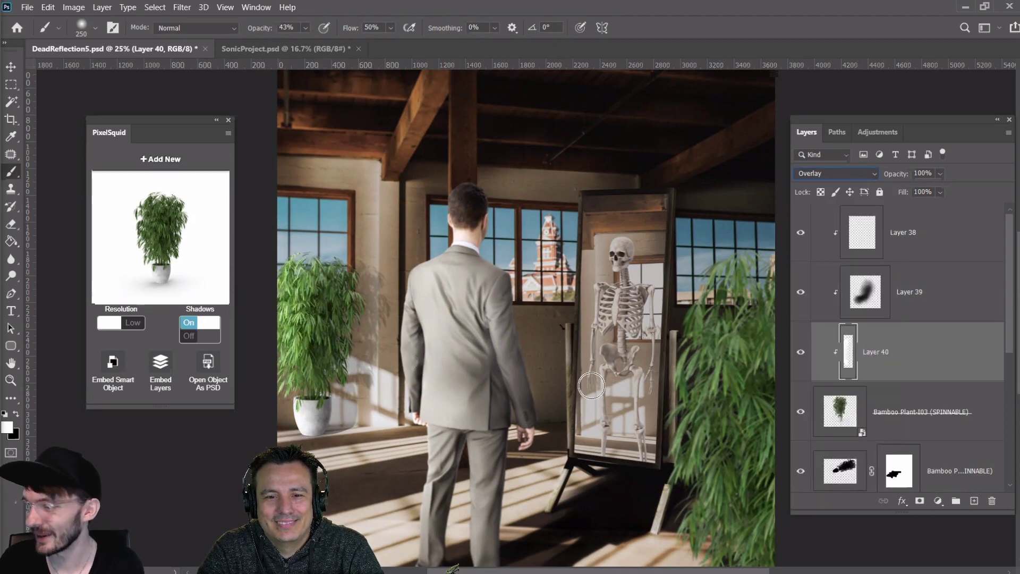
Darken the left bamboo plant with a Hue/Saturation adjustment at Lightness -12
left_click(851, 425)
left_click(102, 6)
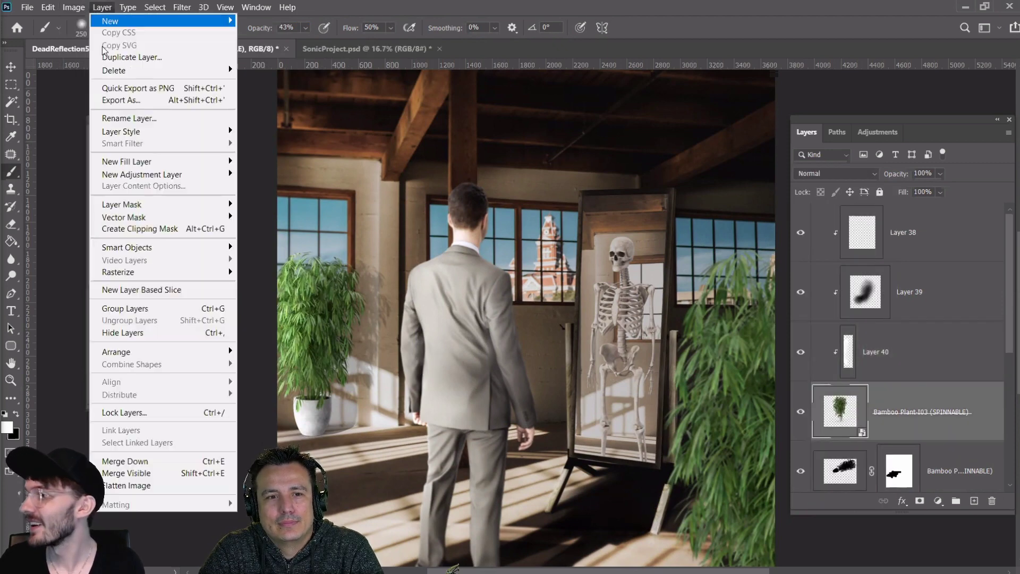
mouse_move(74, 8)
mouse_move(85, 39)
left_click(224, 106)
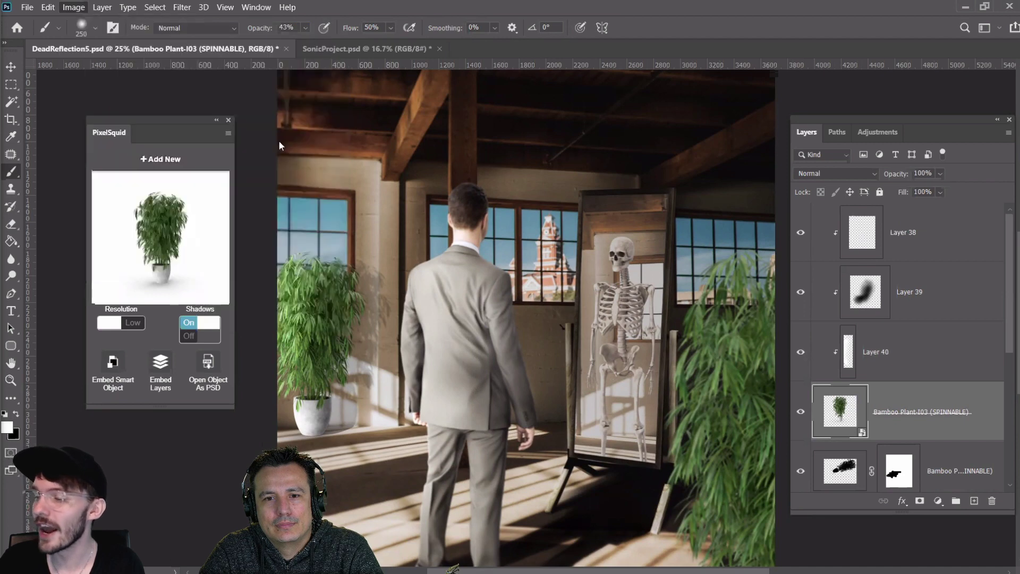
mouse_move(696, 339)
left_mouse_down()
mouse_move(683, 341)
mouse_move(695, 339)
left_mouse_up()
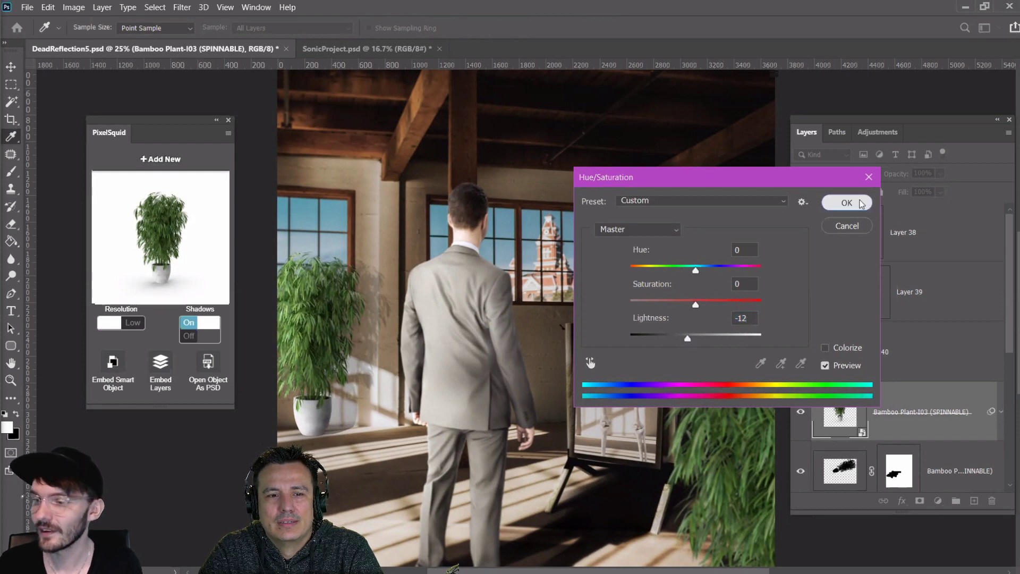
left_click(862, 204)
Check how the darkened left bamboo plant sits in the scene by hiding and showing its layer
scroll(477, 337, "down", 3)
key("b")
right_click(477, 337)
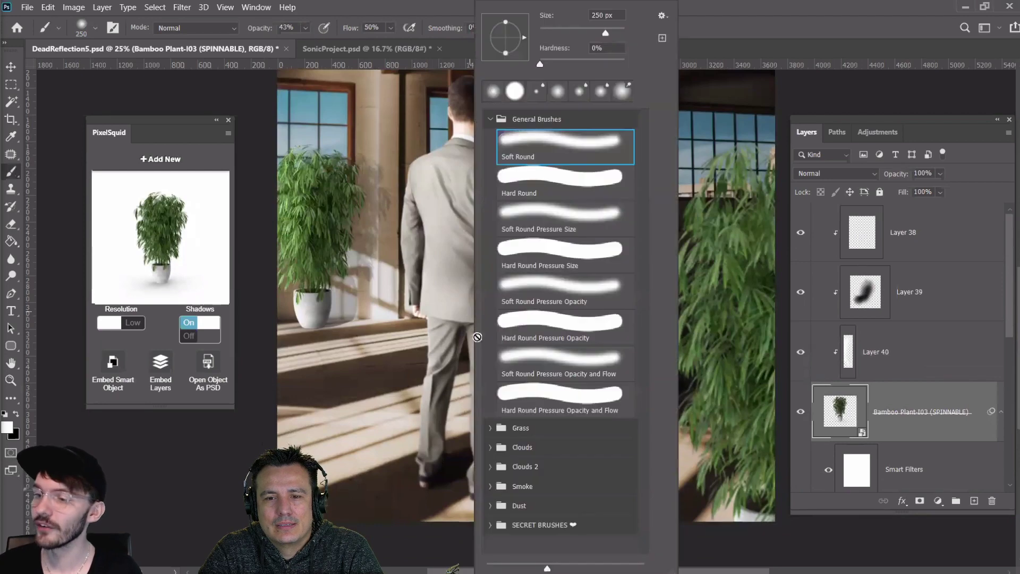
left_click(378, 71)
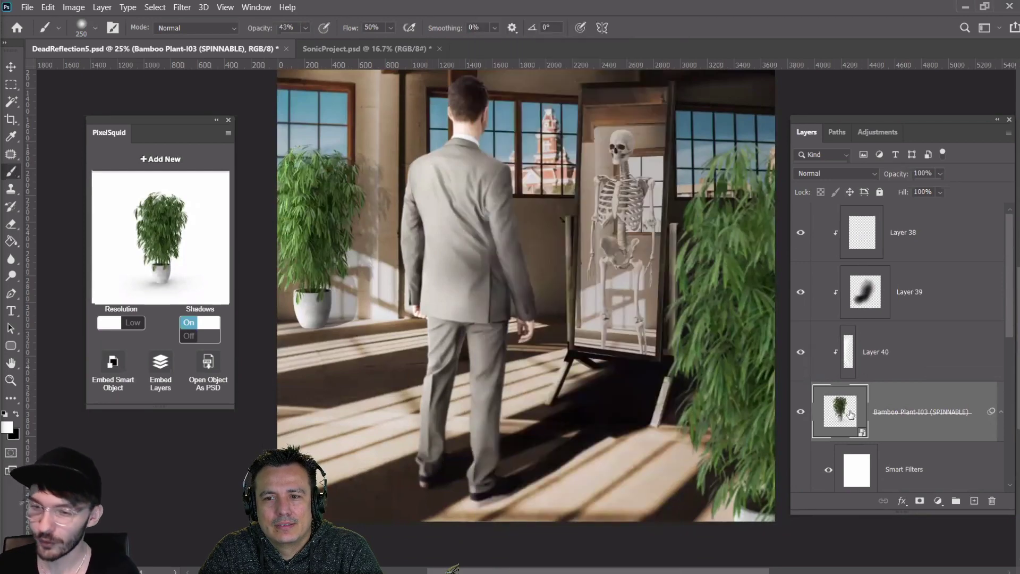
left_click(803, 412)
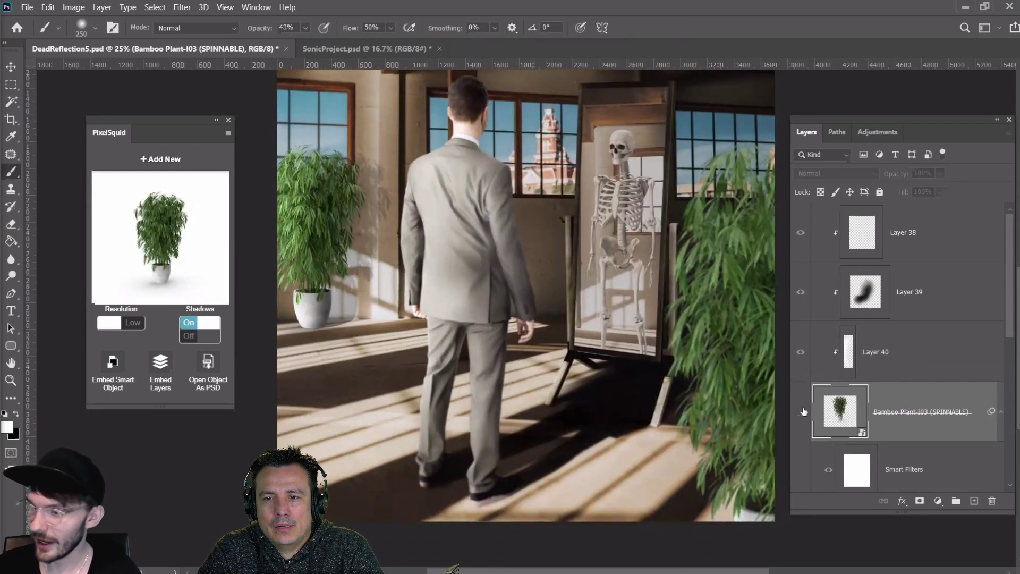
left_click(802, 411)
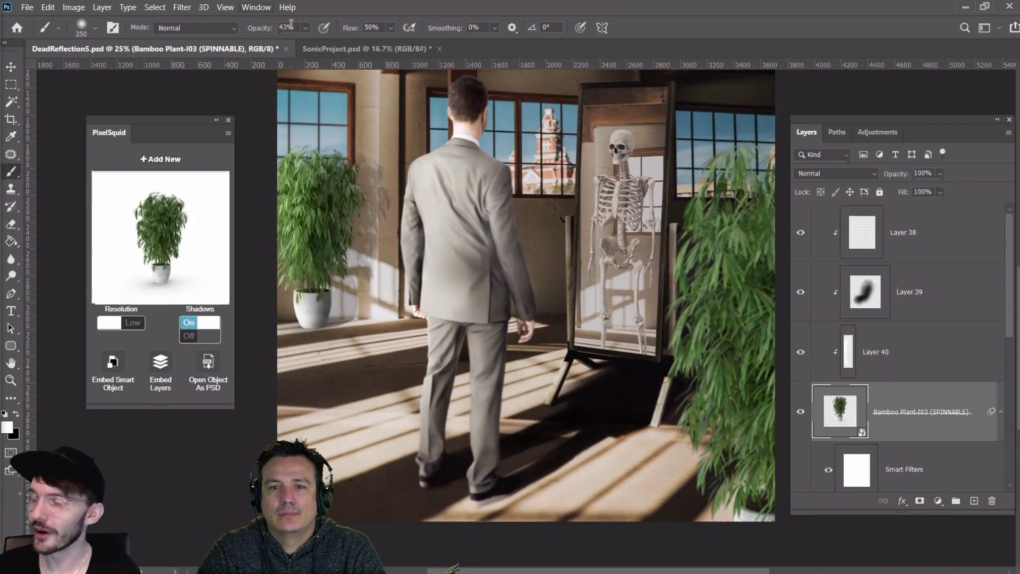
Apply a Gaussian Blur with a 4.2-pixel radius to the left bamboo plant
left_click(182, 7)
mouse_move(278, 155)
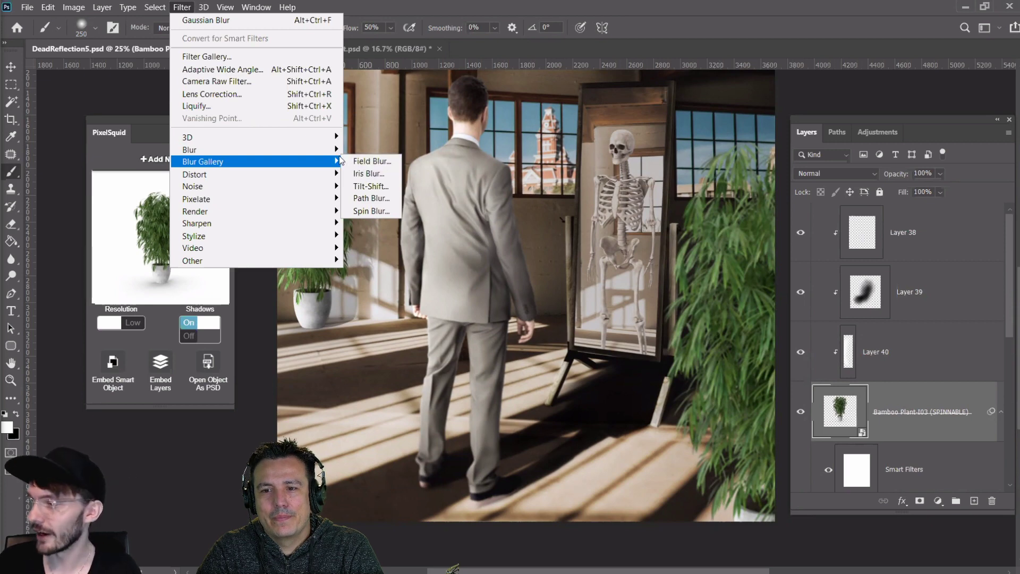
mouse_move(327, 150)
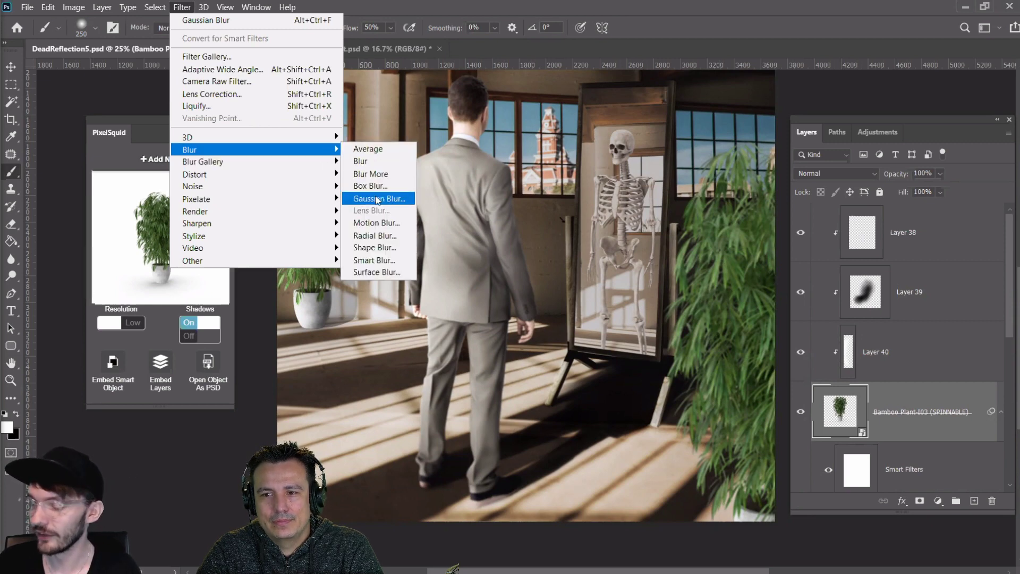
left_click(378, 199)
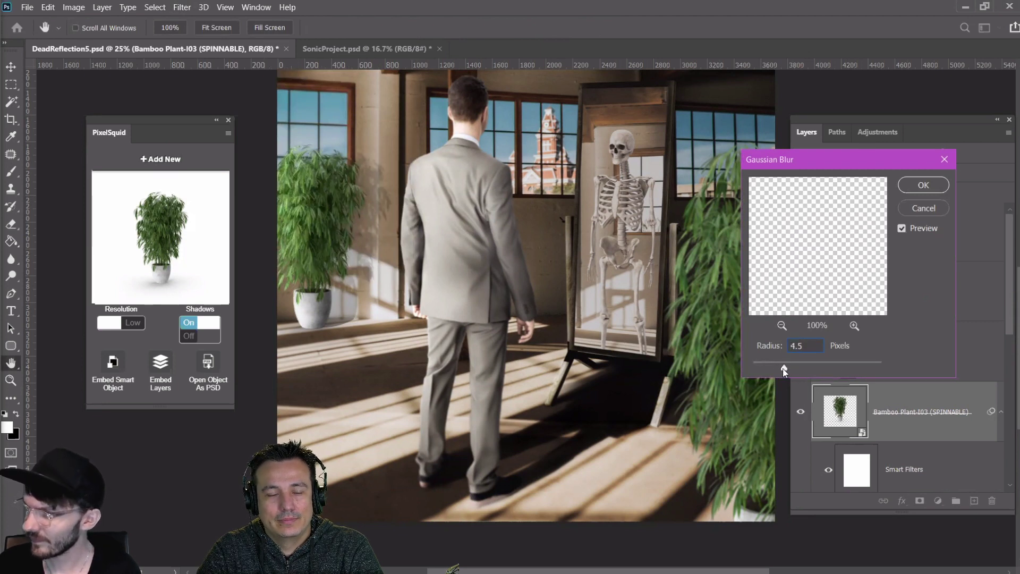
left_click_drag(784, 368, 783, 368)
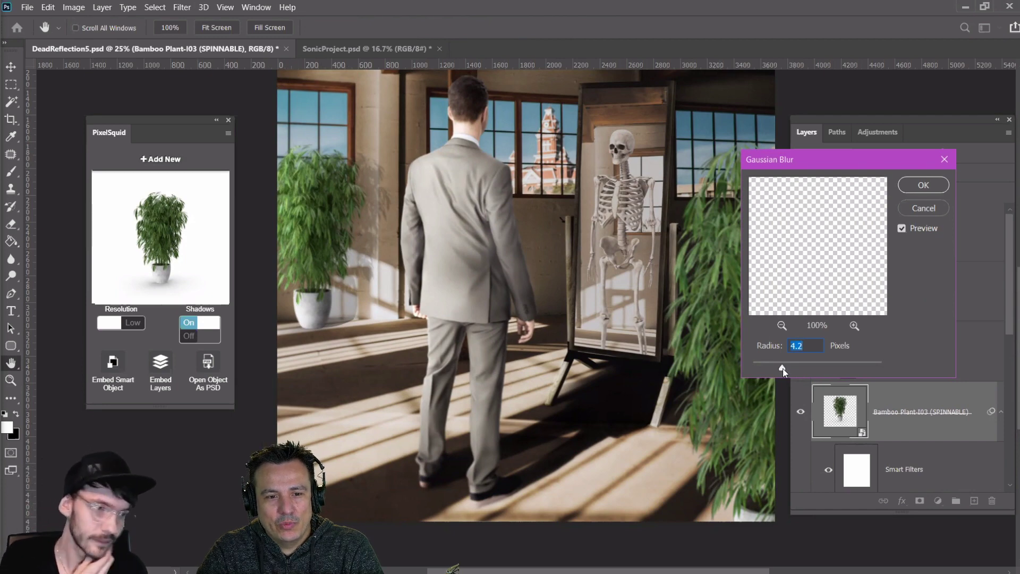
left_click(919, 187)
Select the right bamboo plant's layer and move the plant slightly up and to the right so its pot shows more
scroll(886, 368, "down", 5)
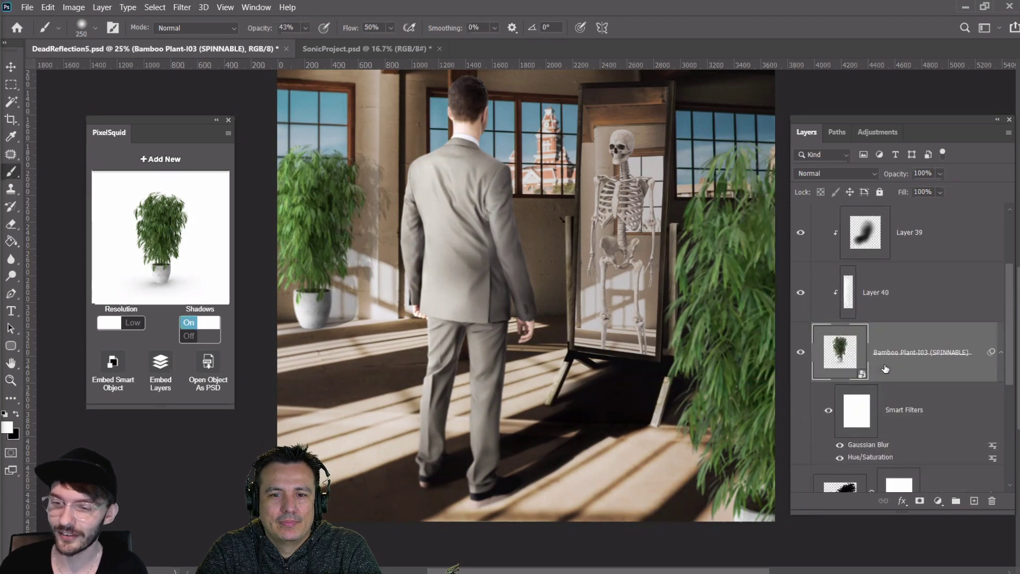
left_click(884, 371)
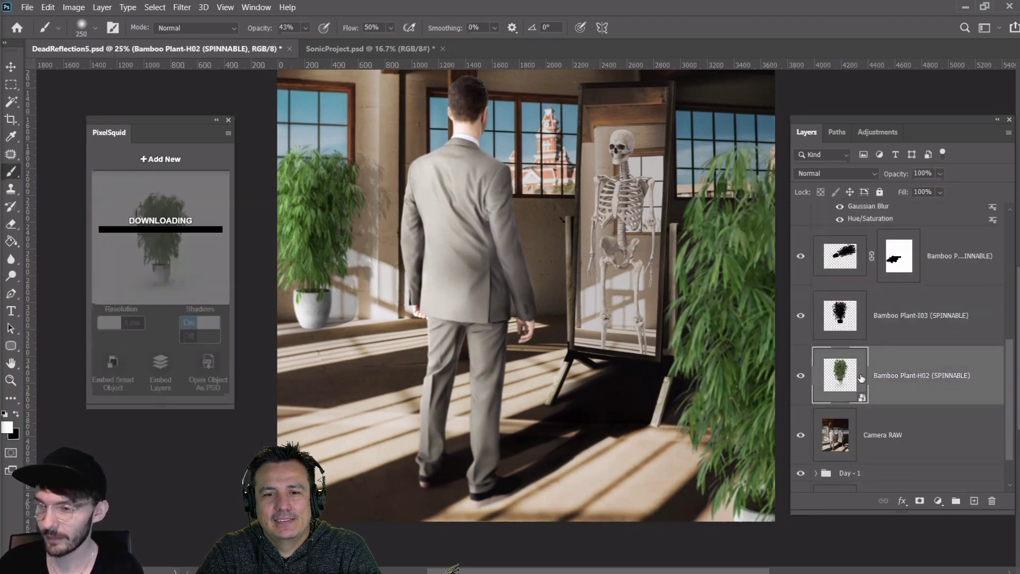
key("v")
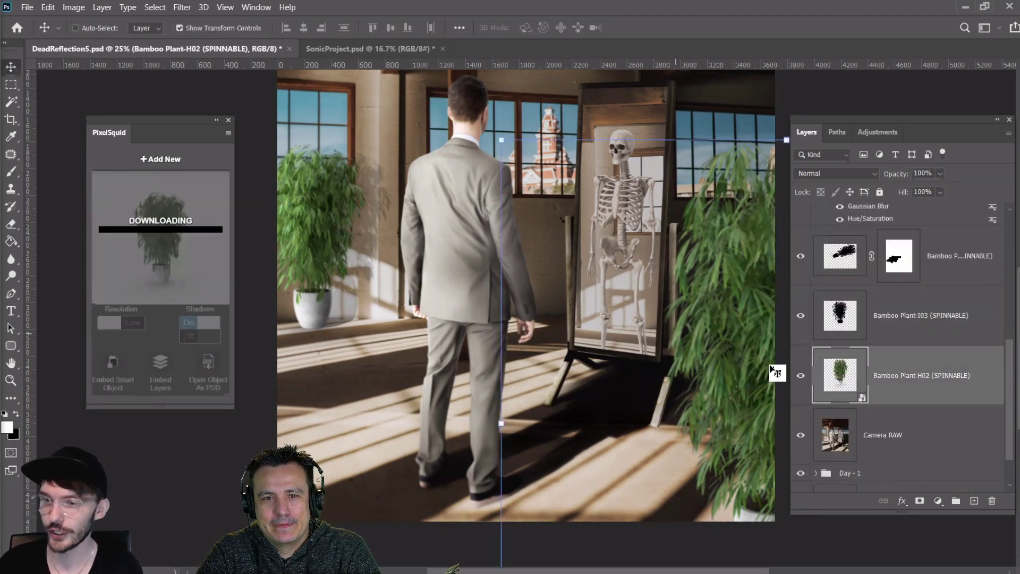
left_click_drag(707, 352, 722, 336)
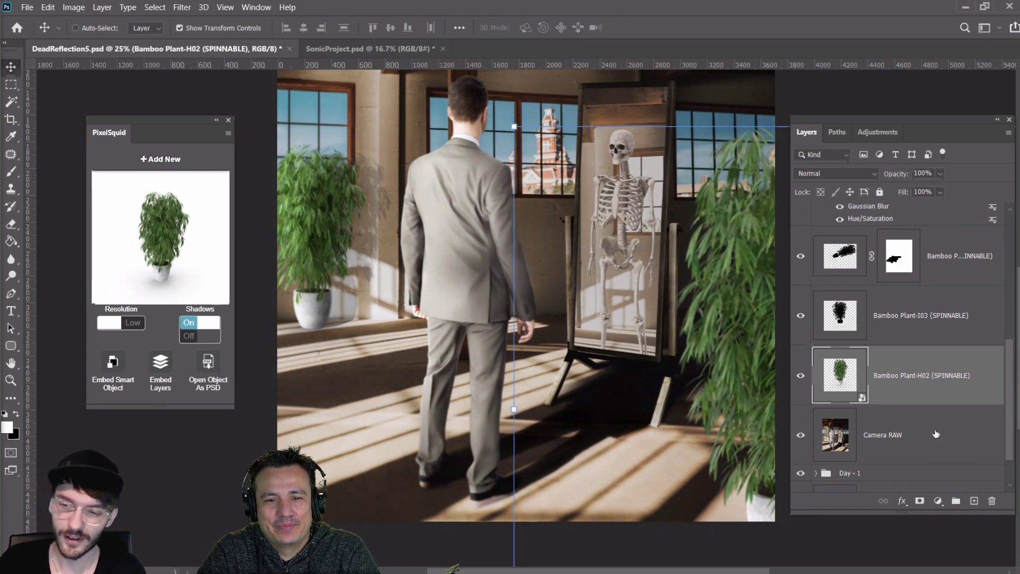
Add a new layer above the right bamboo plant and clip it to the plant
left_click(975, 501)
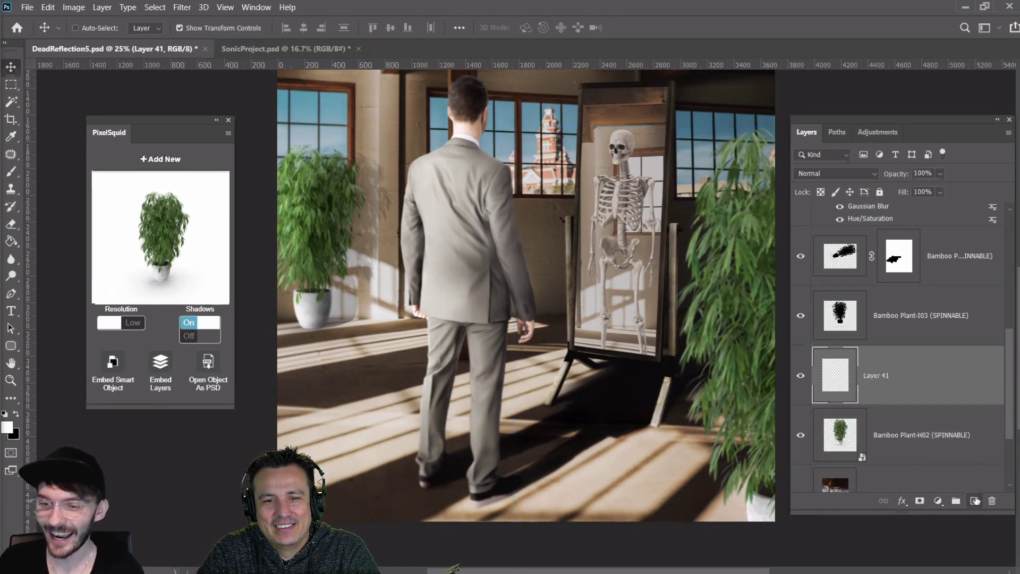
right_click(872, 378)
left_click(778, 280)
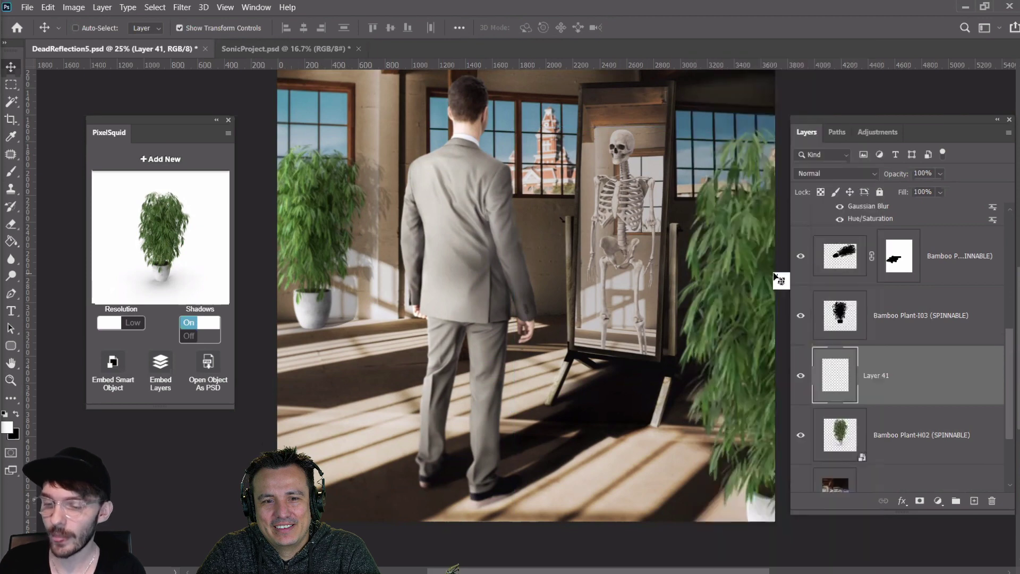
Paint white light down the right bamboo's foliage with an enlarged soft brush and set the clipped layer to Overlay
left_click(11, 171)
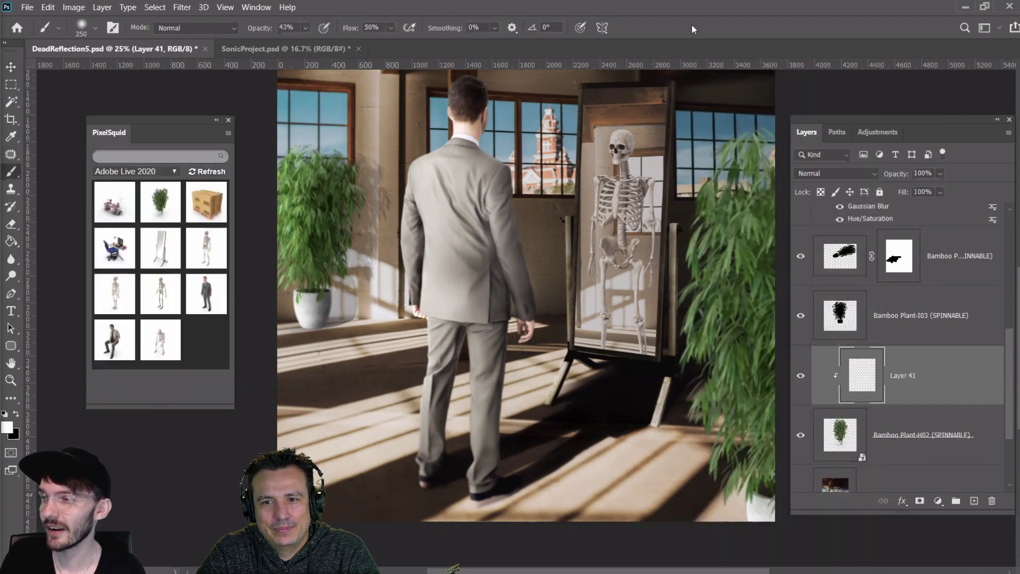
key("bracketright")
key("bracketright")
key("bracketright")
key("bracketright")
key("bracketright")
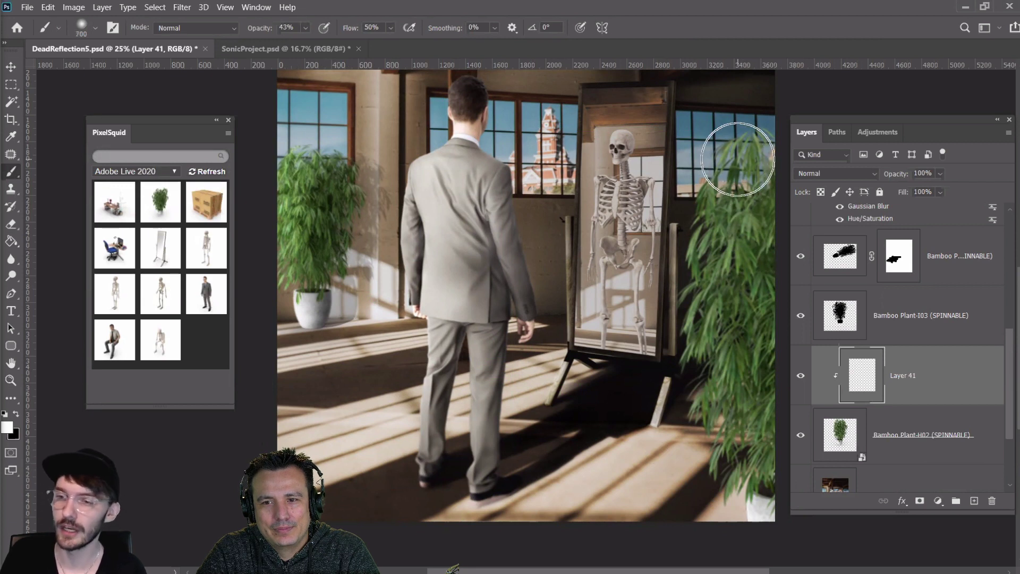
key("bracketright")
key("bracketright")
key("bracketright")
mouse_move(738, 159)
left_mouse_down()
mouse_move(682, 345)
mouse_move(711, 167)
mouse_move(697, 395)
mouse_move(704, 467)
mouse_move(707, 325)
mouse_move(739, 573)
mouse_move(719, 499)
mouse_move(717, 417)
mouse_move(729, 473)
mouse_move(724, 518)
left_mouse_up()
key("bracketleft")
key("bracketleft")
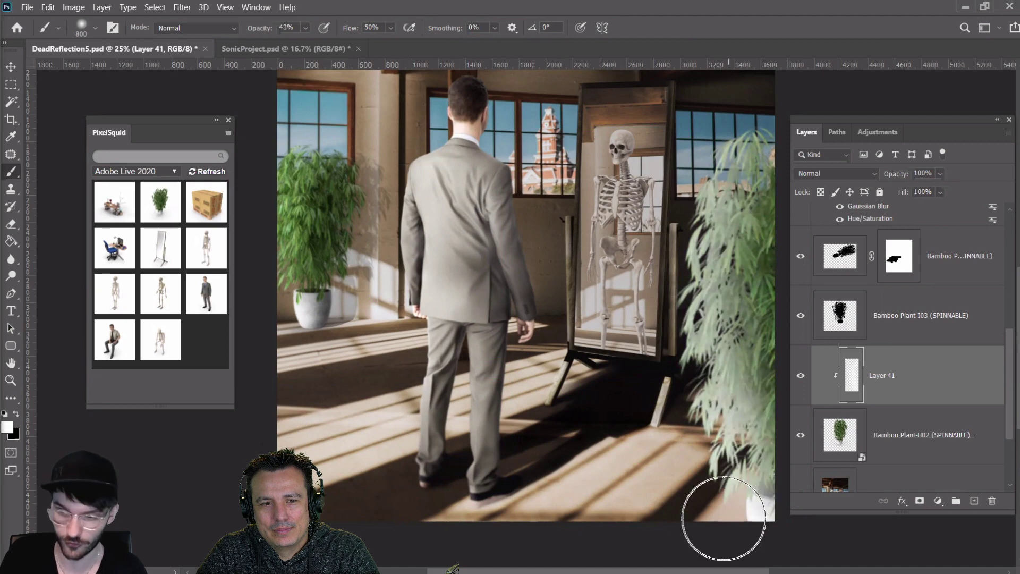
key("bracketleft")
left_click_drag(736, 160, 728, 505)
left_click(835, 174)
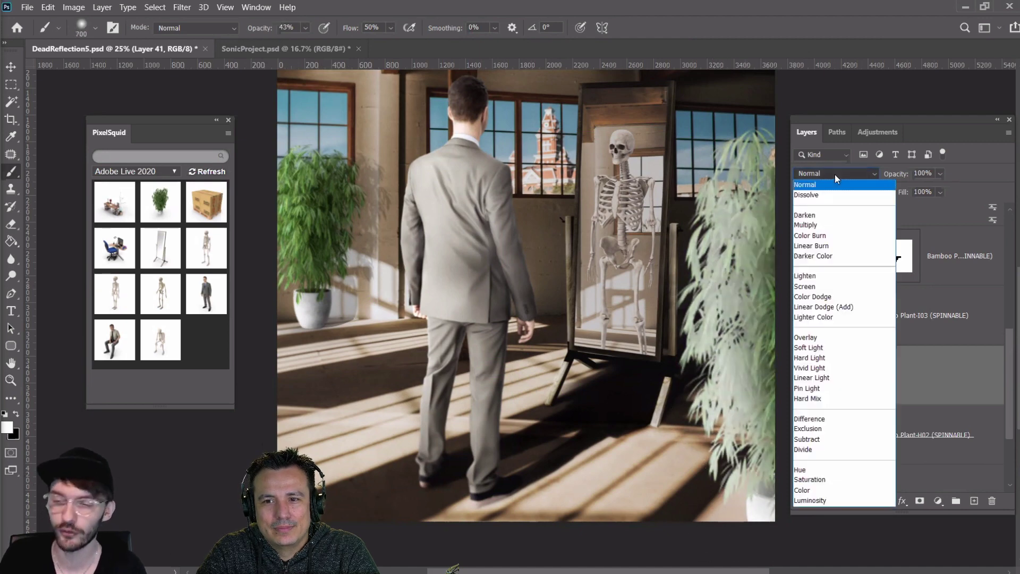
left_click(817, 339)
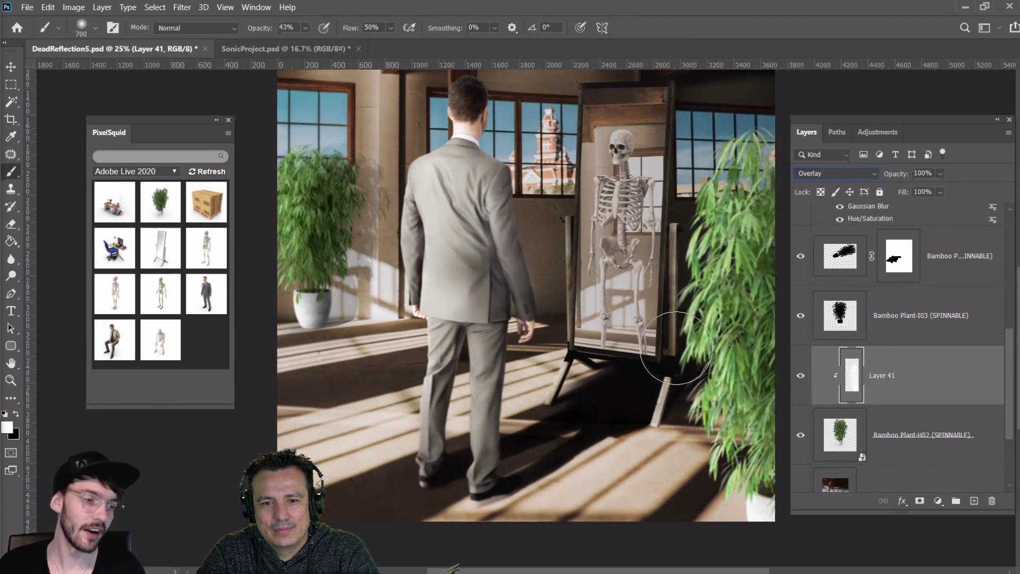
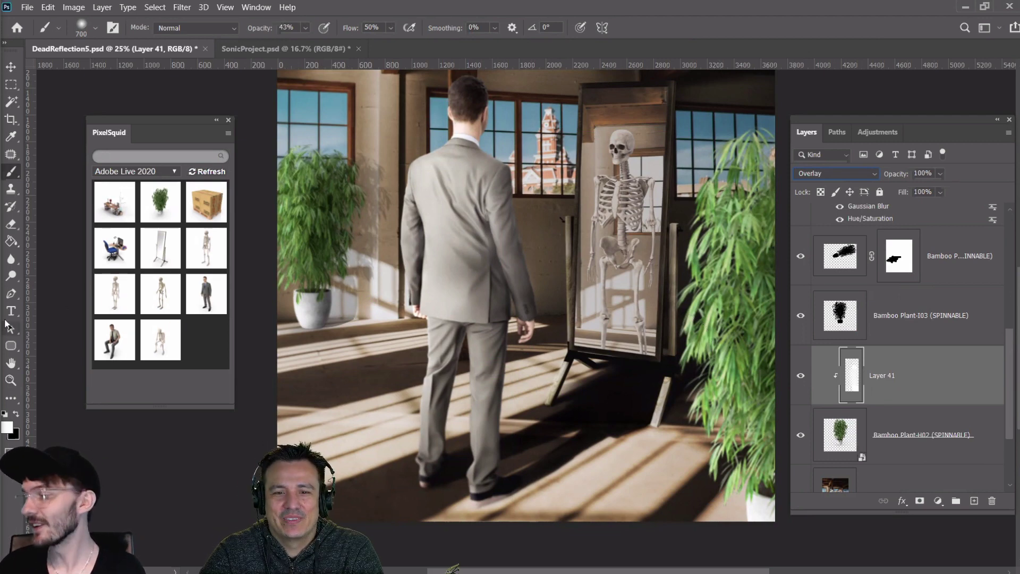
Darken the right bamboo plant with a Levels adjustment, setting the black input level to 37
left_click(11, 380)
right_click(470, 318)
left_click(498, 388)
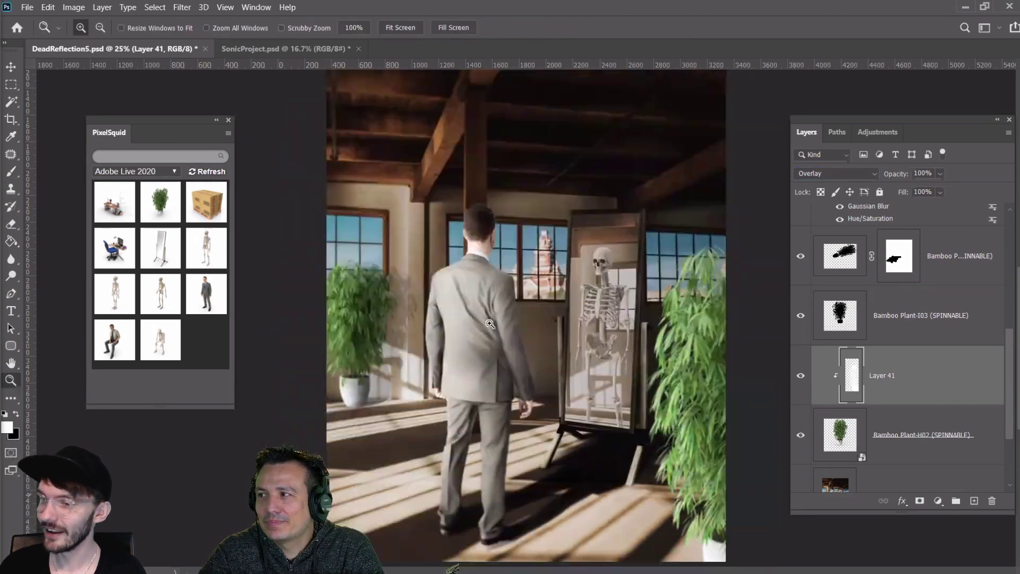
right_click(480, 364)
left_click(509, 434)
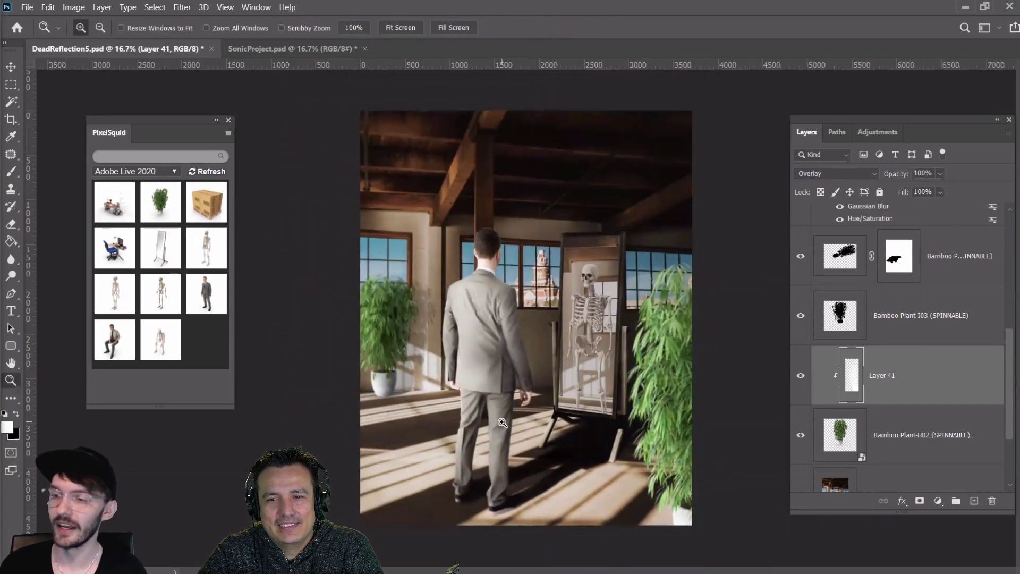
left_click(846, 449)
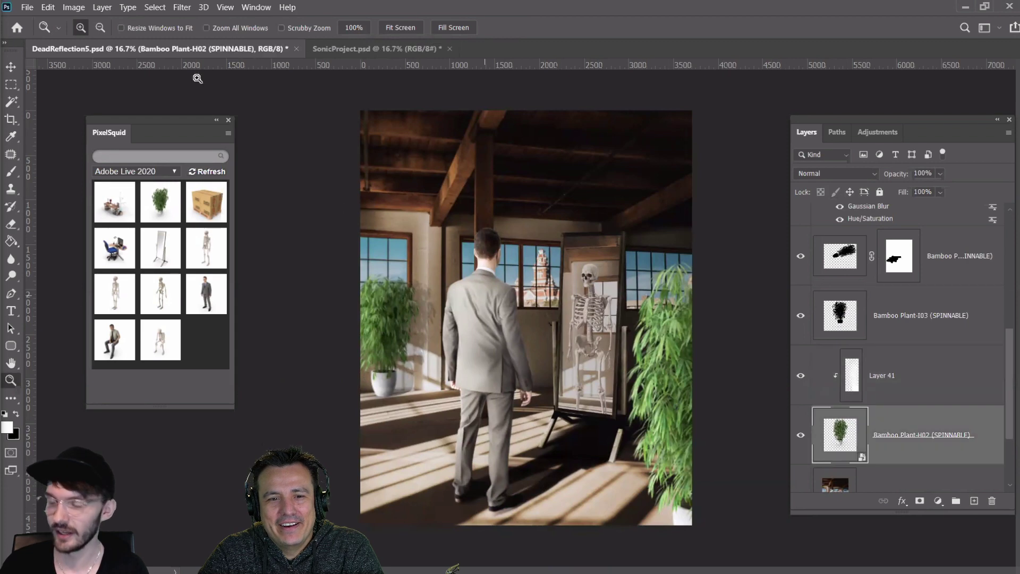
left_click(74, 7)
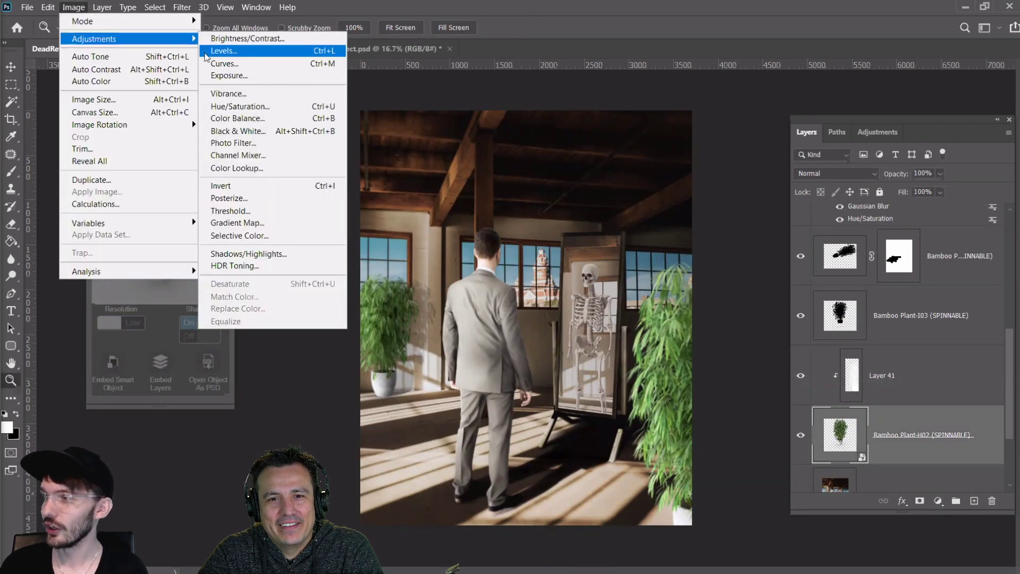
left_click_drag(732, 141, 788, 72)
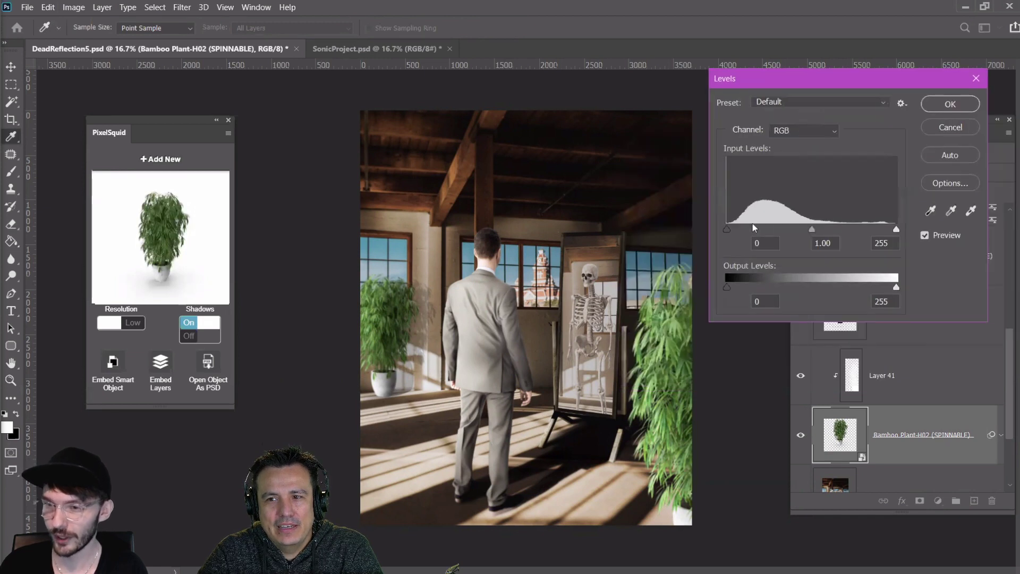
left_click_drag(727, 228, 752, 231)
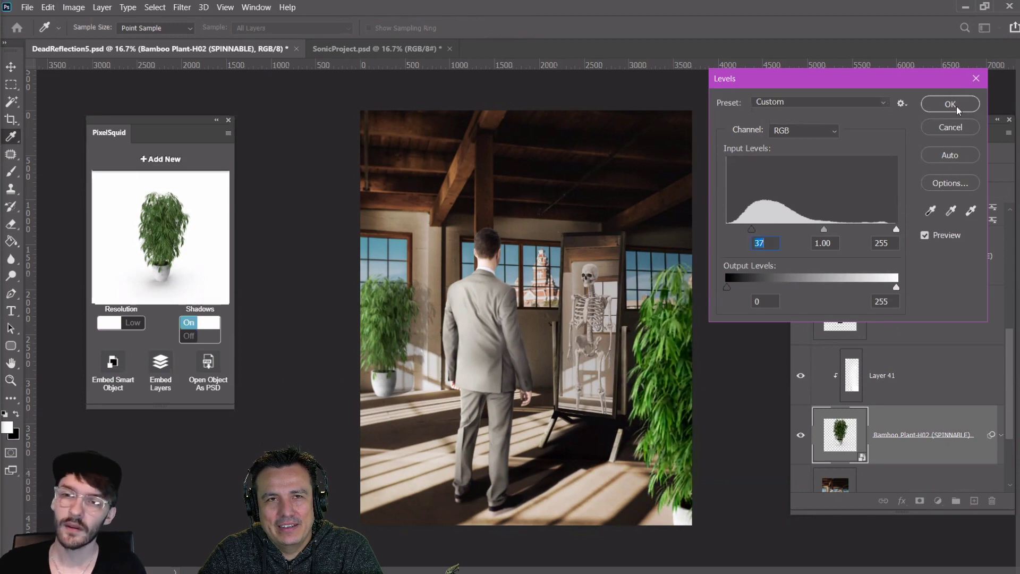
left_click(956, 104)
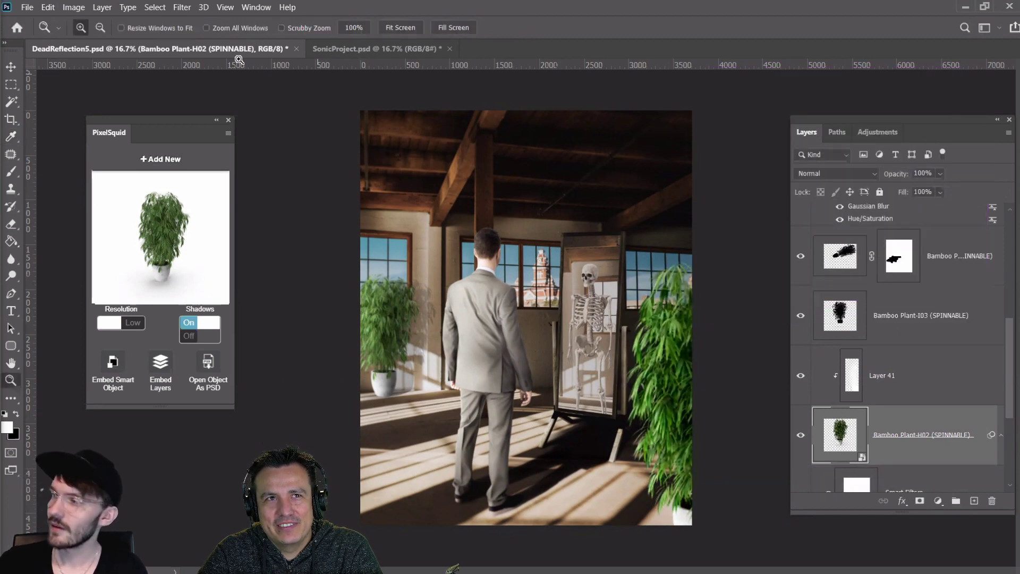
Desaturate the right bamboo plant with a Hue/Saturation adjustment at Saturation -37
left_click(74, 7)
mouse_move(132, 47)
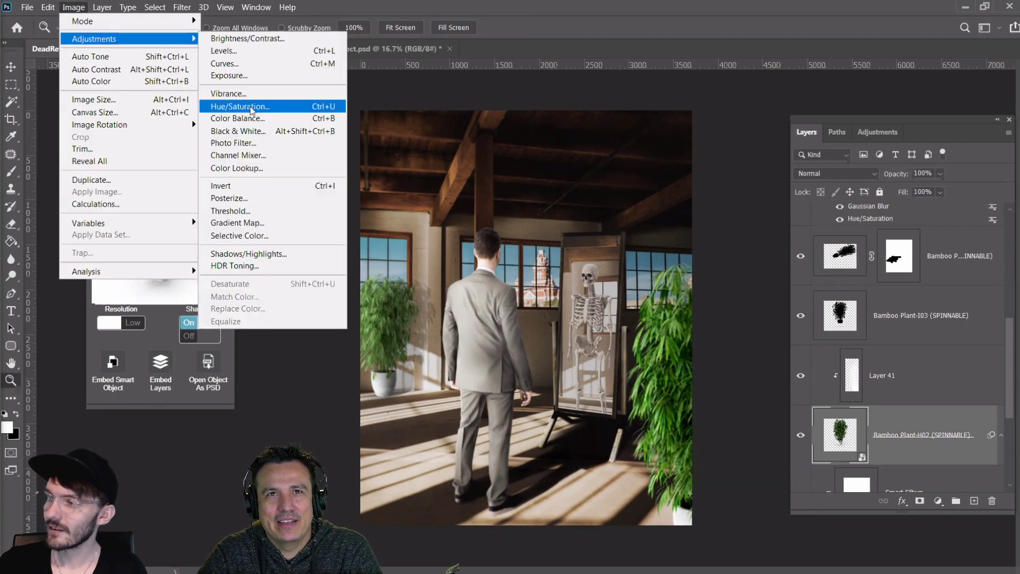
left_click(240, 107)
left_click_drag(695, 304, 672, 307)
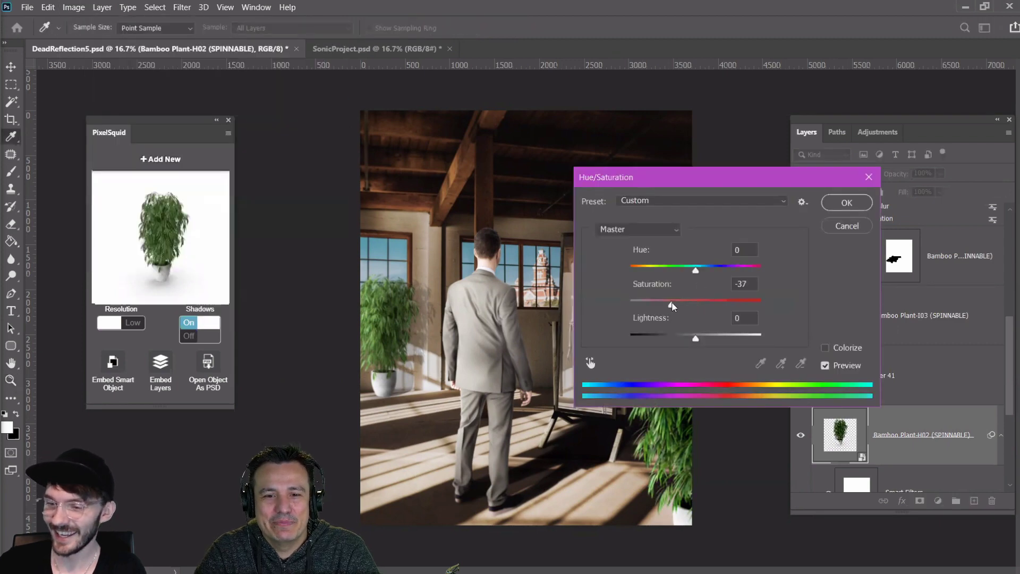
left_click_drag(673, 176, 781, 94)
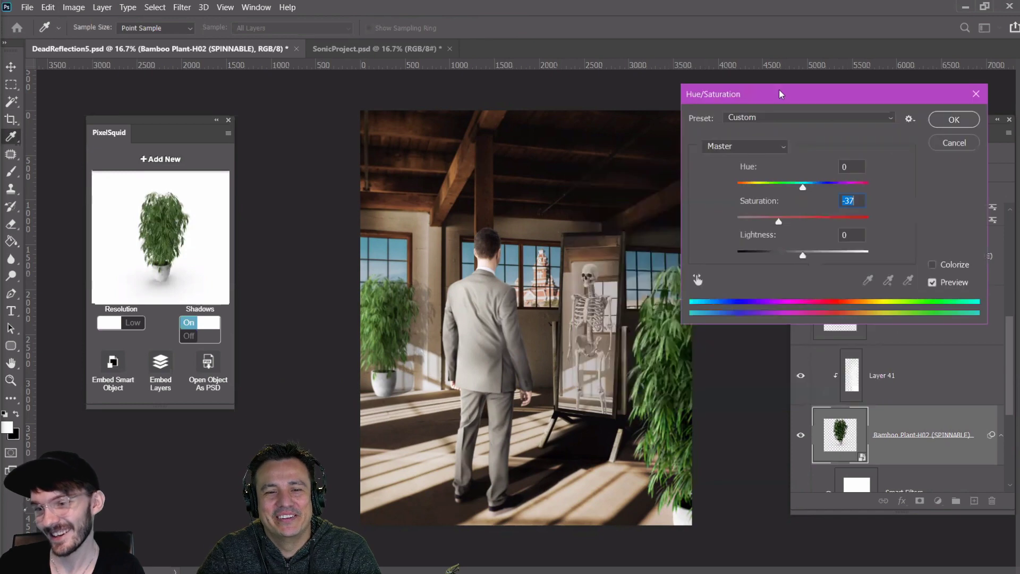
left_click(945, 120)
Stretch the left bamboo's masked floor shadow to 105.33% width and nudge it slightly down
key("z")
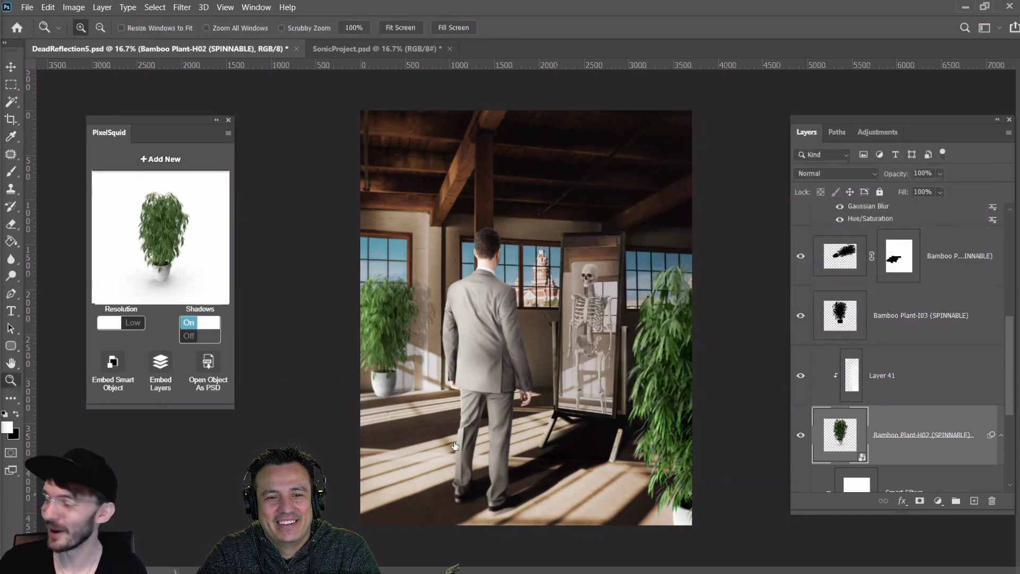
left_click(570, 408)
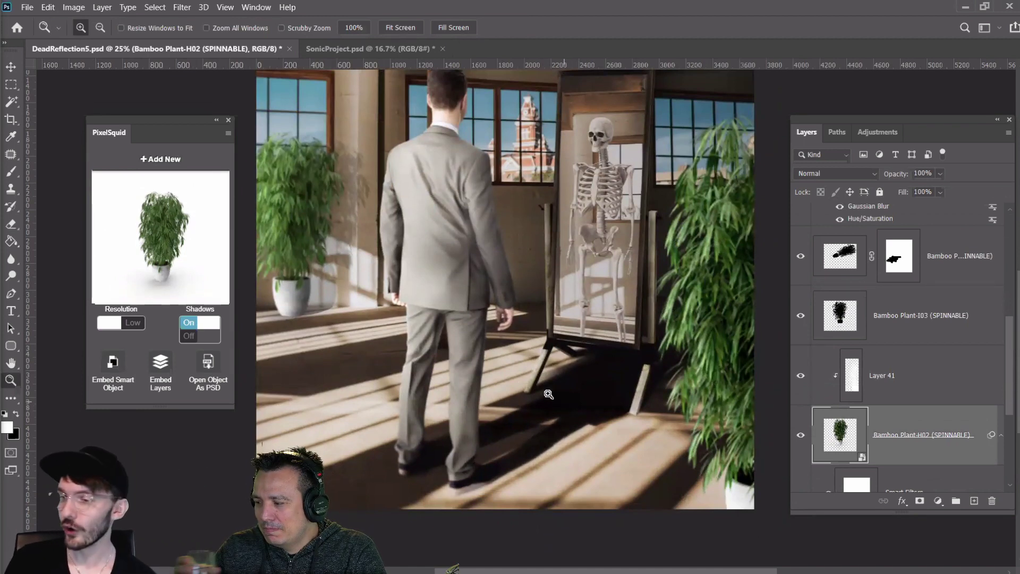
scroll(448, 315, "up", 2)
scroll(448, 316, "down", 1)
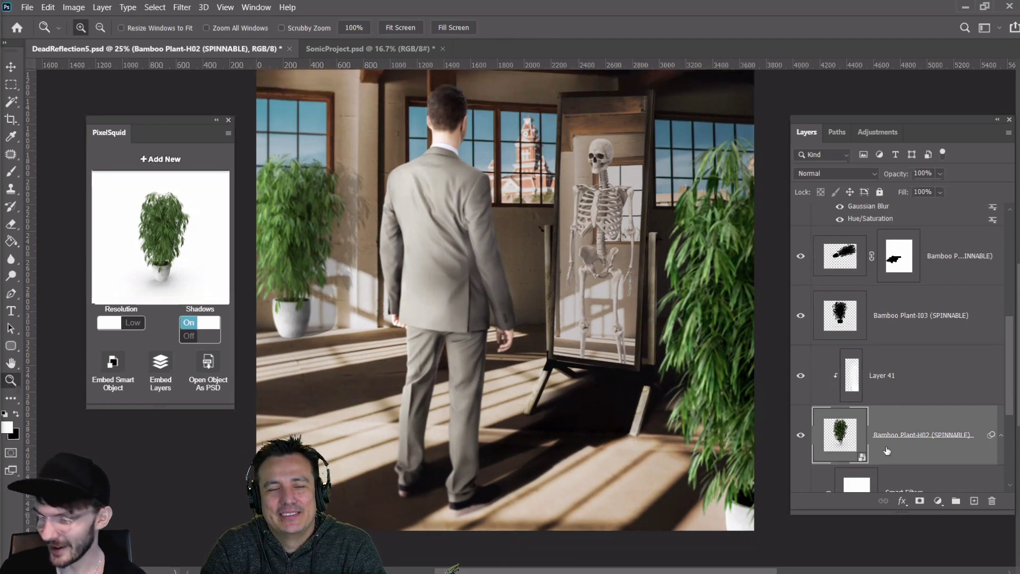
scroll(864, 410, "down", 3)
scroll(864, 410, "up", 3)
left_click(841, 267)
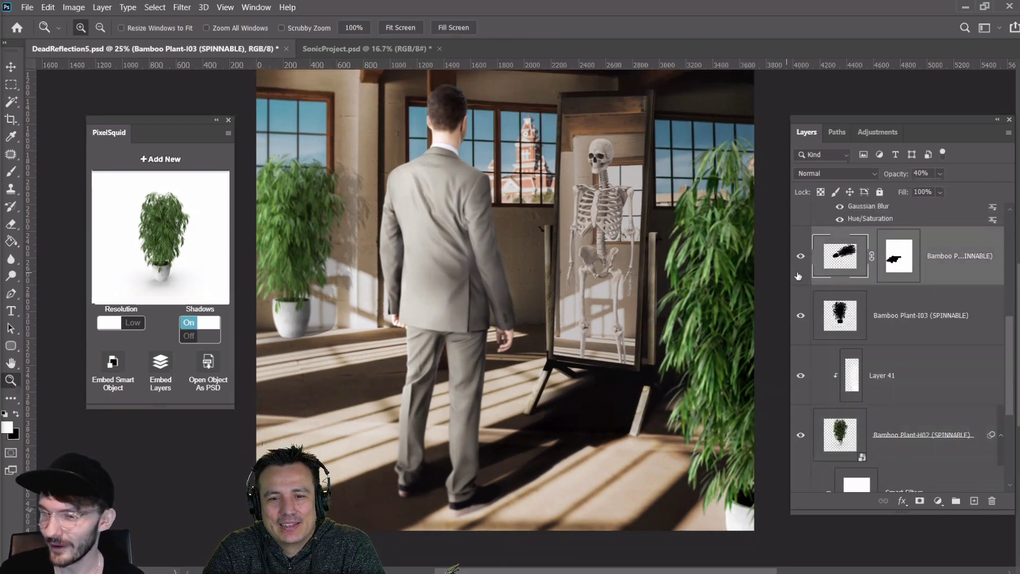
left_click(13, 69)
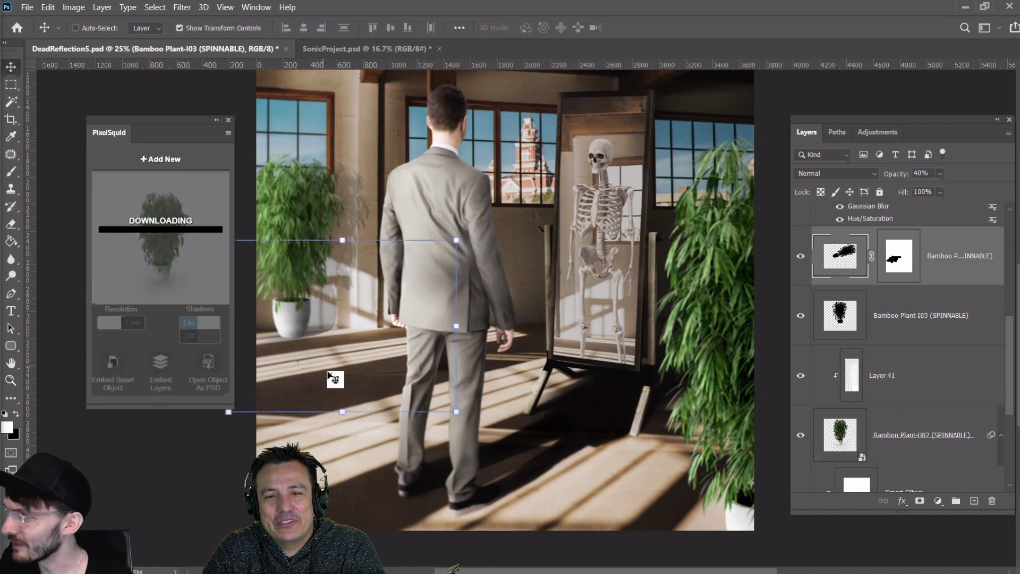
left_click_drag(157, 119, 114, 111)
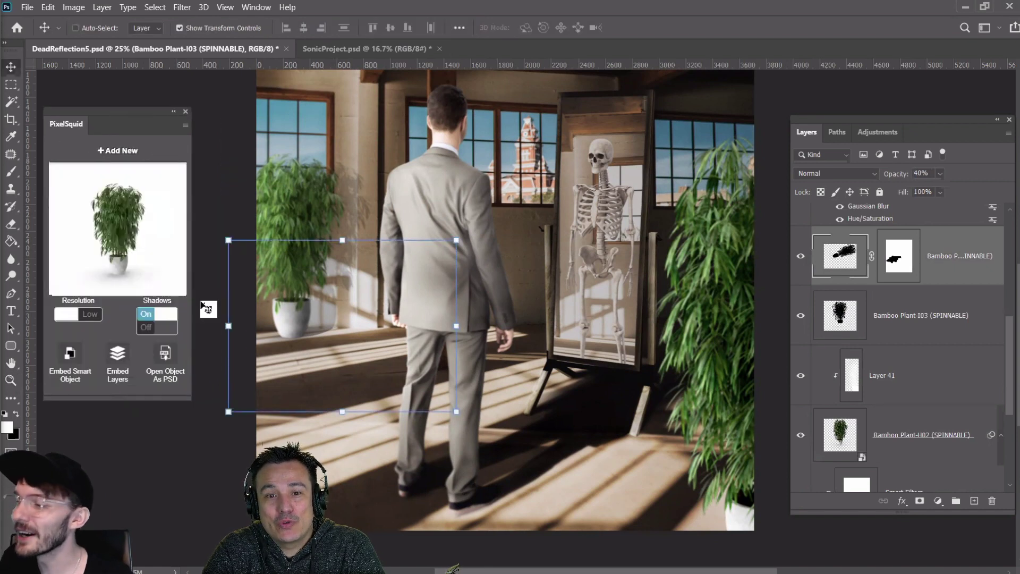
left_click(230, 325)
left_click_drag(229, 325, 222, 327)
left_click_drag(456, 328, 463, 326)
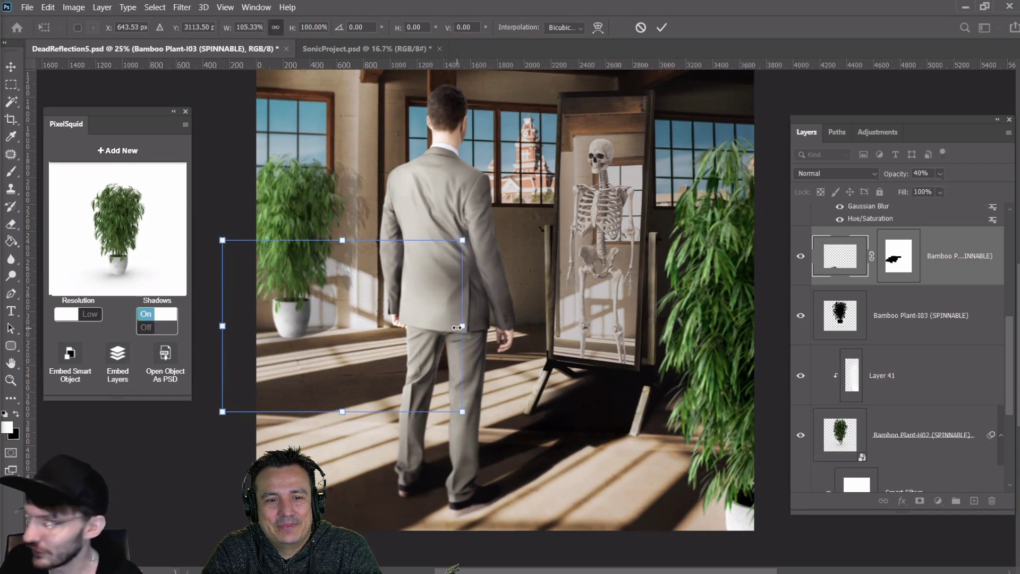
key("Down")
key("Down")
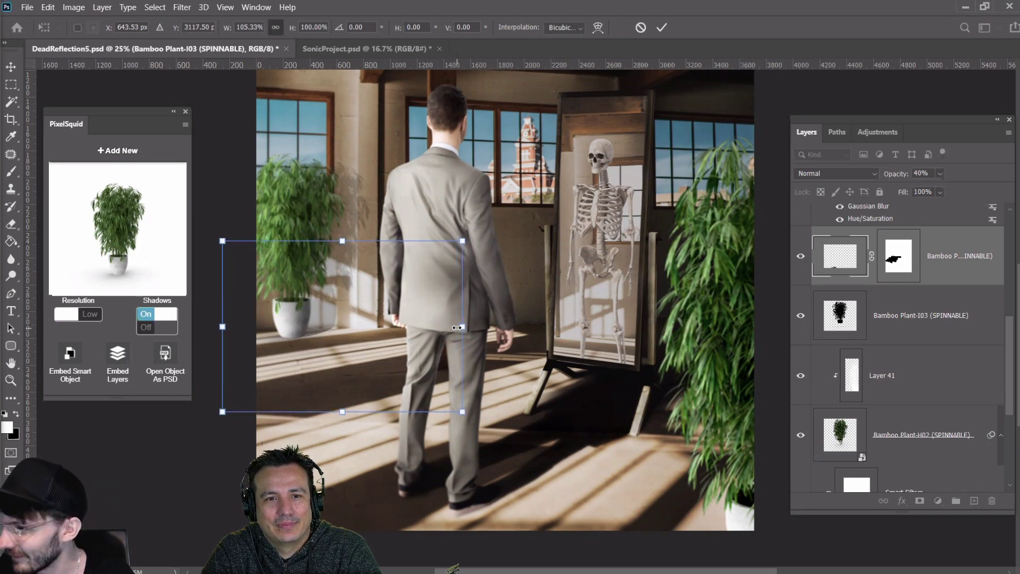
key("Return")
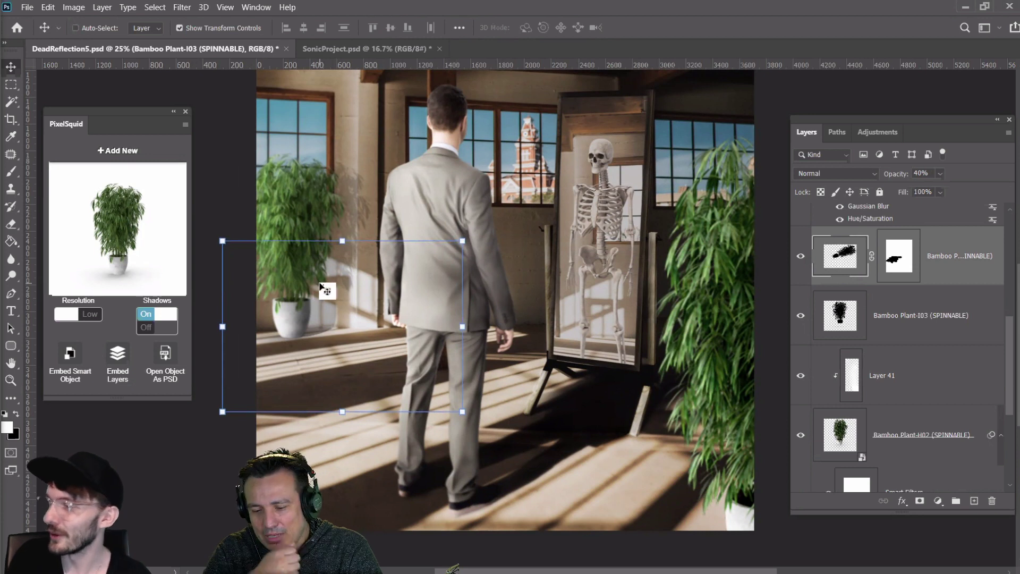
Nudge the left bamboo's floor shadow to the right and scale it to 101.45% width and 101.67% height
key("Right")
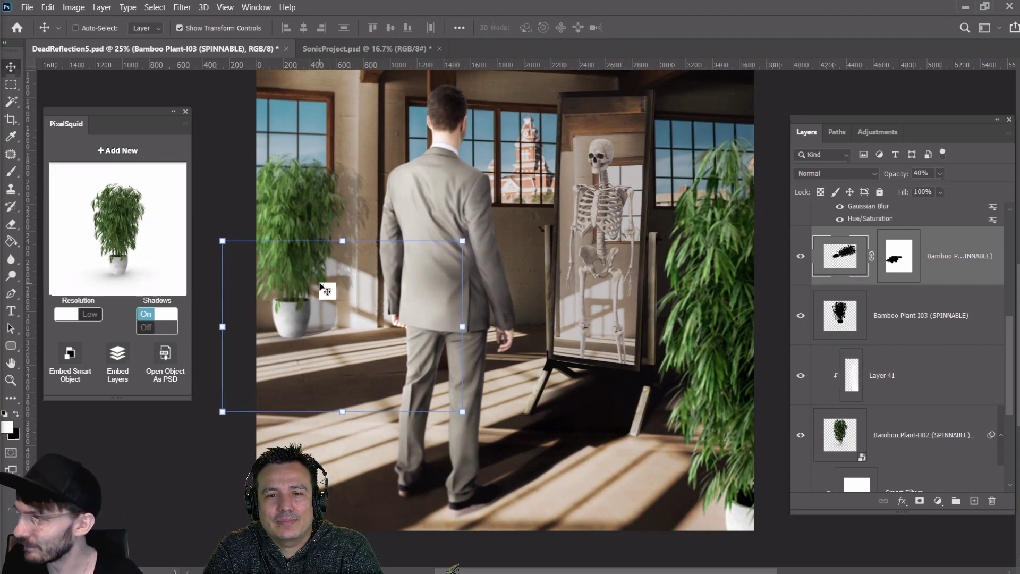
left_click(12, 83)
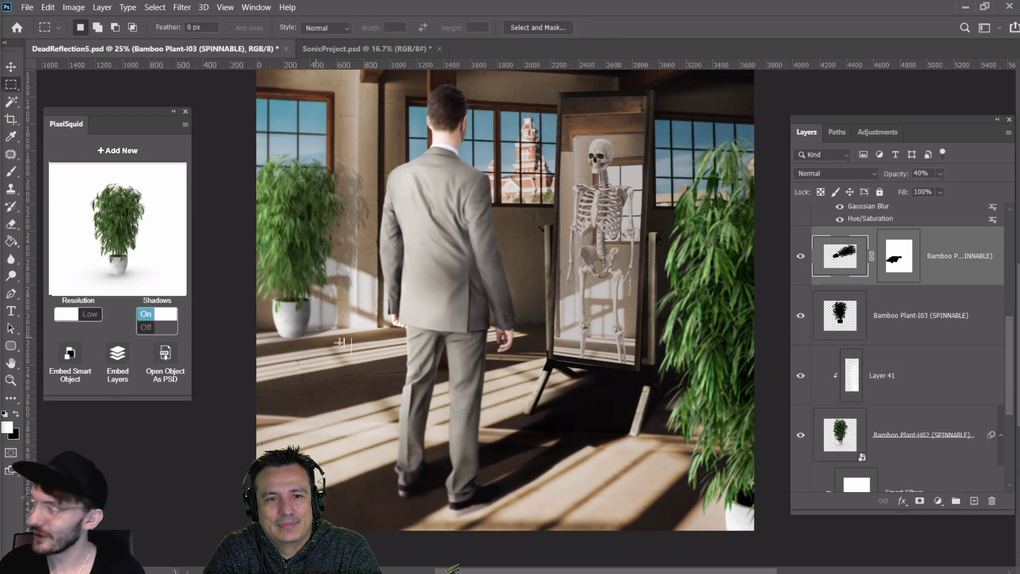
left_click(11, 67)
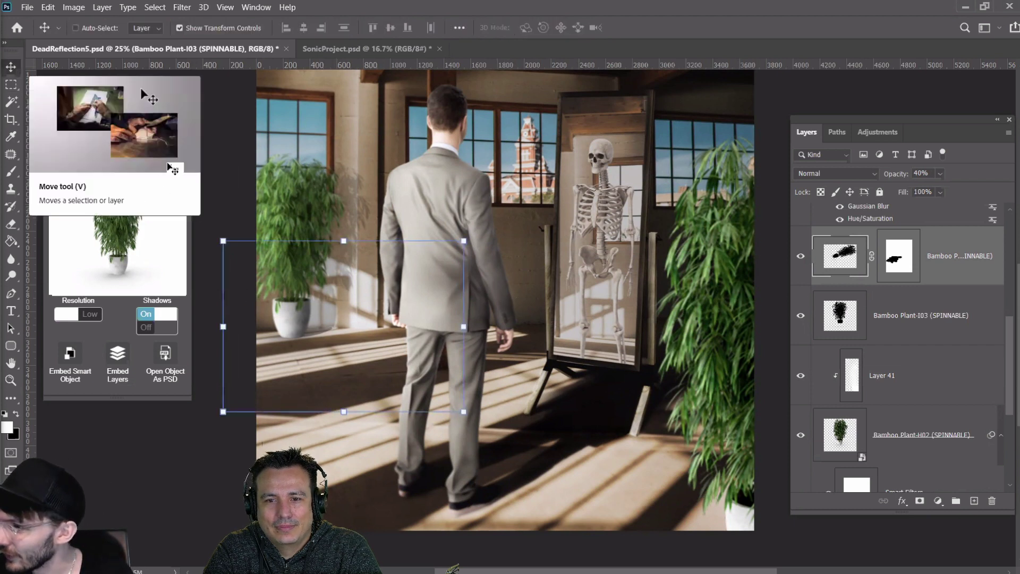
left_click(468, 330)
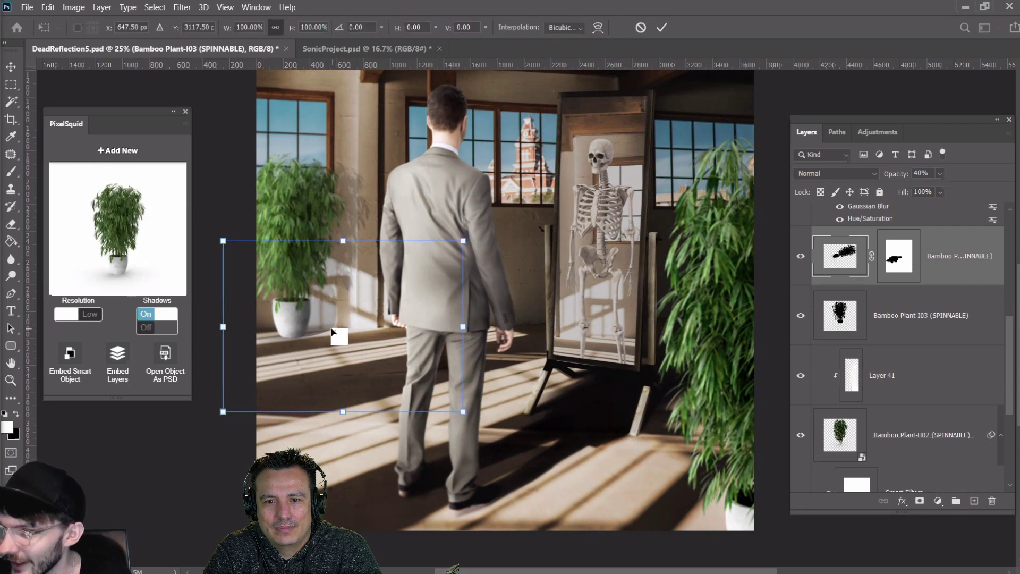
left_click_drag(462, 326, 462, 326)
key("ctrl+plus")
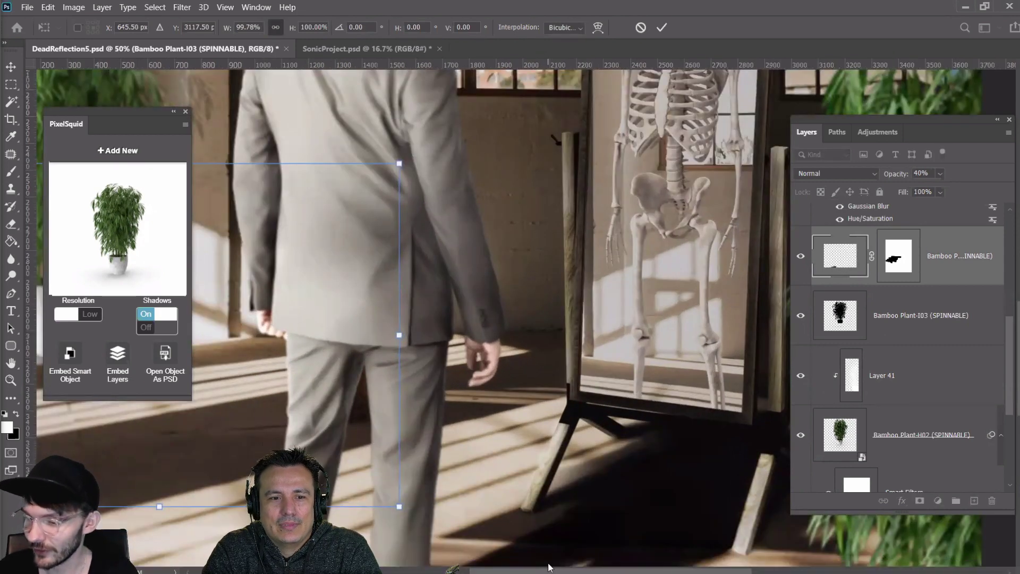
left_click_drag(547, 572, 450, 488)
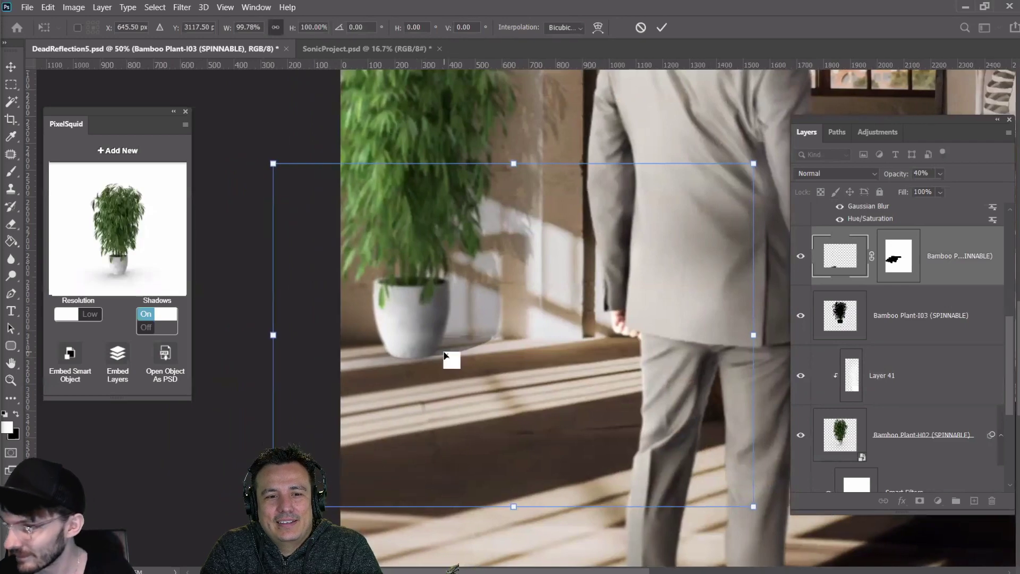
key("ctrl+plus")
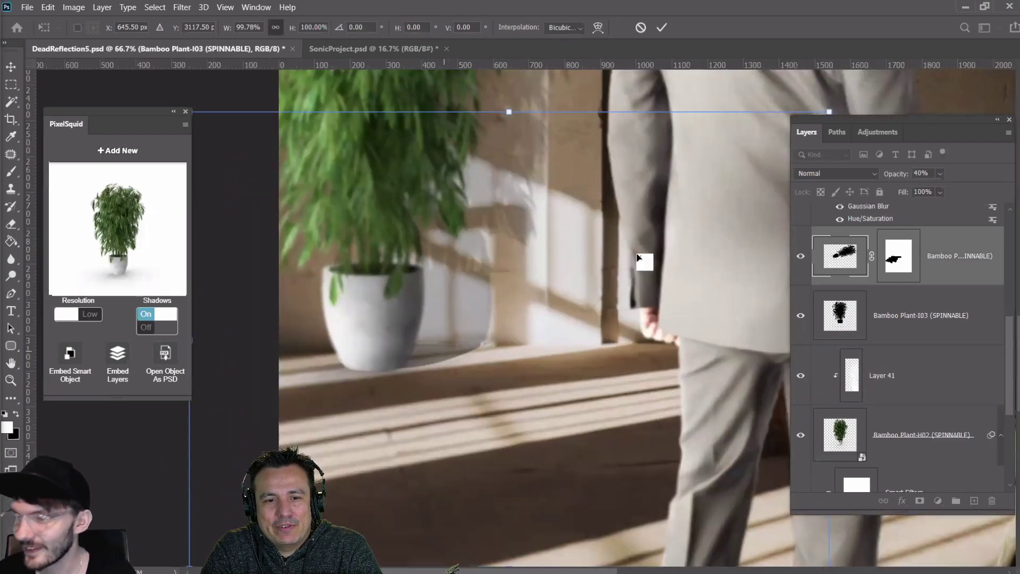
left_click_drag(886, 123, 954, 176)
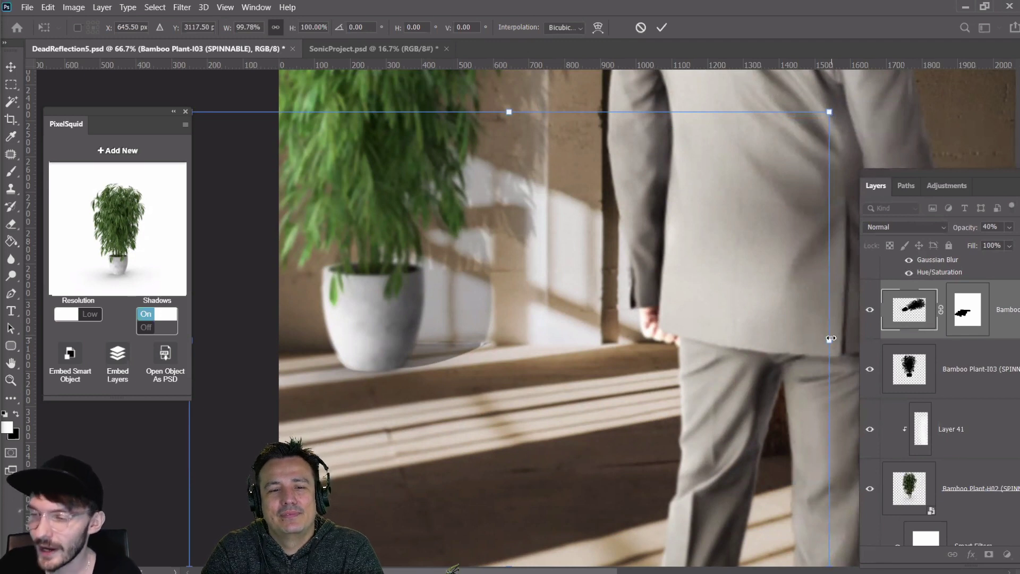
left_click_drag(830, 338, 843, 340)
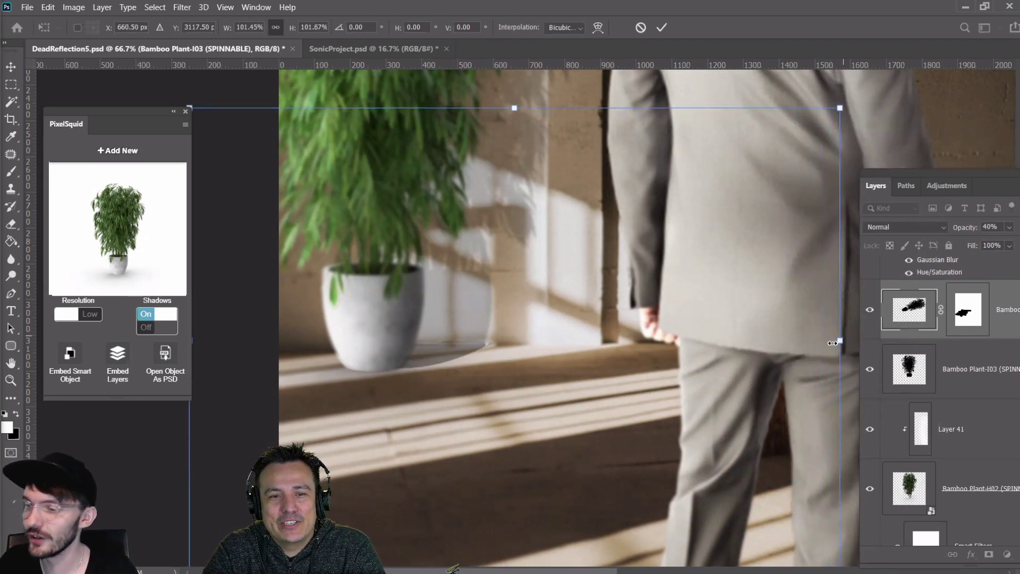
key("Up")
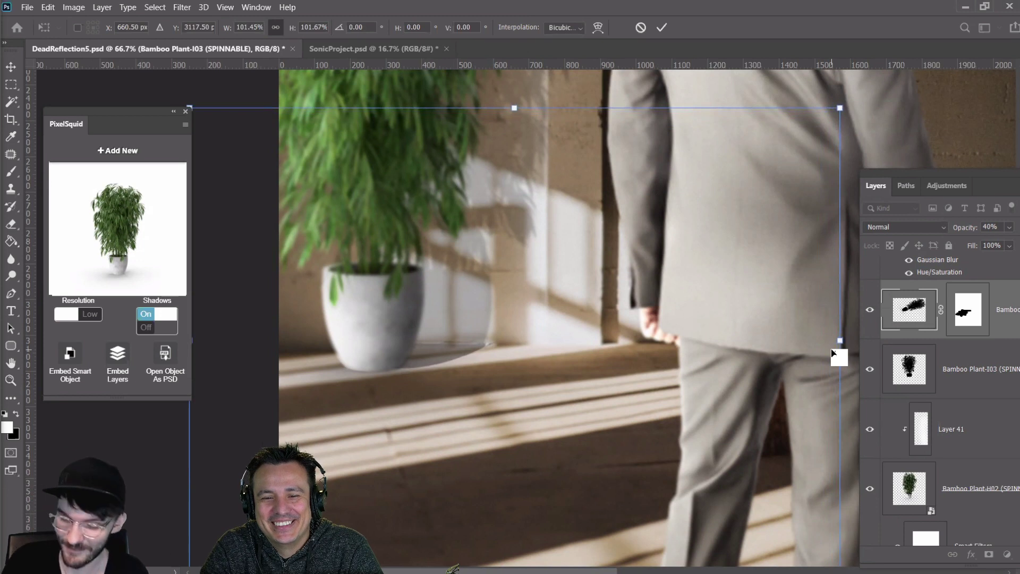
key("Return")
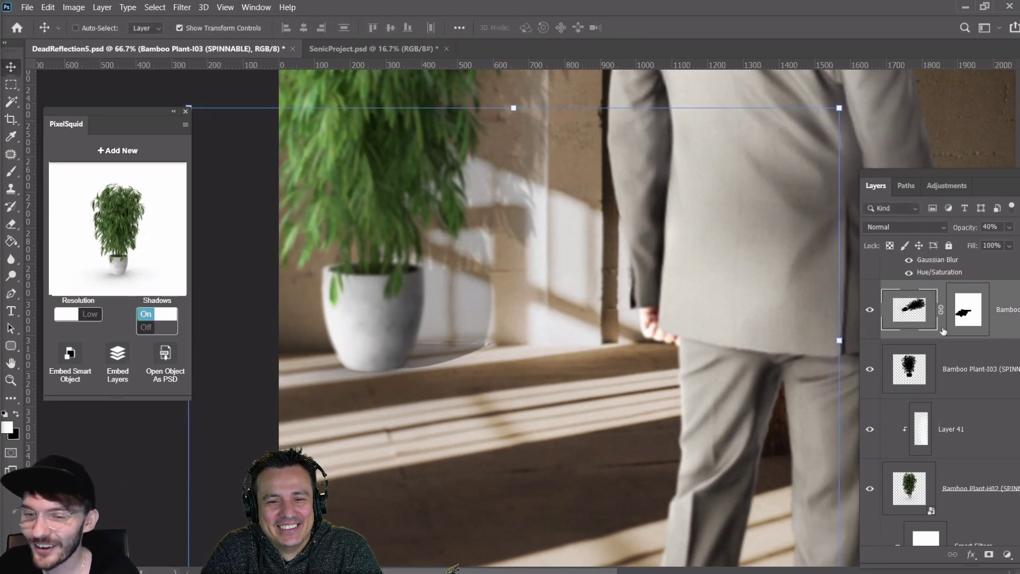
Touch up the left bamboo's floor-shadow mask beside the pot, using a soft eraser at size 30
left_click(968, 313)
left_click_drag(934, 170, 827, 123)
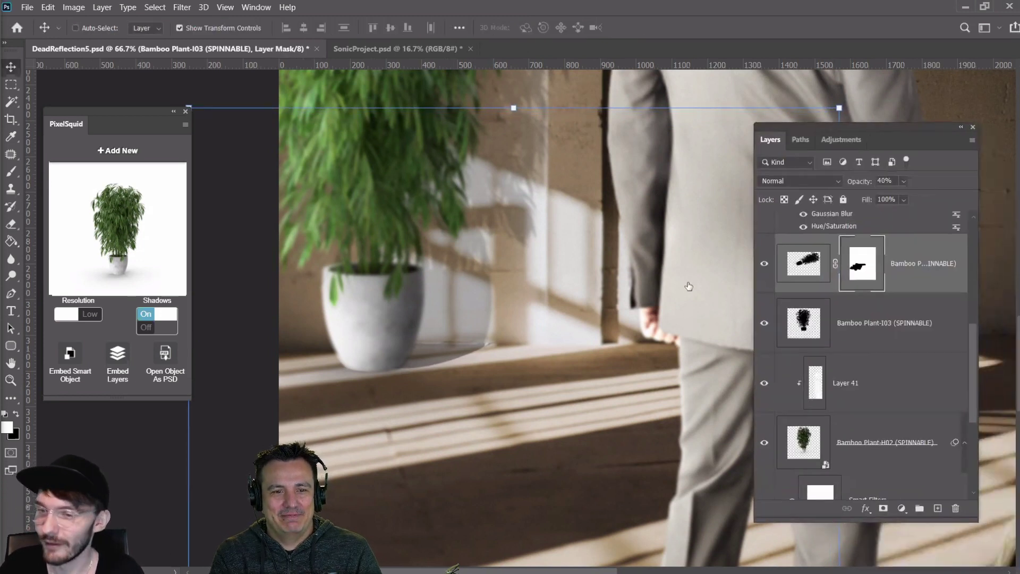
left_click(10, 223)
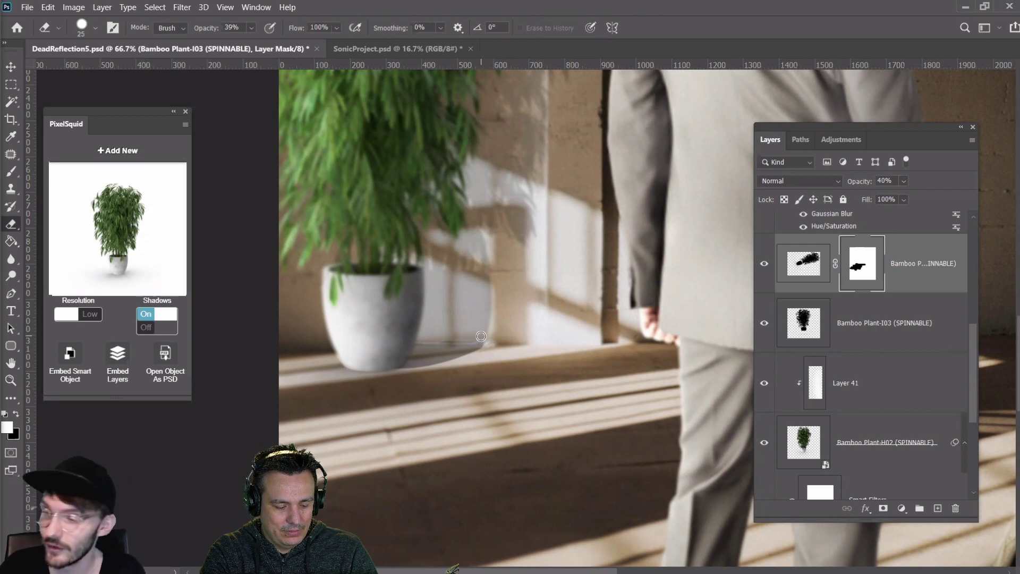
key("bracketleft")
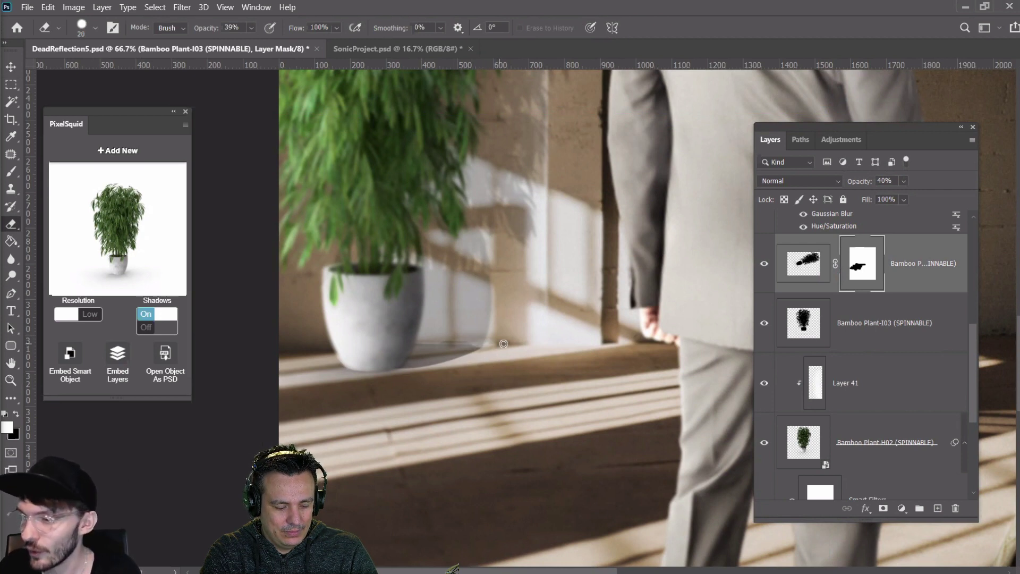
left_click(47, 7)
left_click(56, 18)
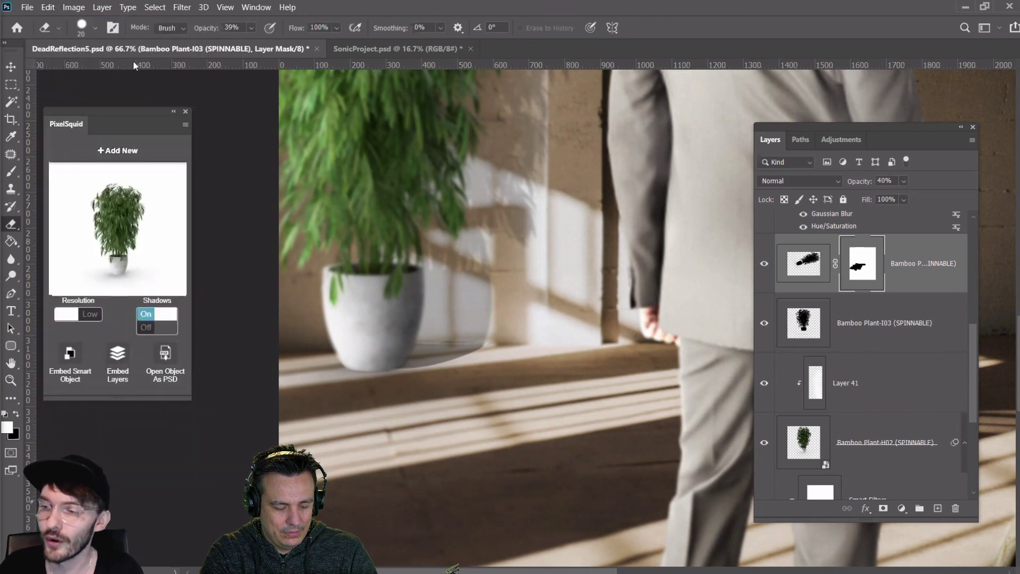
left_click(94, 29)
key("Return")
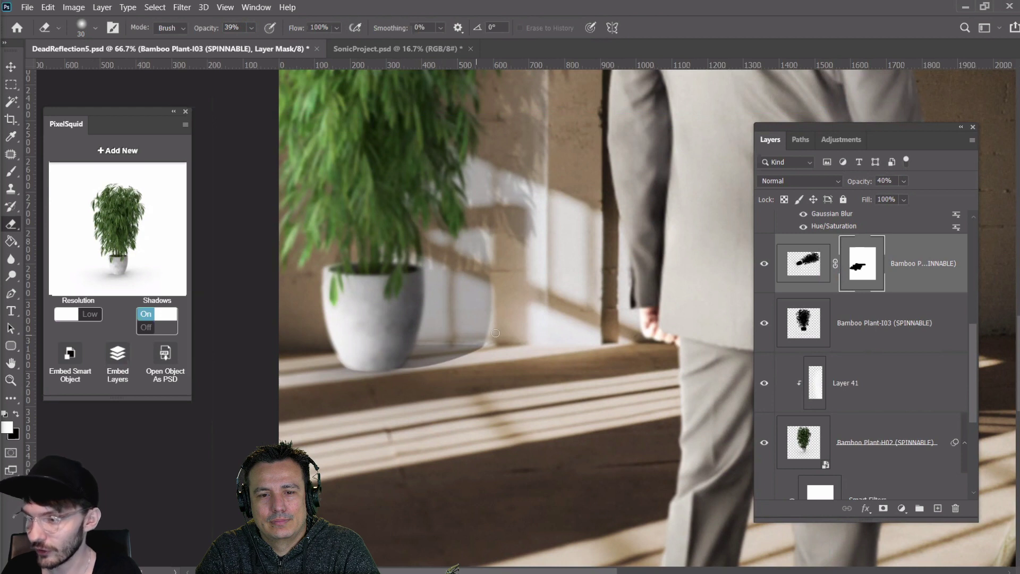
left_click(11, 66)
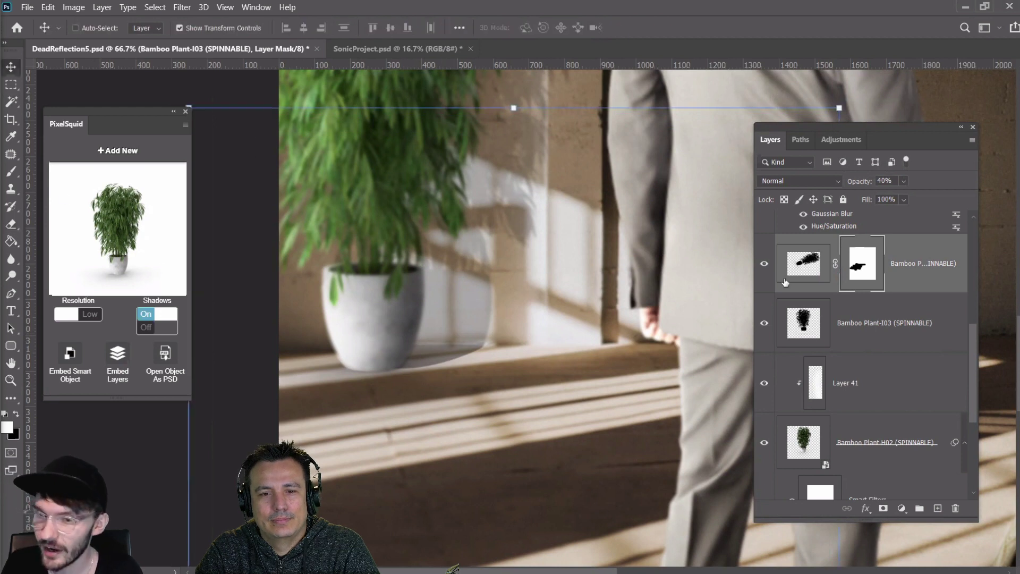
Examine how the left bamboo's wall shadow and floor shadow sit in the whole composite
left_click(803, 317)
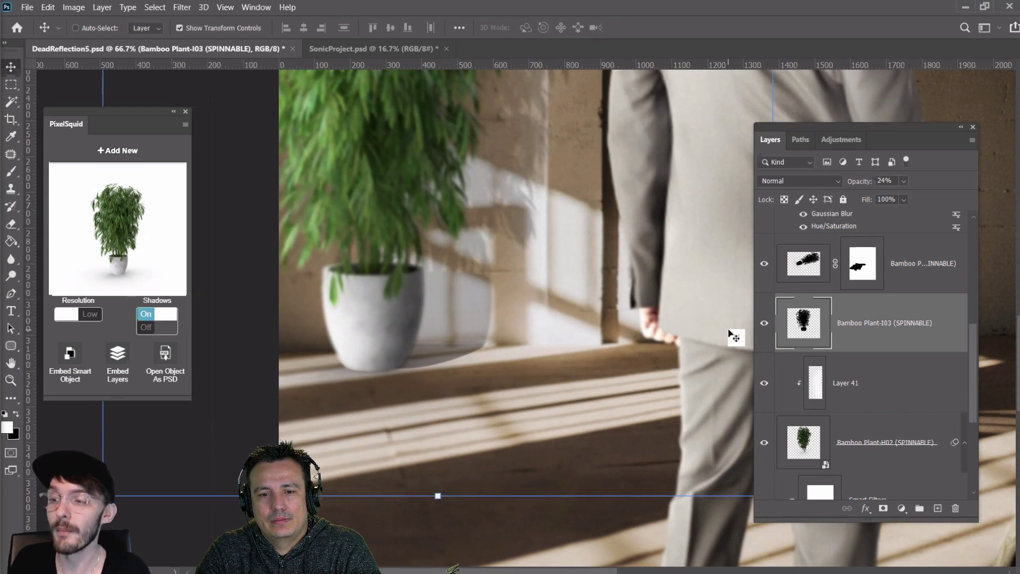
key("z")
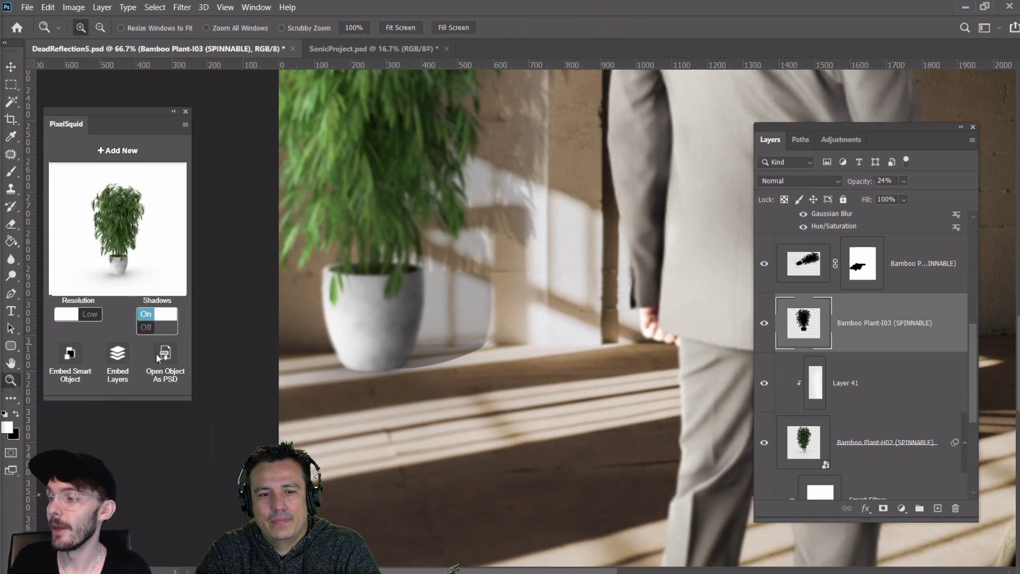
right_click(421, 311)
left_click(449, 317)
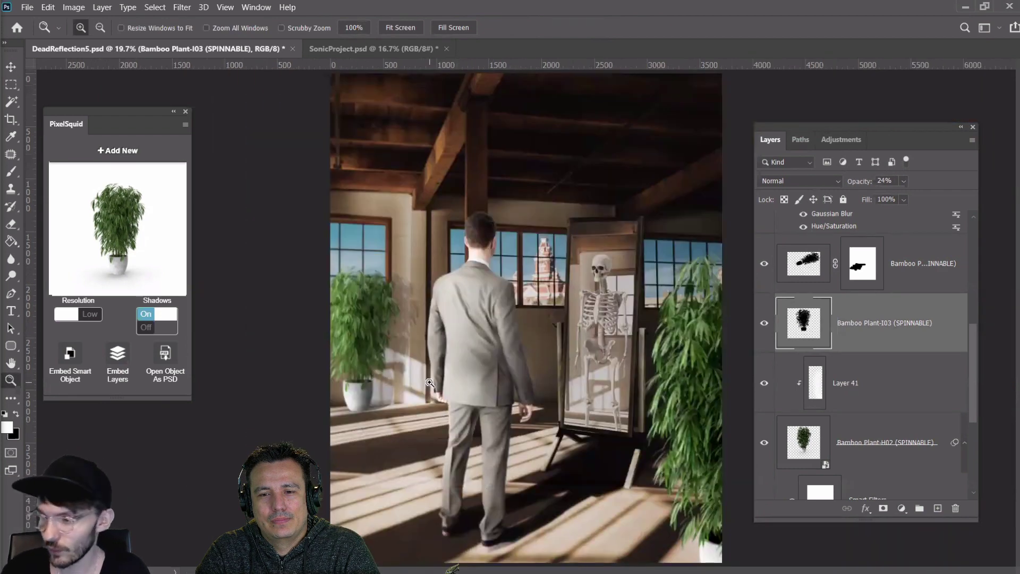
left_click(429, 383)
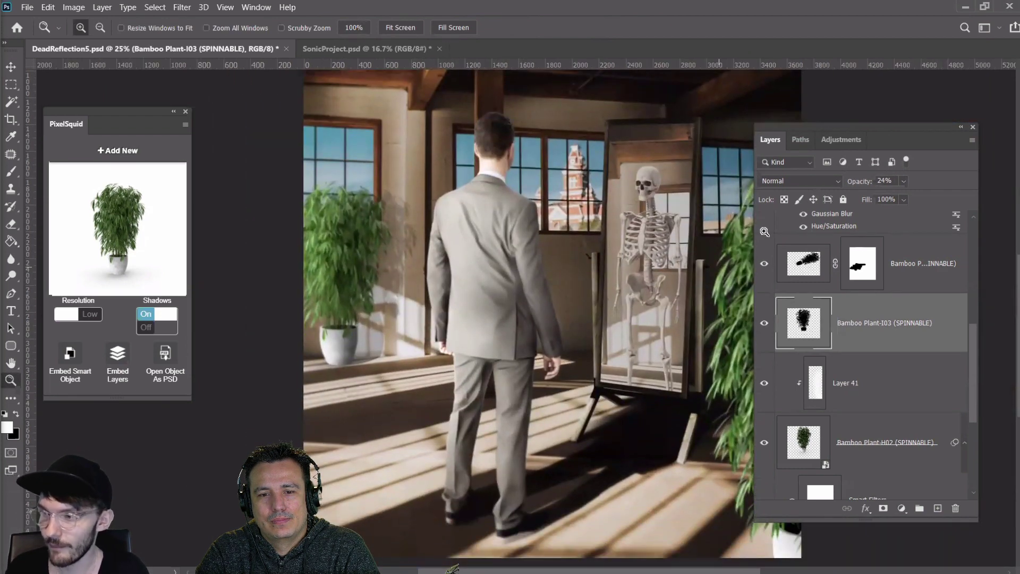
mouse_move(857, 126)
left_mouse_down()
mouse_move(882, 112)
mouse_move(855, 110)
left_mouse_up()
scroll(456, 313, "down", 2)
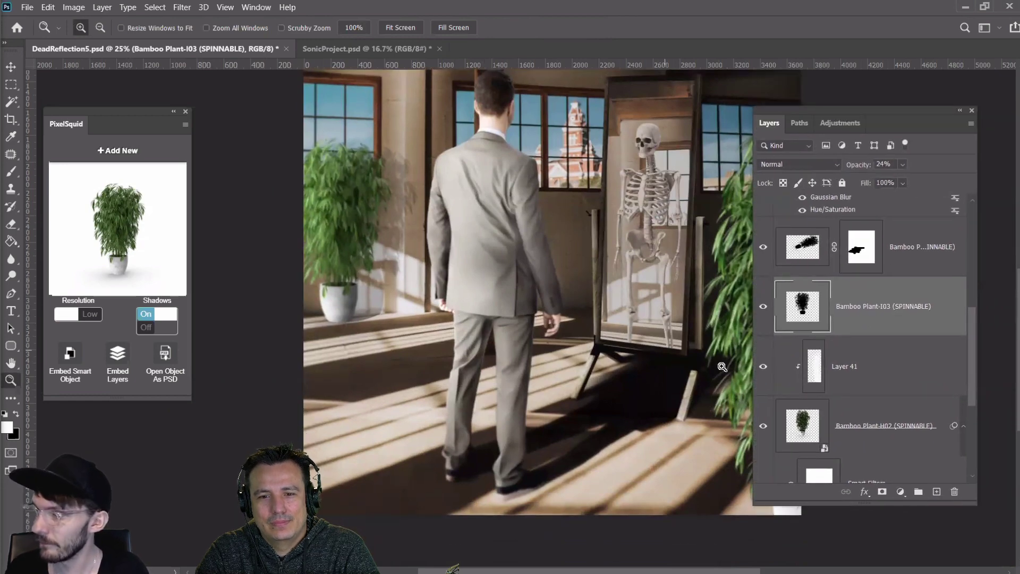
Add a new layer clipped to the left bamboo plant and paint soft white highlights on it with the brush reduced to 150
scroll(836, 314, "up", 4)
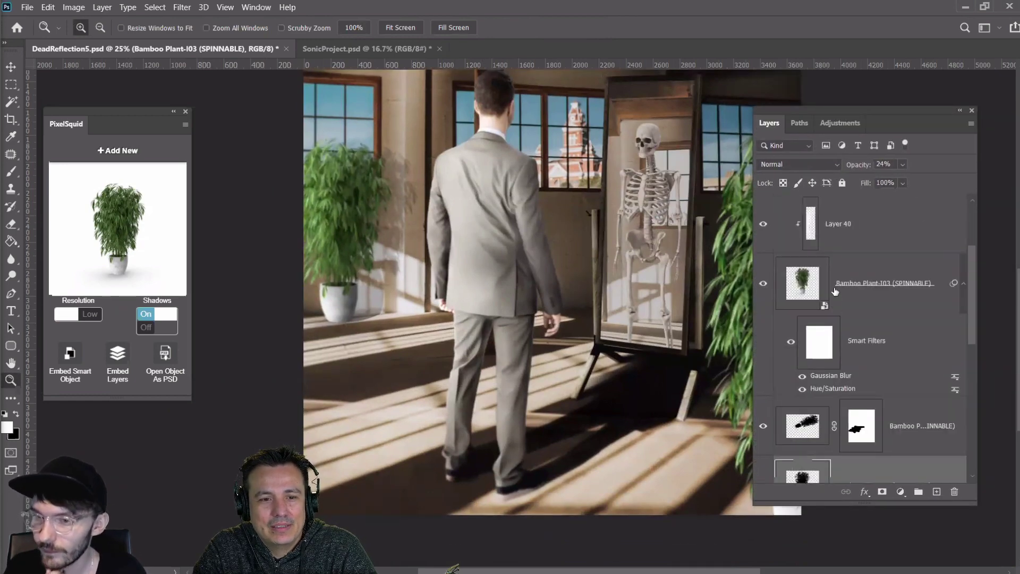
left_click(786, 287)
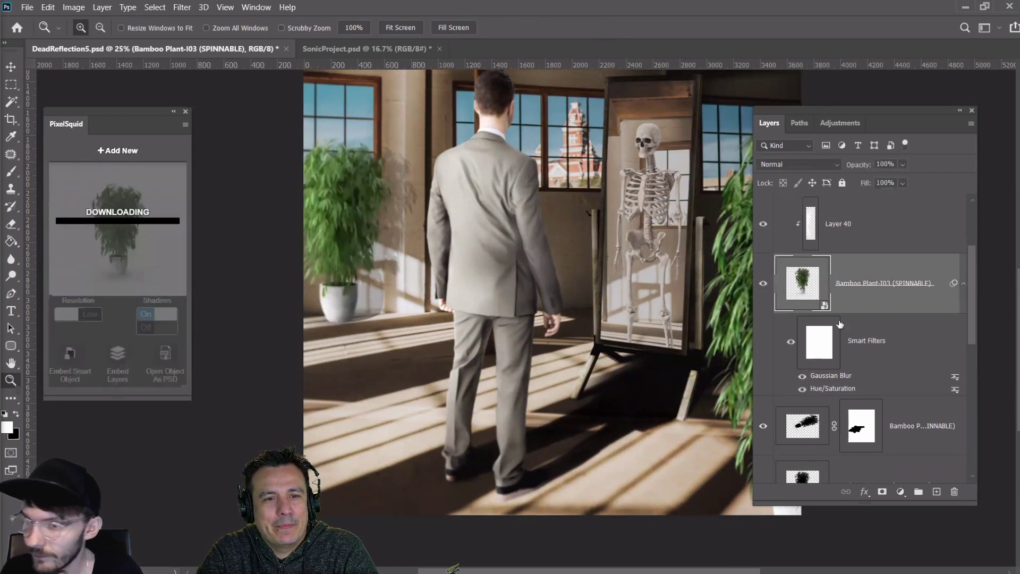
left_click(935, 490)
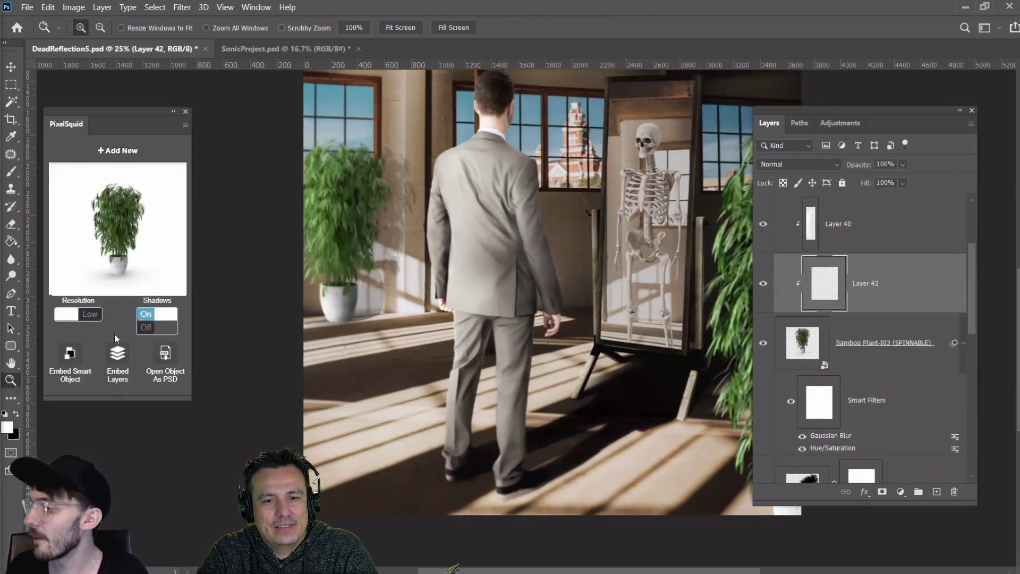
left_click(12, 171)
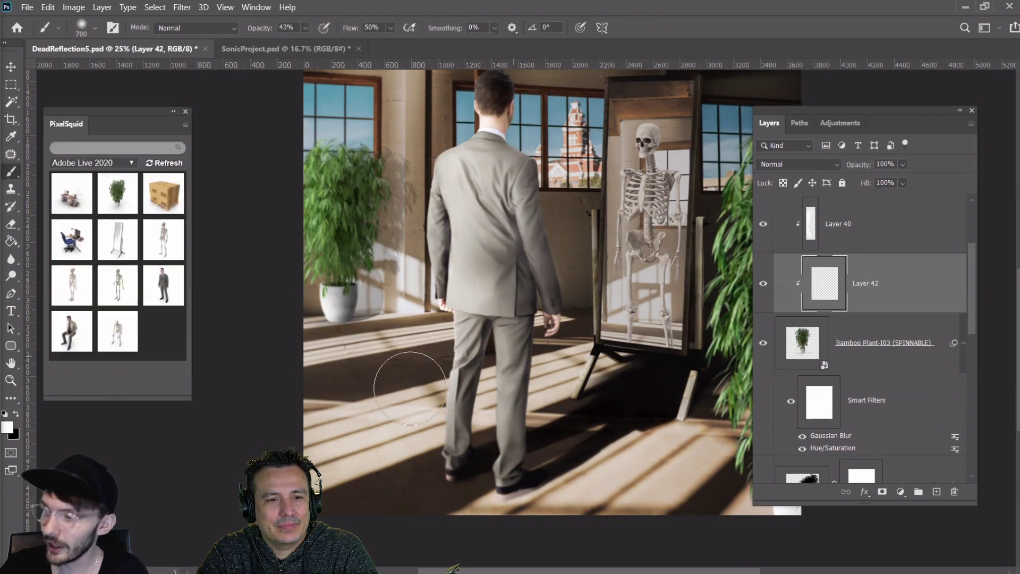
key("bracketleft")
key("bracketleft")
key("bracketleft")
key("bracketleft")
key("bracketleft")
key("bracketleft")
key("bracketleft")
key("bracketleft")
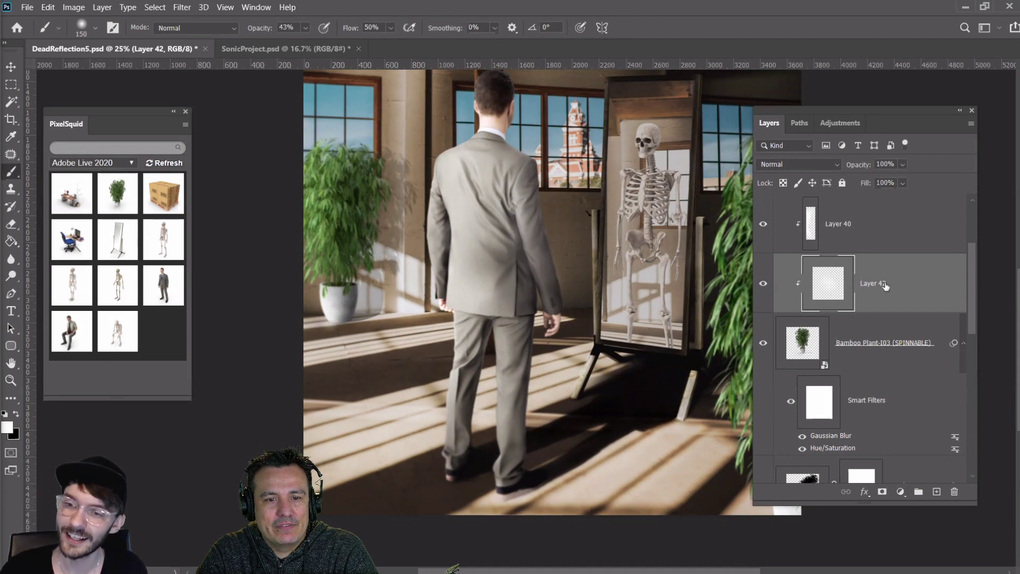
left_click(764, 288)
left_click(763, 288)
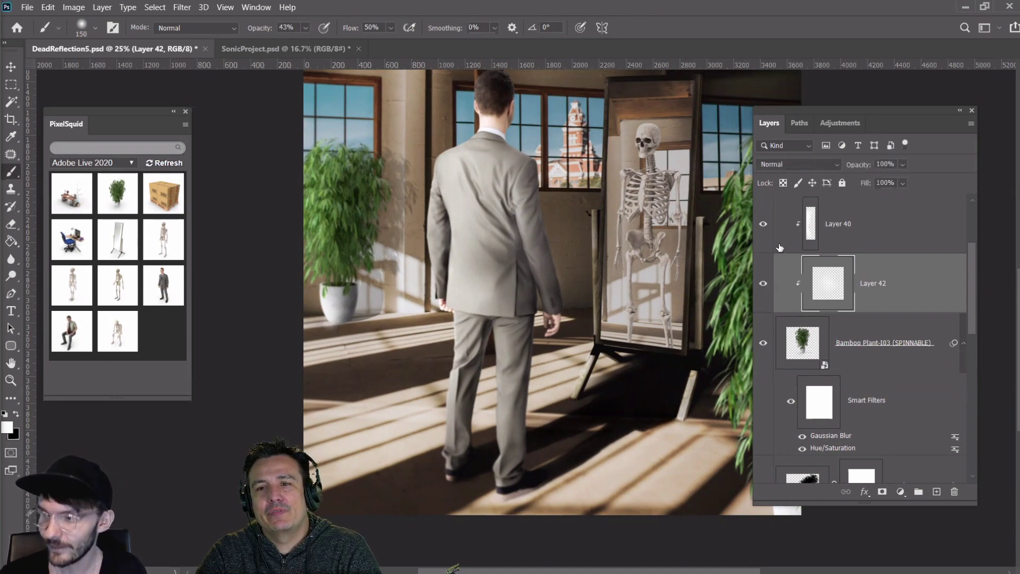
Set the left bamboo's new highlight layer to Overlay and compare the composite with it hidden and shown
left_click(799, 166)
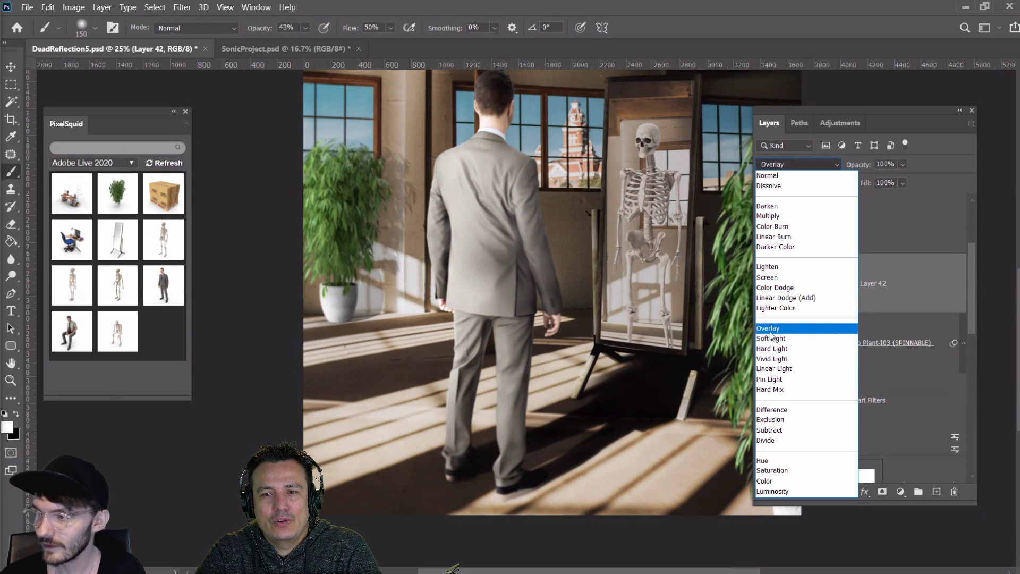
left_click(771, 331)
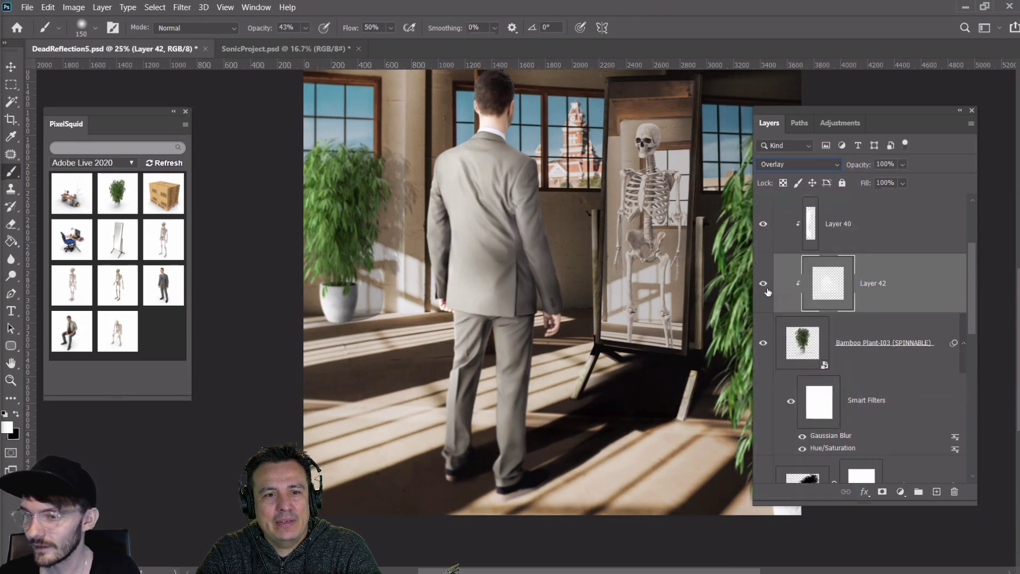
left_click(765, 288)
left_click(766, 290)
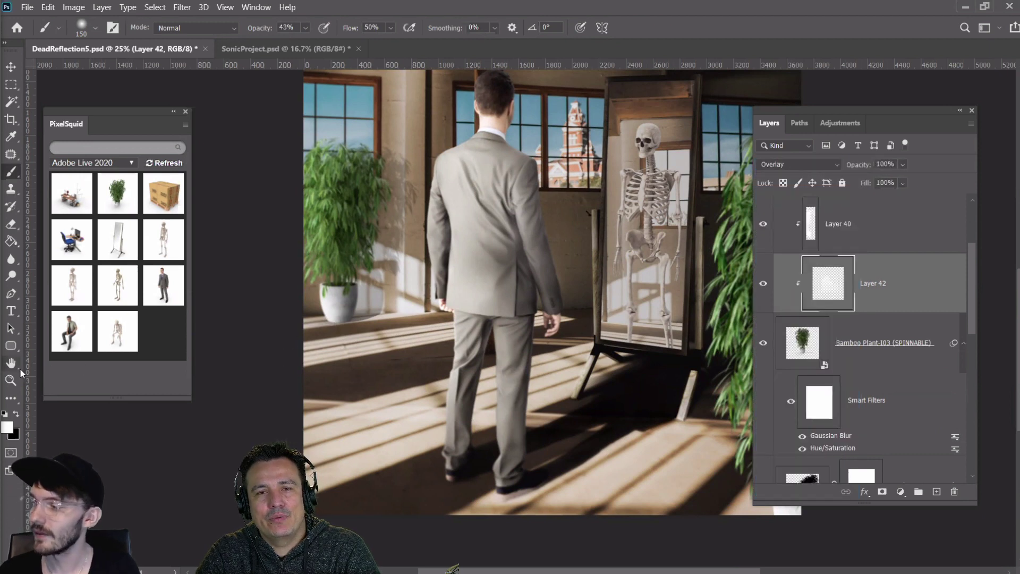
key("z")
left_click(336, 326)
right_click(479, 353)
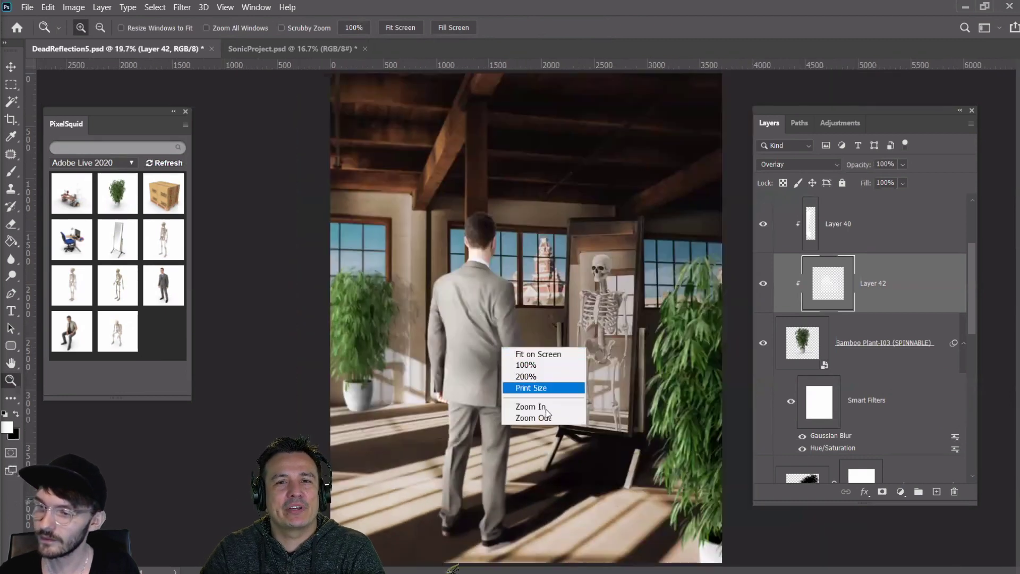
left_click(508, 422)
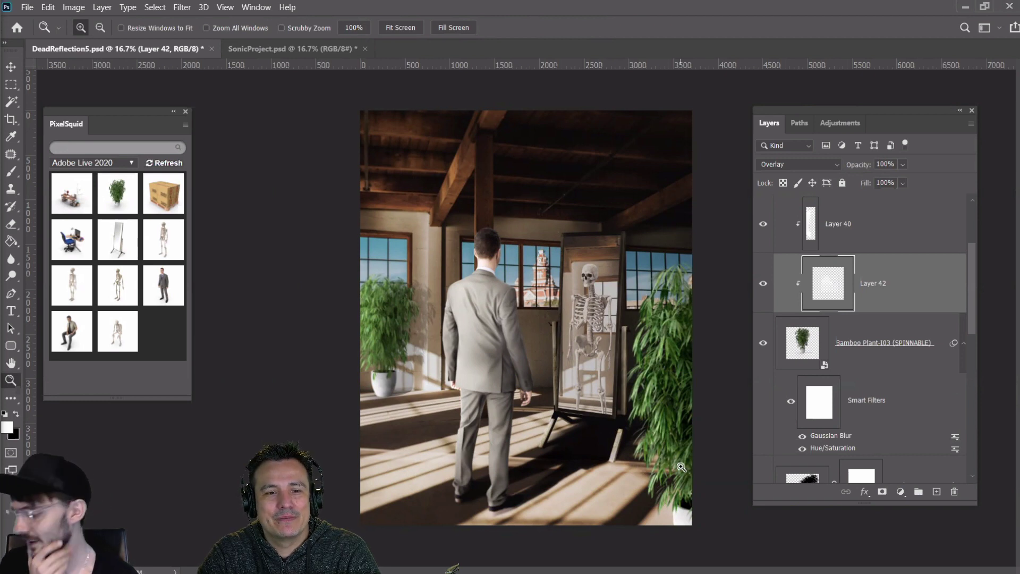
Apply a Levels adjustment to the left bamboo plant with the black input at 15 and midtones at 0.95
left_click(445, 344)
left_click(818, 354)
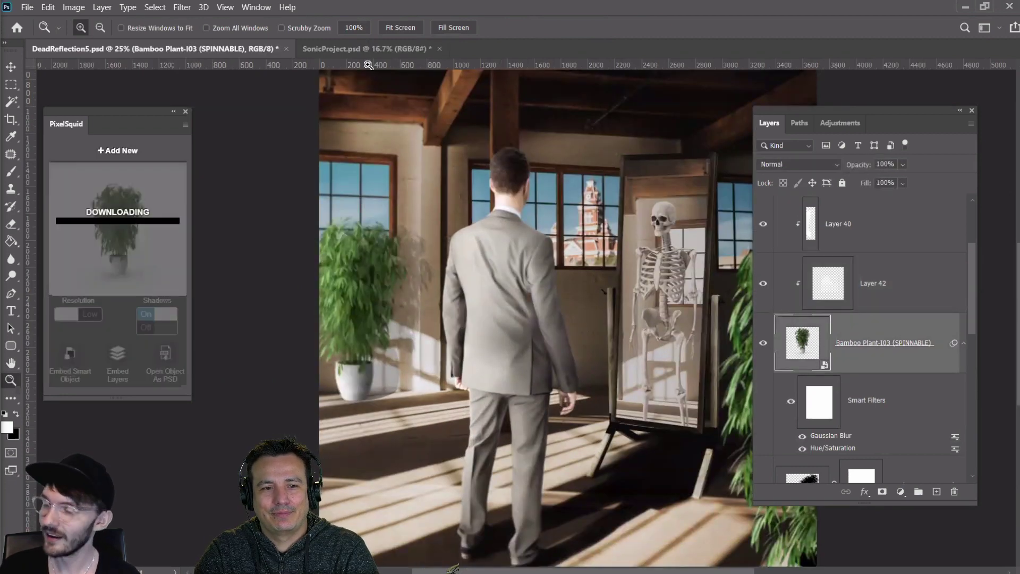
left_click(73, 7)
mouse_move(175, 45)
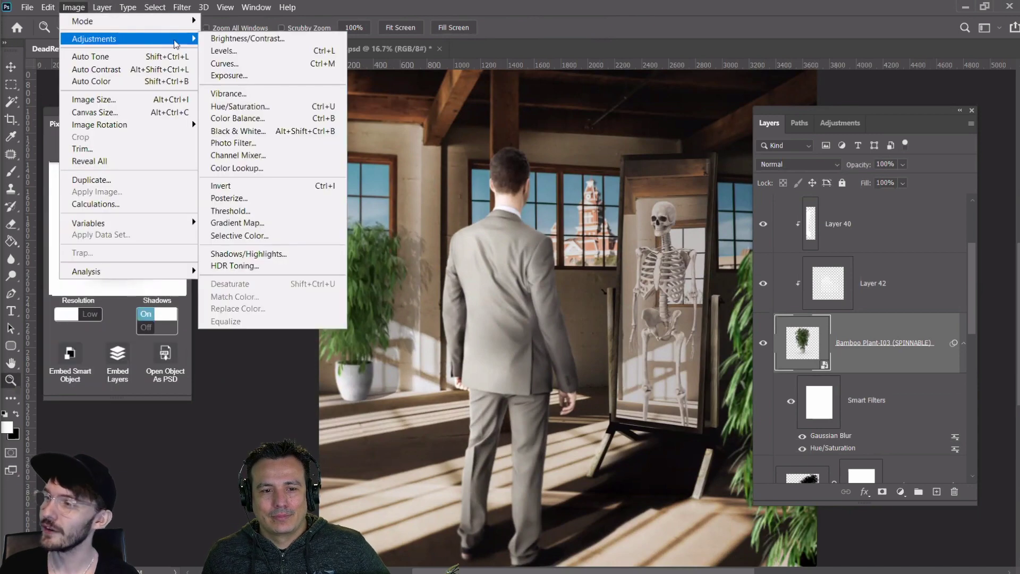
left_click(218, 50)
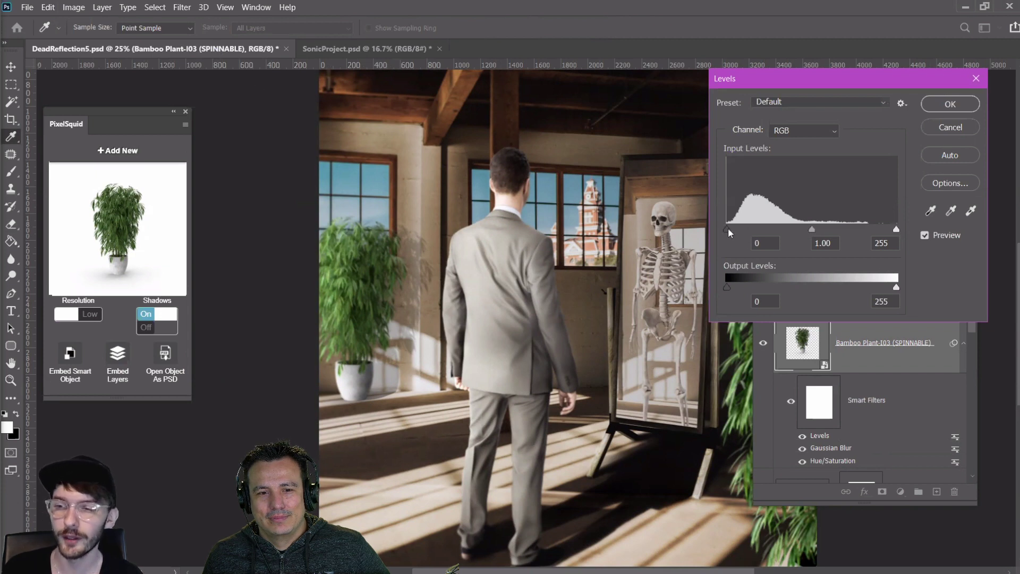
left_click_drag(728, 227, 737, 228)
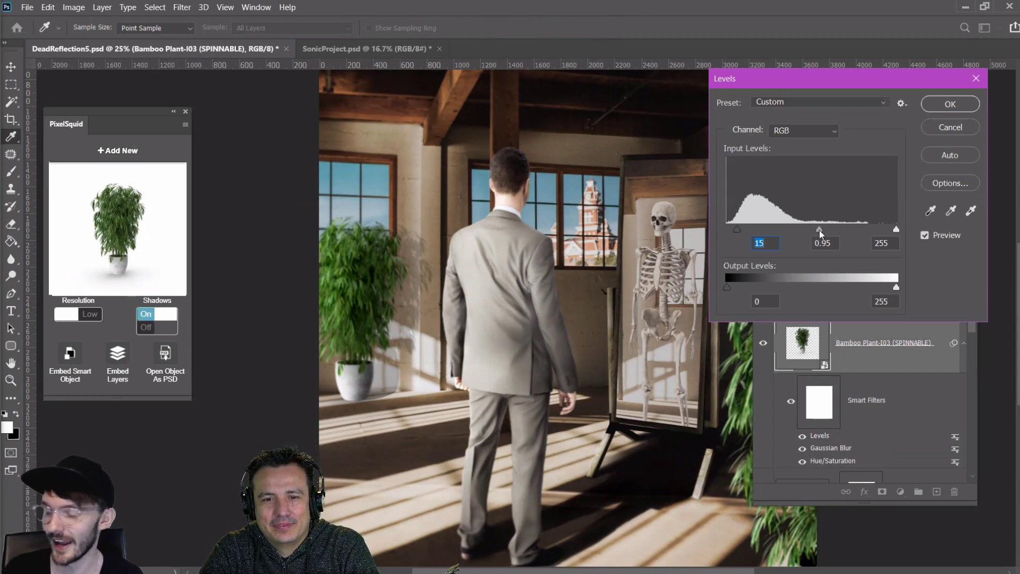
key("Tab")
left_click(950, 103)
key("z")
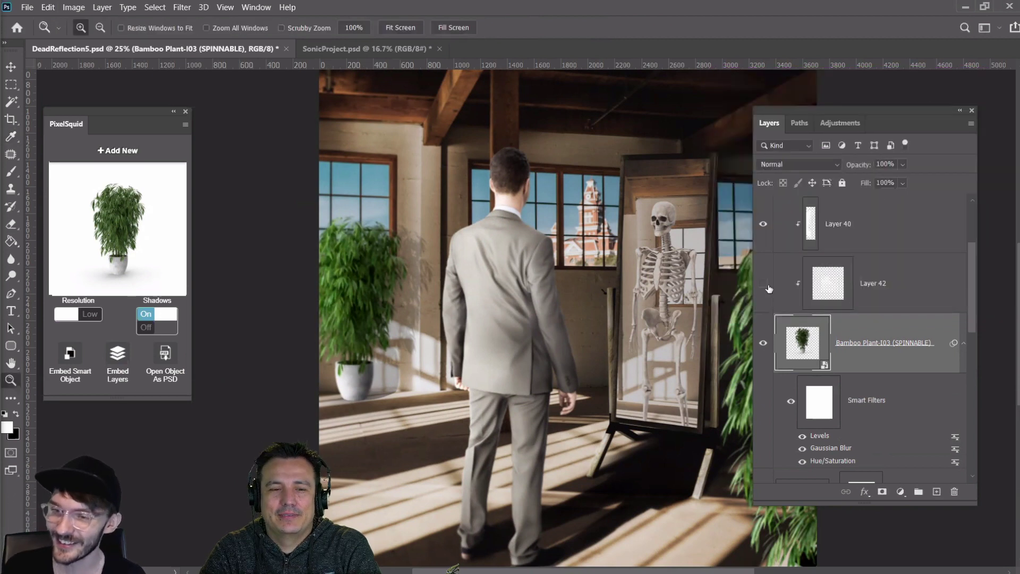
Paint soft white highlights over the left bamboo's lower leaves on the clipped Overlay Layer 40, with the brush enlarged to 300
left_click(883, 225)
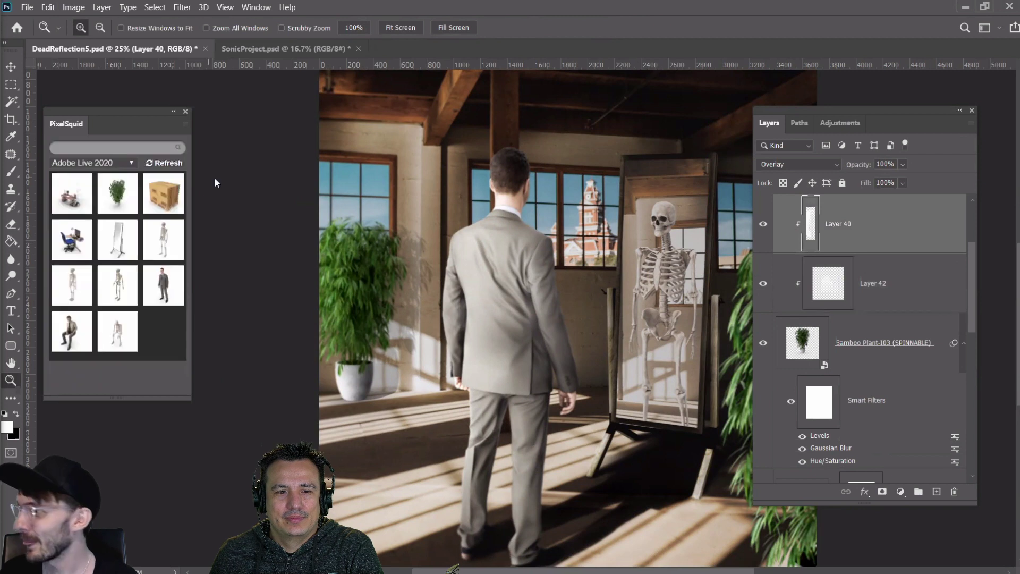
left_click(11, 172)
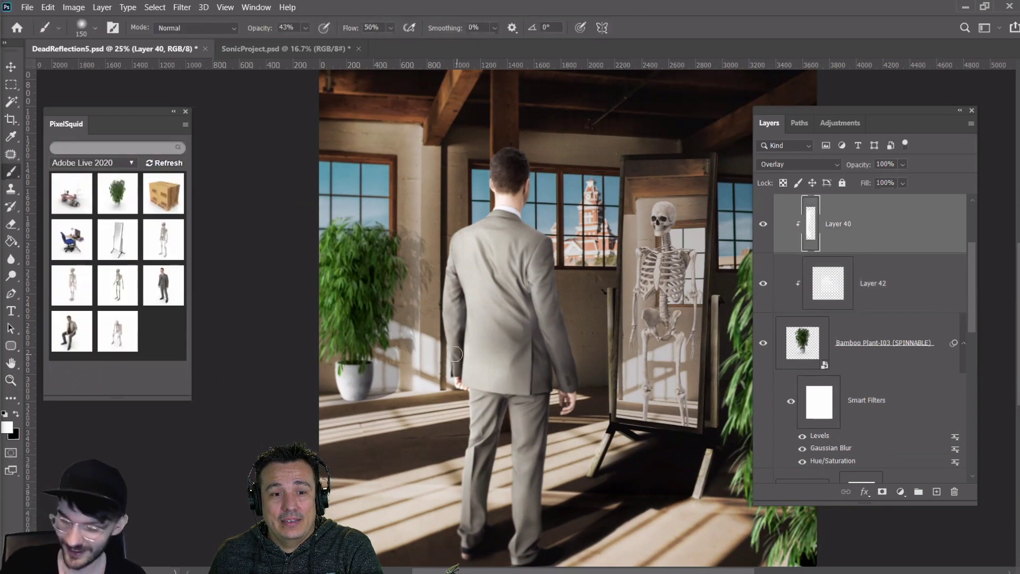
key("bracketright")
key("bracketright")
key("bracketright")
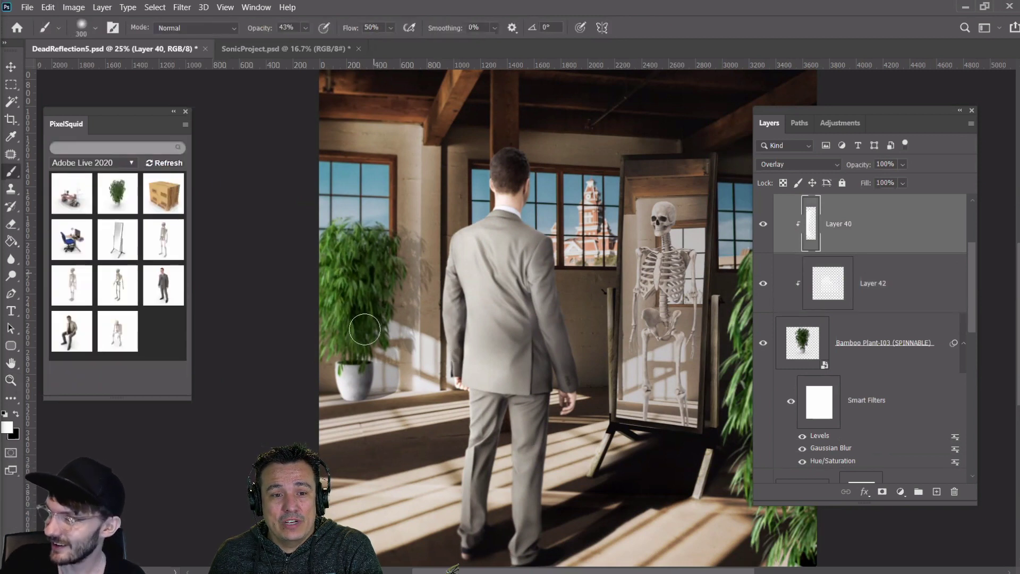
mouse_move(365, 322)
left_mouse_down()
mouse_move(360, 359)
mouse_move(384, 268)
mouse_move(376, 229)
mouse_move(368, 250)
mouse_move(360, 228)
mouse_move(336, 280)
mouse_move(332, 217)
mouse_move(353, 391)
mouse_move(336, 359)
left_mouse_up()
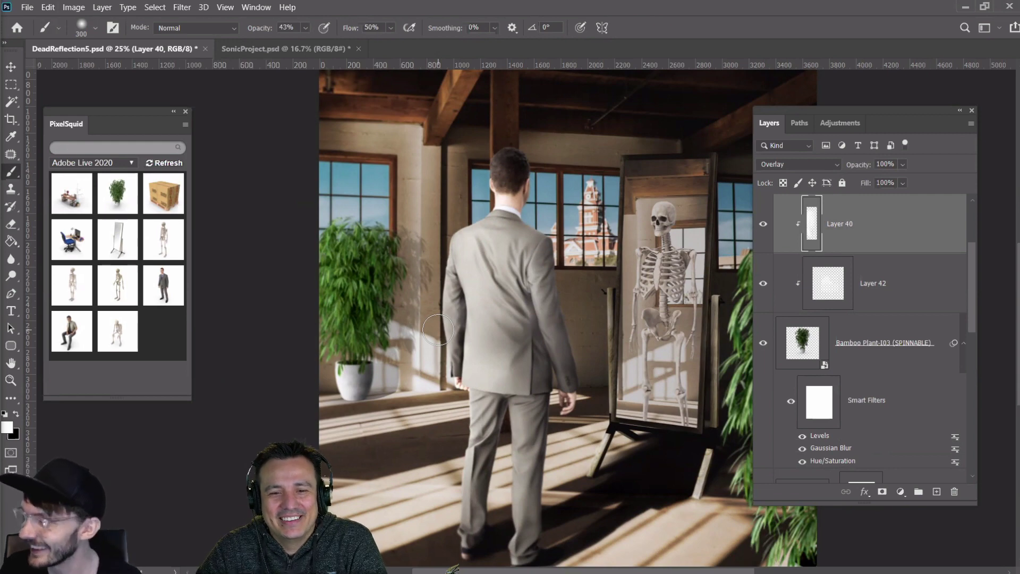
Add a new empty layer directly above Layer 40 in the left bamboo's clipping group
scroll(344, 372, "down", 3)
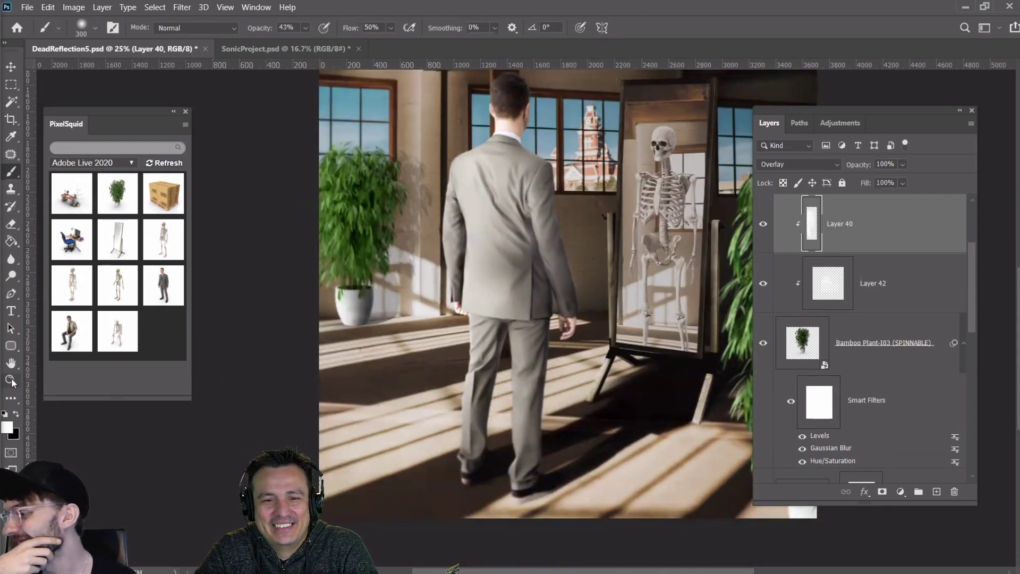
left_click(10, 379)
left_click(610, 416, "alt")
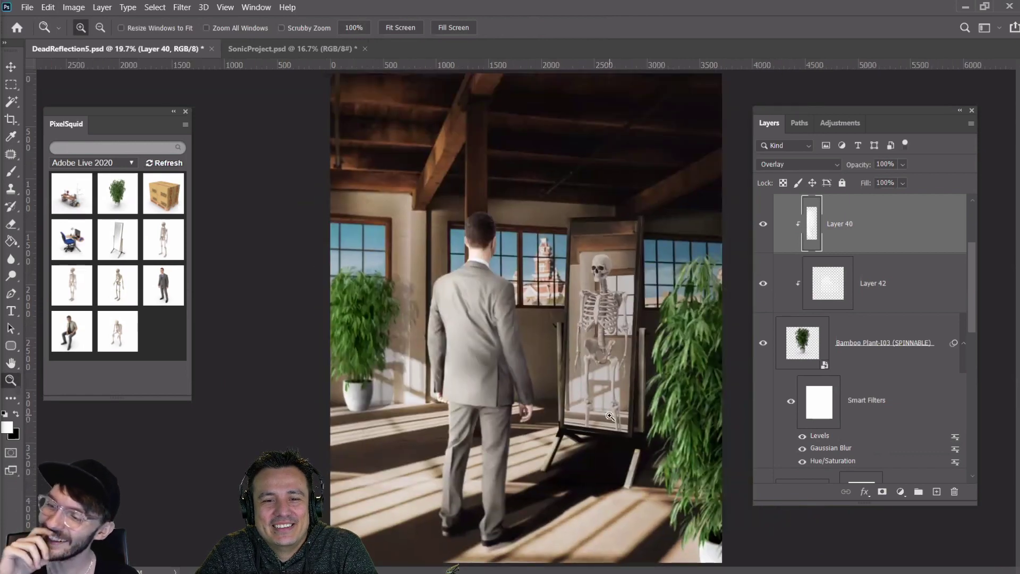
left_click(938, 491)
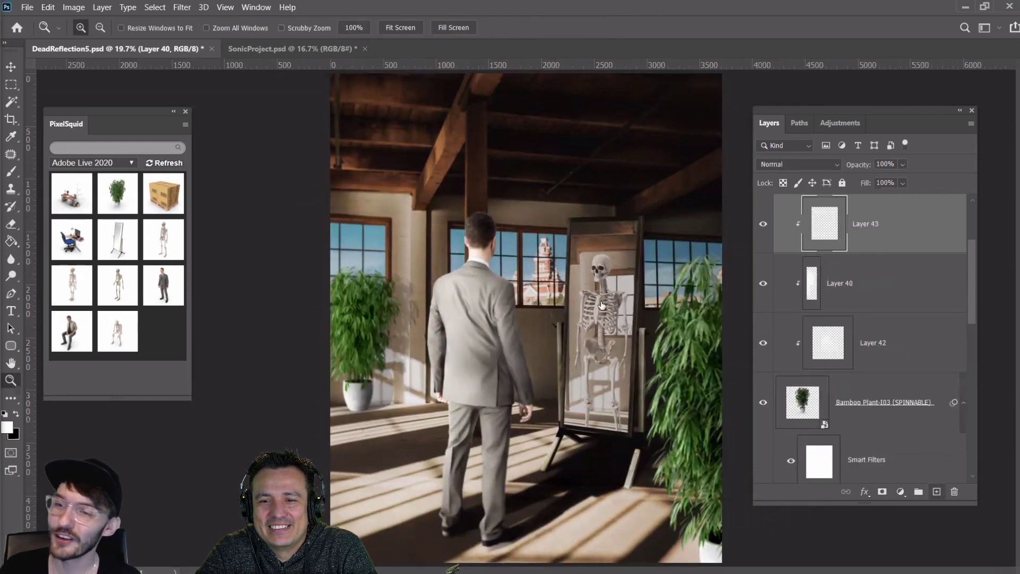
Try releasing the new empty layer from the left bamboo's clipping mask, and undo the release
right_click(881, 217)
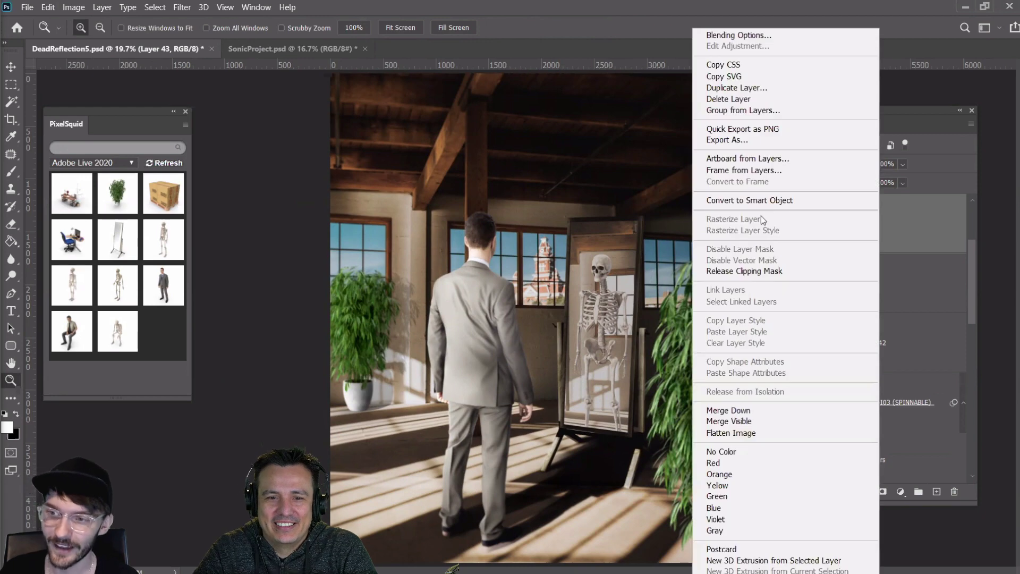
left_click(762, 271)
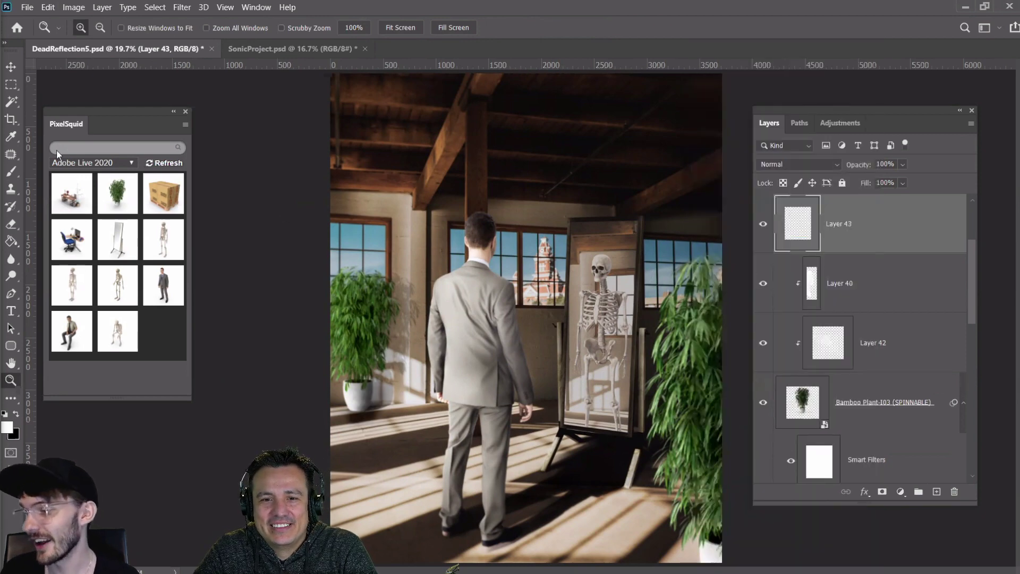
scroll(838, 278, "up", 2)
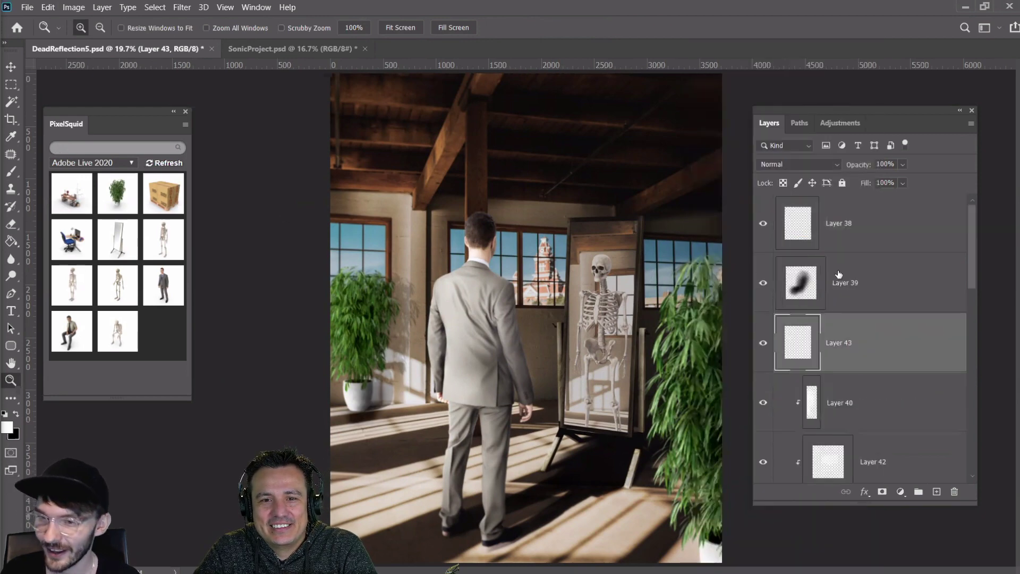
left_click(43, 7)
left_click(66, 16)
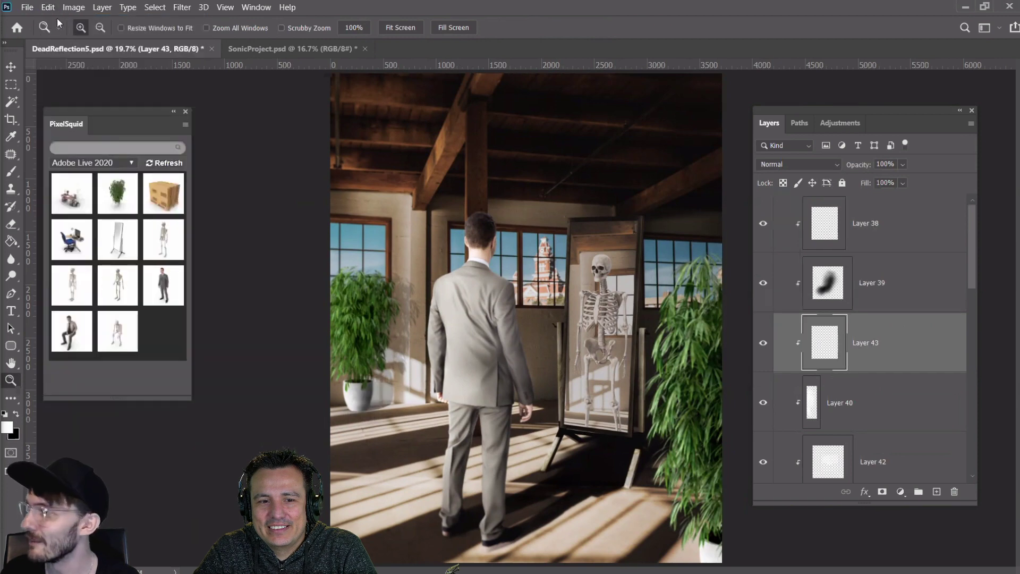
Move Layer 43 to the top of the layer stack and release its clipping mask
left_click_drag(826, 342, 824, 212)
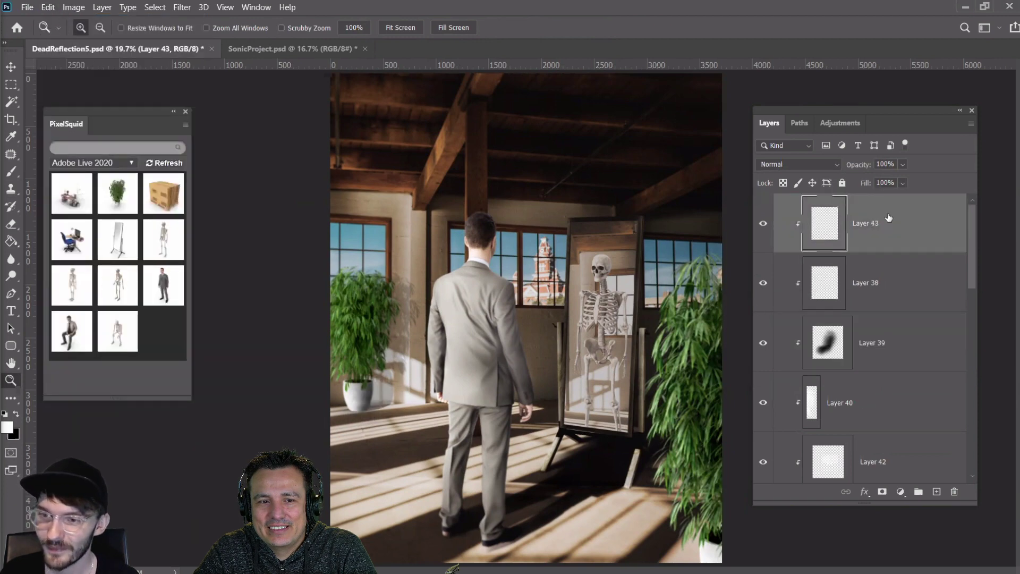
right_click(876, 222)
left_click(762, 271)
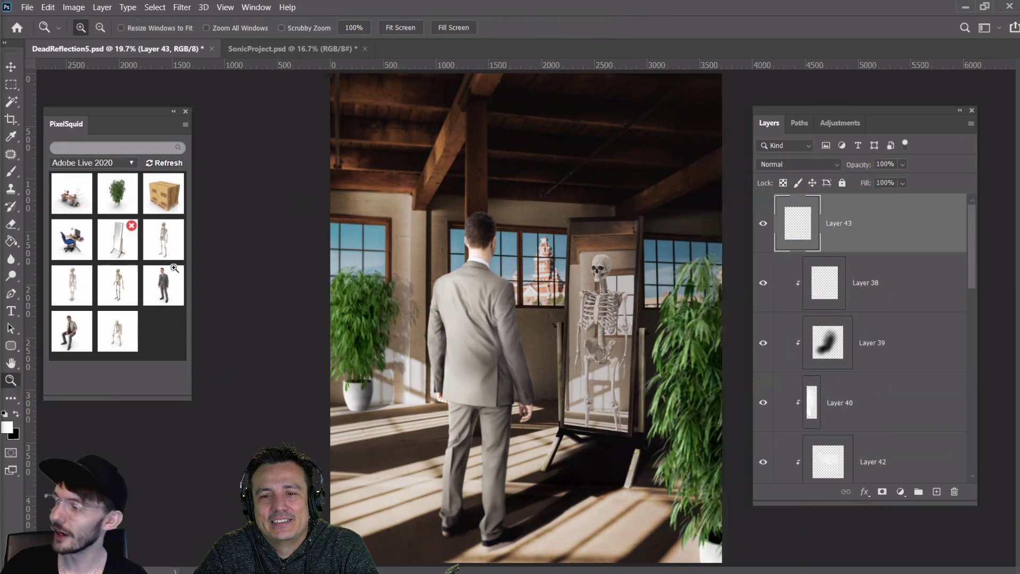
Brush a soft white haze over the potted plant and sunlit wall behind the man with a 3100 px brush at 43% opacity
key("b")
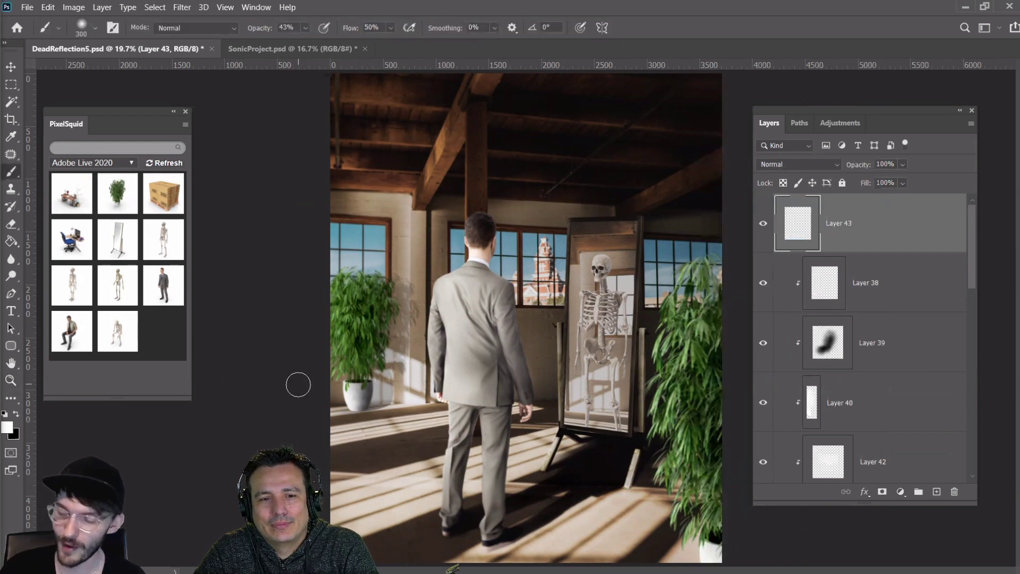
key("bracketright")
key("bracketright")
key("bracketright")
key("bracketright")
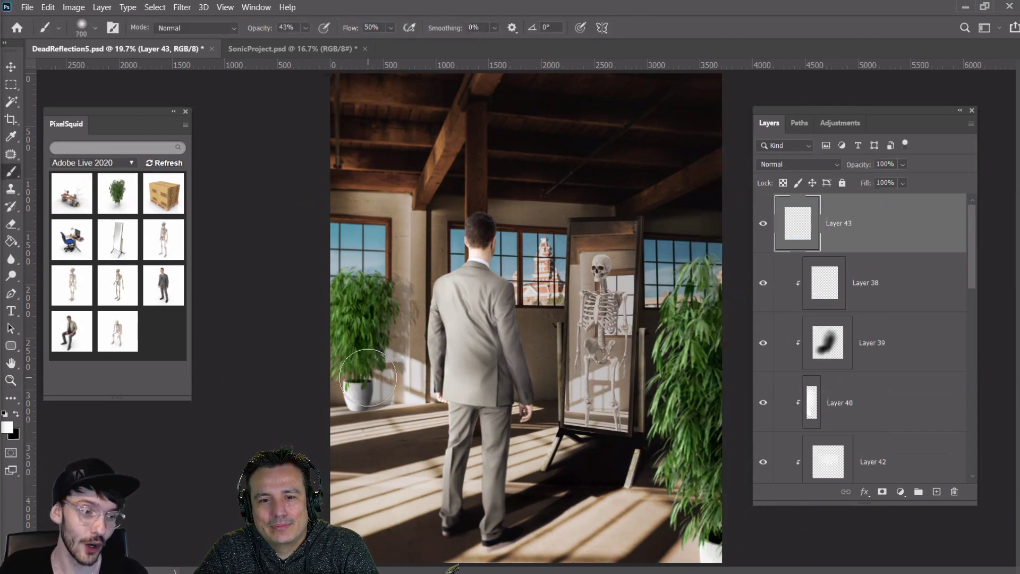
key("bracketright")
key("bracketright")
key("bracketright")
key("bracketright")
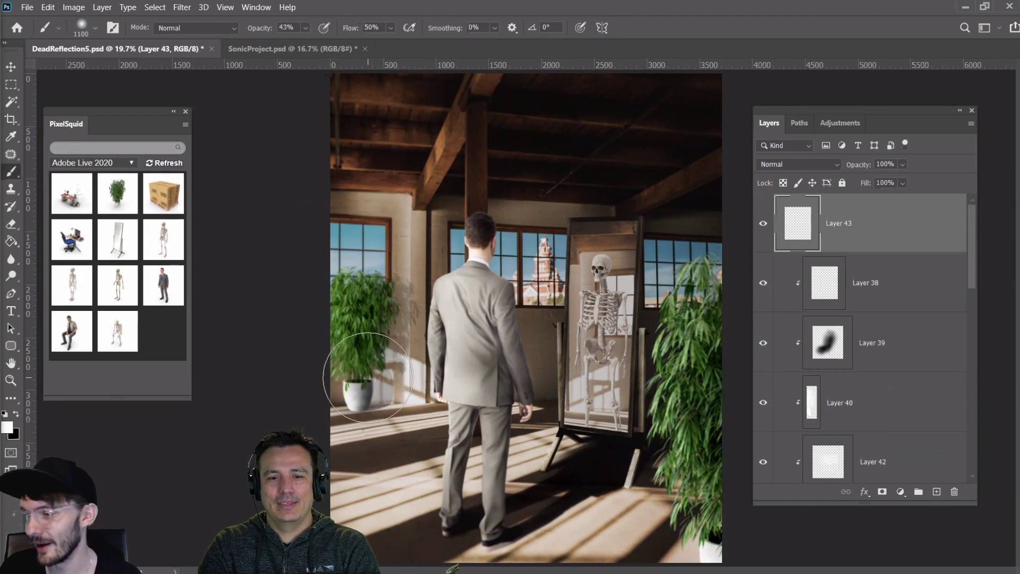
key("bracketright")
key("bracketright")
key("bracketright")
key("bracketright")
key("bracketright")
key("bracketright")
key("bracketright")
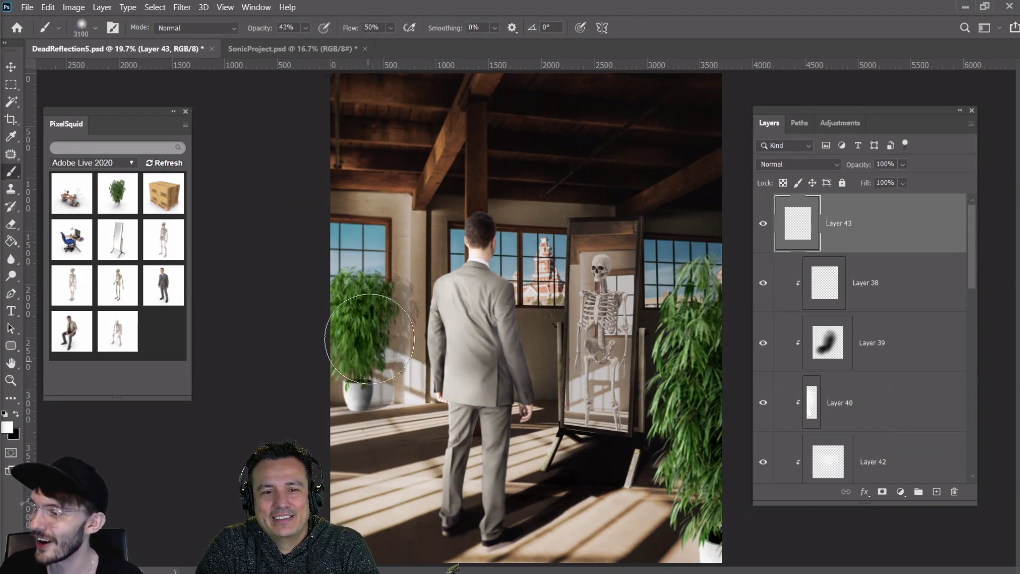
left_click(351, 294)
key("bracketleft")
key("bracketleft")
key("bracketleft")
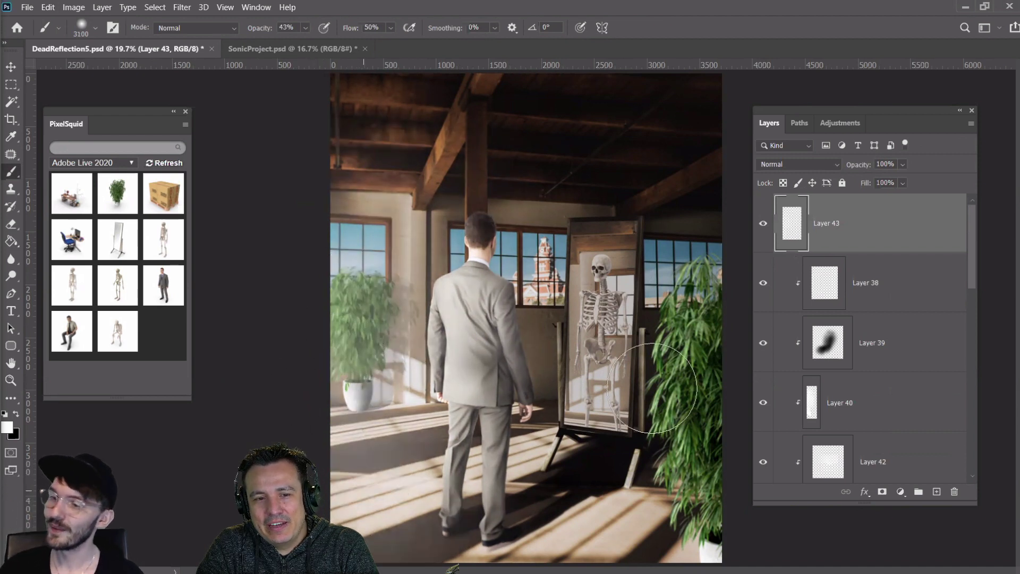
Select every layer from Layer 0 up to Layer 43 and place a merged copy of them at the top of the stack
left_click(10, 379)
right_click(493, 337)
key("Escape")
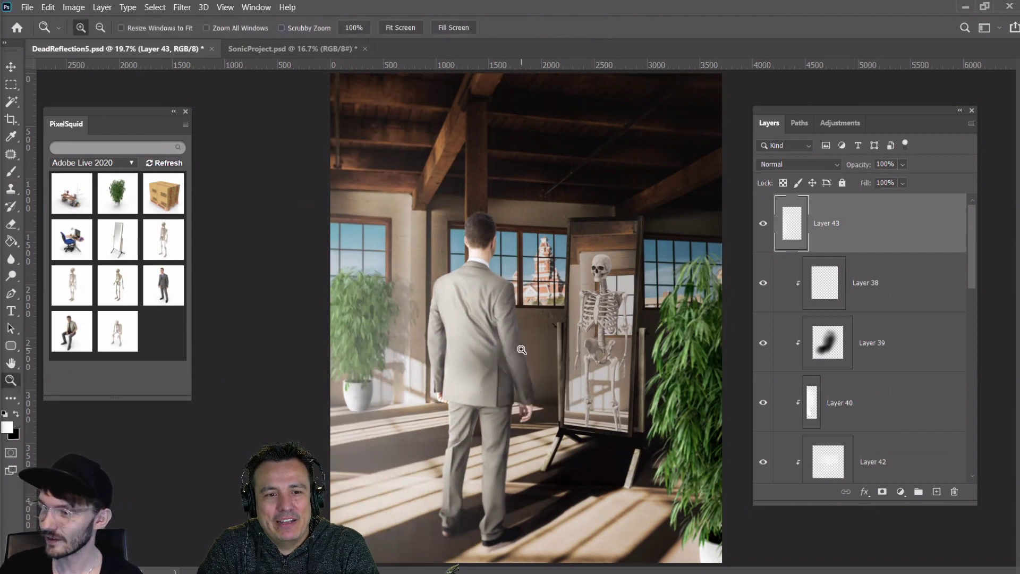
right_click(492, 348)
left_click(529, 417)
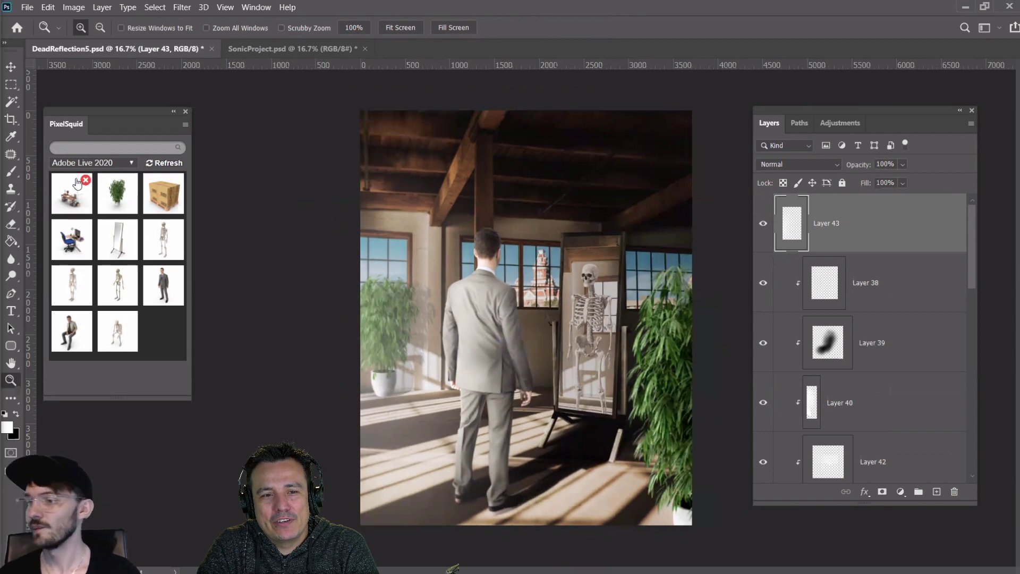
left_click(10, 66)
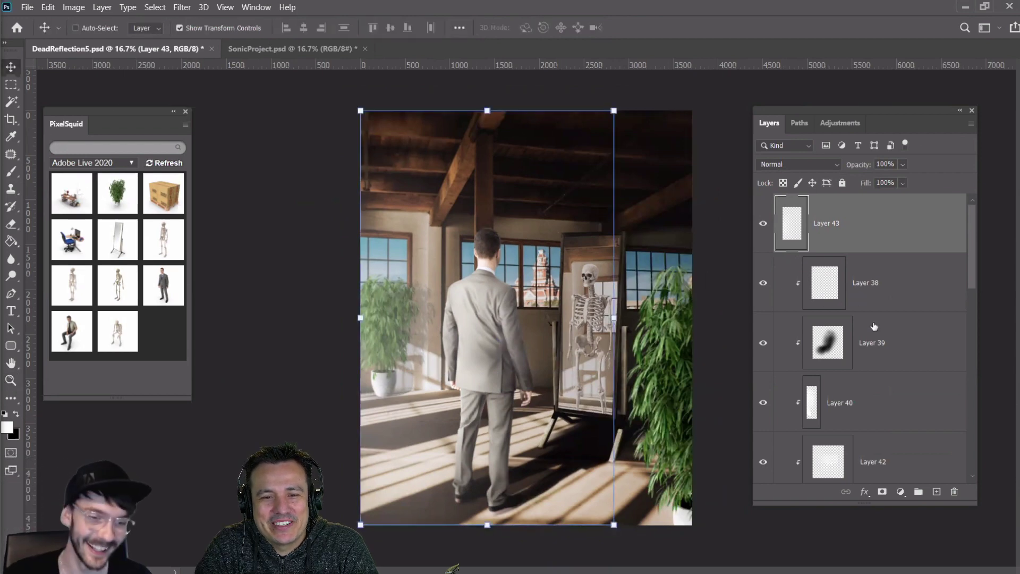
scroll(874, 326, "down", 8)
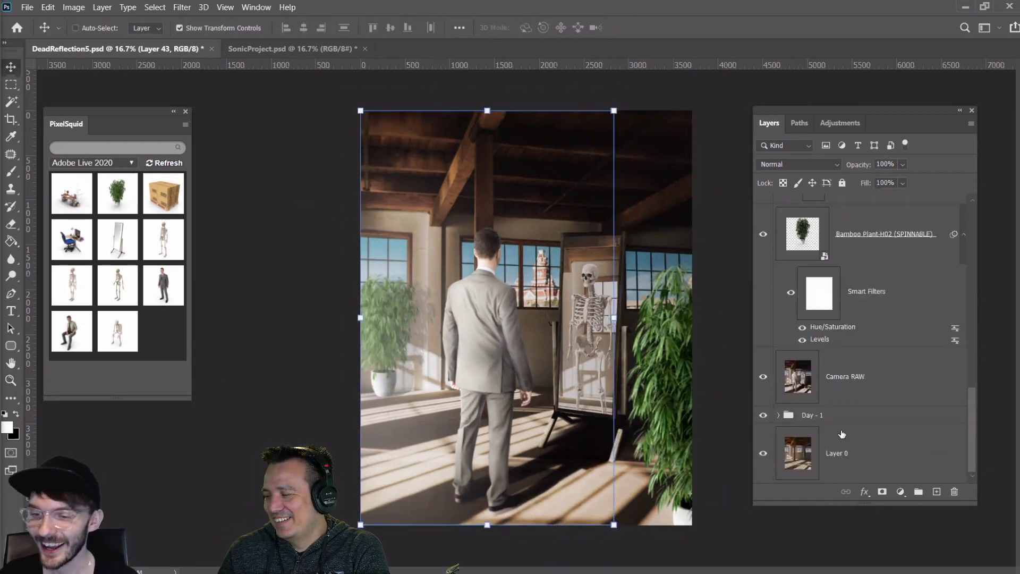
left_click(844, 453)
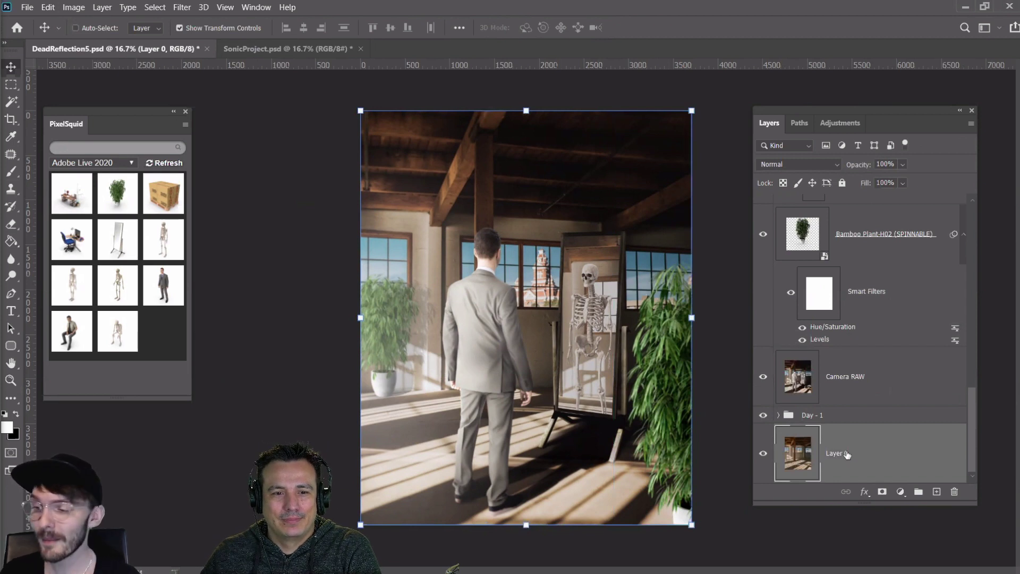
scroll(847, 454, "up", 8)
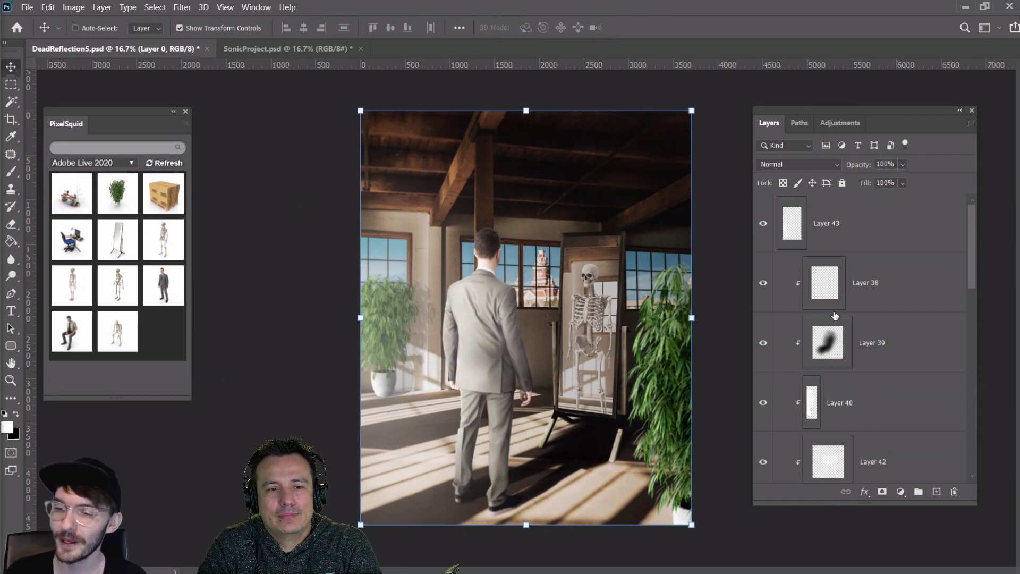
left_click(797, 227, "shift")
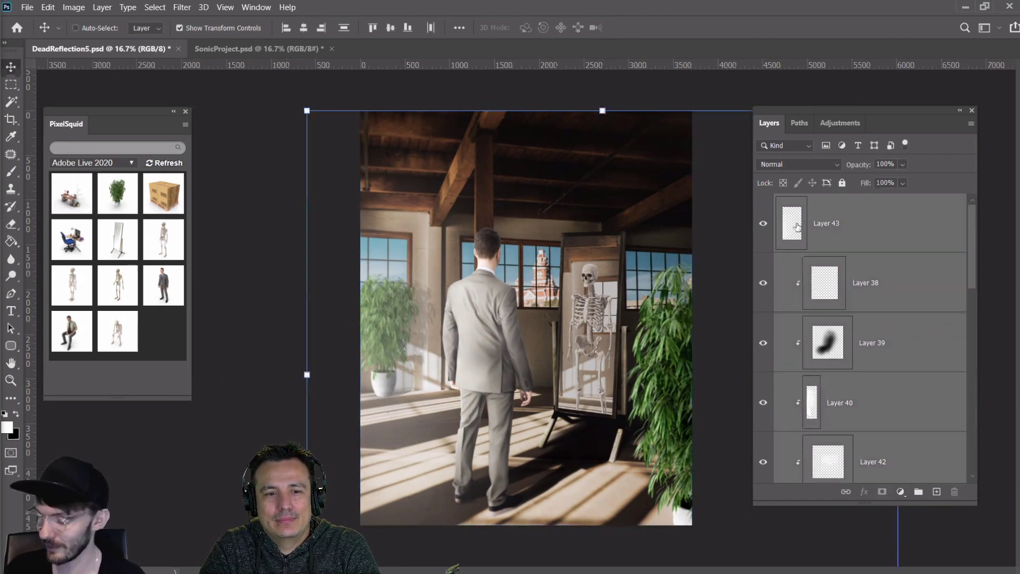
left_click_drag(797, 227, 792, 204)
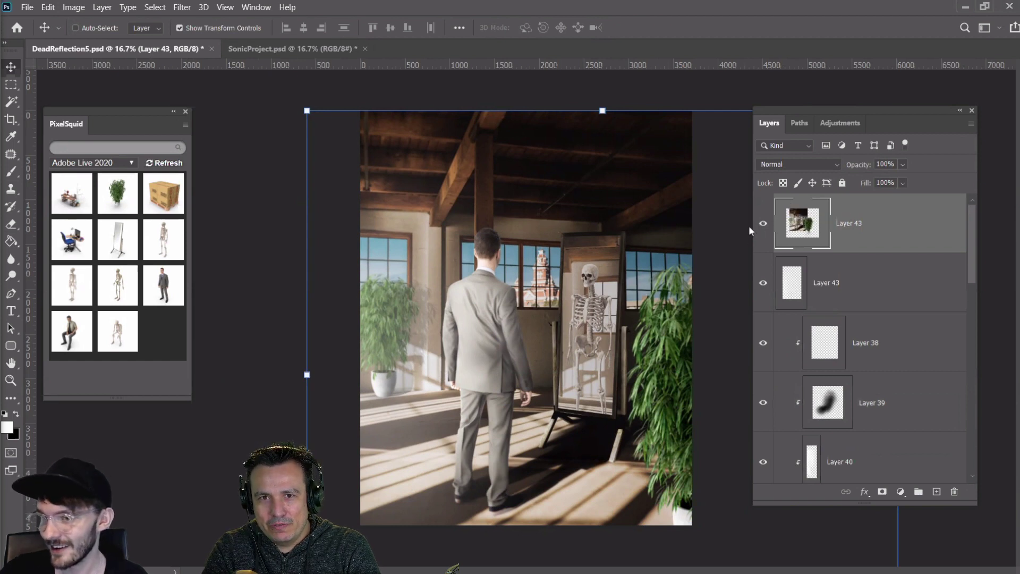
left_click(763, 224)
left_click(764, 224)
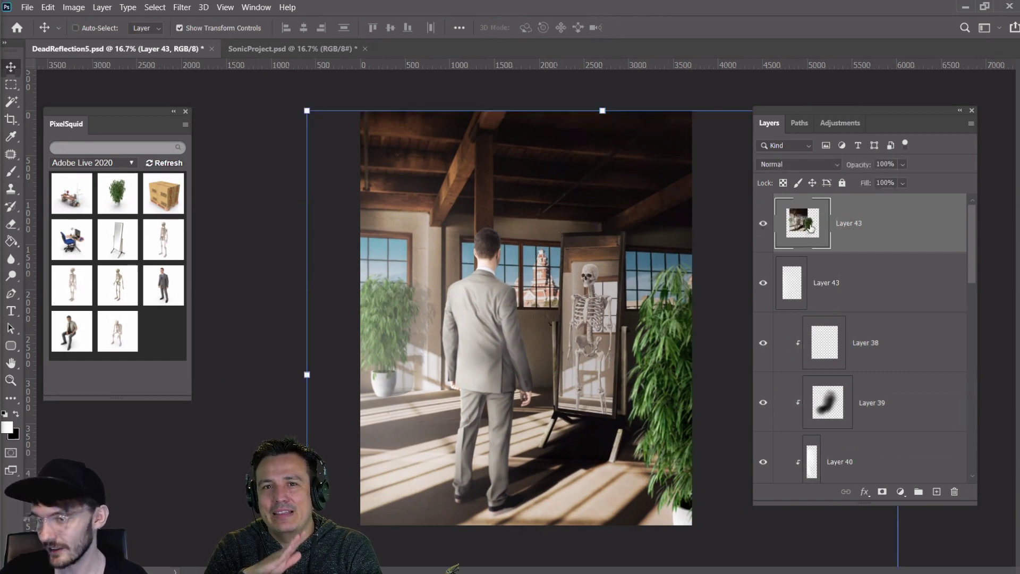
Crop the image to its existing canvas bounds with cropped pixels deleted, and check the merged layer by toggling its visibility
left_click(10, 120)
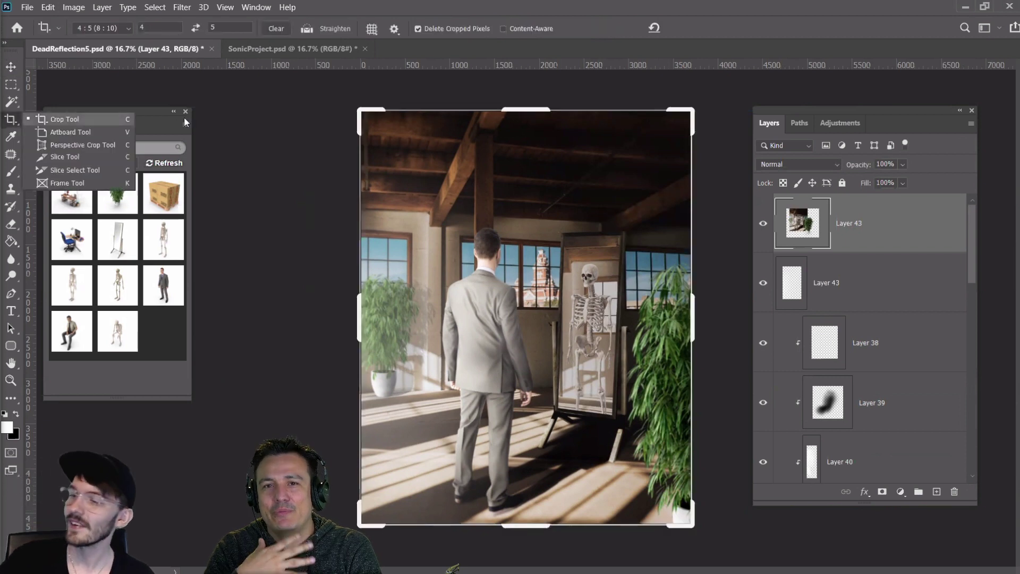
left_click(665, 32)
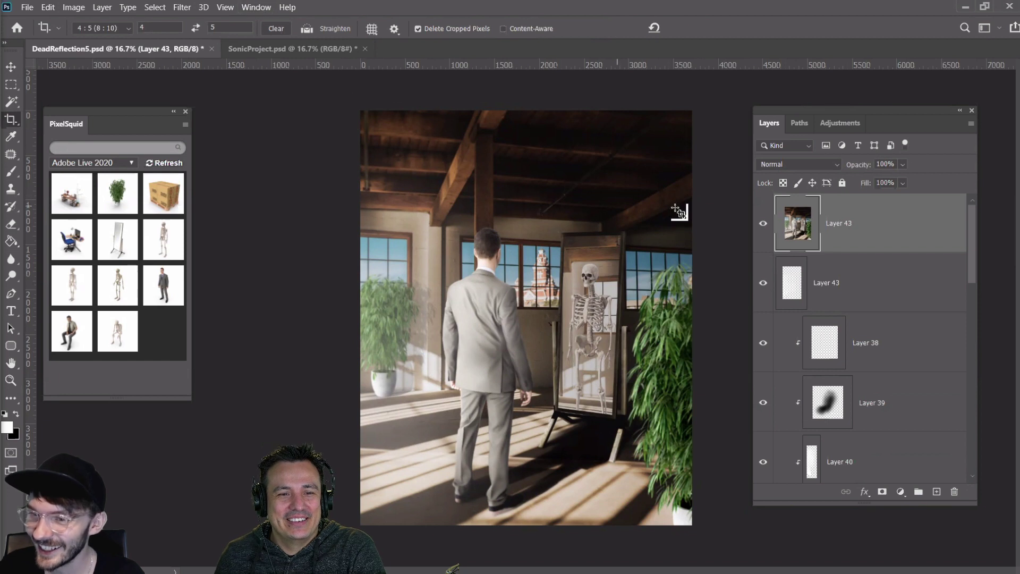
left_click(764, 224)
left_click(764, 224)
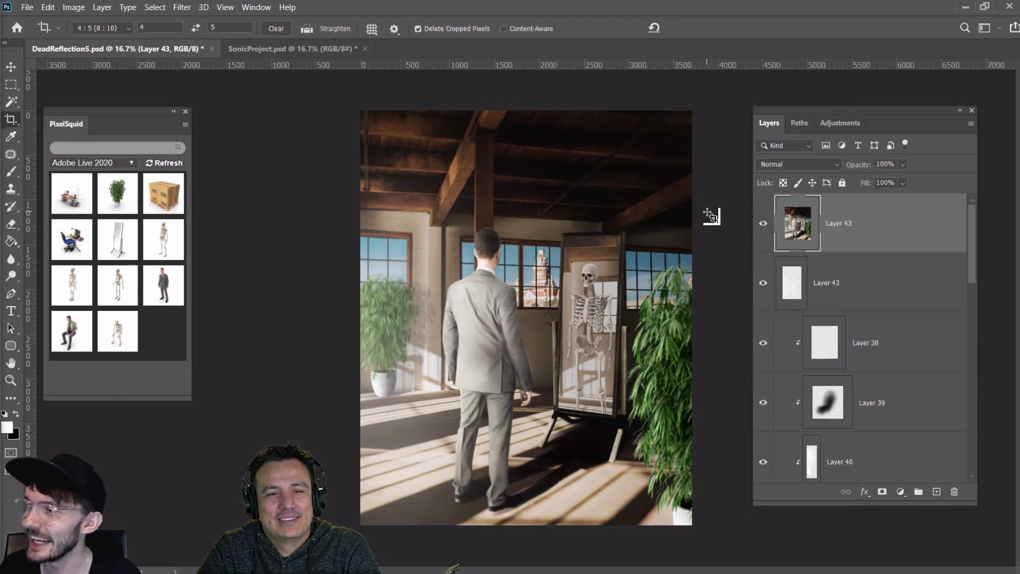
Start the Camera Raw Filter on the merged layer and set Contrast to +22 and the lens vignetting amount to -30
left_click(181, 8)
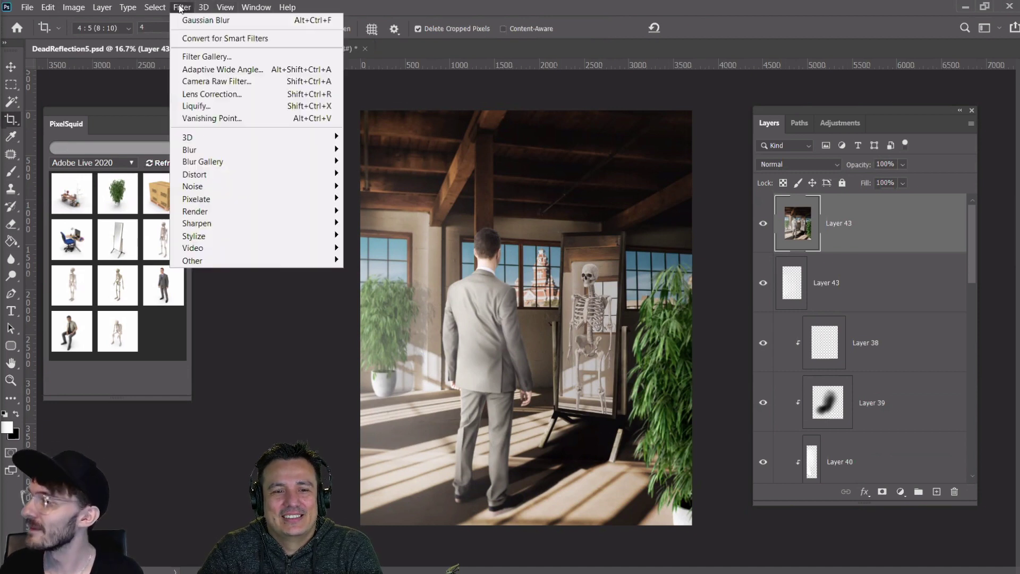
left_click(260, 89)
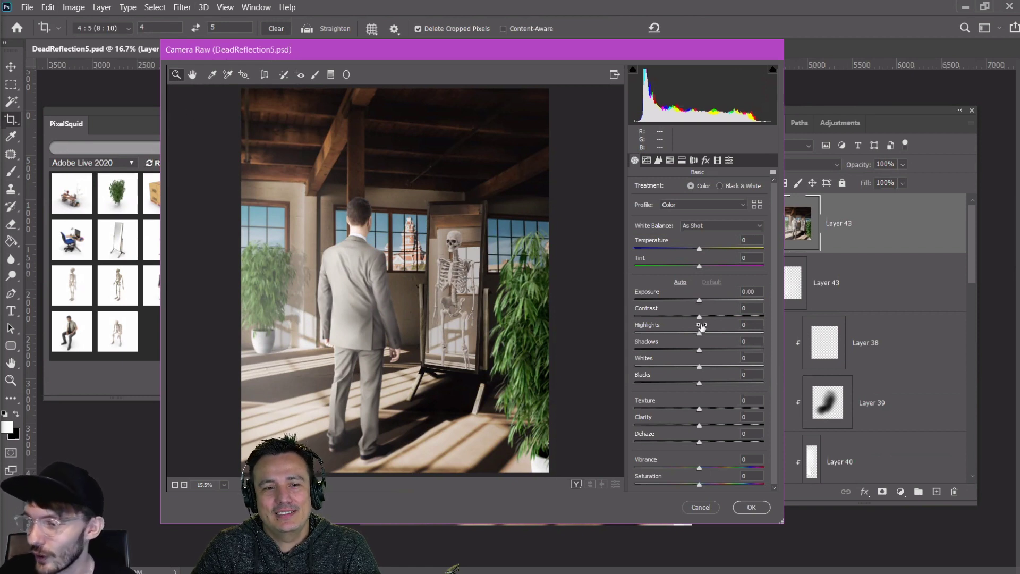
left_click_drag(698, 319, 708, 322)
left_click_drag(704, 319, 714, 322)
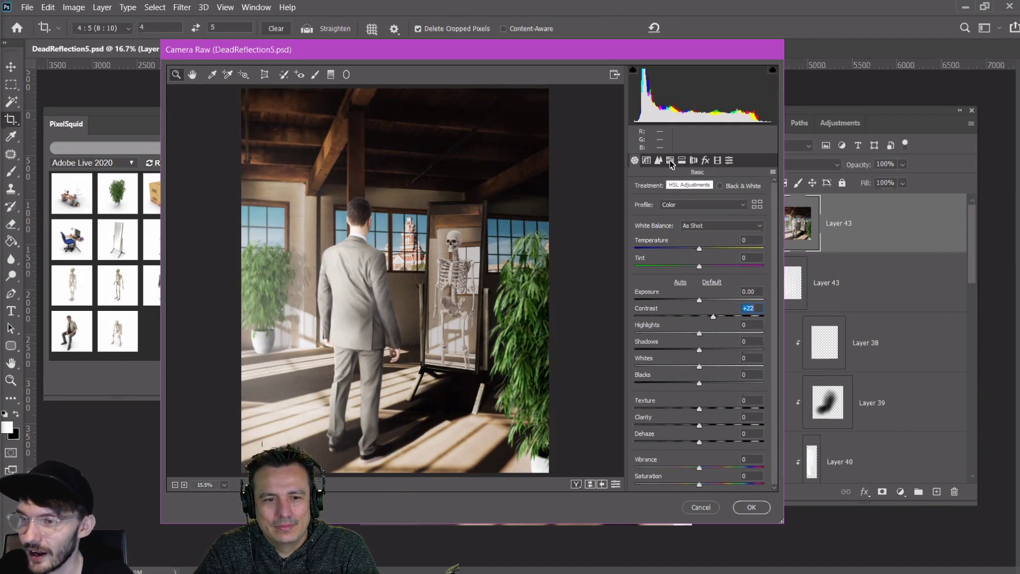
left_click(705, 161)
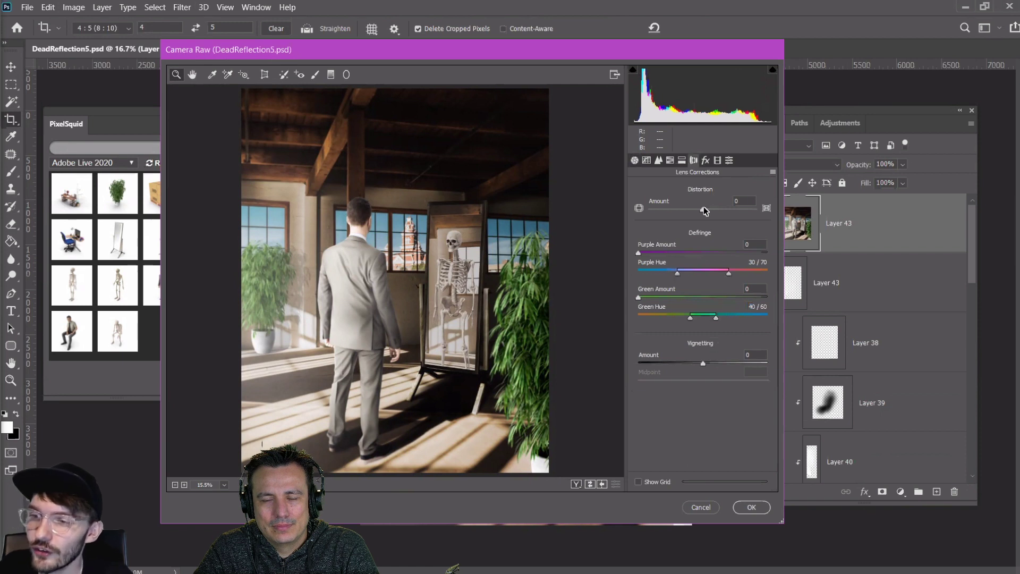
left_click_drag(701, 365, 684, 359)
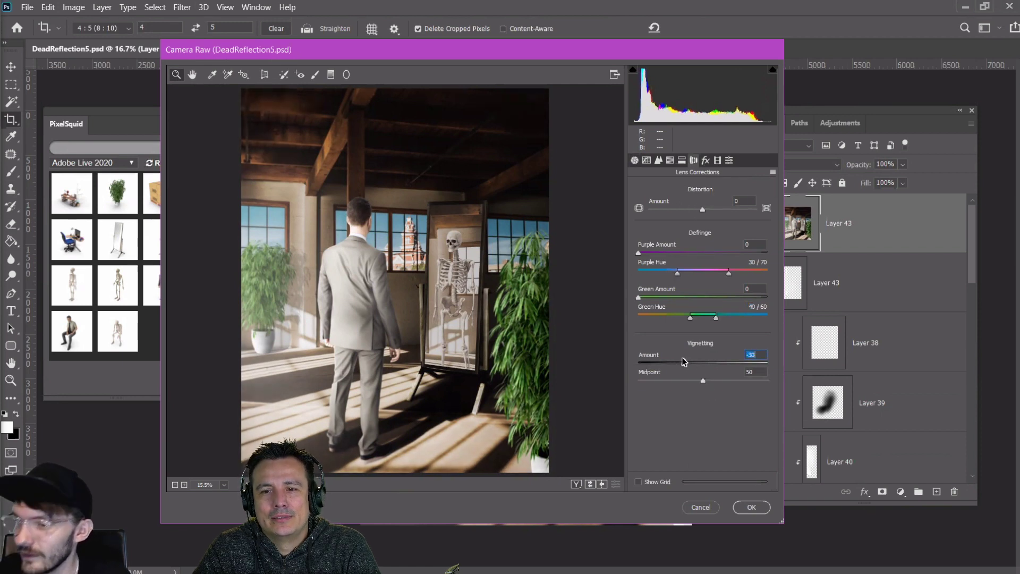
Add film grain with an amount of 10, check it up close around the mirror, and apply the Camera Raw Filter
left_click(705, 160)
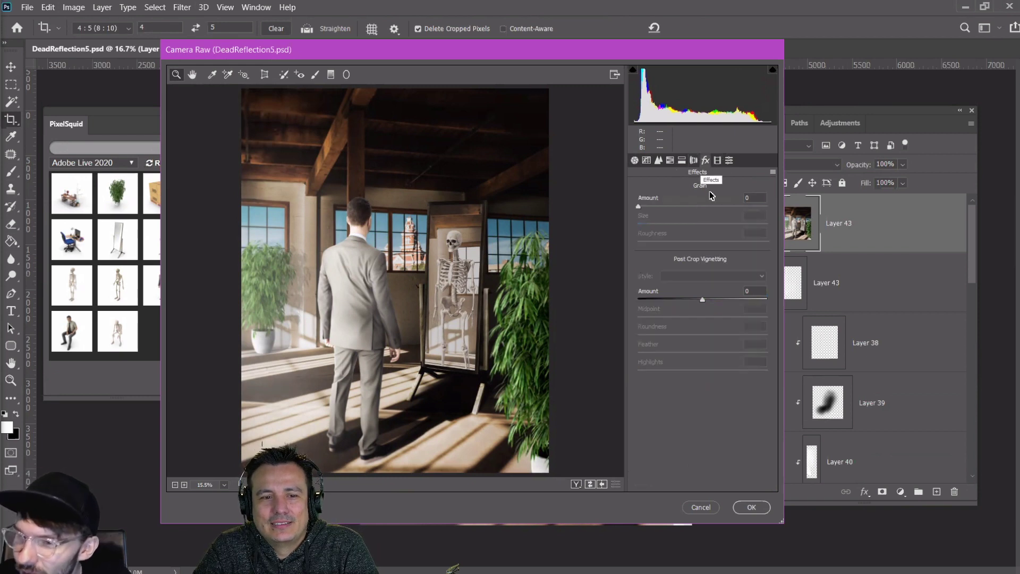
left_click(755, 198)
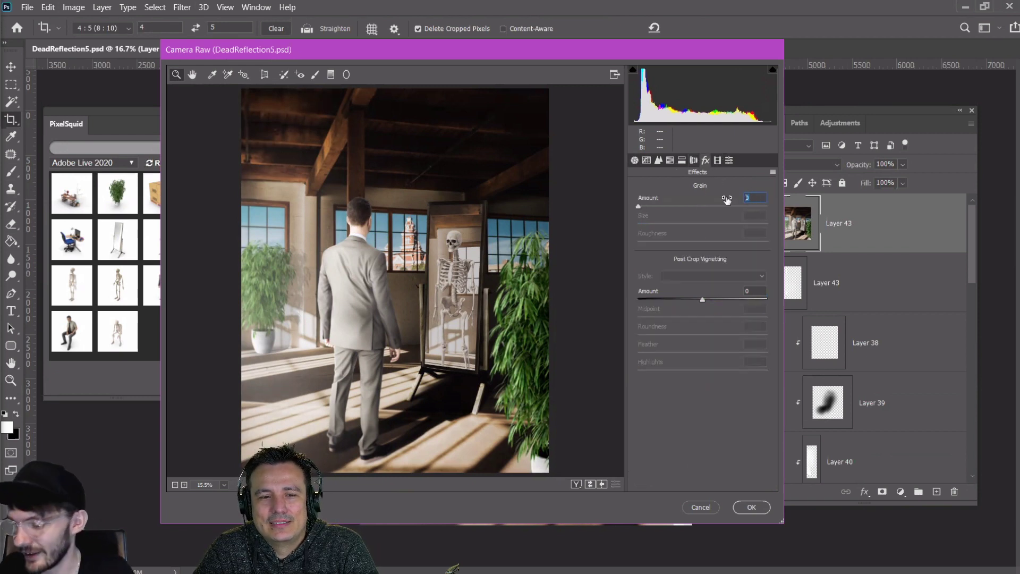
type("10")
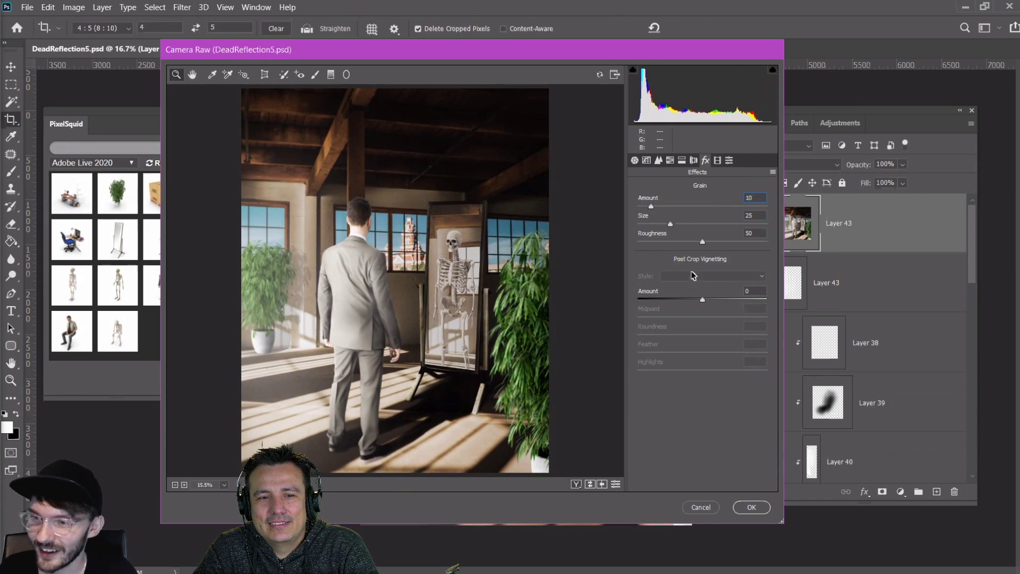
left_click(418, 342)
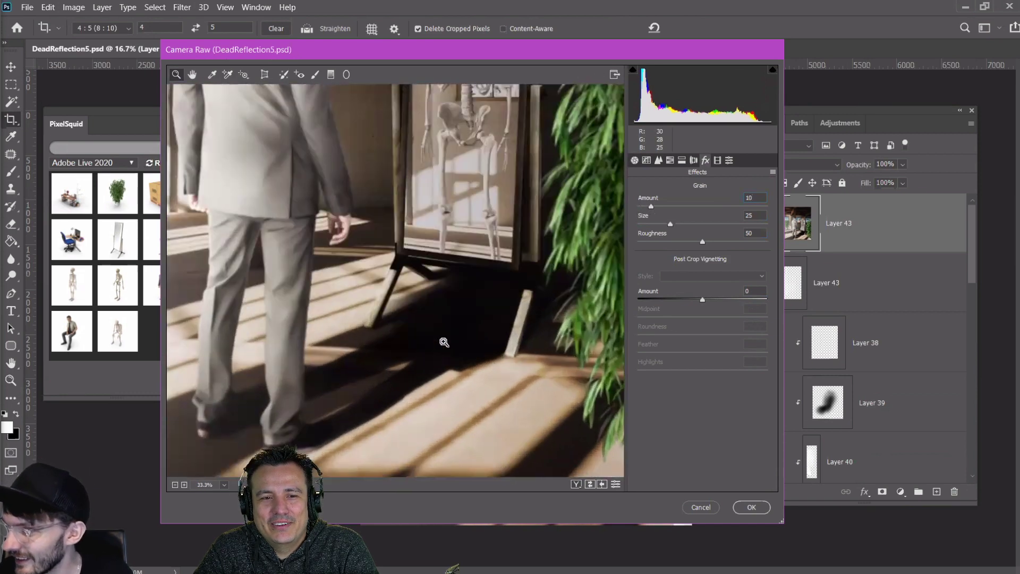
left_click(390, 279)
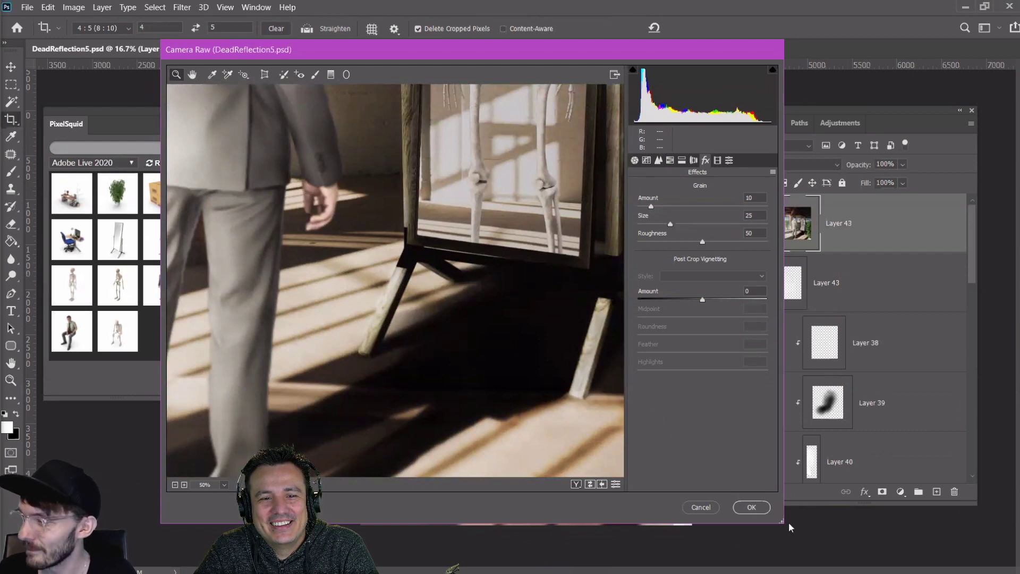
left_click(752, 507)
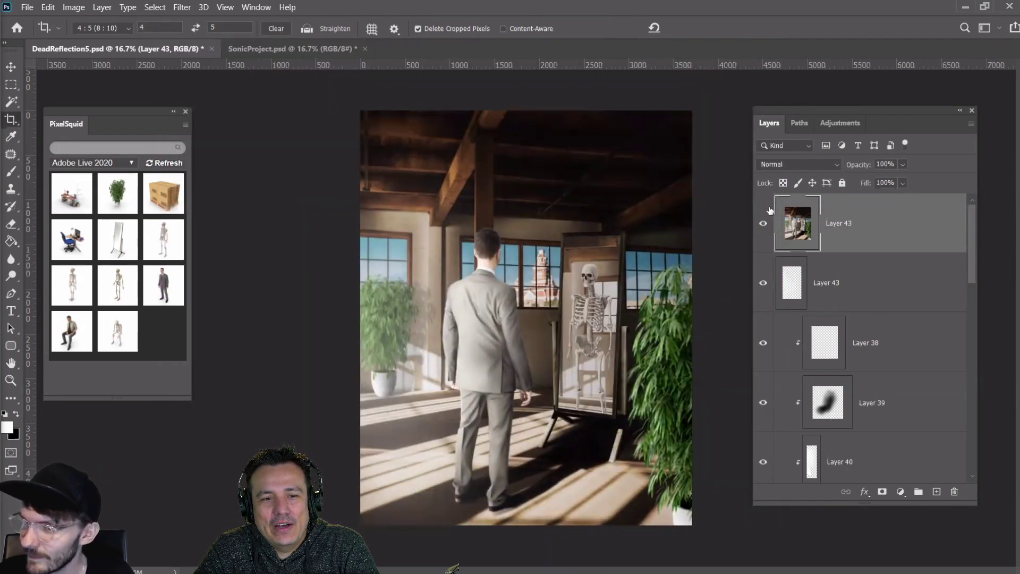
Toggle the visibility of the filtered merged layer to compare the image before and after the Camera Raw adjustments
left_click(763, 224)
left_click(763, 223)
left_click(763, 224)
left_click(763, 223)
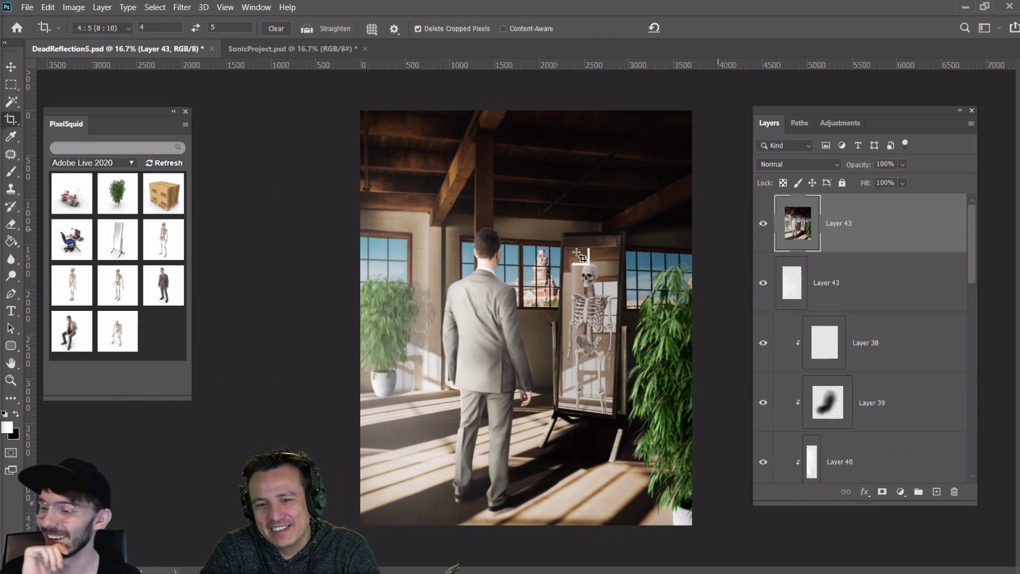
left_click(764, 224)
left_click(764, 223)
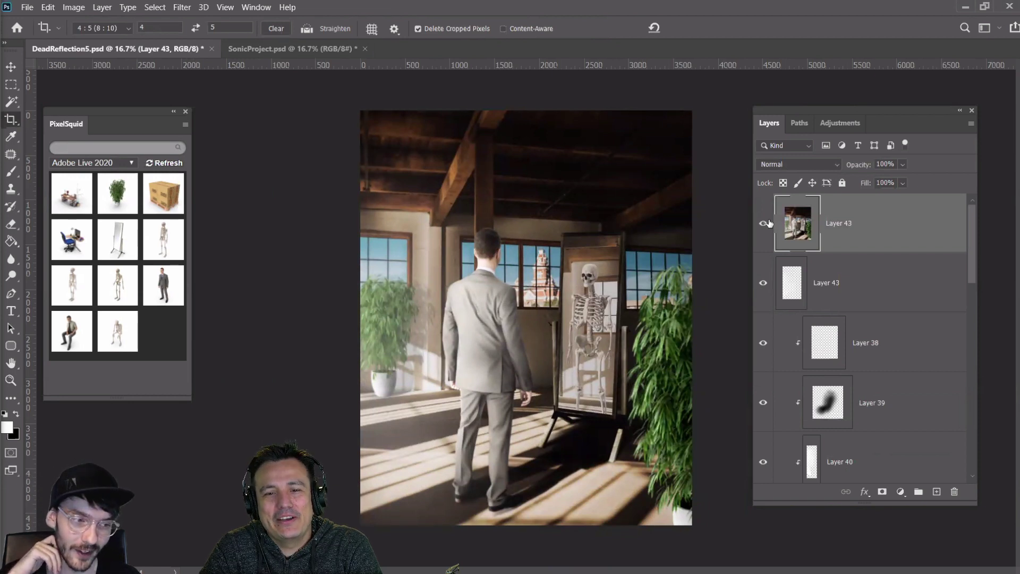
left_click_drag(163, 193, 358, 178)
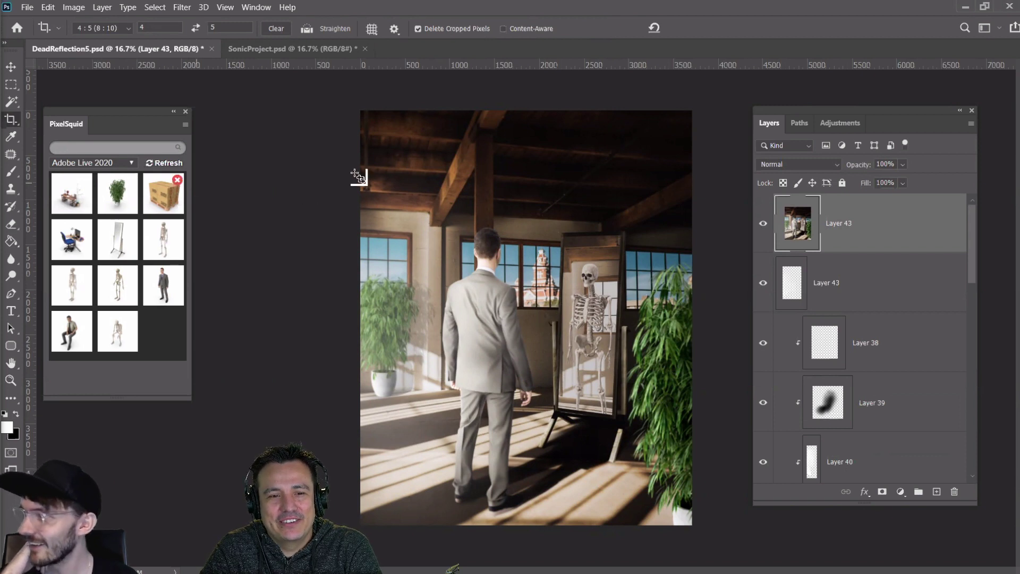
left_click_drag(117, 109, 140, 111)
left_click(27, 8)
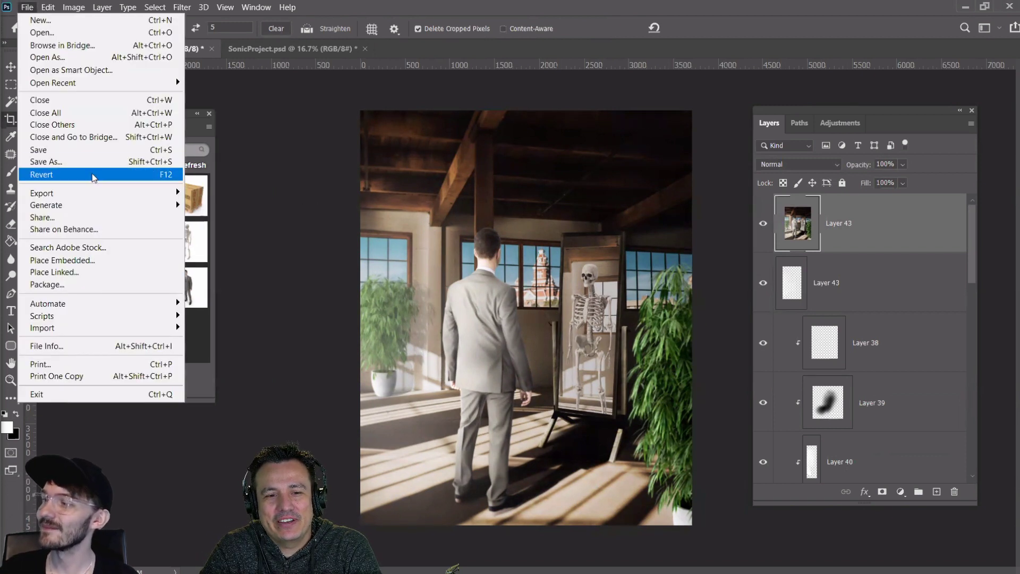
left_click(93, 175)
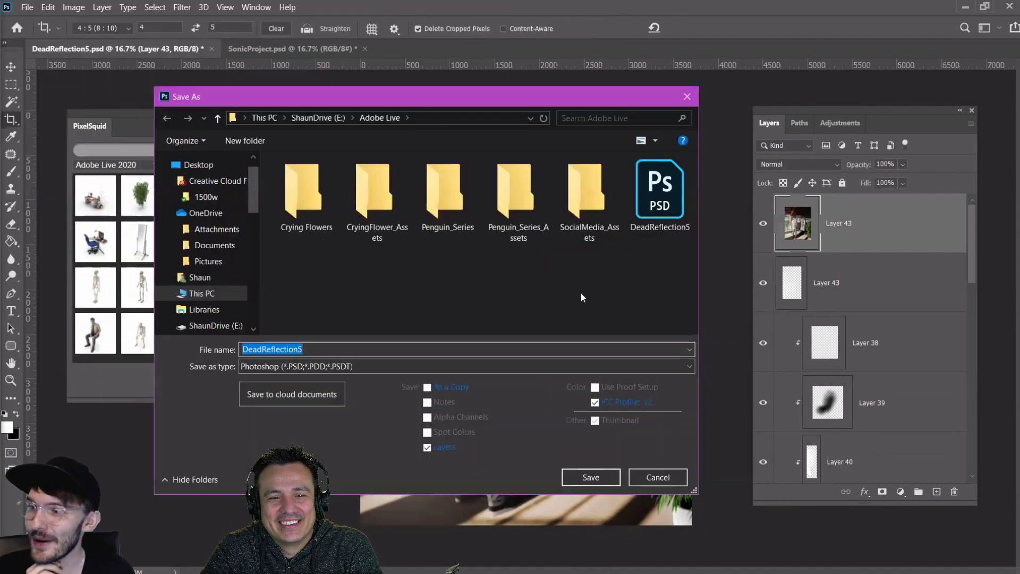
left_click(657, 477)
Save the composite document DeadReflection5.psd under its existing name and switch to the Rectangular Marquee tool
left_click(28, 7)
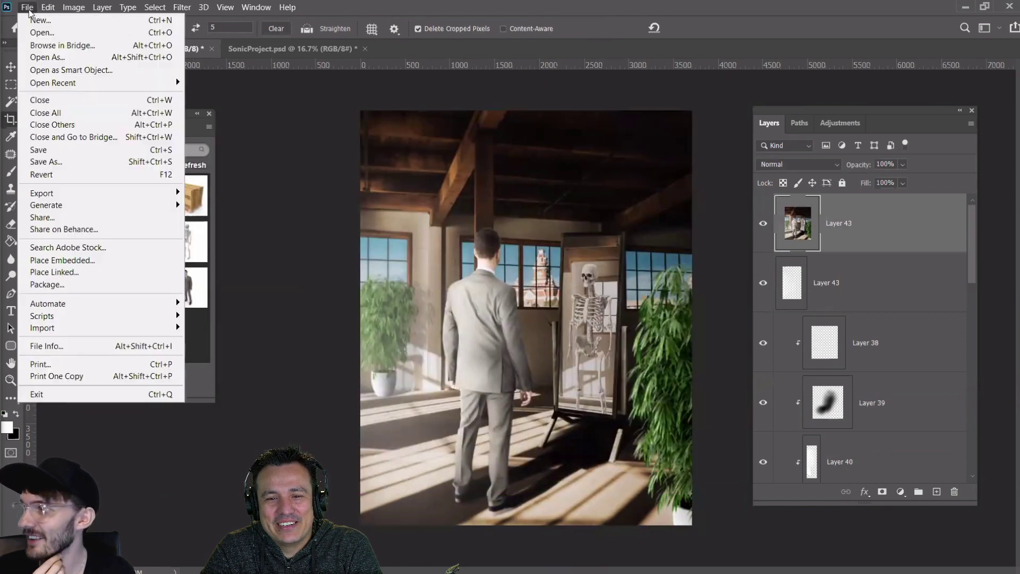
left_click(58, 149)
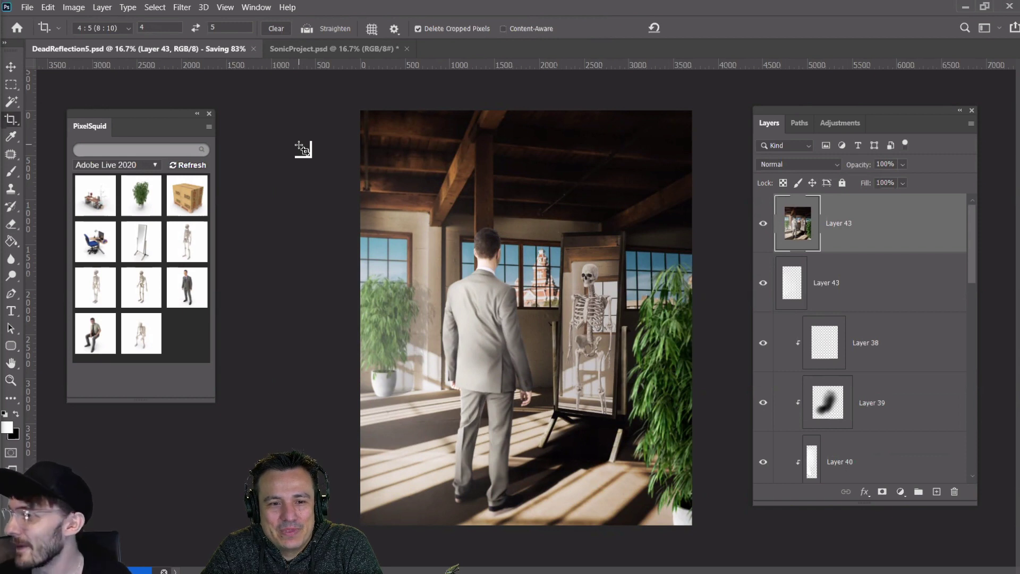
left_click(11, 85)
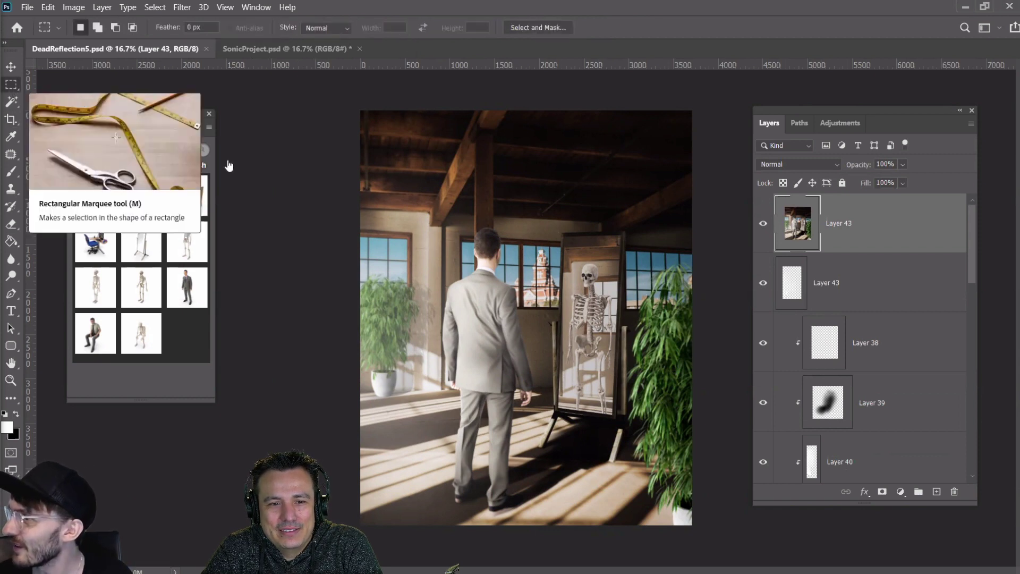
left_click_drag(164, 113, 178, 111)
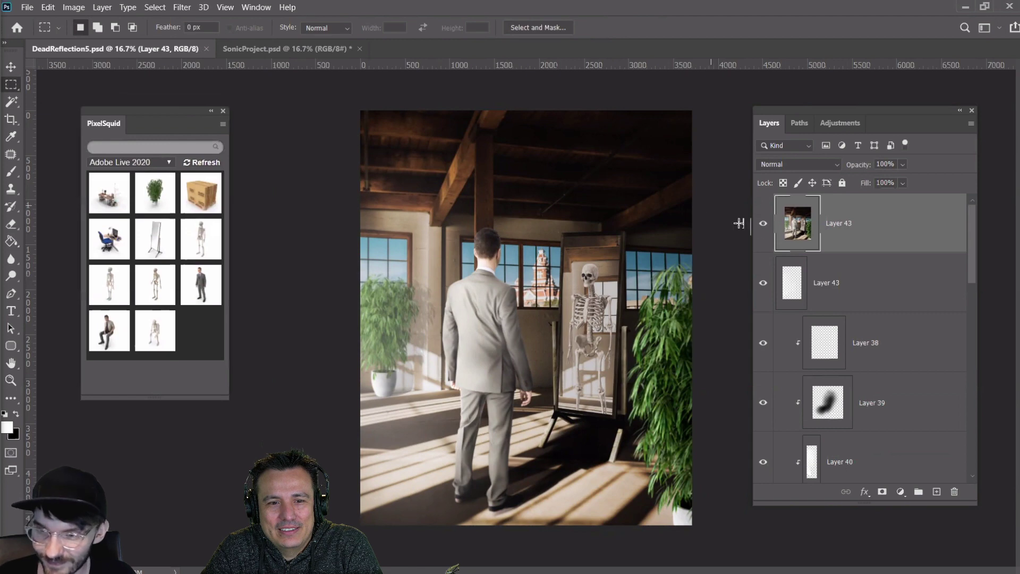
Hide and show the graded merged layer for another before-and-after comparison of the whole image
left_click(763, 224)
left_click(763, 224)
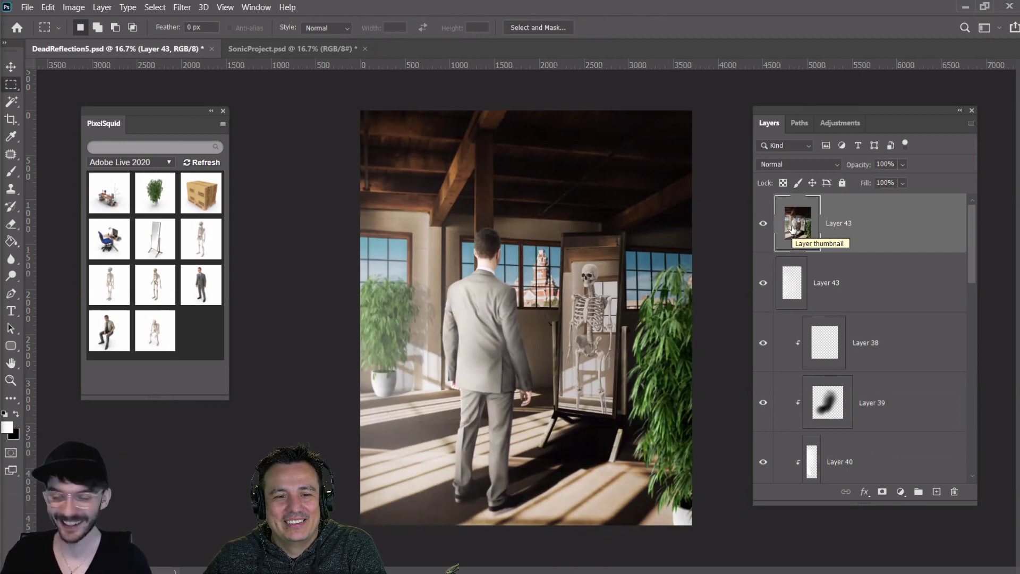
left_click(765, 226)
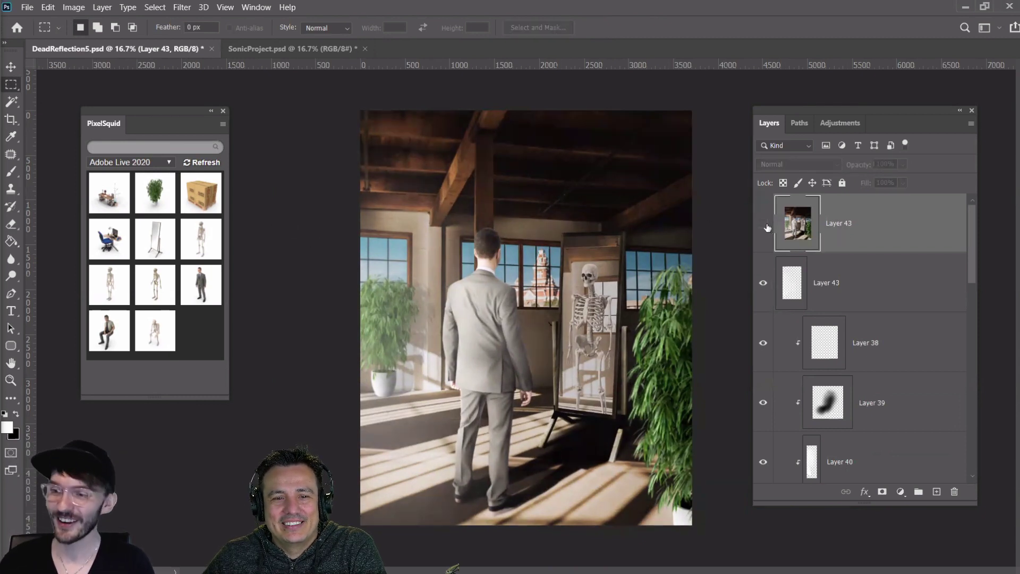
left_click(766, 227)
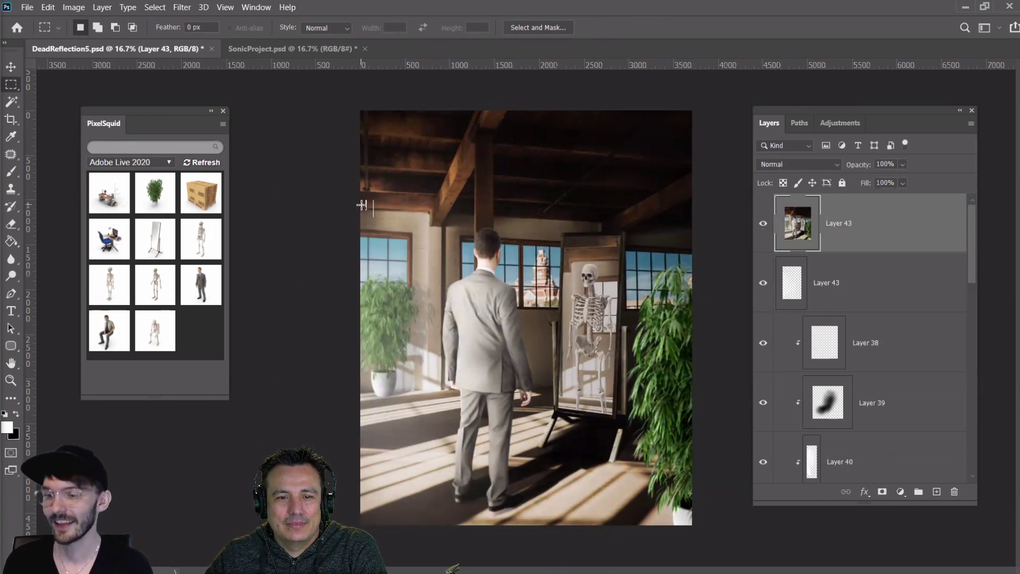
On a new layer, paint soft black shading along the image's right edge over the plant with a 2400 px brush, and compare it on and off
left_click(11, 171)
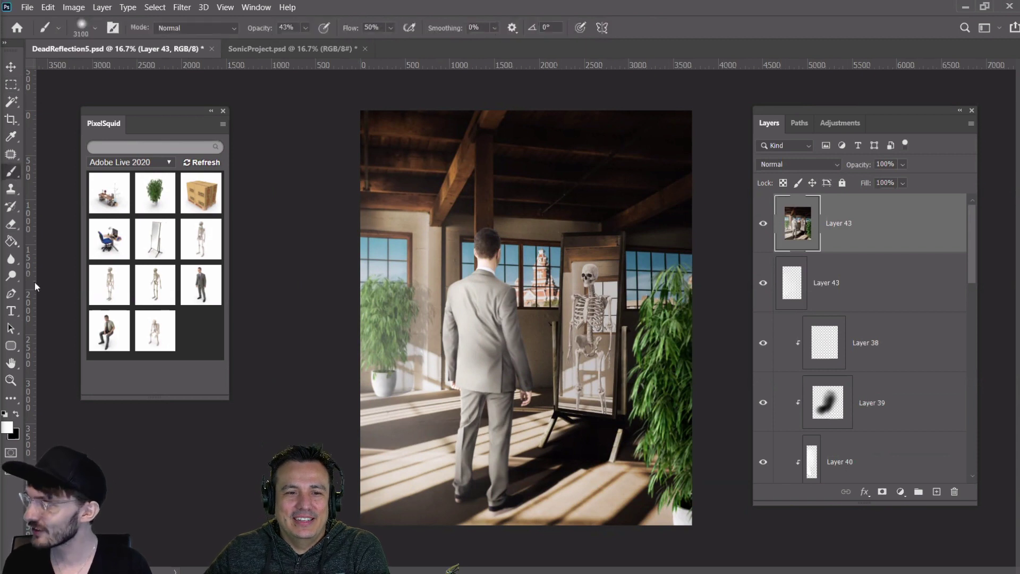
left_click(14, 415)
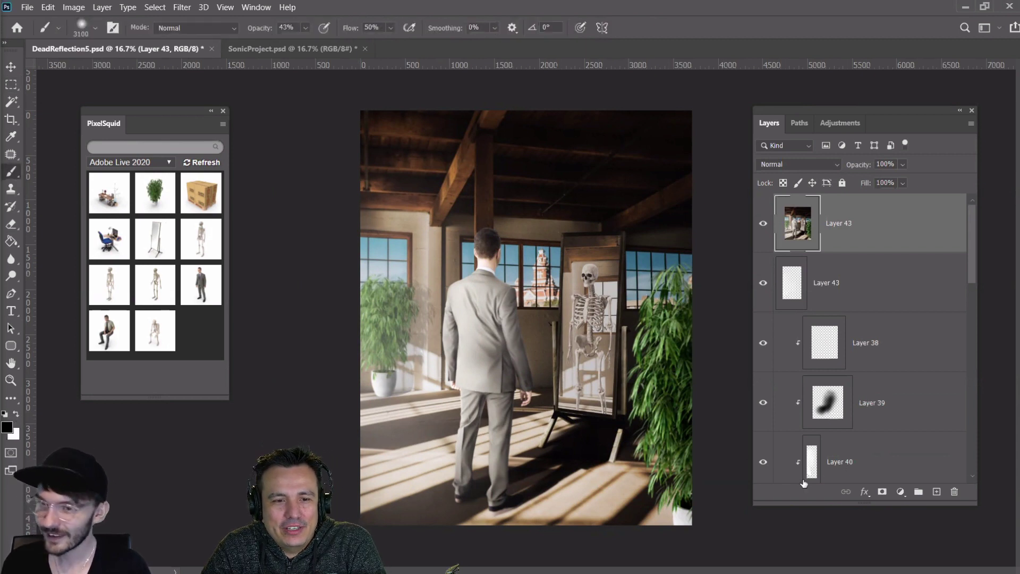
left_click(937, 491)
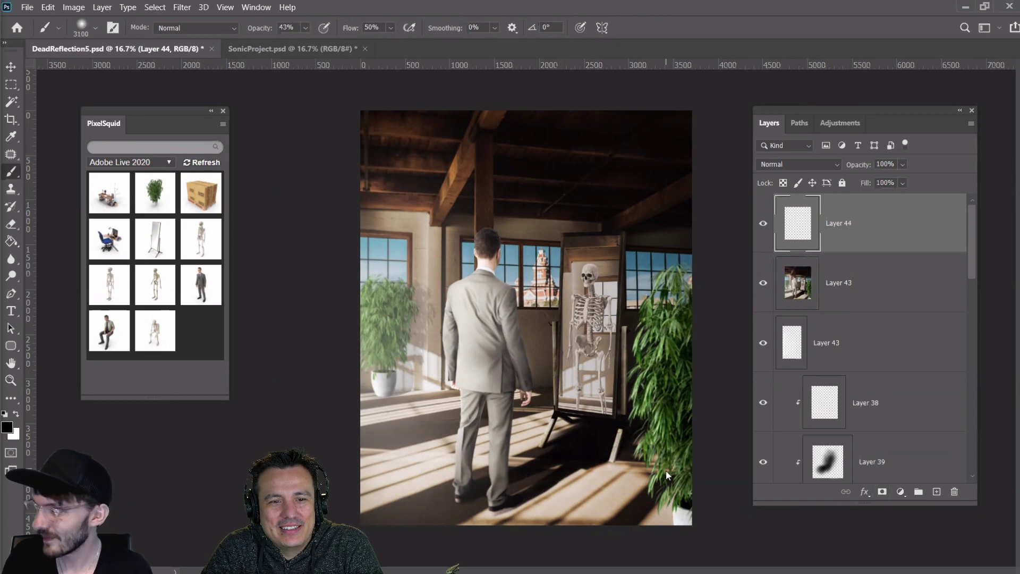
key("bracketleft")
key("bracketleft")
left_click_drag(700, 449, 701, 297)
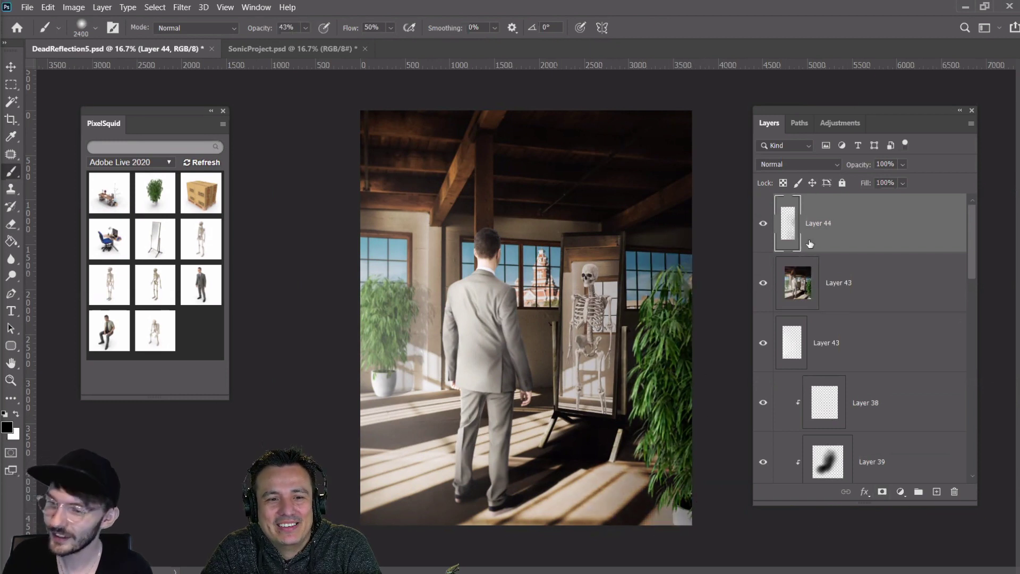
left_click(764, 224)
left_click(764, 223)
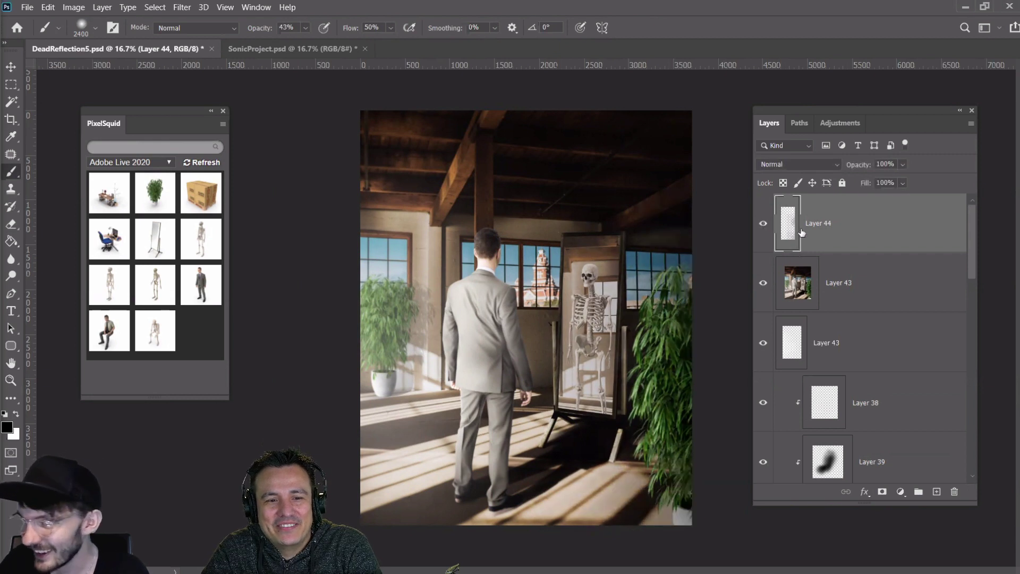
Switch to the Eraser and set its size to 200 px for the black shading around the plant pot
left_click(7, 226)
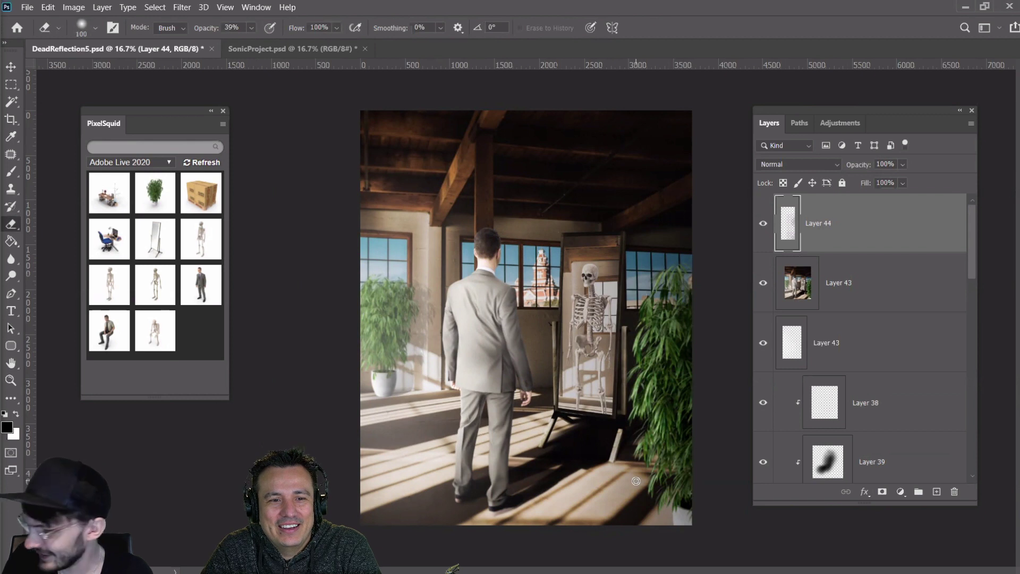
key("bracketright")
key("bracketright")
key("bracketright")
key("bracketright")
key("bracketright")
key("bracketright")
key("bracketright")
key("bracketright")
key("bracketright")
key("bracketright")
key("bracketright")
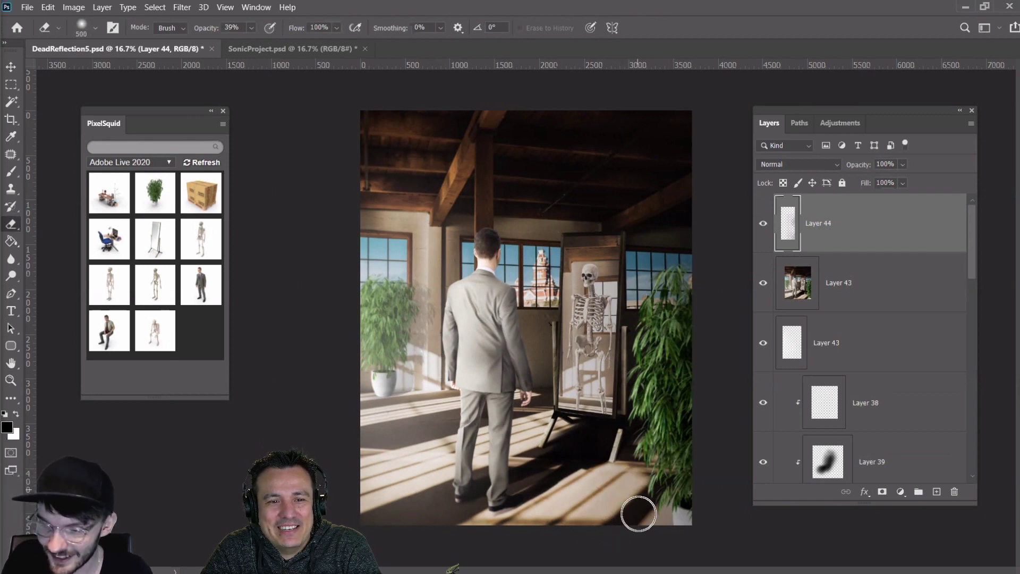
key("bracketleft")
key("bracketleft")
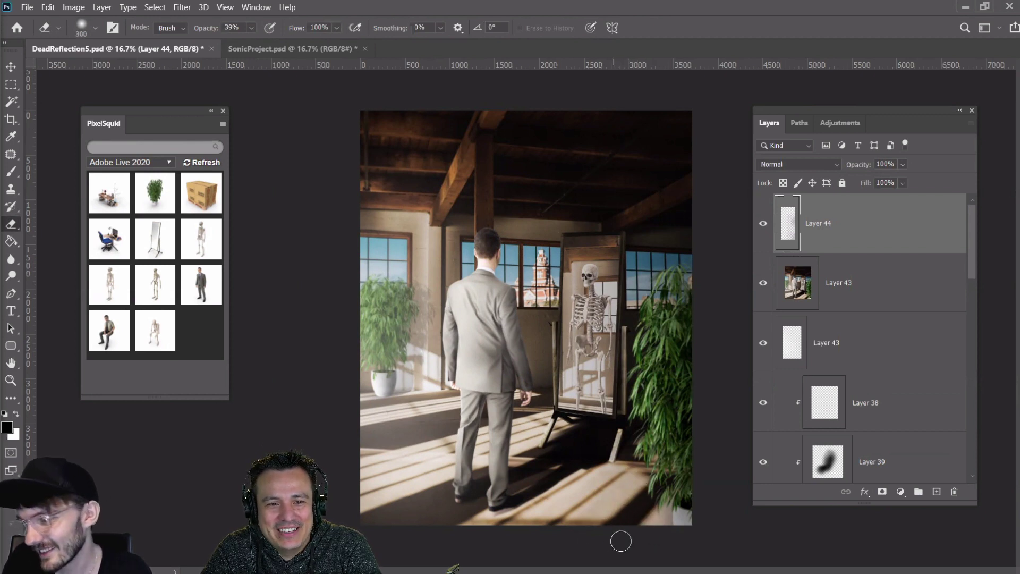
key("bracketleft")
key("bracketleft")
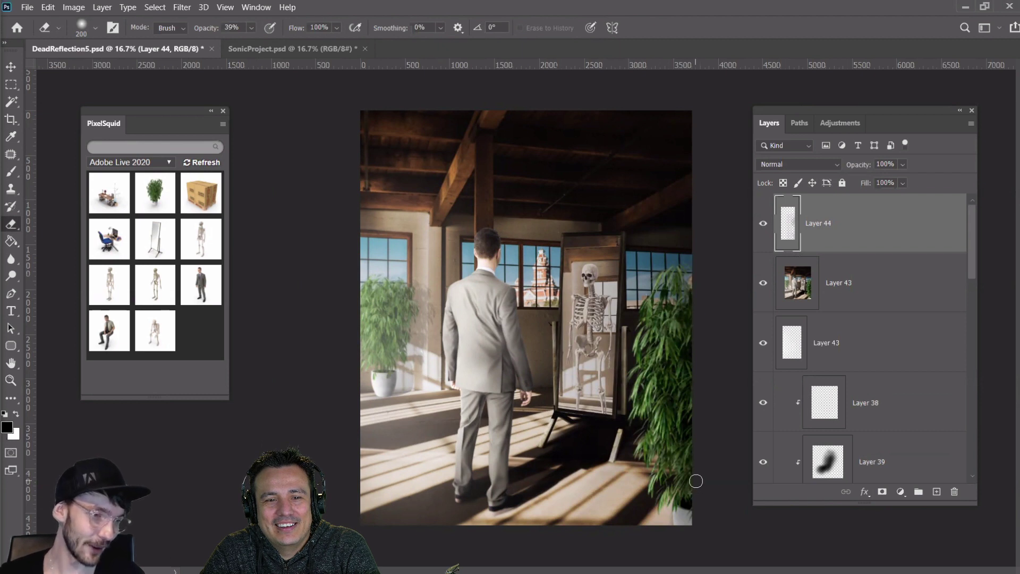
Export the image with Save for Web as a transparent PNG-24 at 3712 × 4640 px
left_click(13, 84)
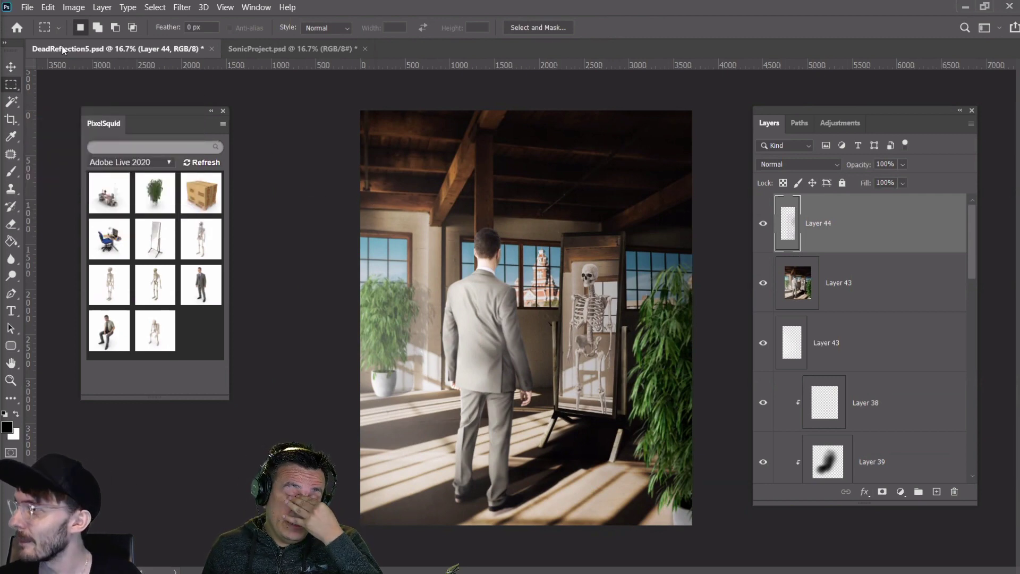
left_click(30, 8)
mouse_move(128, 197)
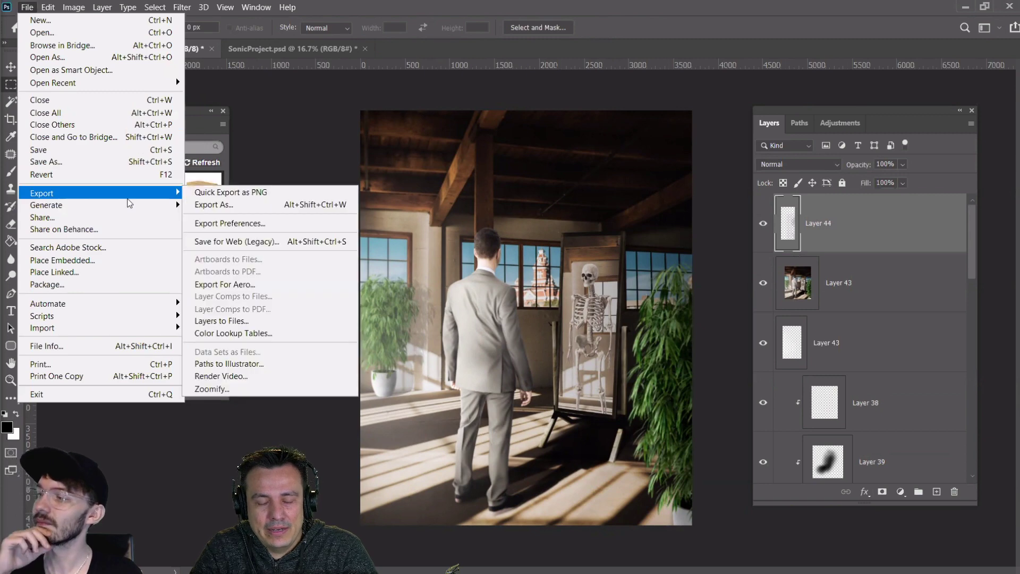
left_click(228, 241)
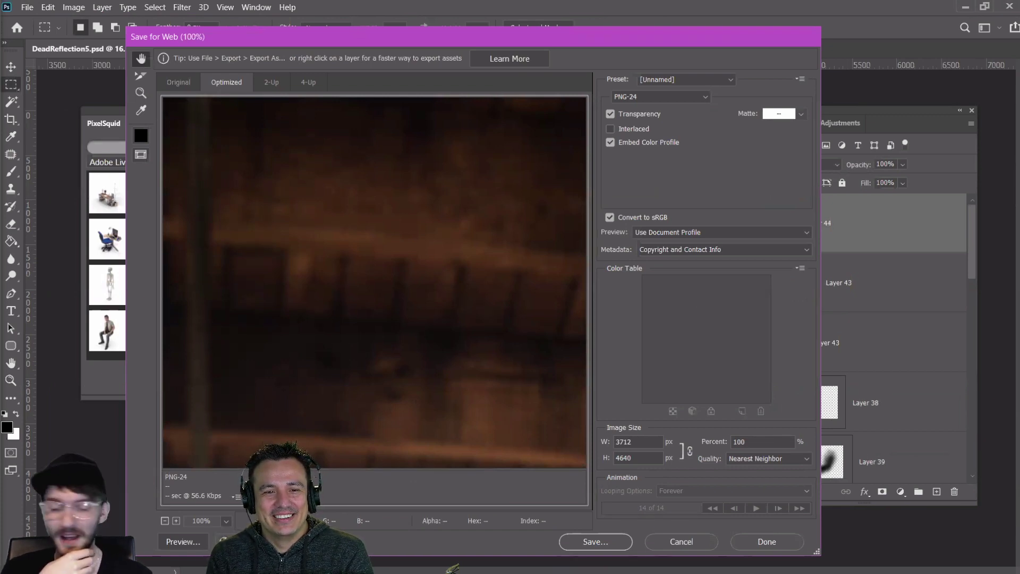
left_click(591, 541)
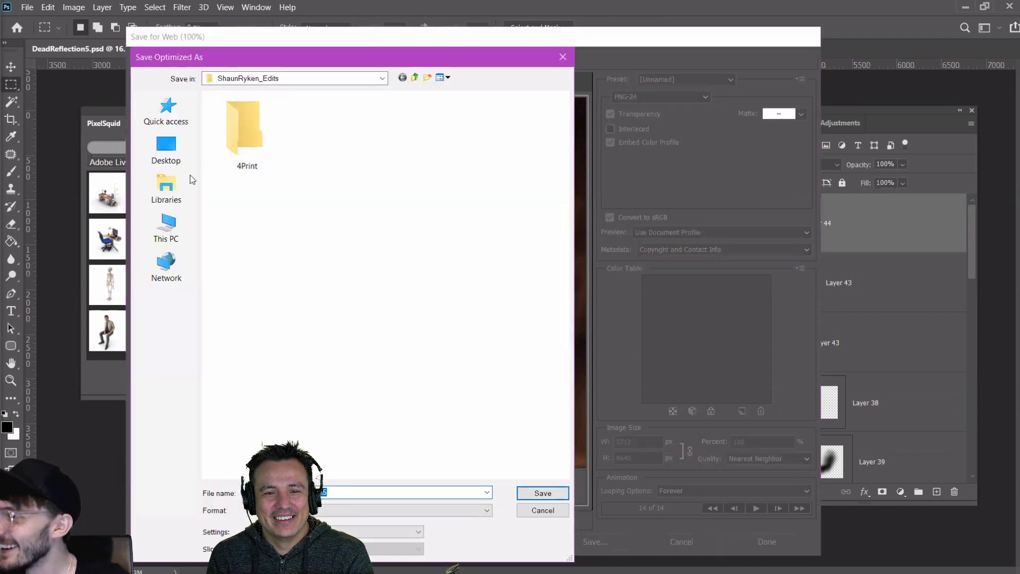
left_click(544, 494)
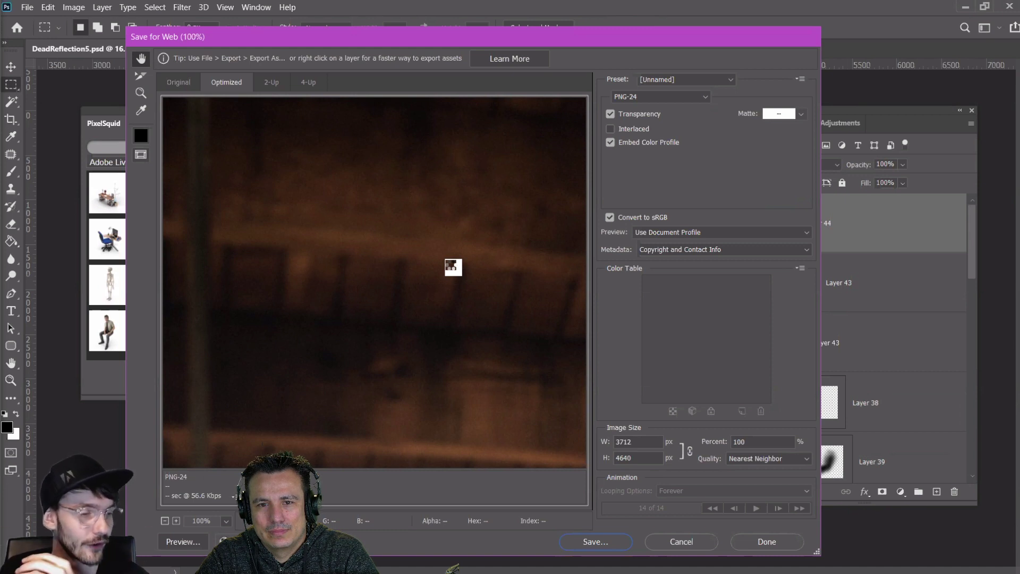
key("Escape")
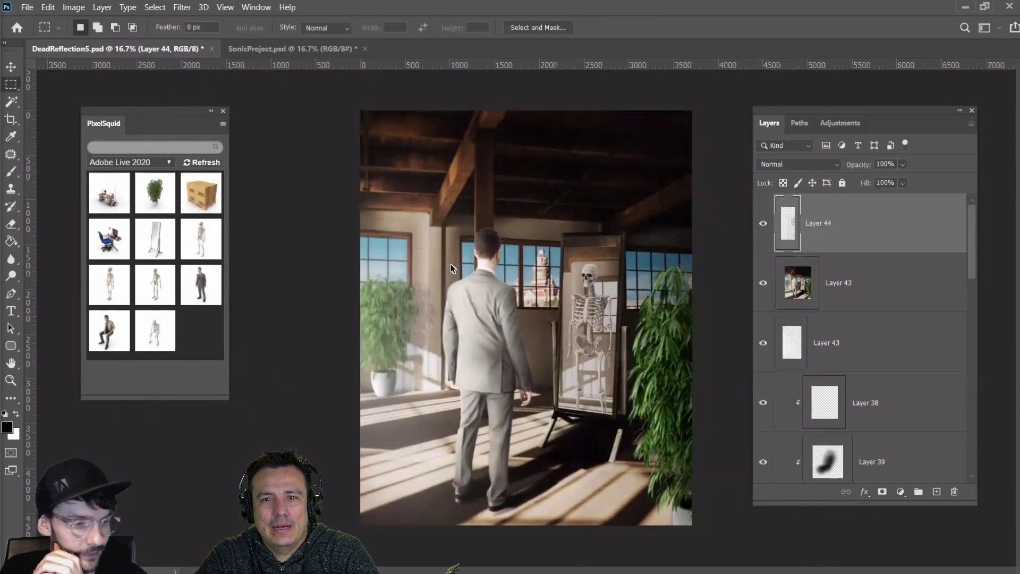
left_click(11, 67)
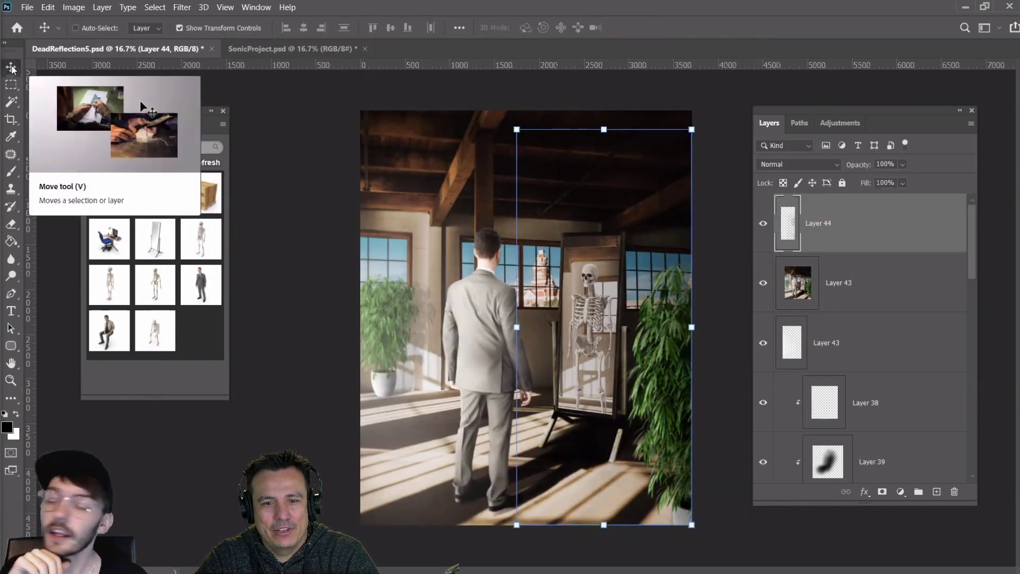
left_click_drag(201, 192, 209, 145)
left_click_drag(179, 114, 195, 116)
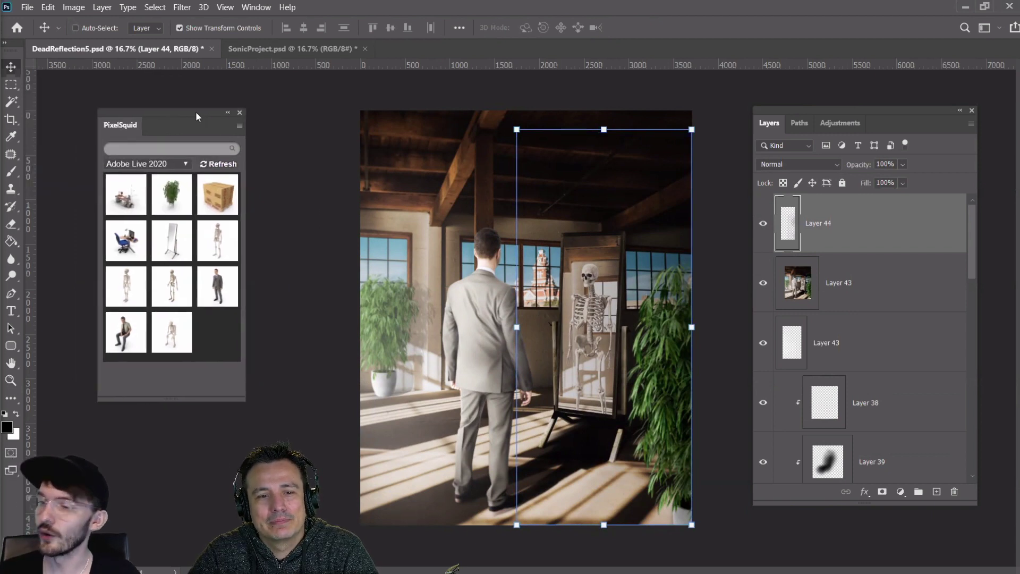
left_click(11, 86)
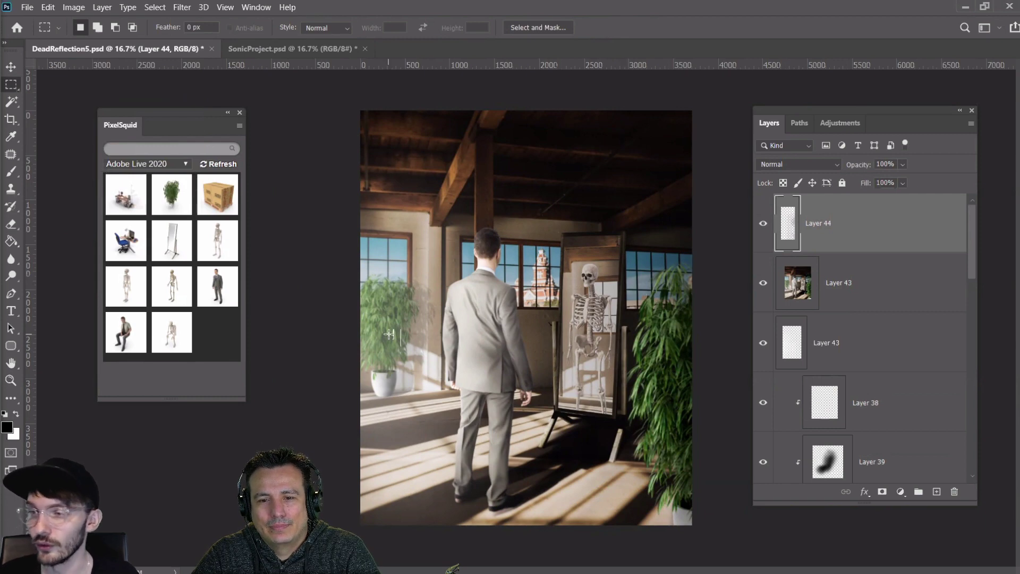
Look over the SonicProject.psd presentation layout and return to the DeadReflection5.psd composite
left_click(279, 49)
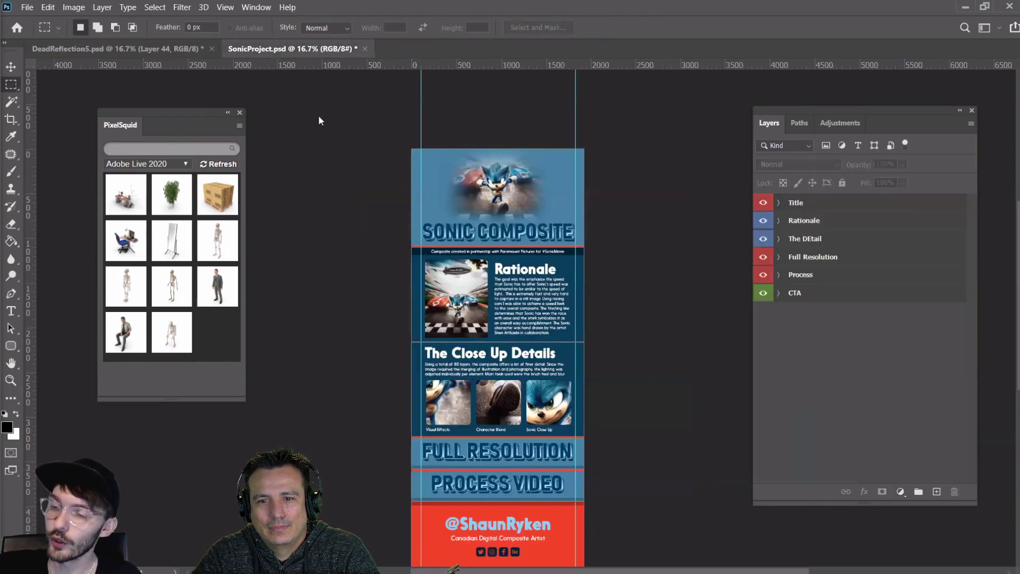
scroll(622, 345, "down", 2)
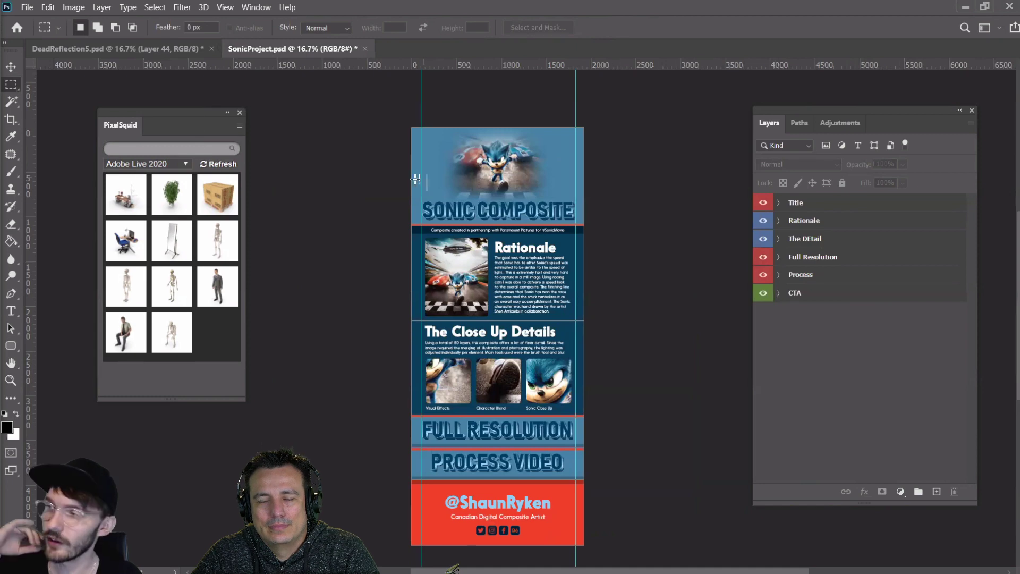
left_click(142, 49)
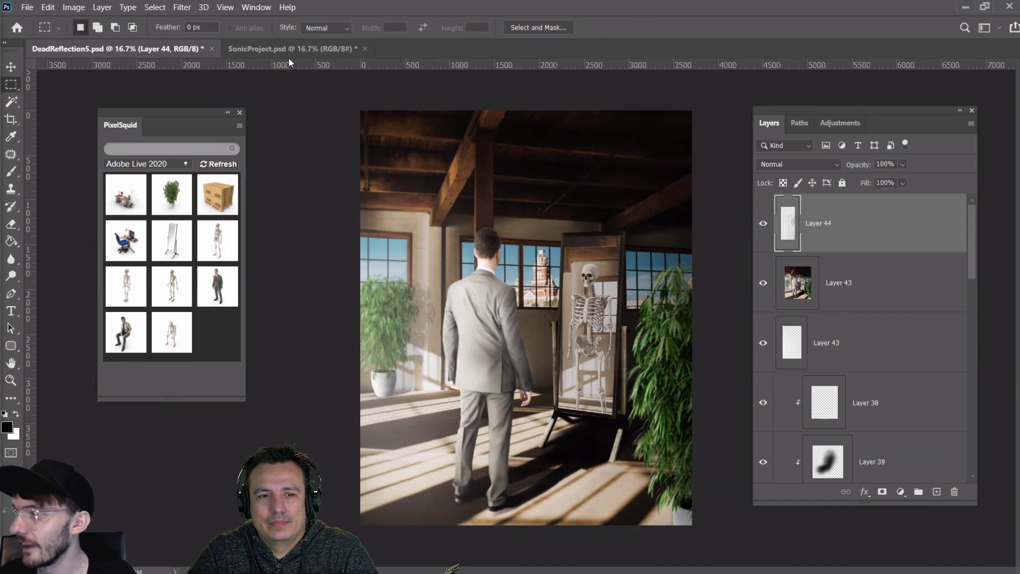
left_click(27, 12)
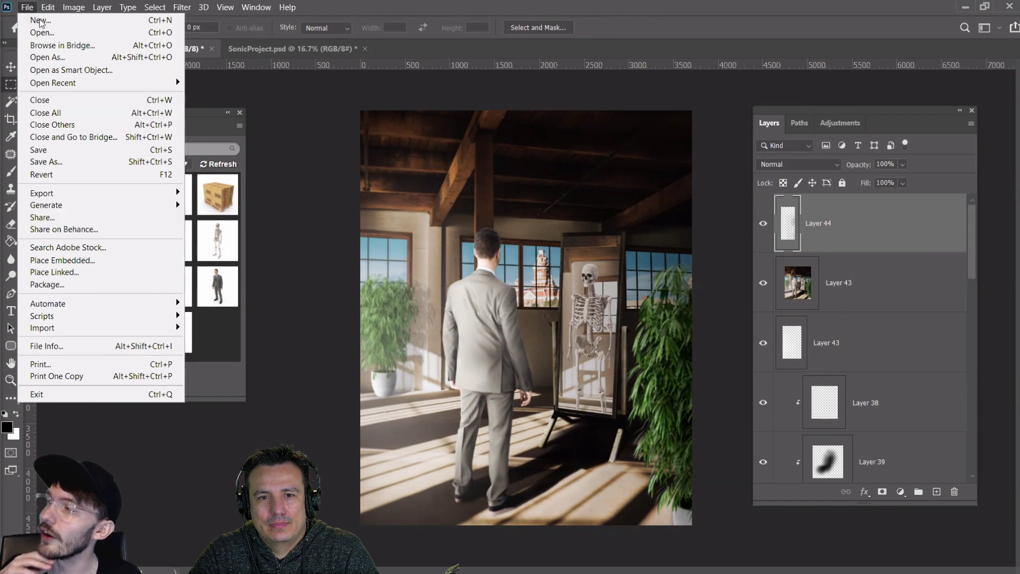
key("Escape")
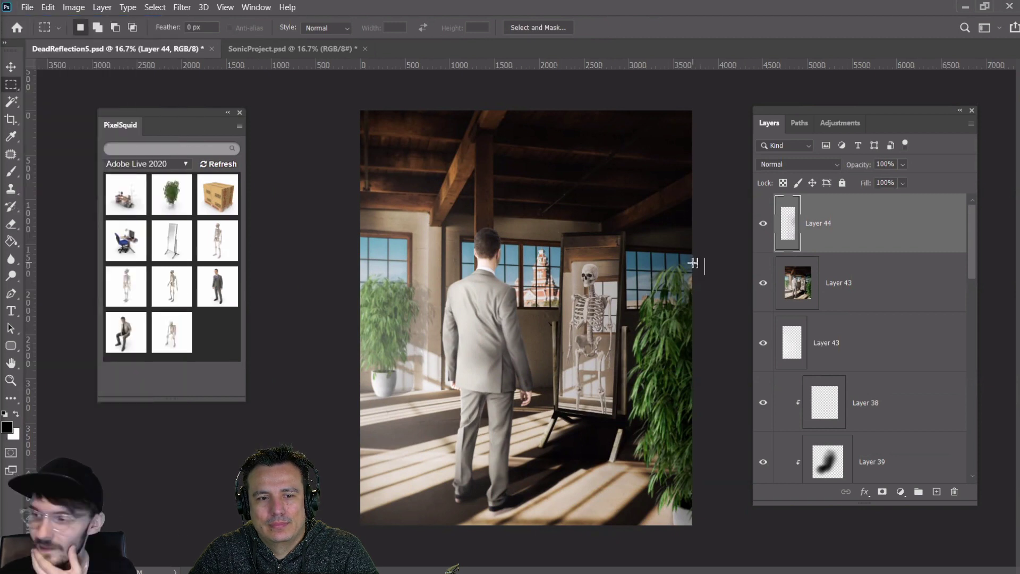
Close DeadReflection5.psd and save its changes
left_click(211, 50)
left_click(468, 230)
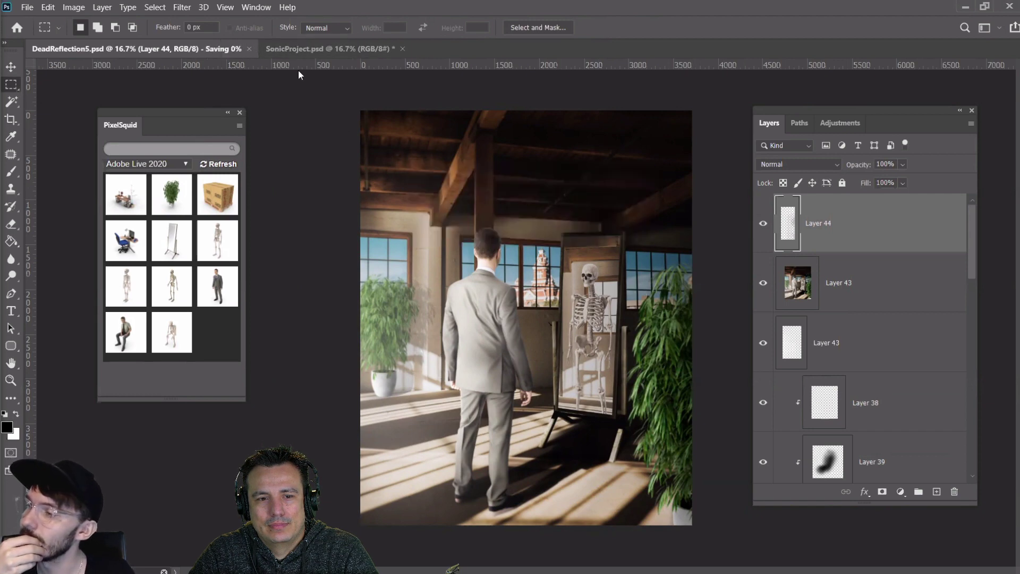
Create a new document from the Web Large preset, 1920 × 1080 px at 72 ppi with artboards enabled
key("ctrl+n")
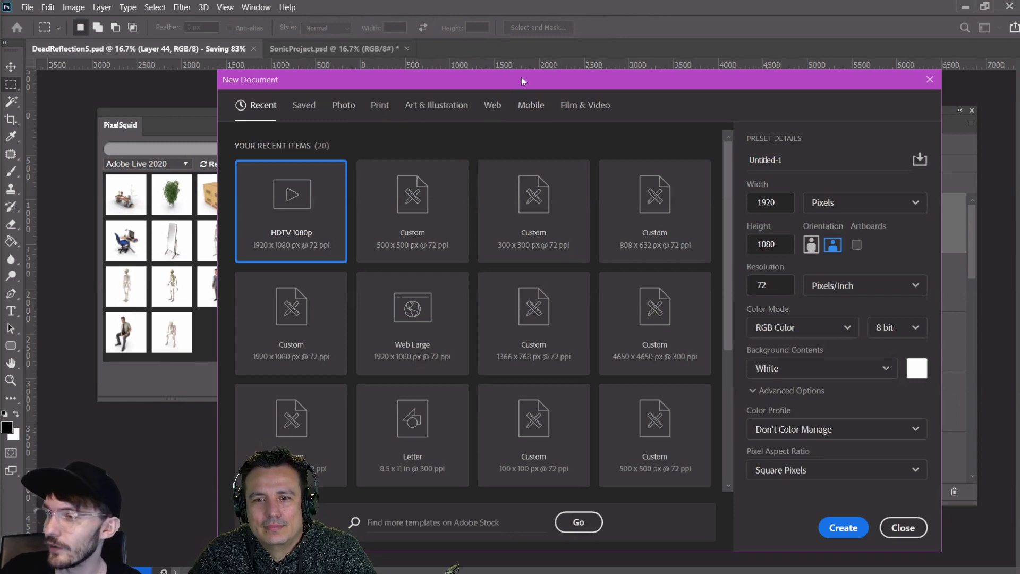
left_click_drag(517, 75, 491, 59)
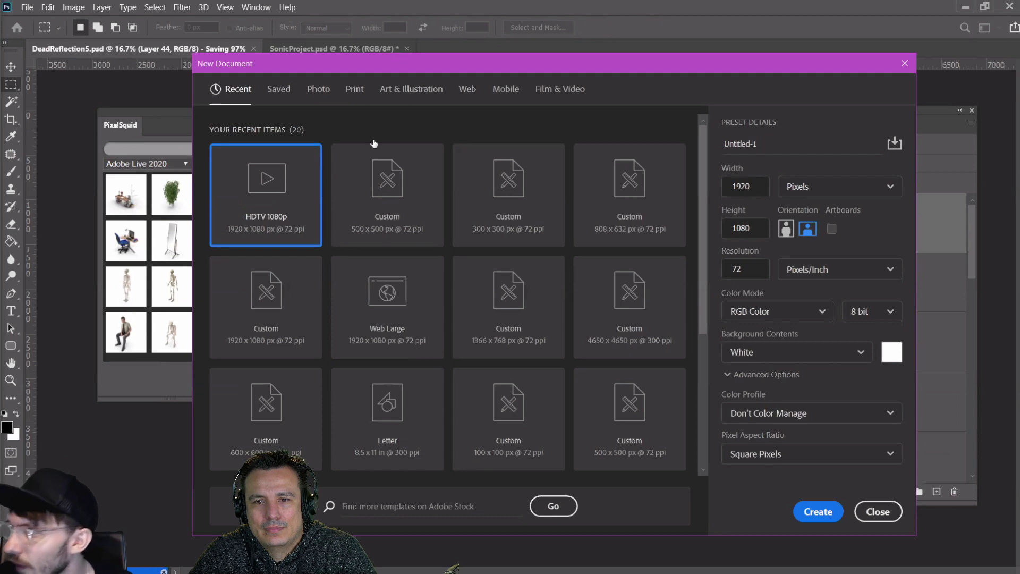
left_click(467, 90)
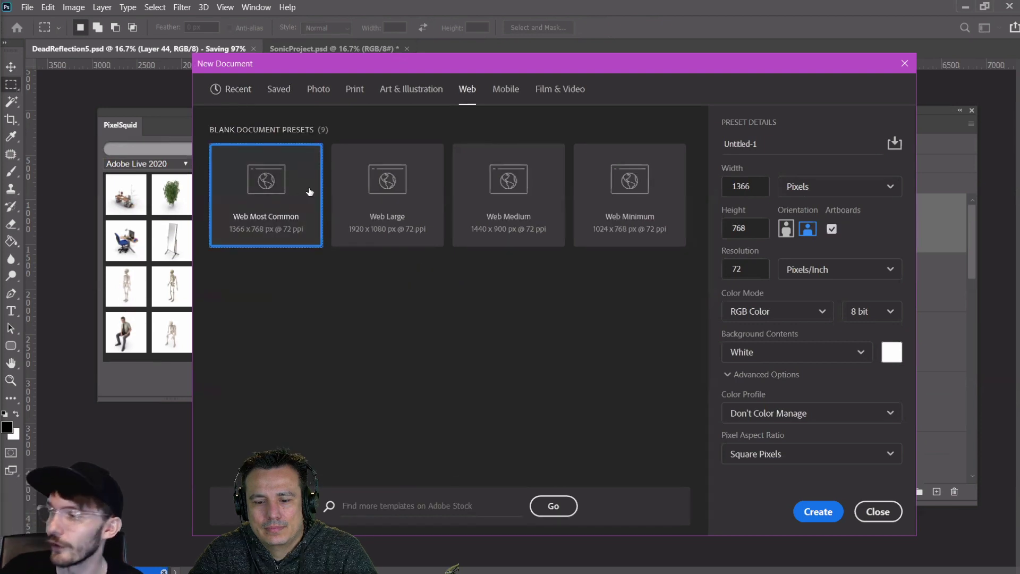
left_click(406, 183)
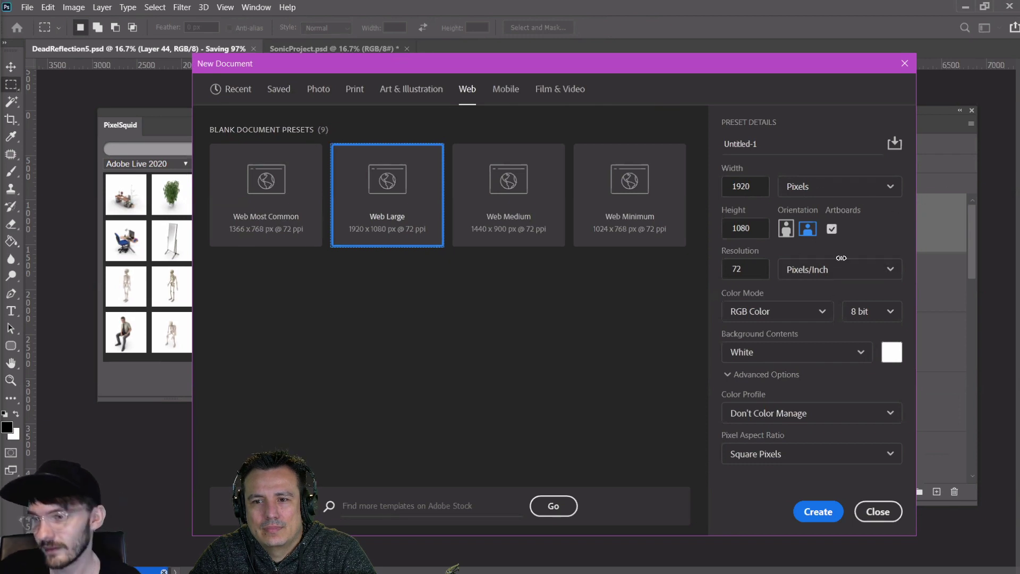
left_click(818, 512)
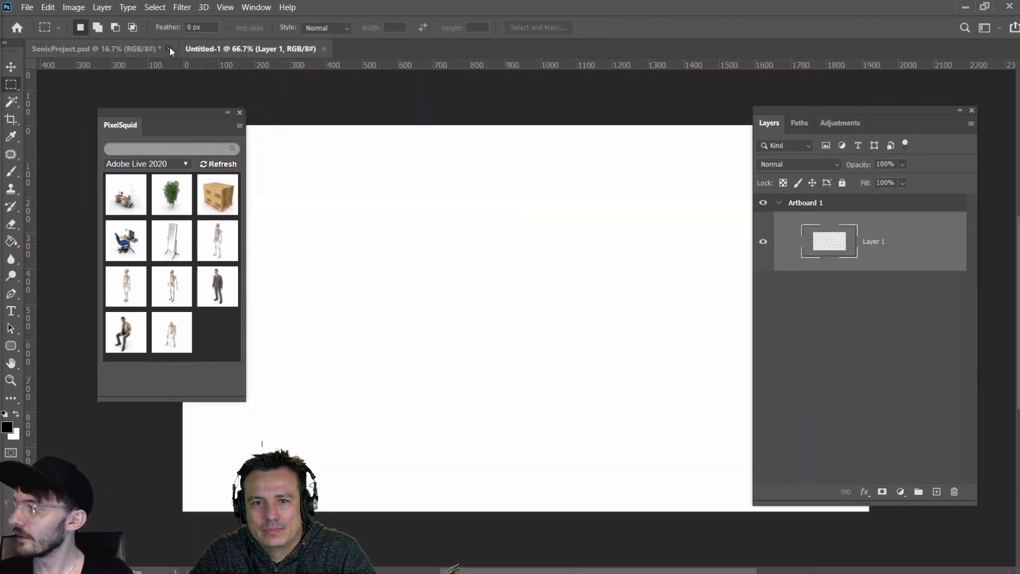
Close SonicProject.psd with its changes saved and return to the new untitled document
left_click(169, 49)
key("Escape")
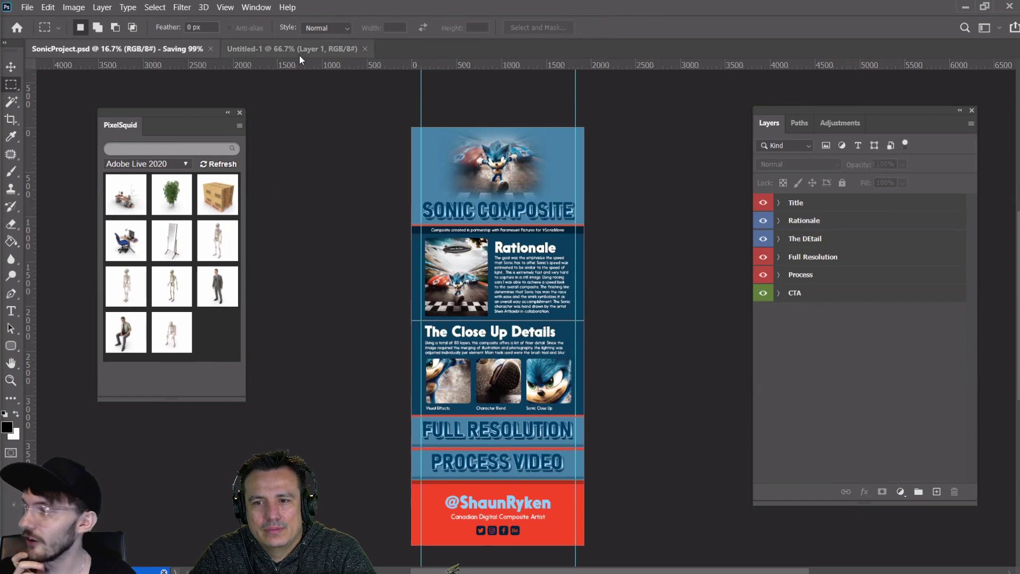
left_click(284, 50)
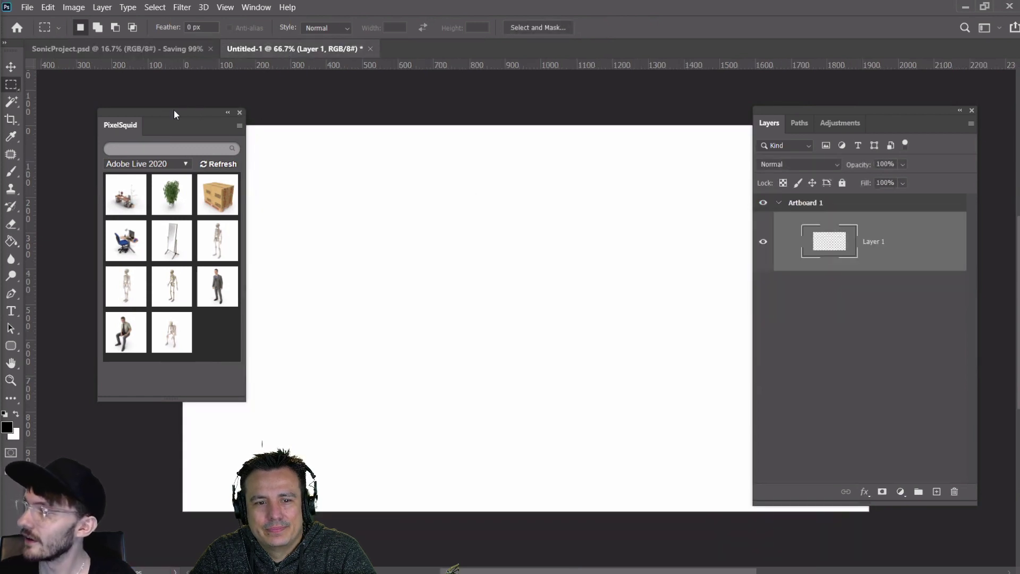
Move the PixelSquid and Layers panels outward to clear the canvas around the artboard
left_click_drag(174, 110, 112, 108)
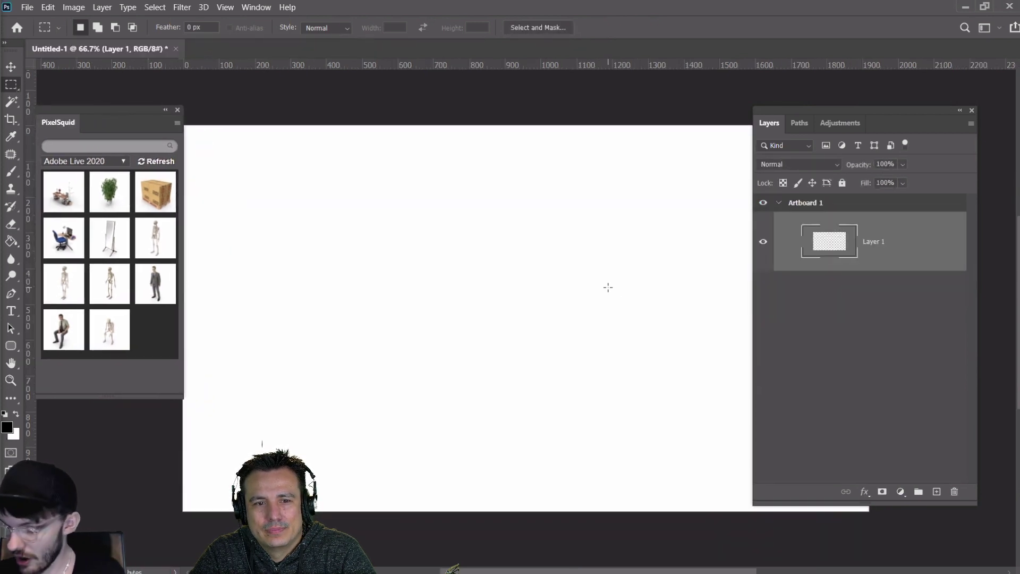
key("ctrl+minus")
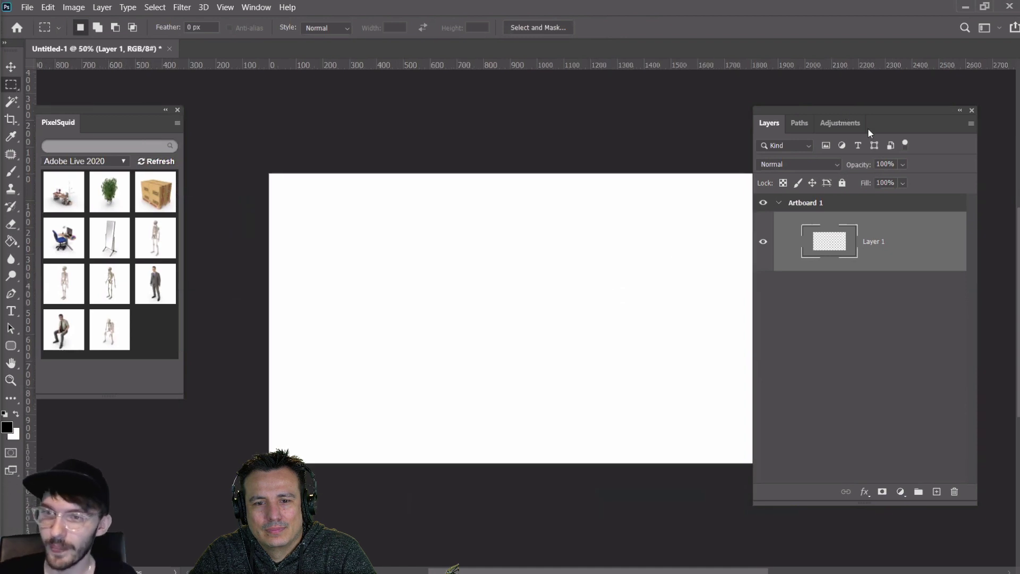
left_click_drag(869, 128, 898, 133)
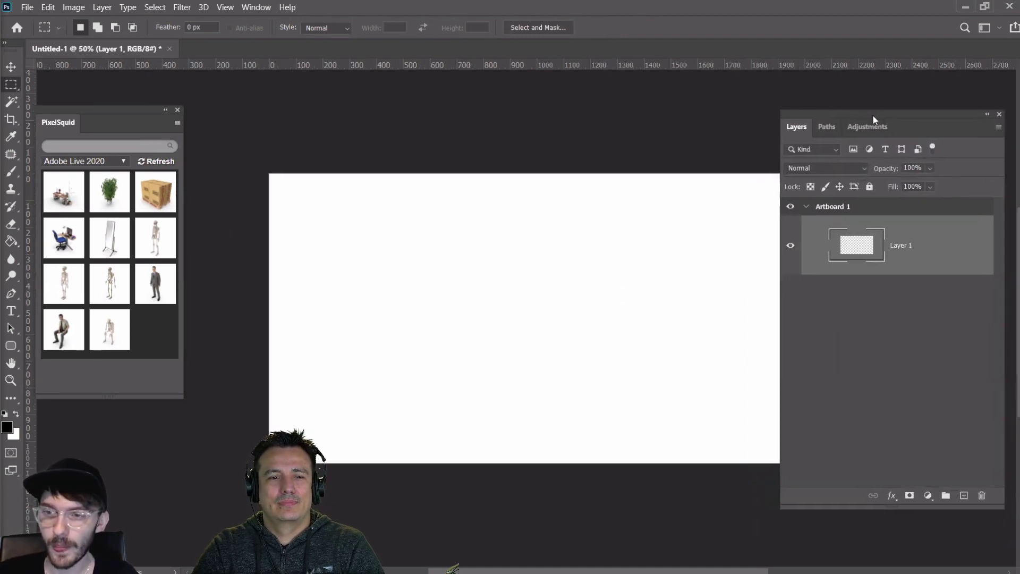
Collapse the artboard's layer group and rename the artboard as Title
left_click(808, 211)
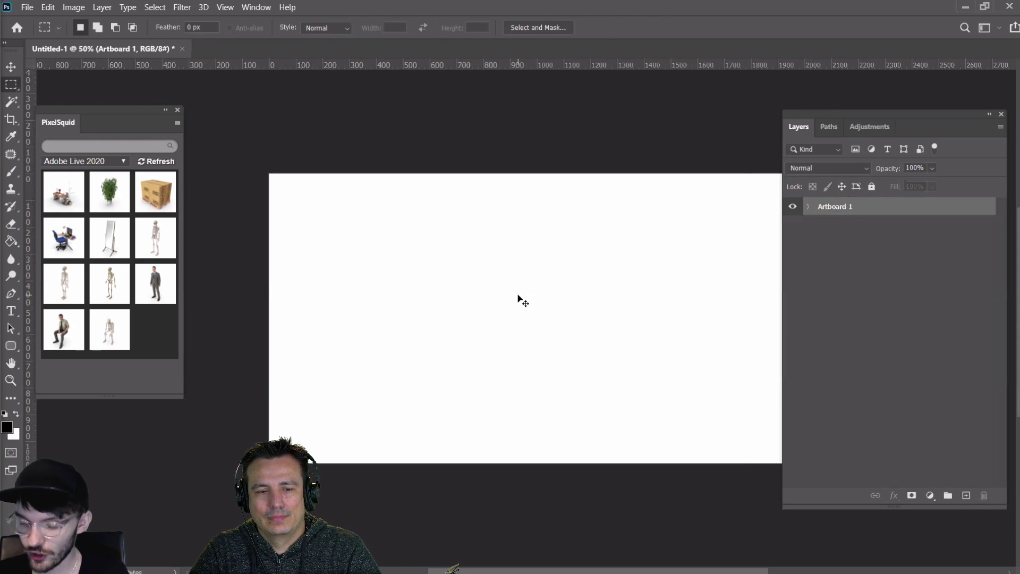
key("ctrl+minus")
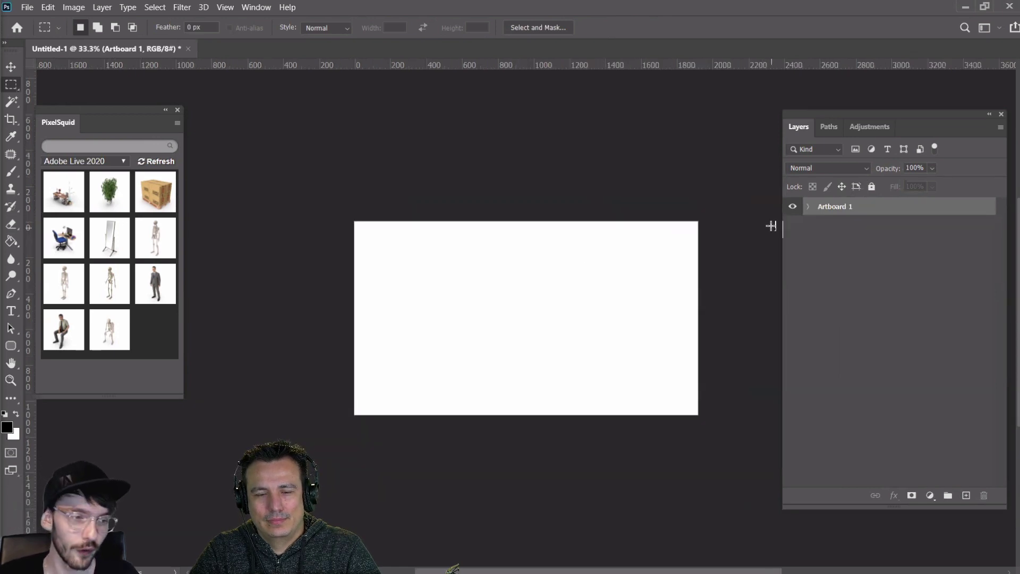
double_click(851, 209)
type("Title")
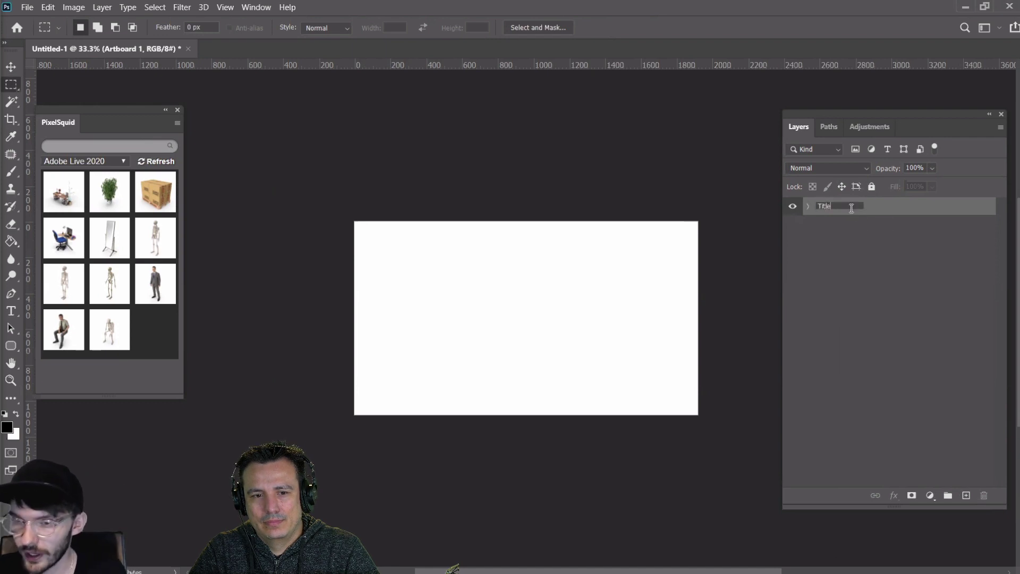
key("Return")
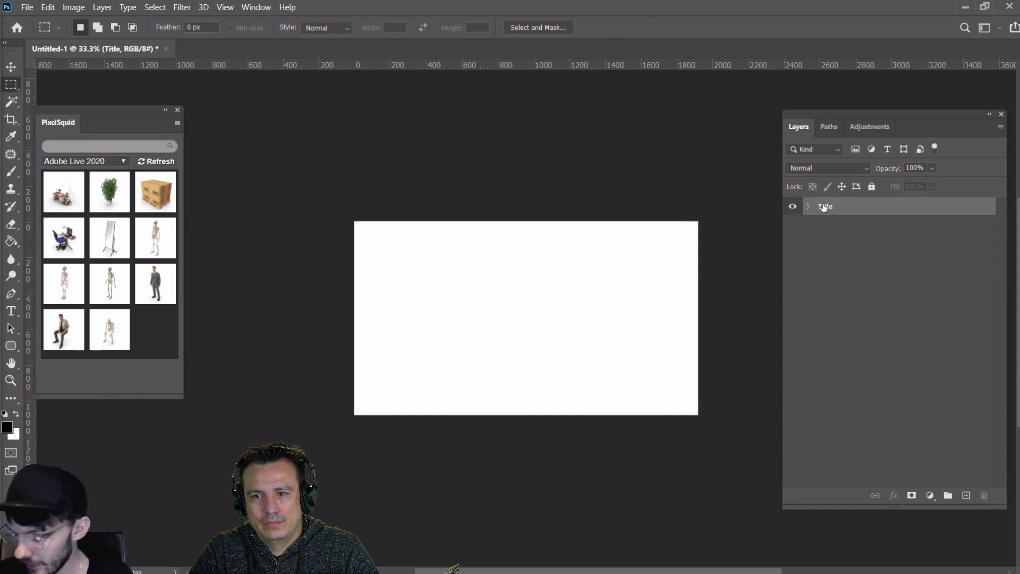
Duplicate the Title artboard and place the copy directly below the original, aligned with its edges
left_click_drag(824, 208, 823, 224)
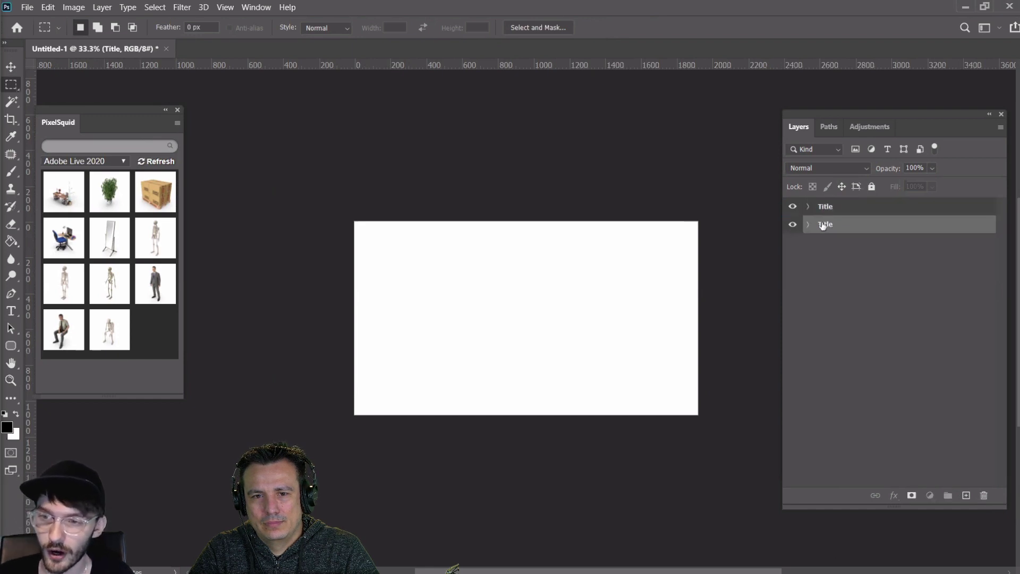
left_click(15, 88)
left_click(12, 121)
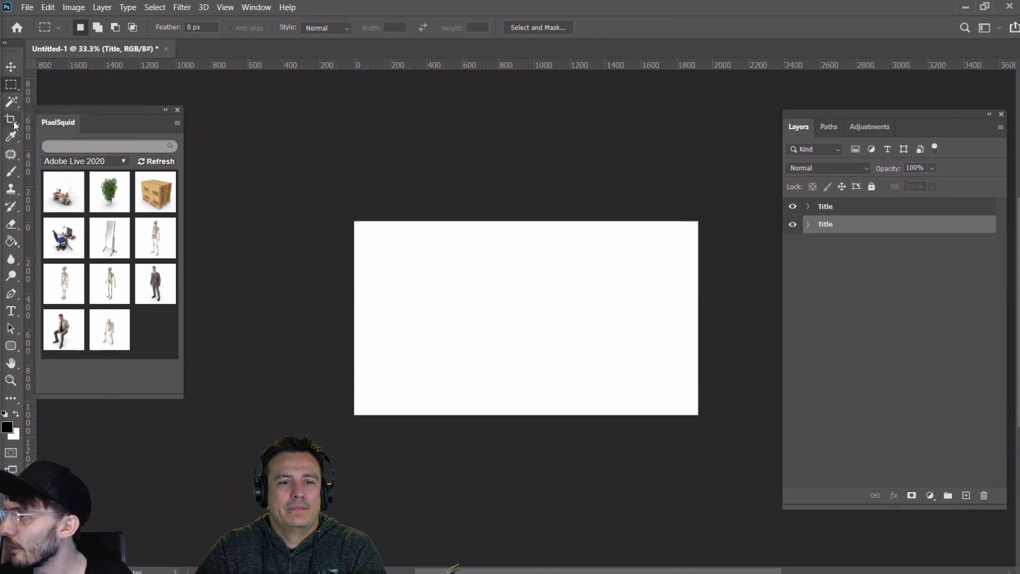
left_click(75, 132)
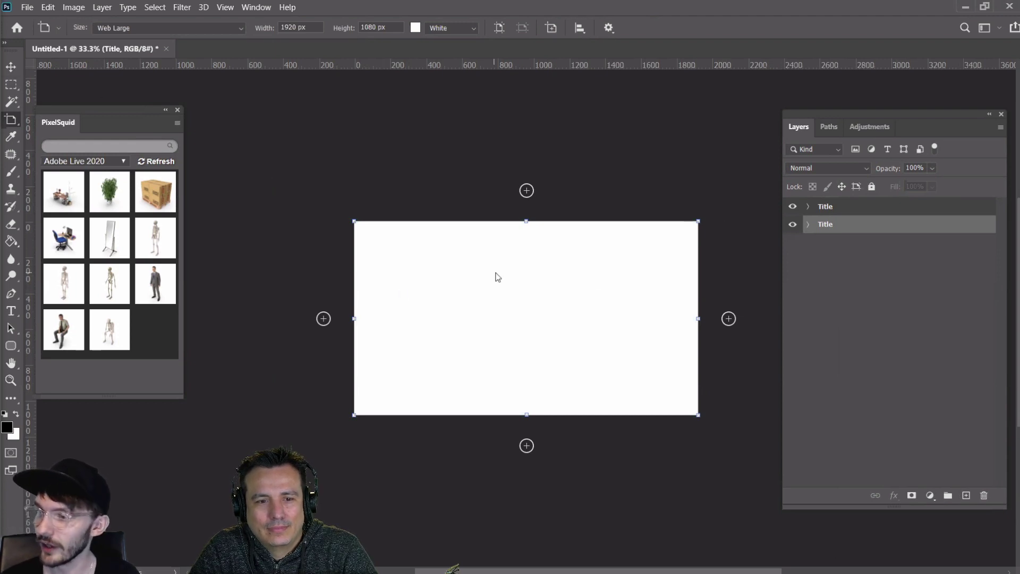
key("v")
left_click_drag(515, 275, 505, 469)
scroll(535, 371, "down", 3)
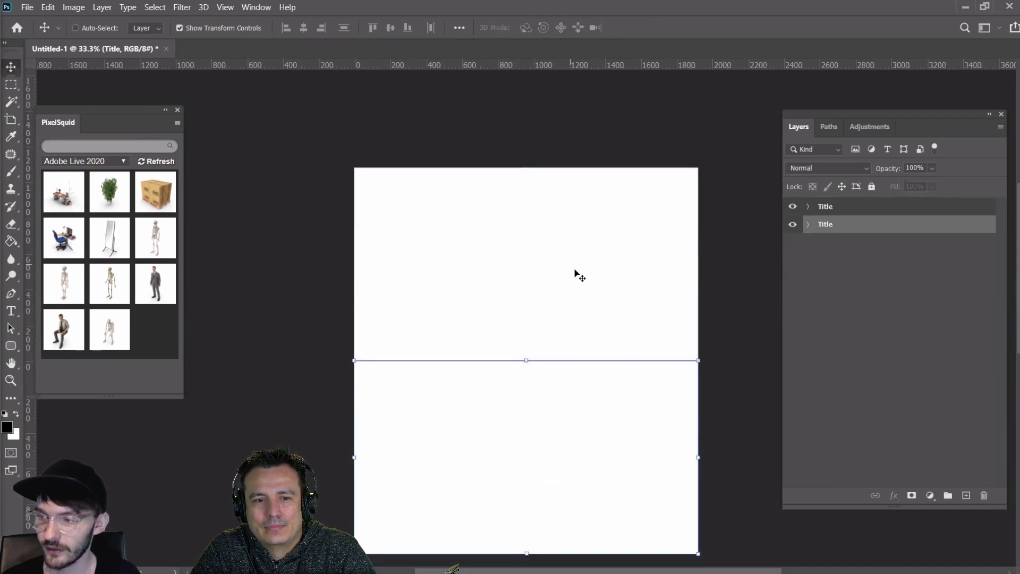
Duplicate the second artboard and snap the copy directly beneath it as the third section of the stack
key("ctrl+minus")
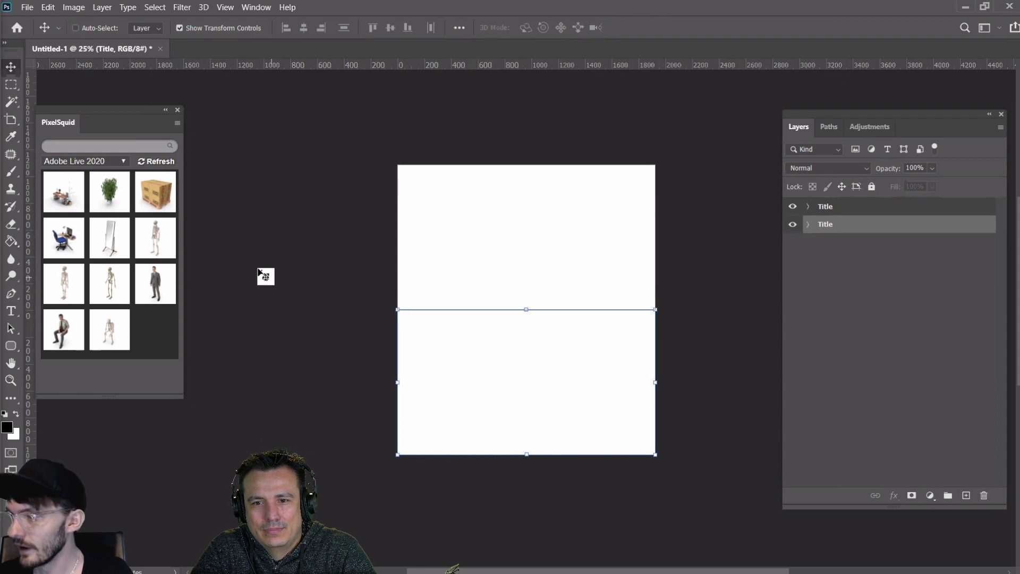
left_click_drag(828, 229, 829, 240, "alt")
left_click_drag(542, 363, 535, 506)
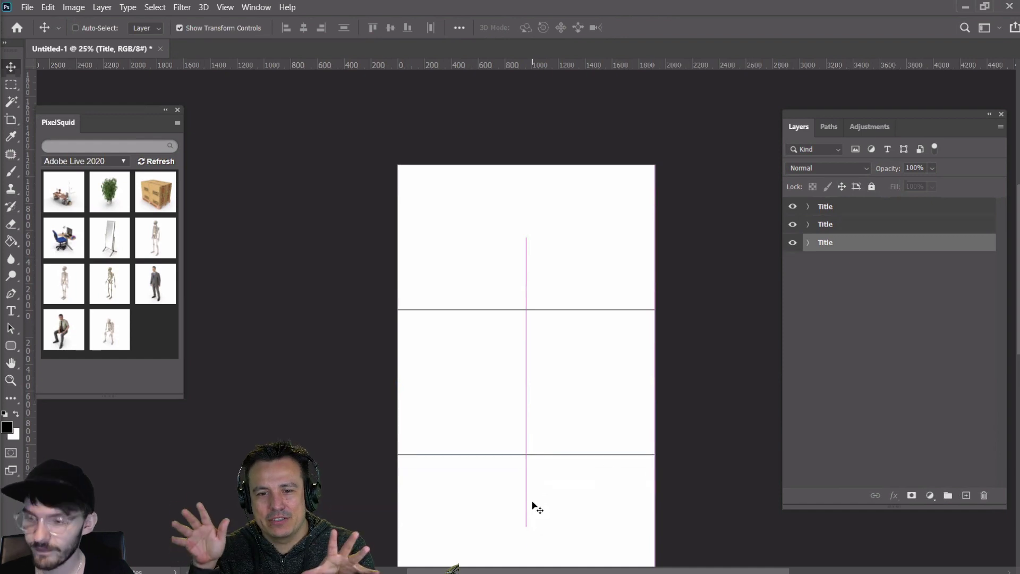
scroll(727, 416, "down", 3)
scroll(727, 416, "up", 1)
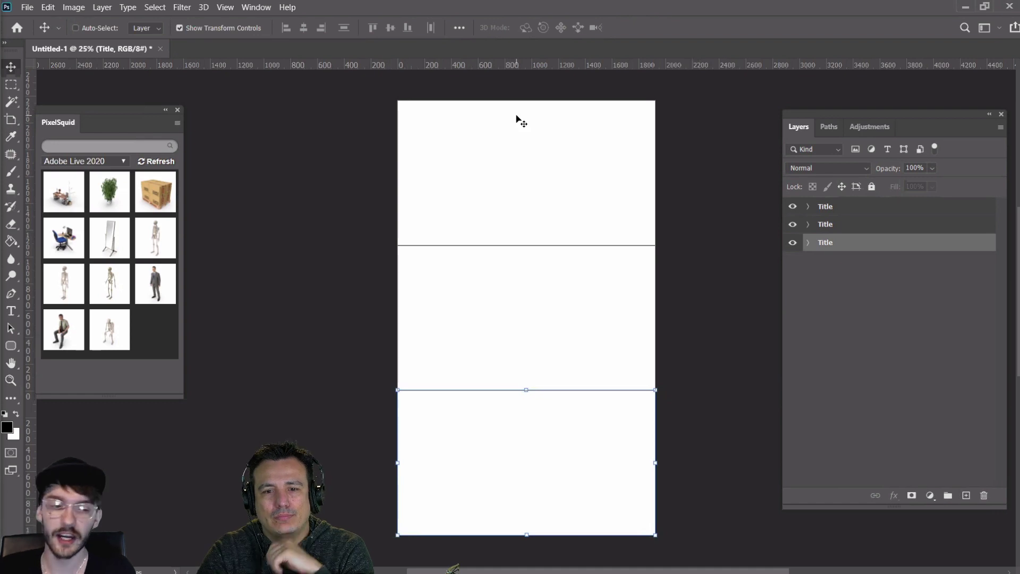
Switch to the browser and examine the title banner and Rationale section of the Sonic composite project on Behance
mouse_move(453, 568)
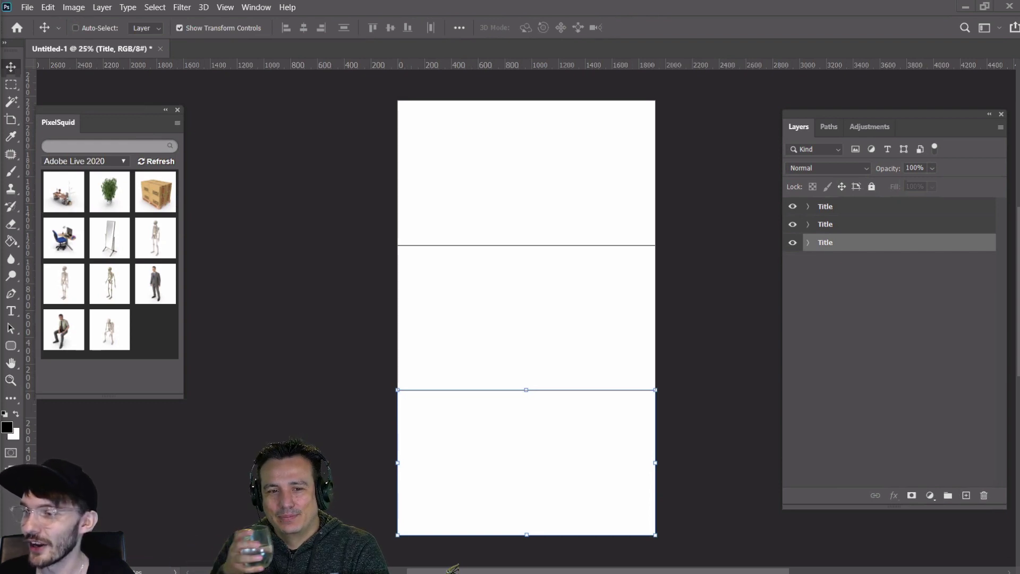
key("alt+Tab")
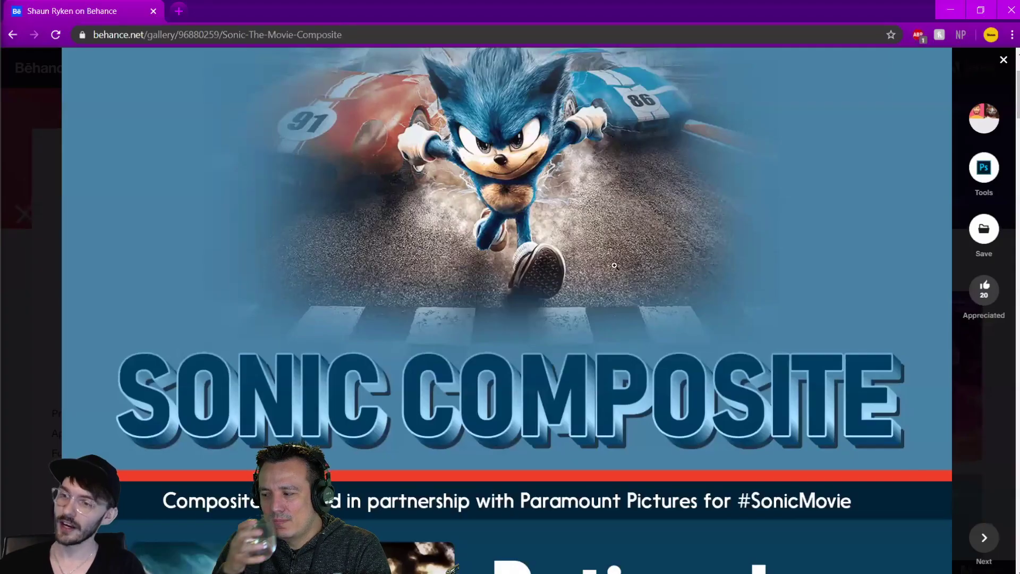
scroll(651, 329, "up", 3)
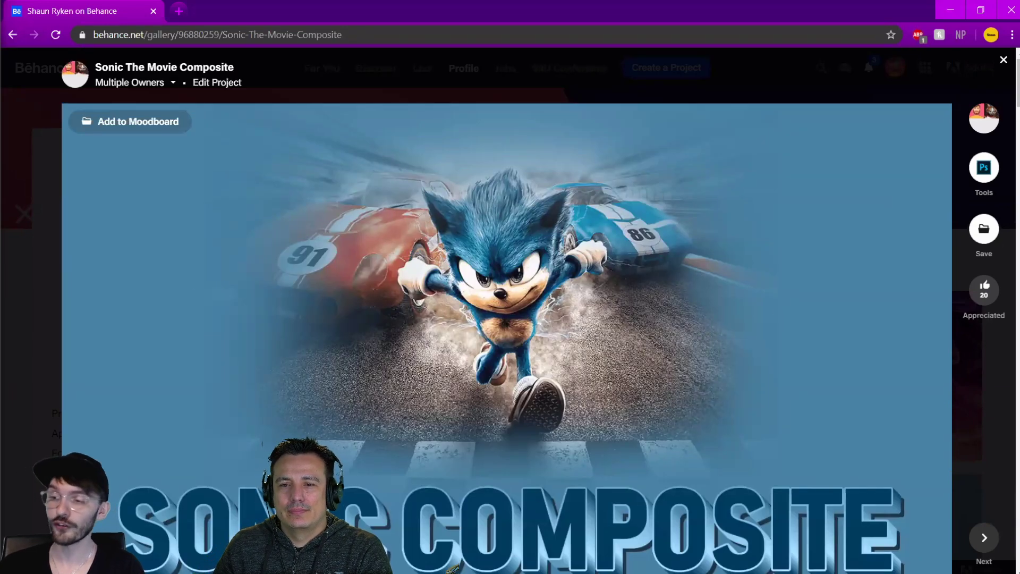
scroll(528, 298, "down", 2)
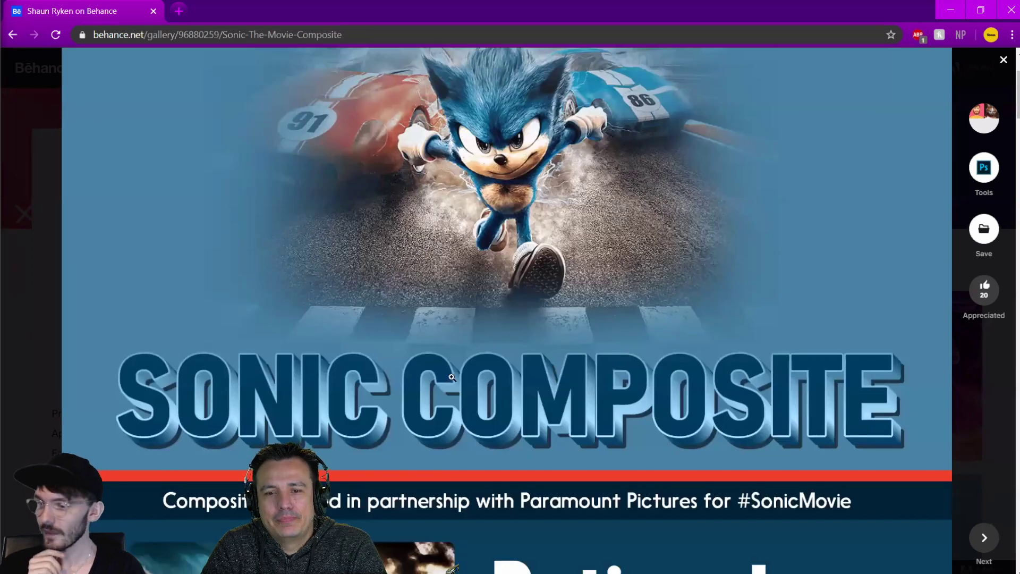
scroll(707, 218, "down", 4)
scroll(707, 217, "down", 2)
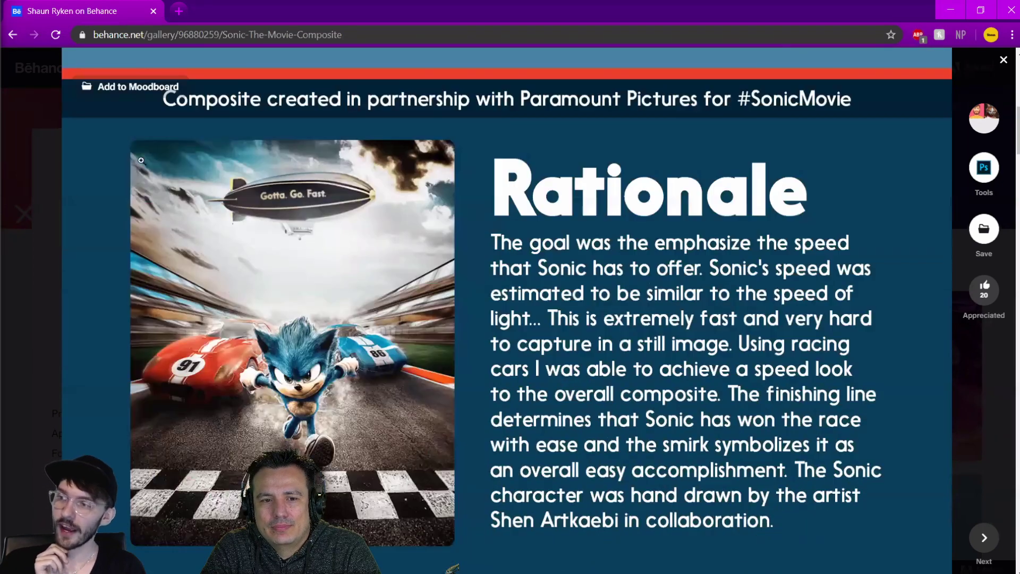
mouse_move(152, 154)
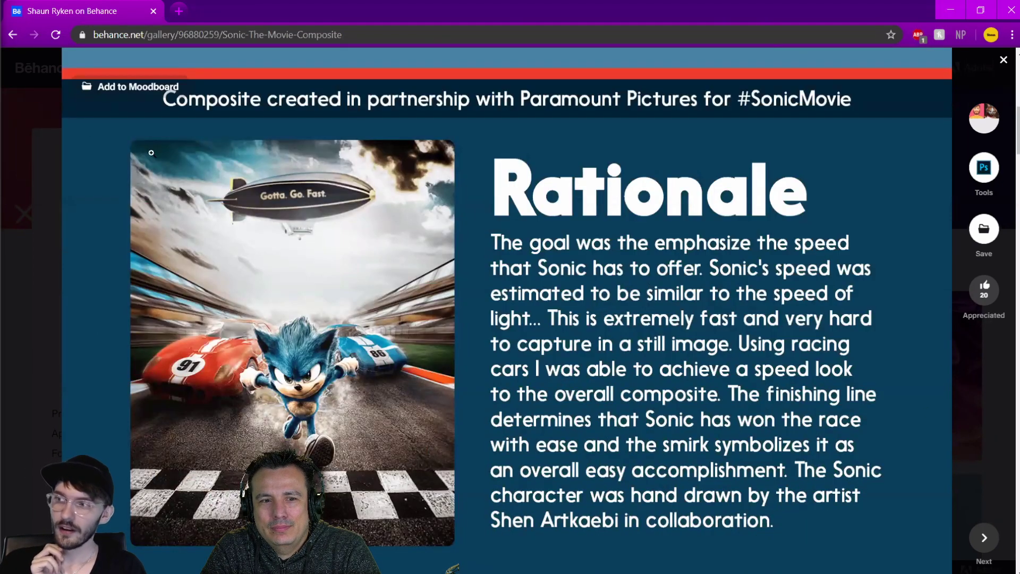
scroll(150, 120, "up", 10)
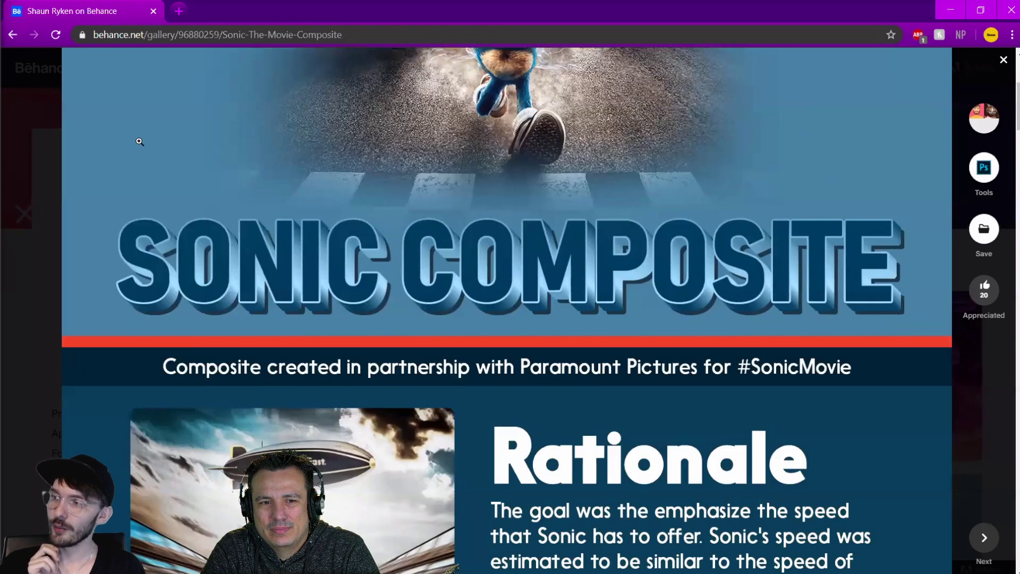
scroll(164, 394, "down", 4)
mouse_move(132, 368)
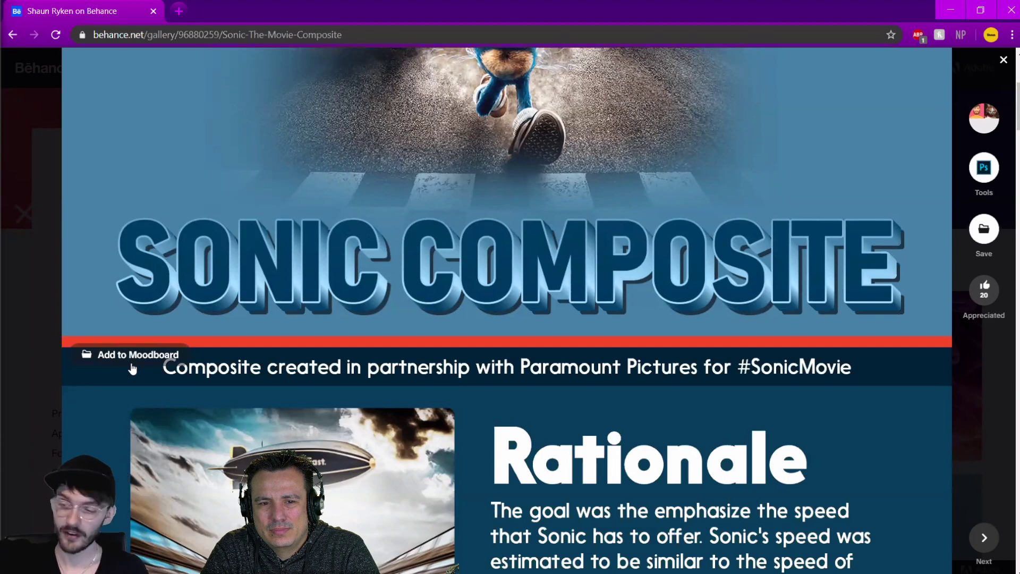
scroll(132, 368, "down", 5)
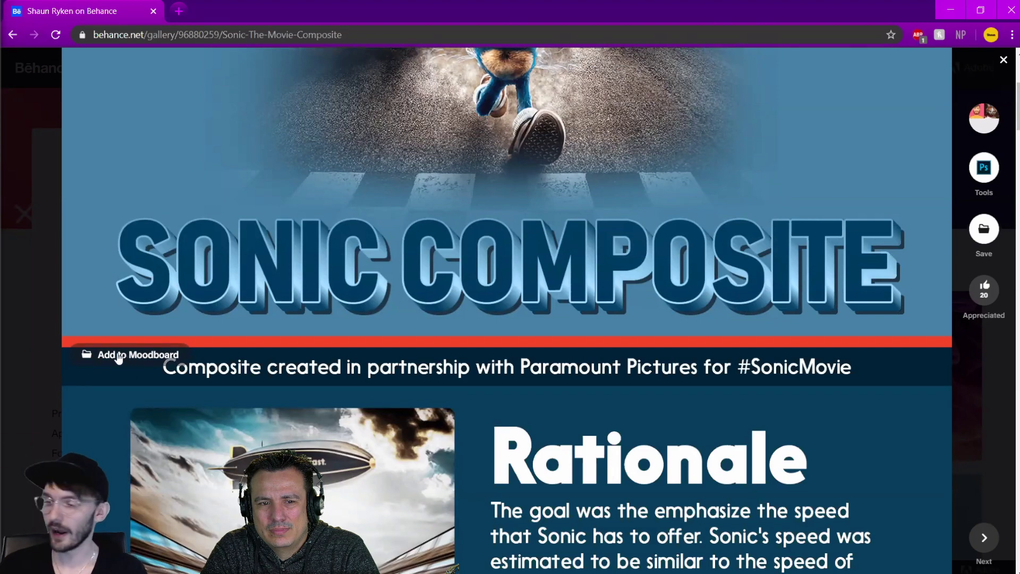
scroll(363, 247, "up", 5)
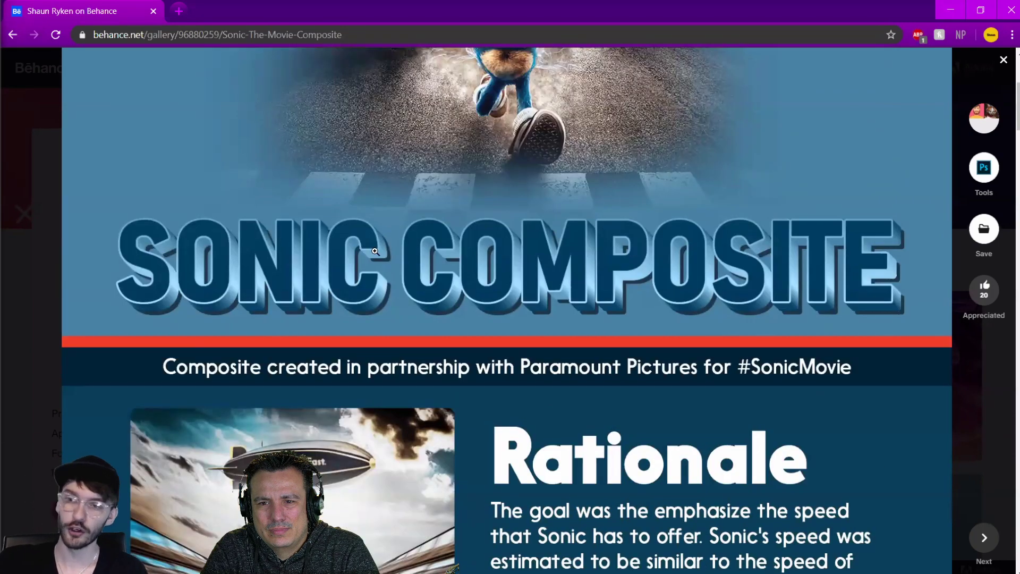
Examine the page from the Rationale through The Close Up Details to the Full Resolution image
scroll(375, 251, "down", 7)
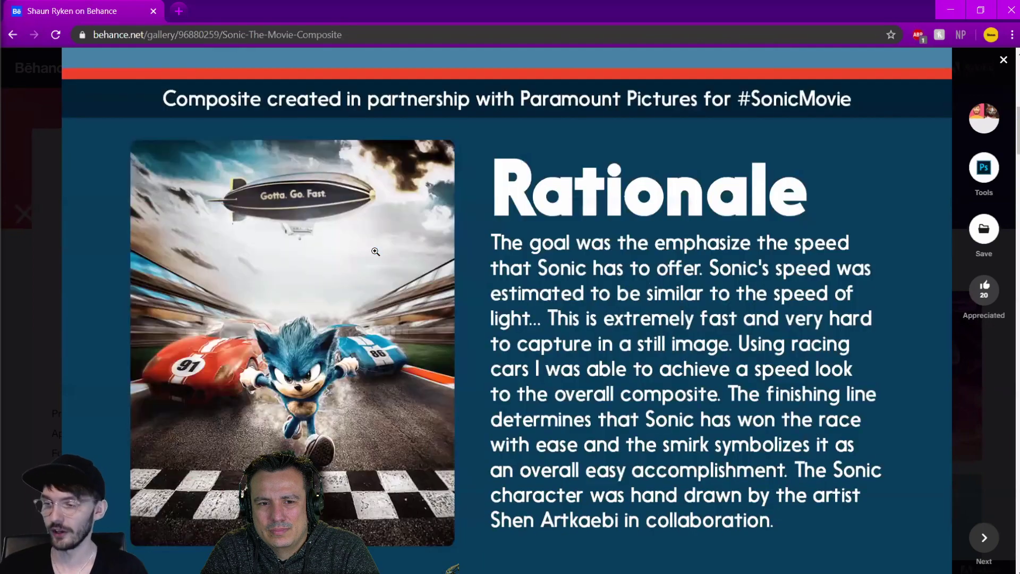
scroll(330, 212, "up", 2)
scroll(149, 330, "down", 5)
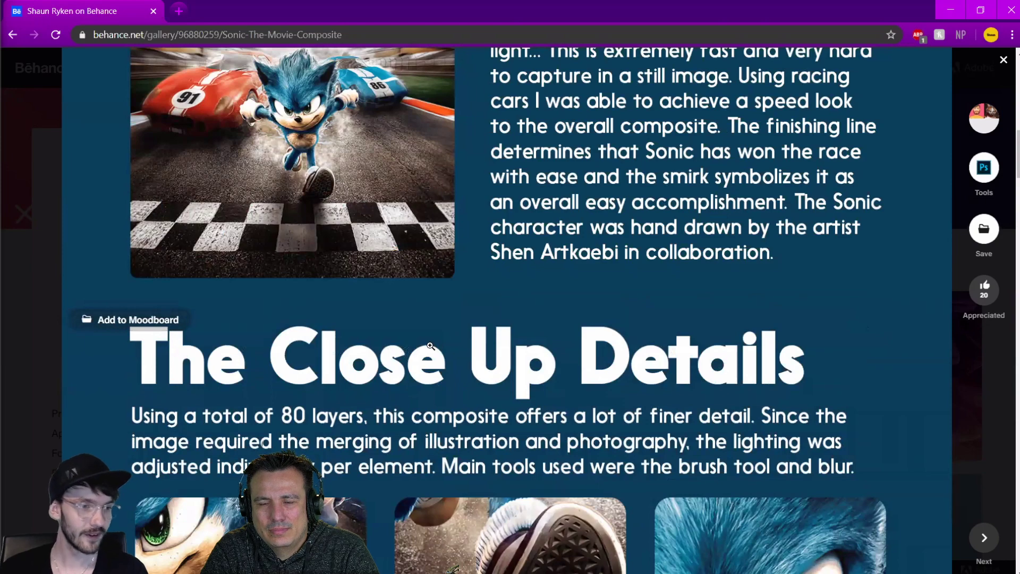
scroll(431, 346, "down", 12)
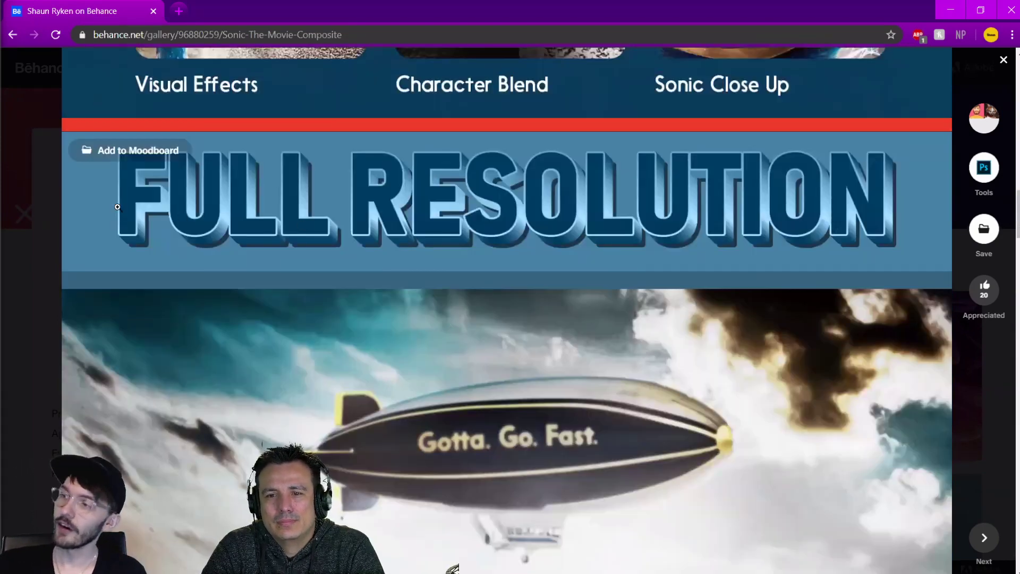
scroll(755, 263, "down", 2)
scroll(566, 333, "down", 5)
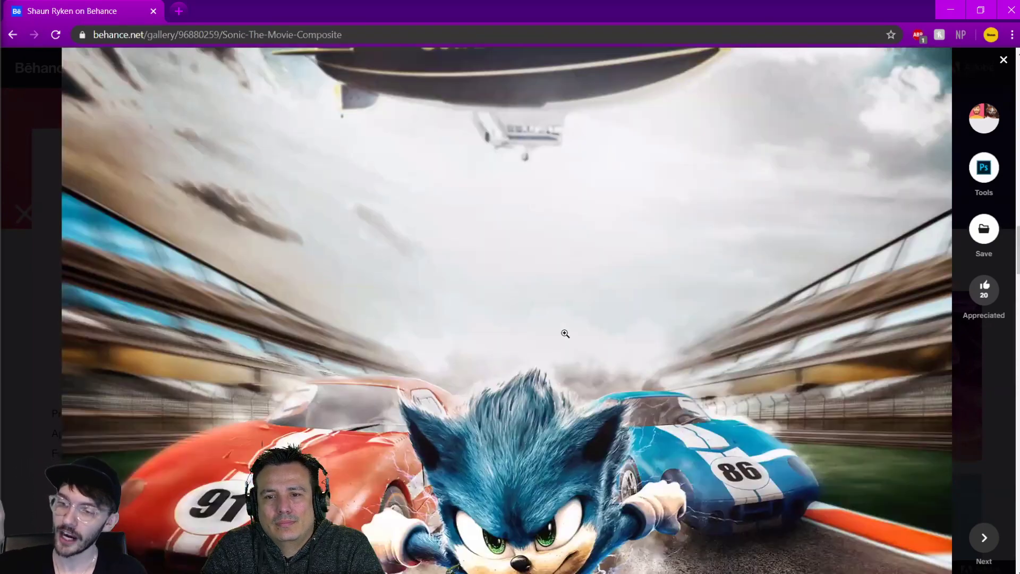
Return to Photoshop from the browser reference and rename the second artboard in the stack as Rationale
scroll(565, 333, "down", 5)
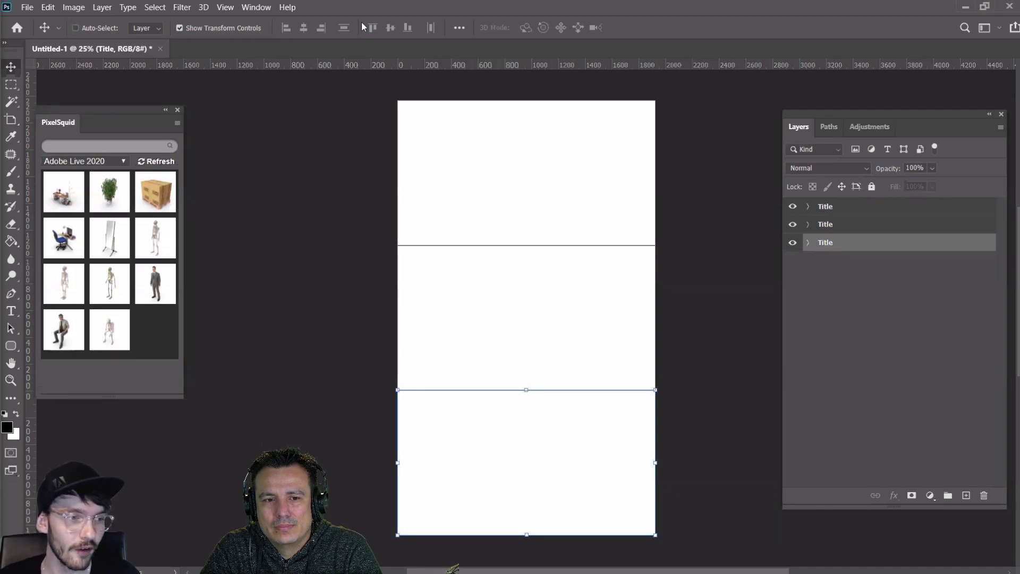
left_click(11, 84)
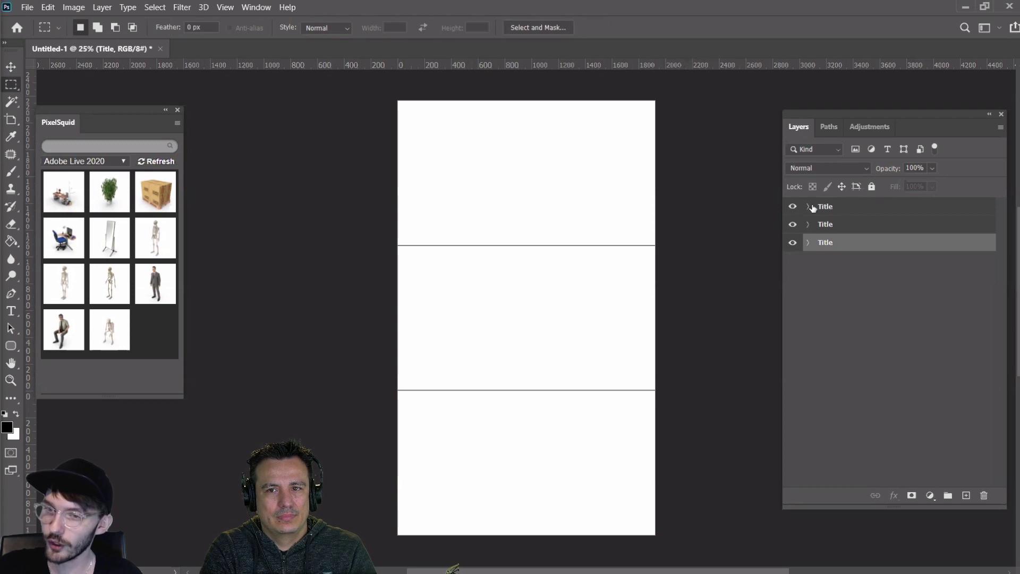
double_click(827, 223)
type("R")
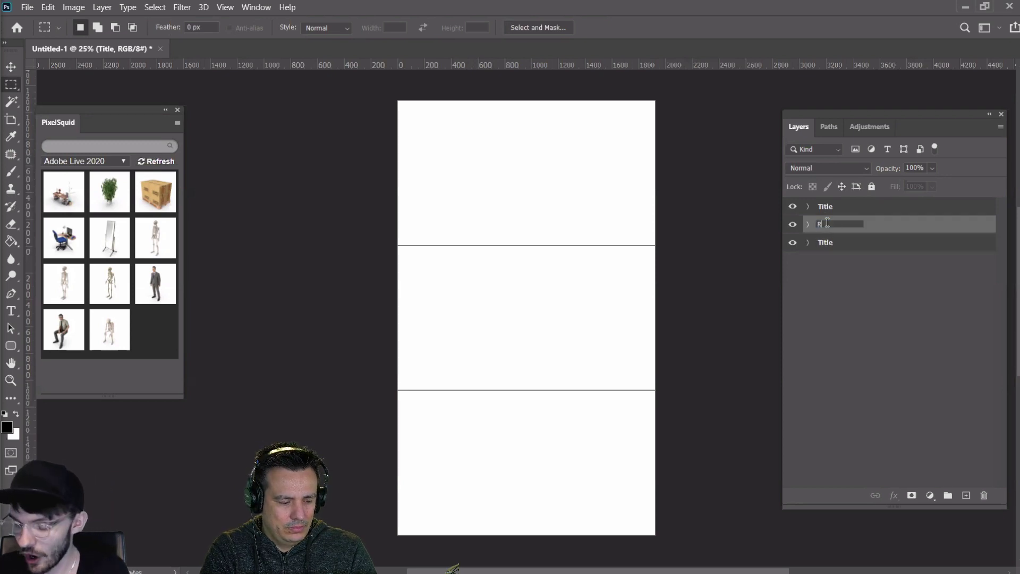
type("ationale")
key("Return")
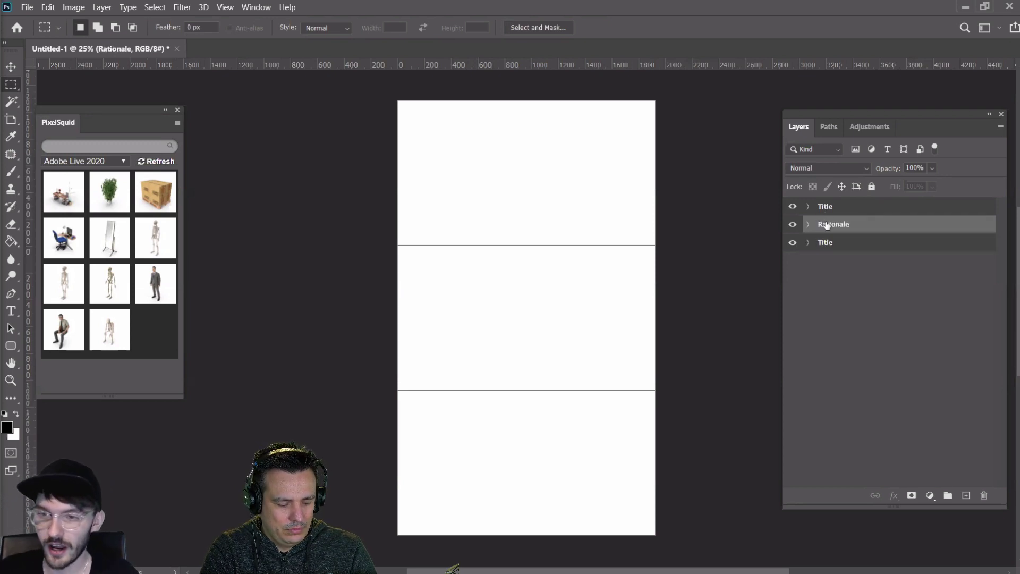
Rename the third artboard in the stack as Close ups
left_click(833, 246)
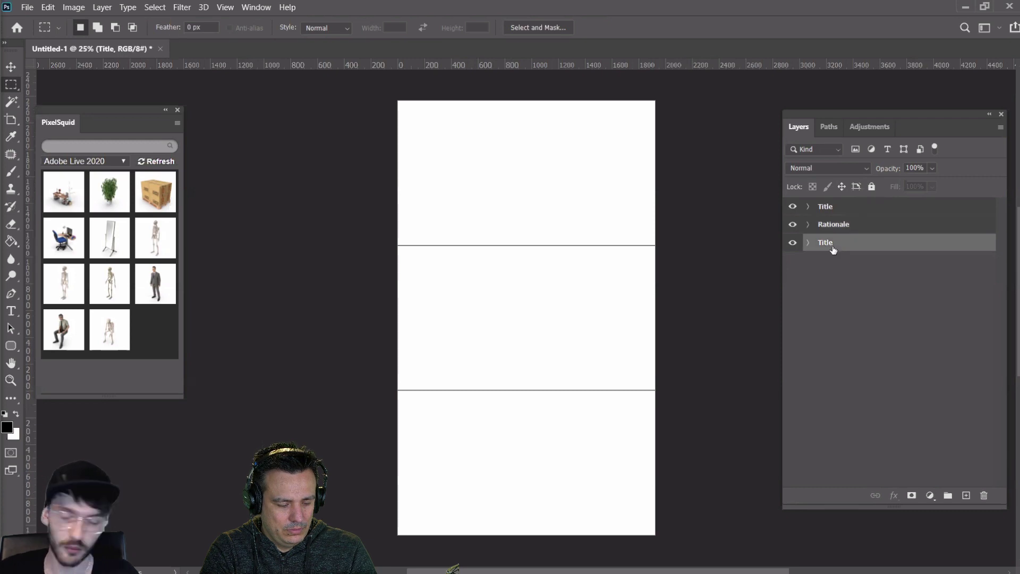
double_click(830, 246)
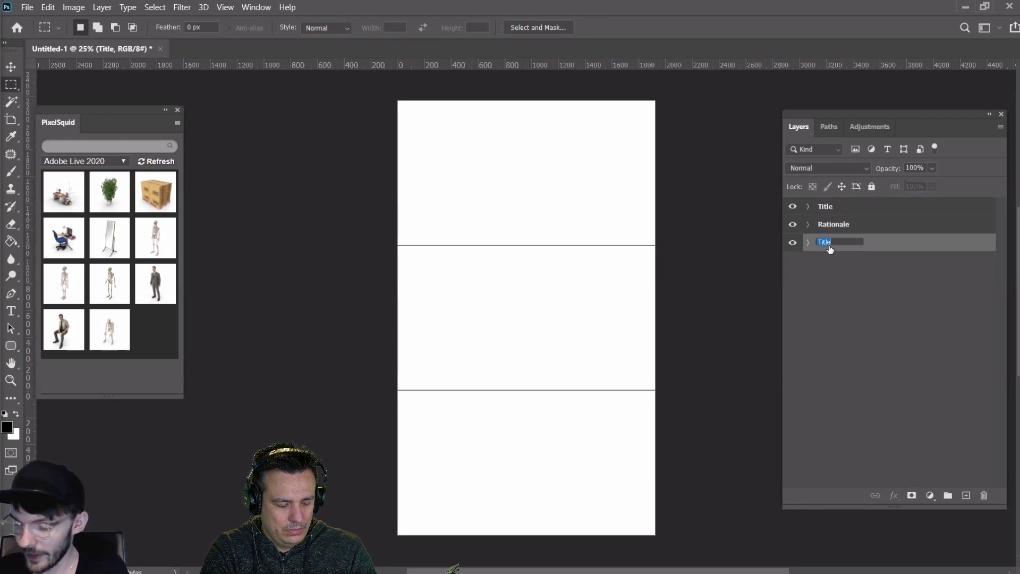
type("C")
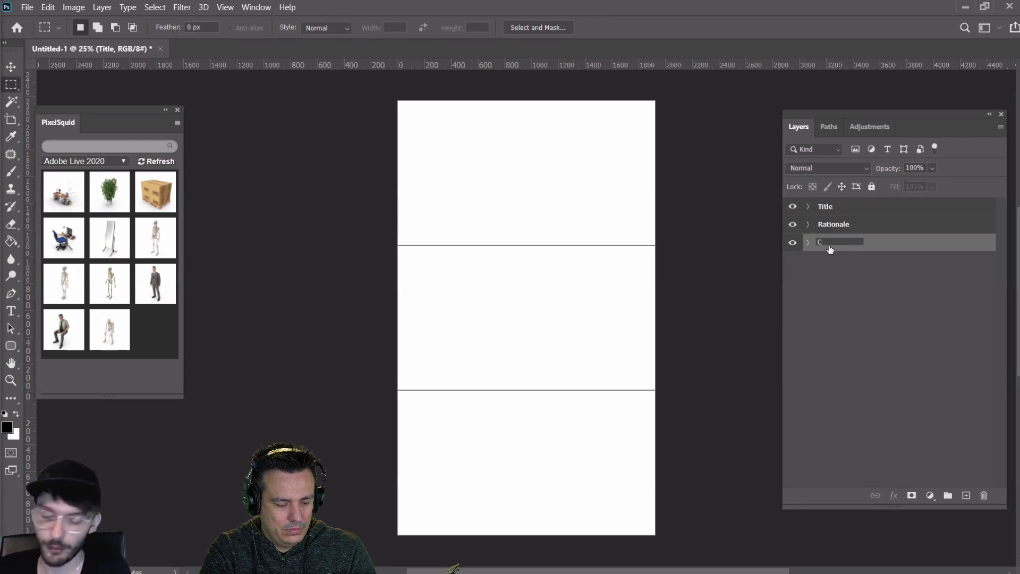
type("lose ups")
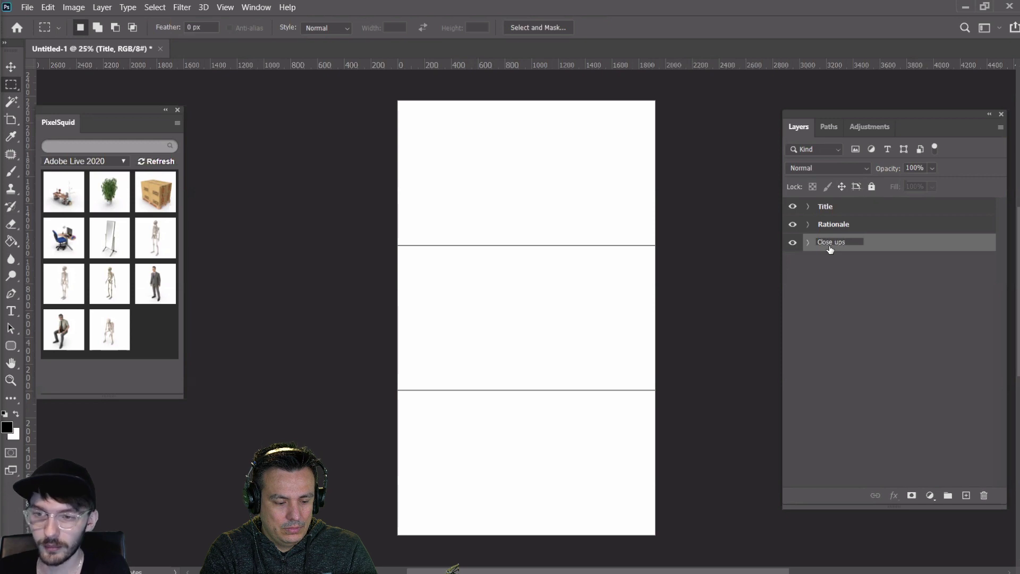
key("Return")
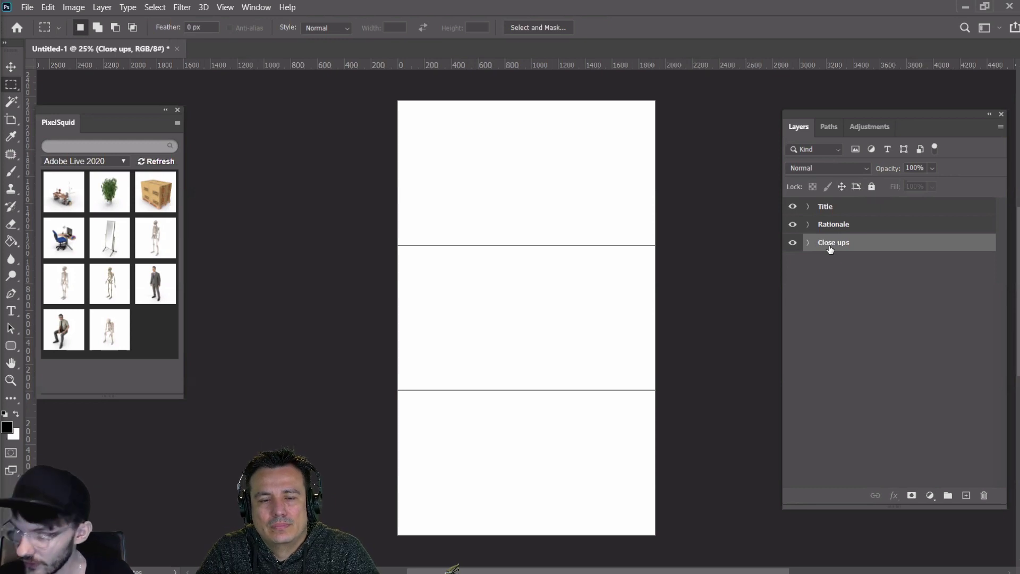
Duplicate the Close ups artboard and snap the copy directly beneath it as the fourth section
scroll(492, 330, "down", 3)
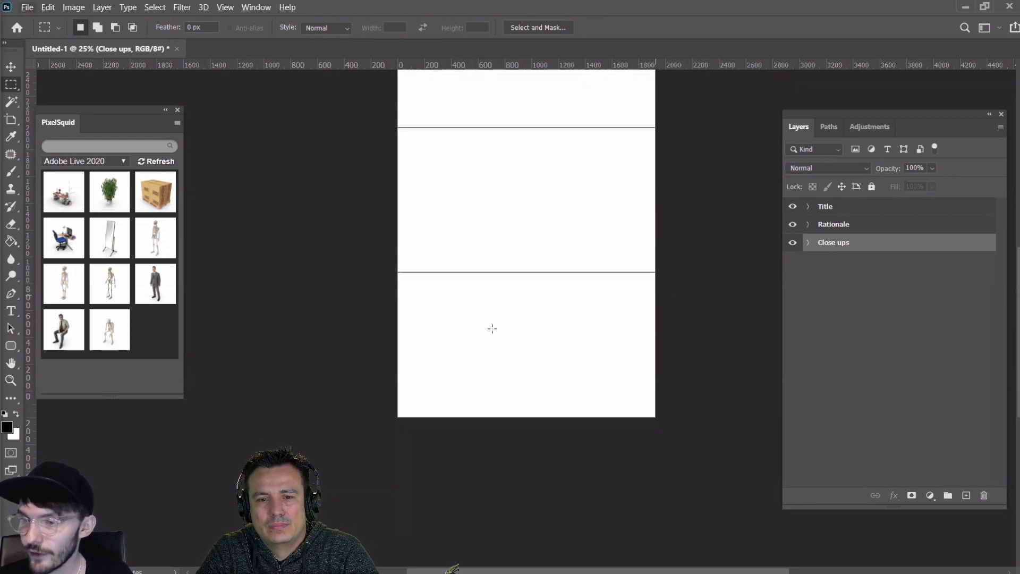
left_click(11, 121)
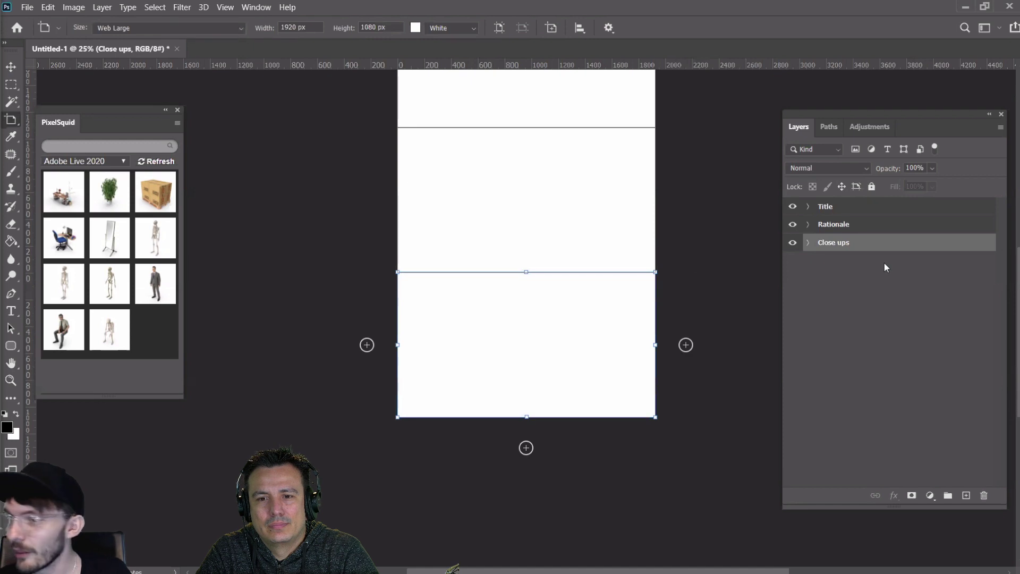
left_click_drag(840, 243, 821, 271)
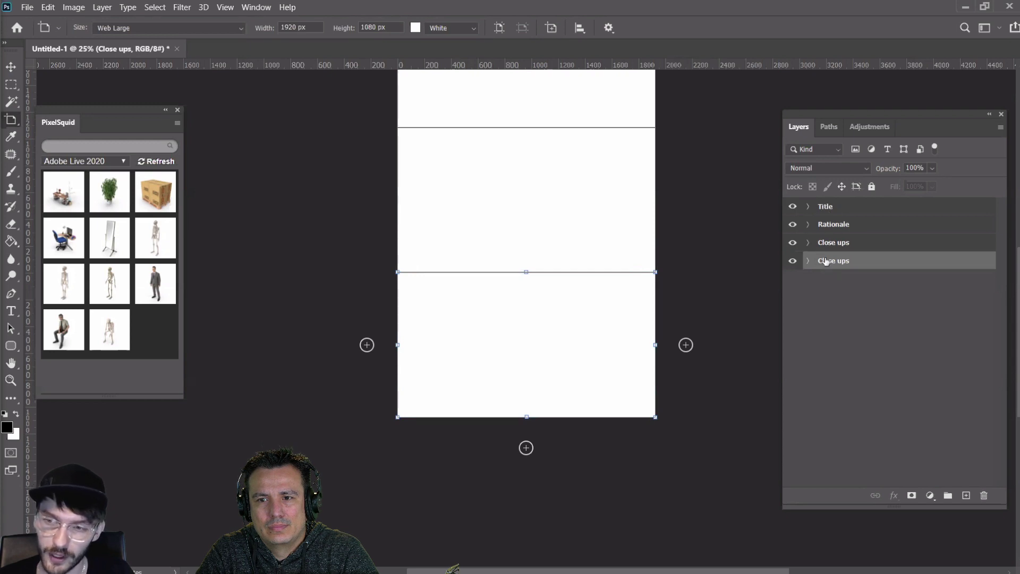
key("v")
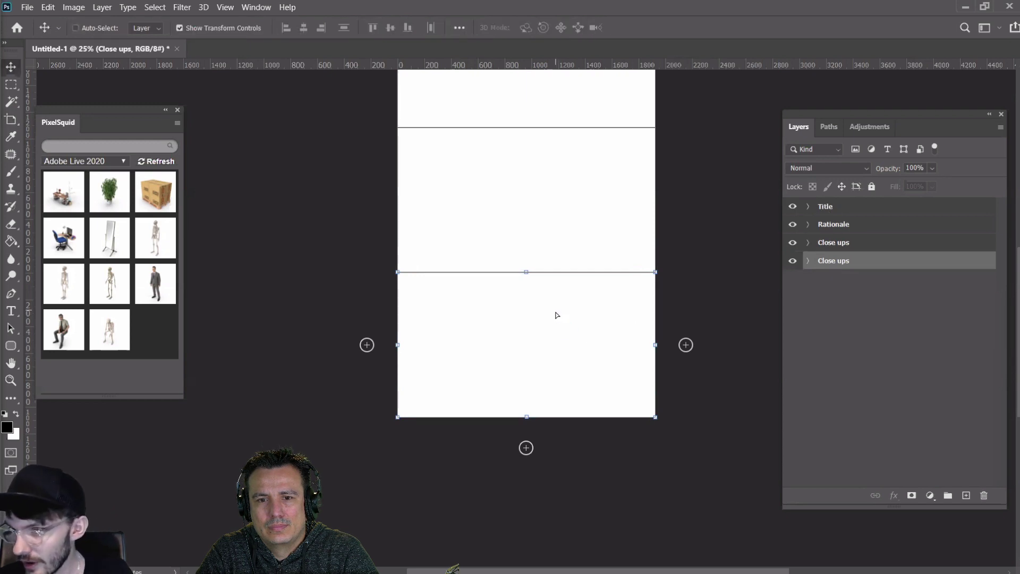
left_click_drag(557, 315, 553, 462)
scroll(522, 527, "down", 1)
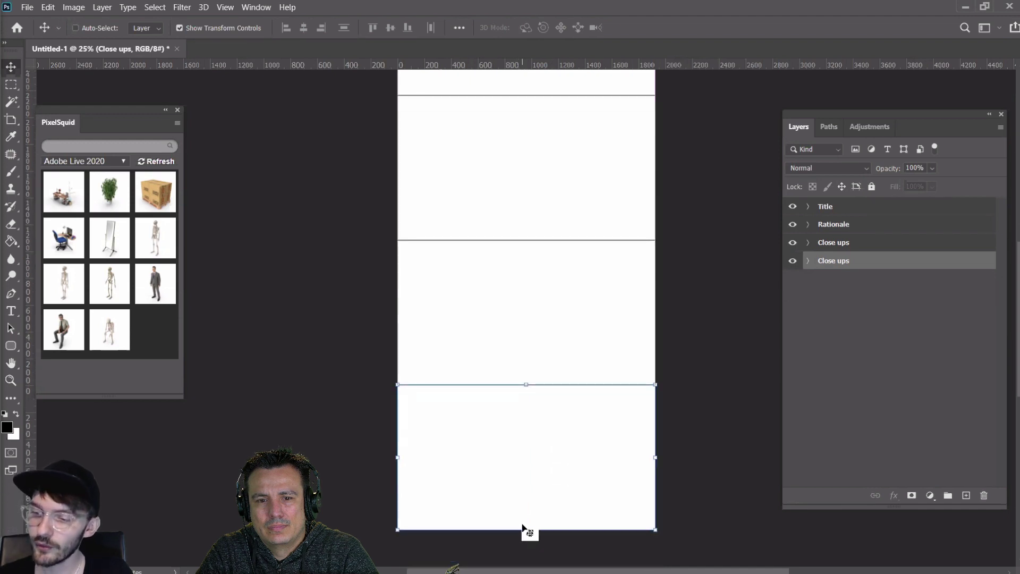
Shorten the fourth artboard from its lower edge to roughly a third of its height and rename it Final Piece
left_click_drag(526, 530, 526, 426)
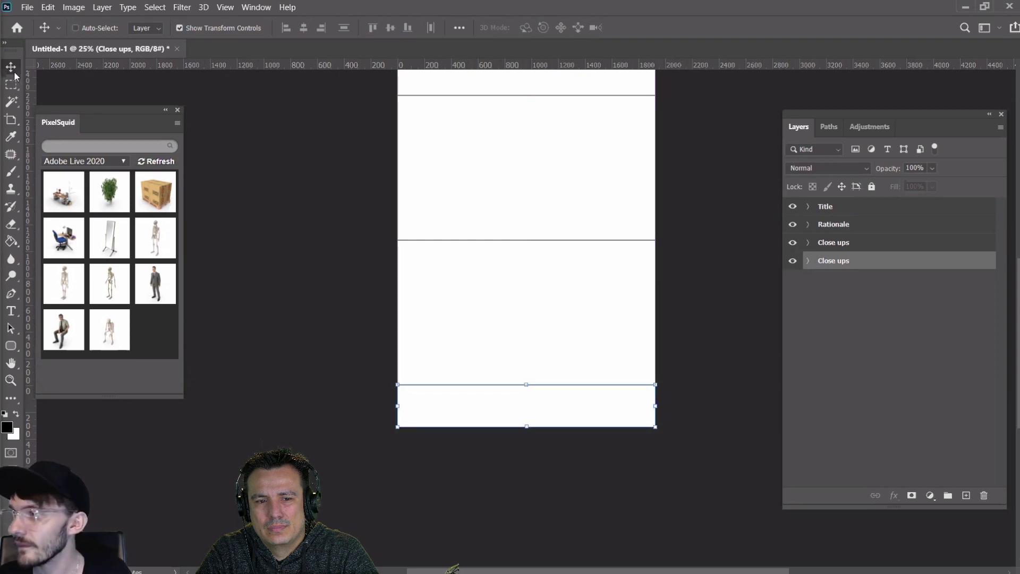
double_click(849, 261)
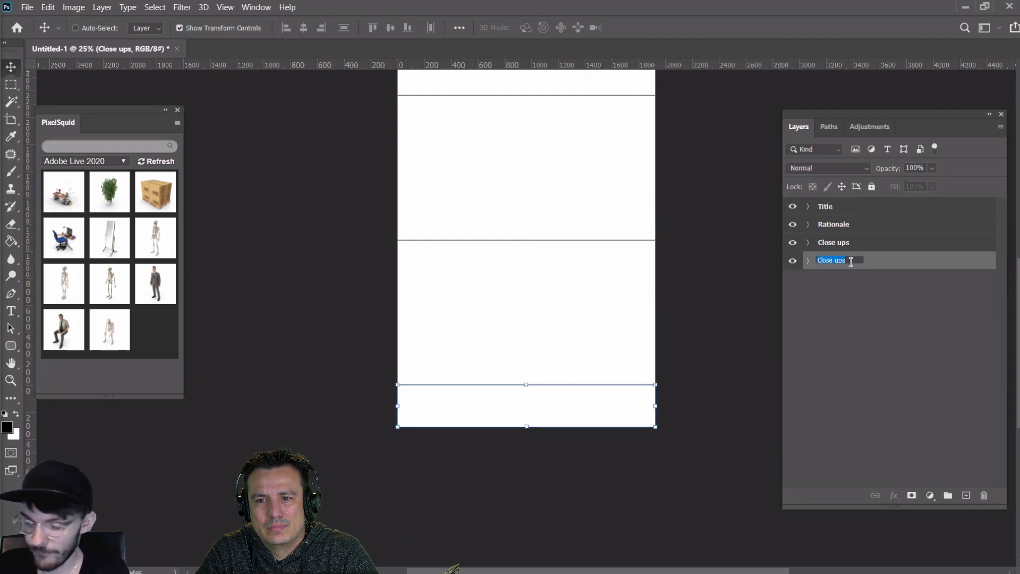
type("Final Piece")
key("Return")
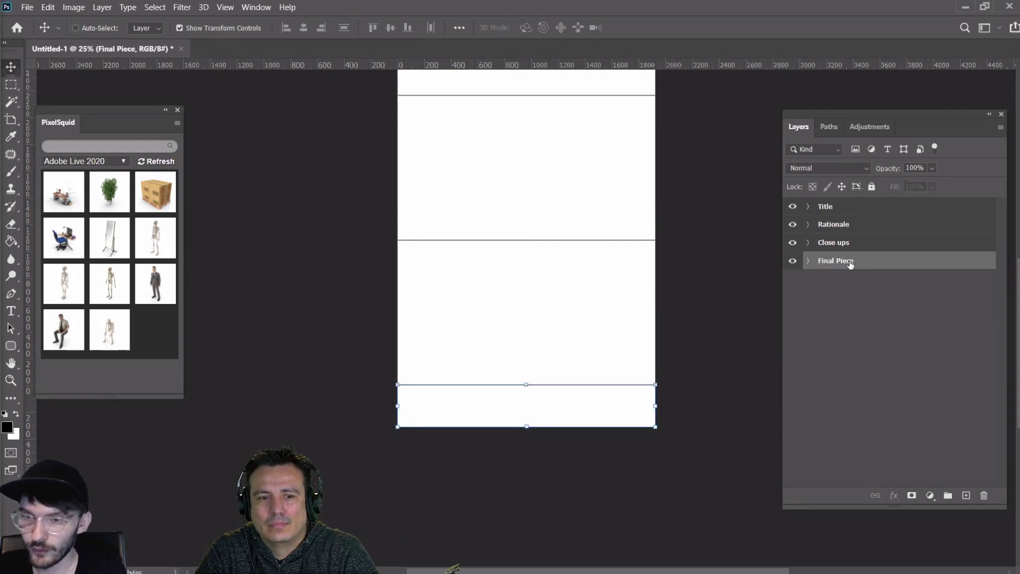
Duplicate the Final Piece artboard directly beneath itself, naming the original Final and the copy Process
left_click_drag(850, 264, 828, 290)
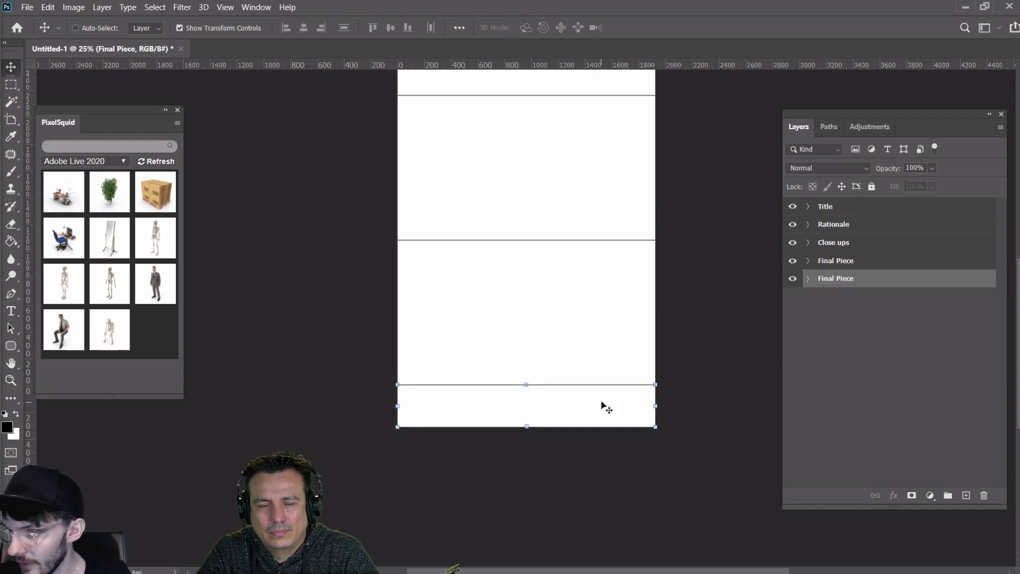
left_click_drag(602, 404, 600, 448)
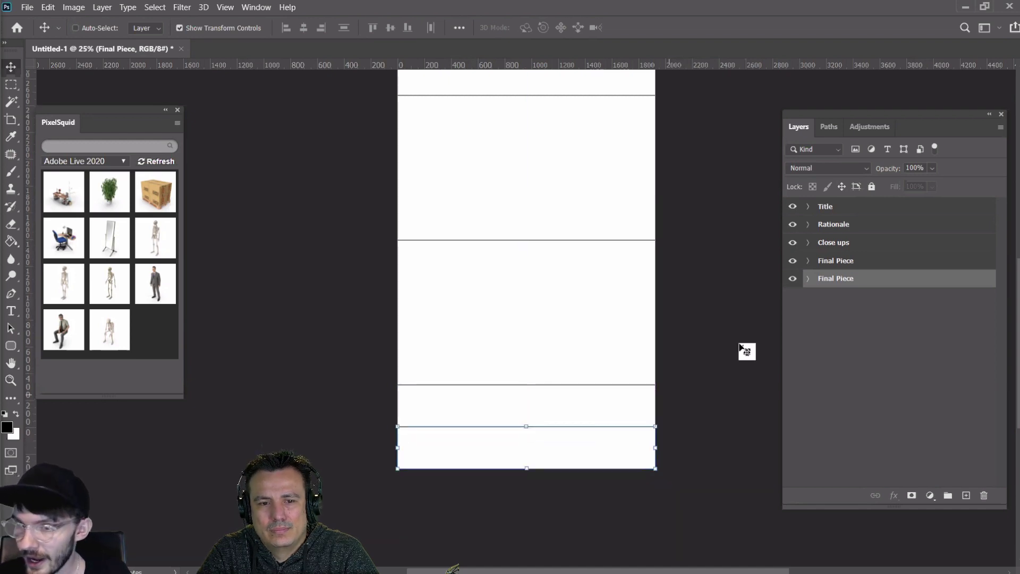
double_click(836, 261)
type("F")
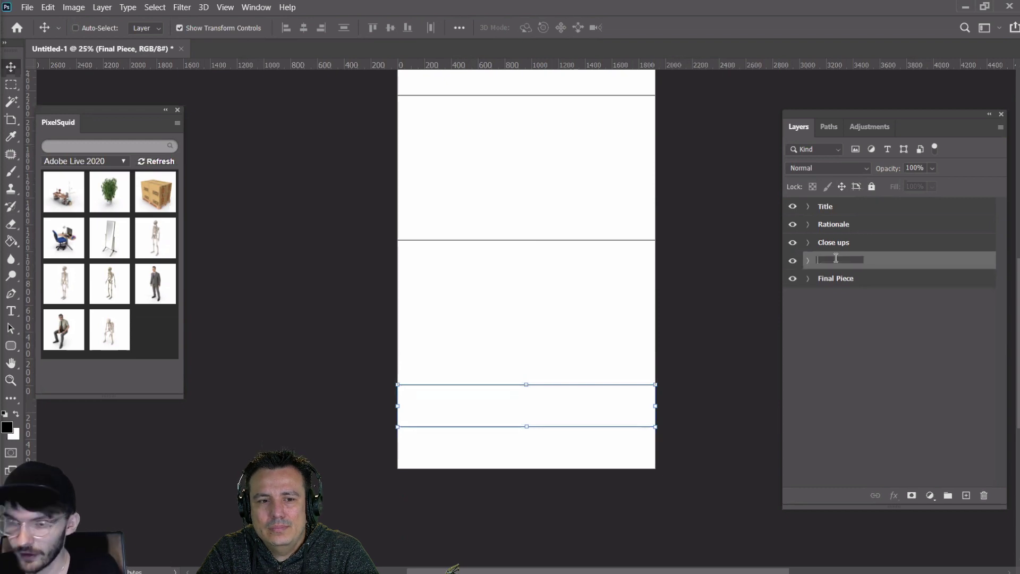
type("inal")
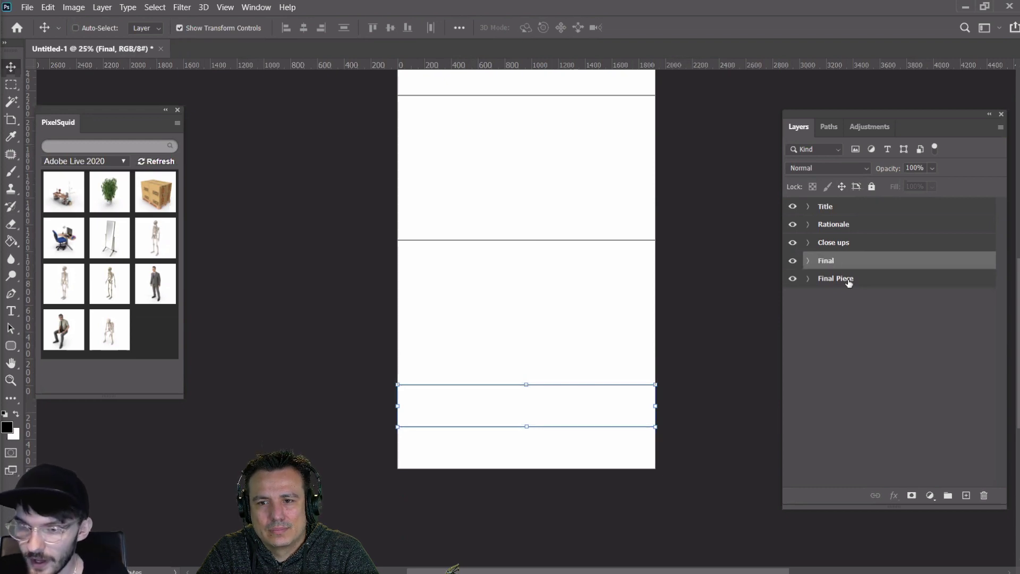
double_click(849, 279)
type("Process")
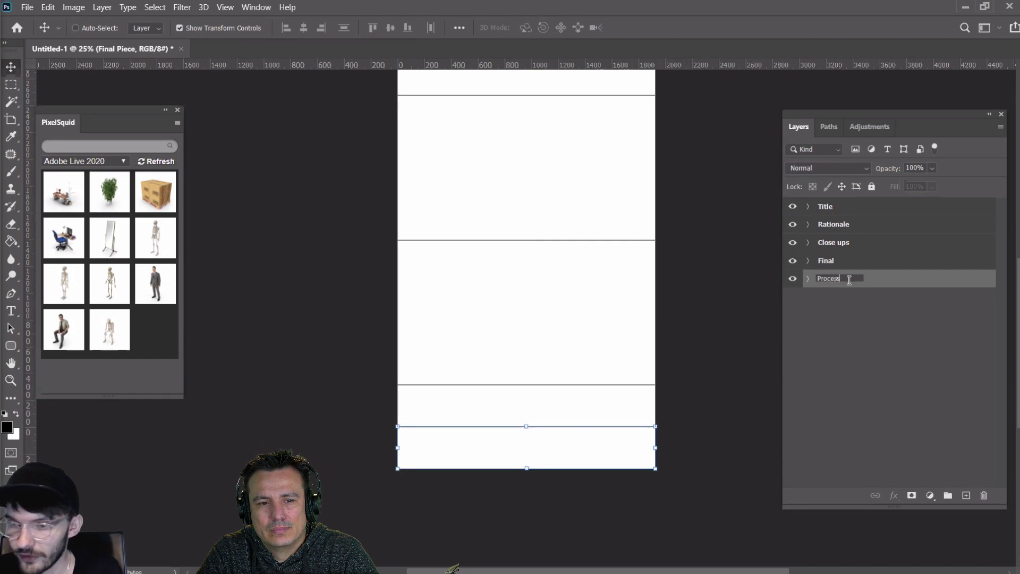
key("Return")
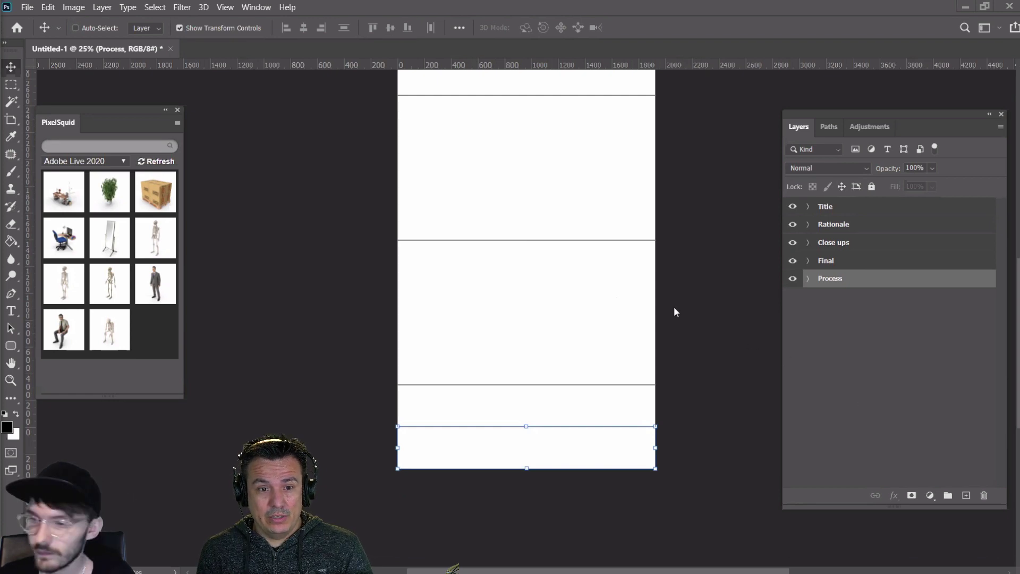
scroll(747, 322, "up", 3)
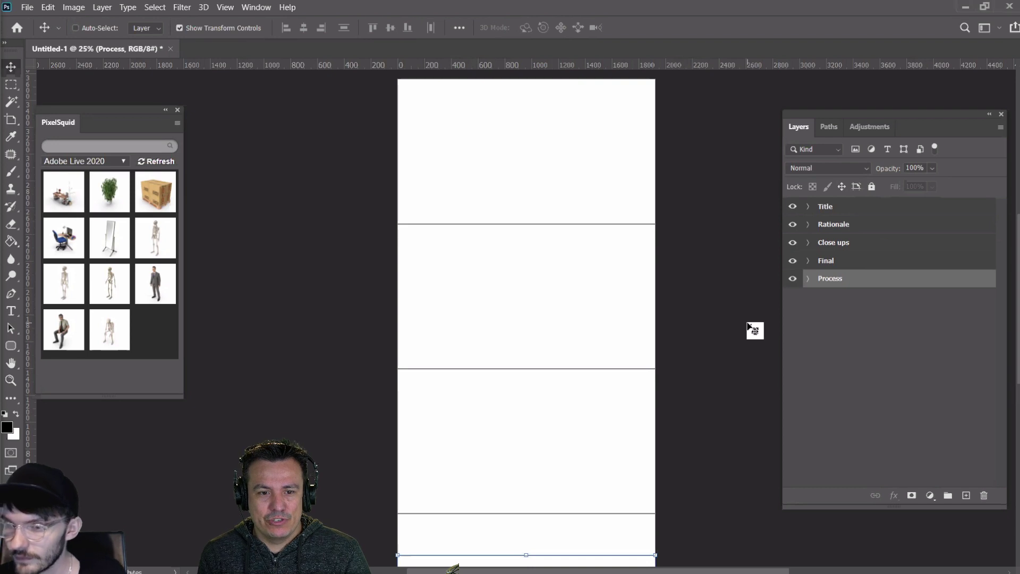
key("ctrl+minus")
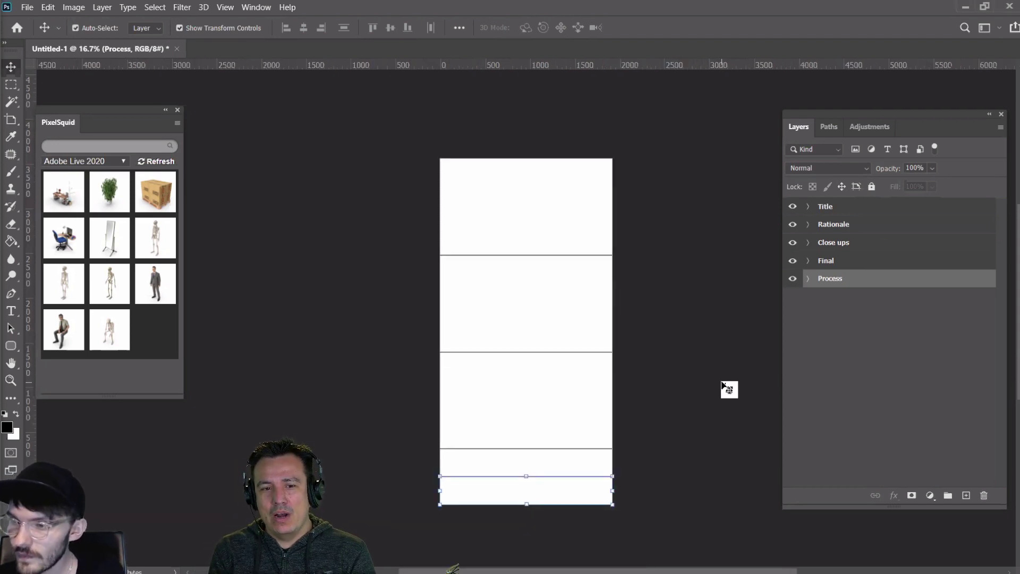
key("ctrl+plus")
key("ctrl+minus")
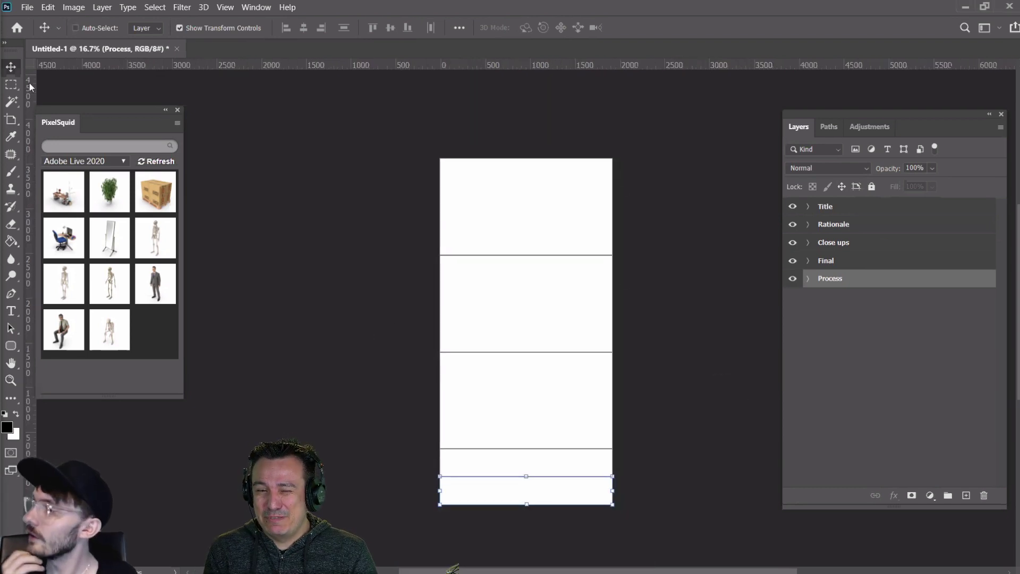
key("m")
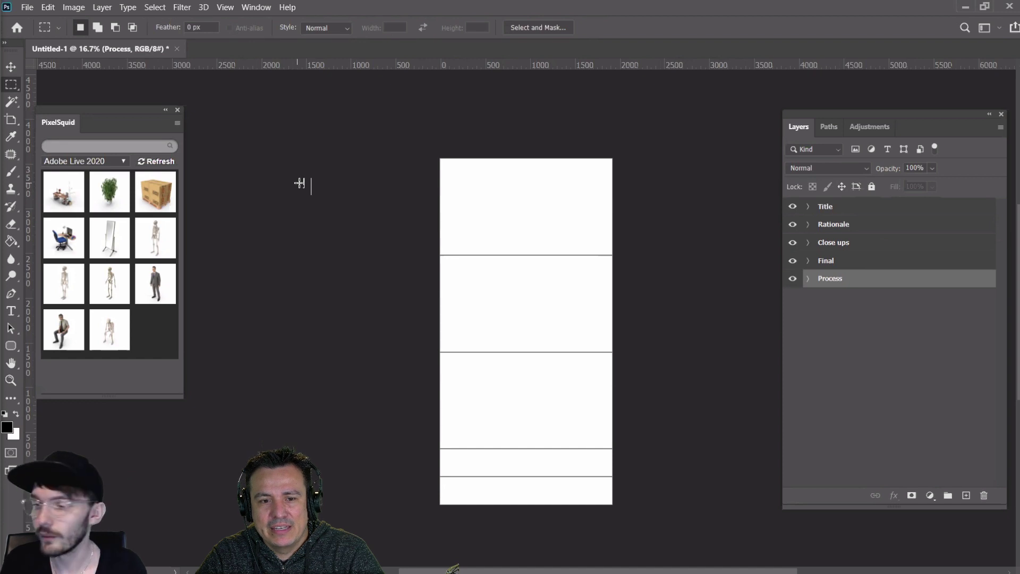
left_click(11, 380)
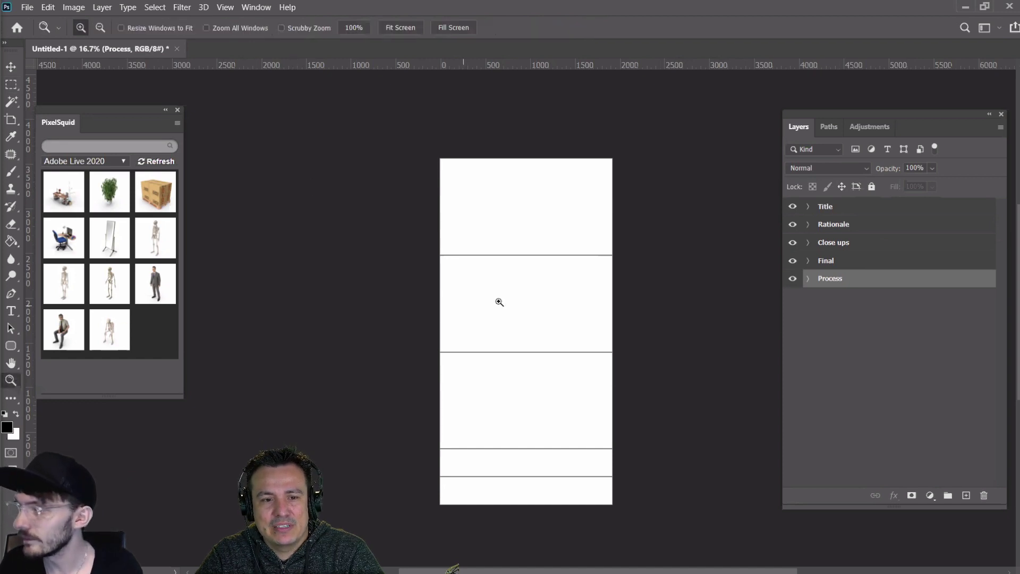
left_click(496, 298)
scroll(551, 323, "up", 2)
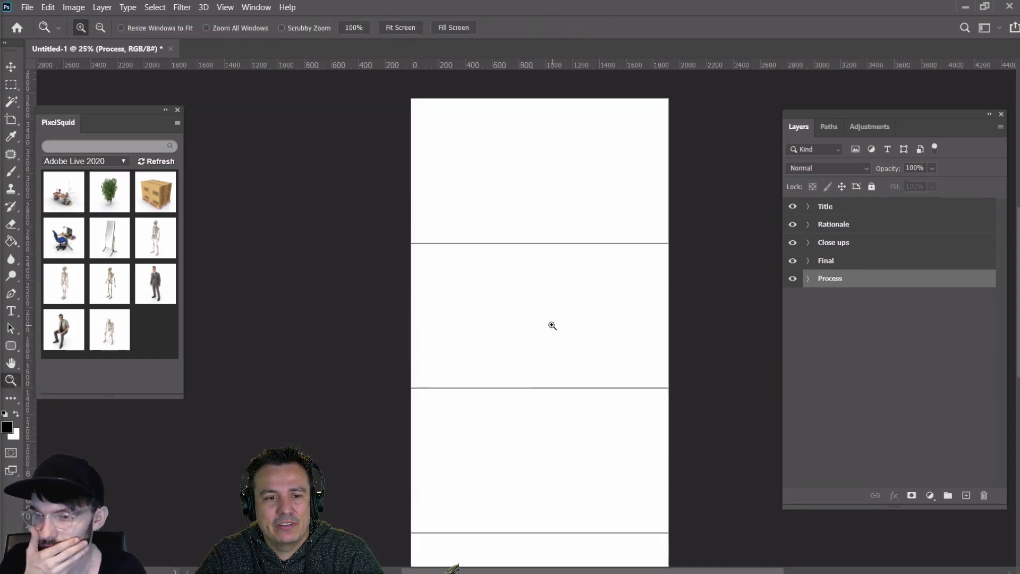
Select the Title artboard and hide the Rationale, Close ups, Final and Process artboards
left_click(11, 66)
mouse_move(145, 570)
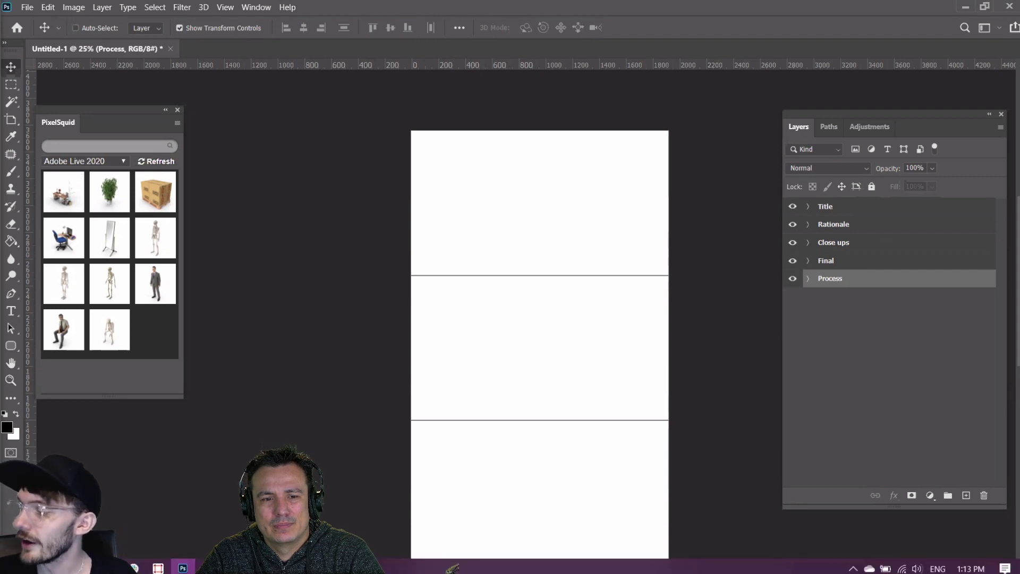
left_click(842, 207)
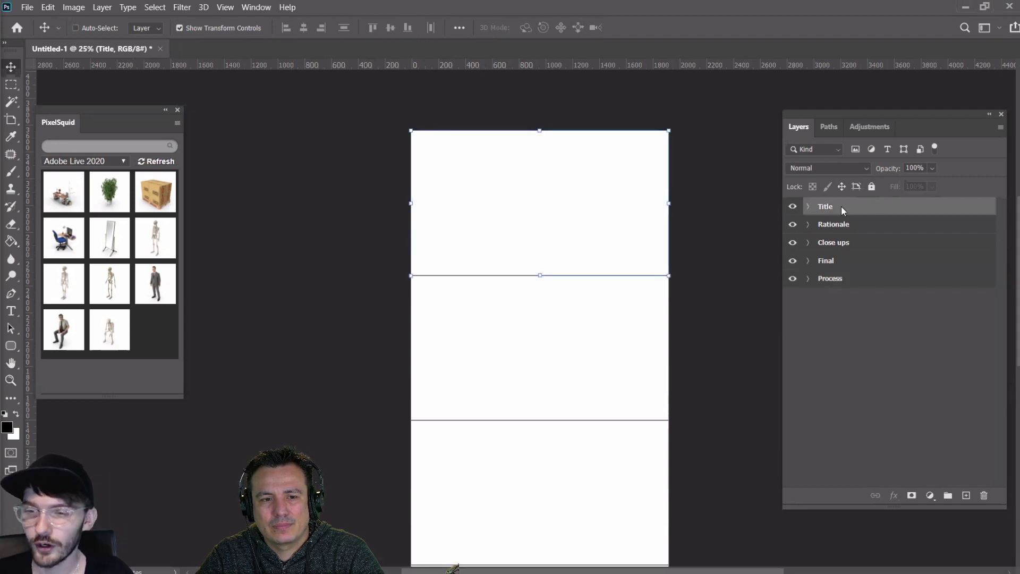
left_click_drag(798, 229, 795, 285)
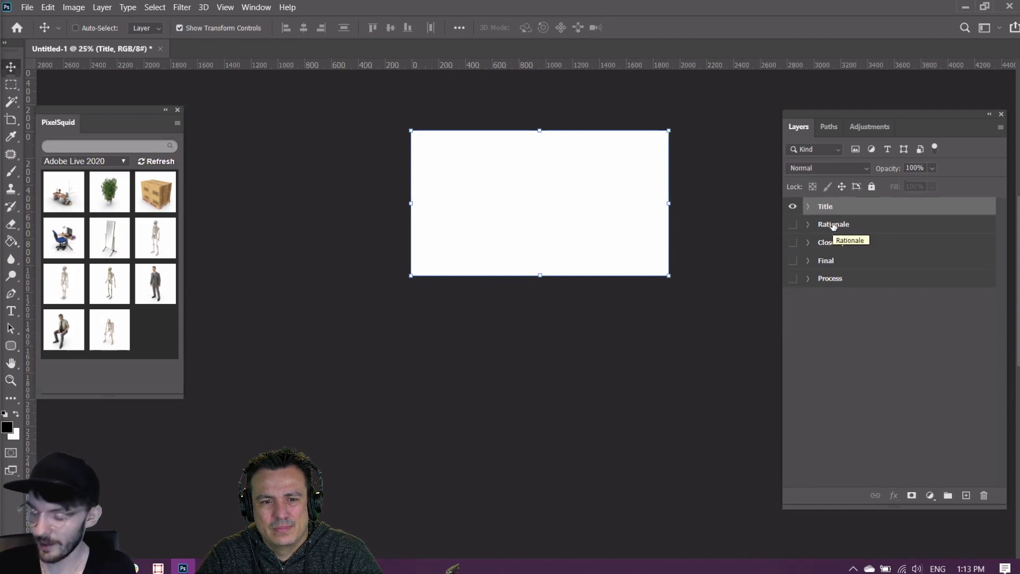
Enlarge the view of the Title artboard to 50% and move the Layers panel clear of it
key("ctrl+plus")
scroll(712, 210, "up", 2)
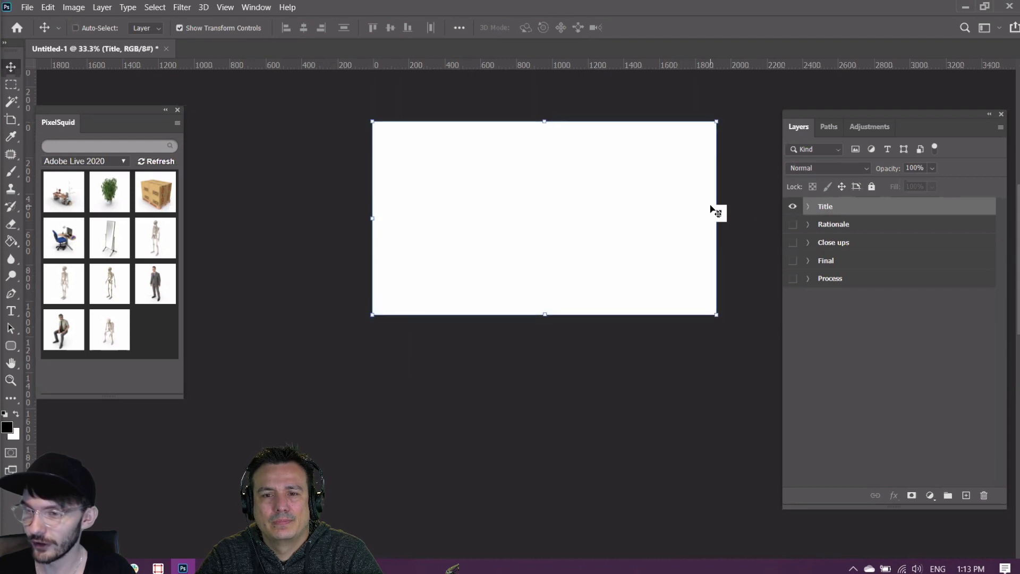
scroll(712, 210, "up", 3)
key("ctrl+plus")
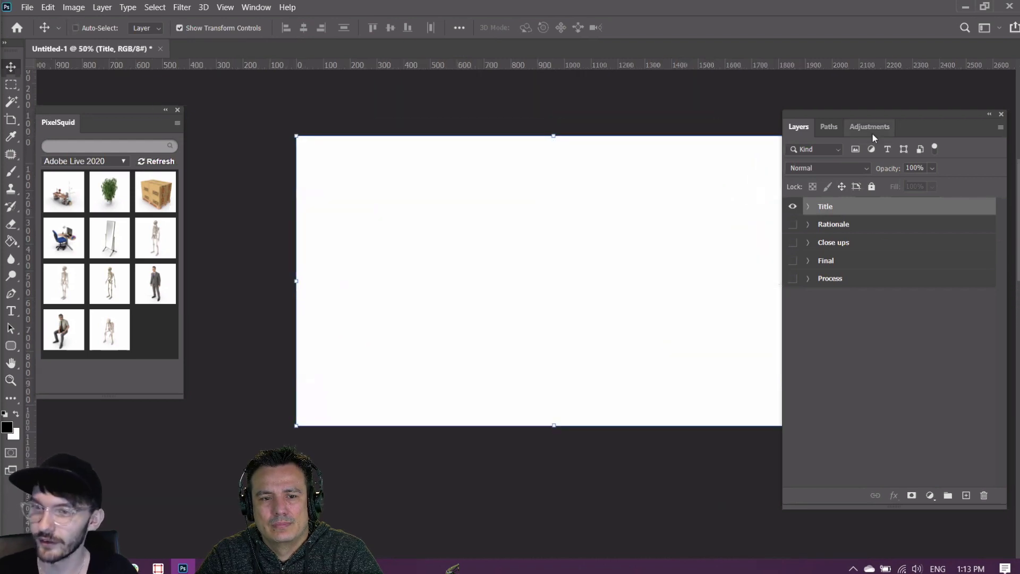
left_click_drag(866, 126, 915, 128)
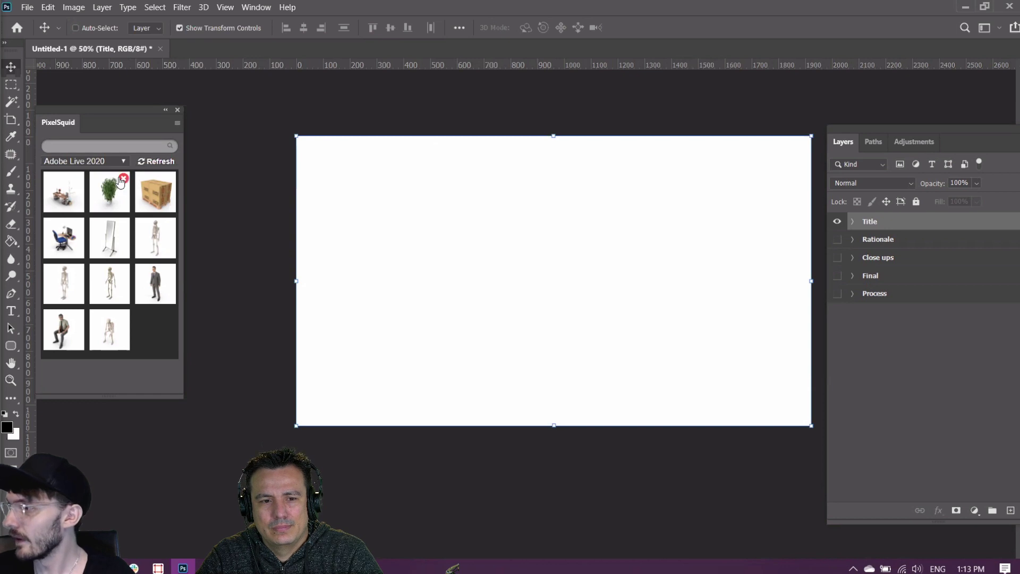
Move the PixelSquid panel inward and open DeadReflection5.png from the edits folder on drive E
left_click_drag(117, 111, 149, 112)
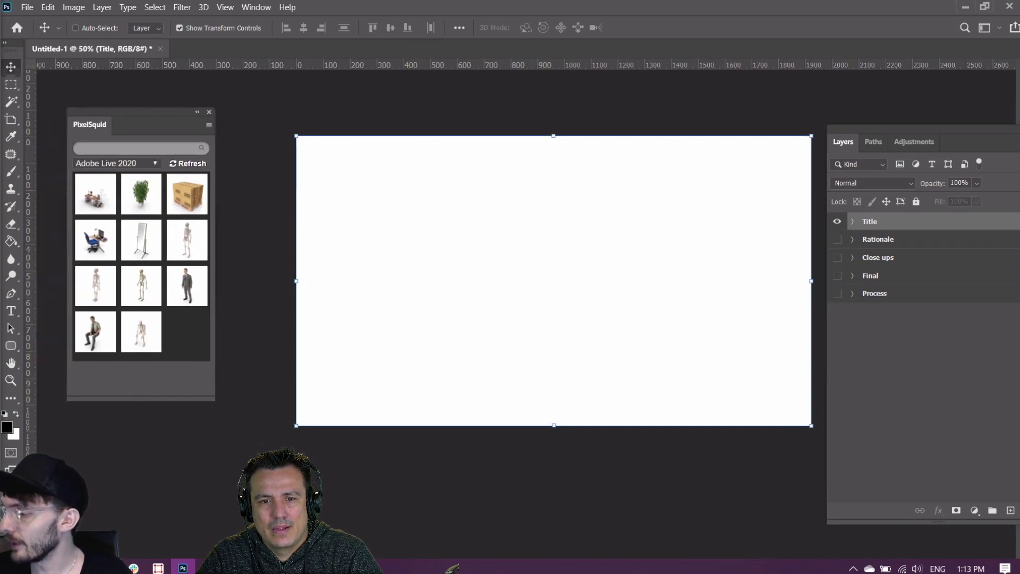
key("super+e")
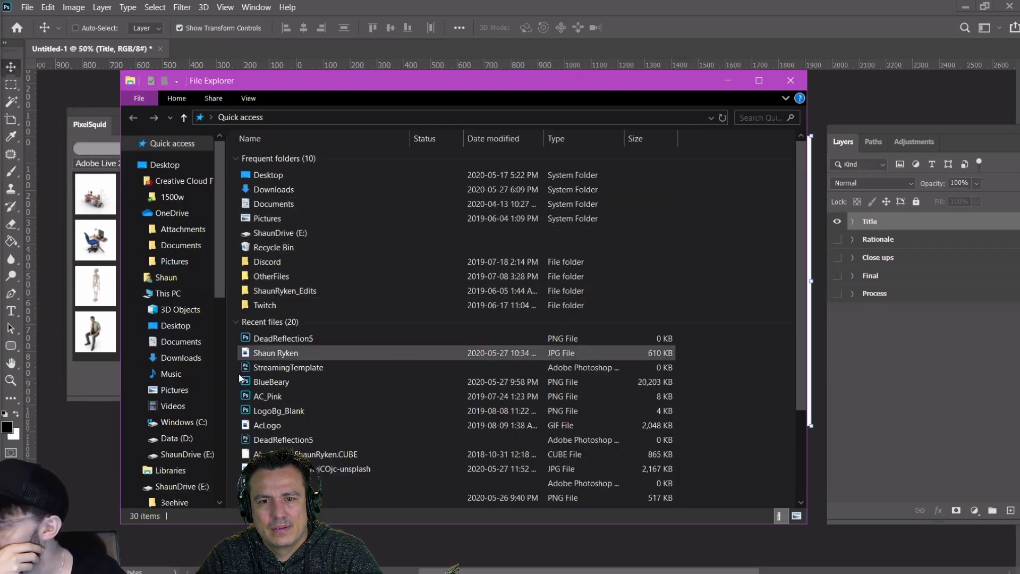
double_click(321, 291)
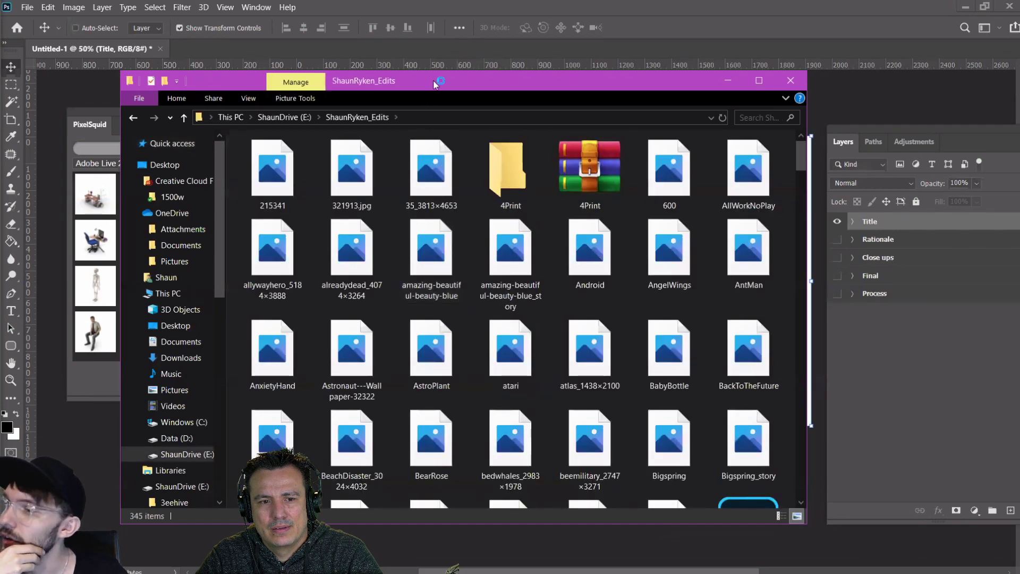
left_click_drag(433, 84, 705, 143)
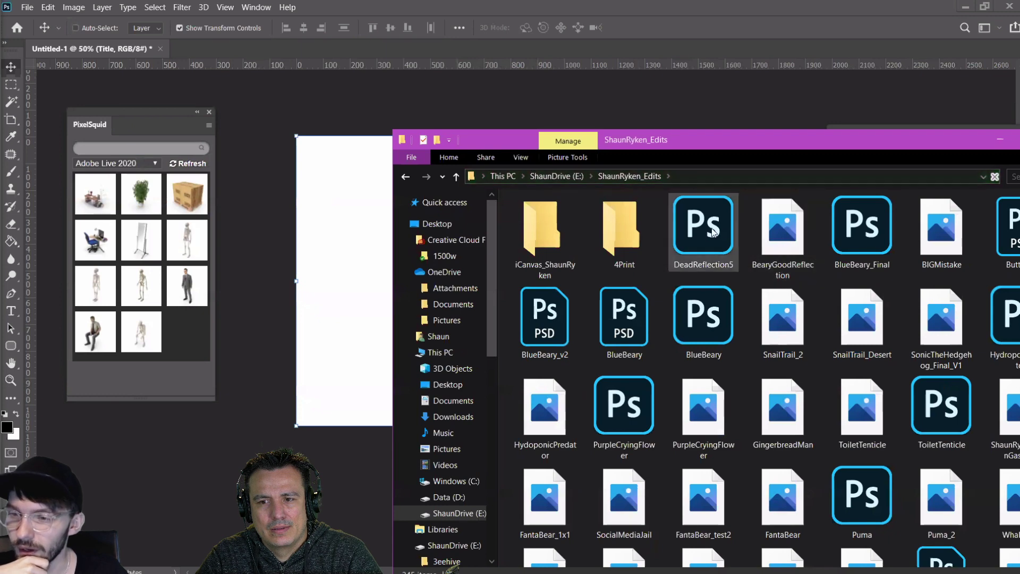
left_click(712, 255)
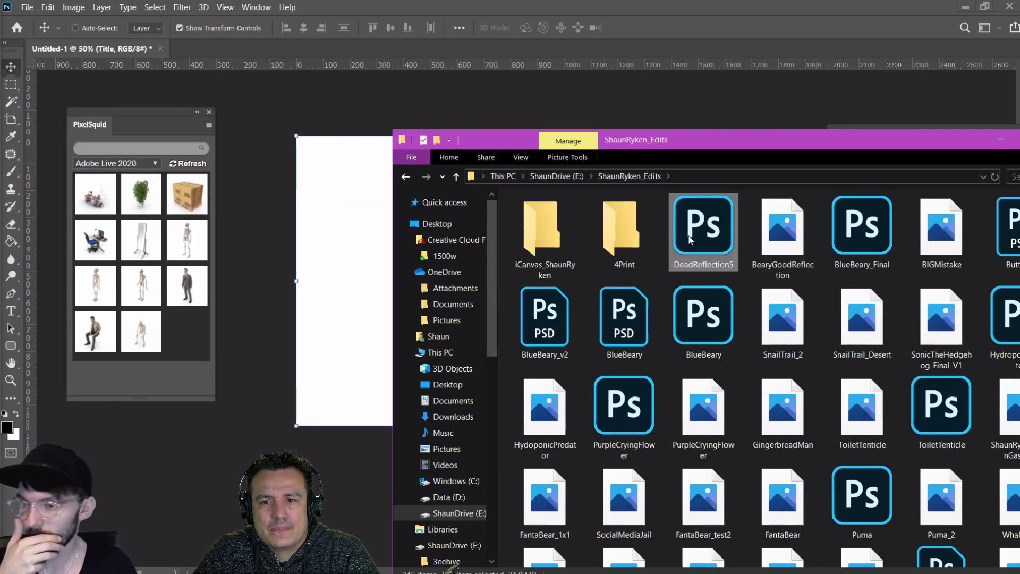
left_click_drag(748, 138, 743, 87)
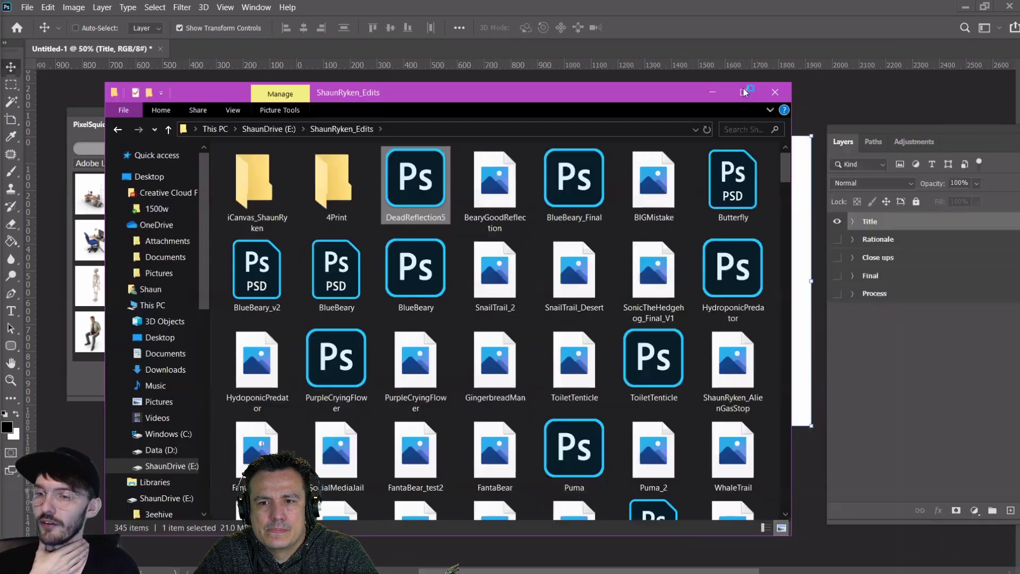
left_click(773, 92)
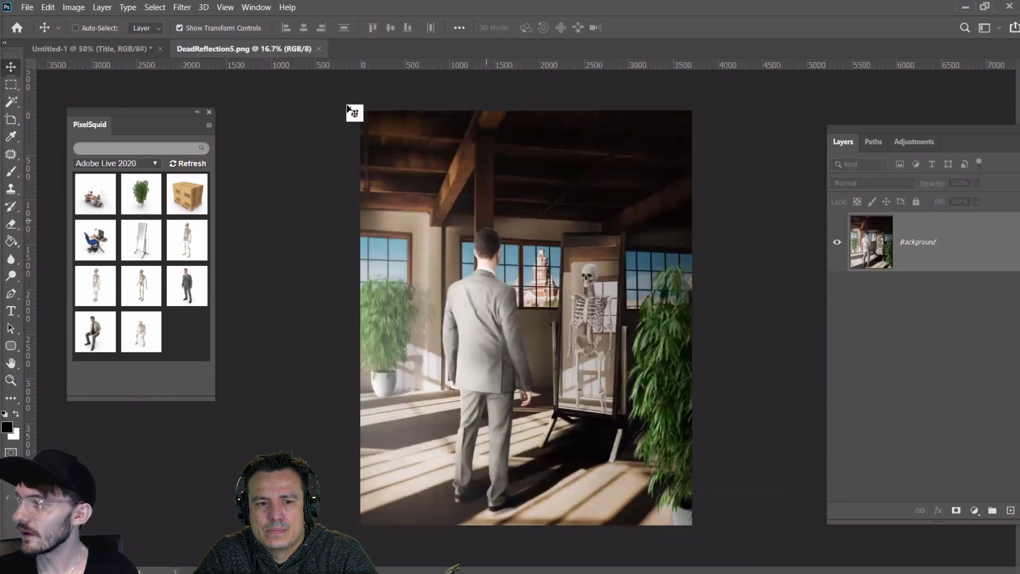
Copy the DeadReflection5 image into the Untitled-1 document as a new layer and close the source image
left_click_drag(272, 50, 681, 188)
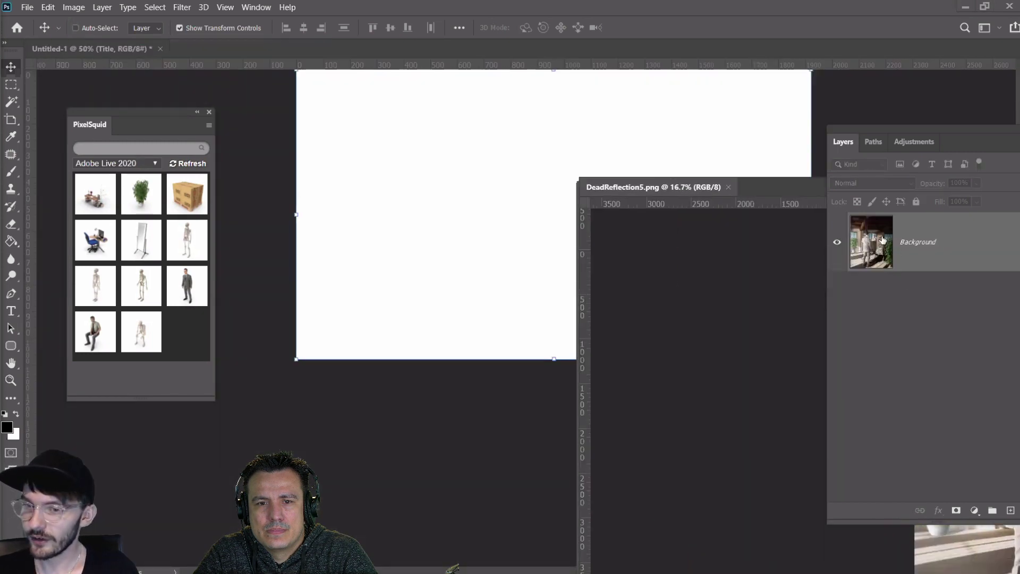
left_click_drag(882, 238, 539, 230)
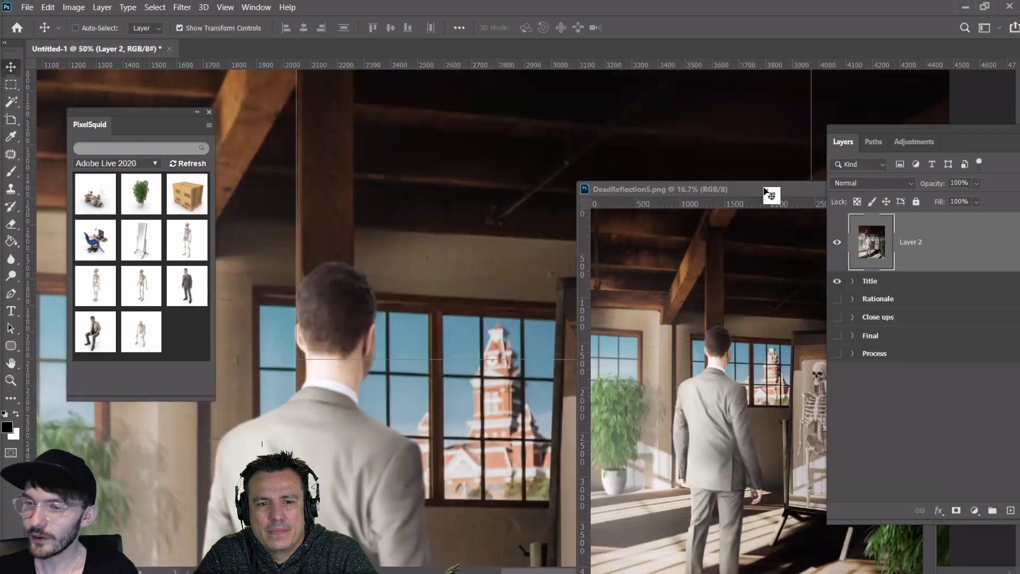
double_click(709, 189)
left_click(1005, 7)
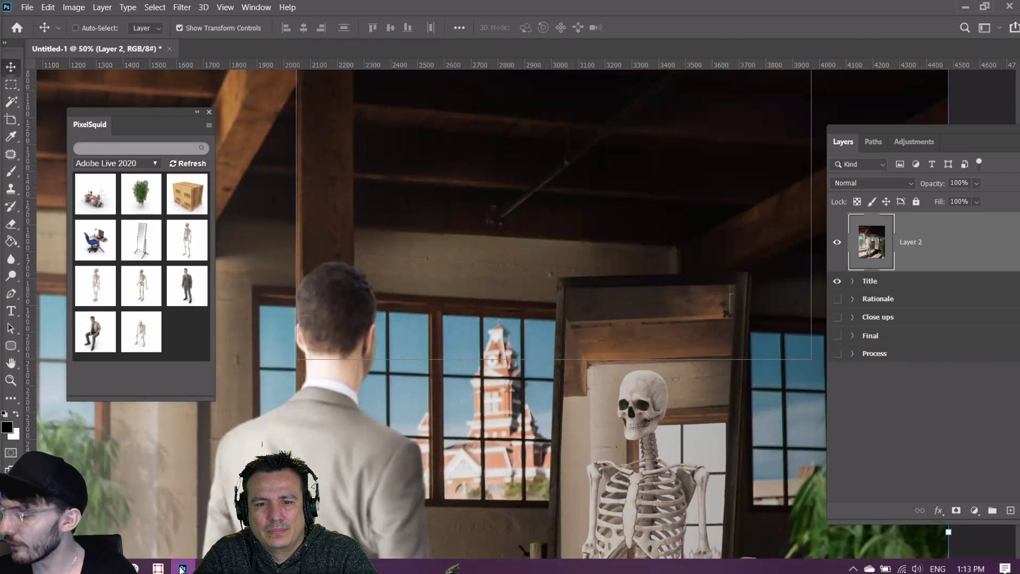
Move the imported image layer into the Title artboard and expand the artboard's contents
scroll(527, 341, "down", 3)
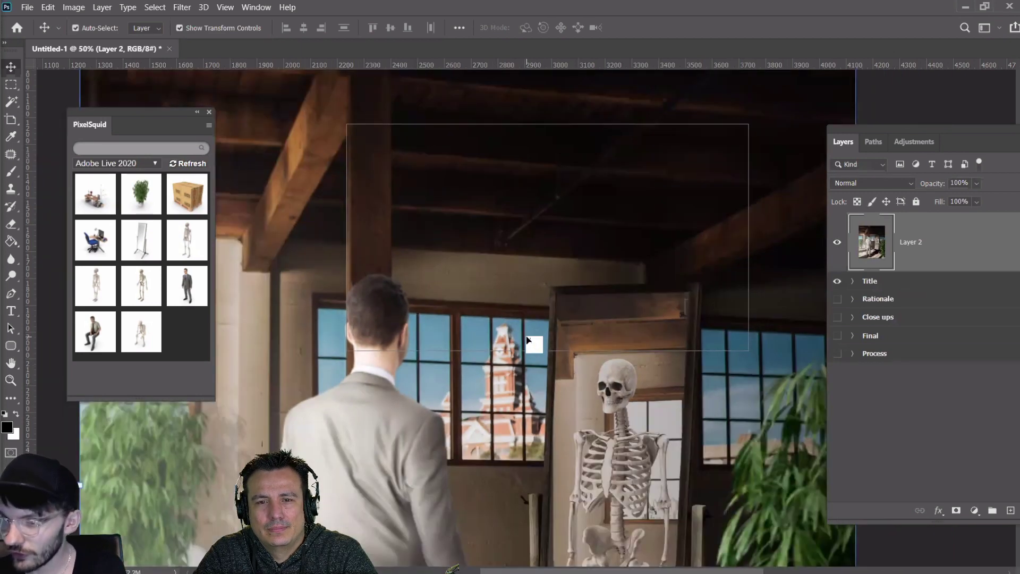
scroll(528, 341, "up", 1)
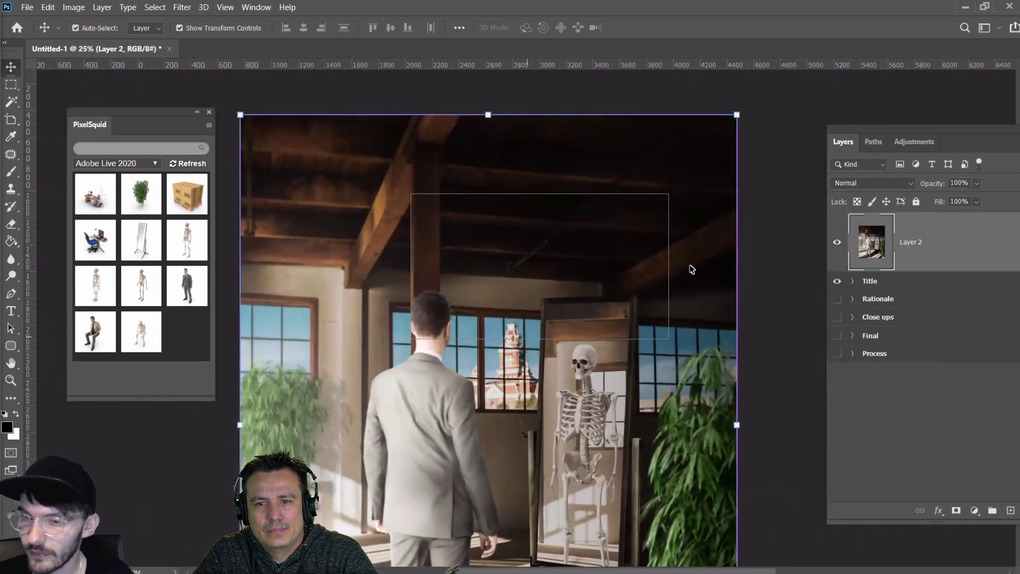
left_click_drag(884, 233, 242, 314)
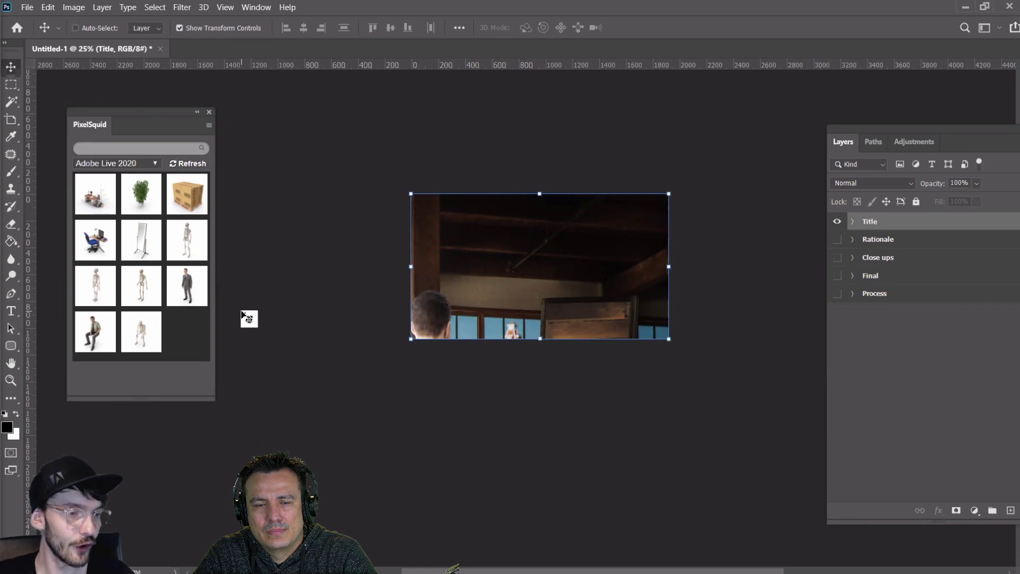
left_click_drag(242, 313, 853, 225)
left_click(853, 223)
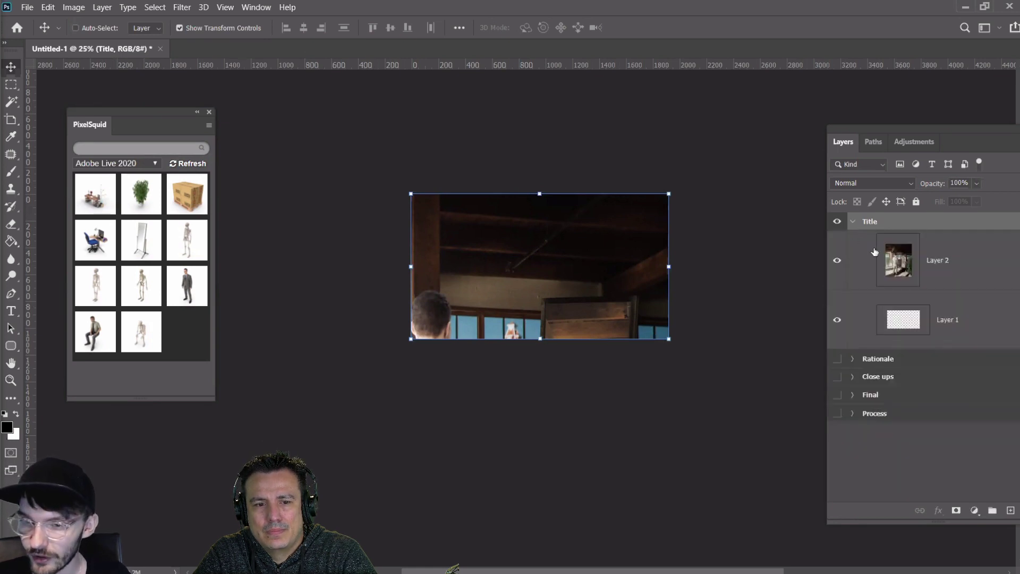
Duplicate the image layer outside and above the Title artboard, hide the copy, and select the original inside the artboard
left_click(892, 251)
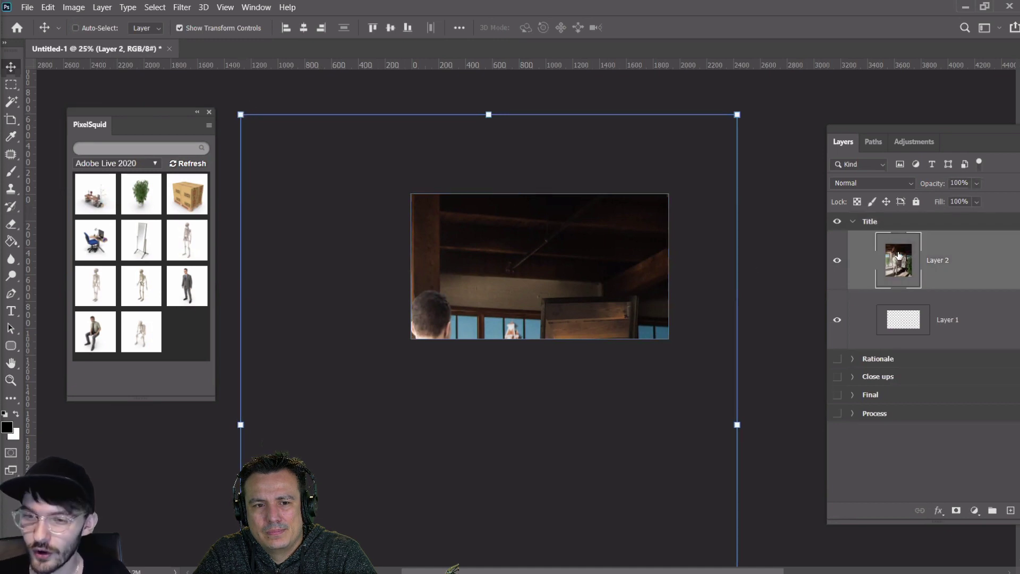
left_click_drag(898, 255, 891, 216)
left_click(836, 242)
left_click(889, 333)
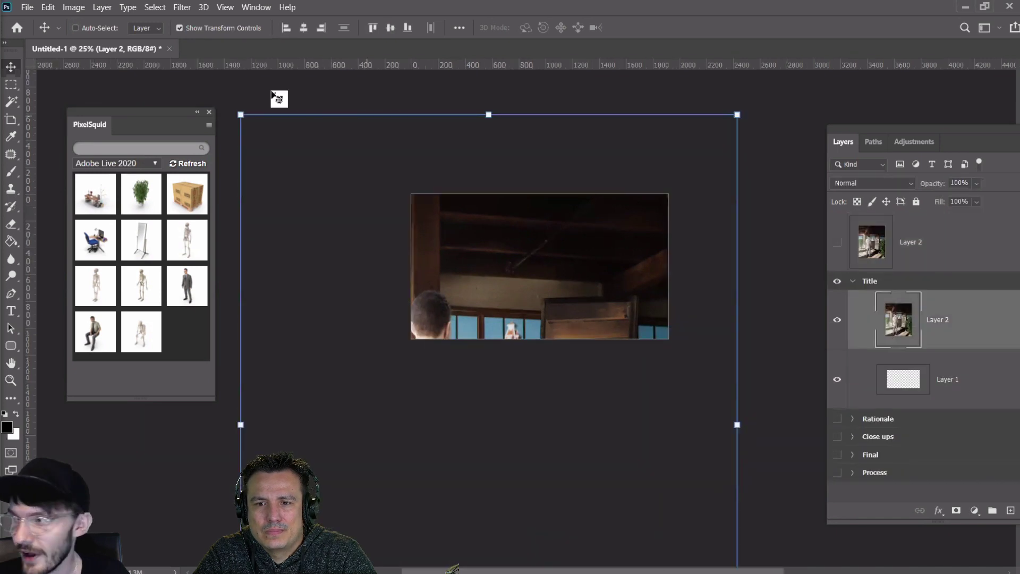
Scale the Title image to about 23.4% so it fits the artboard's height, placed flush against its left edge
left_click_drag(240, 114, 558, 159)
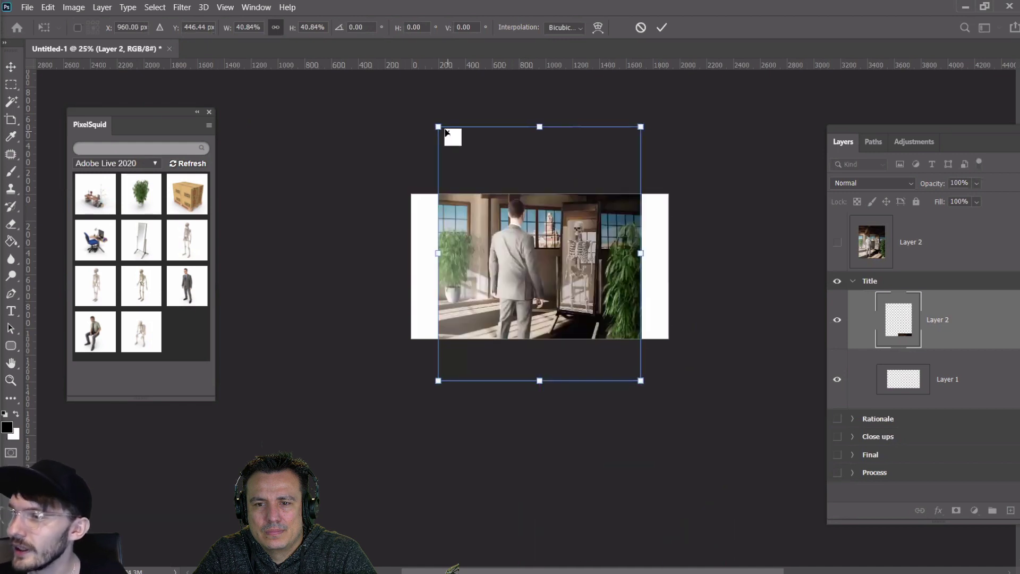
left_click_drag(446, 132, 532, 235)
left_click_drag(582, 281, 482, 246)
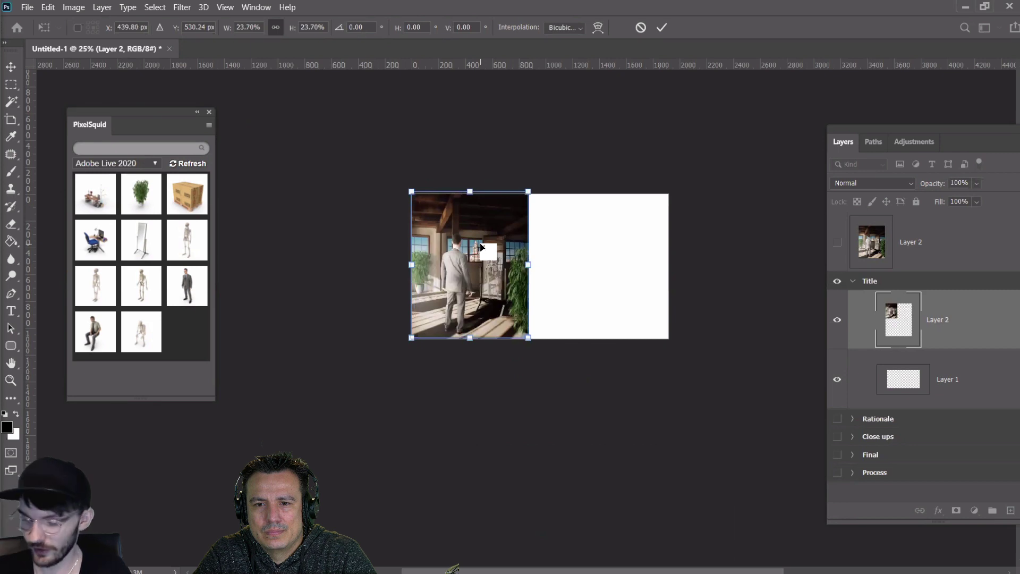
scroll(482, 245, "up", 2)
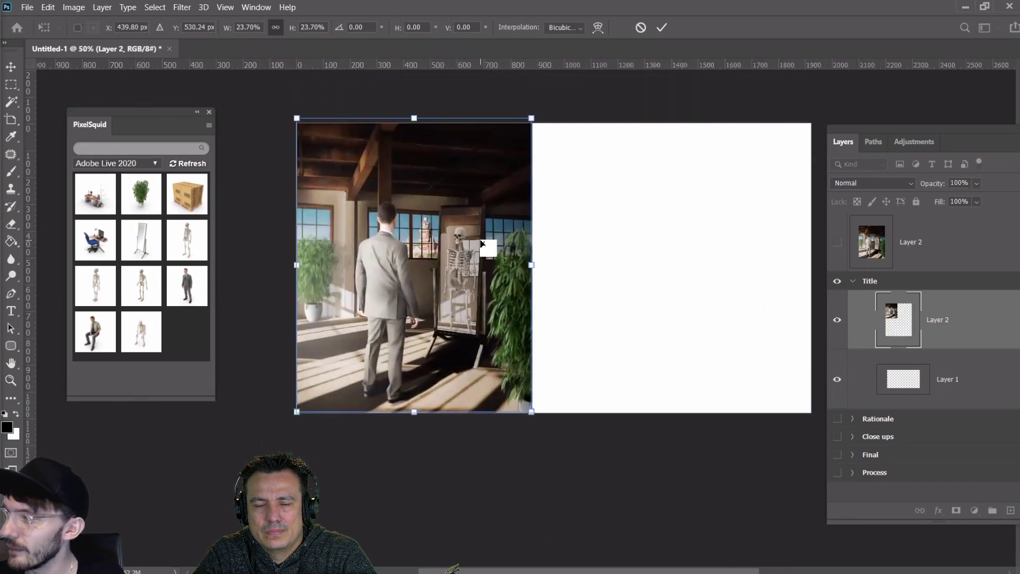
mouse_move(531, 118)
left_mouse_down()
mouse_move(541, 116)
mouse_move(523, 112)
left_mouse_up()
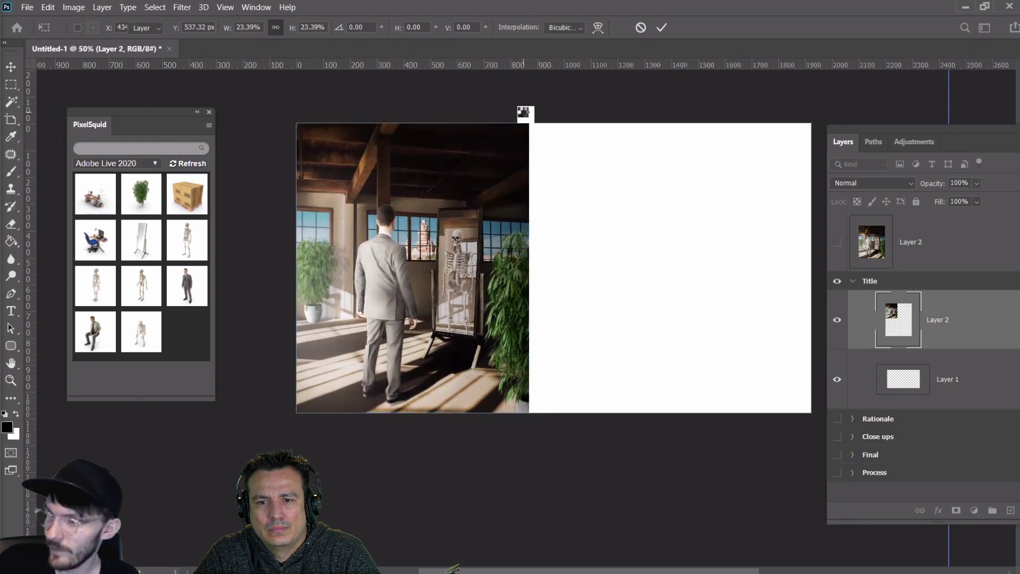
key("Return")
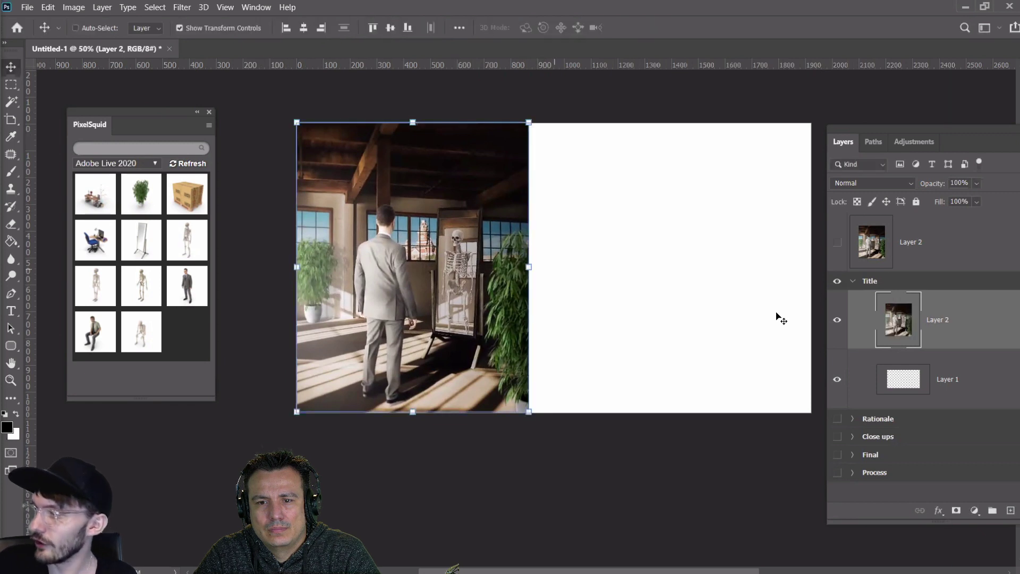
Sample a green from the plant in the image and fill the Title artboard's Layer 1 with it
left_click(913, 390)
left_click(11, 136)
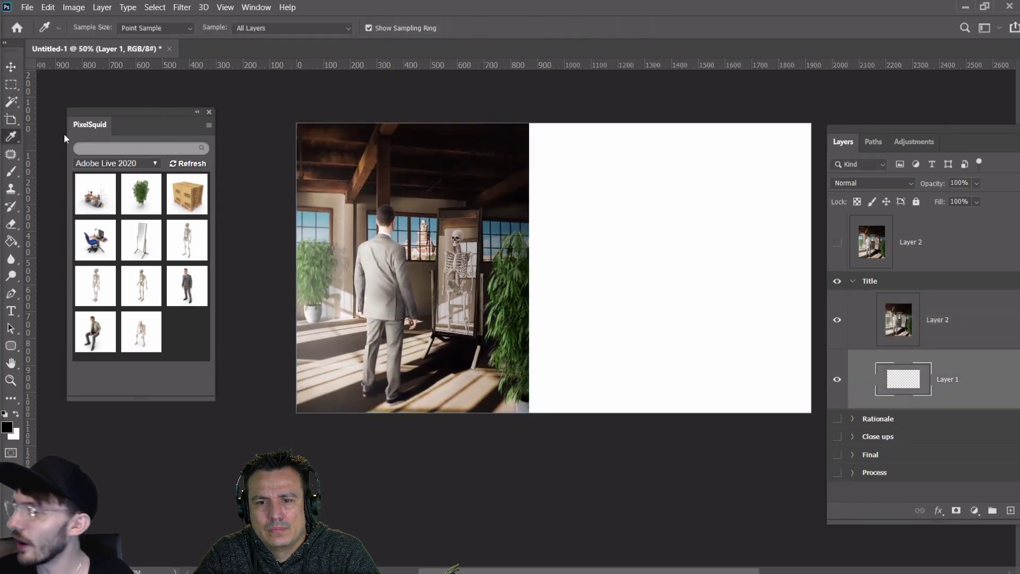
left_click(510, 268)
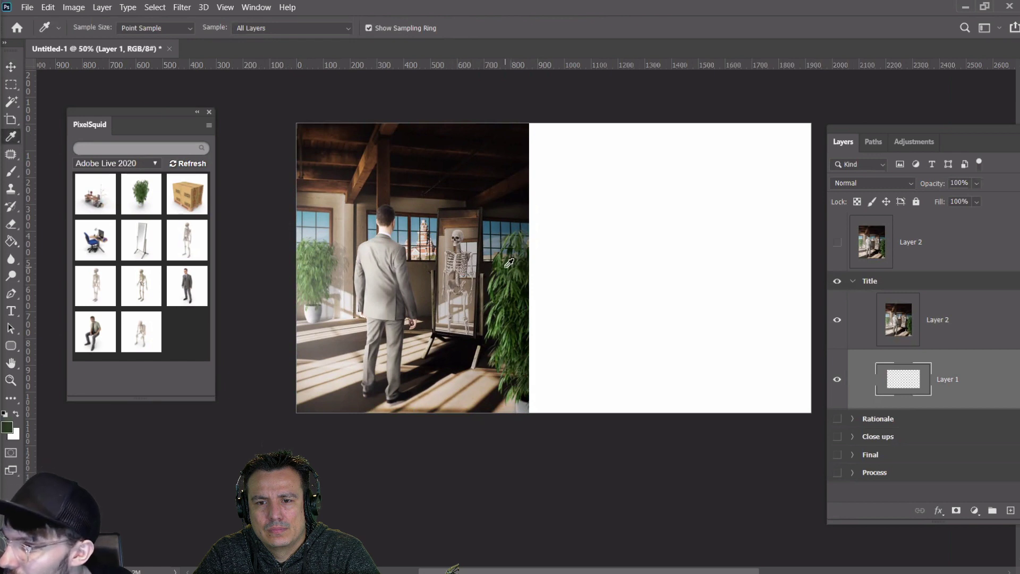
left_click(10, 241)
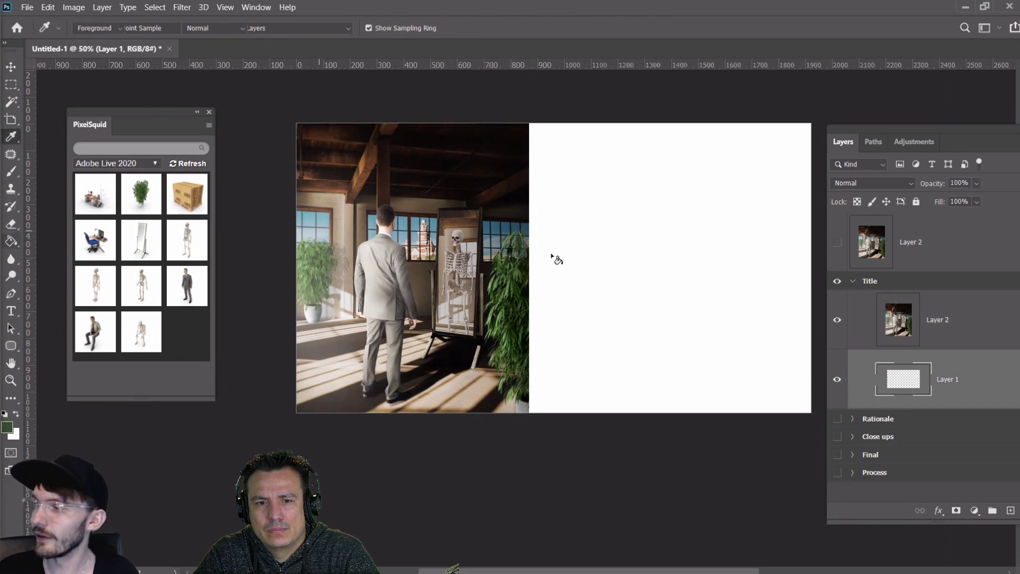
left_click(723, 264)
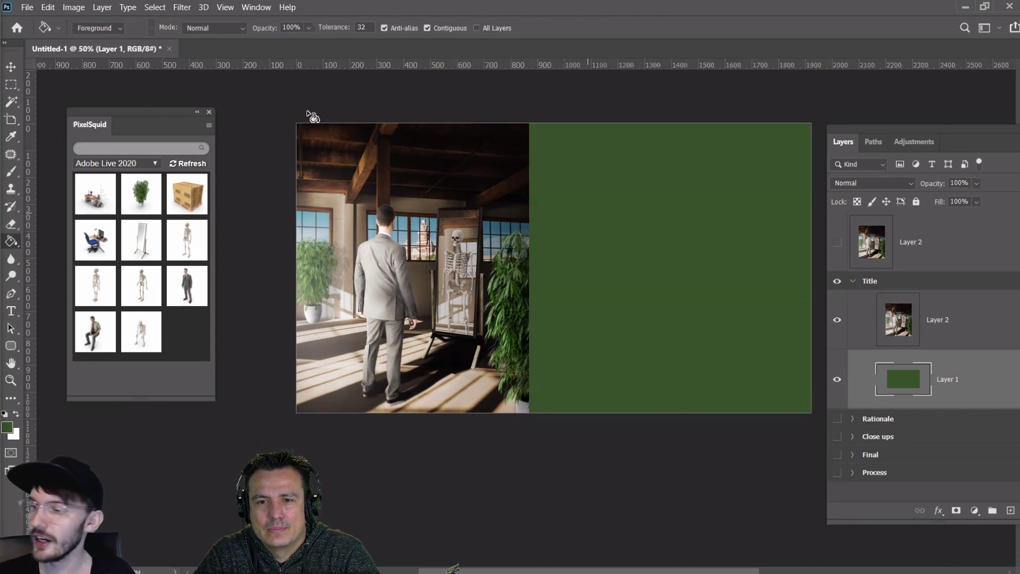
Draw a vertical rectangle about 66 px wide and 1192 px tall behind the image's right edge and shift it slightly right
left_click(15, 69)
left_click(911, 335)
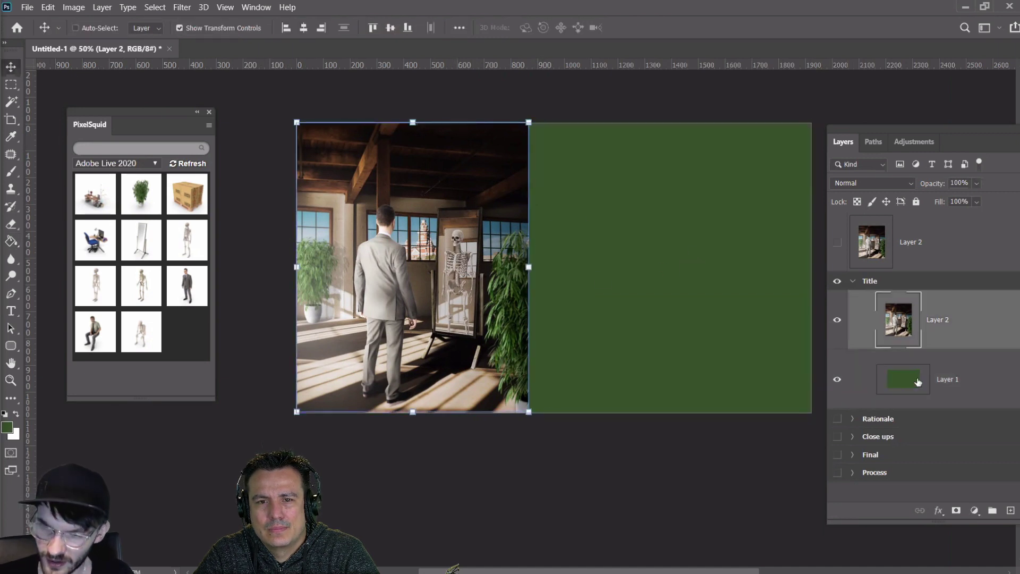
left_click(917, 385)
mouse_move(88, 184)
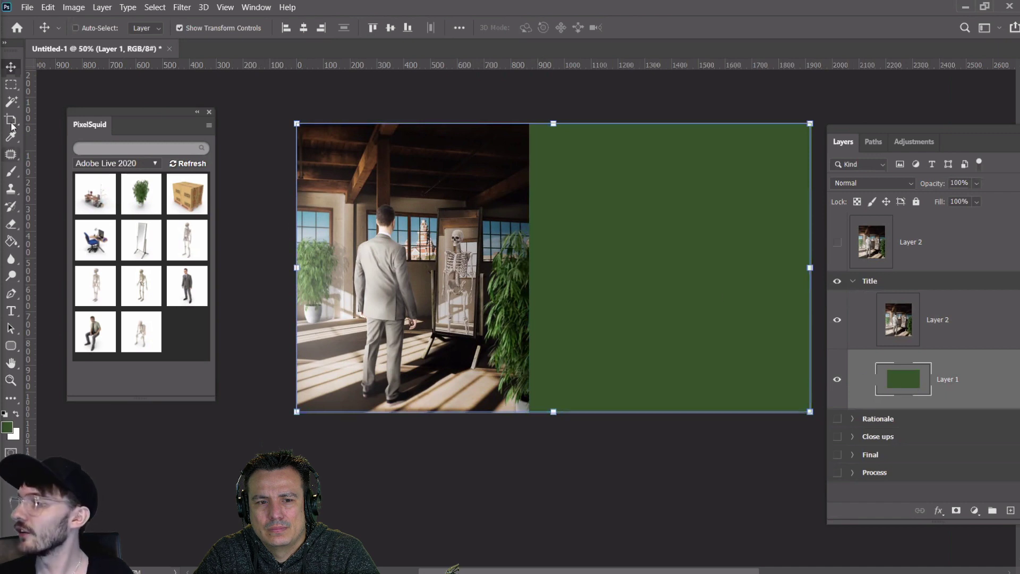
left_click(9, 348)
left_click(53, 357)
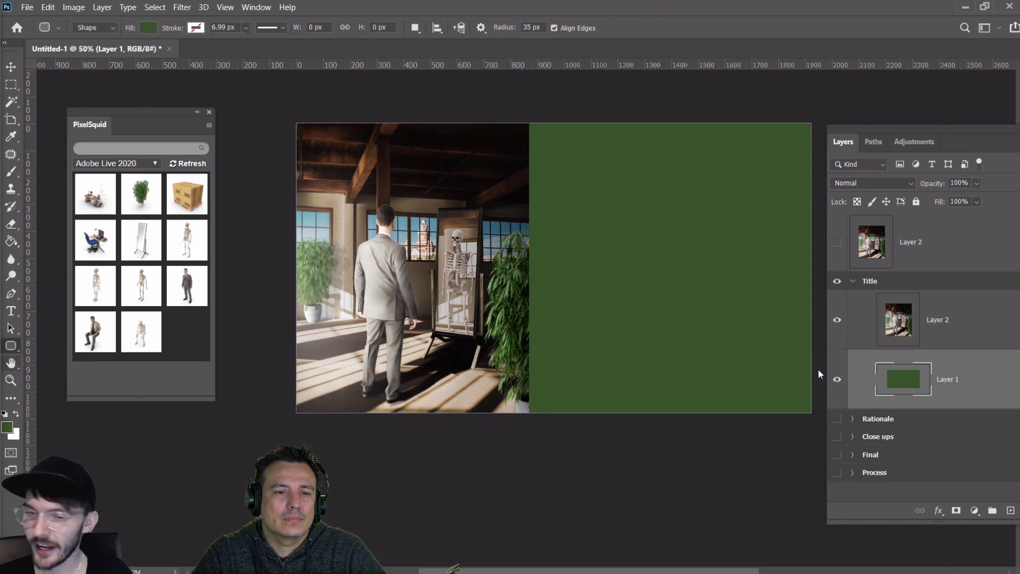
key("shift+u")
left_click_drag(514, 113, 533, 432)
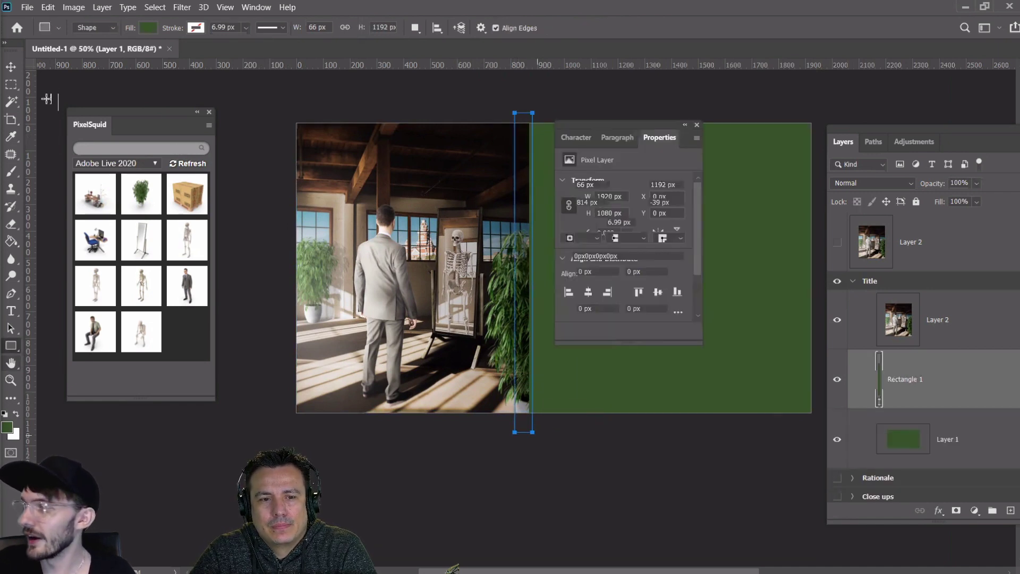
key("v")
left_click_drag(538, 181, 543, 181)
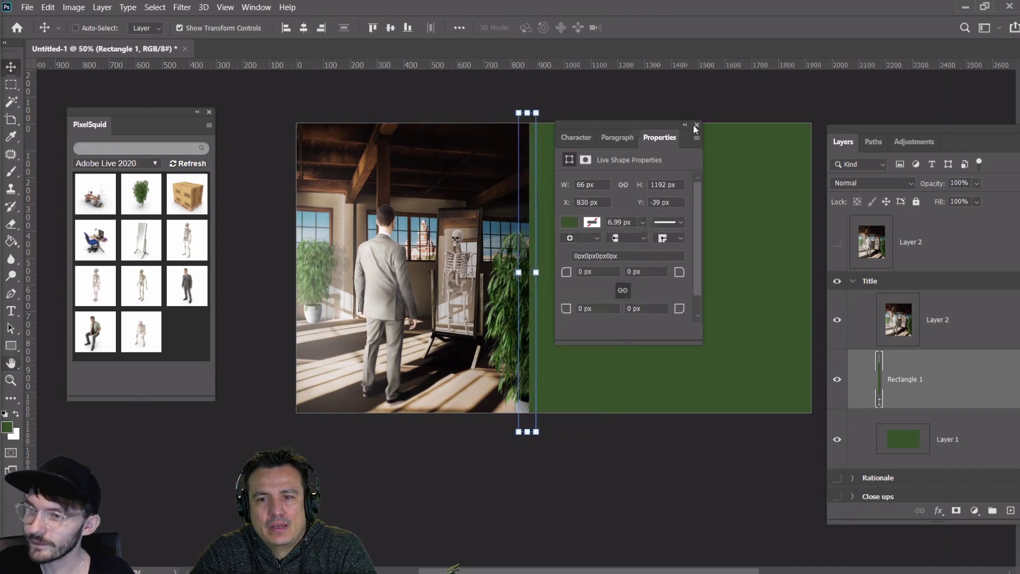
left_click(697, 126)
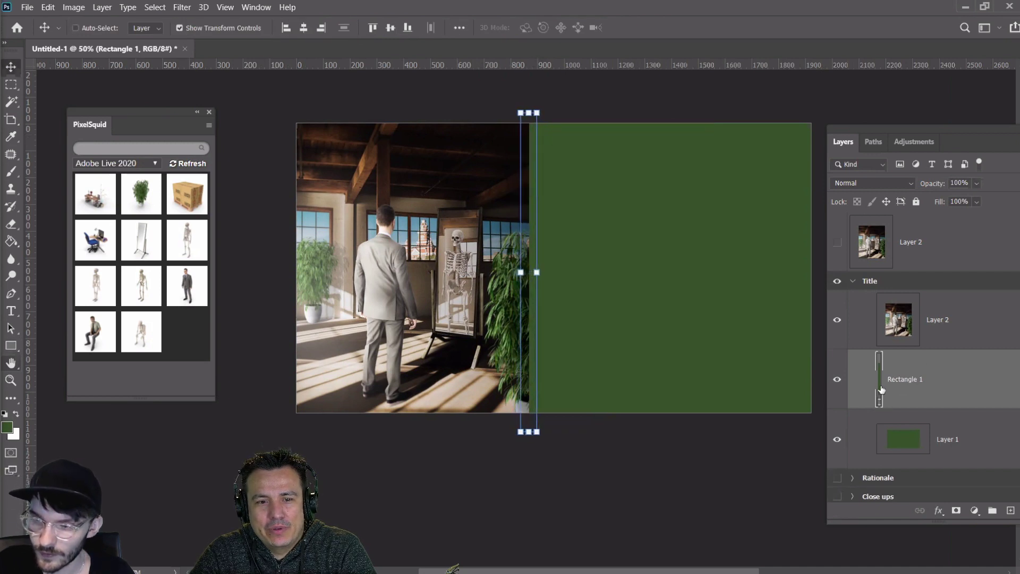
Recolour the vertical rectangle with the dark green 1e300e sampled from the plant beside it
double_click(880, 390)
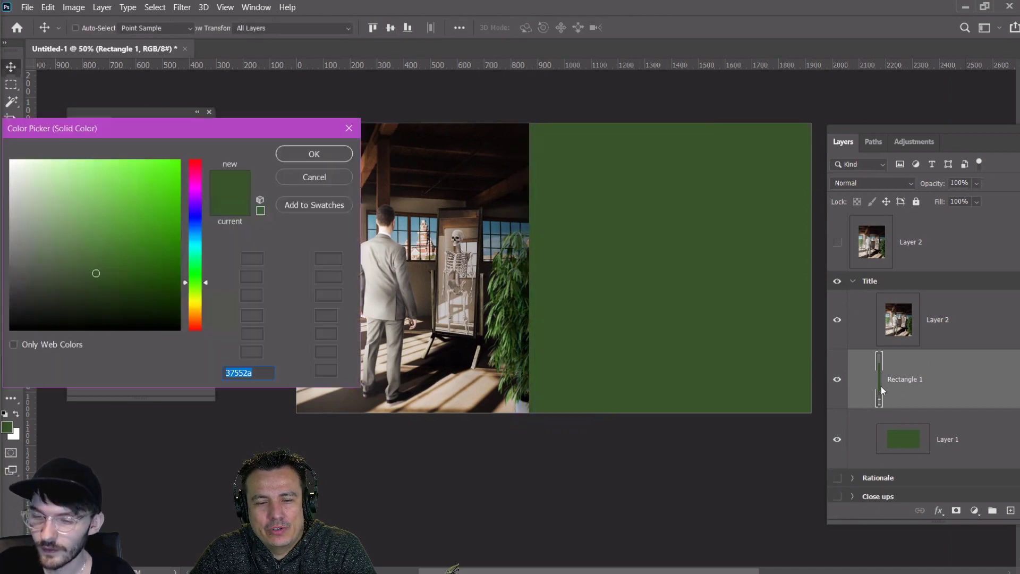
left_click(527, 266)
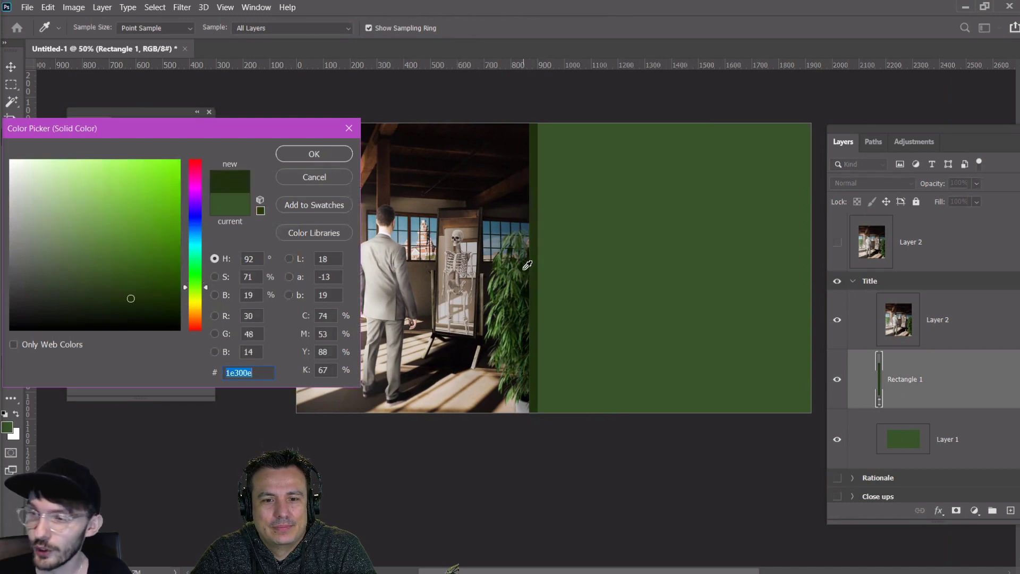
left_click(295, 154)
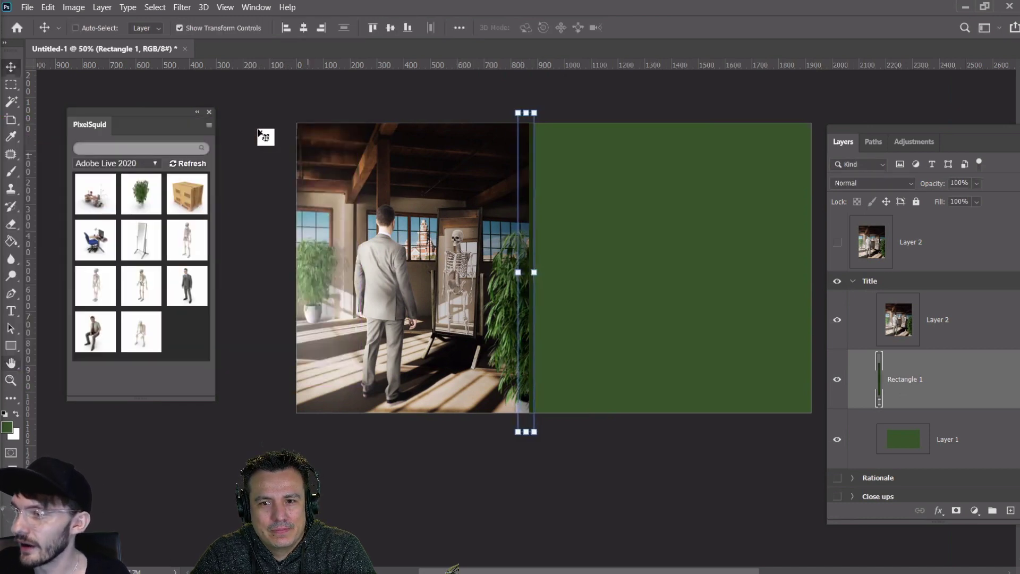
left_click(12, 84)
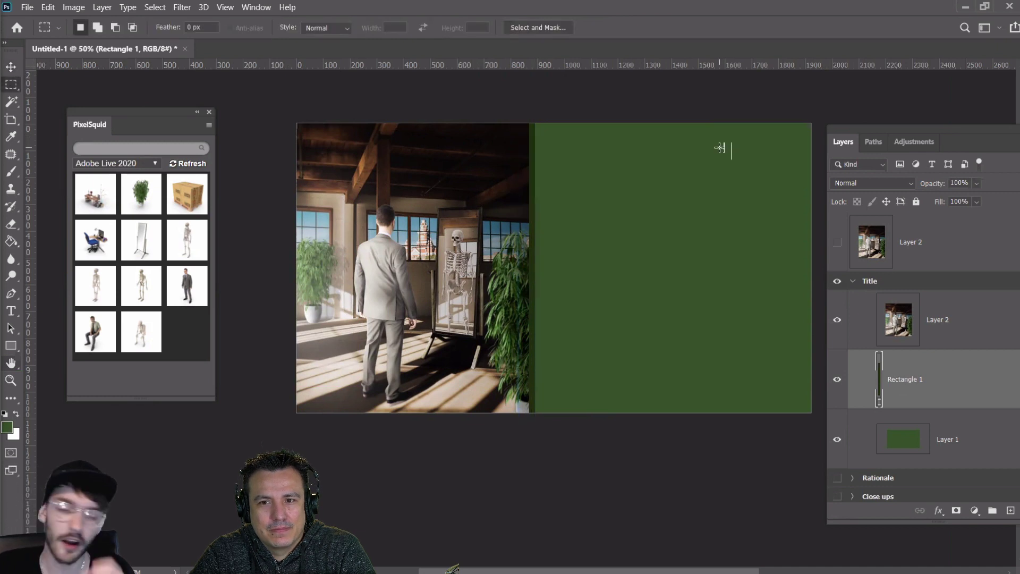
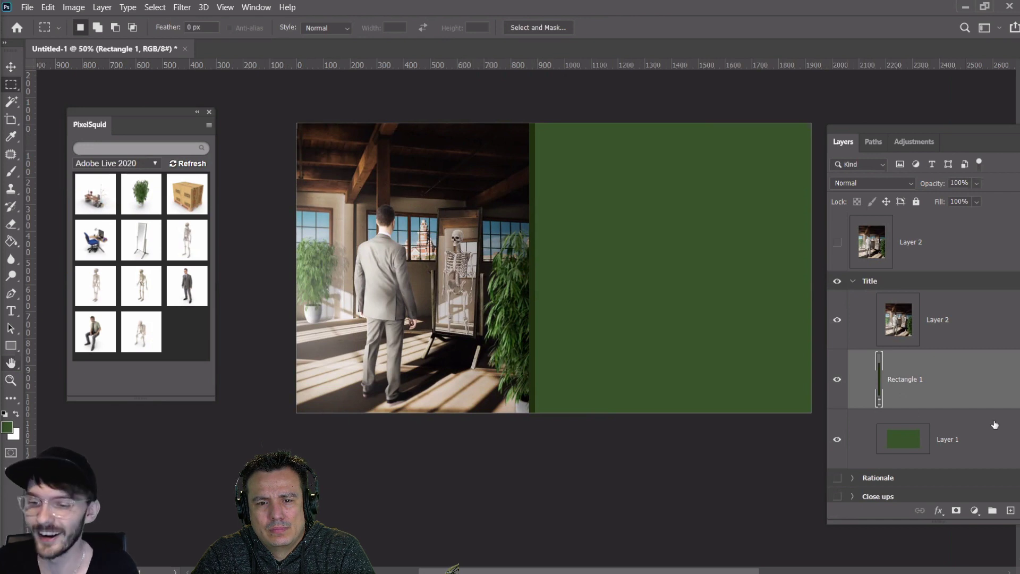
Add a white text box above Layer 2 in the Title artboard's green area, about 890 px wide, reading "Dead Reflection 5"
key("v")
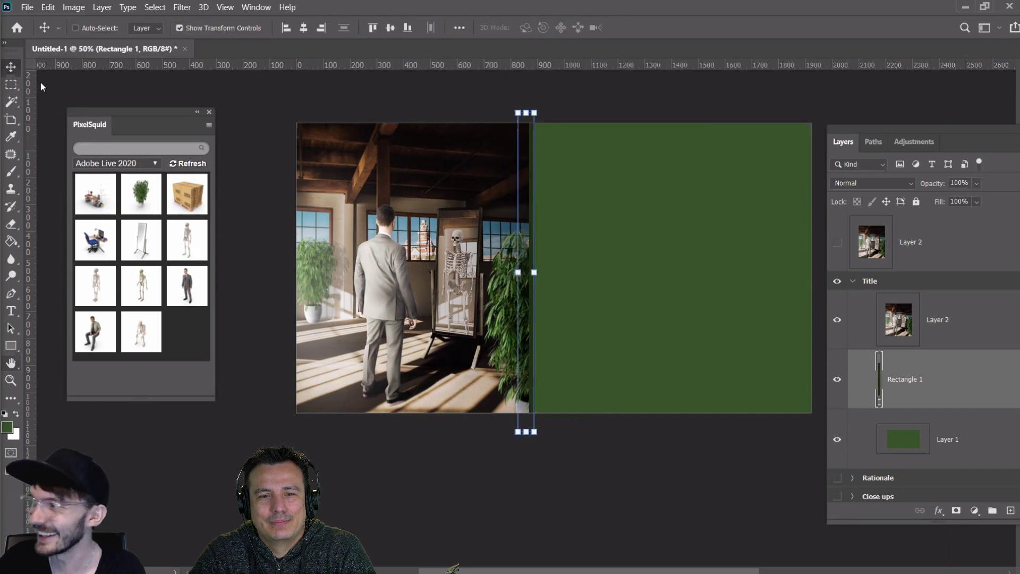
key("m")
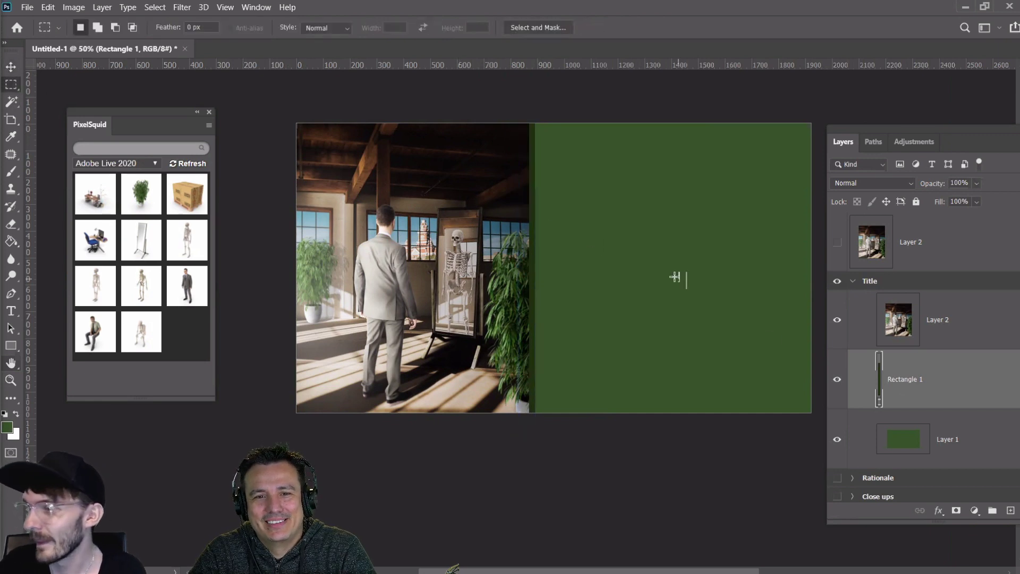
left_click(940, 321)
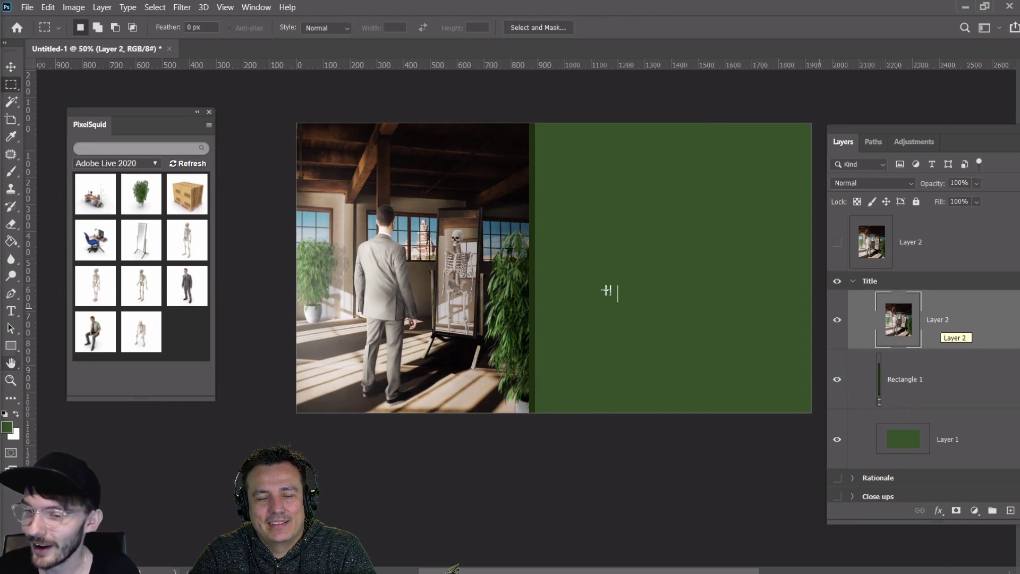
left_click(10, 311)
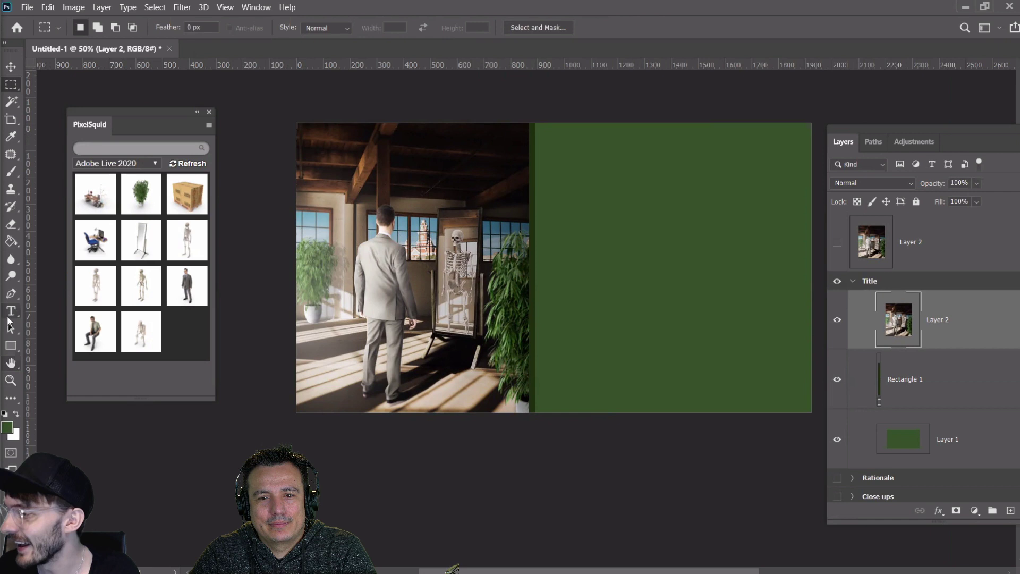
left_click(16, 413)
left_click(578, 196)
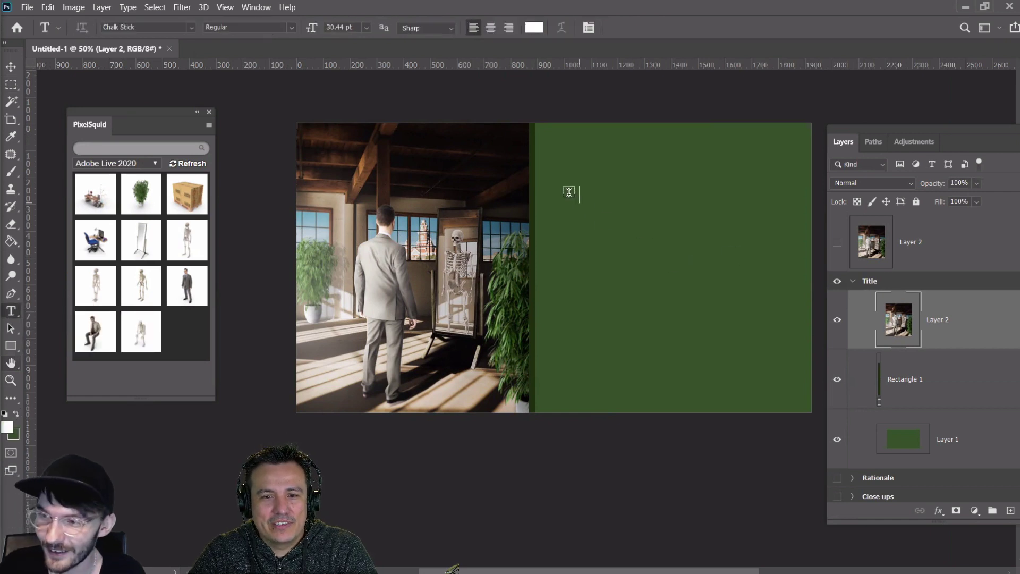
left_click_drag(550, 176, 788, 290)
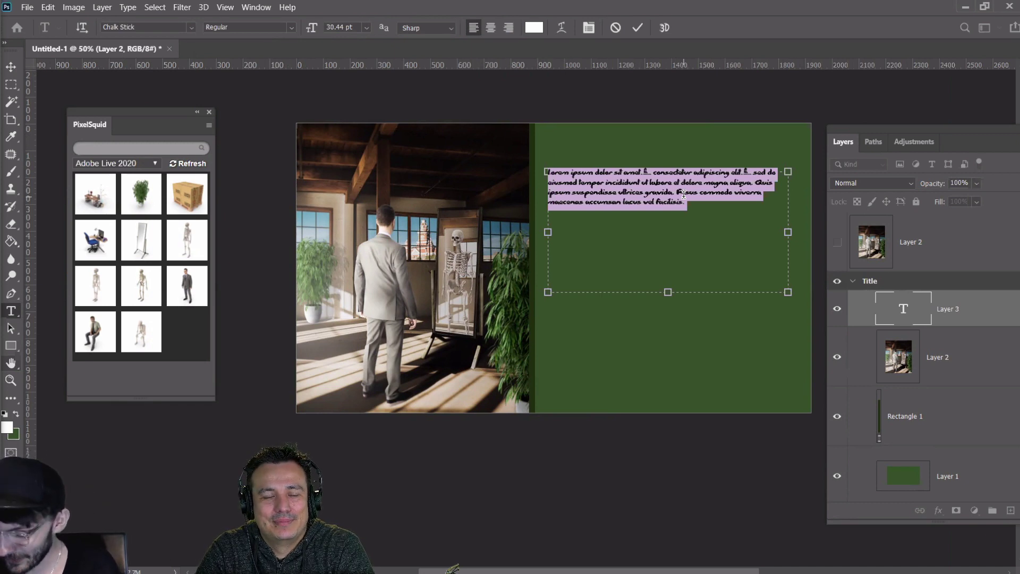
type("Pro")
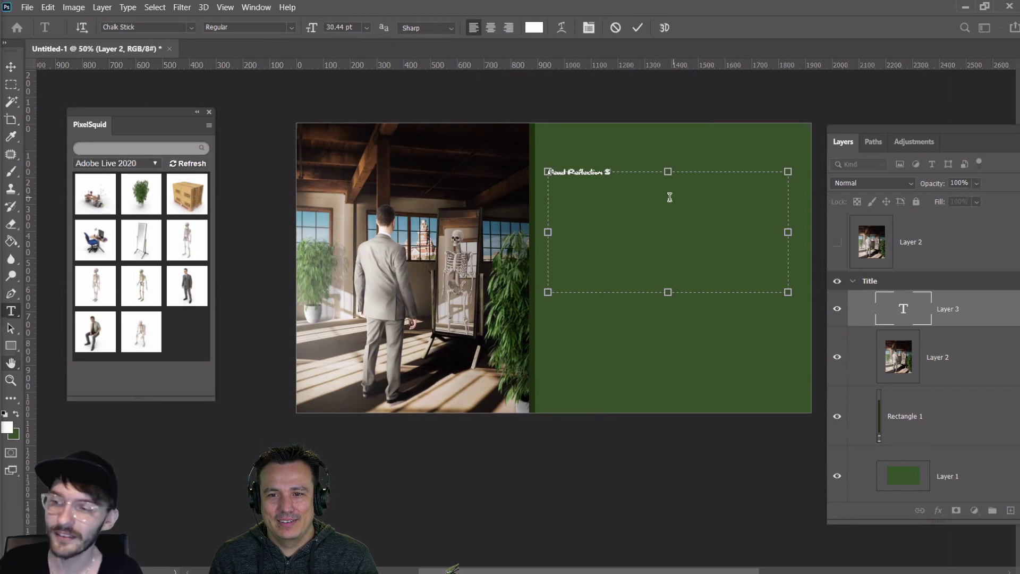
Change the title text's font to Nanami in the Heavy style
key("ctrl+a")
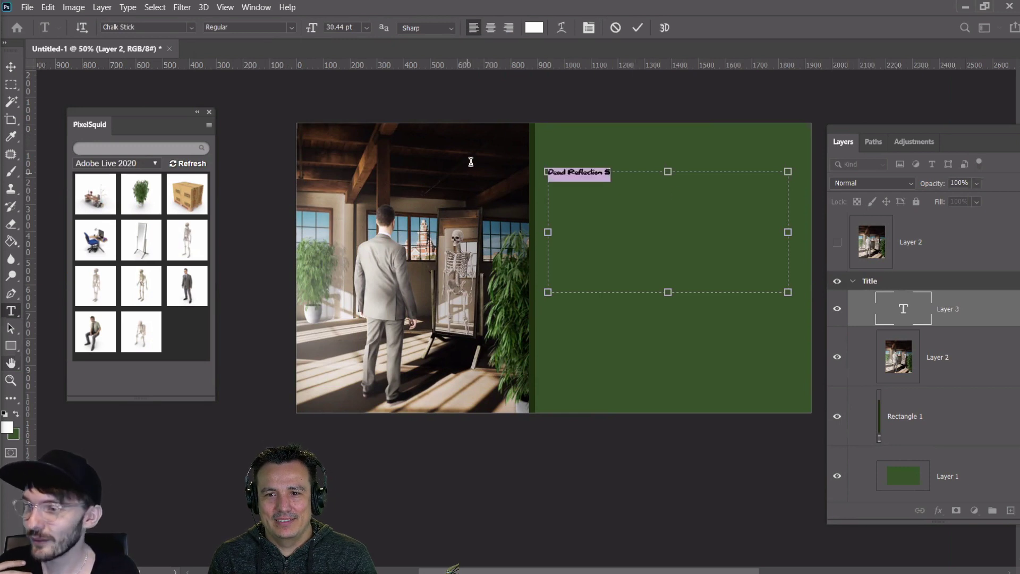
left_click(191, 27)
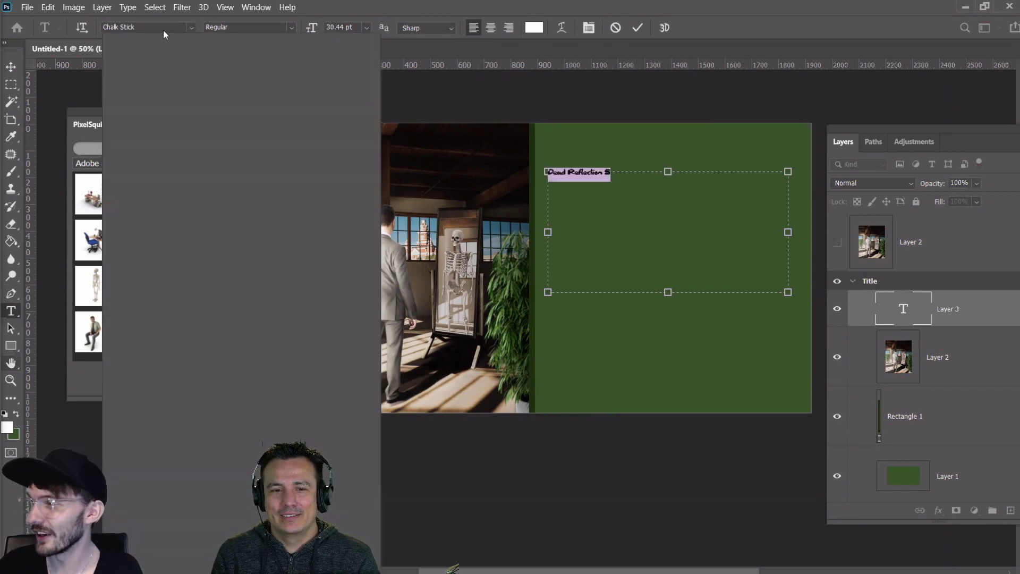
left_click(119, 20)
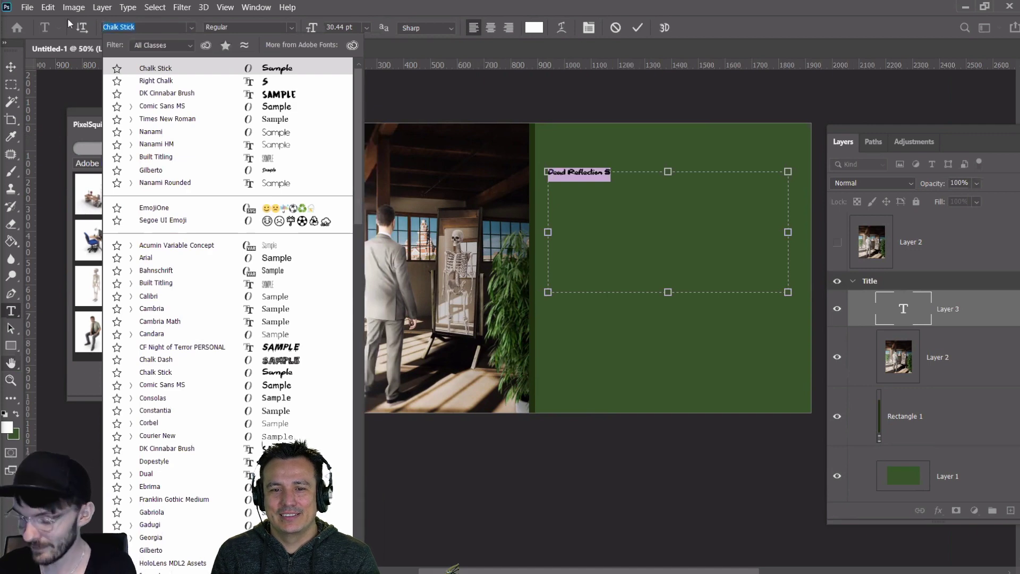
type("nam")
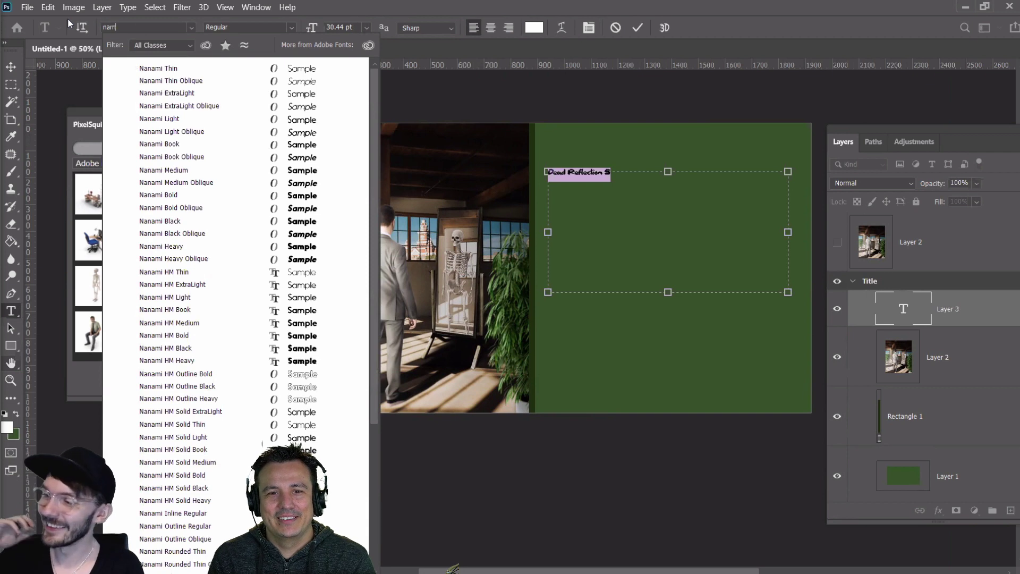
left_click(179, 197)
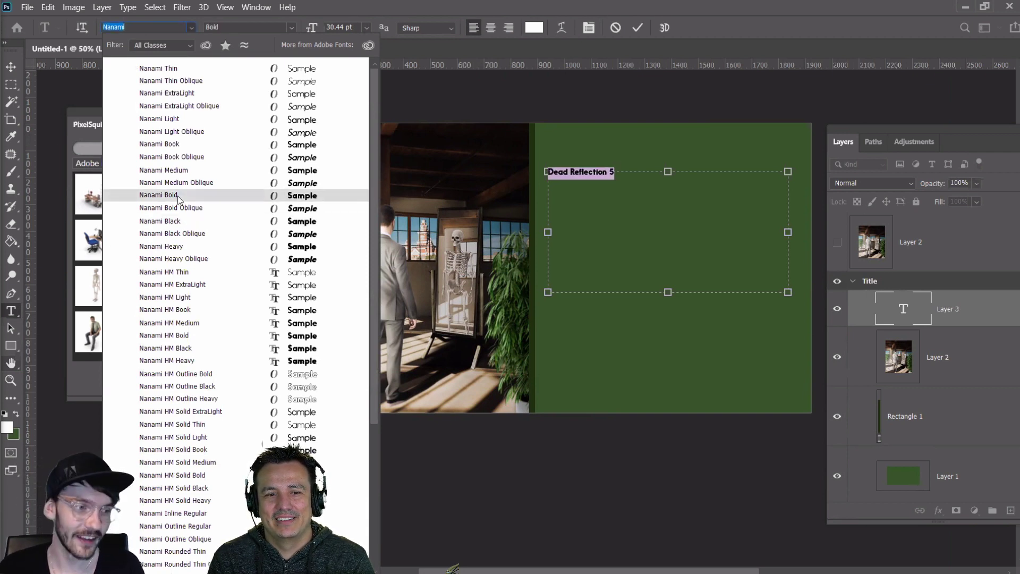
left_click(177, 196)
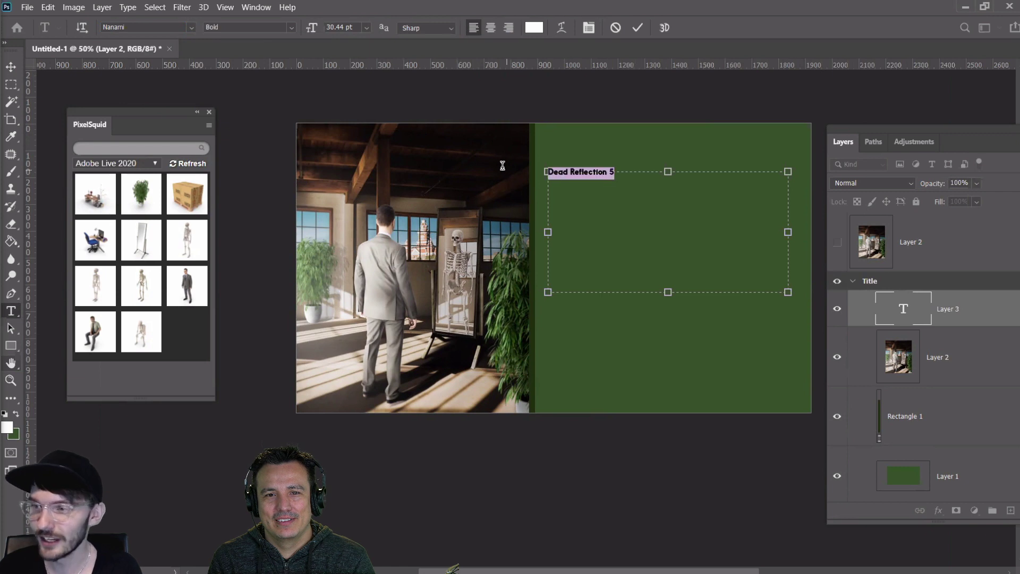
left_click(291, 28)
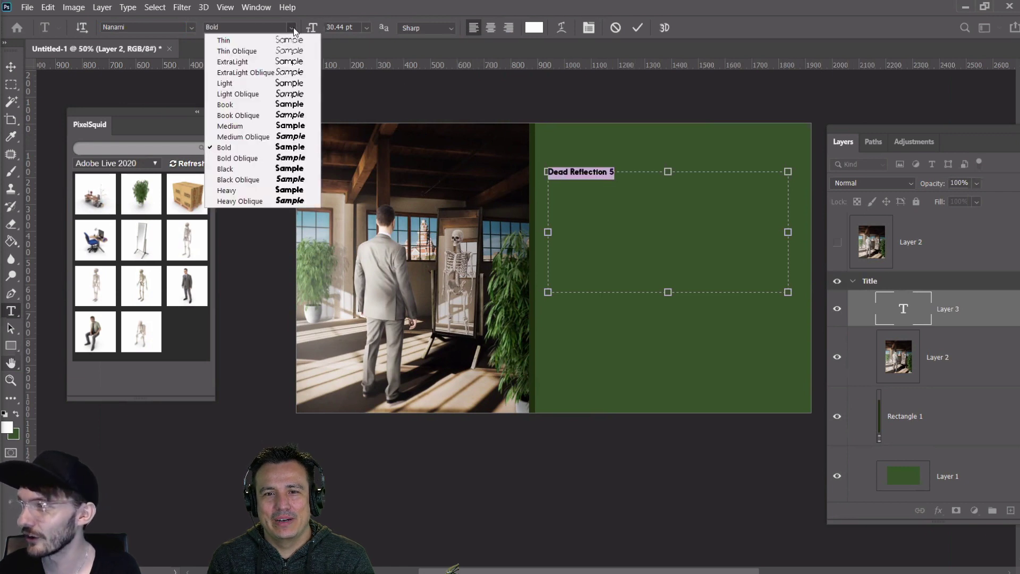
left_click(262, 192)
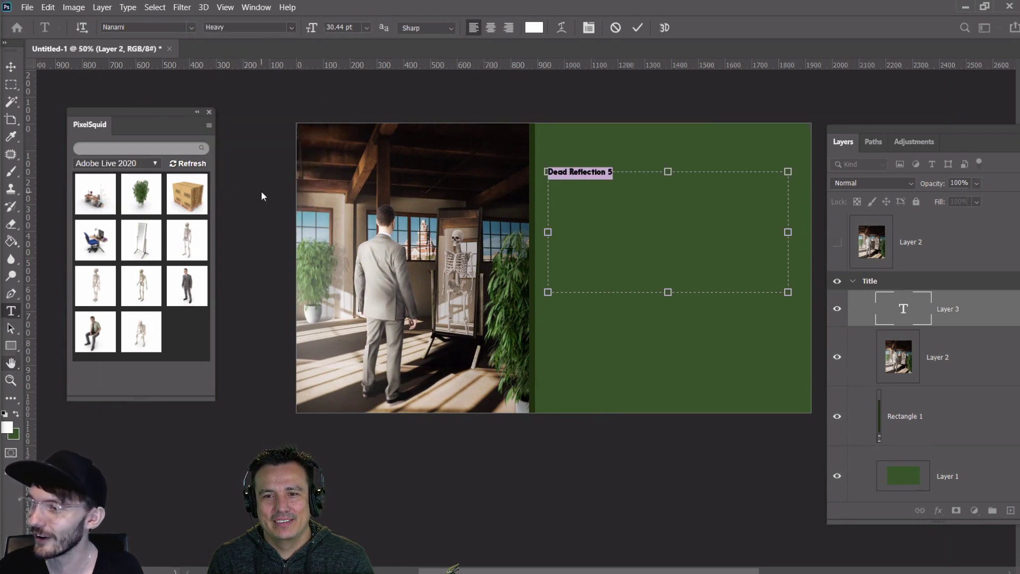
Enlarge the title text to 150 pt
left_click(367, 28)
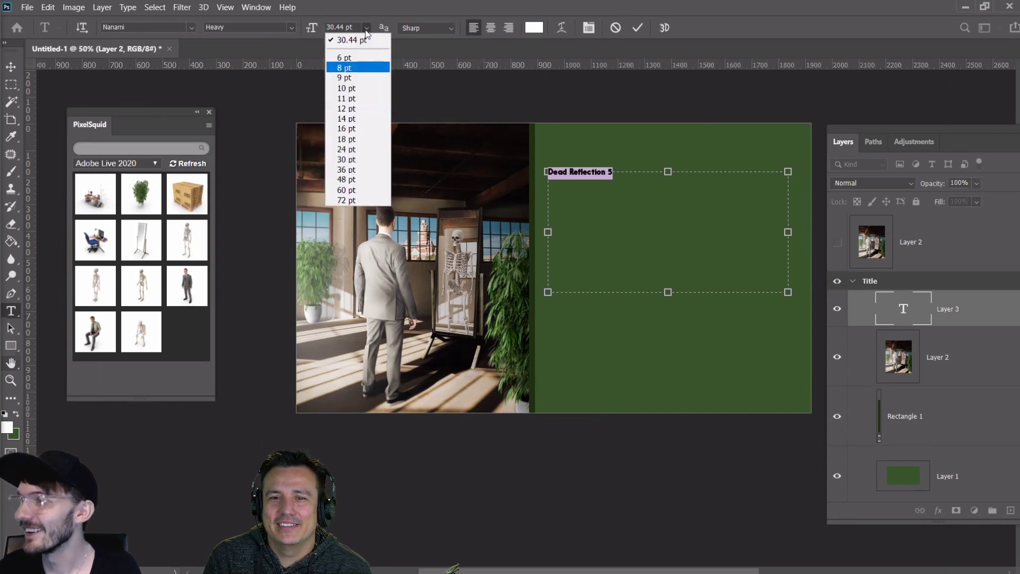
left_click(346, 198)
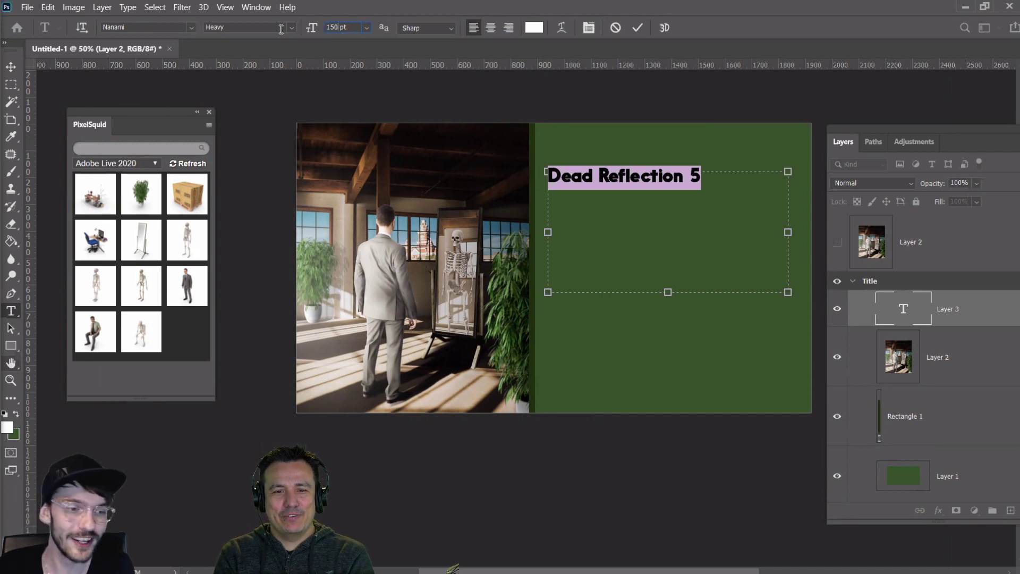
key("Return")
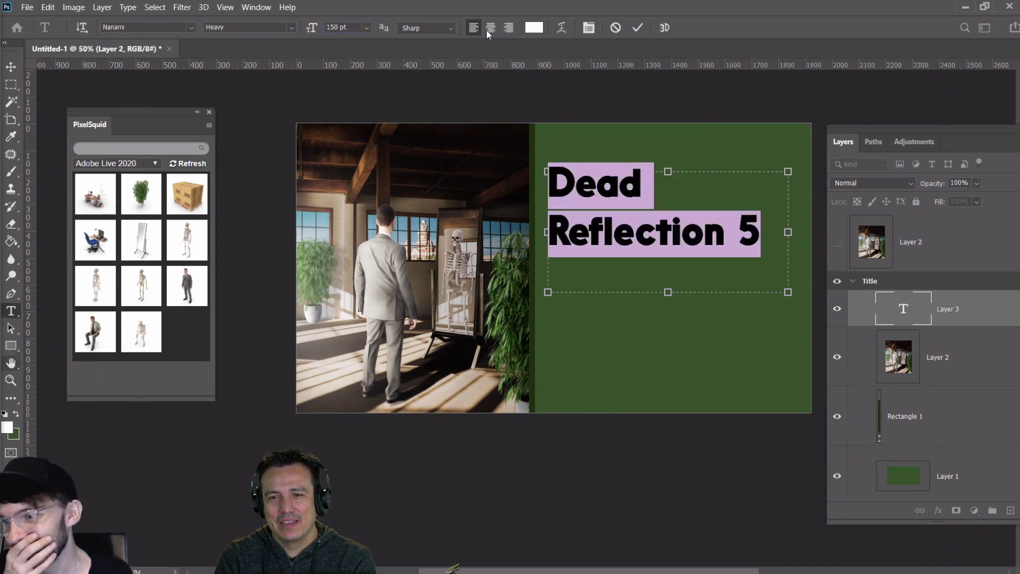
left_click(687, 226)
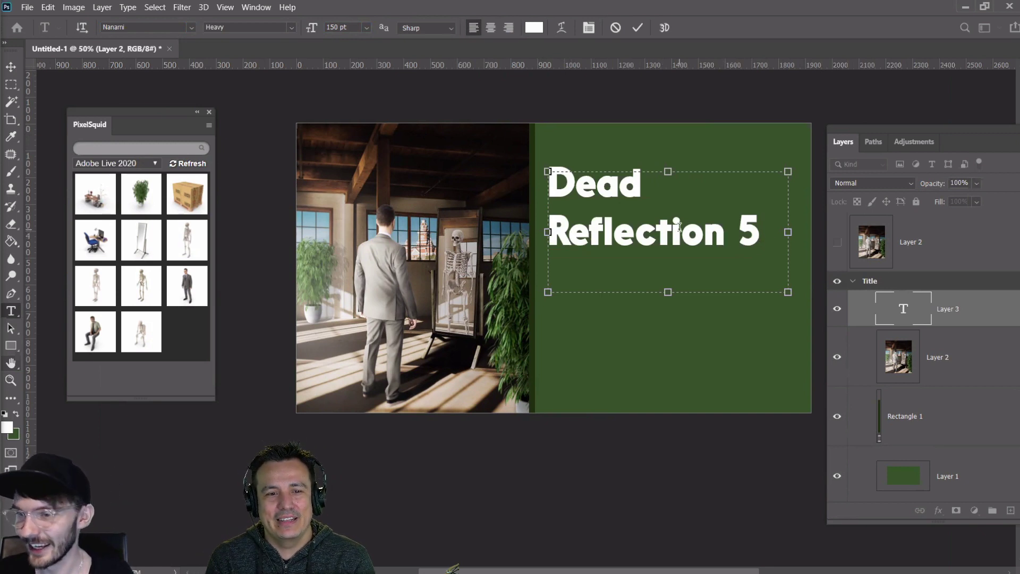
Reduce the whole title text's size gradually to 112 pt so it fits on one line of its text box
key("ctrl+a")
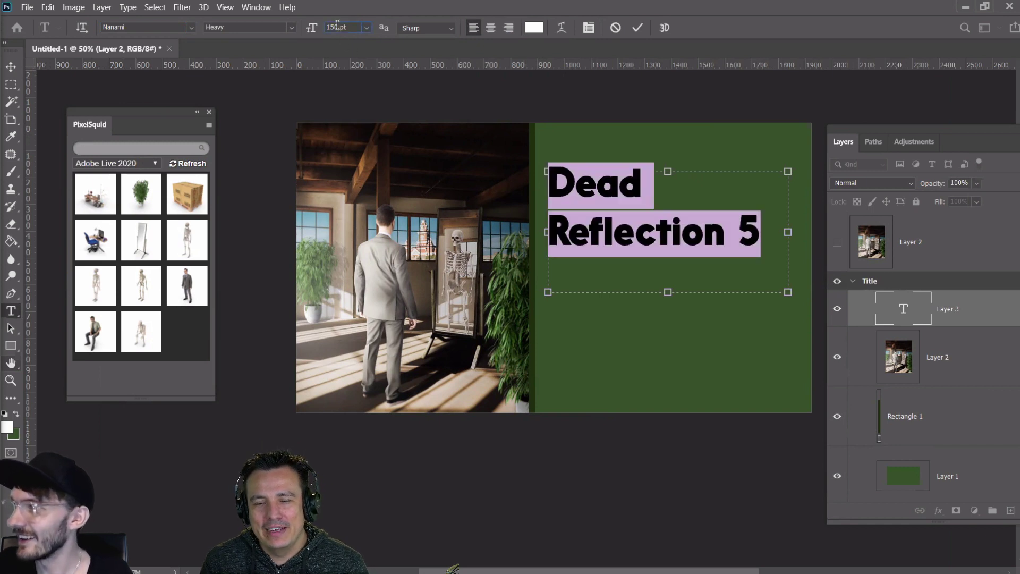
left_click(337, 25)
key("Down")
key("Down")
key("Down")
key("Down")
key("Down")
key("Down")
key("Down")
key("Down")
key("Down")
key("Down")
key("Down")
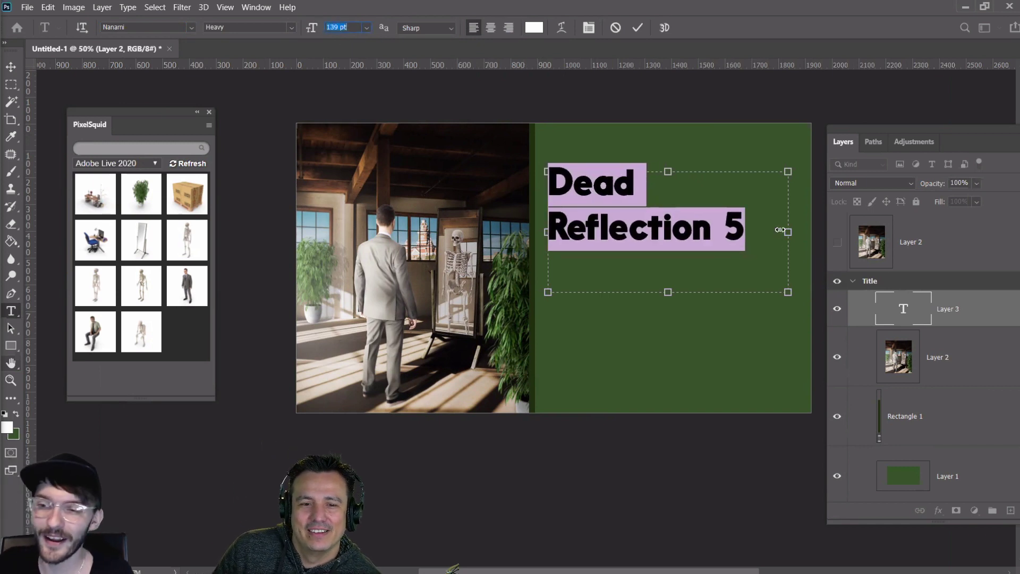
key("Down")
key("Down")
key("Down")
key("Down")
key("Down")
key("Down")
key("Down")
key("Down")
key("Down")
key("Down")
key("Down")
key("Down")
key("Down")
key("Down")
key("Down")
key("Down")
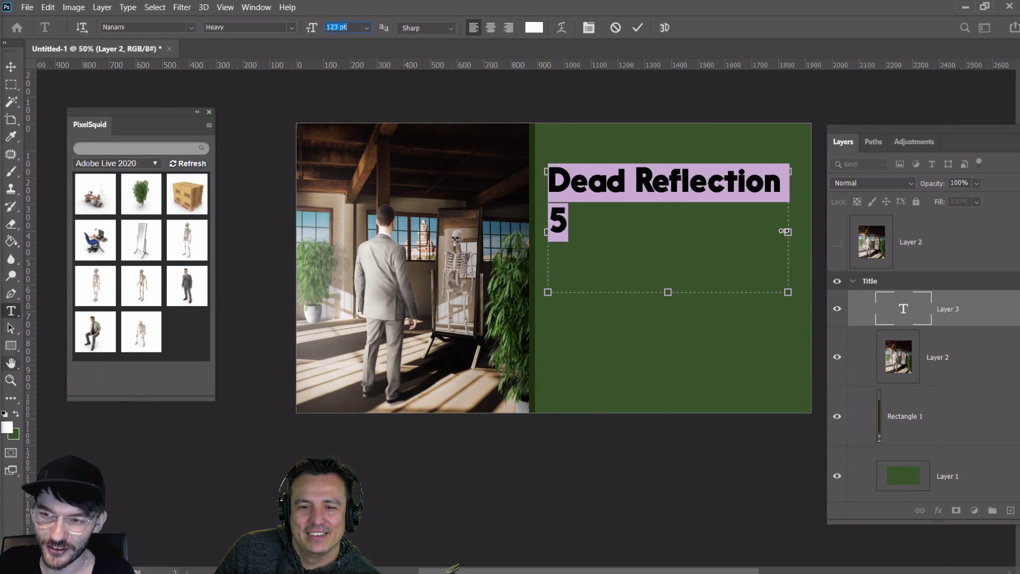
key("Down")
key("Down")
key("Down")
key("Down")
key("Down")
key("Down")
key("Down")
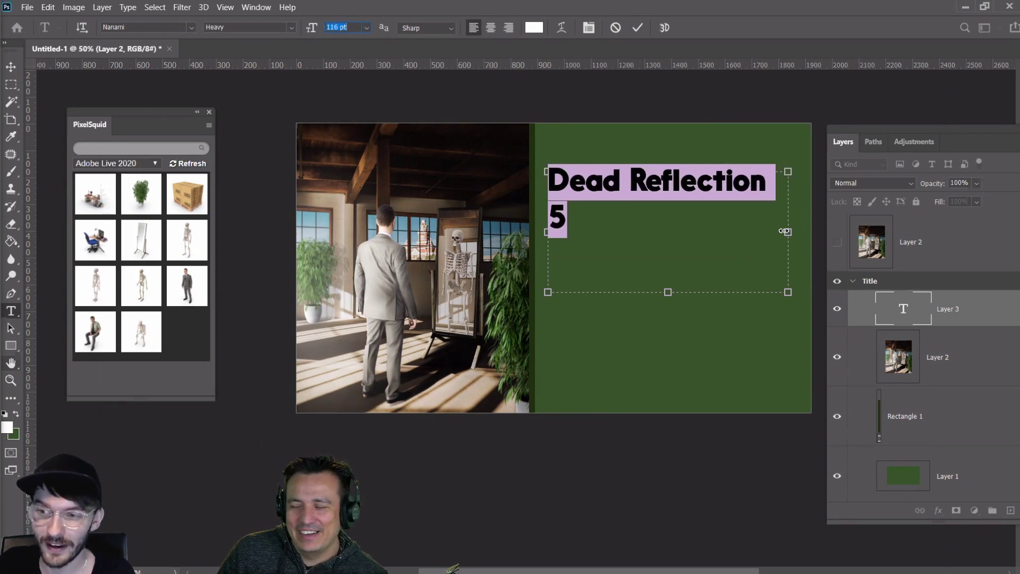
key("Down")
key("Down")
key("Down")
key("Down")
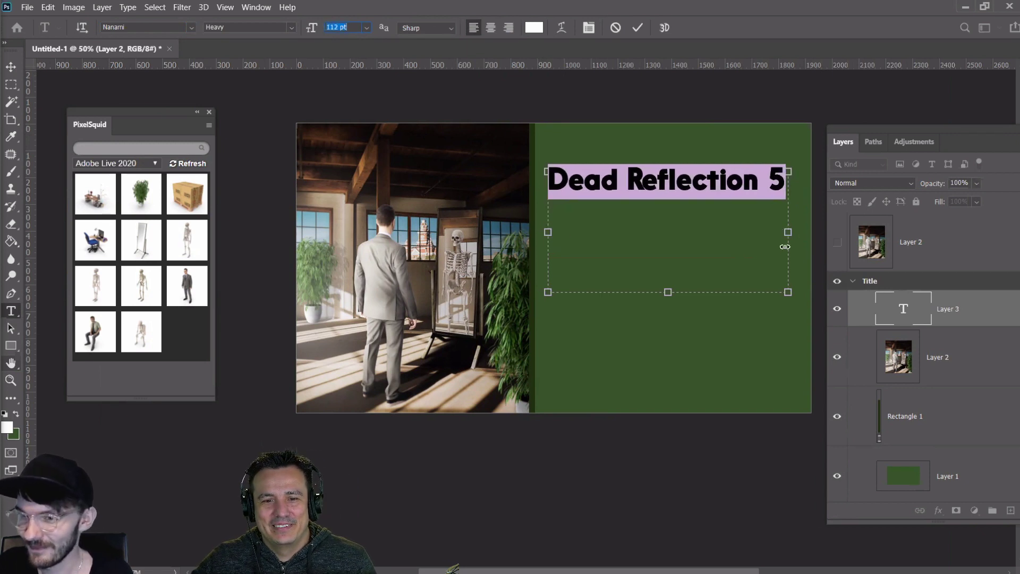
Shorten the title's text box to one line, commit the text, and move it down and slightly right to near the green area's middle
left_click_drag(678, 291, 671, 202)
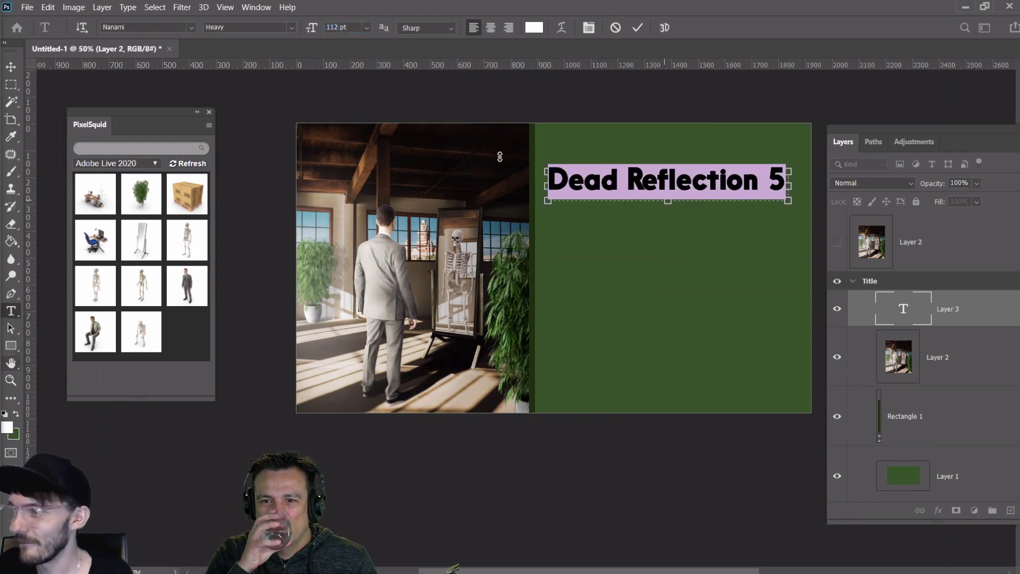
key("ctrl+h")
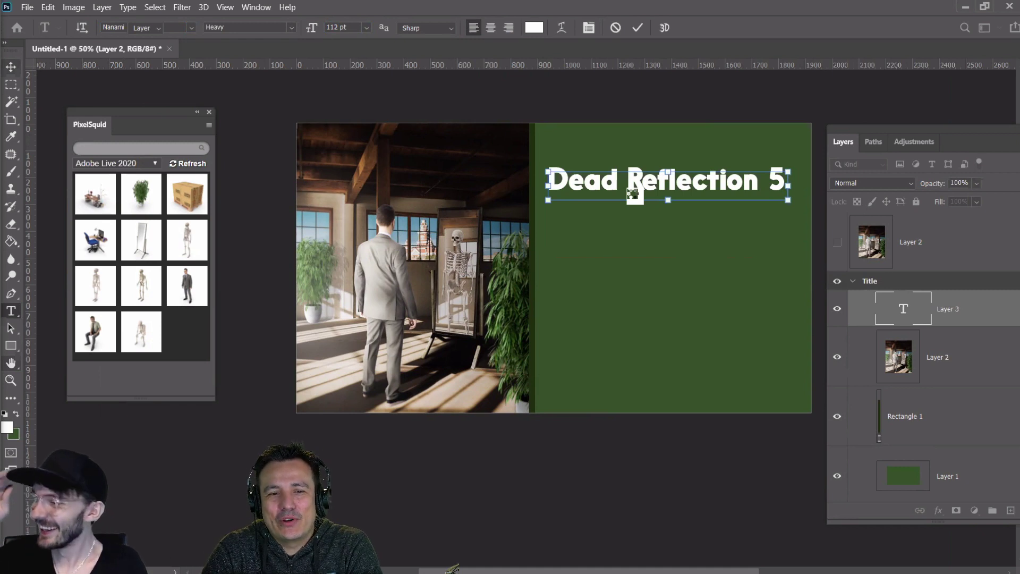
key("ctrl+Return")
key("v")
left_click_drag(626, 189, 624, 246)
key("Right")
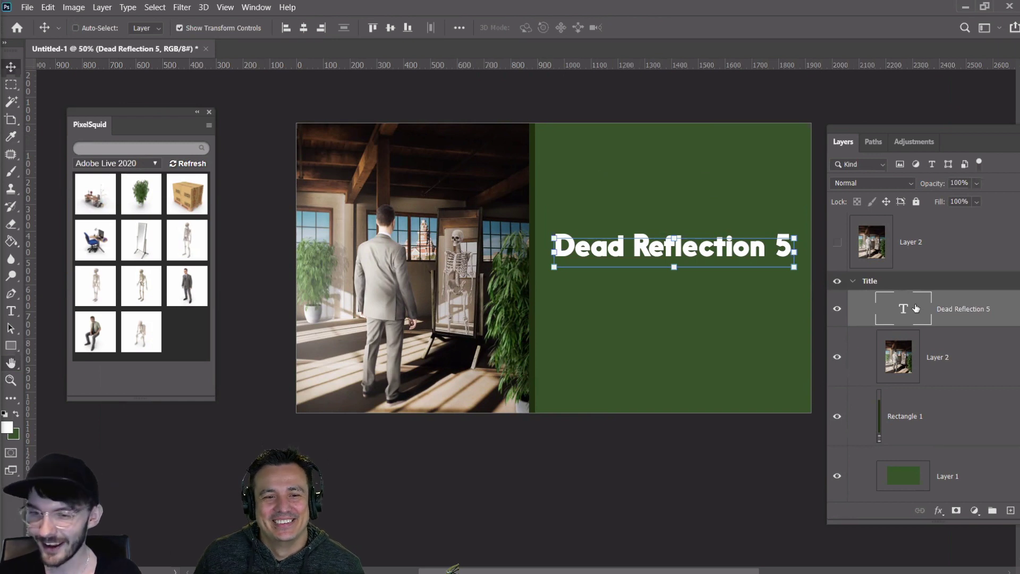
Duplicate the title text layer, place the copy directly beneath the title, and replace the copy's wording with "Part"
left_click_drag(916, 308, 916, 328)
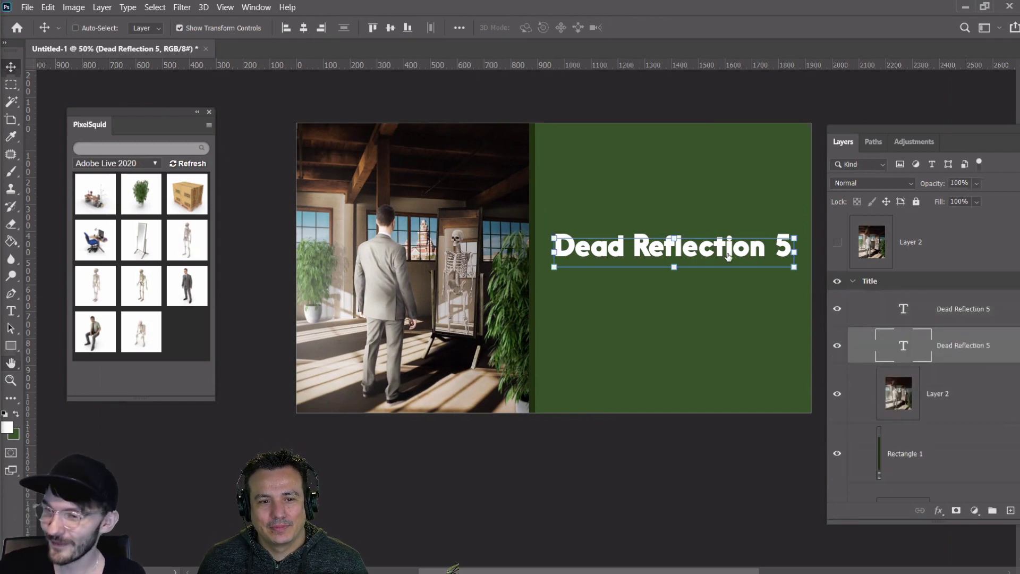
left_click_drag(729, 292, 730, 283)
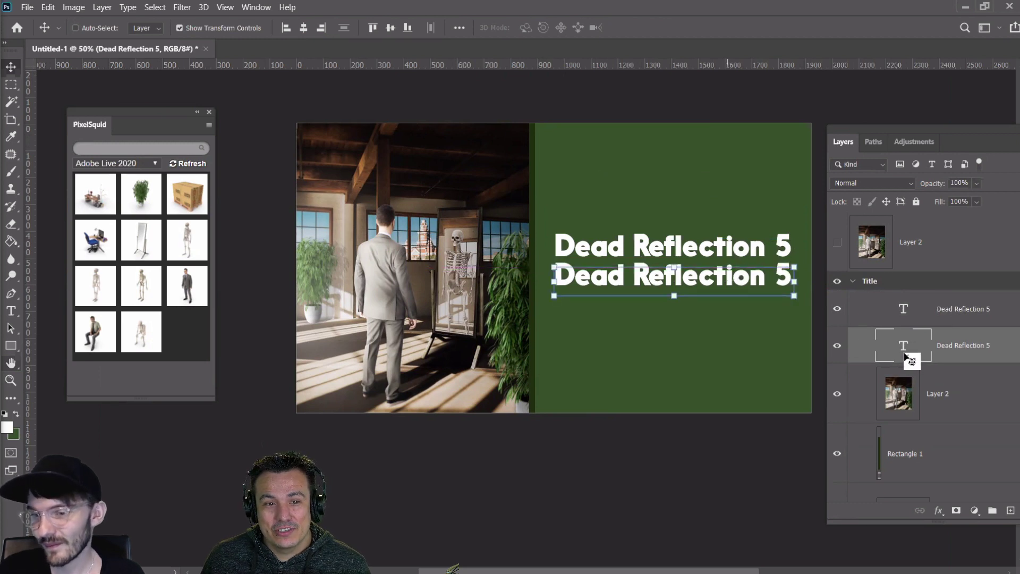
double_click(905, 350)
type("Part")
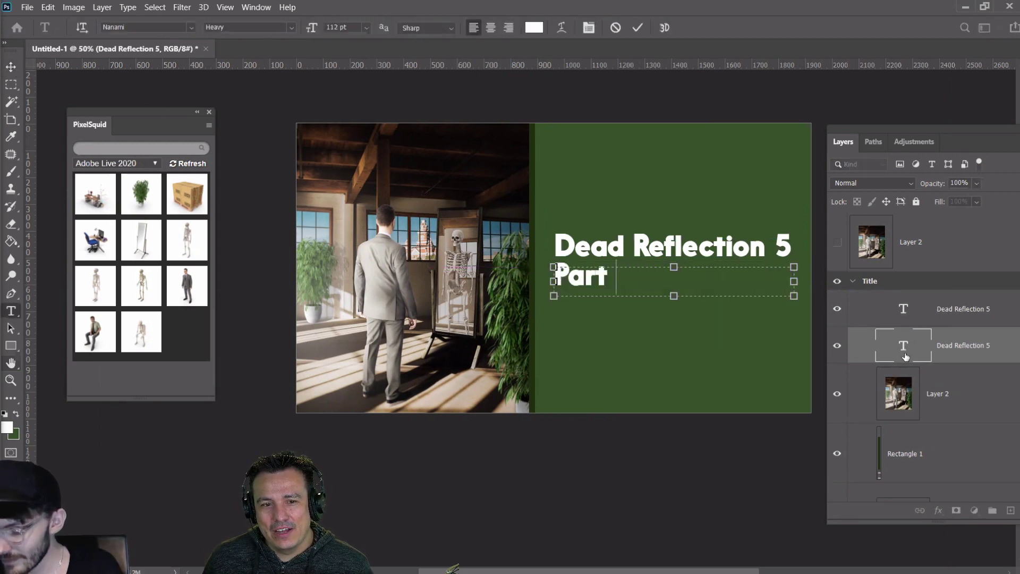
type(" 5 of a")
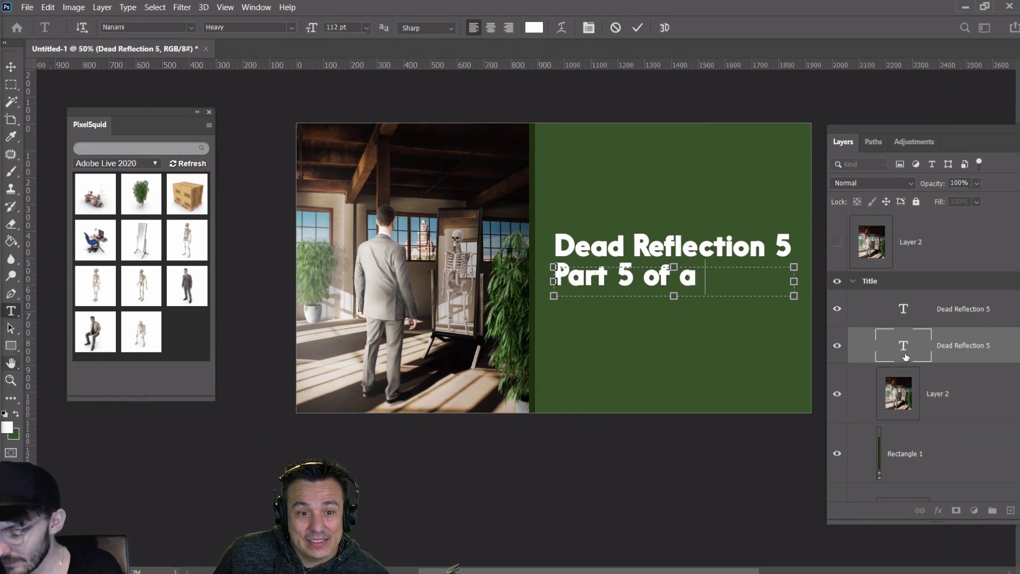
key("BackSpace")
key("BackSpace")
key("BackSpace")
key("BackSpace")
key("BackSpace")
key("BackSpace")
key("BackSpace")
key("BackSpace")
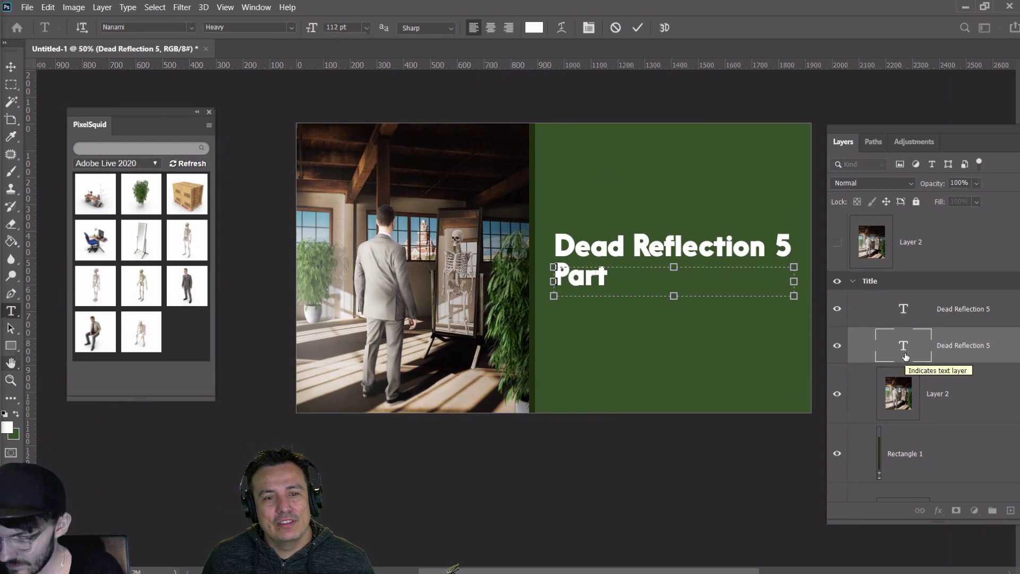
Complete the copied text line beneath the title so it reads "Part 5/5"
type("5/5")
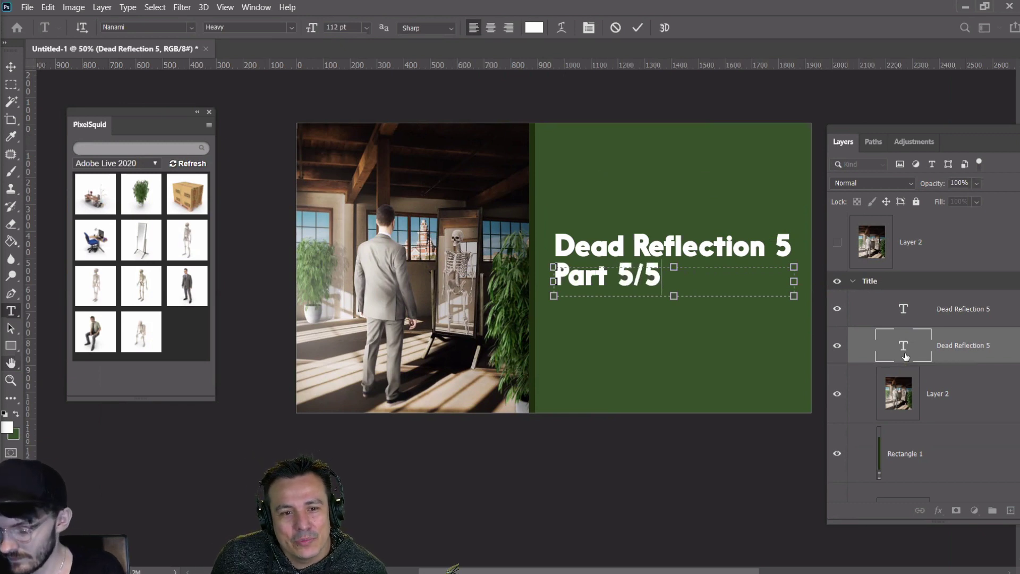
type(" of fea")
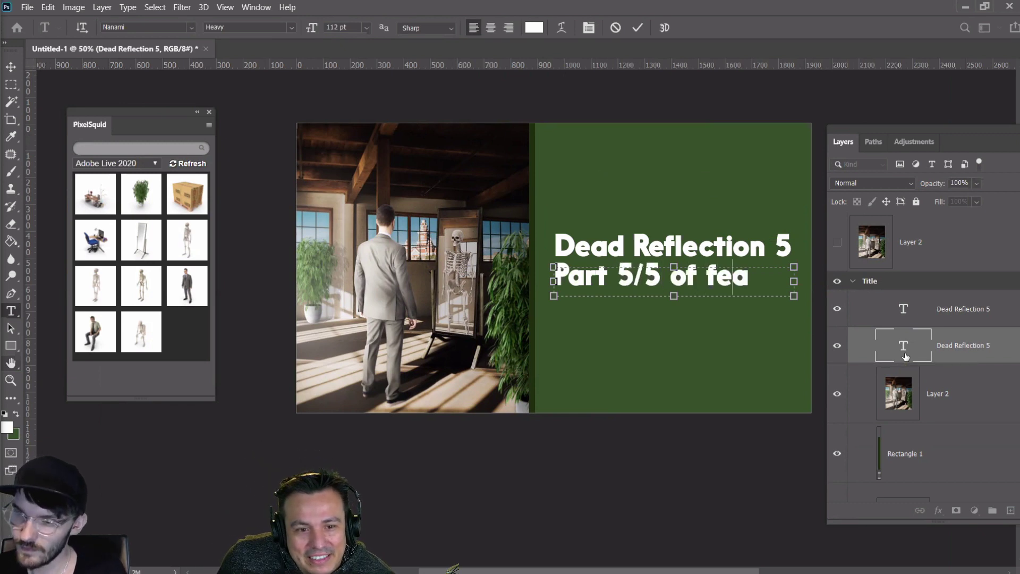
key("BackSpace")
key("BackSpace")
key("BackSpace")
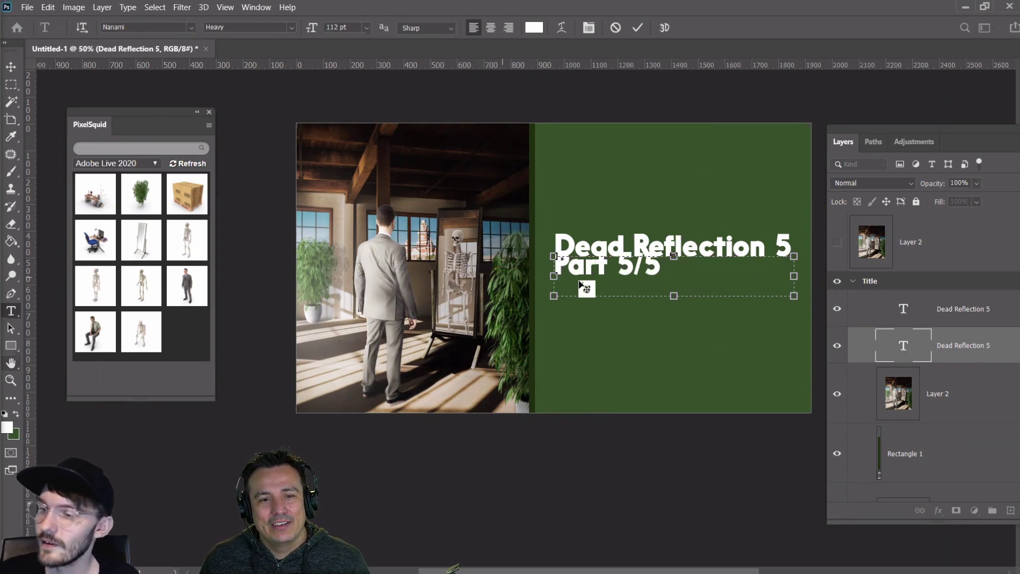
Set the whole "Part 5/5" line to Medium weight at 72 pt, lower its text box's upper edge below the title, and commit
left_click_drag(662, 268, 595, 268)
left_click_drag(532, 254, 328, 47)
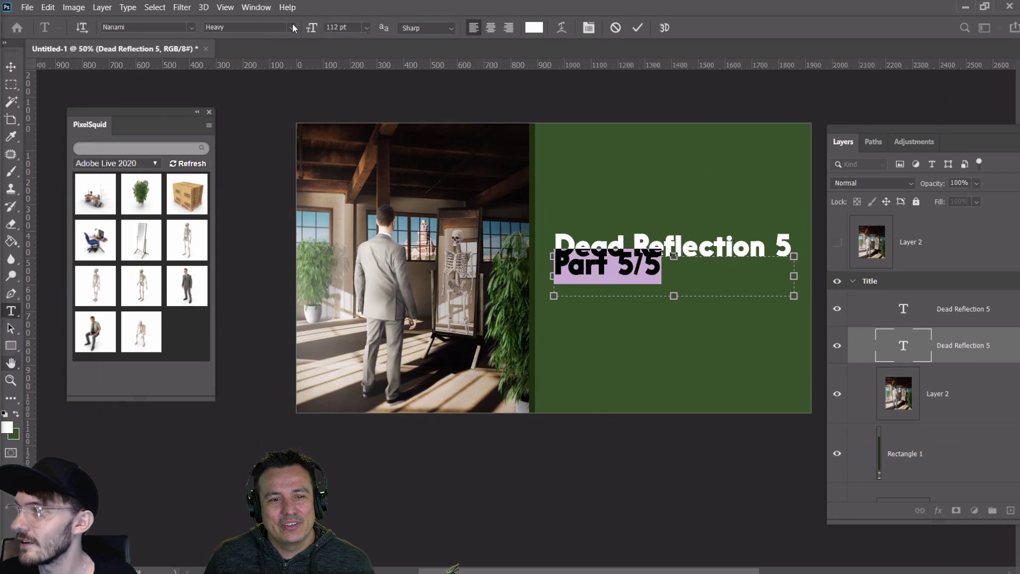
left_click(292, 28)
left_click(234, 125)
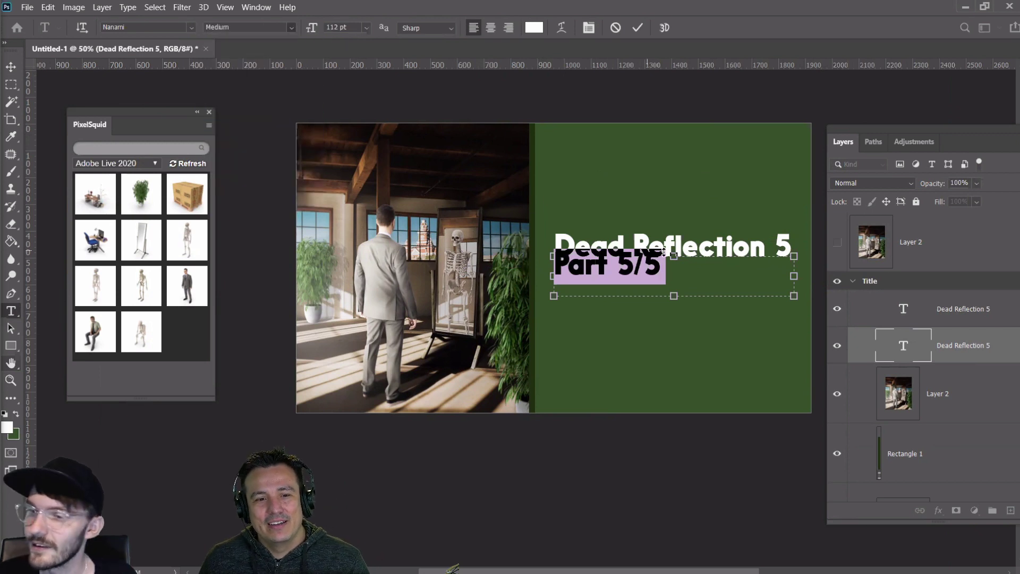
left_click_drag(674, 256, 674, 272)
left_click(366, 25)
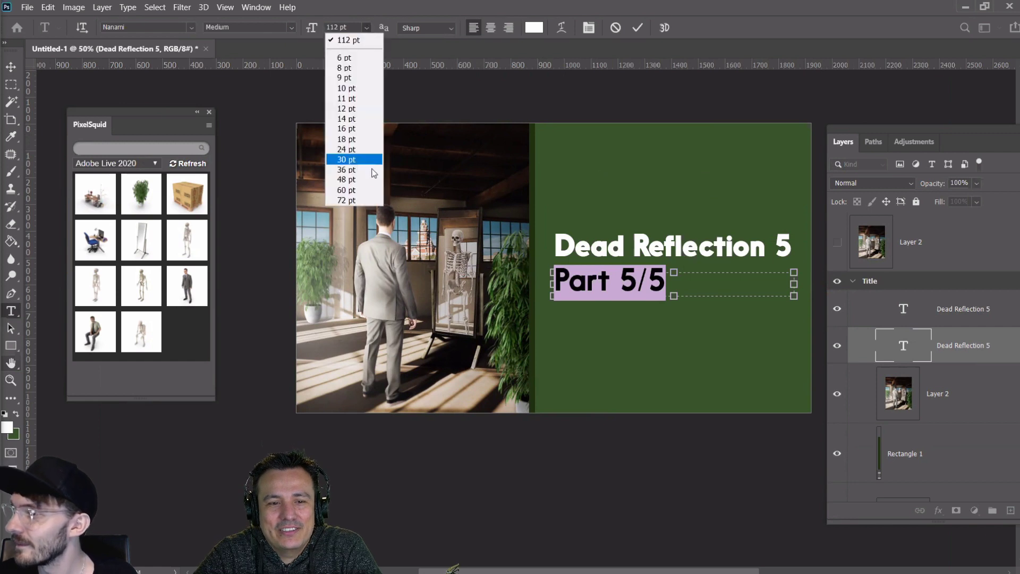
left_click(361, 199)
left_click(10, 67)
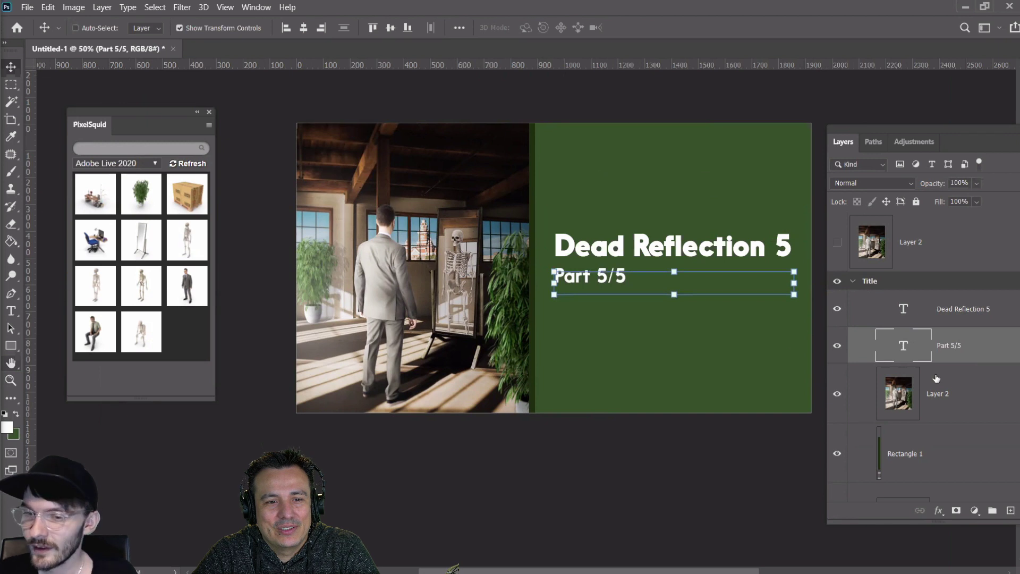
Move the title and "Part 5/5" text layers together down into the lower part of the green area
left_click(933, 318, "shift")
left_click_drag(614, 253, 615, 333)
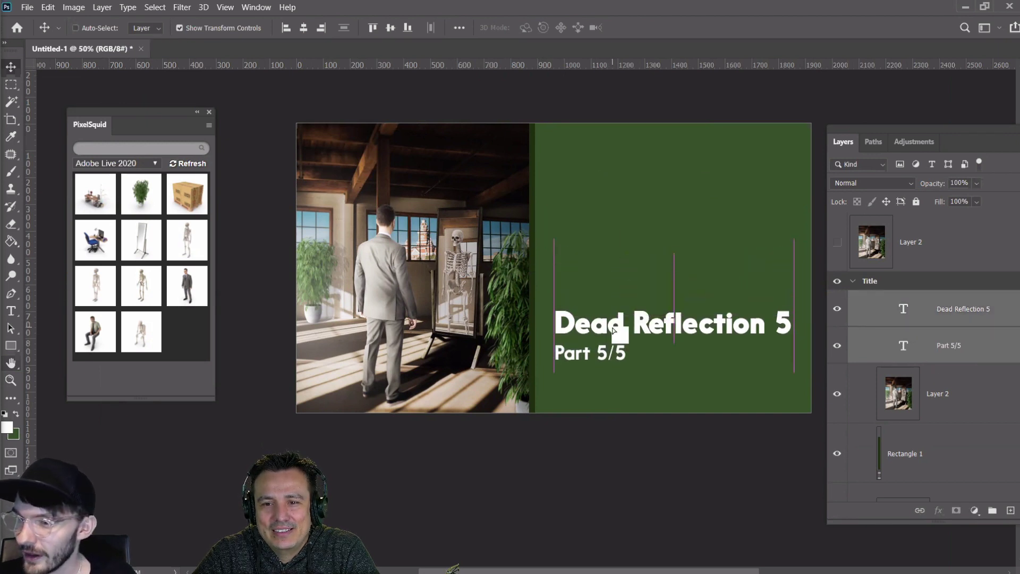
Add the standing business man from PixelSquid above the title text layer and scale him down to a full figure inside the green area
left_click(949, 310)
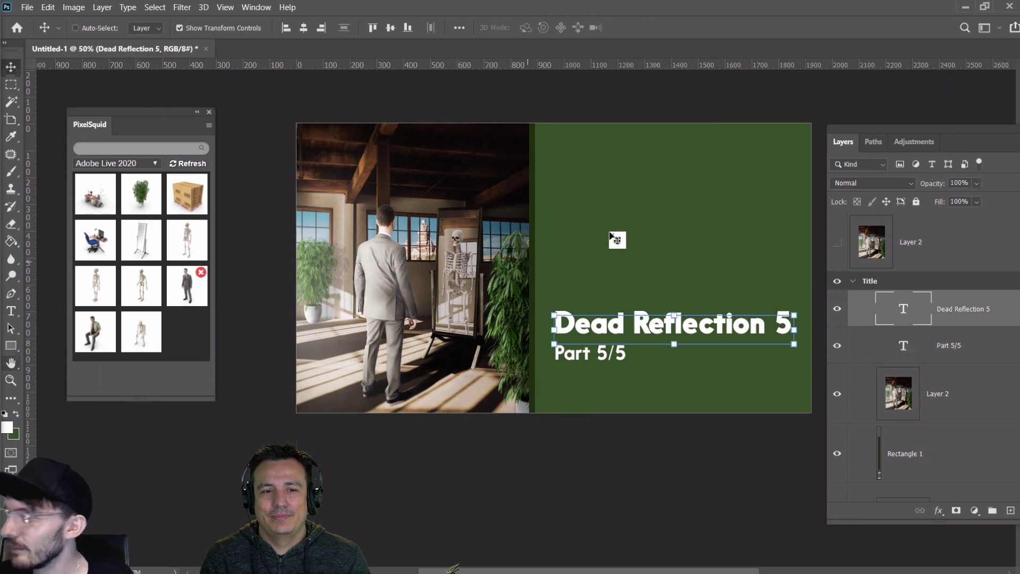
left_click_drag(612, 236, 660, 213)
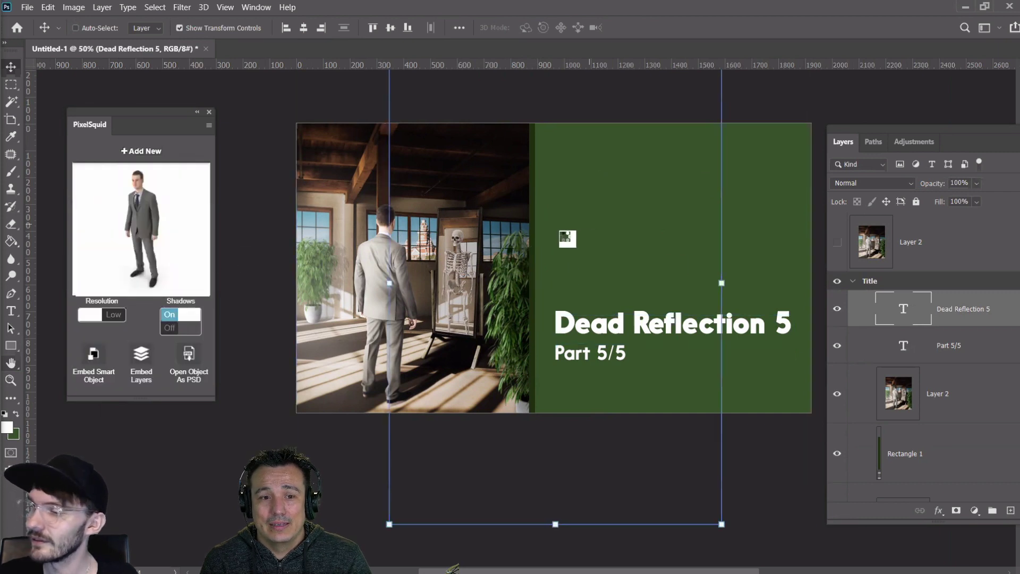
left_click_drag(560, 233, 598, 350)
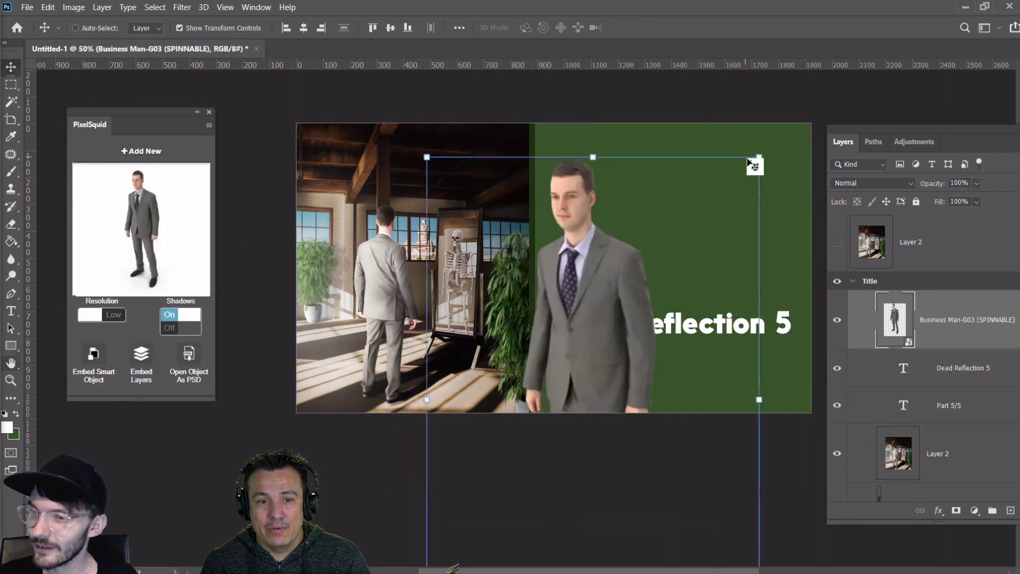
left_click_drag(755, 165, 661, 394)
left_click_drag(699, 451, 590, 173)
key("Return")
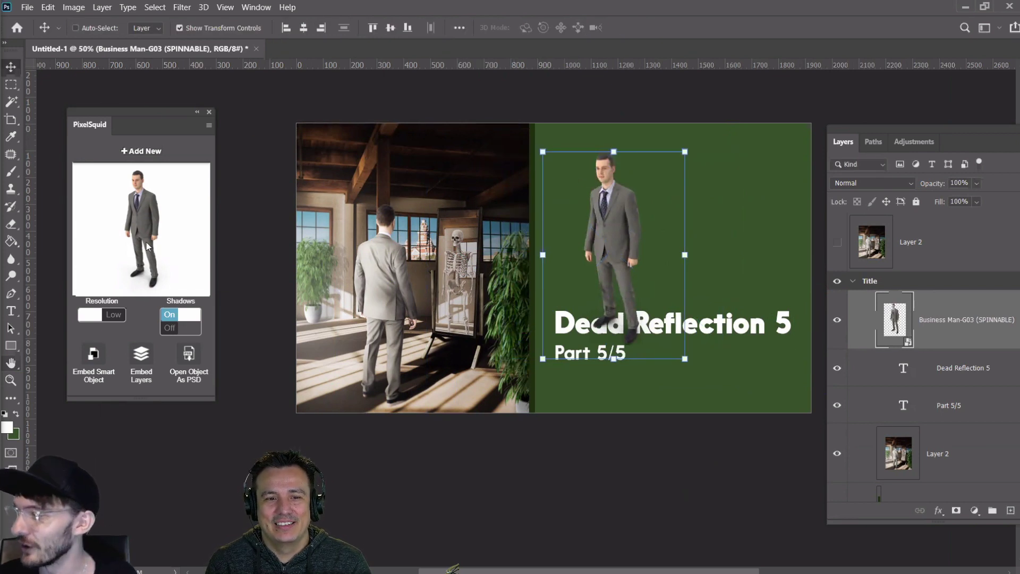
Turn the business man to a slightly lower viewing angle, then shrink and move him so he stands on top of the title
left_click_drag(147, 246, 147, 240)
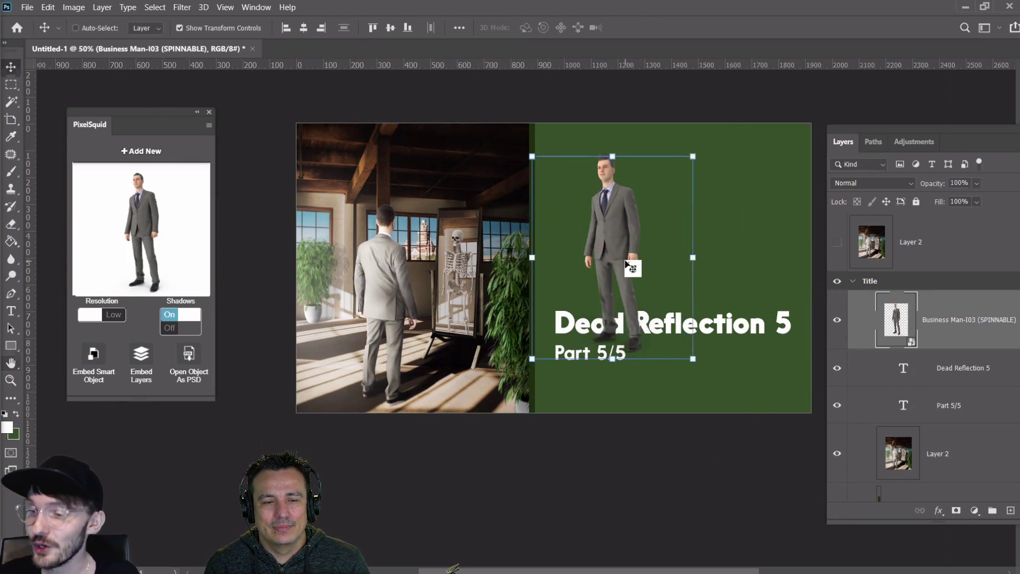
left_click_drag(627, 264, 621, 221)
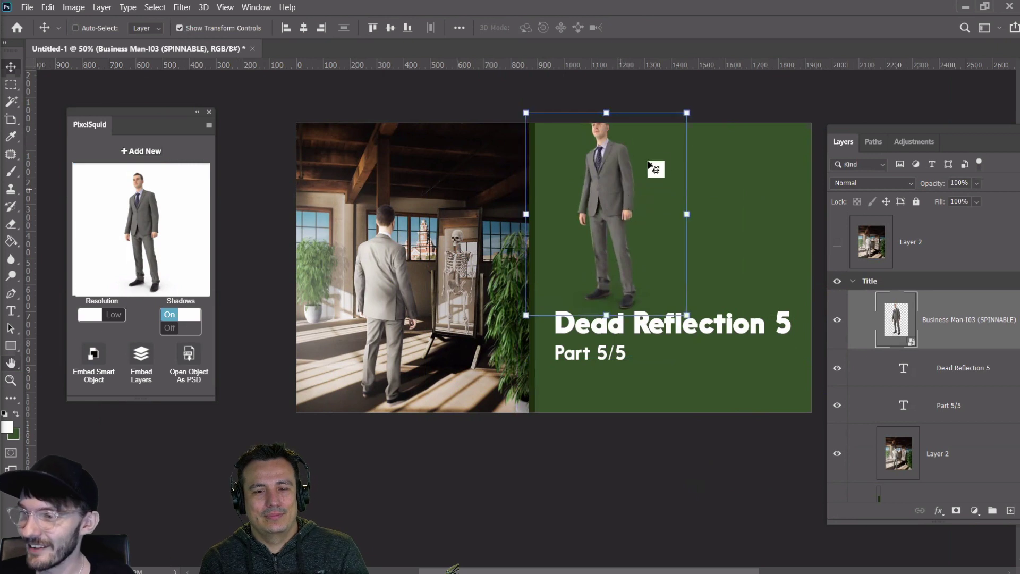
left_click_drag(687, 111, 688, 149)
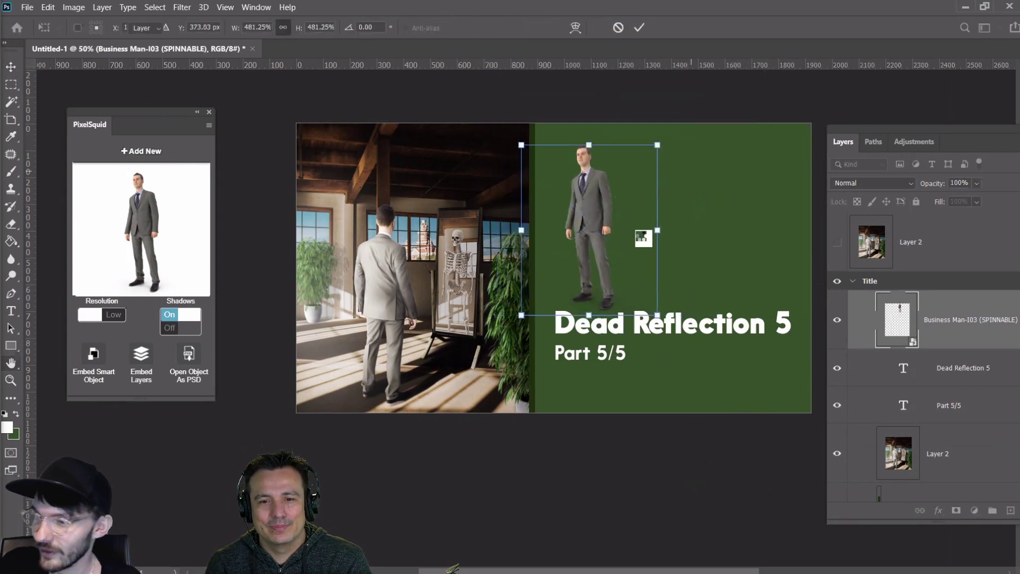
key("Return")
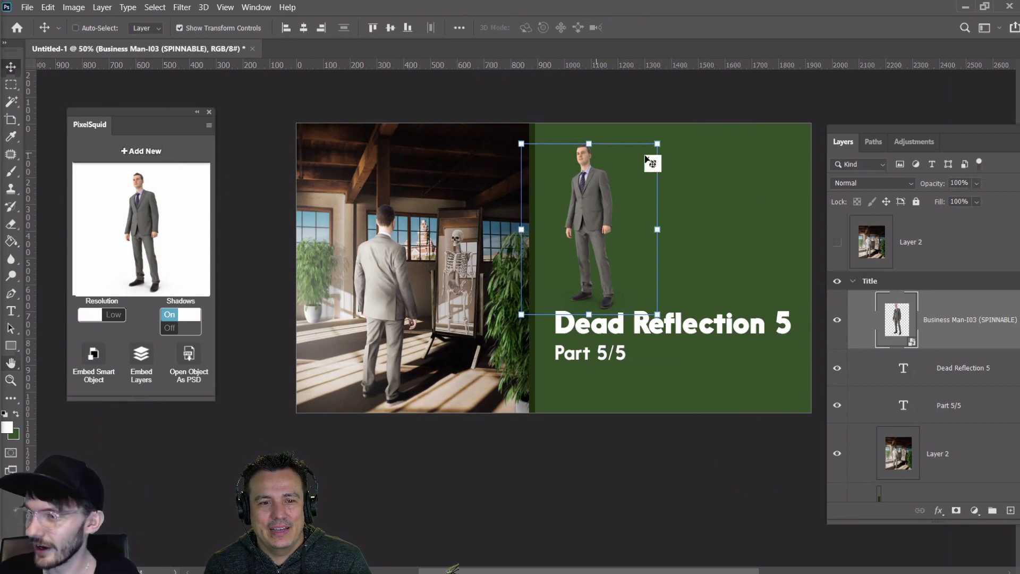
Enlarge the business man to about 876% and move him into the green area's lower right, with his legs cropped by the artboard
left_click_drag(657, 143, 884, 85)
key("Return")
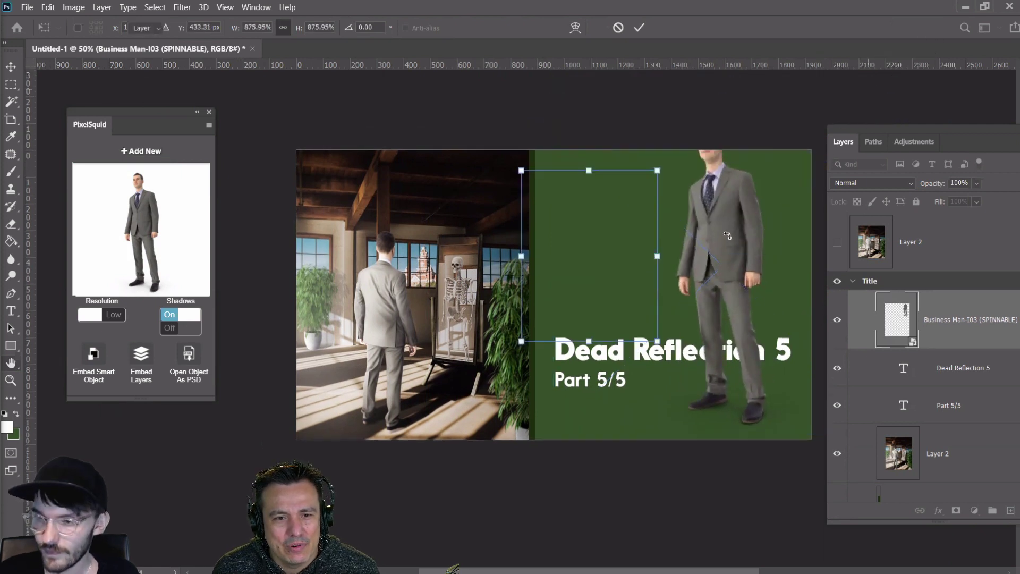
left_click_drag(691, 253, 765, 339)
Move the title and "Part 5/5" text layers together up above the business man, near the artboard's upper edge
left_click(955, 372)
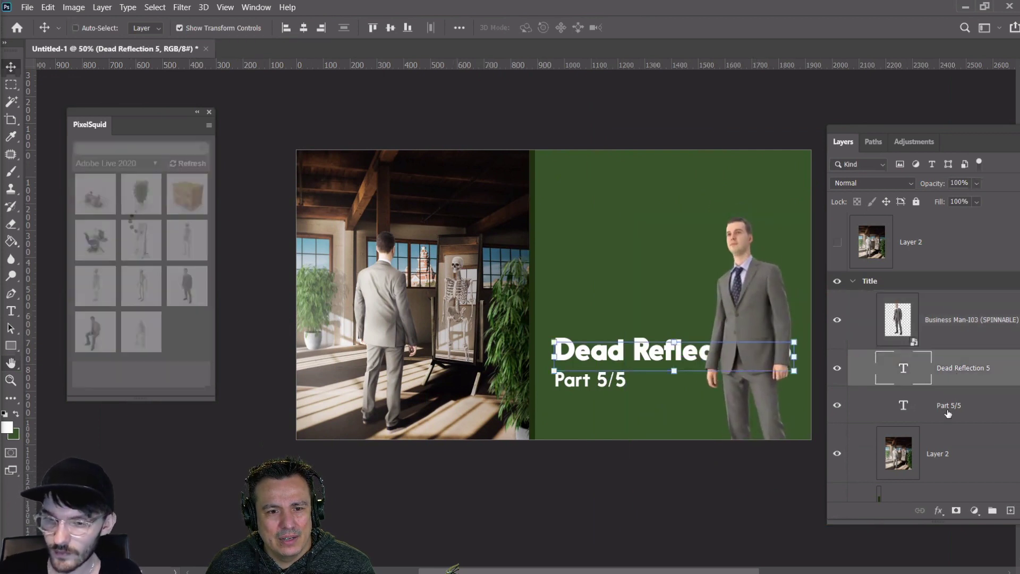
left_click(949, 414, "shift")
left_click_drag(638, 377, 647, 221)
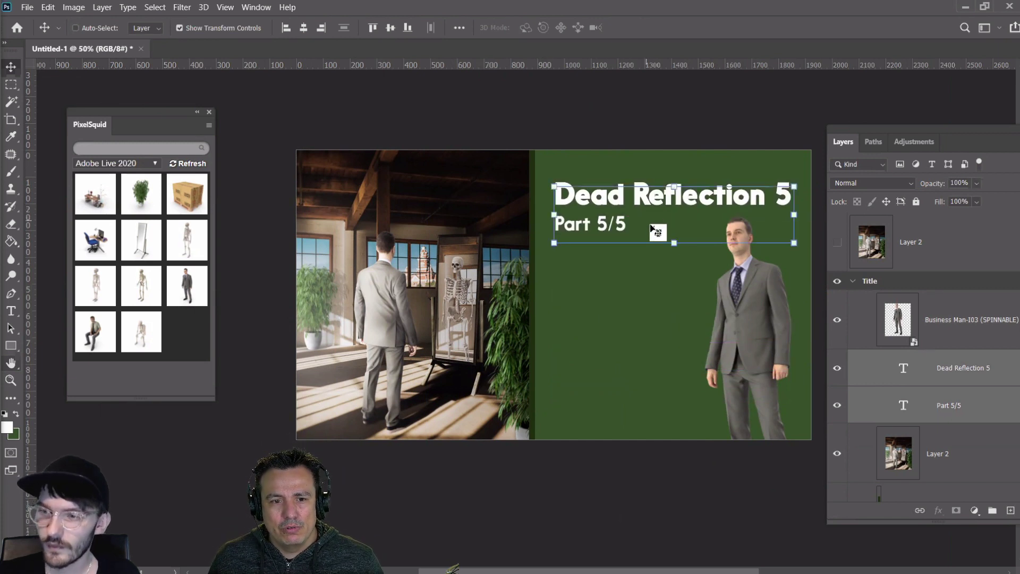
Enlarge the business man further and position him in the right half of the green area with his head just below the title
left_click(922, 330)
left_click_drag(764, 323, 761, 392)
left_click_drag(624, 283, 496, 173)
left_click_drag(708, 159, 749, 145)
key("Return")
left_click_drag(702, 298, 746, 311)
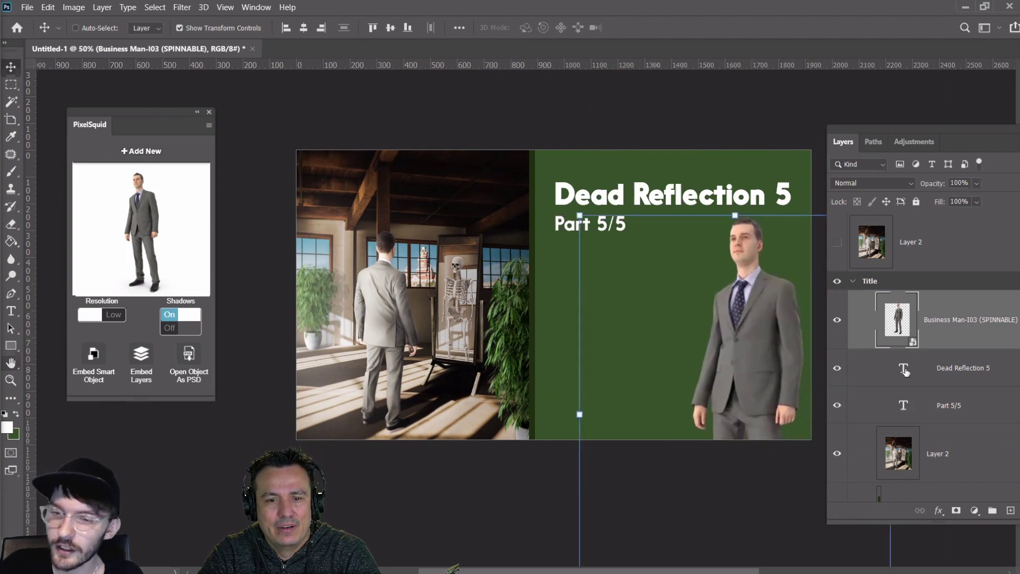
mouse_move(792, 354)
left_mouse_down()
mouse_move(759, 360)
mouse_move(780, 355)
left_mouse_up()
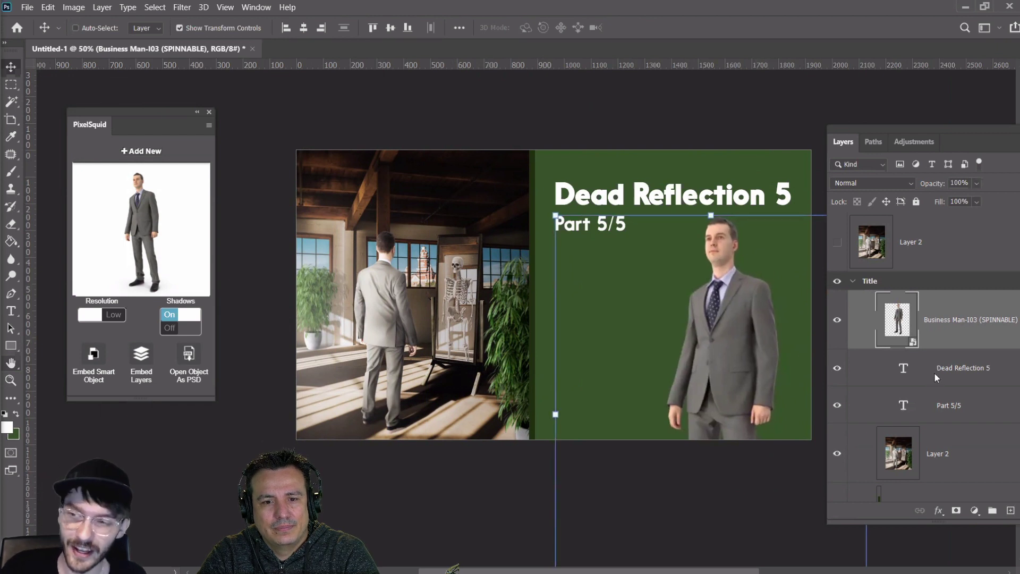
Move the "Part 5/5" text down beside the business man's chest, leaving room beneath the title for a second line
left_click(935, 374)
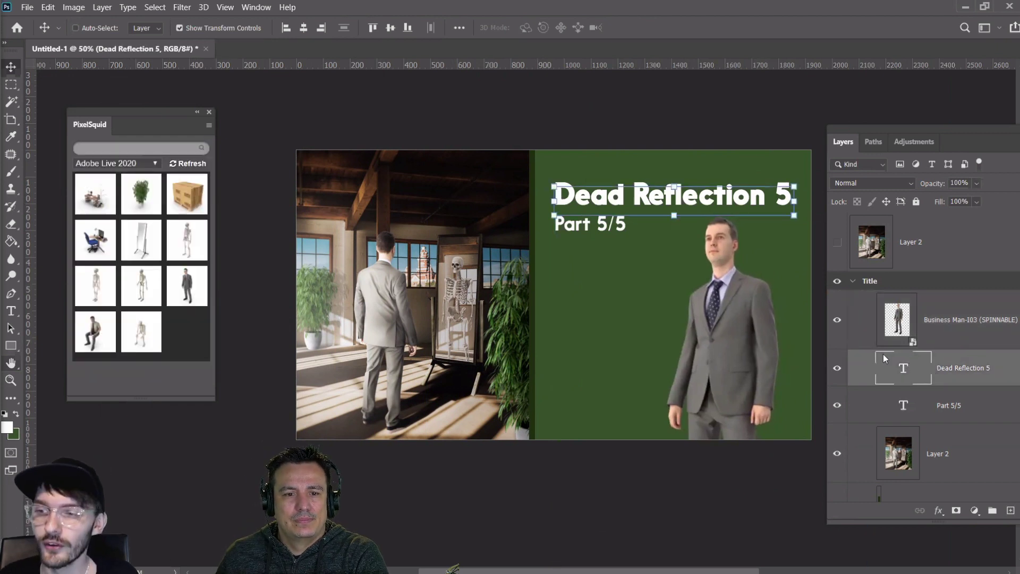
left_click(882, 405)
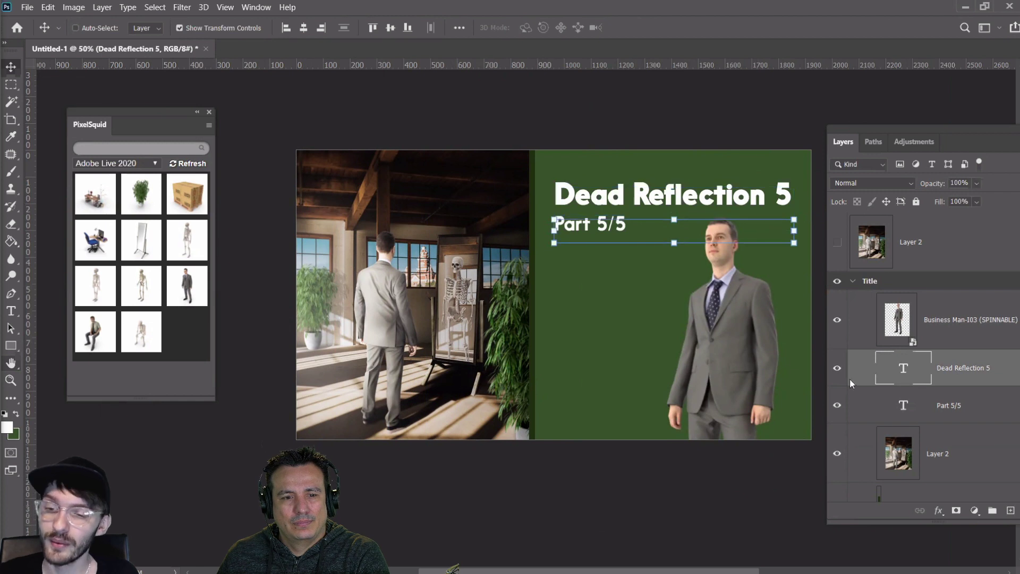
left_click_drag(586, 229, 590, 294)
double_click(909, 413)
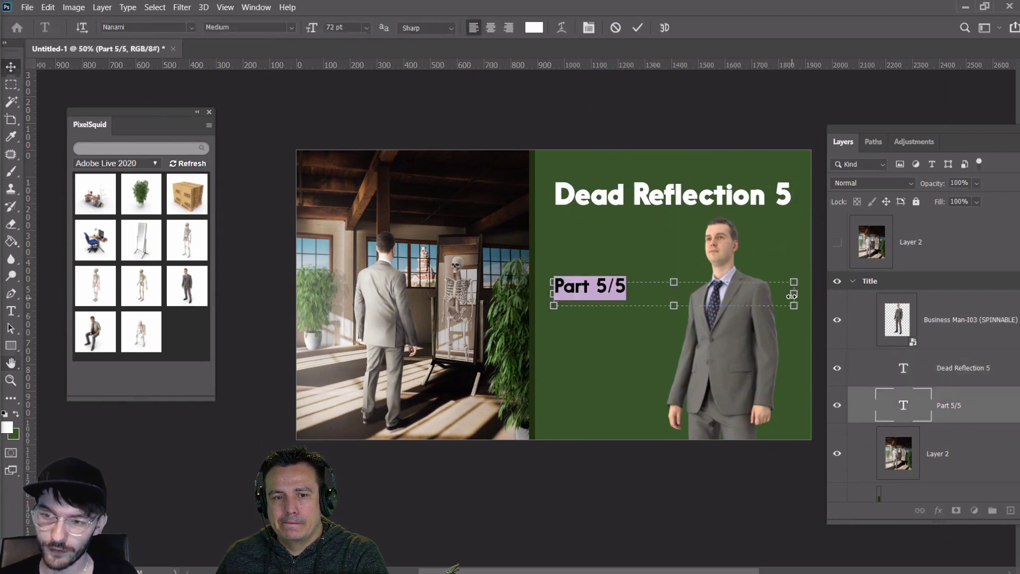
Narrow and deepen the title's text box so "Dead Reflection 5" wraps onto two lines, and commit the text
double_click(903, 368)
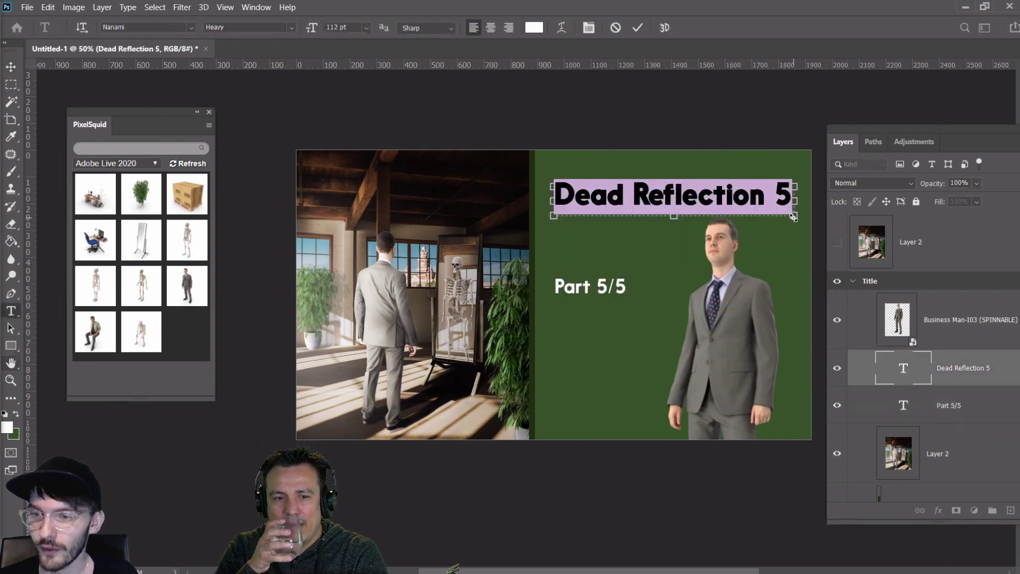
left_click_drag(793, 217, 724, 256)
left_click(10, 84)
key("v")
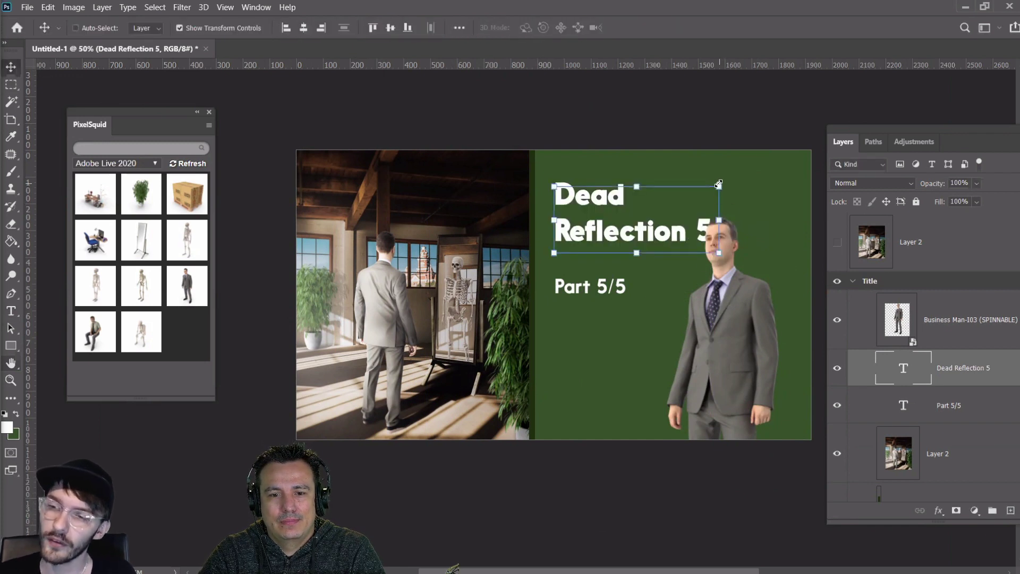
Scale the two-line title to about 128% and move it down to sit just above "Part 5/5"
left_click_drag(718, 186, 766, 146)
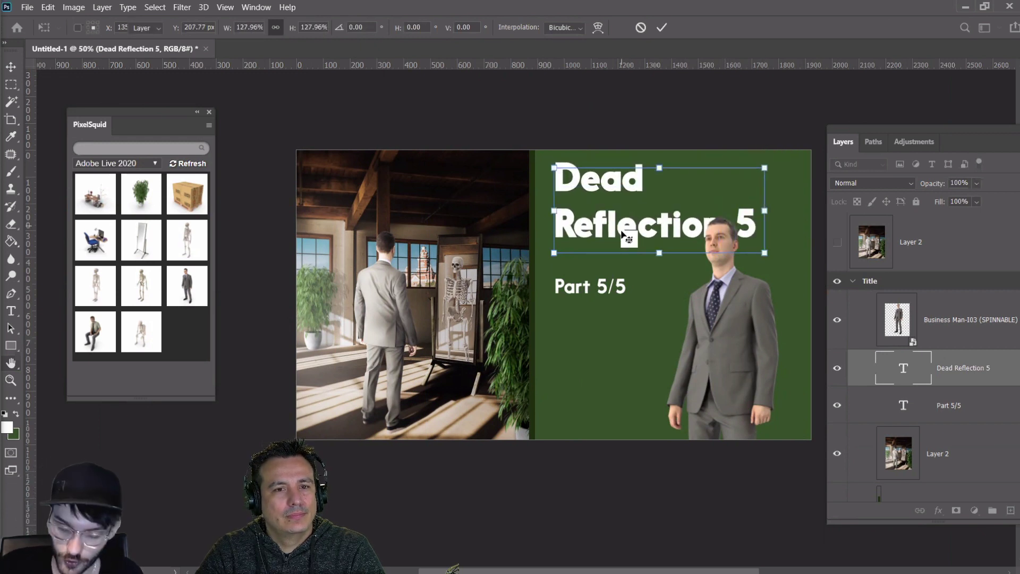
left_click_drag(623, 234, 623, 253)
key("Return")
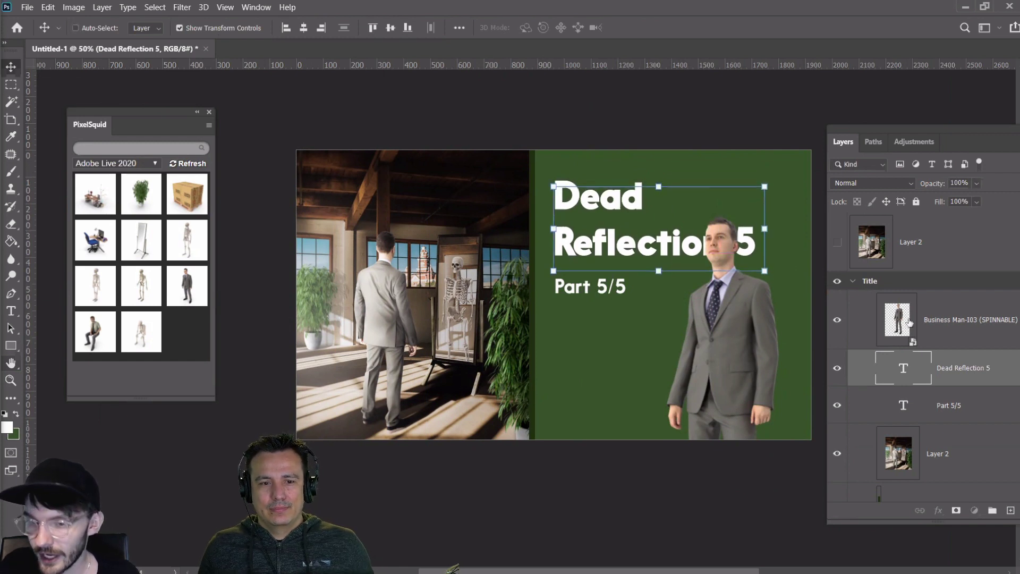
Scale the business man down to about 948% and place him at the green area's lower right, with his head clear of the title
left_click(910, 323)
left_click_drag(704, 294, 716, 323)
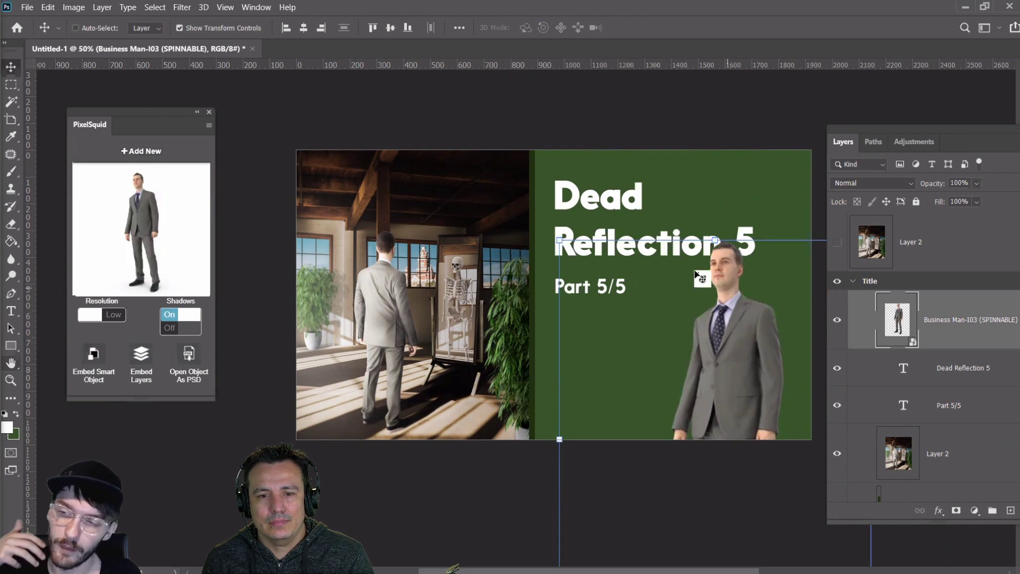
left_click(561, 240)
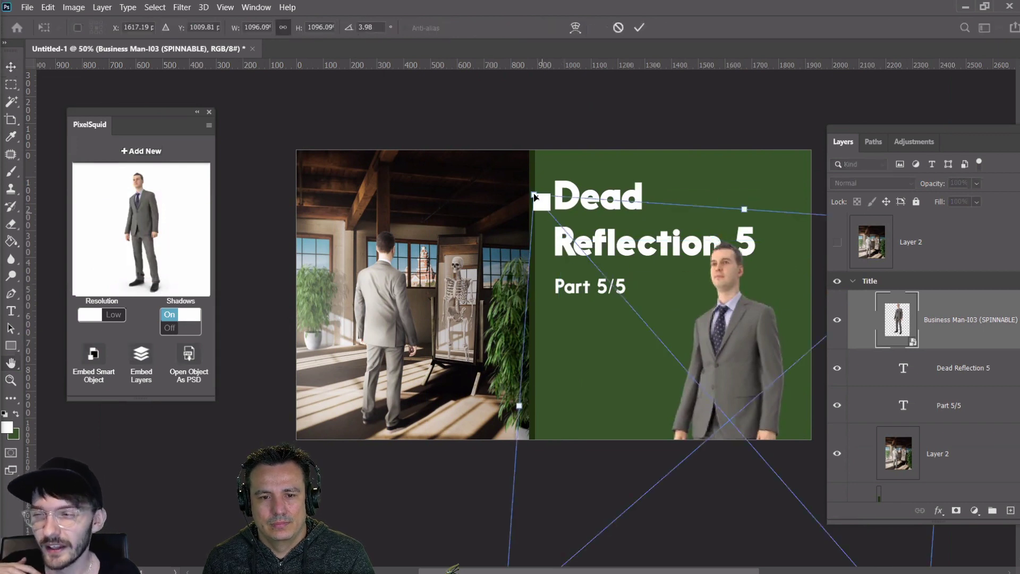
left_click_drag(534, 196, 587, 256)
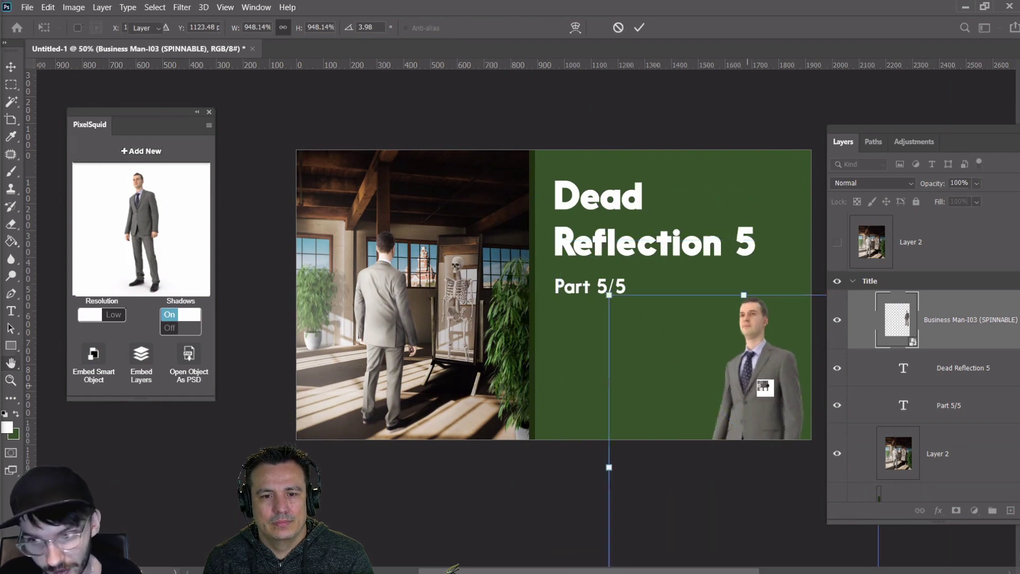
key("Return")
left_click_drag(763, 387, 729, 367)
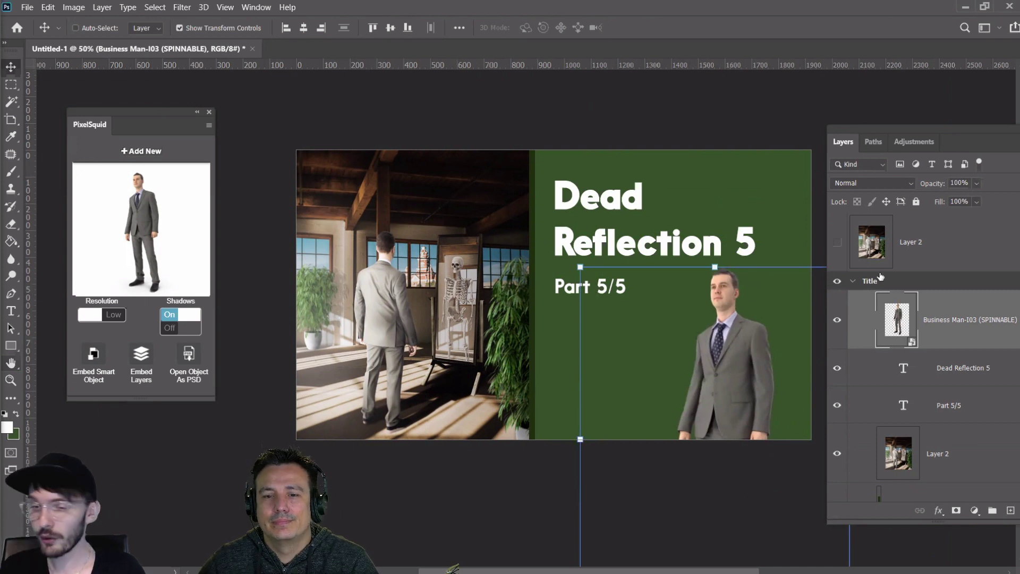
Collapse the Title artboard, make the Rationale artboard visible, and select it
left_click(853, 281)
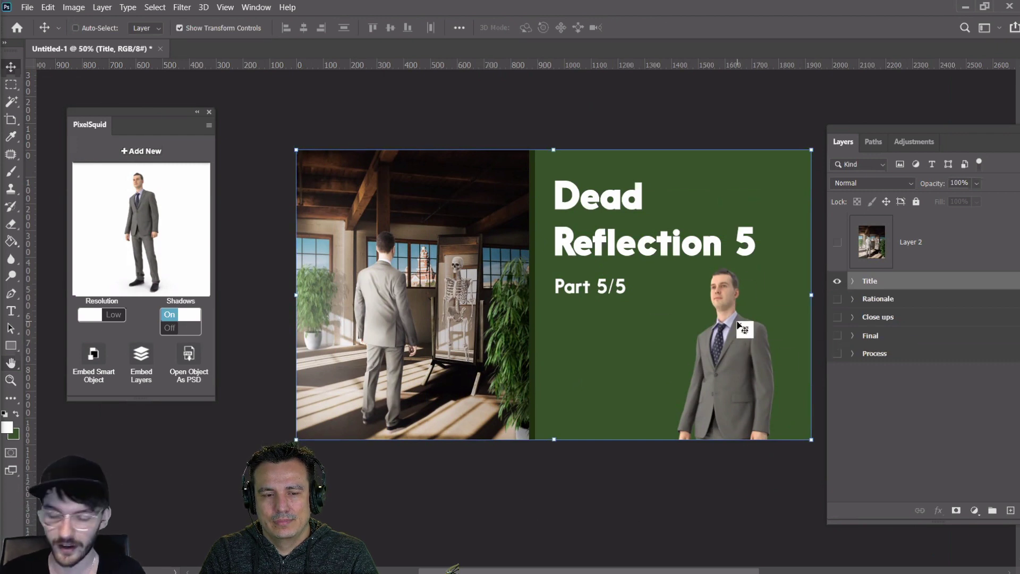
left_click(837, 298)
scroll(842, 356, "down", 3)
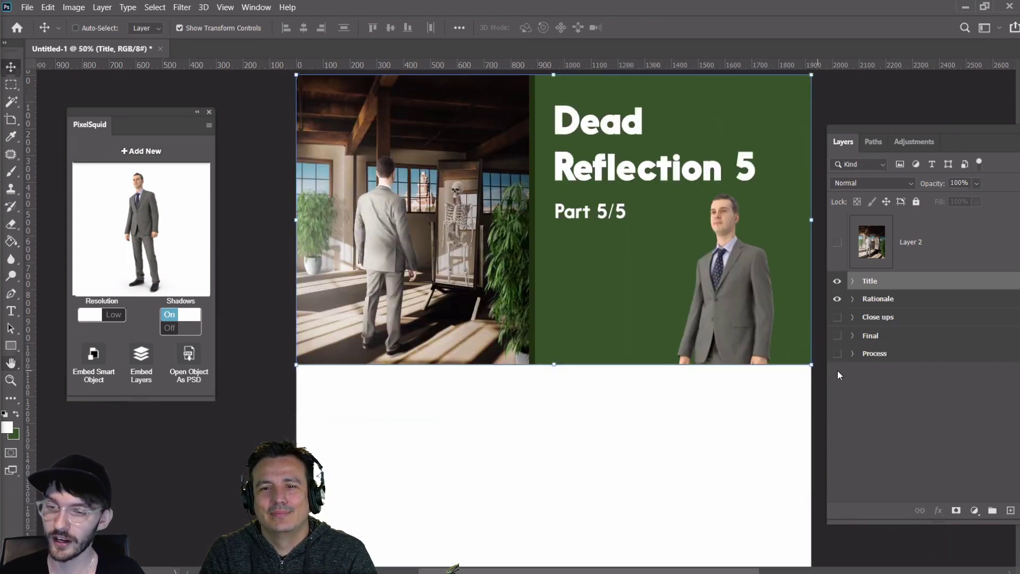
left_click(888, 306)
scroll(576, 396, "down", 2)
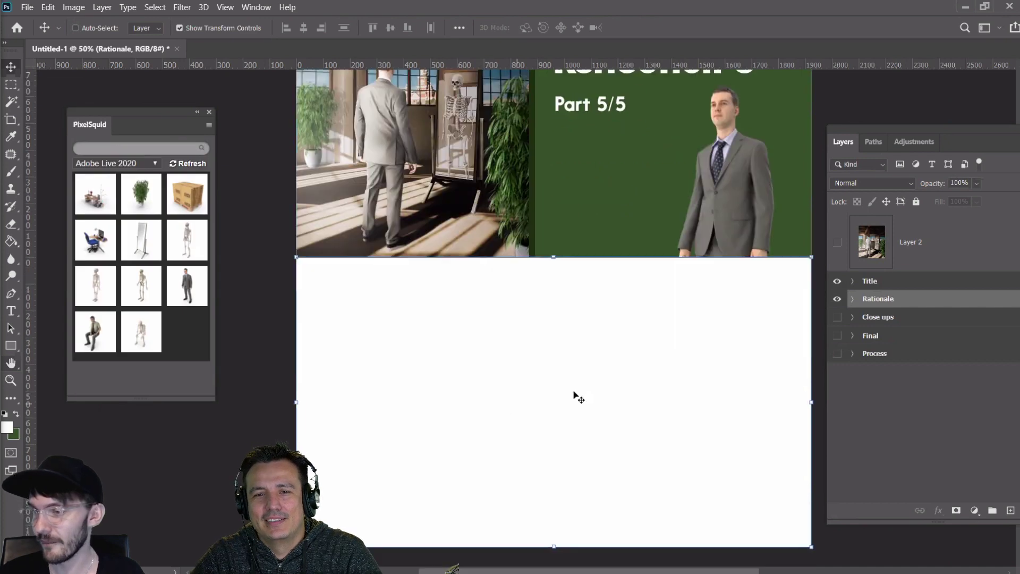
Move the business man layer from the Title artboard into the Rationale artboard, and collapse the Title artboard's layers
key("ctrl+minus")
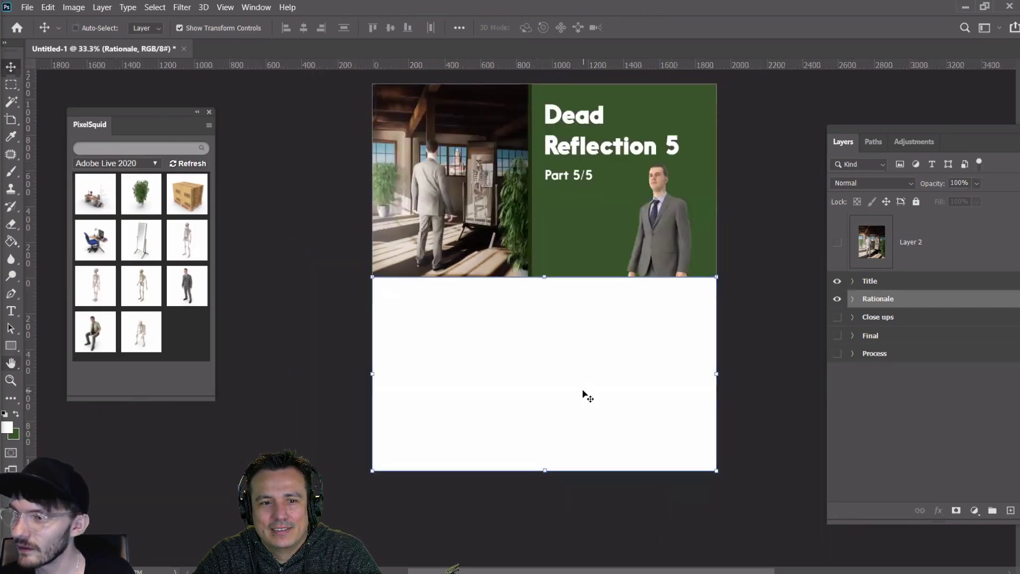
scroll(588, 396, "down", 1)
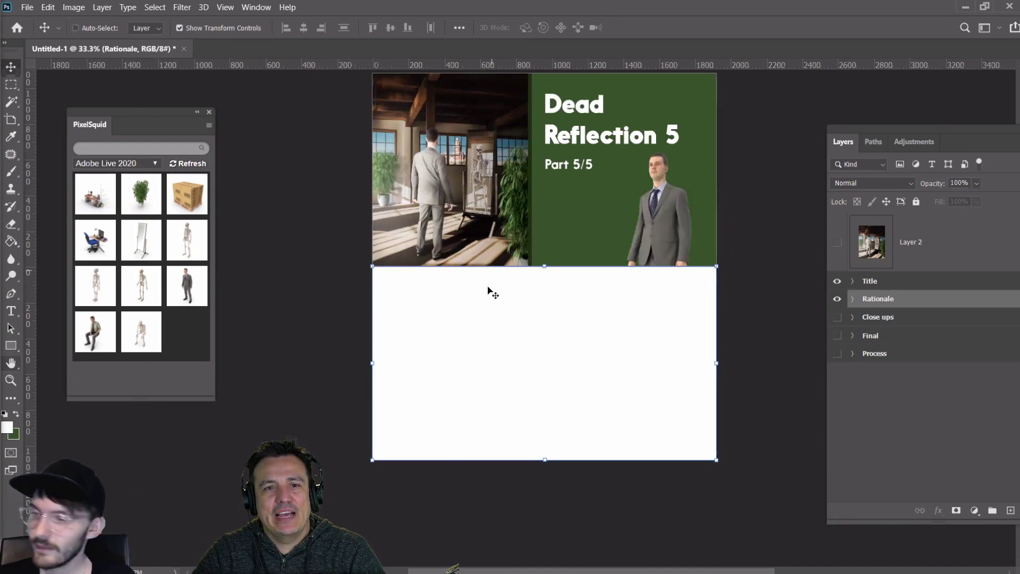
left_click(10, 346)
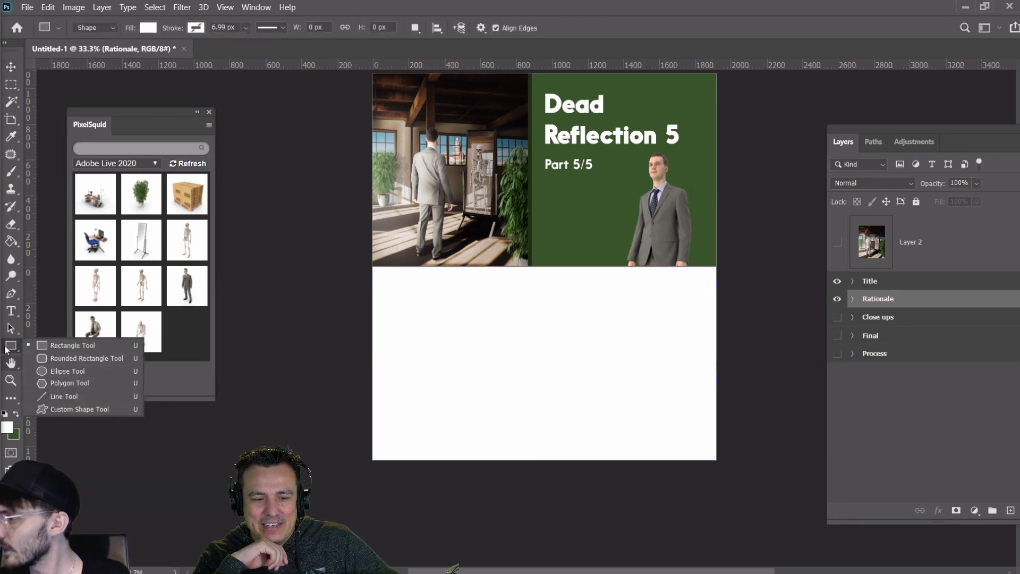
left_click(11, 66)
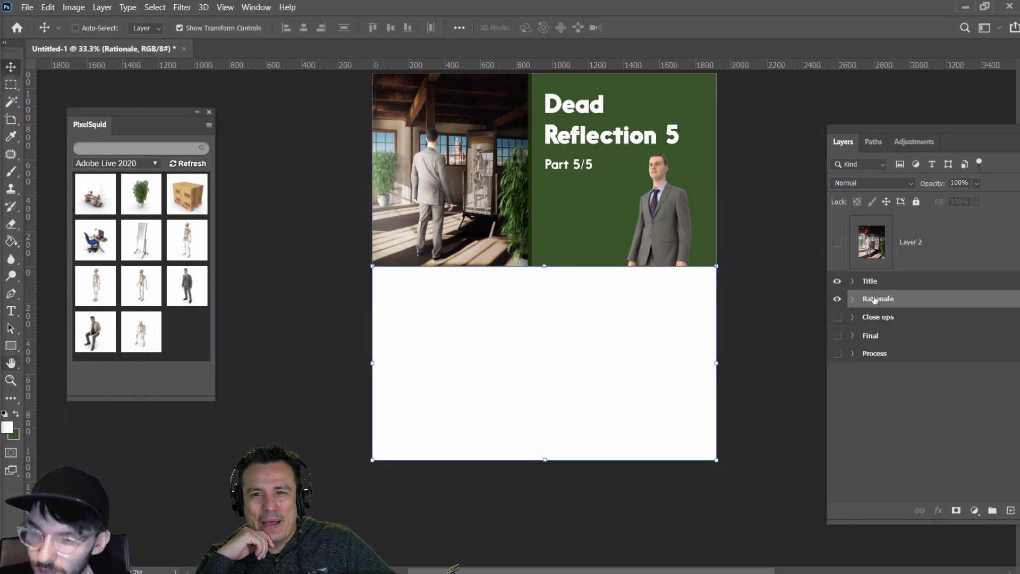
left_click(852, 281)
left_click(869, 293)
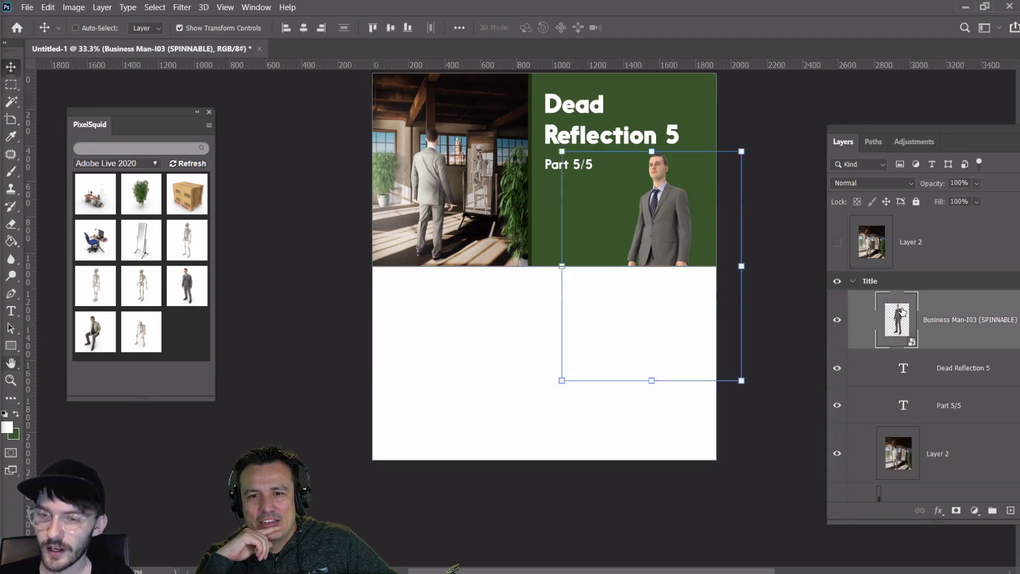
left_click(855, 282)
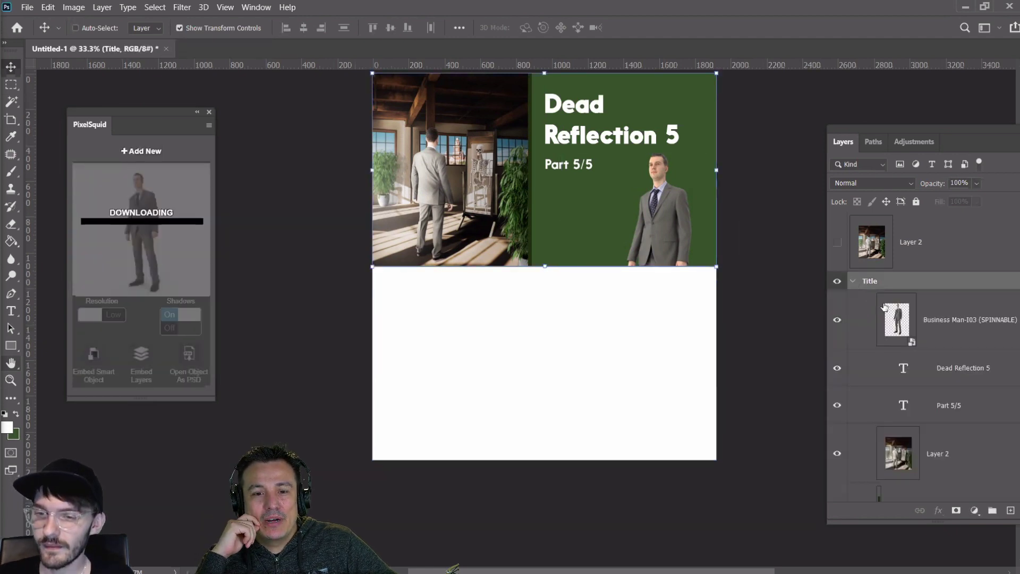
left_click_drag(892, 312, 898, 441)
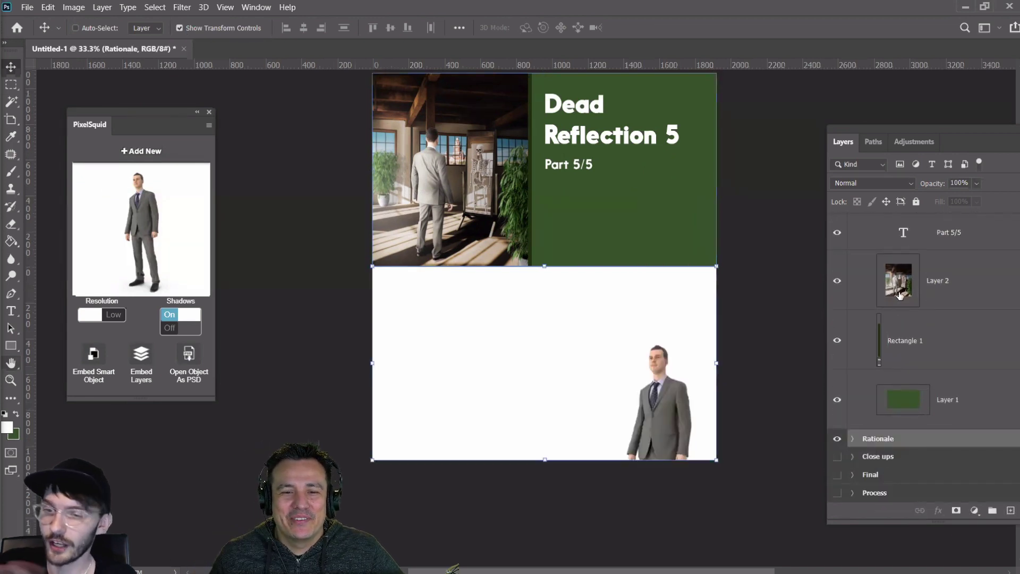
scroll(891, 271, "up", 2)
left_click(853, 282)
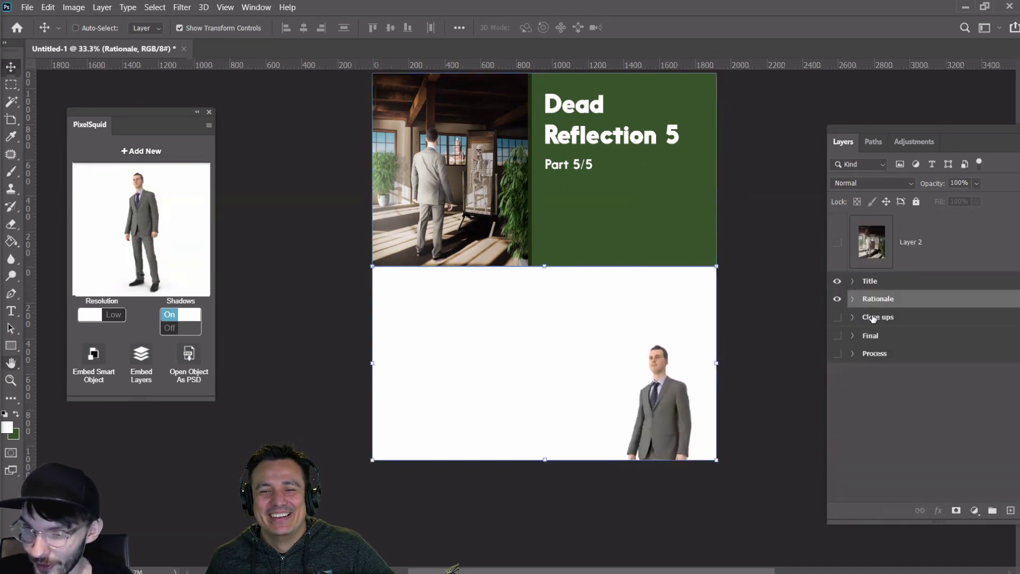
Scale the business man on the Rationale artboard to about 776% and stand him upright on the right side, full figure visible
left_click(853, 300)
left_click(908, 346)
left_click_drag(672, 410, 648, 333)
left_click_drag(535, 266, 563, 287)
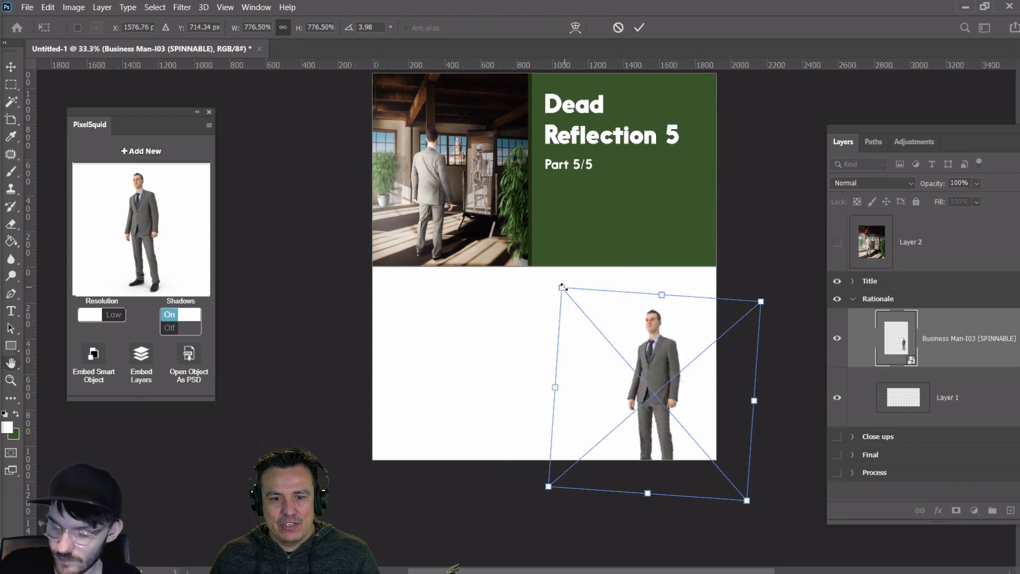
key("Escape")
left_click_drag(660, 376, 640, 342)
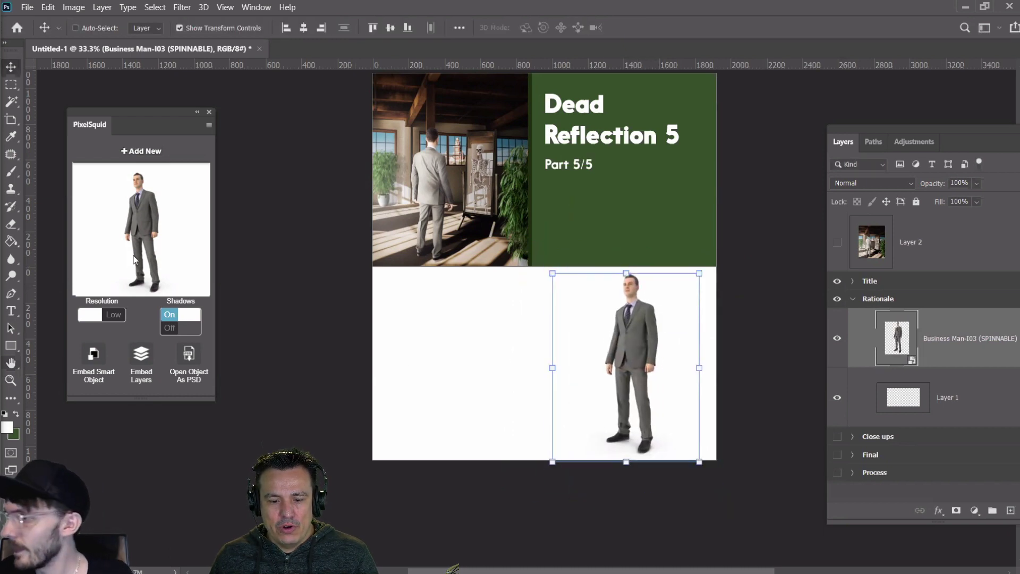
Switch to the browser and look over the Photoshop Daily Creative Challenge page on Behance, including how it works
key("alt+Tab")
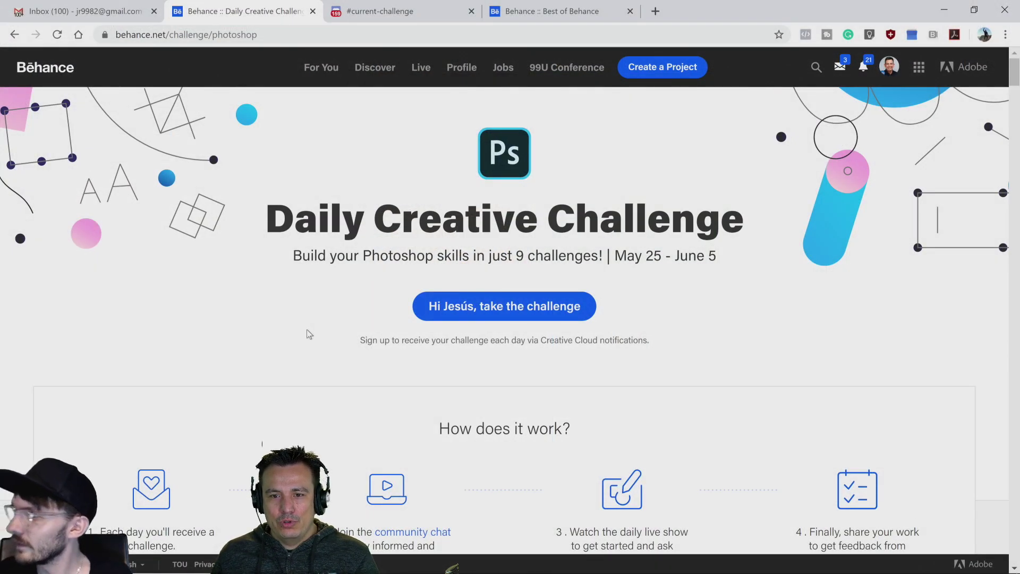
scroll(309, 334, "down", 4)
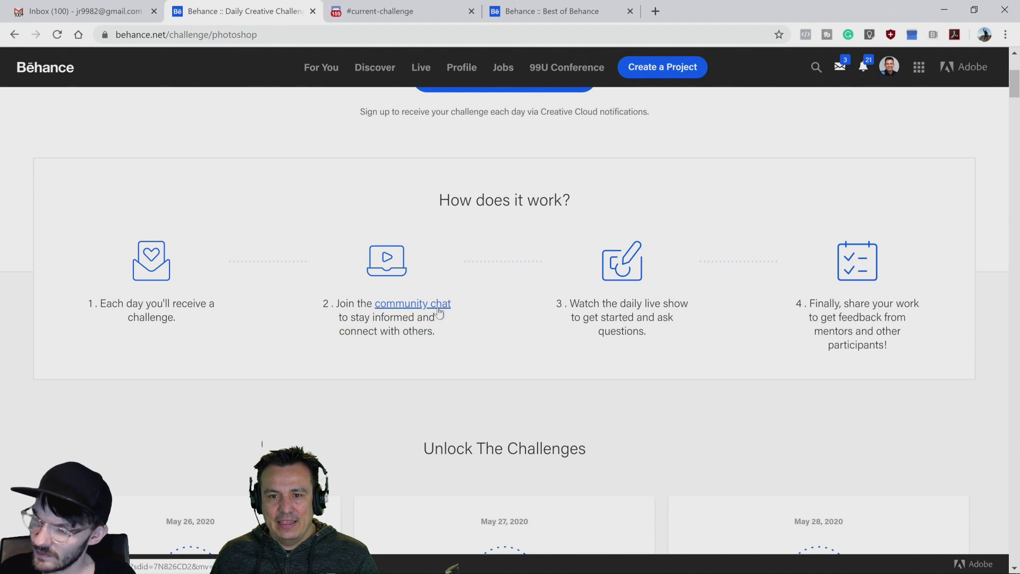
scroll(457, 266, "up", 1)
scroll(461, 258, "up", 3)
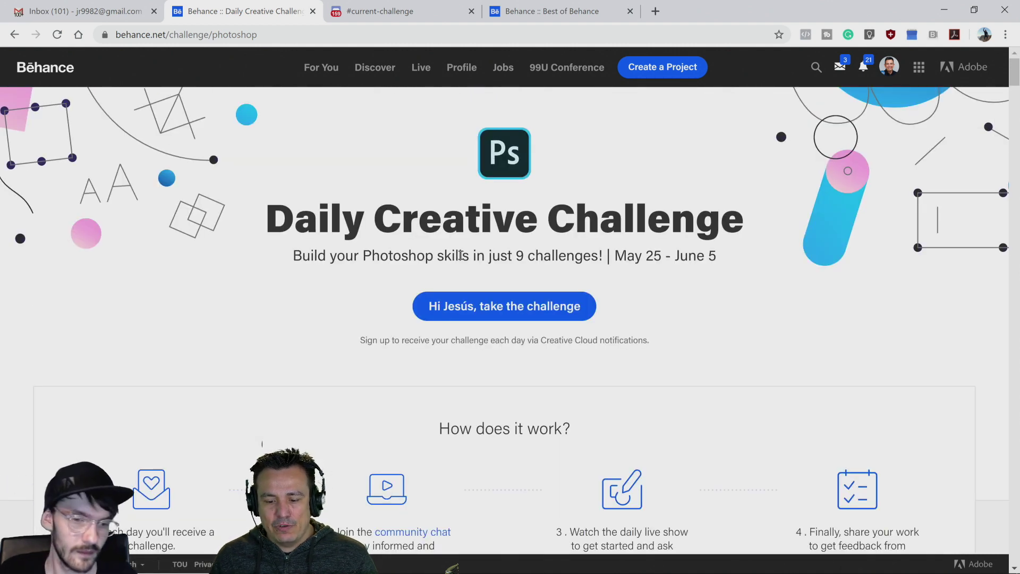
scroll(461, 255, "down", 2)
Browse the submissions in the current-challenge channel on Discord and view the Dream Land artwork enlarged
left_click(390, 16)
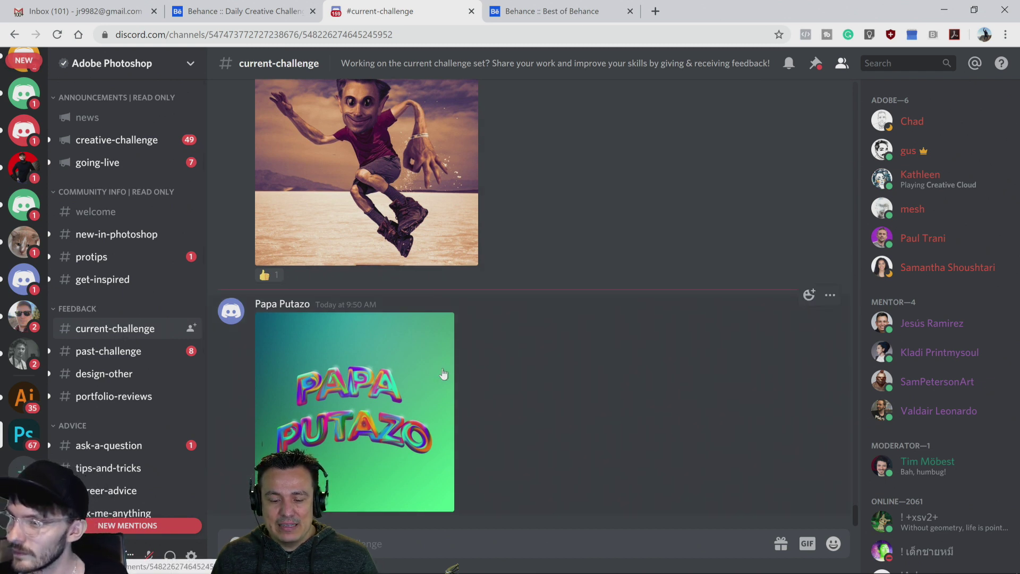
scroll(444, 374, "up", 5)
scroll(444, 372, "up", 6)
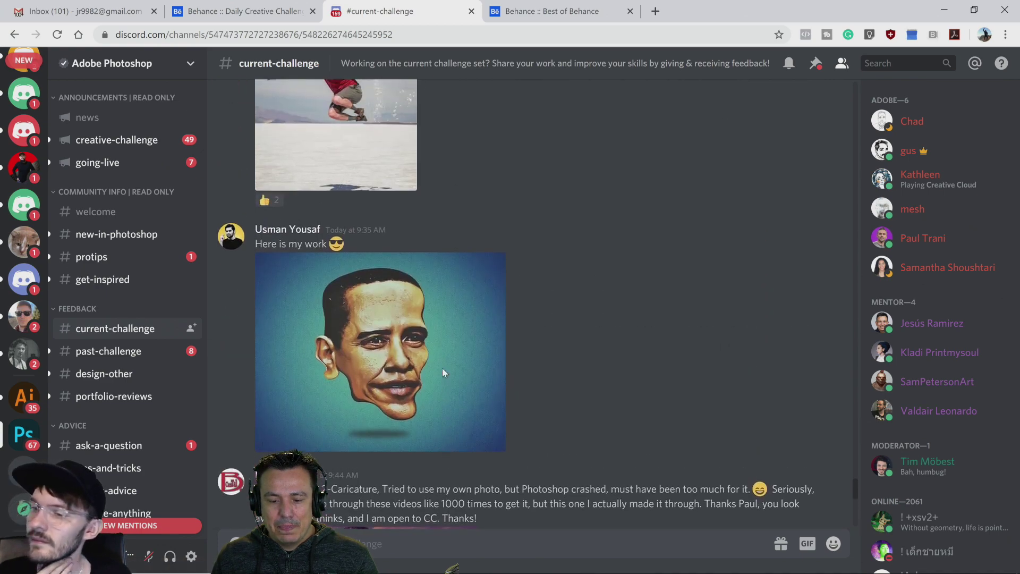
scroll(442, 368, "up", 6)
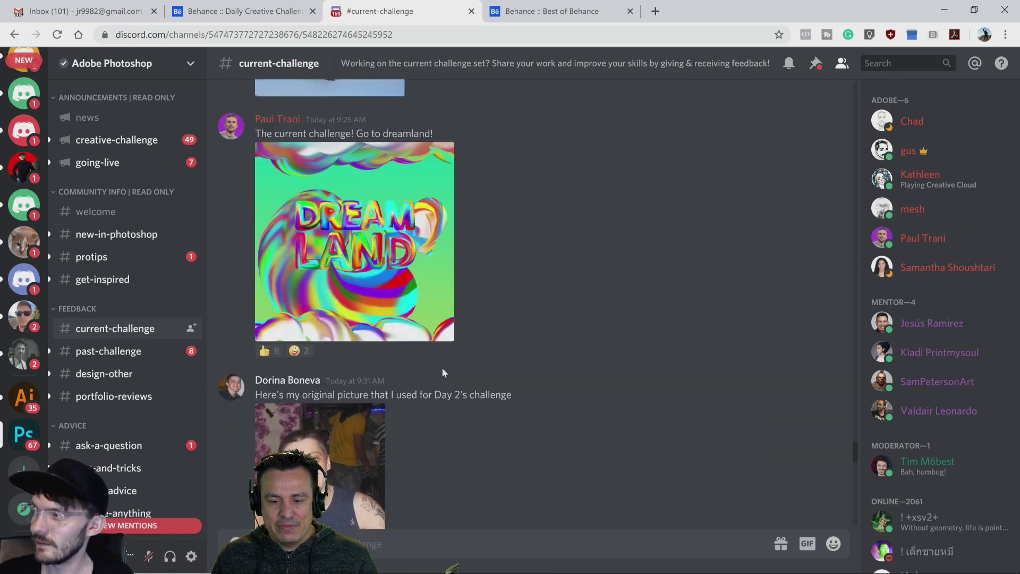
left_click(341, 295)
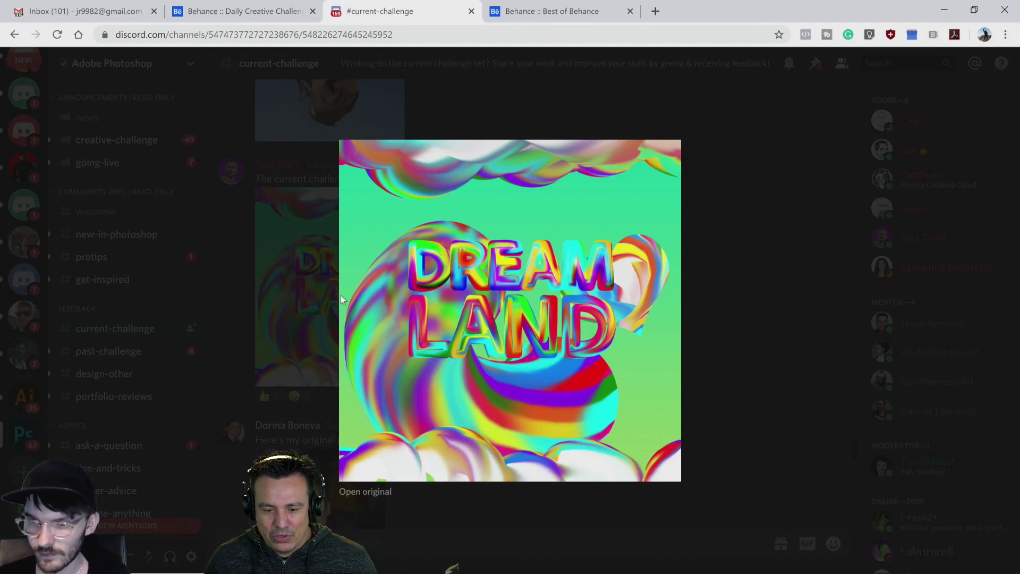
left_click(291, 295)
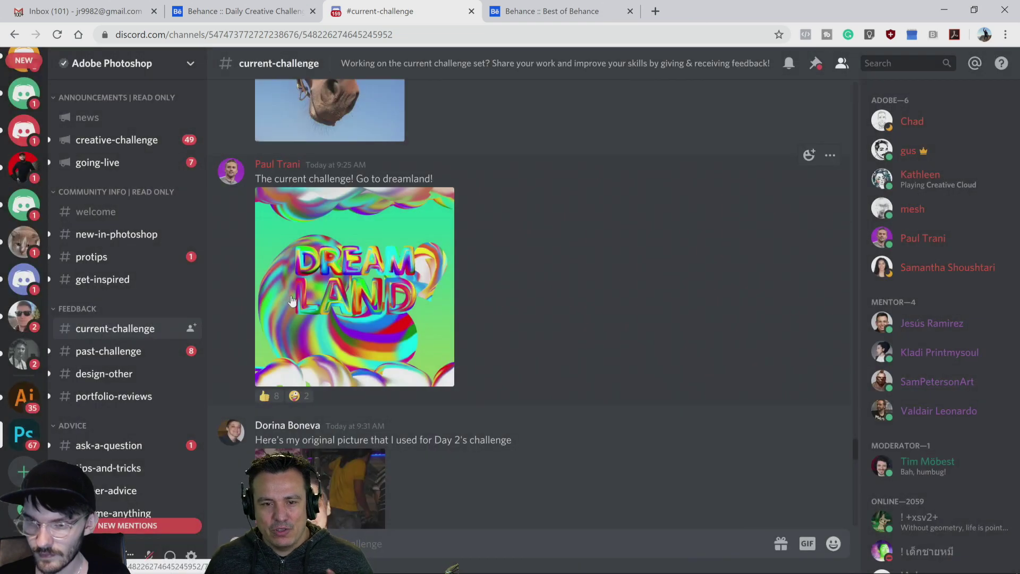
left_click(285, 5)
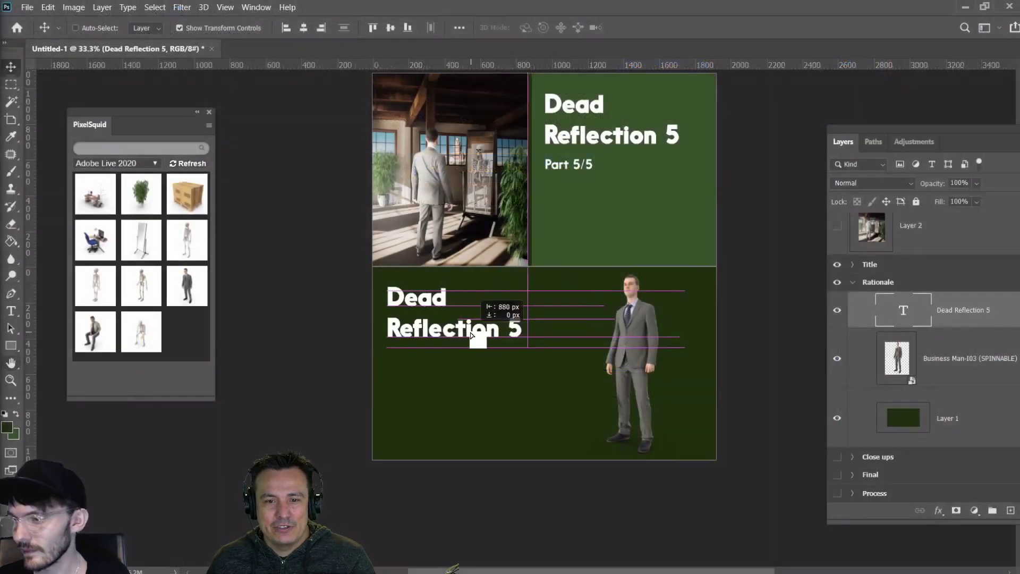
Shift the copied title on the Rationale artboard toward the man, replace its text with "Rationale", and shorten its box to one line
left_click_drag(478, 338, 511, 341)
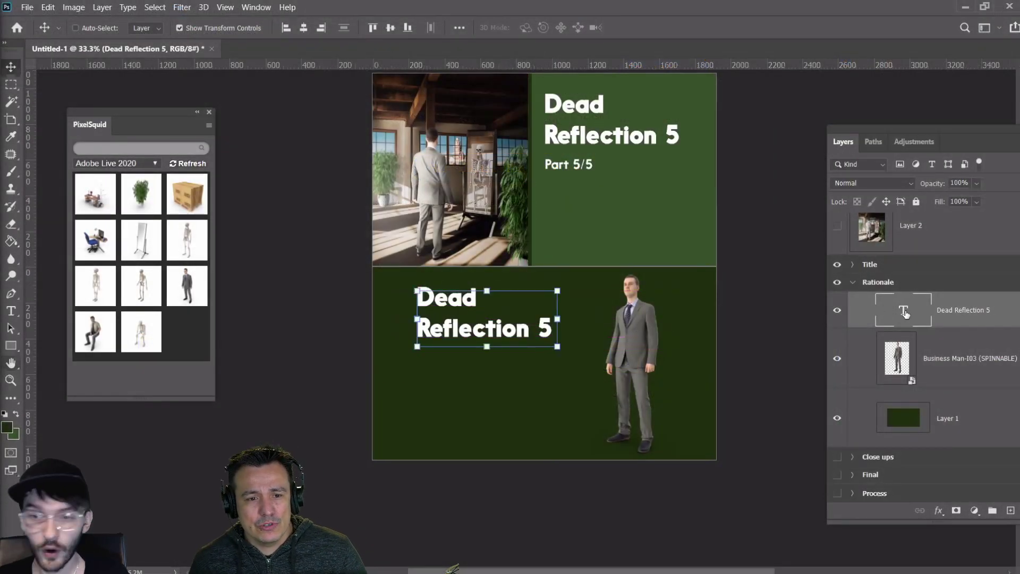
double_click(914, 315)
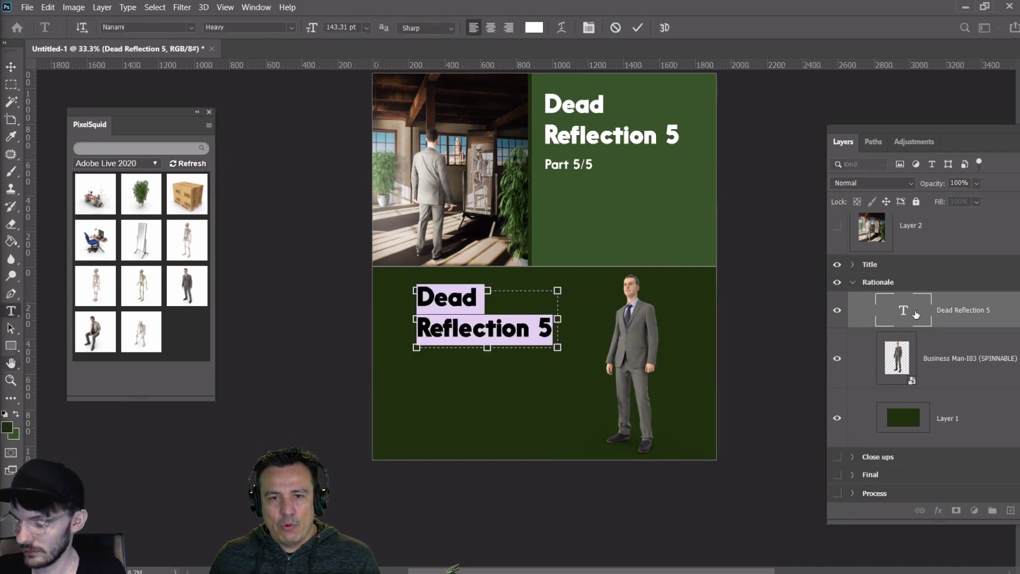
type("Rationale")
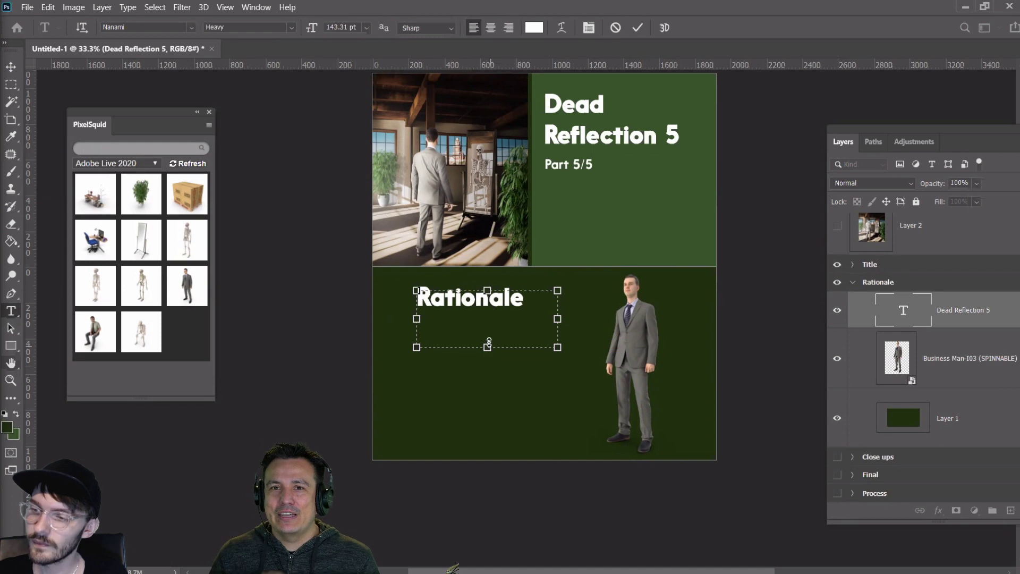
left_click_drag(497, 344, 487, 315)
left_click(10, 85)
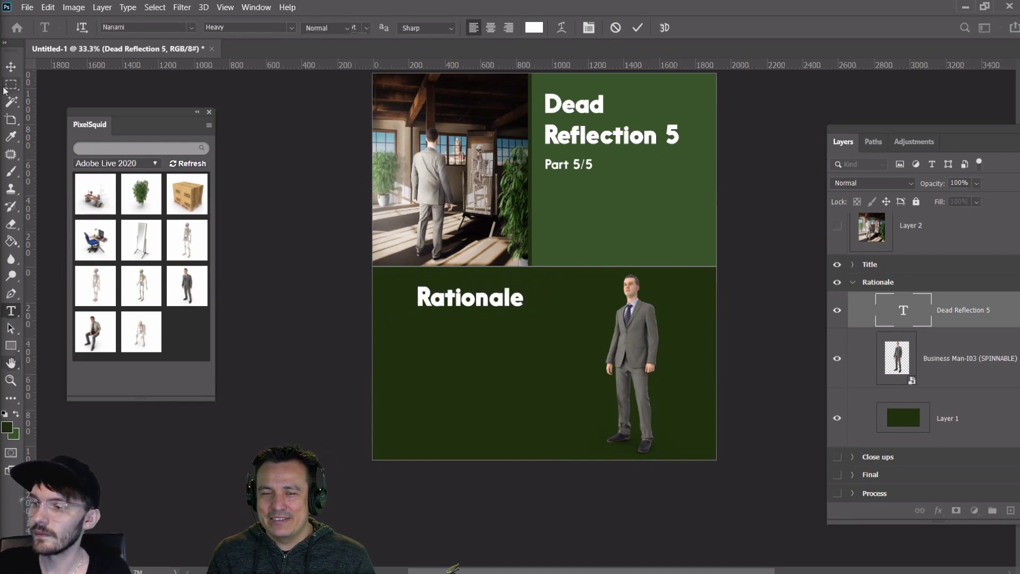
Scale the "Rationale" heading to about 146.5% and place it in the artboard's upper area beside the man's head
key("ctrl+t")
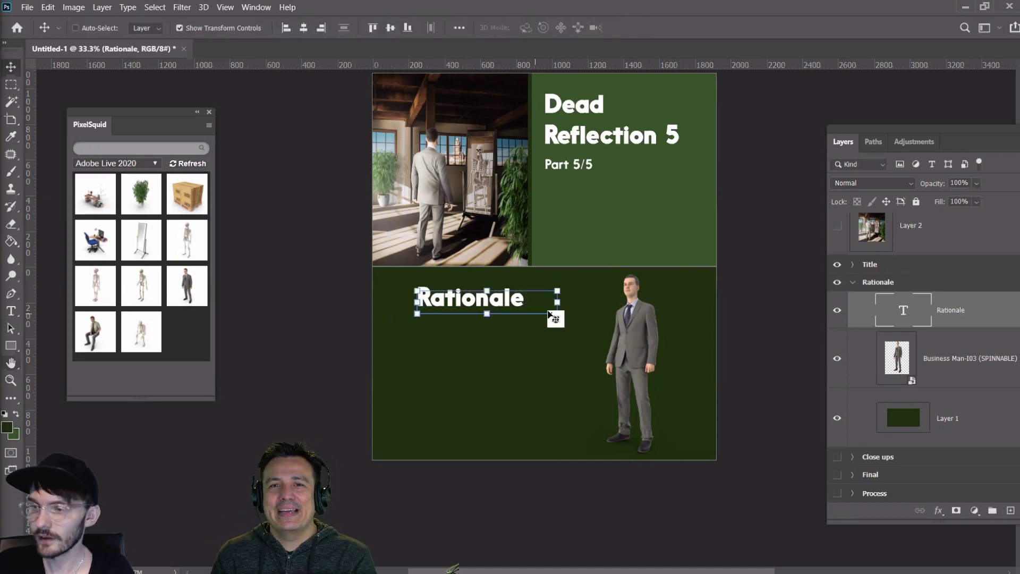
left_click_drag(560, 317, 625, 341)
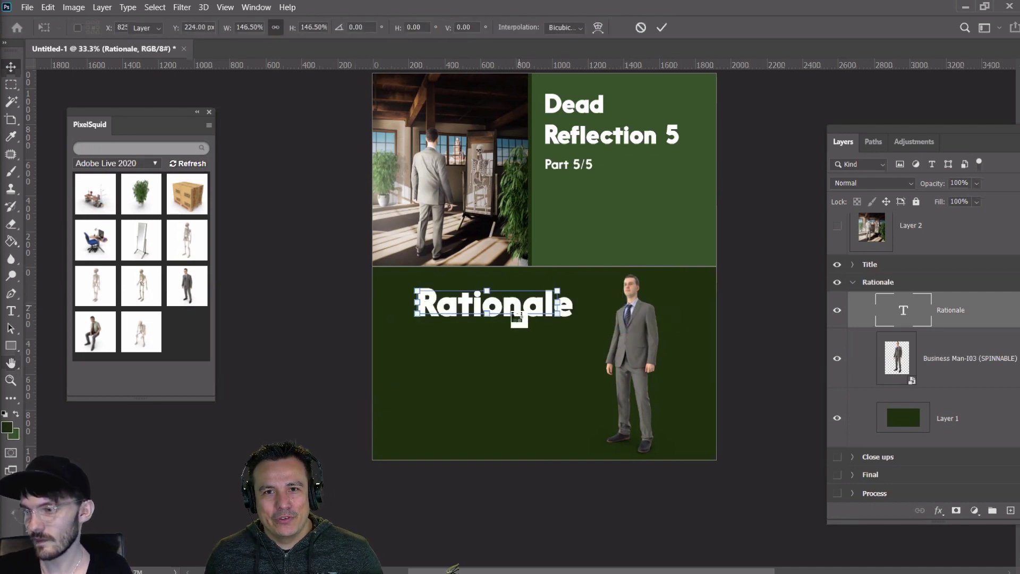
left_click_drag(538, 310, 528, 305)
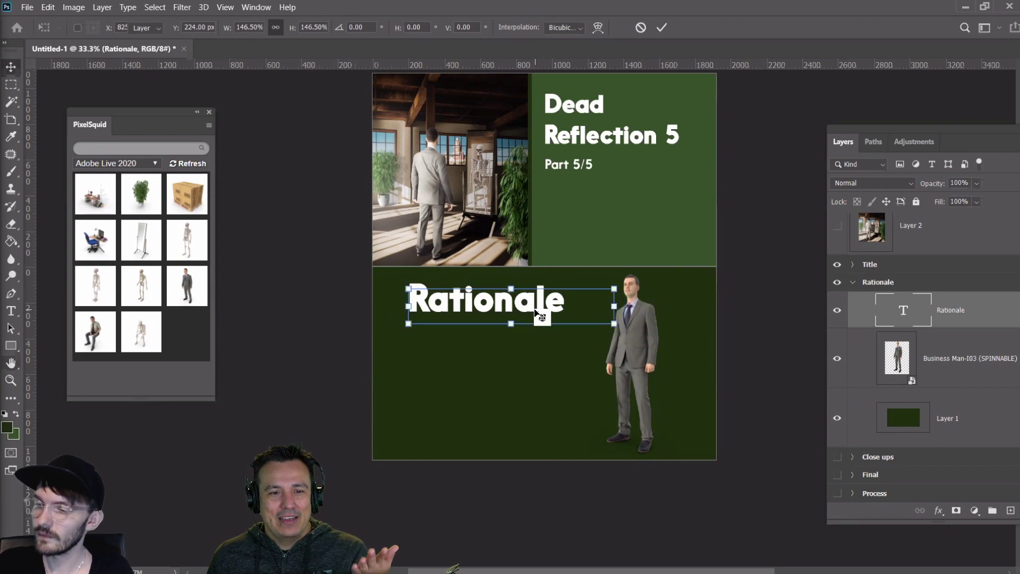
key("Return")
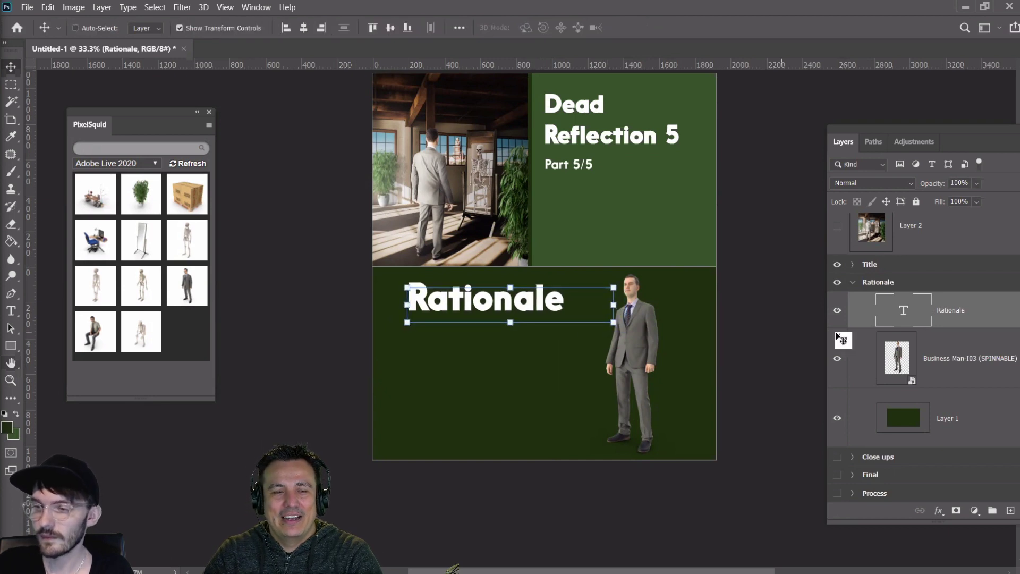
Duplicate the "Rationale" heading layer and place the copy directly below the original heading
left_click(935, 362)
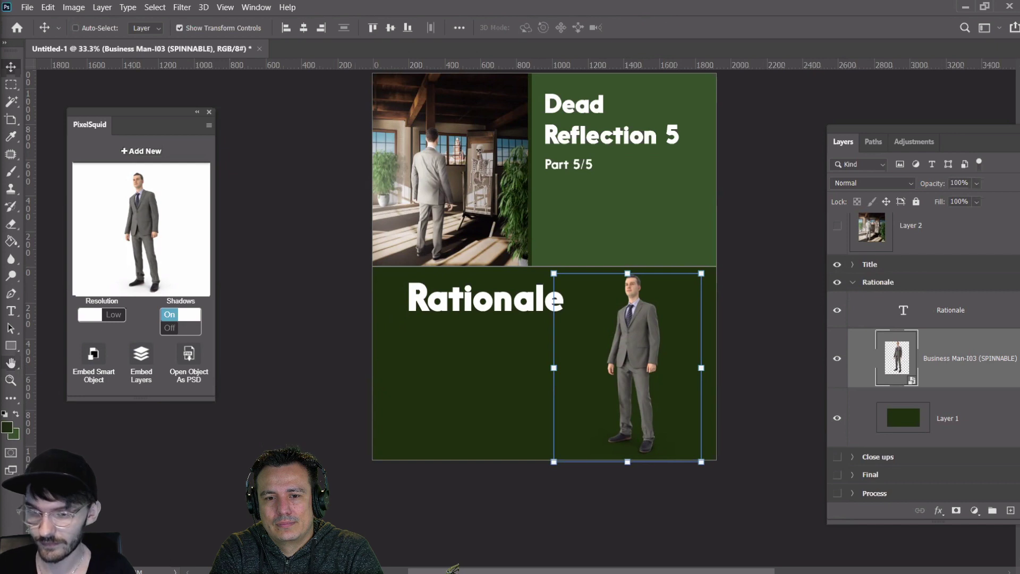
left_click(909, 305)
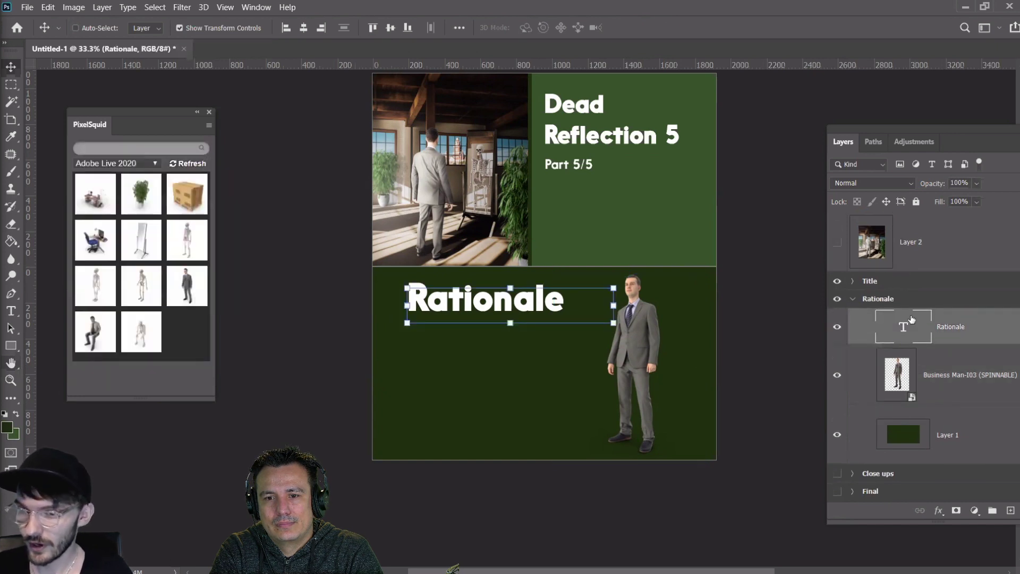
left_click_drag(903, 333, 903, 356)
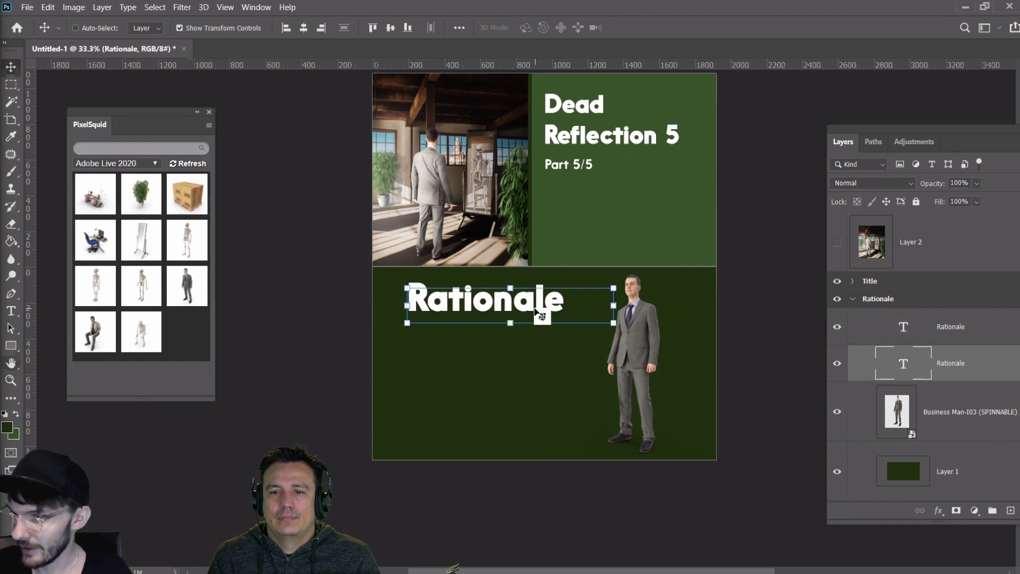
left_click_drag(542, 313, 542, 348)
key("shift+Down")
key("shift+Down")
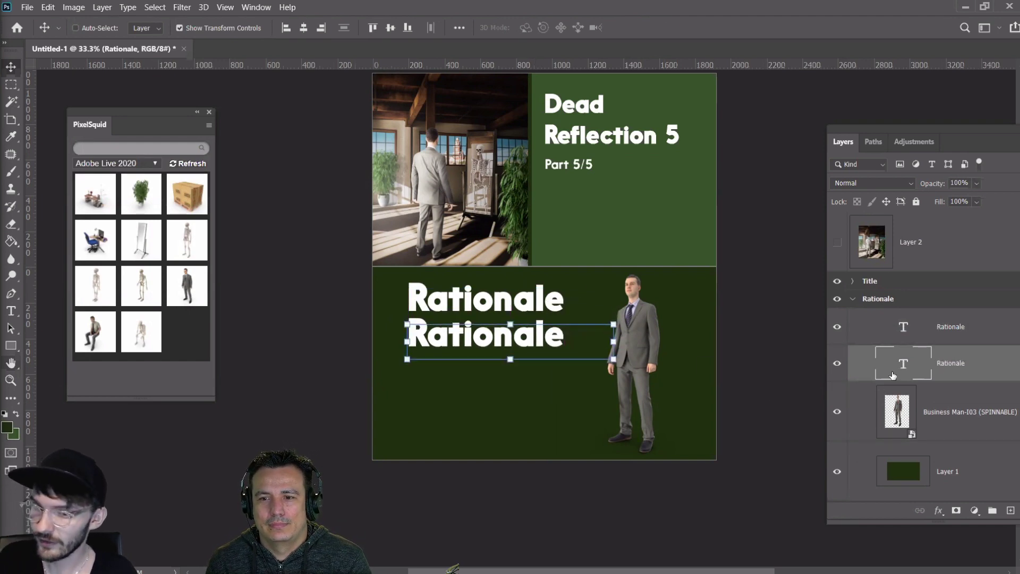
Extend the copied "Rationale" text box down to fill the space beside the man, and set its text to Book style at 60 pt
double_click(903, 364)
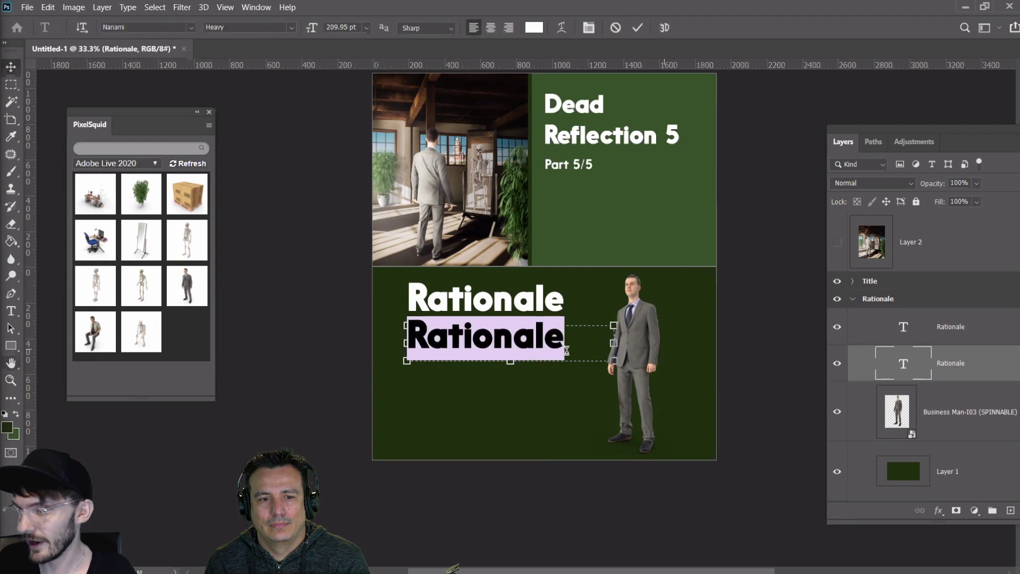
left_click_drag(613, 362, 599, 441)
left_click(288, 29)
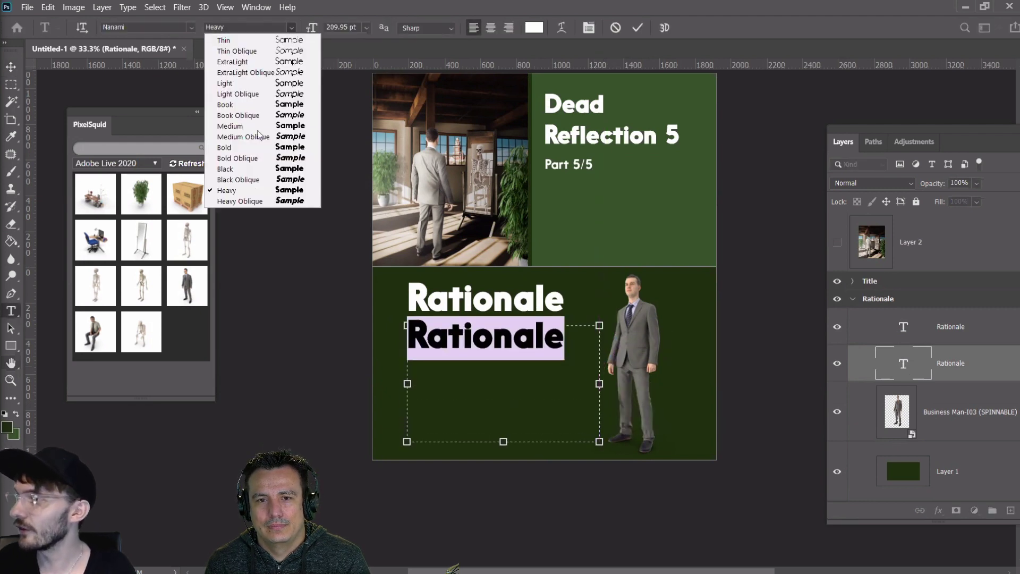
left_click(256, 103)
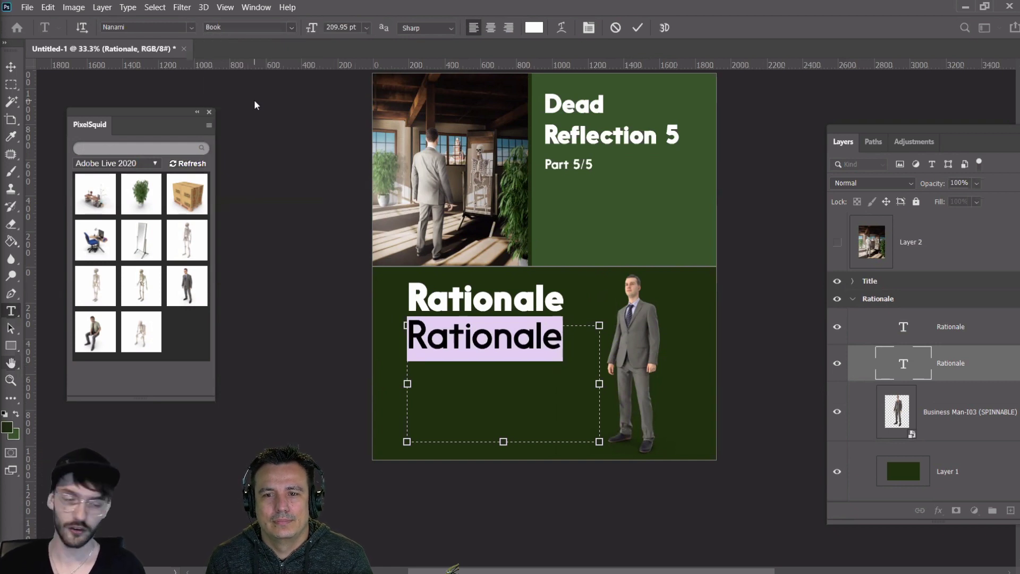
left_click(366, 27)
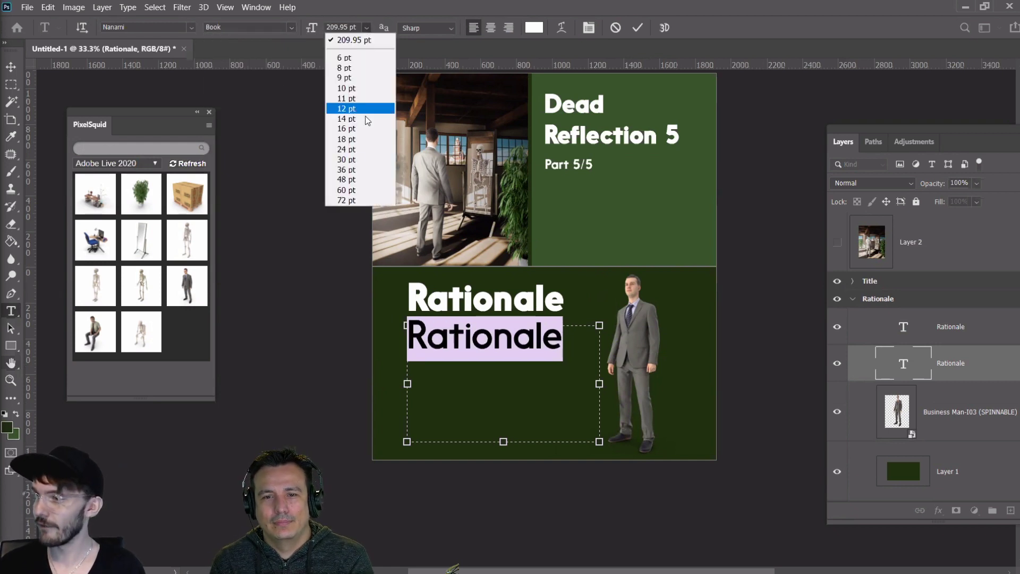
left_click(346, 191)
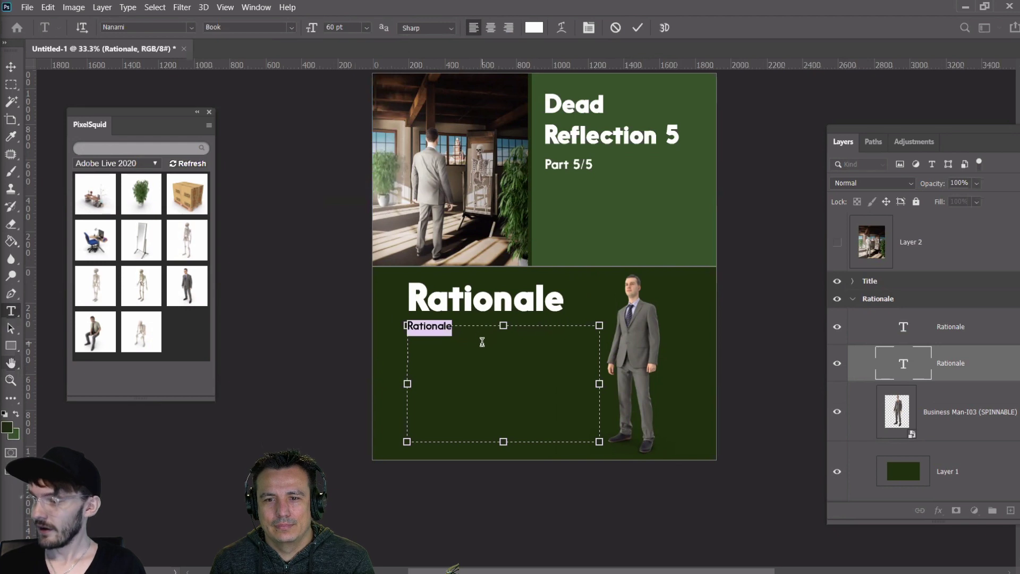
Replace the copied text with the pasted Dead Reflection rationale paragraph and set its font size to 48 pt
key("ctrl+v")
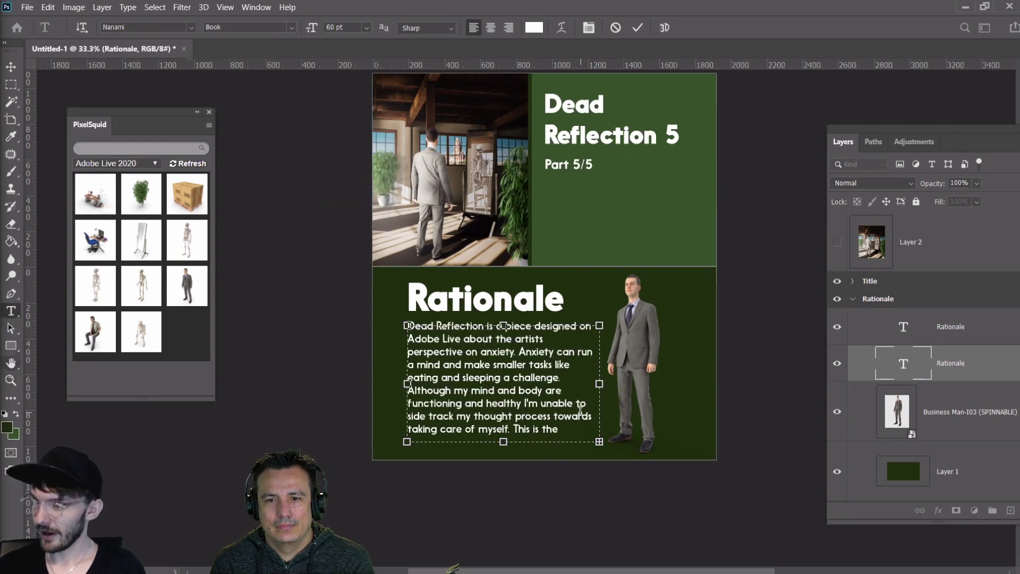
triple_click(440, 344)
left_click(440, 344)
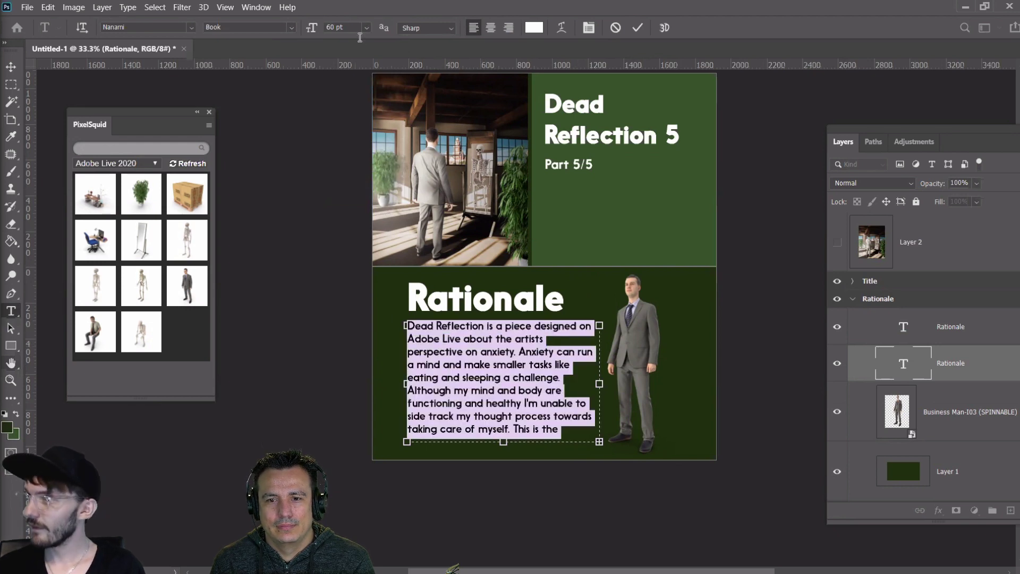
left_click_drag(317, 28, 314, 30)
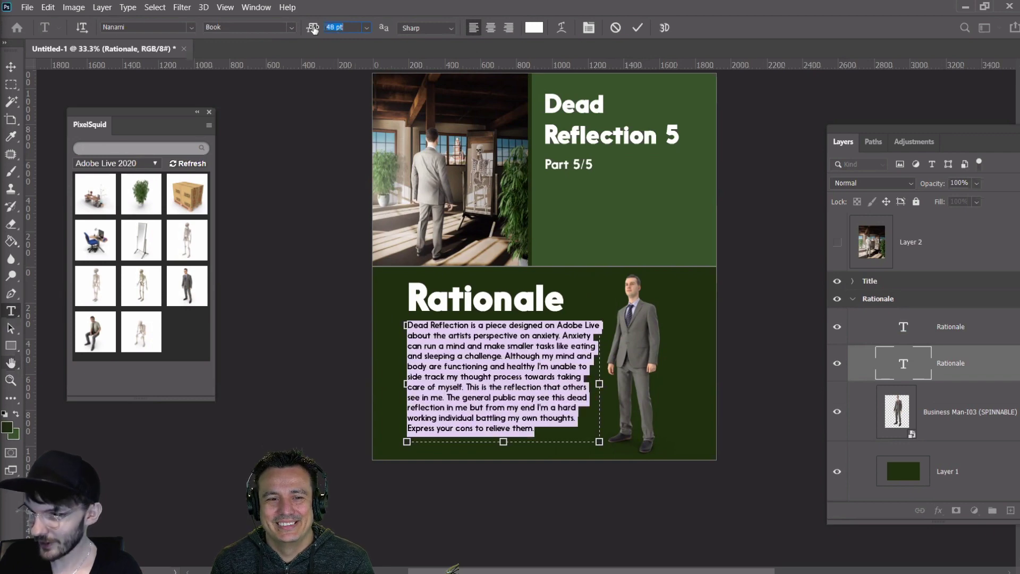
left_click(11, 84)
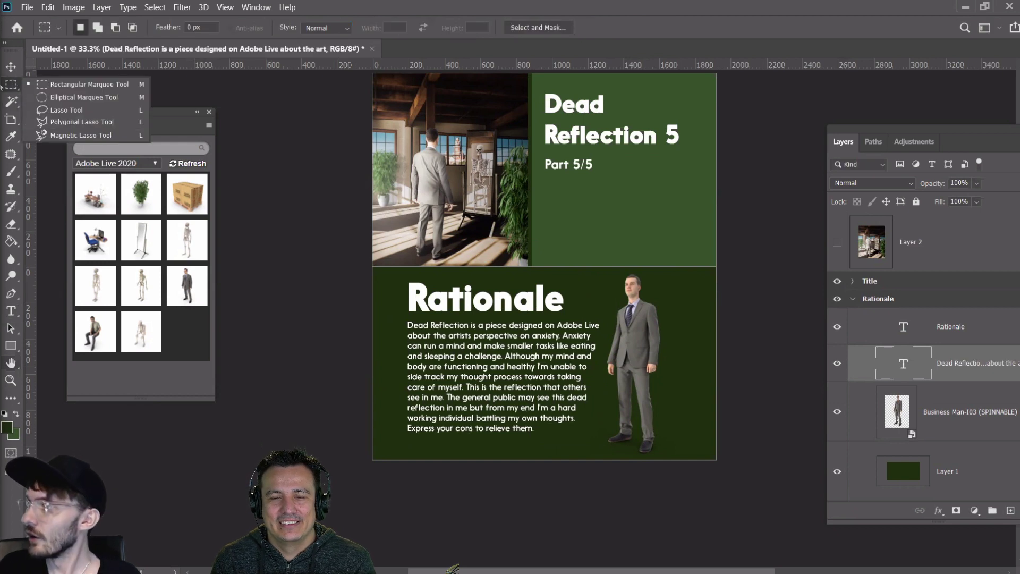
left_click(11, 66)
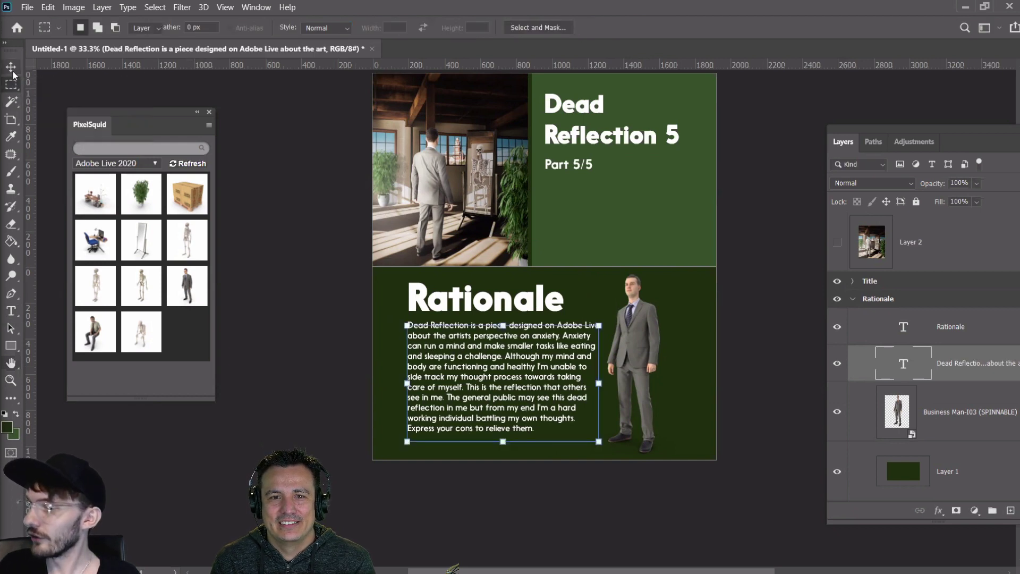
Nudge the "Rationale" heading and its paragraph together slightly down and to the left
left_click(927, 334, "shift")
key("Down")
key("Down")
key("Down")
key("Down")
key("Down")
key("Down")
key("Down")
key("Down")
key("Down")
key("Down")
key("Down")
key("Down")
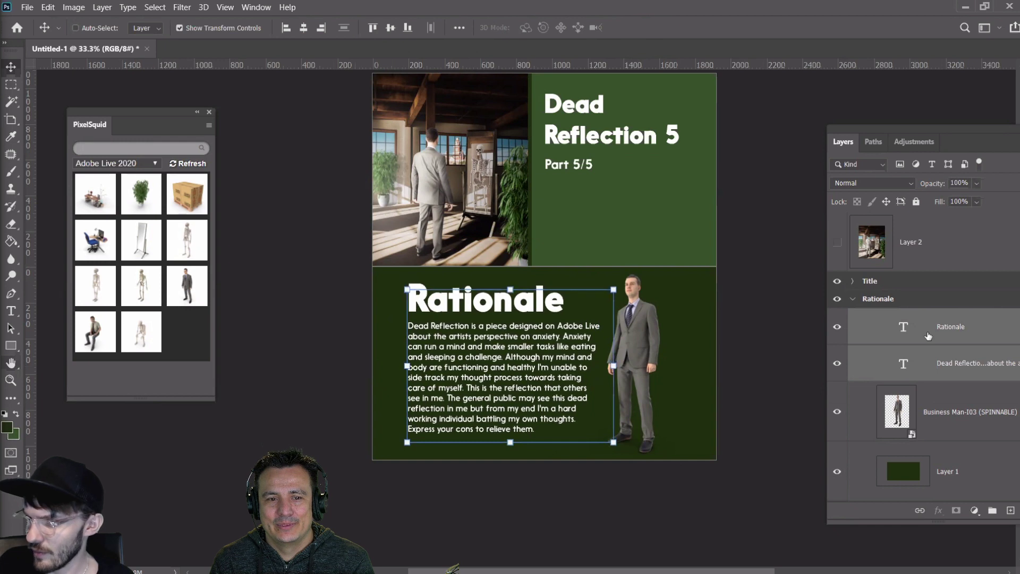
key("Left")
key("Left")
key("Left")
key("Left")
key("Left")
key("Left")
key("Left")
key("Left")
key("Left")
key("Left")
key("Left")
key("Left")
key("Left")
key("Left")
key("Left")
key("Left")
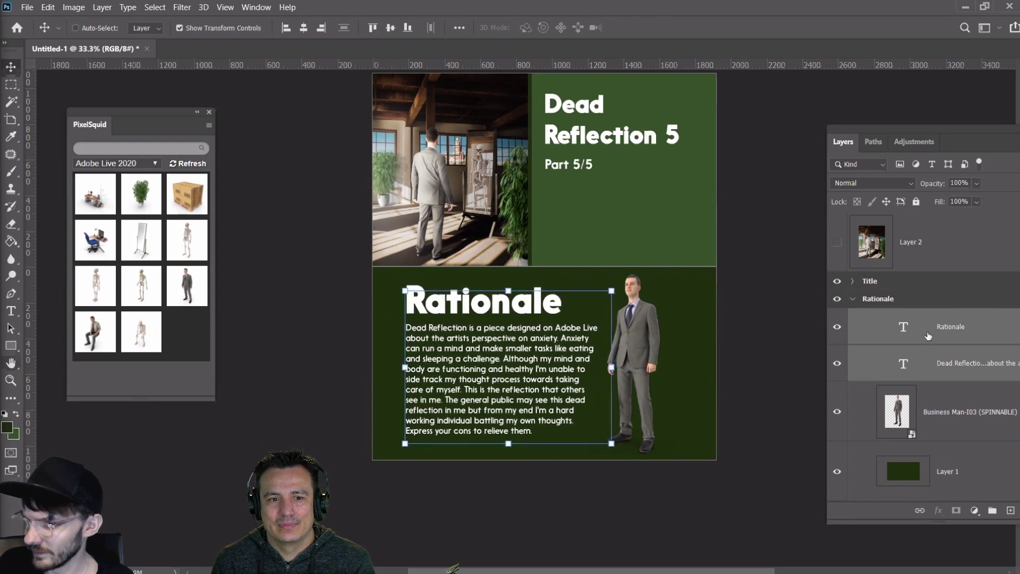
Shift the business man slightly to the right, away from the paragraph, and collapse the Rationale artboard's layers
left_click(927, 413)
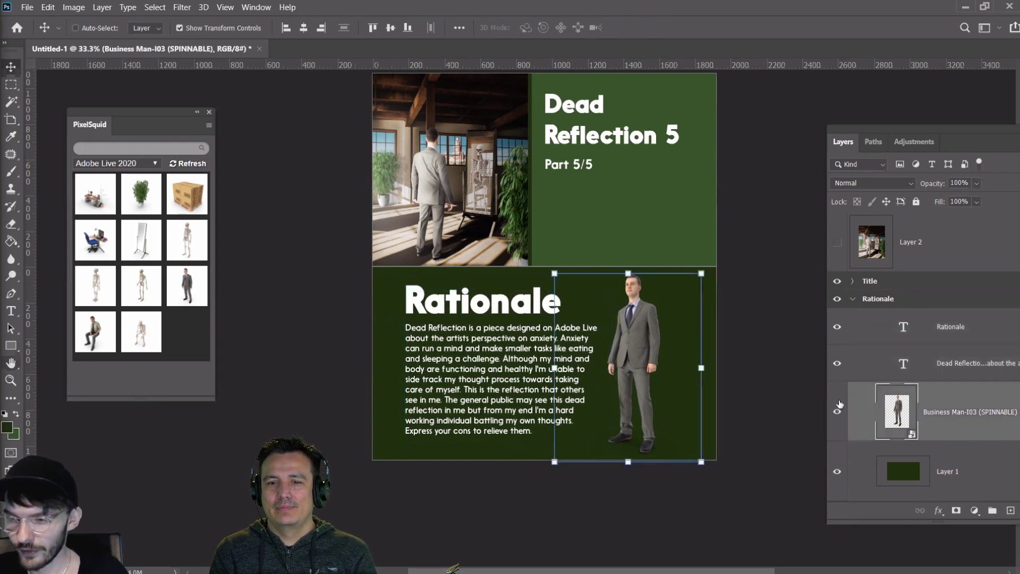
left_click_drag(643, 345, 654, 346)
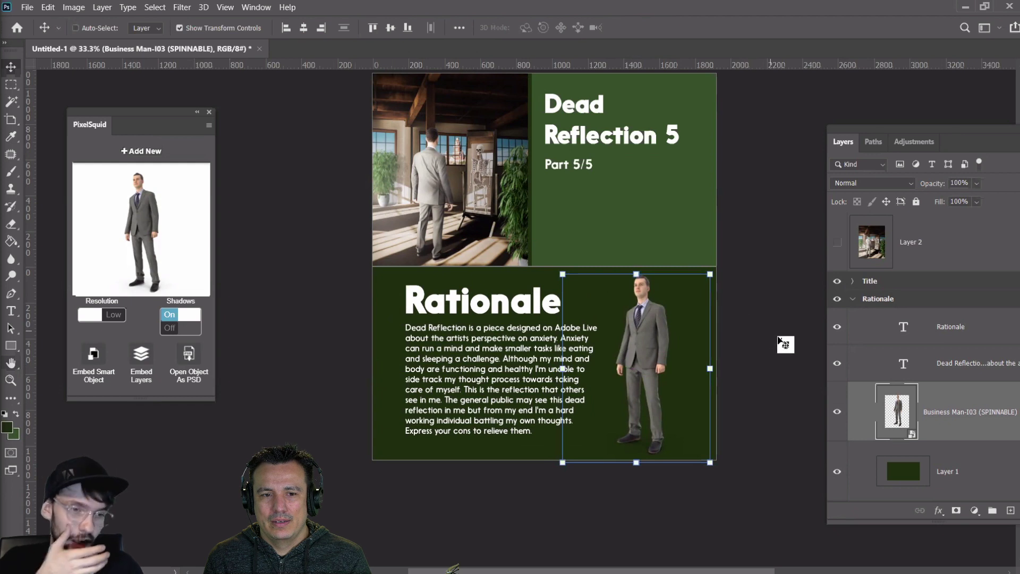
left_click(853, 300)
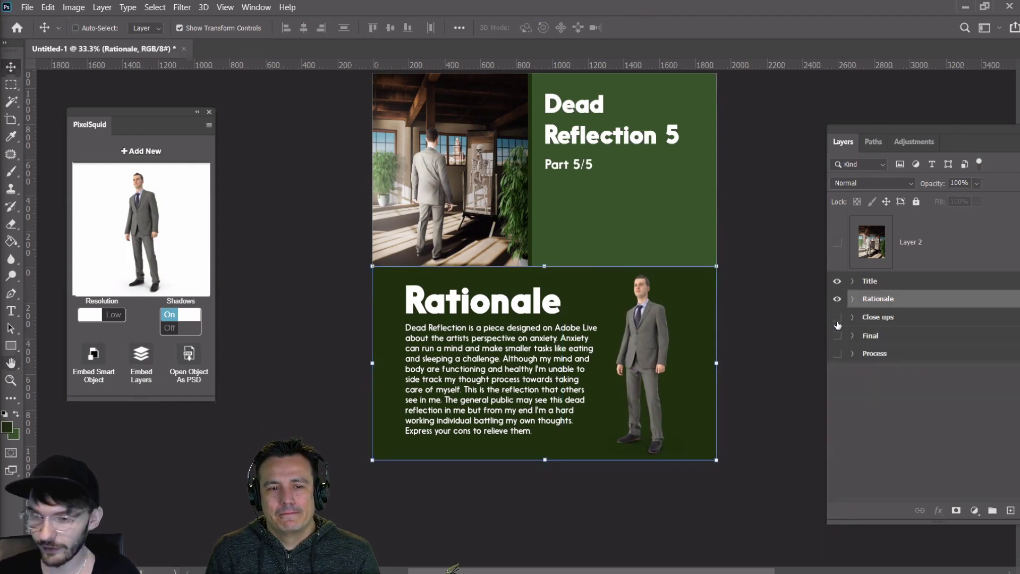
Make the Close ups artboard visible below the Rationale artboard
left_click(837, 318)
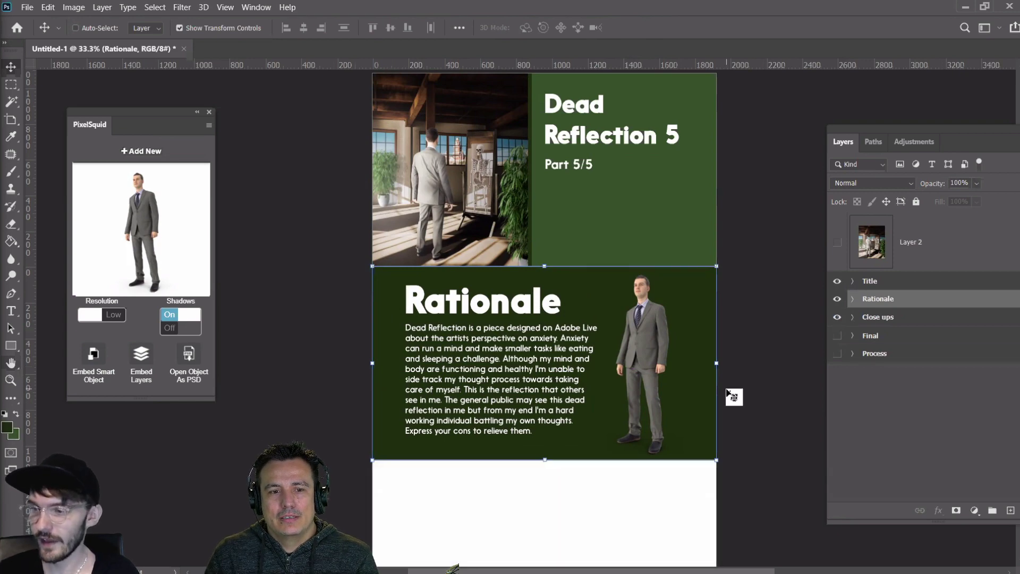
scroll(731, 394, "down", 2)
scroll(731, 394, "down", 2)
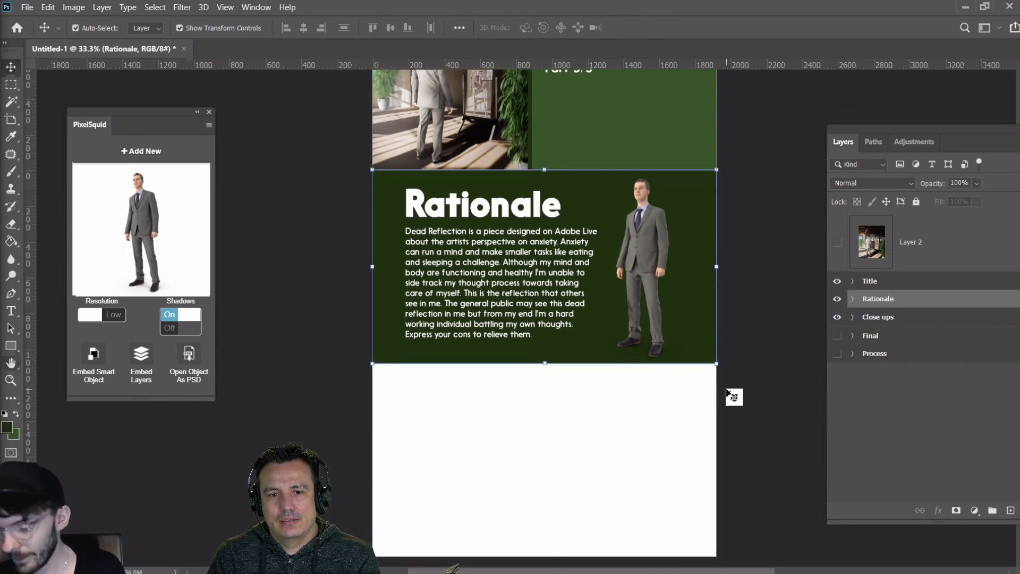
key("ctrl+minus")
key("ctrl+minus")
key("ctrl+plus")
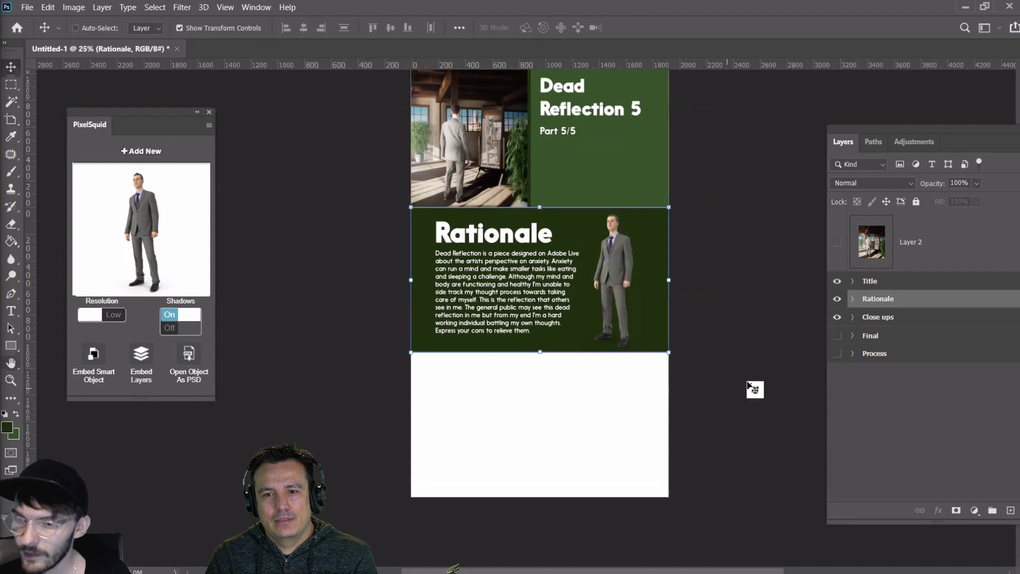
Fill Layer 1 of the Close ups artboard with the dark green sampled from the Rationale artboard's background
left_click(871, 318)
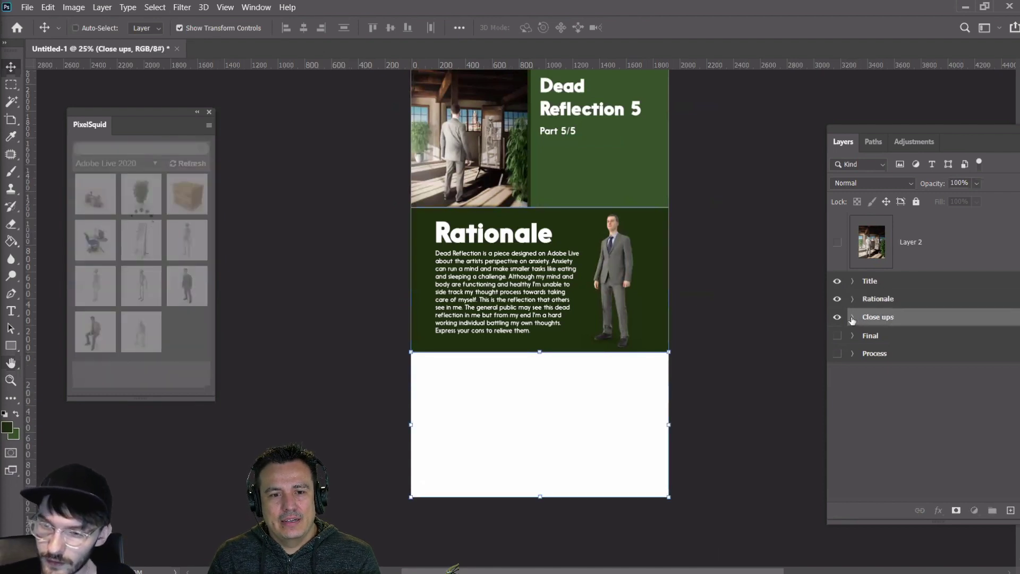
left_click(852, 317)
left_click(903, 363)
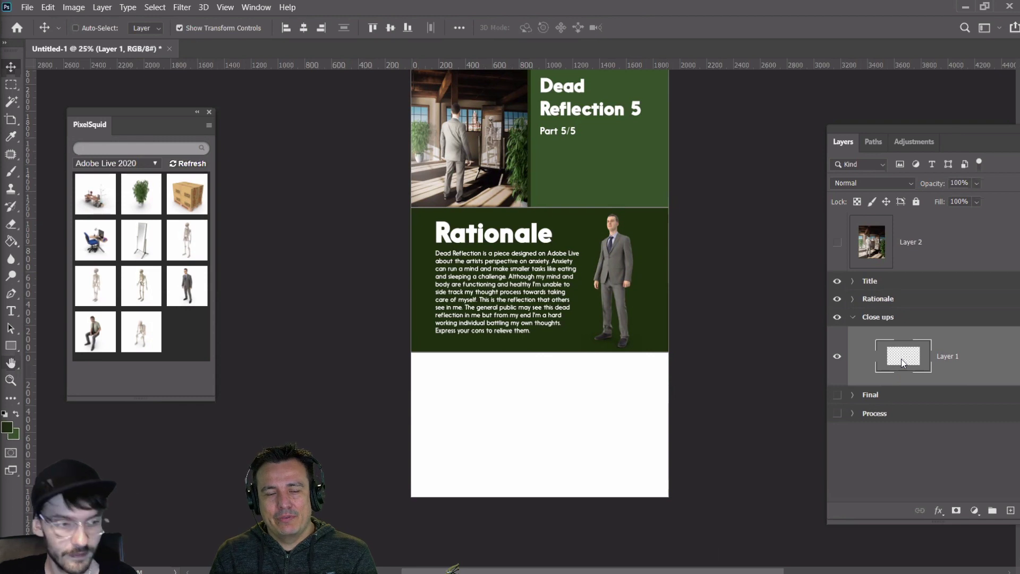
left_click_drag(902, 363, 155, 180)
key("i")
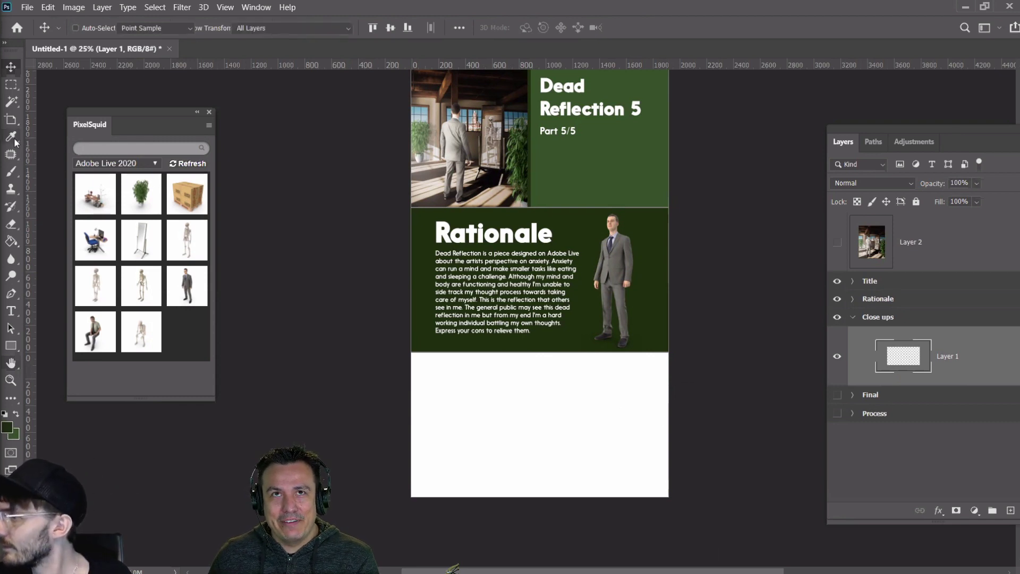
left_click(574, 232)
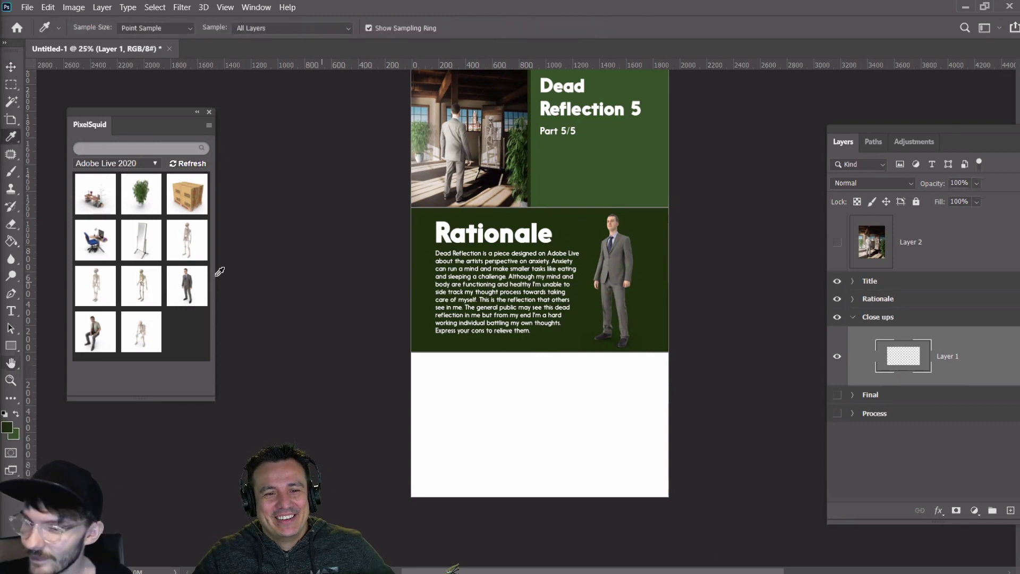
left_click(10, 240)
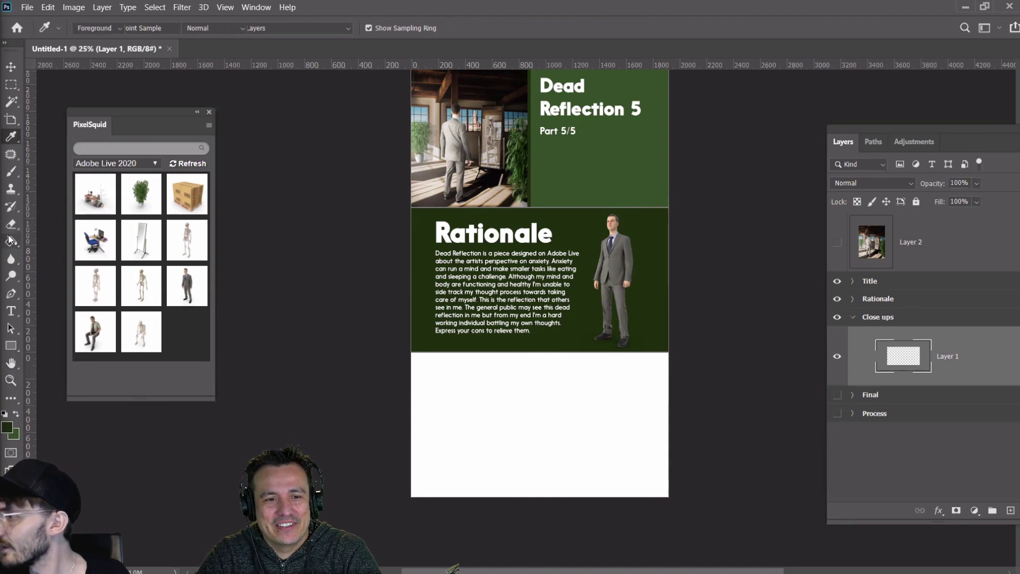
left_click(457, 413)
Darken the Close ups background fill with a Hue/Saturation adjustment at Lightness -47
left_click(82, 8)
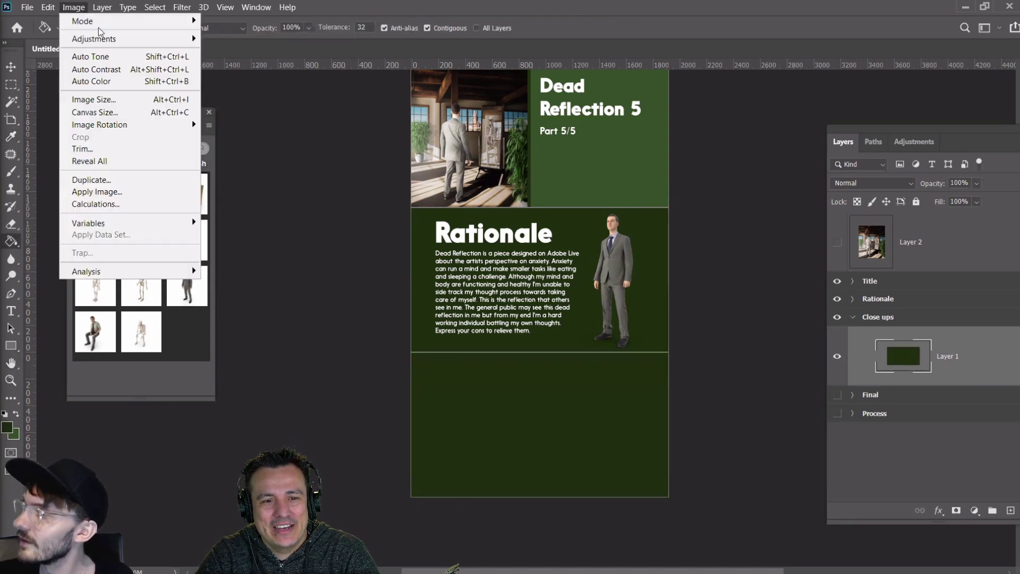
mouse_move(106, 40)
left_click(250, 106)
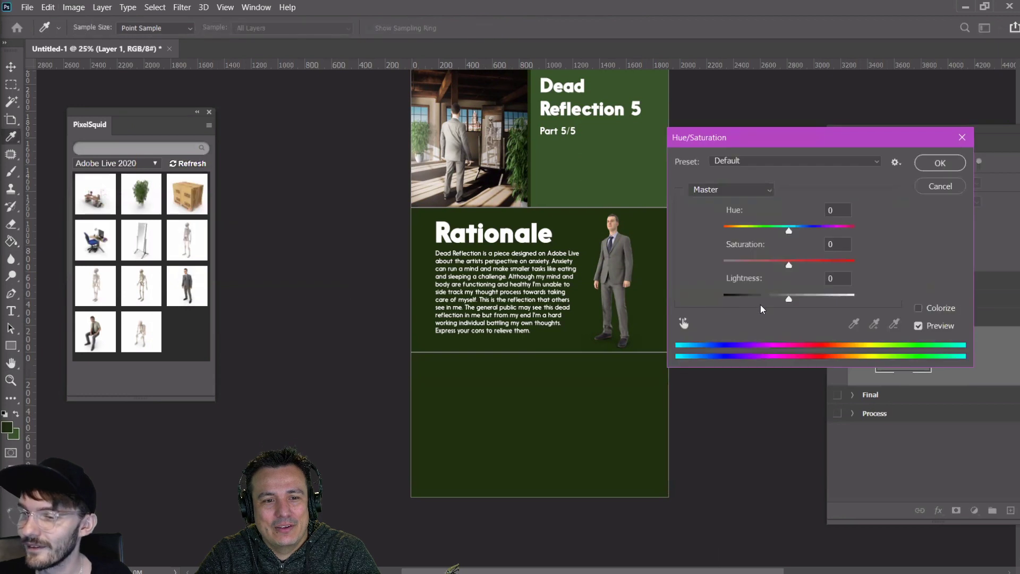
left_click_drag(790, 301, 760, 296)
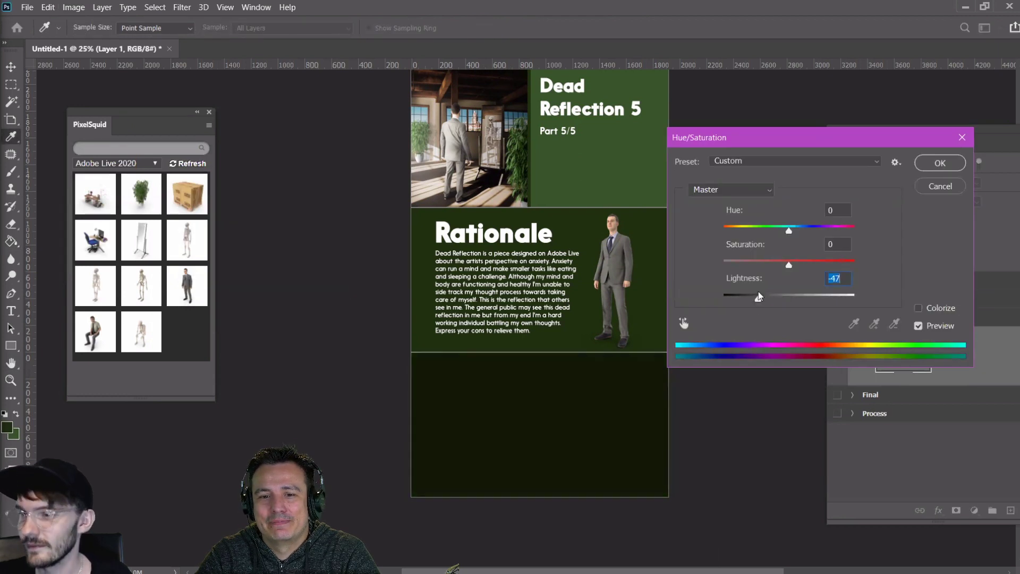
left_click(938, 164)
key("g")
scroll(759, 326, "up", 2)
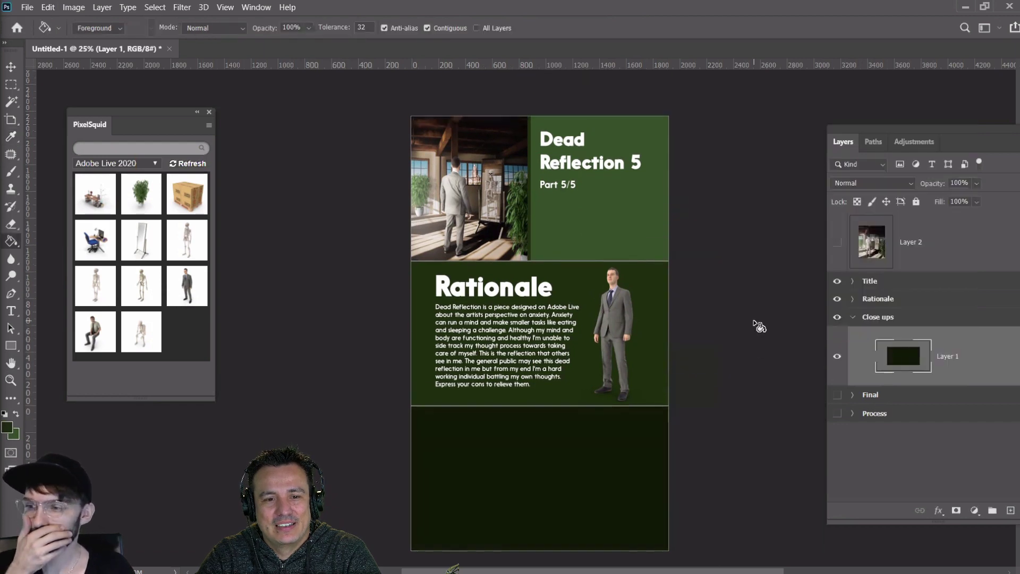
scroll(760, 327, "down", 1)
scroll(759, 326, "down", 1)
key("v")
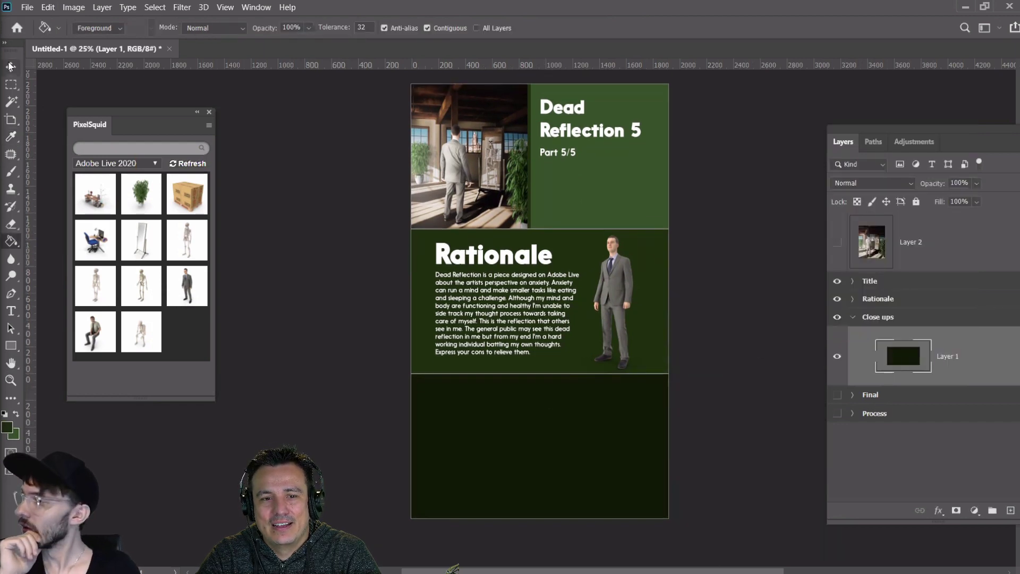
Duplicate the "Rationale" heading layer into the Close ups artboard, above its background layer
left_click(853, 317)
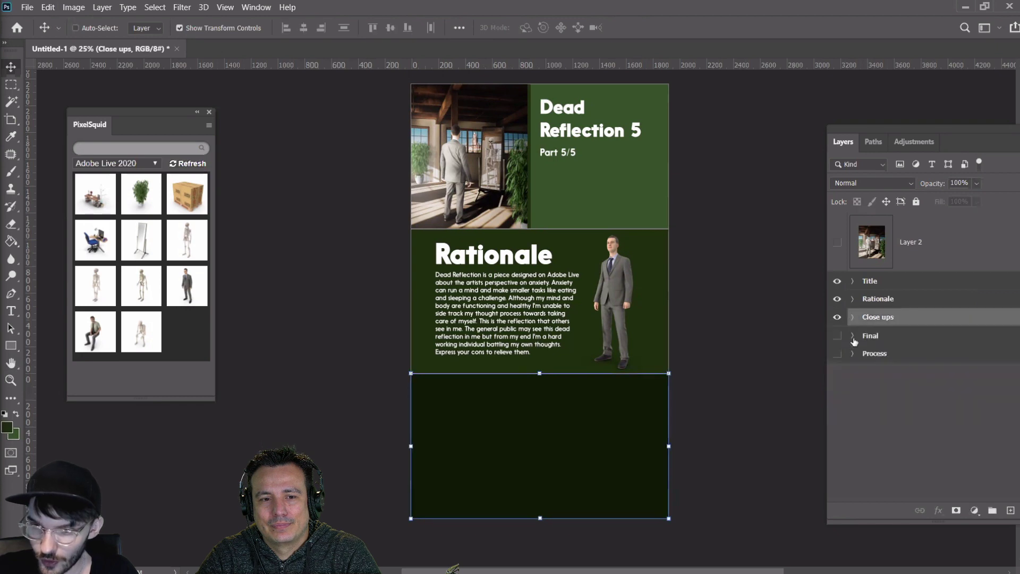
left_click(853, 299)
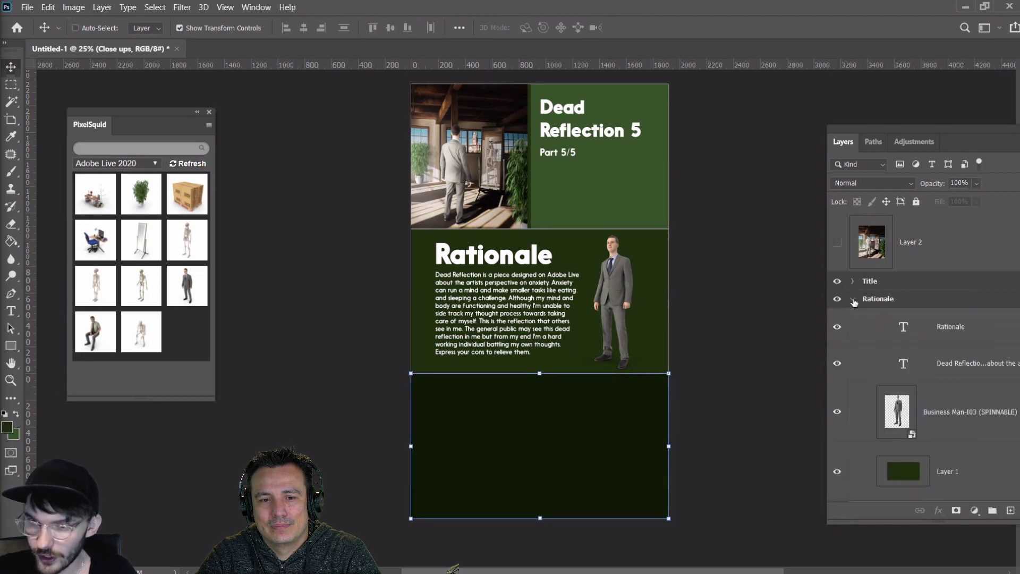
left_click(907, 329)
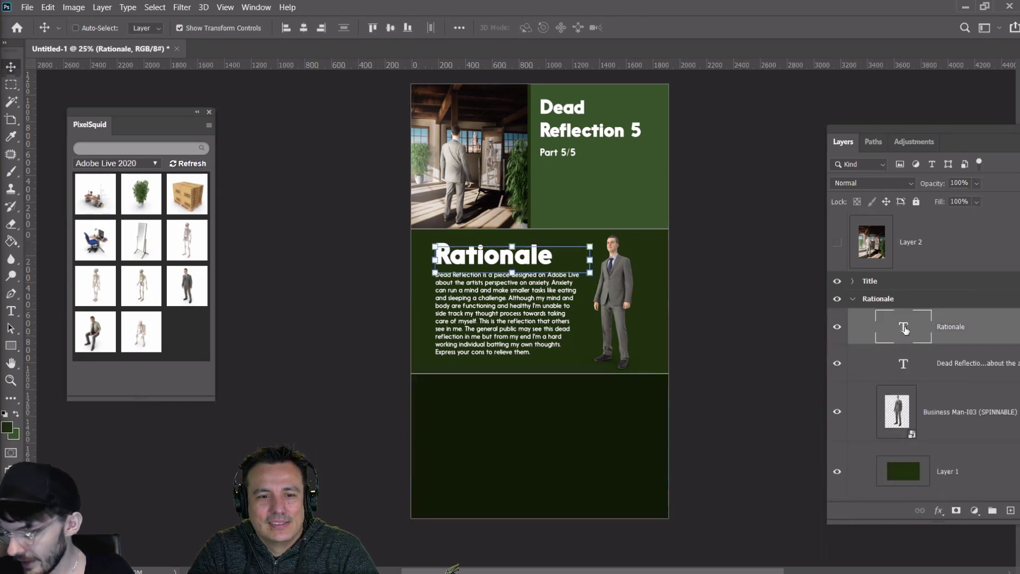
left_click_drag(905, 329, 902, 421)
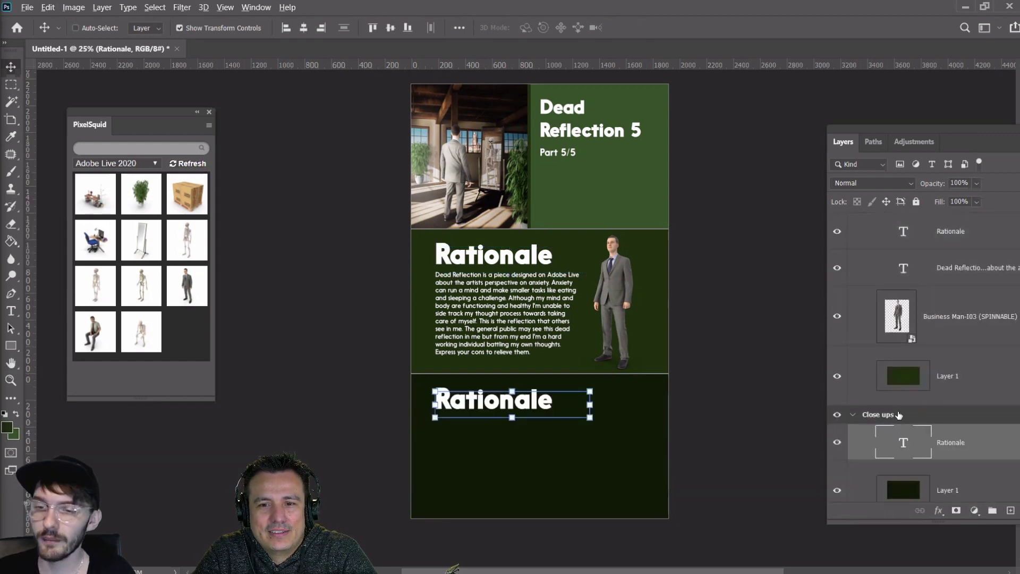
scroll(909, 274, "up", 3)
left_click(853, 299)
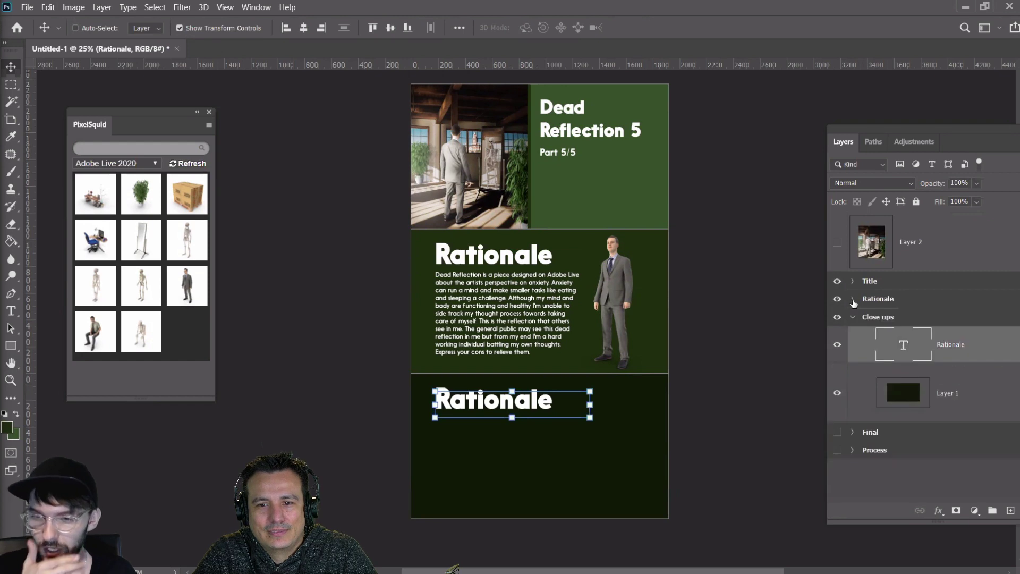
Replace the duplicated heading's text on the Close ups artboard with "Details"
double_click(904, 347)
type("Close")
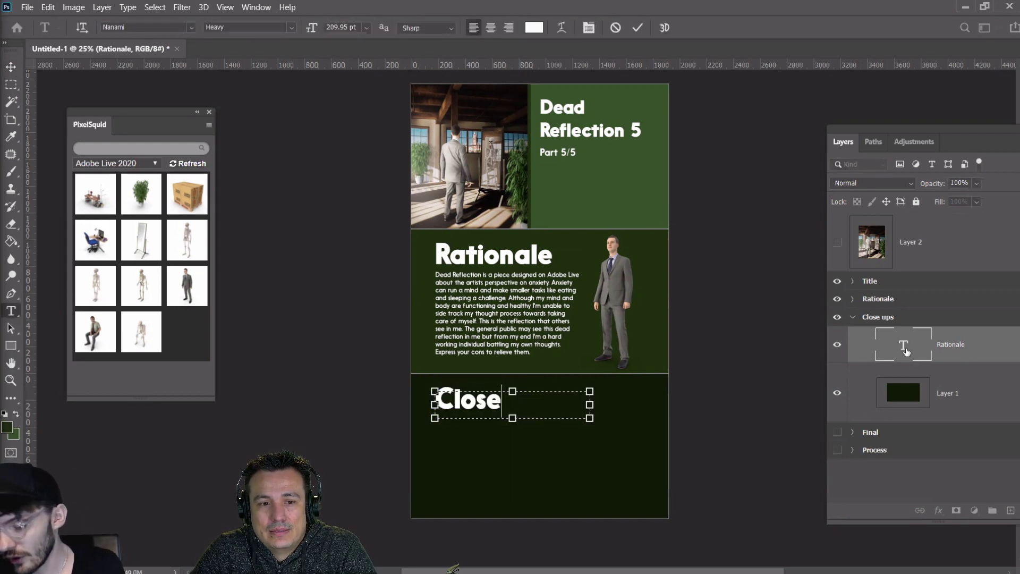
type(" u")
key("BackSpace")
key("BackSpace")
key("BackSpace")
key("BackSpace")
key("BackSpace")
key("BackSpace")
key("BackSpace")
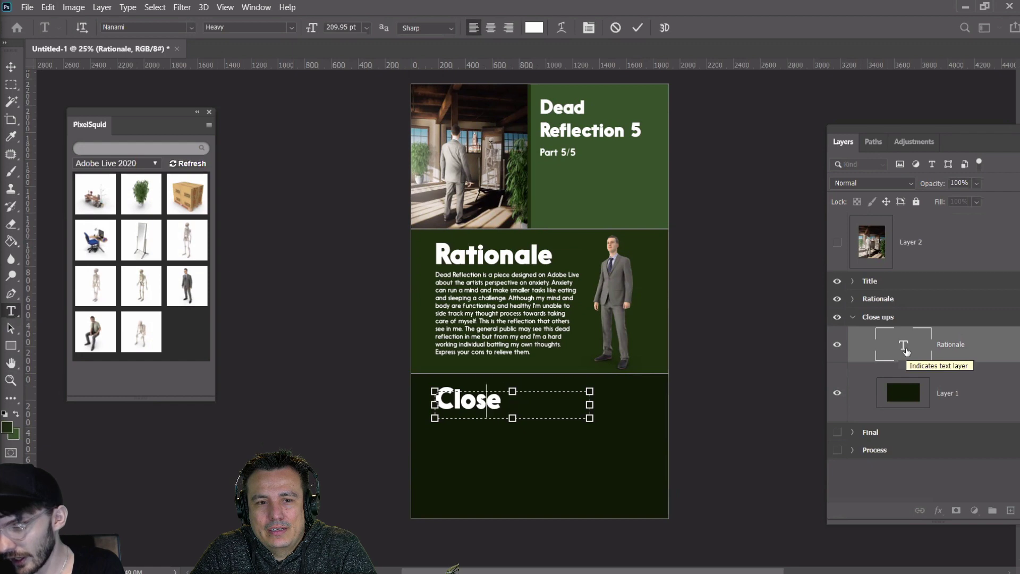
type("Details")
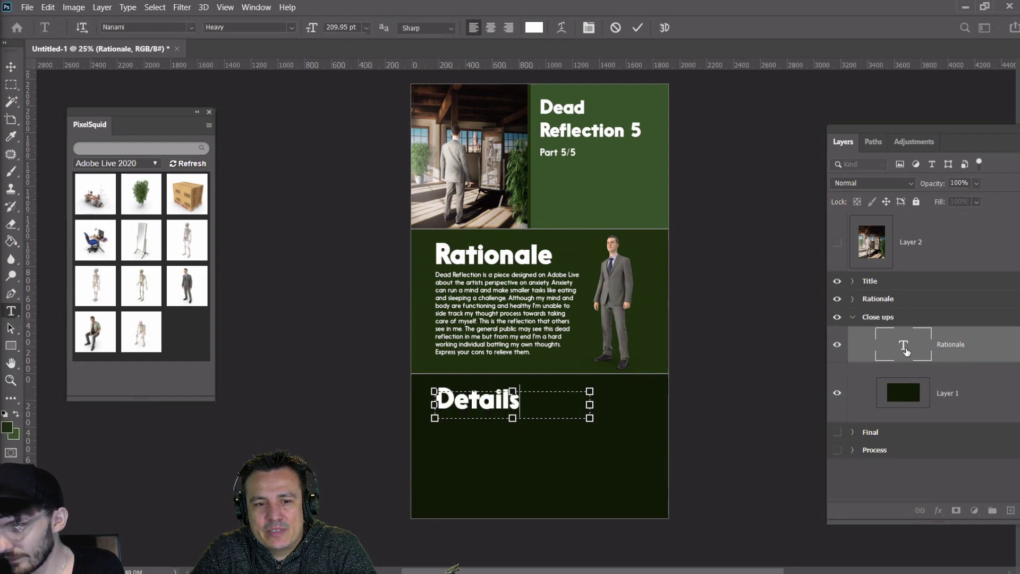
left_click(10, 85)
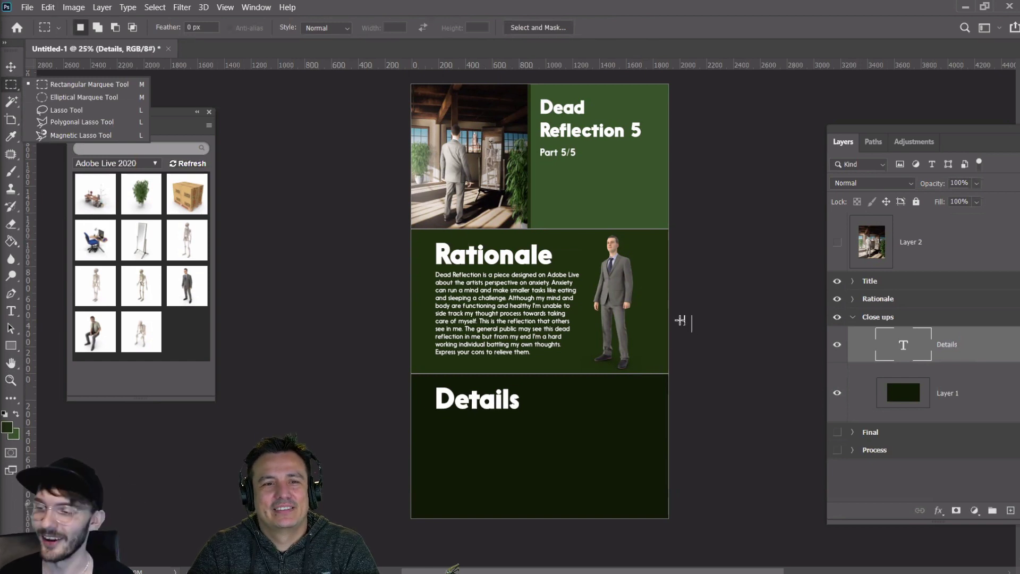
left_click(580, 329)
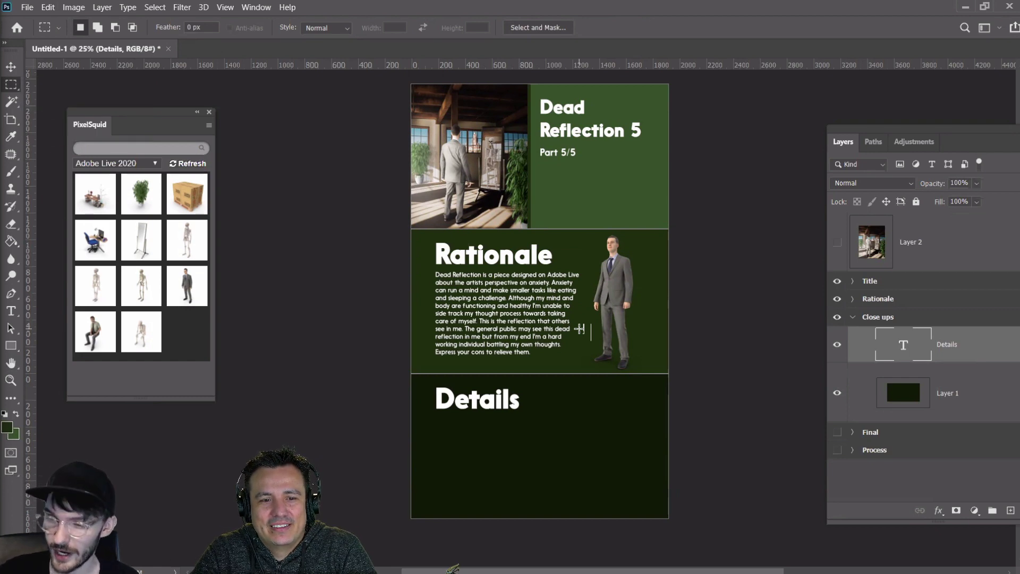
left_click(837, 345)
left_click(837, 347)
Draw a dark green rounded square about 408 px wide with 10 px corners below the Details heading, above Layer 1
left_click(904, 386)
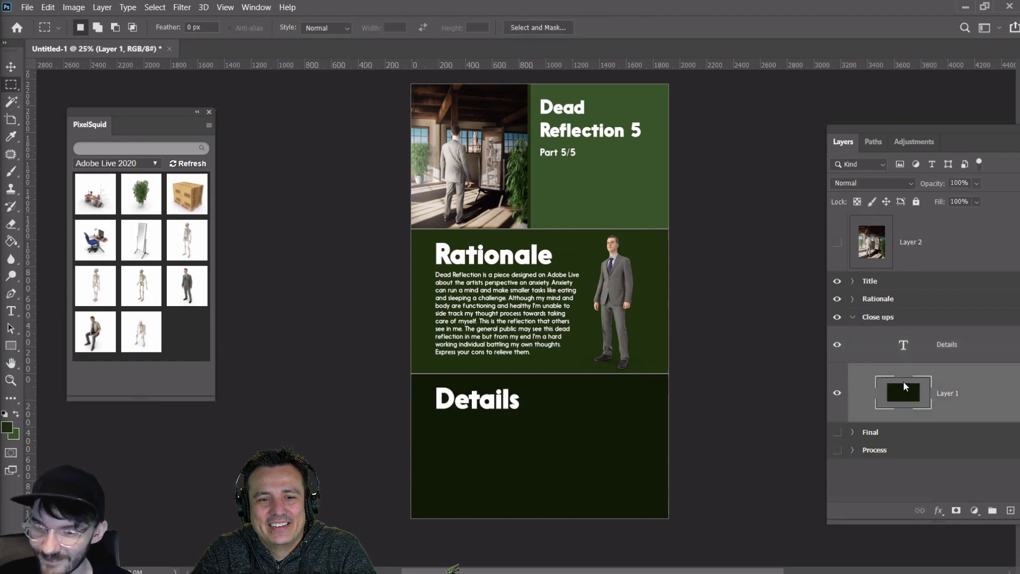
left_click(11, 346)
right_click(10, 346)
left_click(59, 358)
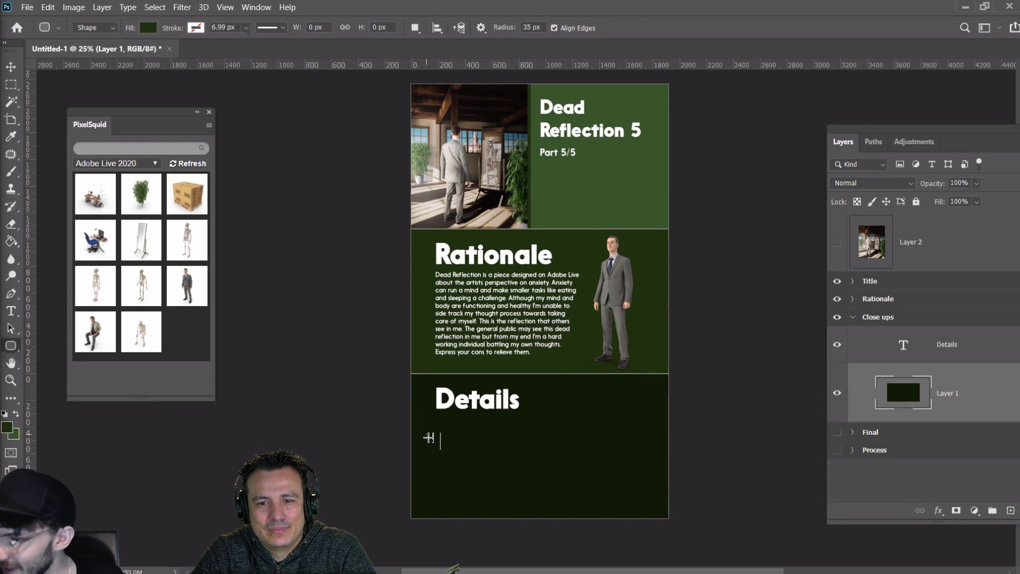
left_click_drag(425, 434, 488, 488)
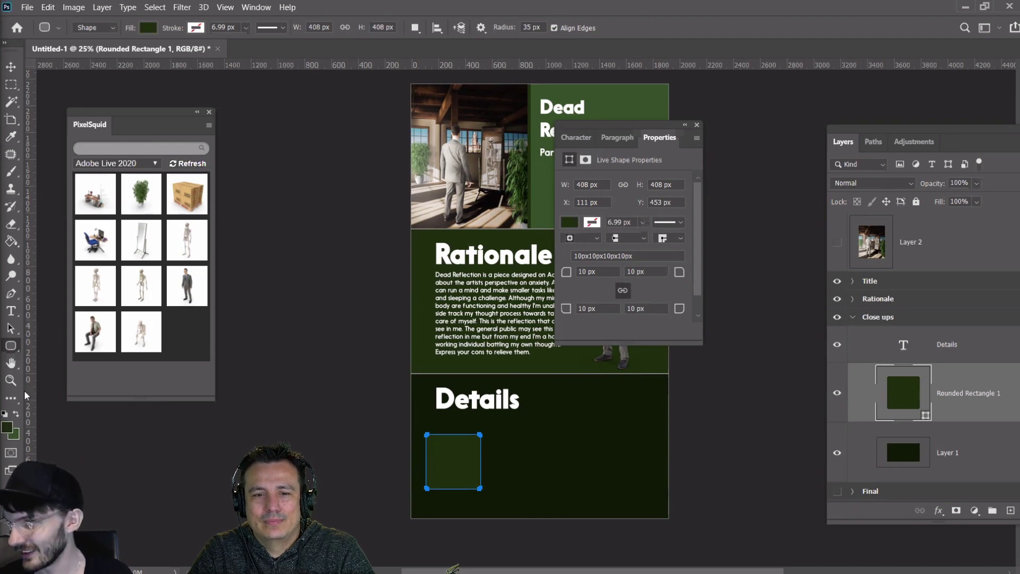
Duplicate the rounded square twice across the Close ups artboard to form a horizontal row of three
key("z")
left_click(500, 495)
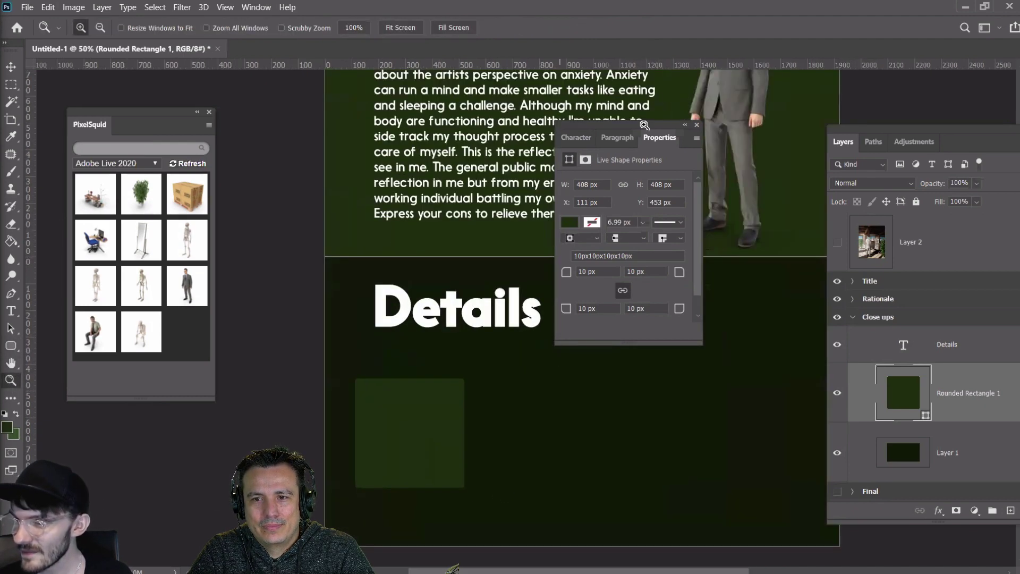
left_click(10, 67)
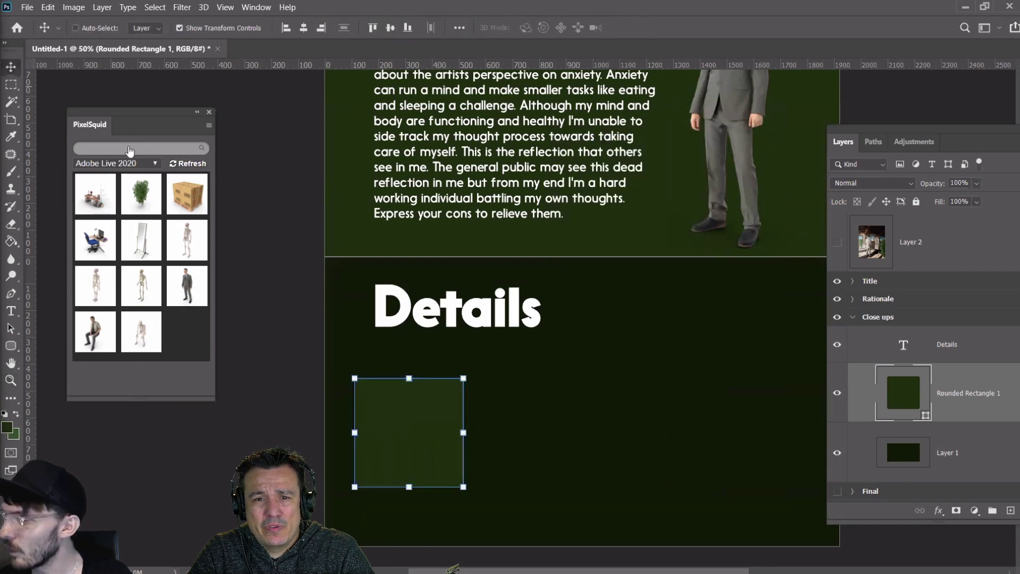
left_click_drag(428, 425, 725, 421)
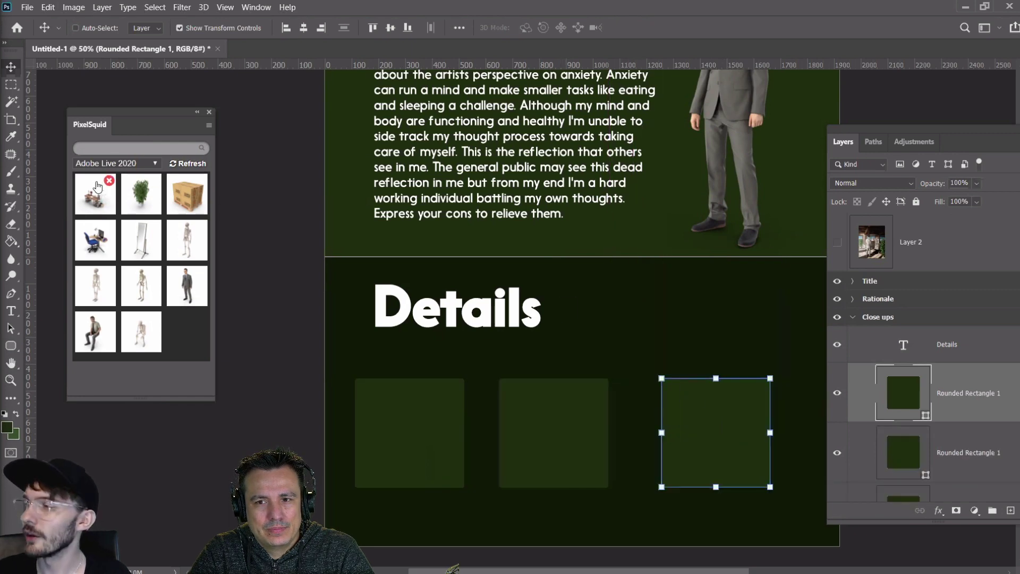
Examine the Web size presets for a new document, including Web Large, without creating one
left_click(26, 6)
left_click(37, 24)
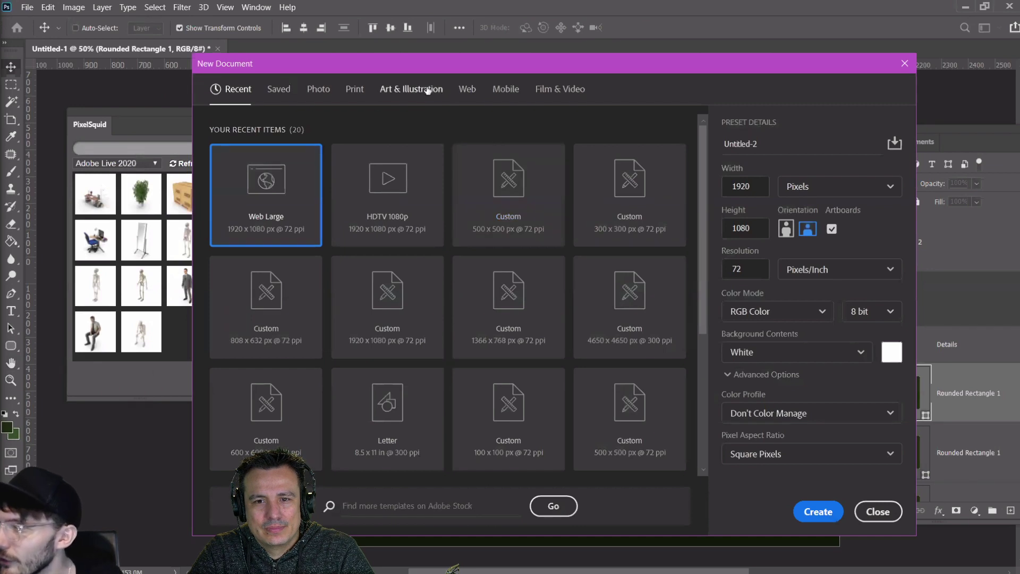
left_click(468, 89)
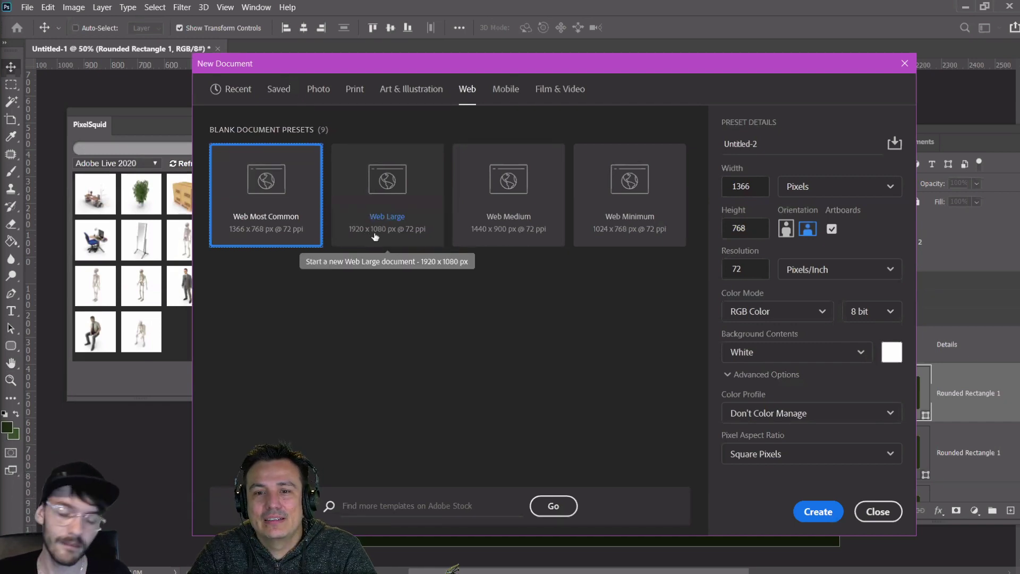
left_click(878, 511)
scroll(911, 429, "down", 3)
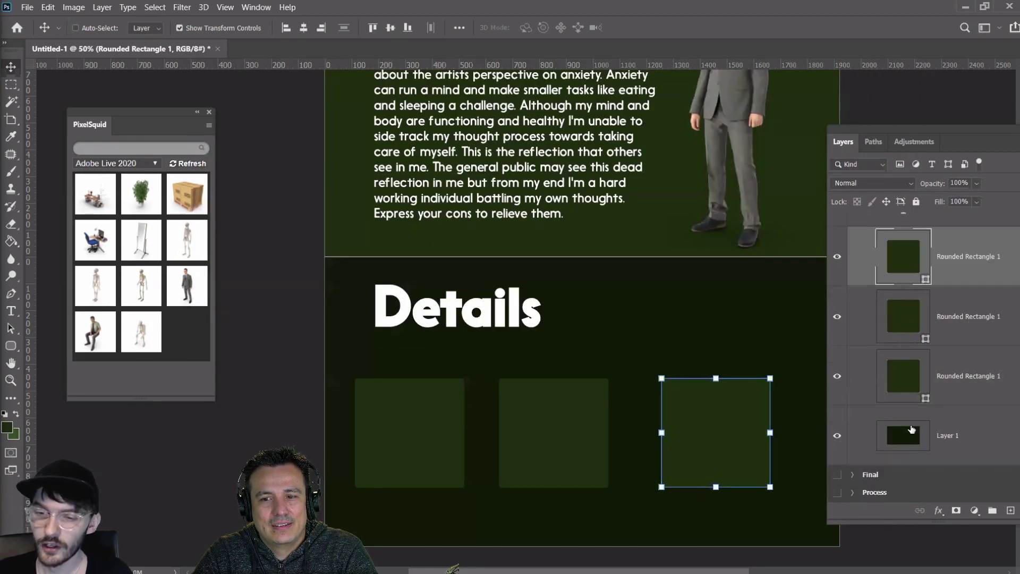
Undo back to a single rounded square under the Details heading, and scale that square up slightly
left_click_drag(915, 132, 215, 90)
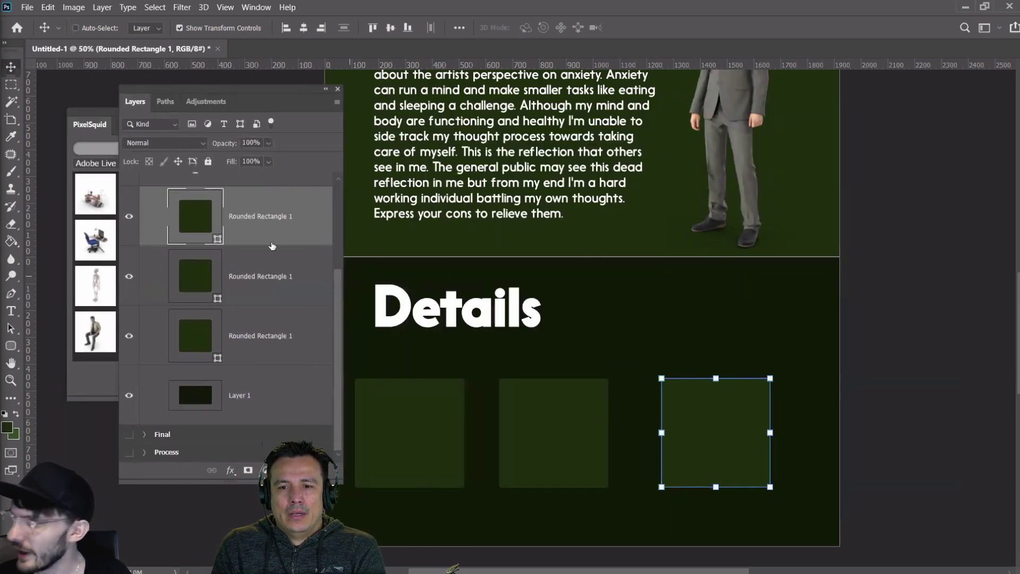
left_click_drag(735, 421, 761, 410)
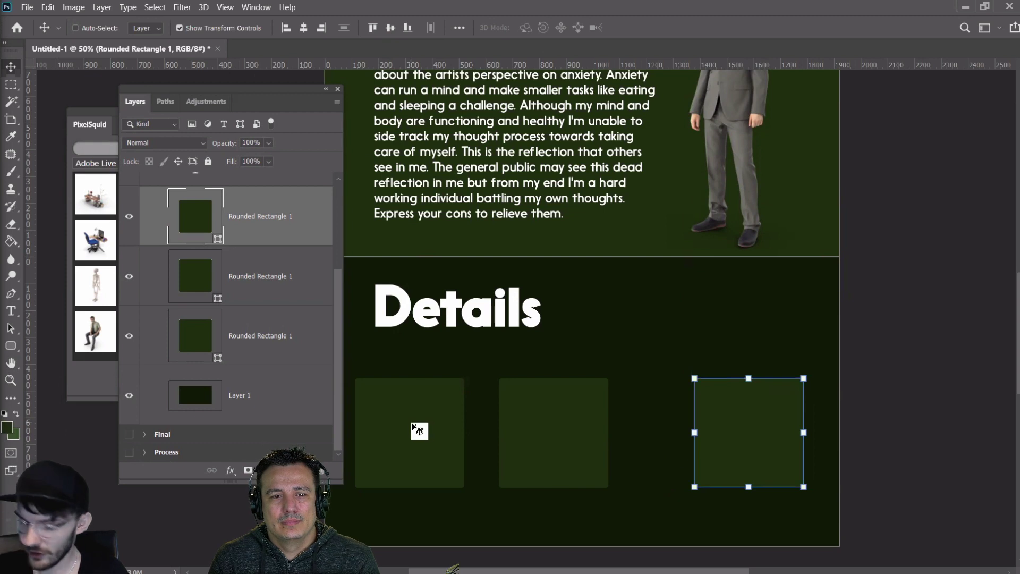
key("ctrl+z")
key("ctrl+z")
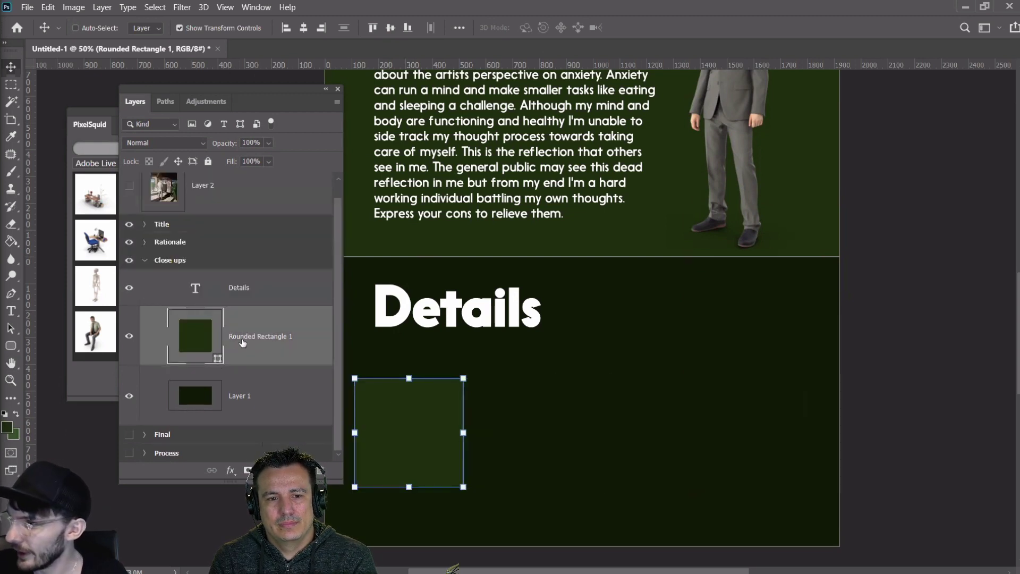
mouse_move(463, 377)
left_mouse_down()
mouse_move(486, 357)
mouse_move(474, 368)
left_mouse_up()
key("Return")
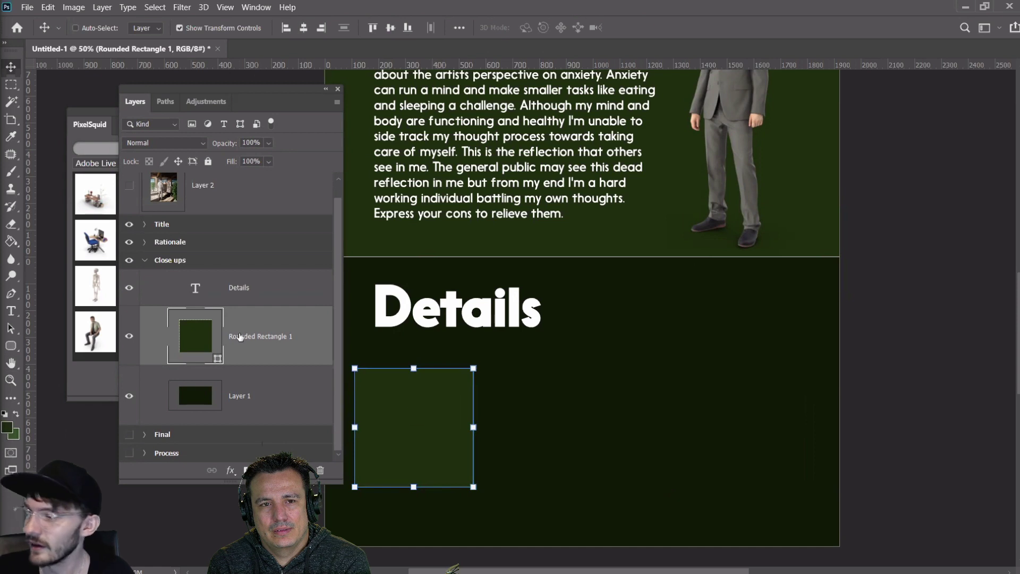
Duplicate the enlarged square twice, placing the copies beside it to form a row of three
left_click(399, 419)
left_click_drag(398, 420, 553, 422)
left_click_drag(627, 411, 736, 404)
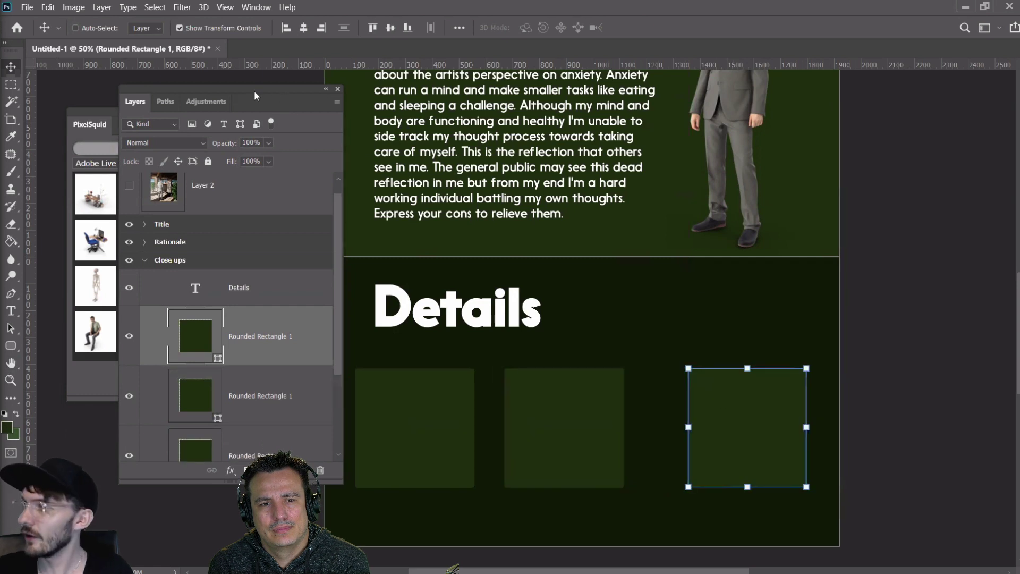
Distribute the three rounded squares horizontally so the gaps between them are equal
left_click_drag(254, 90, 209, 91)
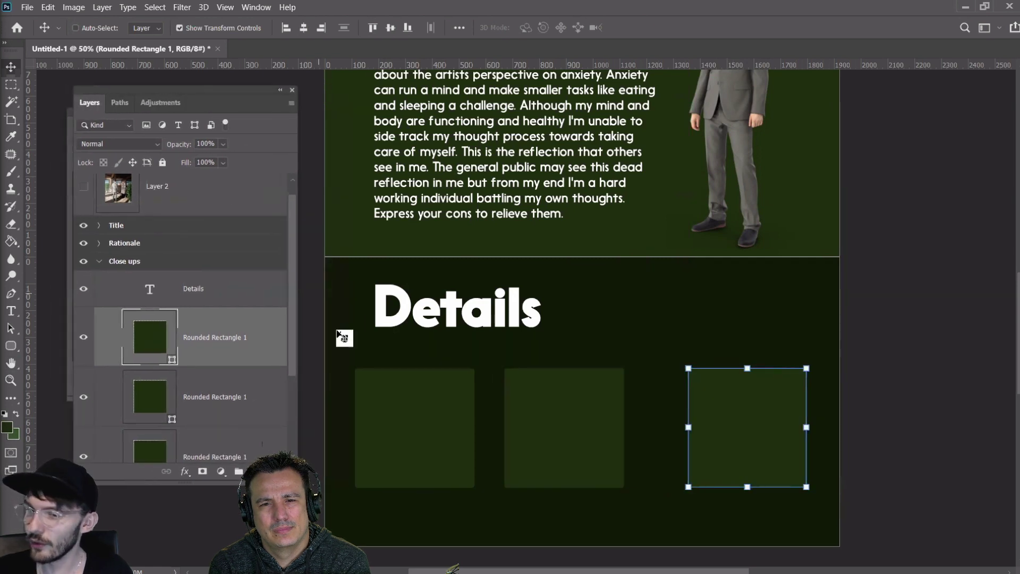
left_click(195, 445, "shift")
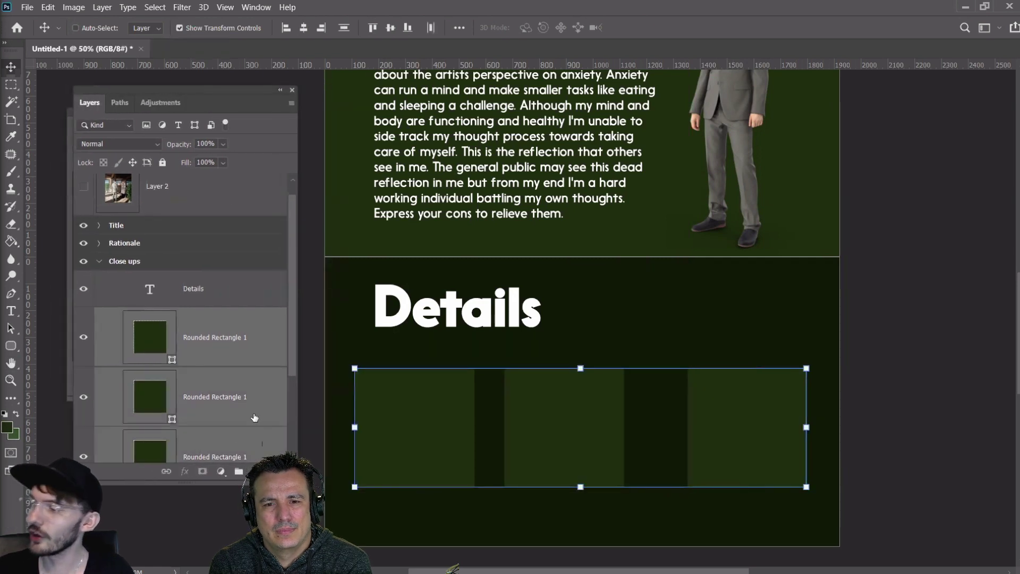
left_click(430, 27)
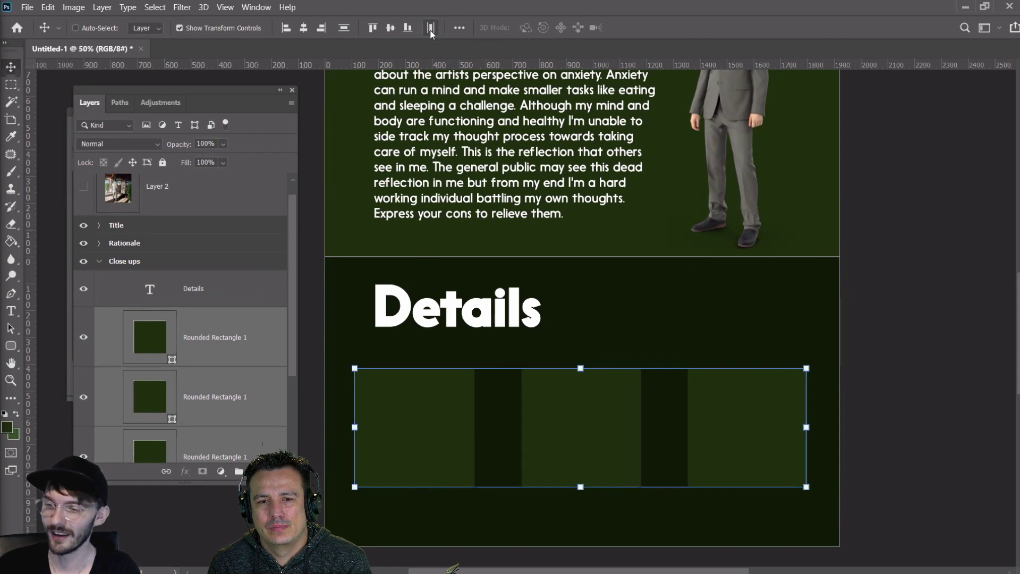
Scale the row of three squares together from its centre to about 97.08%
left_click(11, 84)
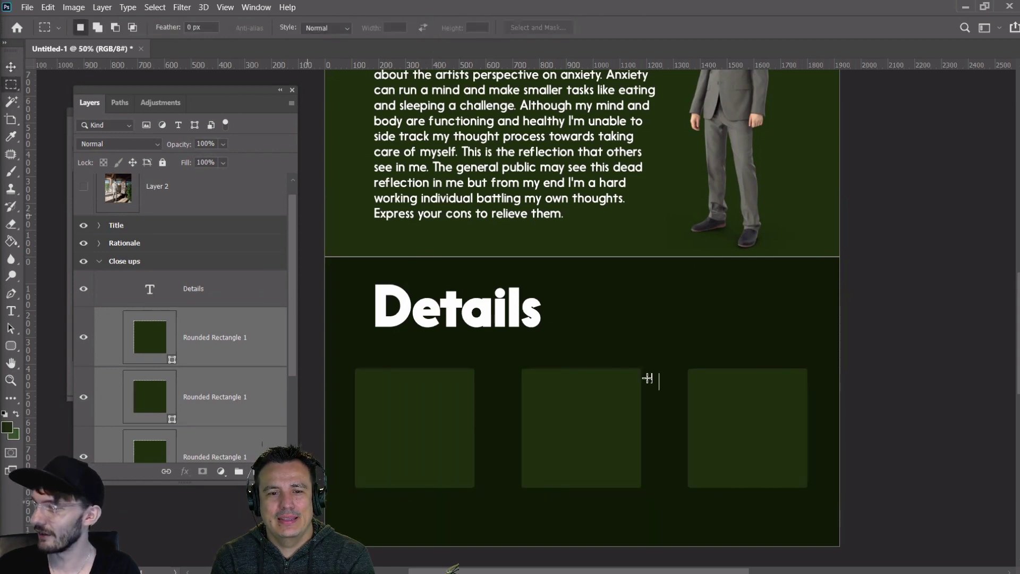
scroll(669, 388, "down", 2)
key("v")
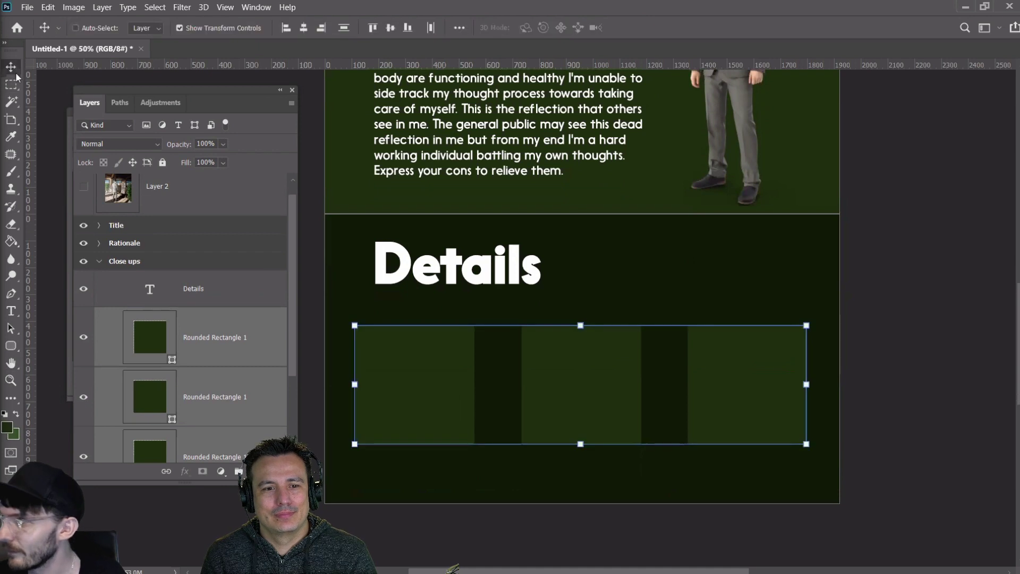
left_click(806, 445)
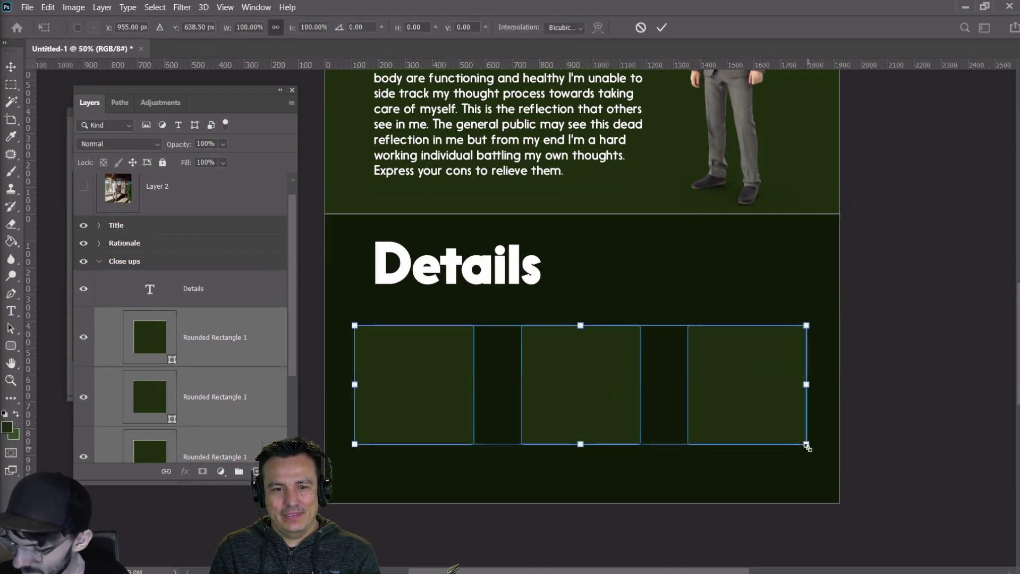
mouse_move(806, 446)
left_mouse_down()
mouse_move(820, 463)
mouse_move(798, 460)
left_mouse_up()
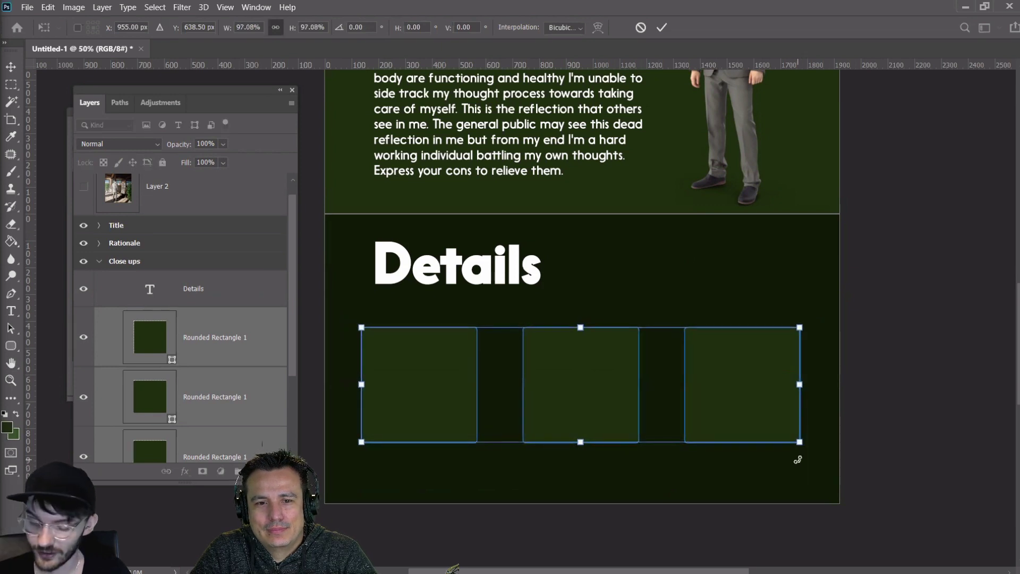
key("Return")
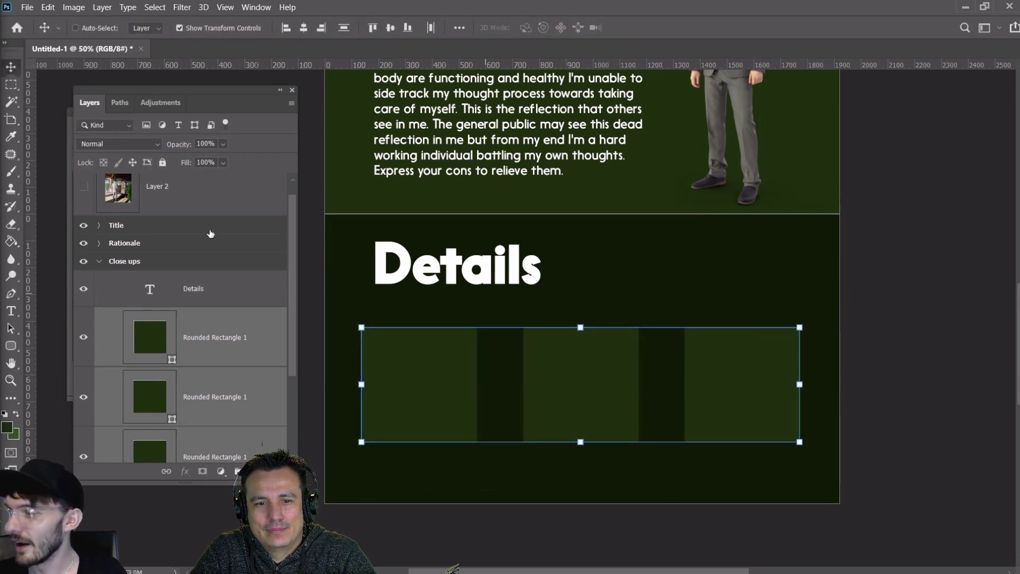
Check which rounded rectangle layer belongs to which square in the row
left_click(180, 343)
left_click(200, 409)
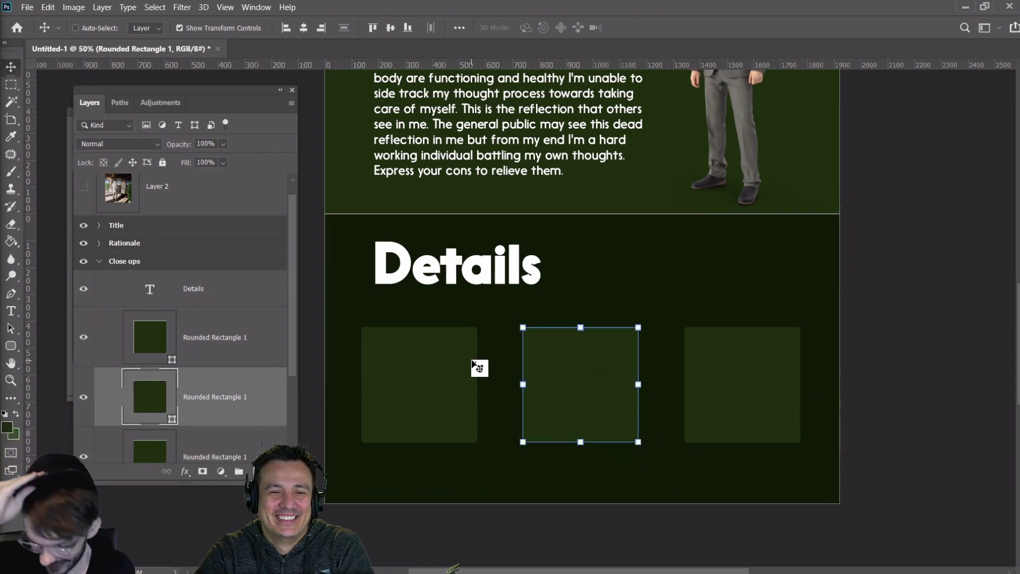
left_click(202, 343)
scroll(204, 340, "down", 3)
left_click(217, 289)
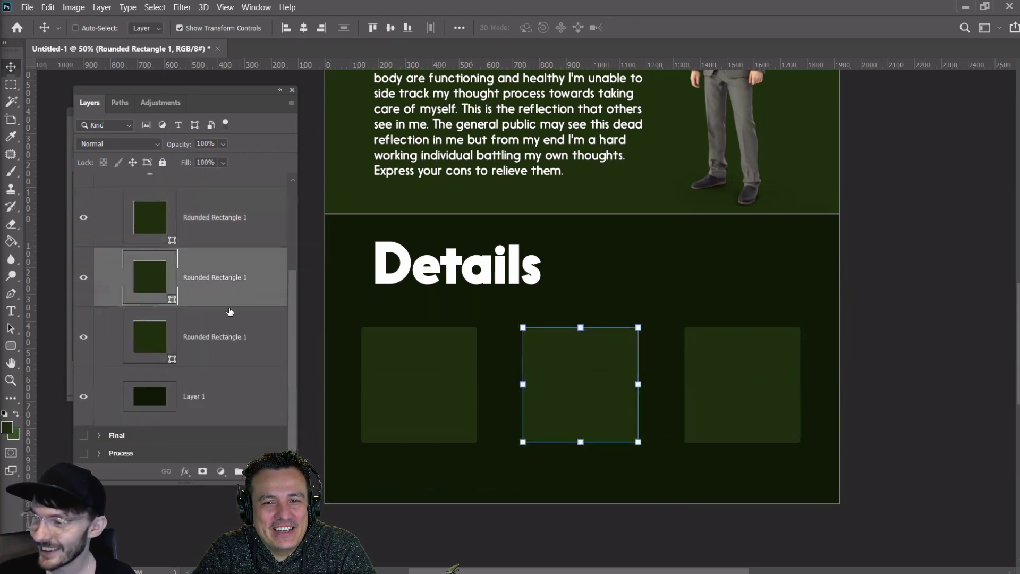
left_click(217, 244)
scroll(217, 243, "up", 3)
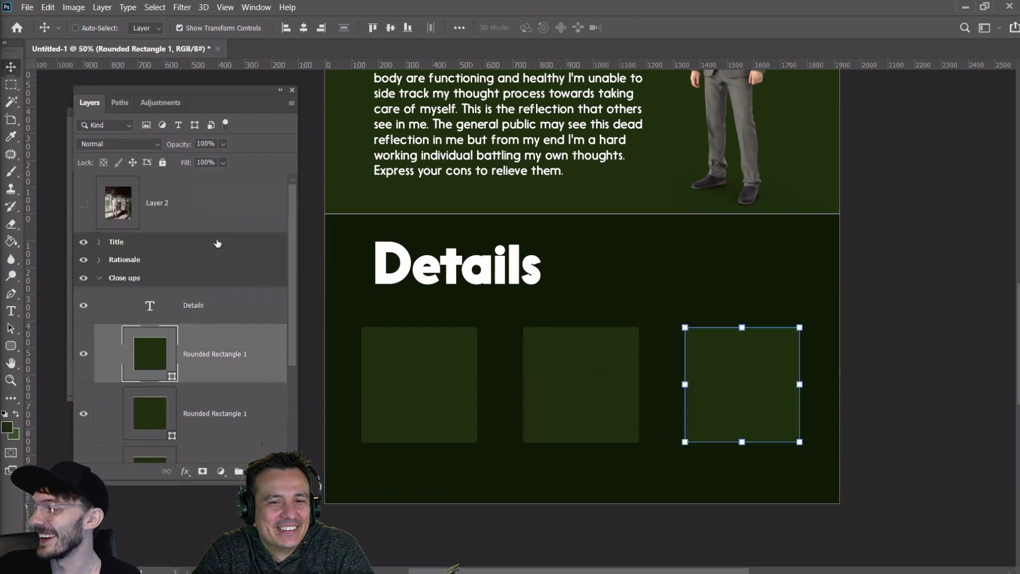
Move Layer 2 into the Close ups group above the topmost rounded rectangle, clip it to that shape and make it visible
left_click(165, 205)
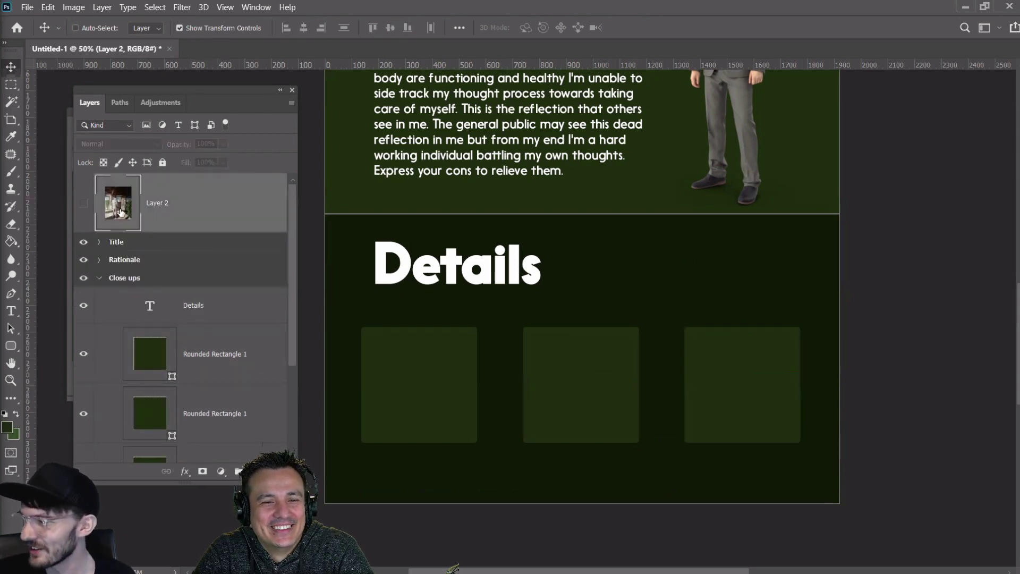
left_click_drag(121, 212, 120, 327)
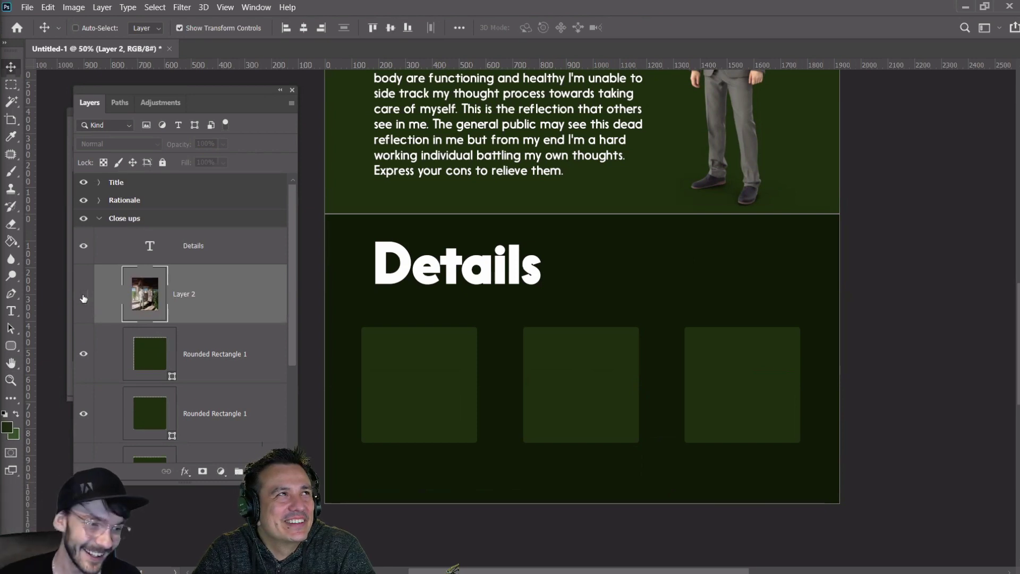
right_click(201, 300)
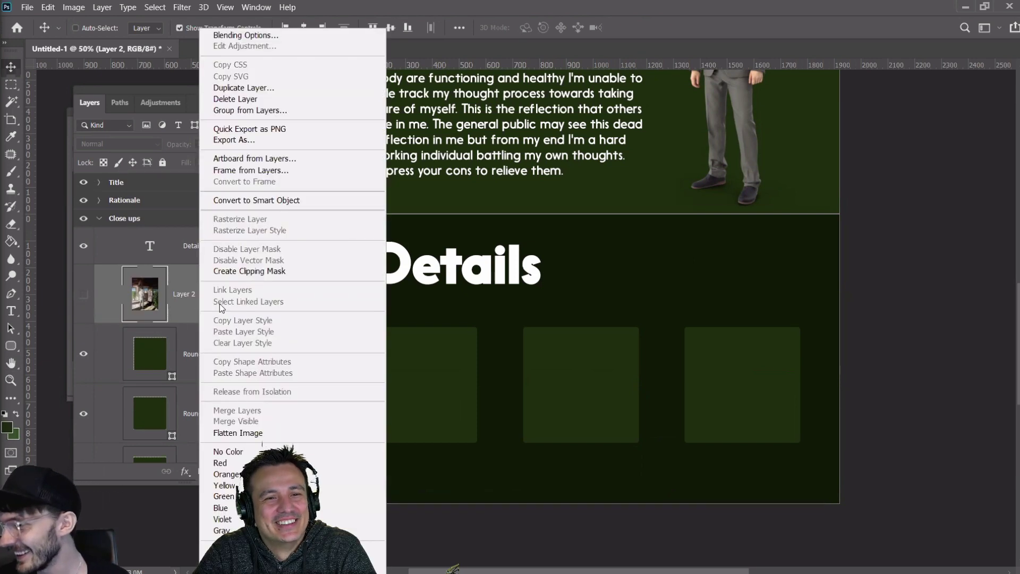
left_click(255, 274)
left_click(85, 296)
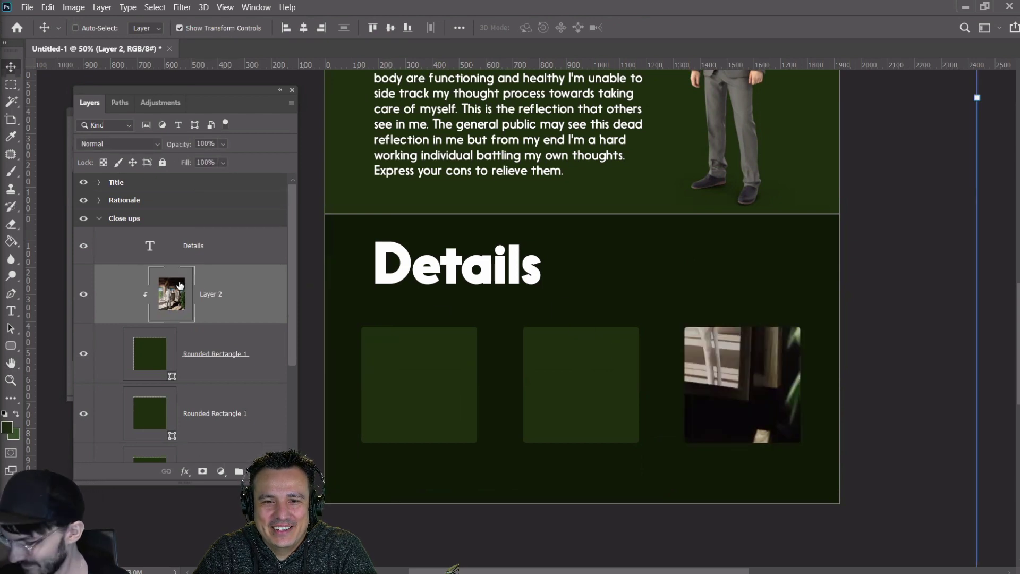
Reposition the clipped image so its dark ceiling beams fill the third square
scroll(168, 301, "down", 1)
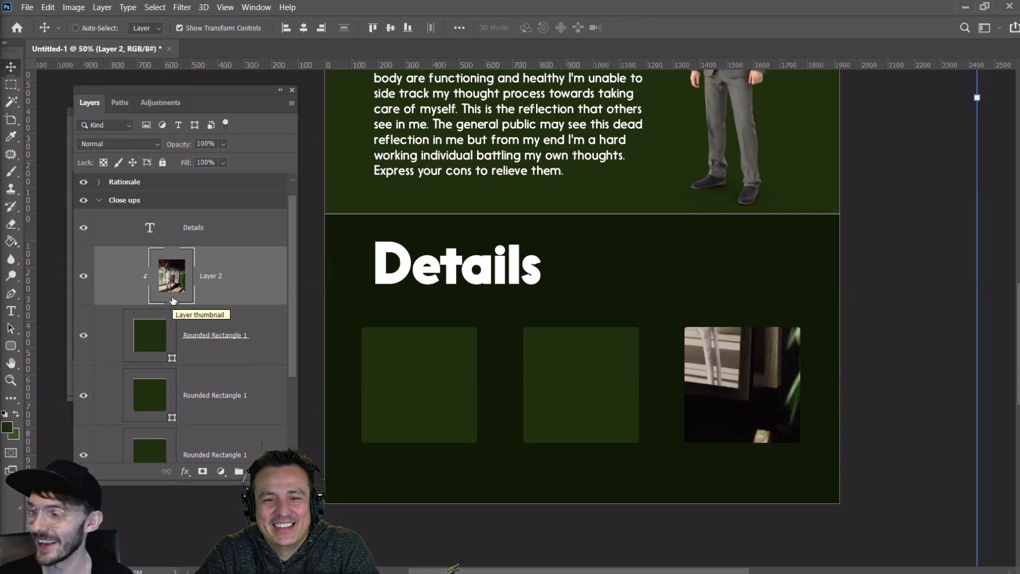
left_click_drag(173, 301, 159, 280)
left_click(83, 276)
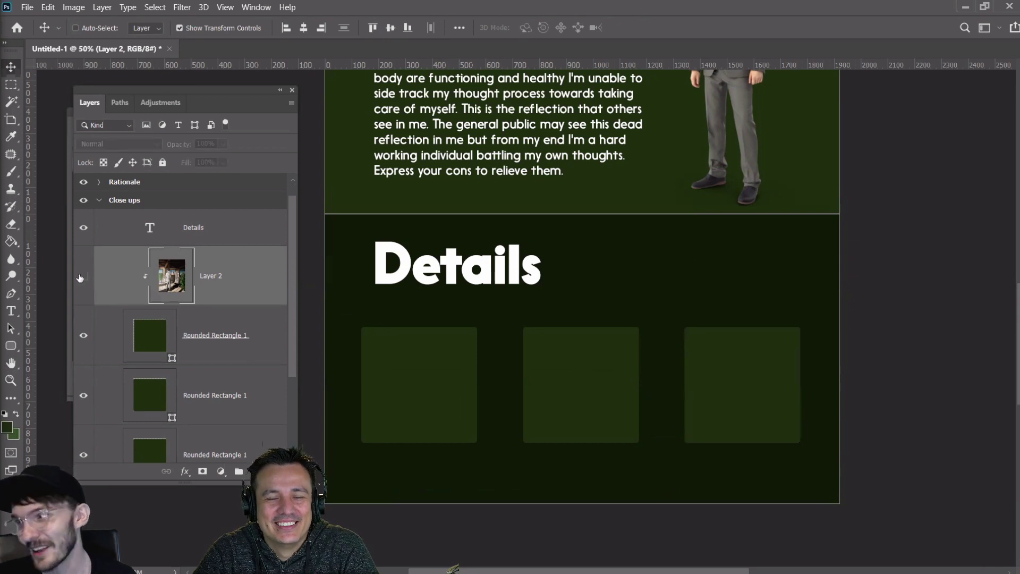
left_click(84, 276)
left_click_drag(702, 346, 915, 345)
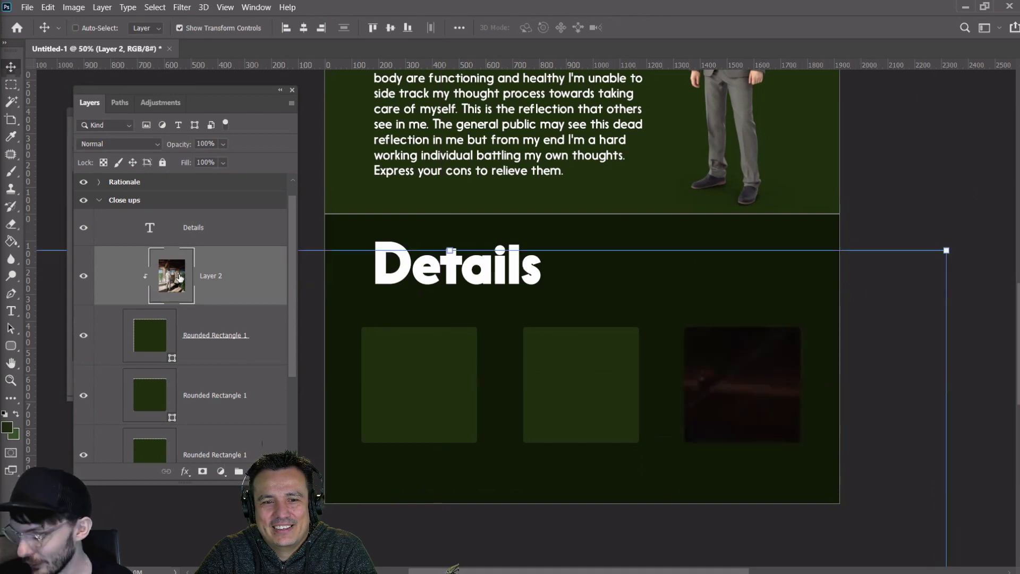
Duplicate Layer 2 above the middle square's rounded rectangle and clip the copy to that shape
left_click_drag(180, 277, 177, 390)
right_click(179, 391)
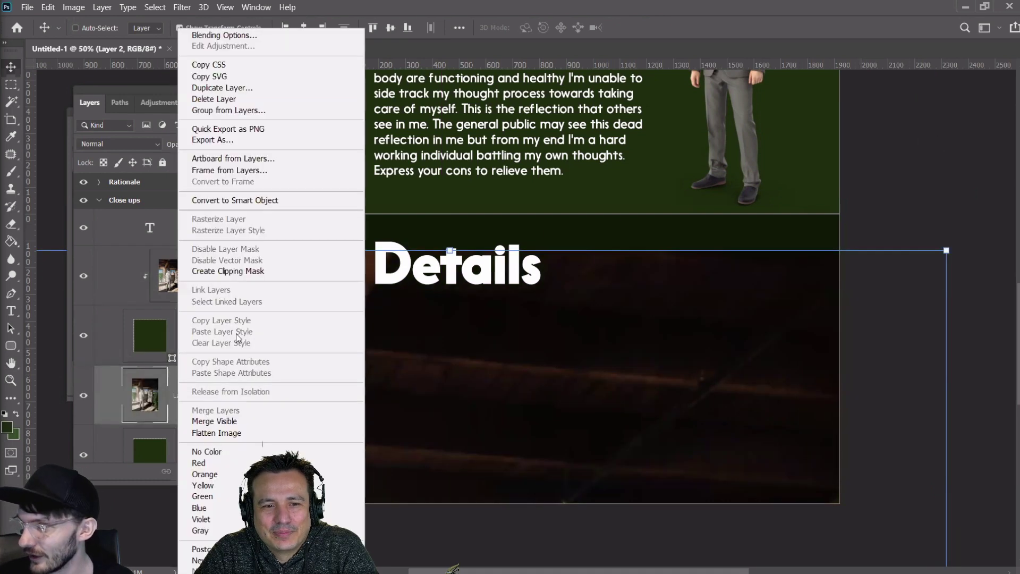
left_click(238, 270)
scroll(183, 307, "down", 2)
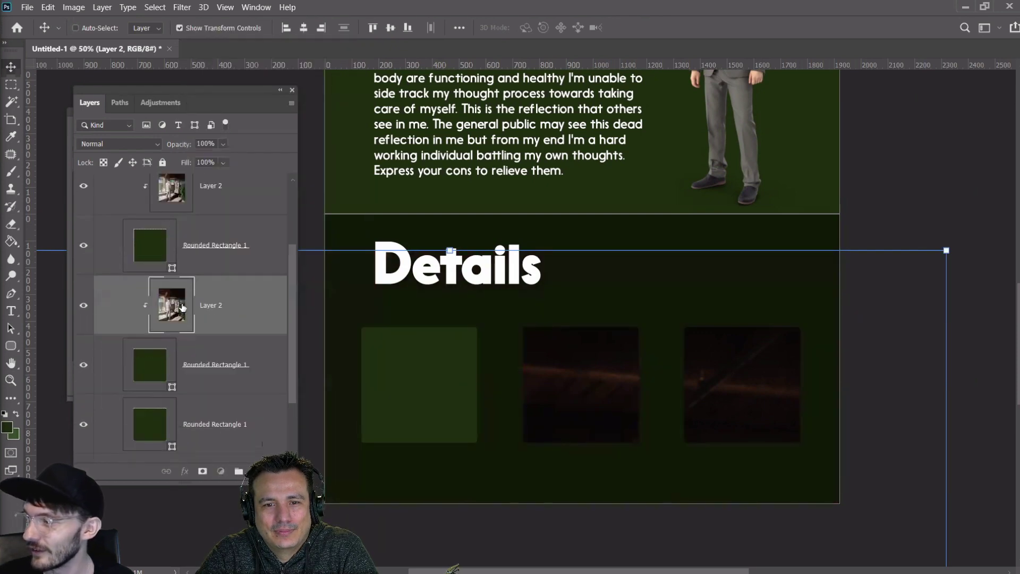
Duplicate Layer 2 again above the first square's rounded rectangle and clip the copy to it
left_click_drag(182, 307, 201, 427)
right_click(203, 429)
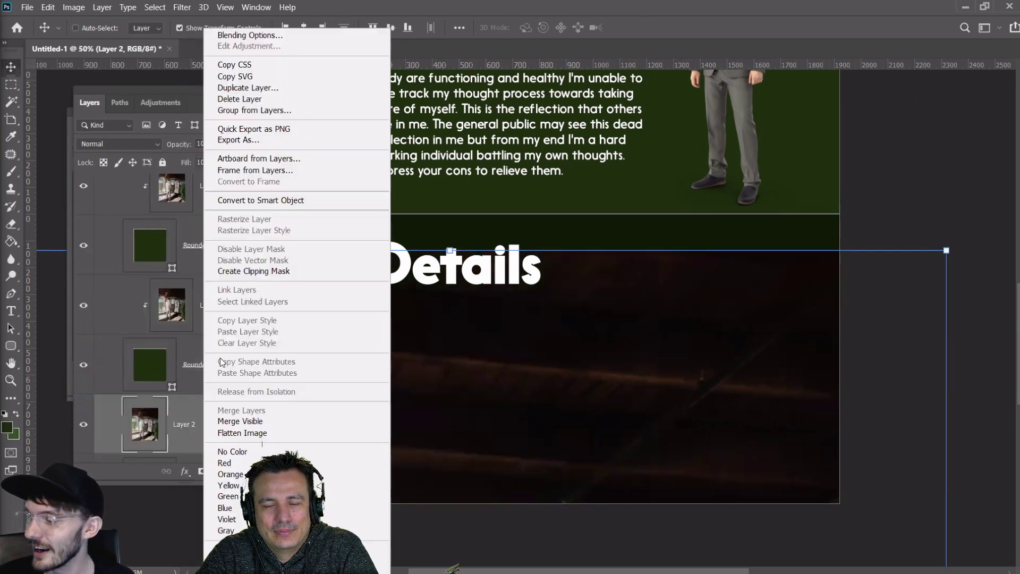
left_click(256, 272)
scroll(249, 271, "up", 1)
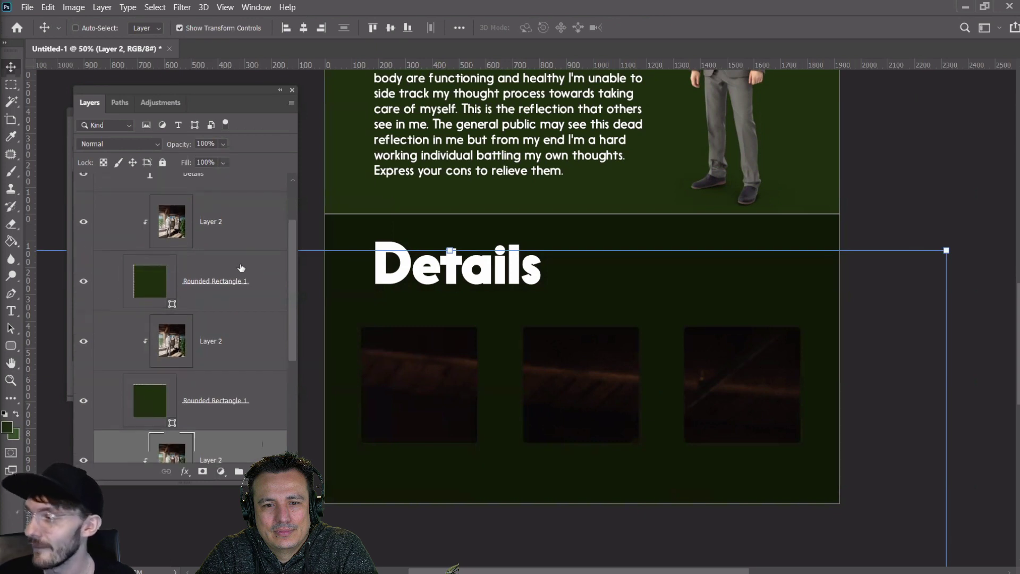
Select the image clipped to the third square and hide the image copies in the other two squares
left_click_drag(171, 228, 275, 240)
scroll(553, 326, "up", 1)
scroll(549, 320, "down", 1)
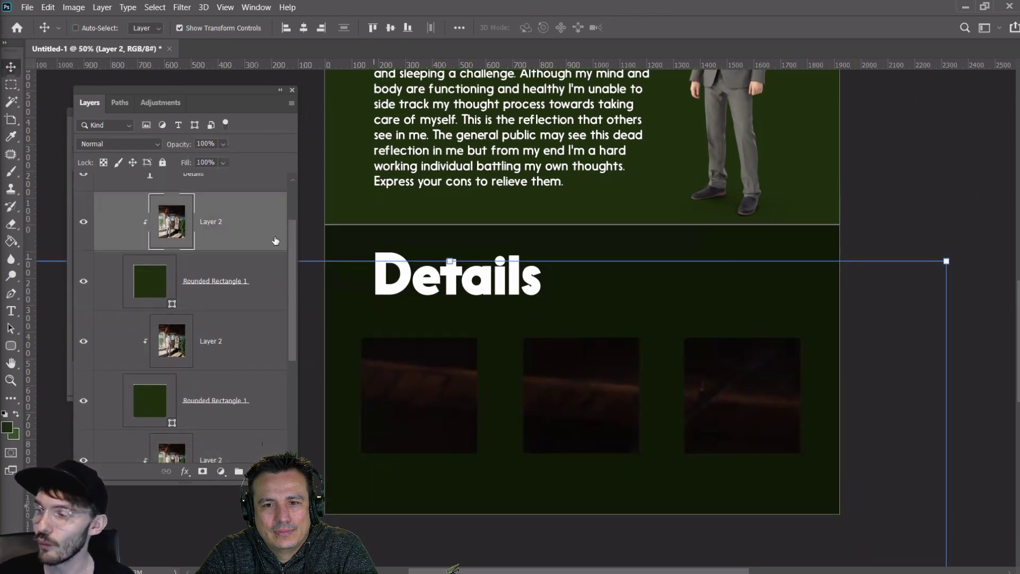
left_click(89, 344)
scroll(91, 355, "down", 2)
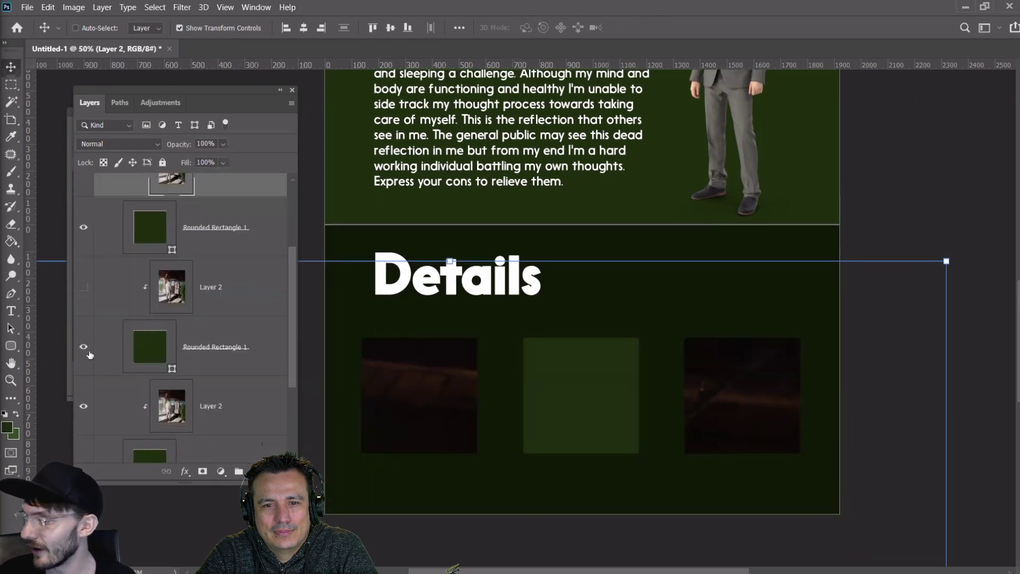
left_click(84, 408)
scroll(215, 238, "up", 2)
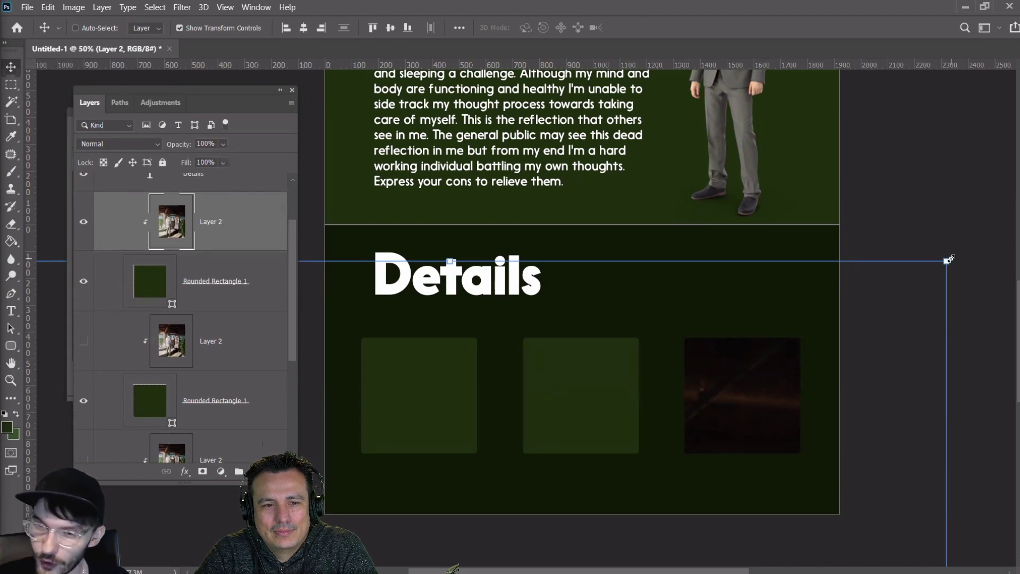
Scale the third square's image to about 50.26% and position it so the skeleton's skull and ribs fill the square
left_click_drag(949, 258, 717, 291)
key("ctrl+minus")
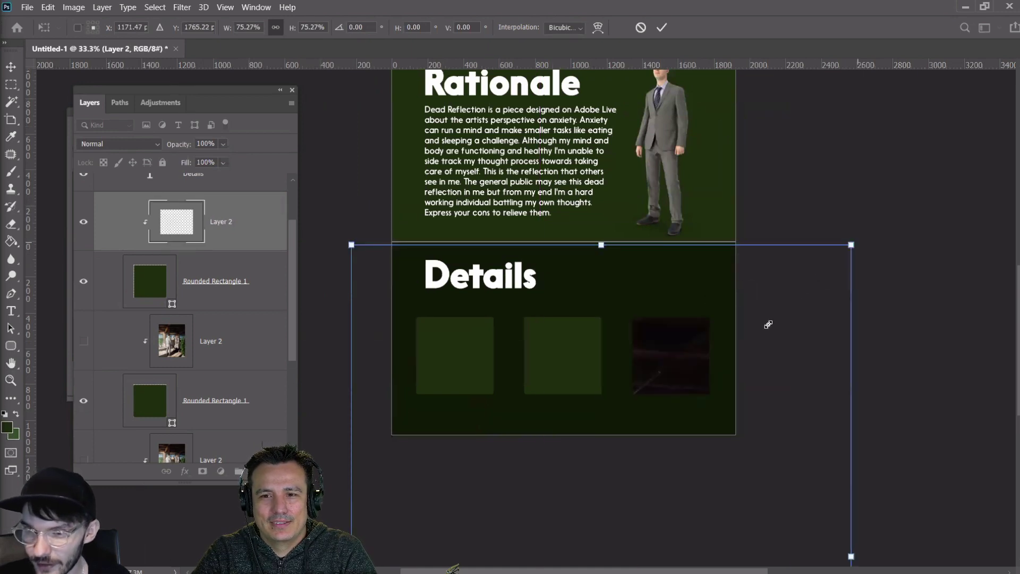
left_click_drag(769, 324, 647, 419)
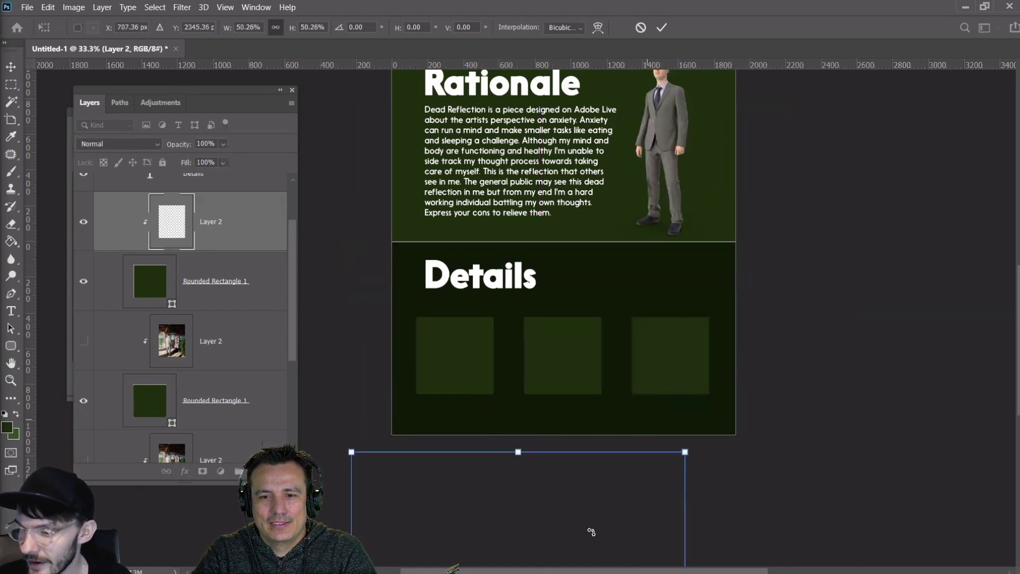
left_click_drag(600, 523, 676, 260)
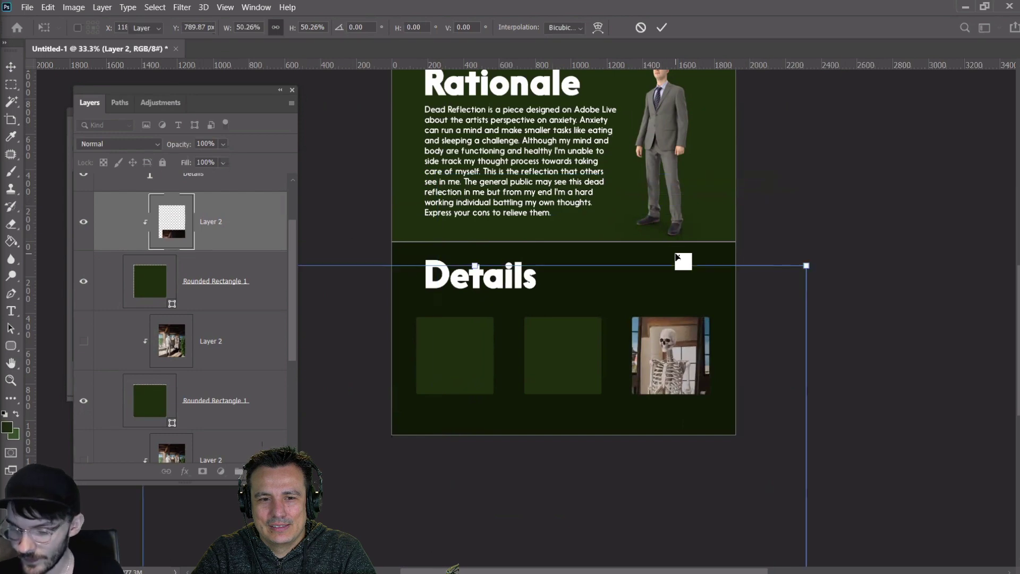
key("ctrl+plus")
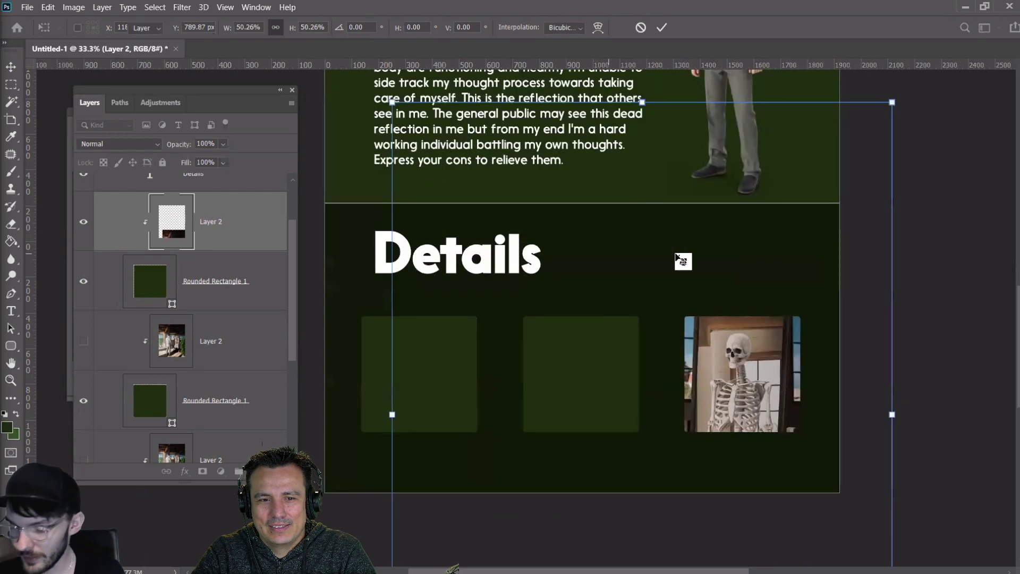
key("Return")
key("ctrl+plus")
key("ctrl+minus")
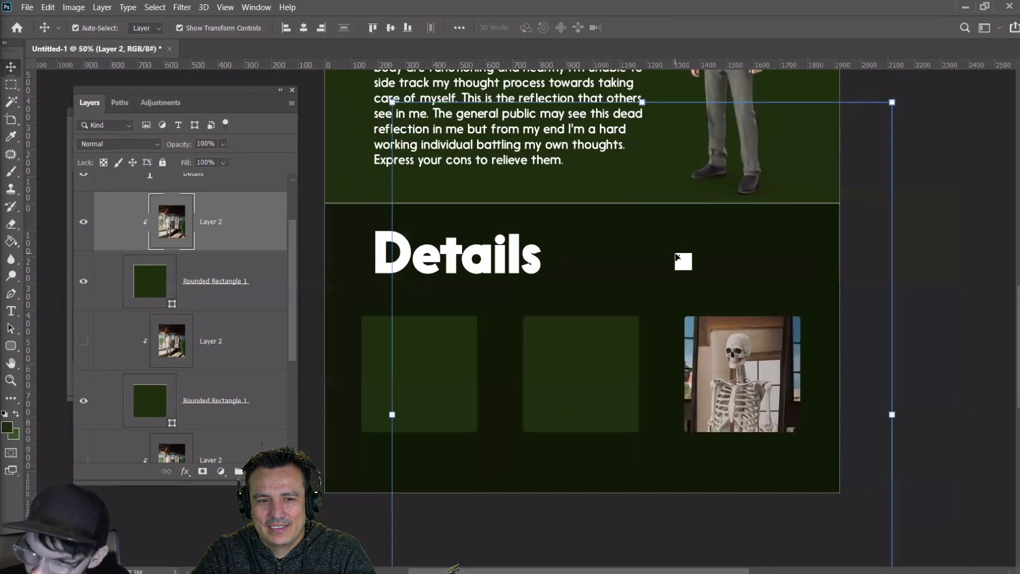
Nudge the third square's image, then show the middle square's image, scaled to about 26.18% with the suited man's back filling the square
left_click_drag(766, 412, 750, 394)
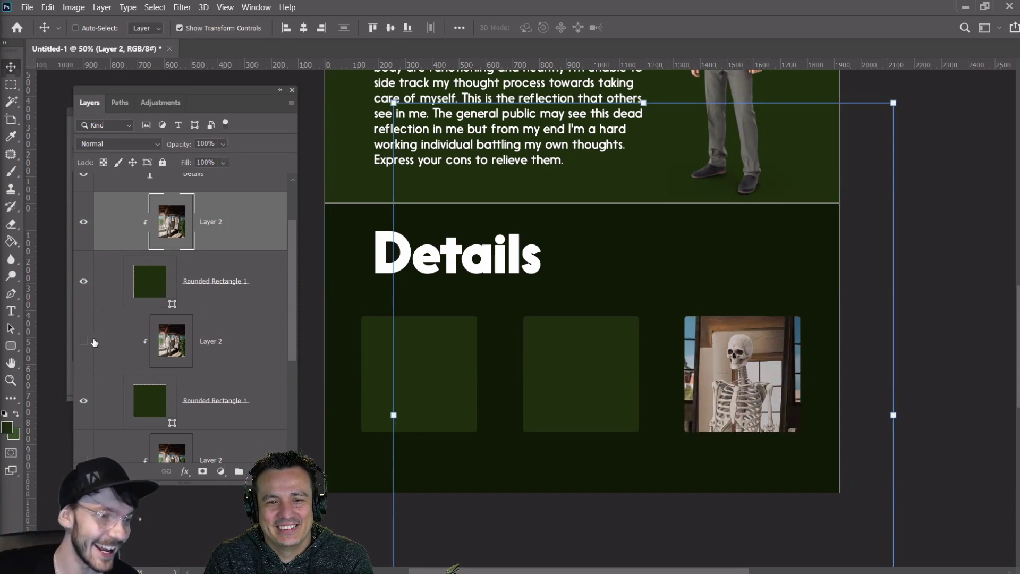
left_click(83, 354)
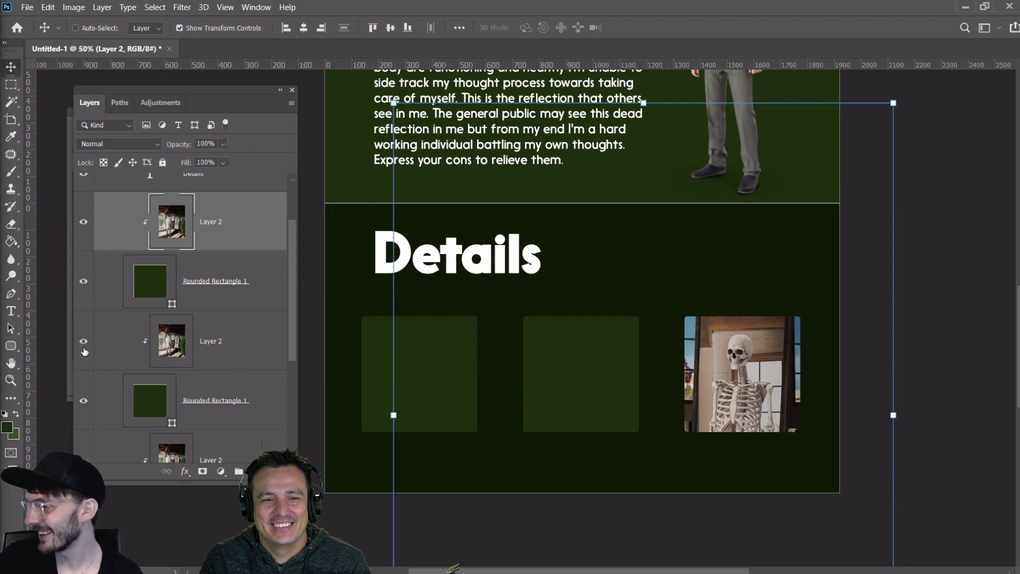
left_click(177, 348)
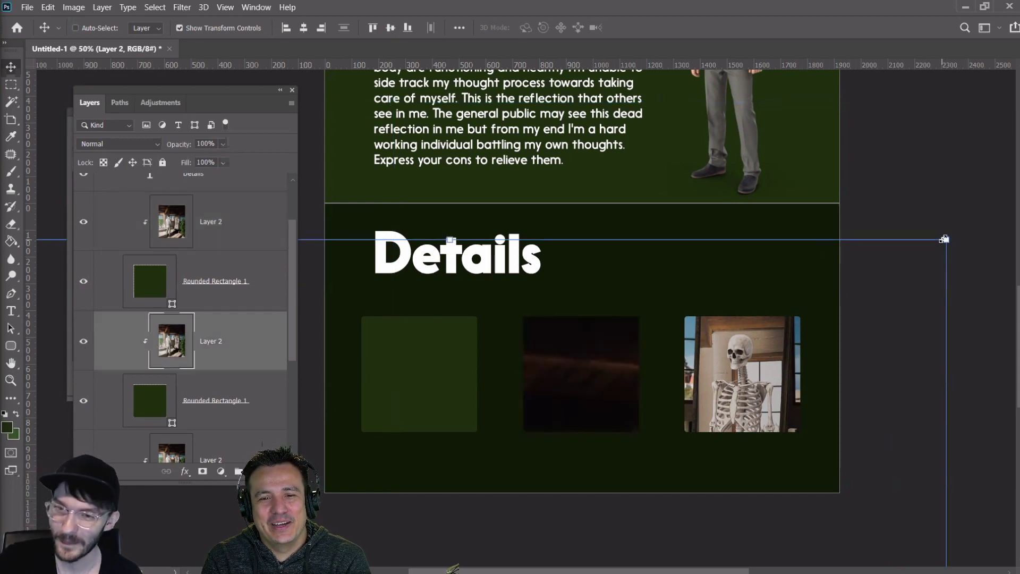
left_click_drag(946, 240, 717, 415)
left_click_drag(662, 518, 737, 339)
left_click_drag(618, 440, 654, 360)
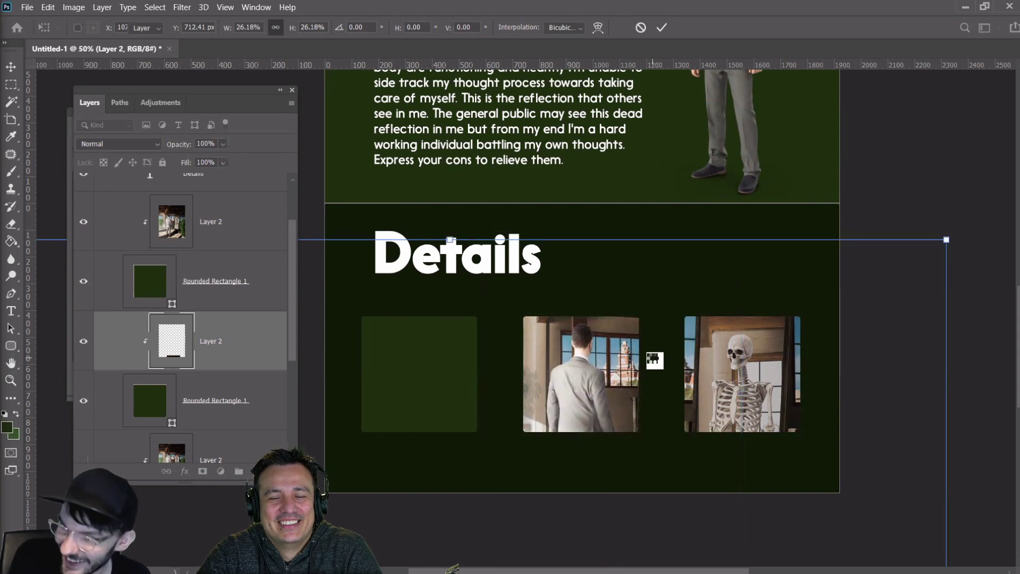
key("Return")
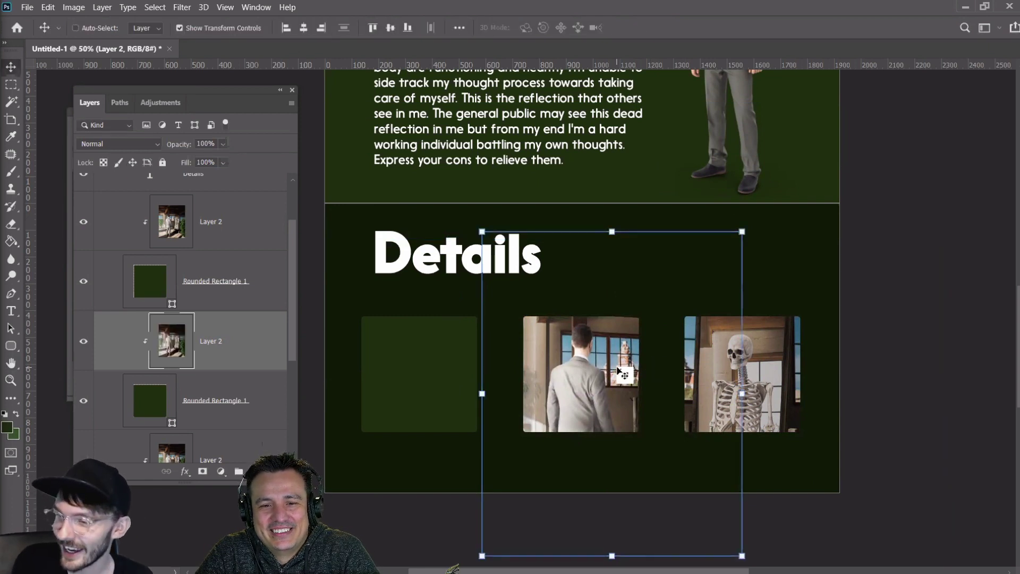
Show the first square's image, then scale and position it so the potted plant and the suited man's back fill the square
scroll(195, 325, "down", 2)
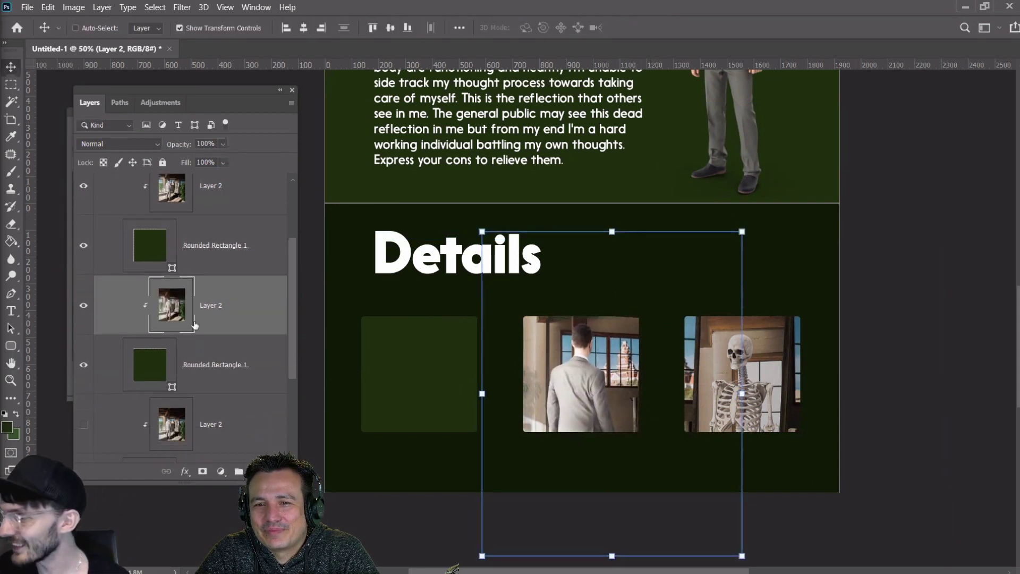
left_click(84, 424)
left_click(169, 425)
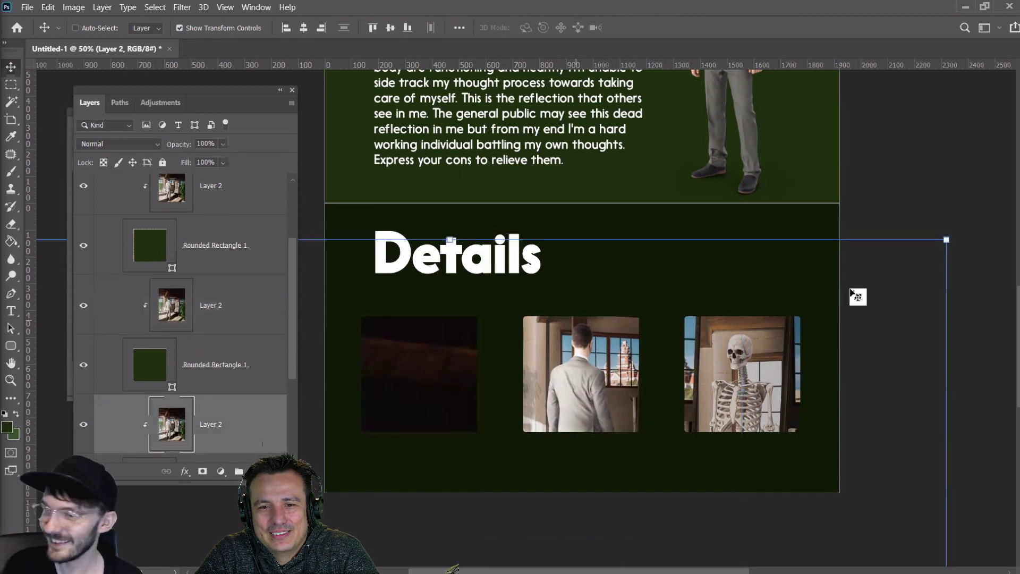
left_click_drag(945, 240, 644, 440)
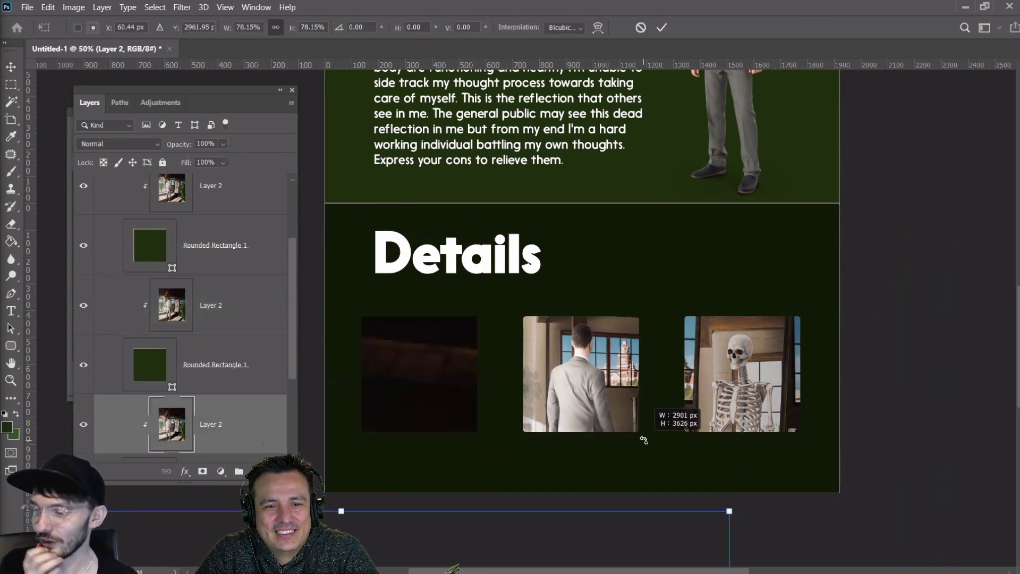
left_click_drag(577, 558, 686, 150)
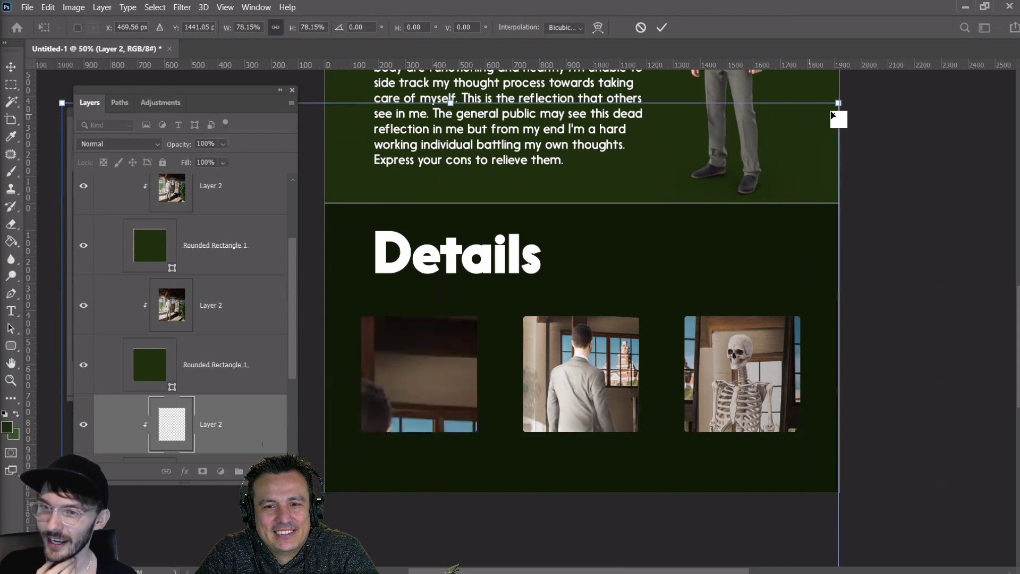
left_click_drag(833, 114, 707, 75)
left_click_drag(748, 136, 550, 232)
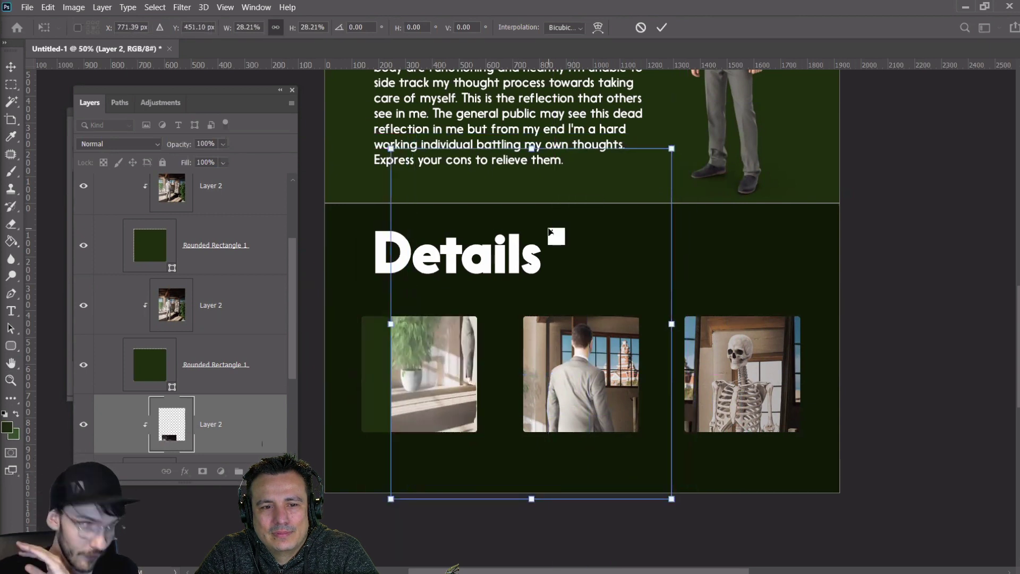
left_click_drag(442, 342, 410, 372)
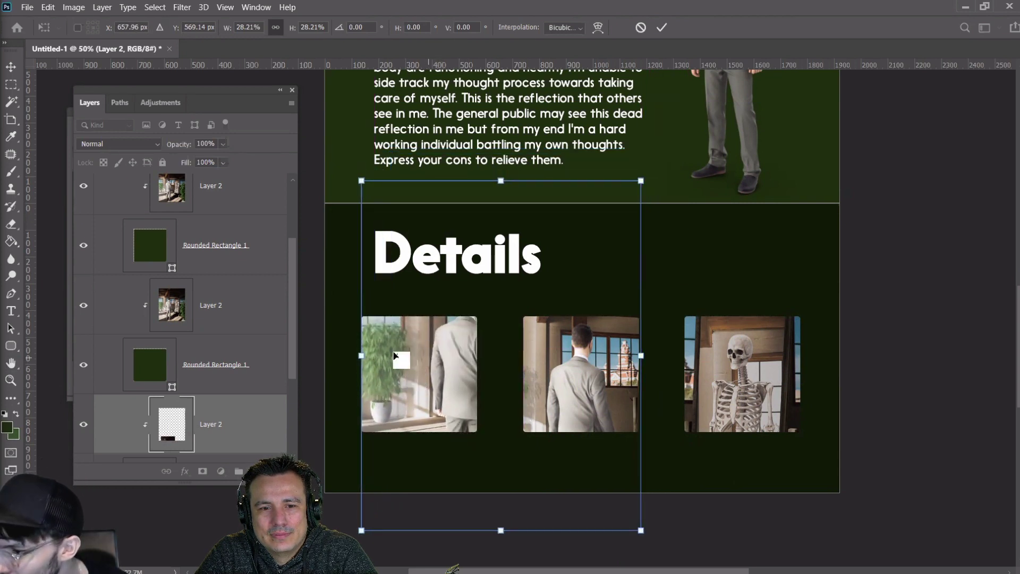
left_click_drag(639, 178, 578, 257)
left_click_drag(476, 366, 475, 347)
key("Return")
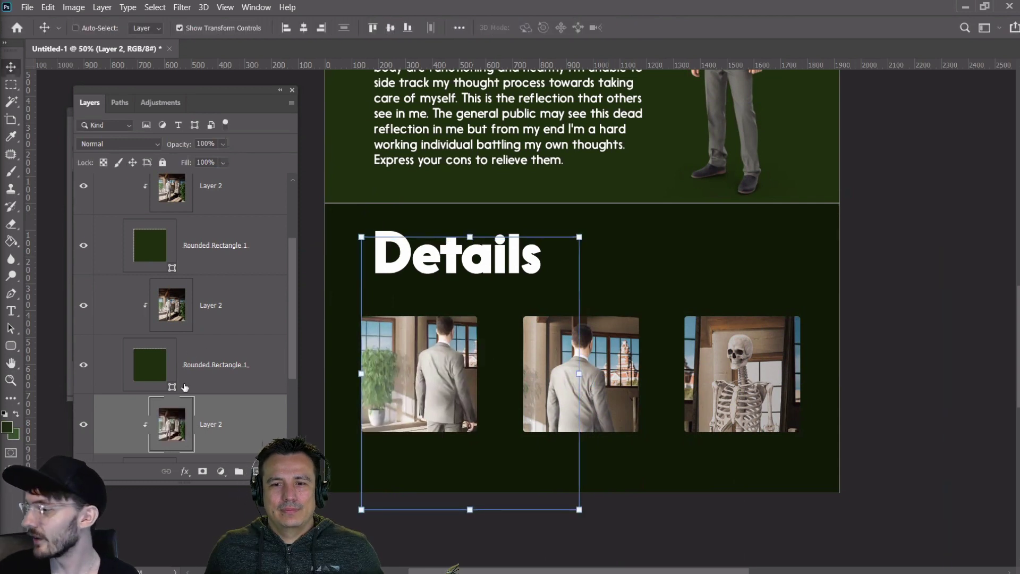
Rescale and reposition the middle square's image so the easel's base, the sunlit floor and the plant fill the square
left_click(611, 386, "ctrl")
left_click_drag(627, 395, 653, 296)
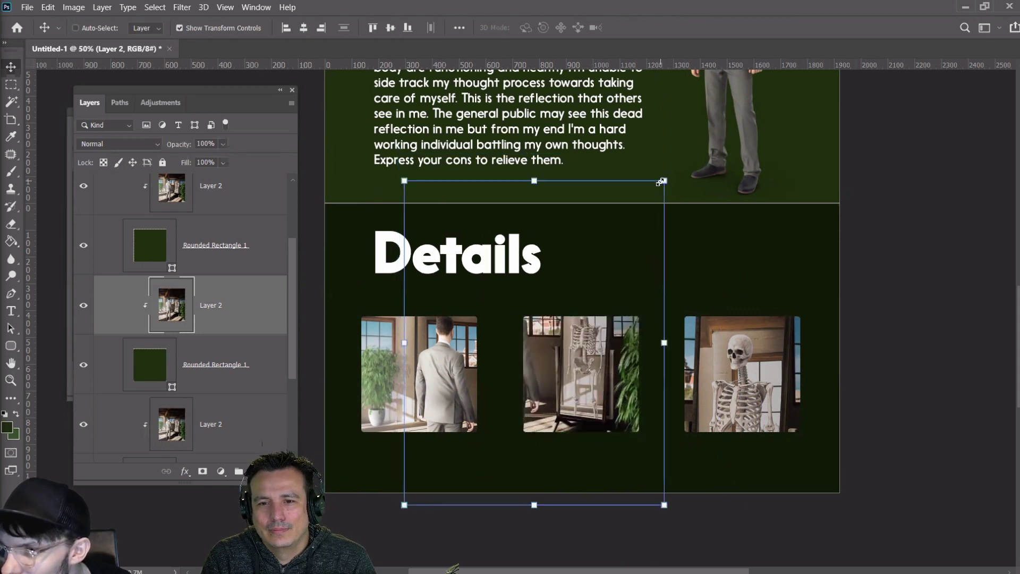
left_click_drag(661, 182, 630, 221)
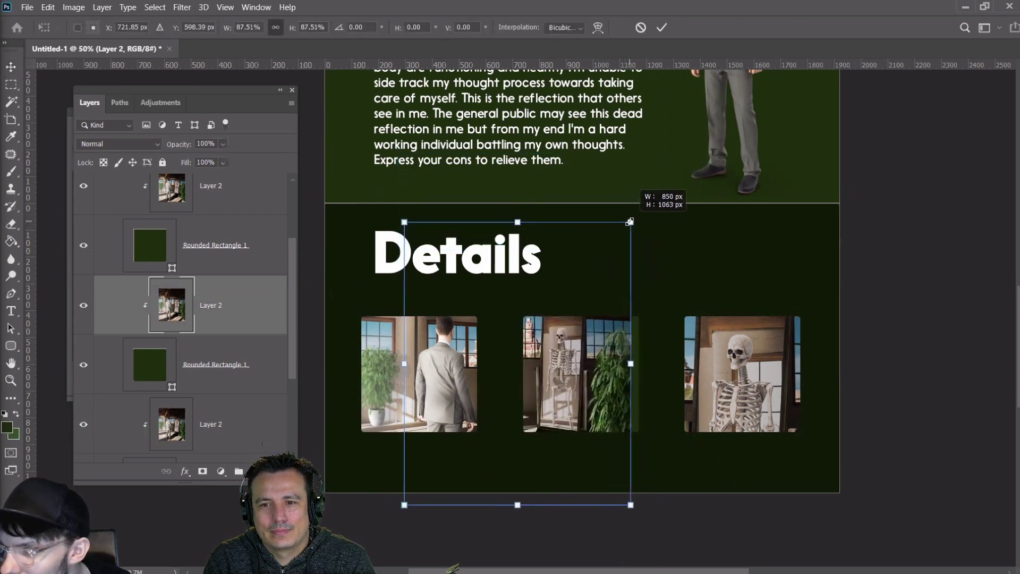
left_click_drag(582, 369, 588, 346)
left_click_drag(649, 207, 612, 282)
left_click_drag(570, 388, 588, 387)
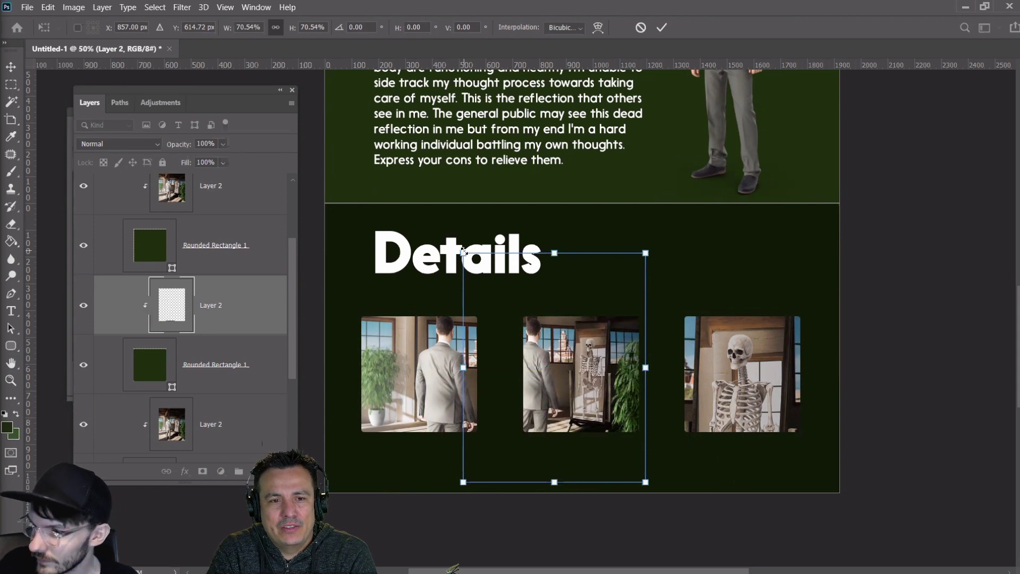
left_click_drag(464, 253, 380, 151)
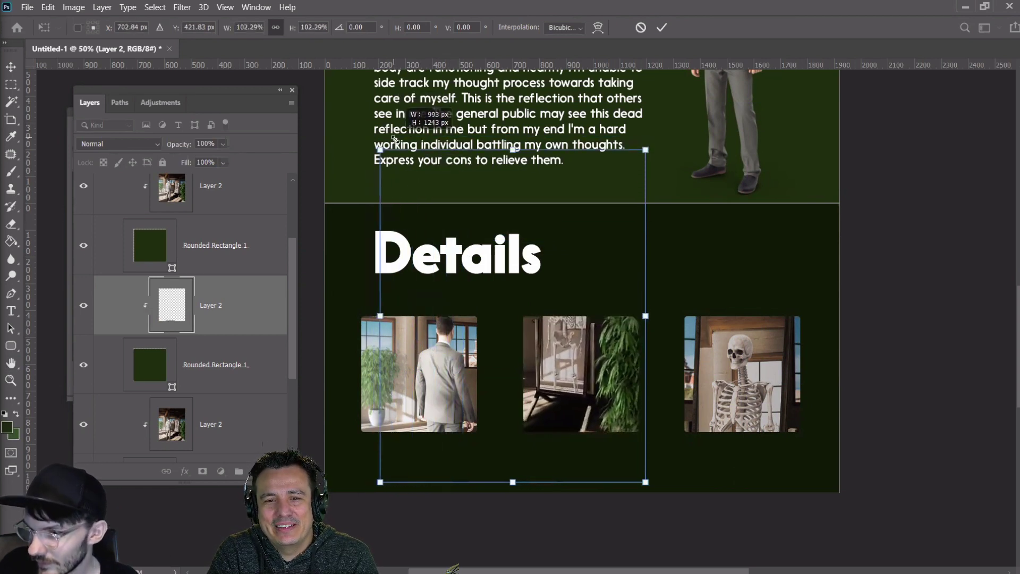
left_click_drag(587, 386, 591, 362)
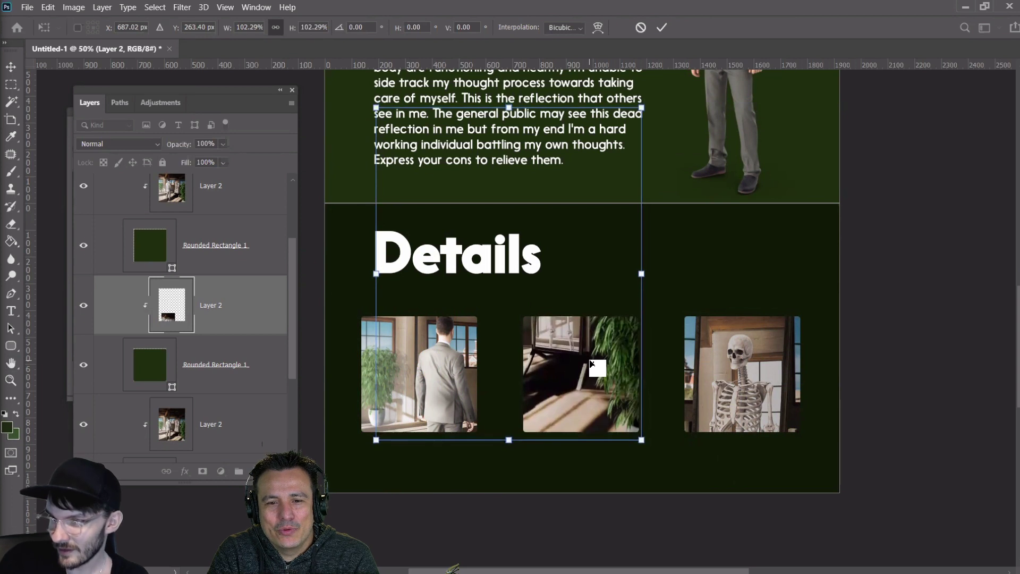
left_click_drag(371, 106, 410, 139)
key("Return")
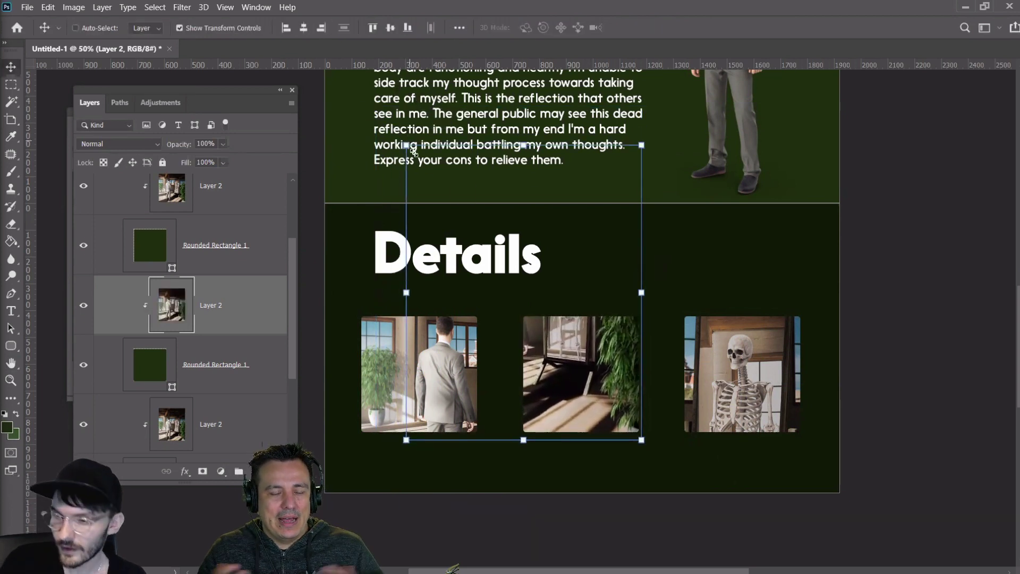
left_click(20, 87)
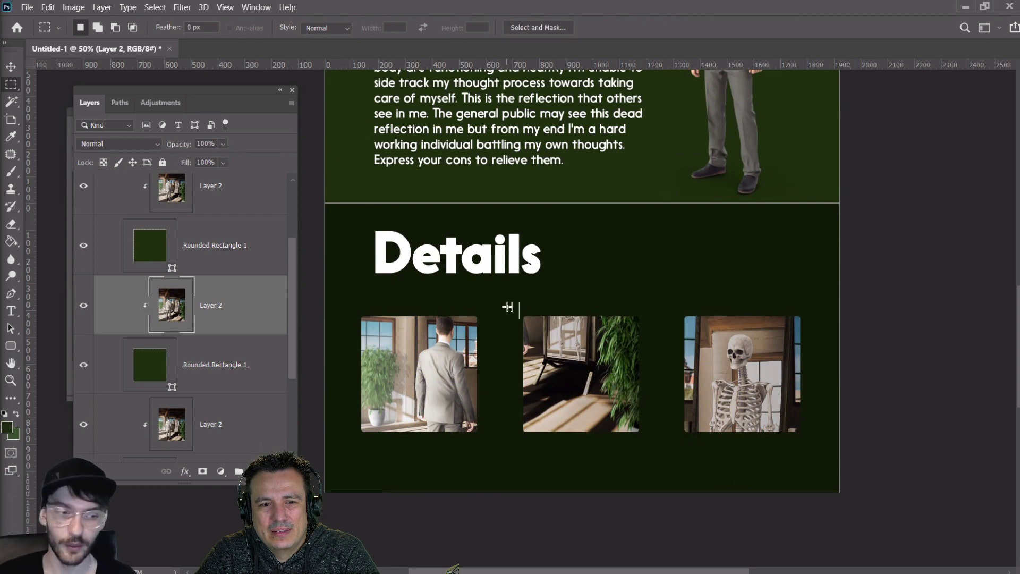
left_click(11, 380)
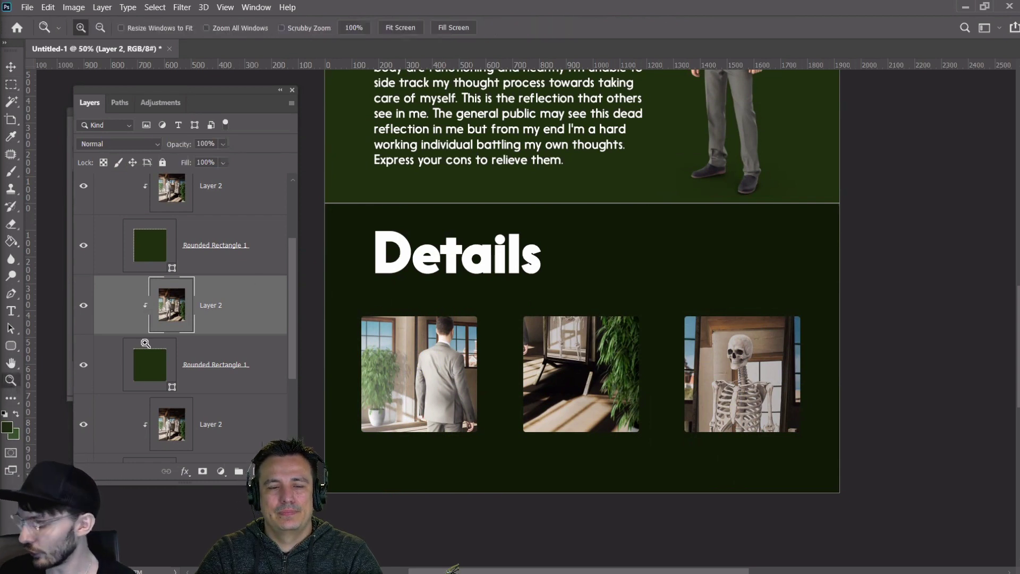
right_click(533, 217)
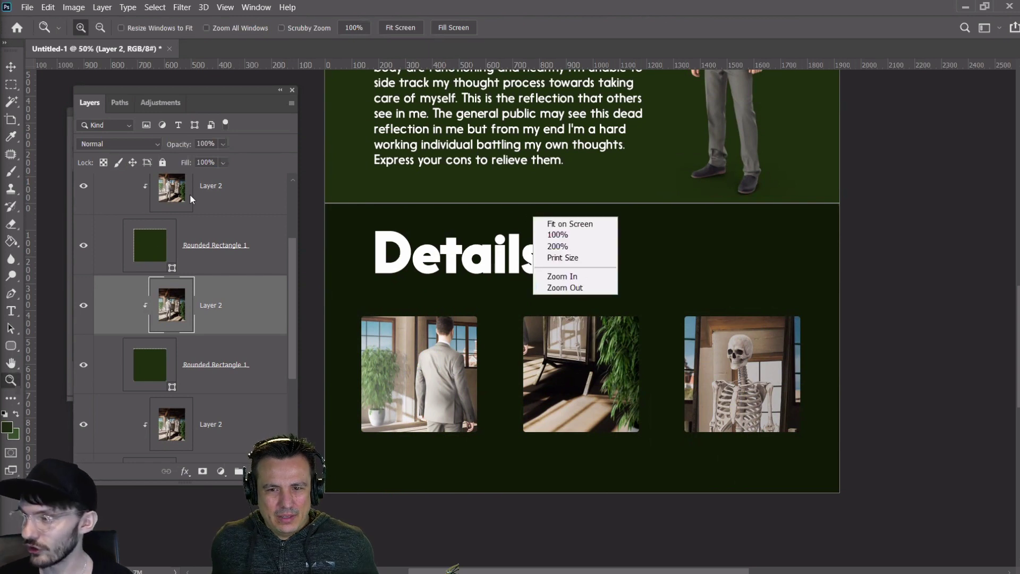
left_click(179, 328)
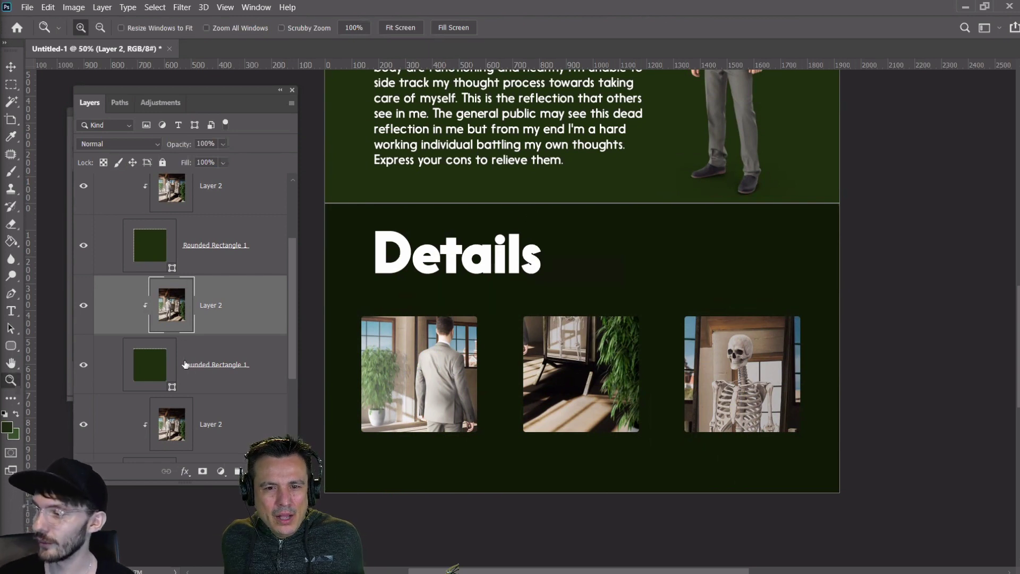
Select the three clipped images with their rounded rectangles and move them up about 100 px, just beneath the Details heading
left_click(225, 353)
scroll(207, 405, "down", 2)
left_click(201, 435)
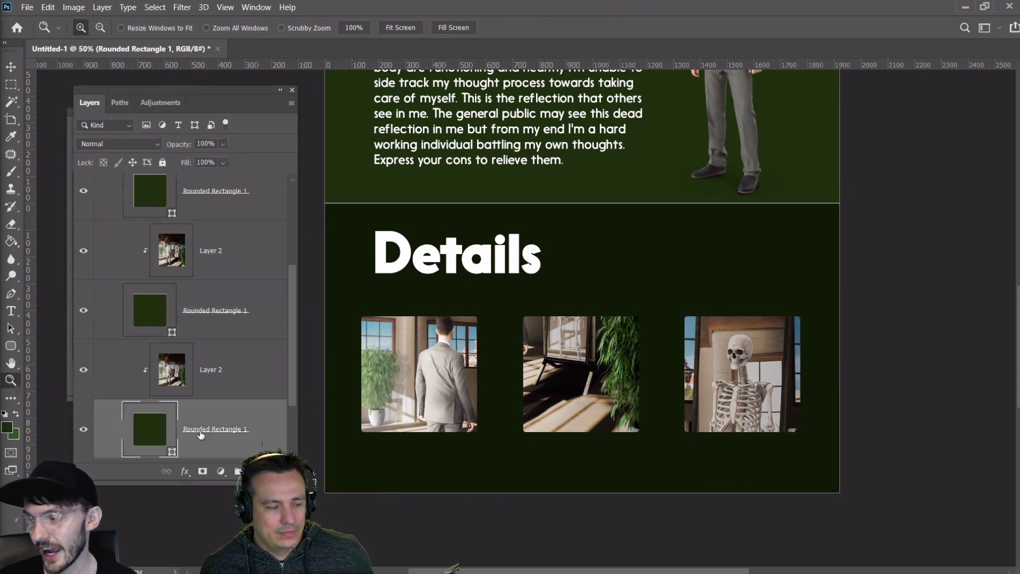
scroll(212, 372, "up", 3)
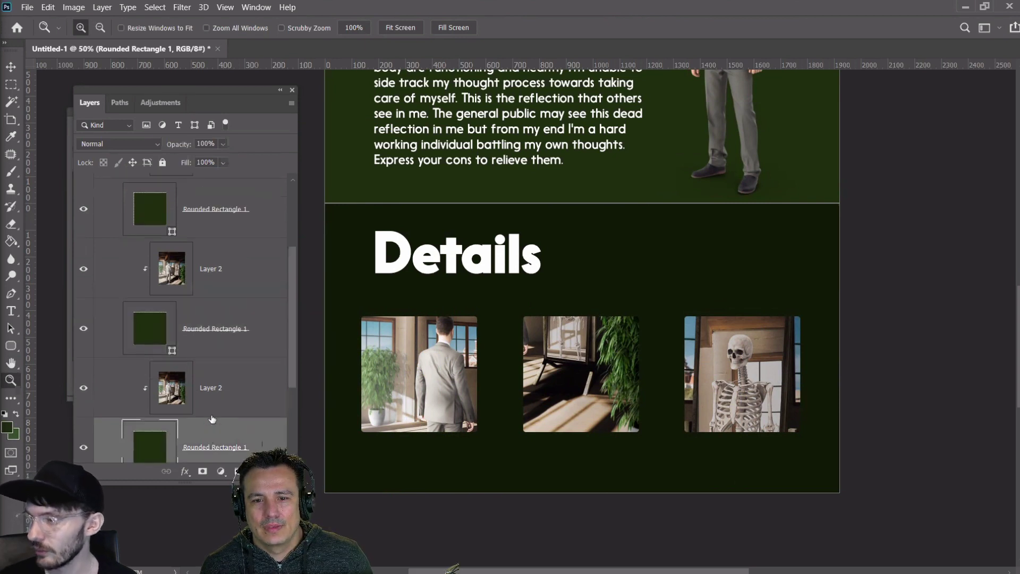
left_click(227, 295, "shift")
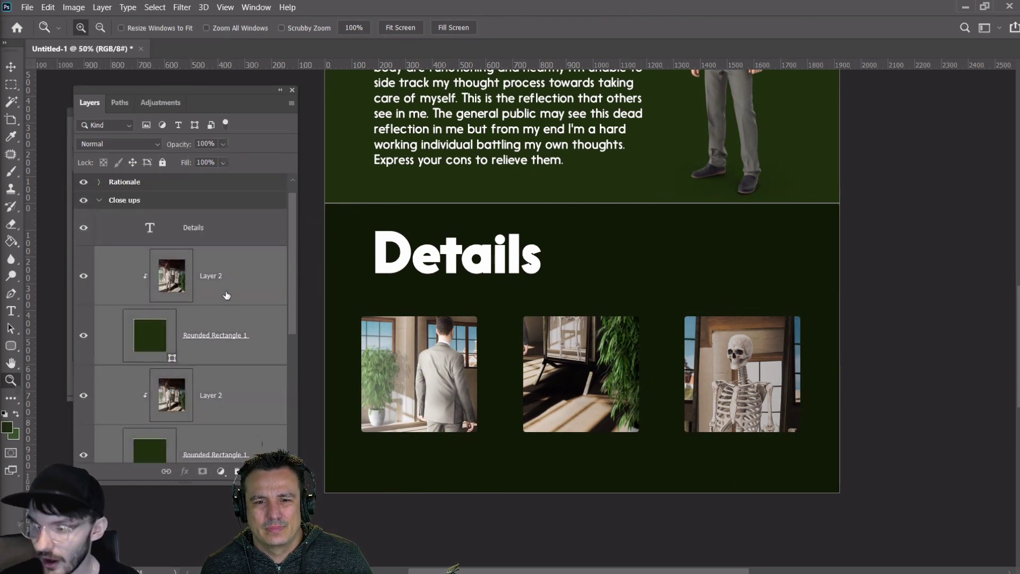
left_click(11, 67)
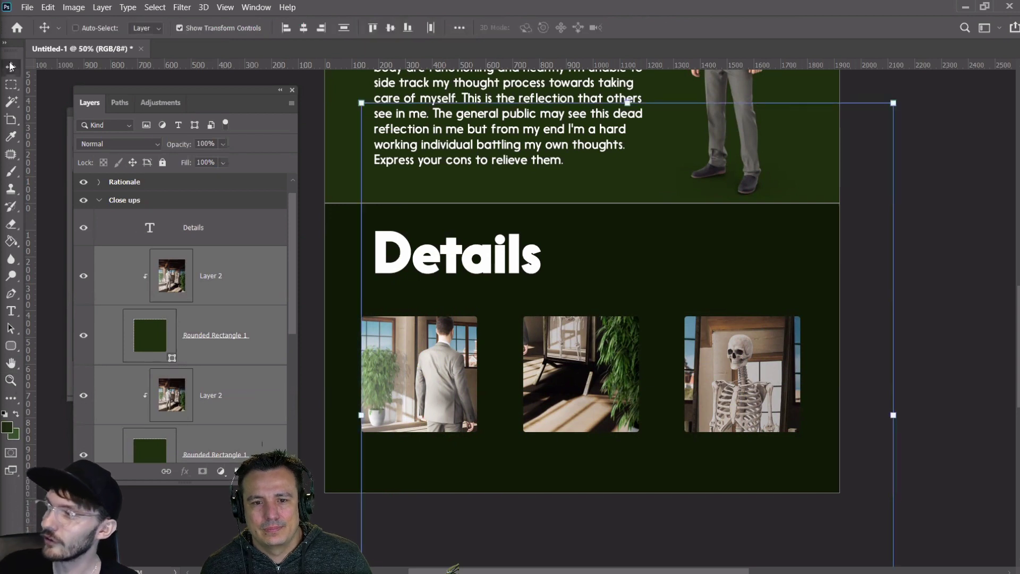
key("shift+Up")
key("shift+Up")
key("shift+Up")
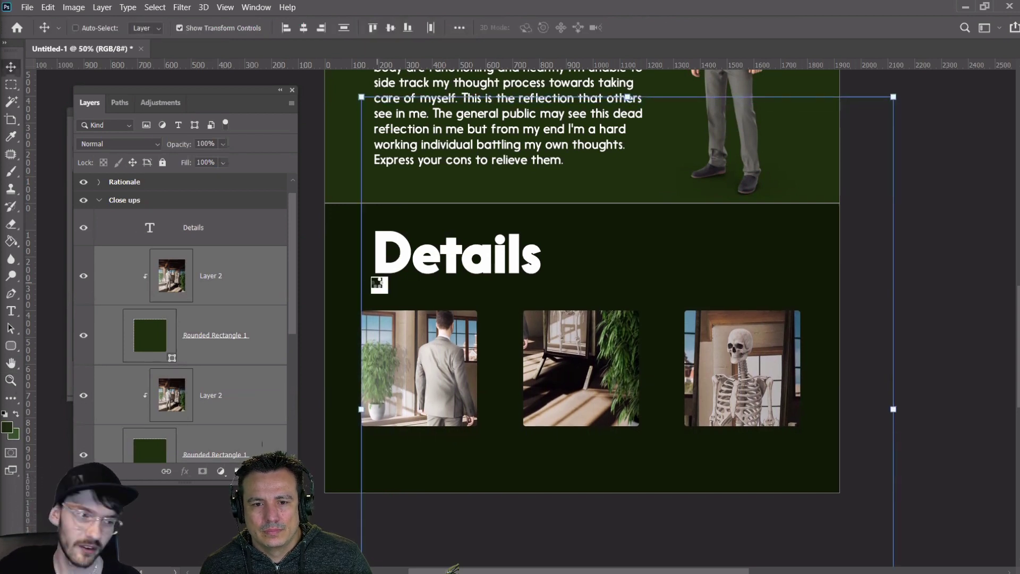
key("shift+Up")
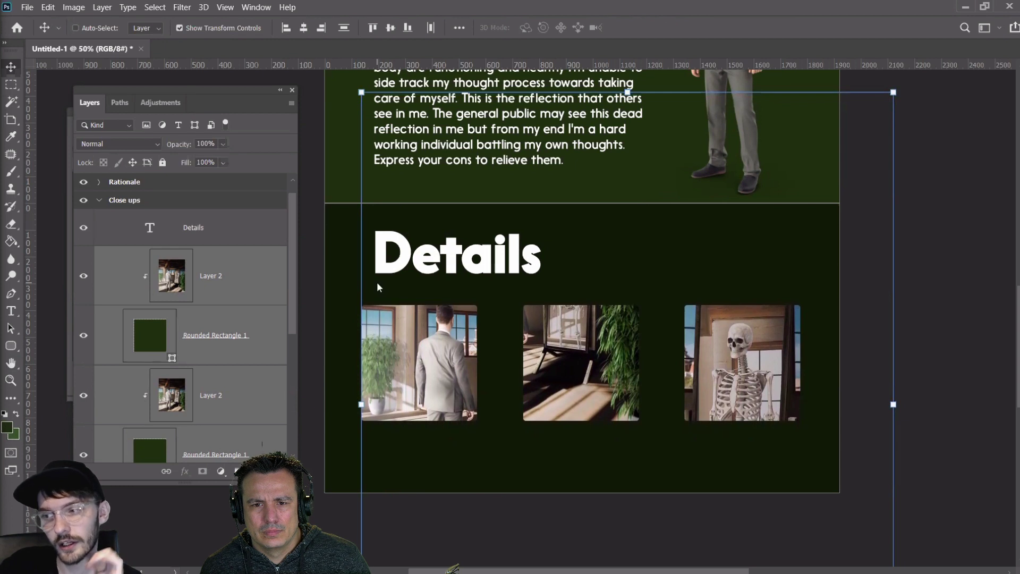
key("shift+Up")
key("shift+Up")
key("shift+Up")
key("shift+Up")
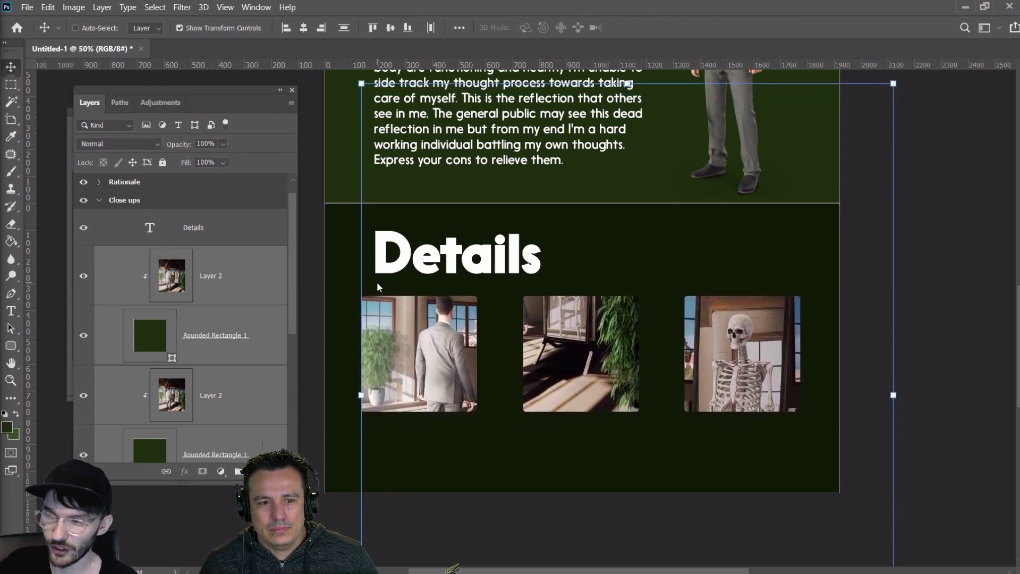
key("shift+Up")
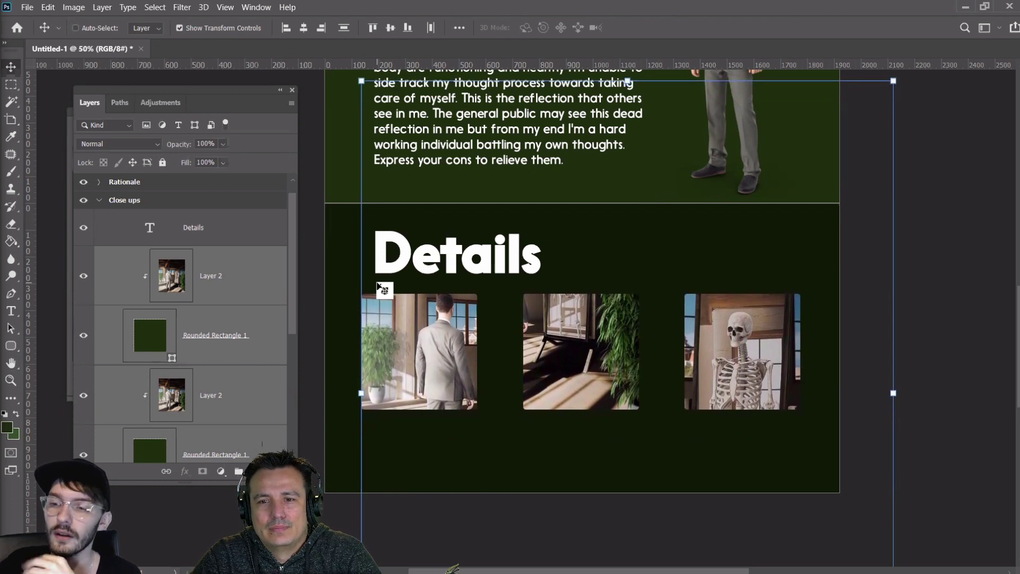
key("shift+Up")
key("shift+Up")
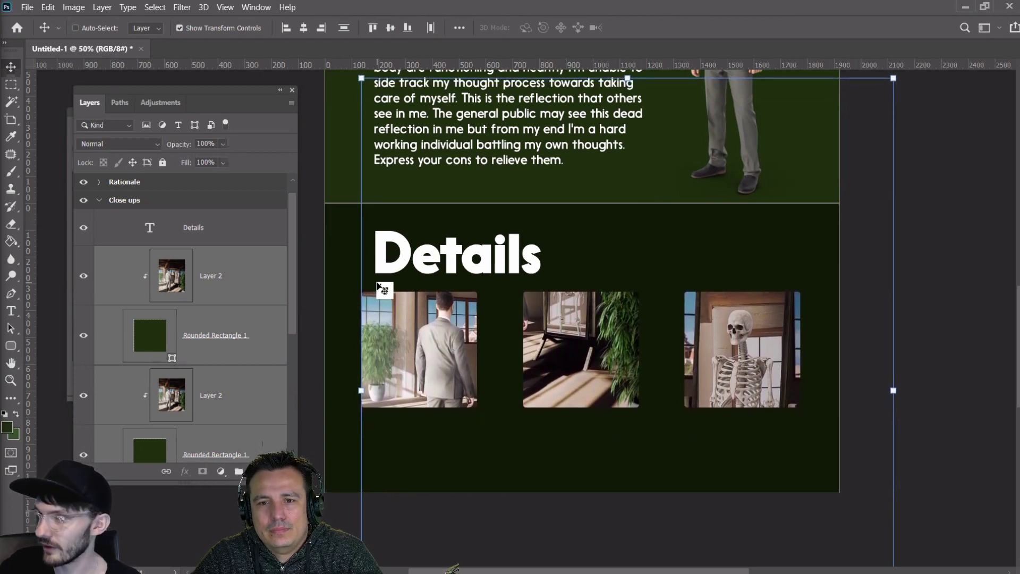
key("Down")
key("Down")
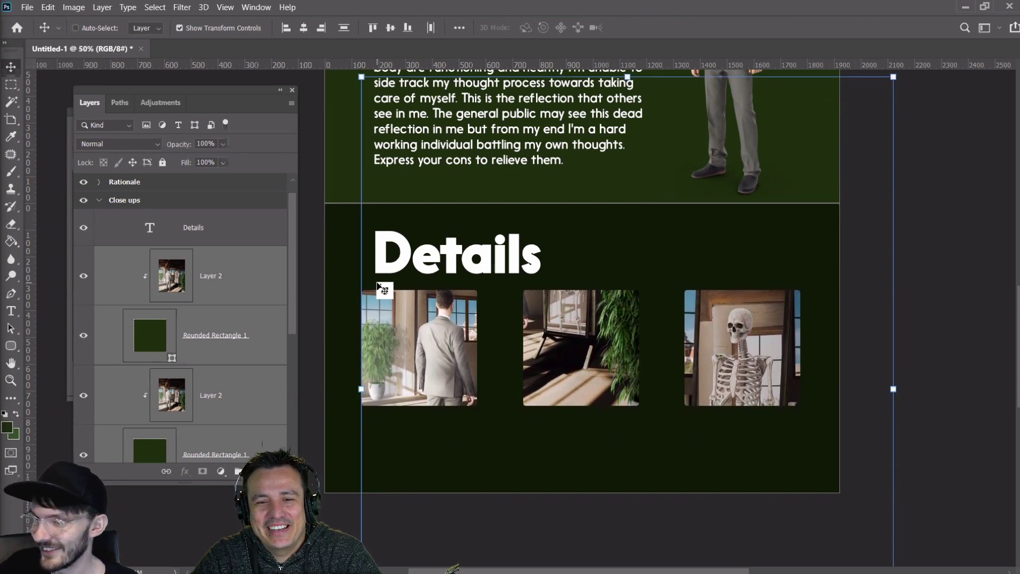
Copy the Rationale body text layer into the Close ups group above Details and place it beneath the first square, aligned with its left edge
scroll(224, 282, "up", 1)
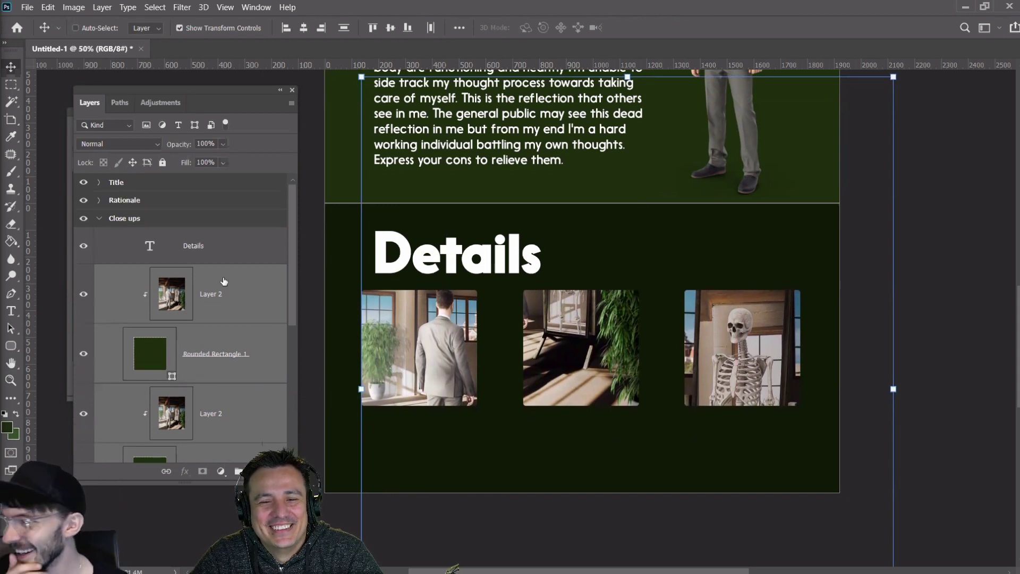
scroll(224, 281, "down", 1)
left_click(183, 228)
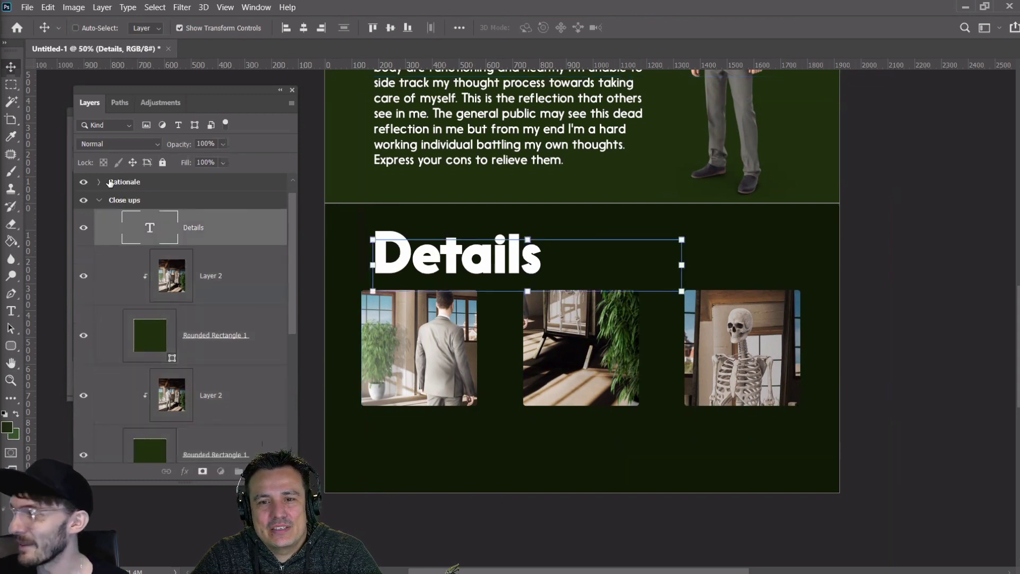
left_click(103, 182)
left_click(98, 183)
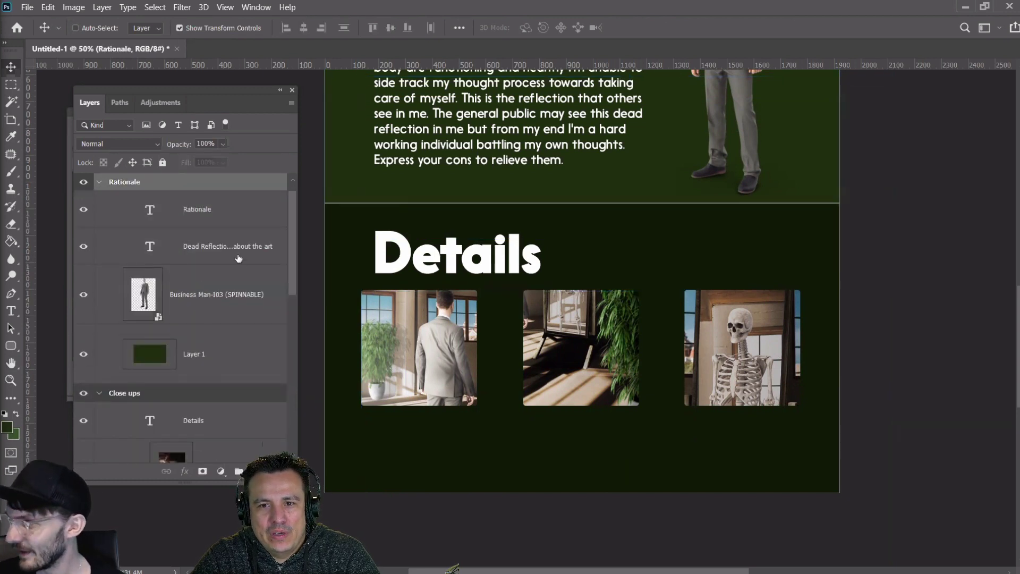
left_click(213, 249)
left_click_drag(213, 249, 212, 420)
left_click_drag(453, 352, 453, 482)
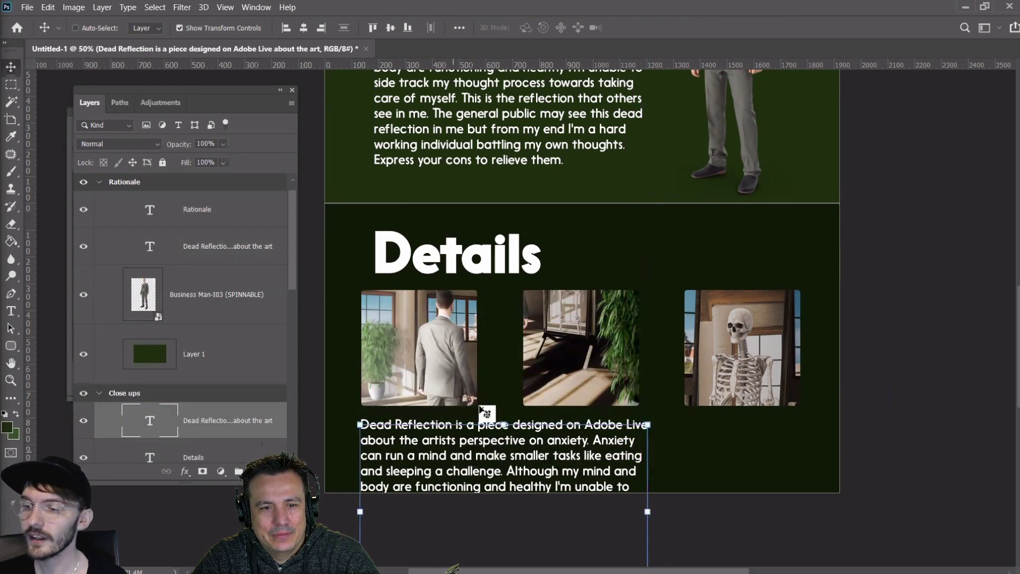
Clear the copied paragraph's text, narrow its text box to the first square's width, and set the font size to 30 pt
scroll(478, 404, "down", 3)
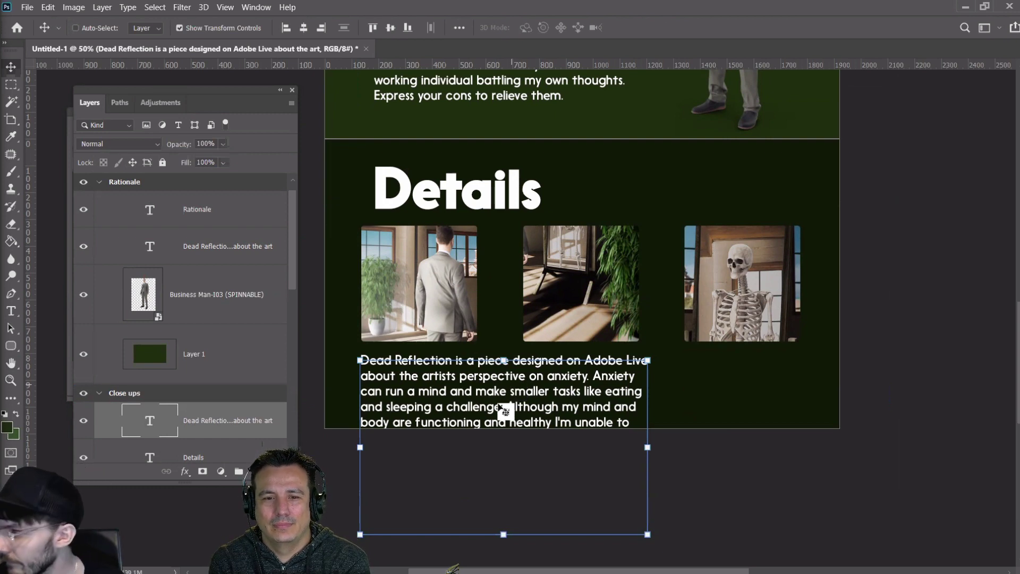
double_click(150, 421)
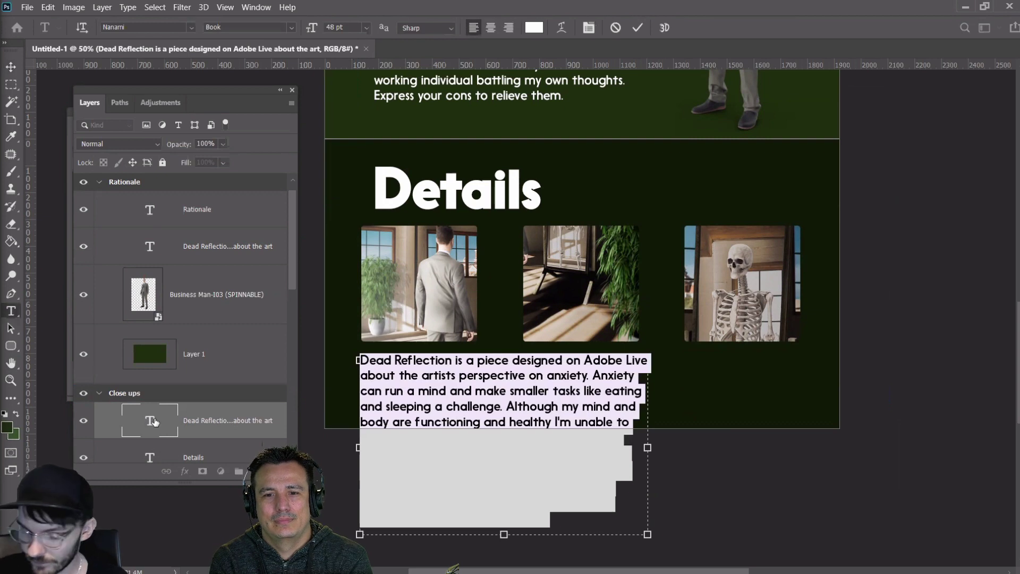
key("BackSpace")
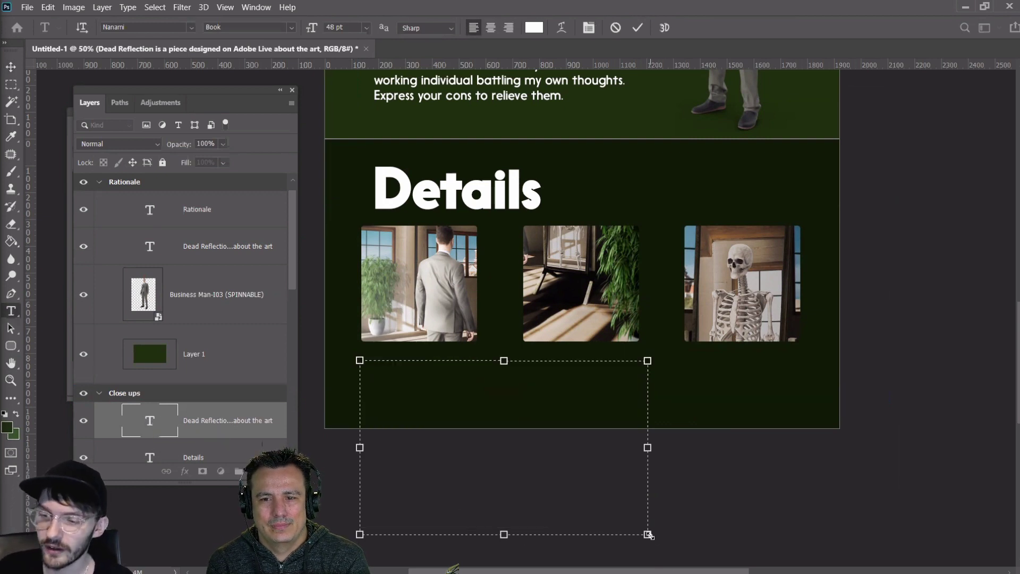
left_click_drag(648, 534, 479, 482)
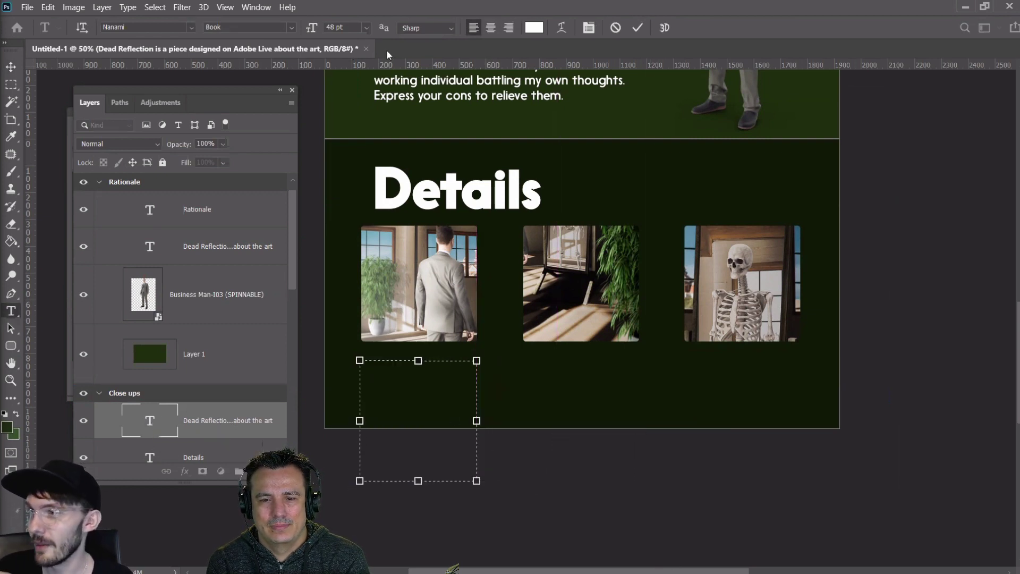
left_click(367, 27)
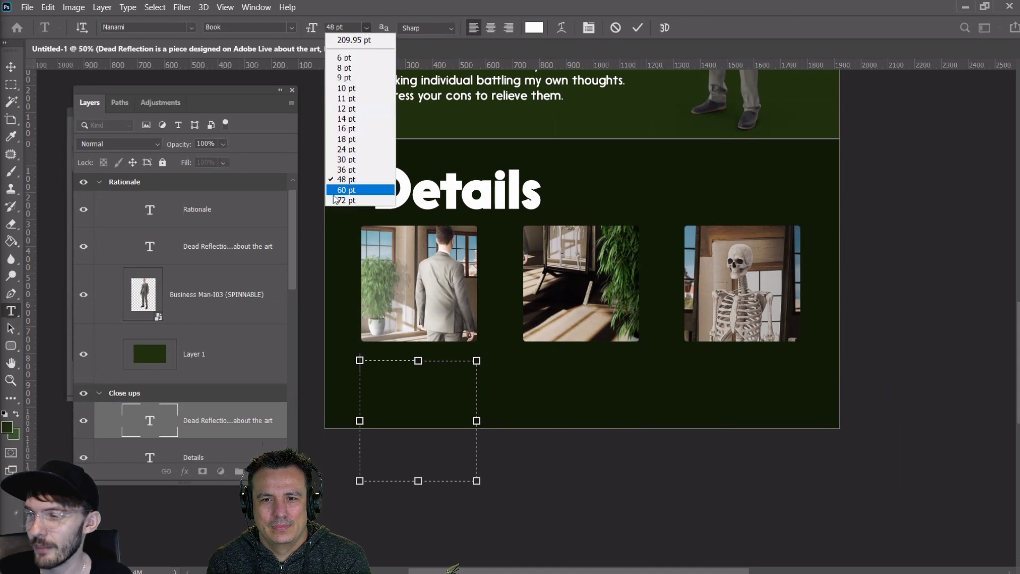
left_click(347, 159)
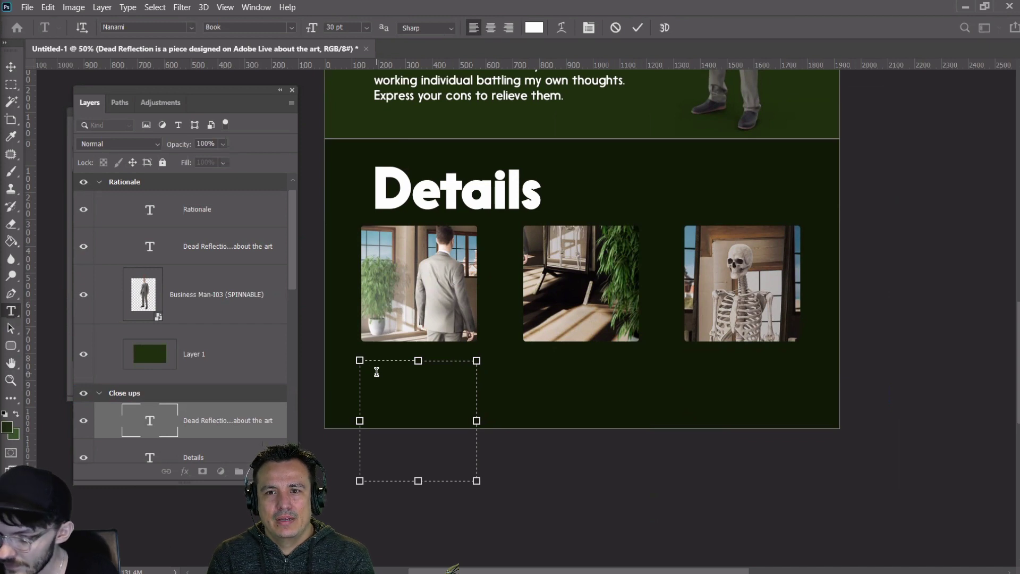
Enter the caption "Figure Close-up" with "Displaying light and shadows." on the line below, and shorten the text box to end inside the board
type("Figure Close-up")
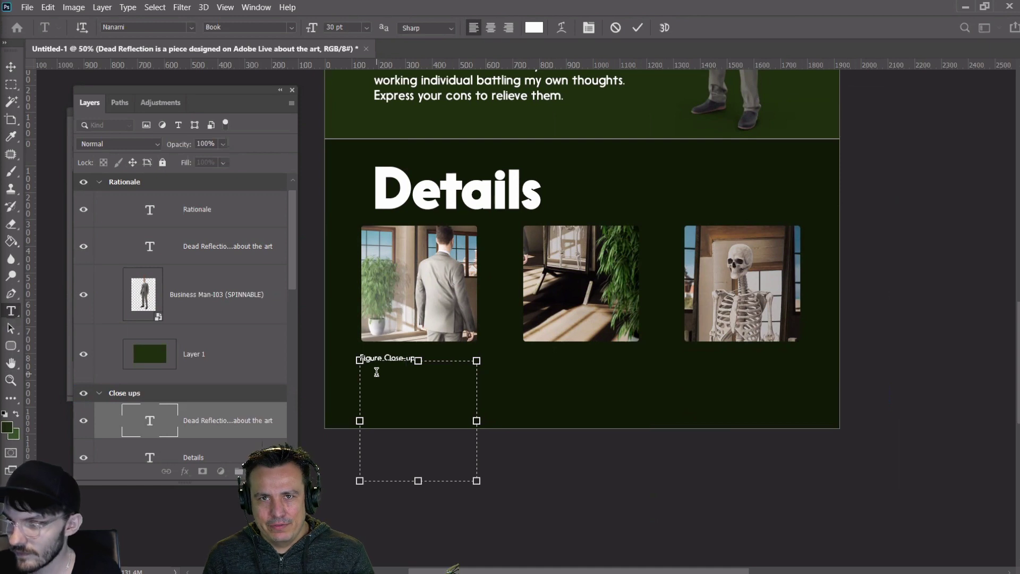
left_click_drag(413, 484, 429, 401)
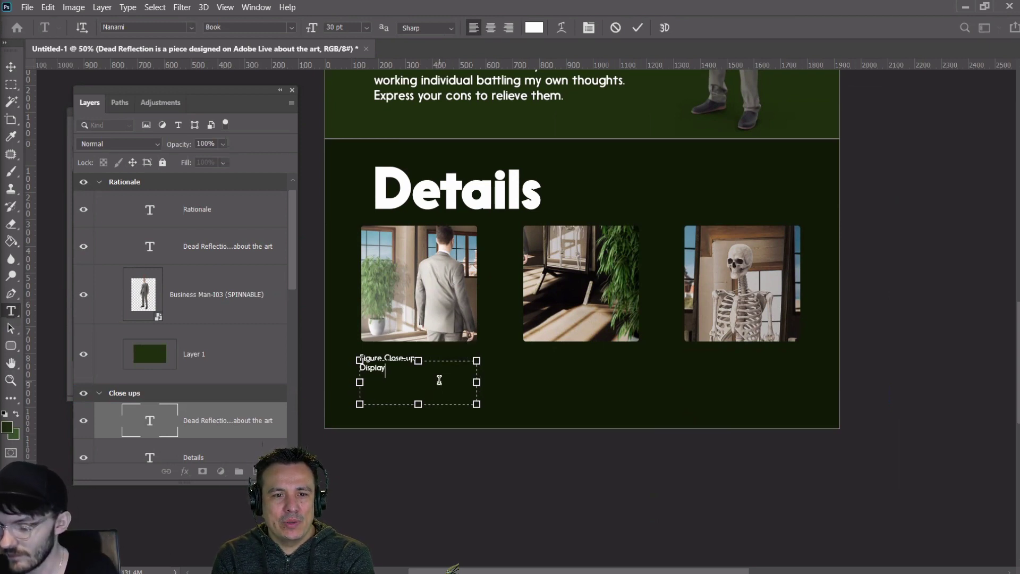
type("light and s")
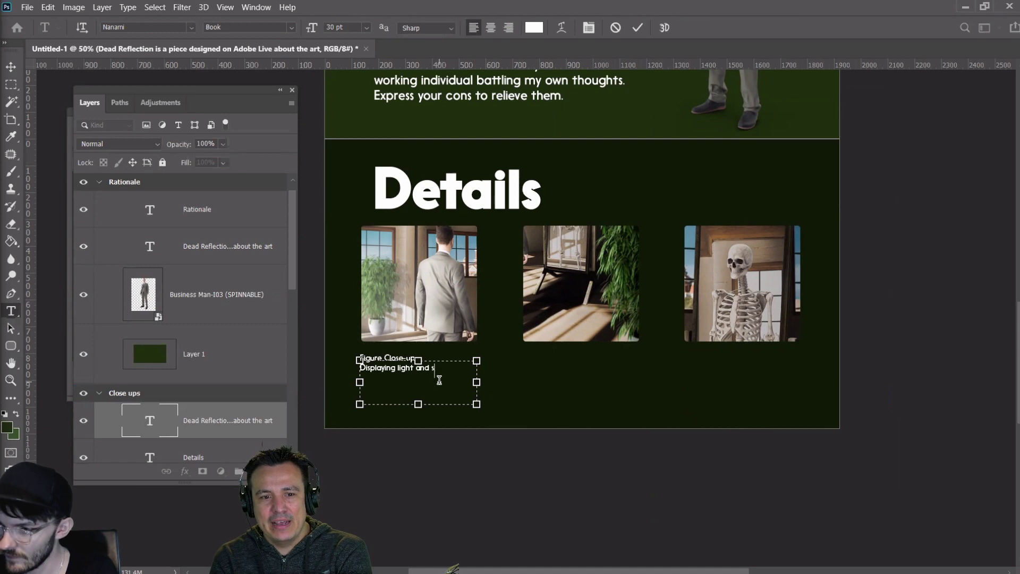
type("hadows.")
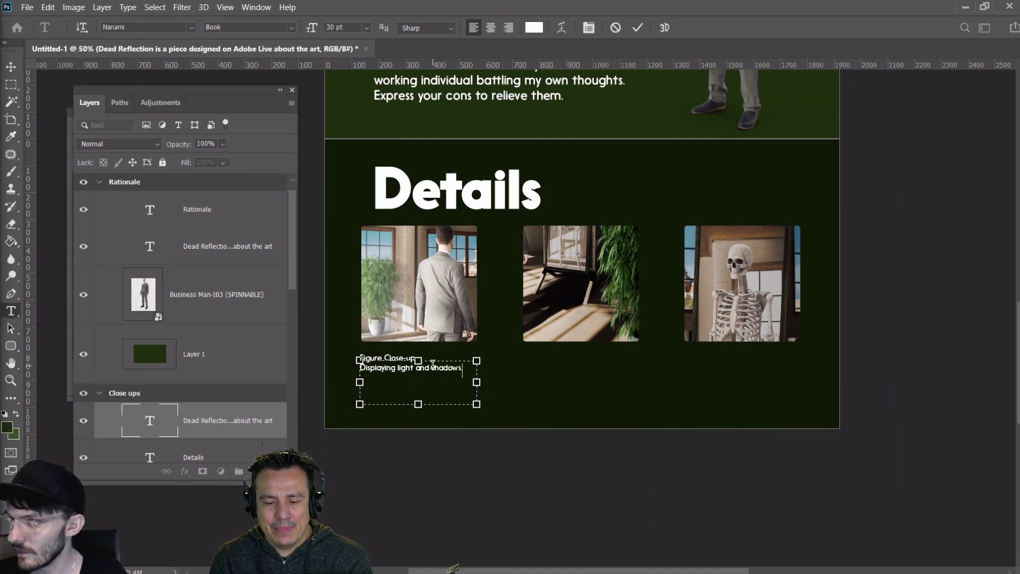
Format the caption's "Figure Close-up" line in the Heavy style at 48 pt
left_click_drag(415, 359, 313, 355)
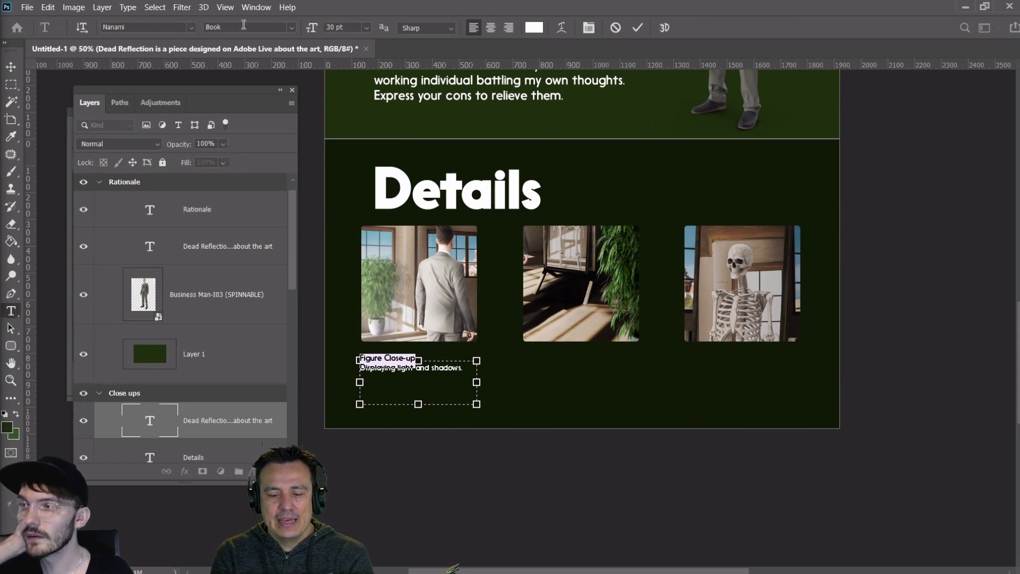
left_click(290, 28)
left_click(259, 194)
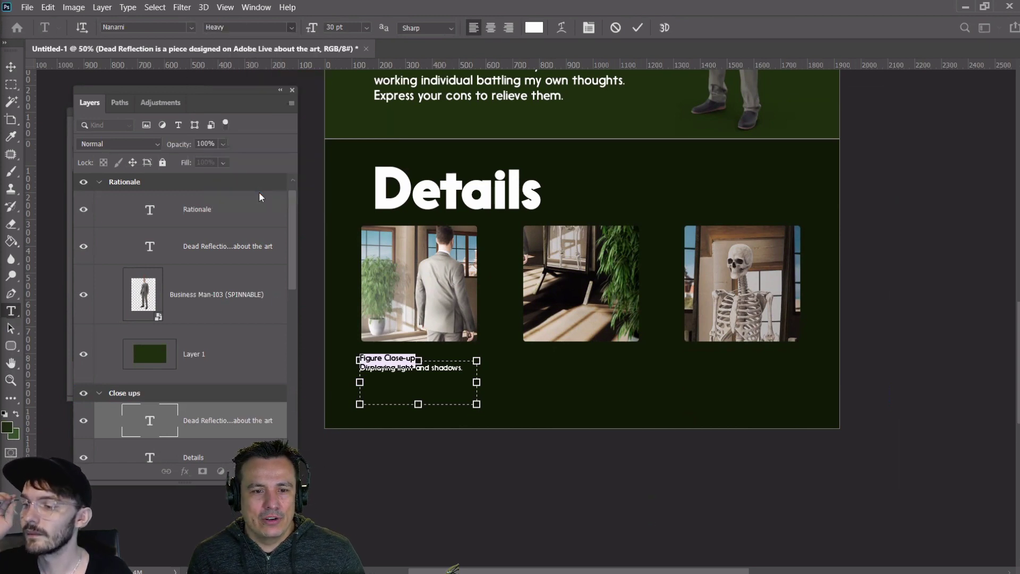
left_click(366, 30)
left_click(348, 179)
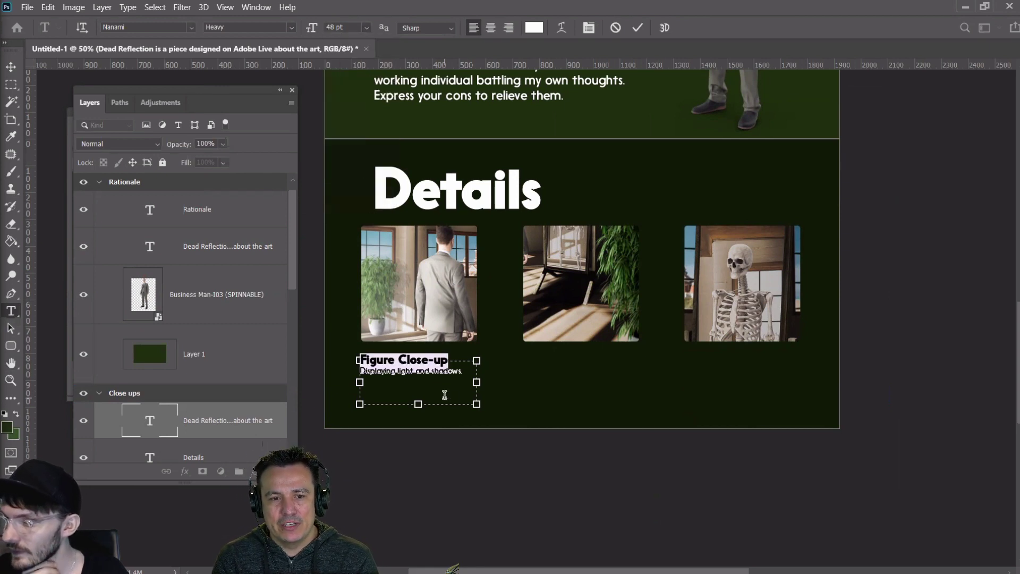
left_click(10, 83)
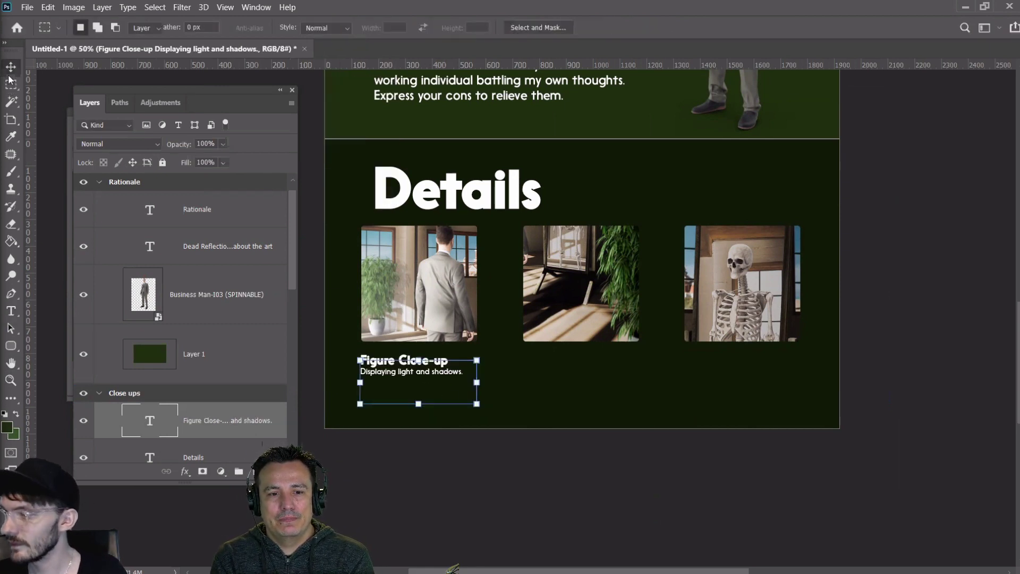
Duplicate the first caption beneath the middle square and nudge the copy left toward the square's left edge
left_click(11, 66)
left_click_drag(421, 381, 581, 370)
key("Left")
key("Left")
key("Left")
key("Left")
key("Left")
key("Left")
key("Left")
key("Left")
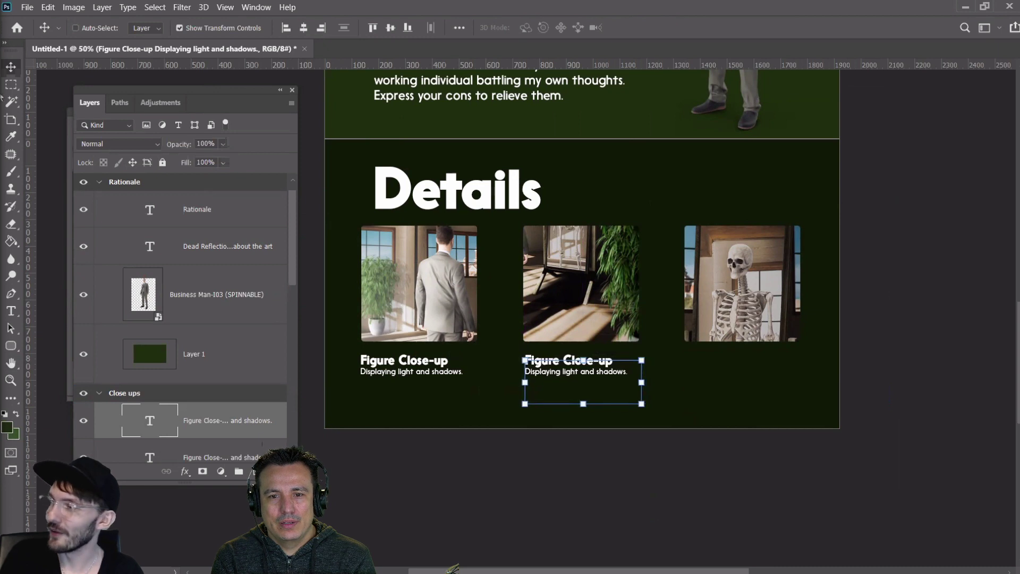
left_click(11, 84)
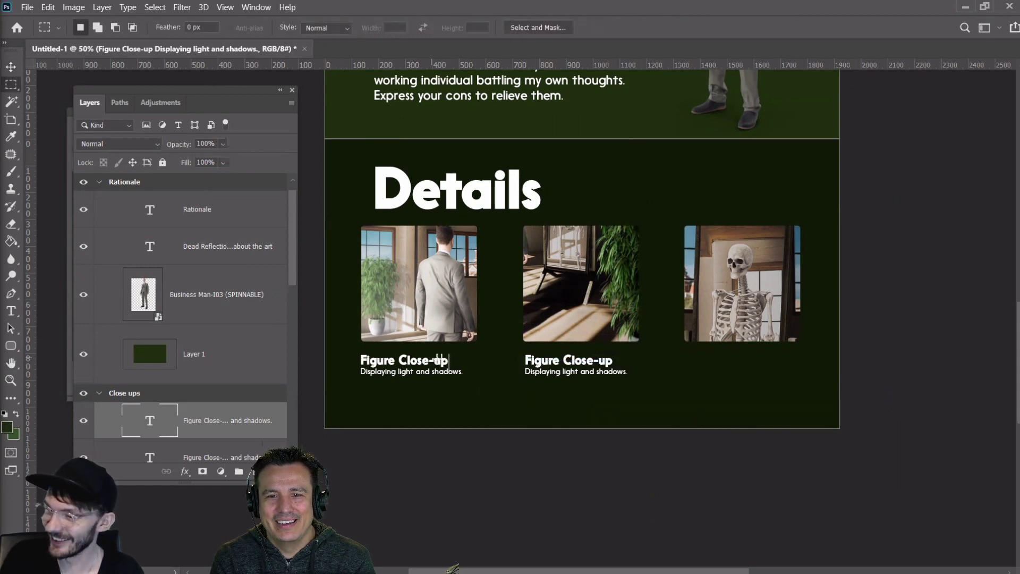
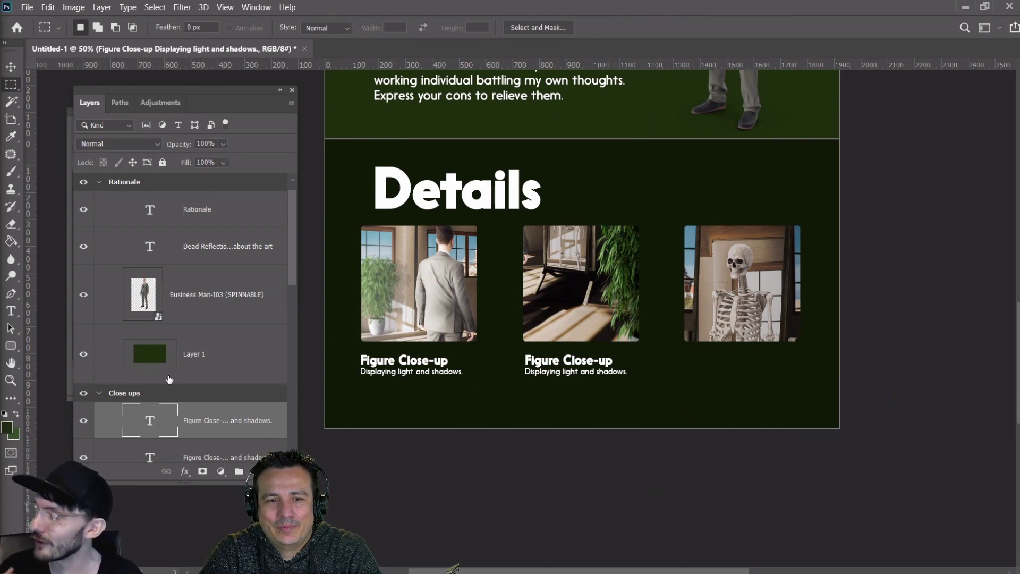
double_click(149, 420)
left_click(256, 8)
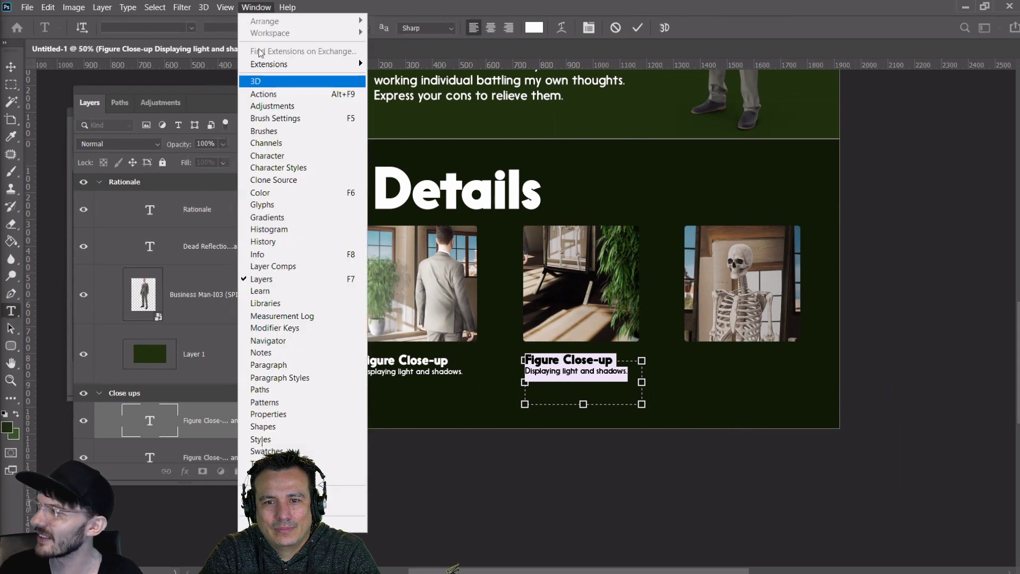
left_click(299, 156)
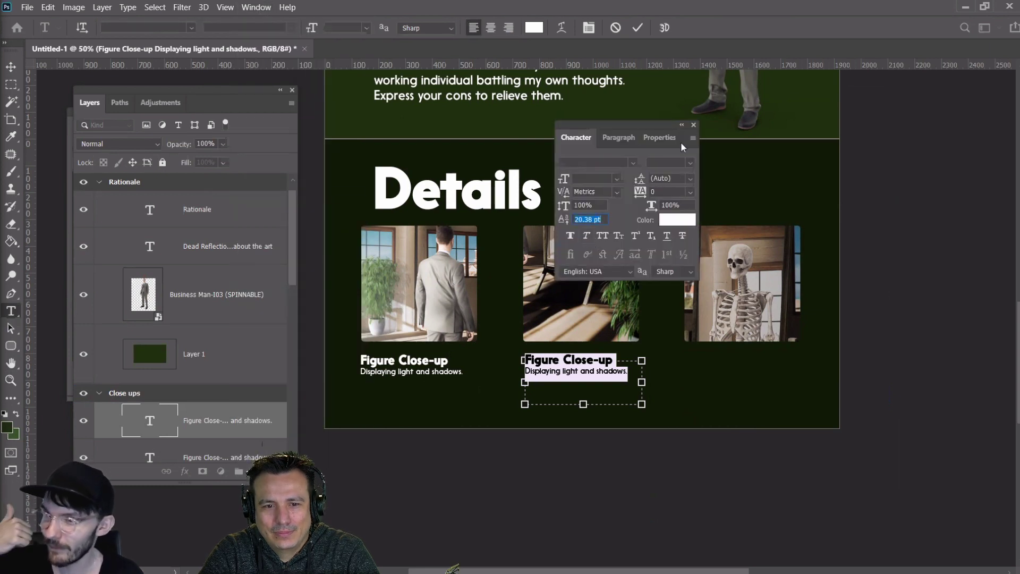
left_click(694, 126)
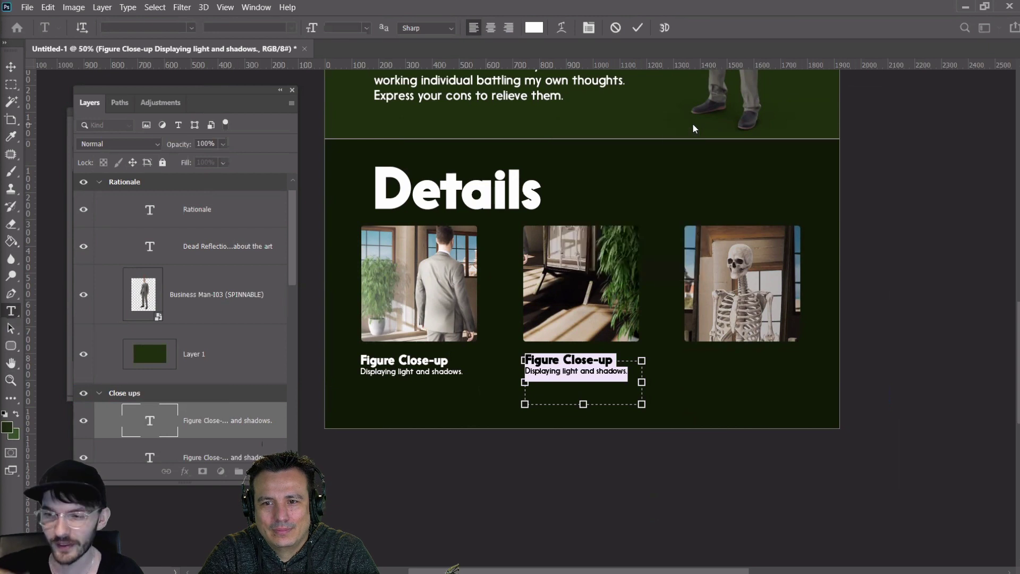
left_click(11, 84)
Replace the heading line of the middle square's caption with "Depth Close-up"
double_click(154, 433)
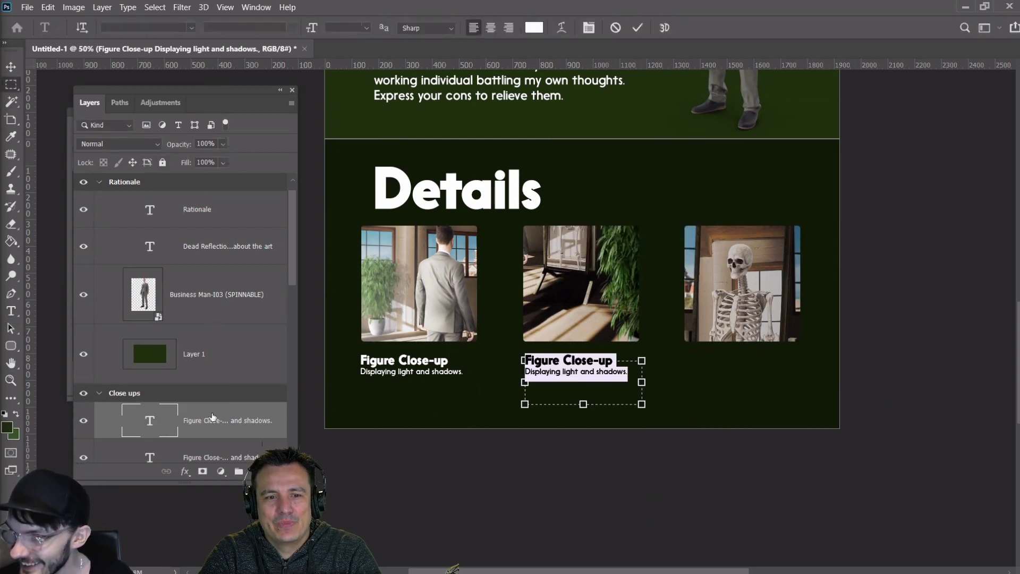
left_click(616, 362)
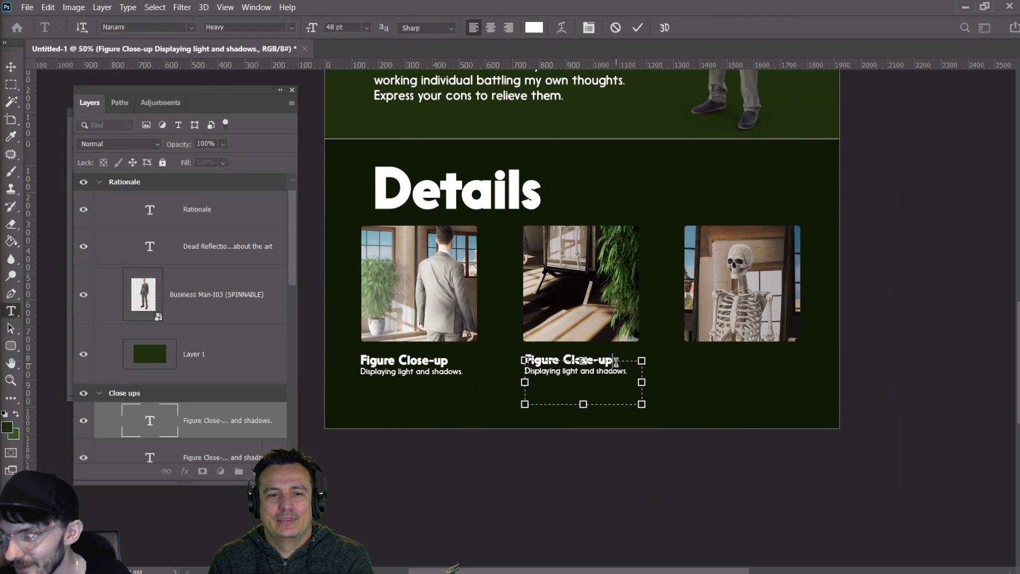
left_click_drag(617, 362, 528, 360)
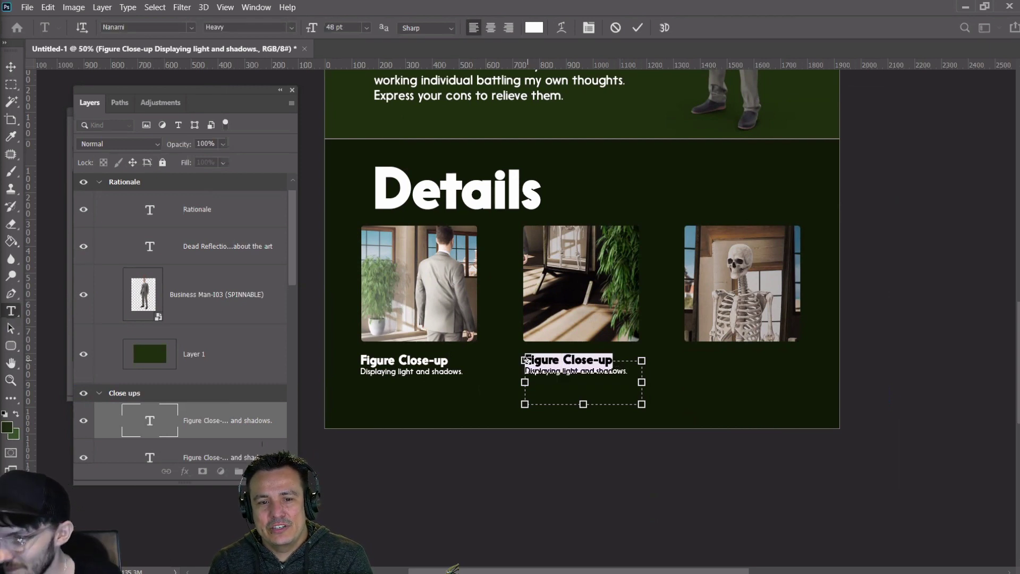
type("Depth")
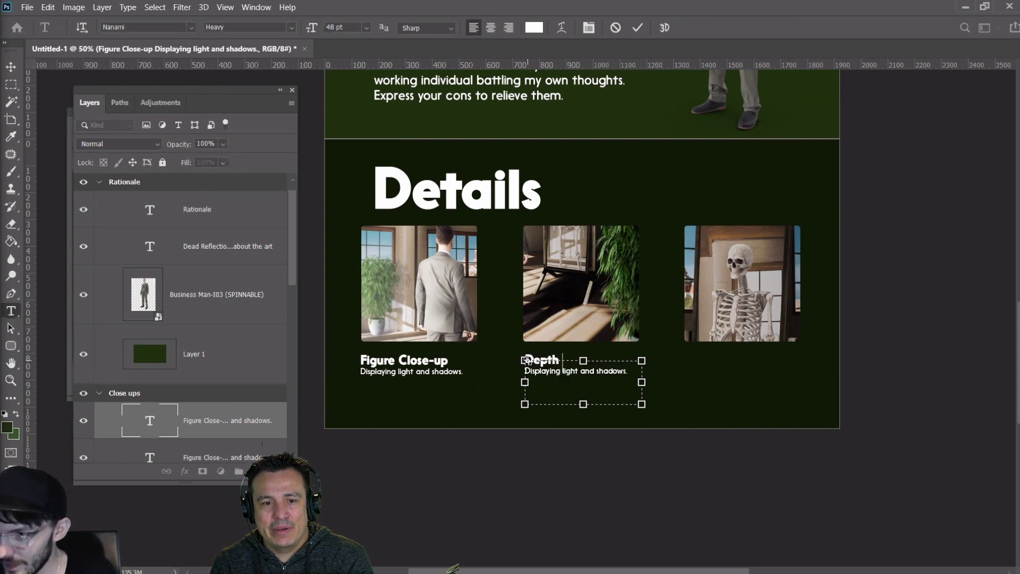
type(" Close u Disp")
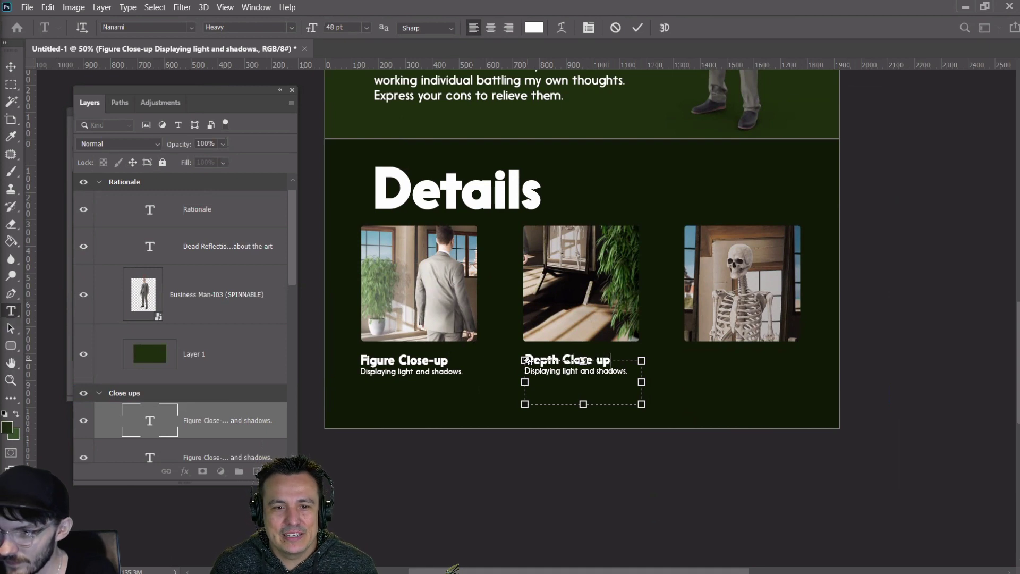
key("BackSpace")
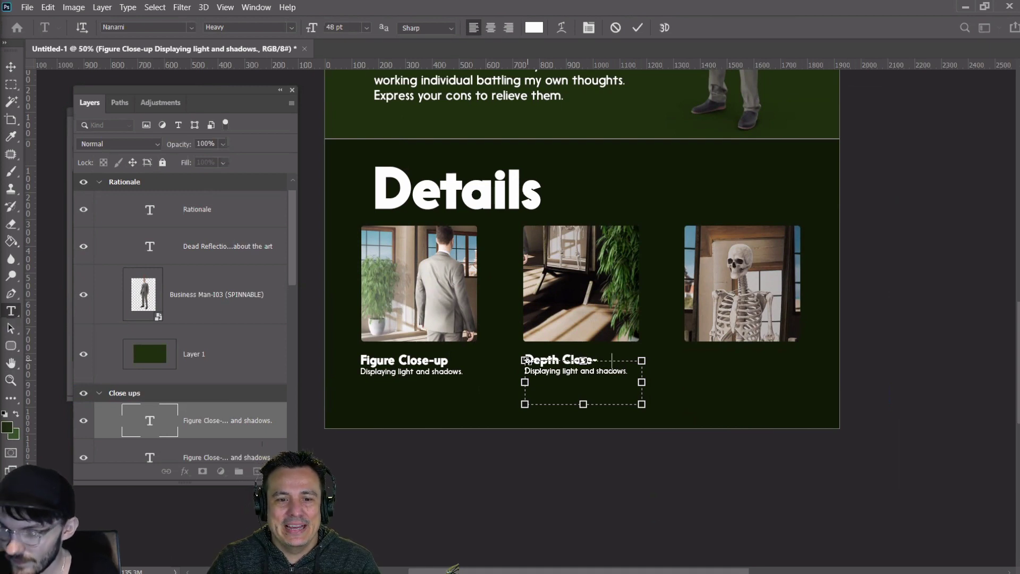
type("up")
Replace the middle caption's description line with "Displaying composite depth."
left_click(634, 372)
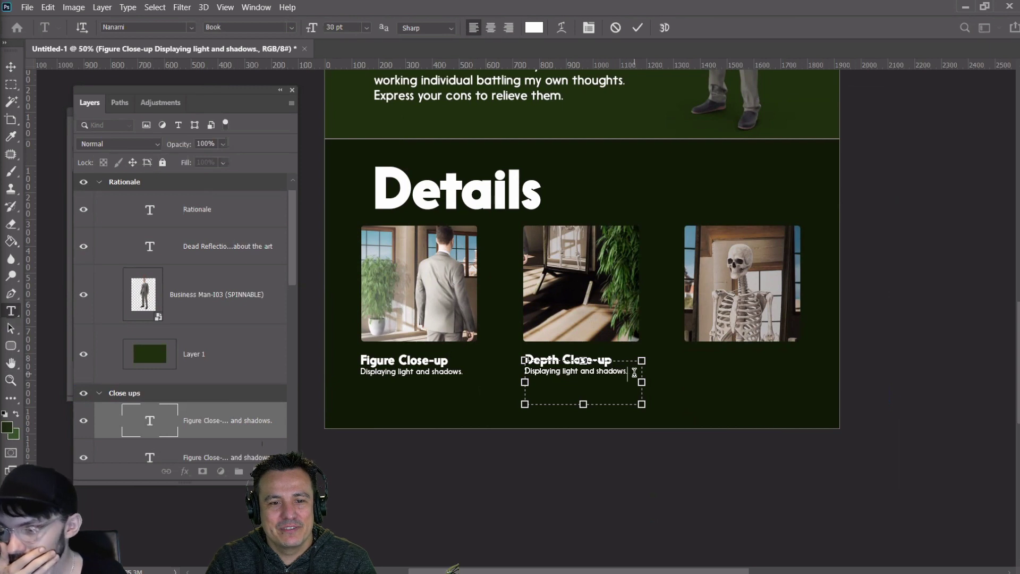
left_click_drag(634, 372, 523, 375)
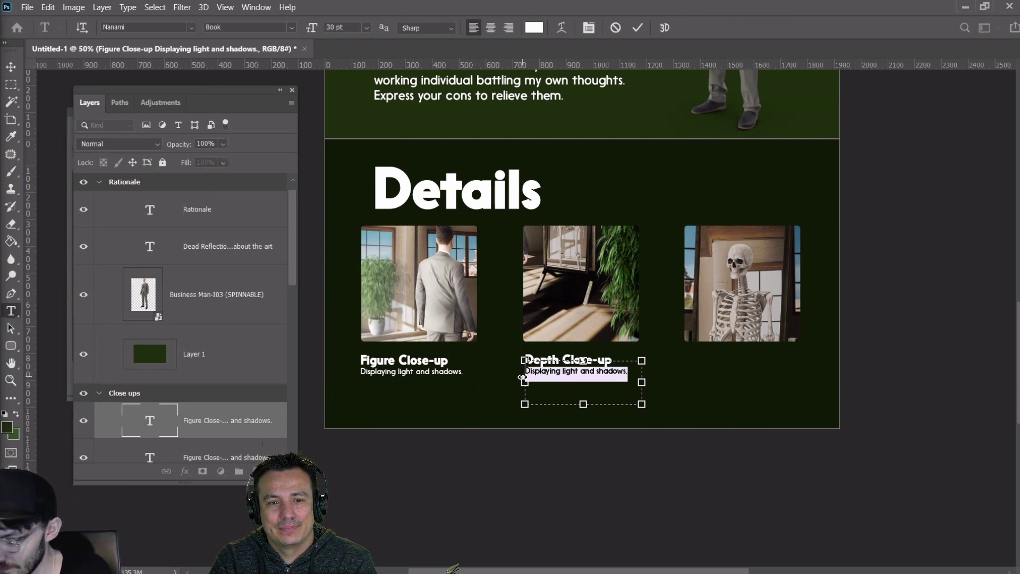
type("Displaying")
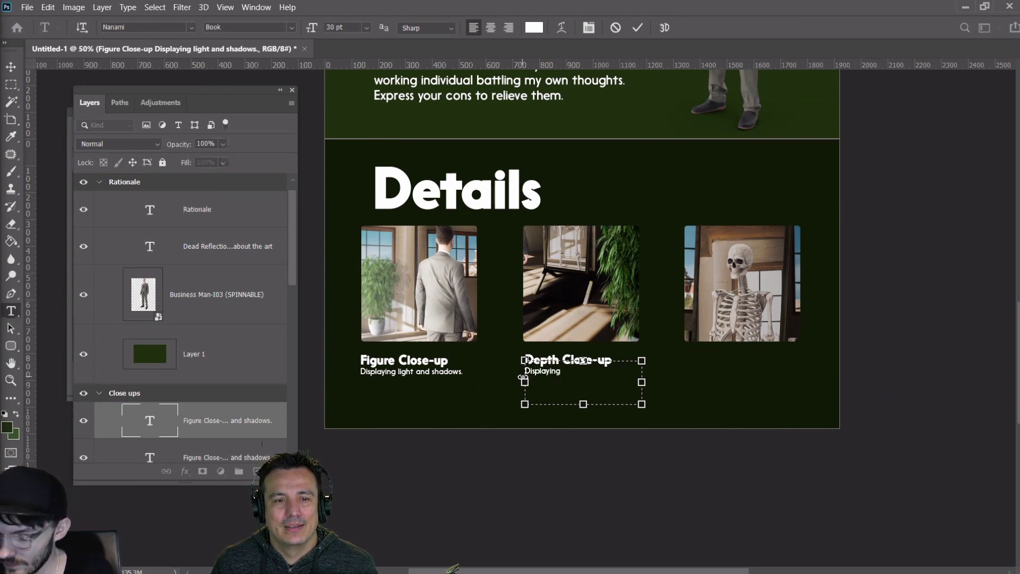
key("BackSpace")
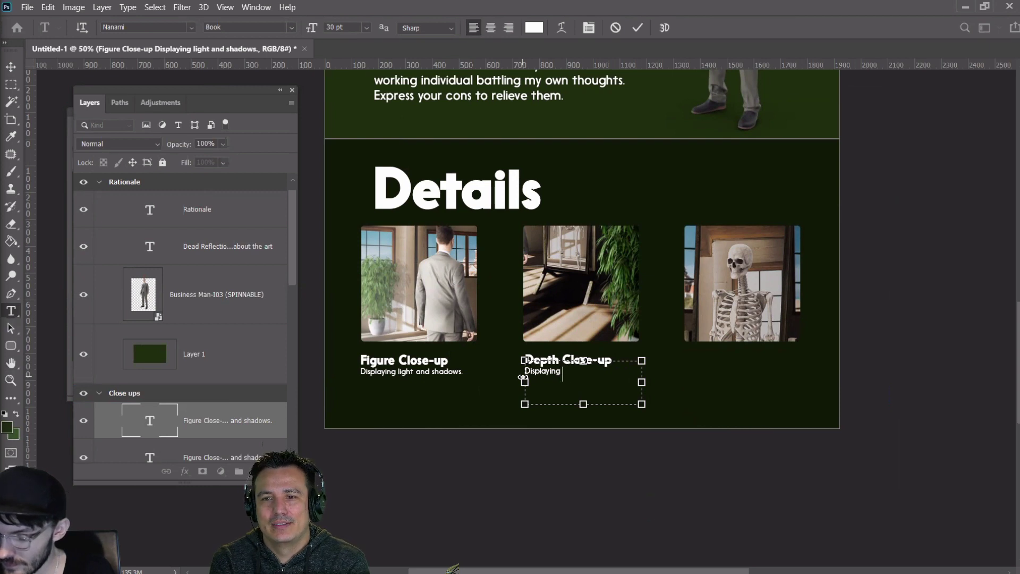
type("compo site d")
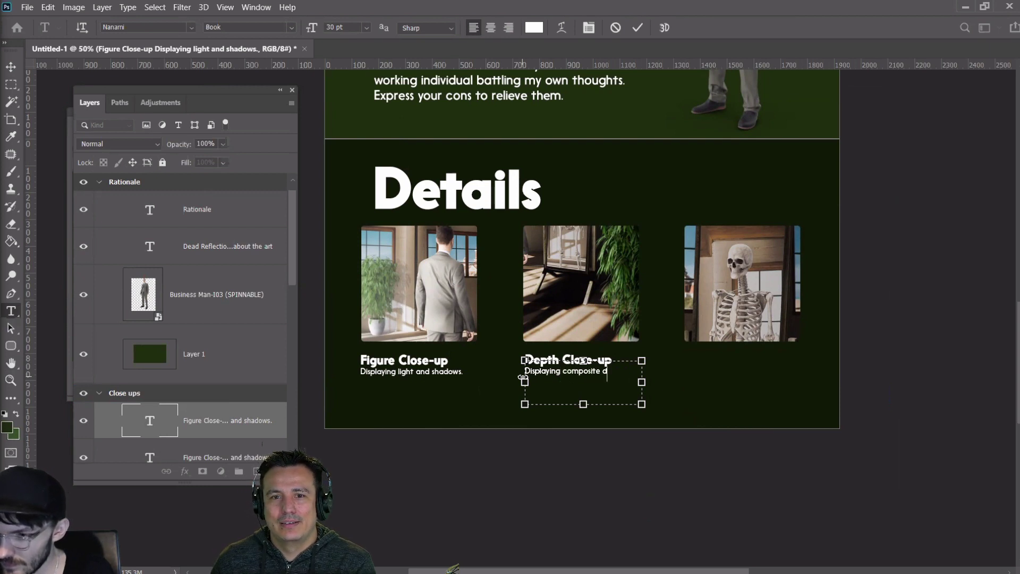
type("epth")
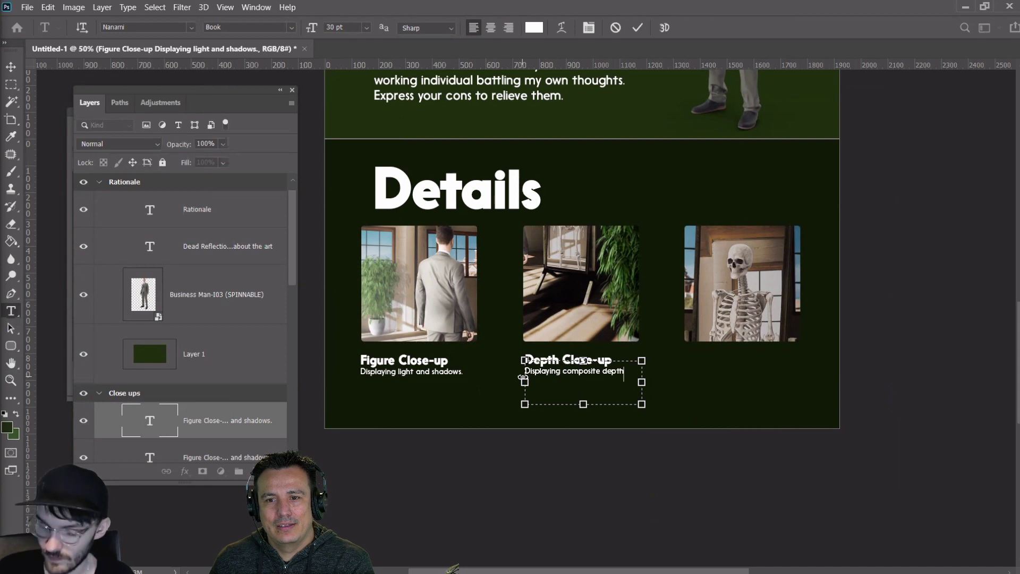
type(".")
Duplicate the middle caption beneath the skeleton square and change the copy's heading line to "Reflection Close-up"
left_click(10, 67)
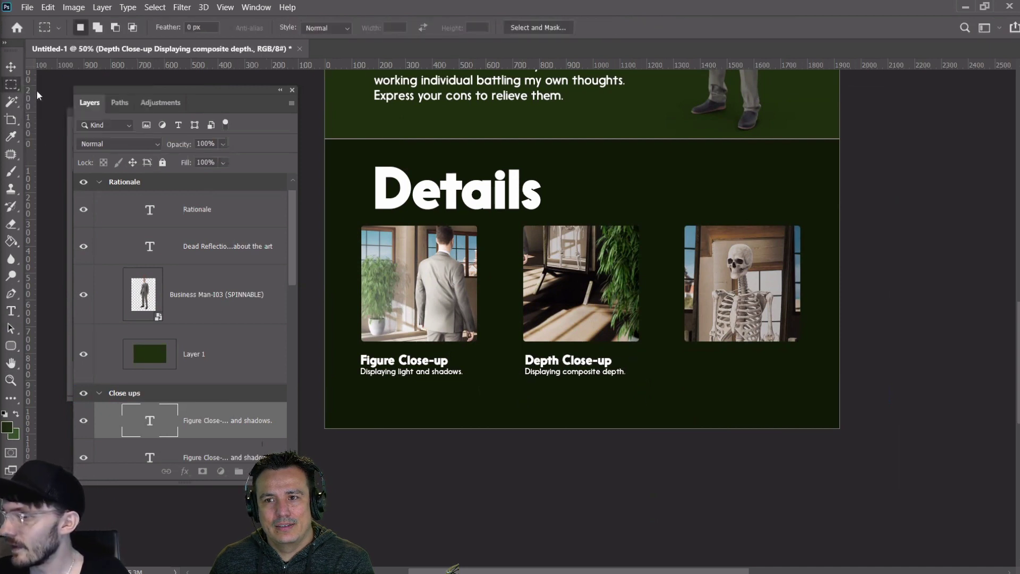
left_click_drag(561, 380, 723, 380)
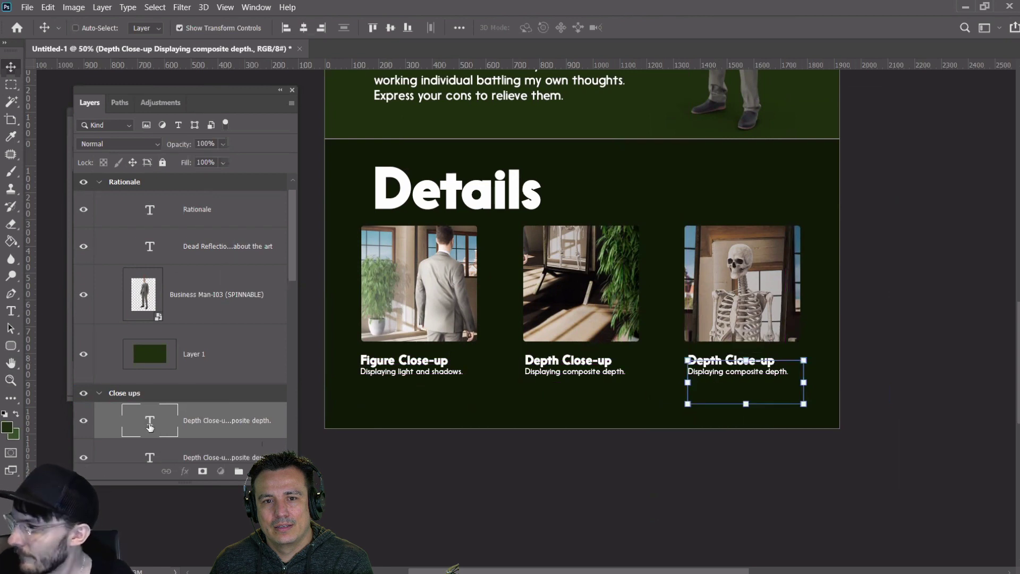
double_click(775, 361)
left_click_drag(778, 366, 651, 367)
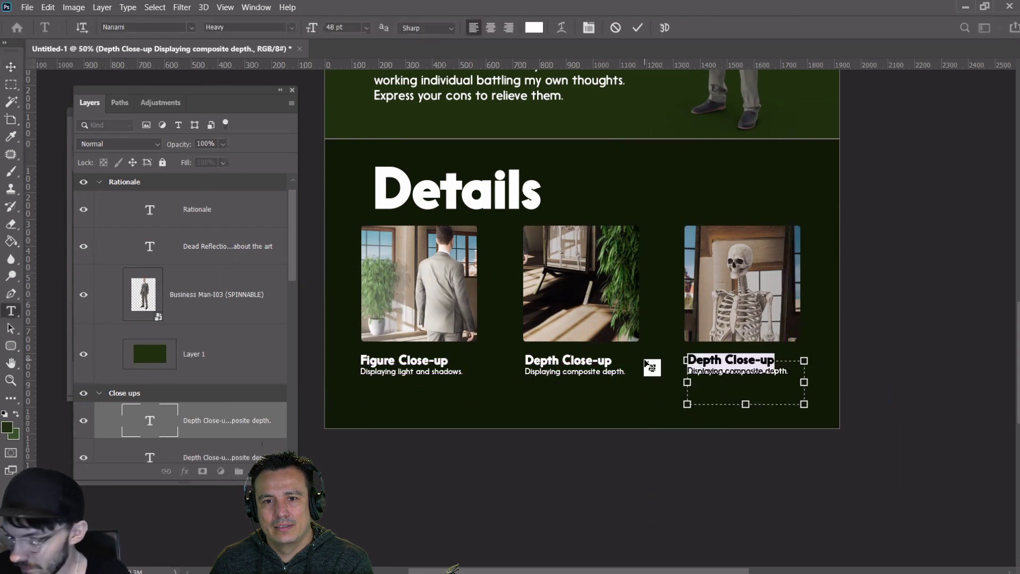
type("Refl")
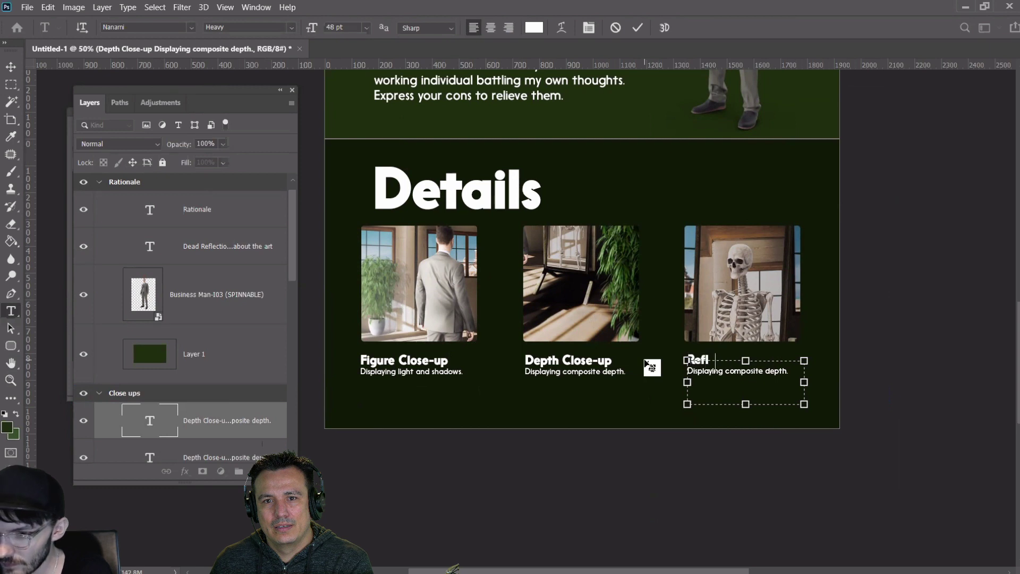
type("ection Cl")
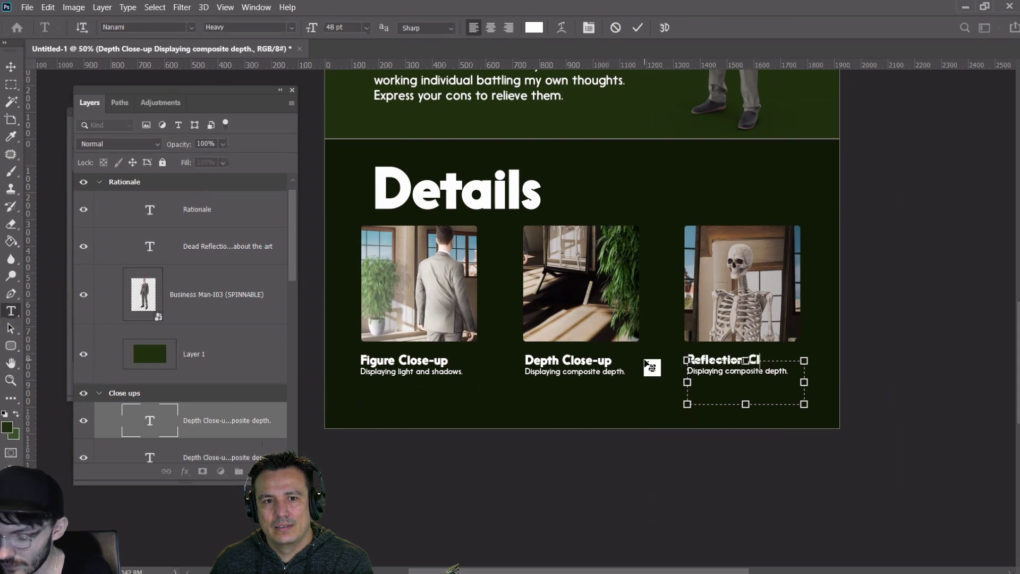
type("ose-up")
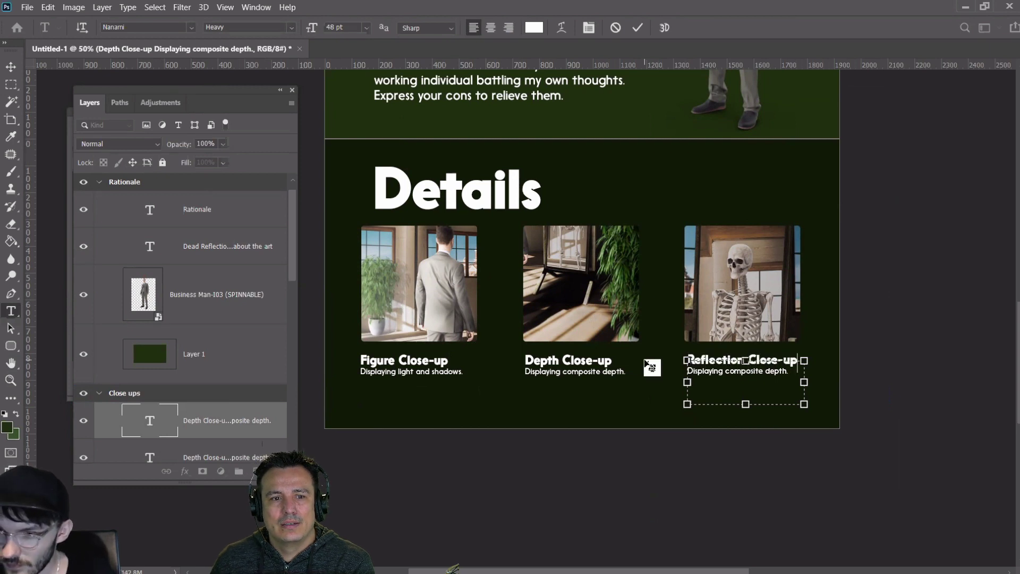
Replace the third caption's description line with "Displaying reflection." and finish editing the text
left_click(766, 374)
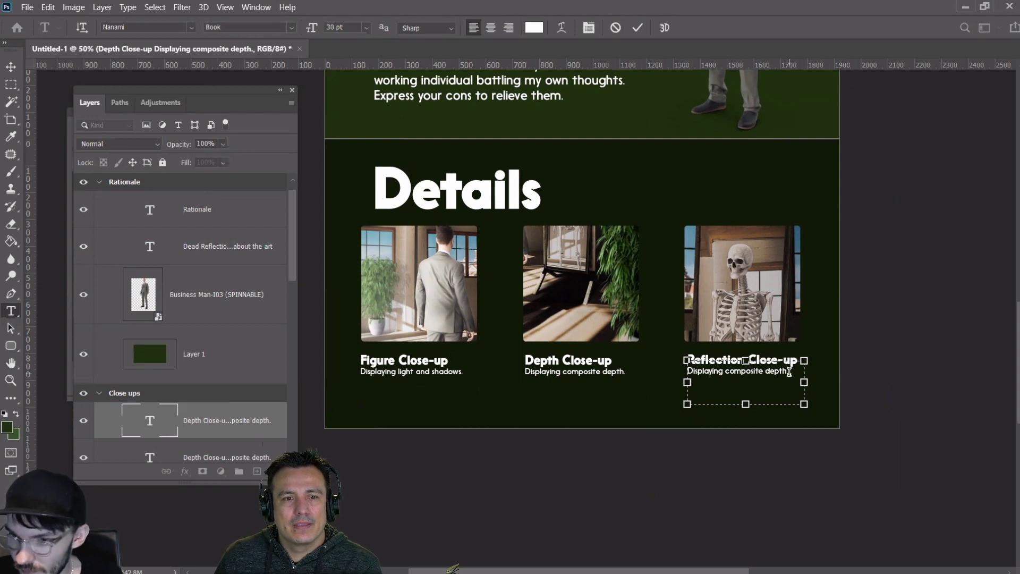
left_click_drag(789, 372, 727, 372)
left_click(728, 372)
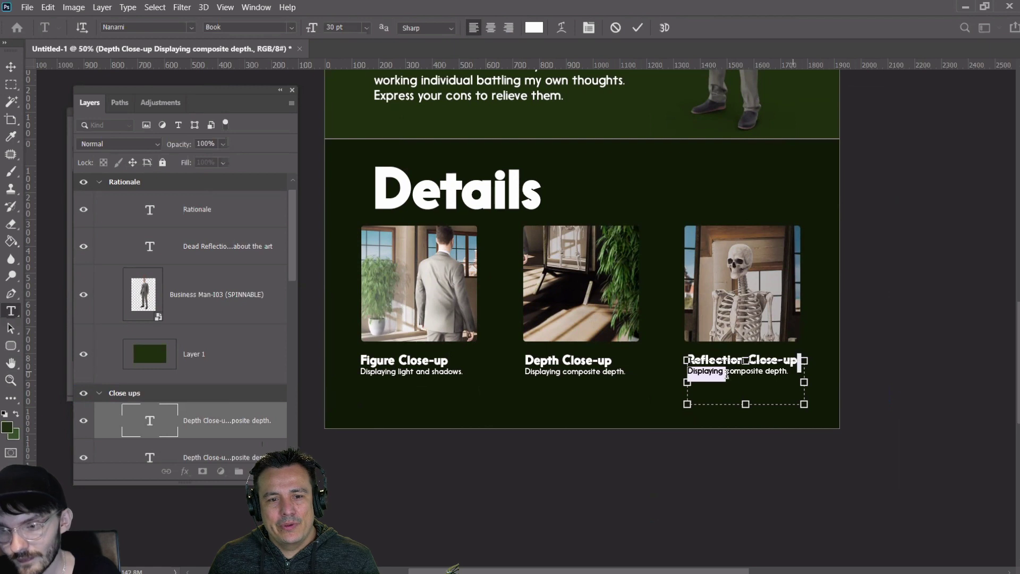
left_click_drag(790, 372, 727, 376)
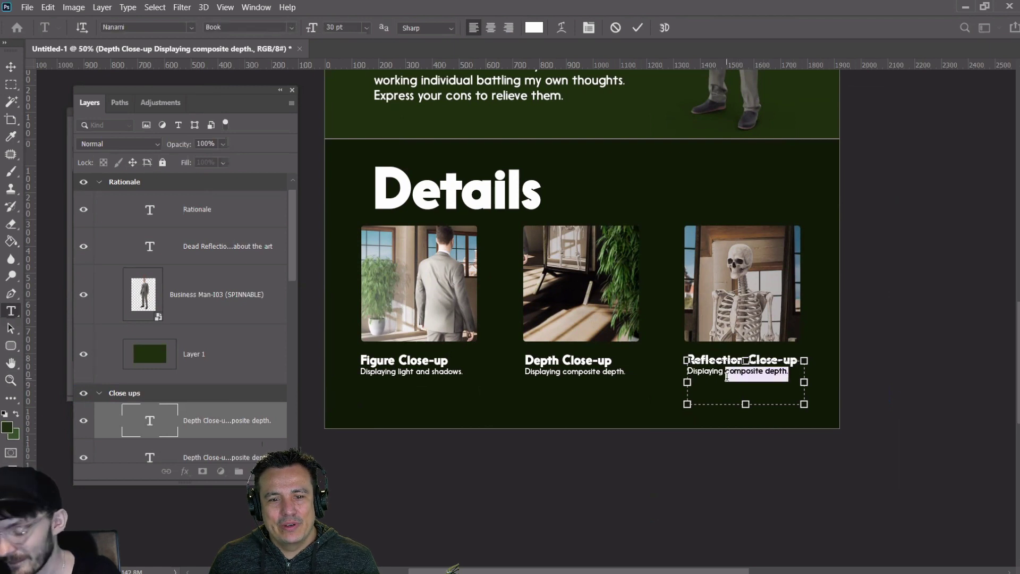
type("reflection")
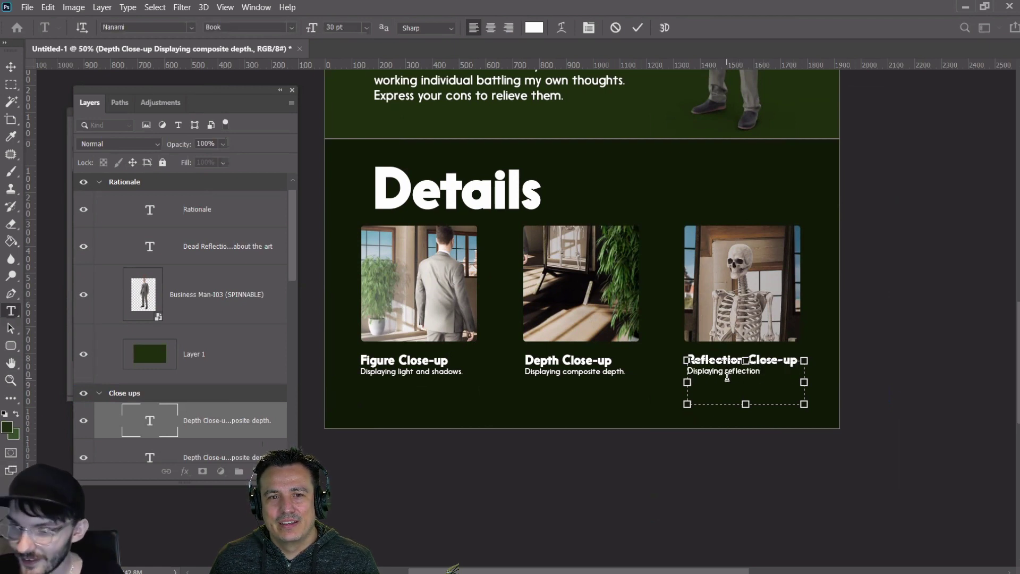
type(".")
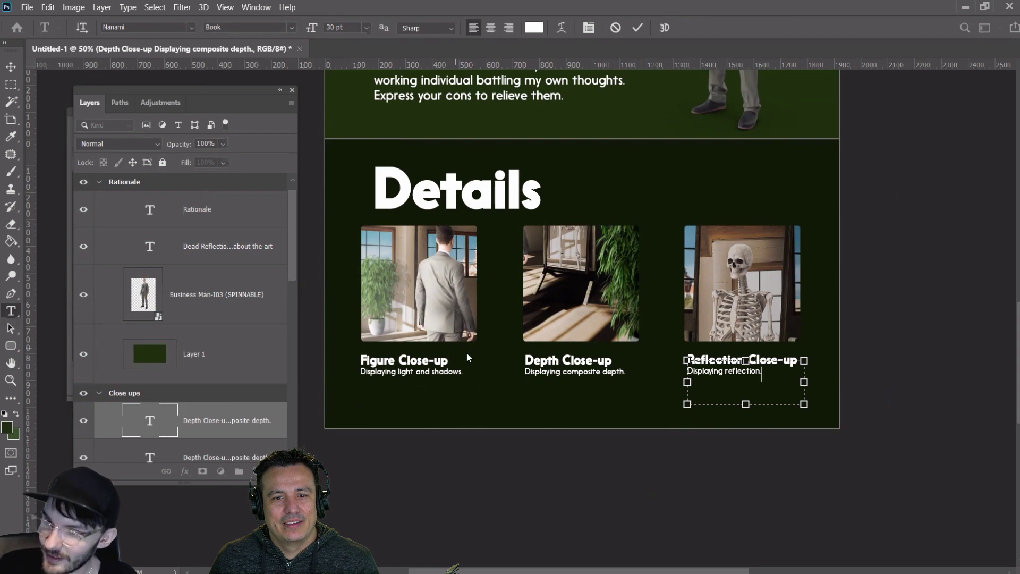
left_click(18, 80)
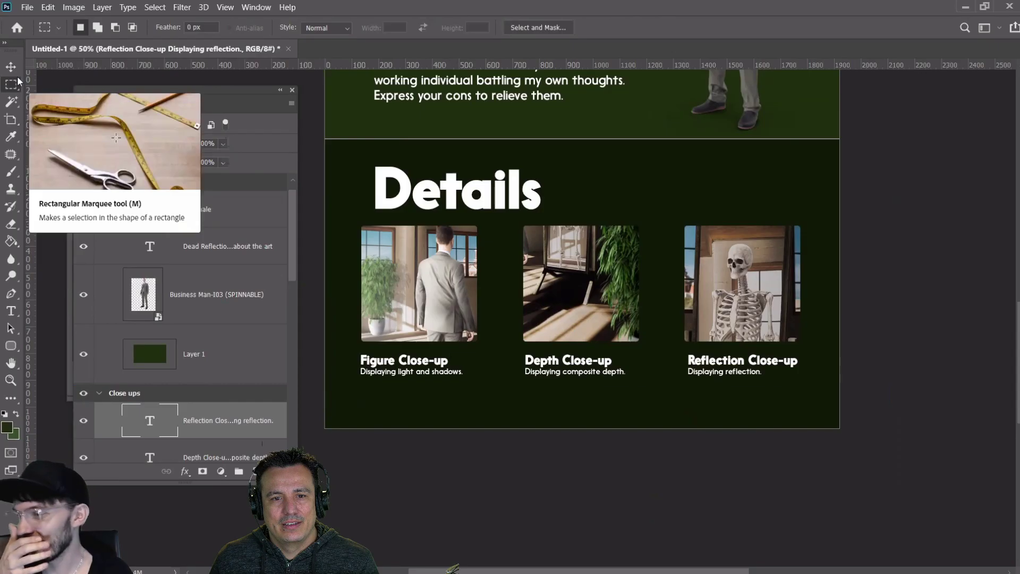
left_click(11, 67)
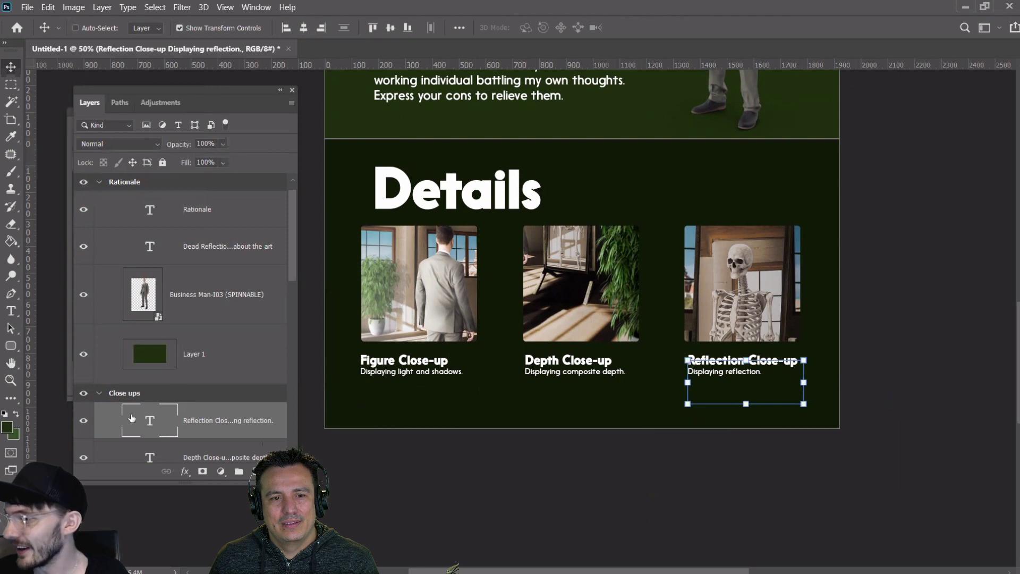
Group all Close ups layers above the background Layer 1 and name the group "Details"
scroll(132, 419, "down", 10)
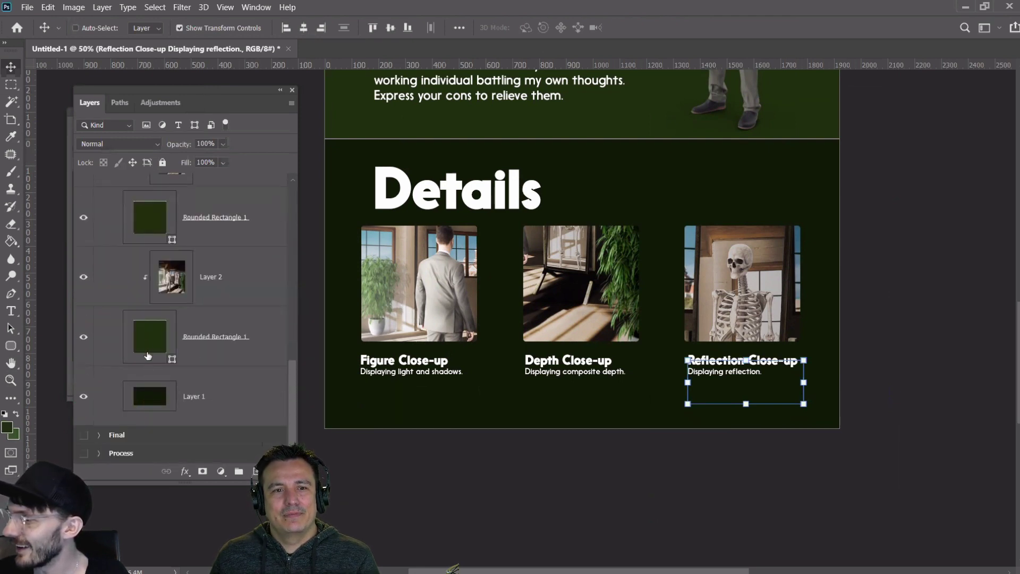
left_click(148, 355, "shift")
left_click_drag(148, 356, 239, 472)
double_click(157, 357)
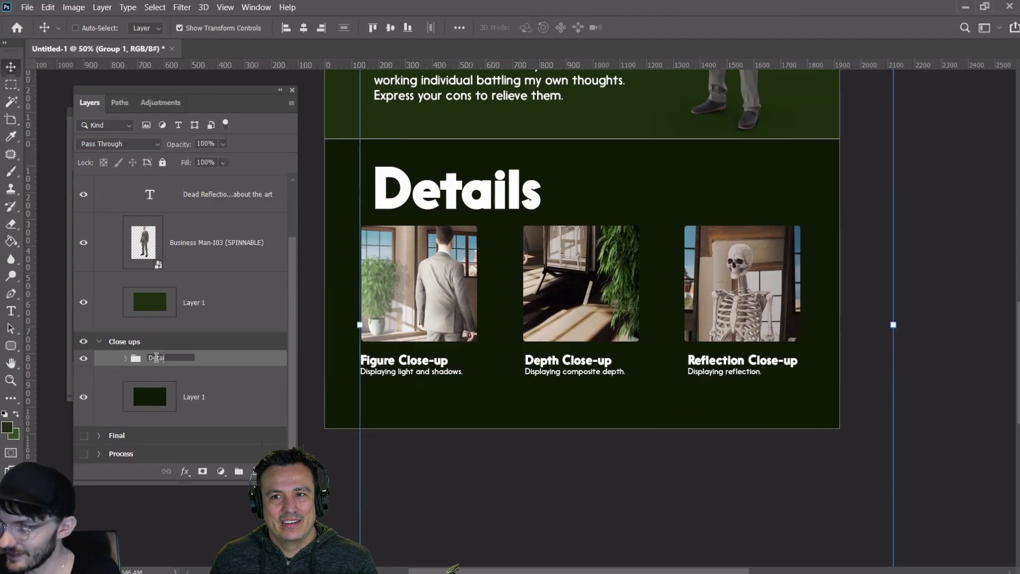
type("Details")
key("Return")
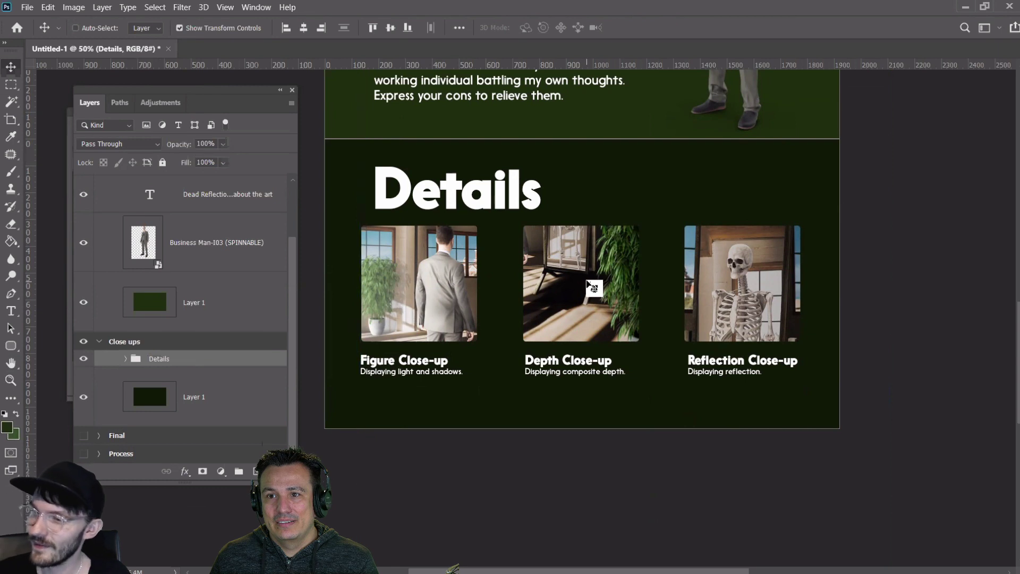
left_click_drag(589, 291, 595, 302)
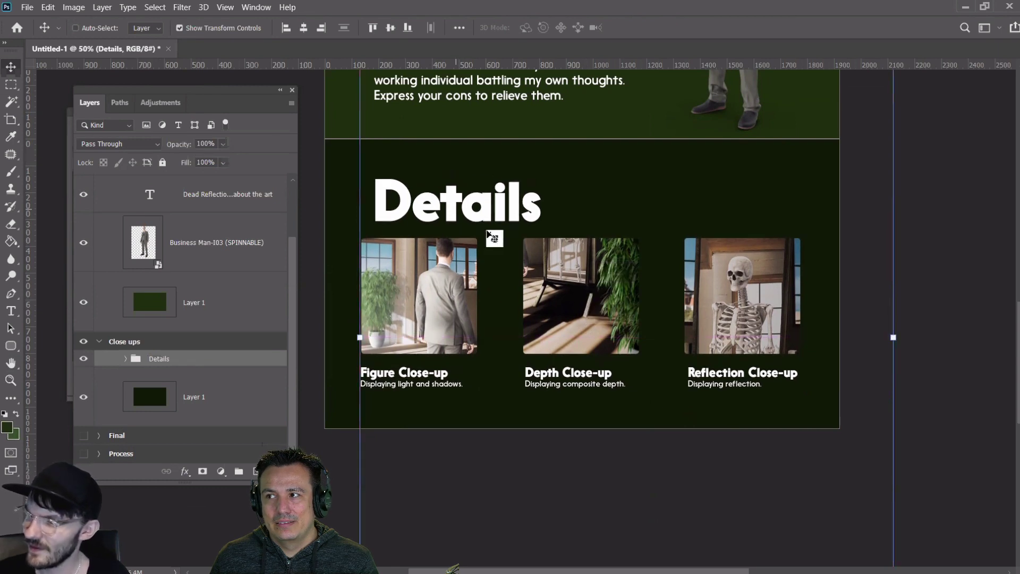
left_click(49, 7)
left_click(59, 20)
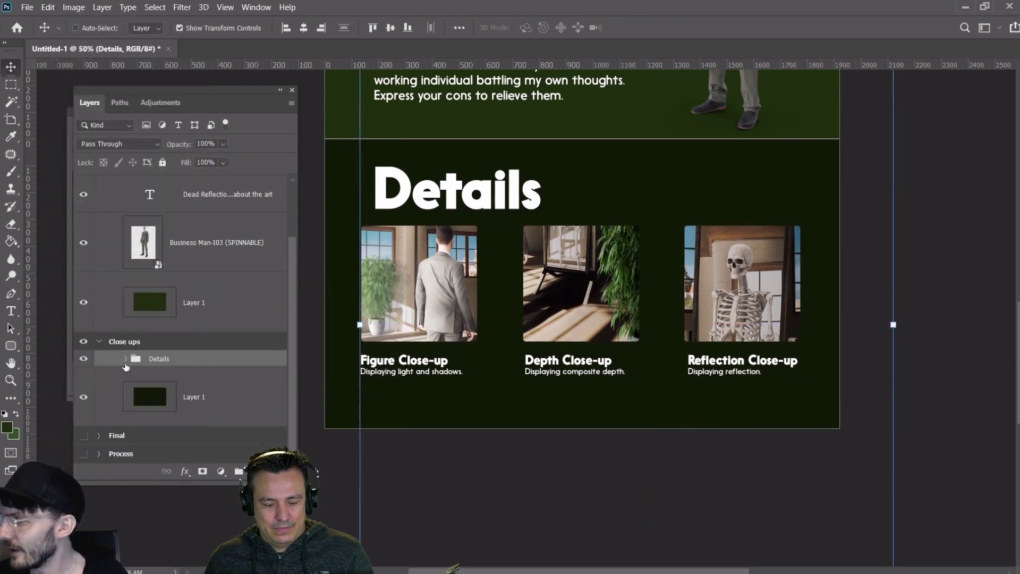
Take the Details heading text layer out of the Details group, place it directly above, and collapse the group
left_click(121, 358)
scroll(207, 410, "down", 3)
left_click_drag(207, 410, 131, 260)
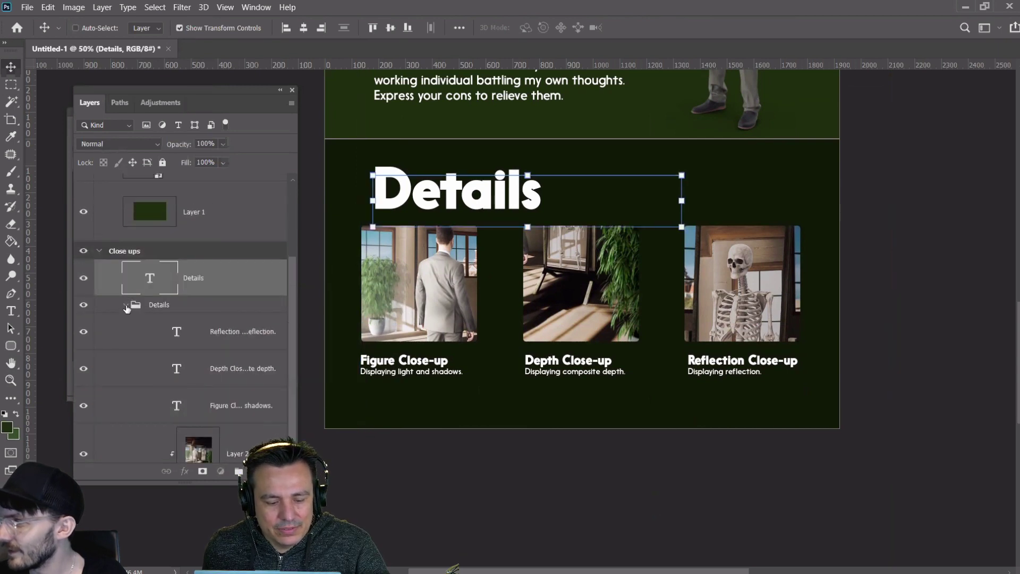
left_click(126, 305)
Nudge the Details group of squares and captions down slightly to widen the gap beneath the heading
left_click(167, 358)
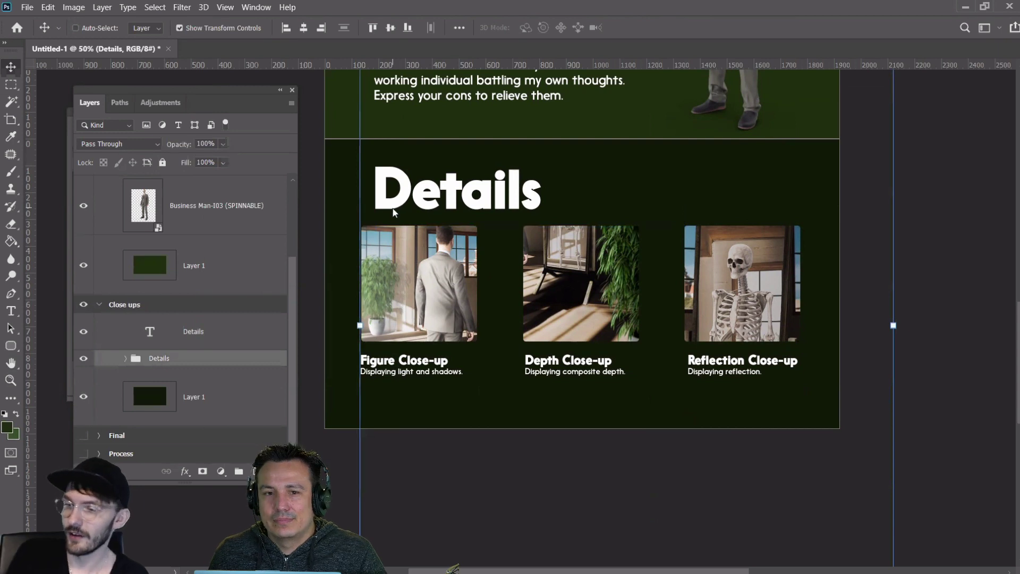
key("shift+Down")
key("shift+Down")
key("shift+Down")
key("shift+Down")
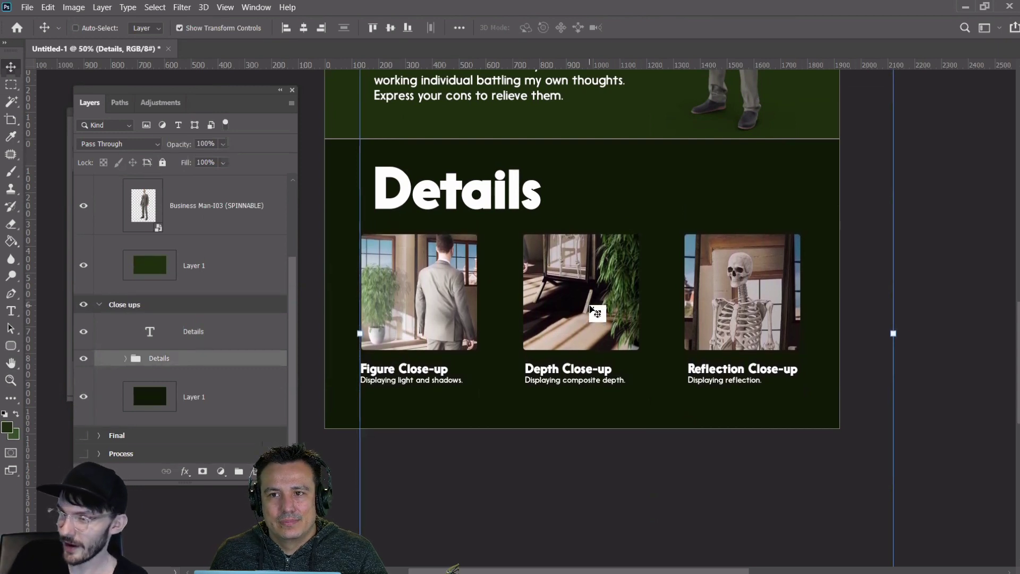
key("Down")
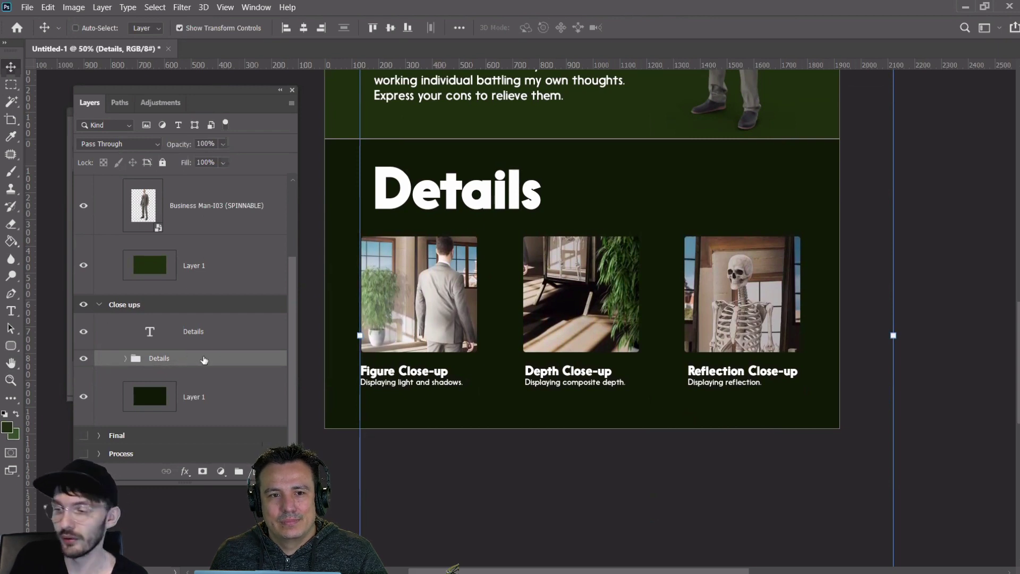
key("Down")
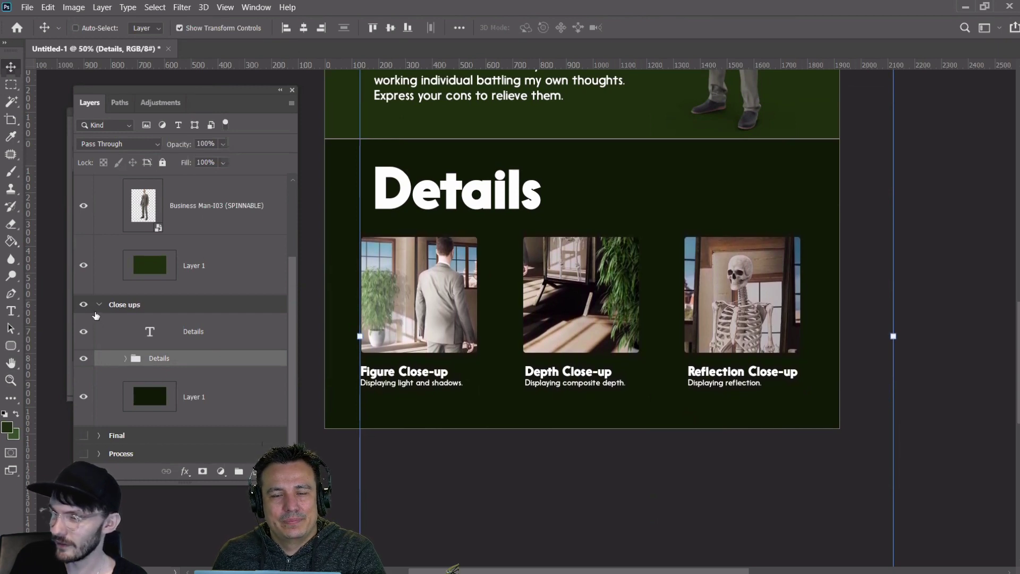
Collapse the Close ups artboard's layers and make the hidden Final artboard visible below the Details section
left_click(11, 380)
right_click(482, 269)
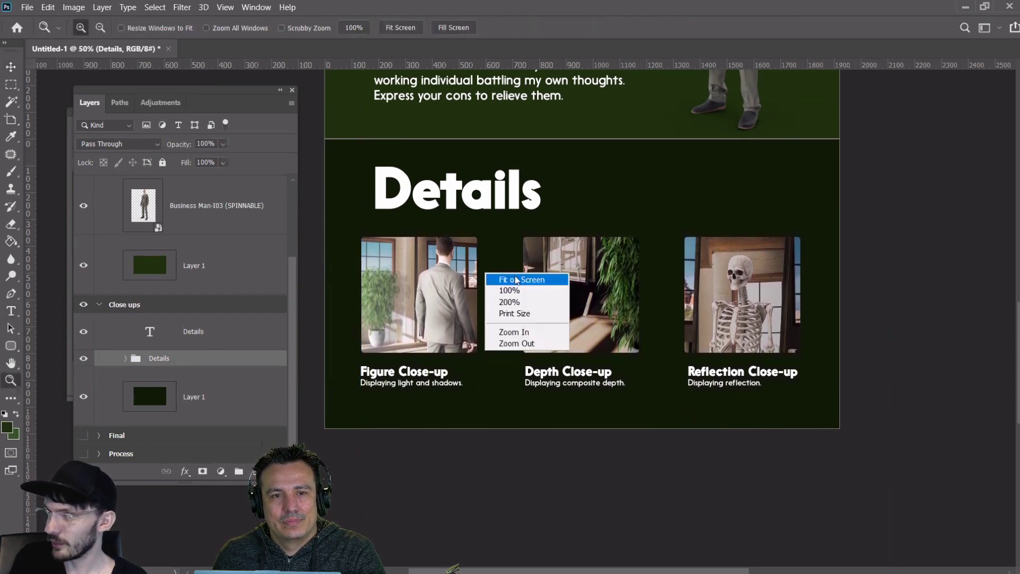
left_click(518, 280)
scroll(560, 398, "down", 3)
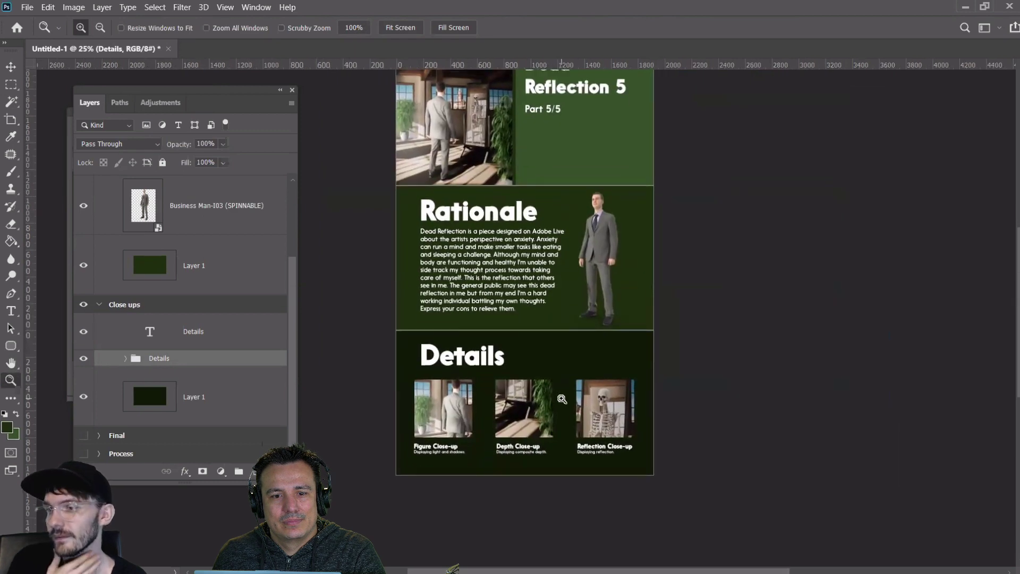
scroll(563, 374, "up", 3)
scroll(563, 374, "down", 3)
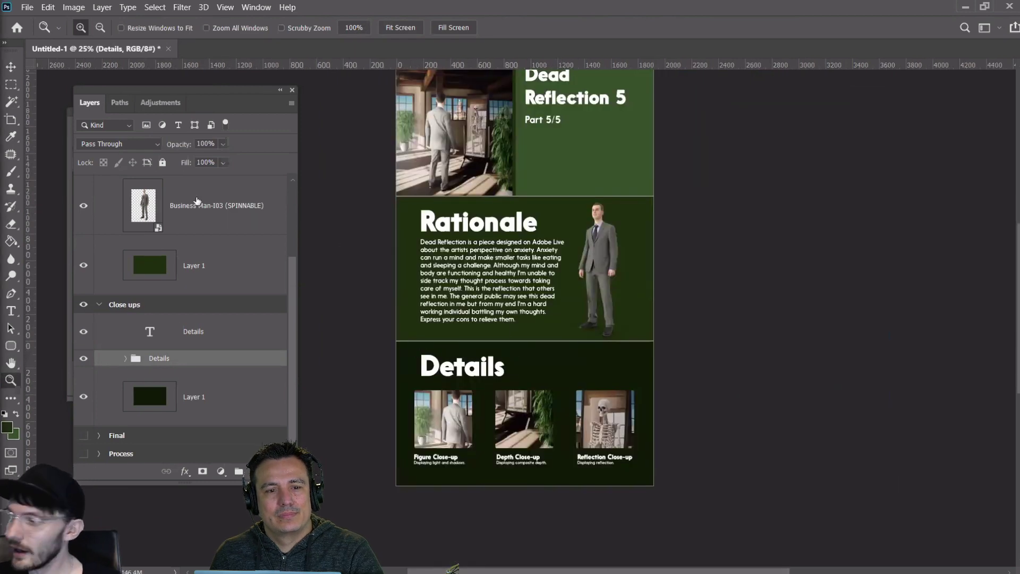
left_click(106, 307)
left_click(99, 304)
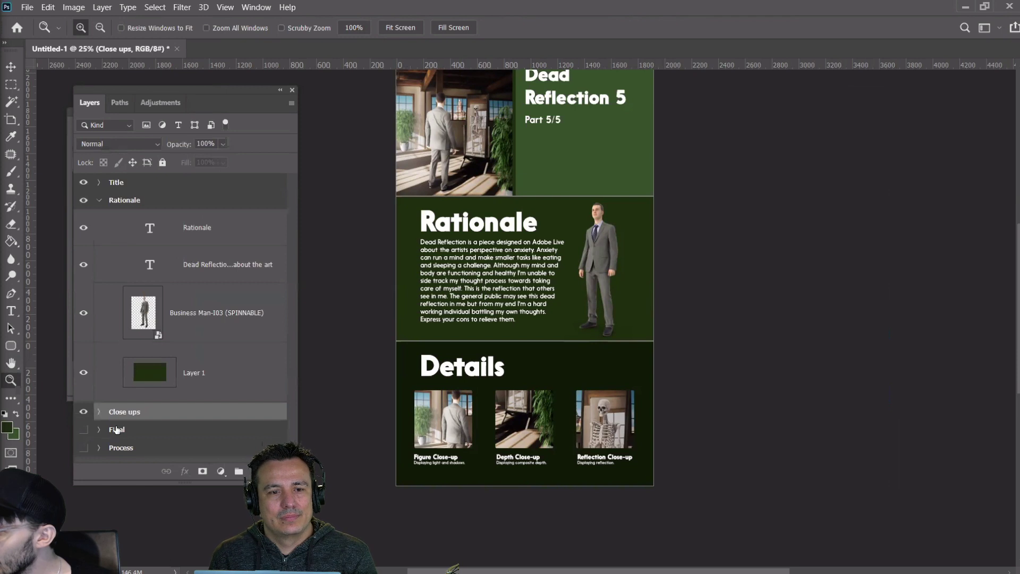
left_click(83, 429)
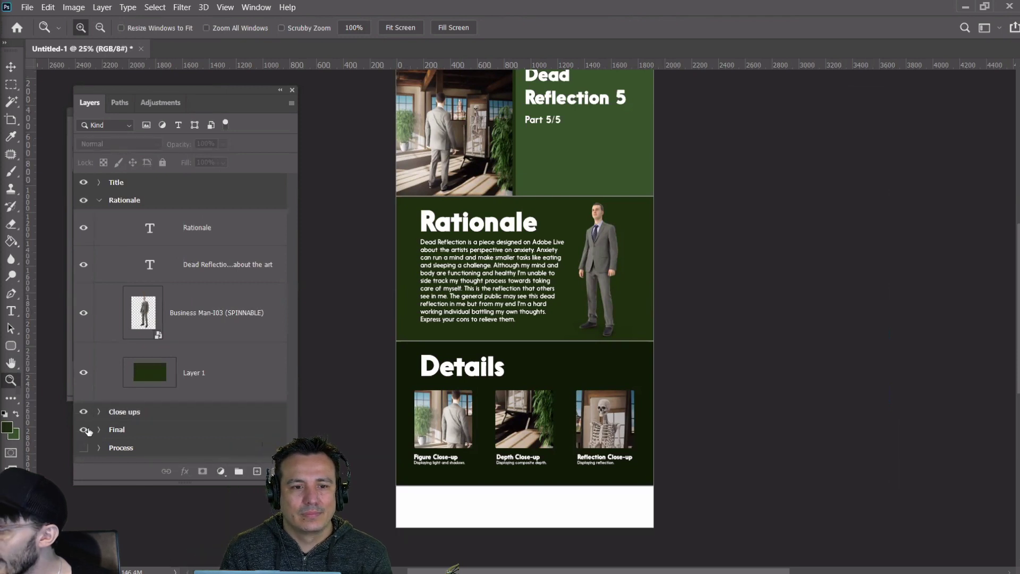
scroll(643, 429, "down", 1)
scroll(644, 429, "down", 1)
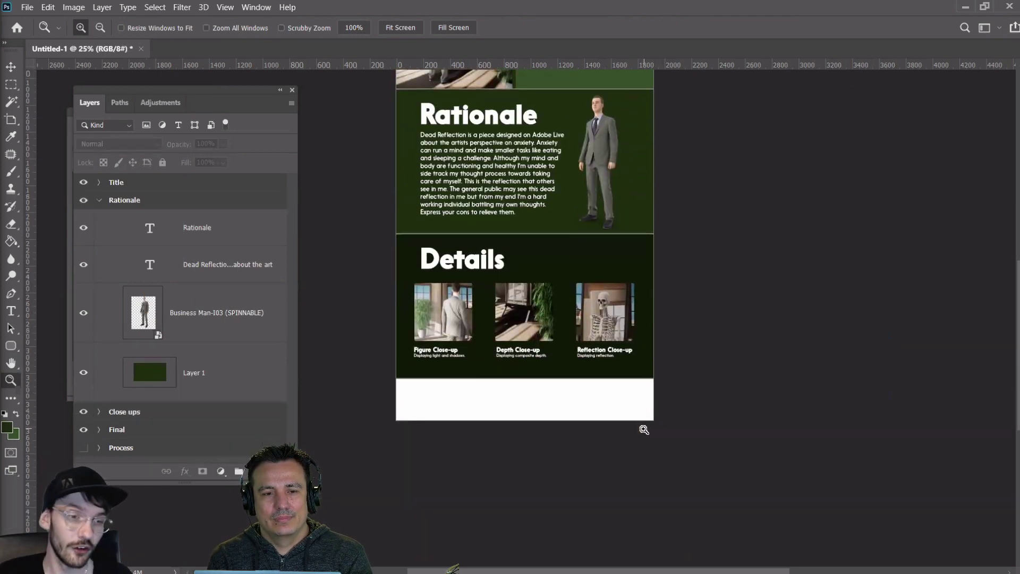
scroll(643, 425, "up", 2)
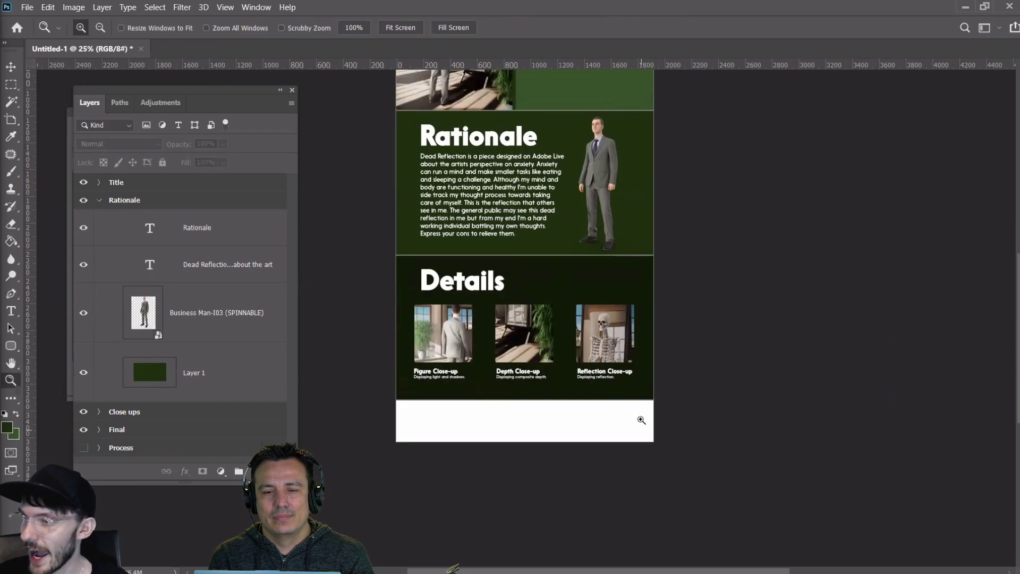
scroll(415, 436, "down", 1)
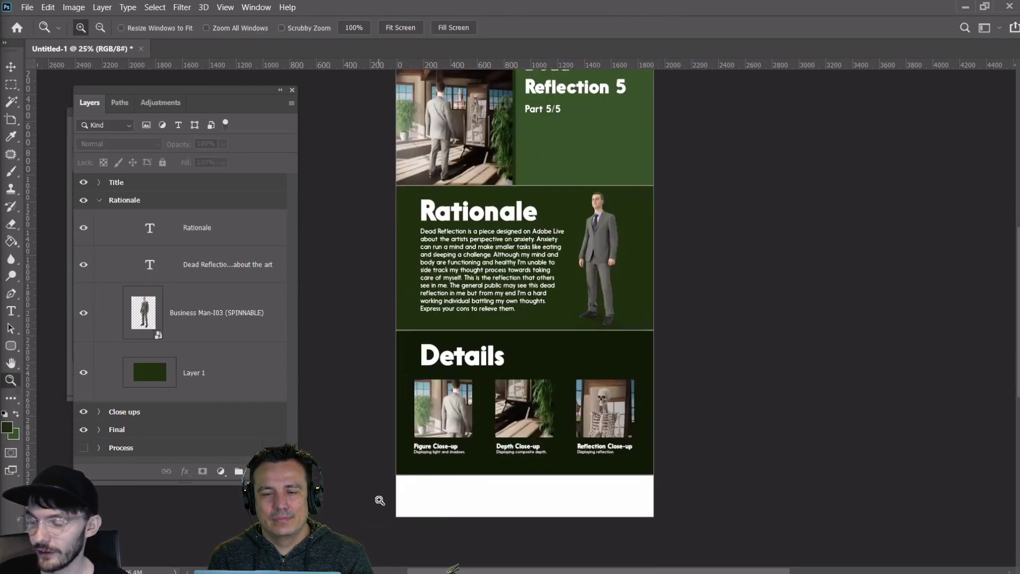
left_click(128, 416)
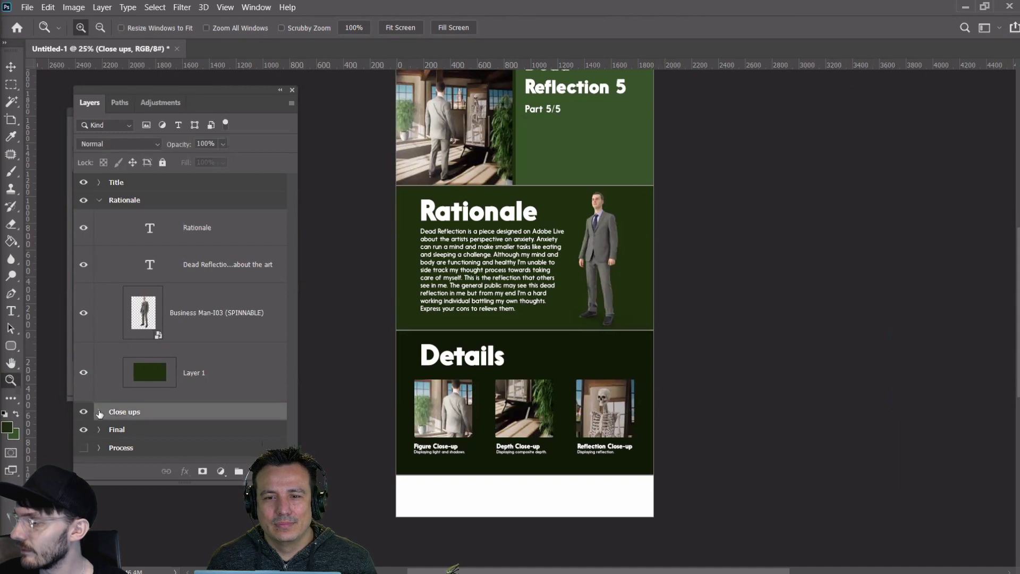
left_click(99, 412)
scroll(160, 383, "down", 2)
left_click(164, 391)
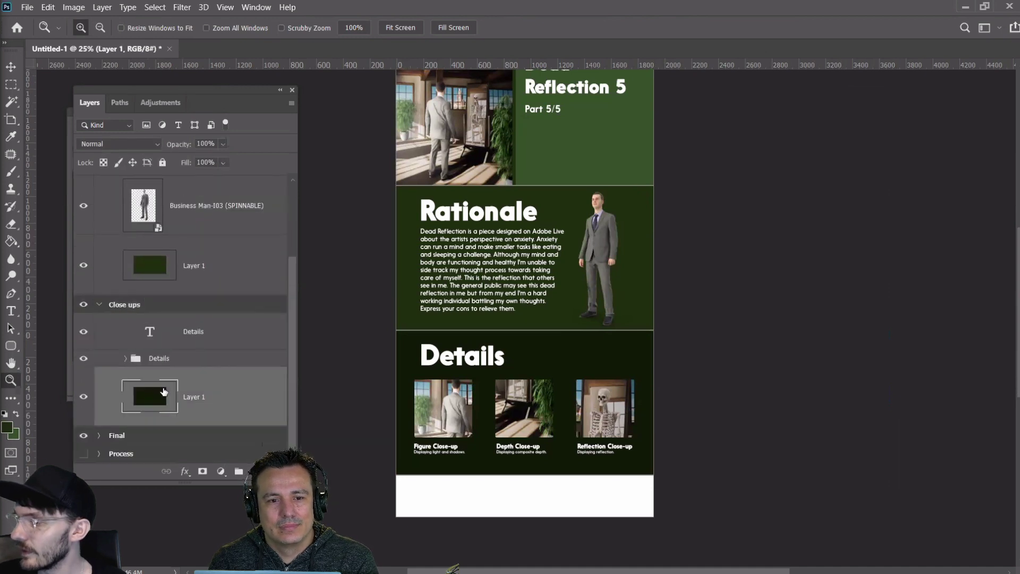
left_click(100, 306)
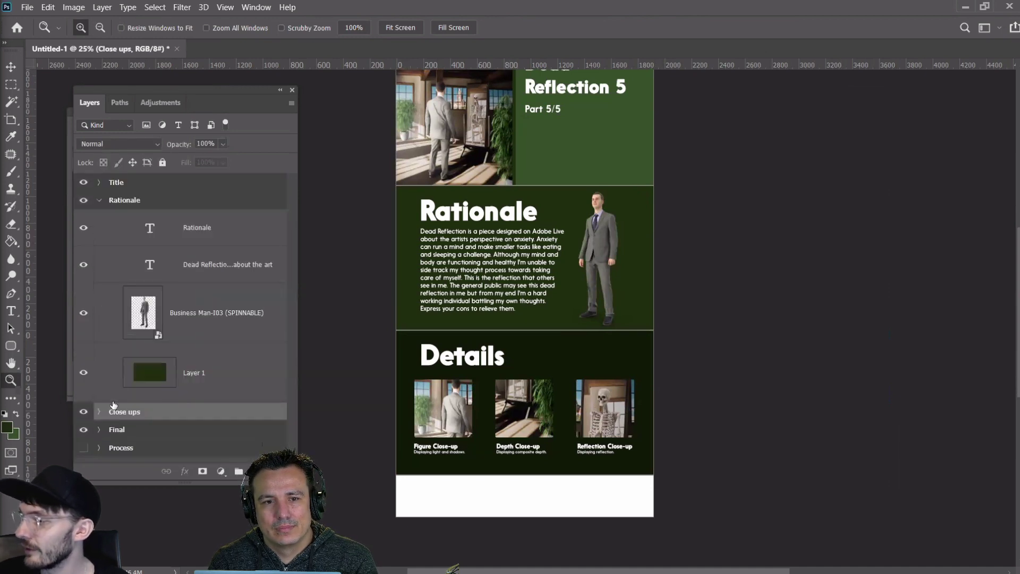
Fill the Final artboard's Layer 1 with the mid green sampled from the Title section's background
left_click(99, 430)
left_click(158, 409)
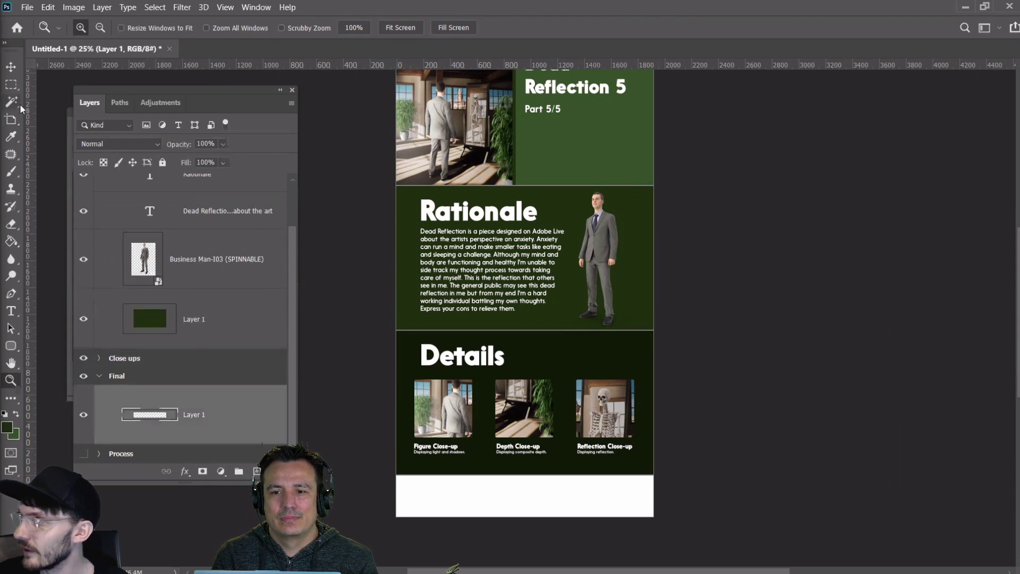
key("i")
scroll(634, 239, "up", 1)
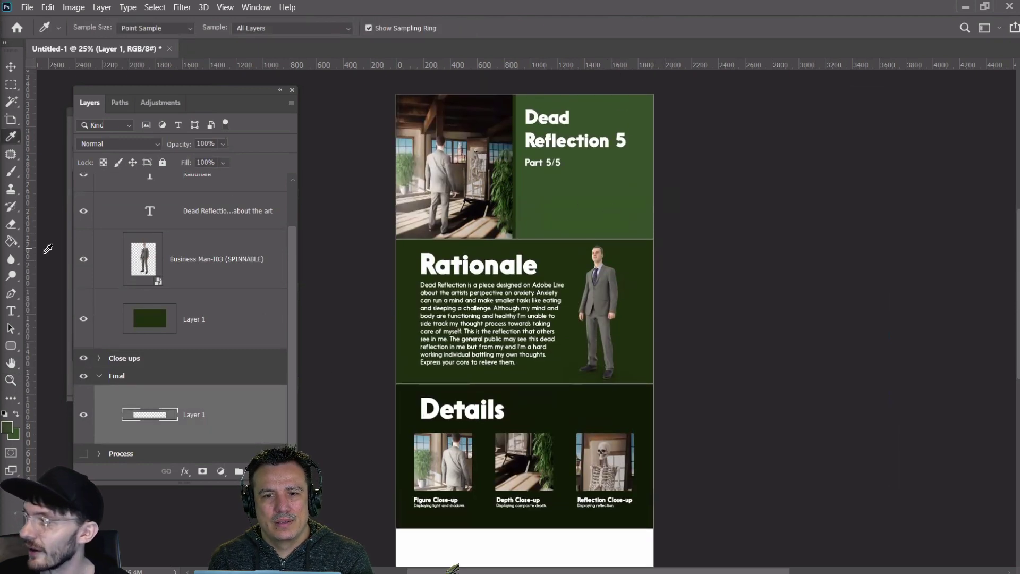
left_click(11, 240)
scroll(538, 423, "down", 2)
left_click(513, 461)
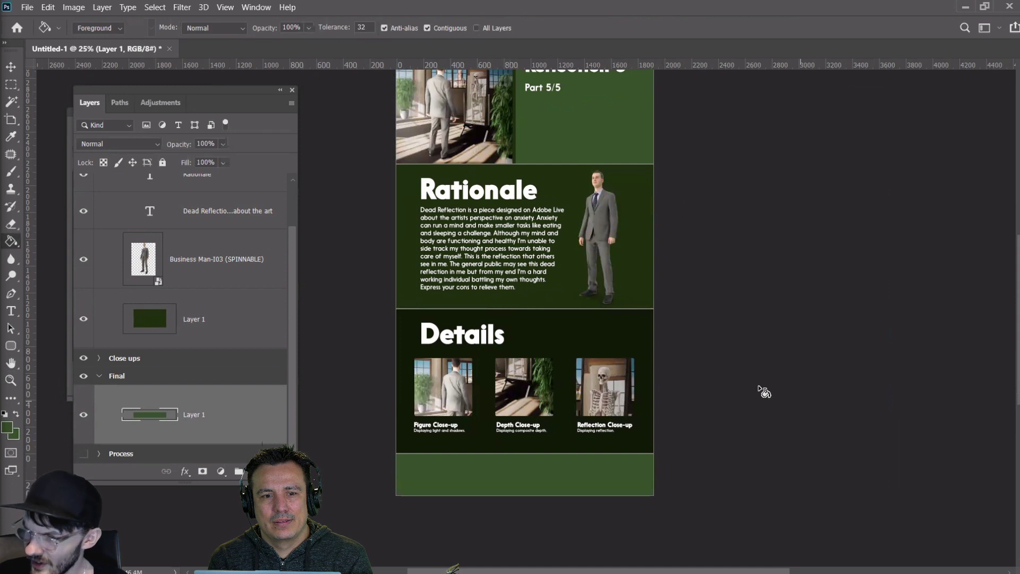
Assign the red colour label to the Title, Final and Process artboards in the layer list
scroll(567, 204, "up", 2)
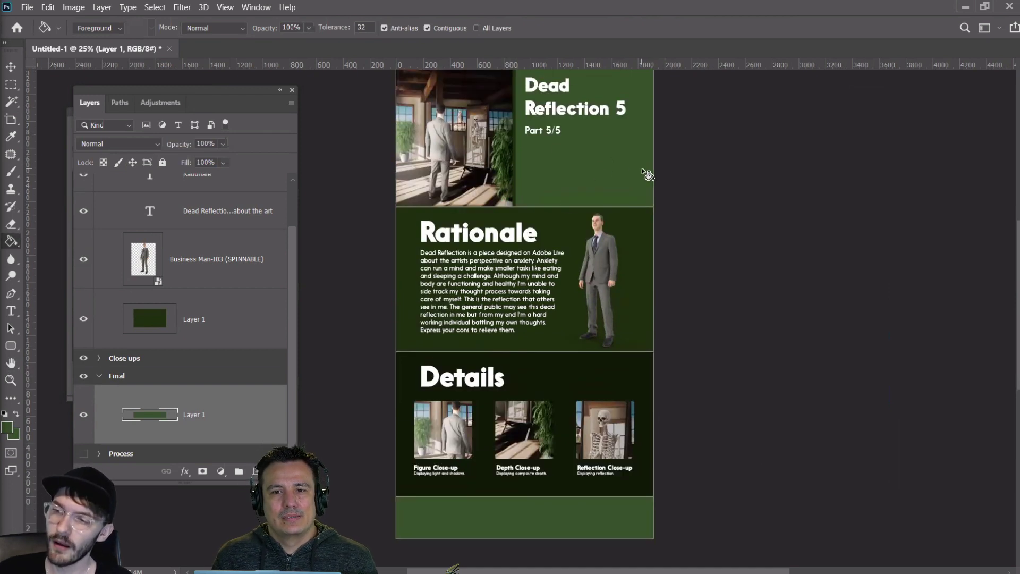
scroll(195, 269, "up", 1)
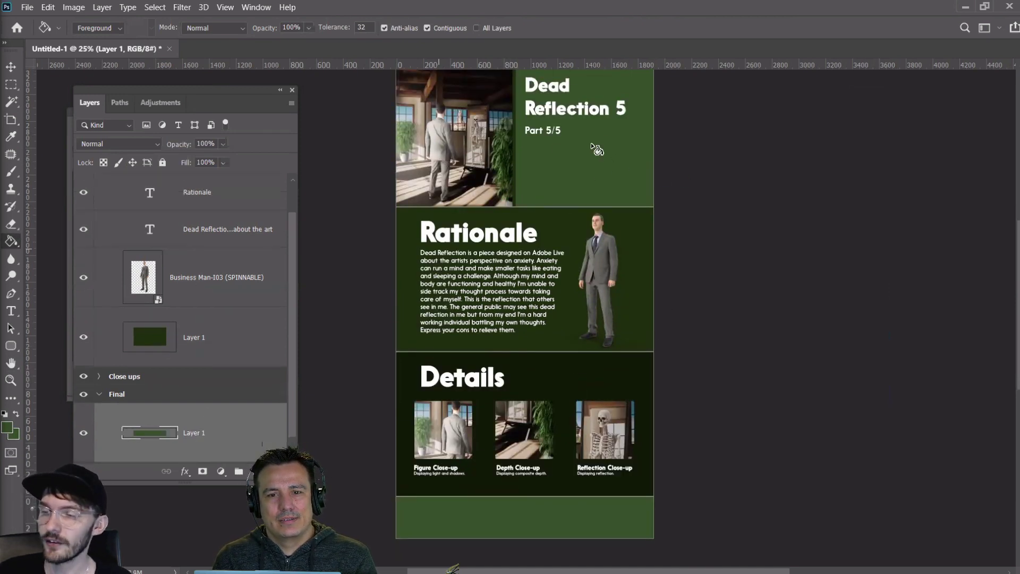
scroll(596, 151, "up", 2)
key("v")
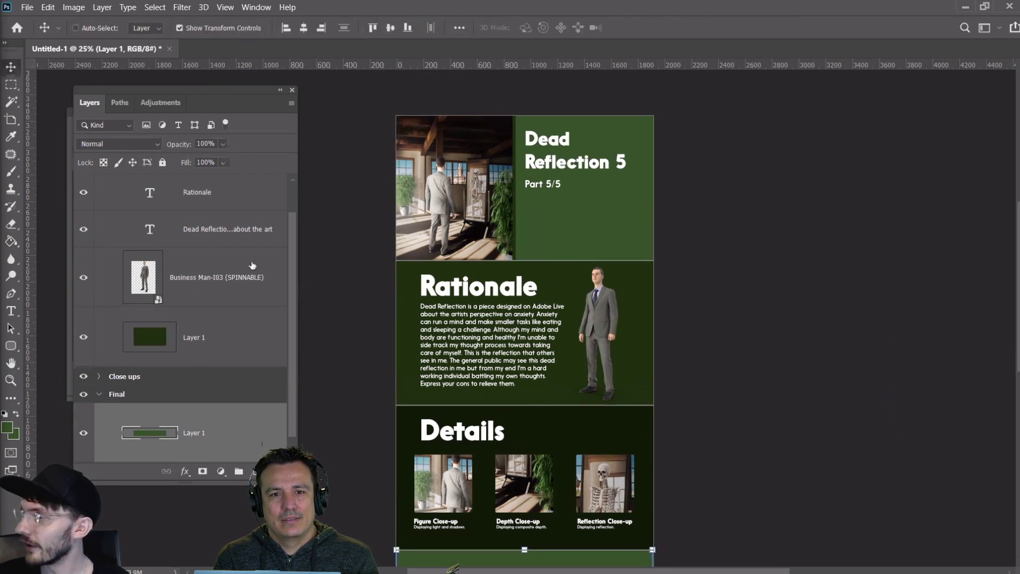
scroll(207, 265, "up", 1)
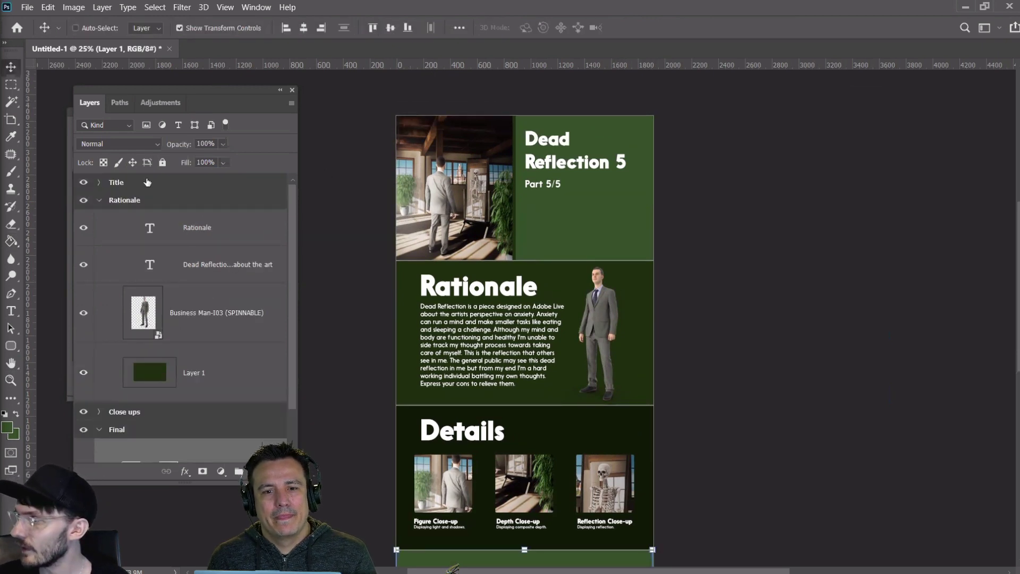
right_click(148, 183)
left_click(204, 504)
scroll(128, 346, "down", 2)
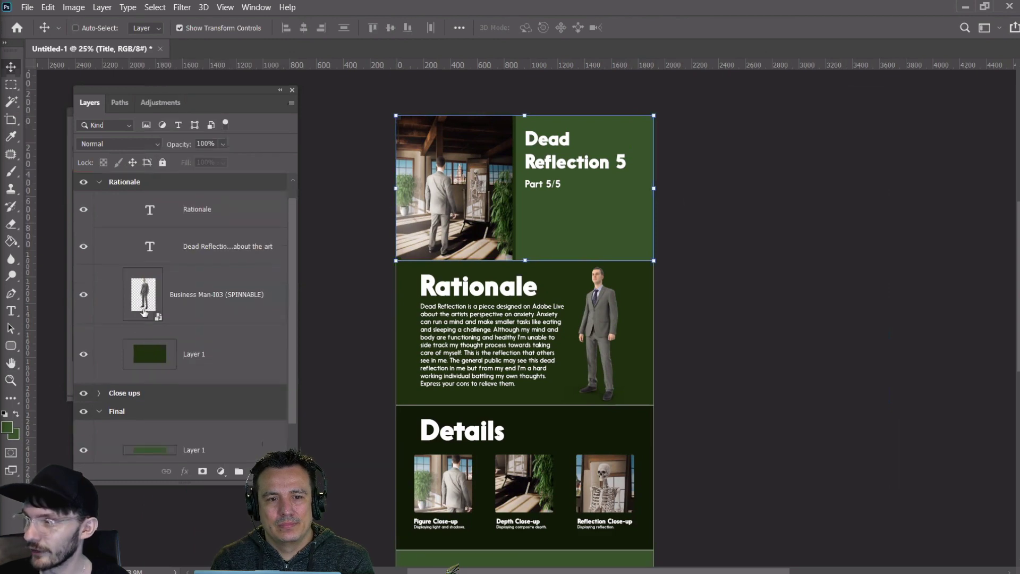
right_click(127, 382)
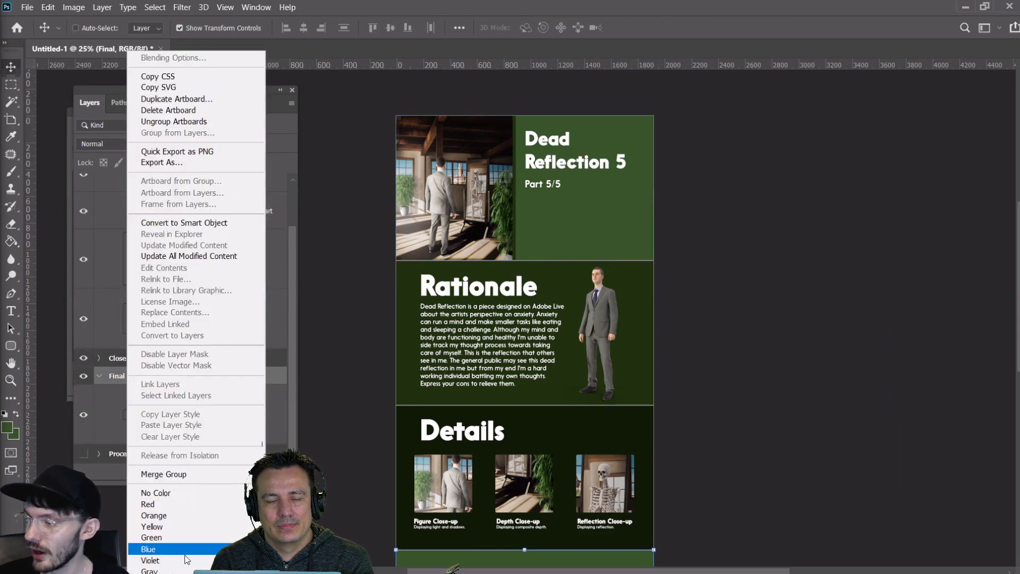
left_click(187, 515)
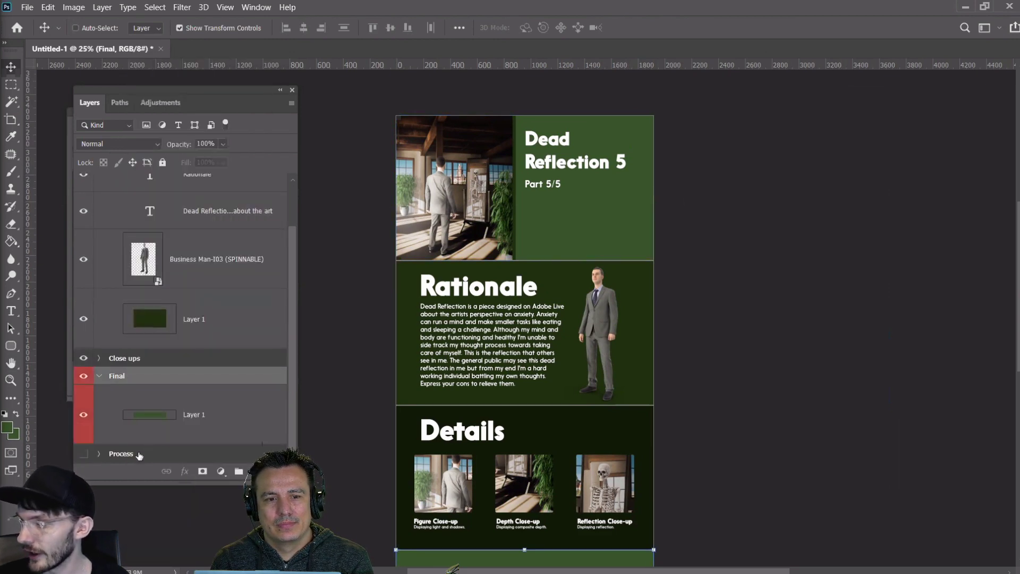
right_click(139, 456)
left_click(190, 503)
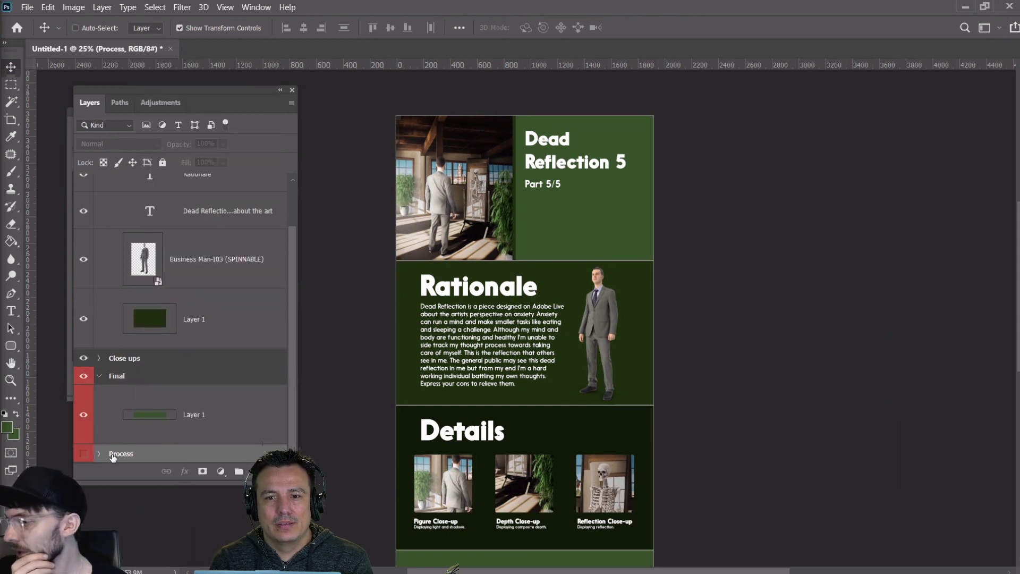
Duplicate the Rationale heading text layer into the Close ups artboard
scroll(549, 372, "down", 5)
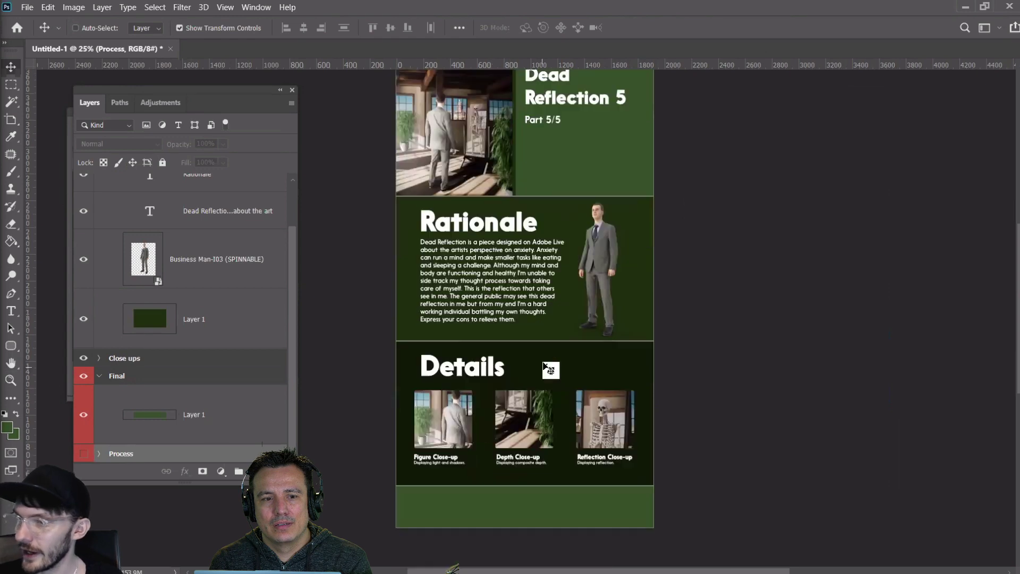
scroll(548, 372, "up", 3)
scroll(158, 254, "up", 2)
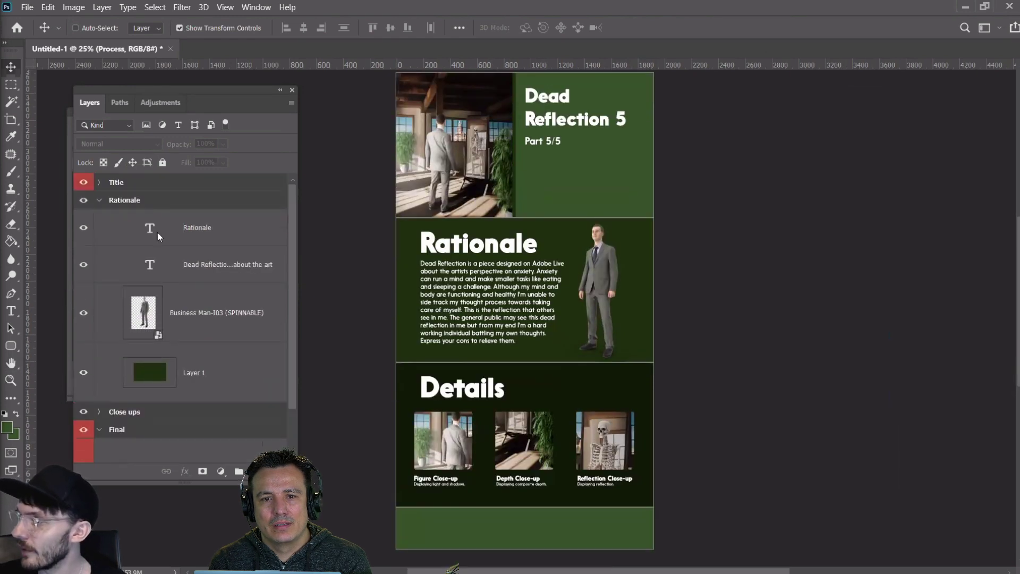
left_click(152, 230)
left_click_drag(153, 229, 164, 412)
scroll(242, 356, "down", 2)
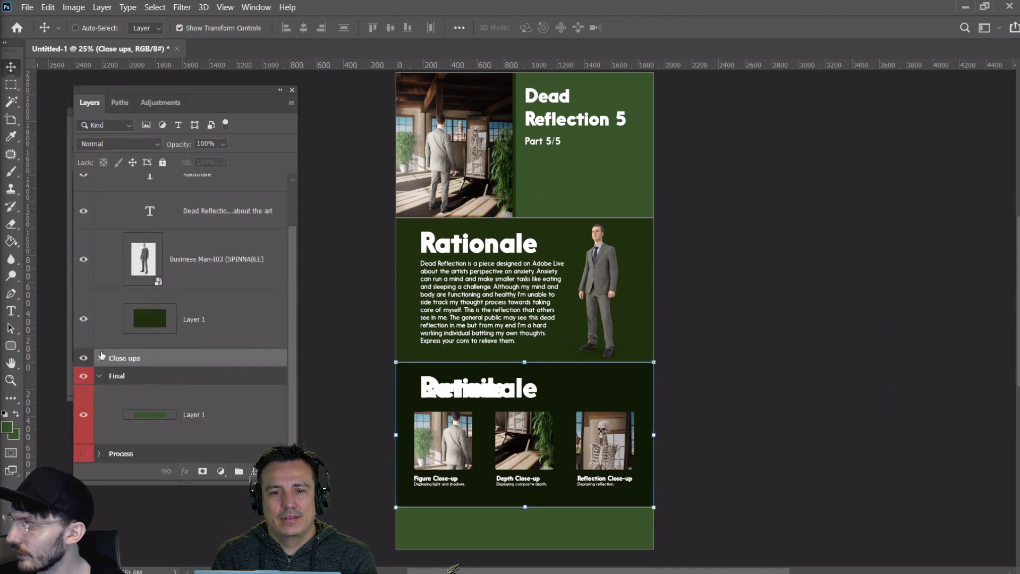
Move the duplicated Rationale heading from Close ups into the Final artboard above Layer 1, and collapse the Close ups artboard
left_click(100, 354)
scroll(192, 355, "down", 2)
left_click(165, 305)
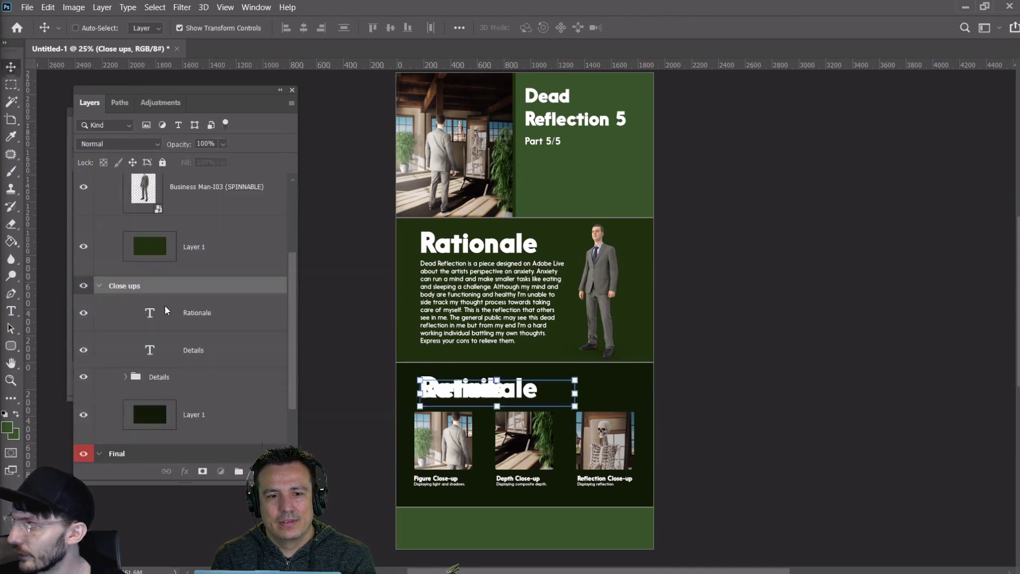
scroll(164, 276, "down", 2)
left_click_drag(165, 244, 130, 382)
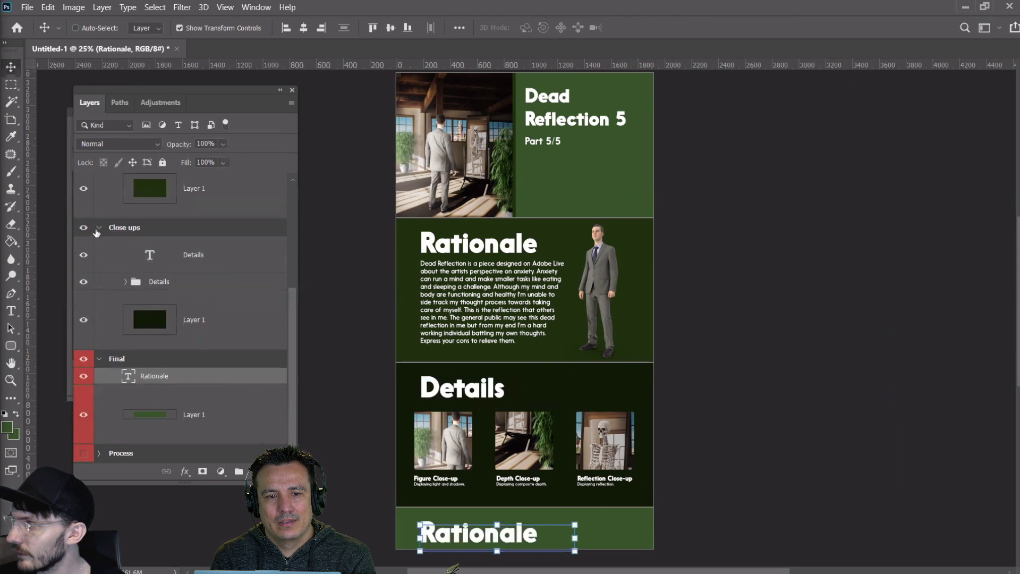
left_click(97, 234)
left_click(99, 228)
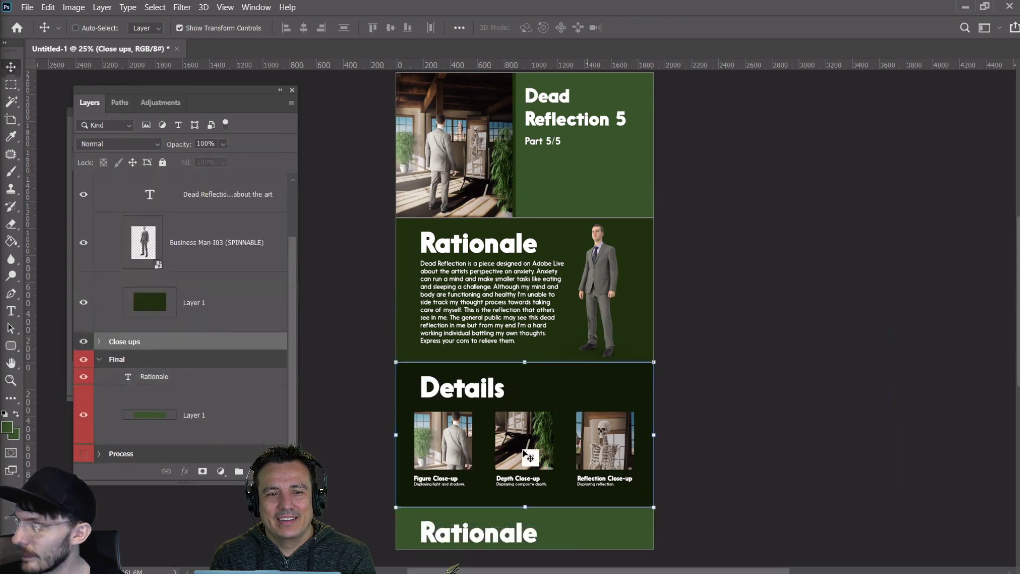
Nudge the Rationale heading in the Final artboard slightly upward within the green strip
scroll(650, 518, "down", 2)
left_click(159, 378)
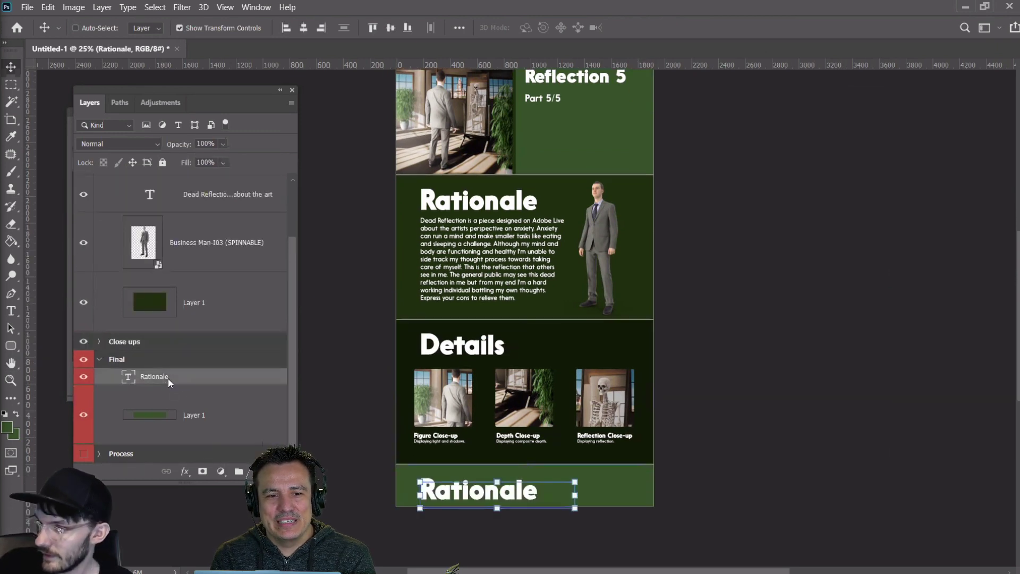
key("shift+Up")
key("shift+Up")
key("shift+Up")
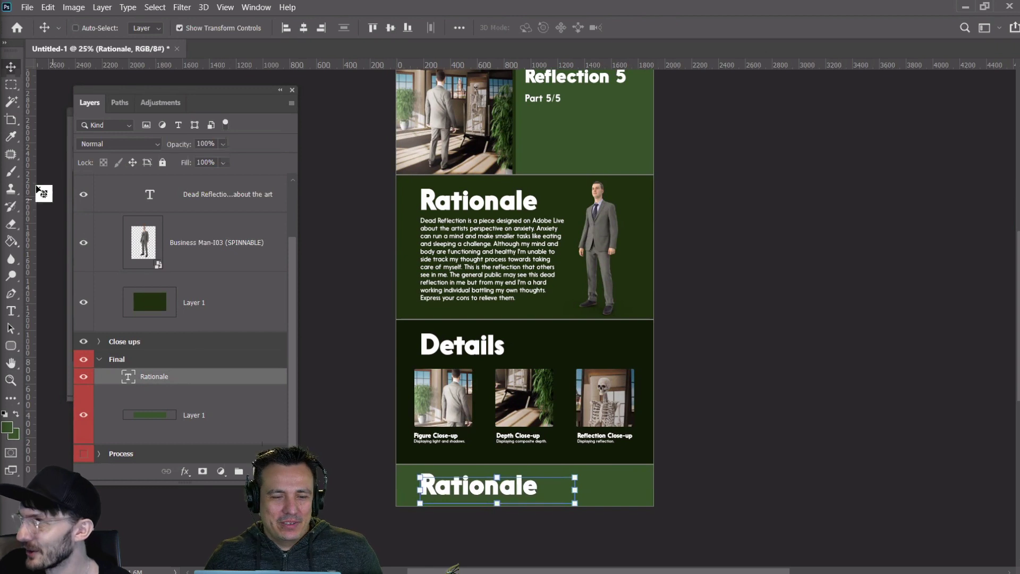
left_click(11, 85)
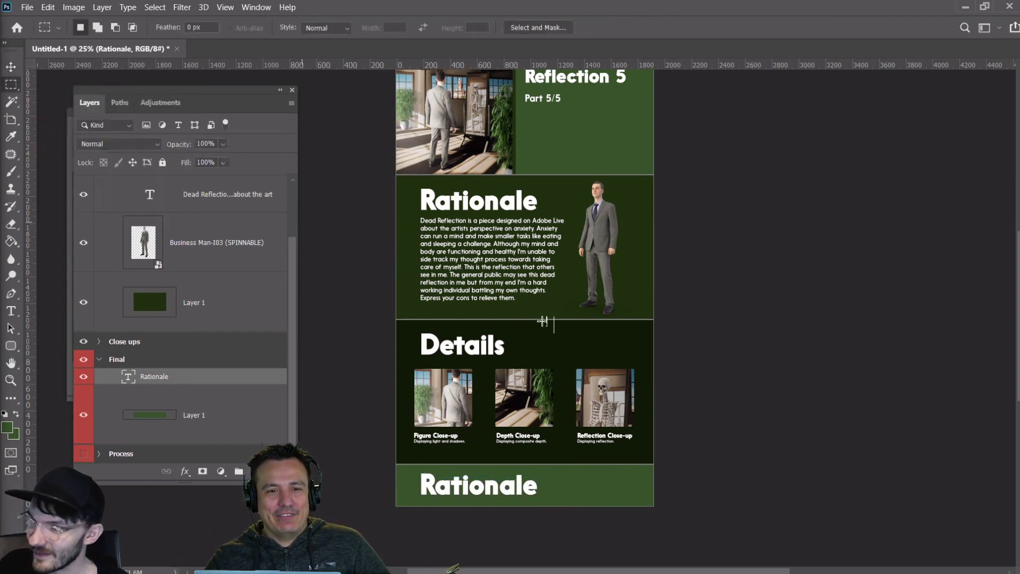
key("v")
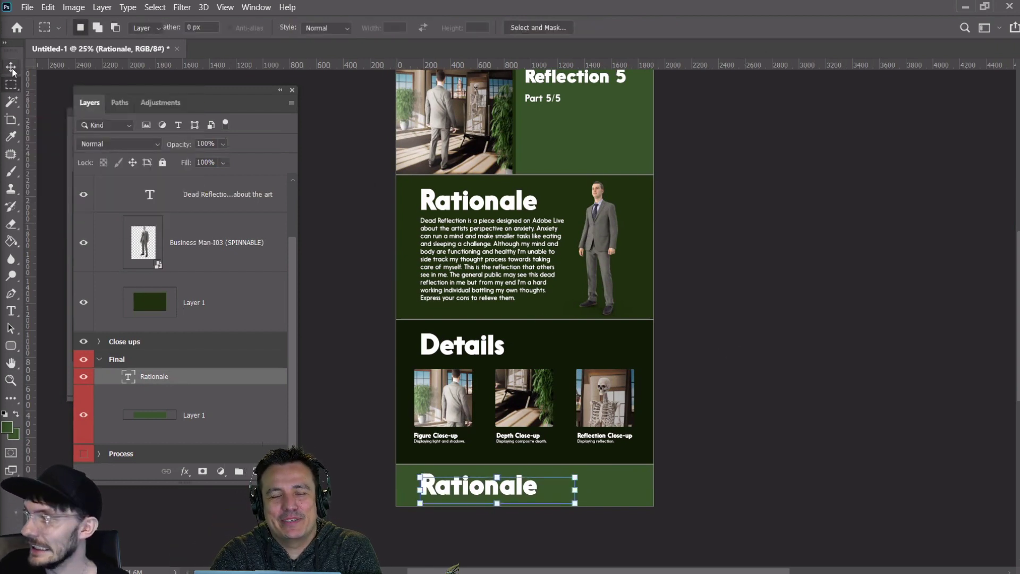
left_click(15, 85)
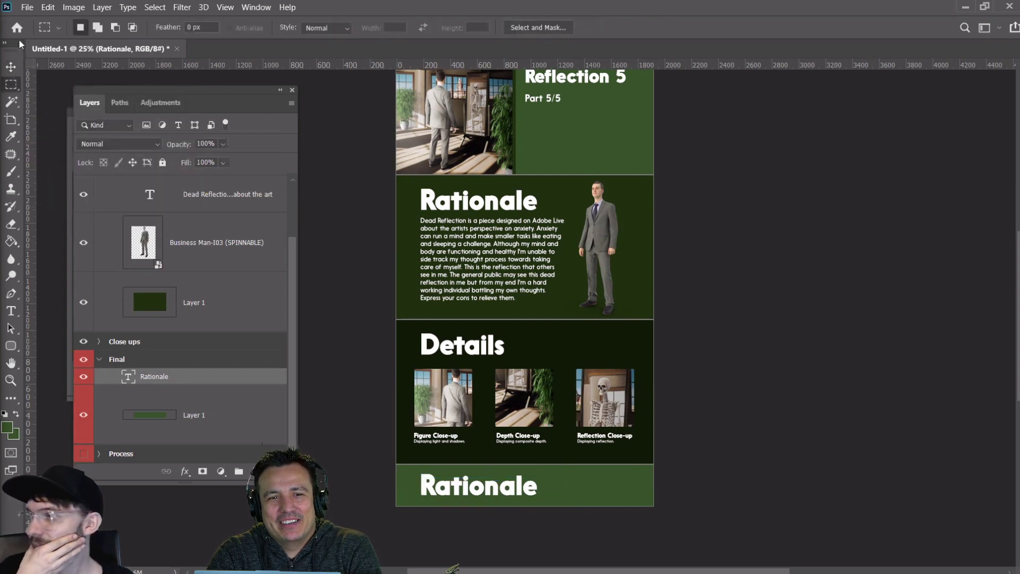
left_click(11, 67)
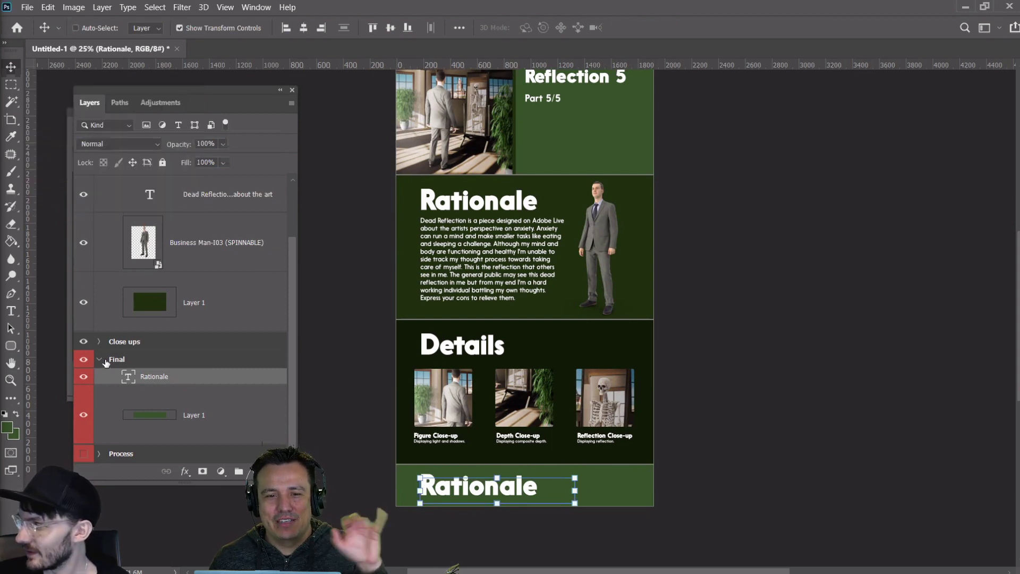
left_click(99, 359)
scroll(150, 404, "down", 1)
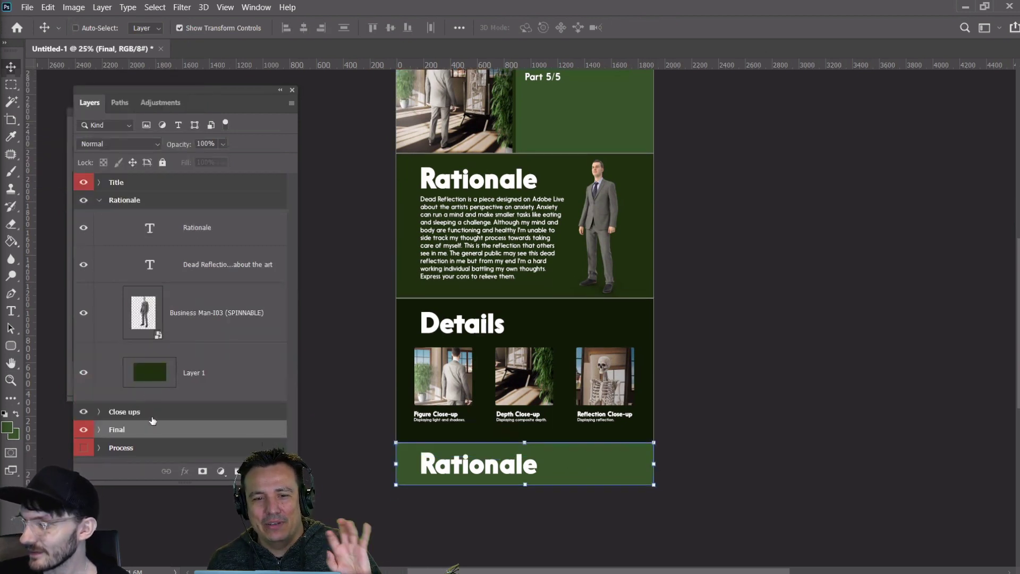
left_click(138, 449)
left_click(83, 448)
left_click(84, 447)
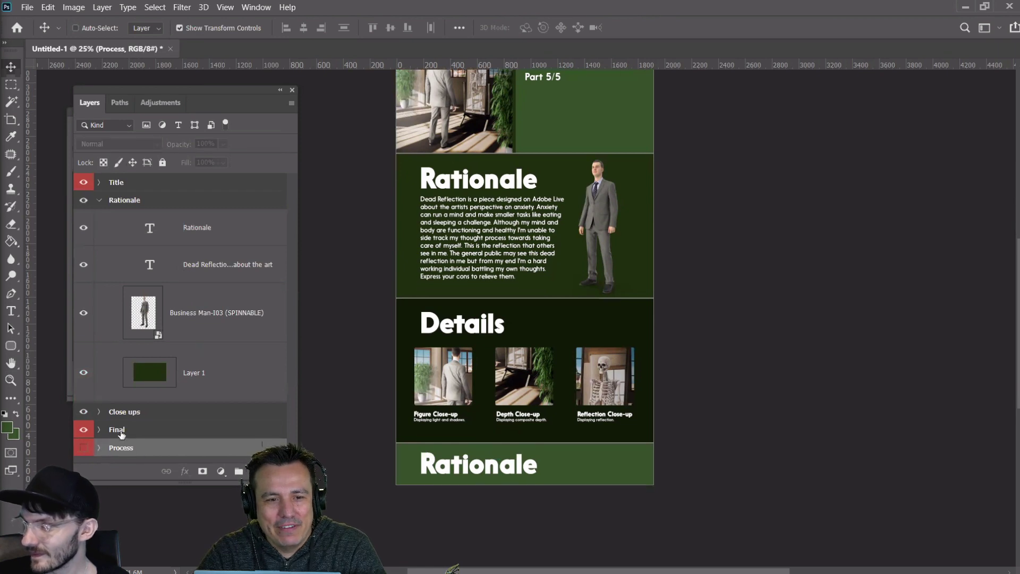
Duplicate the Final artboard's Rationale heading and green Layer 1 into the Process artboard, and make Process visible
left_click(119, 430)
left_click(99, 430)
scroll(151, 393, "down", 1)
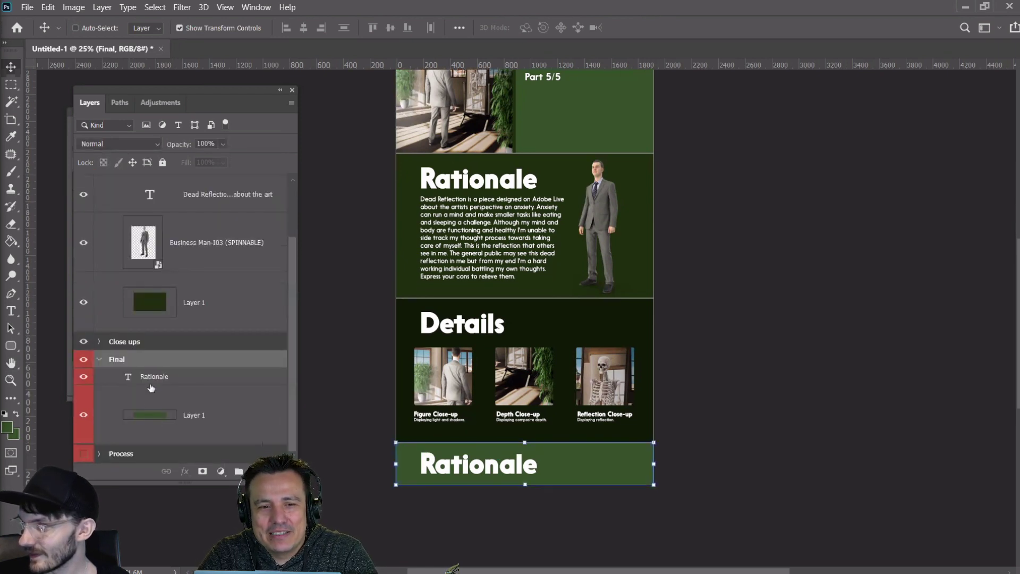
left_click(151, 388)
left_click(155, 422, "shift")
left_click_drag(155, 422, 142, 453)
left_click(85, 454)
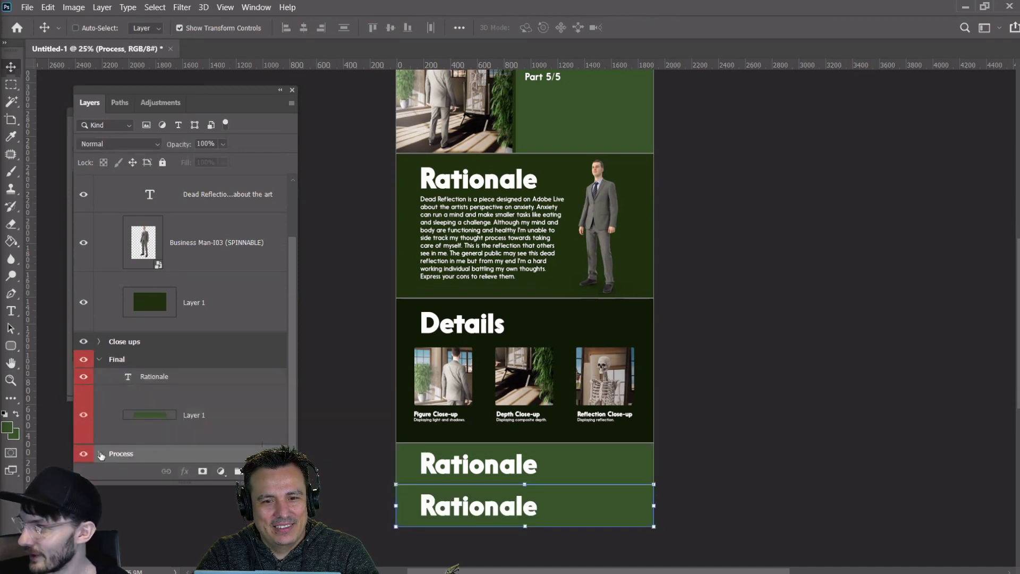
Change the Process artboard's heading text to "Process Video" and widen its text box to about 1392 px
left_click(100, 454)
scroll(123, 410, "down", 2)
left_click(143, 363)
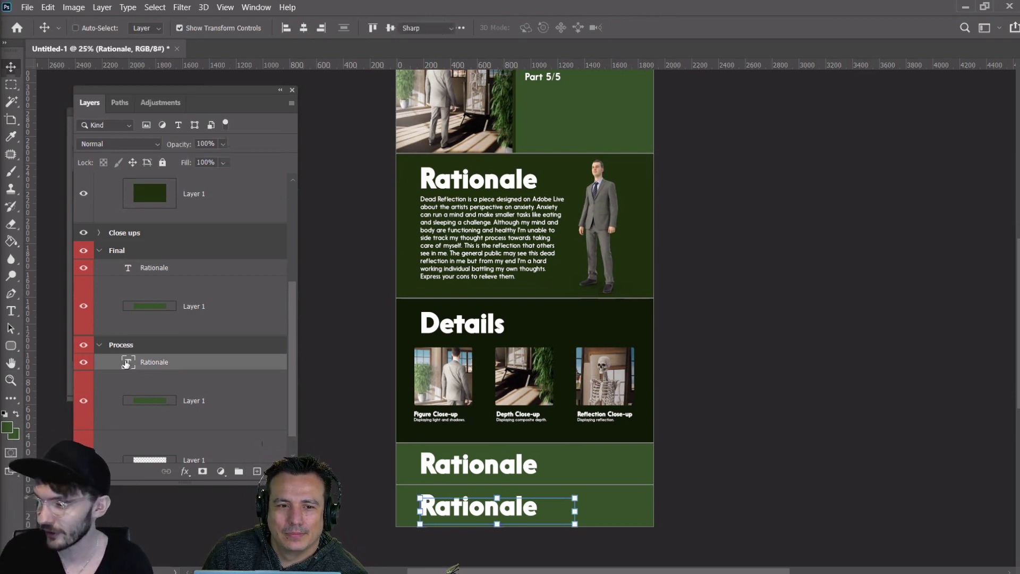
double_click(128, 362)
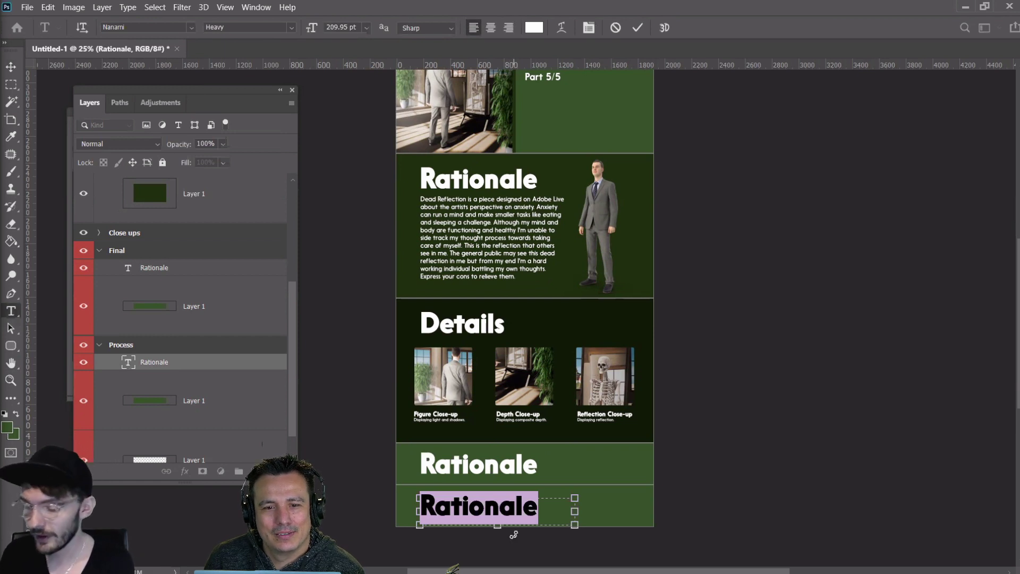
type("Process Vi")
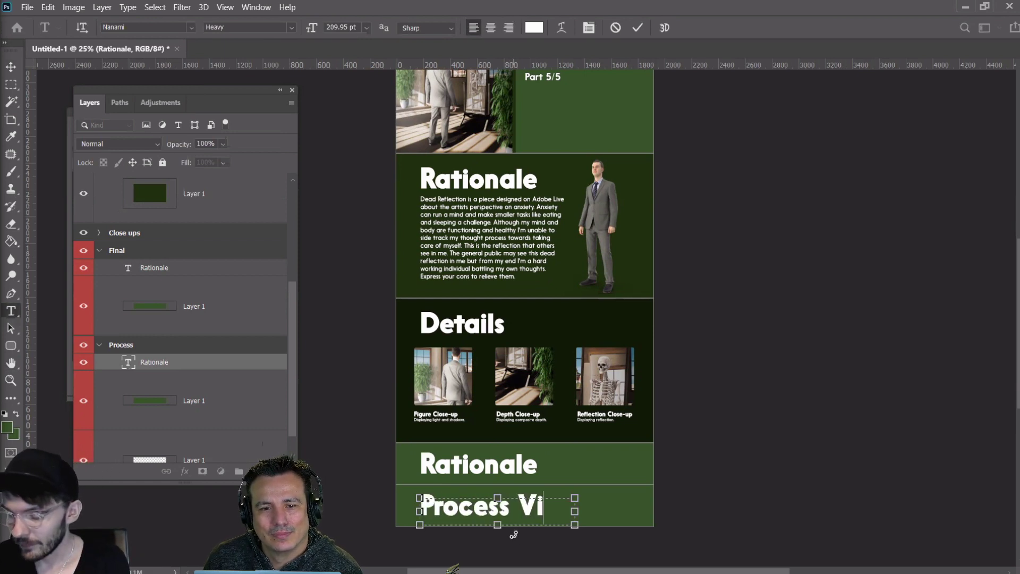
key("BackSpace")
key("BackSpace")
key("BackSpace")
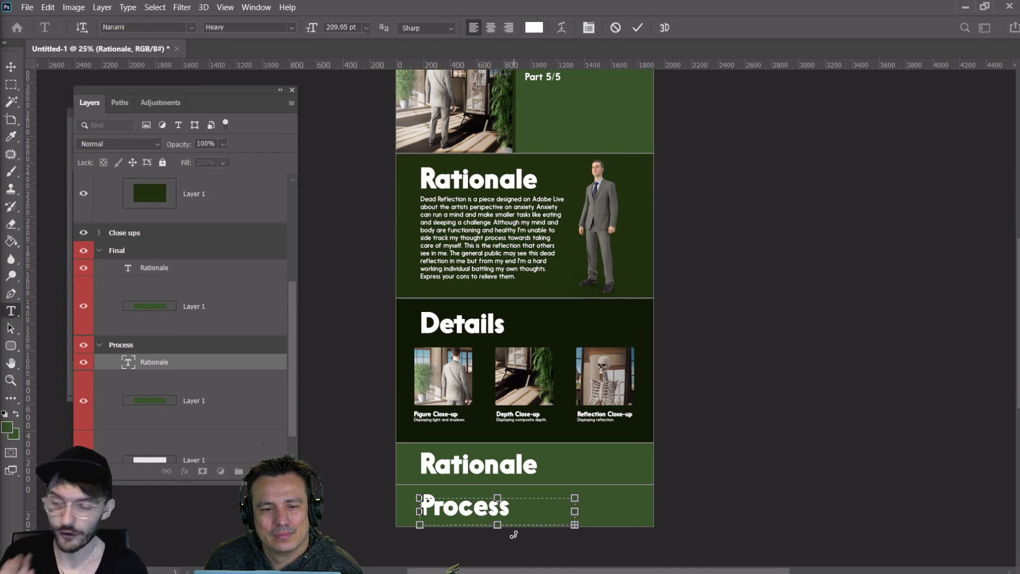
left_click_drag(571, 510, 605, 507)
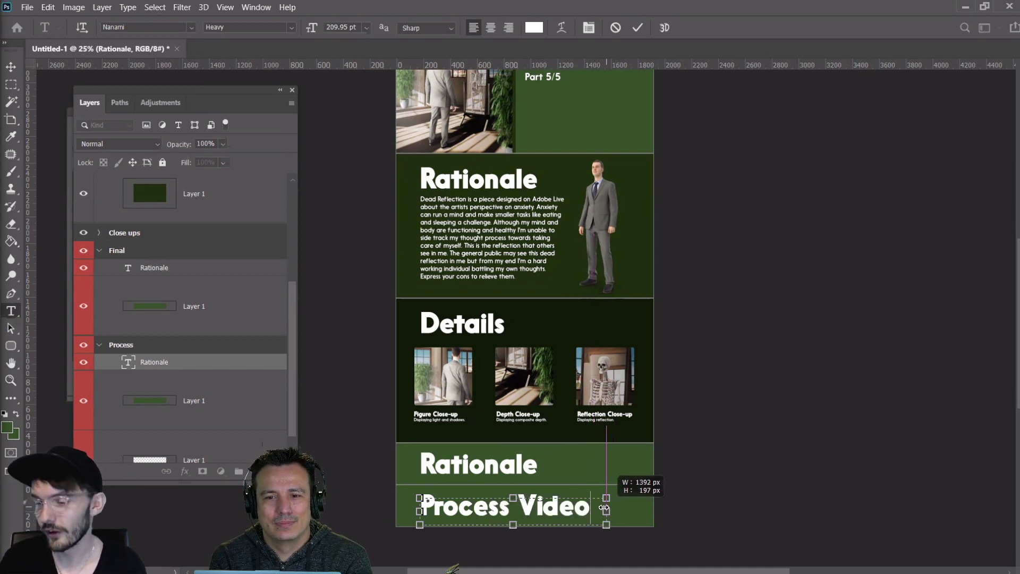
left_click(12, 86)
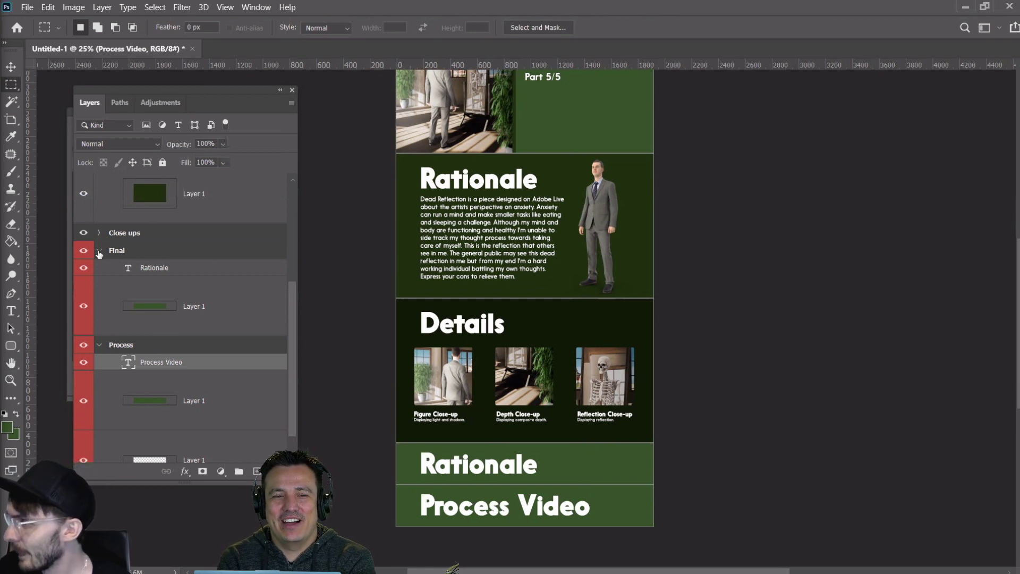
Collapse the Final, Process and Rationale artboards in the layer stack
left_click(99, 344)
left_click(101, 359)
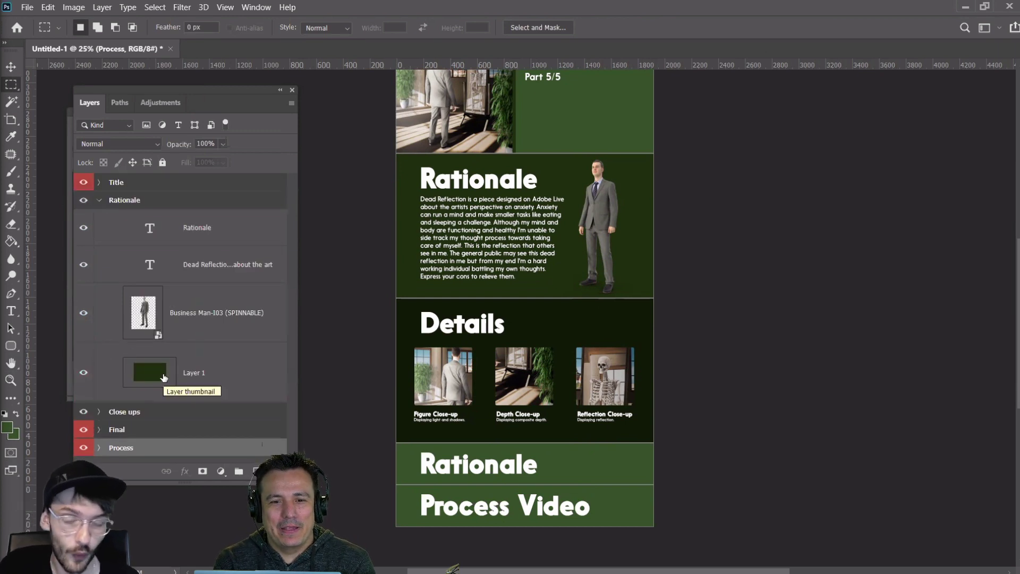
left_click(100, 200)
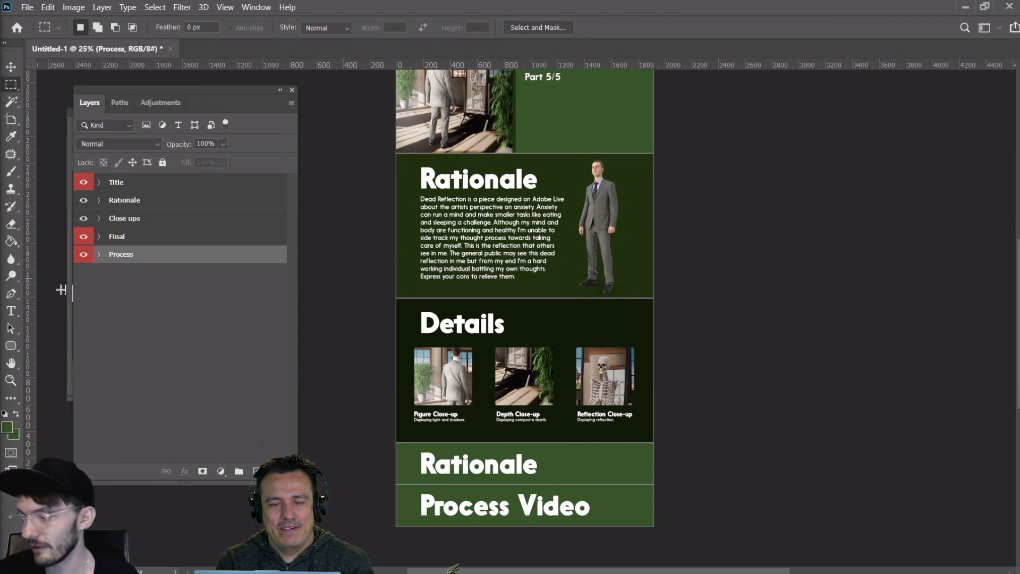
Label the Rationale and Close ups artboards with the Orange layer color
left_click(137, 217)
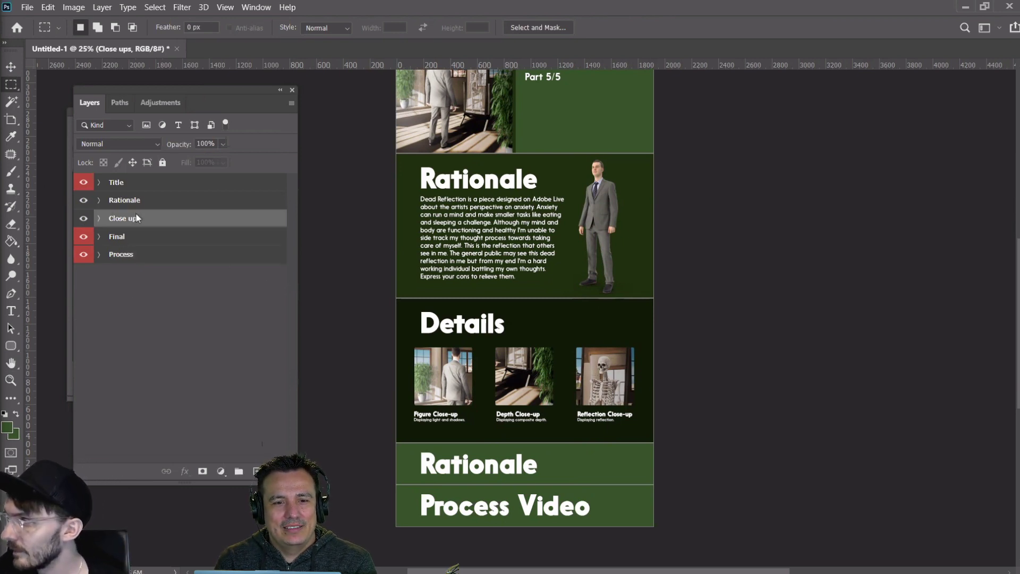
left_click(136, 201, "shift")
right_click(137, 205)
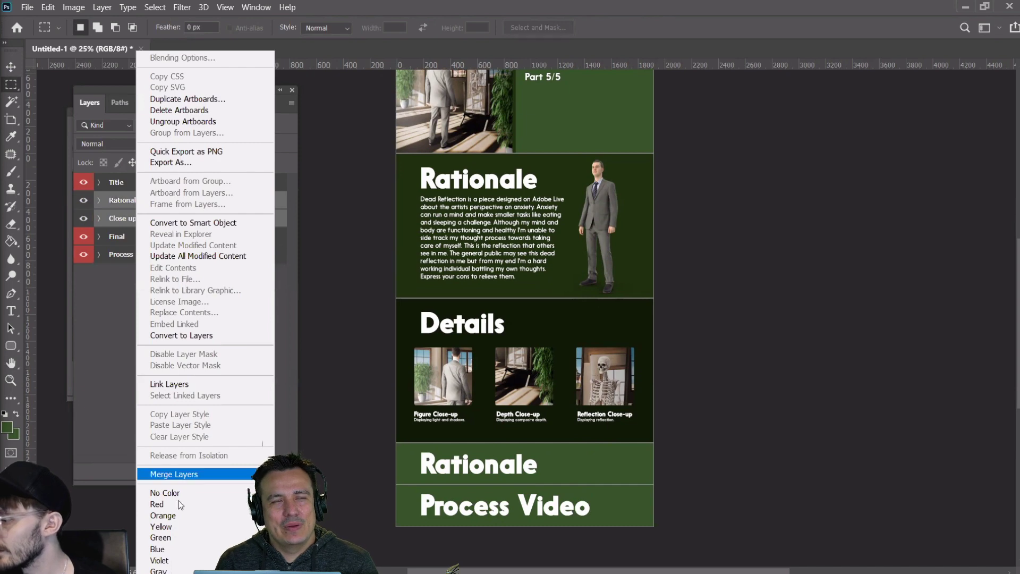
left_click(162, 515)
left_click(212, 392)
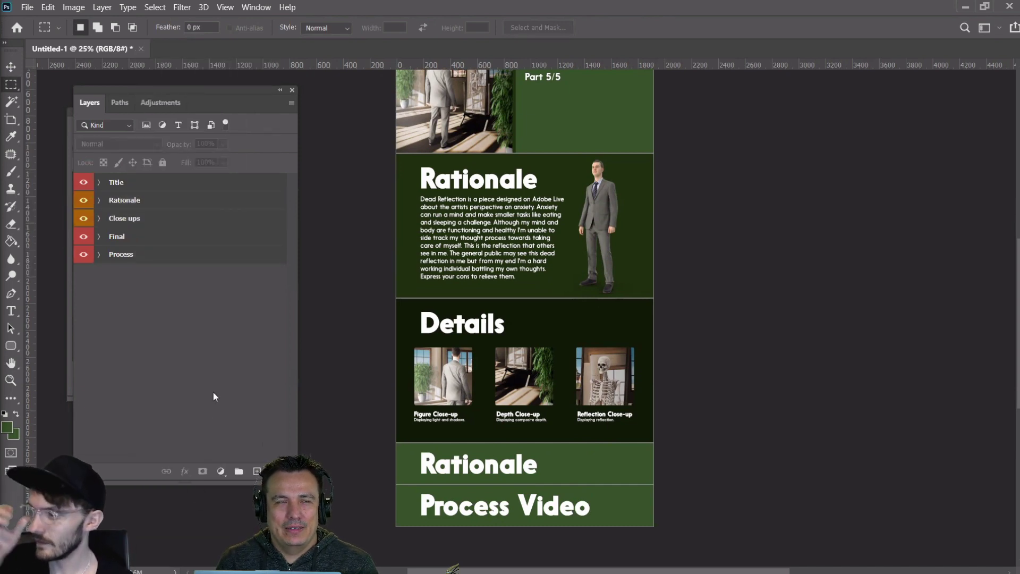
Draw a rectangle about 2310 × 185 px across the lower edge of the Close ups artboard, directly above Layer 1
scroll(501, 376, "up", 1)
scroll(501, 376, "up", 3)
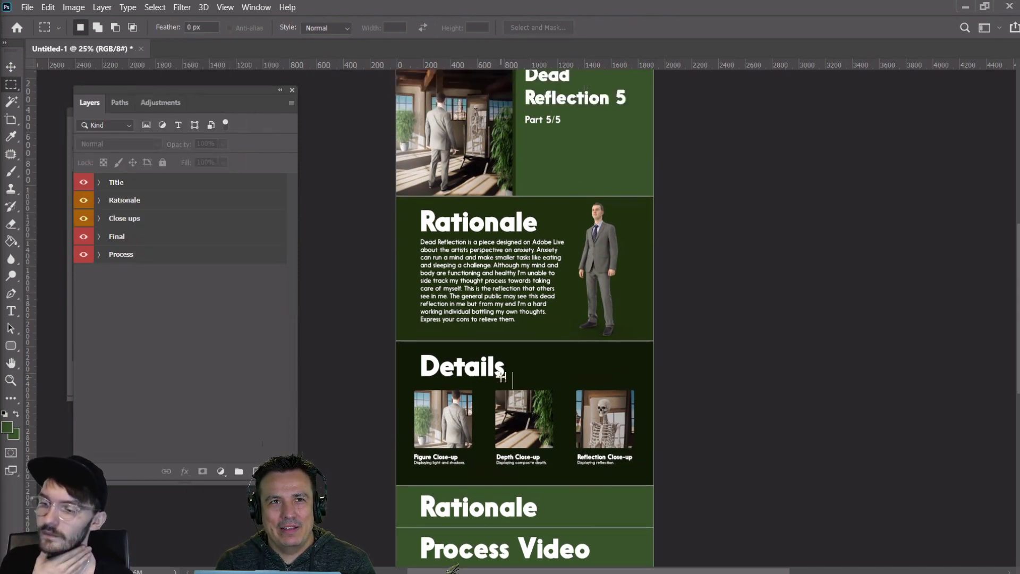
scroll(501, 376, "down", 6)
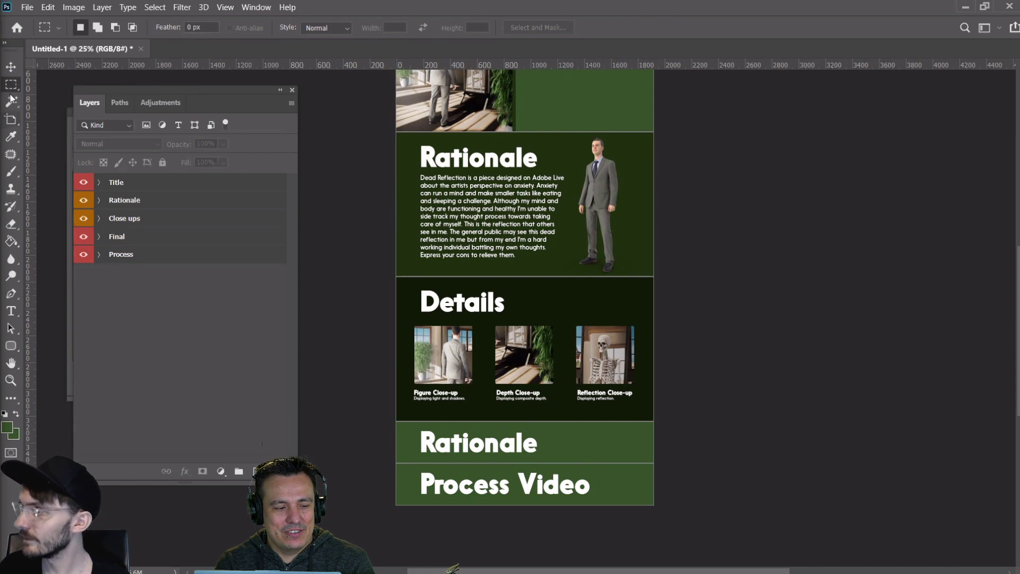
left_click(99, 222)
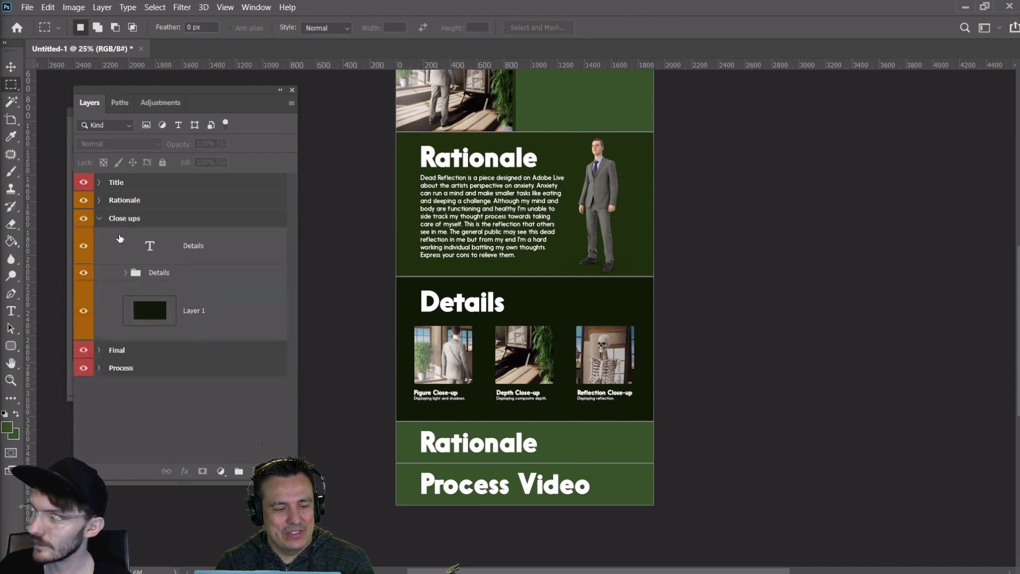
left_click(170, 313)
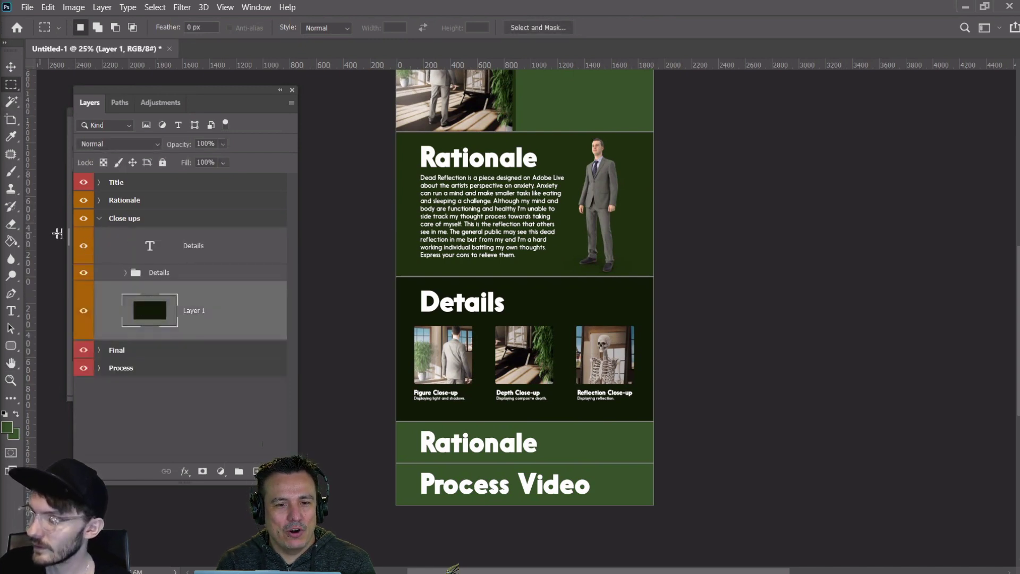
left_click(10, 345)
key("shift+u")
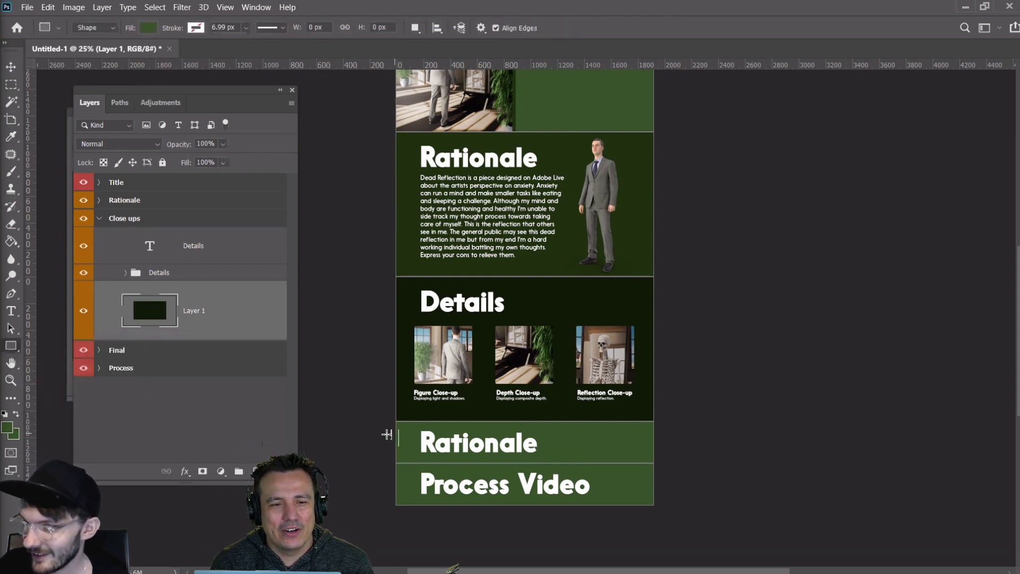
left_click_drag(381, 434, 690, 411)
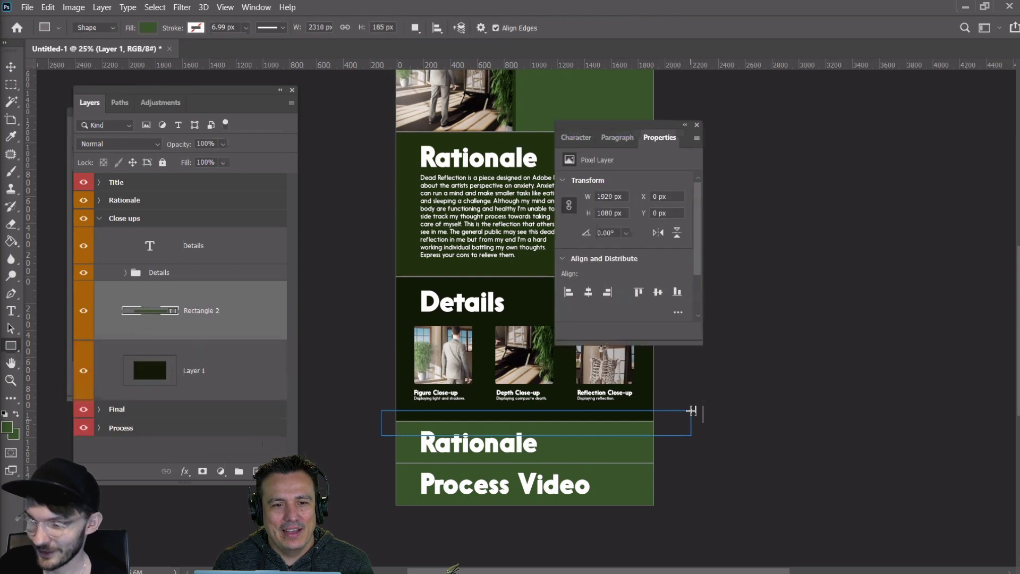
Recolor the new rectangle to the dark green 1e300e, sampled from the Rationale section's background
key("v")
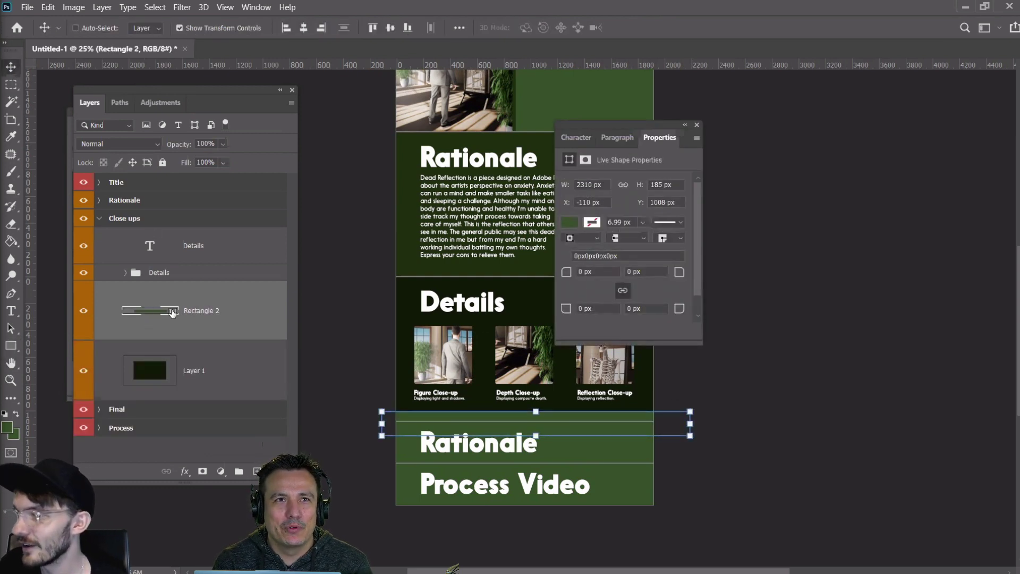
double_click(150, 306)
left_click(414, 202)
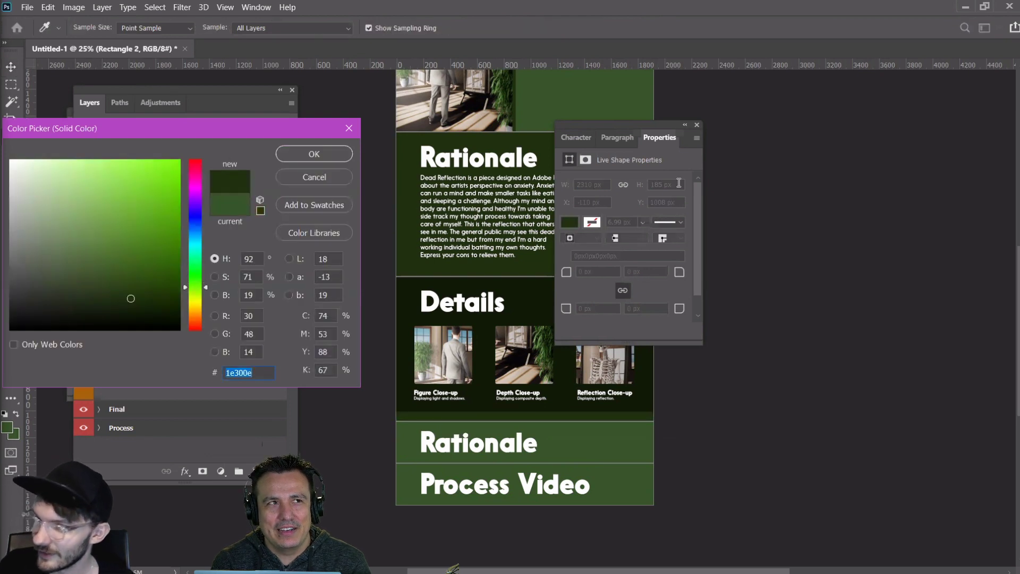
left_click(696, 125)
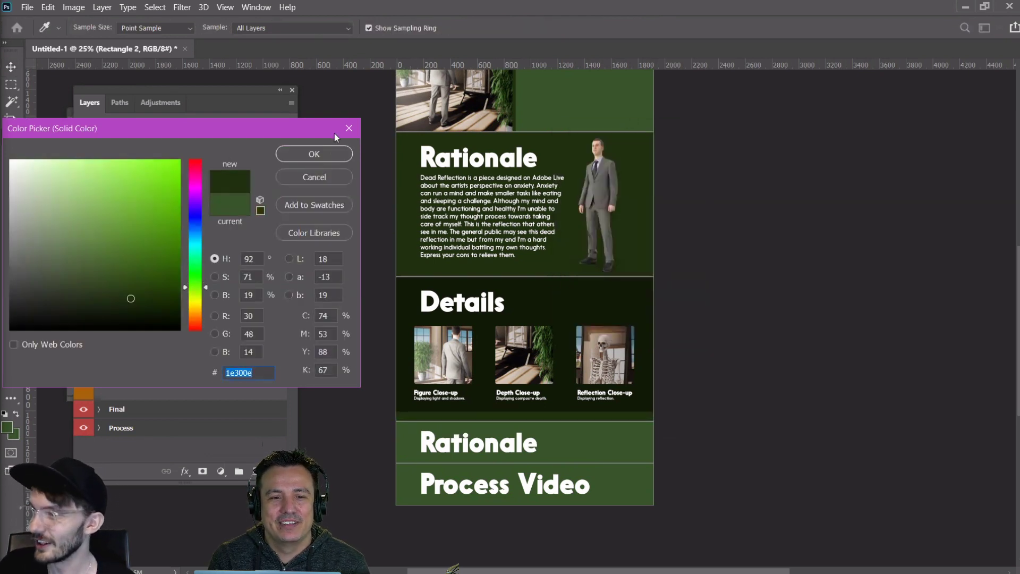
left_click(330, 155)
Nudge the Details group of close-up images and captions slightly upward in the Close ups artboard
left_click(182, 273)
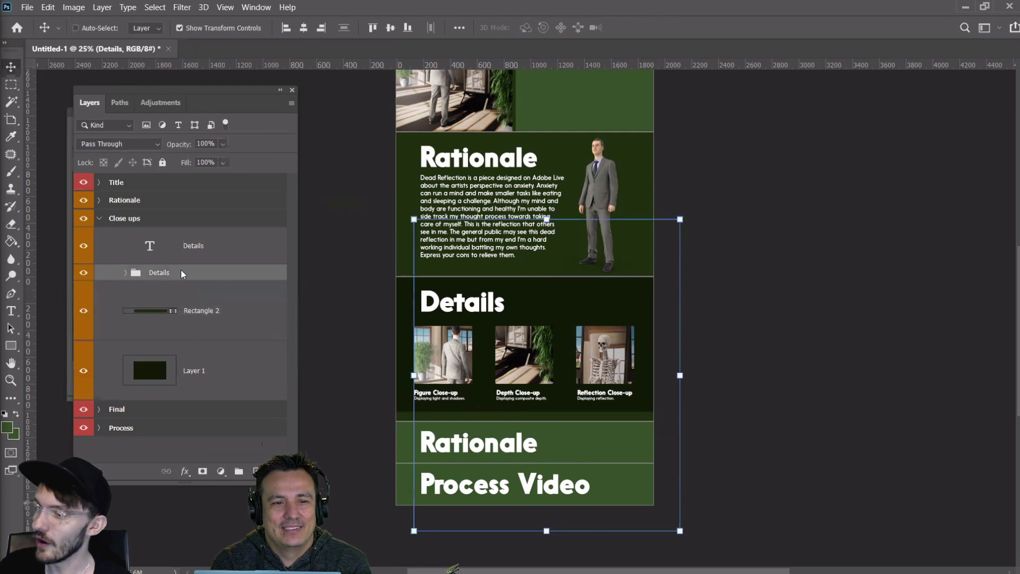
key("Up")
key("Up")
key("Up")
key("Up")
key("Up")
key("Up")
key("Up")
key("Up")
key("Up")
key("Up")
key("Up")
key("Up")
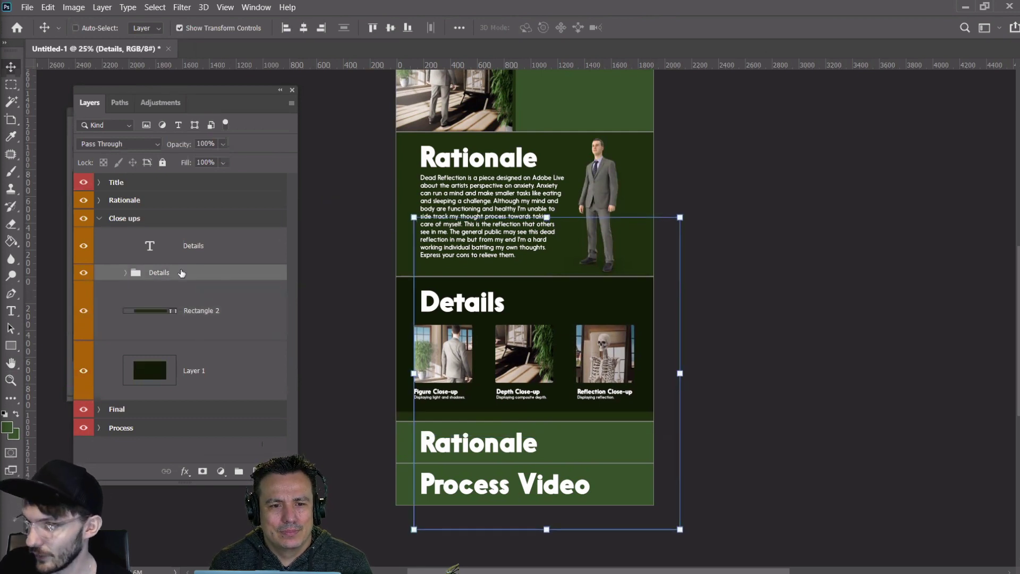
key("Down")
key("Down")
key("Down")
key("Down")
key("Down")
key("Down")
key("Down")
key("Down")
key("Down")
key("Down")
key("Down")
key("Down")
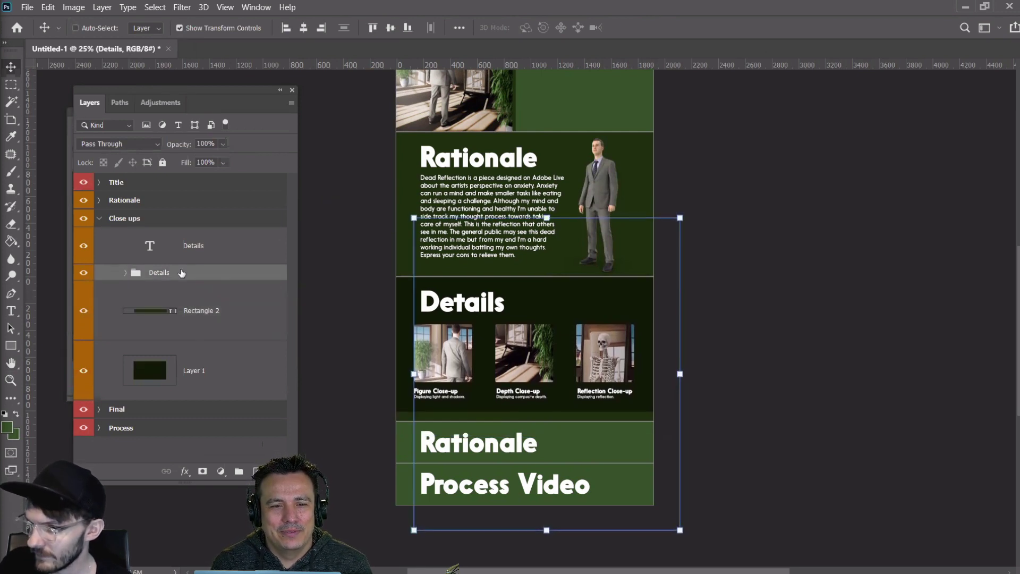
left_click(11, 88)
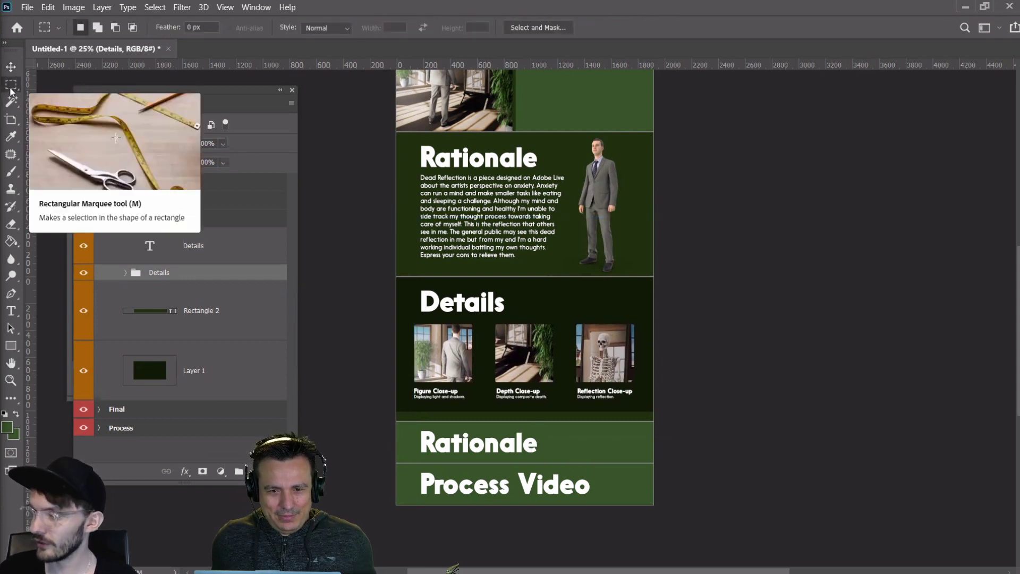
Collapse the Close ups artboard and expand the Title artboard to show its layers
scroll(791, 305, "up", 2)
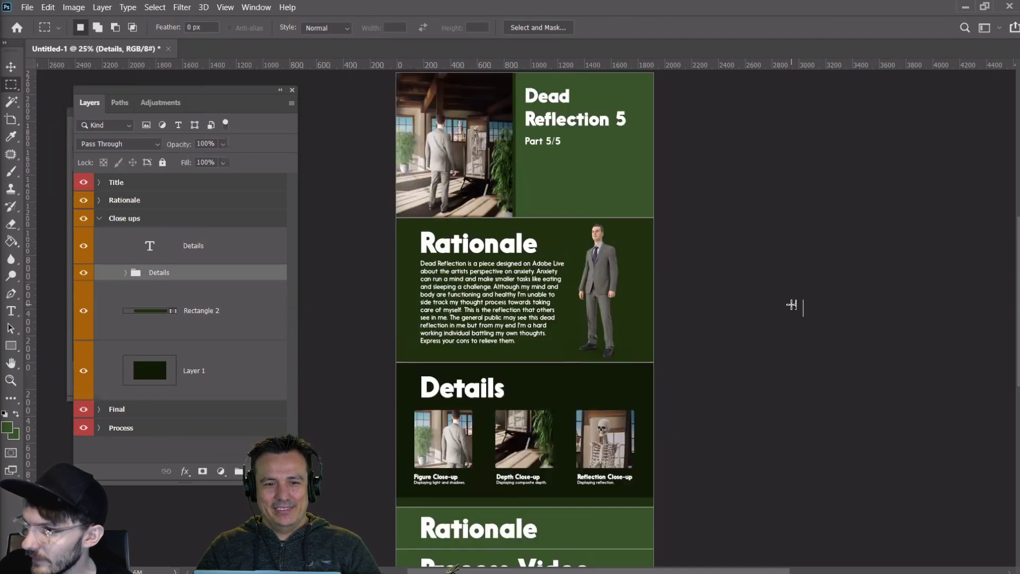
left_click(11, 67)
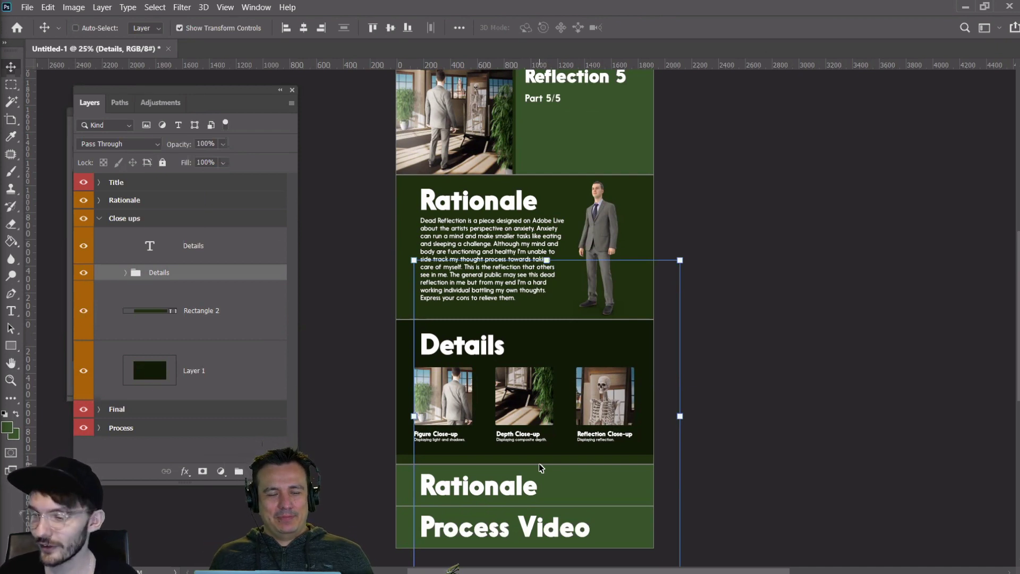
scroll(529, 349, "up", 2)
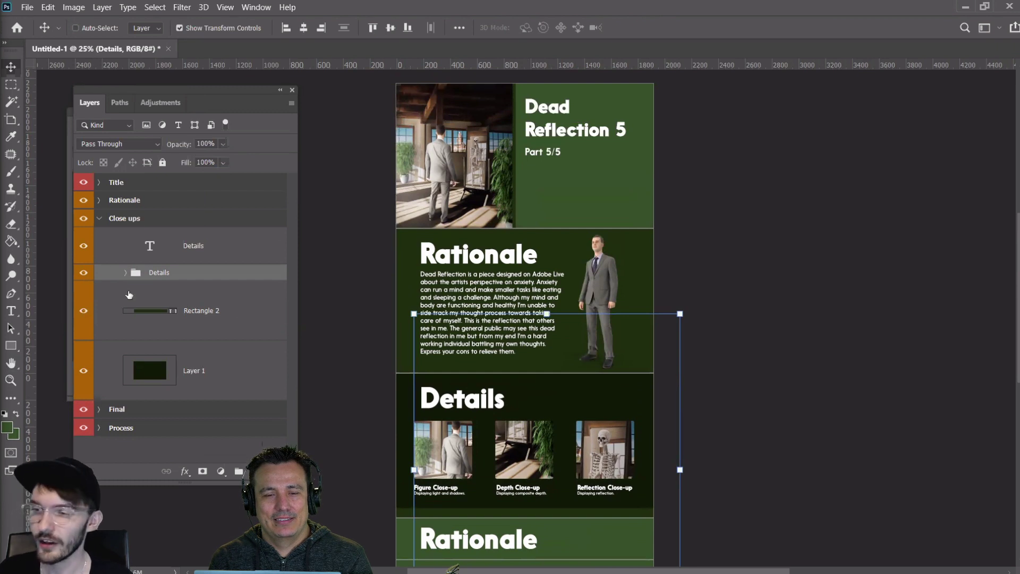
scroll(584, 356, "up", 2)
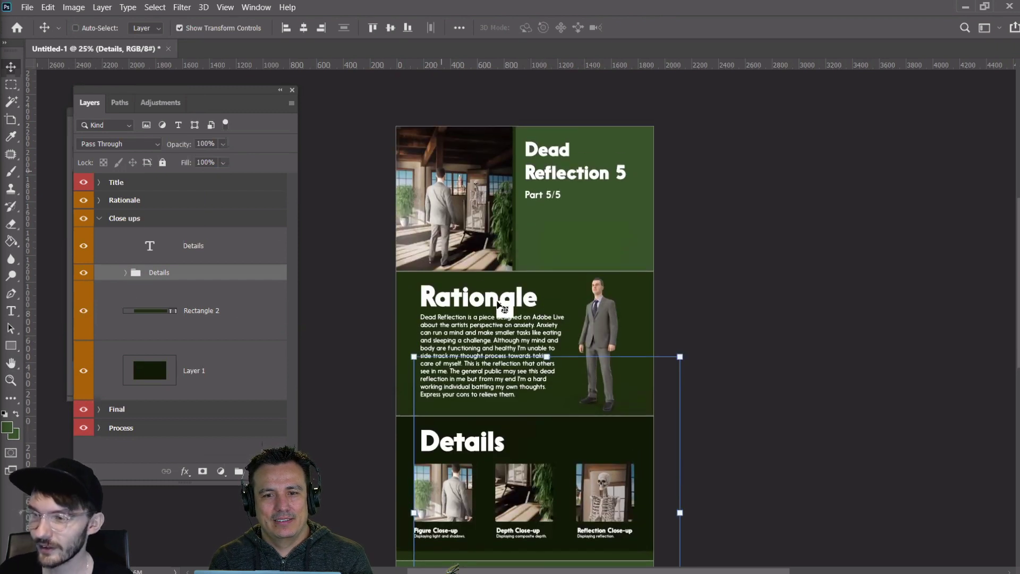
left_click(99, 219)
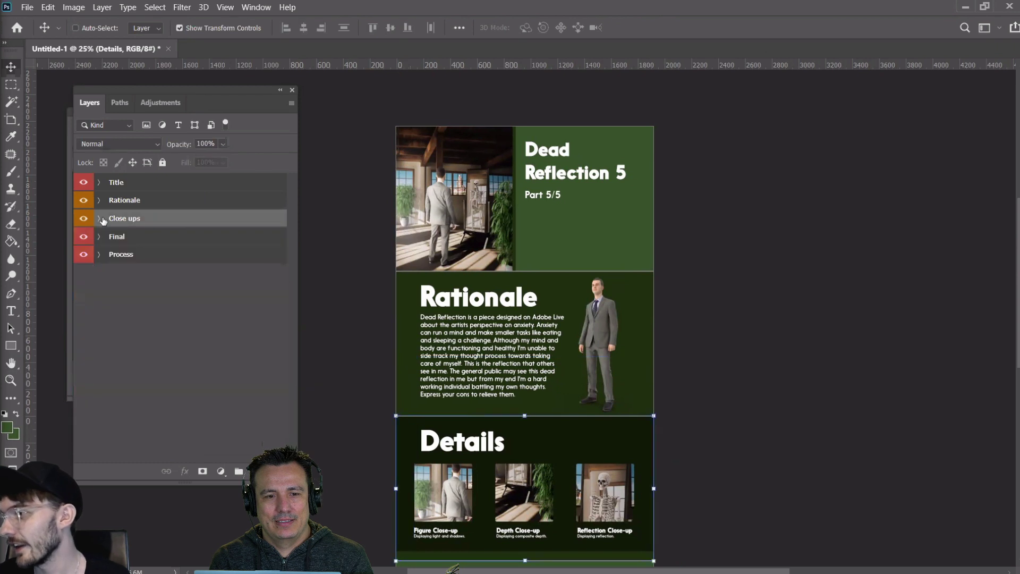
left_click(119, 183)
left_click(99, 183)
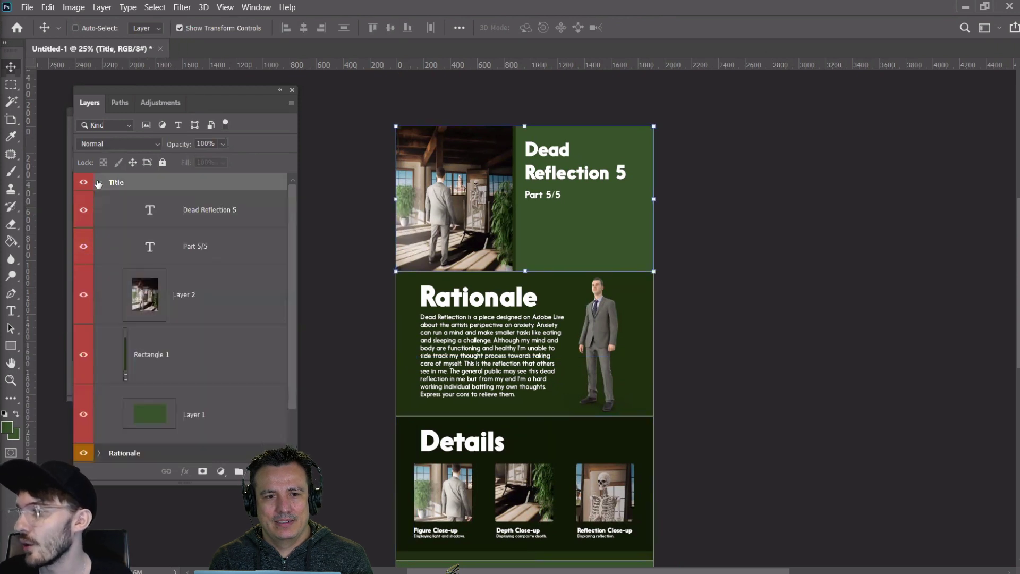
Scale the Dead Reflection 5 and Part 5/5 texts together to about 111% and move them down to the lower part of the green title area
left_click(199, 210)
left_click(195, 246, "shift")
mouse_move(632, 204)
left_mouse_down()
mouse_move(648, 224)
mouse_move(642, 210)
left_mouse_up()
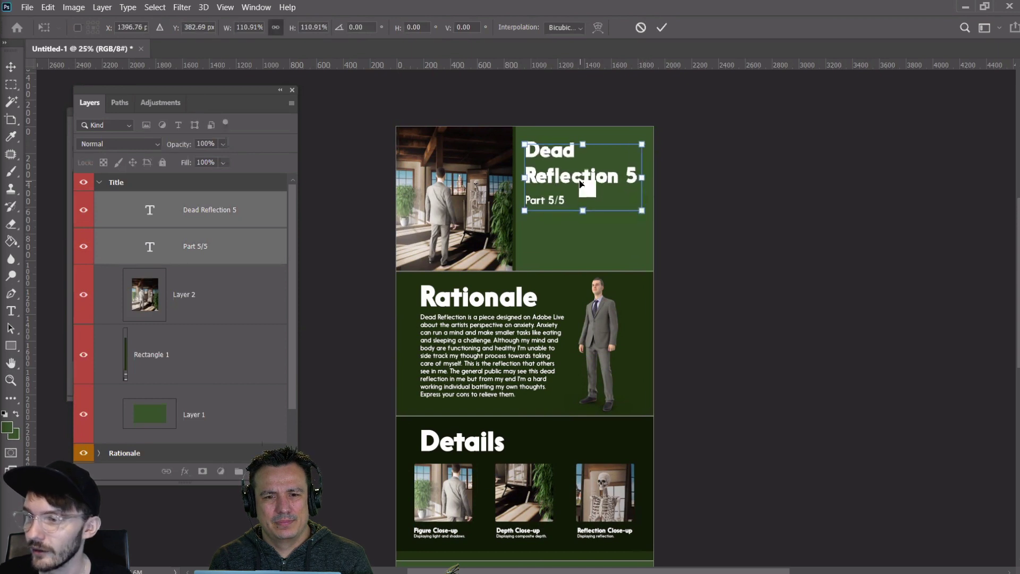
left_click_drag(580, 183, 586, 232)
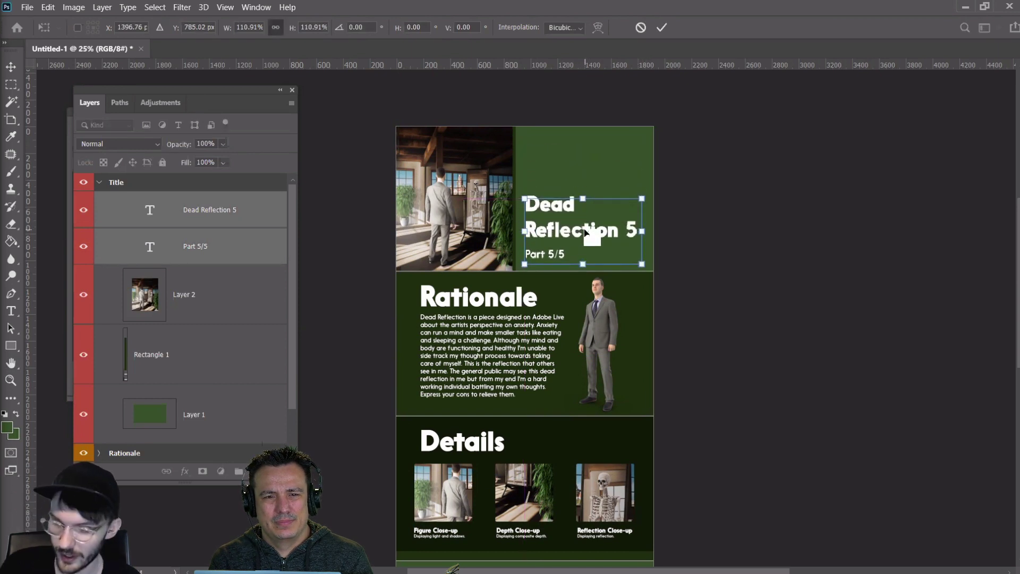
key("Return")
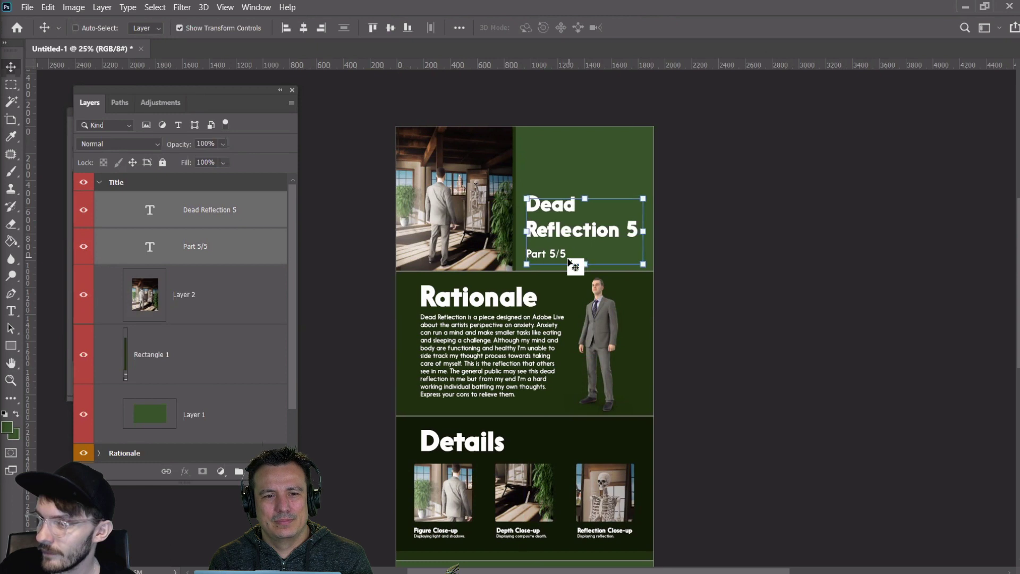
Nudge the enlarged title texts slightly right, away from the artwork image
key("Right")
key("Right")
key("Right")
key("Right")
key("Right")
key("Right")
key("Right")
key("Right")
key("Right")
key("Right")
key("Right")
key("Right")
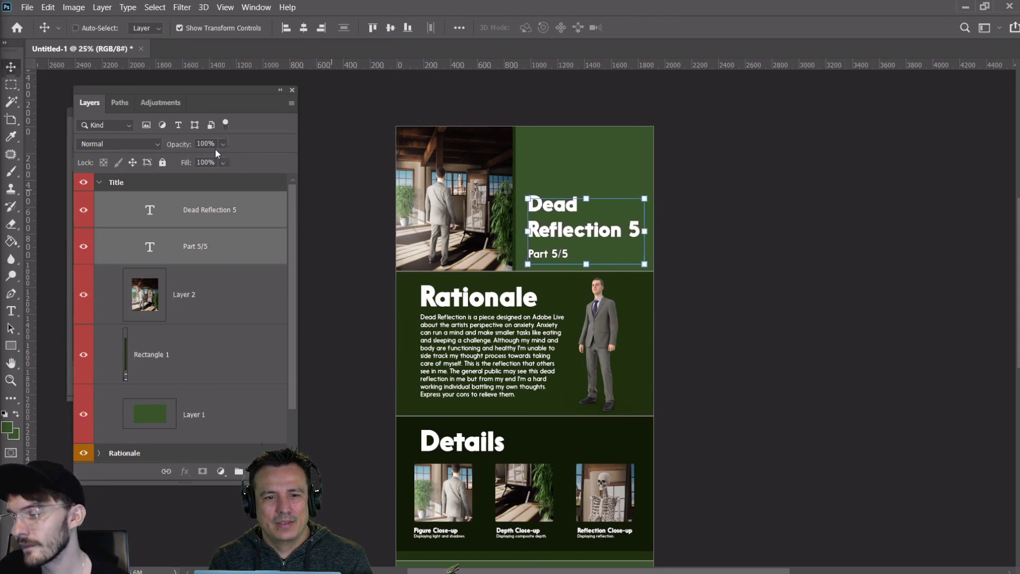
key("m")
scroll(845, 301, "down", 10)
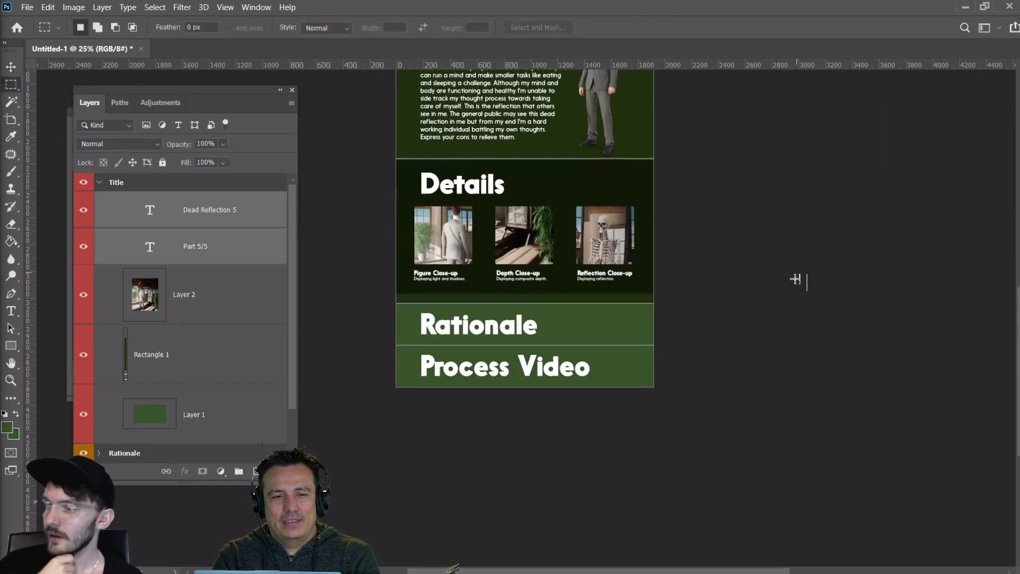
Collapse the Title artboard and expand the Rationale artboard to show its layers
scroll(795, 278, "up", 7)
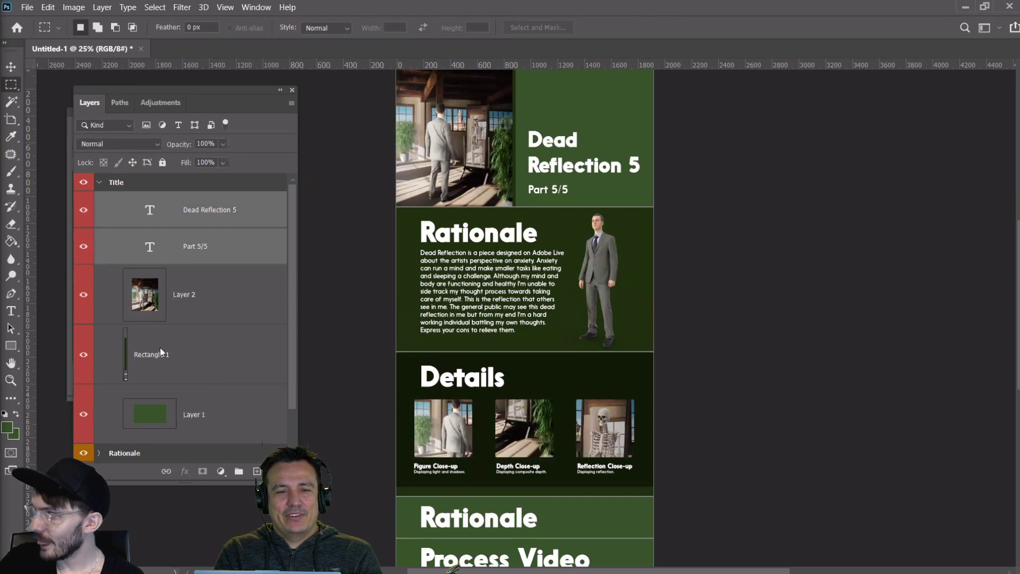
left_click(161, 352)
left_click(177, 422)
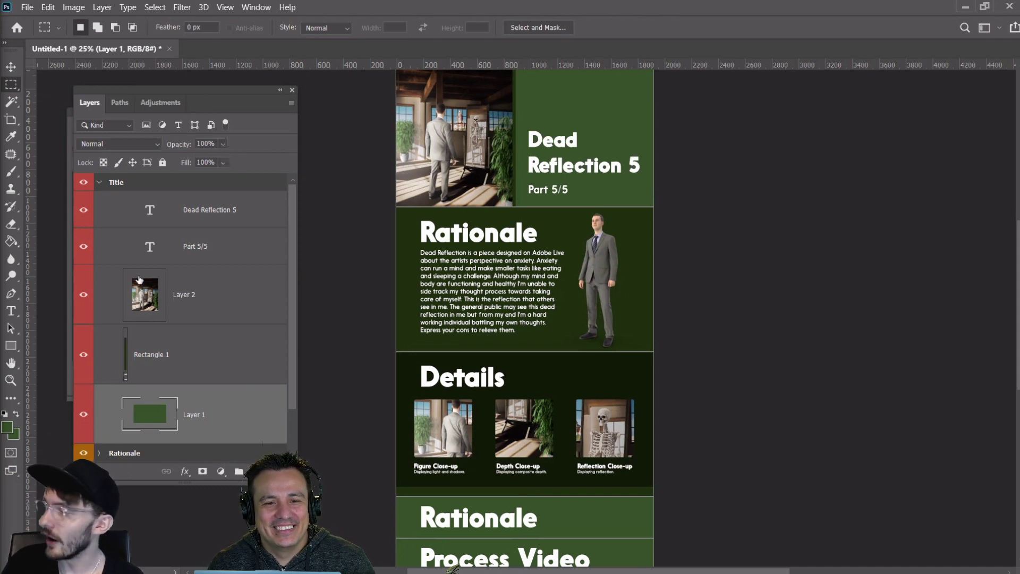
left_click(99, 183)
left_click(99, 201)
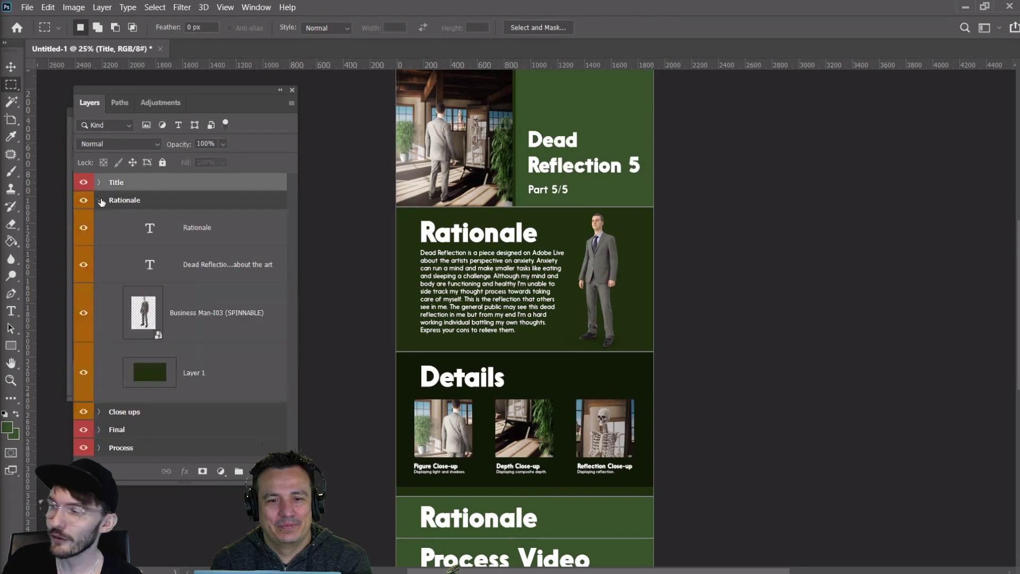
Draw a rectangle about 2157 × 145 px across the upper edge of the Rationale artboard, directly above its background layer
left_click(174, 368)
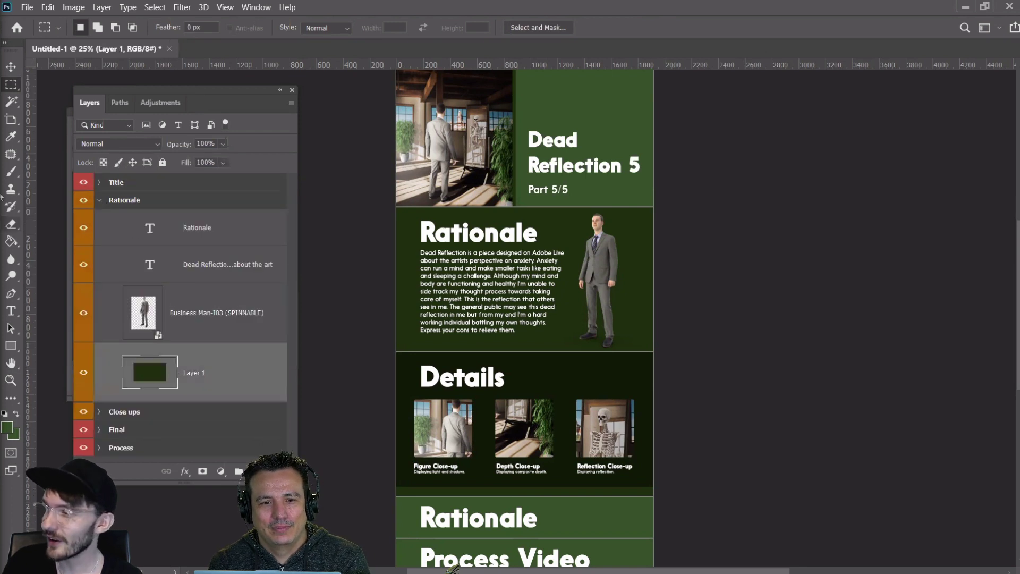
left_click(11, 67)
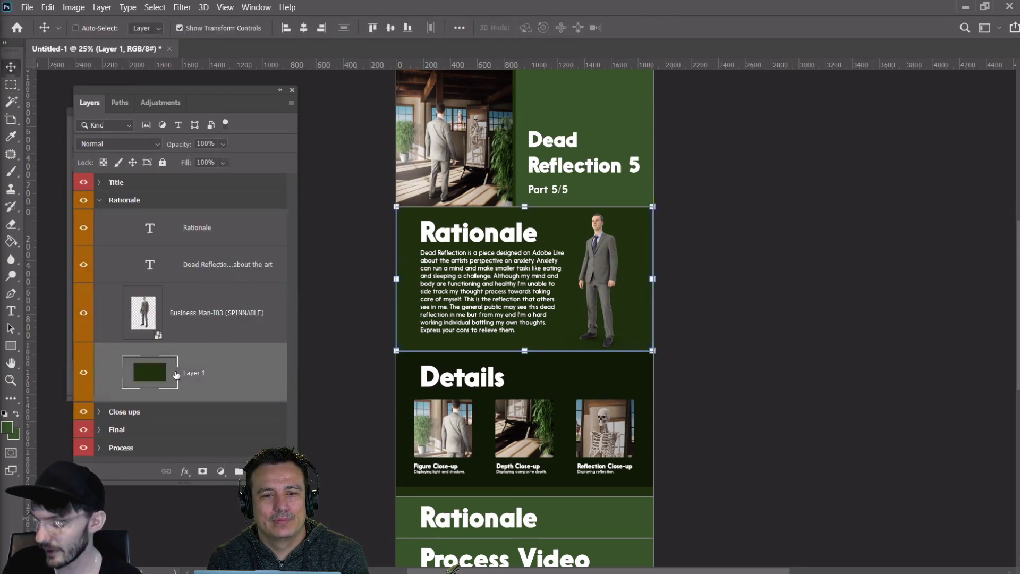
left_click(10, 346)
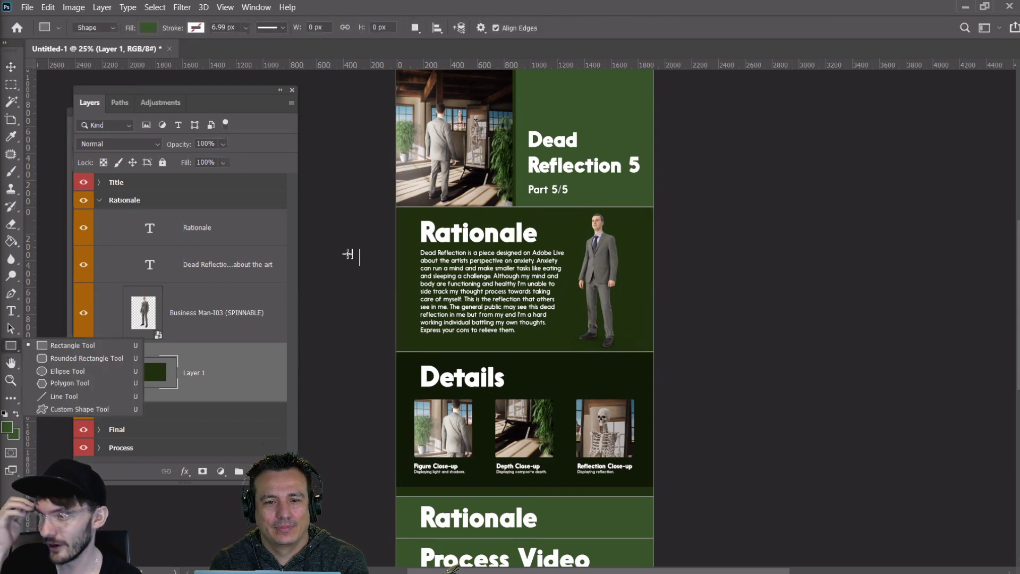
left_click_drag(396, 198, 667, 215)
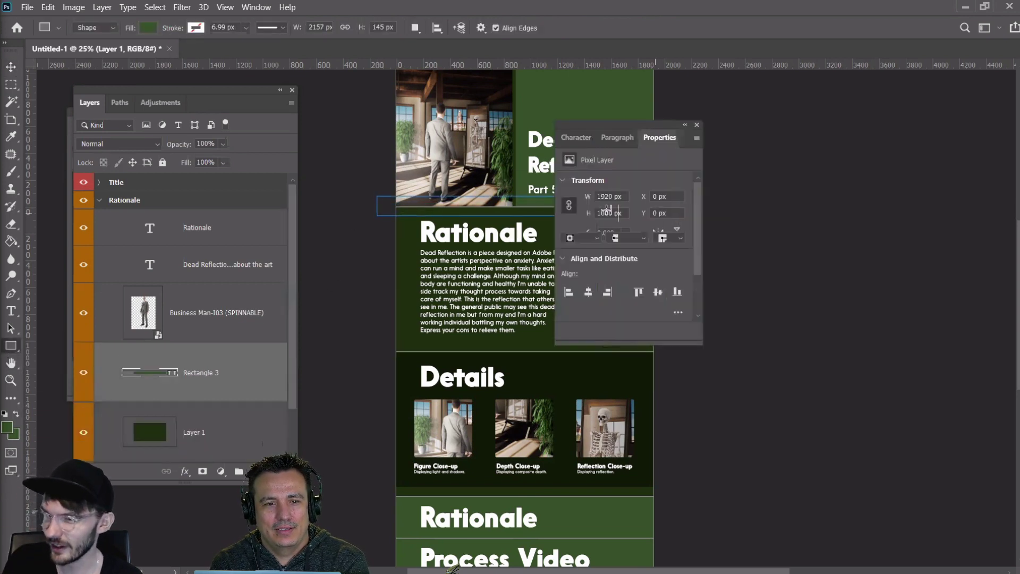
left_click(697, 126)
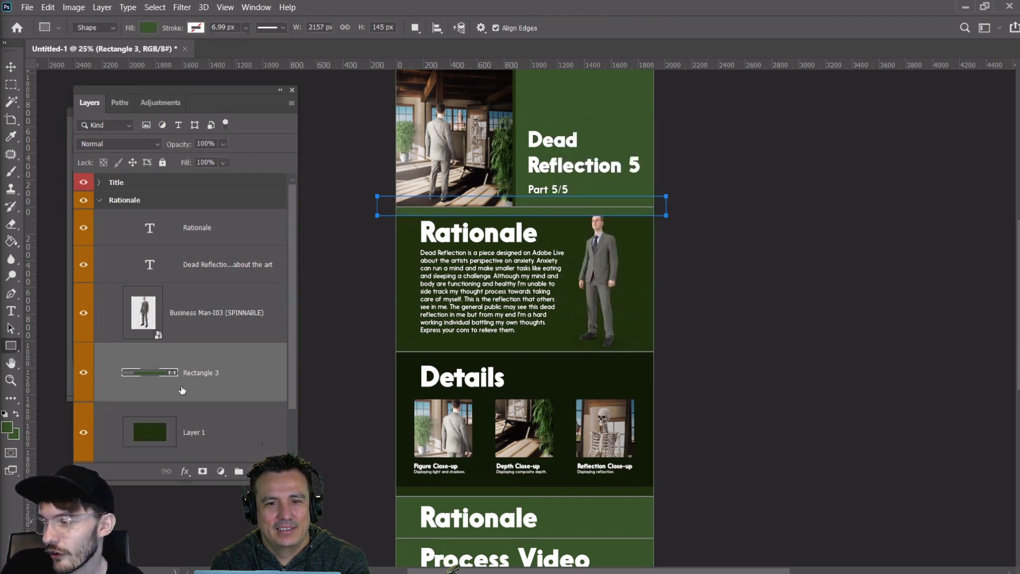
double_click(182, 390)
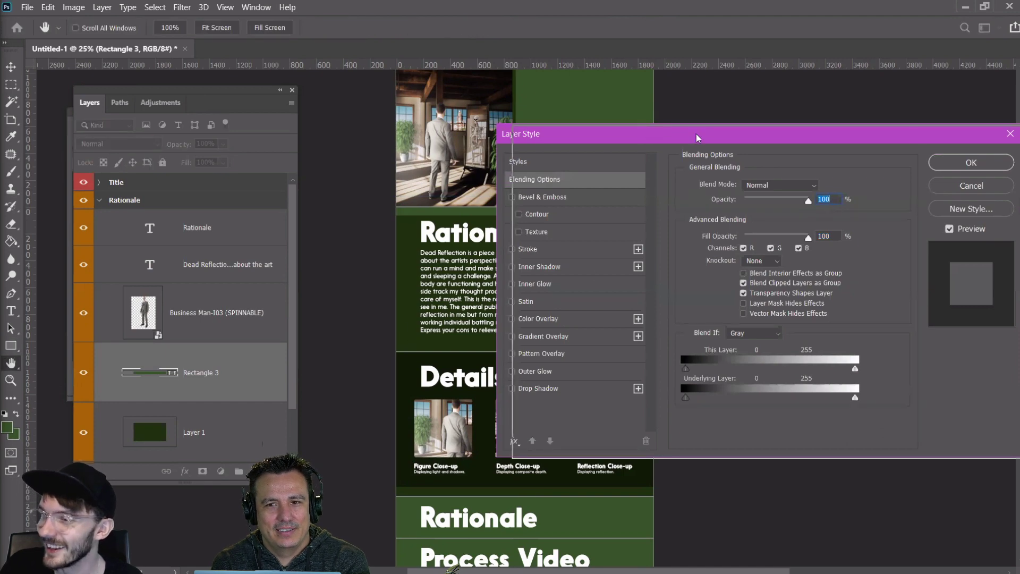
left_click_drag(647, 134, 719, 104)
key("Escape")
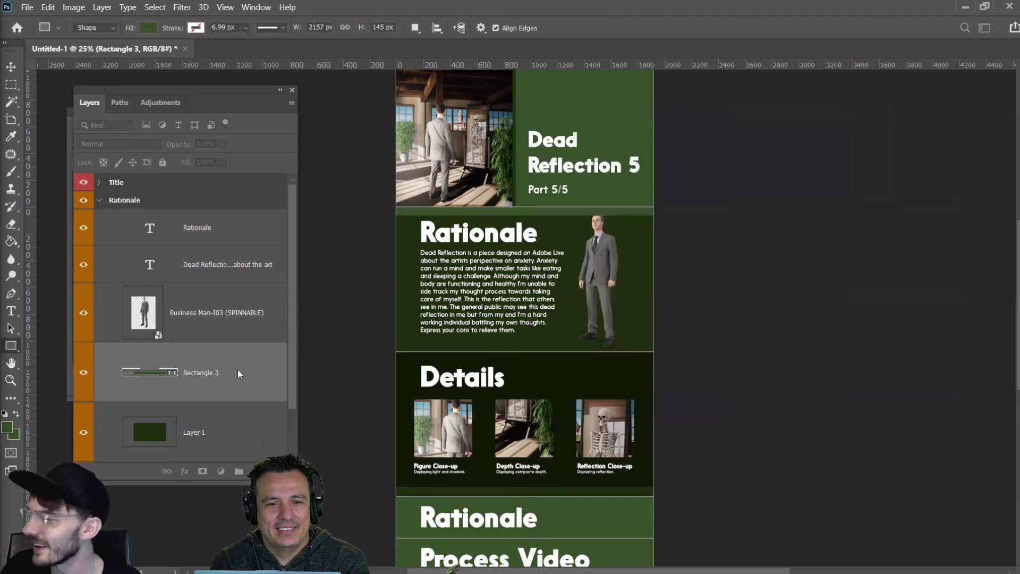
Recolour the new Rationale rectangle to the dark green #101a07, sampled from the Details section background
double_click(175, 375)
left_click(510, 118)
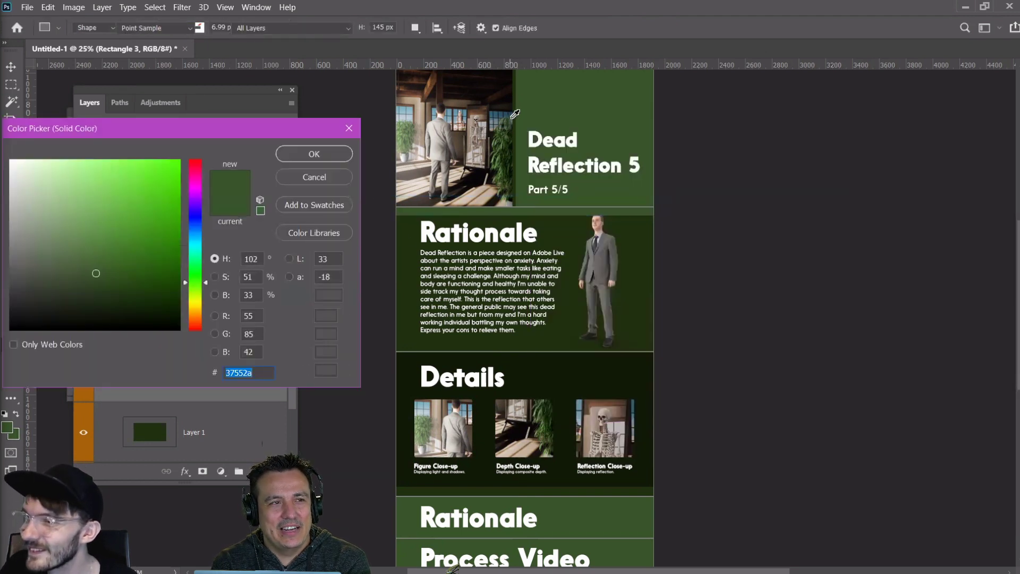
left_click(552, 364)
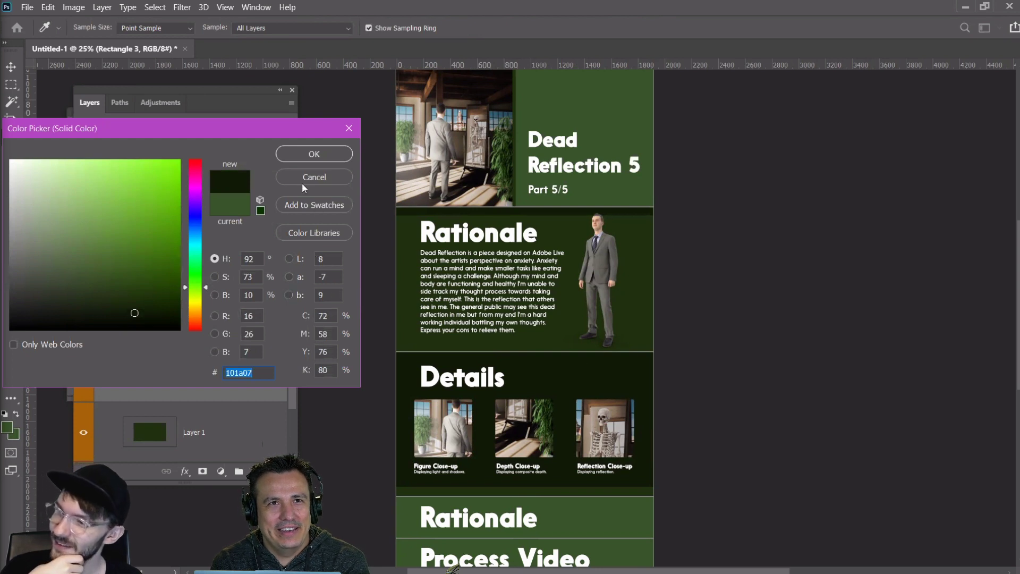
left_click(311, 154)
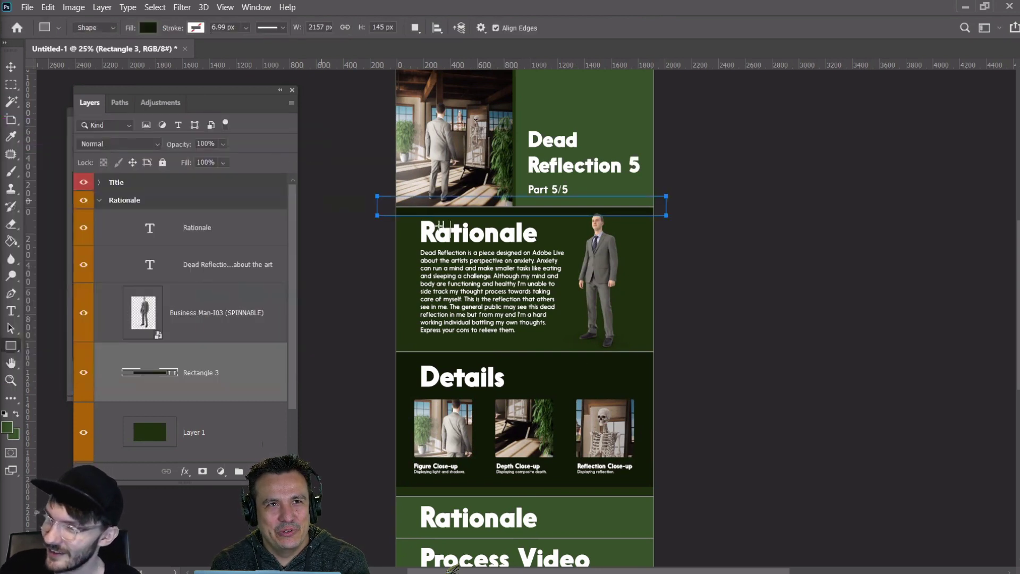
Scale the Business Man figure down slightly and reposition it at the right side of the Rationale section, below the dark strip
left_click(11, 75)
left_click(11, 68)
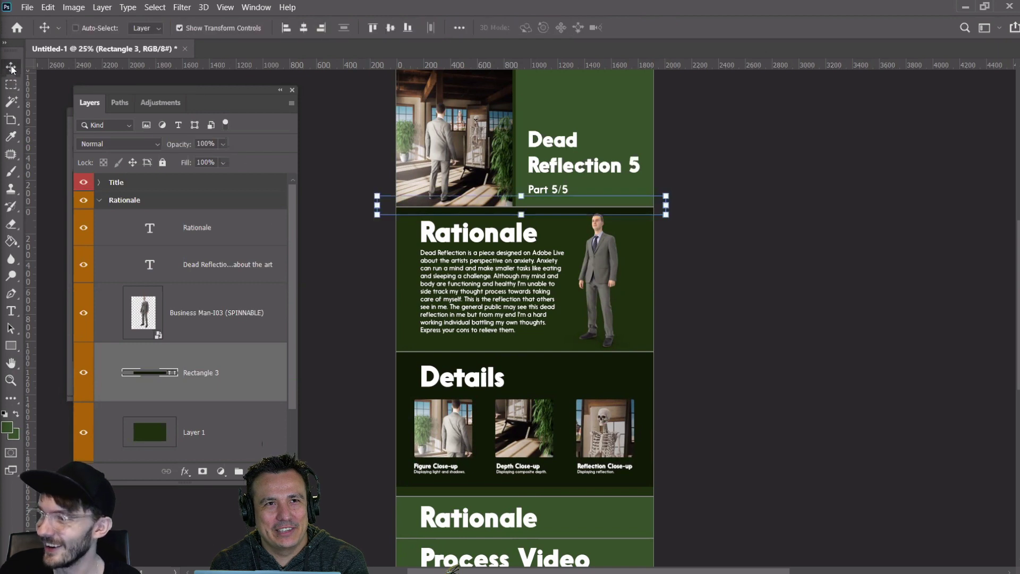
left_click(211, 329)
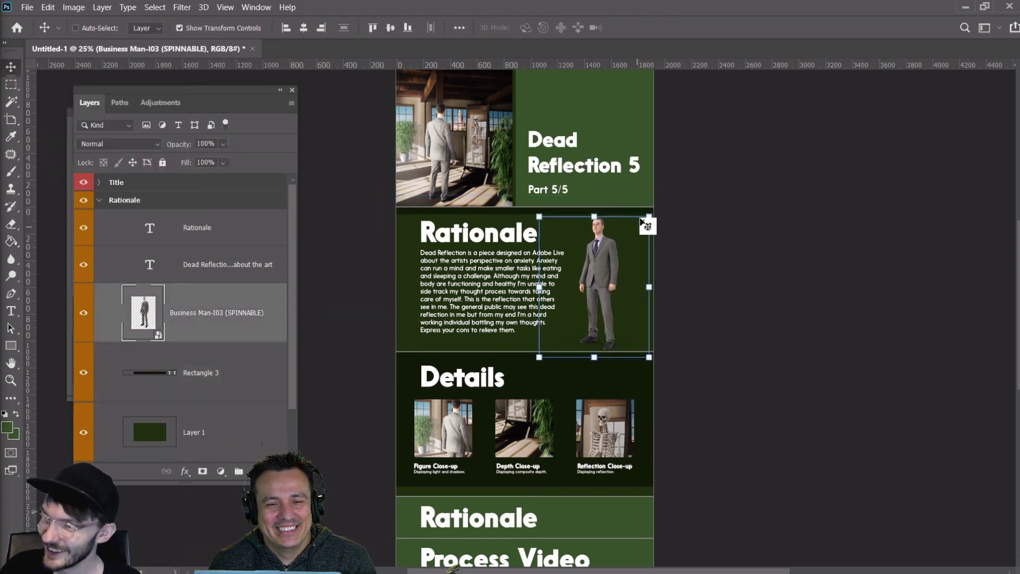
left_click_drag(649, 216, 670, 220)
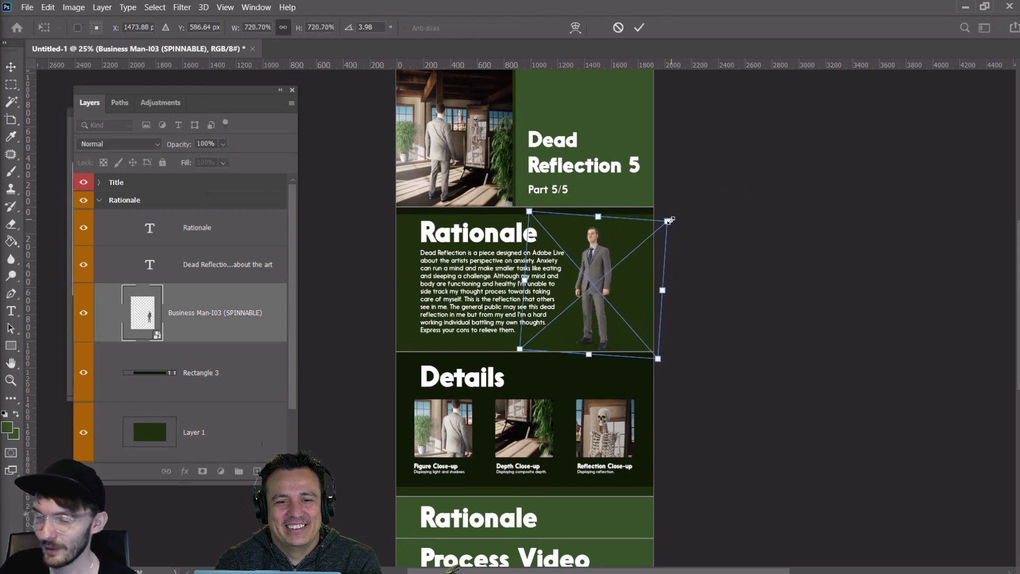
key("Return")
mouse_move(615, 282)
left_mouse_down()
mouse_move(616, 268)
mouse_move(468, 270)
mouse_move(616, 270)
left_mouse_up()
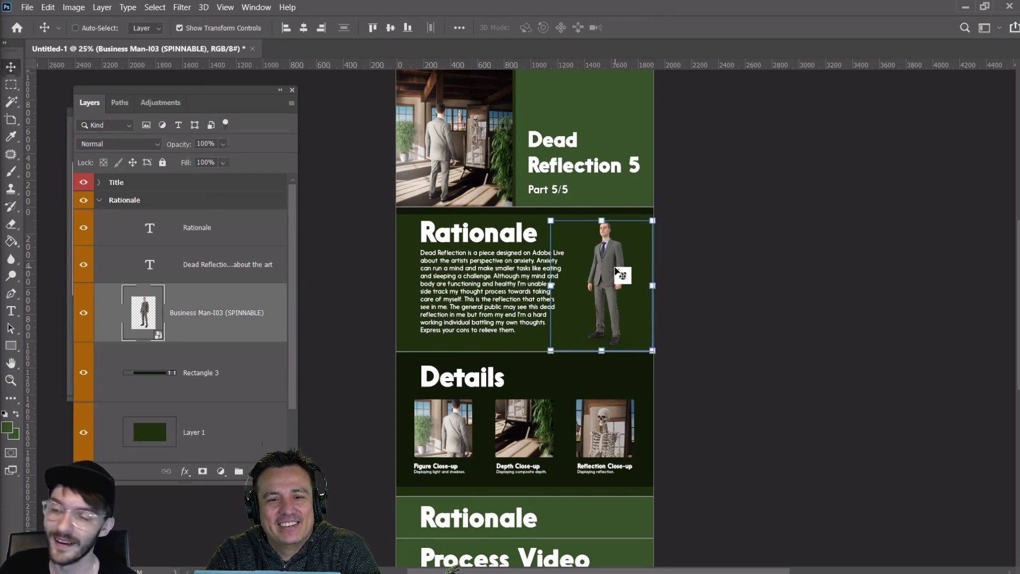
left_click_drag(617, 271, 616, 269)
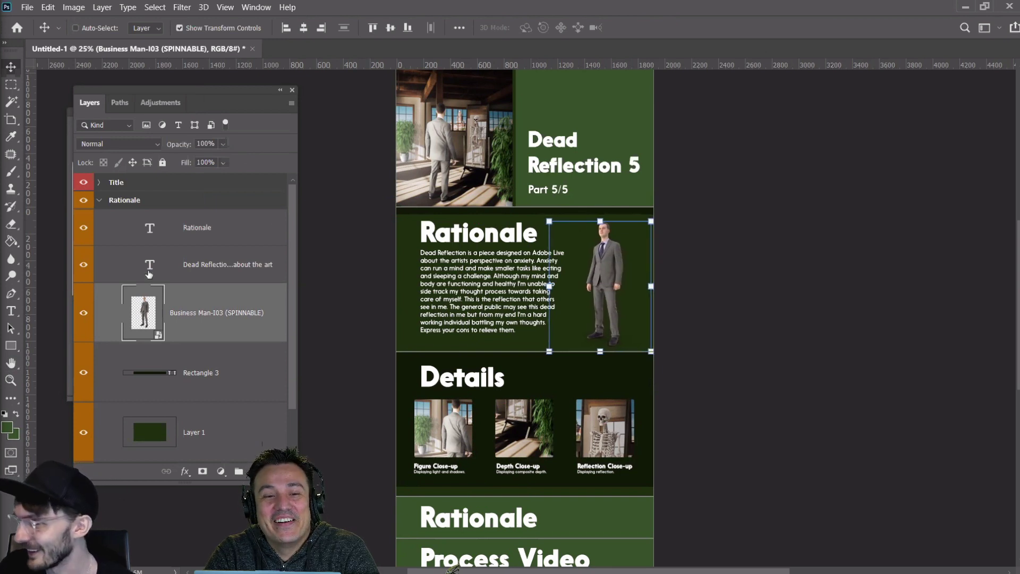
Widen the Rationale paragraph's text box to about 1174 px so it reaches close to the businessman figure
left_click(149, 273)
double_click(164, 273)
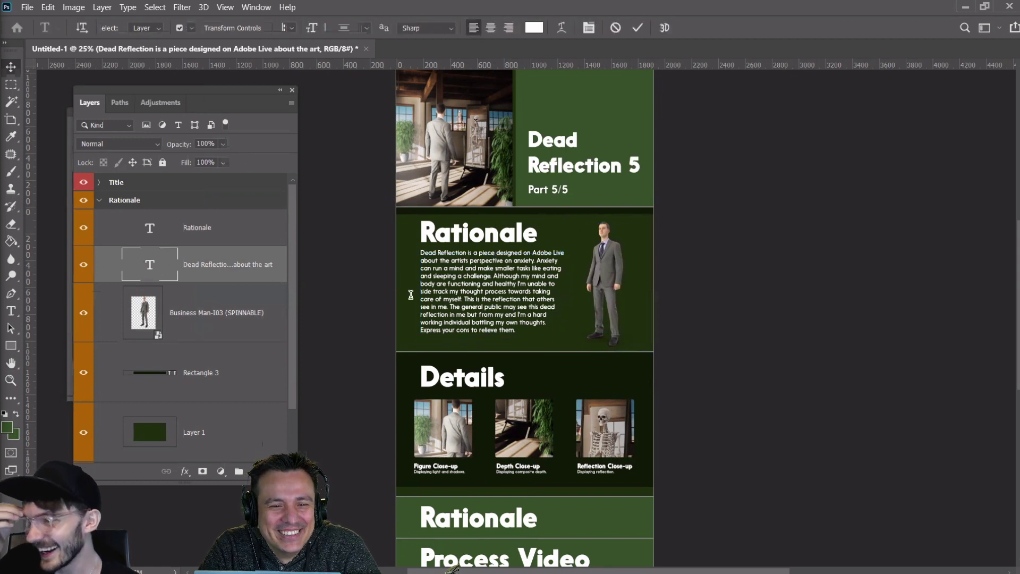
left_click_drag(564, 301, 577, 304)
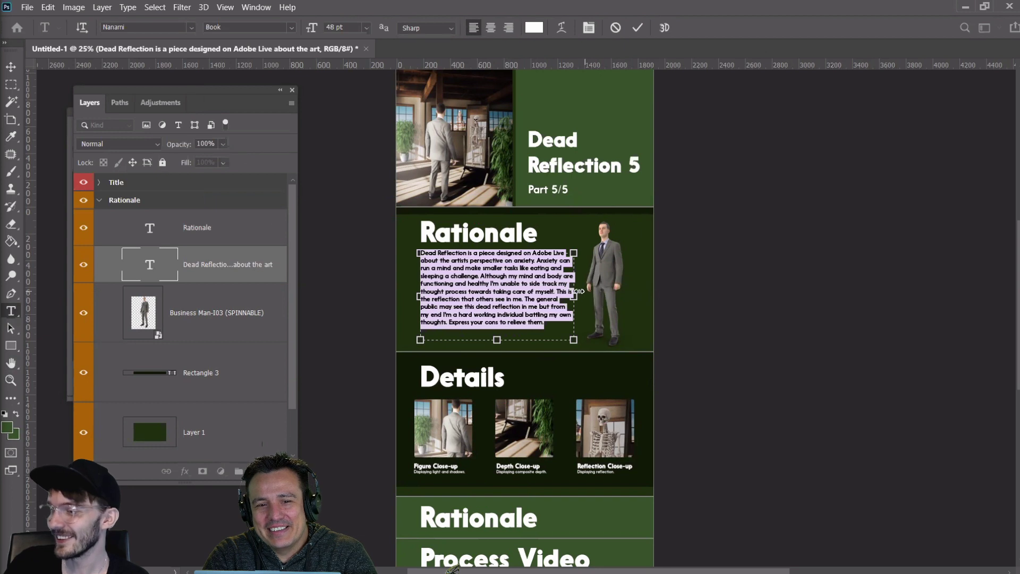
left_click_drag(576, 296, 583, 298)
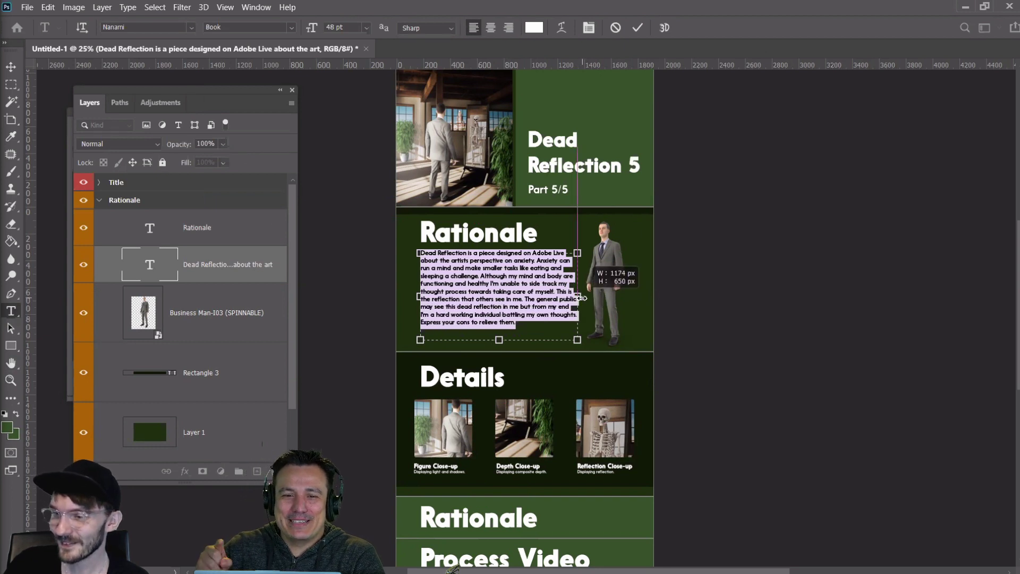
left_click(10, 68)
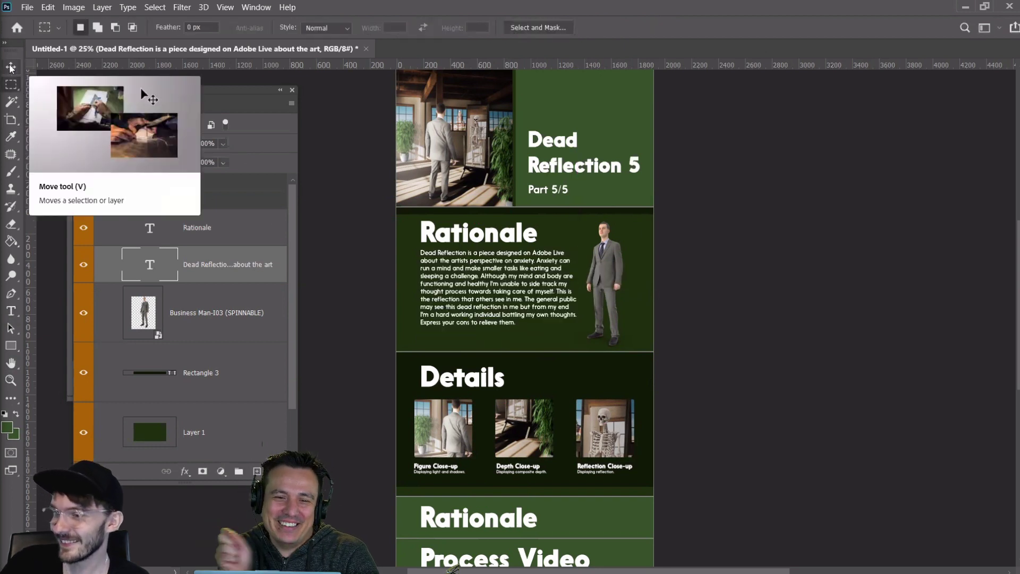
Move the Rationale heading and its paragraph down together, away from the dark strip above them
left_click(186, 227, "shift")
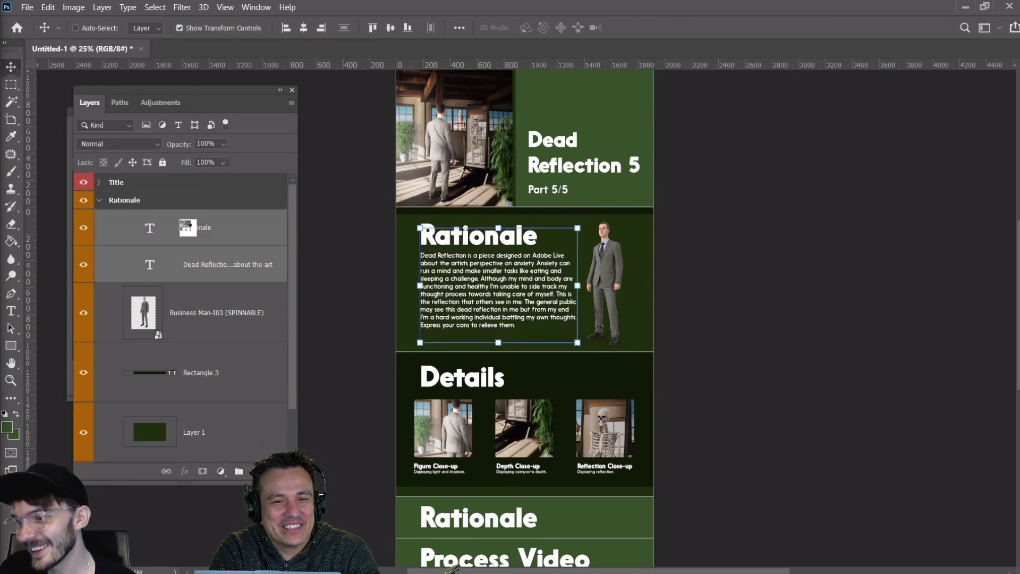
key("shift+Down")
key("shift+Down")
key("shift+Down")
key("shift+Down")
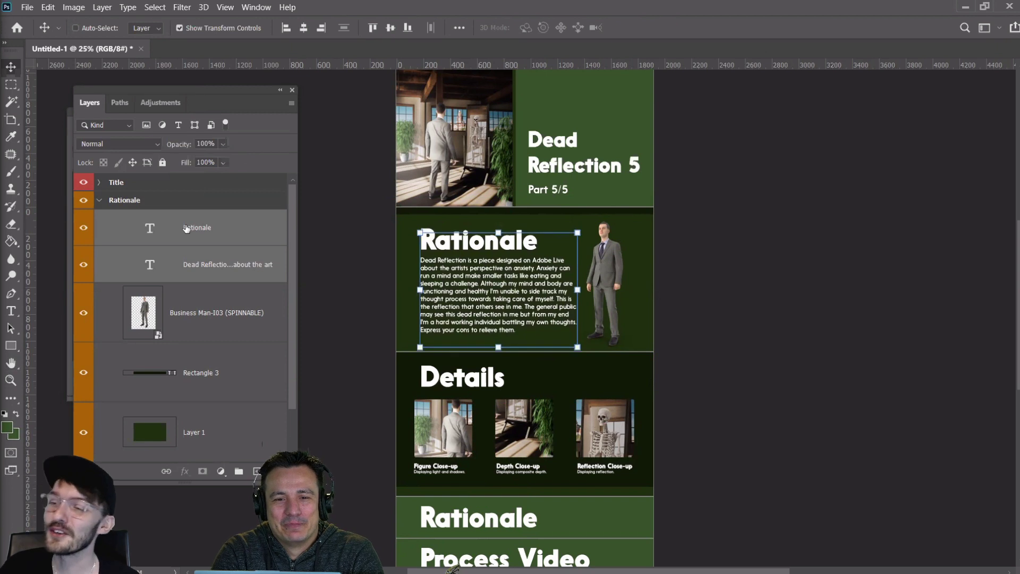
key("Down")
key("Down")
key("Down")
key("Down")
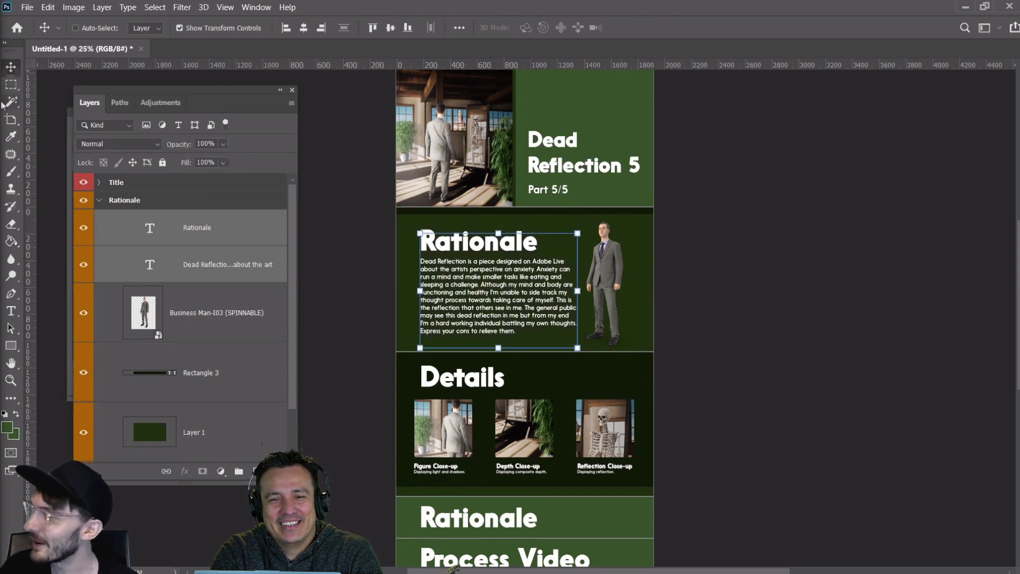
left_click(11, 85)
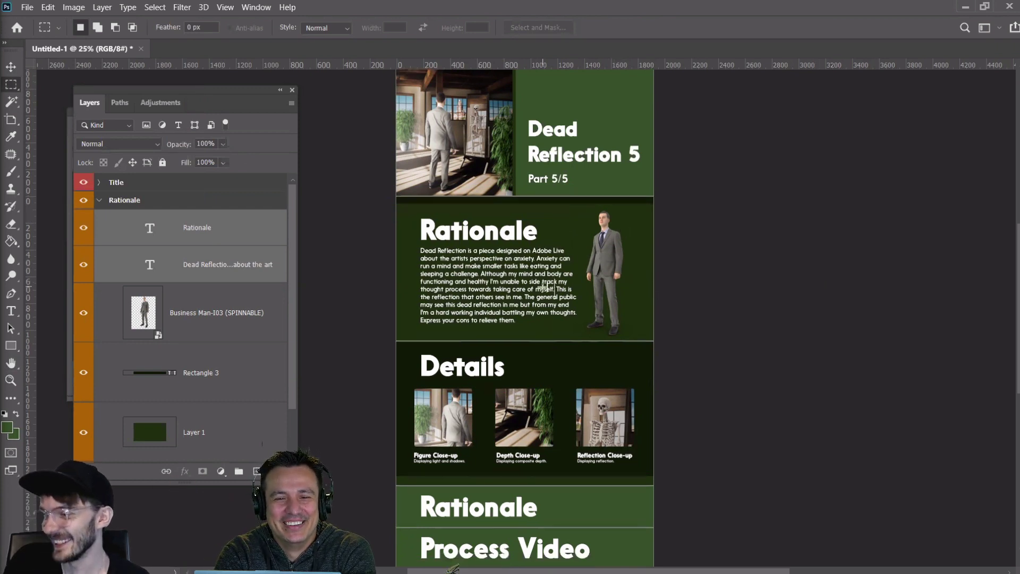
Nudge the Rationale paragraph slightly farther below its heading, and fine-tune the vertical position of both texts together
scroll(542, 287, "down", 3)
left_click(11, 66)
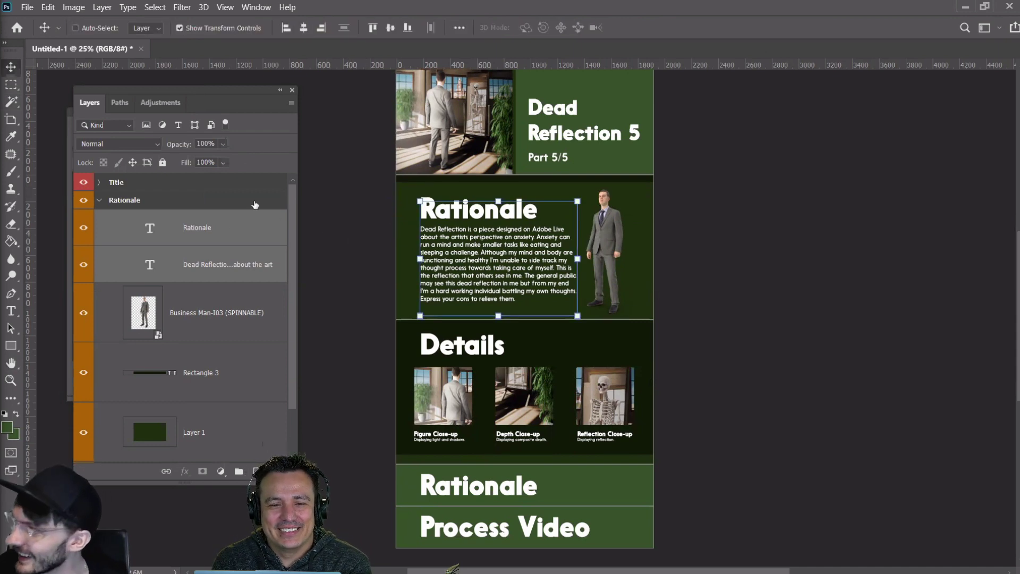
left_click(199, 262)
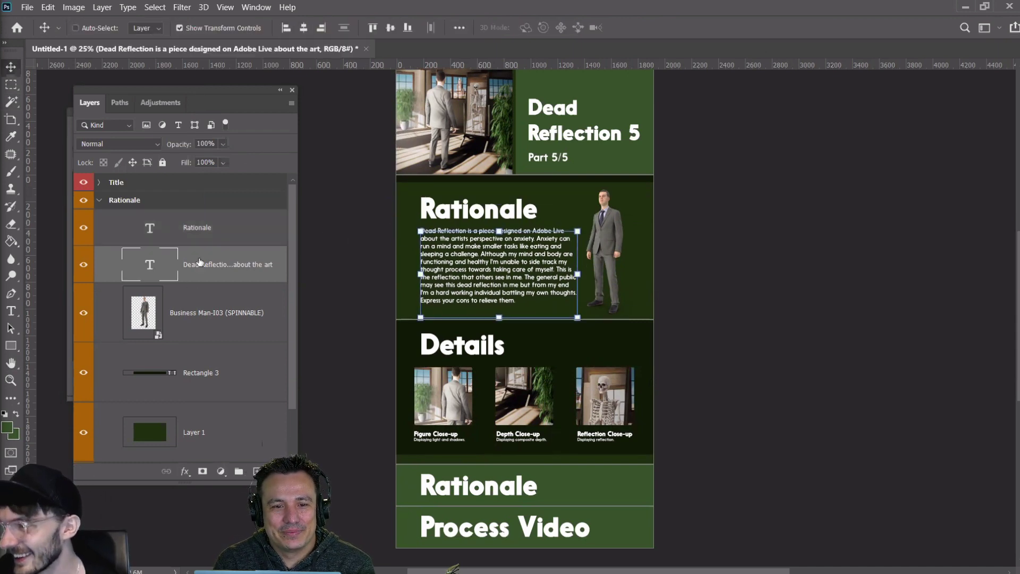
left_click(197, 229, "shift")
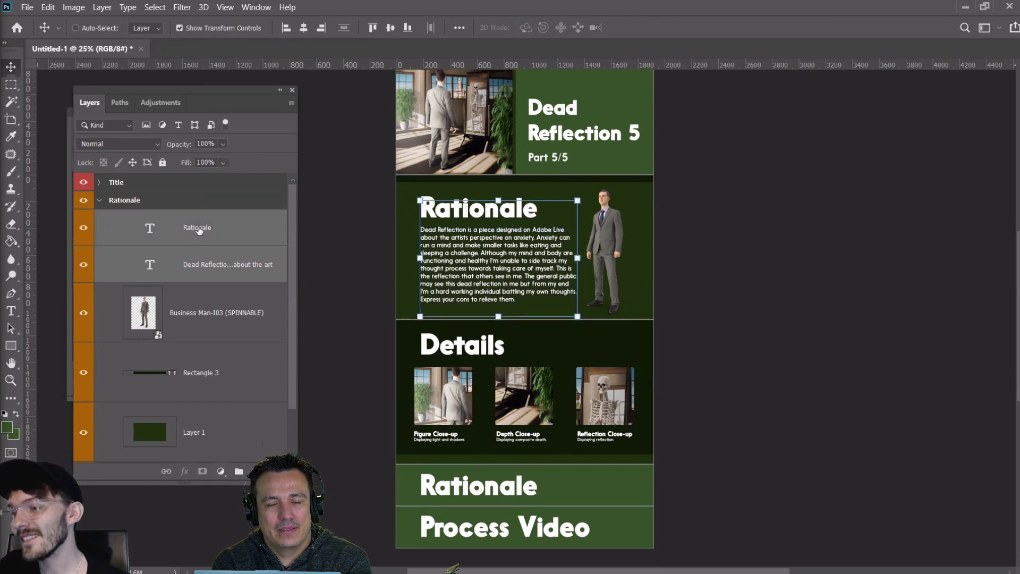
key("Down")
left_click(16, 84)
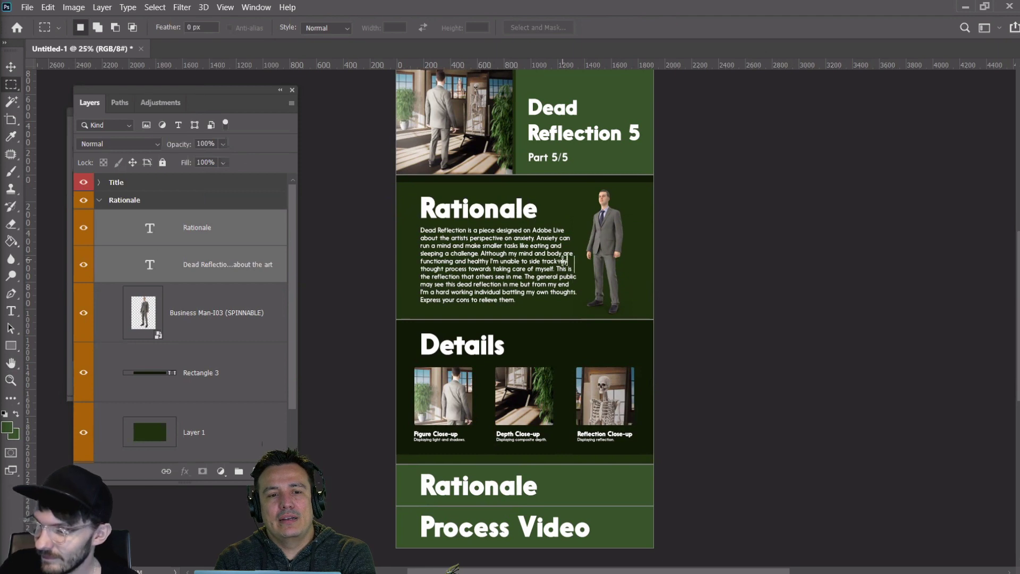
Draw a rectangle about 2251 × 74 px across the lower edge of the Final artboard, directly above its green background layer
scroll(558, 266, "down", 1)
left_click(11, 66)
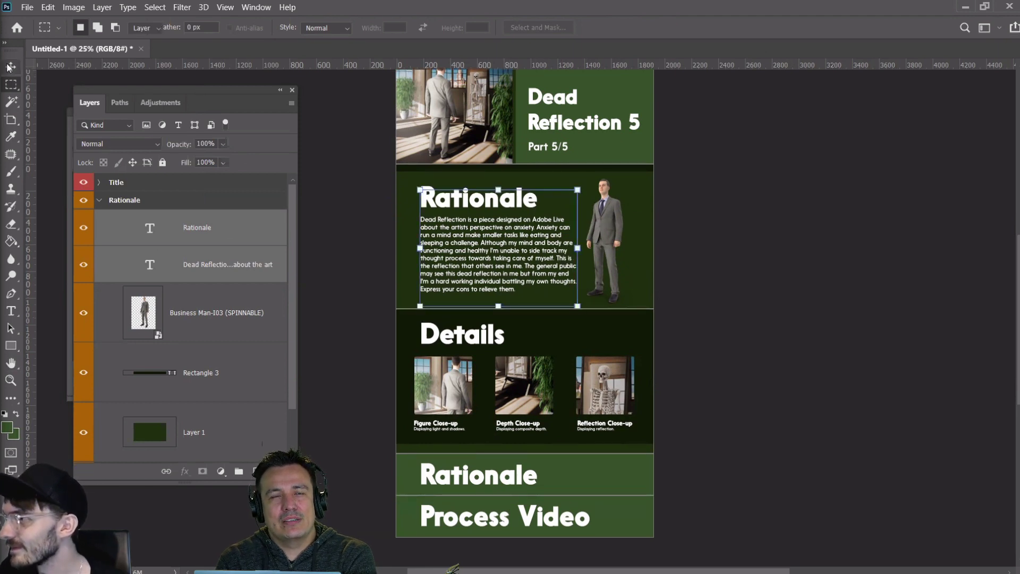
scroll(198, 338, "down", 2)
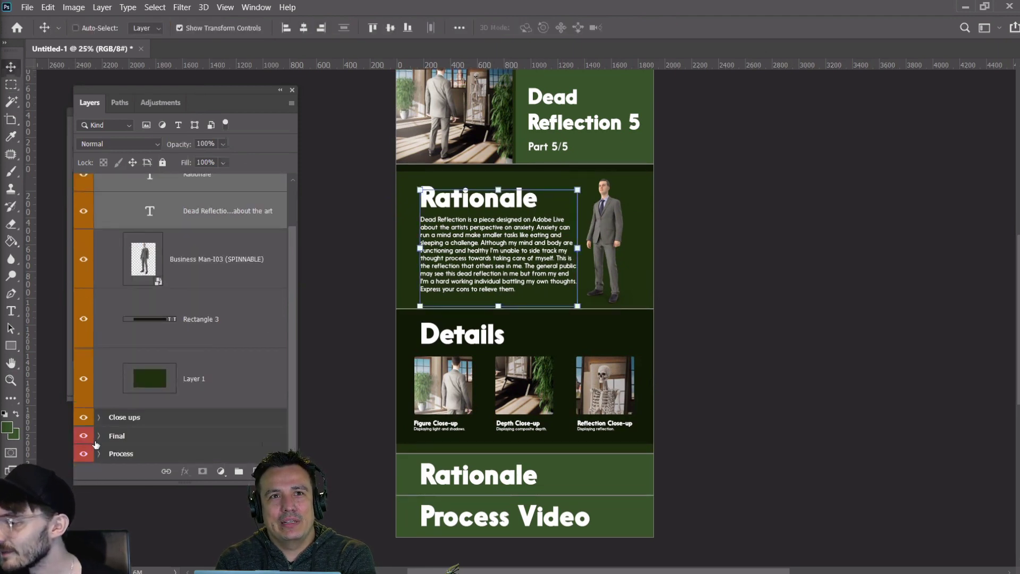
left_click(99, 437)
scroll(152, 353, "down", 2)
left_click(231, 433)
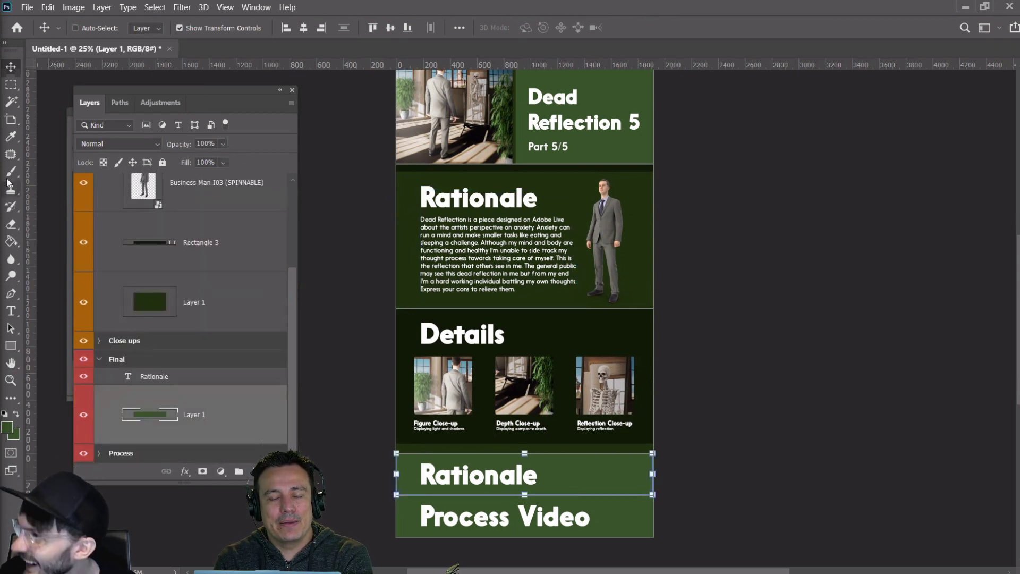
left_click(11, 346)
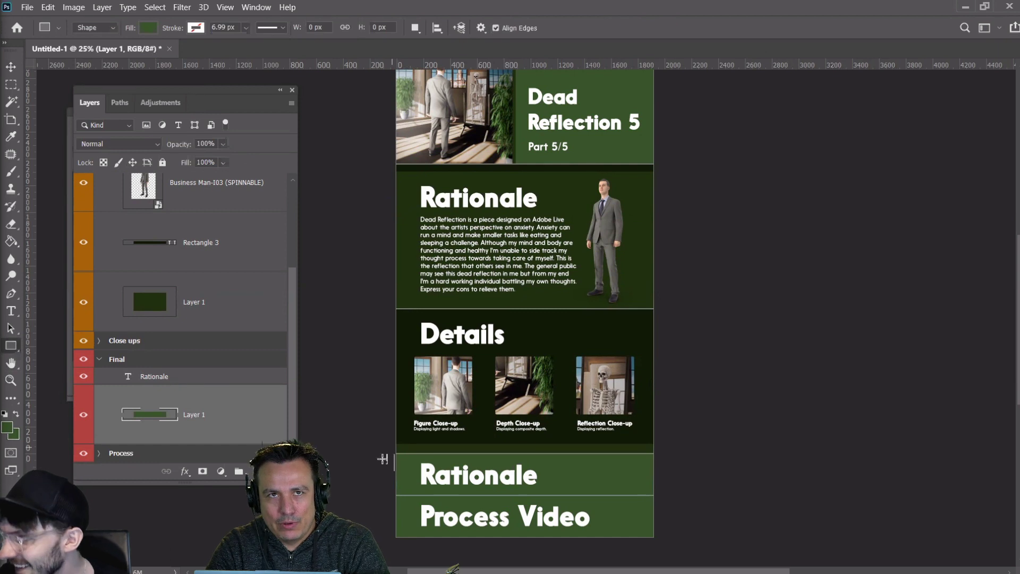
left_click_drag(379, 499, 682, 491)
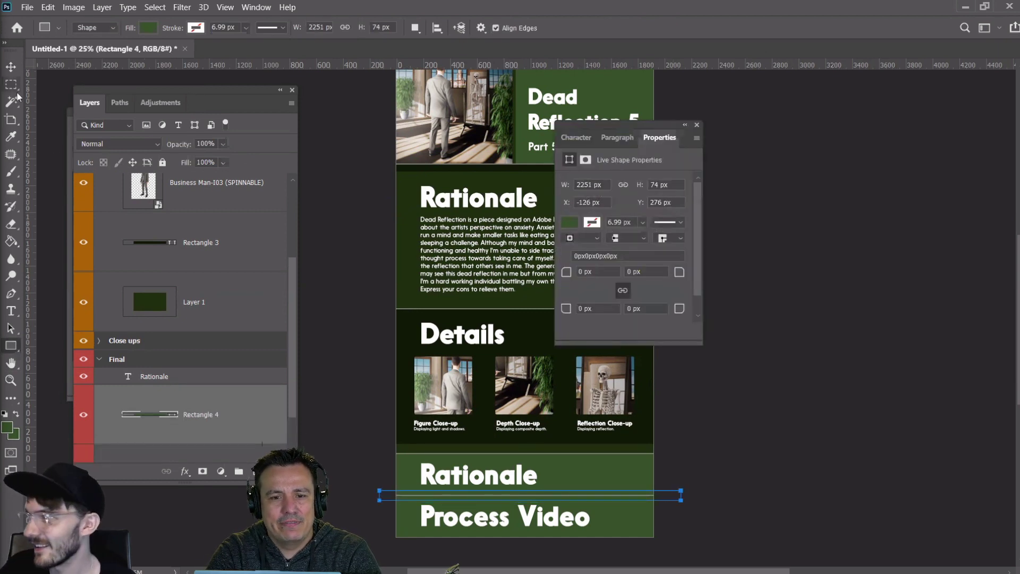
Nudge the new rectangle strip on the Final artboard down to a Y position of 280 px
left_click(11, 67)
key("Down")
key("Down")
key("Down")
key("Down")
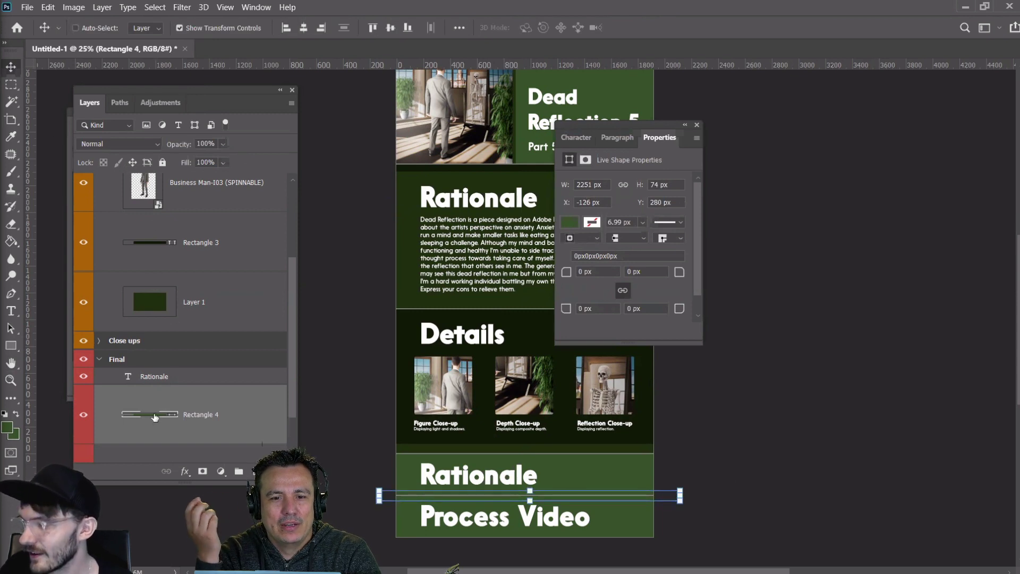
double_click(178, 418)
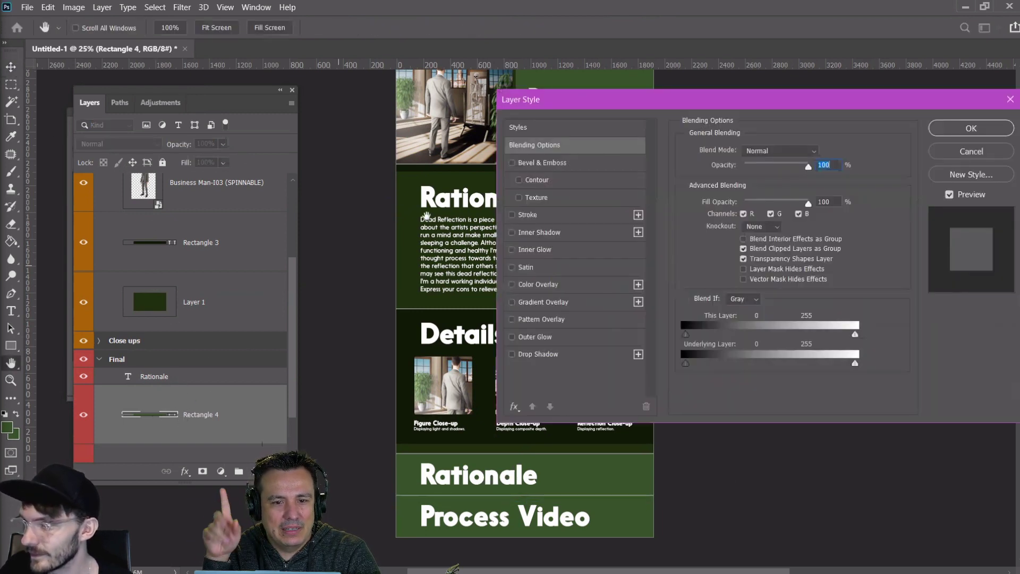
left_click_drag(758, 104, 766, 117)
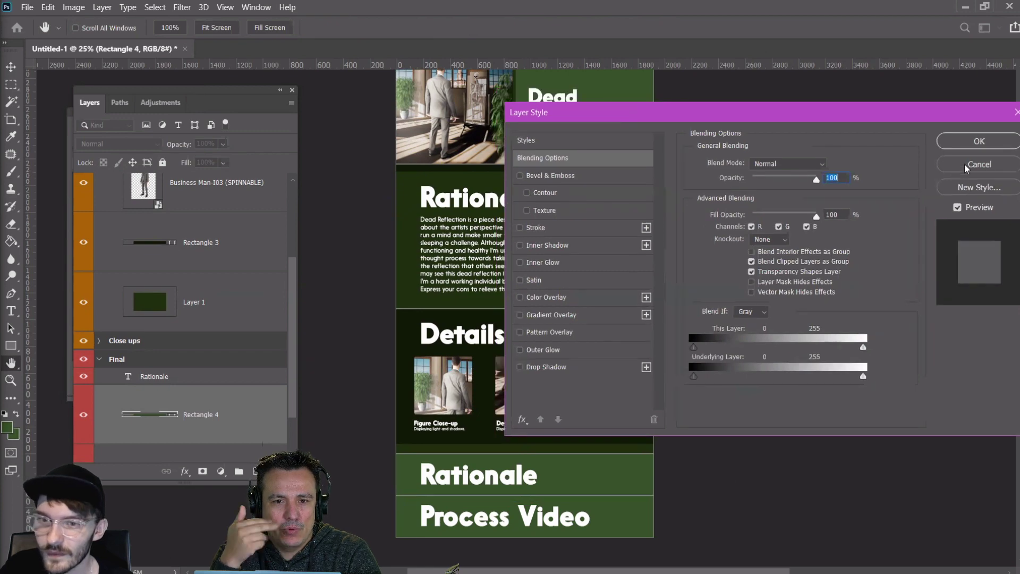
key("Escape")
Recolor the Final artboard's rectangle strip to dark green 101a07, sampled from the strip above the first Rationale section
double_click(172, 417)
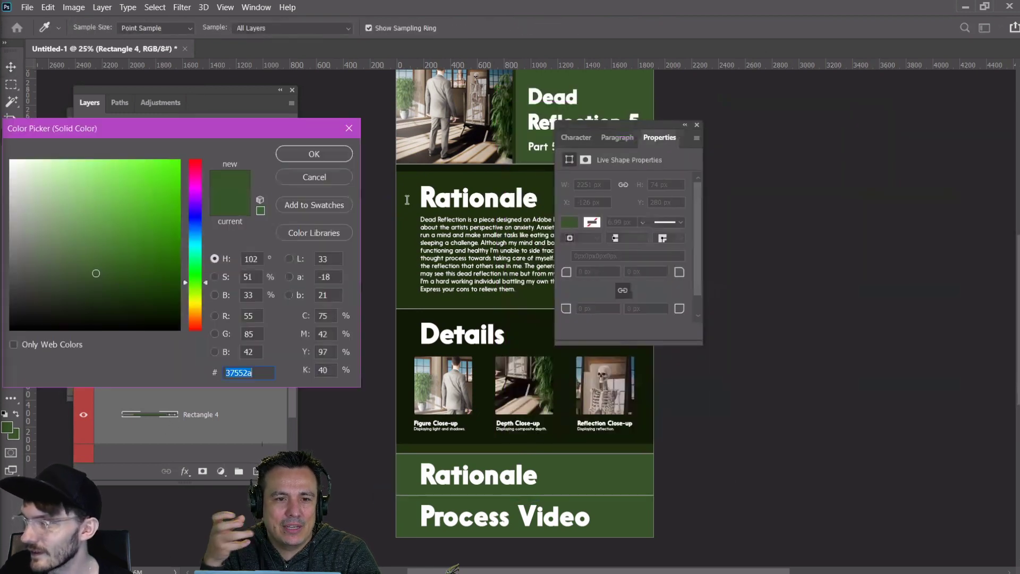
left_click(473, 167)
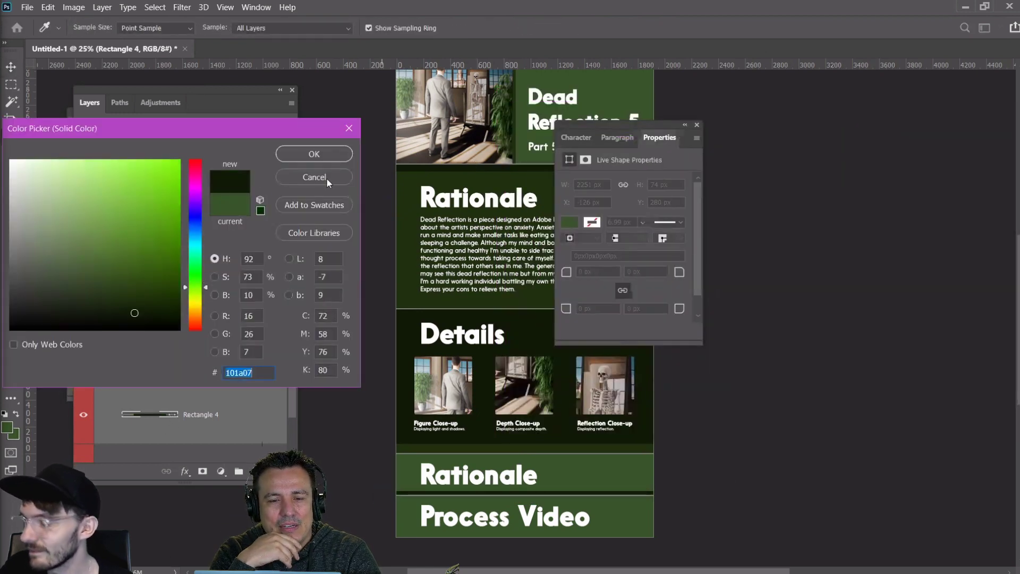
left_click(311, 154)
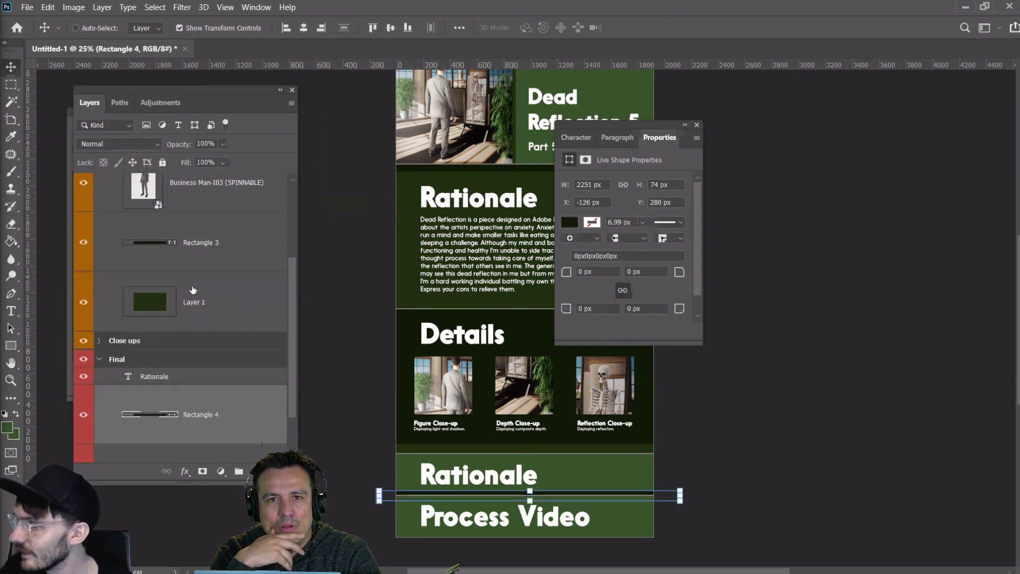
Nudge the Rationale heading on the Final artboard down to Y 34.04 px and move the Properties panel clear of the artwork
scroll(156, 365, "down", 1)
left_click(155, 359)
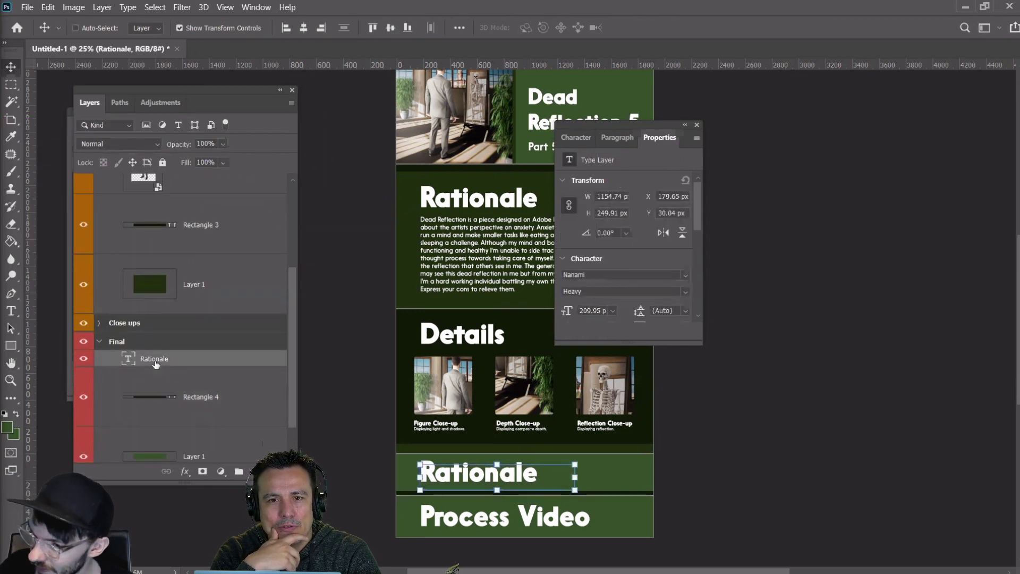
key("Down")
key("Down")
key("Down")
key("Down")
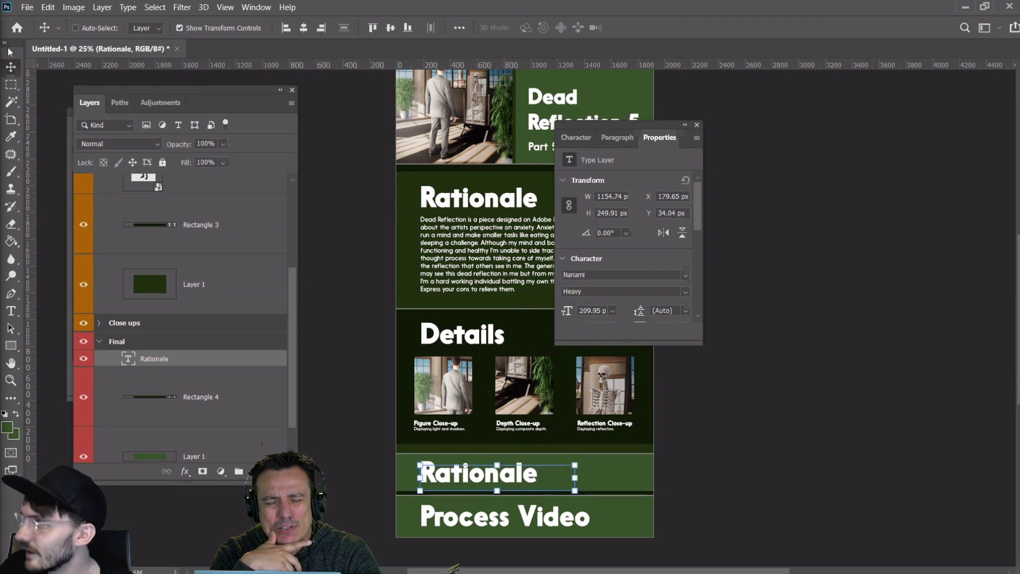
left_click(11, 84)
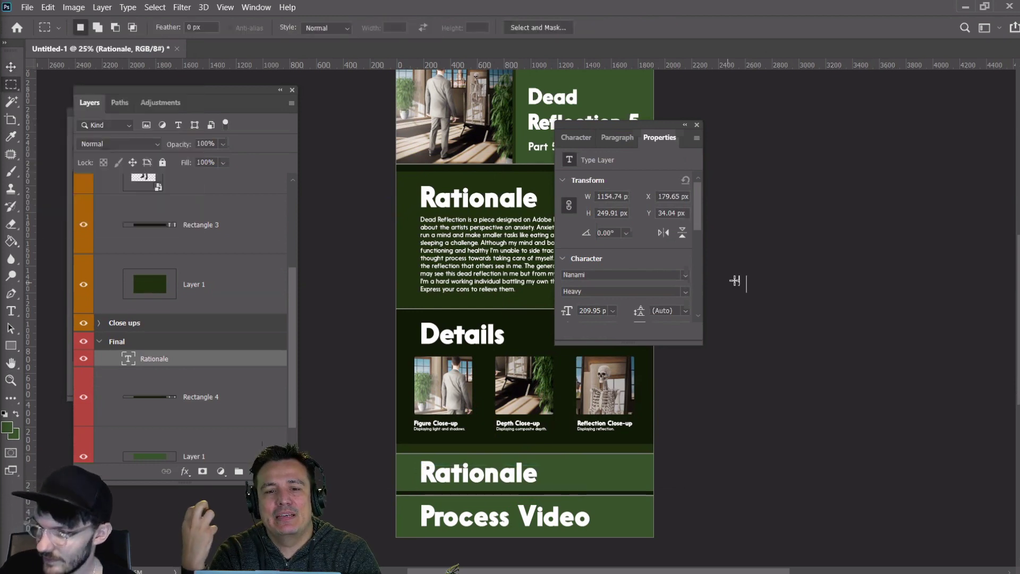
left_click_drag(631, 128, 793, 132)
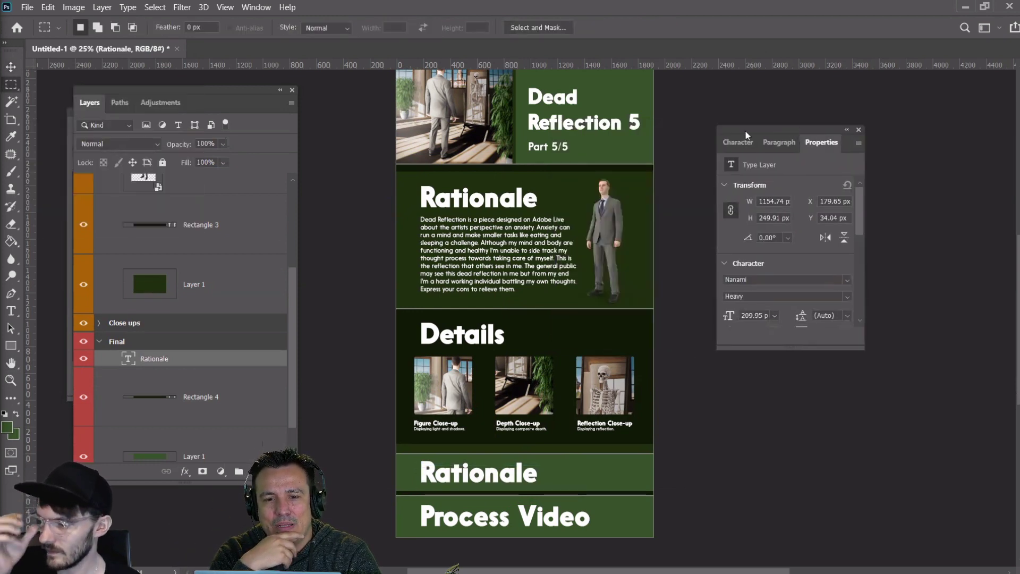
Copy the dark rectangle strip from the Final artboard to the lower edge of the Process artboard
left_click(10, 67)
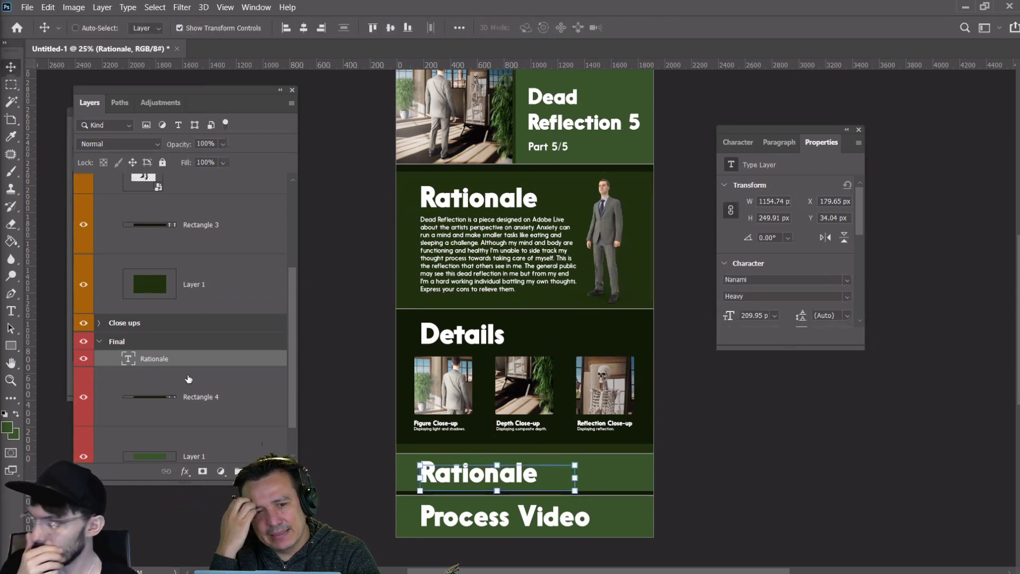
left_click(180, 420)
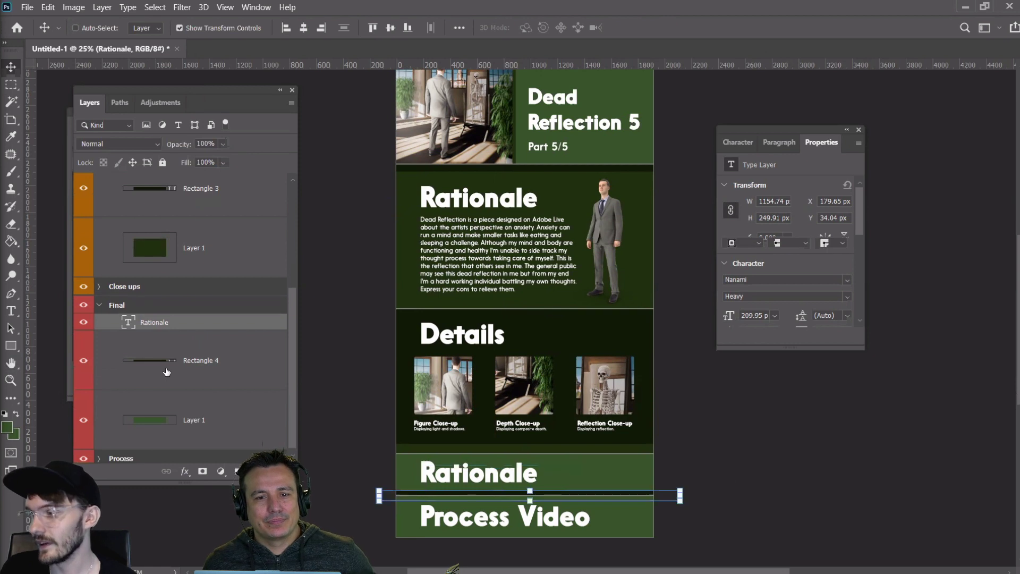
scroll(210, 373, "down", 1)
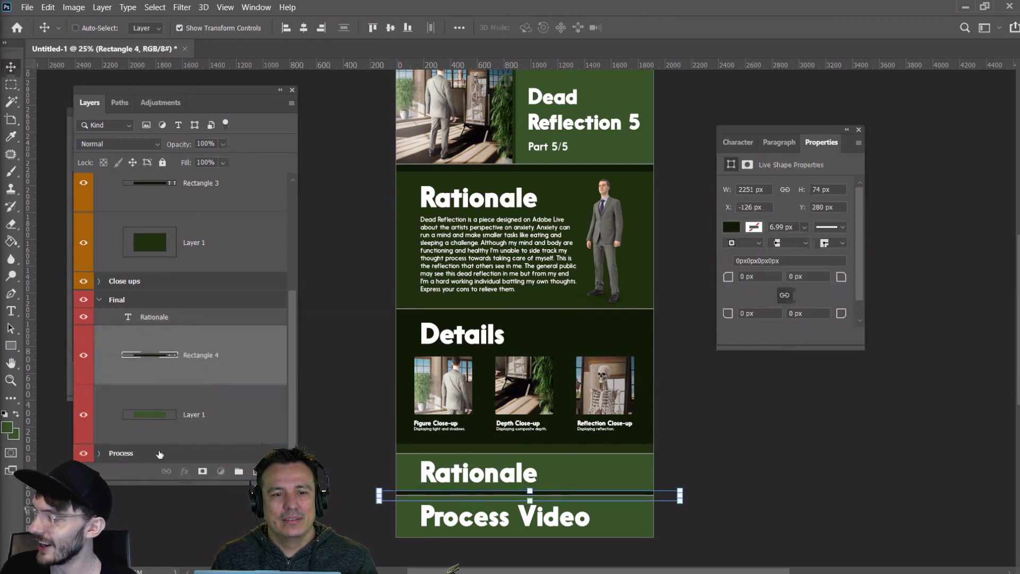
left_click(120, 453)
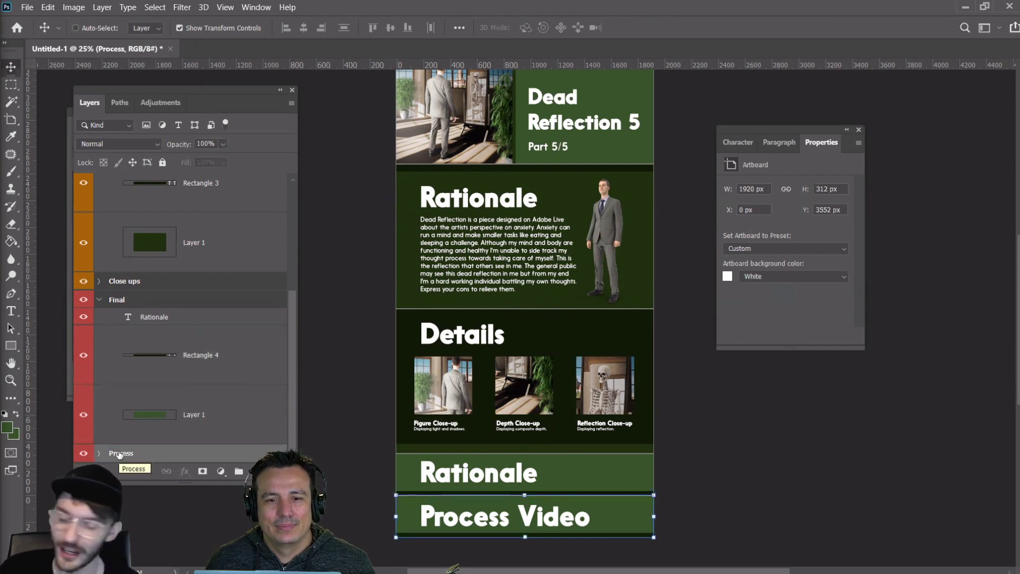
Nudge the Process Video heading inside the Process artboard down to a Y position of 42.04 px
left_click(99, 453)
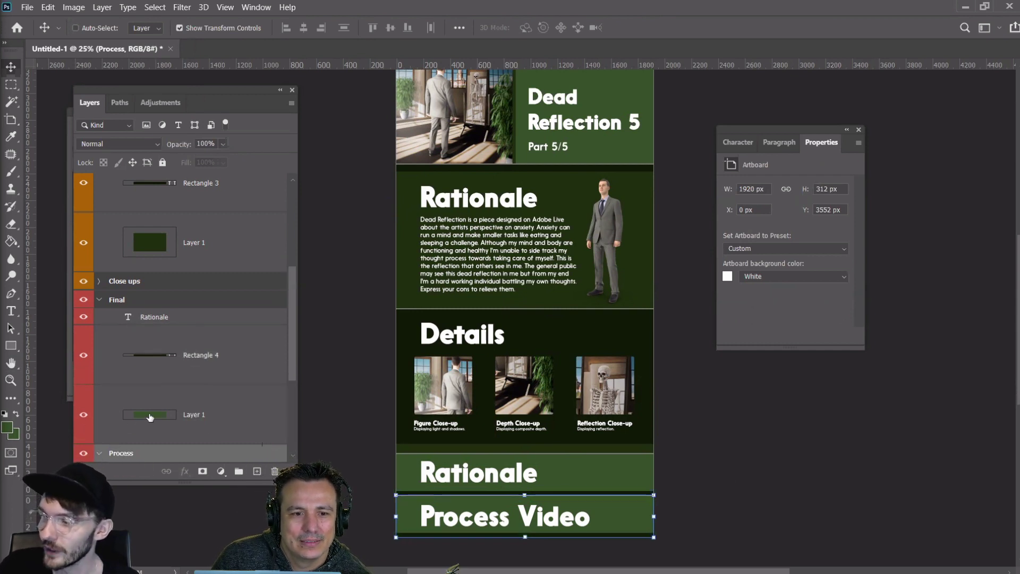
left_click(164, 405)
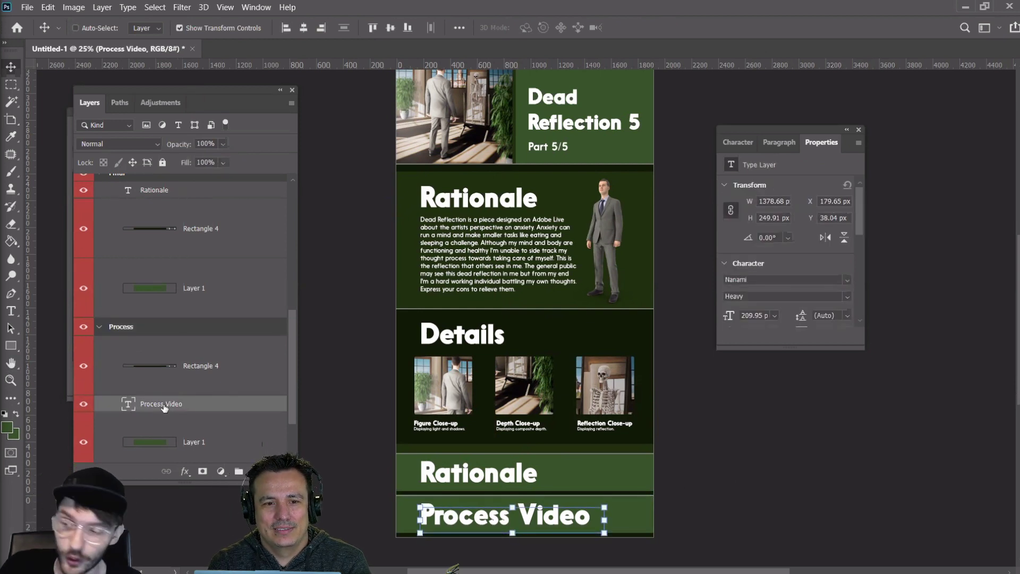
key("Down")
key("Down")
key("Down")
key("Down")
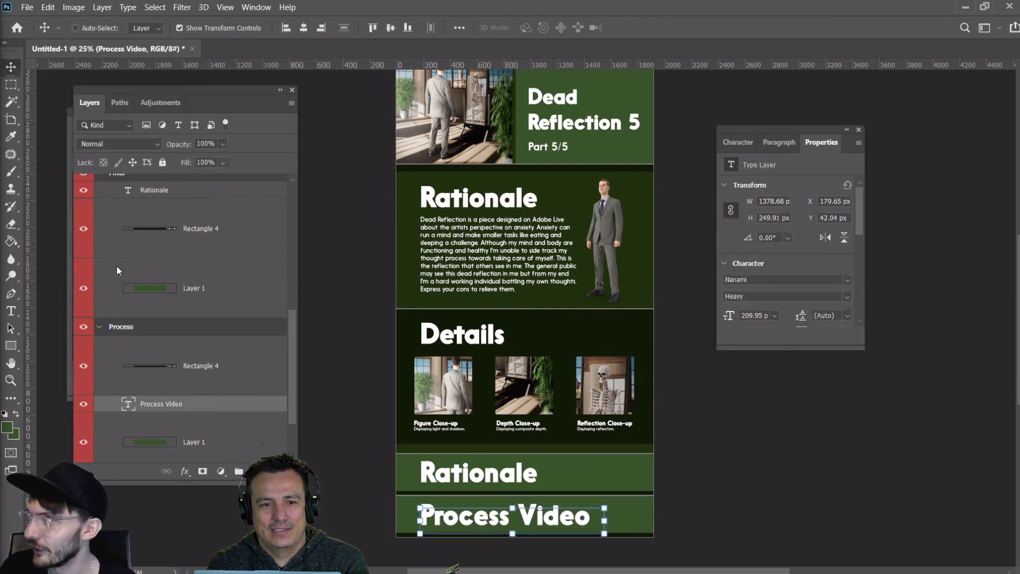
left_click(12, 85)
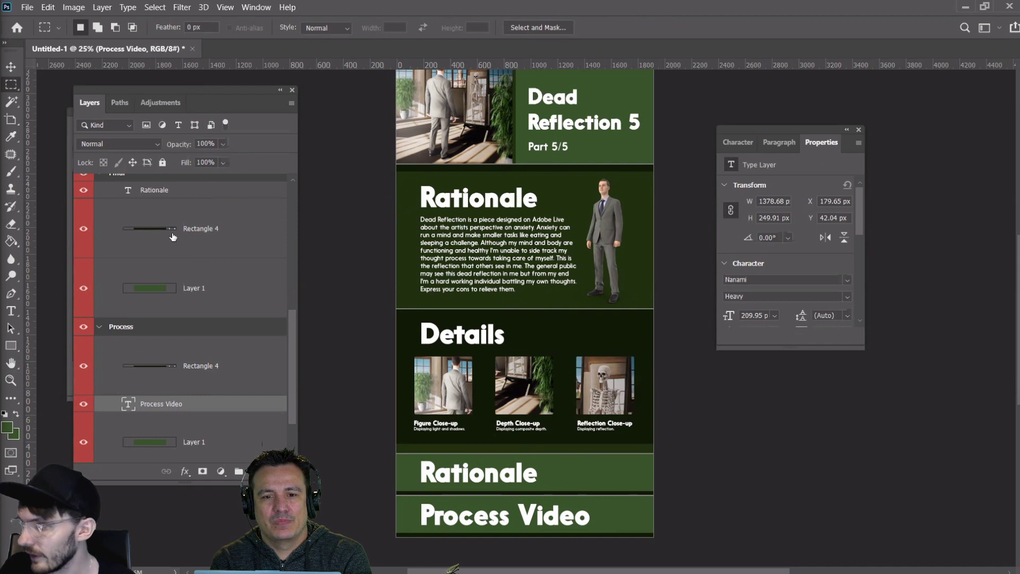
Fill the Process artboard's background layer with the dark green sampled from the upper Rationale section, using the Paint Bucket
scroll(533, 384, "down", 1)
scroll(533, 384, "down", 2)
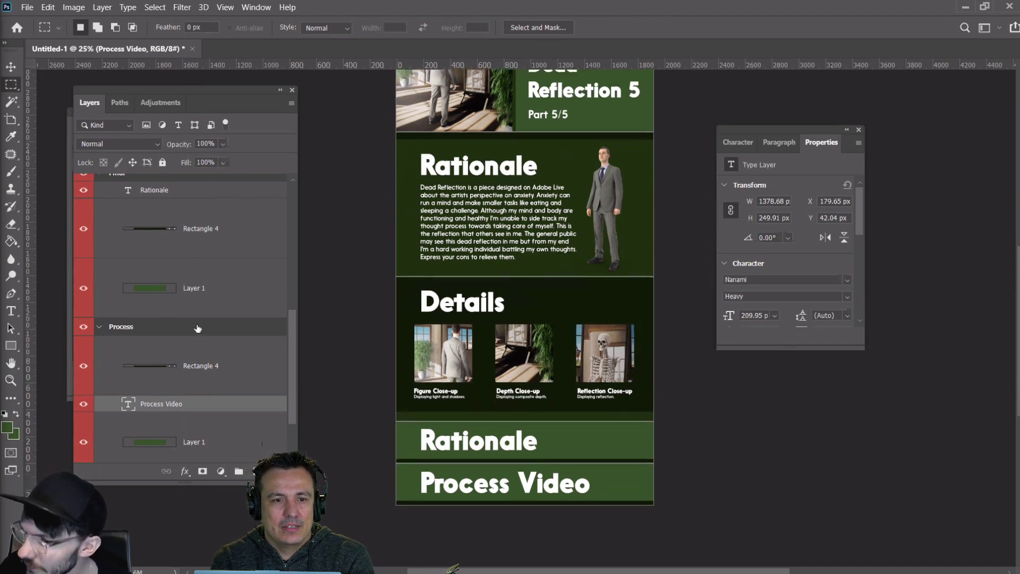
left_click(193, 439)
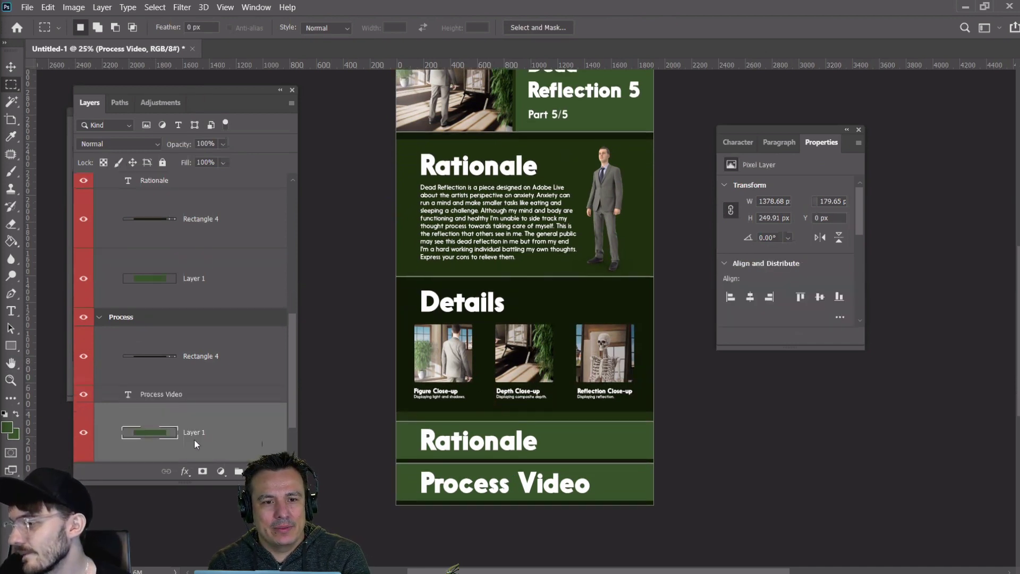
left_click(14, 137)
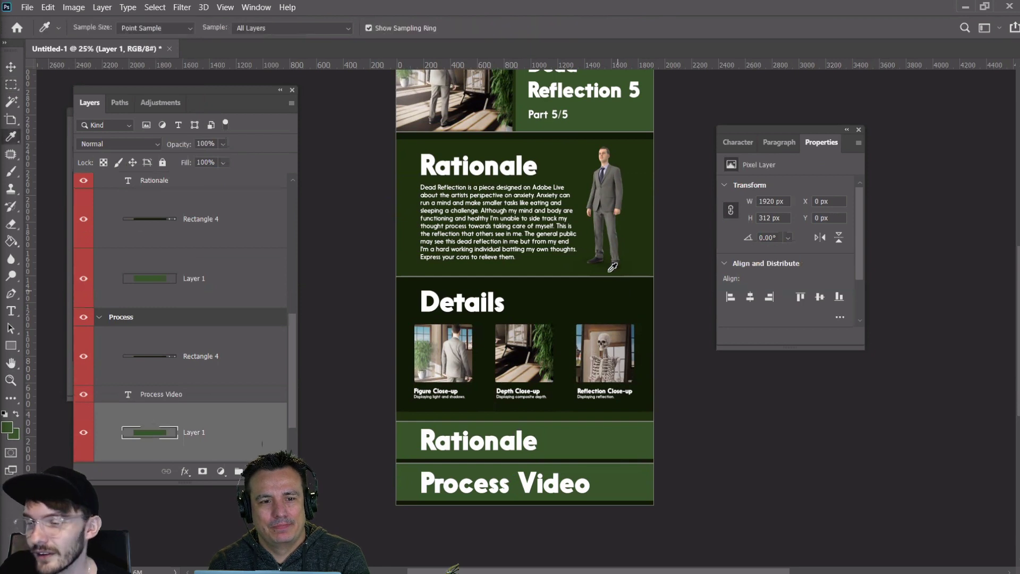
left_click(11, 241)
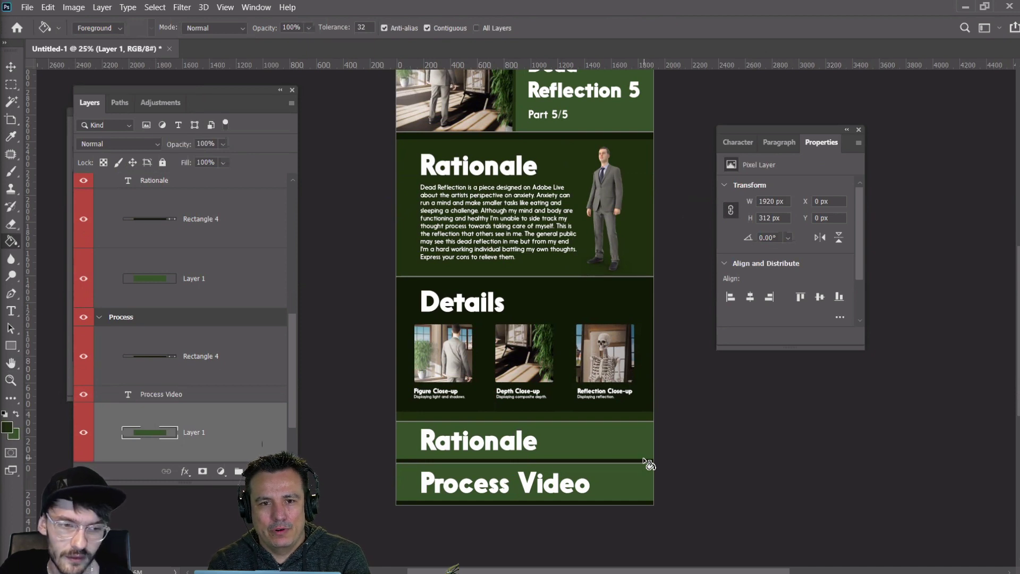
left_click(635, 484)
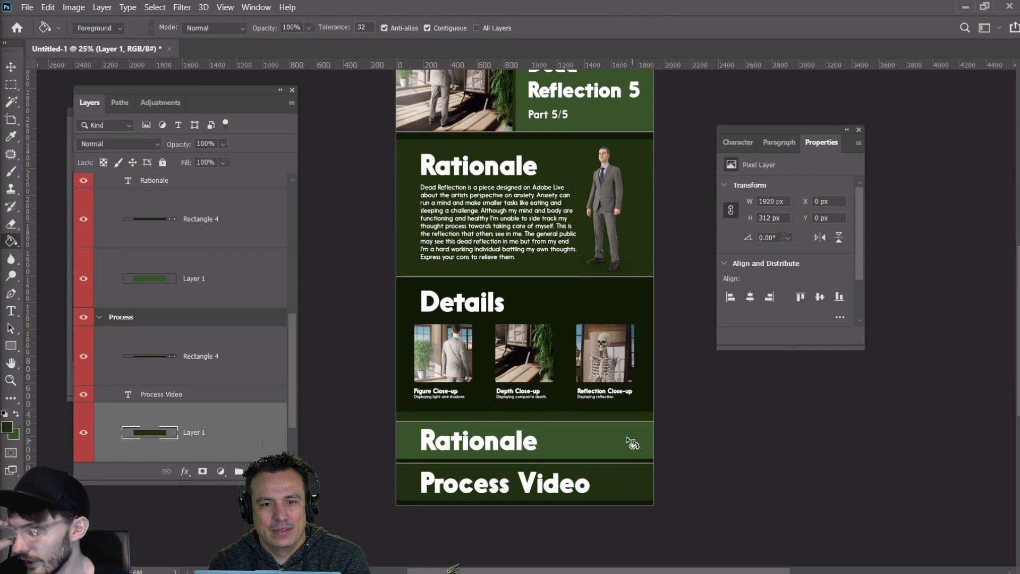
Fill the Final artboard's background layer with the same dark green as the Process Video section
left_click(605, 445, "ctrl")
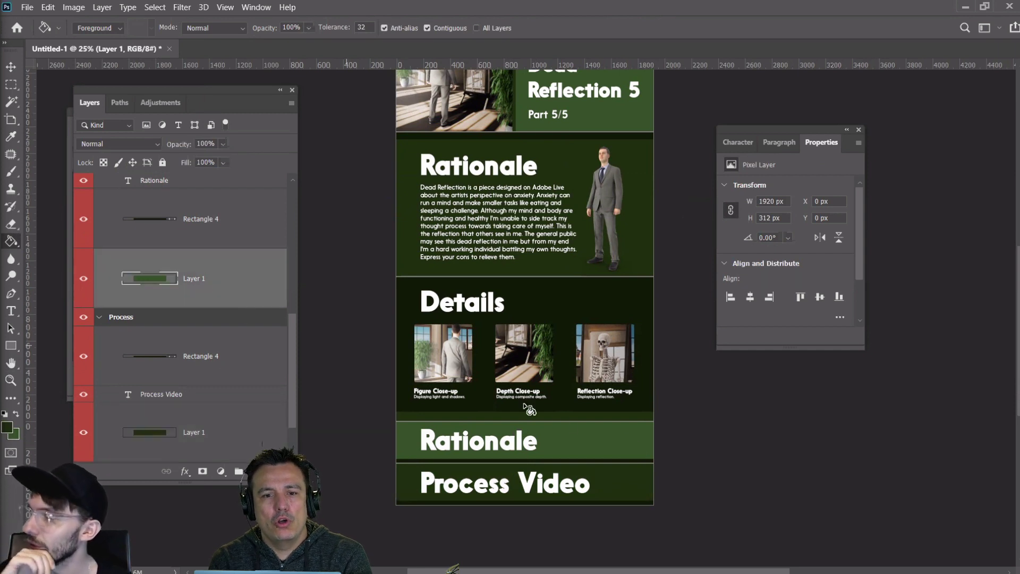
left_click(599, 441)
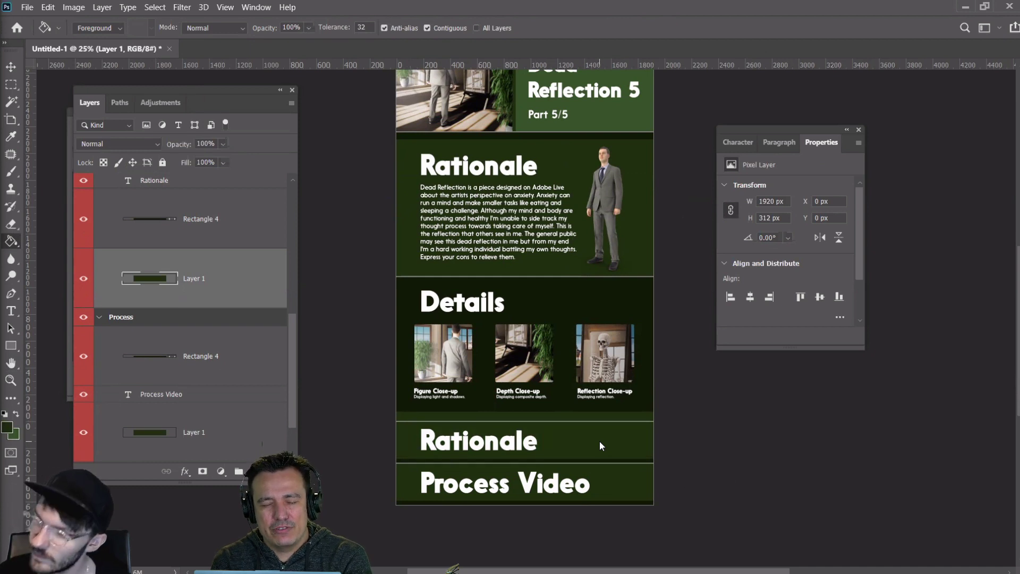
left_click(168, 429)
Recolor the rectangle strip along the lower edge of the Close ups artboard to the lighter green 37552a
scroll(133, 281, "up", 6)
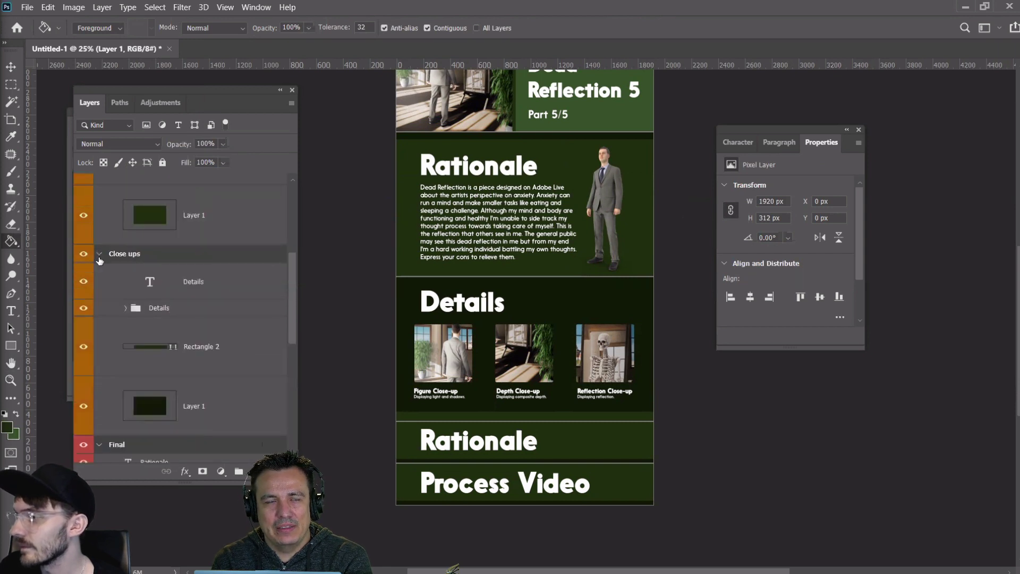
scroll(165, 351, "up", 1)
left_click(167, 367)
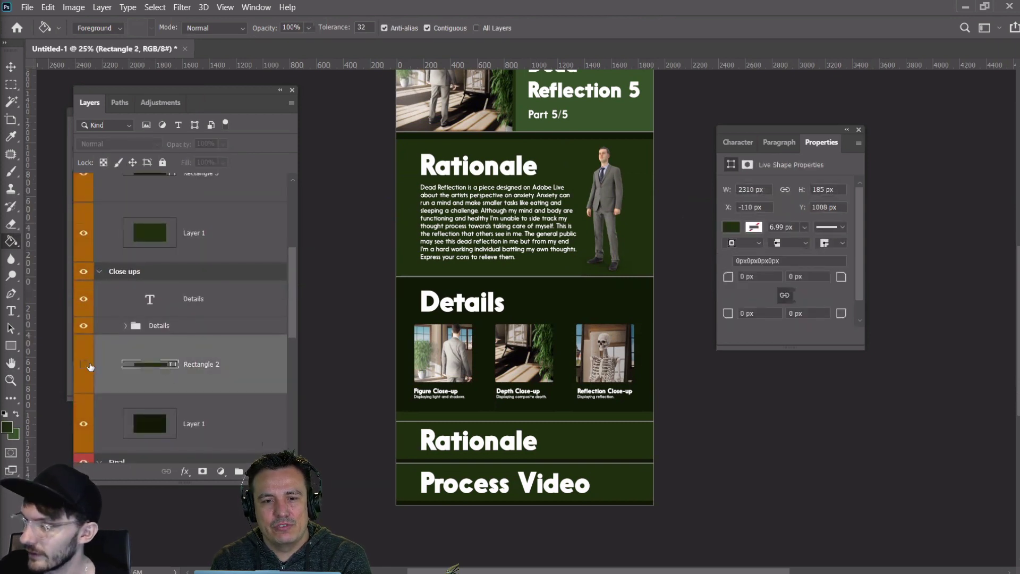
left_click(88, 365)
double_click(172, 365)
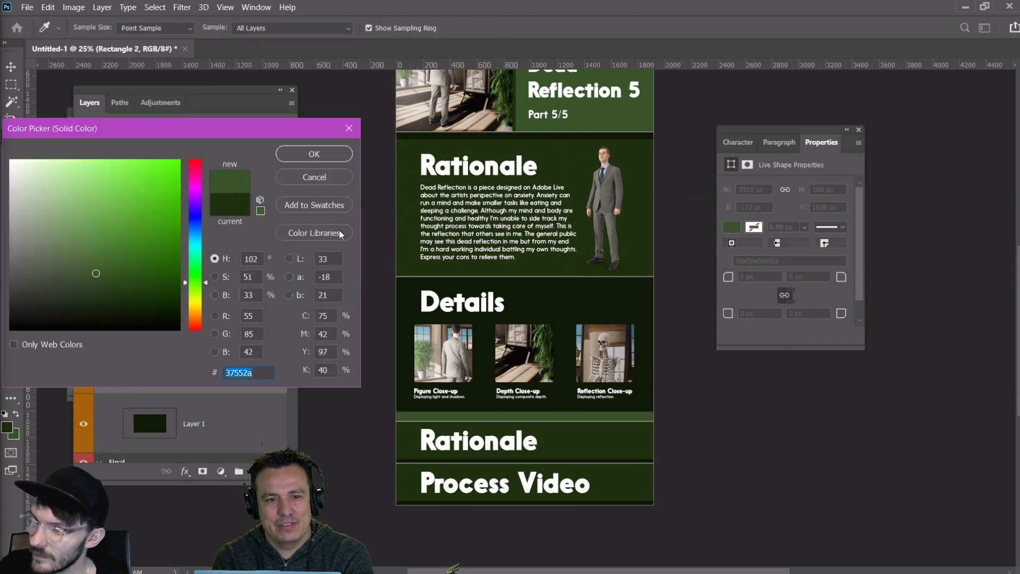
left_click(320, 156)
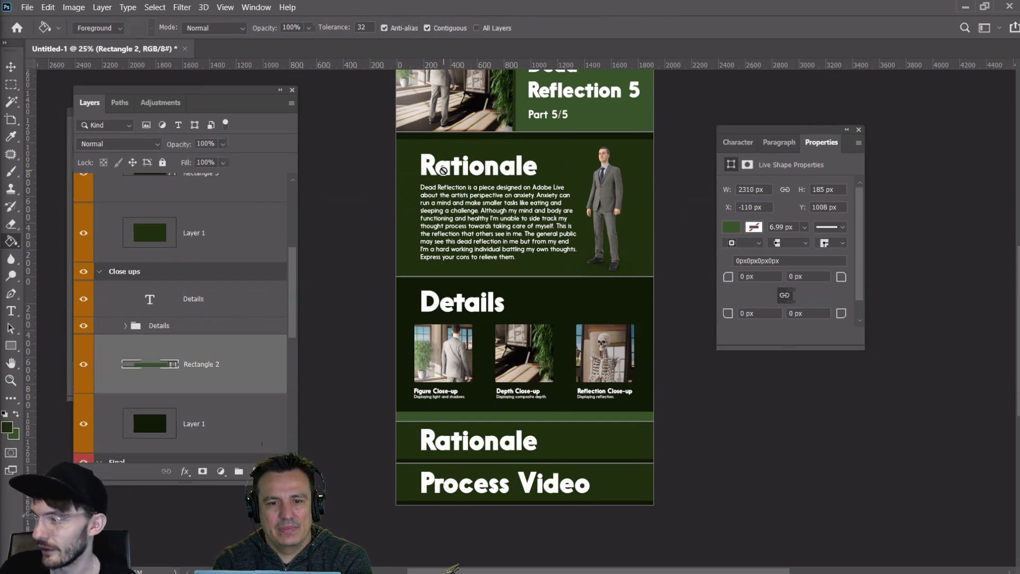
Move the Properties panel farther from the artwork, collapse all expanded artboards in the layer list, and select the Rationale artboard
key("v")
scroll(834, 365, "up", 2)
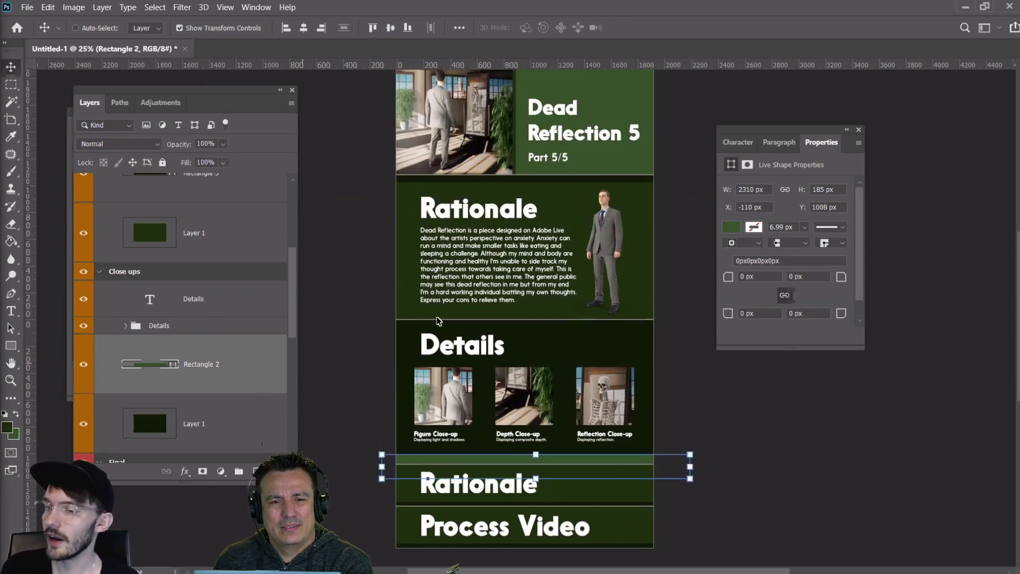
left_click_drag(802, 136, 838, 128)
scroll(146, 377, "down", 1)
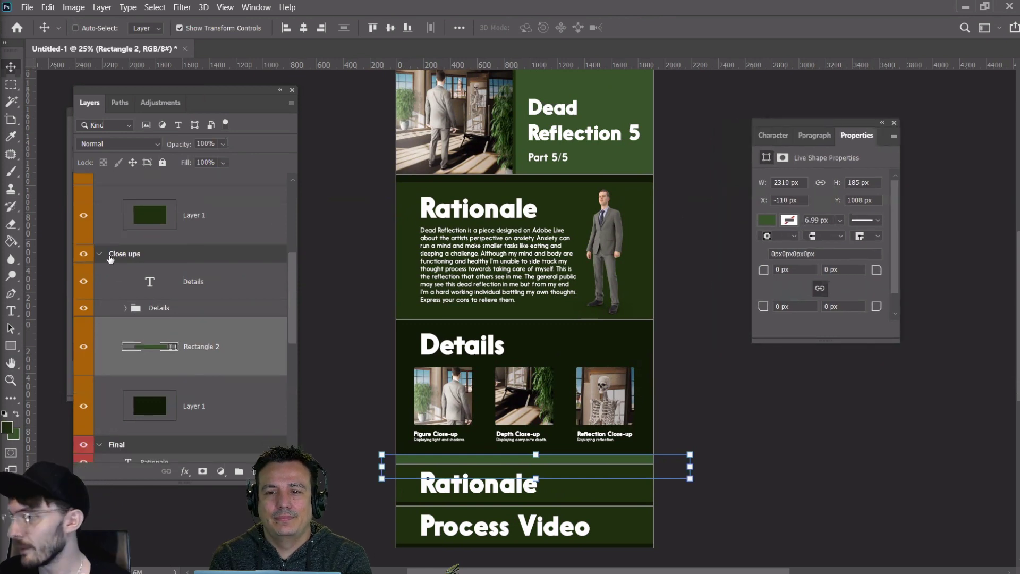
left_click(99, 254)
left_click(100, 254)
scroll(100, 251, "up", 4)
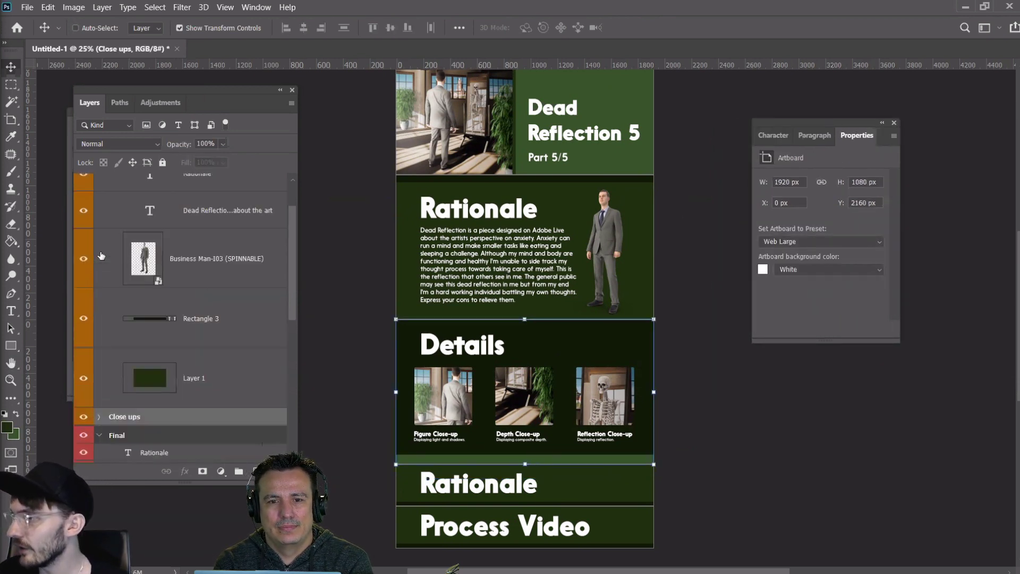
left_click(98, 201)
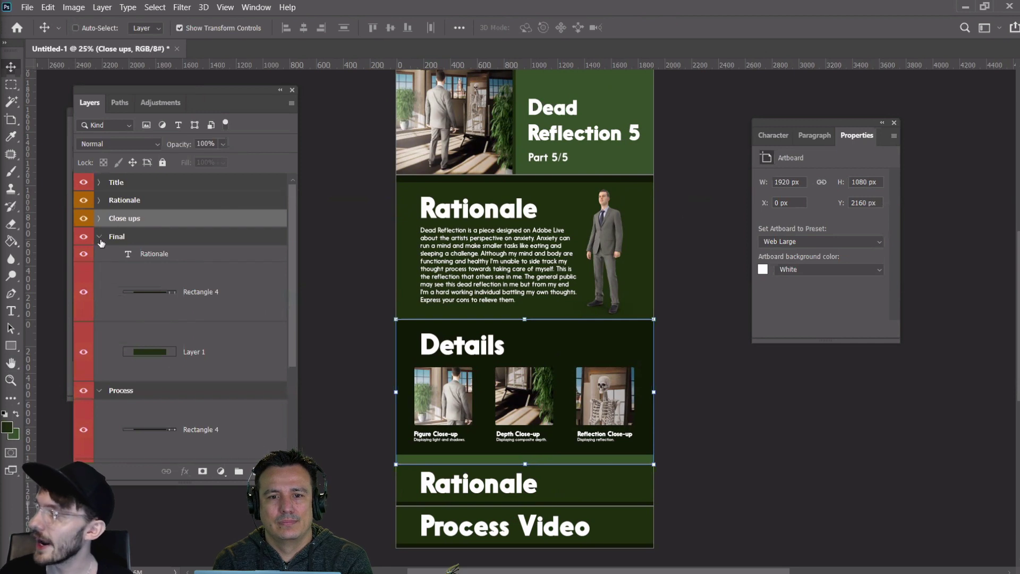
left_click(100, 237)
left_click(99, 255)
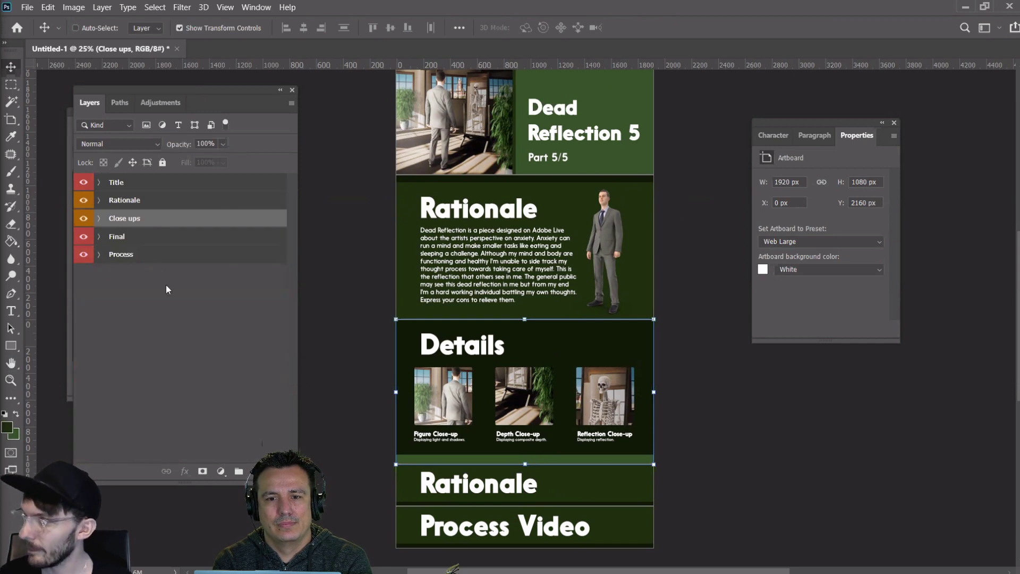
left_click(127, 254)
left_click(149, 202)
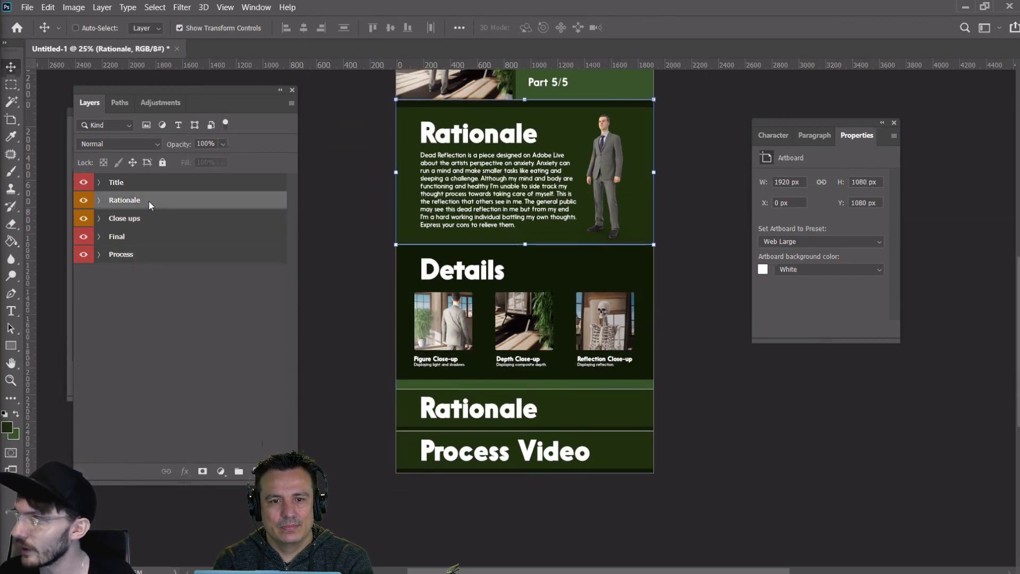
Open the recent file SonicProject.psd and copy its CTA artboard into the presentation board document, leaving the source window minimized
left_click(25, 8)
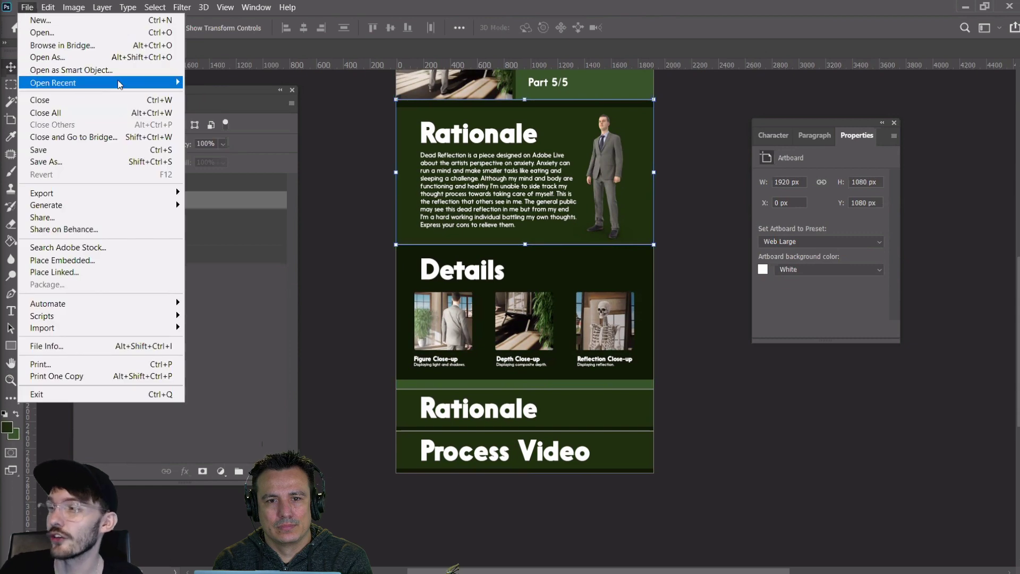
mouse_move(124, 85)
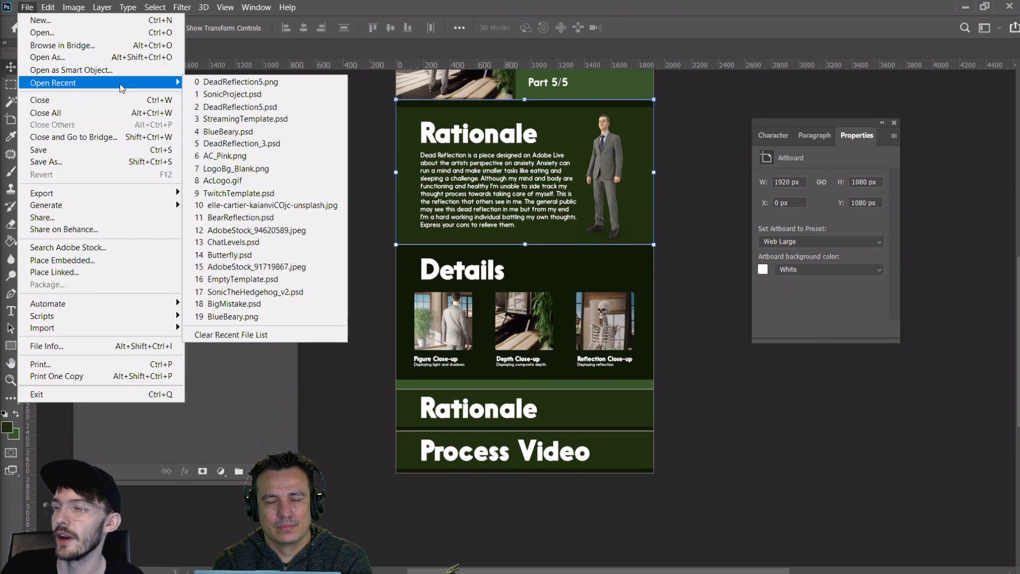
left_click(212, 95)
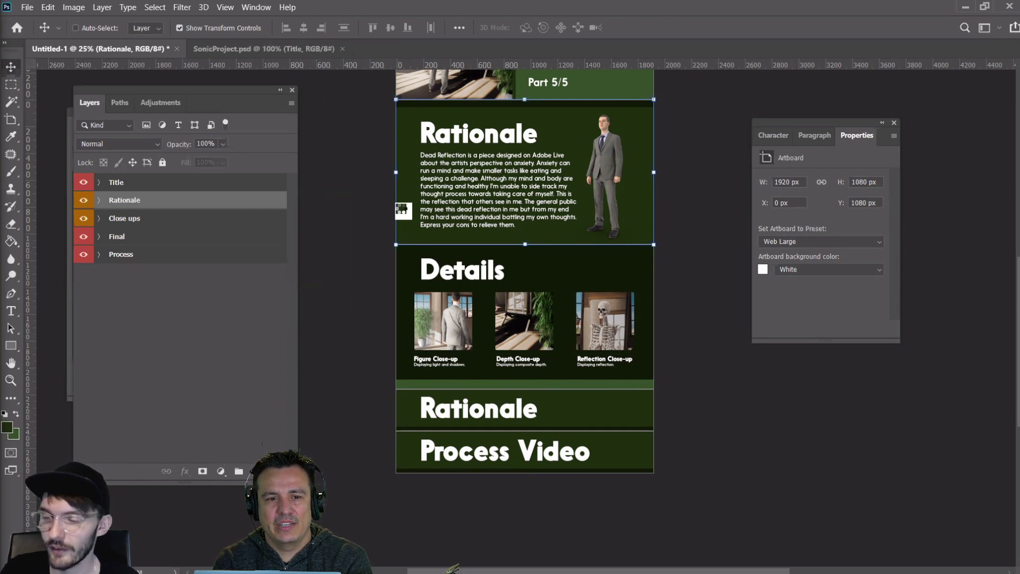
left_click(508, 511)
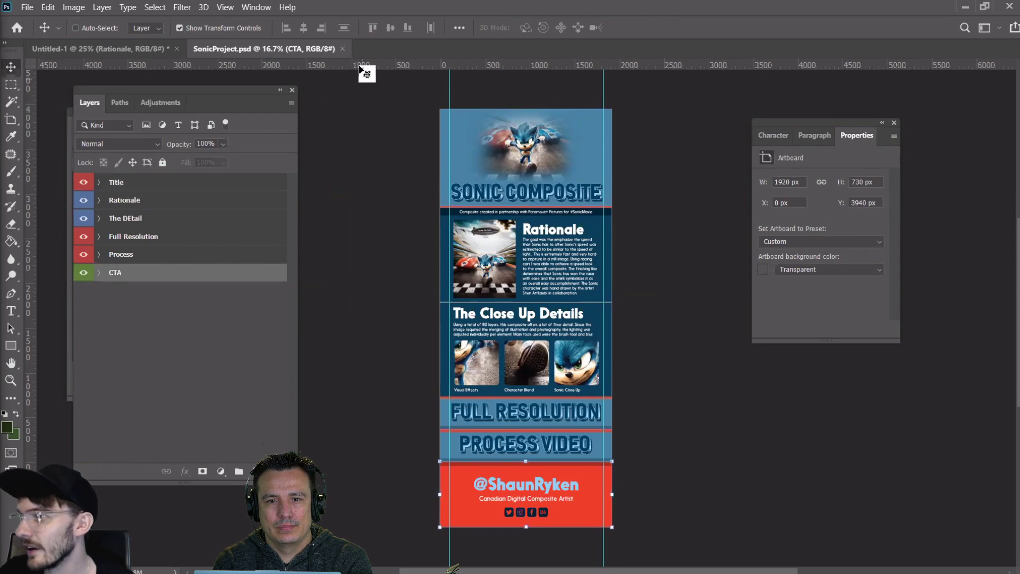
left_click_drag(313, 48, 712, 225)
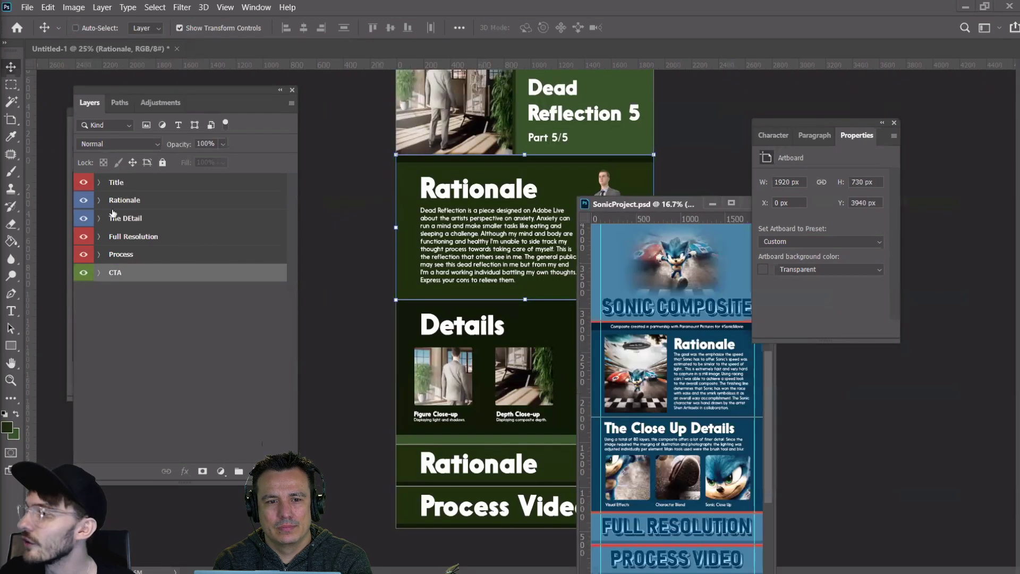
left_click_drag(116, 274, 503, 190)
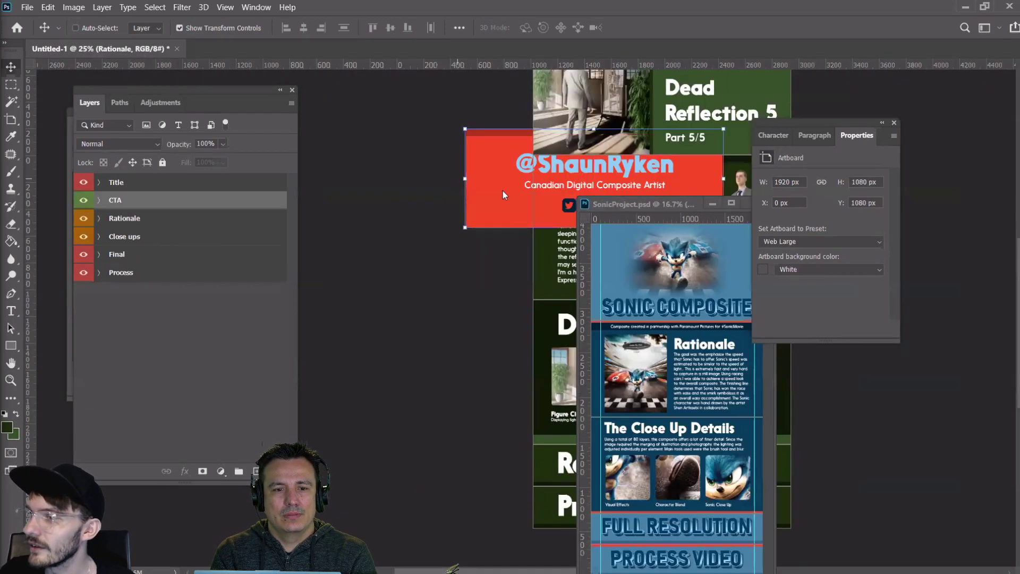
left_click(712, 203)
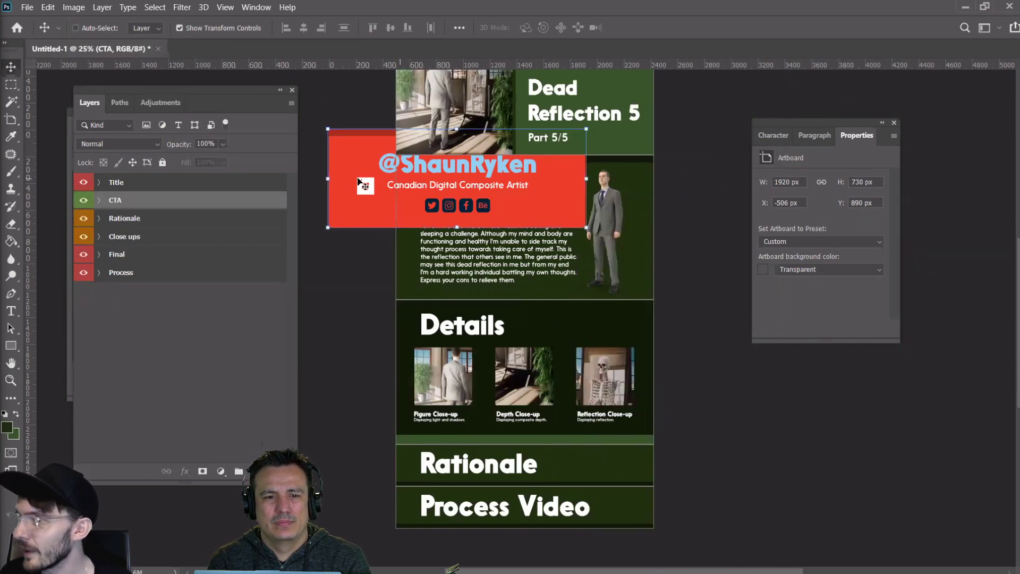
Align the CTA artboard directly beneath the Process Video section and place it last in the layer order
left_click_drag(360, 182, 433, 550)
scroll(712, 459, "down", 3)
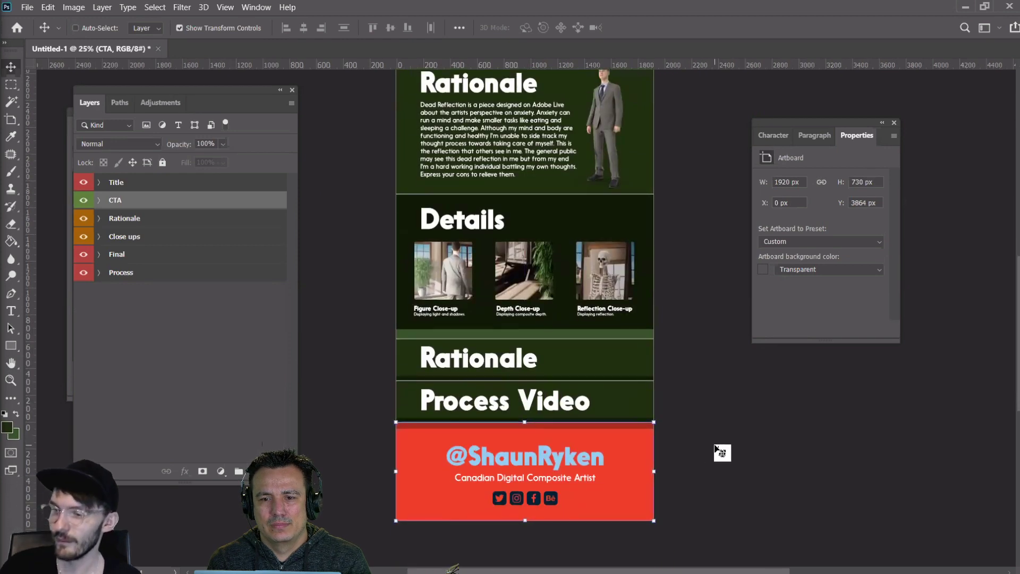
left_click_drag(117, 204, 120, 291)
Delete the dark blue Layer 1 from the CTA artboard and nudge its two text lines and social icons up about 12 px
left_click(100, 274)
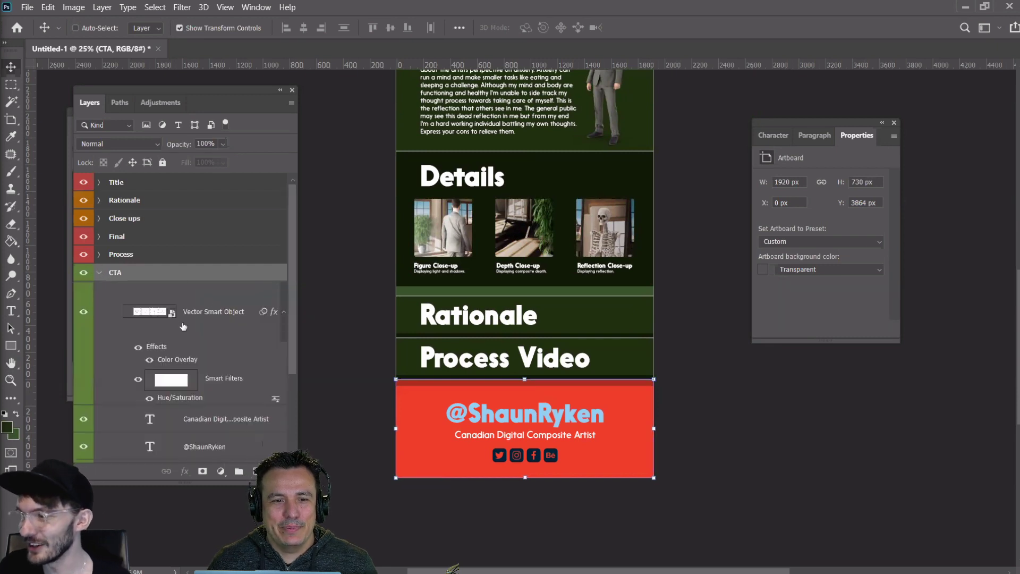
left_click(208, 306)
scroll(207, 306, "down", 3)
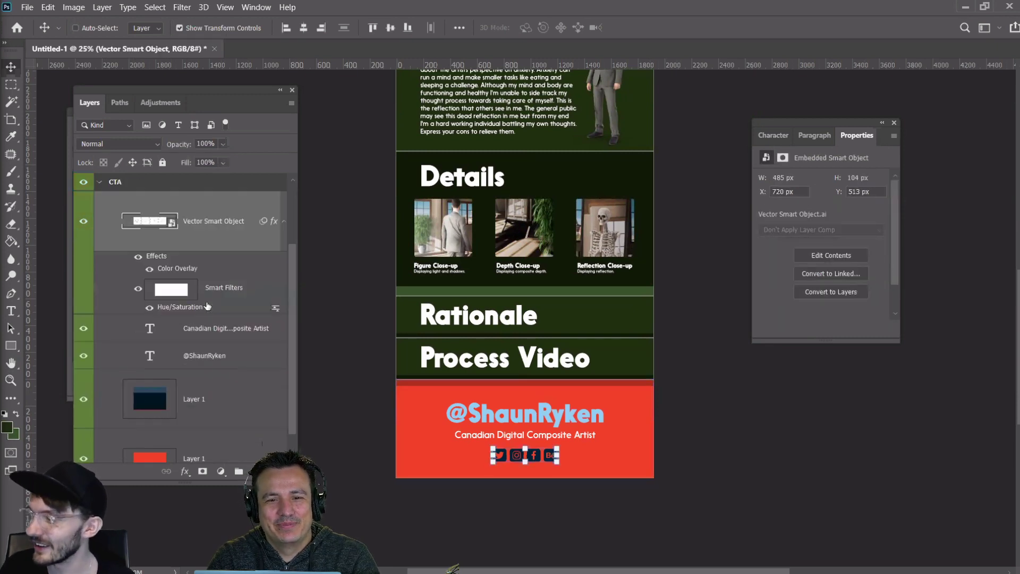
scroll(207, 306, "down", 1)
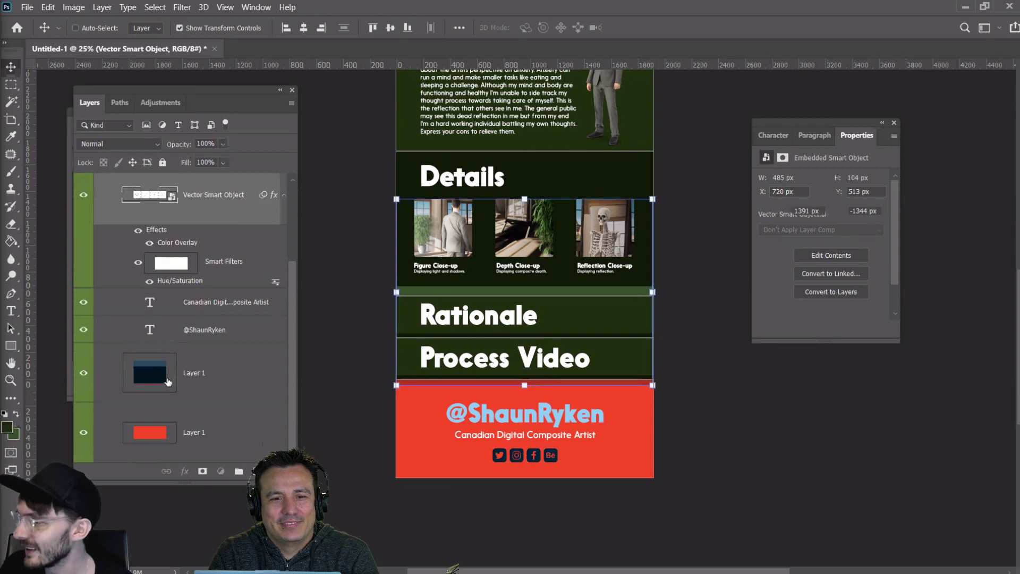
left_click(109, 374)
left_click(85, 374)
key("Delete")
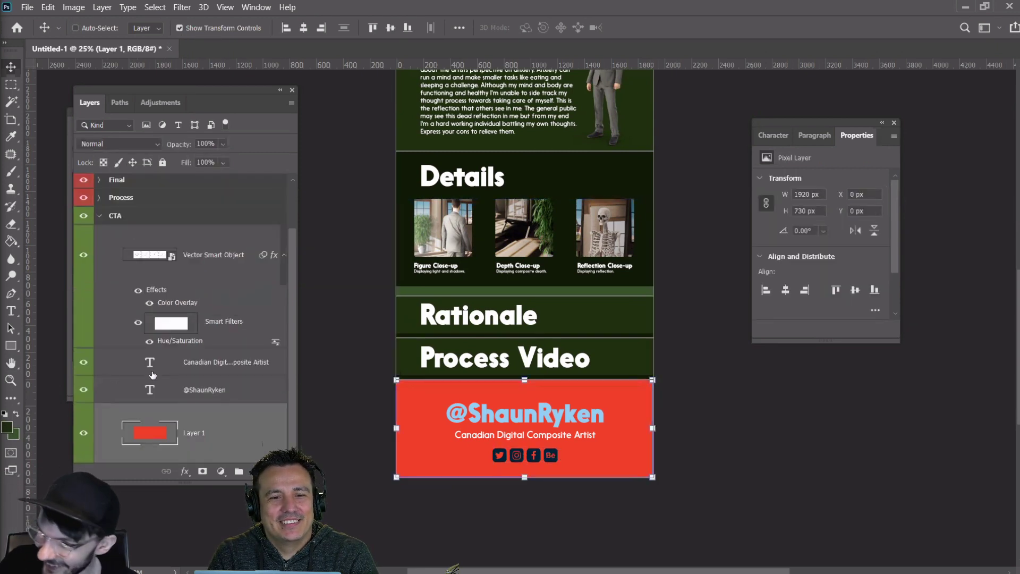
left_click(207, 390)
left_click(204, 257, "shift")
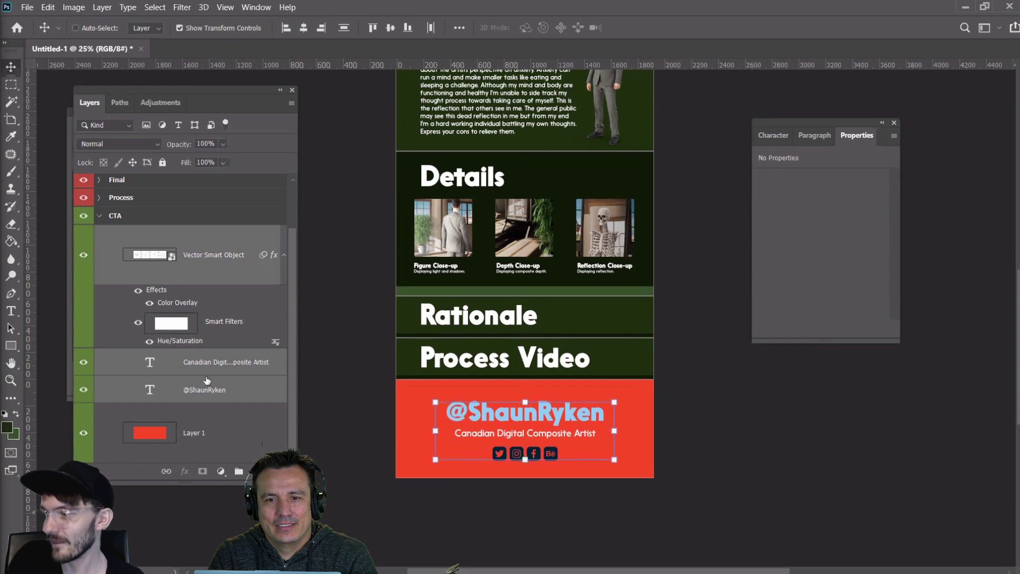
Fill the CTA artboard's red background layer with the lighter green sampled from the Title section, using the Paint Bucket
left_click(210, 428)
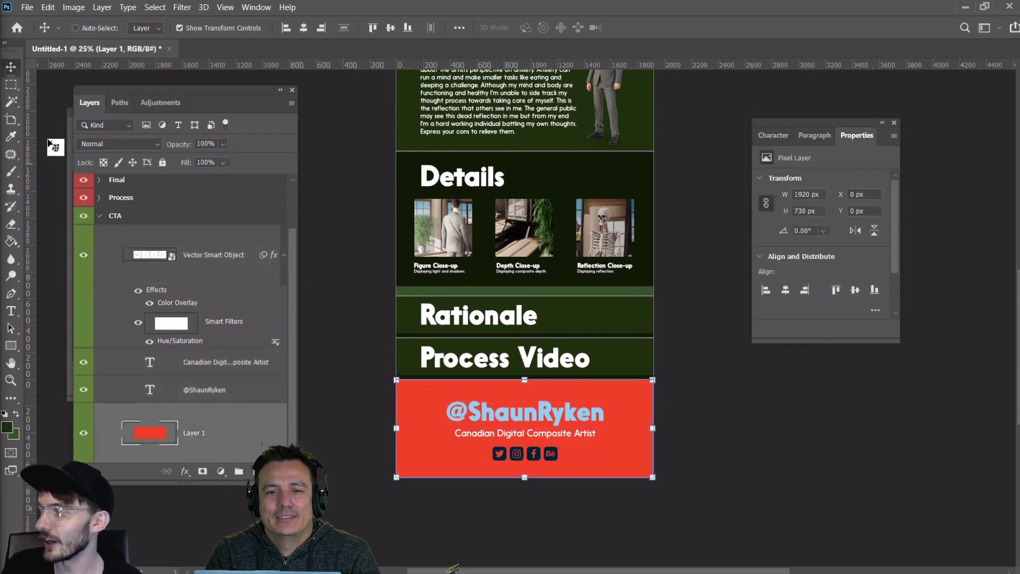
left_click(11, 136)
scroll(587, 242, "up", 3)
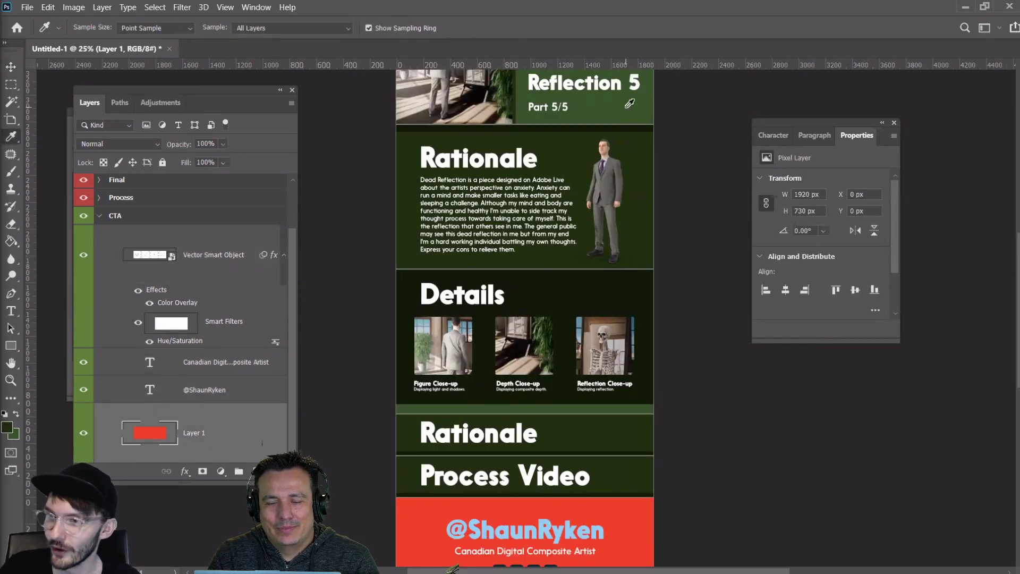
left_click(11, 242)
left_click(436, 502)
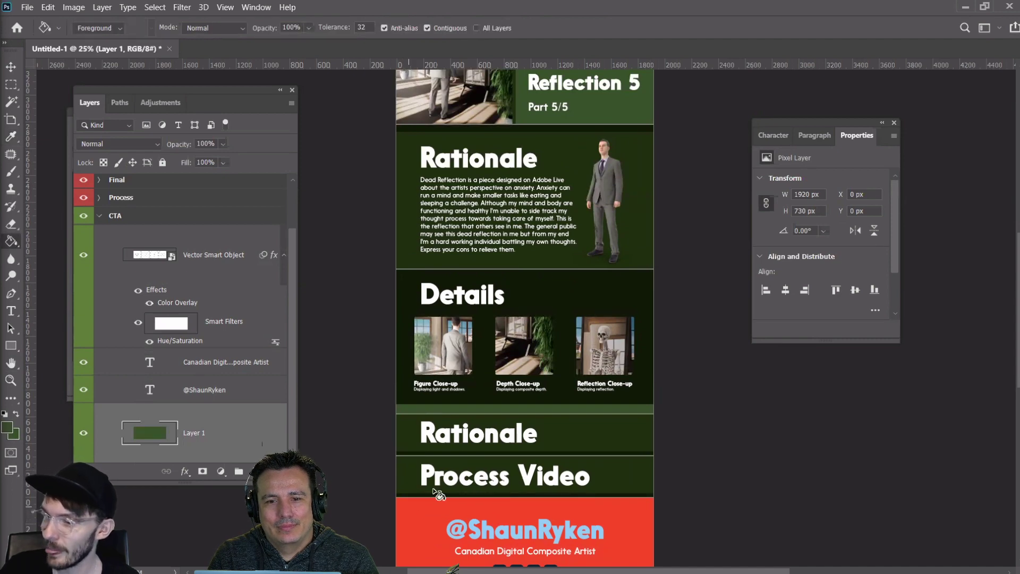
scroll(661, 414, "down", 1)
scroll(519, 359, "down", 5)
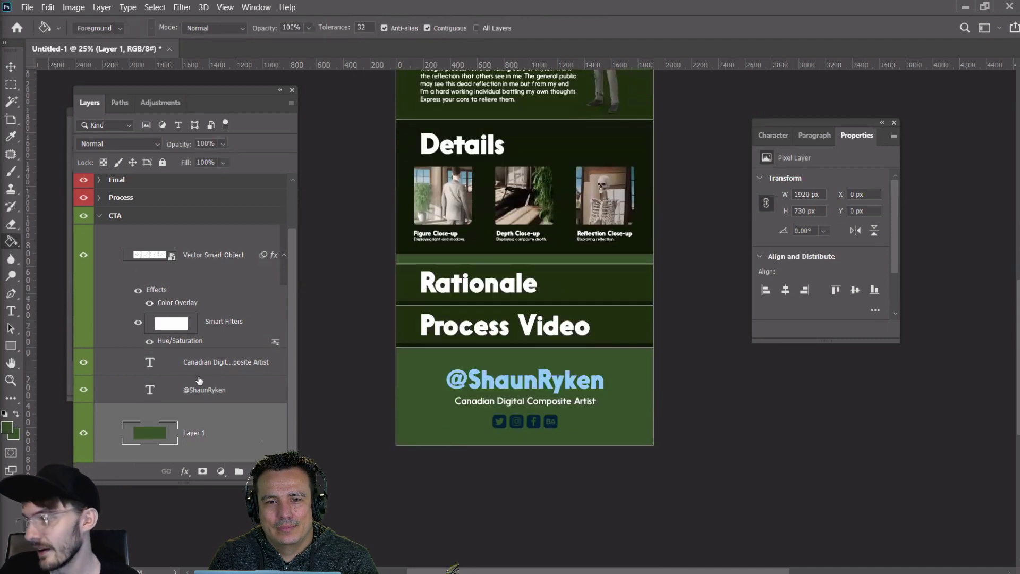
Change the Color Overlay on the CTA artboard's social icons smart object to white, ffffff
left_click(202, 367)
left_click(178, 290)
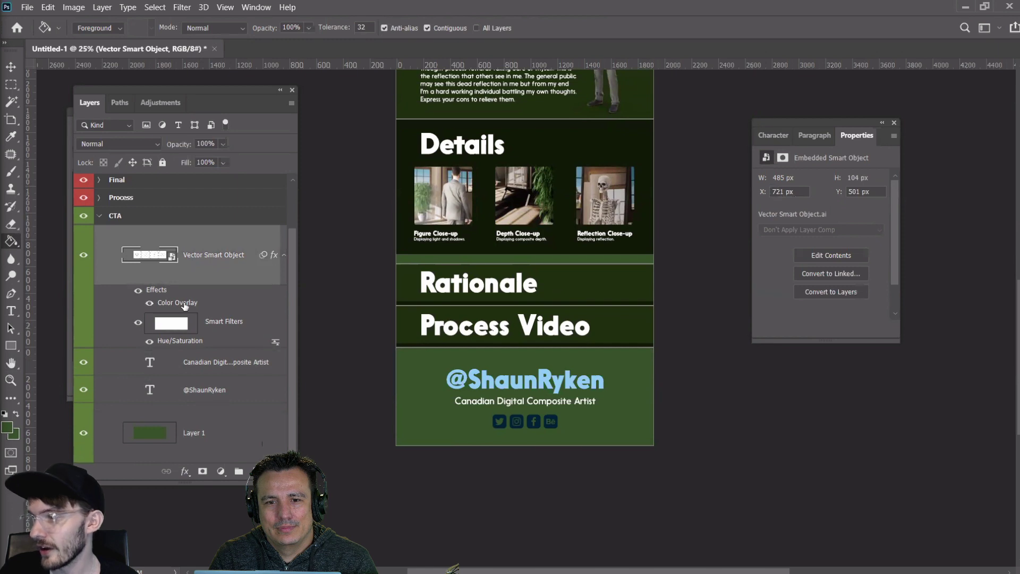
double_click(186, 304)
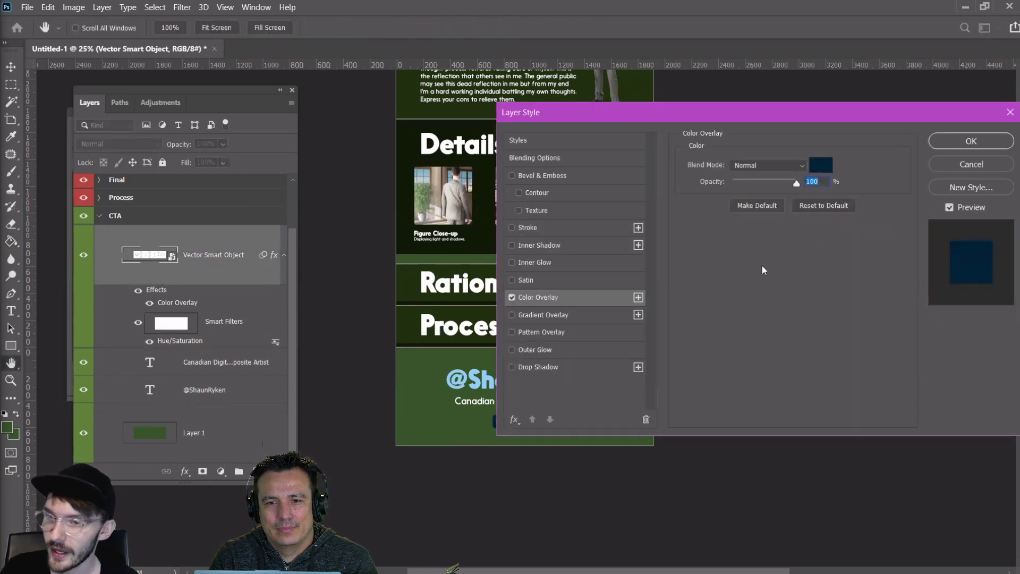
left_click(821, 165)
left_click(10, 161)
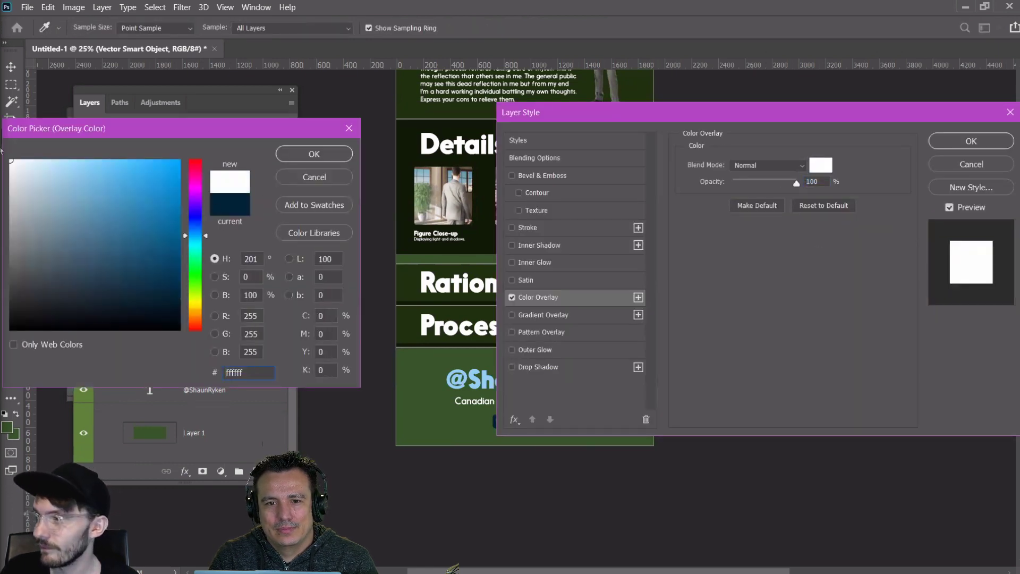
left_click(301, 155)
left_click(941, 140)
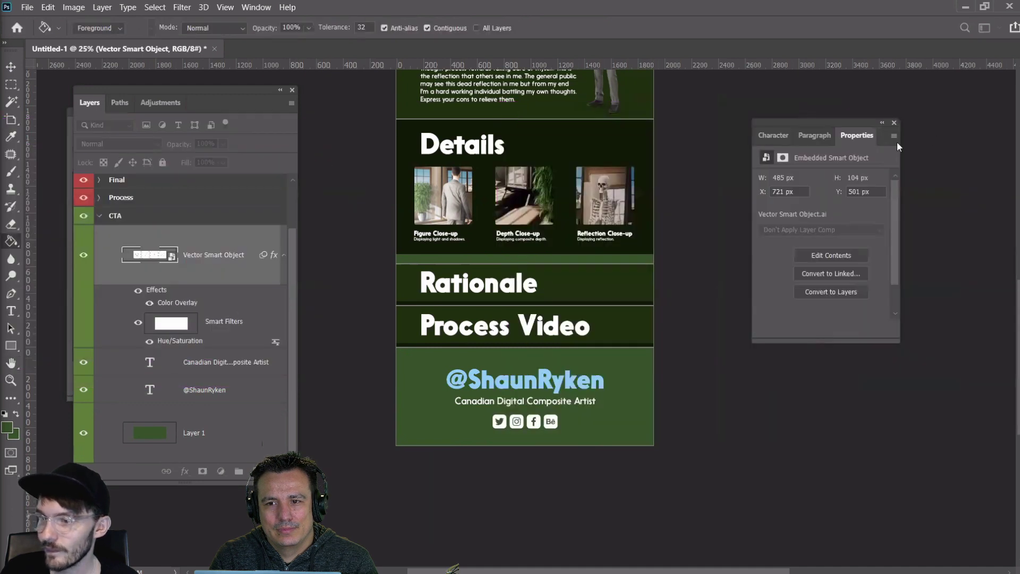
Recolor the CTA artboard's handle text to the very dark green 101a07 sampled from the Details background
left_click(191, 393)
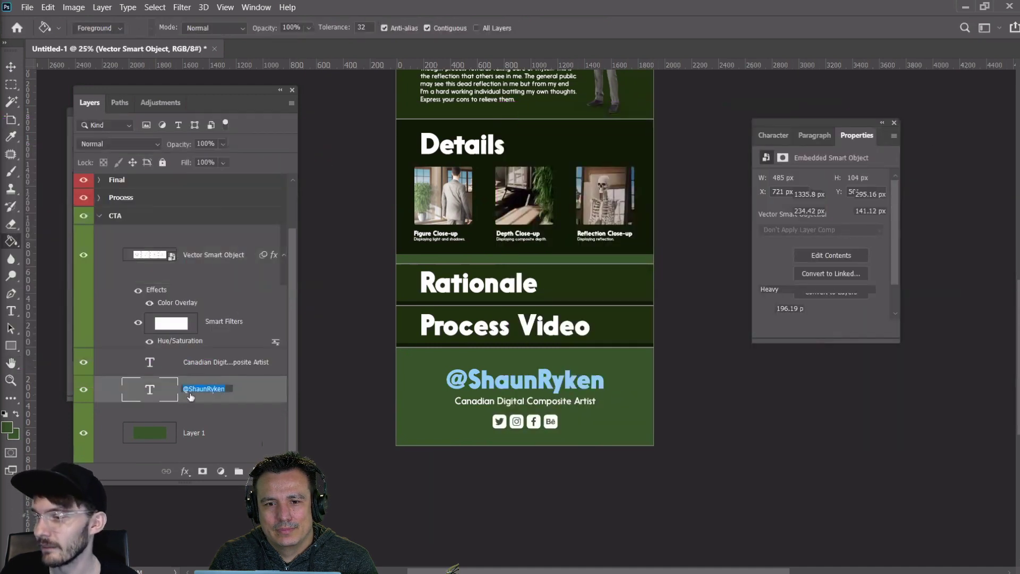
double_click(150, 390)
left_click(534, 27)
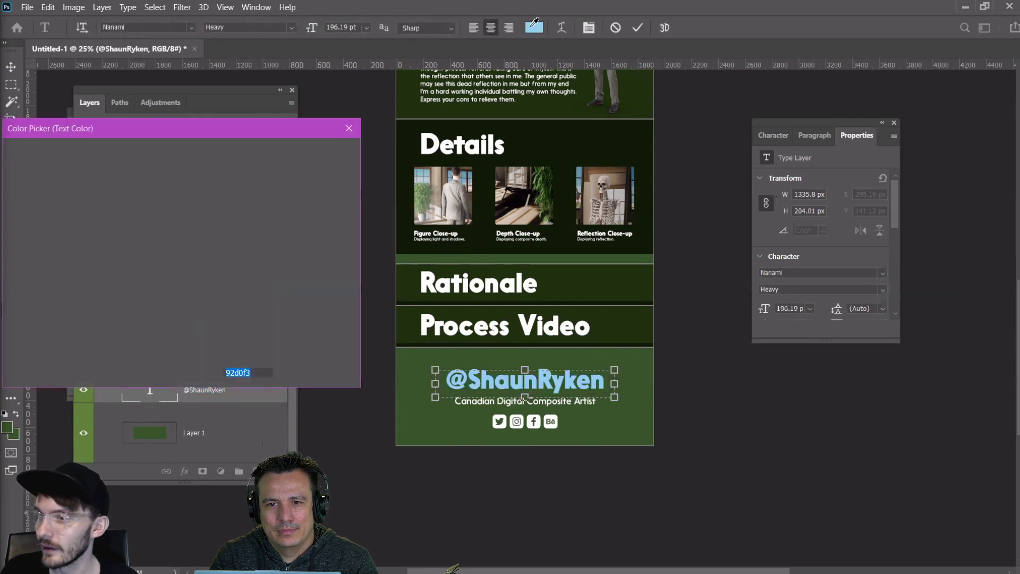
left_click(580, 124)
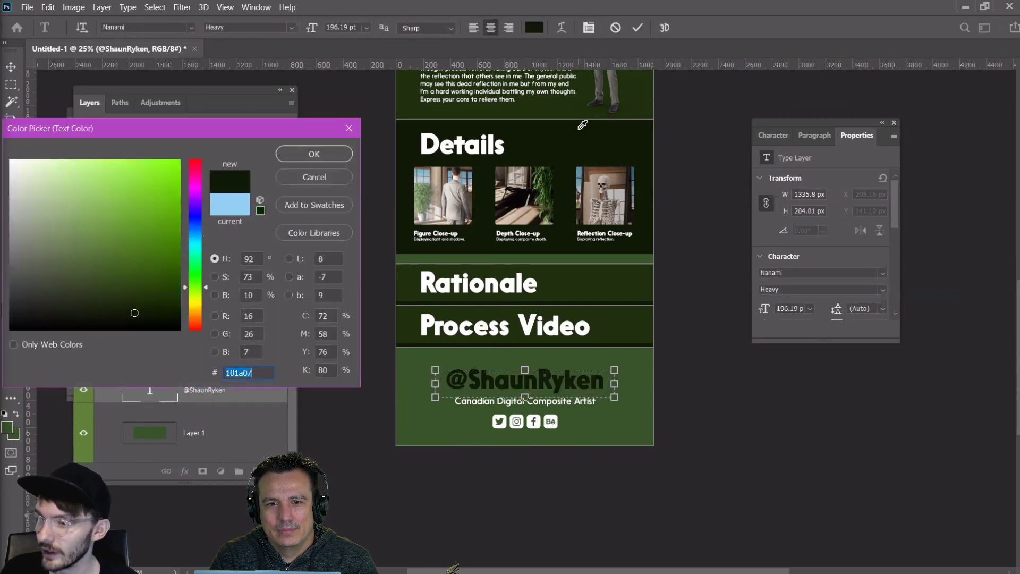
left_click(314, 154)
key("ctrl+Return")
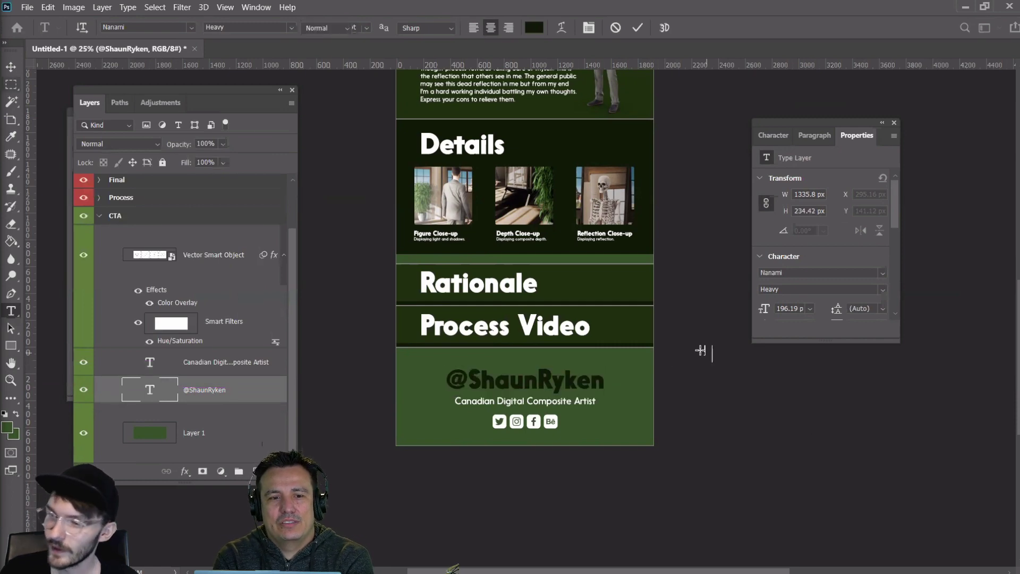
Zoom out to examine the whole board from the Title section down to the CTA section
key("m")
scroll(661, 367, "up", 3)
scroll(654, 348, "down", 1)
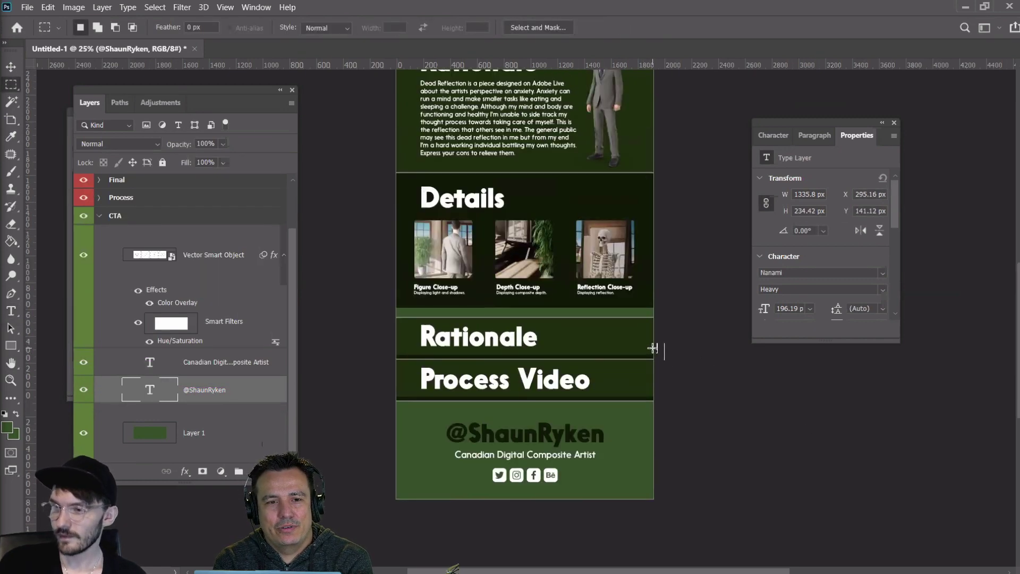
scroll(653, 348, "up", 3)
key("z")
right_click(629, 339)
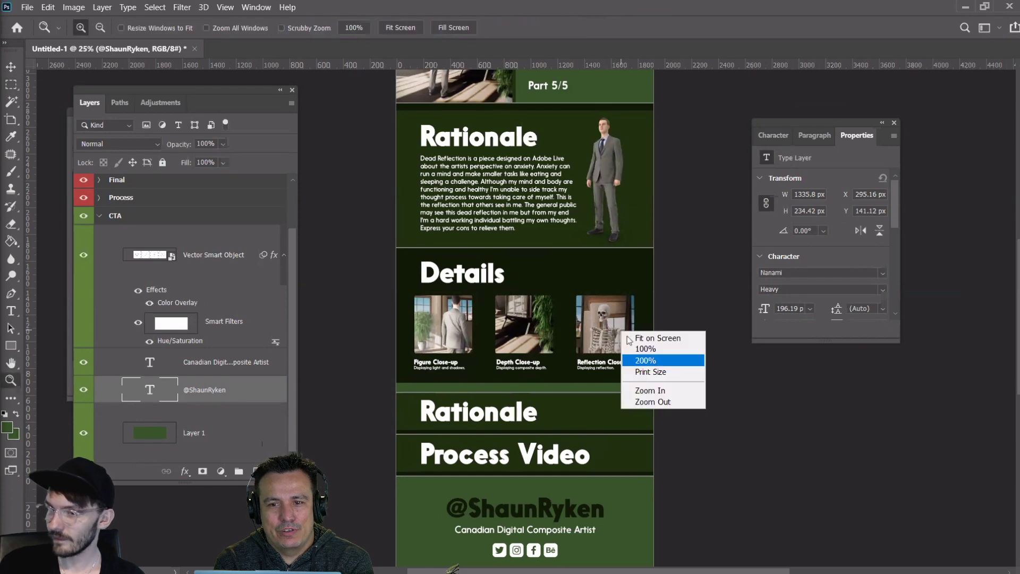
left_click(652, 402)
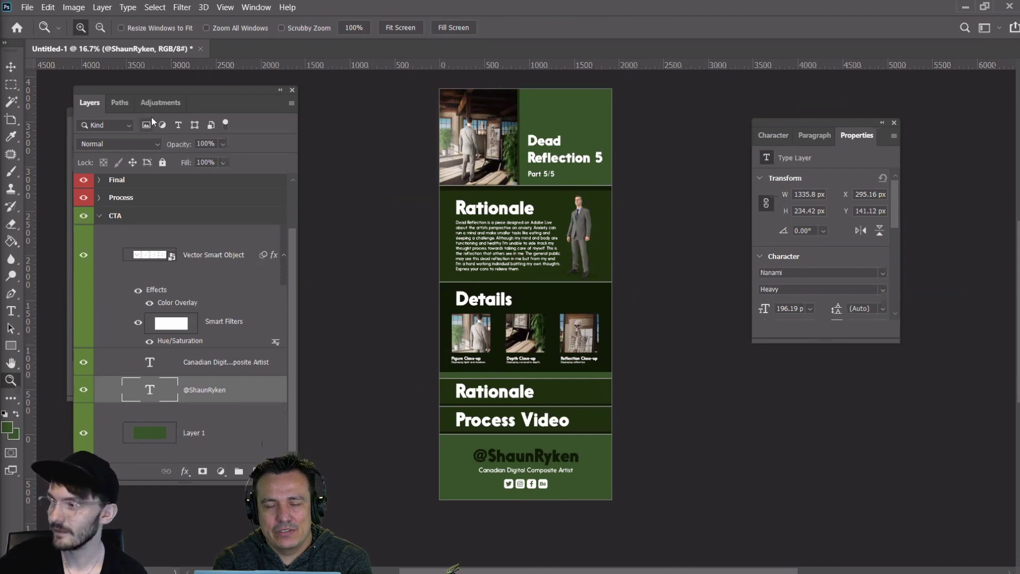
Collapse the CTA artboard in the layer list and move the Layers panel closer to the artwork
left_click(99, 215)
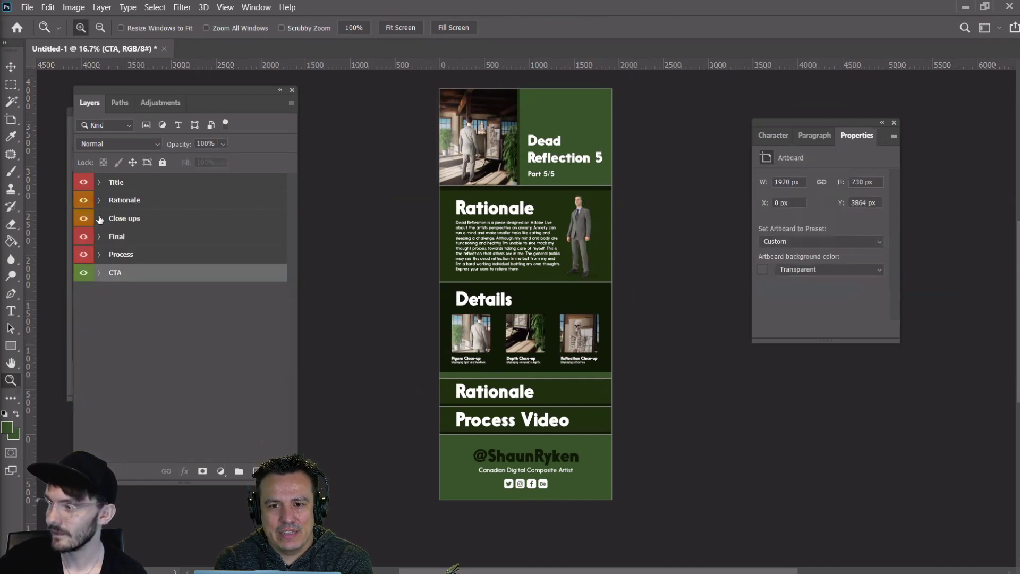
left_click(11, 67)
left_click_drag(184, 90, 272, 140)
left_click(209, 111)
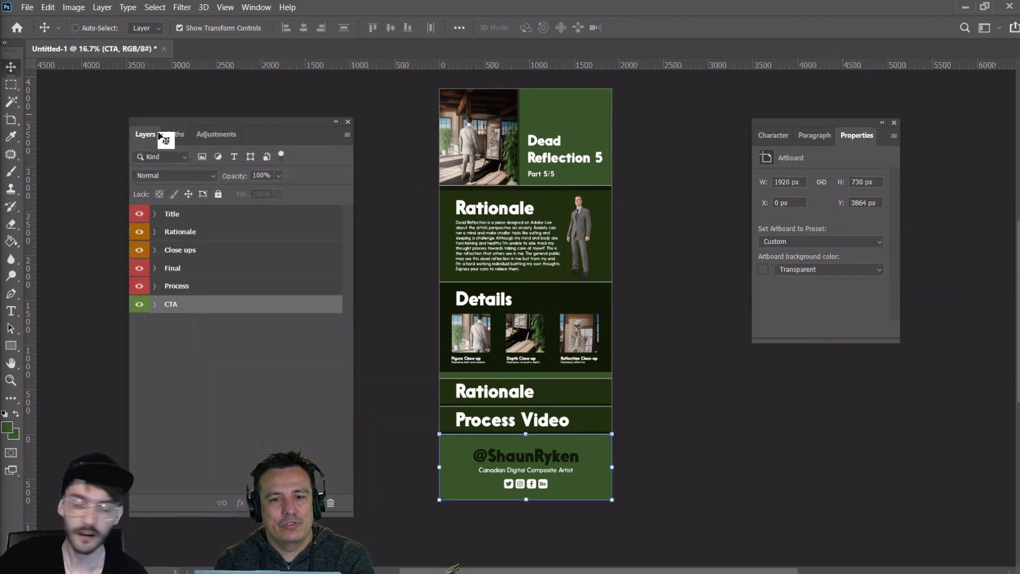
Open the recent file EmptyTemplate.psd to examine its blank section layout, and close it again
left_click(30, 8)
mouse_move(84, 88)
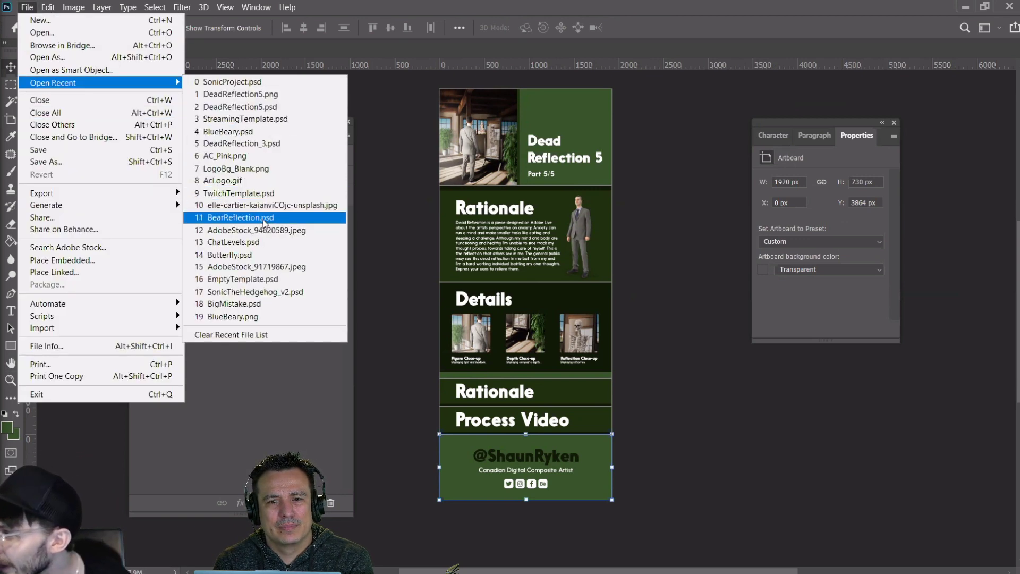
left_click(271, 281)
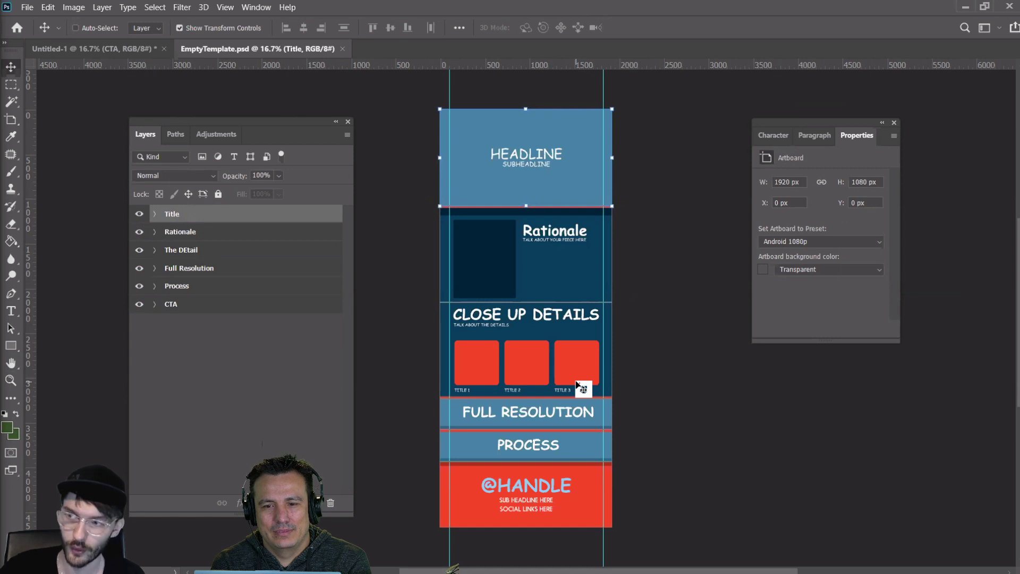
left_click(342, 49)
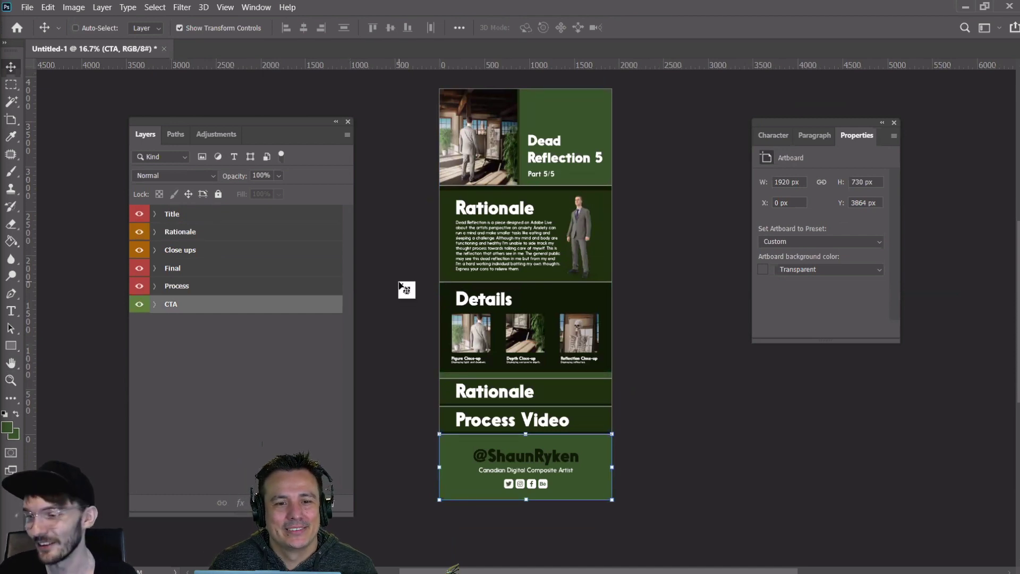
left_click(11, 84)
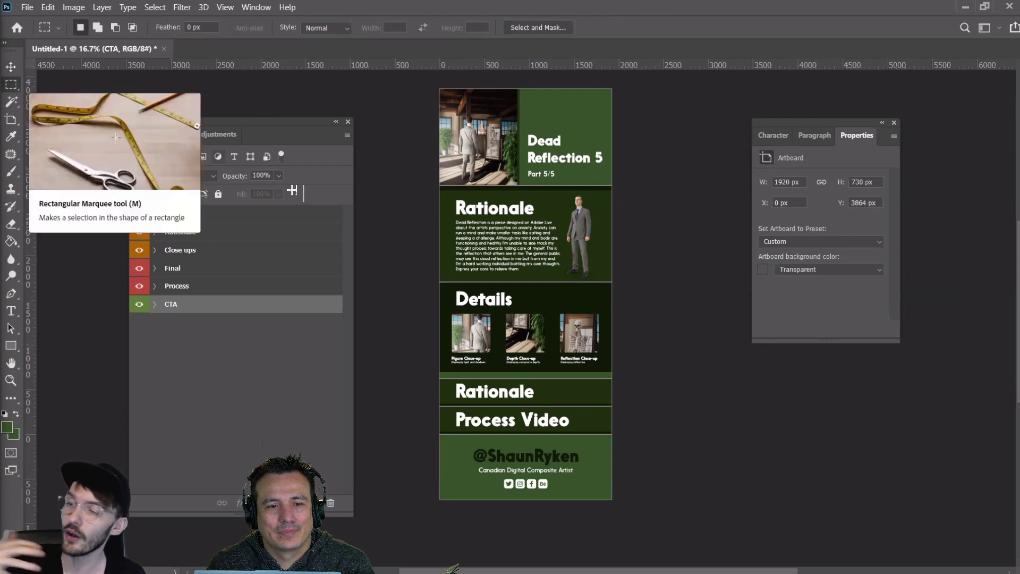
left_click(10, 67)
left_click(27, 7)
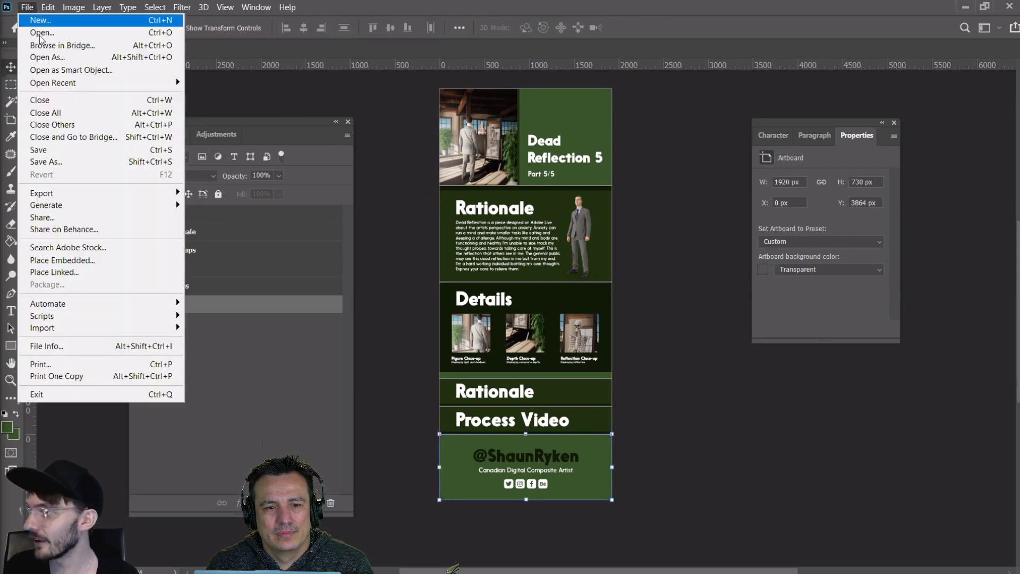
mouse_move(137, 194)
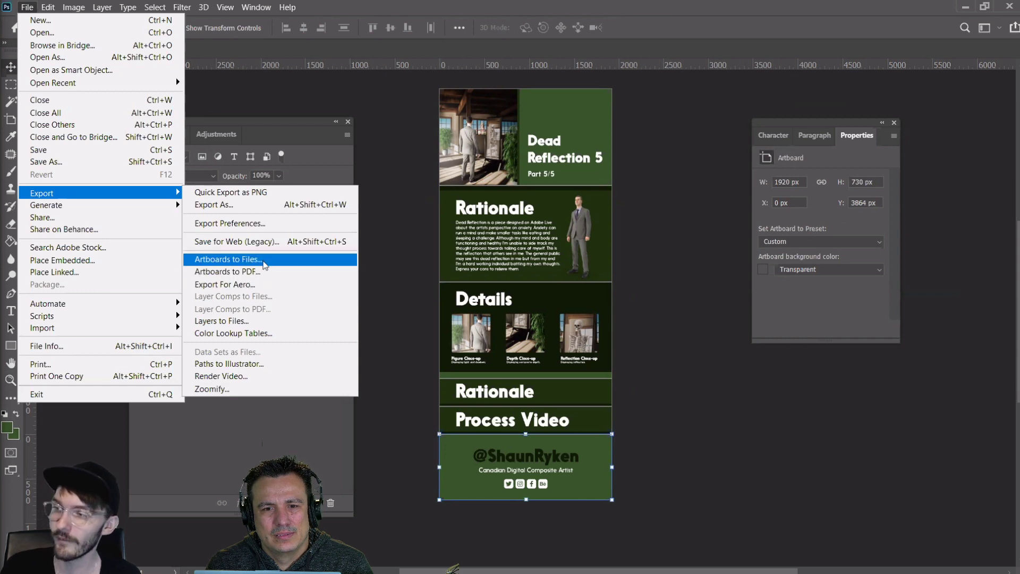
left_click(265, 262)
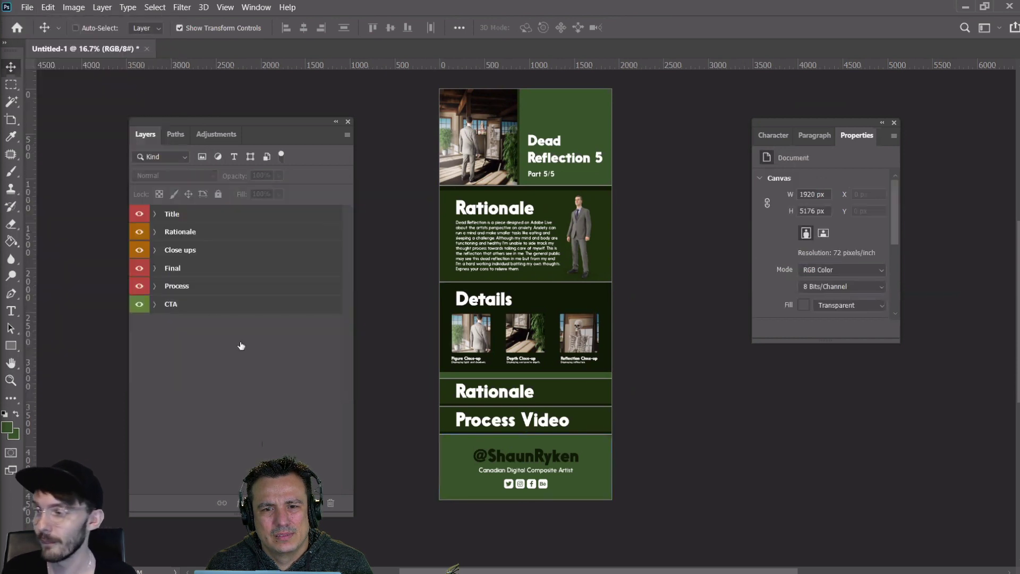
Select all six artboards in the layer list, from Title through CTA
left_click(195, 307)
left_click(209, 217, "shift")
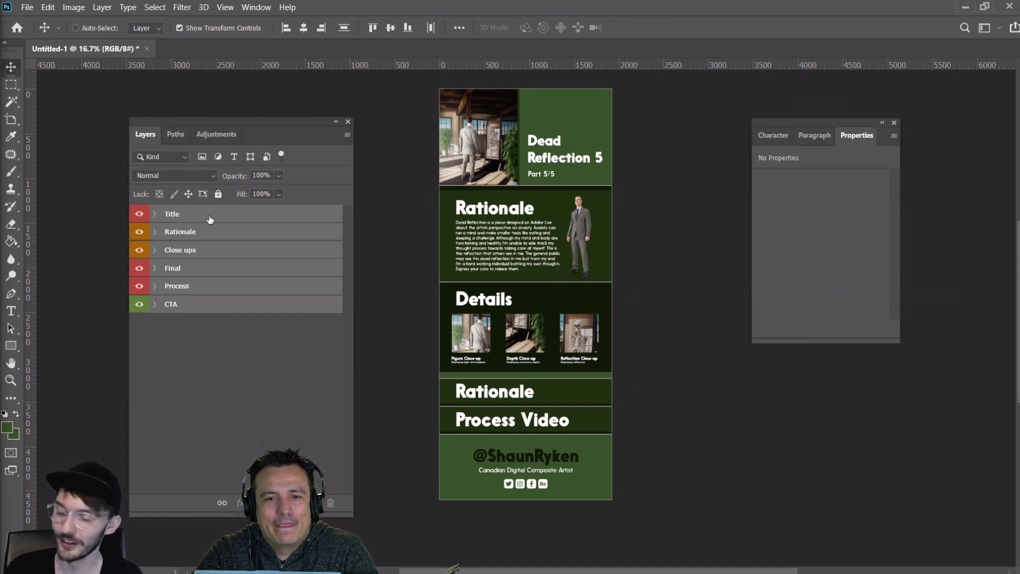
left_click(27, 6)
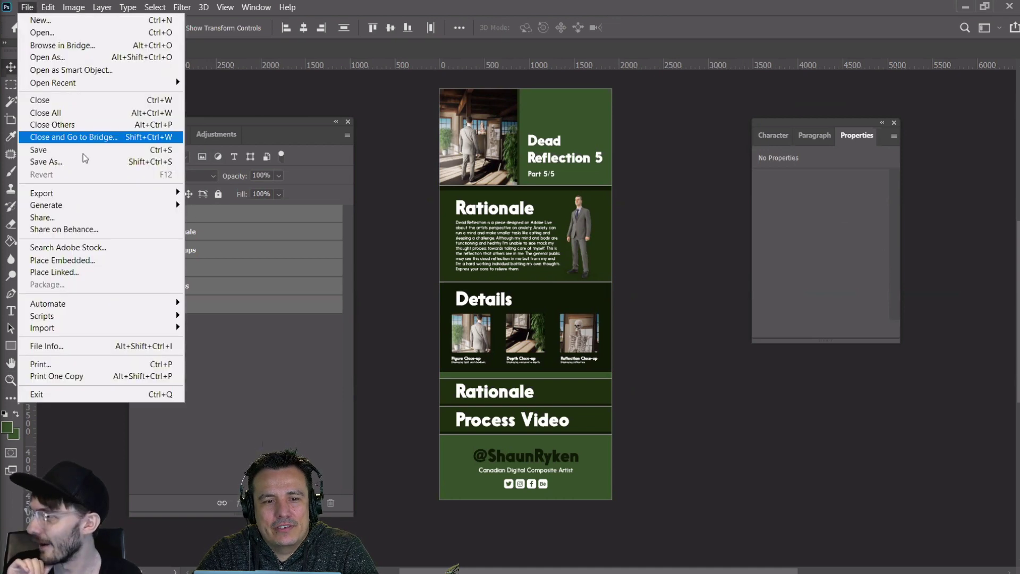
left_click(252, 126)
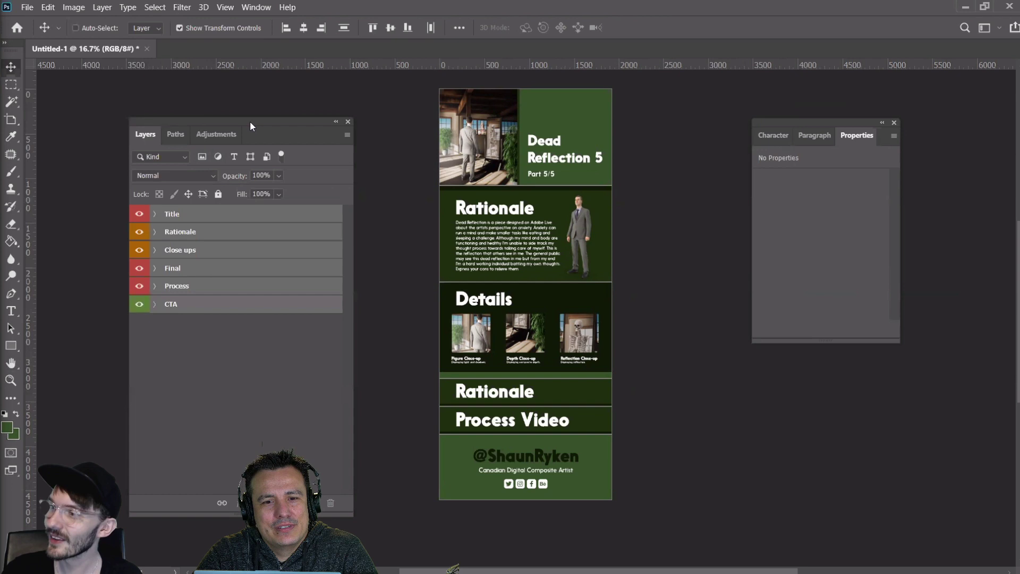
left_click(170, 214)
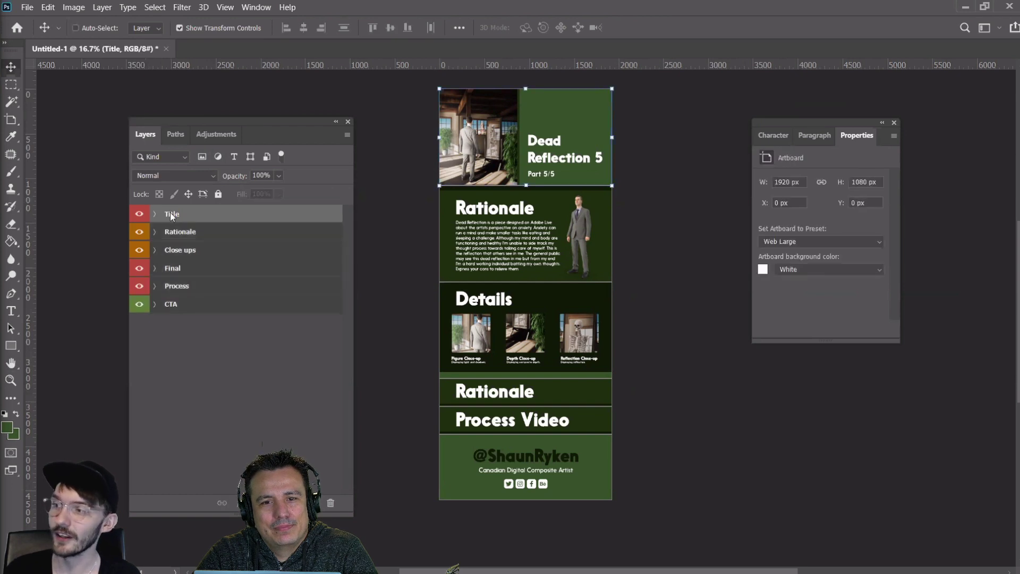
left_click(177, 305, "shift")
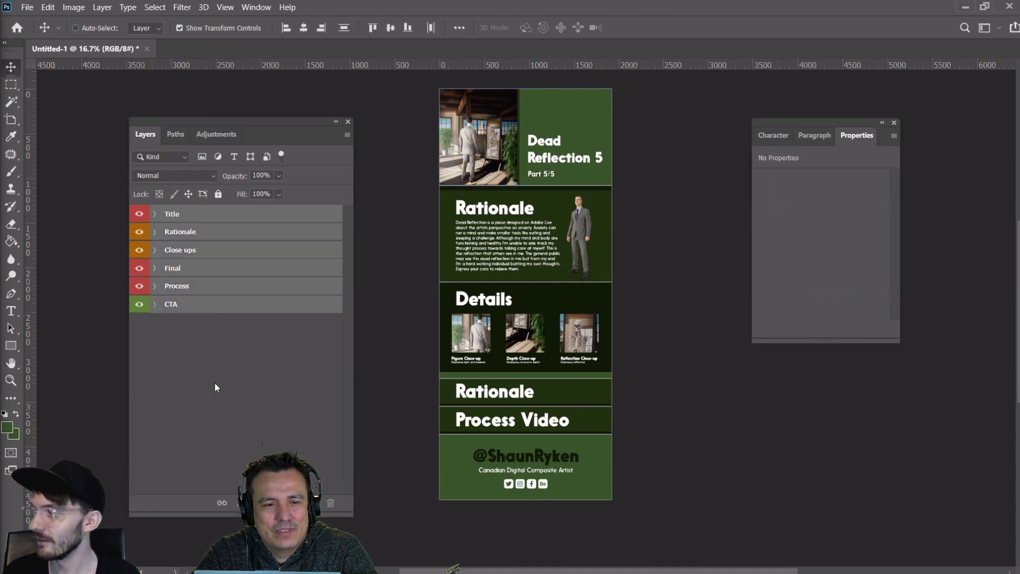
Start an Artboards to Files export of the selected artboards and choose the Adobe Live folder on the E: drive as the destination
left_click(27, 7)
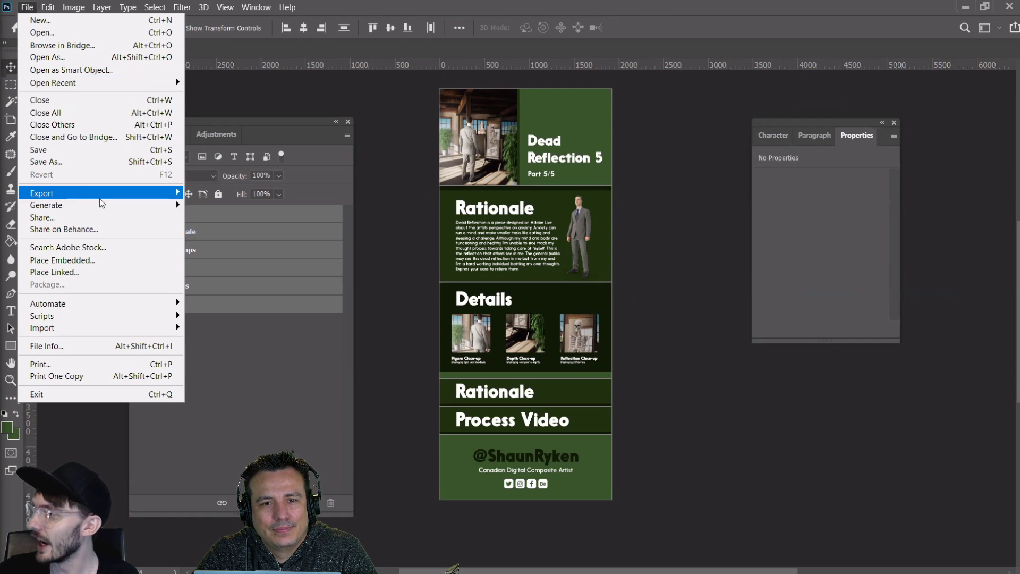
mouse_move(100, 197)
left_click(264, 260)
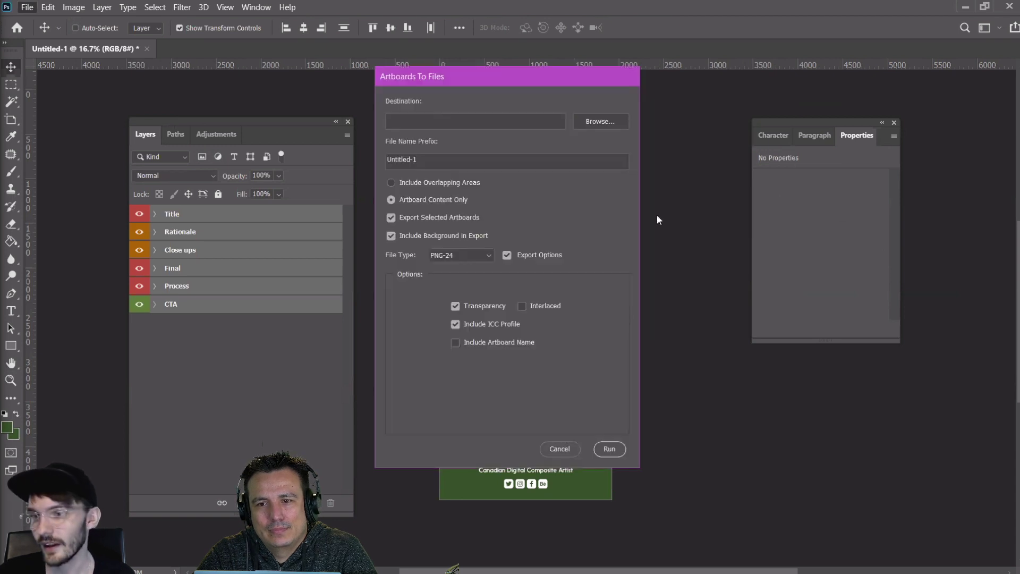
left_click_drag(505, 82, 499, 117)
left_click(608, 154)
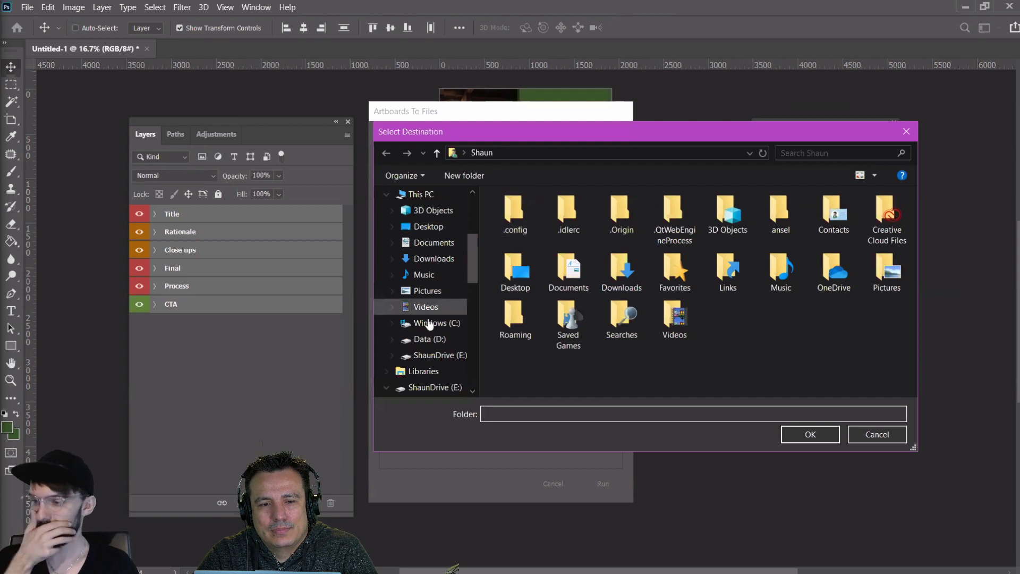
scroll(427, 319, "up", 5)
scroll(426, 284, "up", 2)
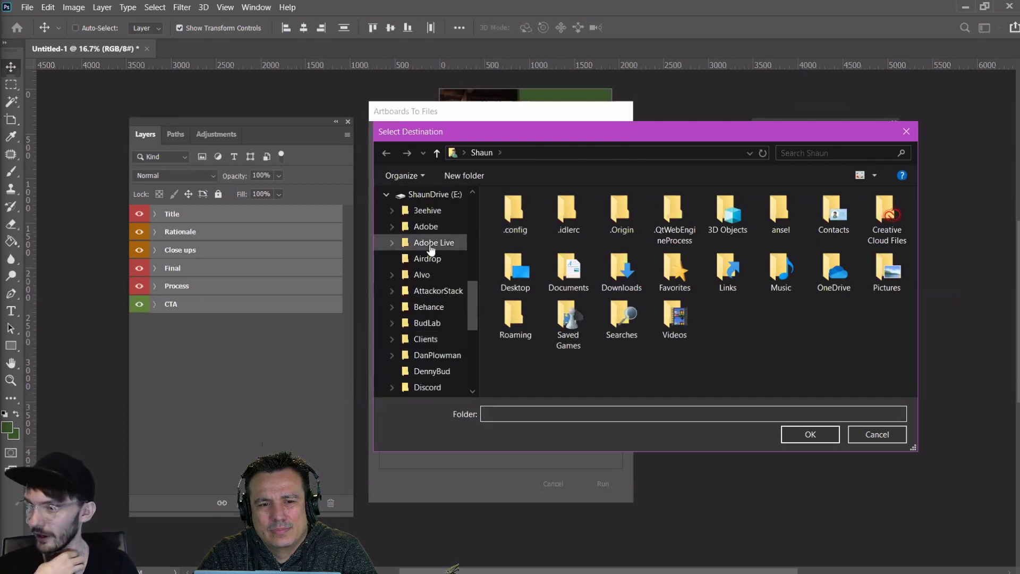
left_click(433, 242)
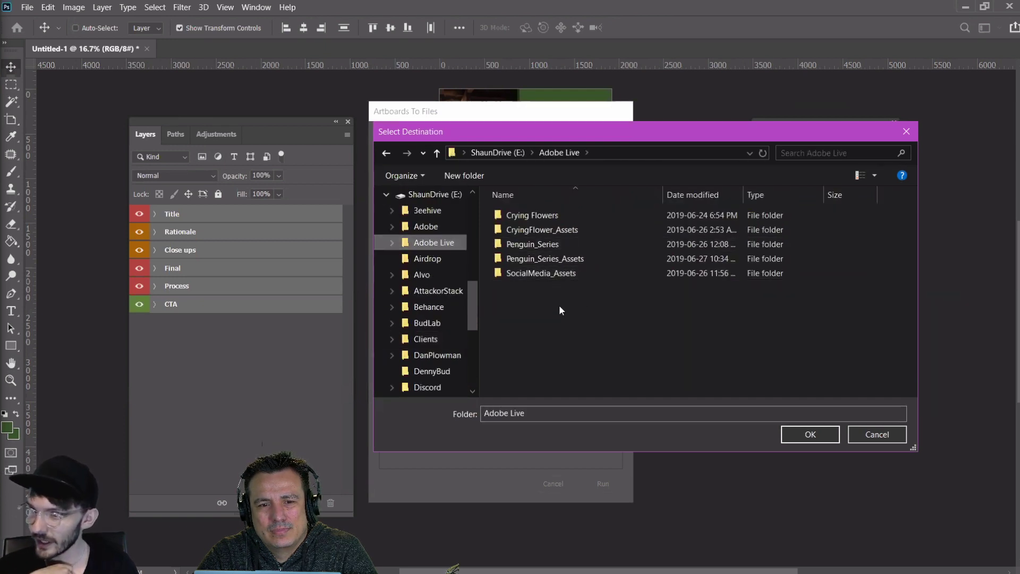
left_click(552, 326)
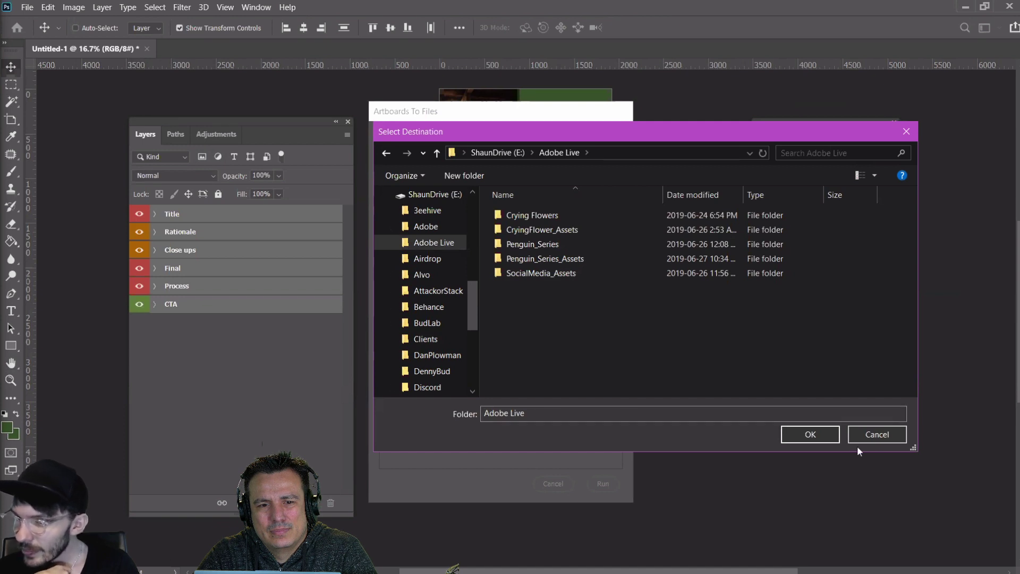
Set the artboard export destination to E:\Adobe Live and the file name prefix to DeadReflection5
left_click(825, 434)
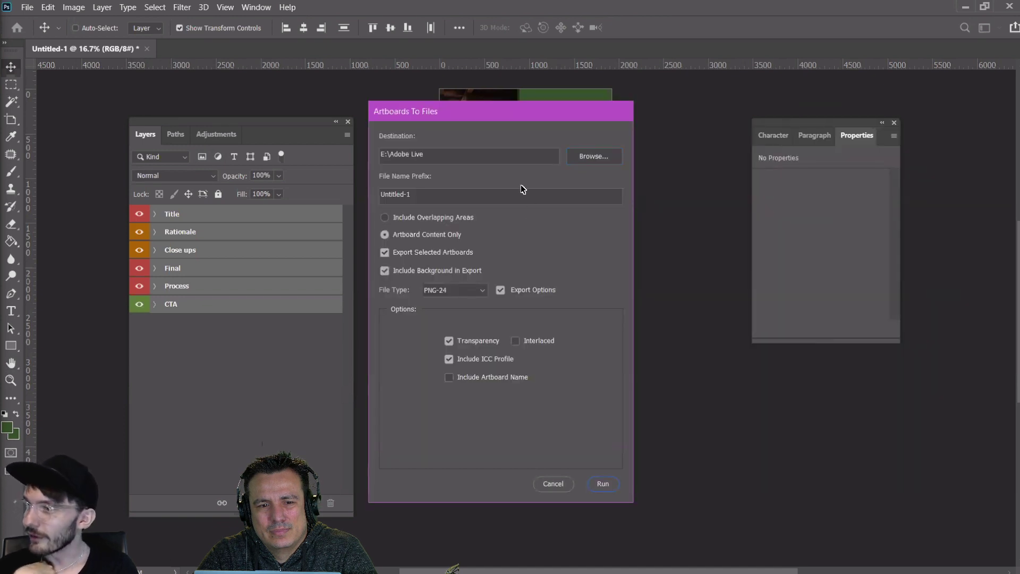
left_click_drag(465, 196, 333, 196)
type("D")
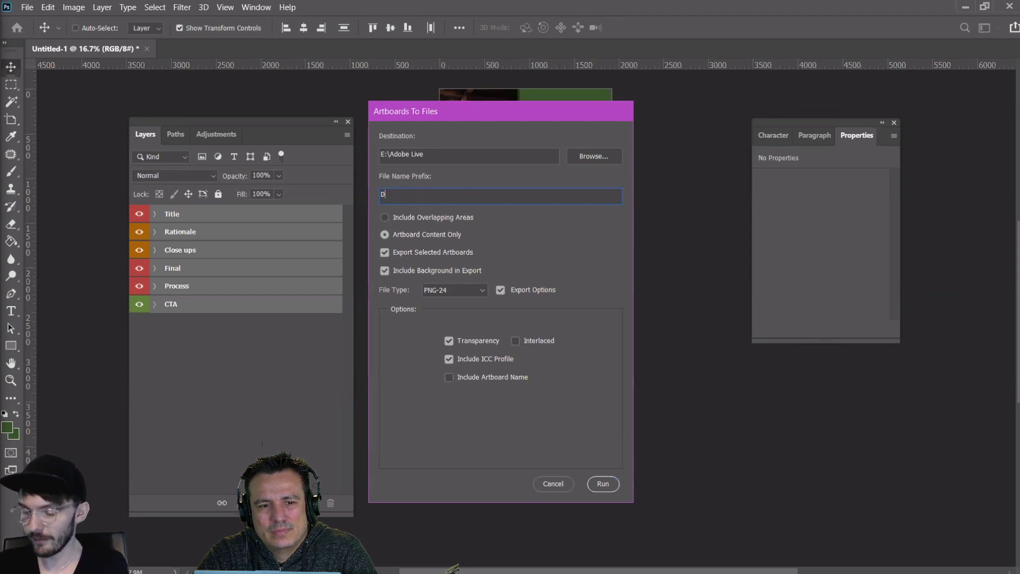
type("eafdRef")
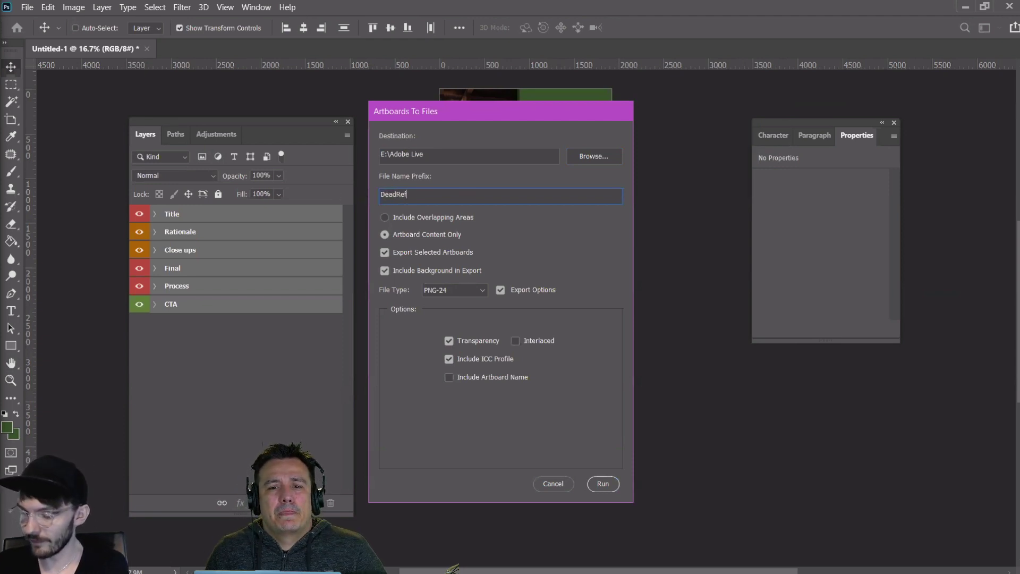
type("lection5")
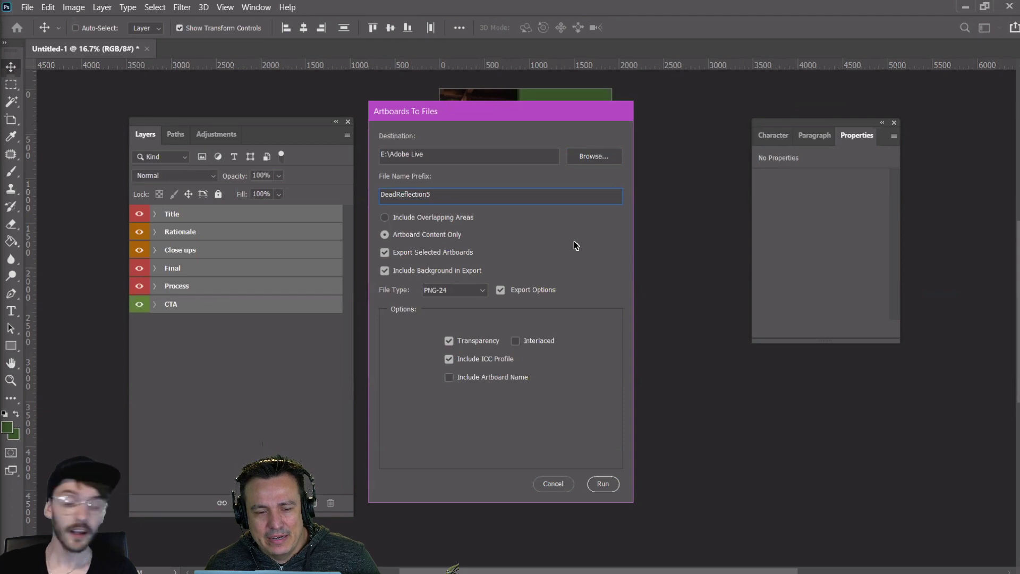
Export the selected artboards as JPEG files at quality 12
left_click(464, 291)
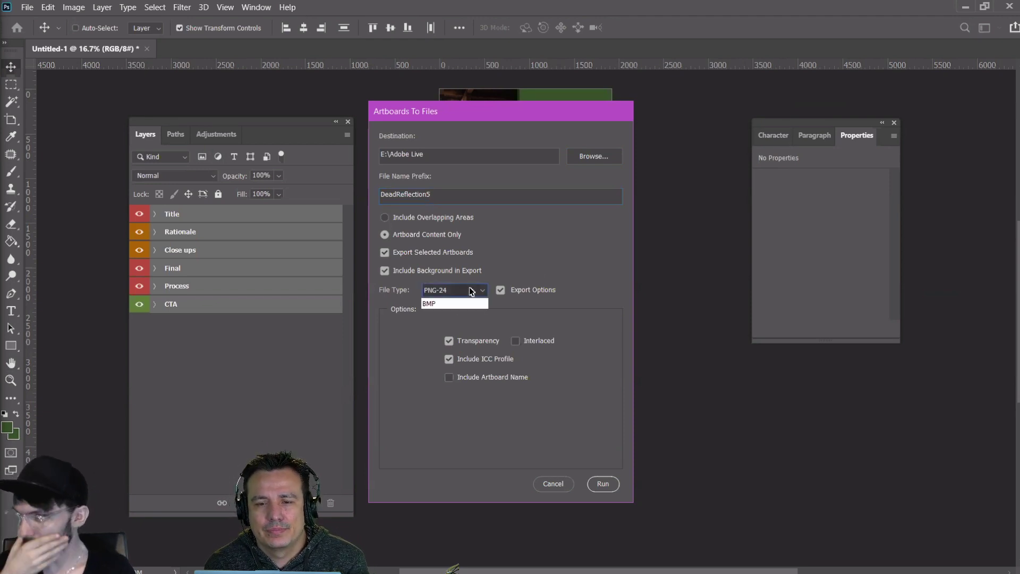
left_click(454, 316)
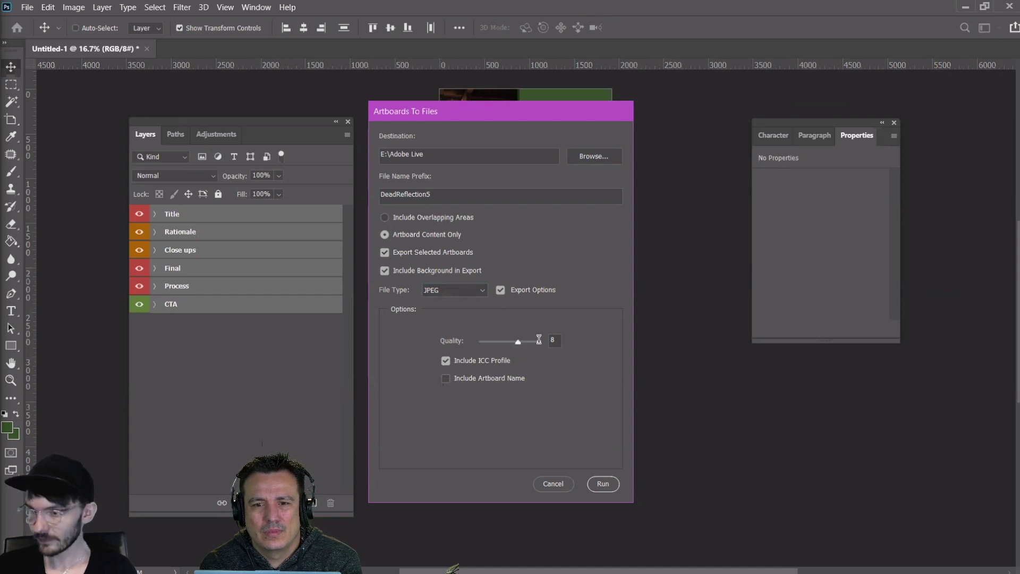
left_click(534, 343)
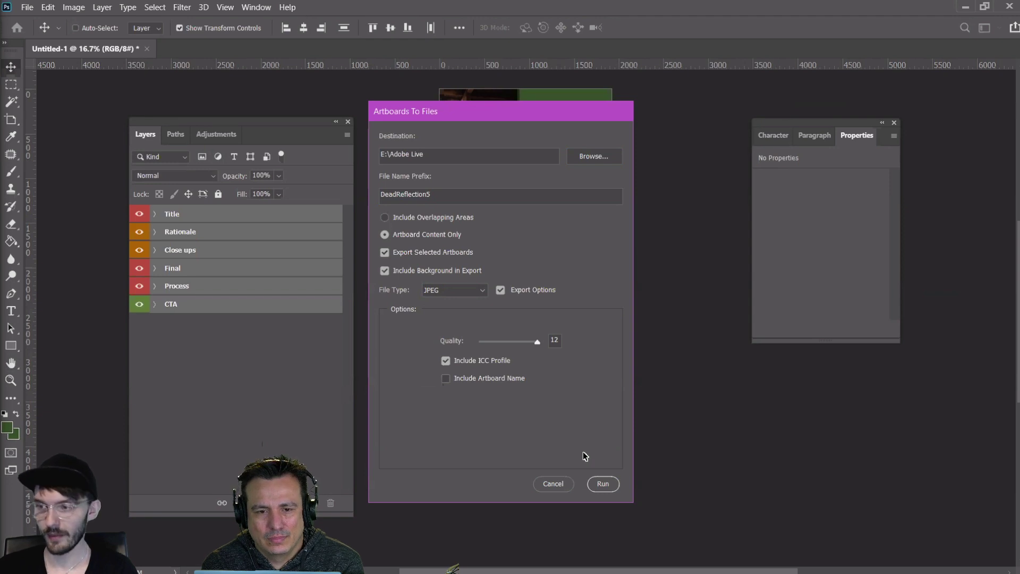
left_click(604, 484)
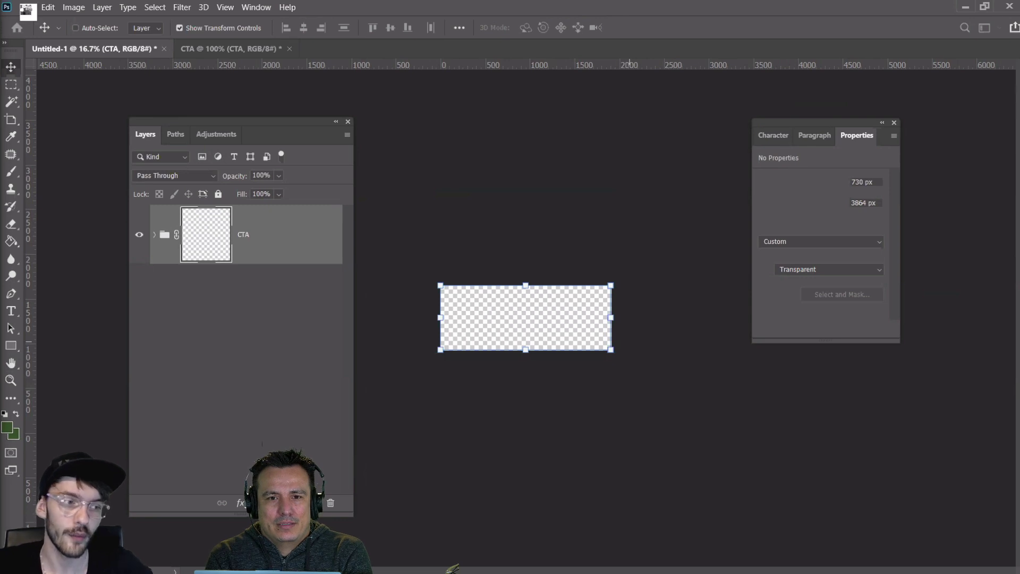
key("ctrl+a")
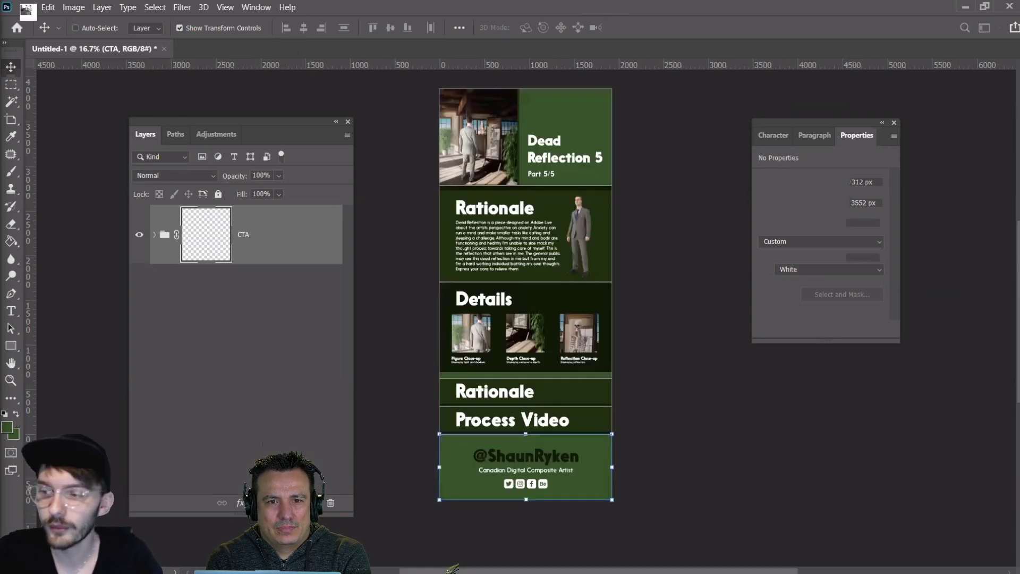
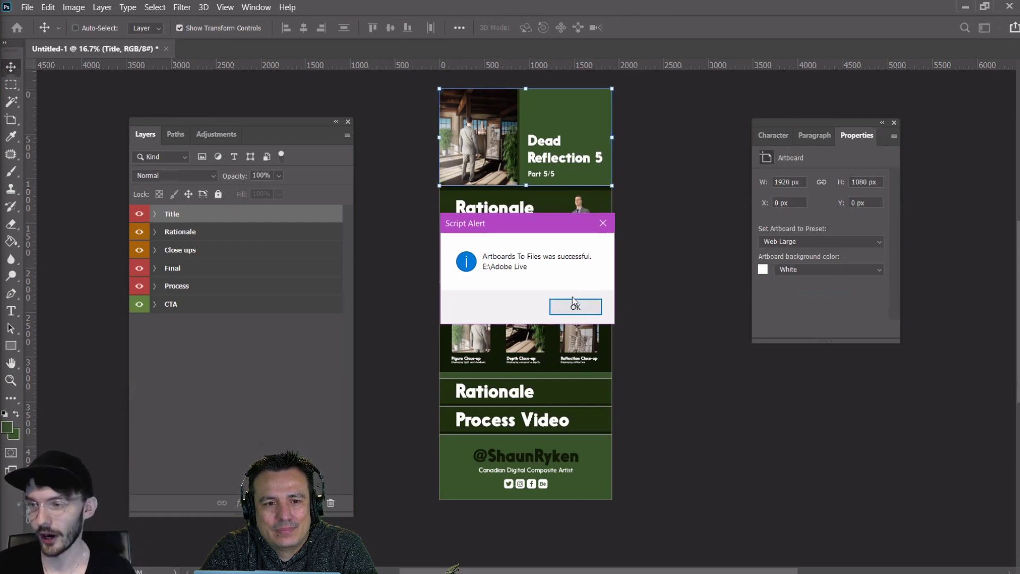
left_click(569, 312)
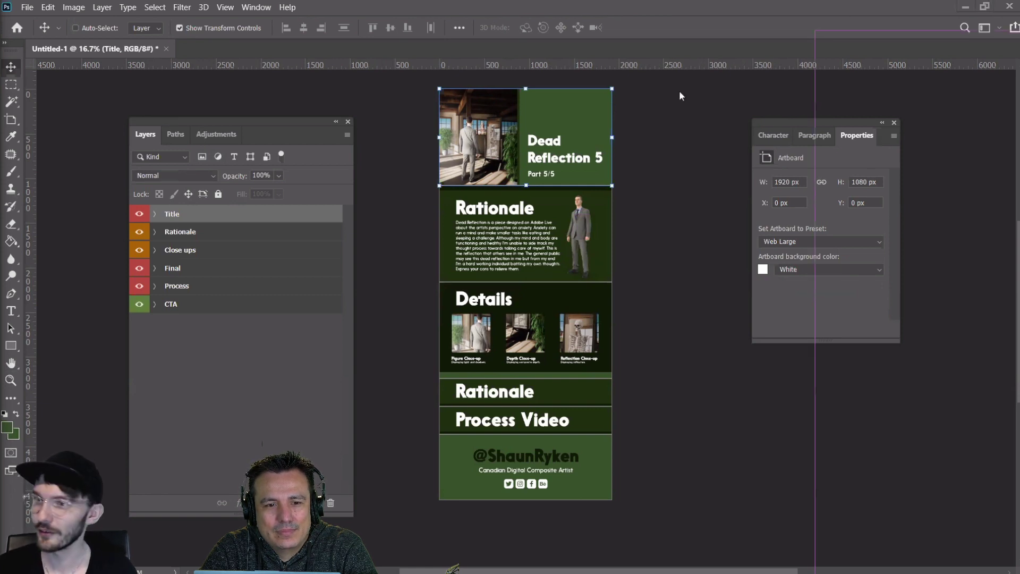
Switch to the Behance project editor and save the layout with Spacing and Header both set to 0 px
key("alt+Tab")
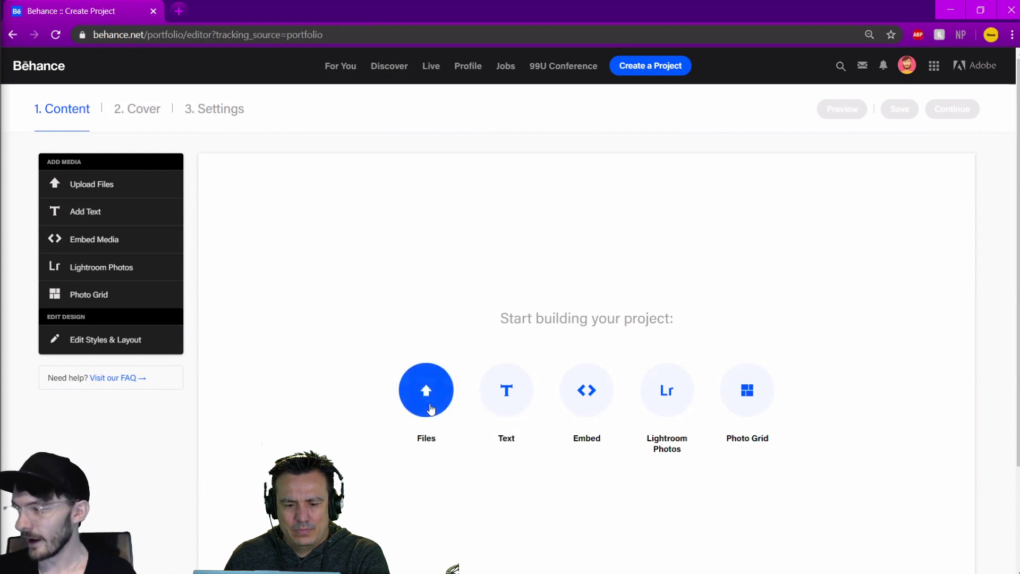
left_click(135, 350)
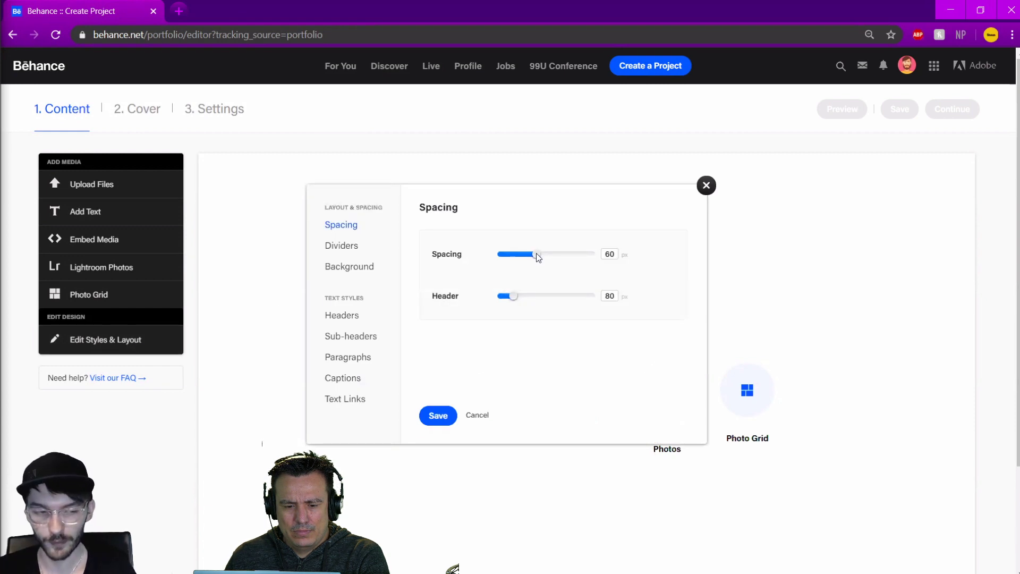
left_click_drag(537, 254, 420, 259)
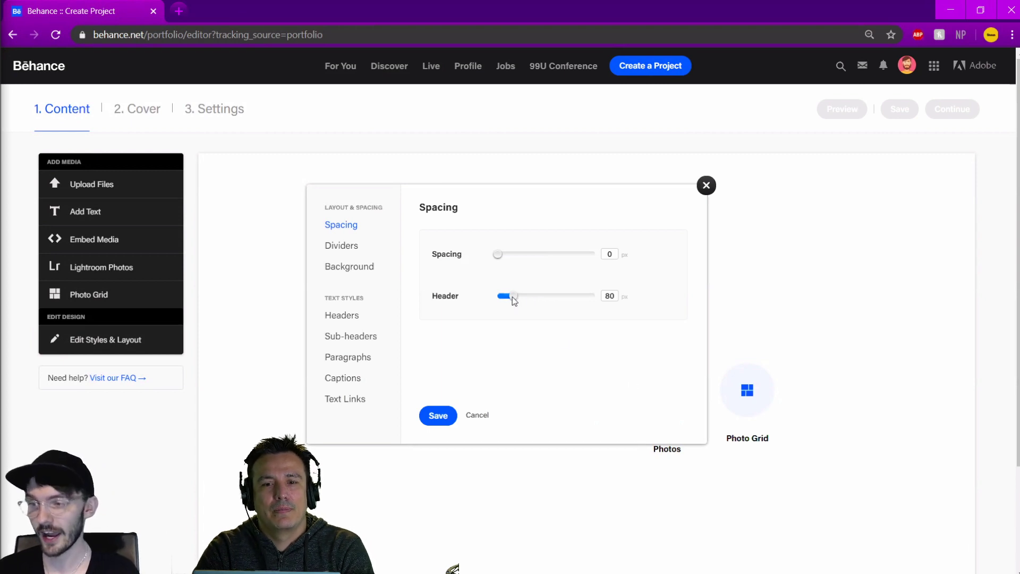
left_click_drag(512, 296, 393, 267)
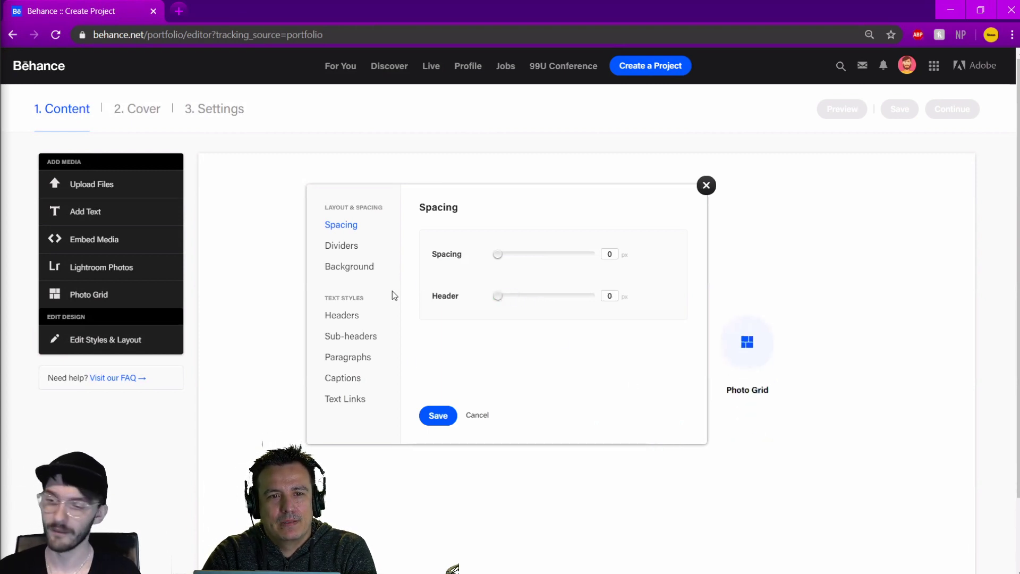
left_click(437, 418)
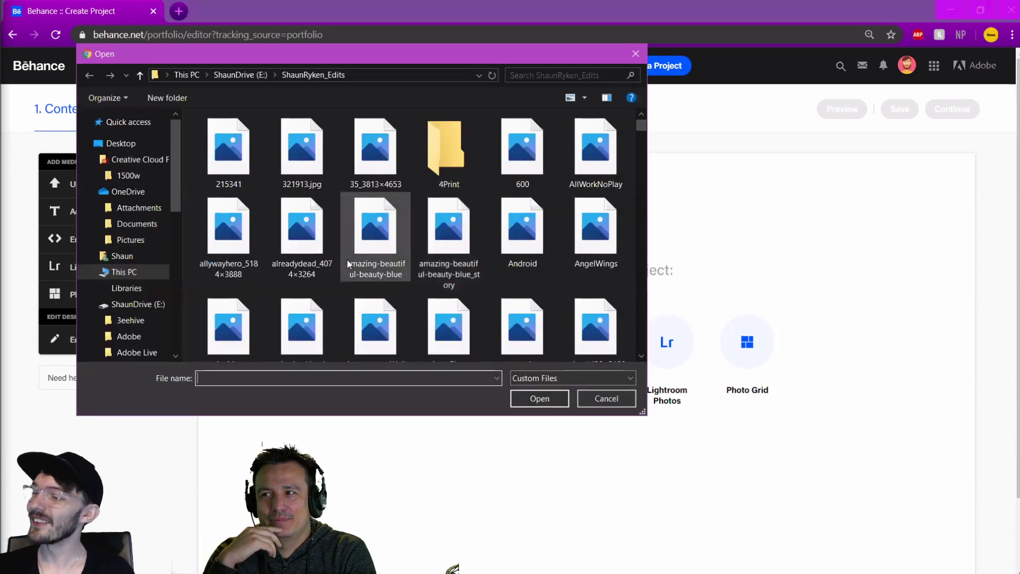
Browse to the Adobe Live folder on the E: drive for the project's file upload
scroll(144, 249, "down", 3)
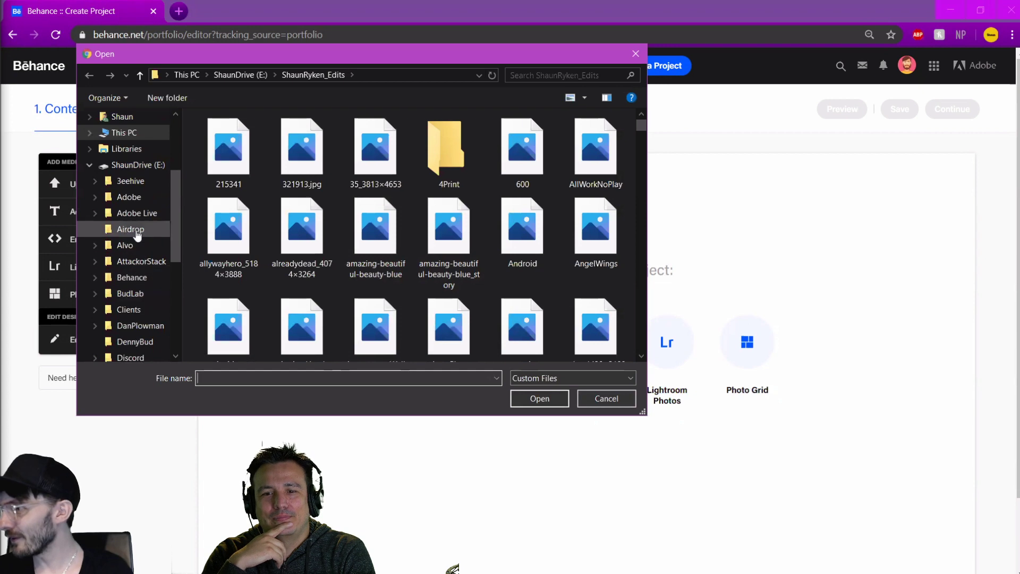
left_click(131, 213)
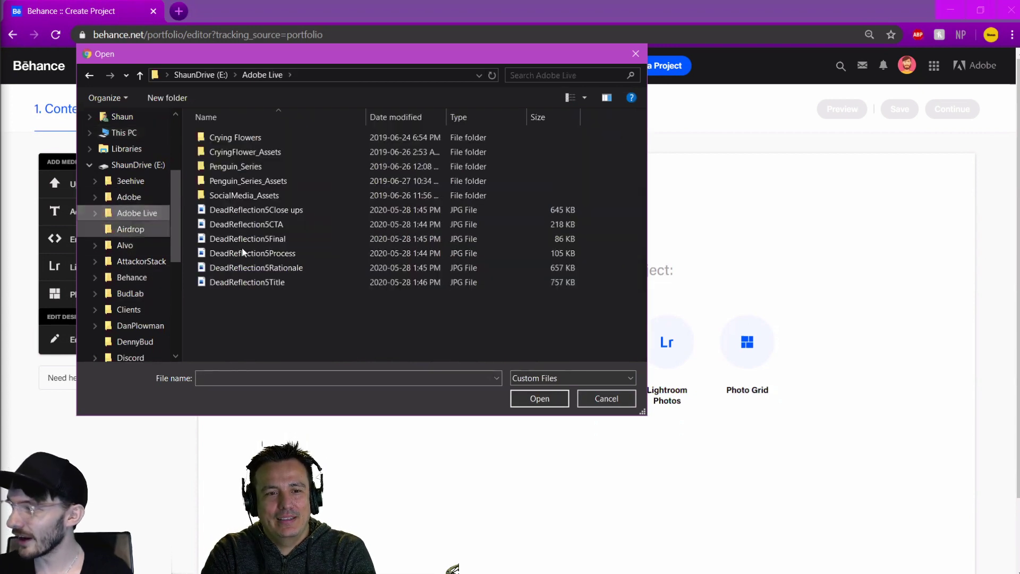
left_click(287, 282)
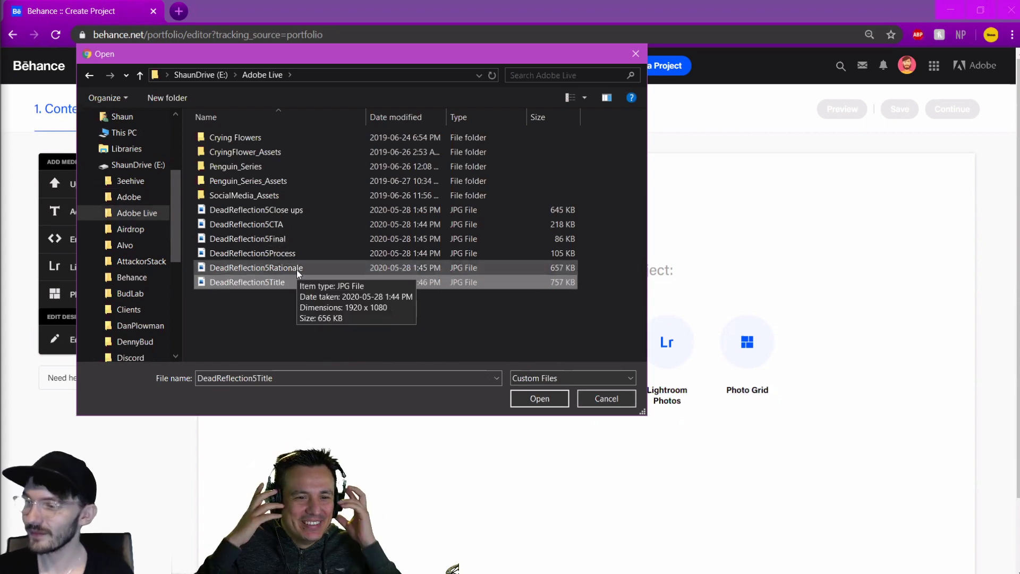
left_click(297, 269, "ctrl")
left_click(268, 254, "ctrl")
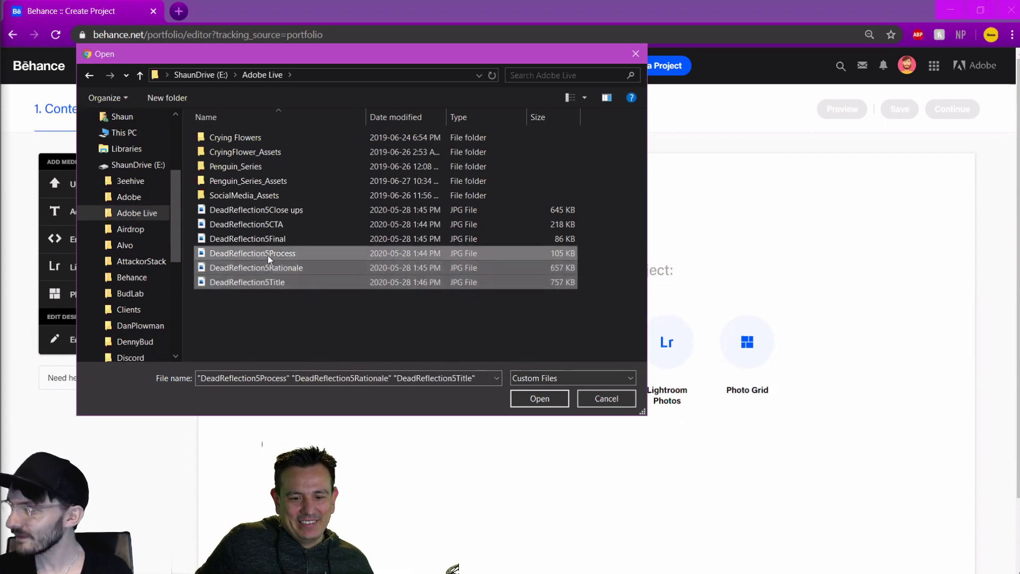
left_click(269, 239, "ctrl")
left_click(272, 223, "ctrl")
left_click(272, 210, "ctrl")
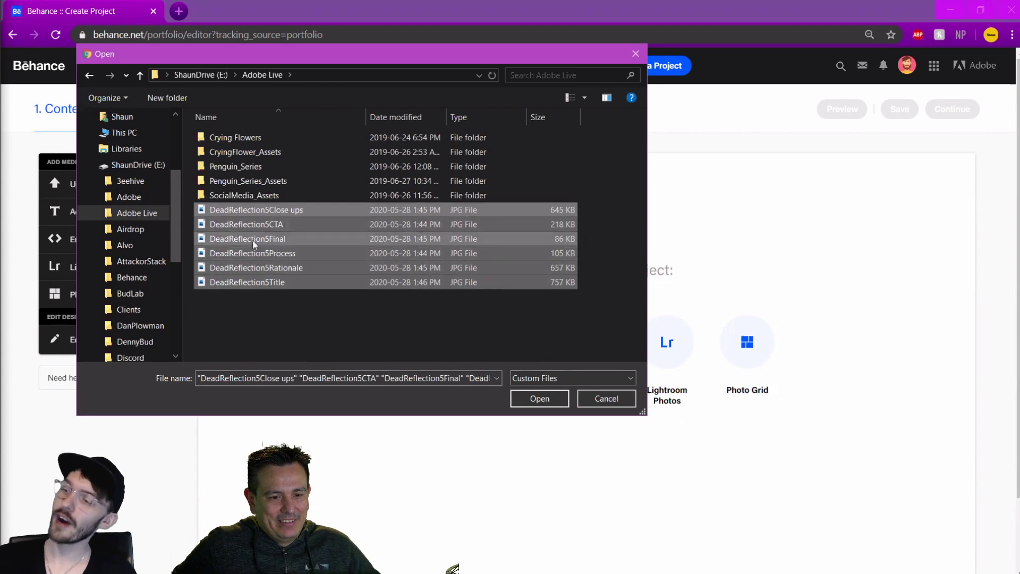
Upload the DeadReflection5Title image as the first item of the project
left_click(278, 283)
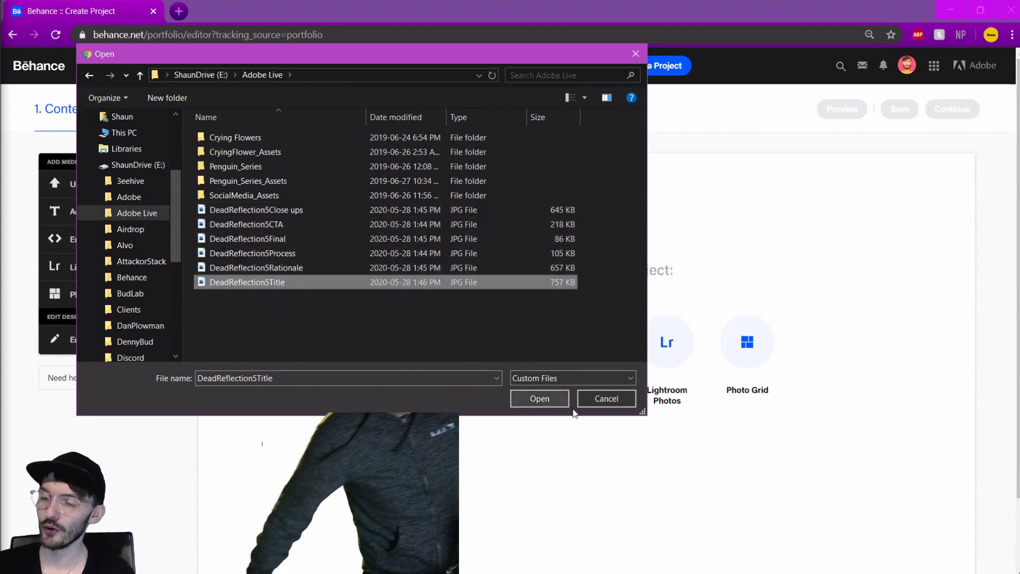
left_click(552, 401)
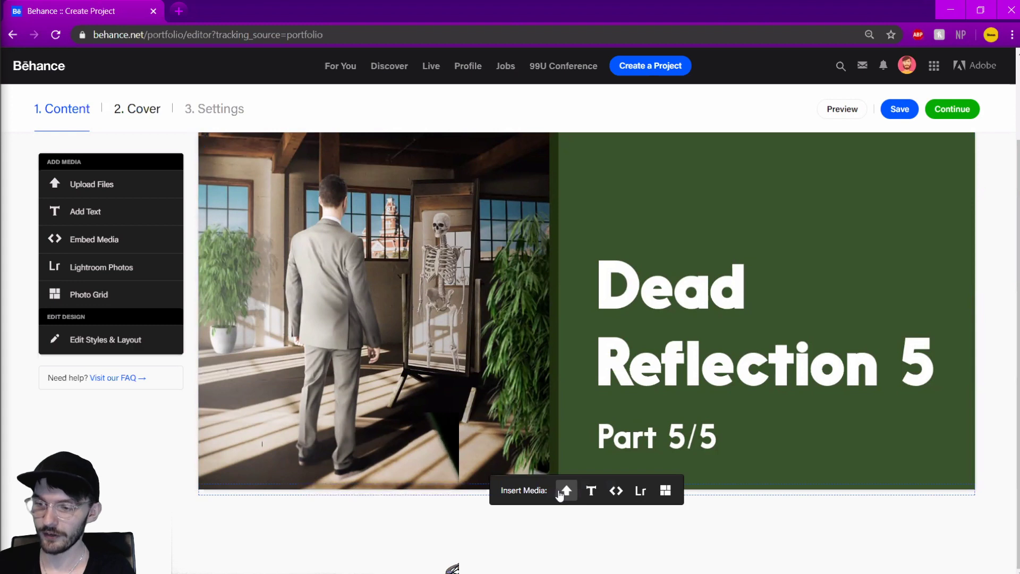
Insert the DeadReflection5Rationale image directly below the title image
left_click(564, 491)
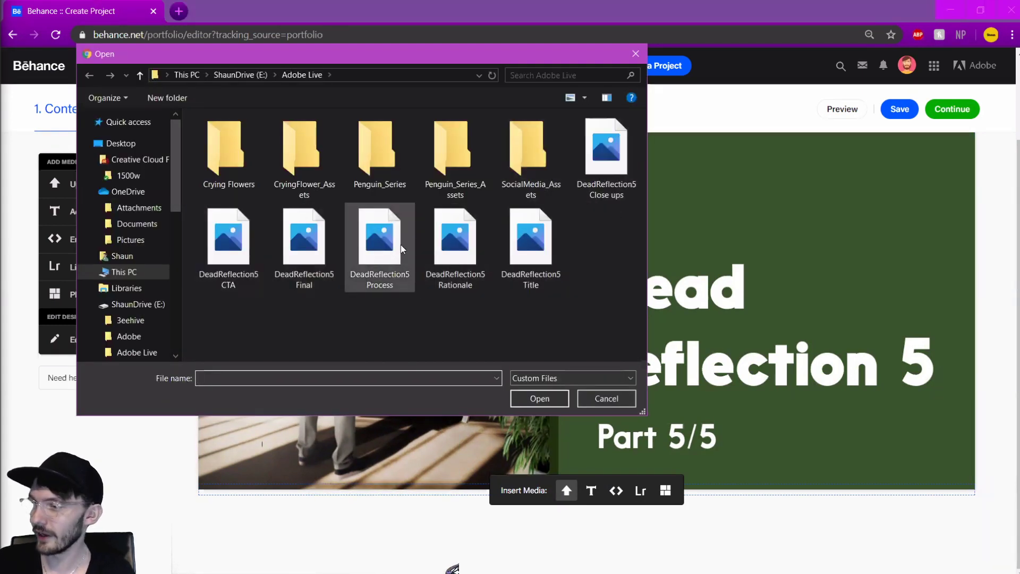
left_click(455, 242)
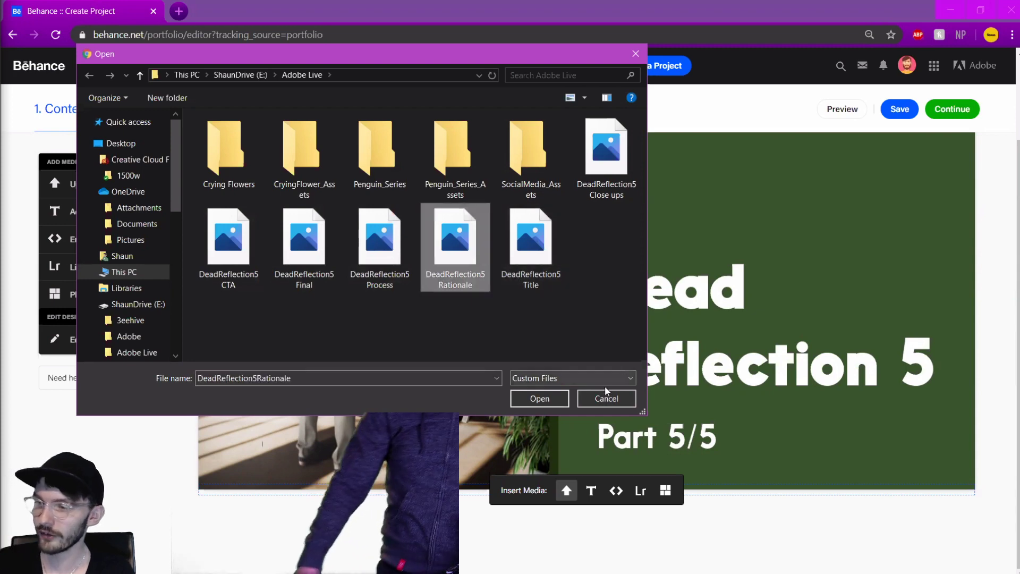
left_click(538, 399)
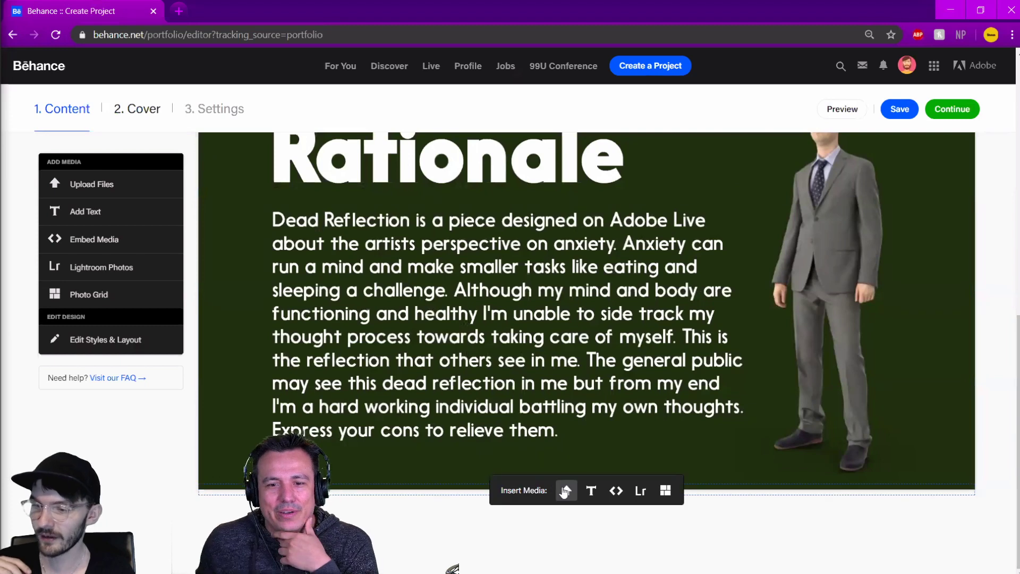
left_click(565, 490)
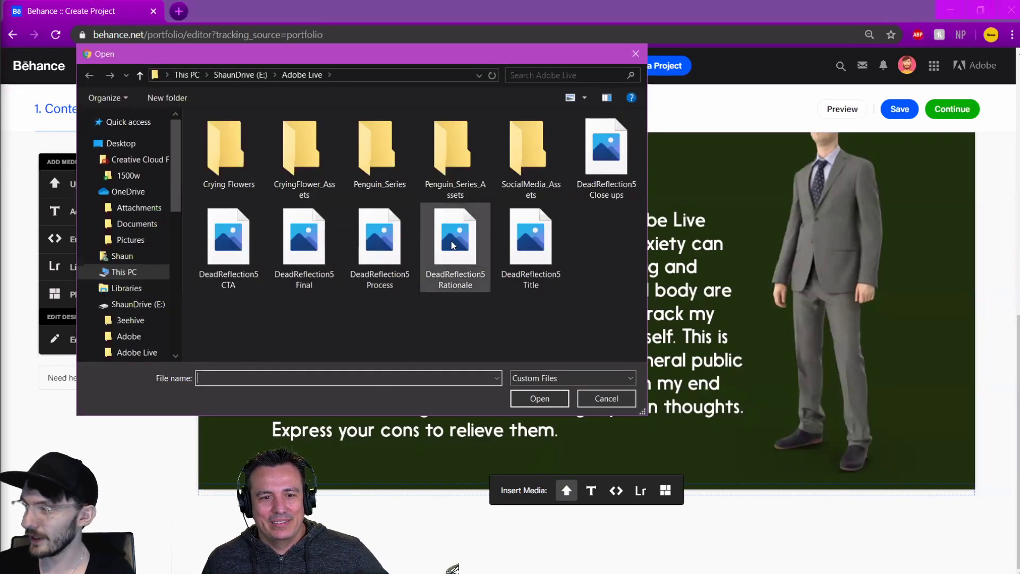
left_click(380, 242)
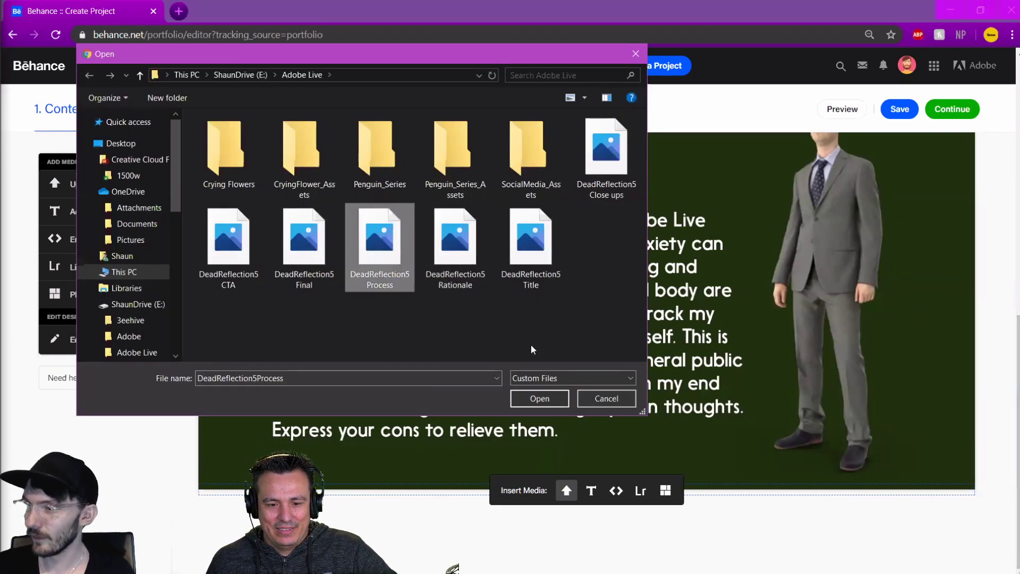
left_click(527, 399)
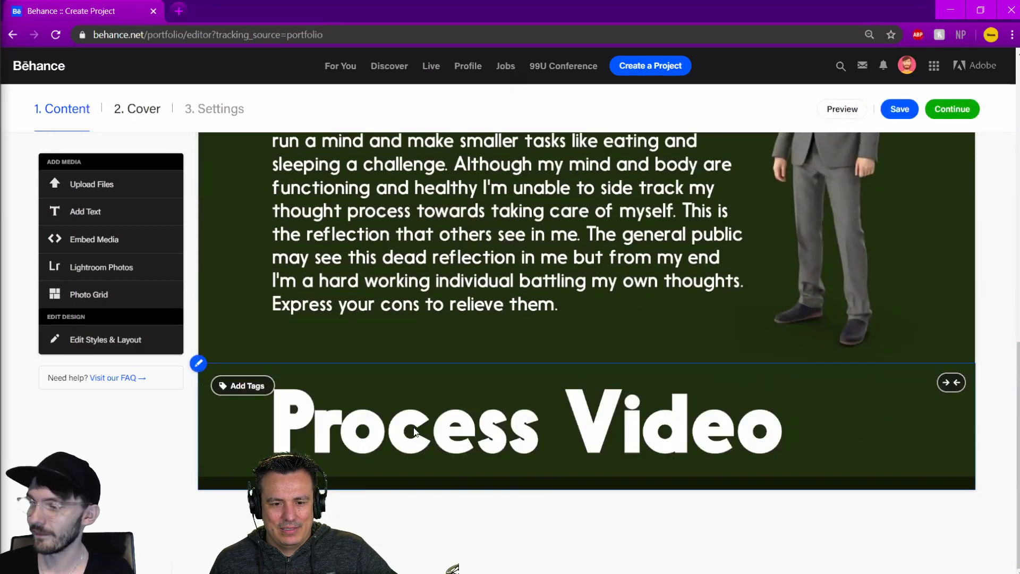
left_click(199, 367)
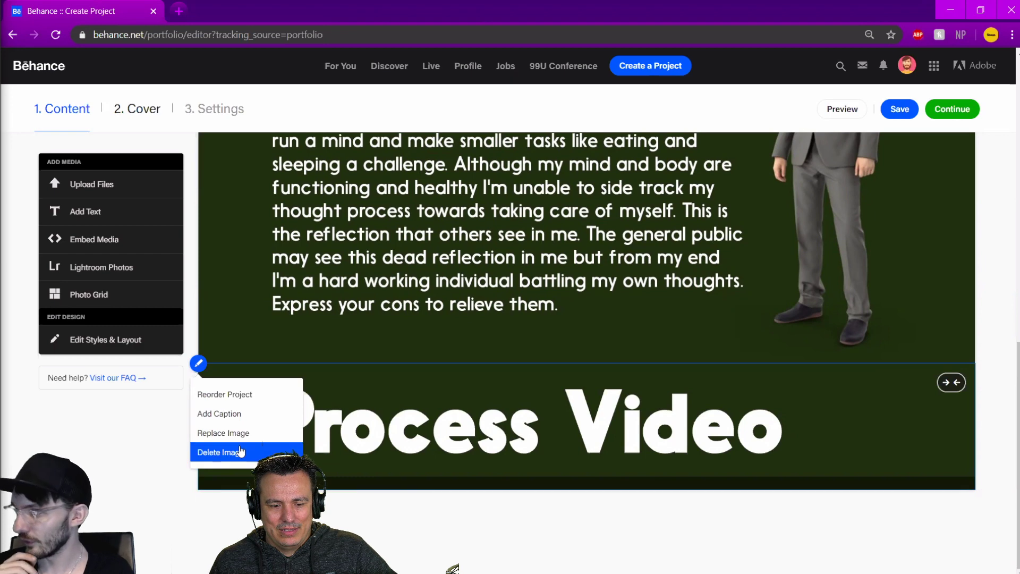
left_click(220, 452)
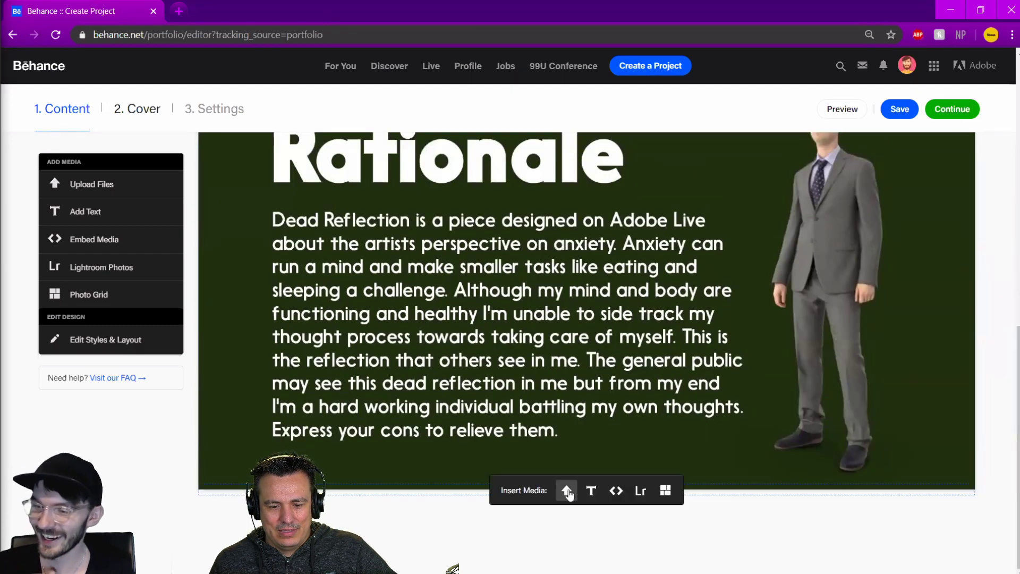
Insert the DeadReflection5Close ups image directly below the Rationale image
left_click(566, 490)
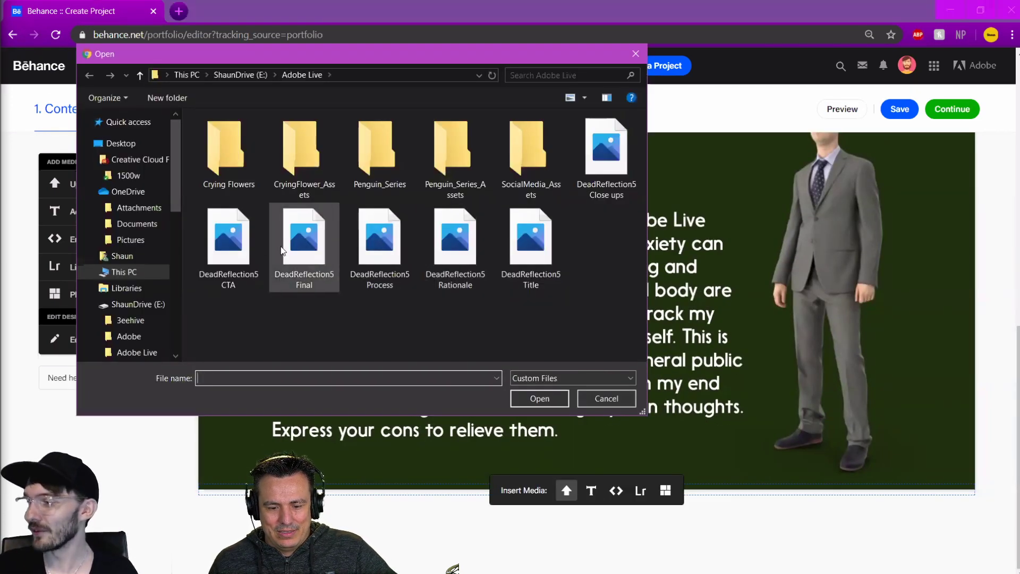
left_click(606, 157)
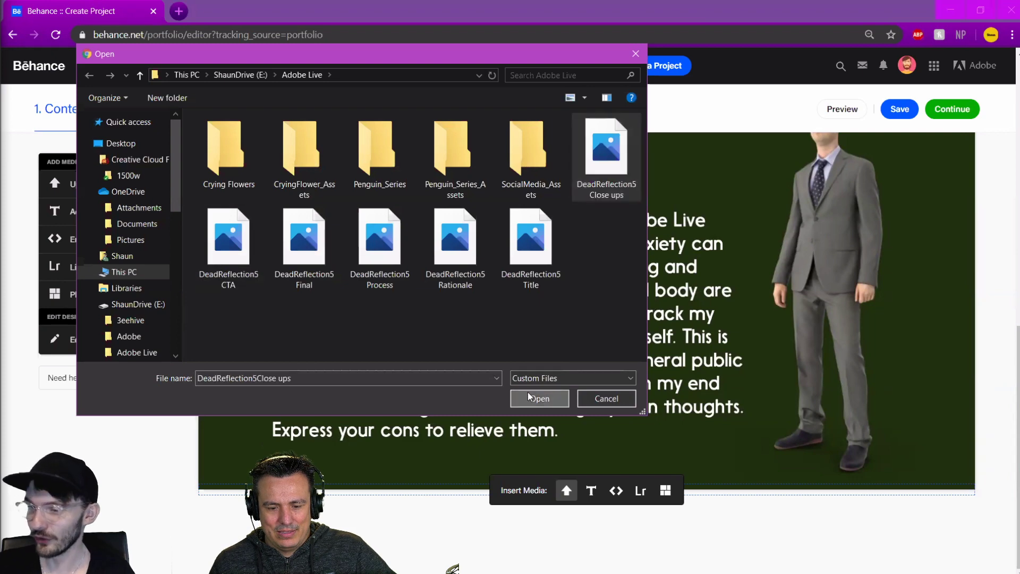
left_click(528, 393)
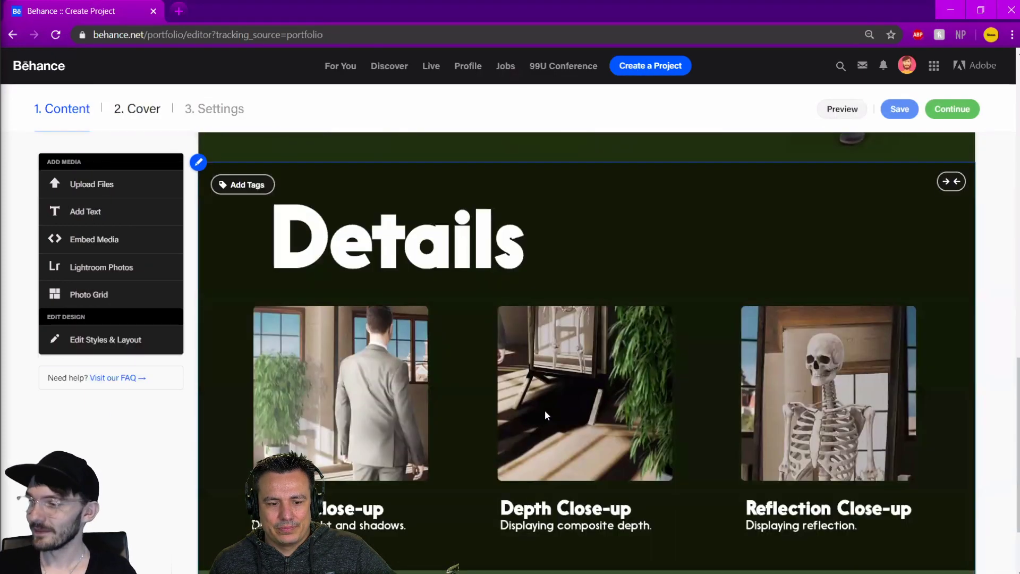
scroll(531, 452, "down", 2)
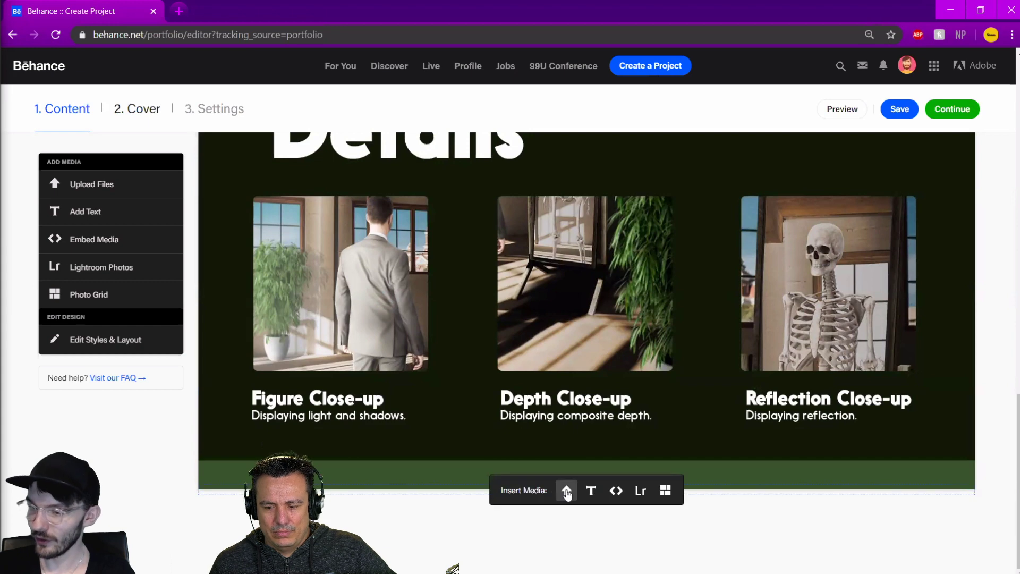
Insert the DeadReflection5Final image directly below the Close ups image
left_click(566, 491)
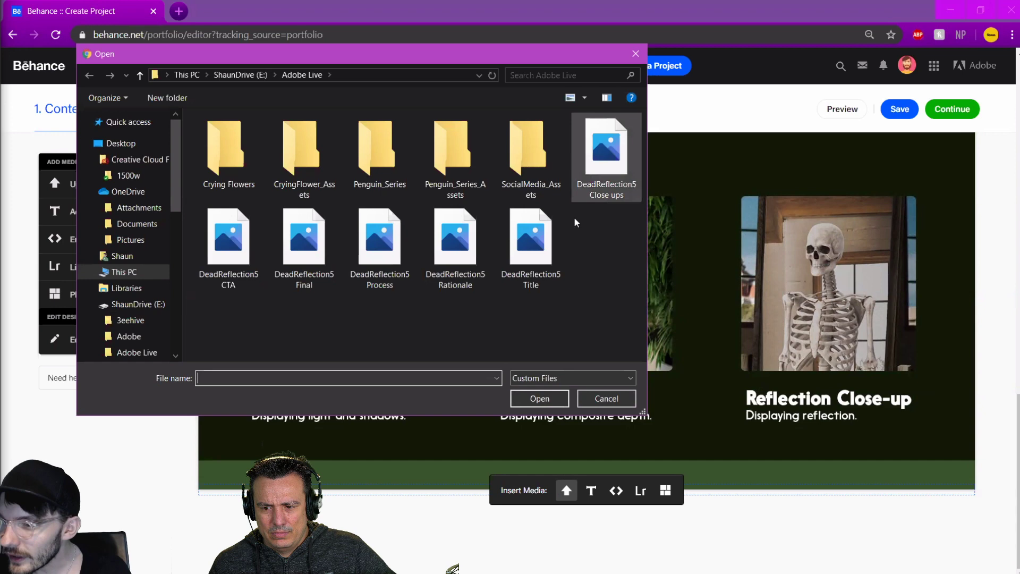
left_click(304, 244)
left_click(528, 404)
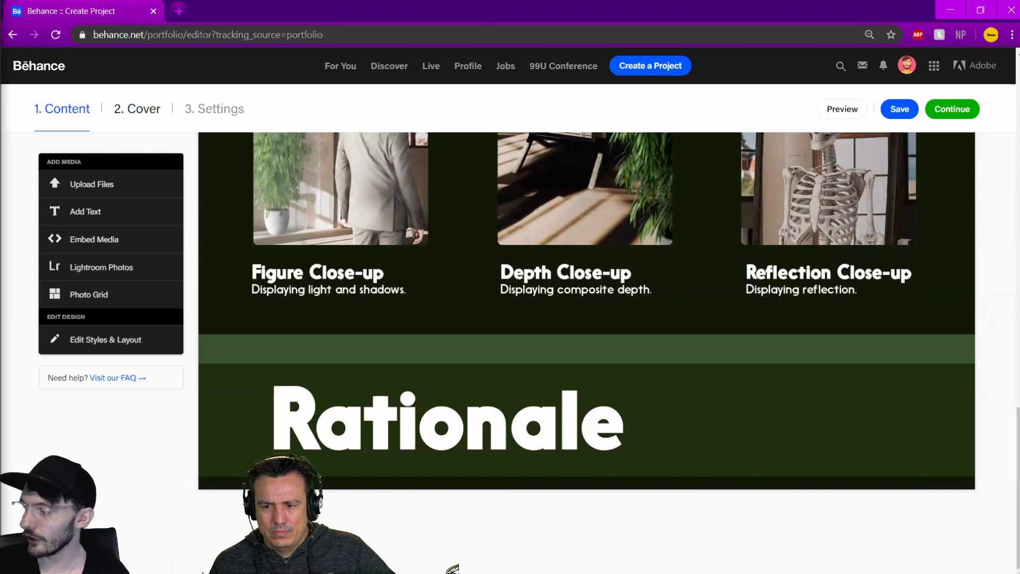
Switch to Photoshop, sample the dark green of the artboards with the Eyedropper, and select its hex code in the Color Picker
left_click(941, 10)
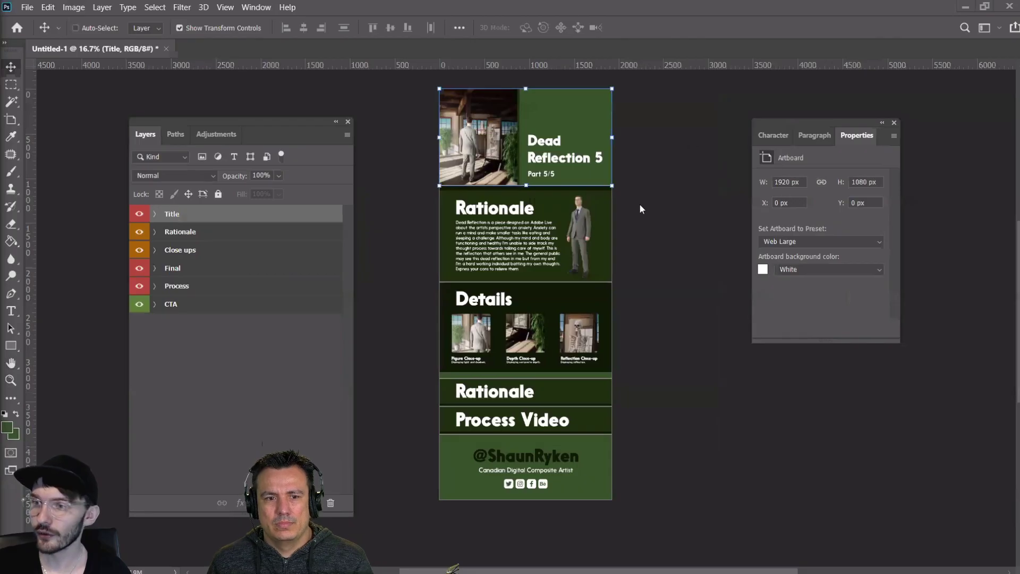
left_click(12, 137)
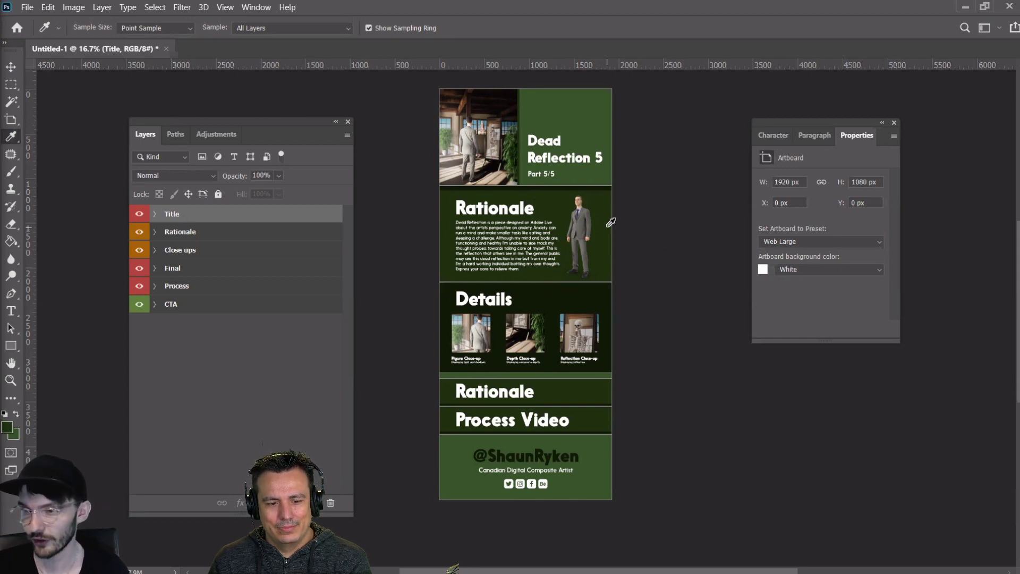
left_click(8, 428)
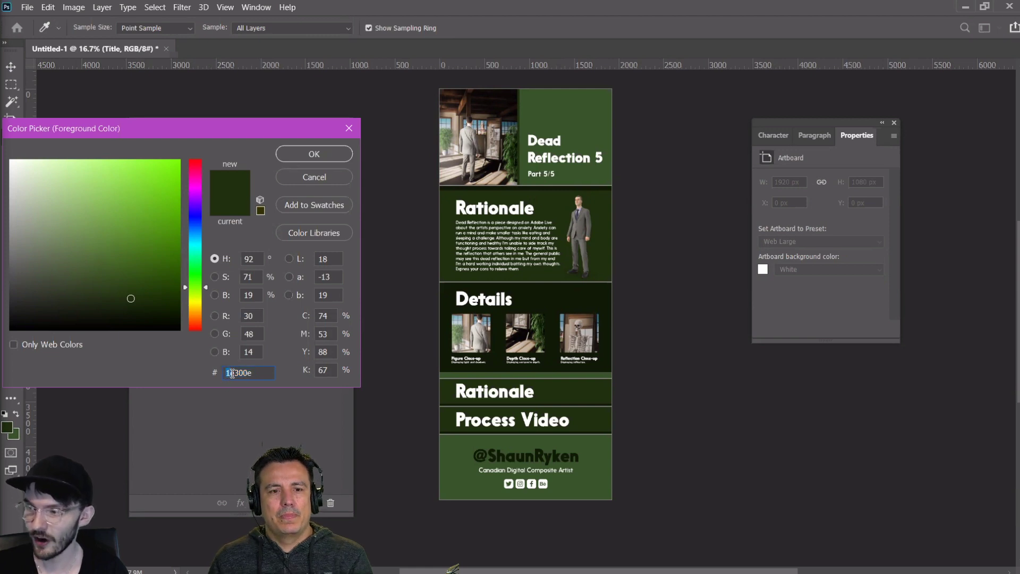
left_click_drag(226, 372, 252, 373)
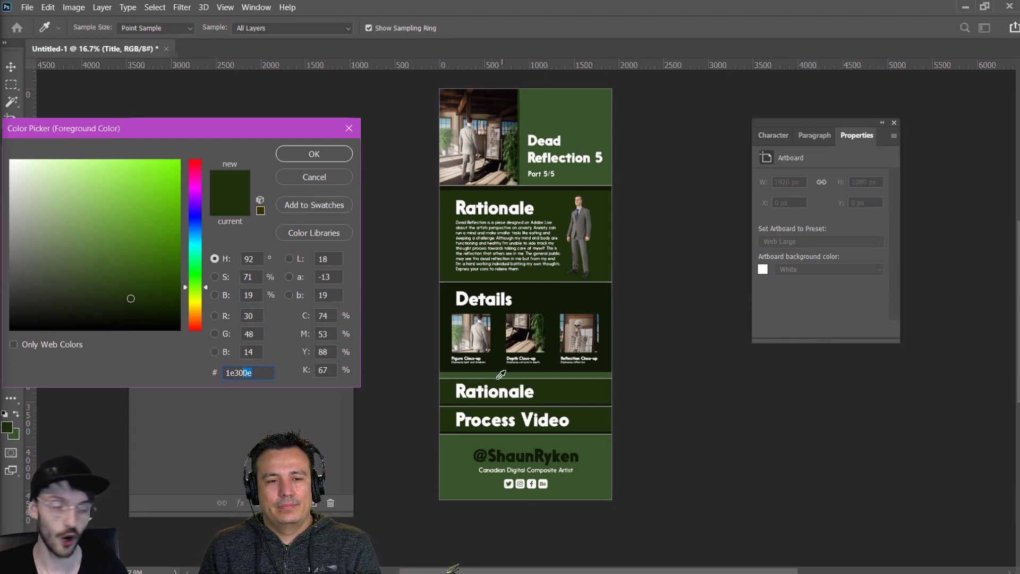
left_click(314, 177)
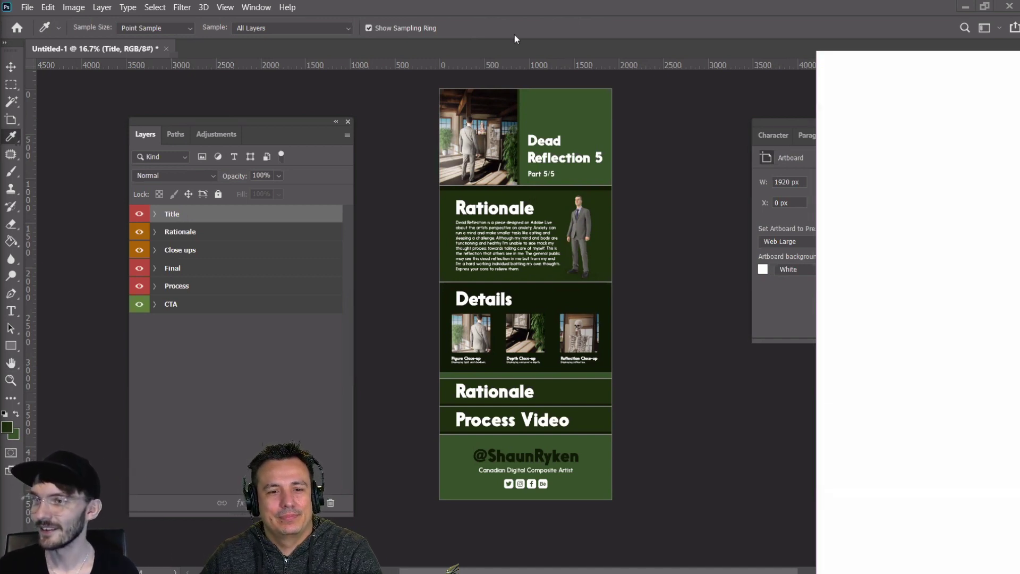
Return to the Behance project and try to enter a custom background color in the styles and layout settings
key("alt+Tab")
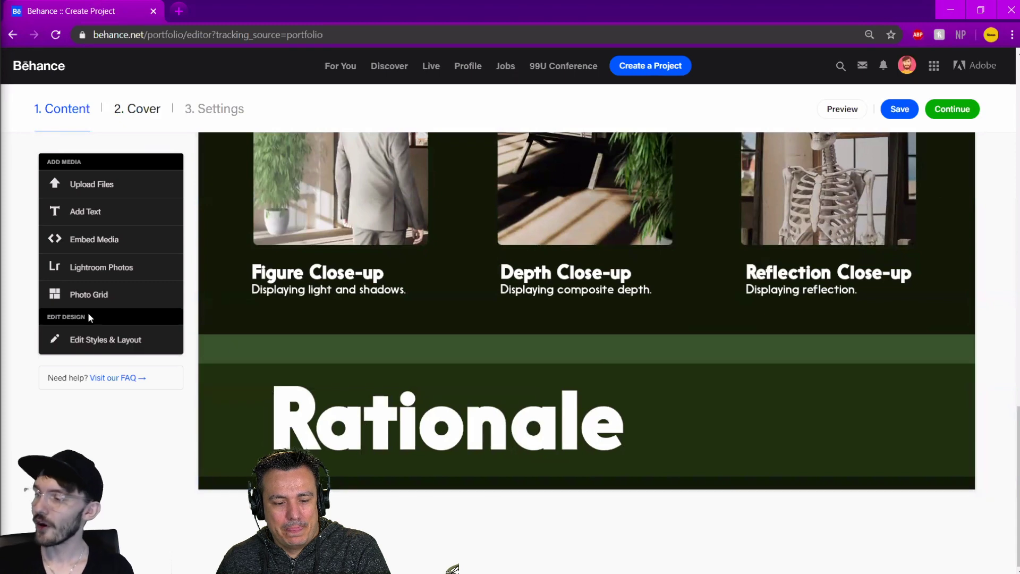
left_click(94, 339)
left_click(372, 266)
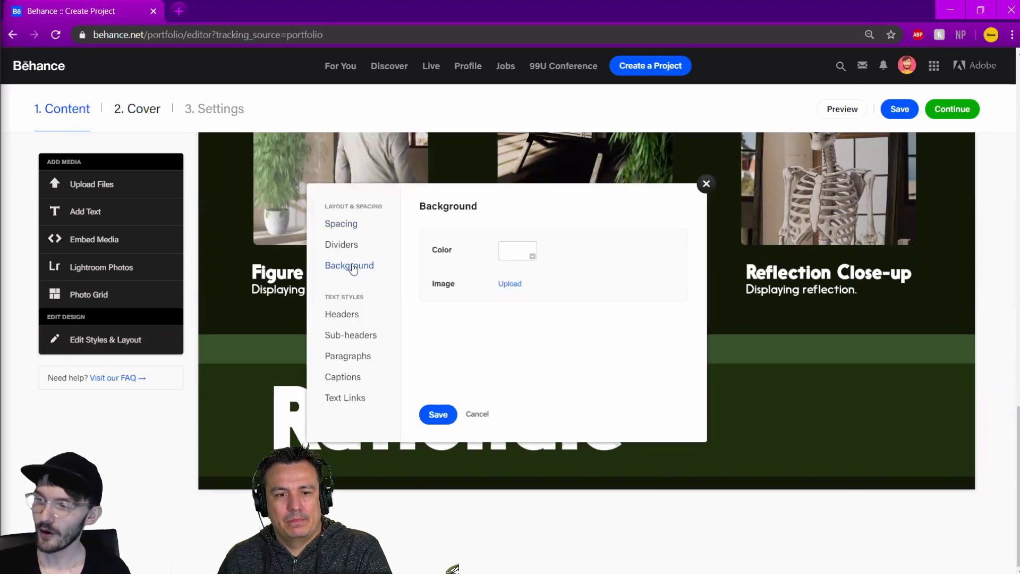
left_click(525, 252)
left_click_drag(595, 229, 439, 243)
left_click(379, 273)
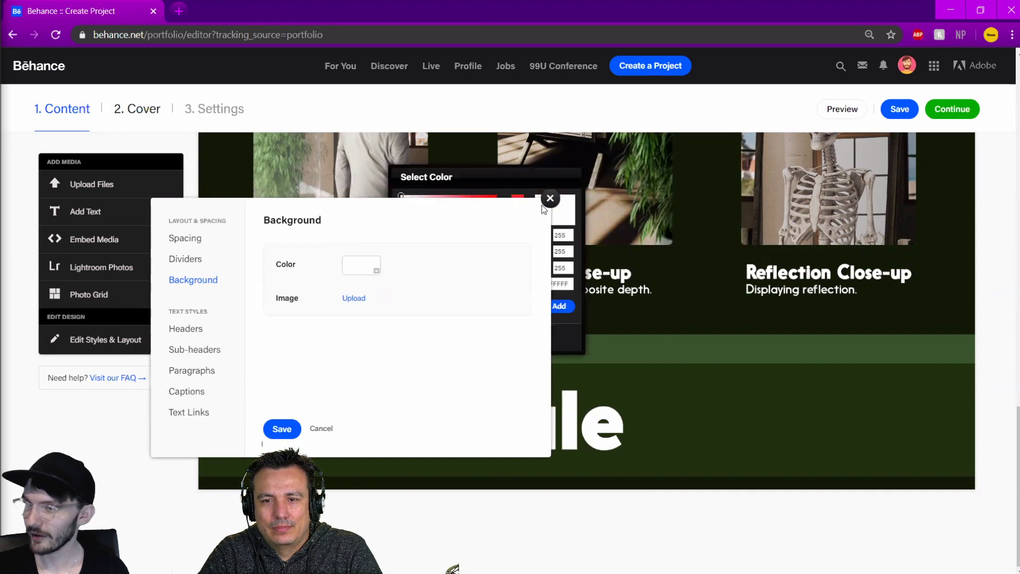
left_click_drag(544, 208, 532, 264)
left_click(366, 328)
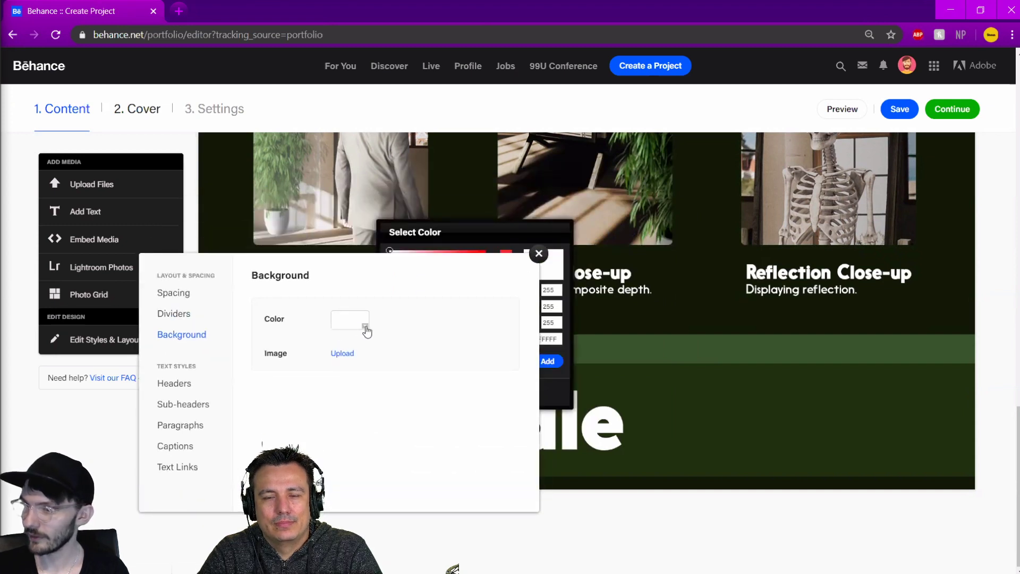
left_click(556, 340)
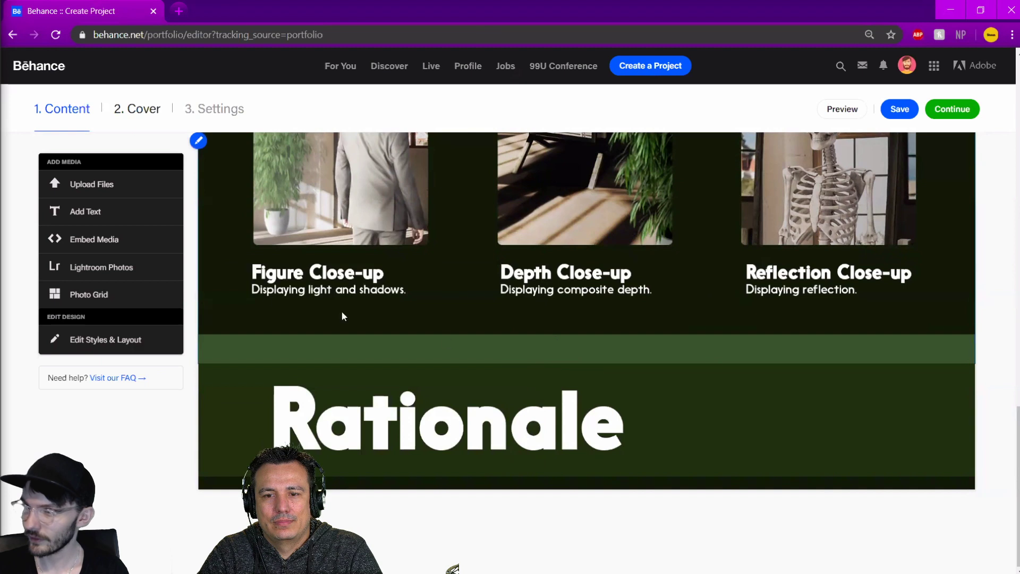
Try setting the project's header spacing to 0 px and choosing a background color
left_click(109, 340)
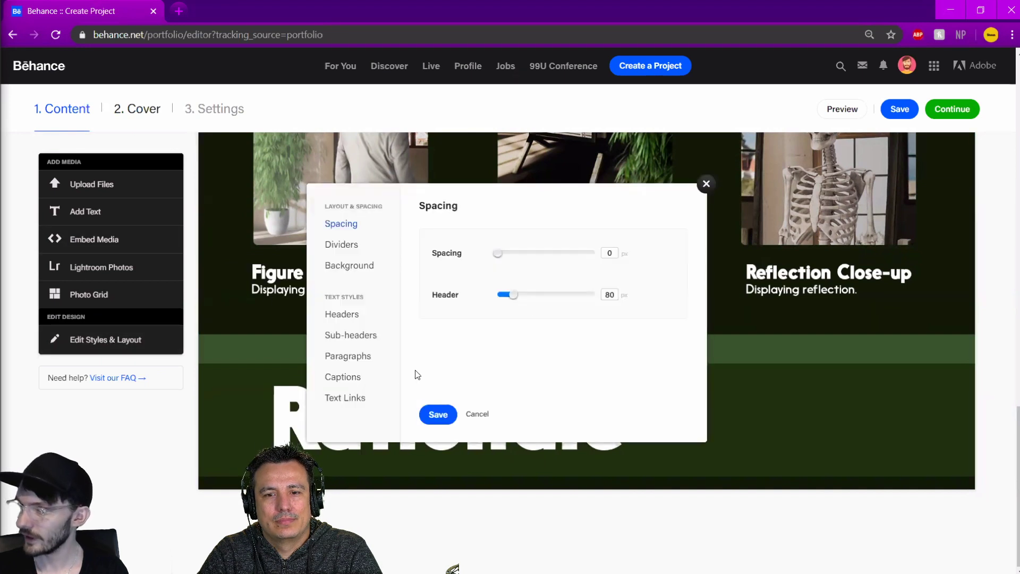
left_click_drag(508, 298, 463, 296)
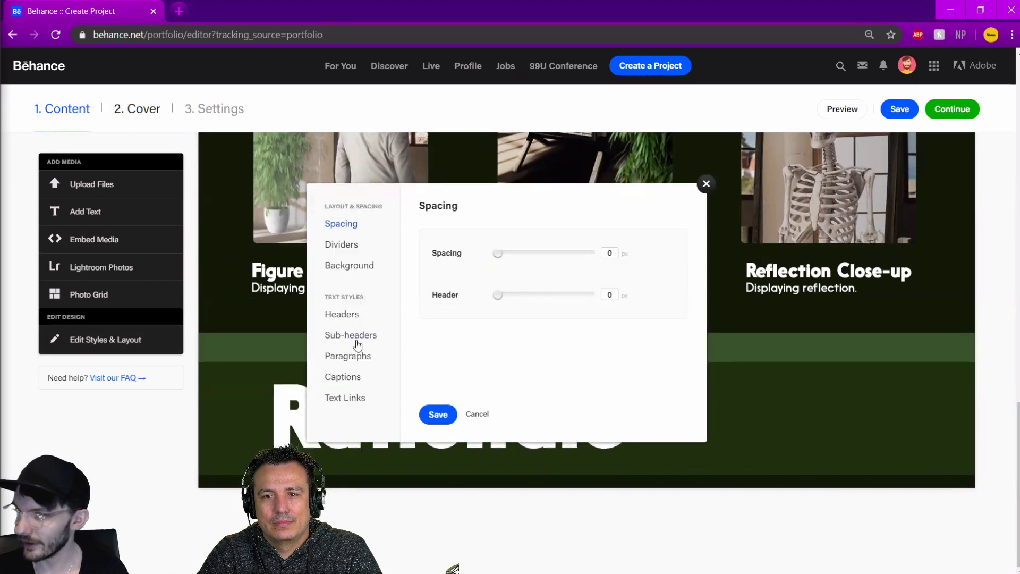
left_click(349, 268)
left_click(528, 254)
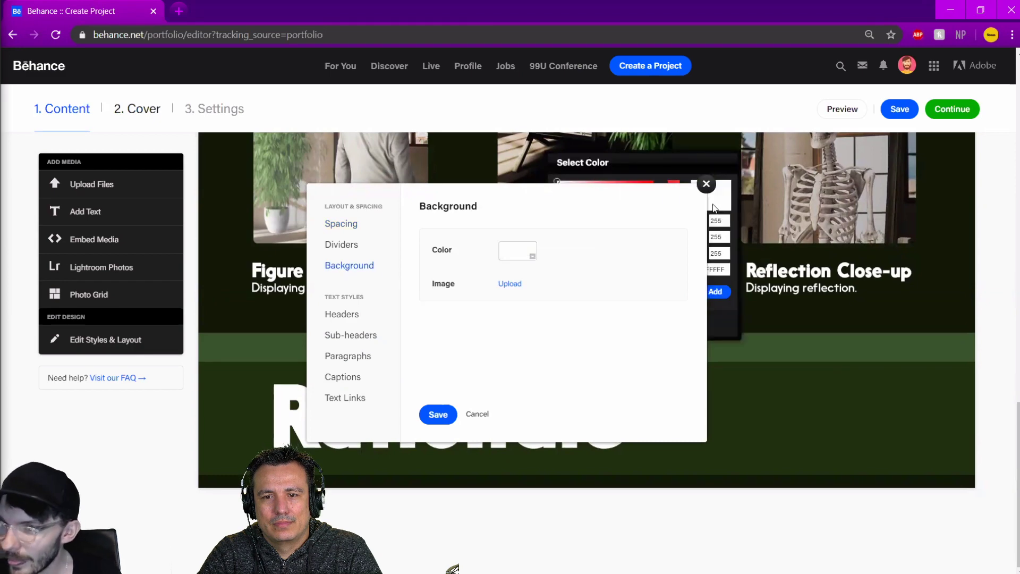
left_click(706, 184)
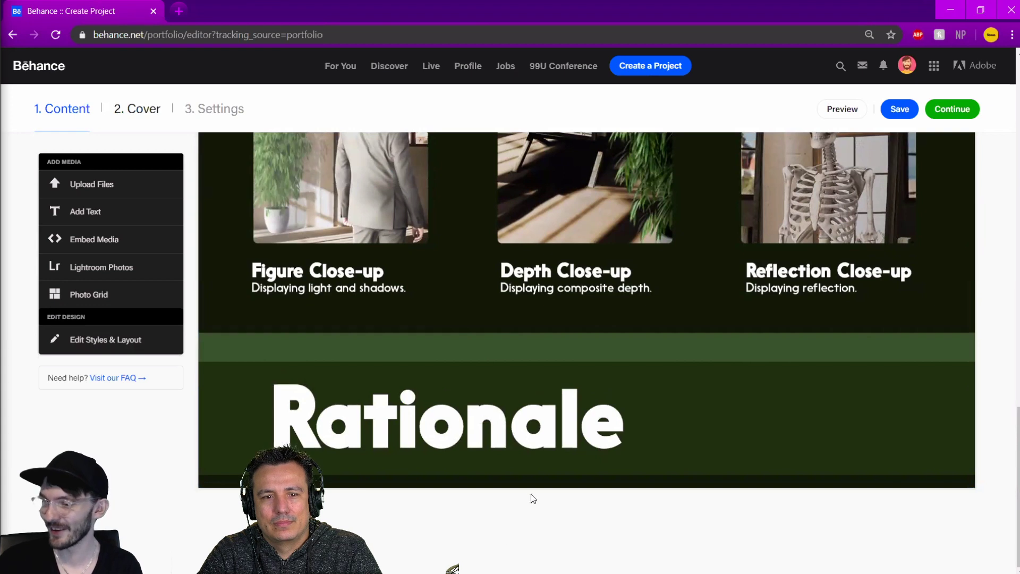
Try again to enter a hex value for the project's background color in the color selector
mouse_move(575, 498)
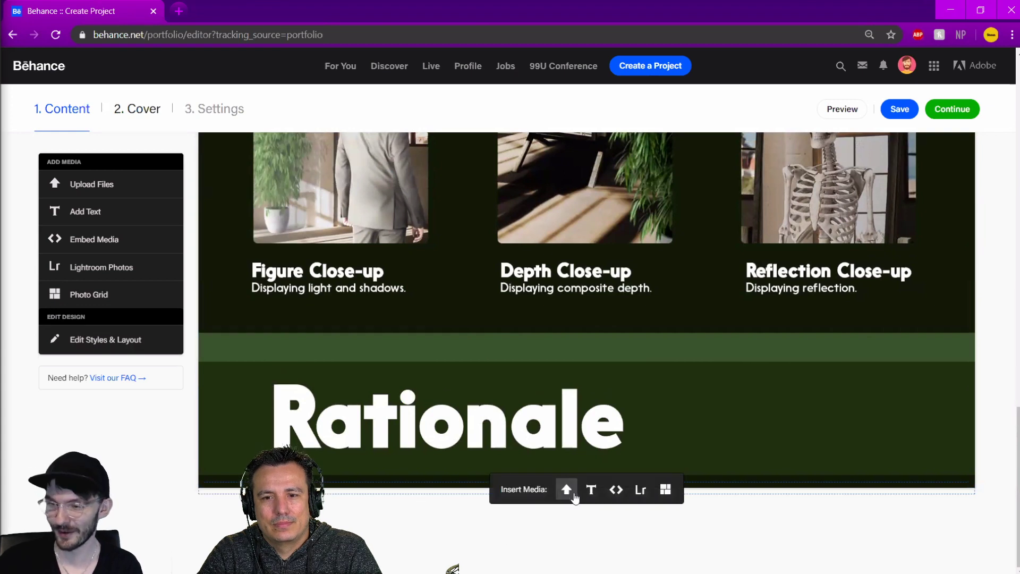
left_click(98, 344)
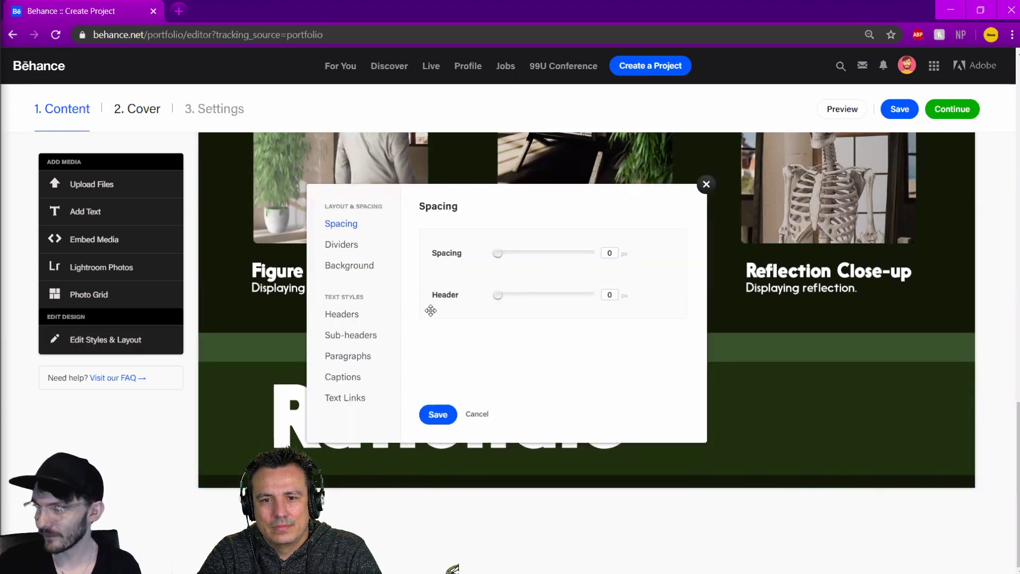
left_click(350, 268)
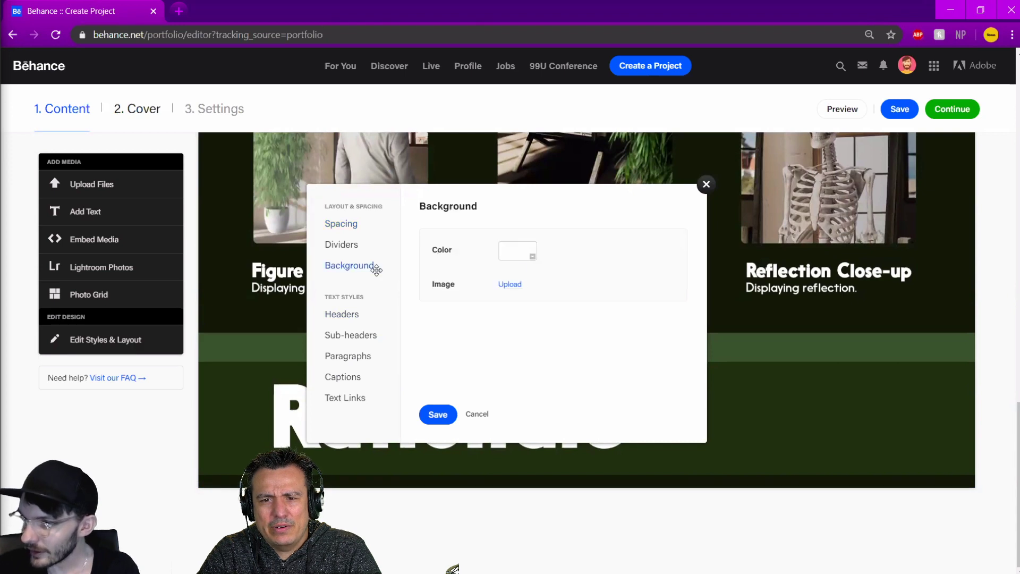
left_click(533, 259)
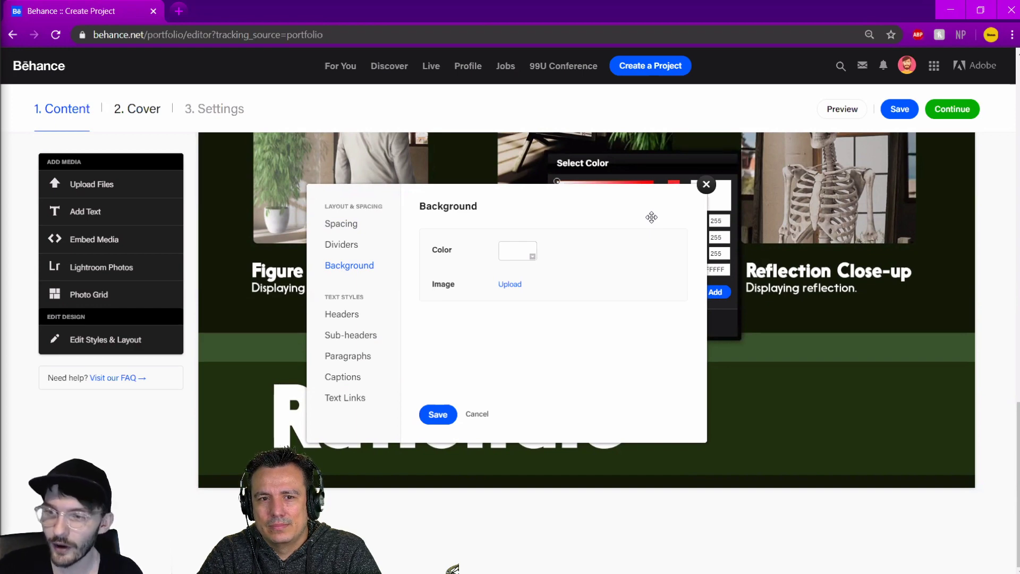
left_click(722, 270)
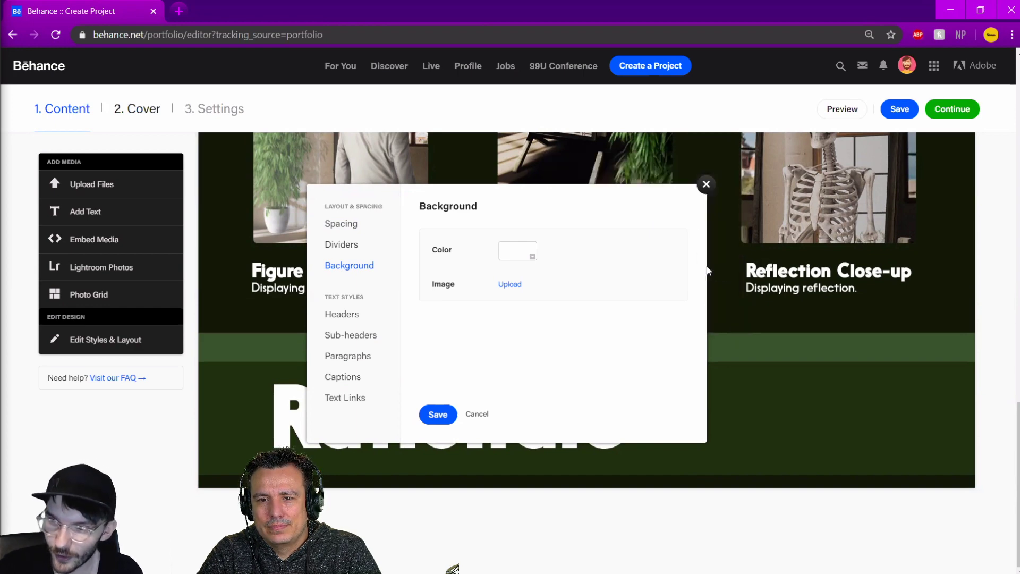
left_click(708, 271)
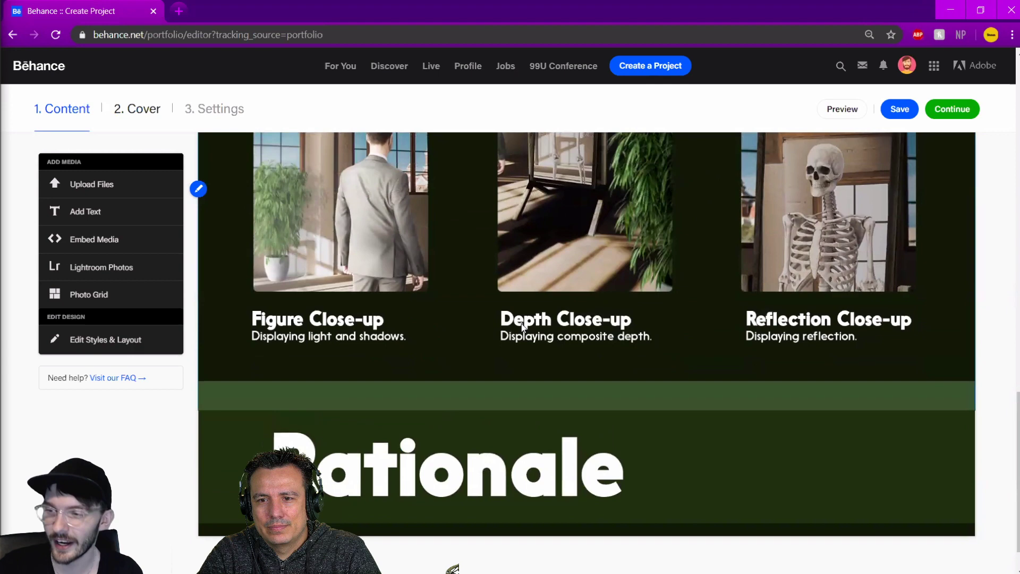
left_click(102, 335)
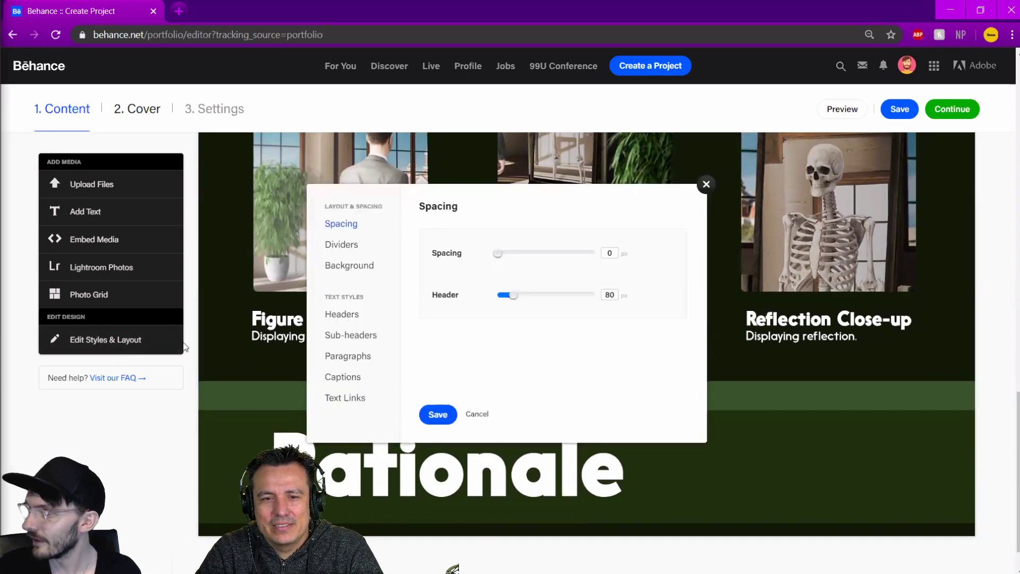
left_click(347, 267)
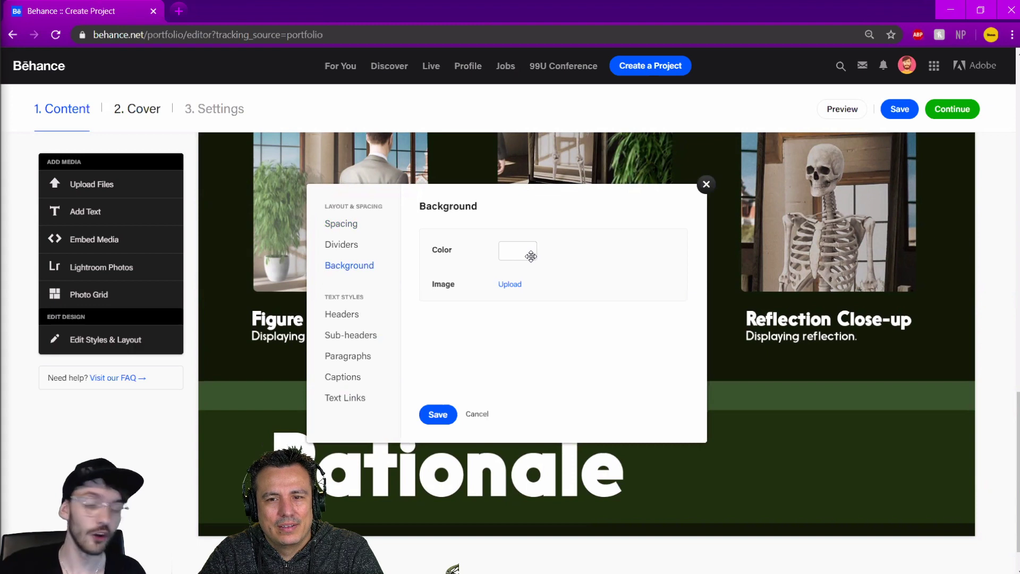
left_click(533, 259)
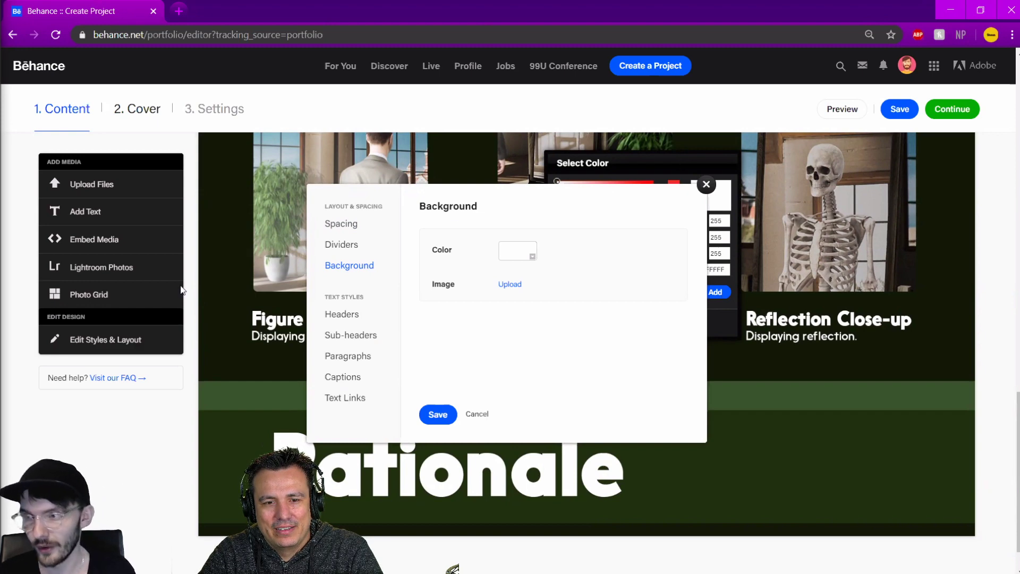
left_click(161, 441)
Start a file upload below the last banner and browse to the artist's edits folder on the E: drive
scroll(433, 448, "down", 1)
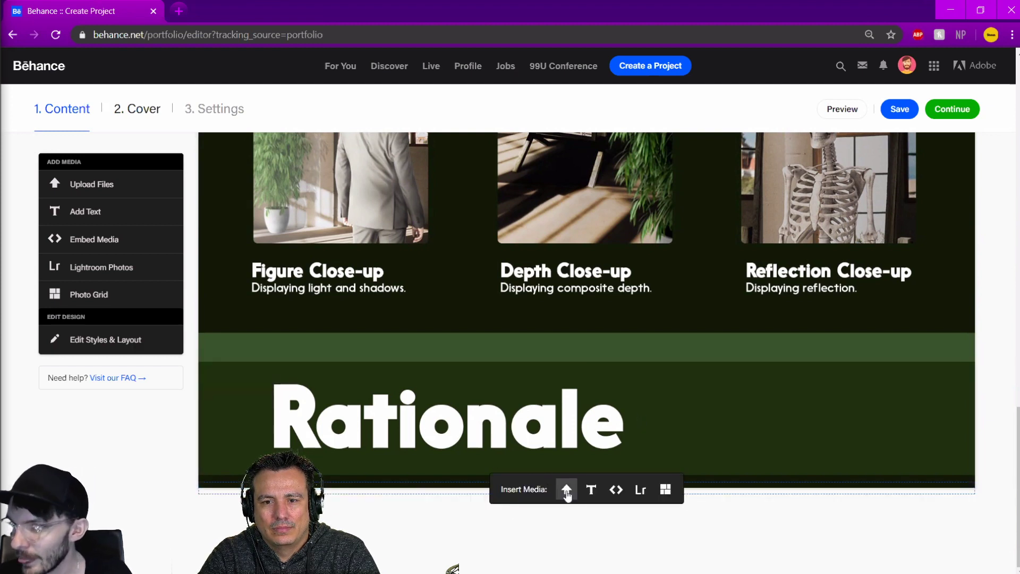
left_click(566, 490)
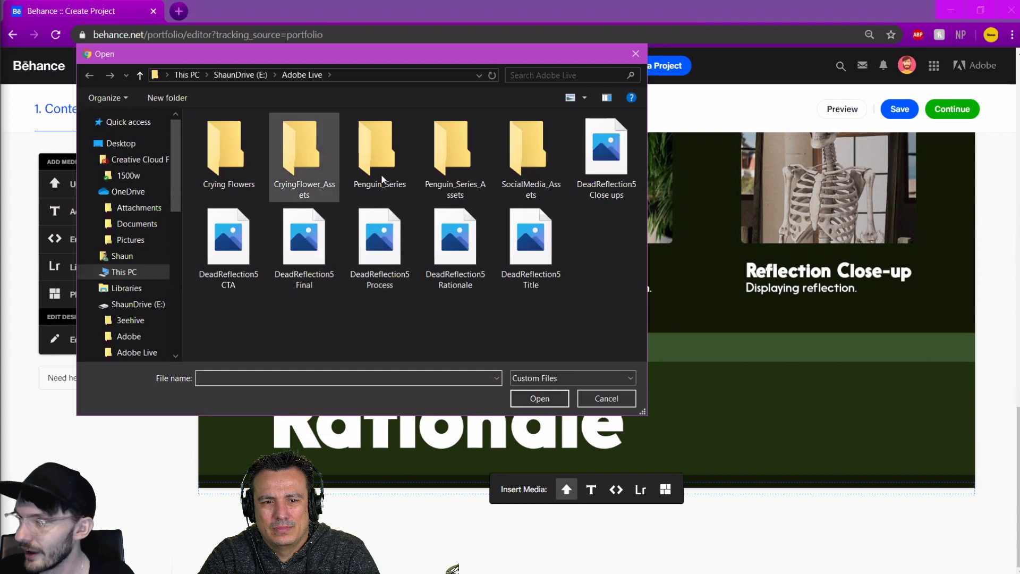
scroll(126, 228, "down", 3)
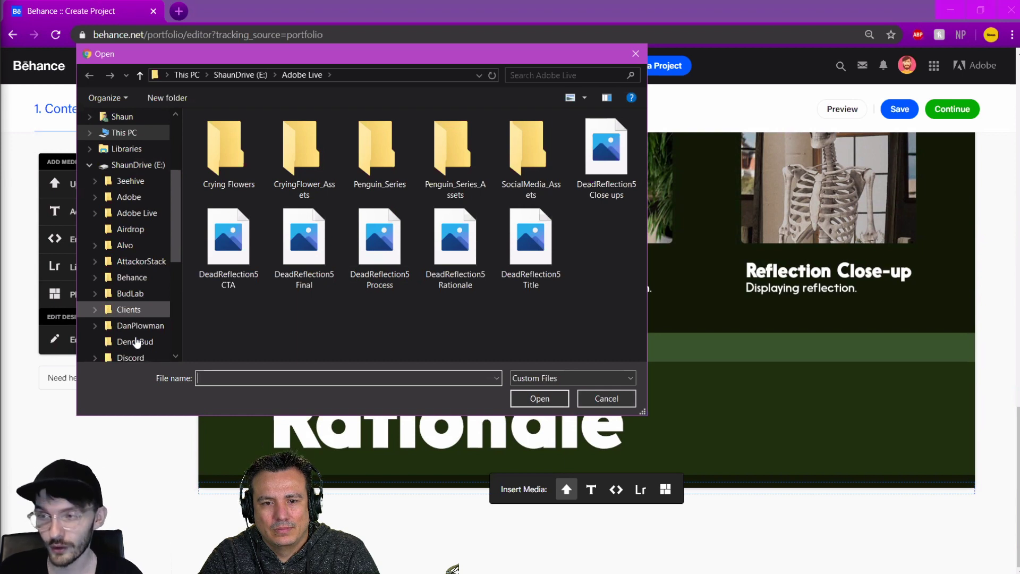
scroll(153, 299, "down", 1)
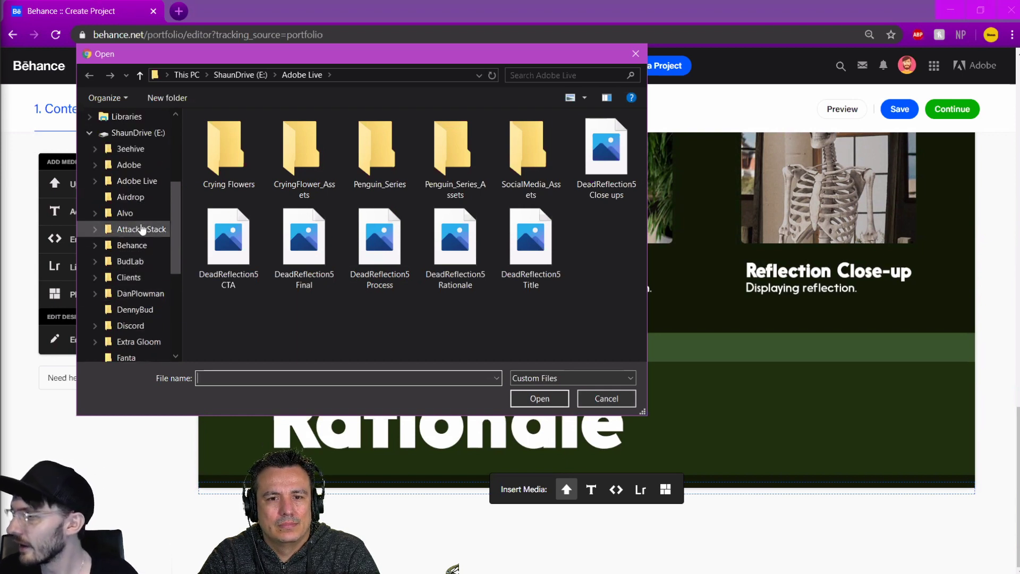
scroll(133, 298, "down", 3)
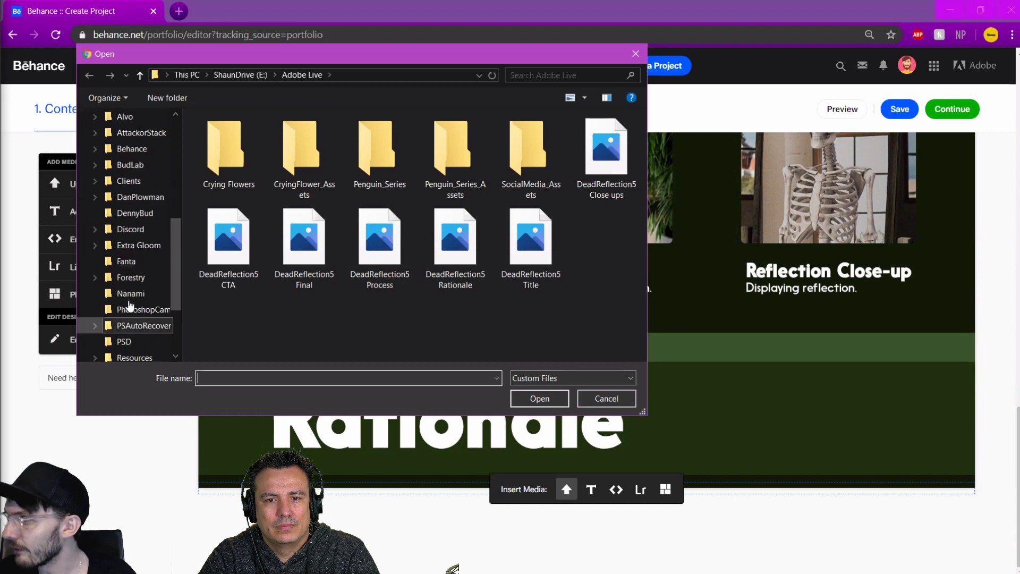
scroll(143, 318, "down", 4)
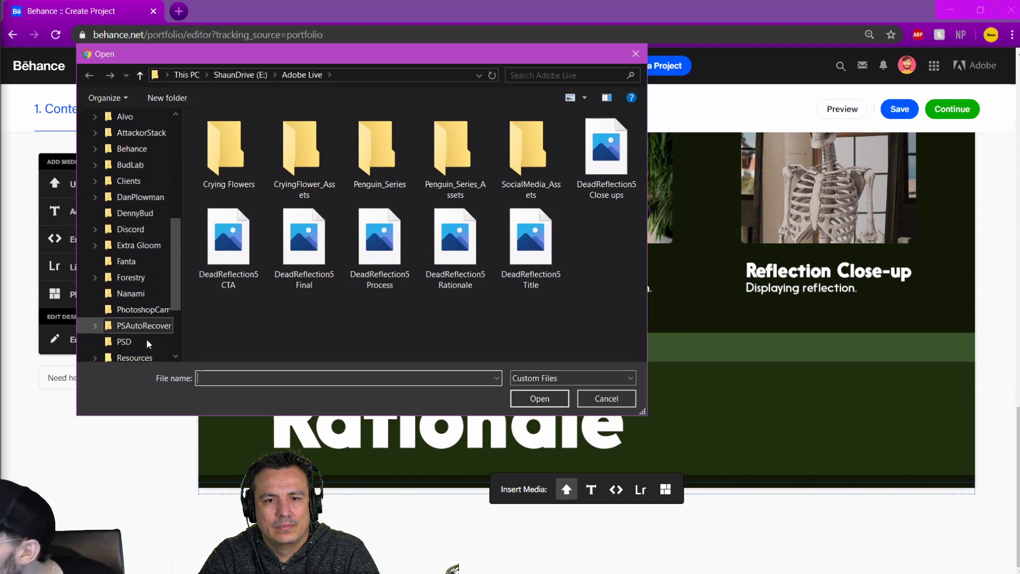
scroll(143, 330, "up", 1)
left_click(142, 294)
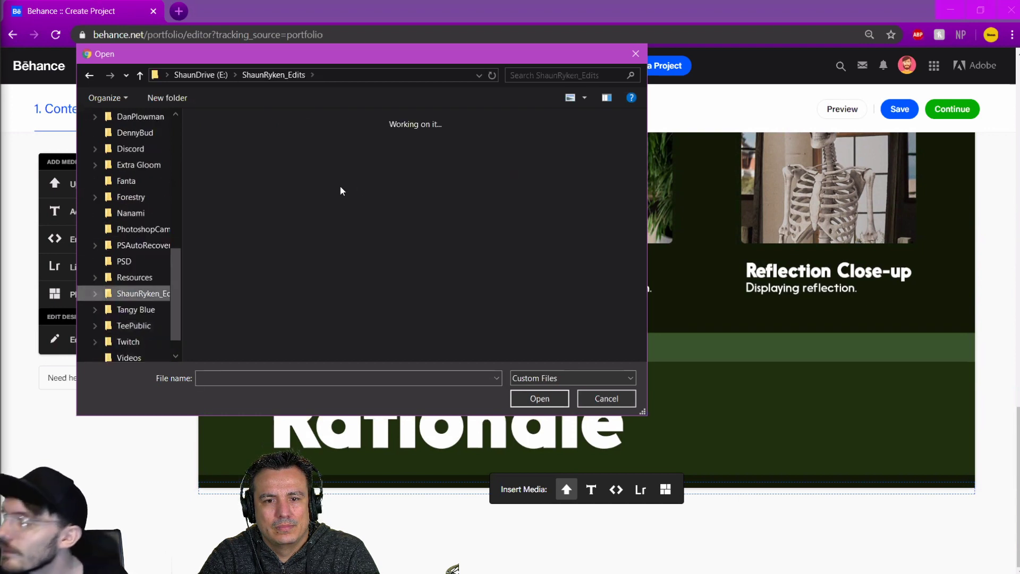
Upload the DeadReflection5 artwork below the last Rationale banner and switch it from full width to the narrower width
left_click(228, 162)
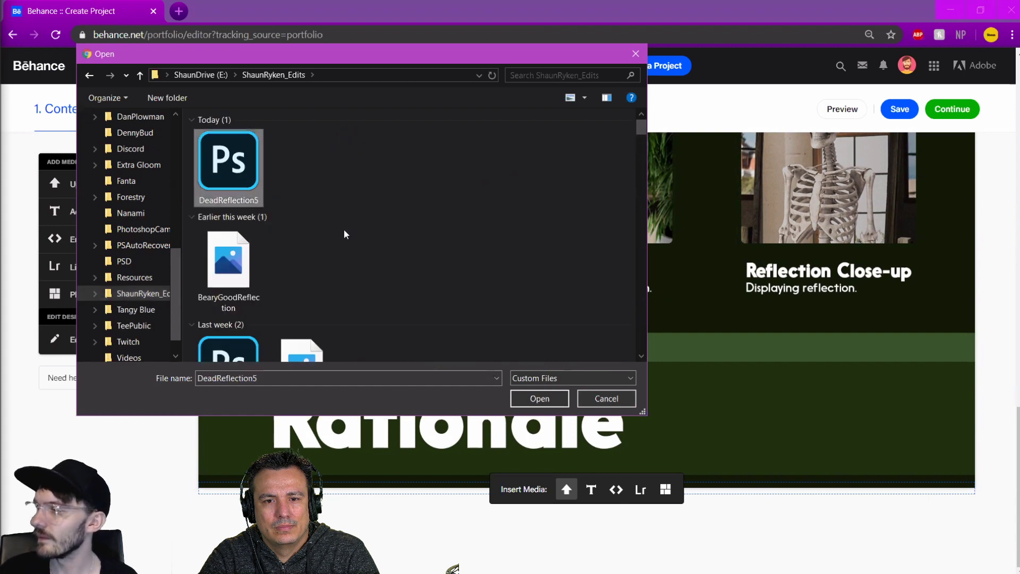
left_click(530, 396)
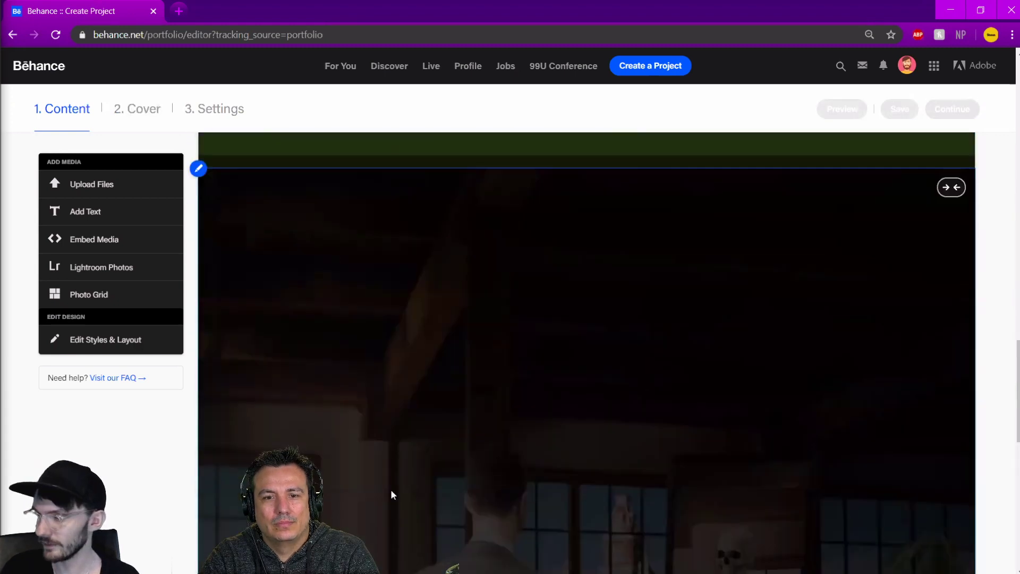
left_click(950, 183)
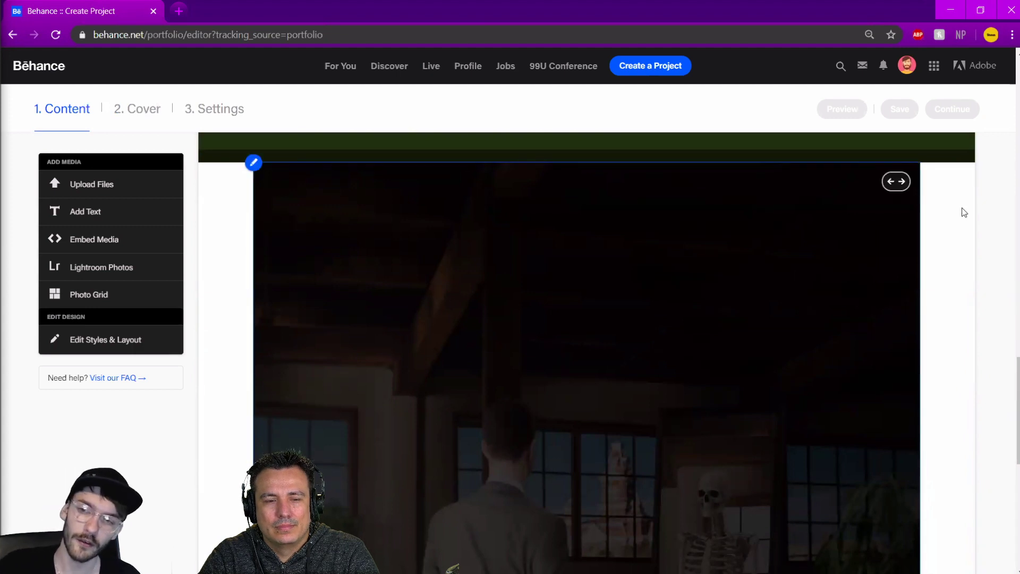
Upload DeadReflection5Process from the Adobe Live folder on the E: drive below the final artwork
scroll(962, 420, "up", 3)
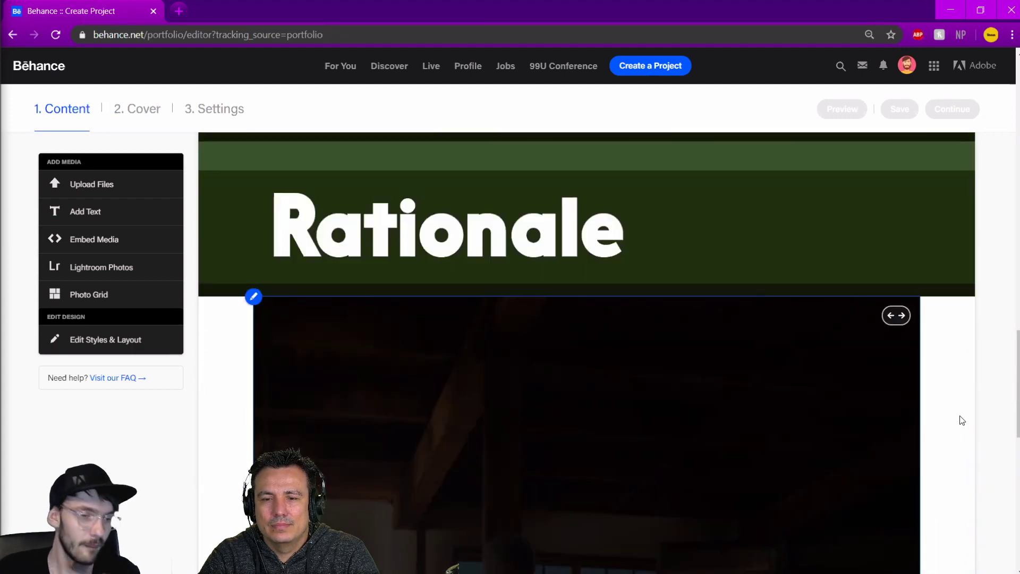
scroll(962, 420, "down", 5)
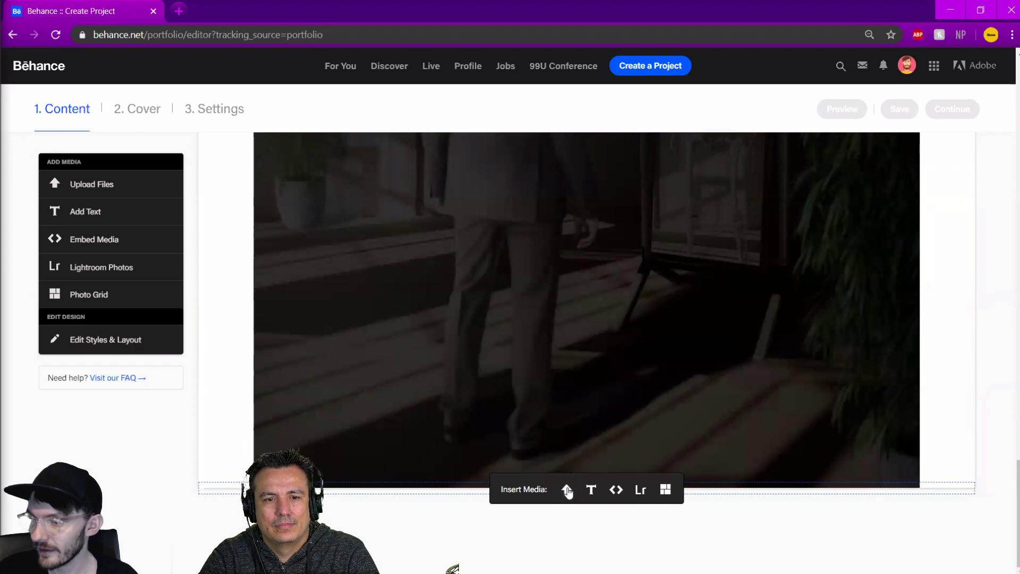
left_click(569, 491)
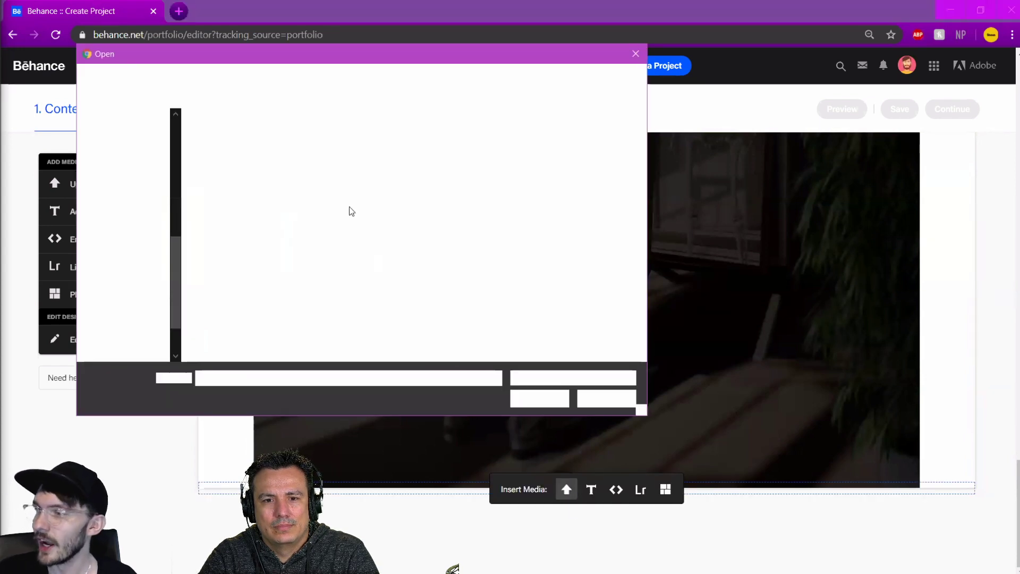
scroll(133, 266, "down", 3)
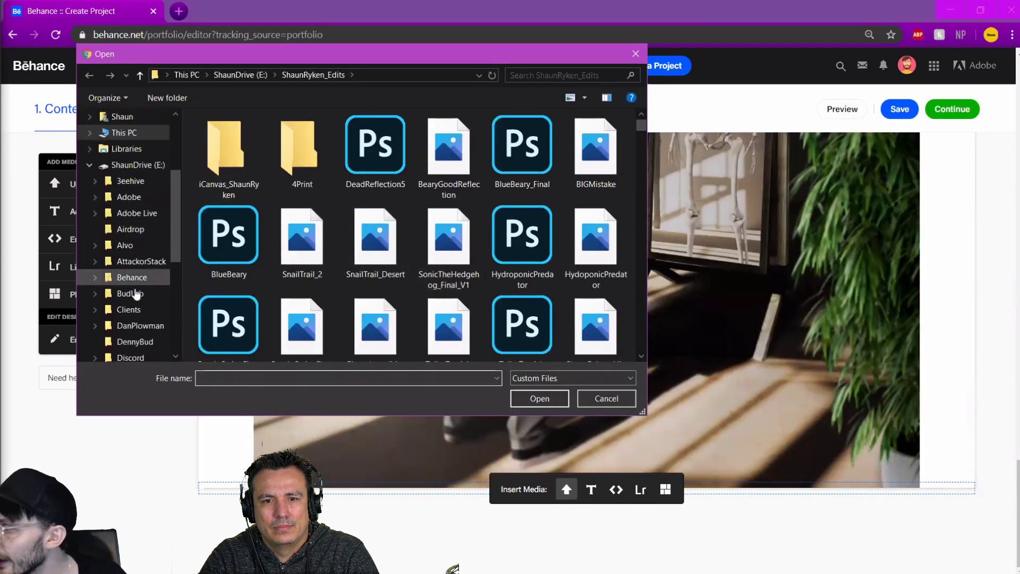
left_click(137, 215)
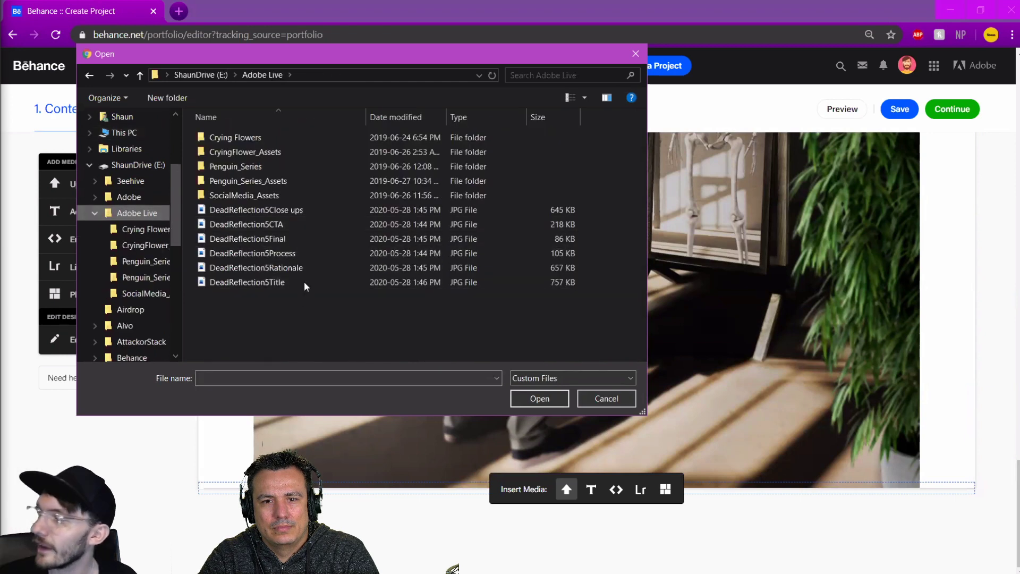
left_click(301, 254)
left_click(540, 398)
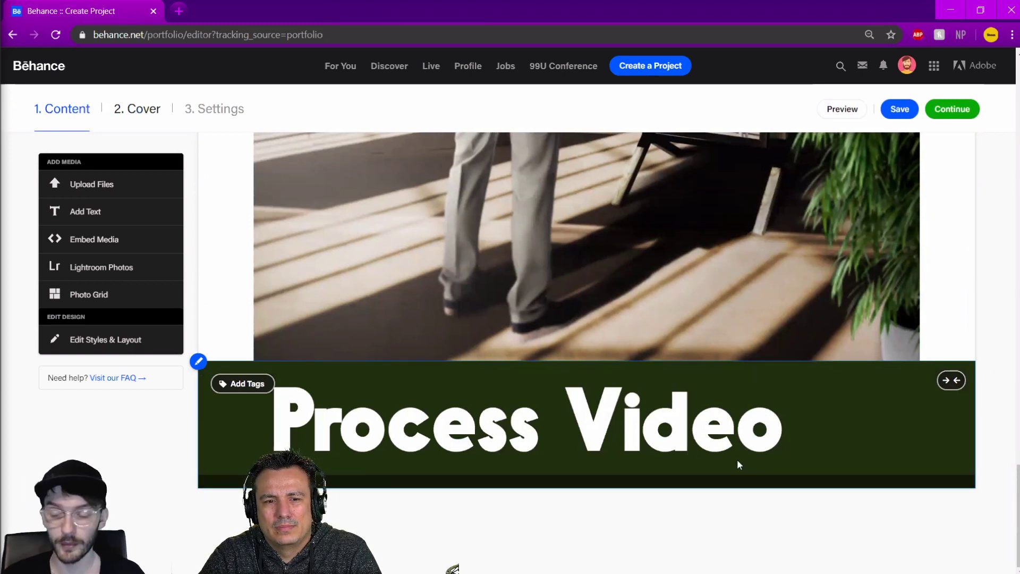
Upload DeadReflection5CTA from the Adobe Live folder below the Process Video banner
mouse_move(568, 492)
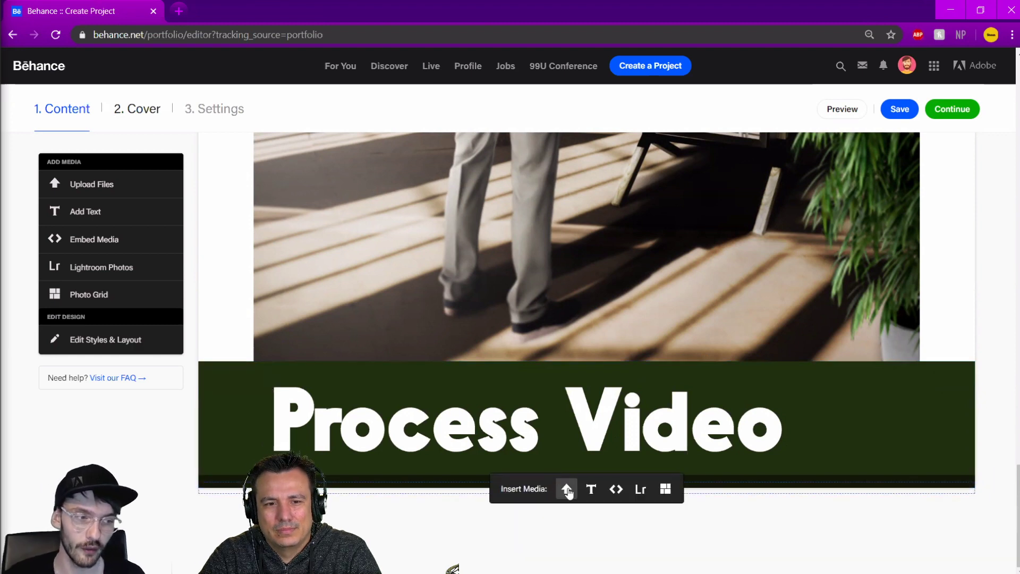
left_click(566, 490)
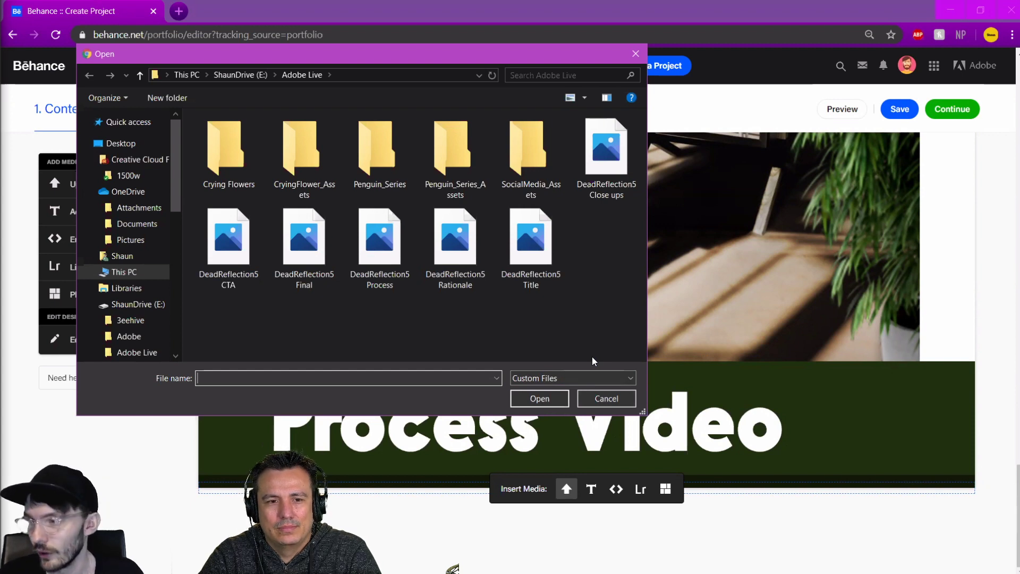
left_click(260, 277)
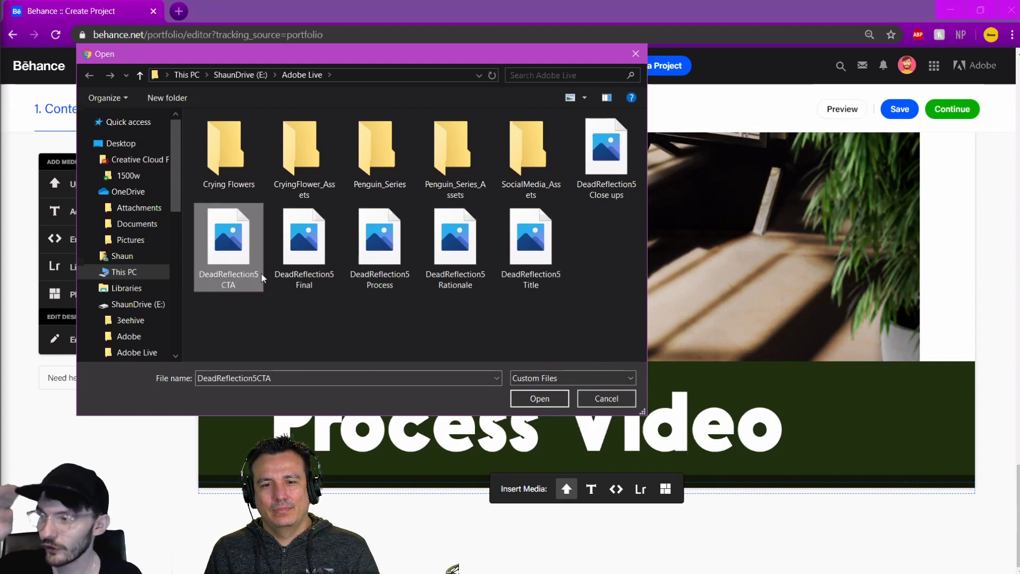
left_click(546, 397)
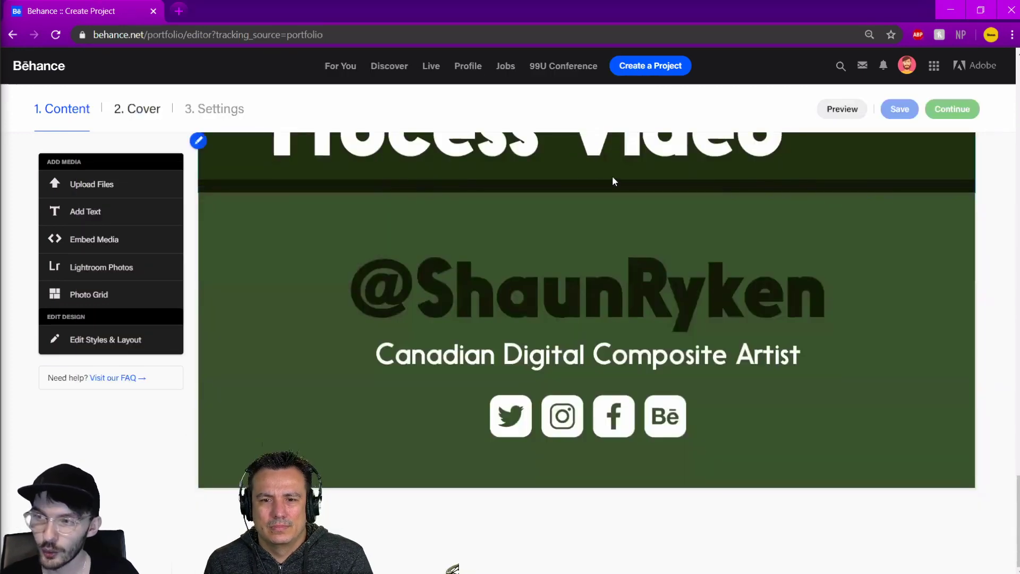
Check the joins around the Process Video banner and preview the project up to its header, then close the preview
mouse_move(536, 198)
scroll(591, 374, "up", 5)
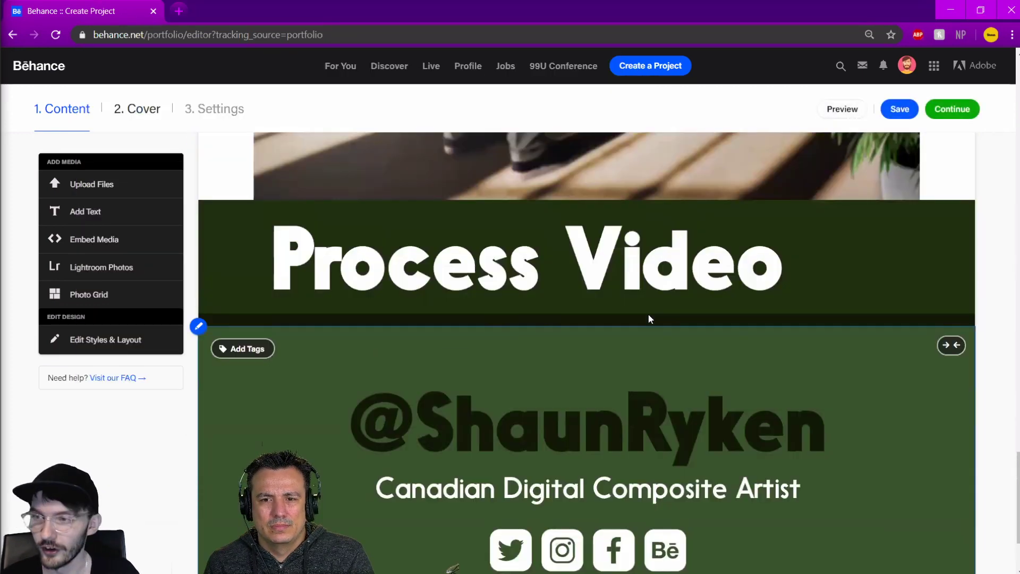
scroll(563, 388, "down", 5)
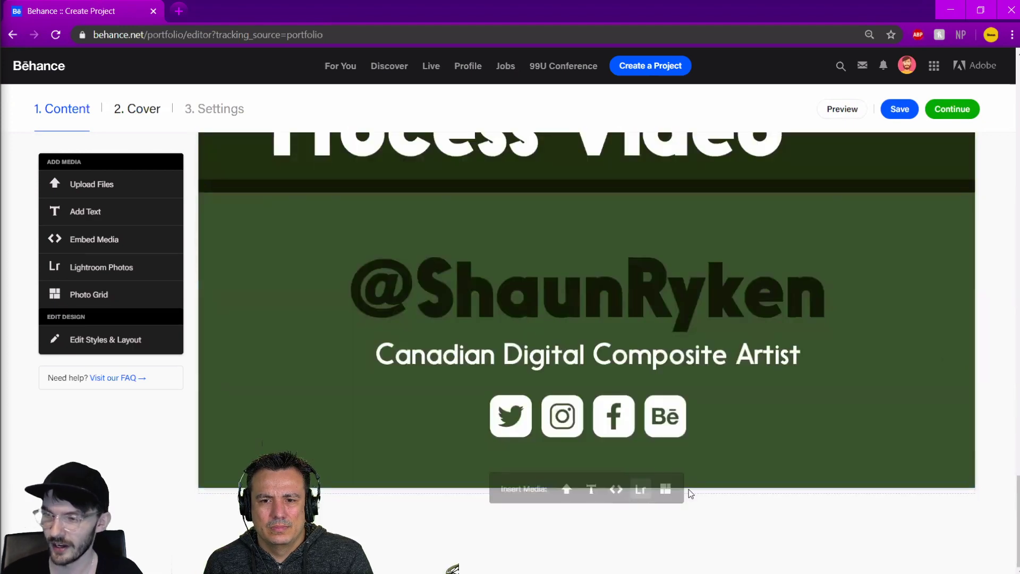
scroll(861, 171, "up", 3)
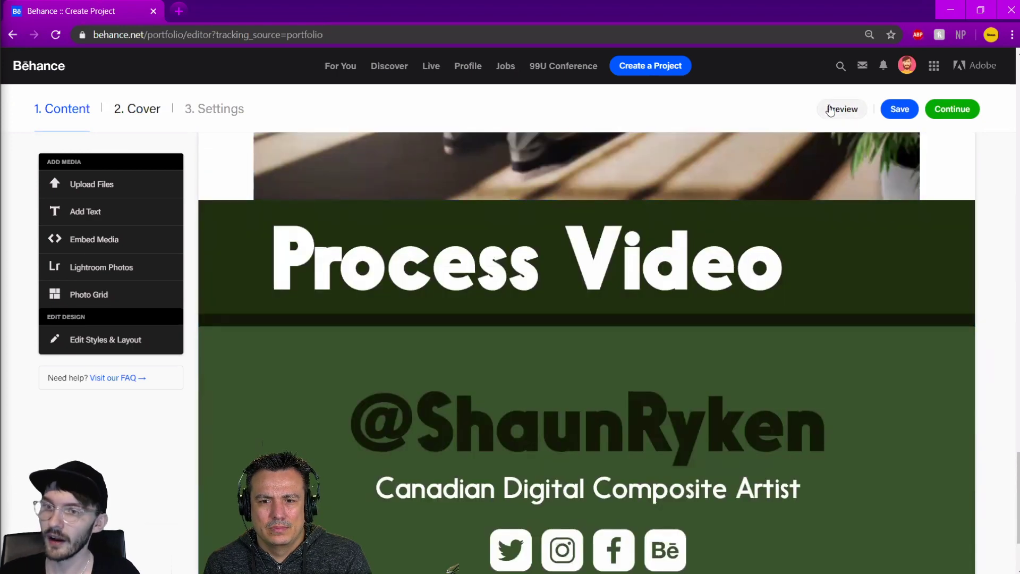
left_click(830, 110)
scroll(648, 303, "up", 5)
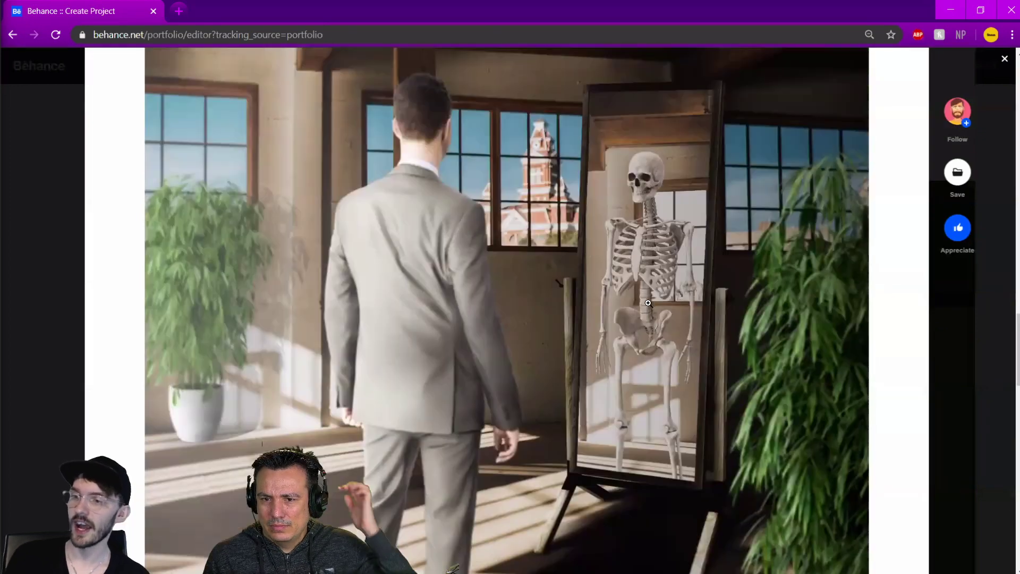
scroll(649, 303, "up", 20)
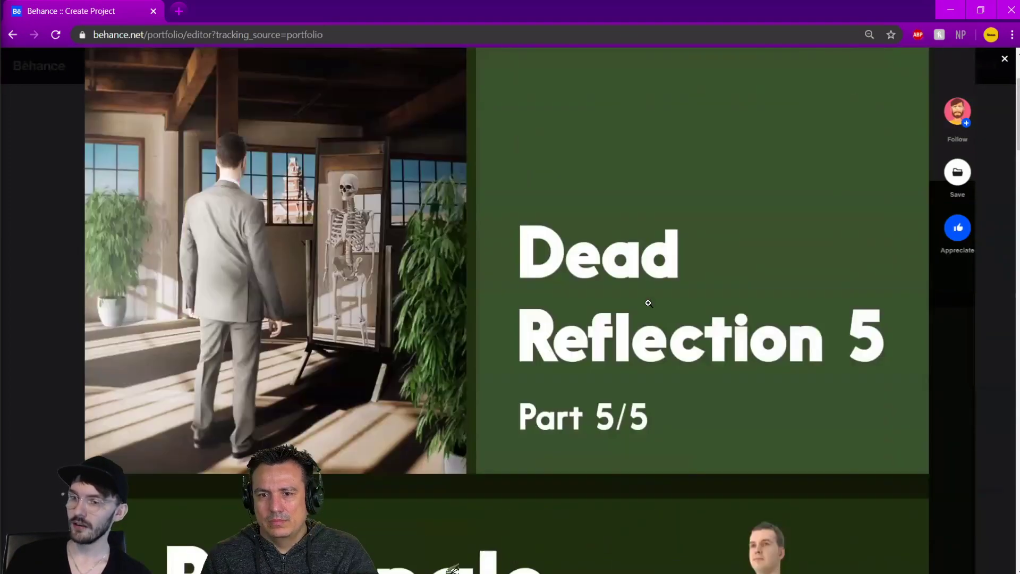
scroll(648, 303, "up", 3)
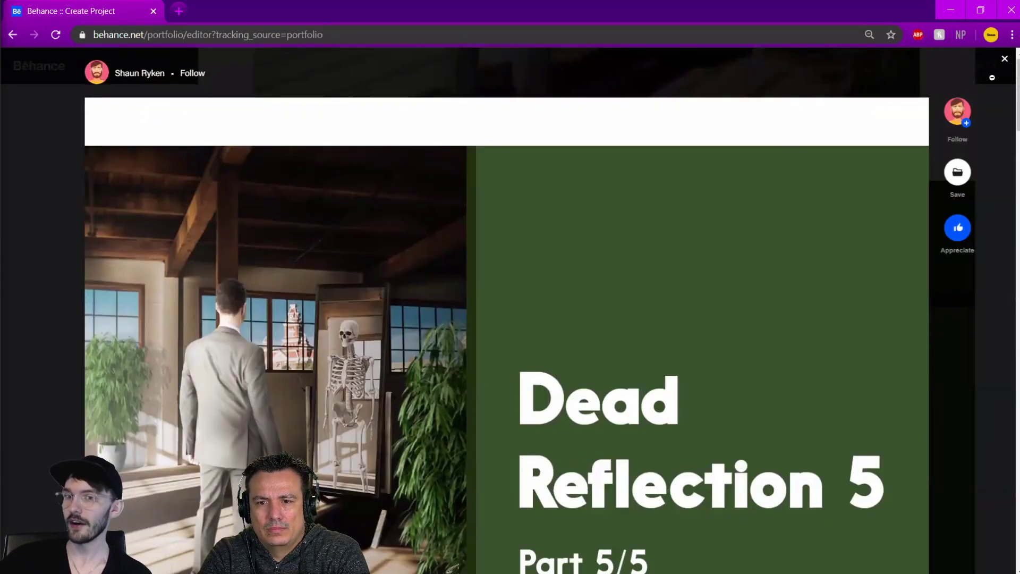
left_click(1003, 60)
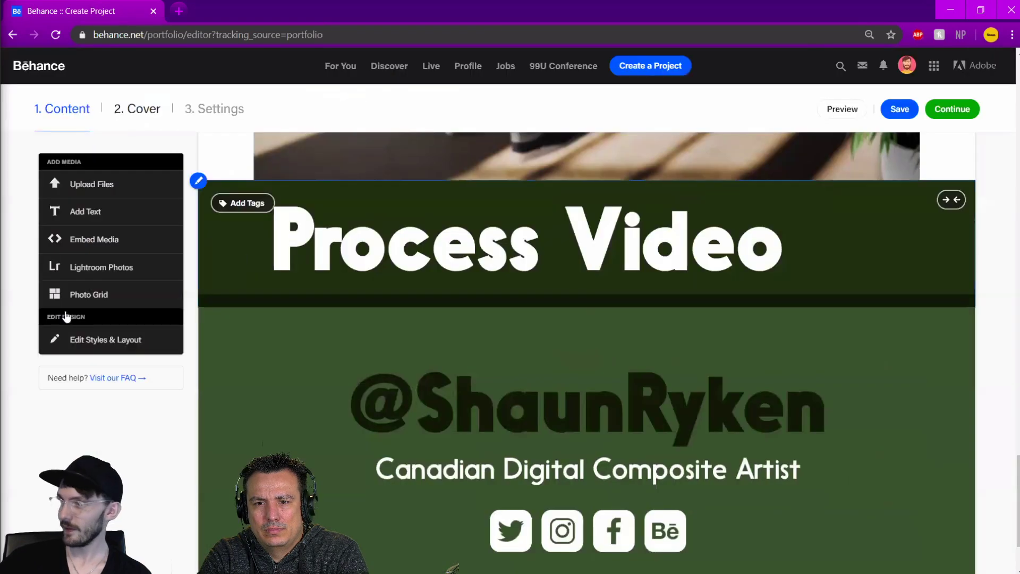
Set the project's header spacing to 0 px and save the layout styles
left_click(76, 340)
left_click_drag(514, 294, 497, 295)
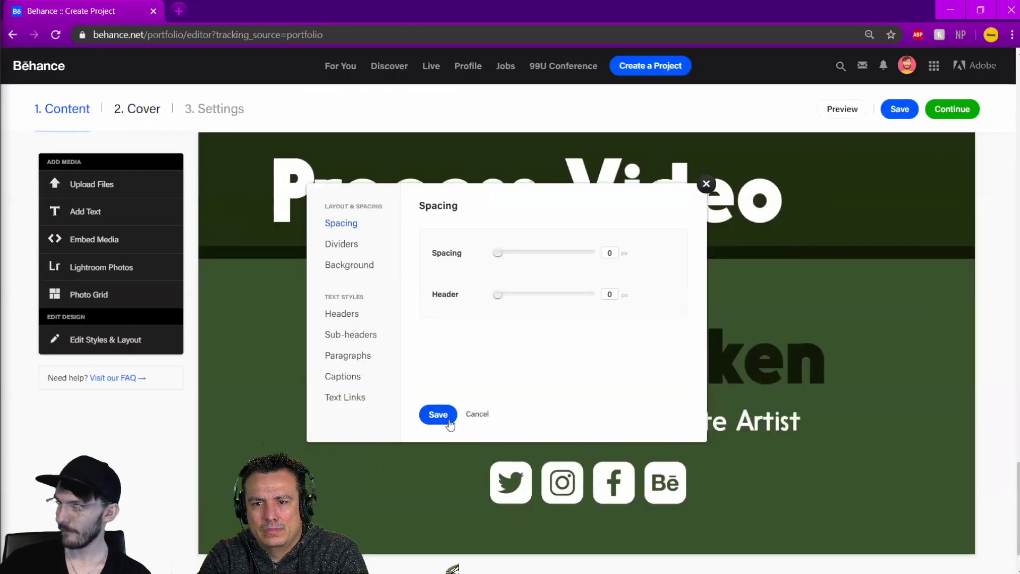
left_click(438, 415)
Preview the whole project from the title banner down to the closing social media banner, then exit the preview
scroll(508, 273, "down", 10)
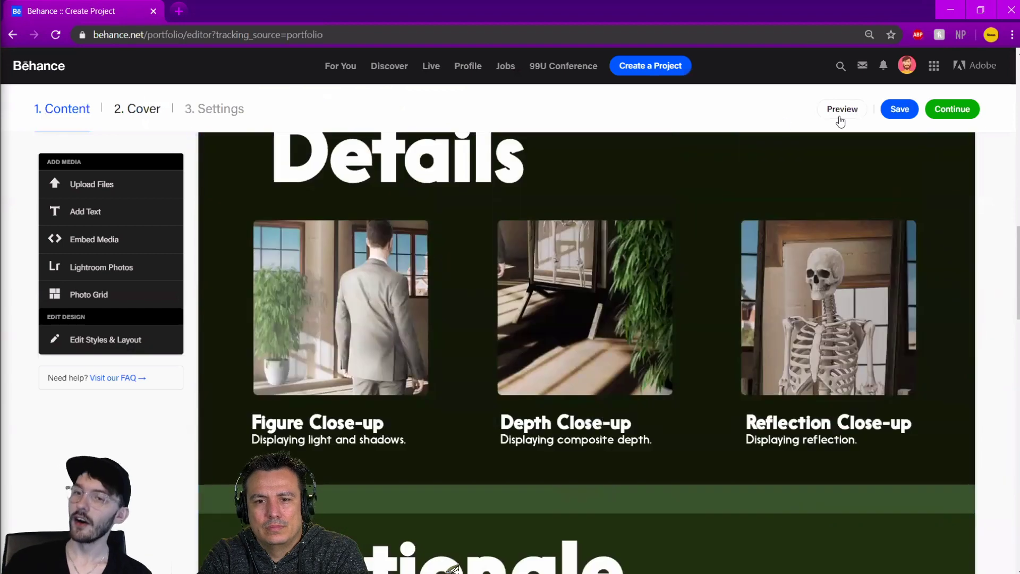
left_click(854, 113)
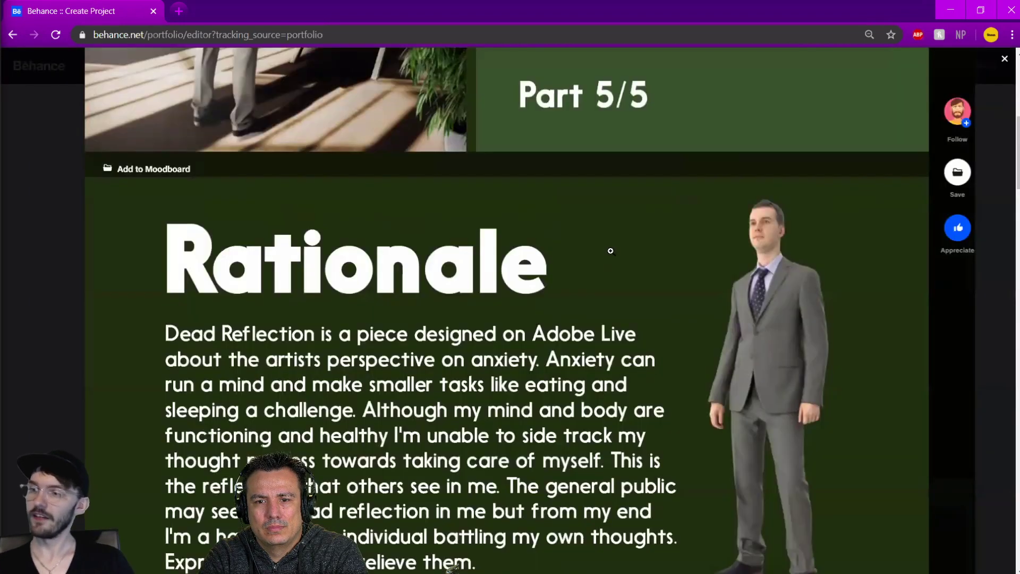
scroll(157, 222, "down", 8)
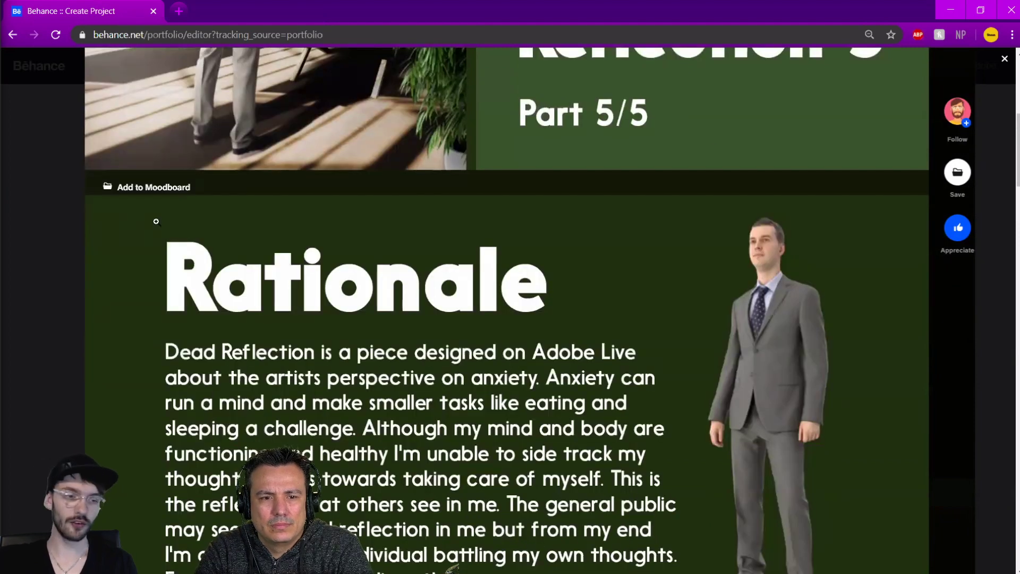
scroll(156, 224, "down", 10)
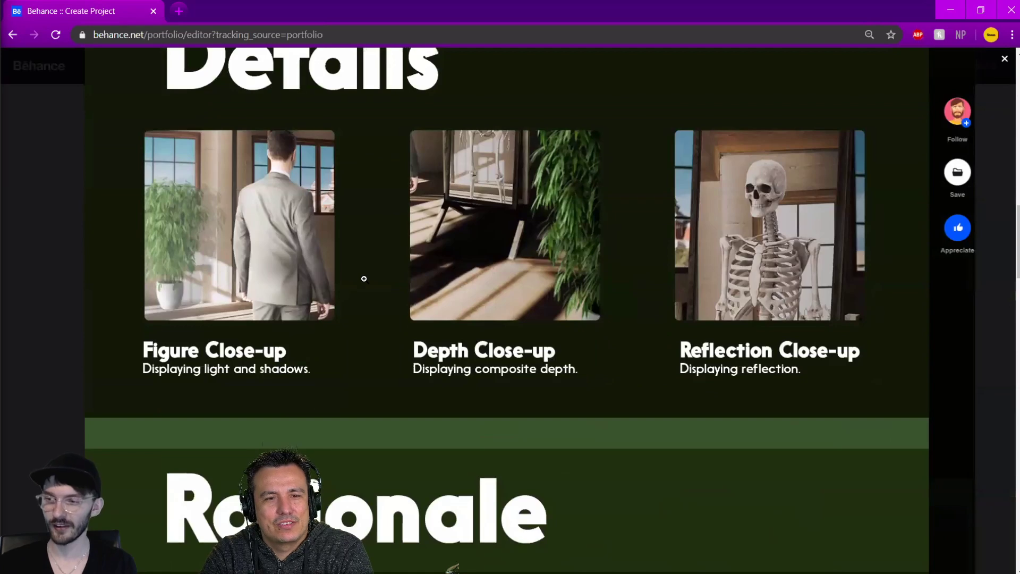
scroll(364, 278, "down", 18)
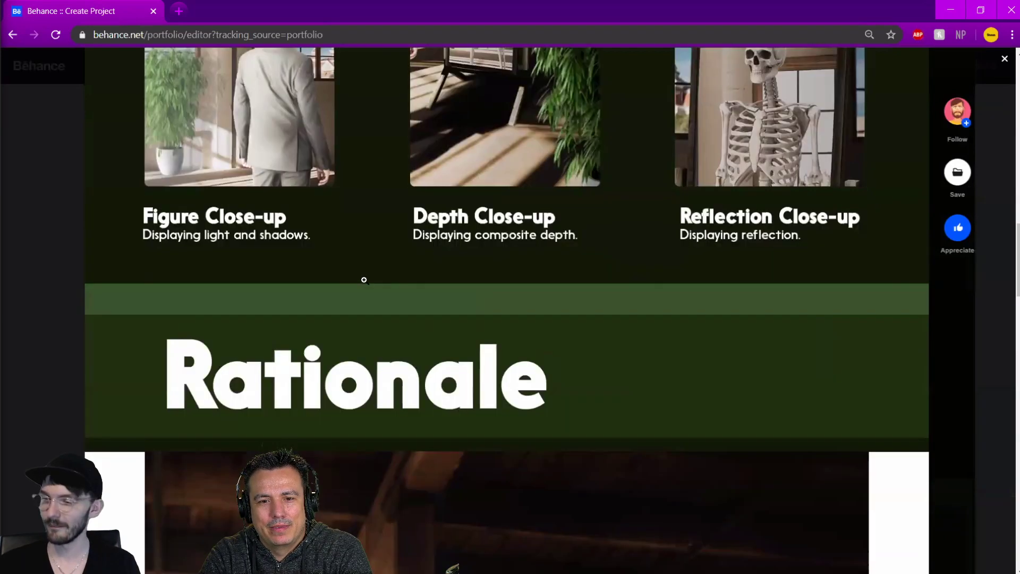
scroll(364, 280, "down", 7)
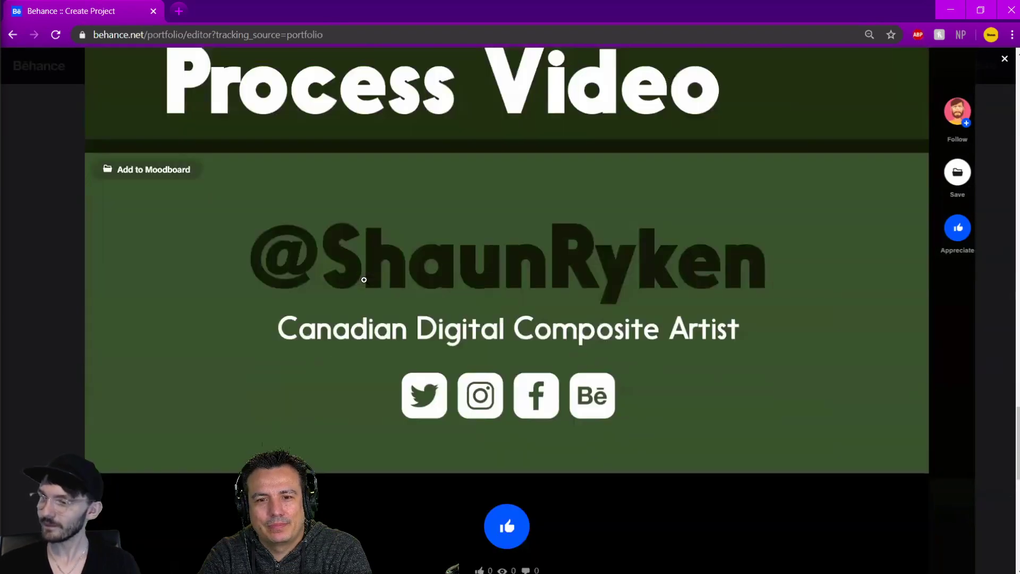
scroll(364, 280, "up", 5)
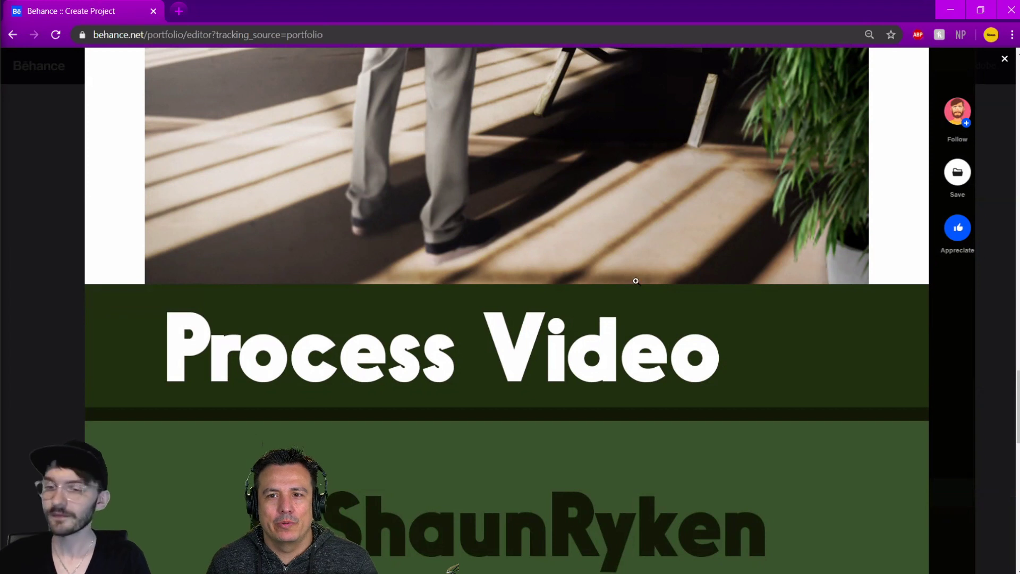
scroll(754, 327, "down", 5)
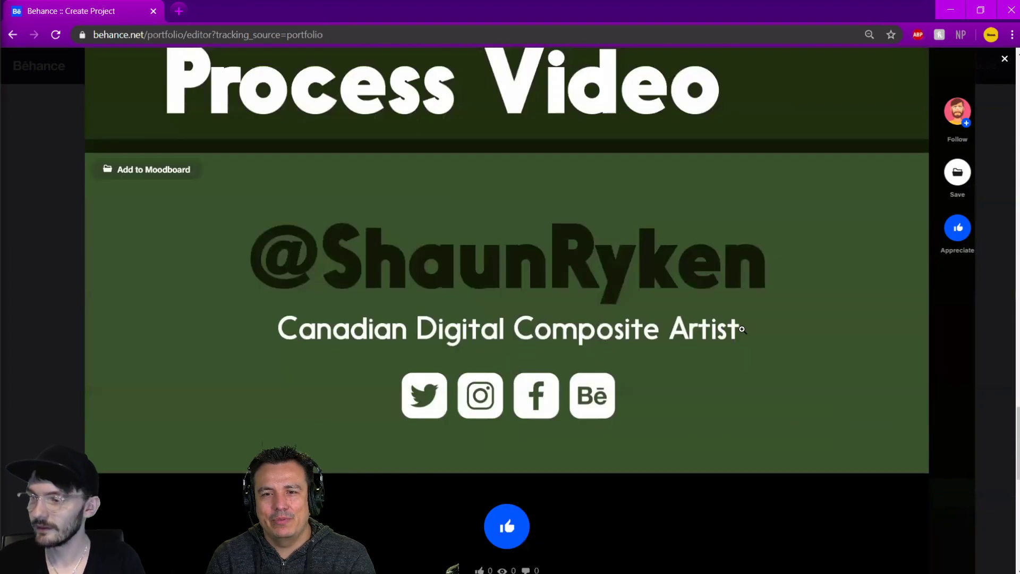
scroll(858, 350, "up", 2)
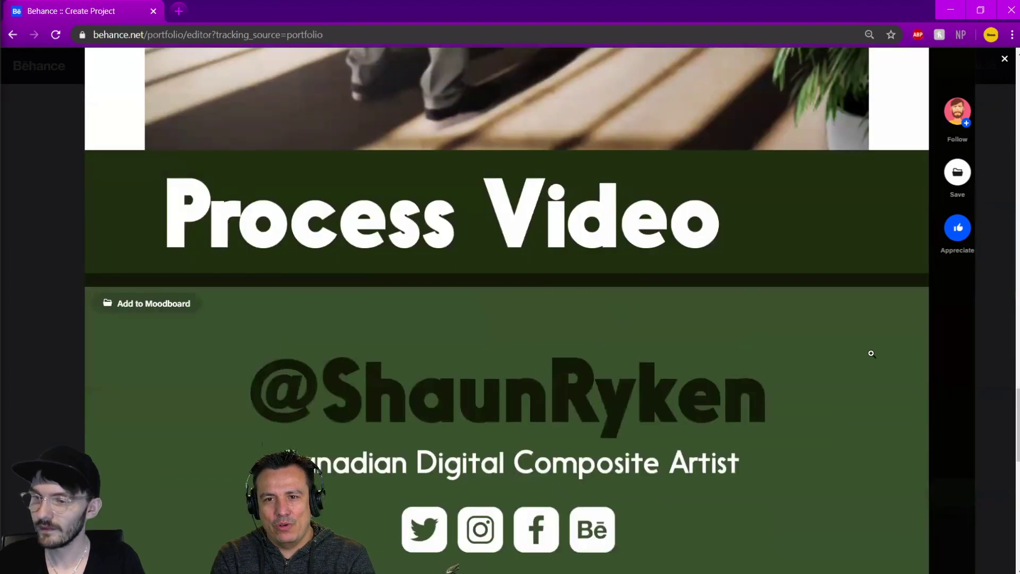
left_click(993, 346)
Leave the project editor without saving the changes and go to the artist's Behance profile
scroll(560, 246, "up", 6)
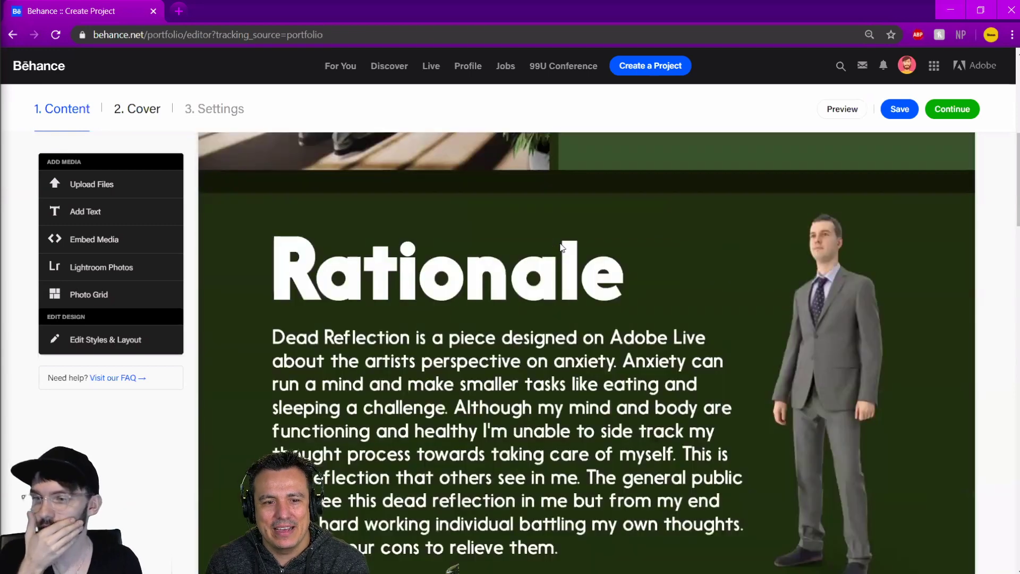
scroll(562, 247, "up", 5)
left_click(902, 71)
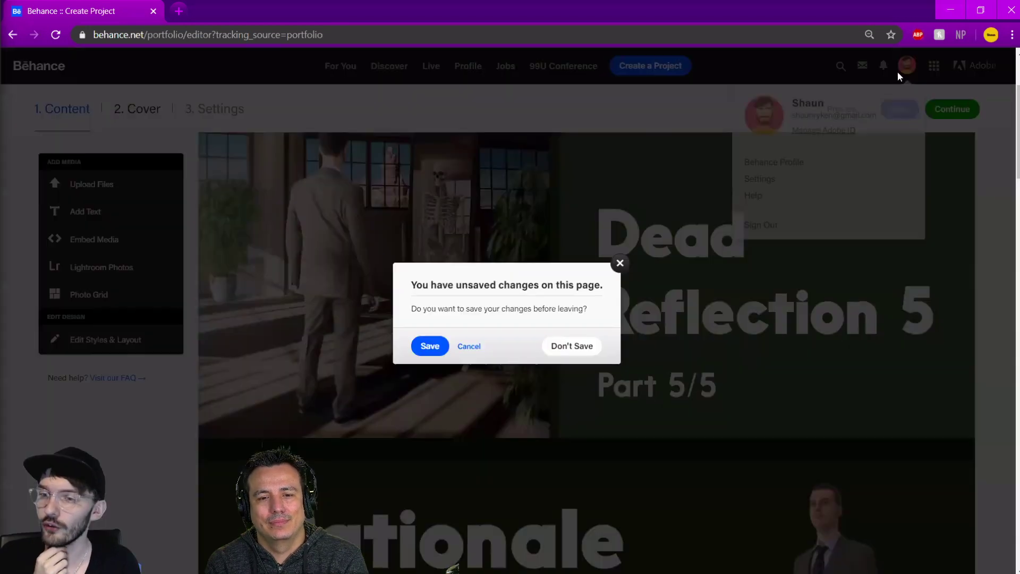
left_click(562, 349)
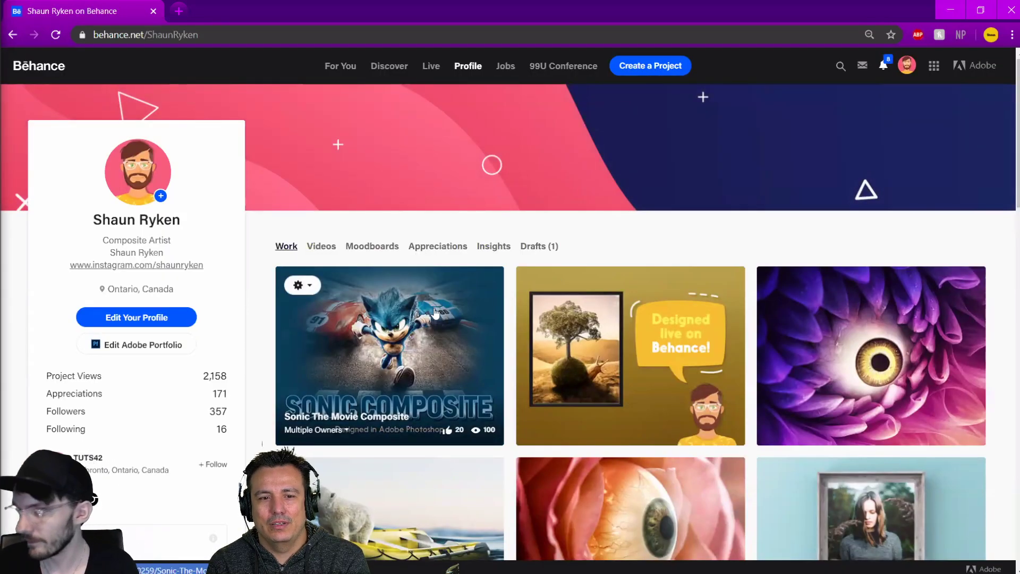
Open the Sonic The Movie Composite project and examine its layout from the title banner to the Rationale section
left_click(434, 312)
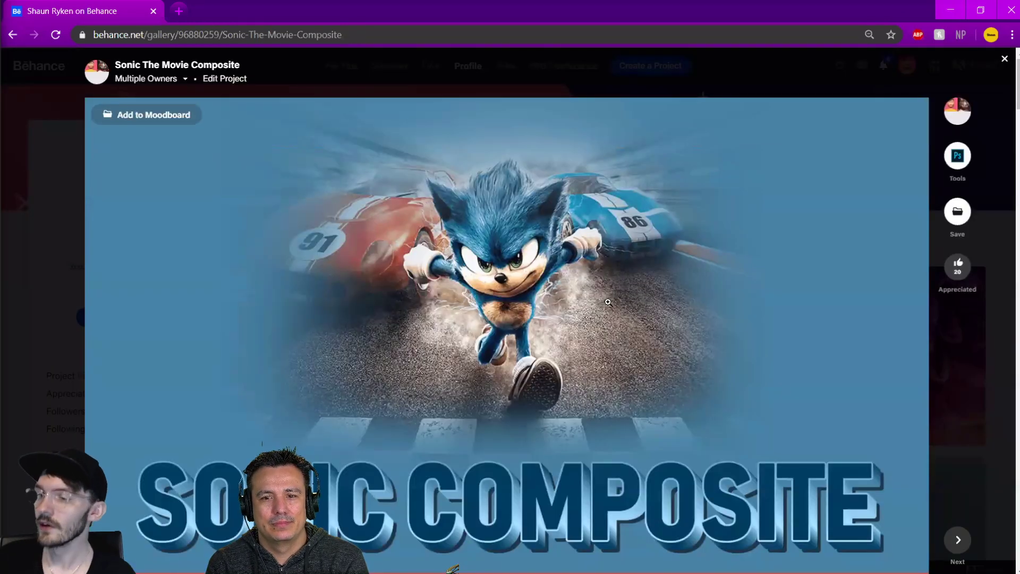
scroll(1018, 85, "down", 1)
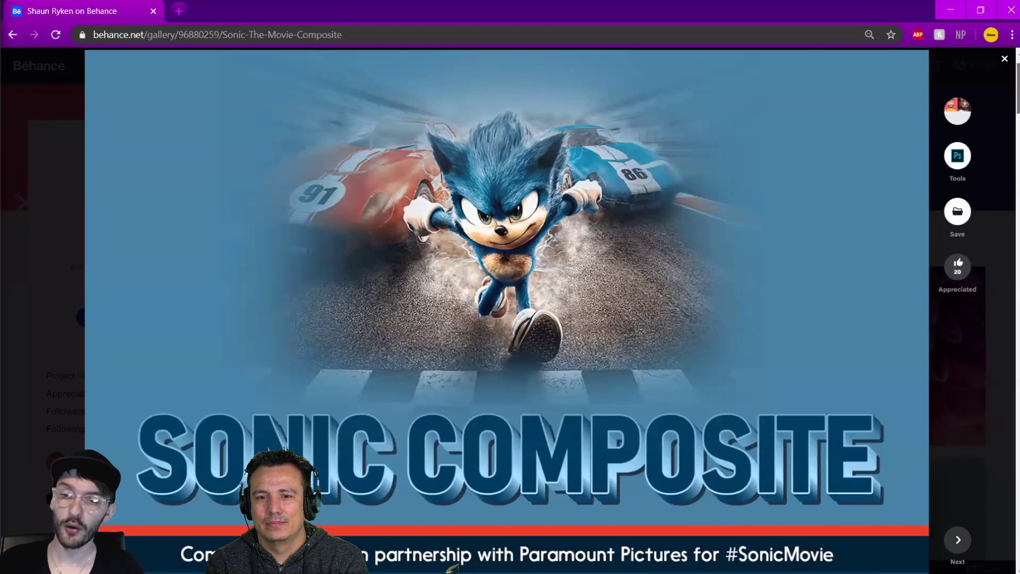
scroll(507, 310, "down", 1)
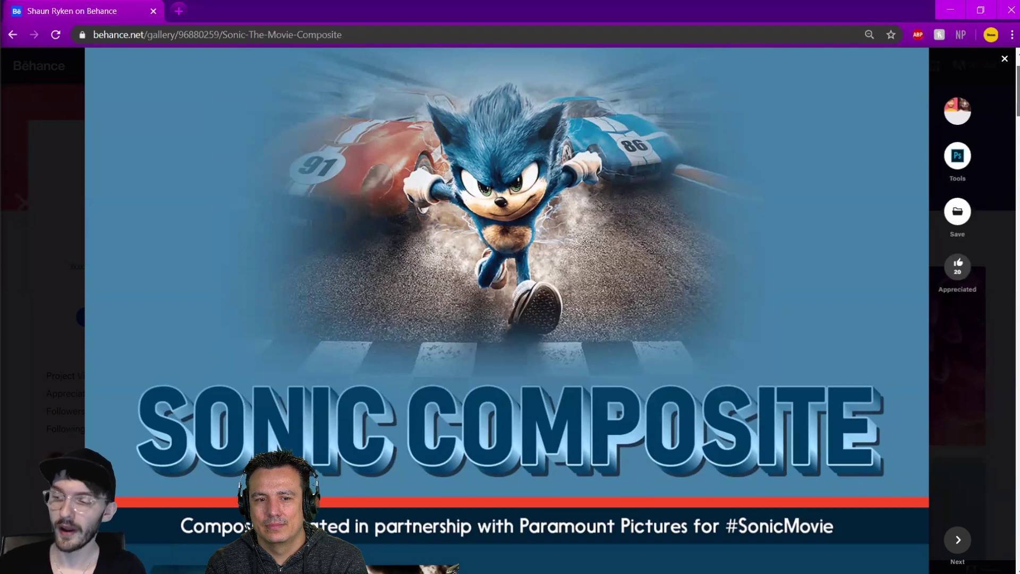
scroll(506, 310, "down", 3)
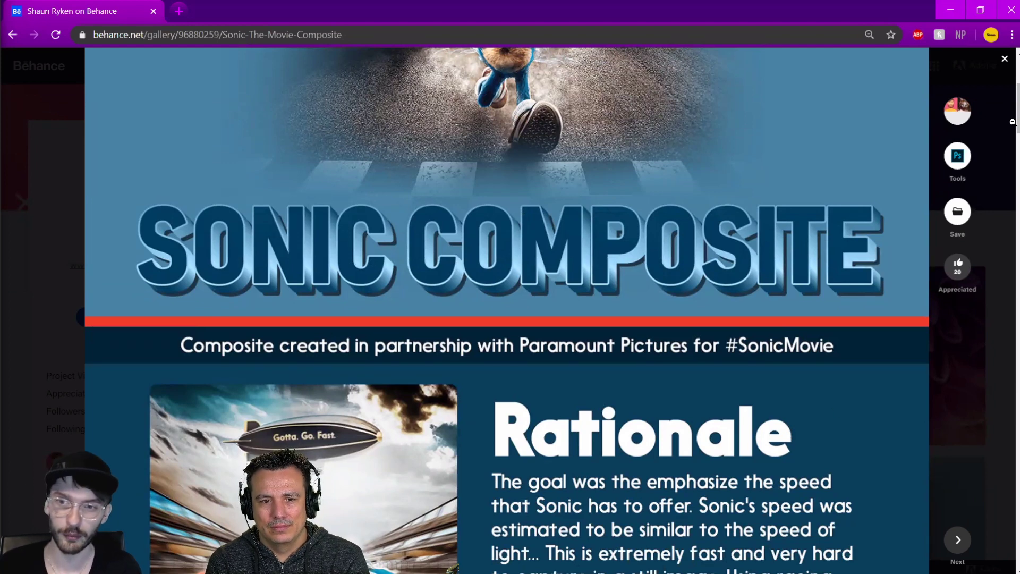
left_click_drag(1013, 122, 1013, 148)
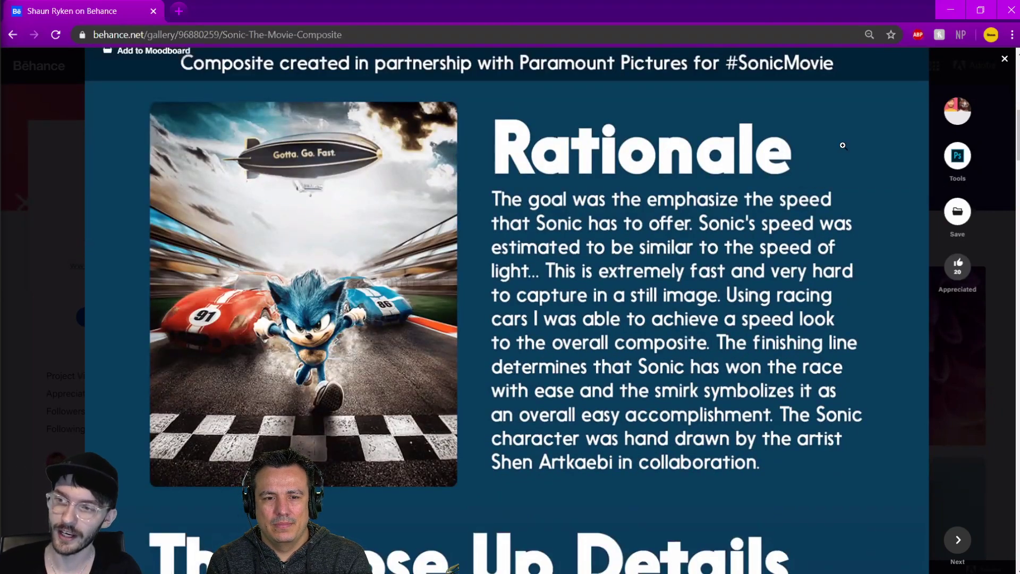
Examine the Sonic The Movie Composite project's layout from the title banner through Rationale and The Close Up Details to Full Resolution
left_click(1013, 93)
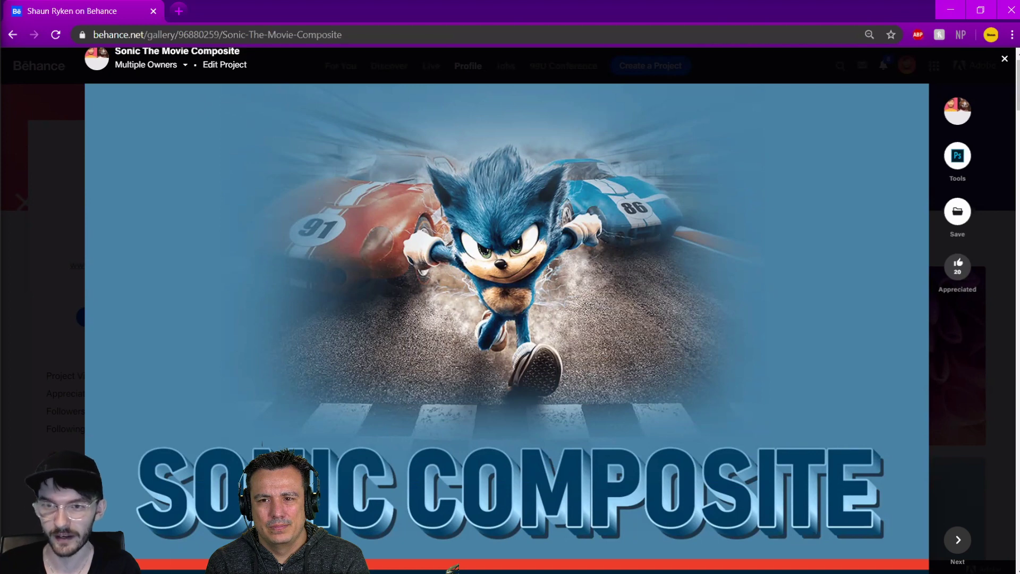
scroll(507, 300, "down", 10)
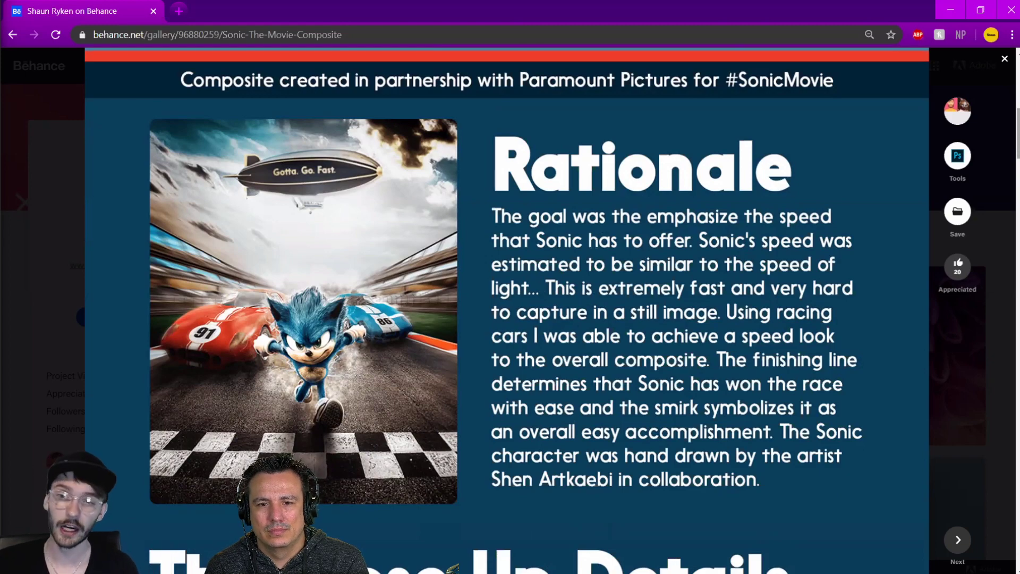
scroll(1018, 127, "down", 3)
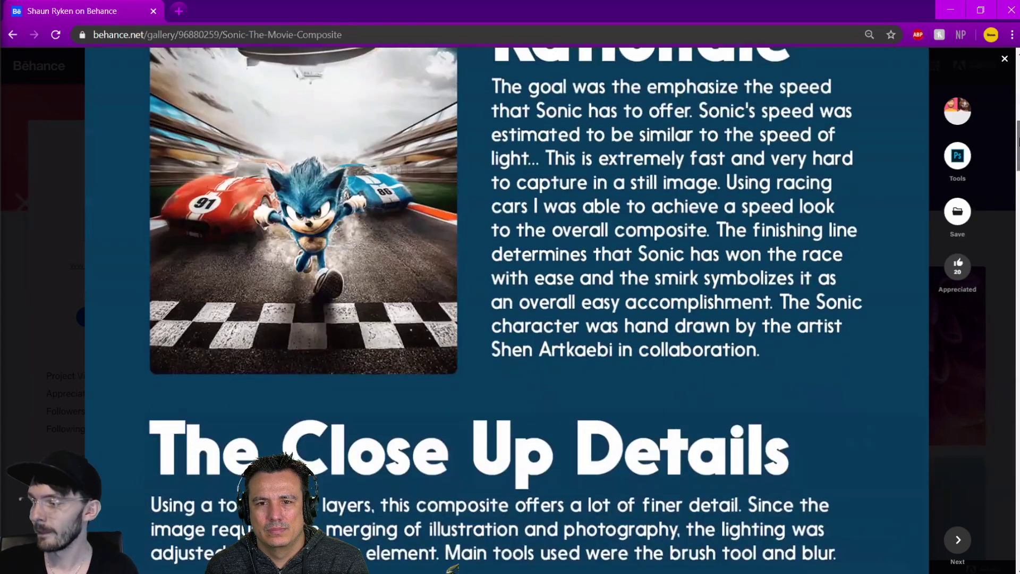
scroll(508, 310, "down", 2)
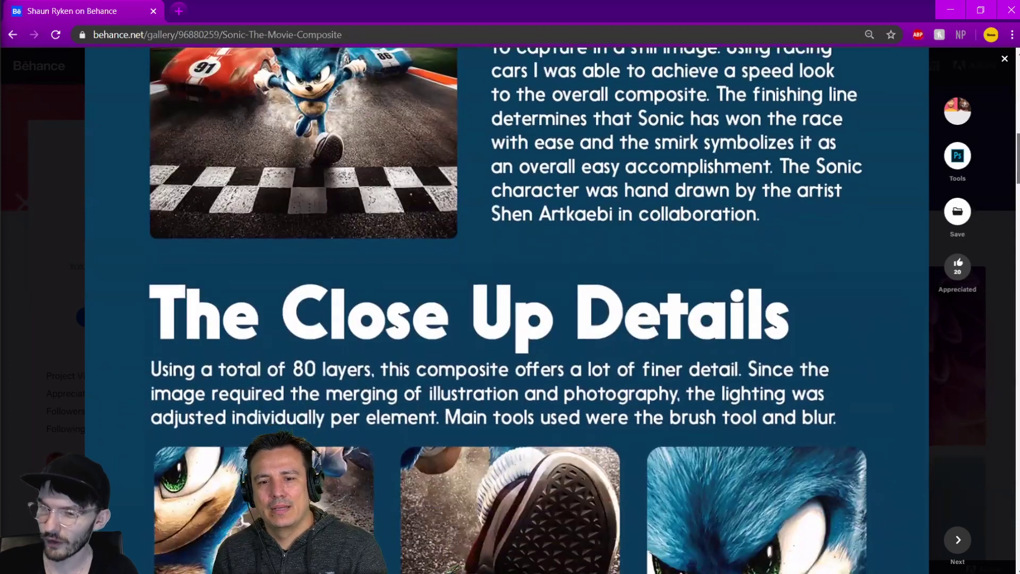
scroll(295, 299, "down", 5)
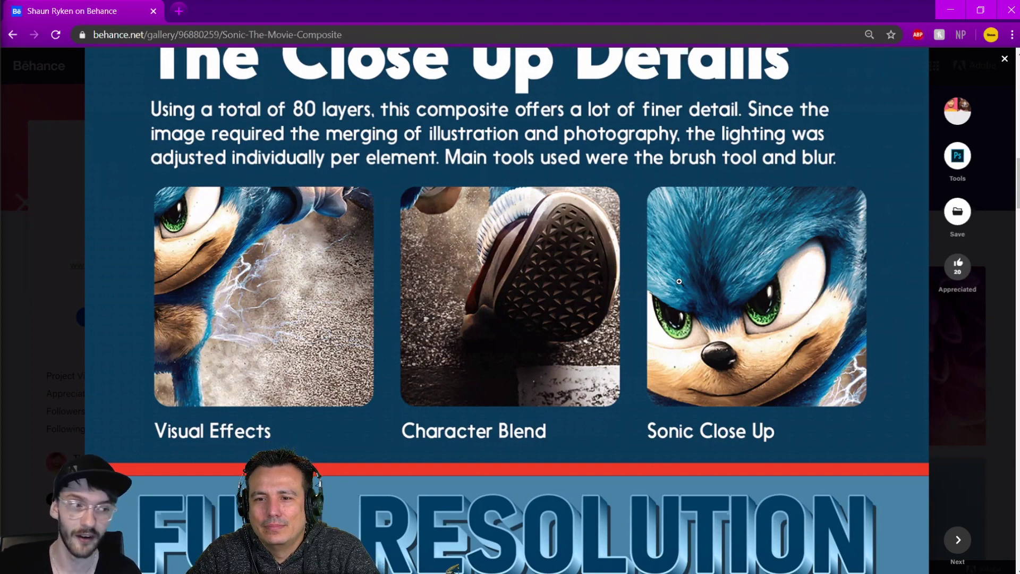
scroll(679, 282, "up", 15)
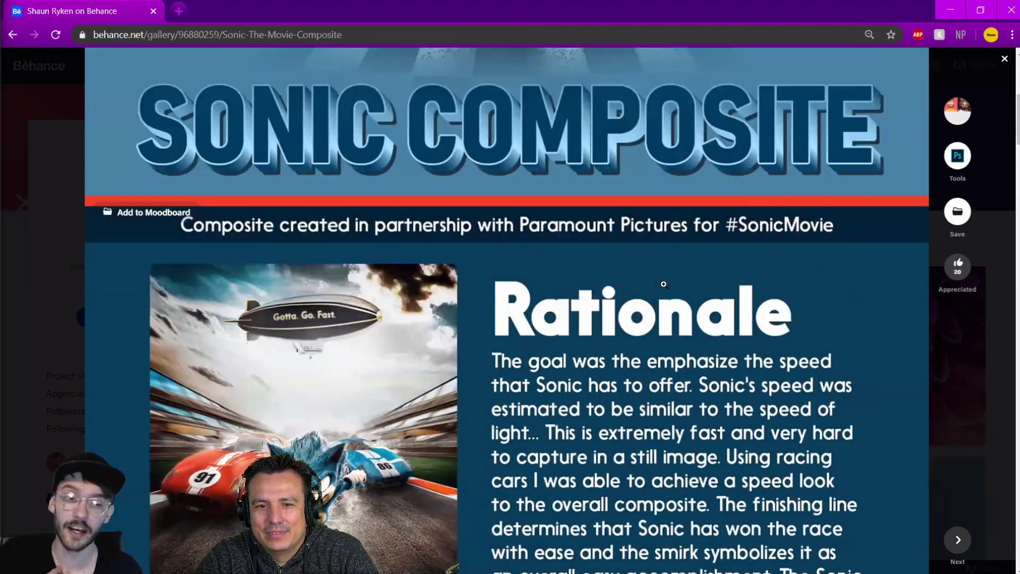
scroll(665, 279, "up", 7)
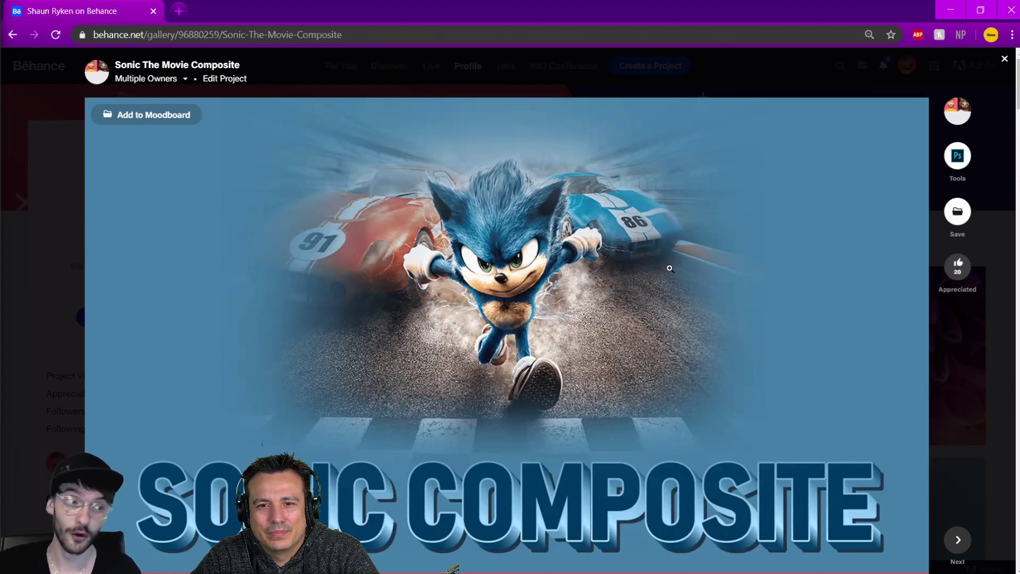
scroll(803, 330, "down", 12)
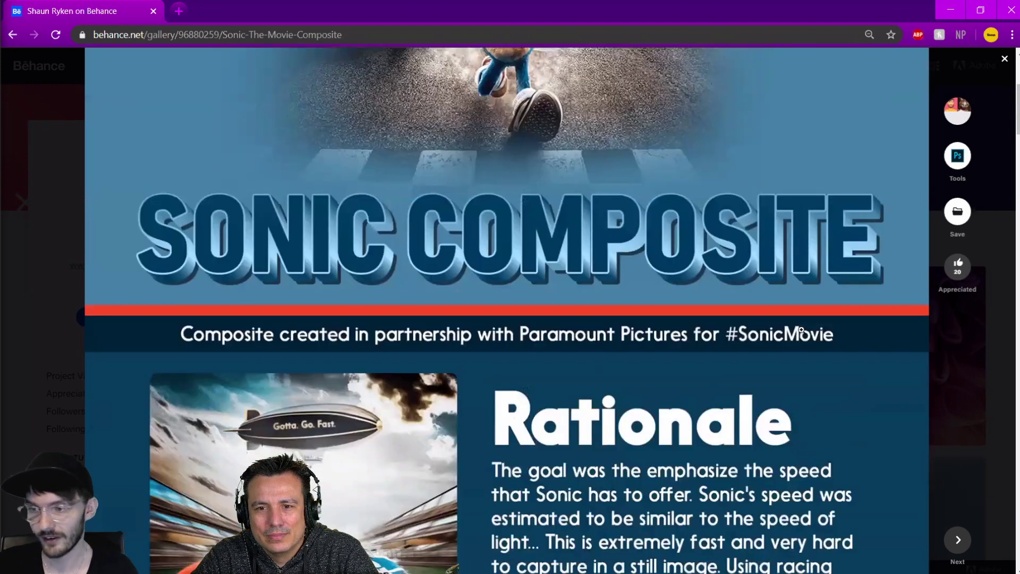
scroll(802, 330, "down", 5)
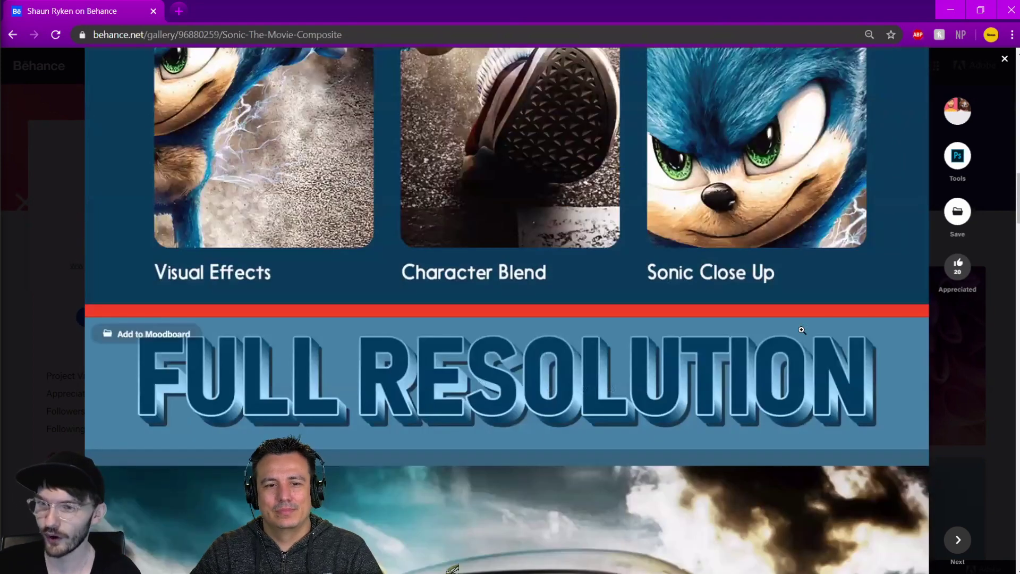
scroll(728, 313, "up", 3)
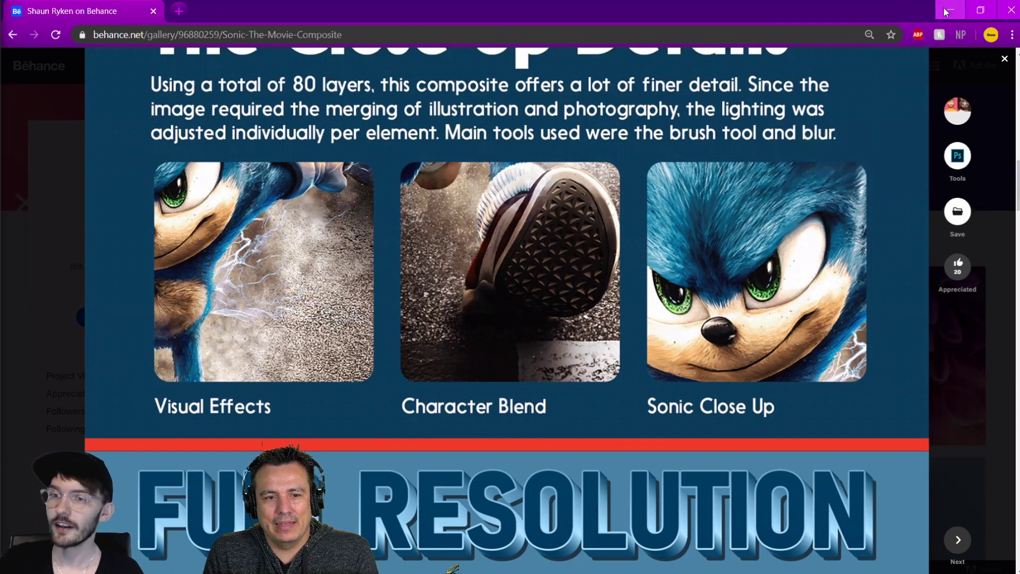
Switch to Photoshop, open the recent file DeadReflection5.psd, and move the layer list away from the artwork
key("alt+Tab")
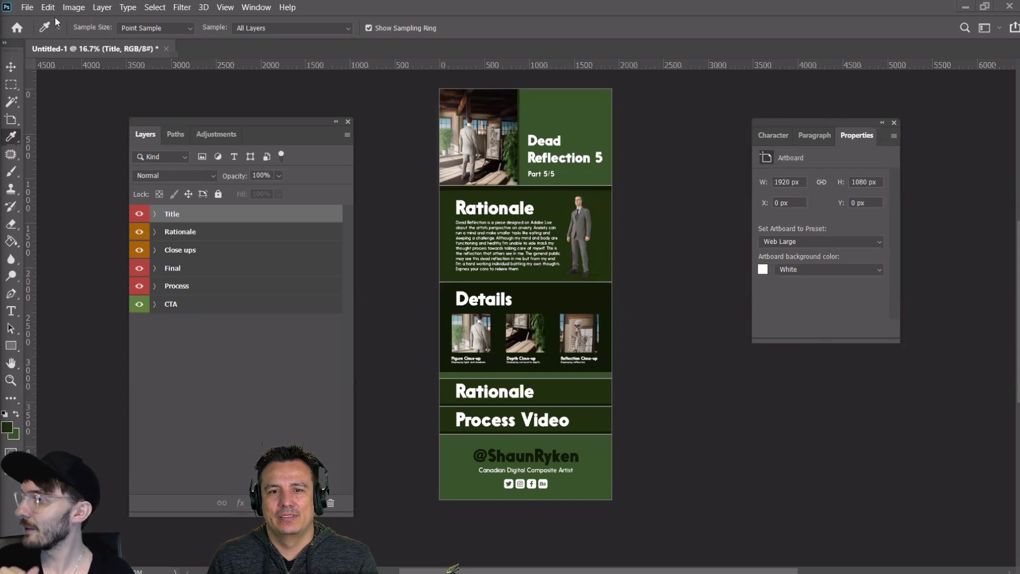
left_click(27, 7)
mouse_move(156, 83)
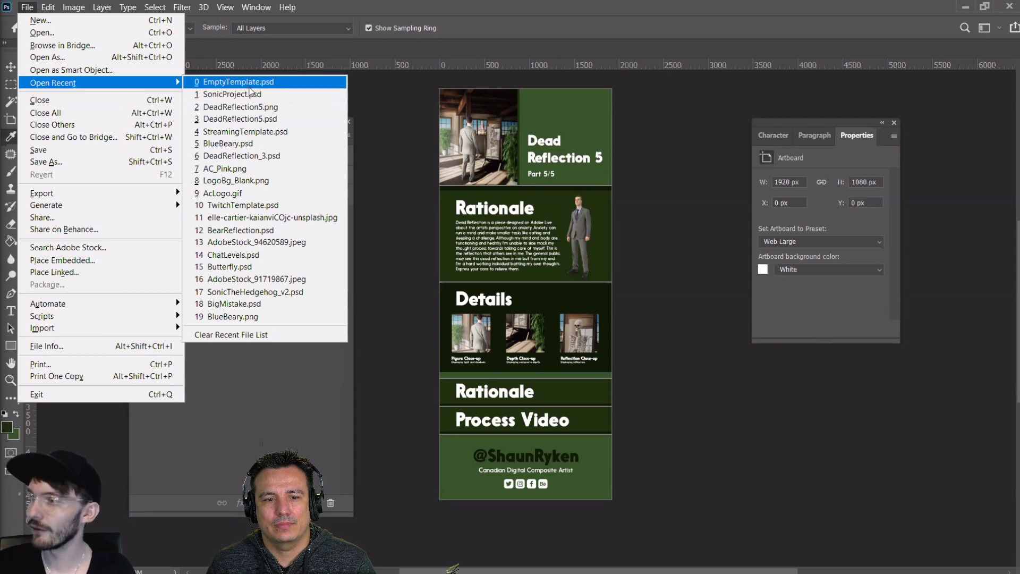
left_click(259, 119)
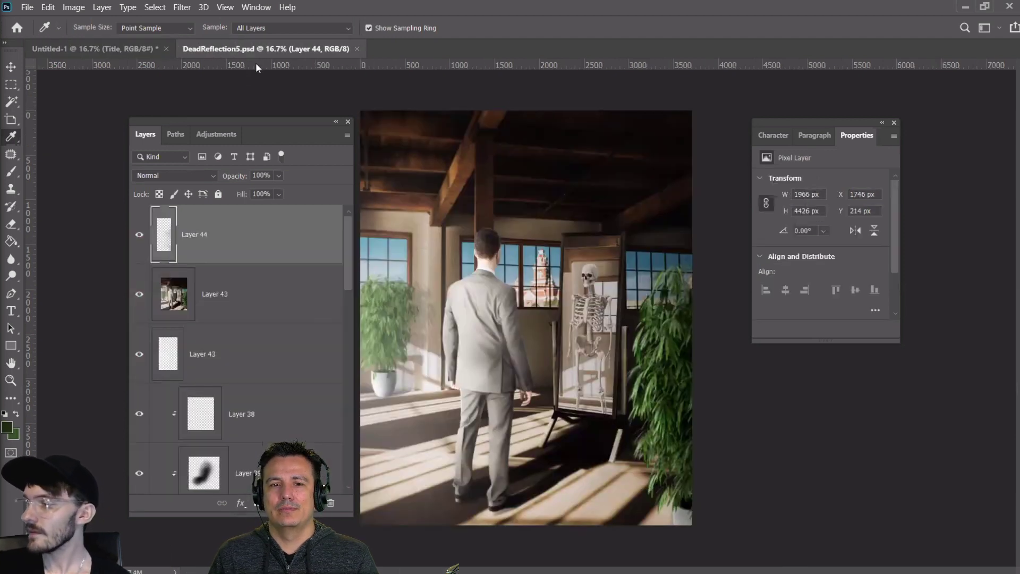
left_click_drag(259, 119, 210, 109)
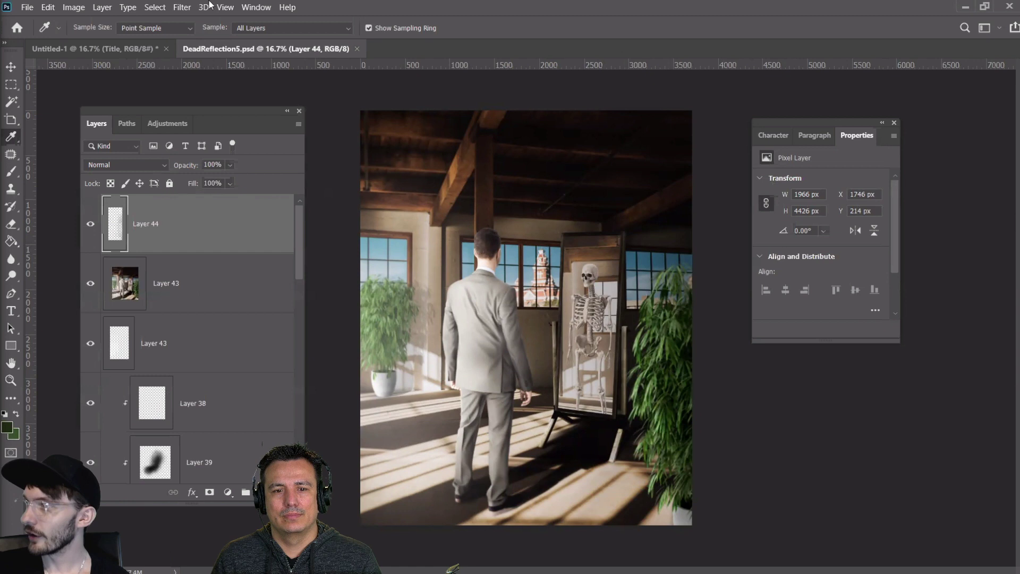
Show the animation timeline, convert it to a video timeline, and convert it back to a frame animation
left_click(256, 7)
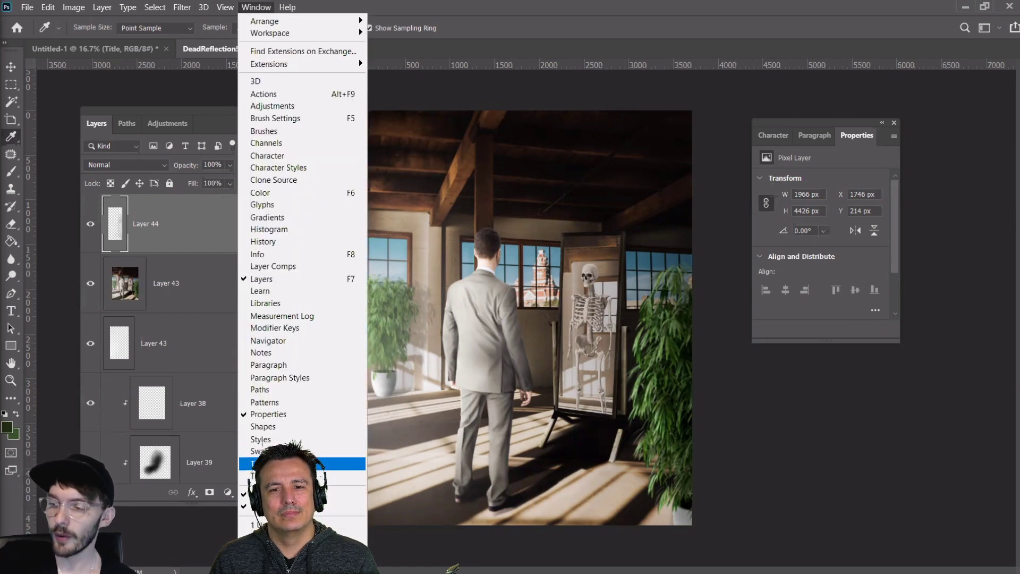
left_click(277, 464)
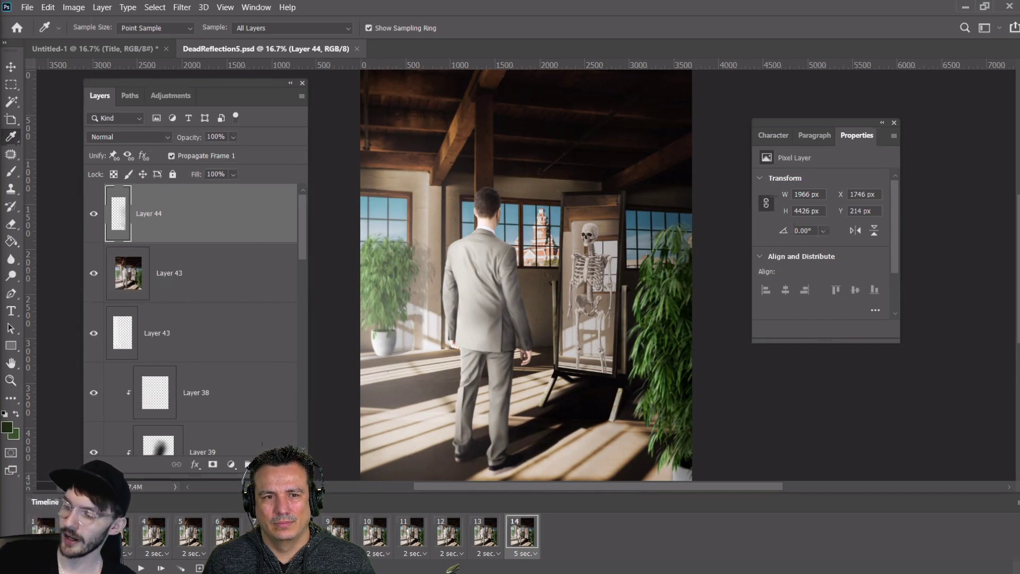
left_click(33, 567)
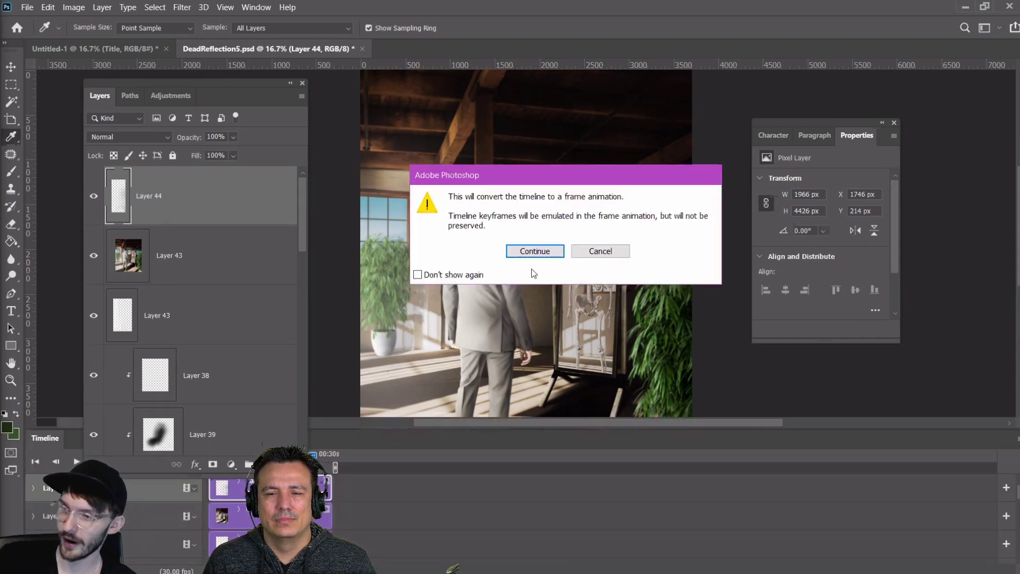
left_click(531, 251)
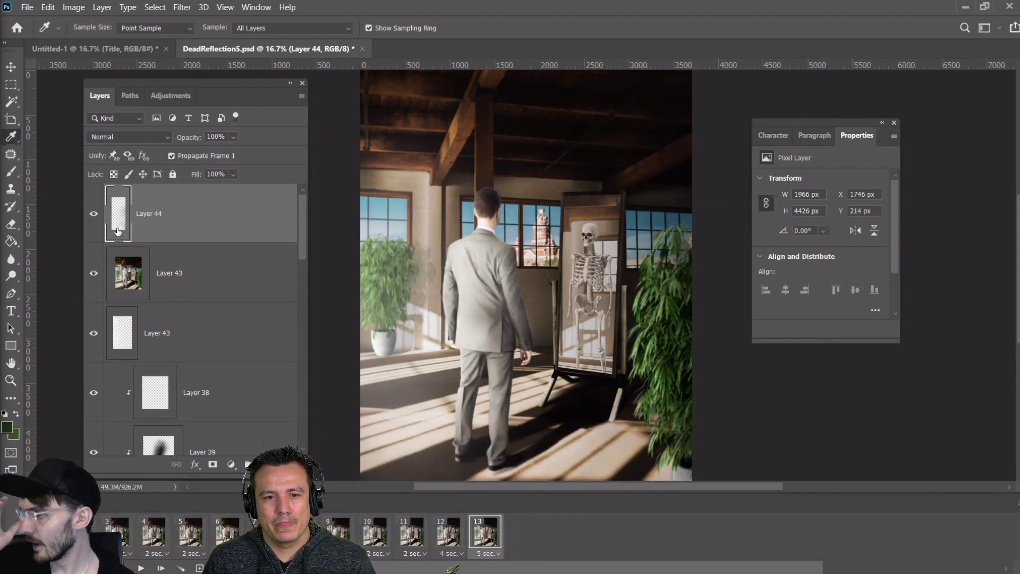
Hide every layer except Layer 0 in frame 13 and set that frame's delay to 1 second
left_click_drag(196, 82, 198, 78)
left_click_drag(95, 210, 97, 430)
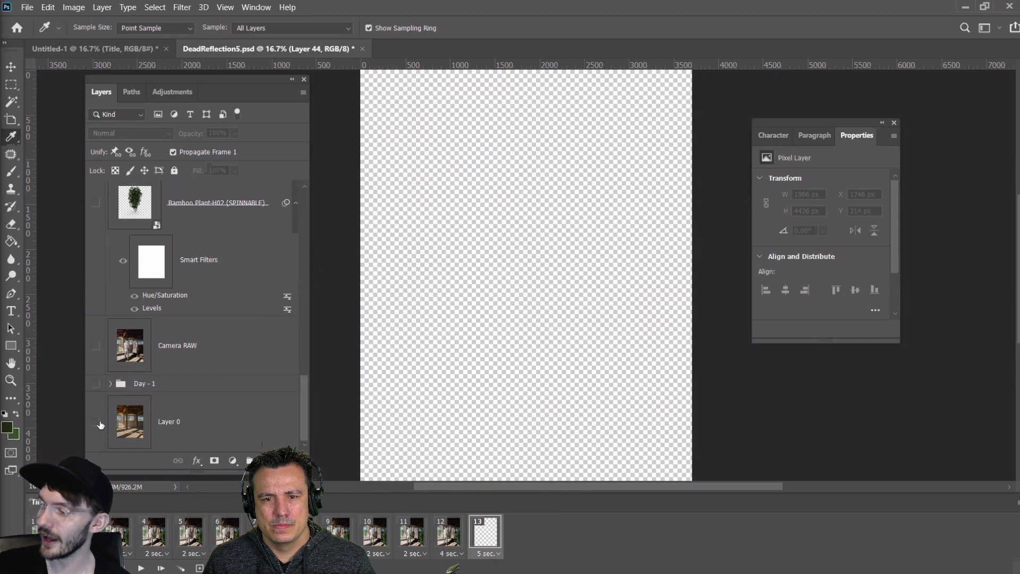
left_click(96, 422)
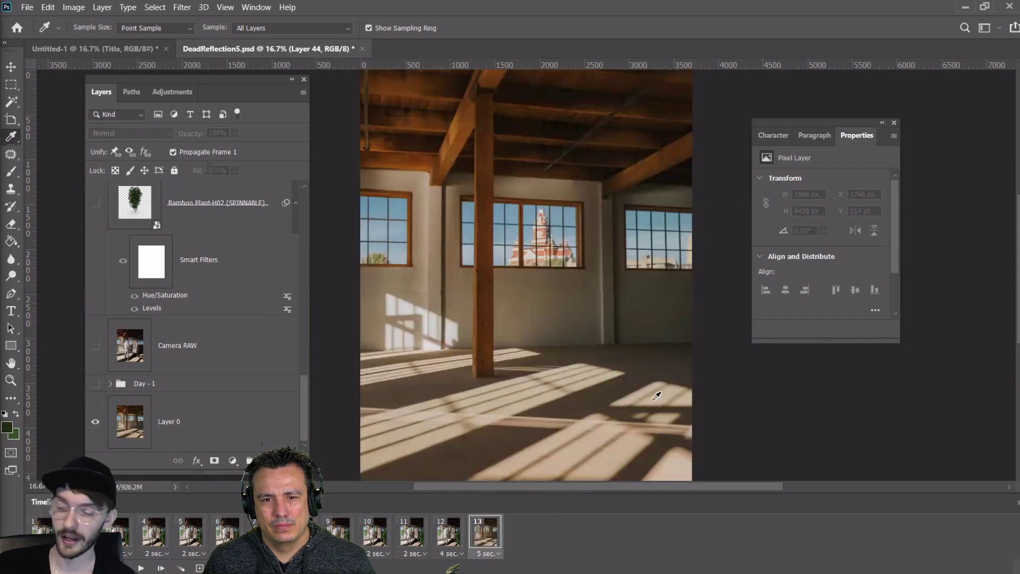
left_click(487, 553)
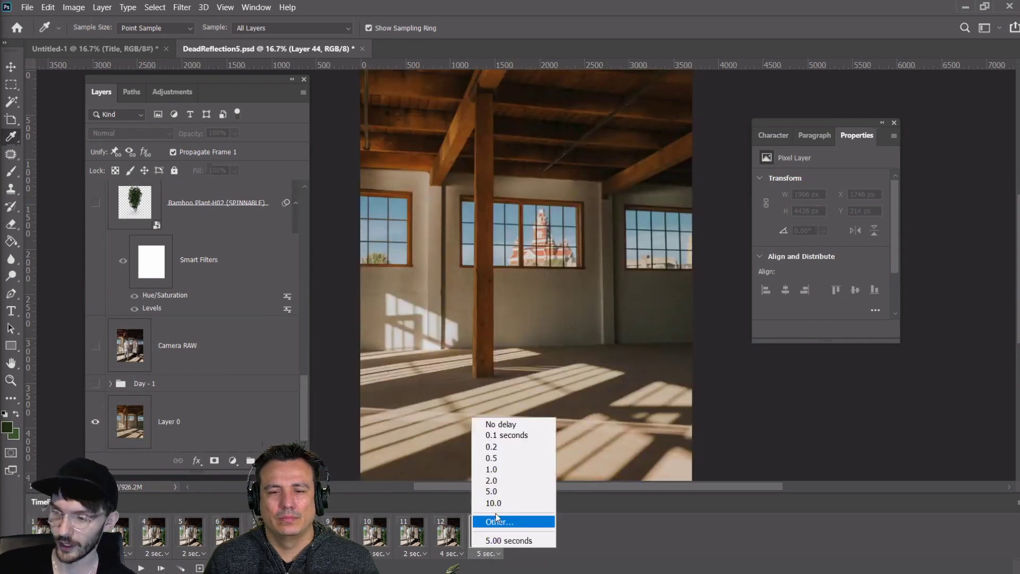
left_click(492, 469)
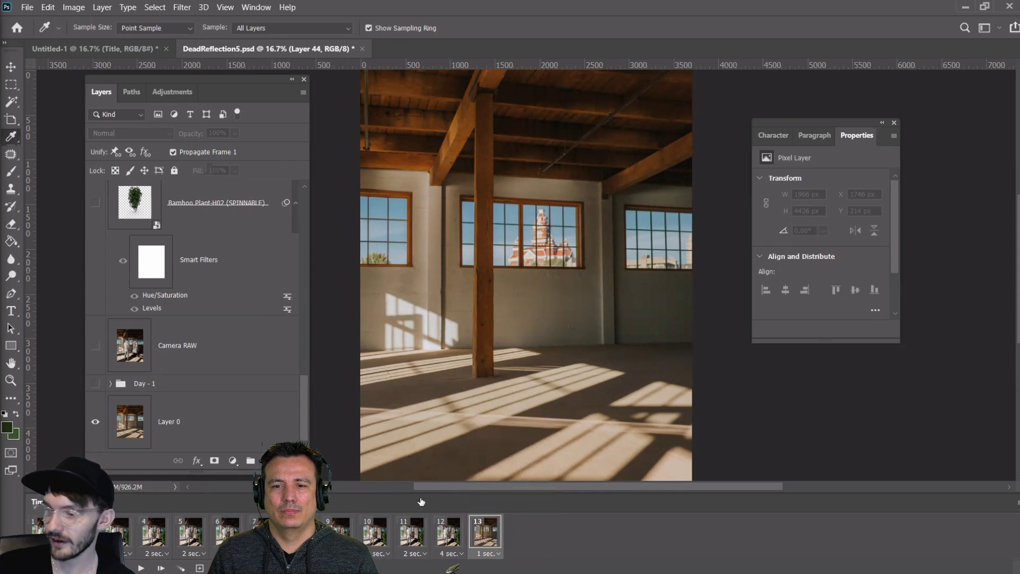
Add frame 14 showing the Day - 1 group and frame 15 also showing the Camera RAW layer
left_click(200, 567)
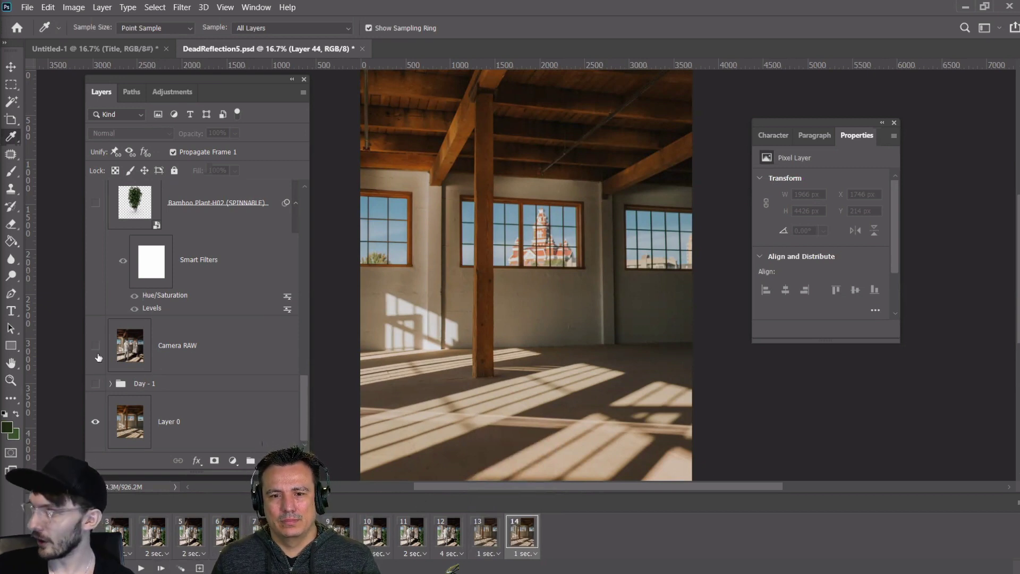
left_click(96, 384)
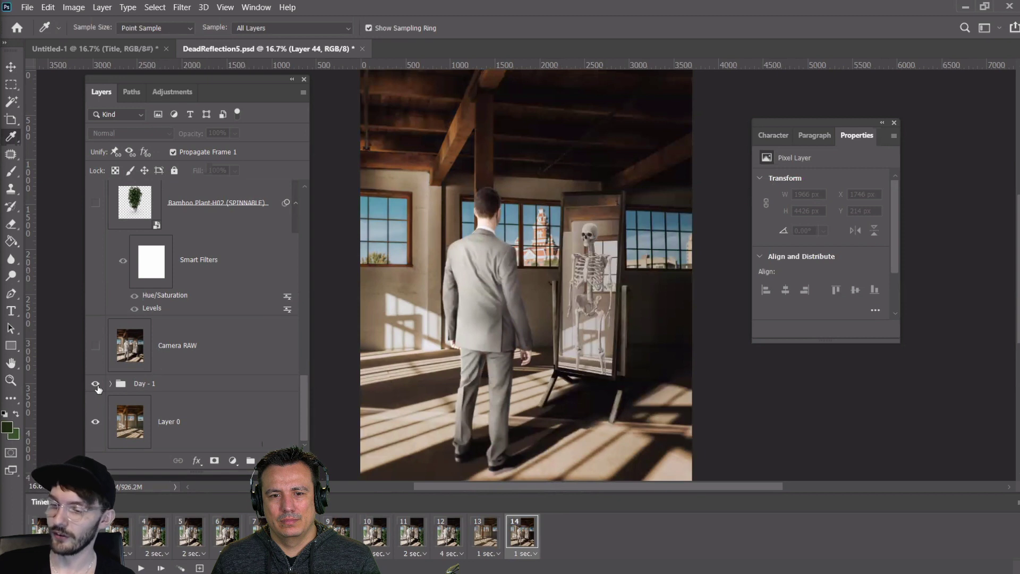
left_click(199, 567)
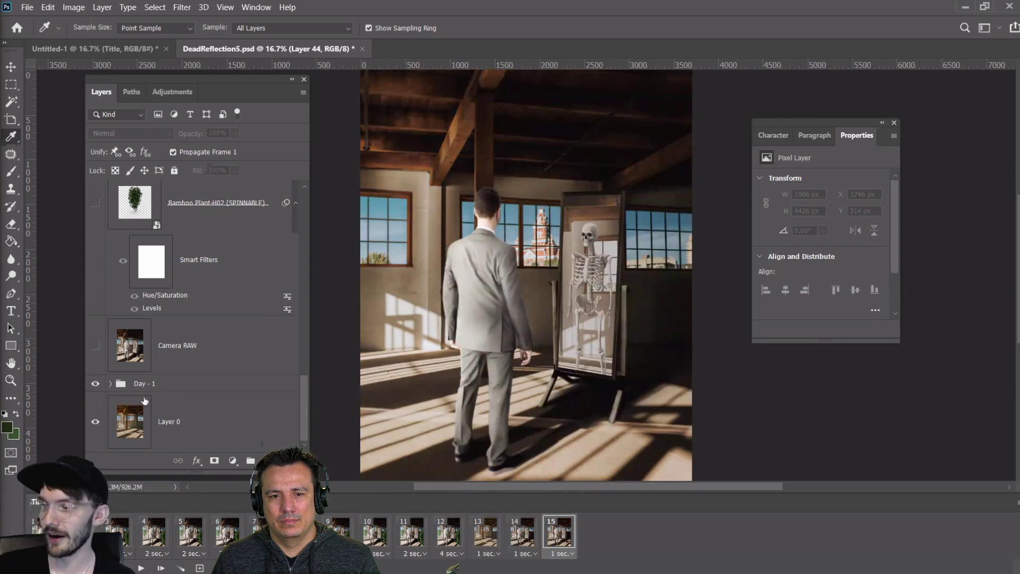
left_click(95, 345)
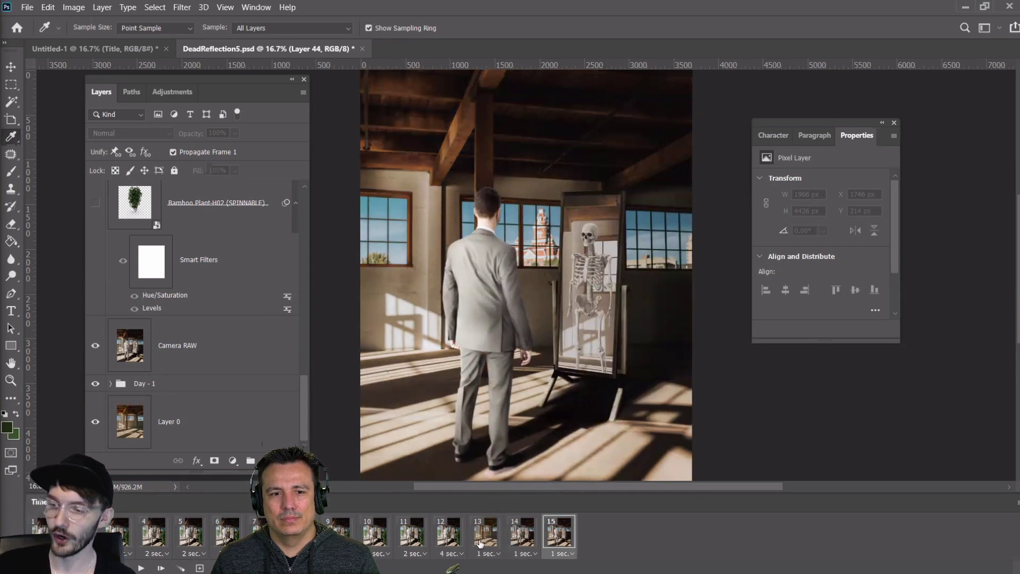
Go back to frame 13 and play the animation through frame 15
left_click(121, 568)
left_click(121, 568)
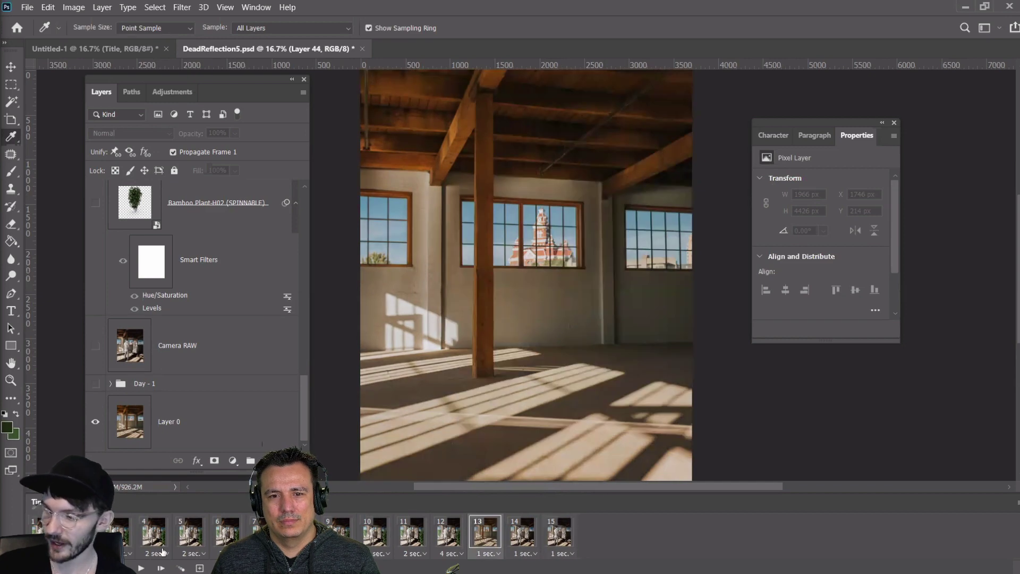
left_click(141, 568)
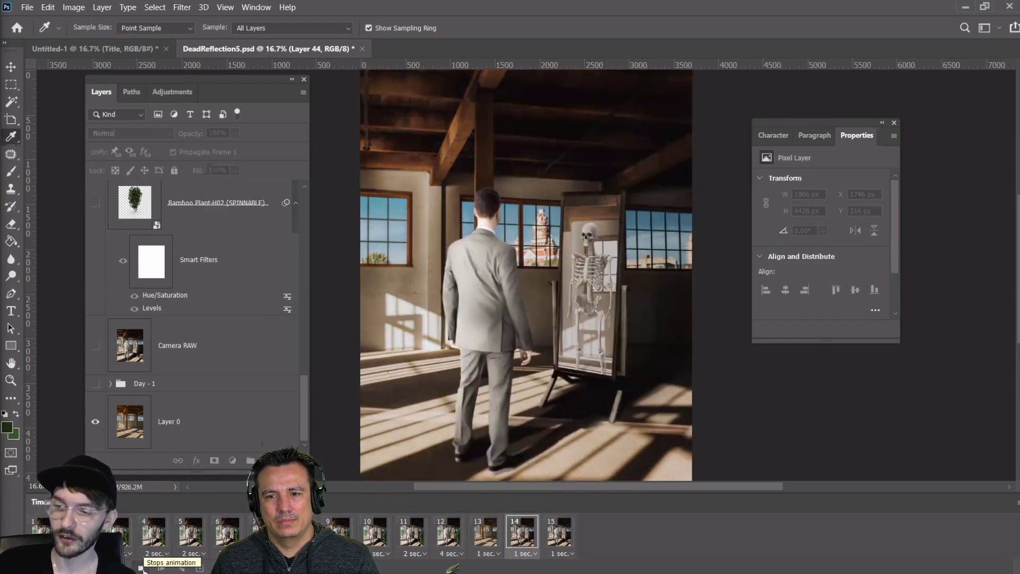
left_click(143, 568)
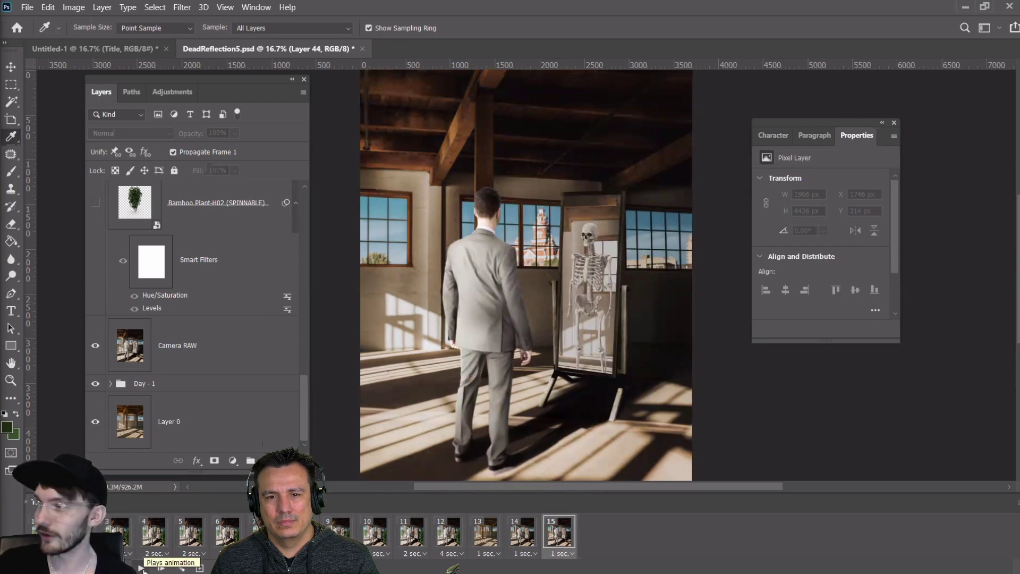
Review the Render Video settings without rendering, and close DeadReflection5.psd without saving its changes
left_click(30, 9)
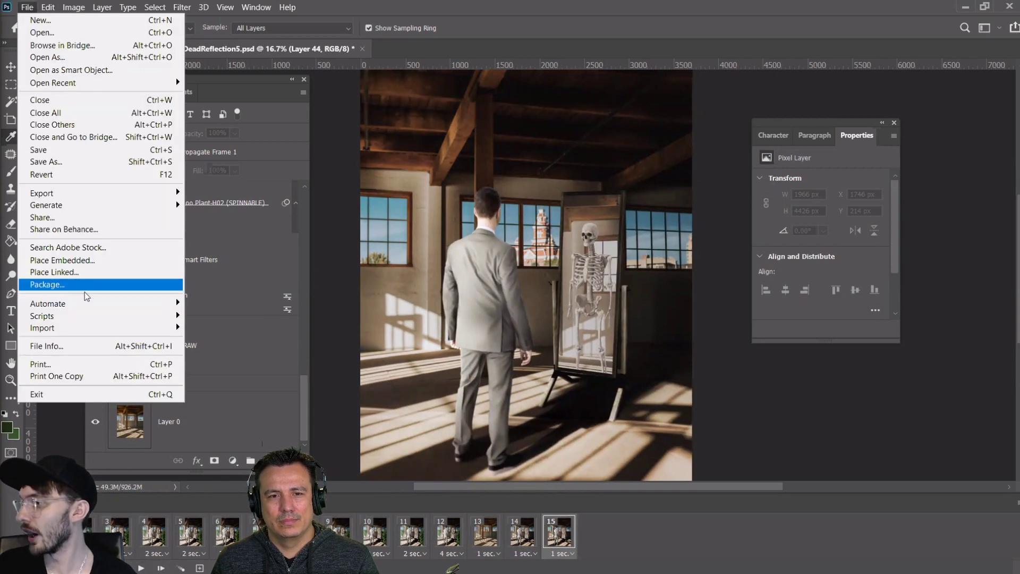
mouse_move(91, 194)
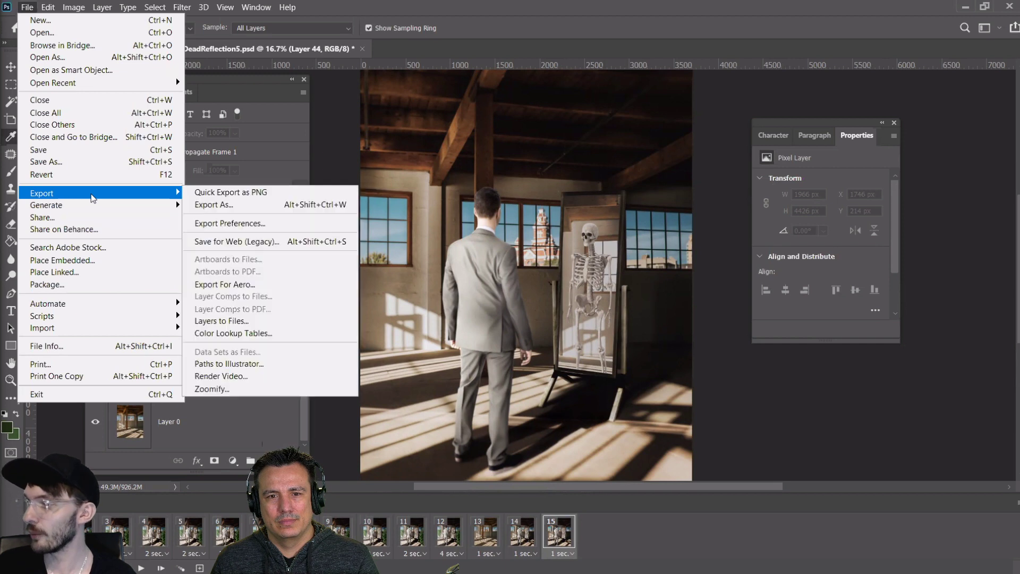
left_click(259, 378)
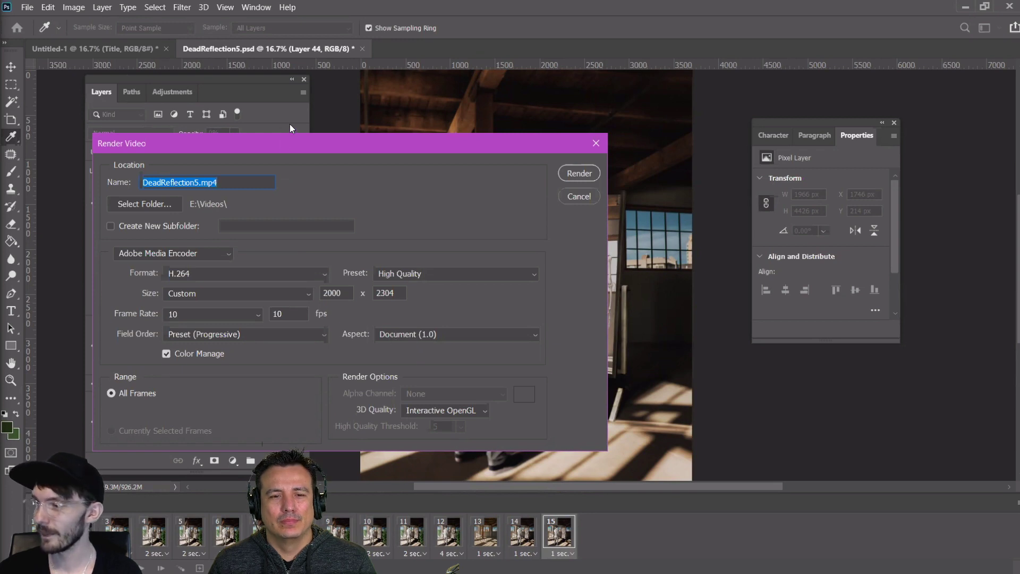
left_click_drag(317, 136, 389, 117)
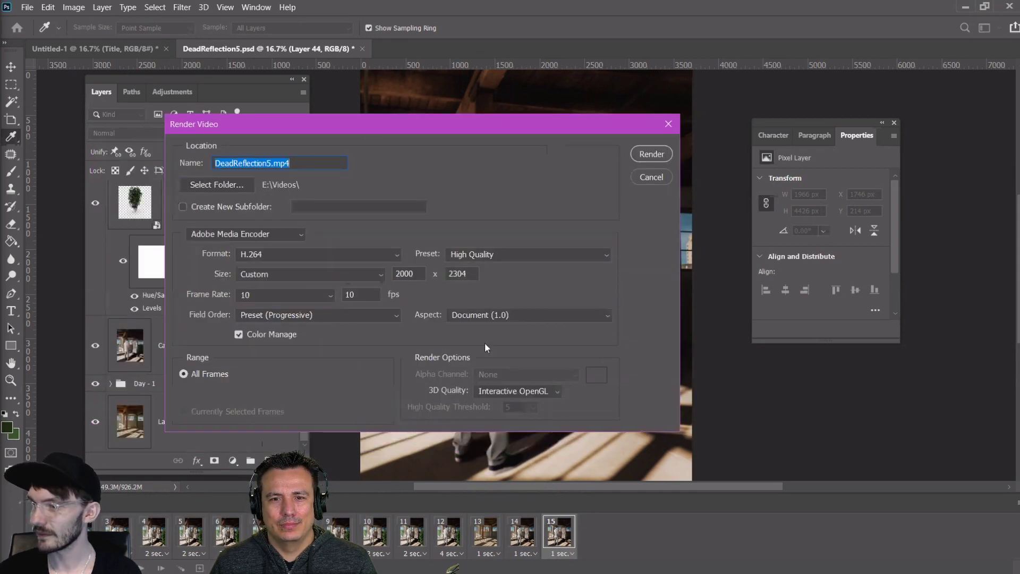
left_click(655, 177)
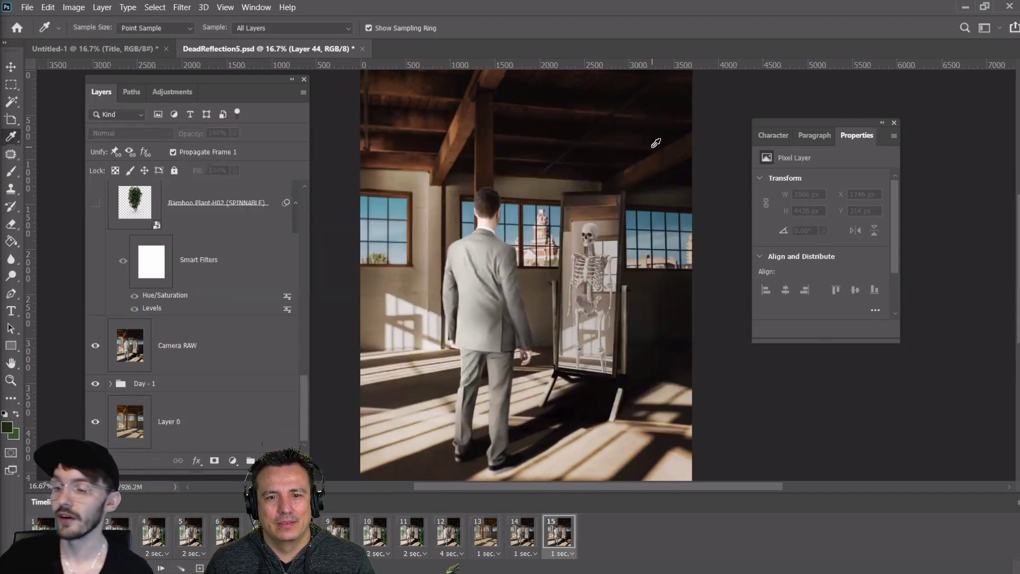
left_click(364, 47)
left_click(541, 237)
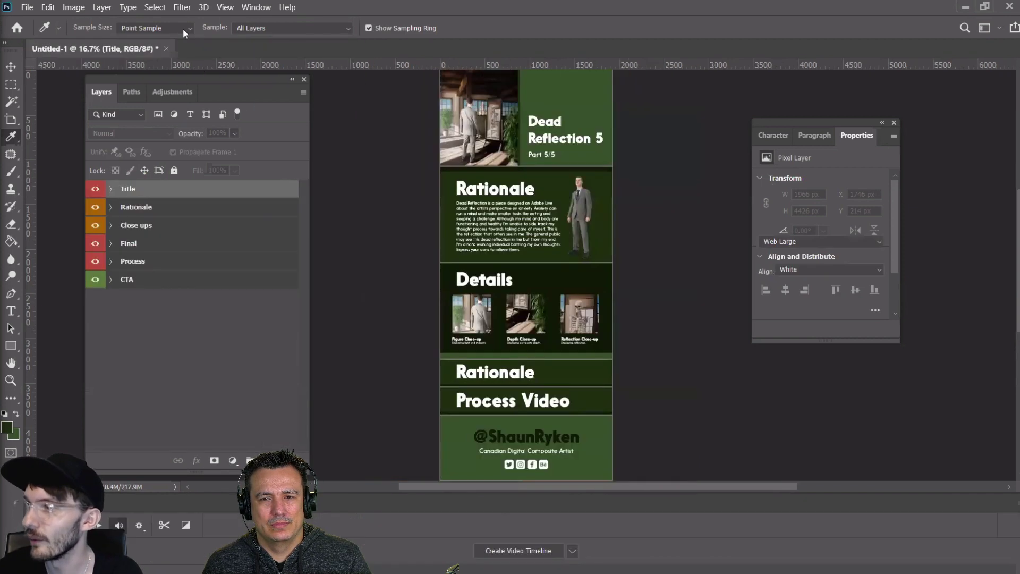
Open the recent file BlueBeary.psd and go to the first frame of its animation
left_click(27, 7)
mouse_move(126, 84)
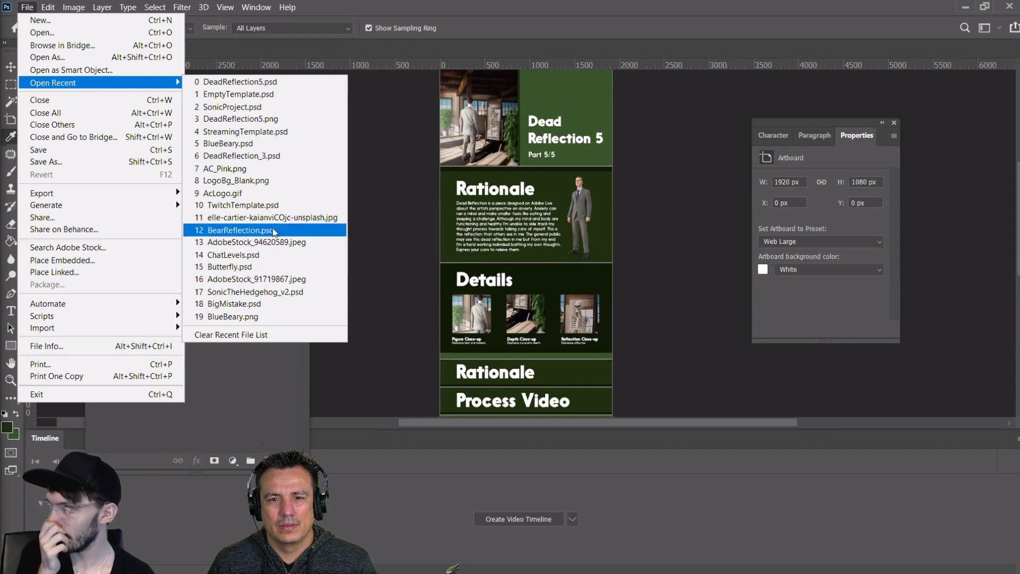
left_click(267, 143)
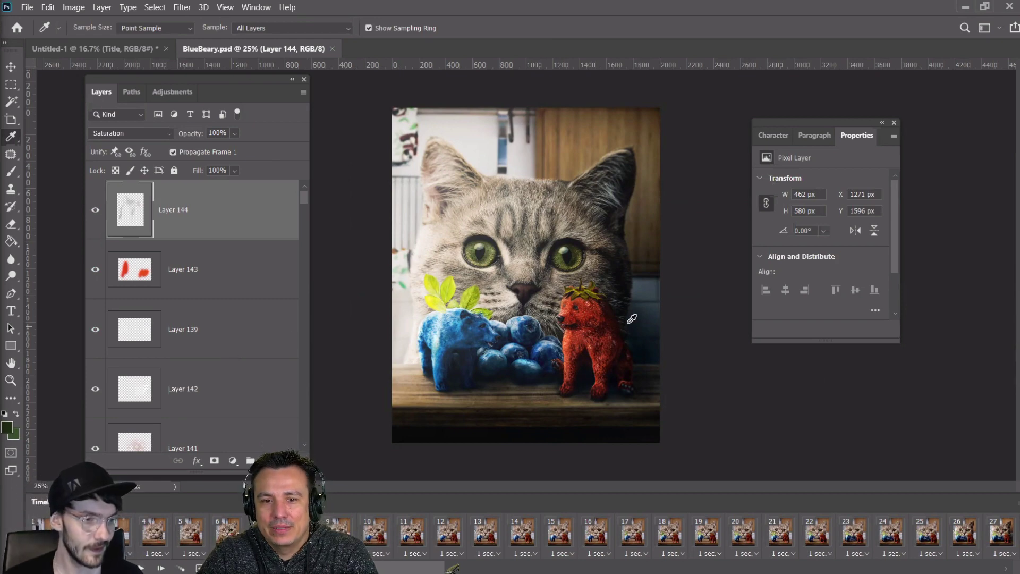
key("alt+shift+n")
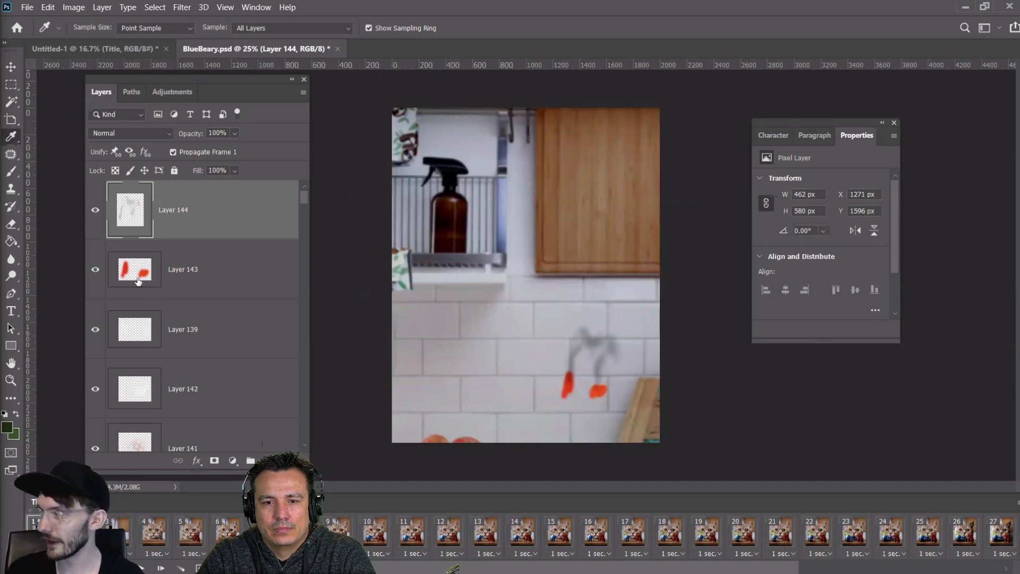
Hide Layer 144 and Layer 143 in frame 1 with Propagate Frame 1 enabled, checking the other frames after each change
scroll(976, 535, "right", 5)
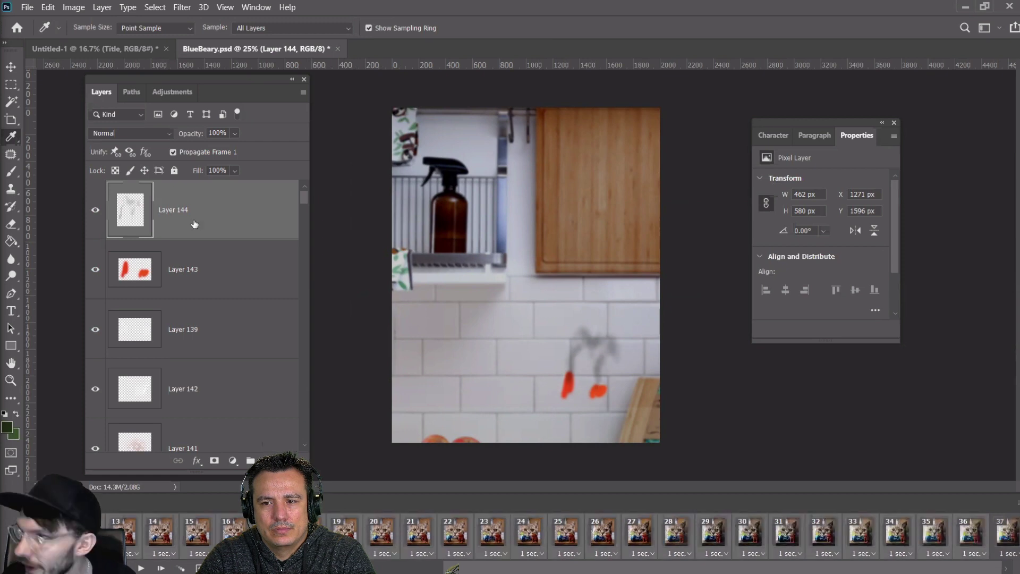
left_click(95, 210)
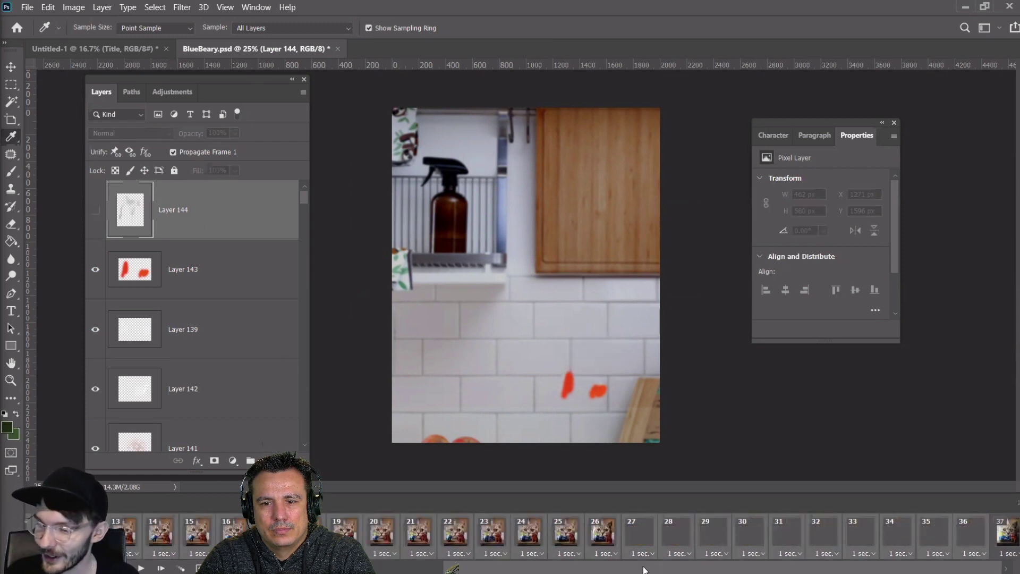
scroll(644, 569, "left", 5)
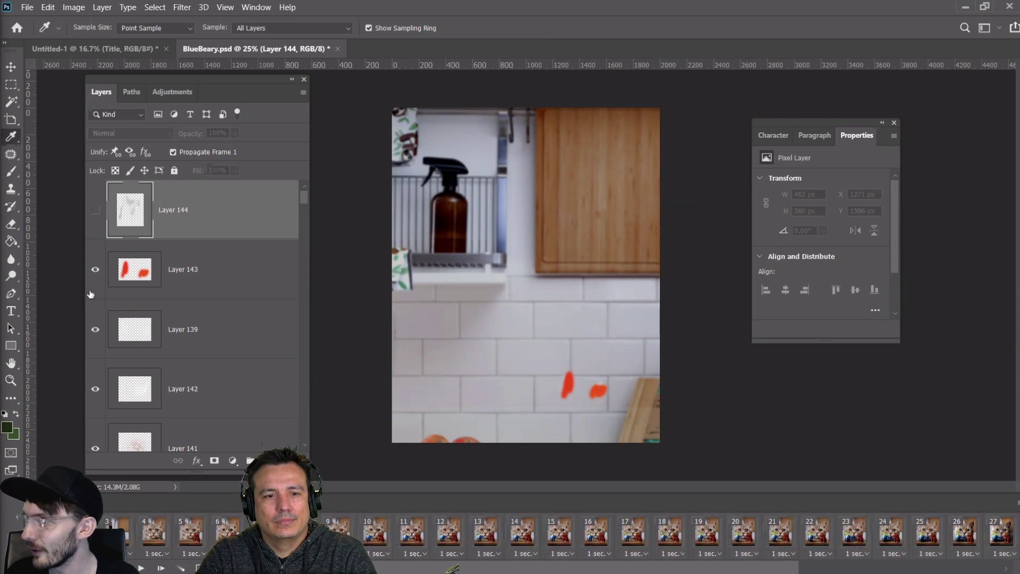
scroll(767, 571, "right", 4)
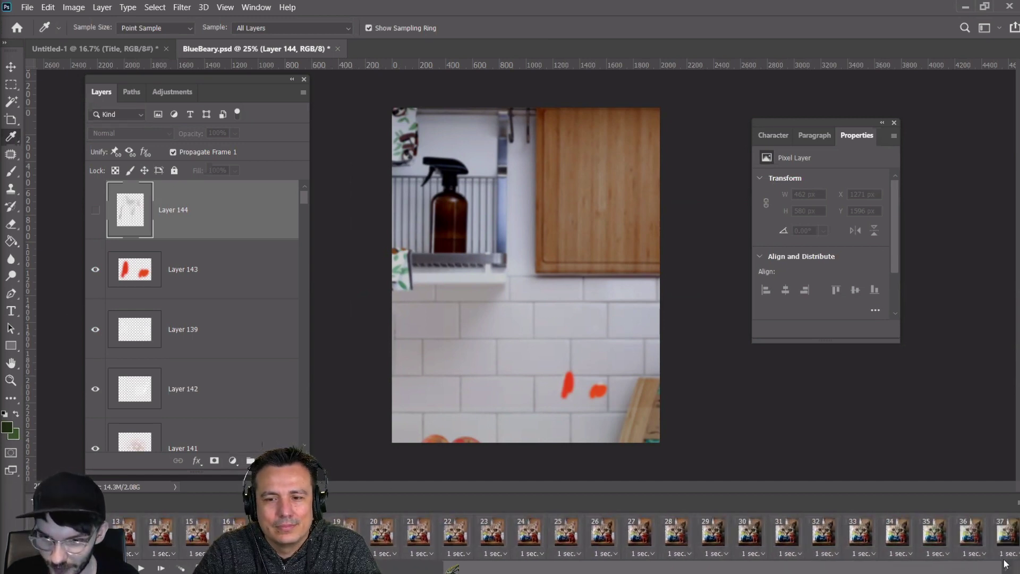
left_click(95, 270)
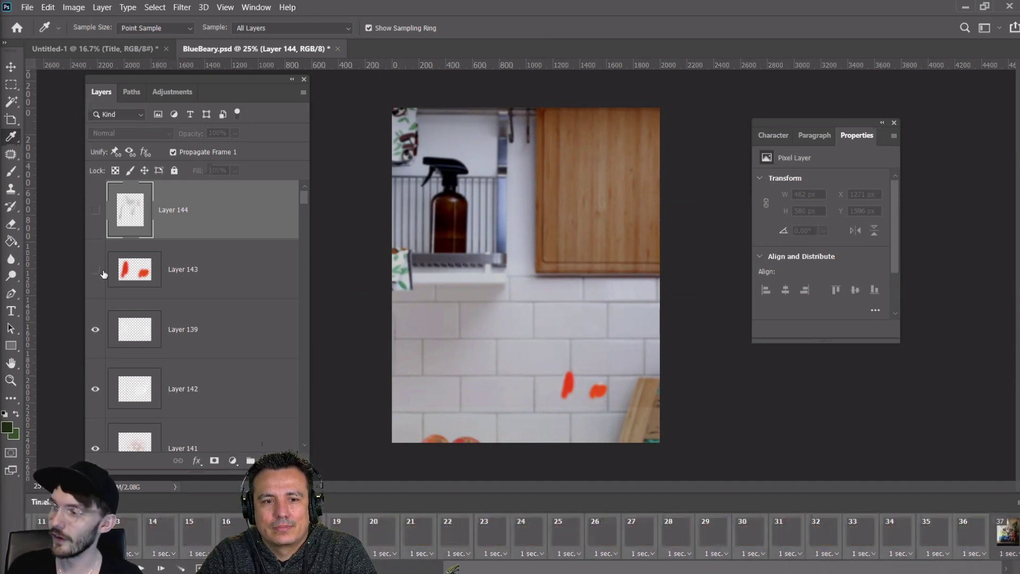
left_click_drag(747, 569, 468, 568)
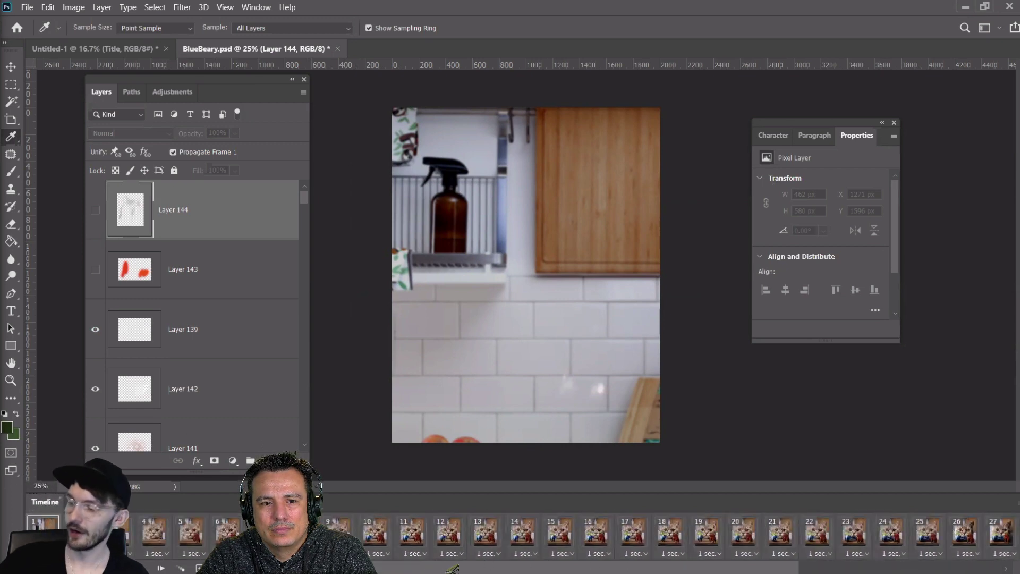
Play the frame animation from the start, then set the delay of frame 37 to 5 seconds
key("space")
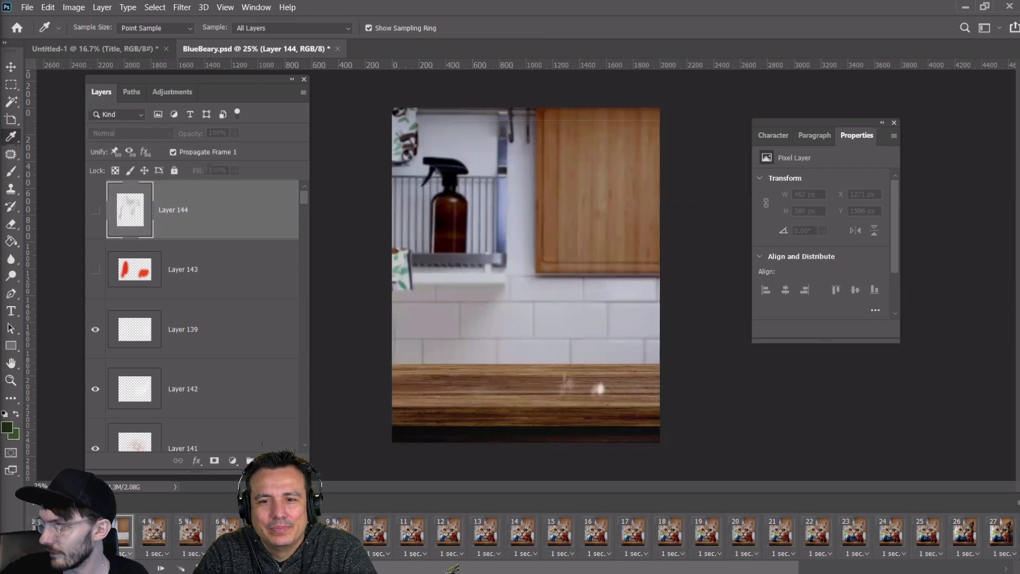
scroll(927, 524, "right", 5)
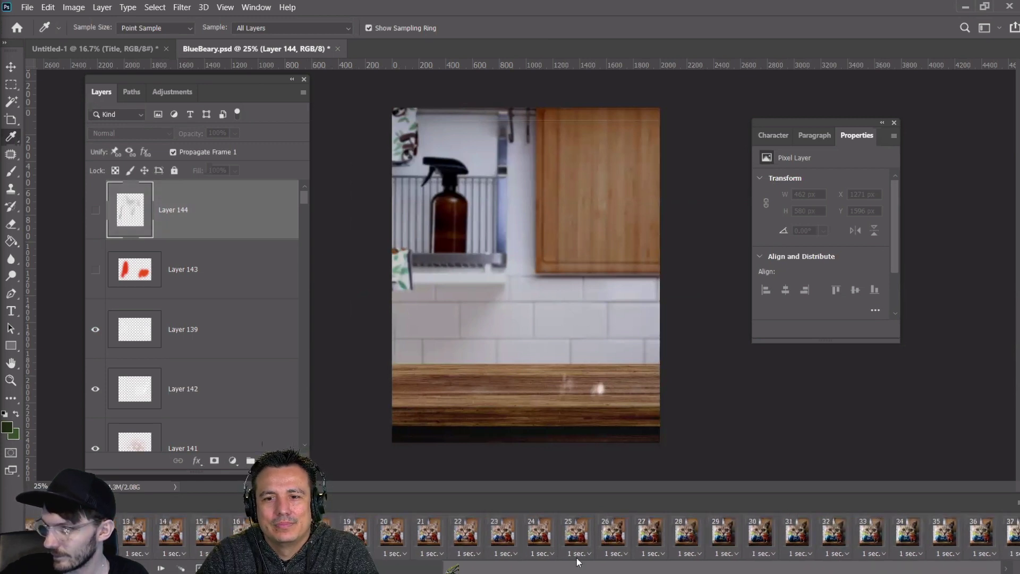
left_click(1007, 532)
left_click(1010, 553)
left_click(965, 491)
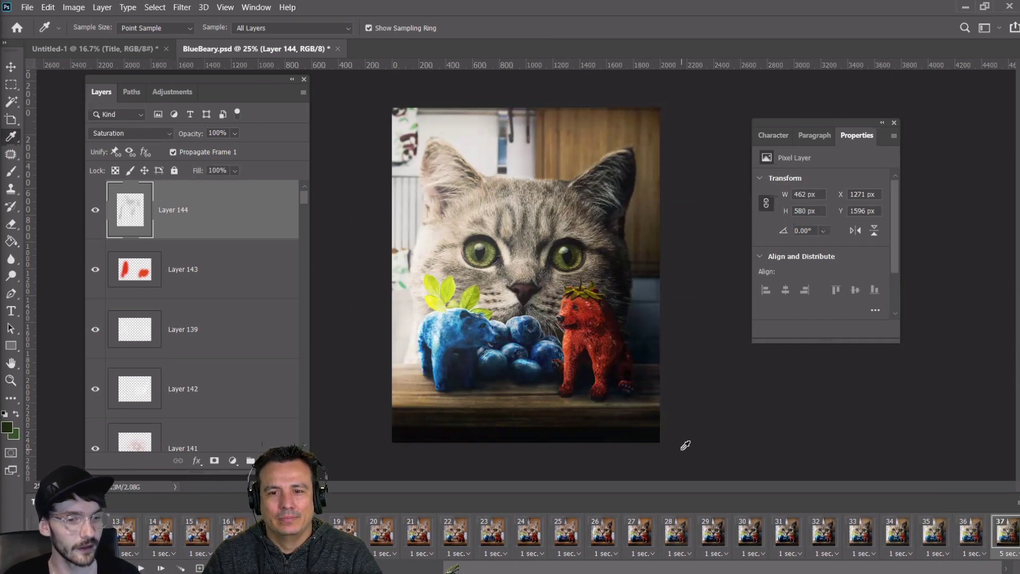
Check the image size of BlueBeary.psd without changing it
left_click(28, 7)
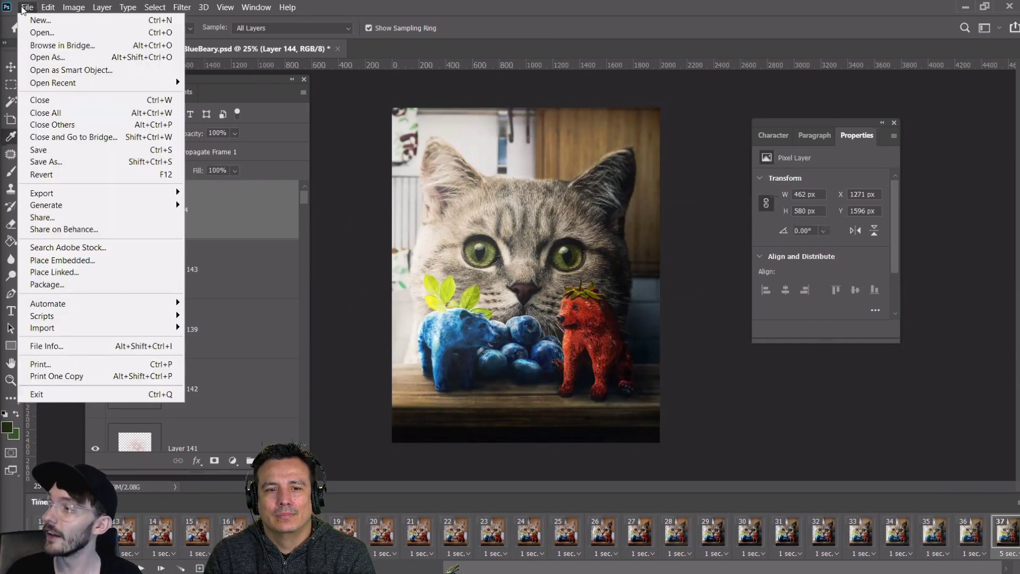
key("Escape")
left_click(73, 7)
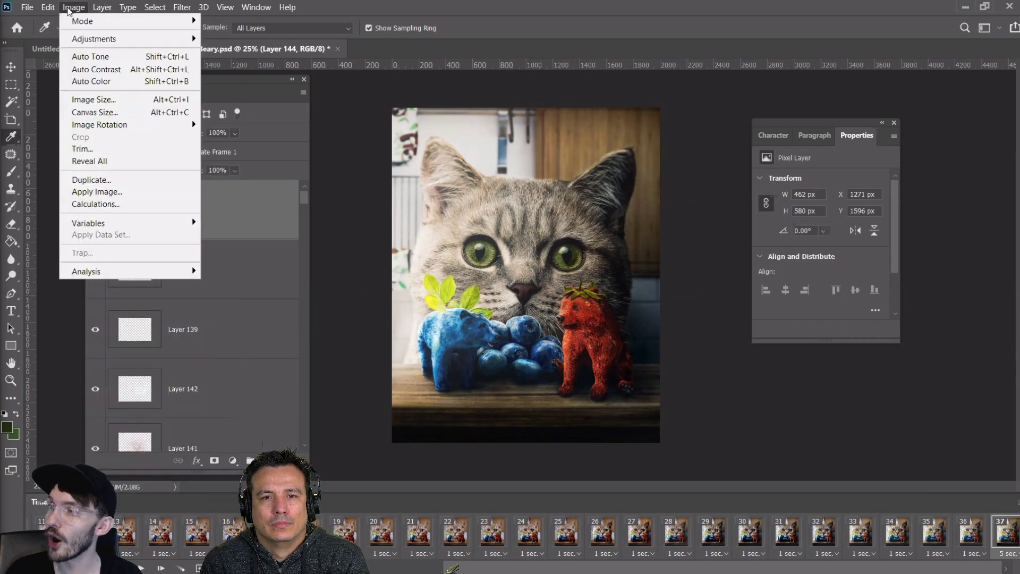
left_click(79, 98)
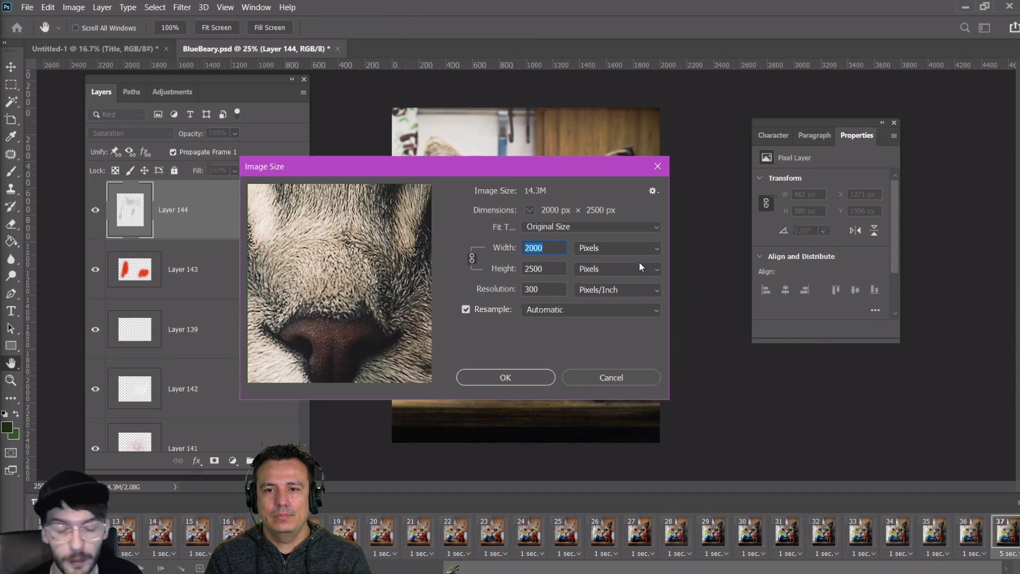
left_click(622, 376)
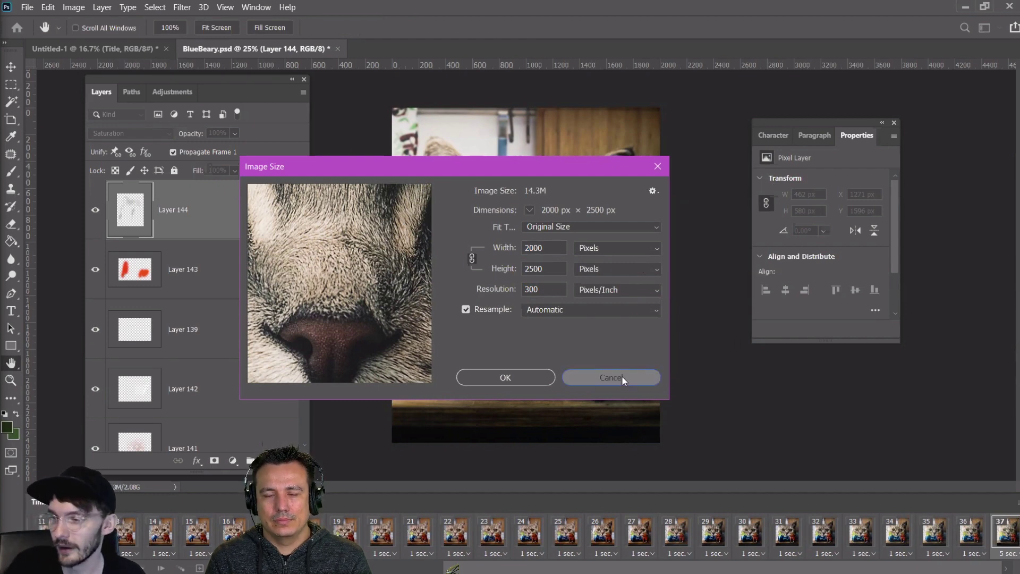
key("Escape")
key("i")
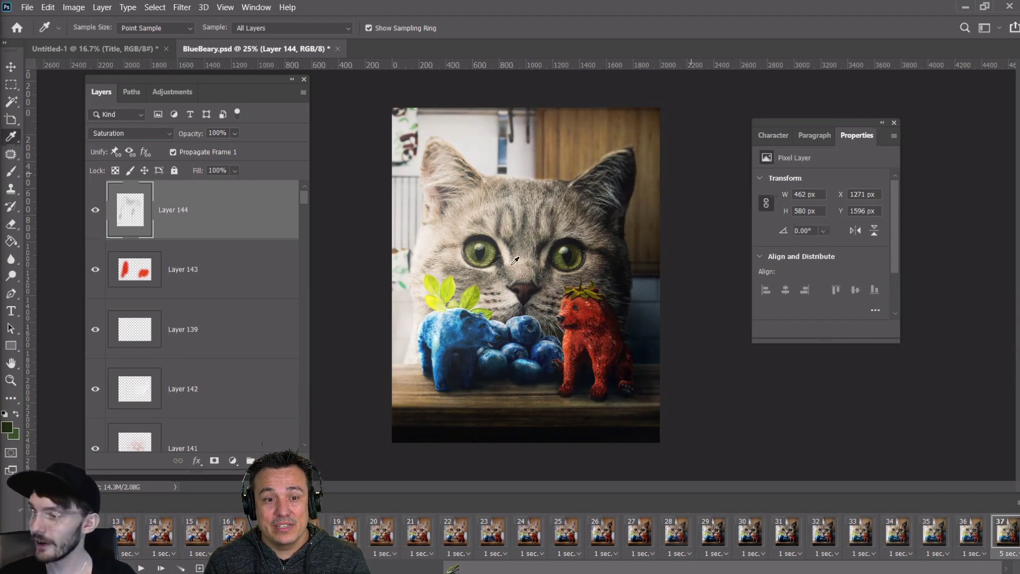
Activate the Rectangular Marquee tool, return to the Untitled-1 project document and hide the Timeline
left_click(11, 68)
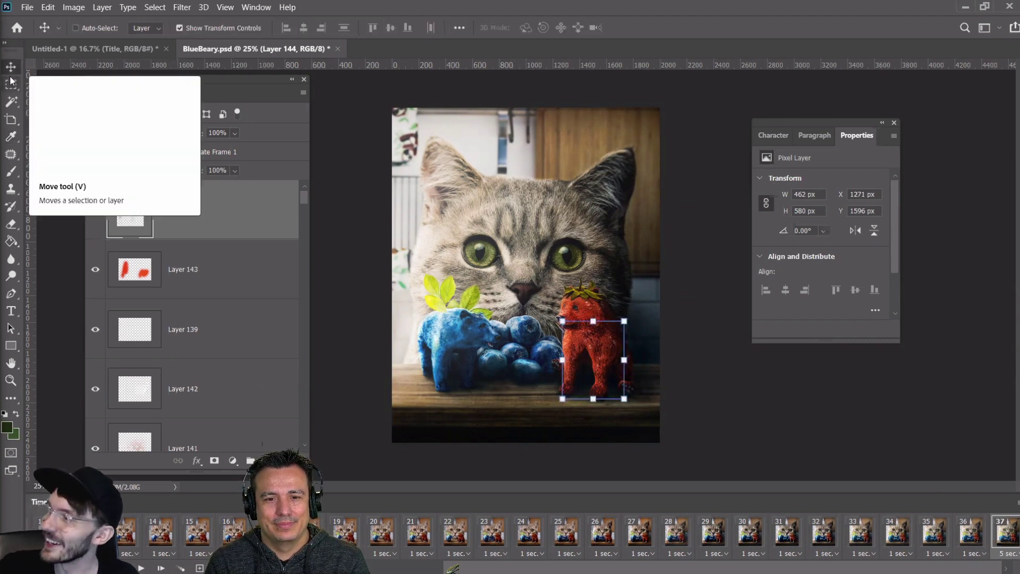
left_click(12, 84)
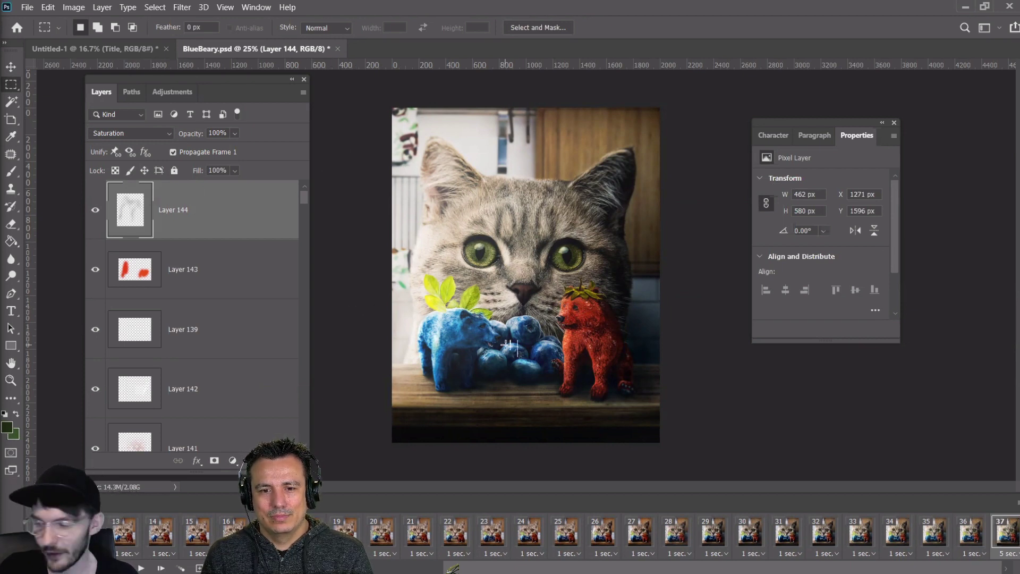
left_click(108, 49)
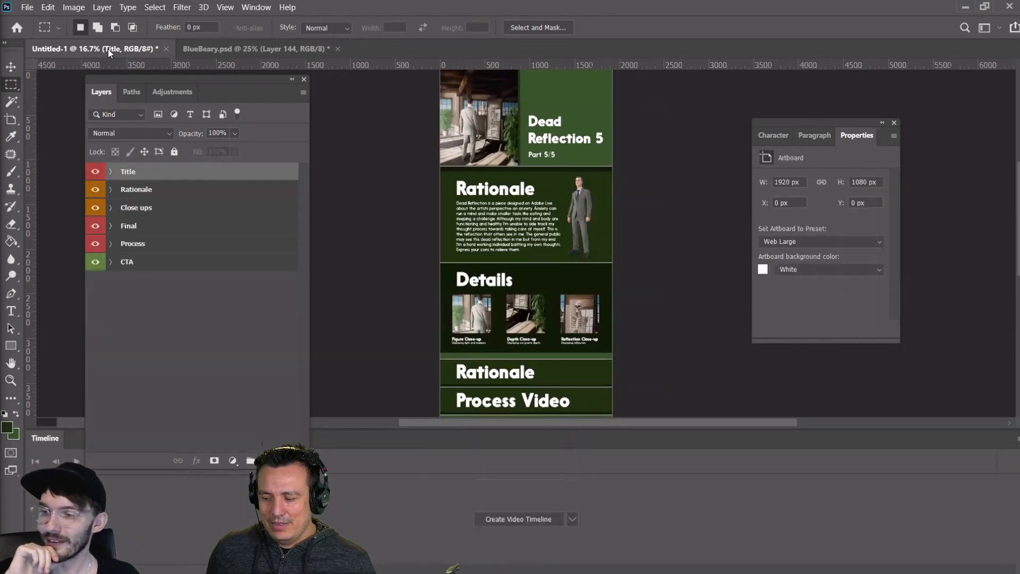
left_click(259, 7)
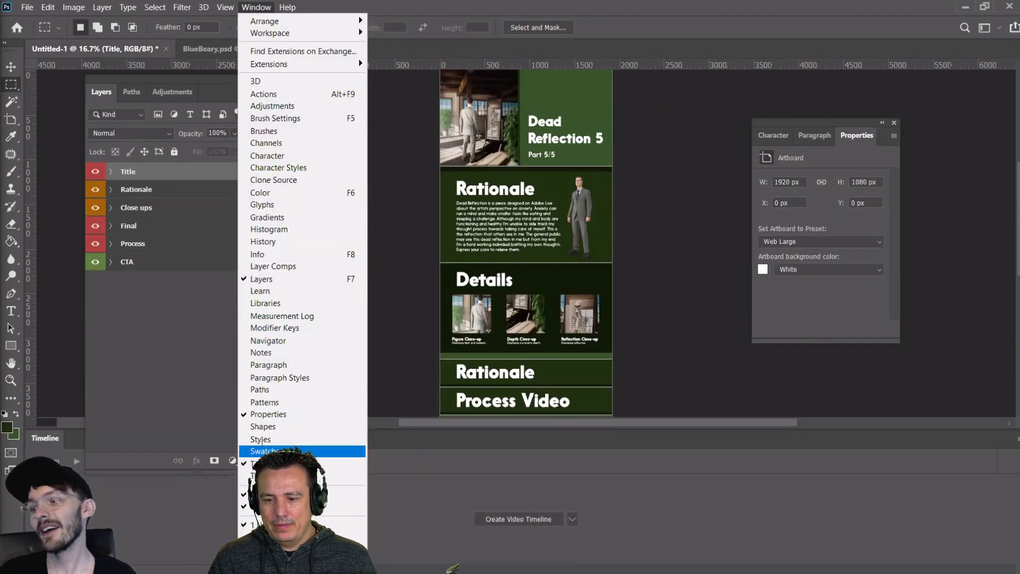
left_click(277, 464)
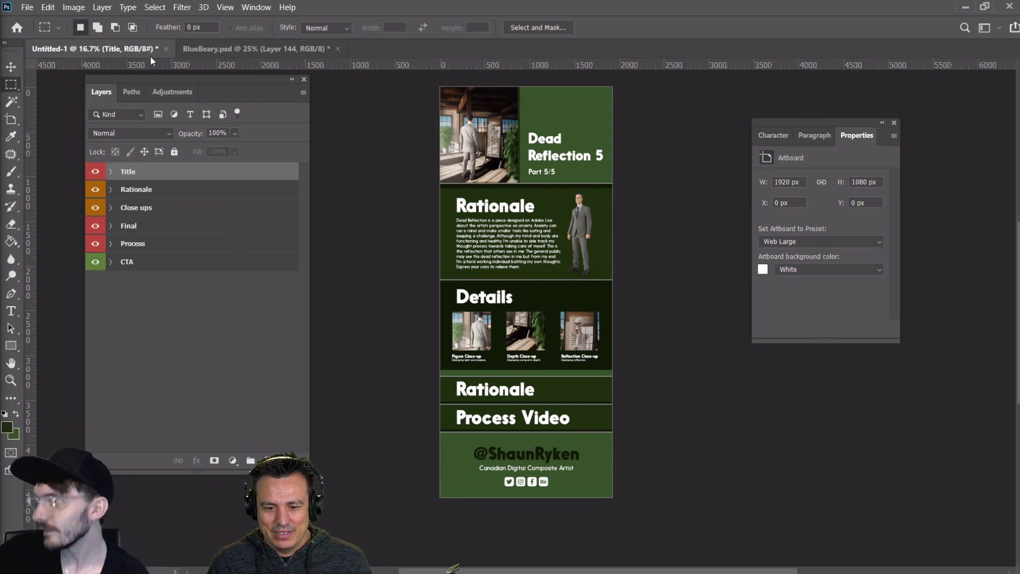
Reopen the recent file DeadReflection5.psd and return to the Untitled-1 project document
left_click(234, 50)
left_click(94, 49)
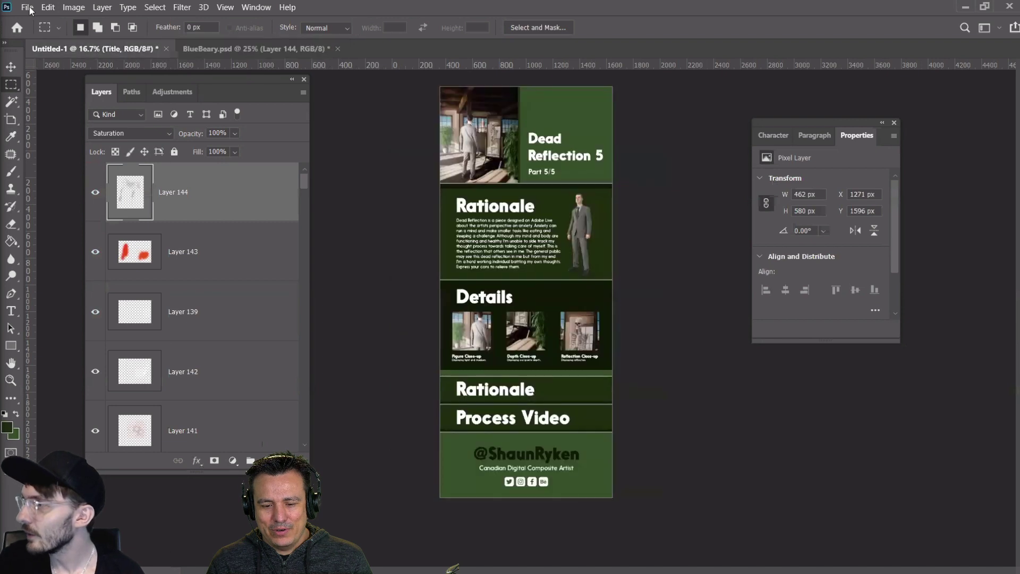
left_click(27, 7)
mouse_move(147, 83)
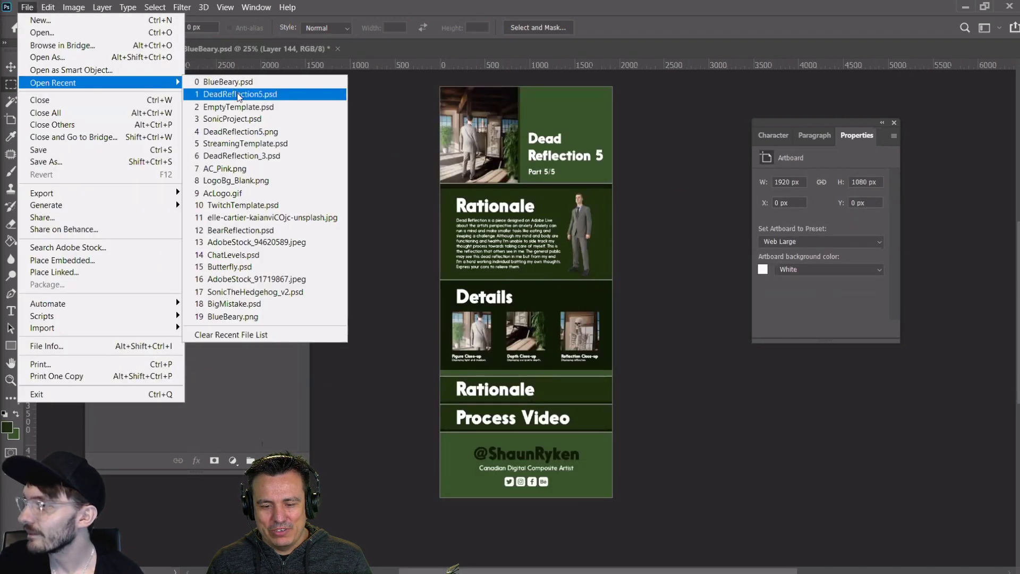
left_click(244, 94)
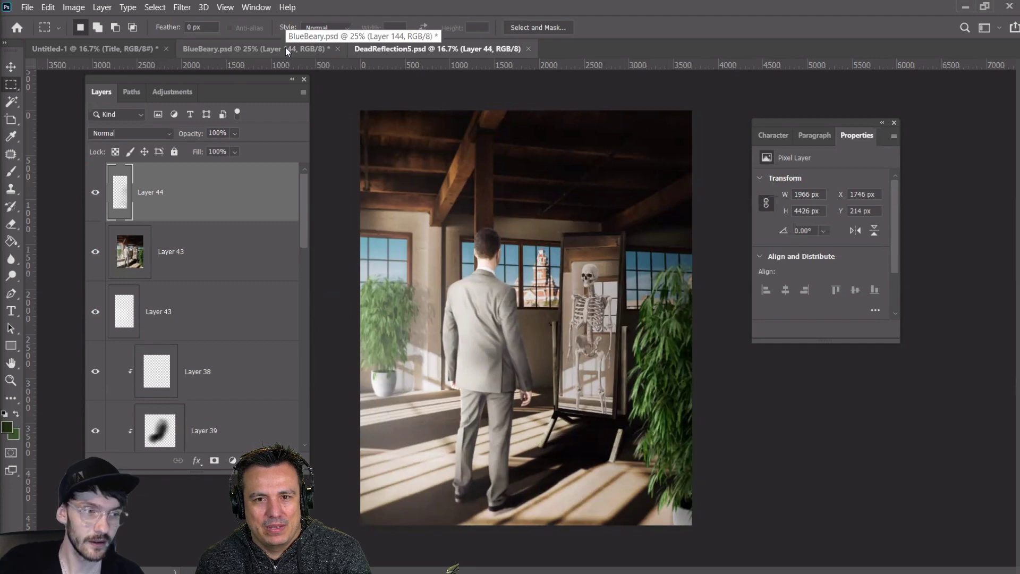
left_click(281, 49)
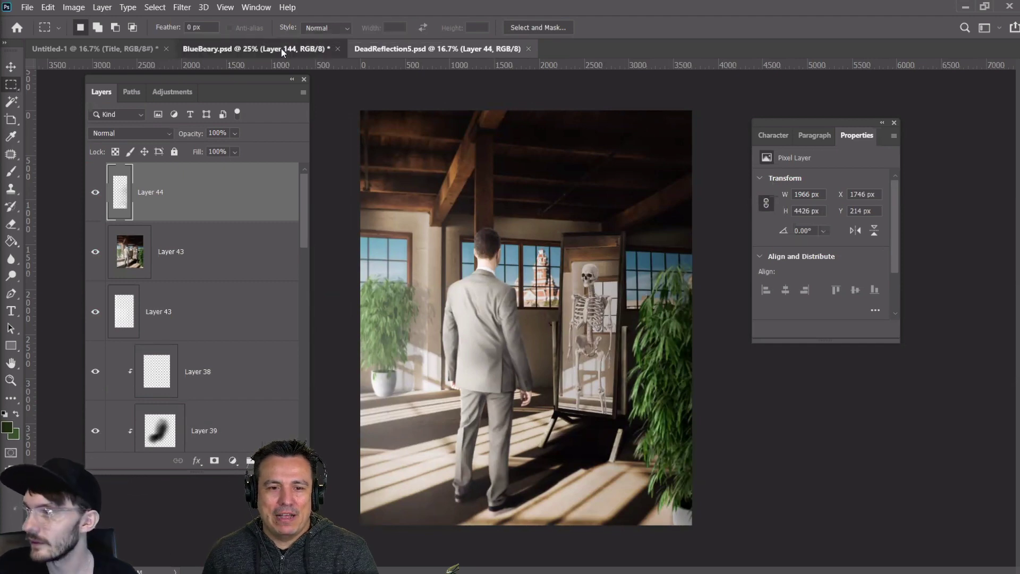
left_click(116, 46)
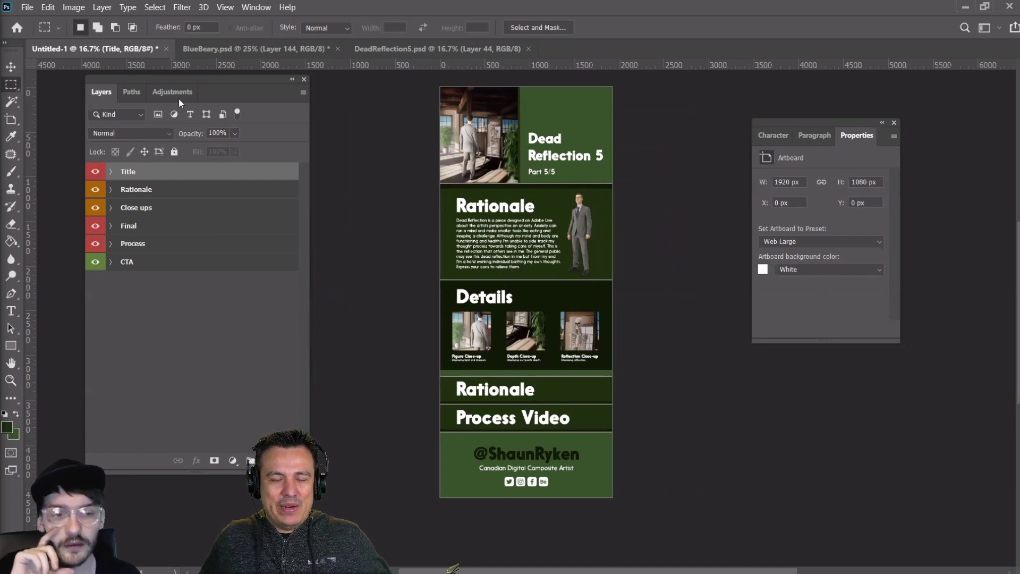
Activate the Move tool and move the Layers panel slightly down and to the left
left_click(10, 69)
left_click_drag(144, 78, 136, 91)
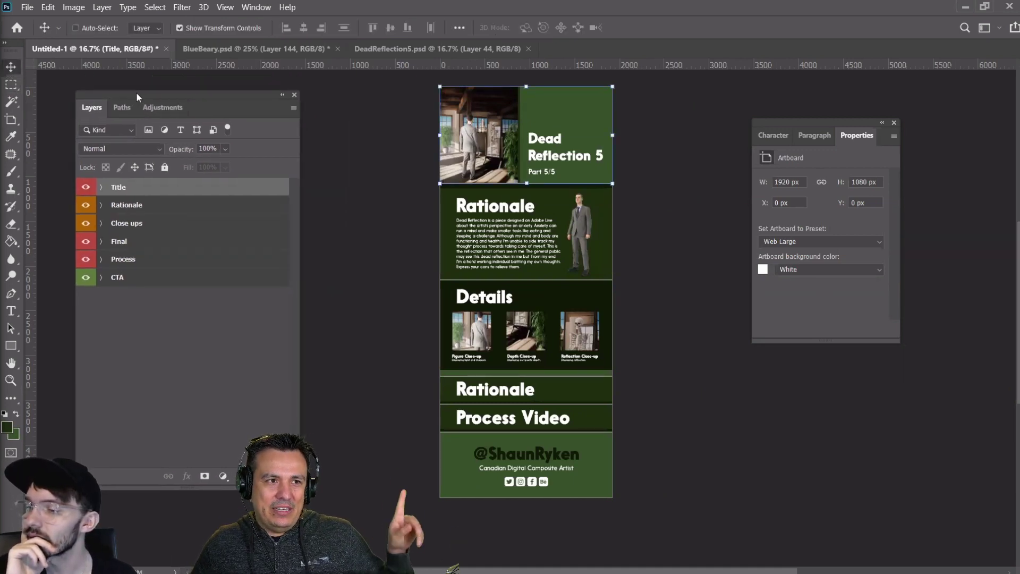
Start saving the Untitled-1 project under a new name, choosing the Behance folder on ShaunDrive (E:) as the destination
left_click(26, 7)
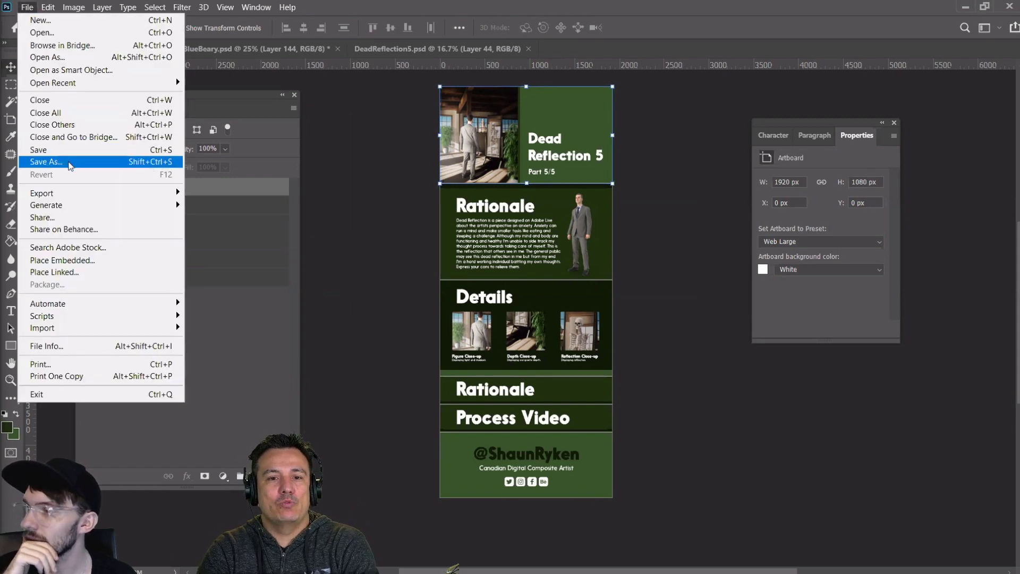
left_click(68, 163)
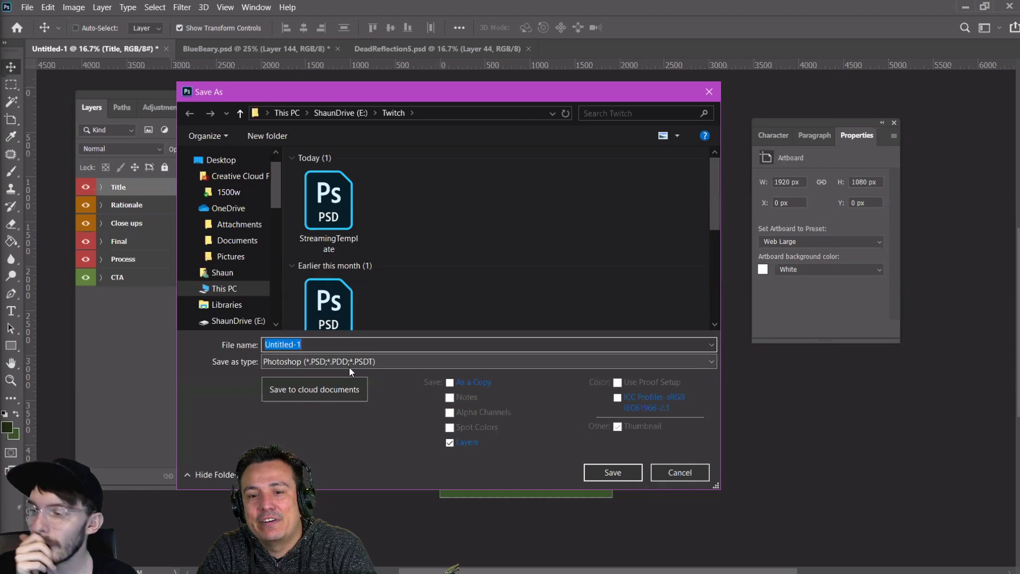
scroll(227, 274, "down", 1)
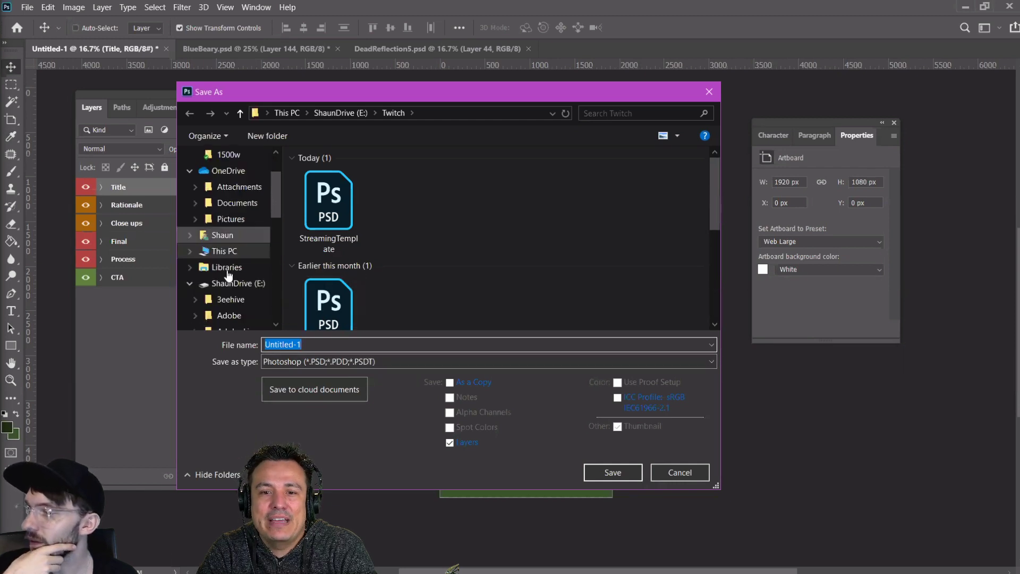
scroll(228, 276, "up", 1)
scroll(236, 293, "down", 5)
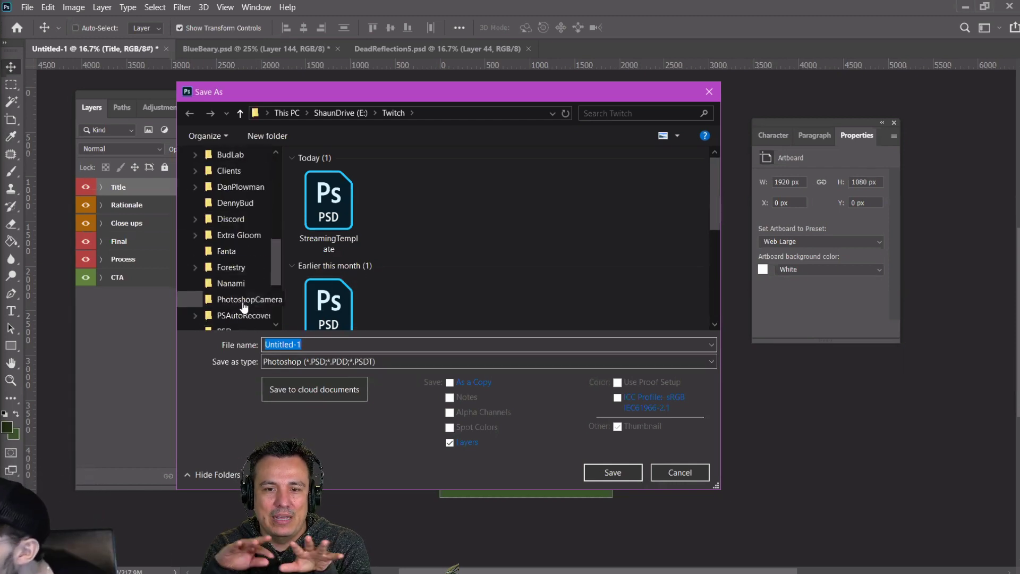
scroll(234, 205, "up", 1)
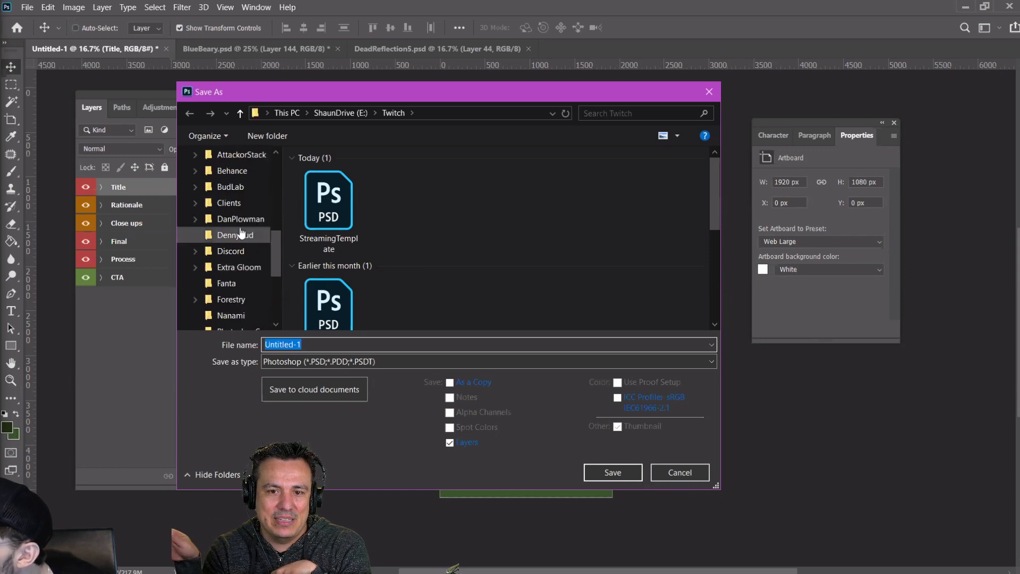
left_click(234, 171)
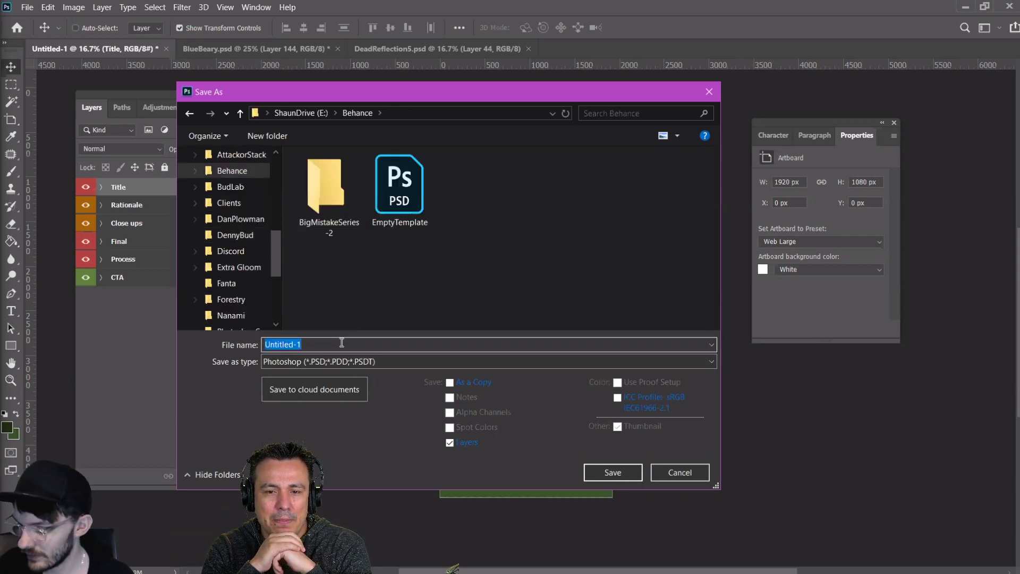
Name the file AdobeLive.PSDT and save it as a Photoshop template with Maximize Compatibility on
type("Adobe")
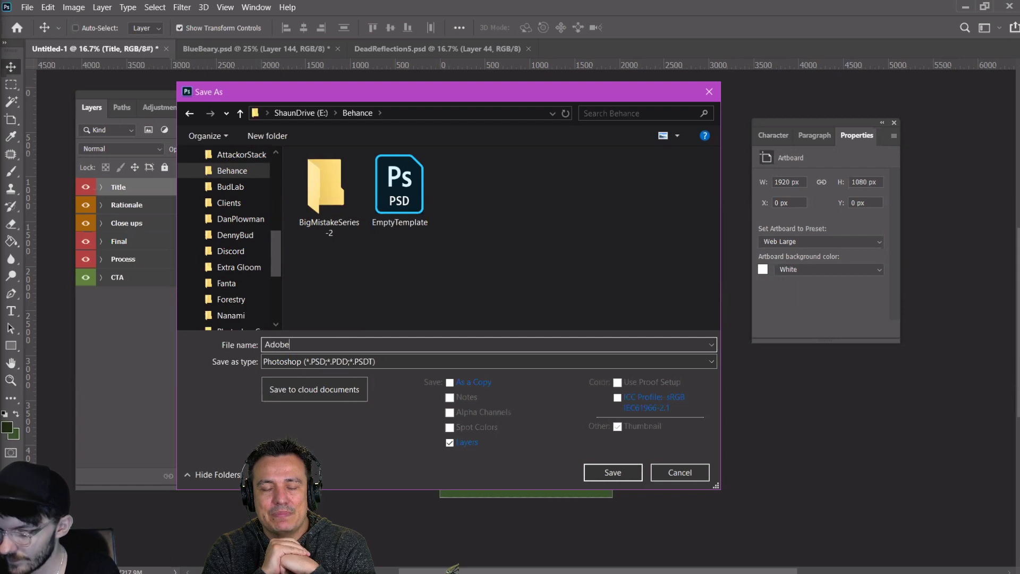
type("Live.P")
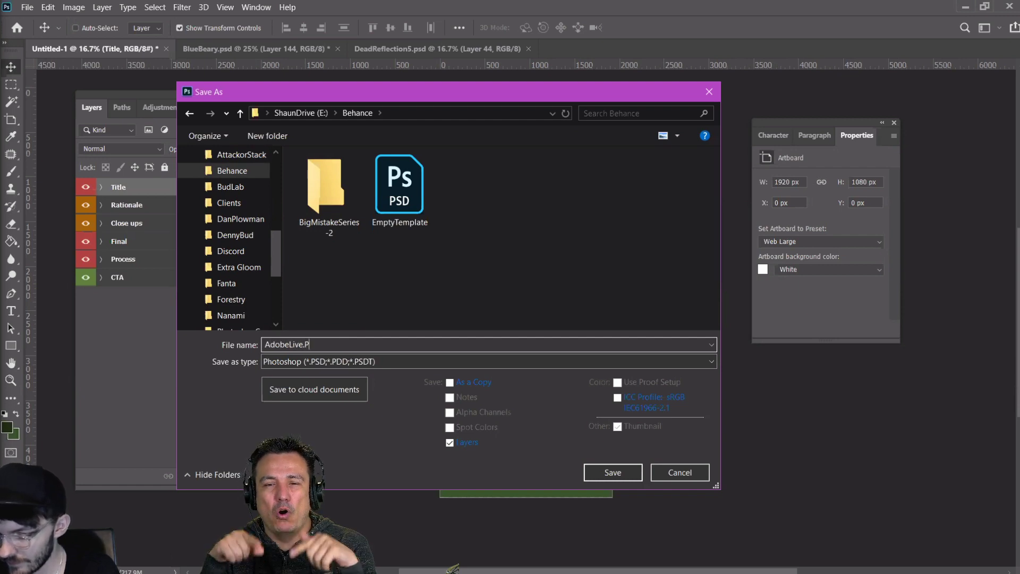
type("SDT")
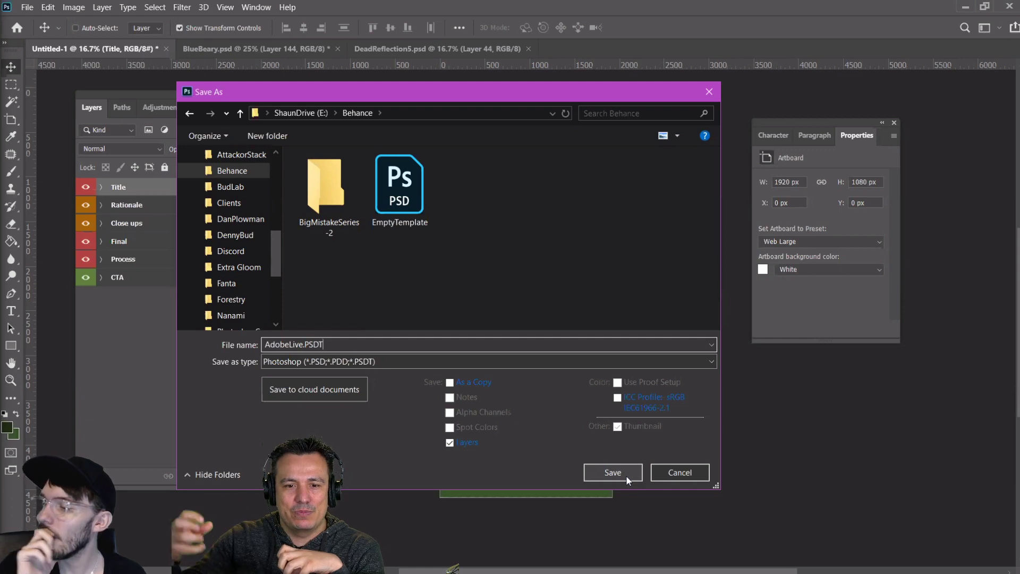
left_click(613, 473)
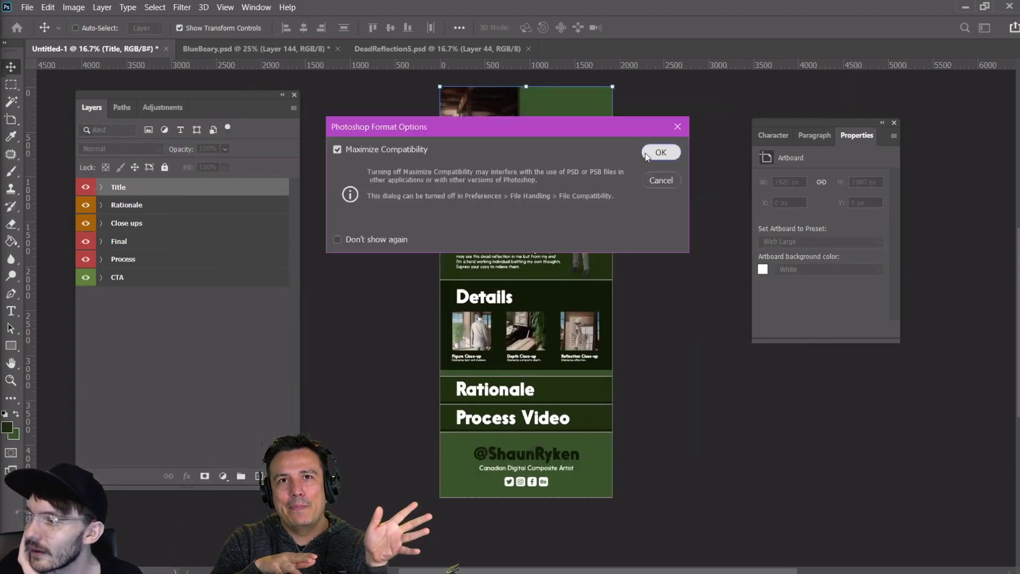
left_click(645, 153)
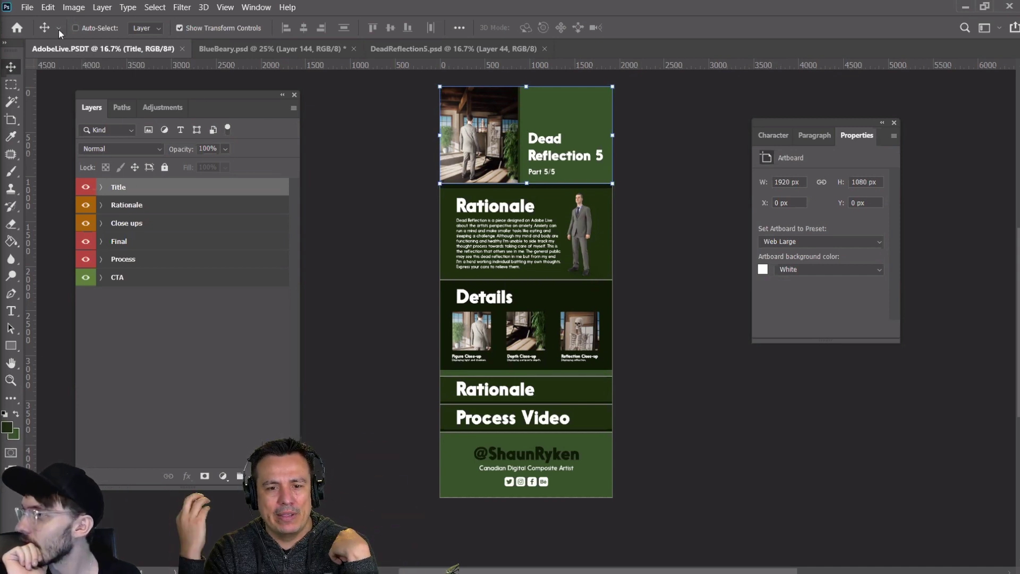
Check the saved AdobeLive file and the Photoshop format in the Save As dialog without saving again, and activate the Rectangular Marquee tool
left_click(30, 10)
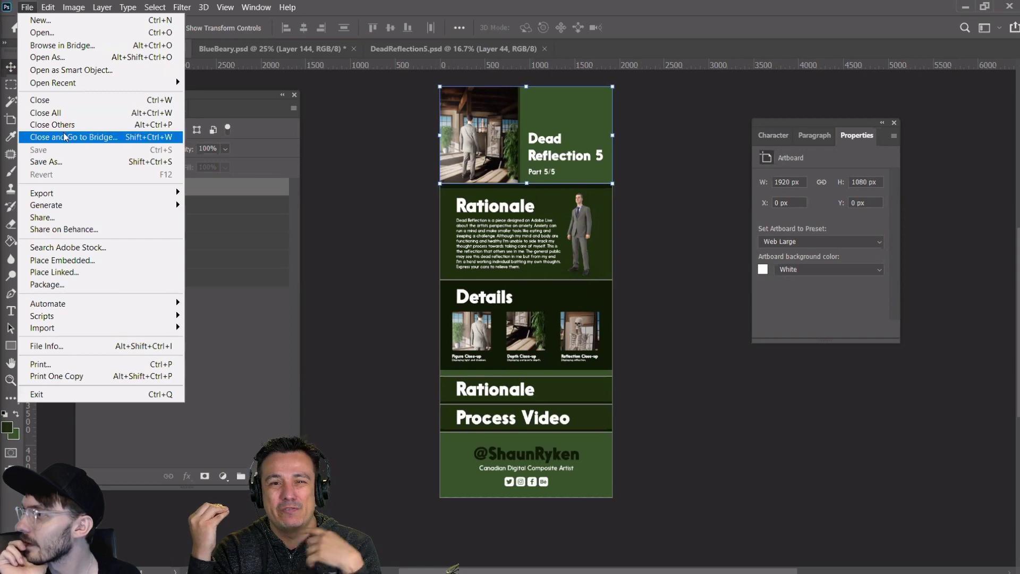
left_click(254, 244)
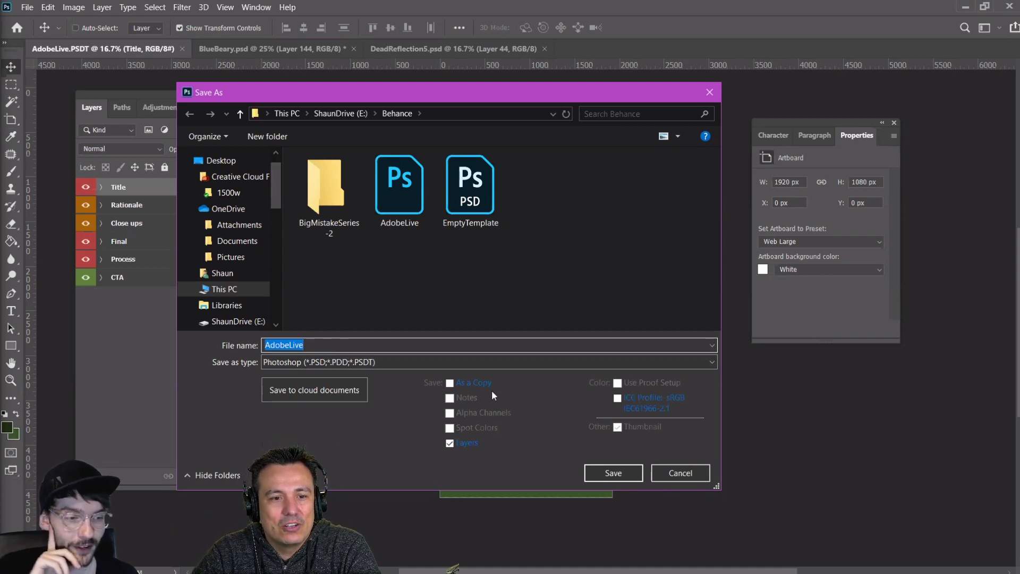
left_click(683, 473)
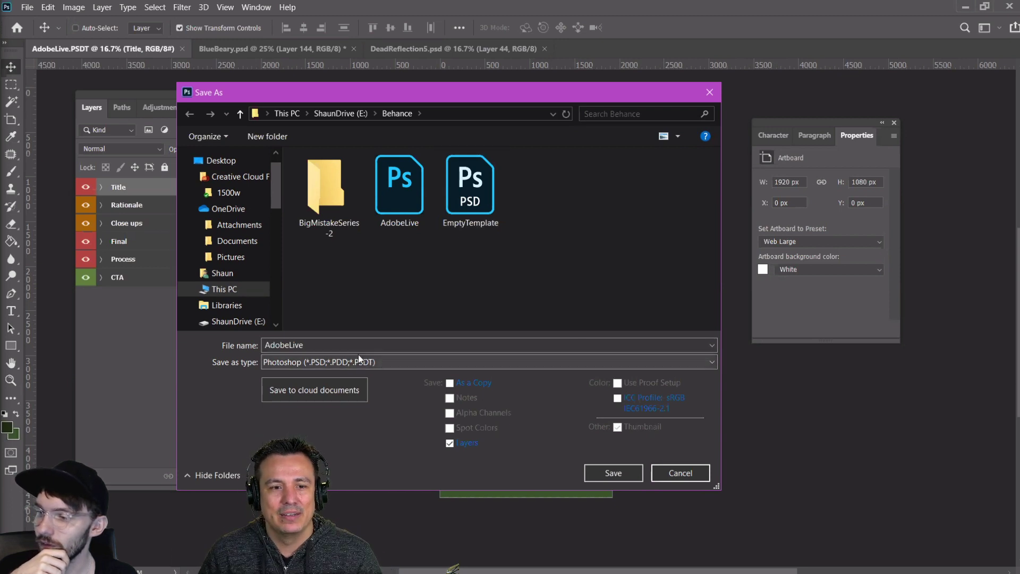
left_click(685, 476)
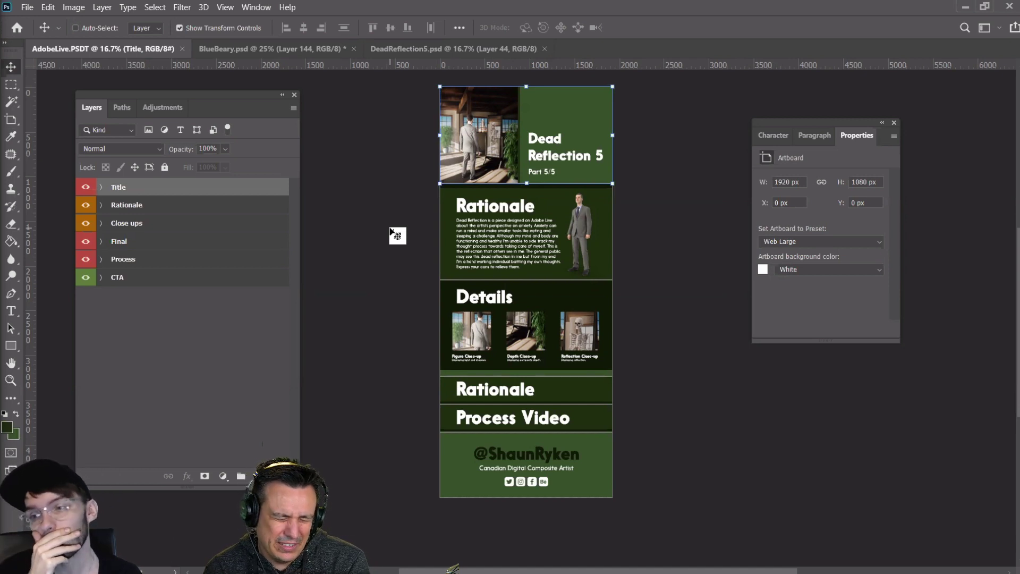
left_click(11, 84)
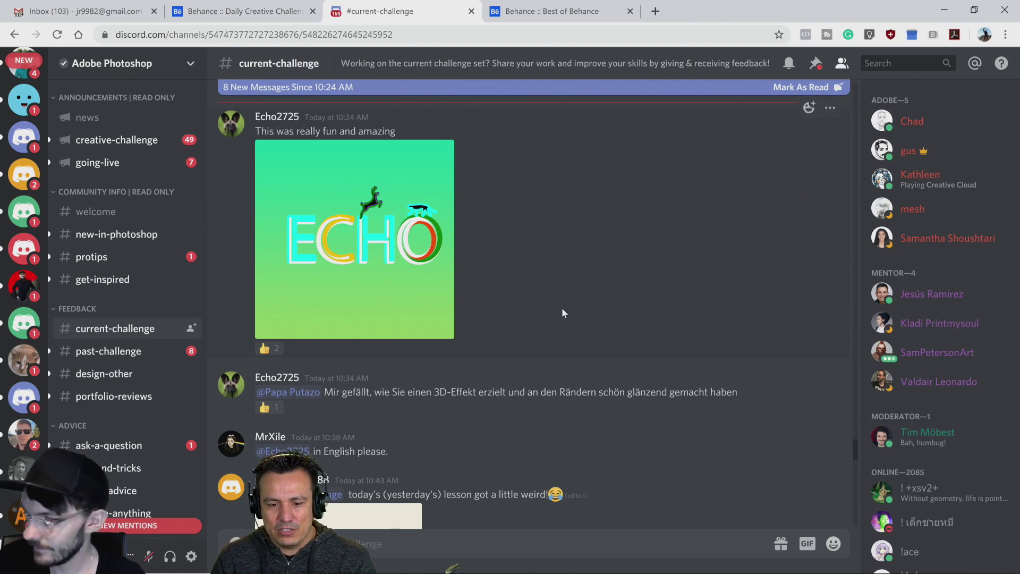
Look back through the Discord current-challenge channel in the browser and view the Dream Land example artwork enlarged
scroll(563, 313, "up", 3)
scroll(564, 313, "up", 12)
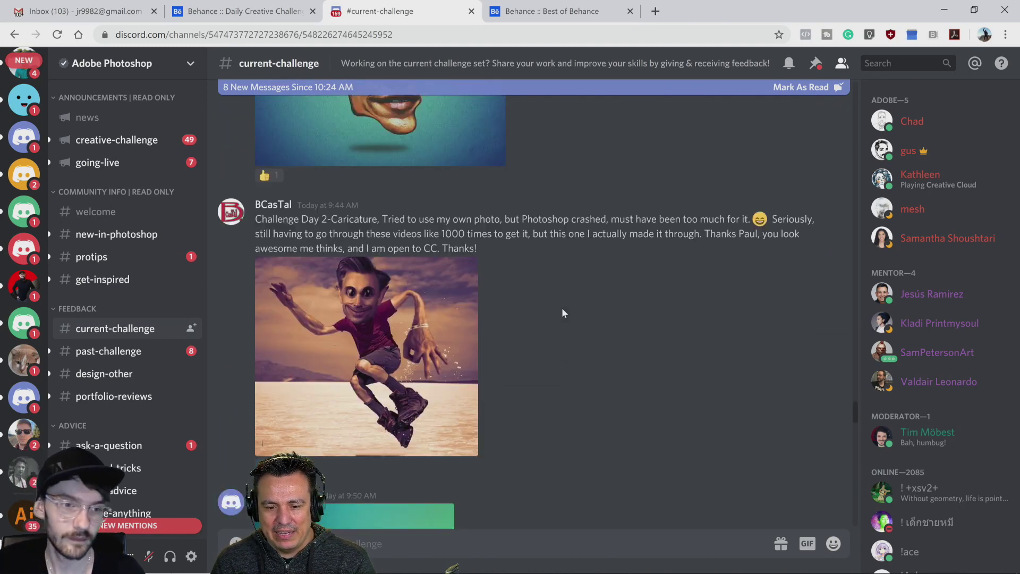
scroll(562, 313, "up", 12)
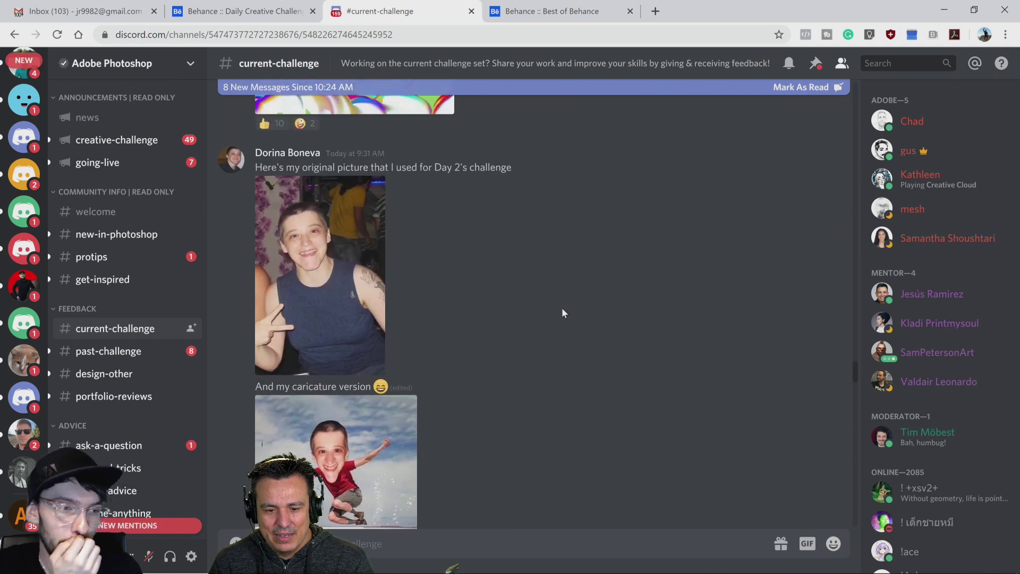
scroll(563, 313, "up", 1)
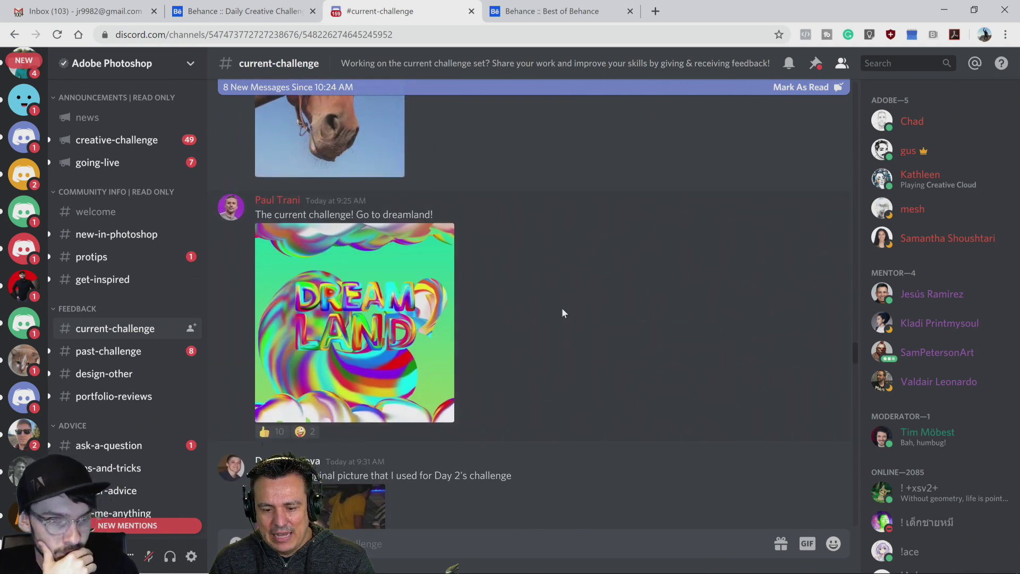
scroll(562, 313, "down", 1)
left_click(400, 292)
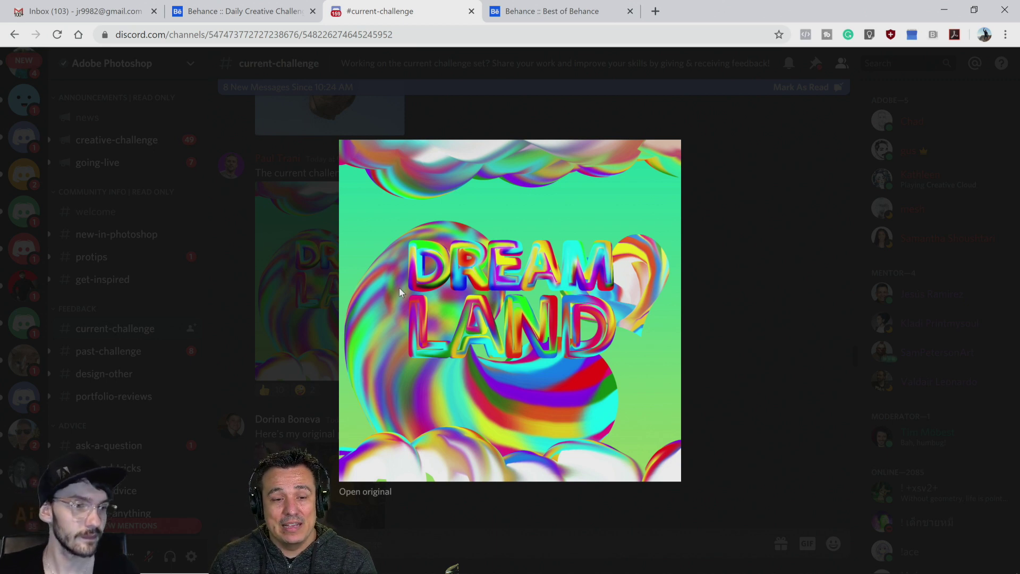
left_click(259, 241)
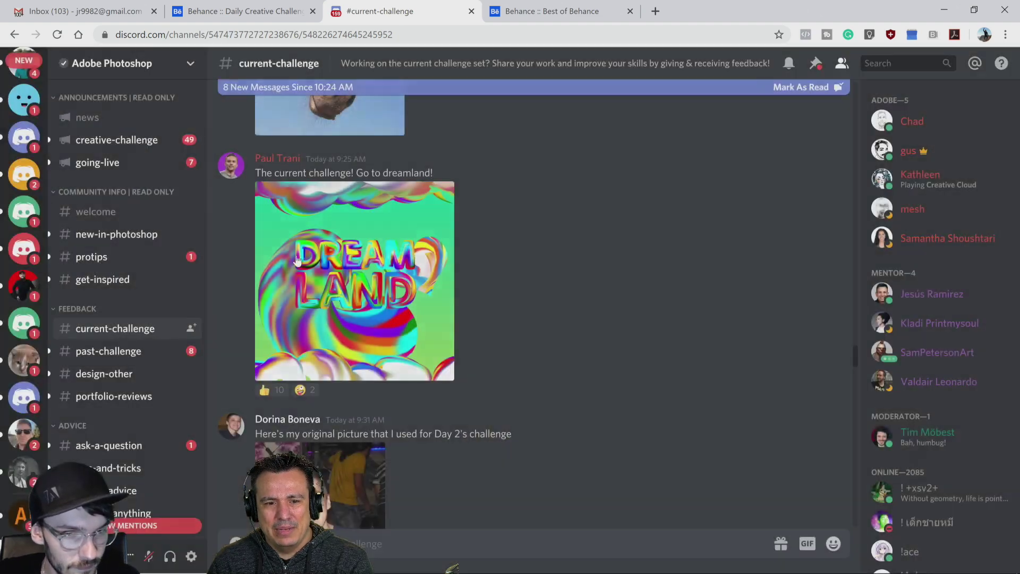
Review the caricature submissions in the channel and view the arched rainbow lettering on a green background enlarged
scroll(540, 322, "down", 3)
scroll(540, 322, "down", 7)
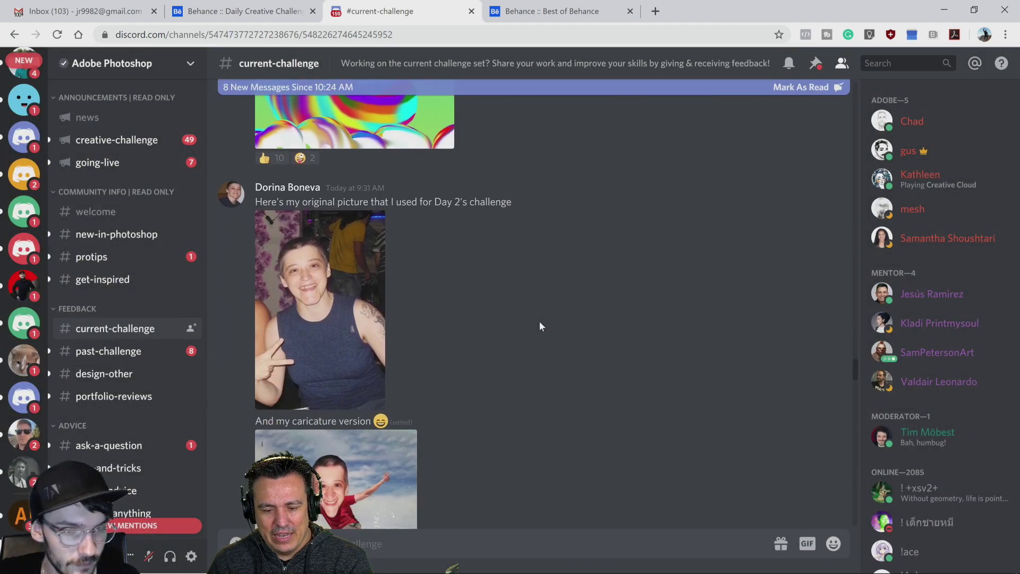
scroll(540, 326, "down", 5)
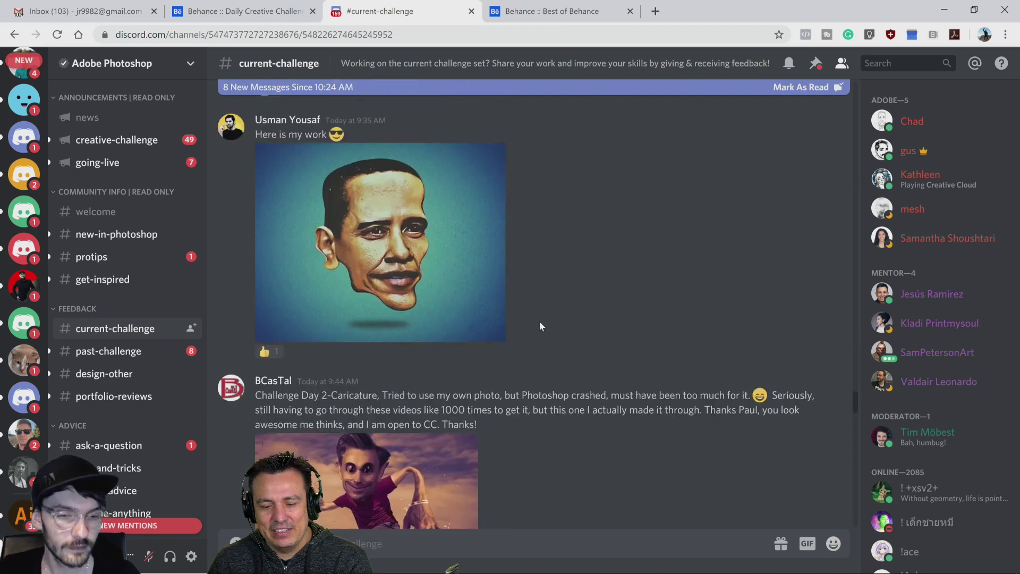
scroll(540, 327, "up", 9)
scroll(540, 327, "down", 9)
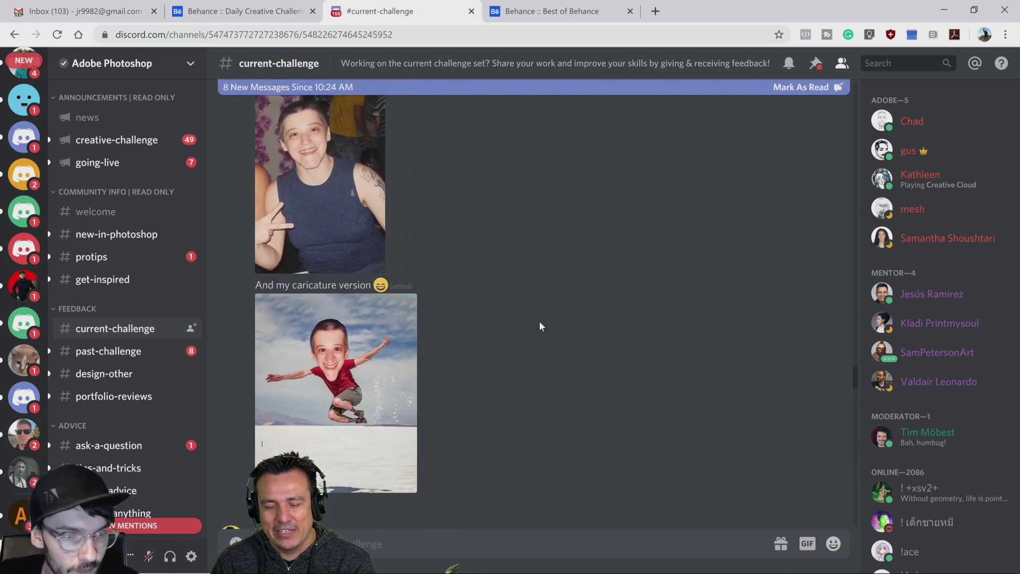
scroll(540, 326, "down", 11)
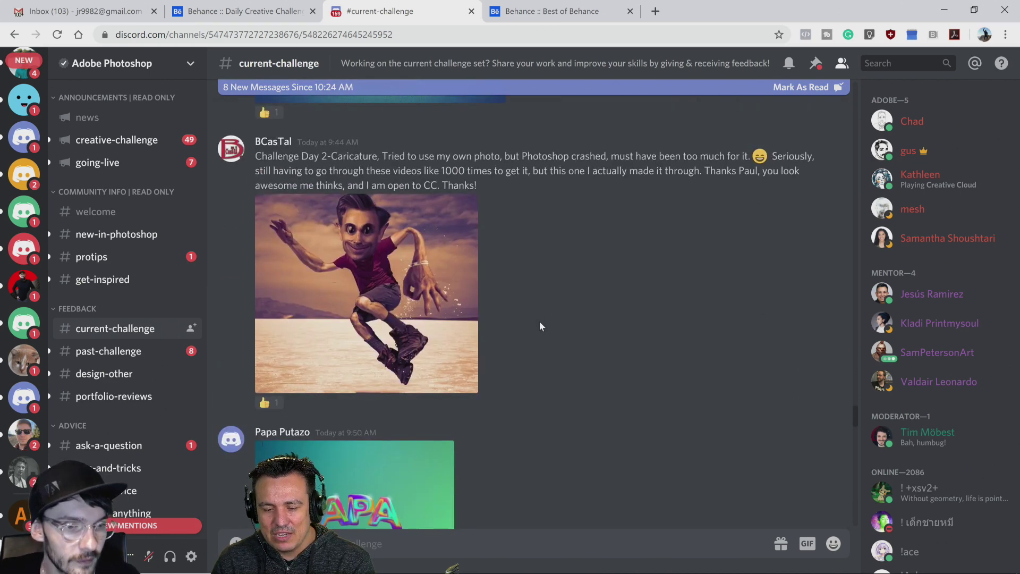
left_click(426, 327)
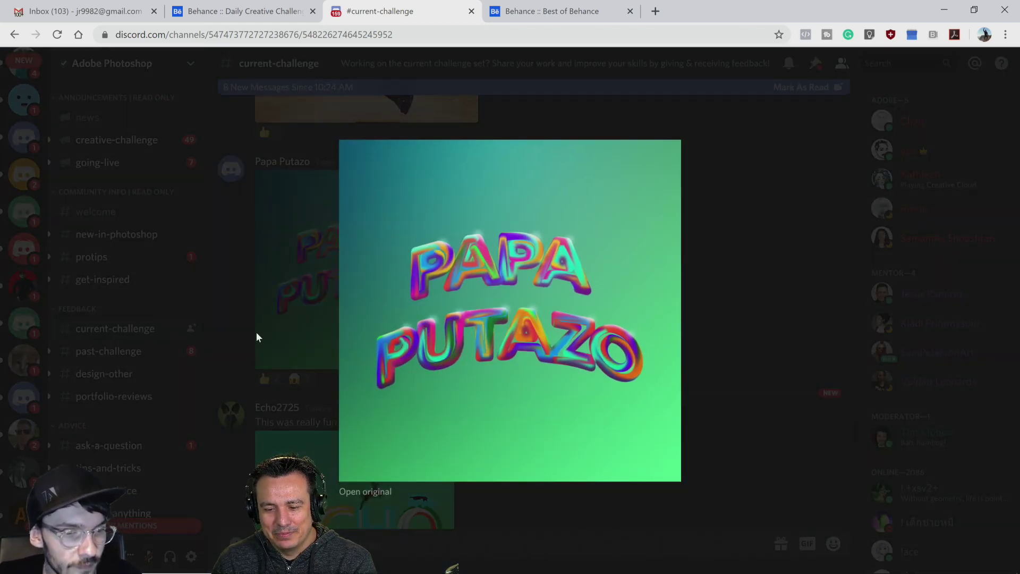
left_click(295, 340)
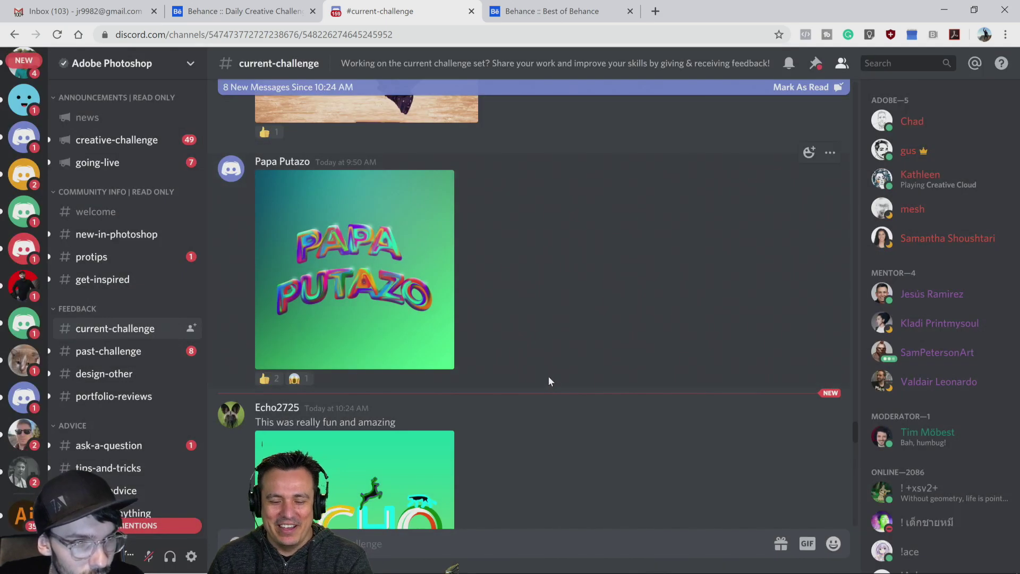
Review the newer challenge submissions past the Echo and pink Dream Land artworks and view the Summer Time artwork enlarged
scroll(548, 376, "down", 2)
scroll(549, 381, "down", 4)
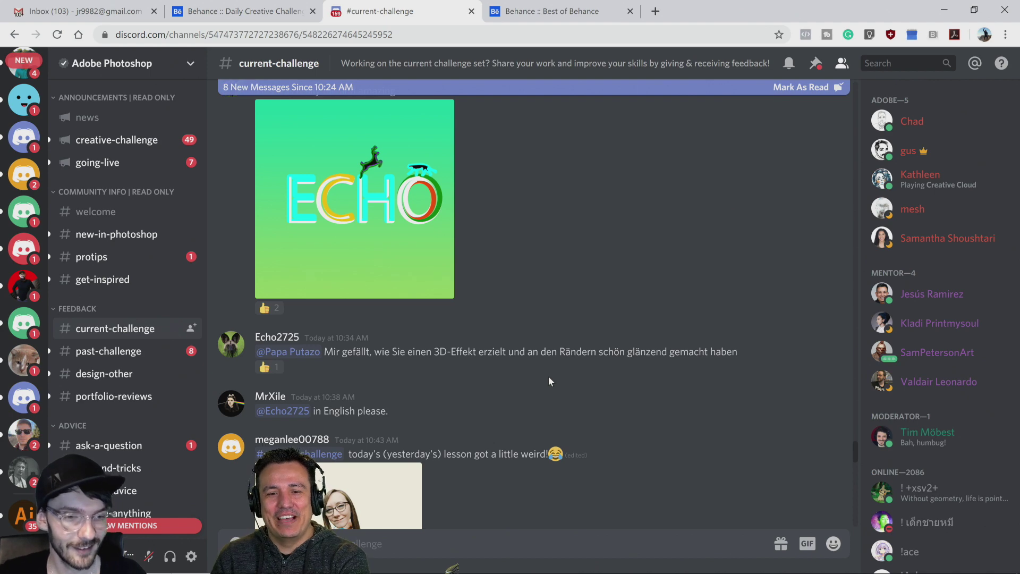
scroll(548, 379, "down", 3)
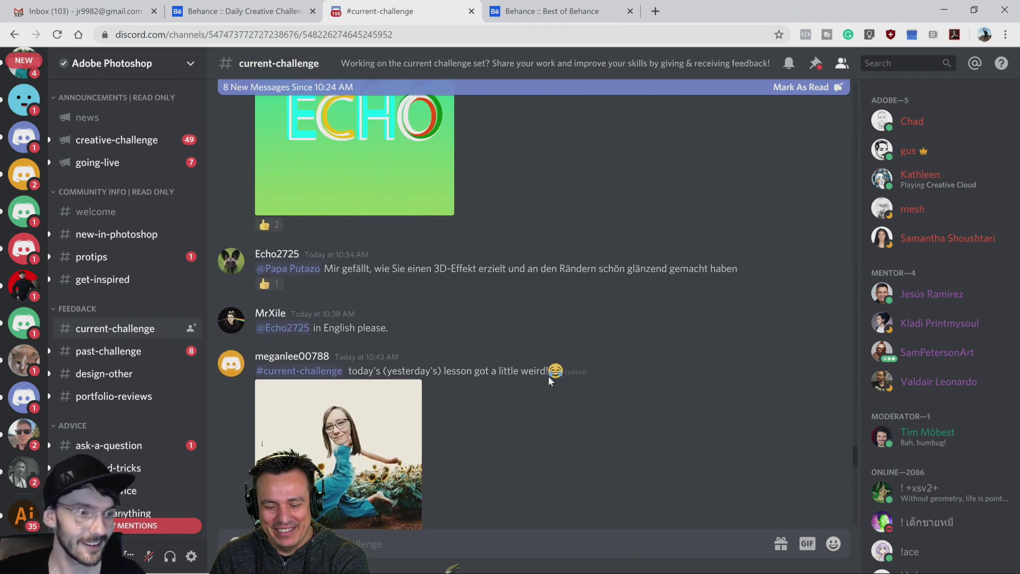
scroll(549, 378, "down", 10)
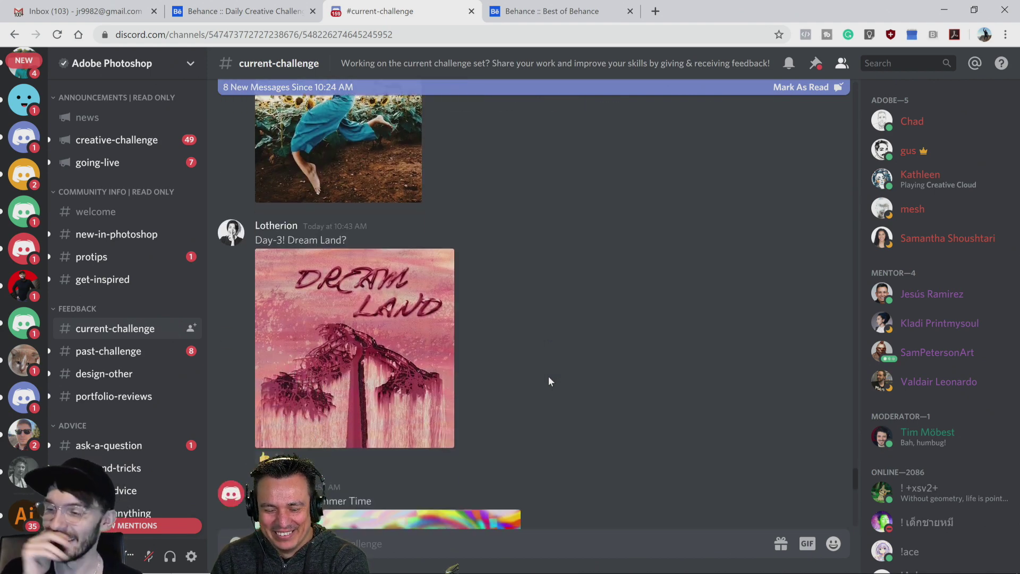
left_click(445, 349)
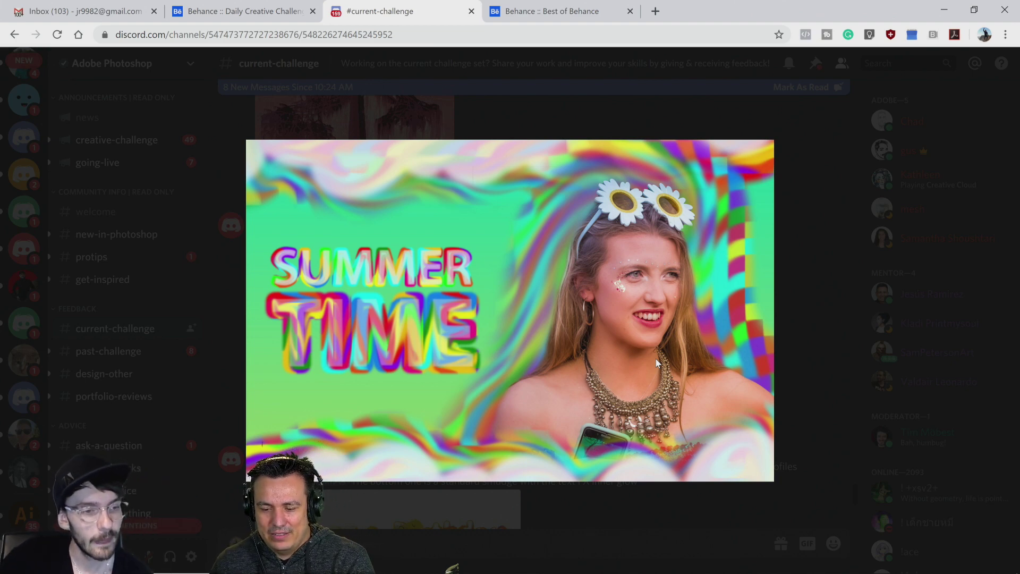
left_click(795, 250)
Find the Happy Birthday lettering submission made with smudge brushes and view it enlarged
scroll(542, 325, "down", 4)
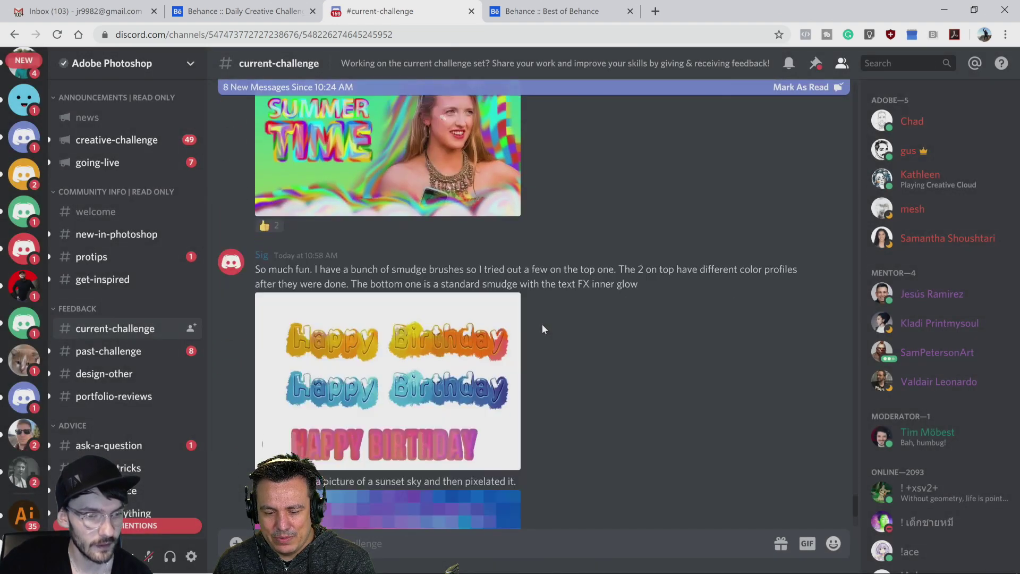
scroll(543, 326, "down", 1)
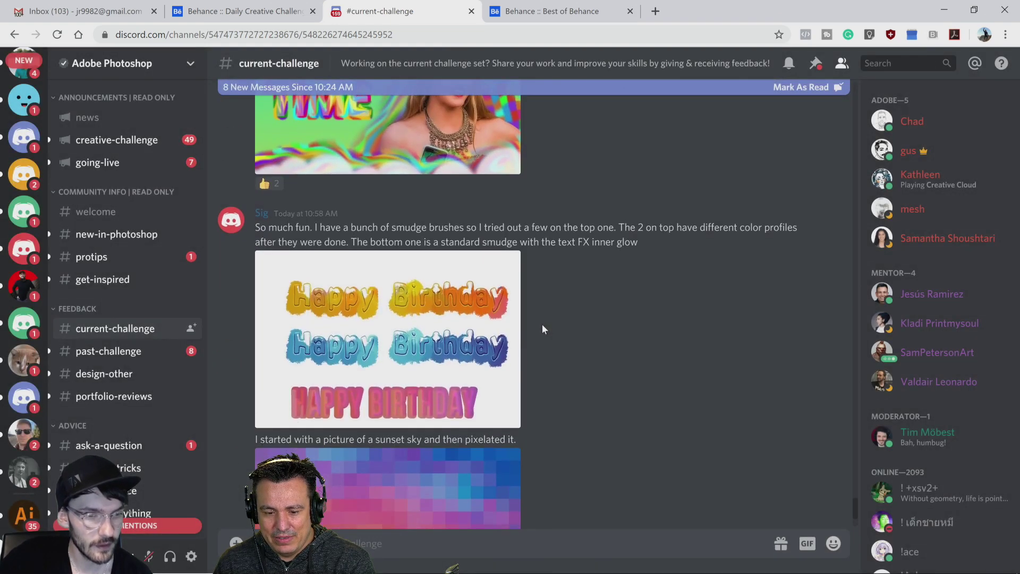
left_click(491, 336)
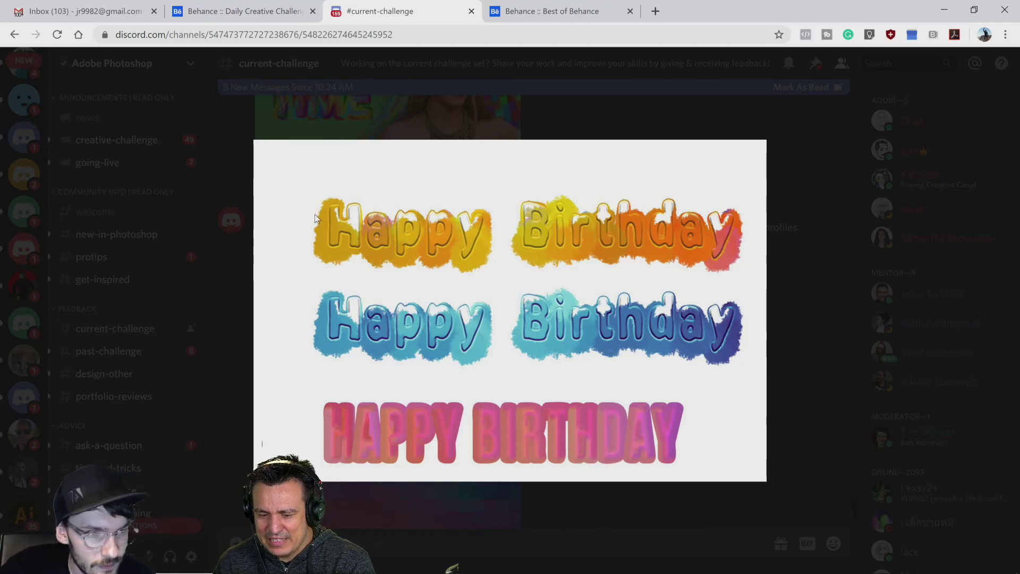
View the Happy Birthday lettering enlarged again, close it, and examine the pixelated sunset source picture posted beneath it
left_click(224, 359)
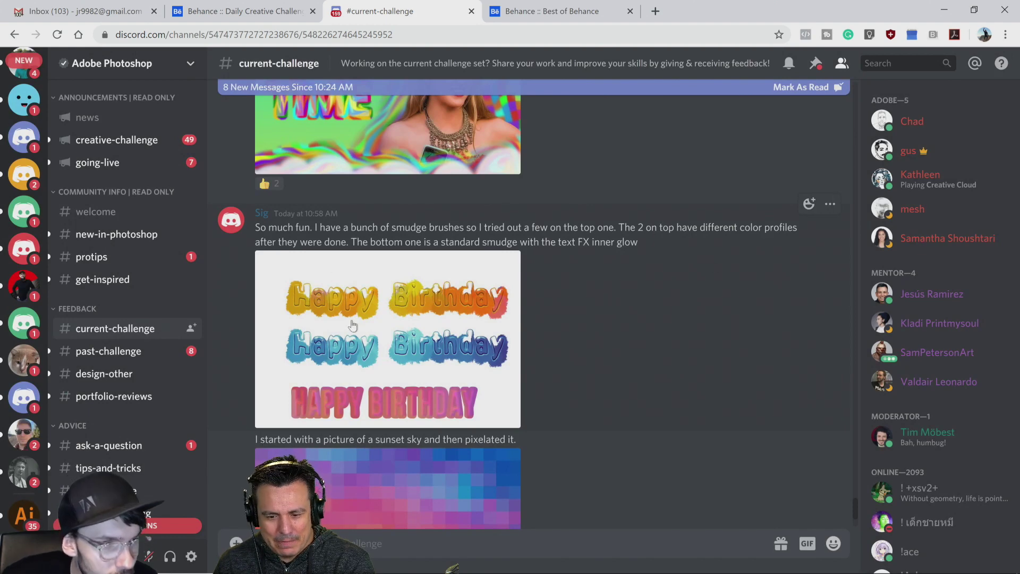
left_click(424, 330)
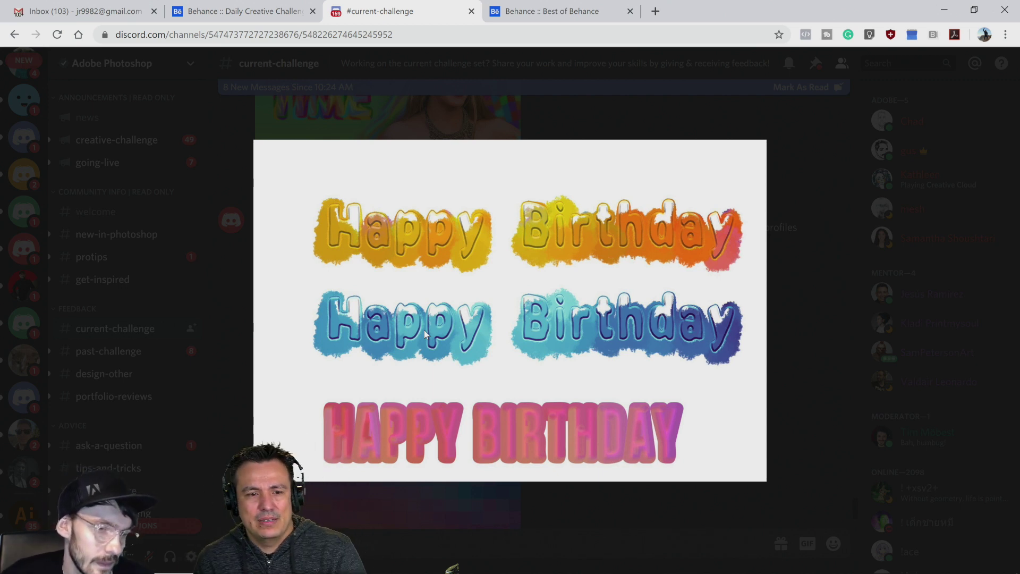
left_click(387, 91)
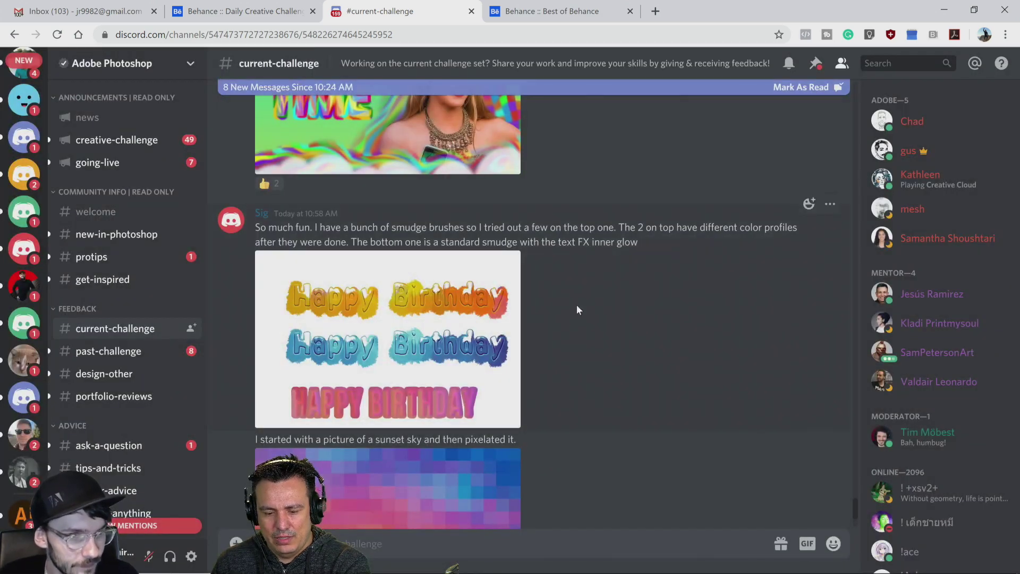
scroll(579, 309, "down", 2)
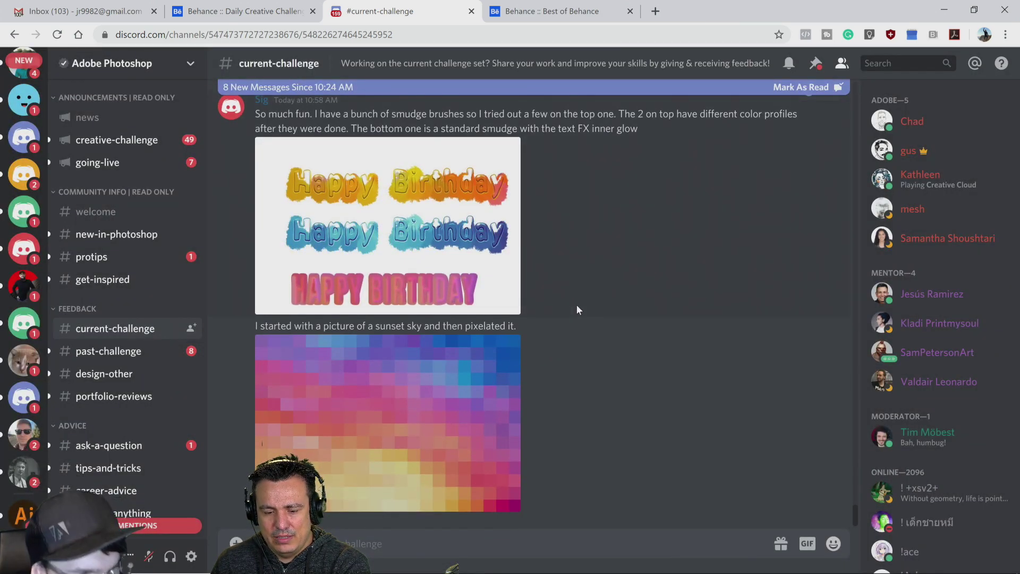
scroll(567, 401, "up", 2)
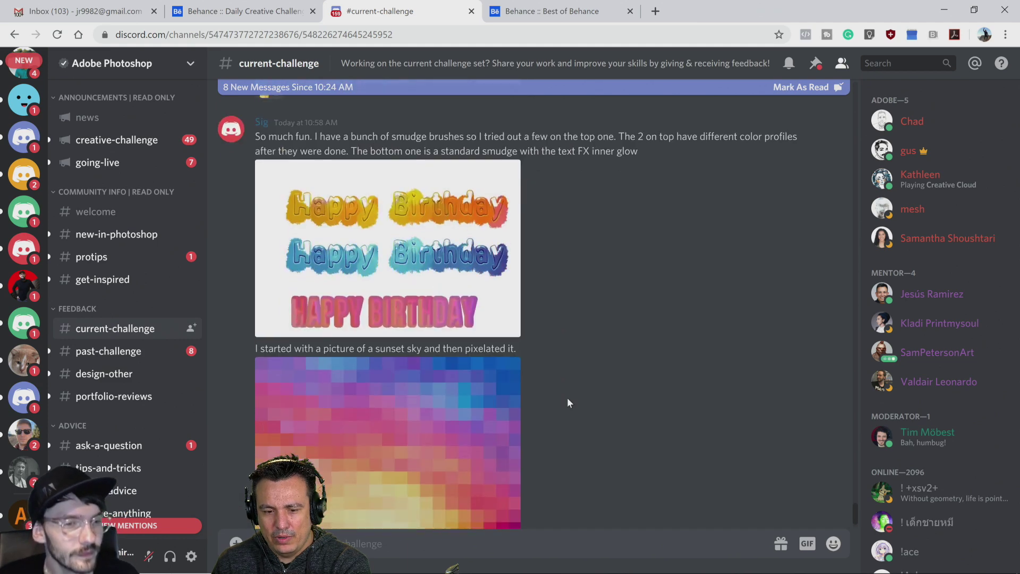
scroll(568, 402, "down", 1)
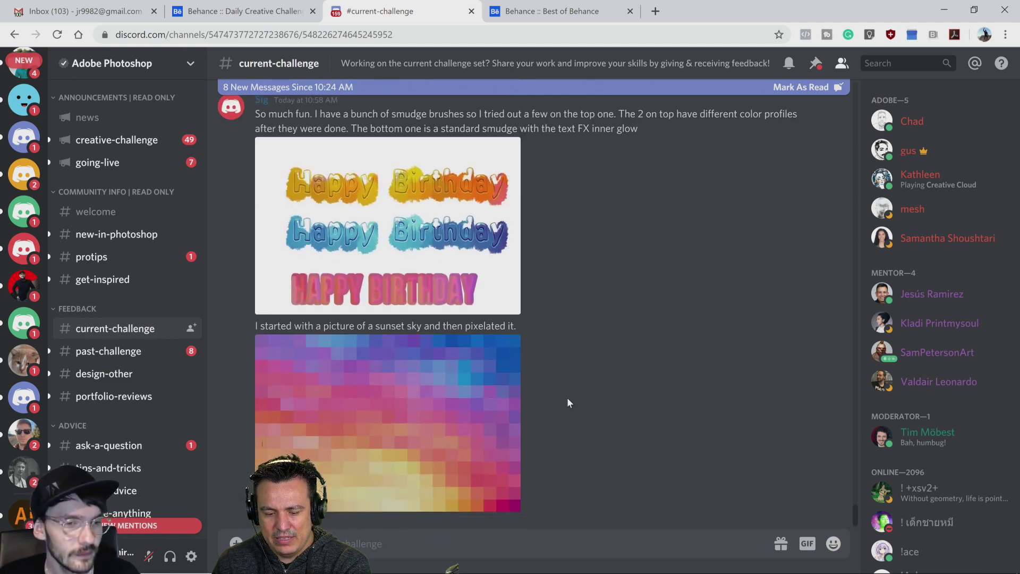
Reload the current-challenge channel, find the pink Dream Land artwork among the submissions, and view it enlarged
left_click(57, 35)
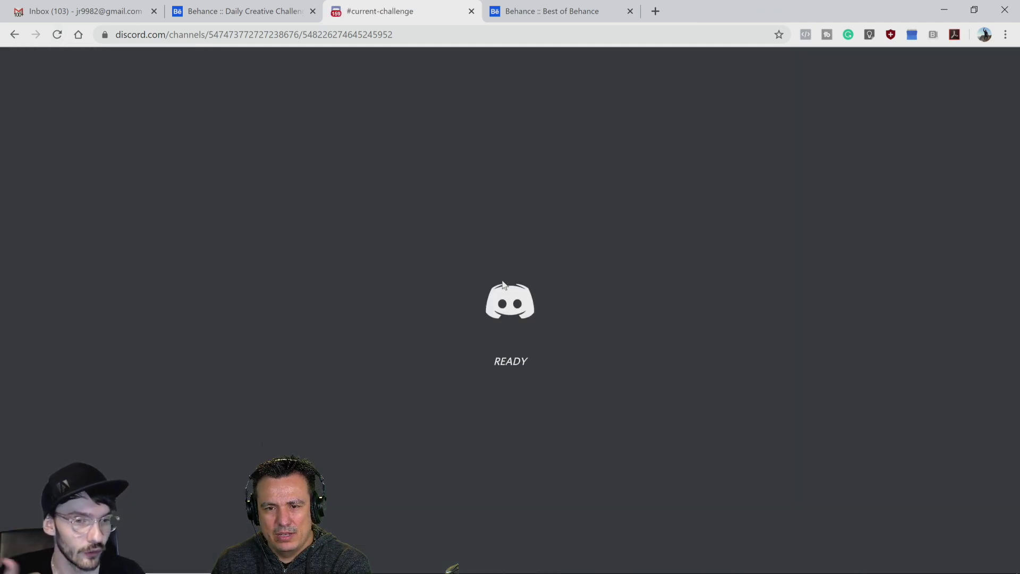
scroll(488, 354, "down", 4)
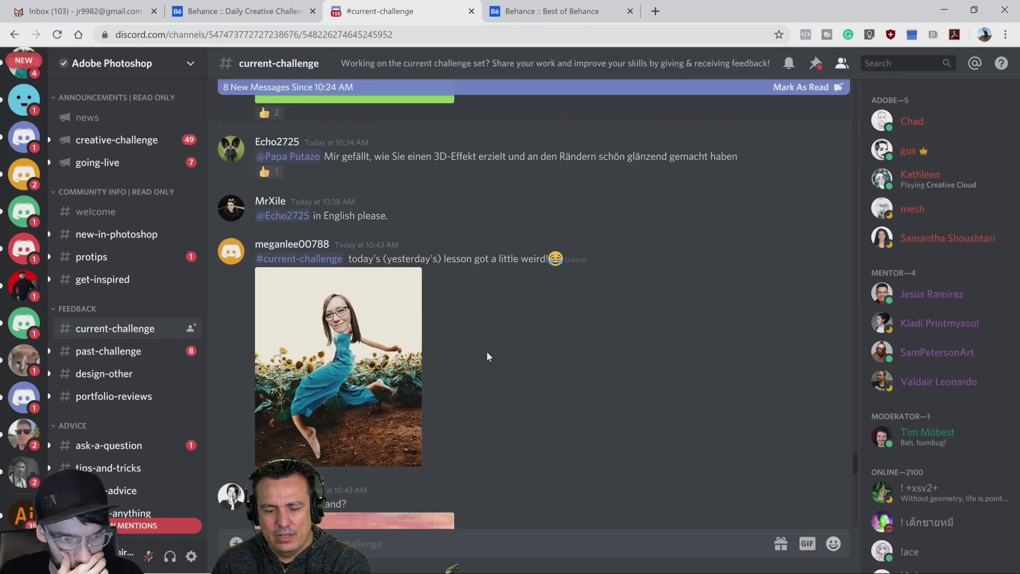
scroll(487, 352, "down", 15)
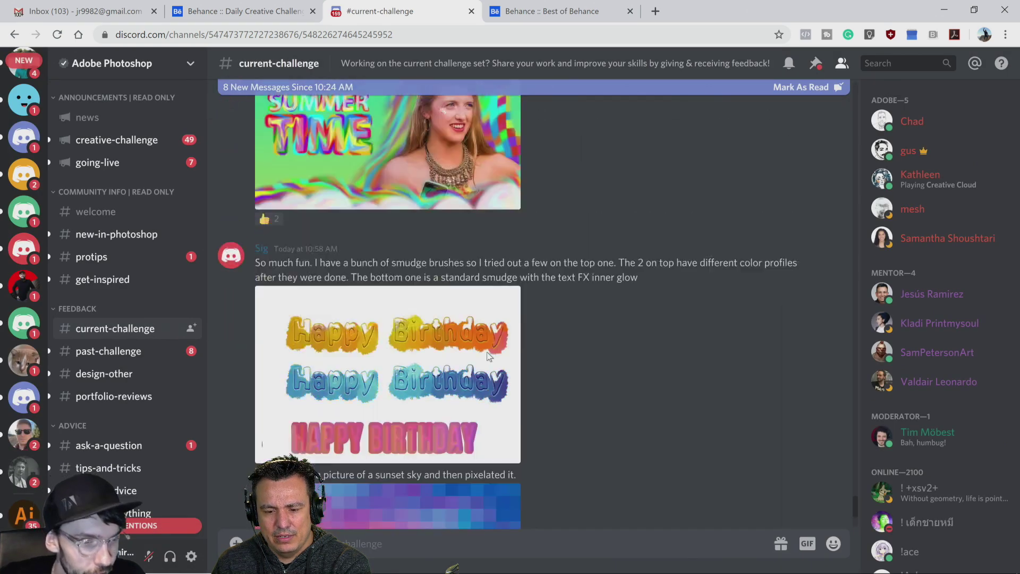
scroll(487, 351, "up", 7)
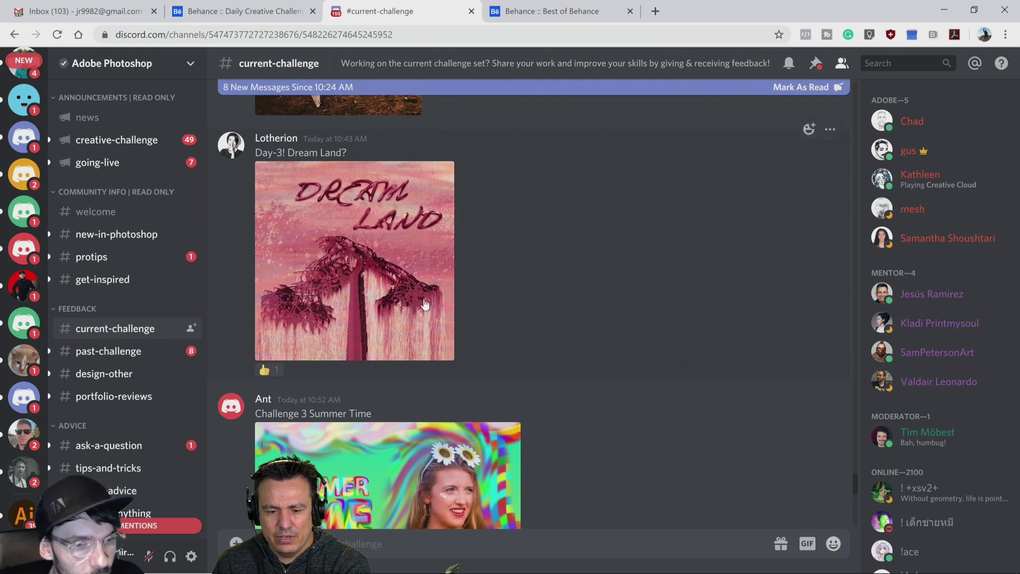
left_click(425, 303)
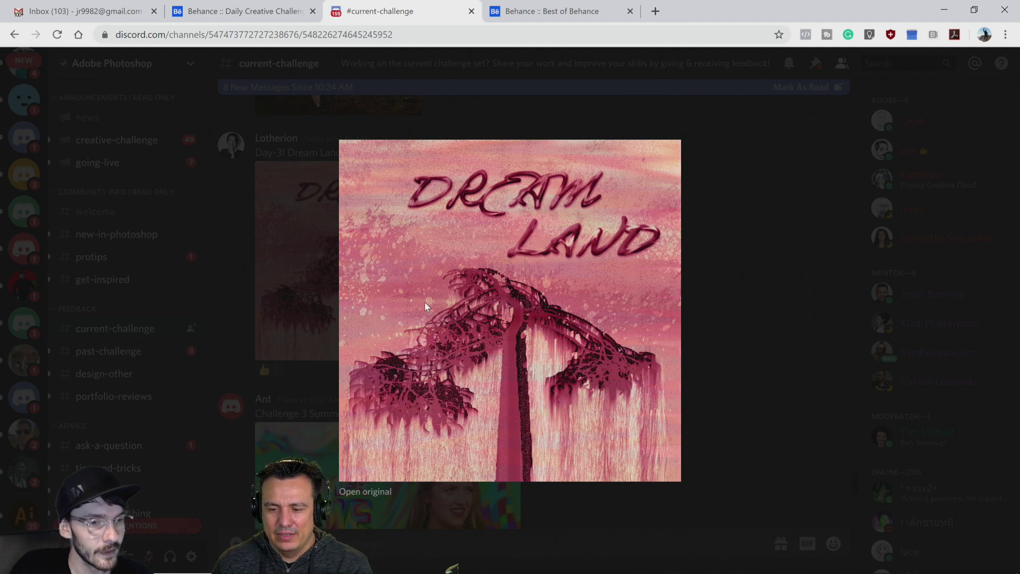
left_click(279, 207)
Look back past the sunflower-field caricature to the green Echo artwork and view it enlarged briefly
scroll(279, 207, "up", 2)
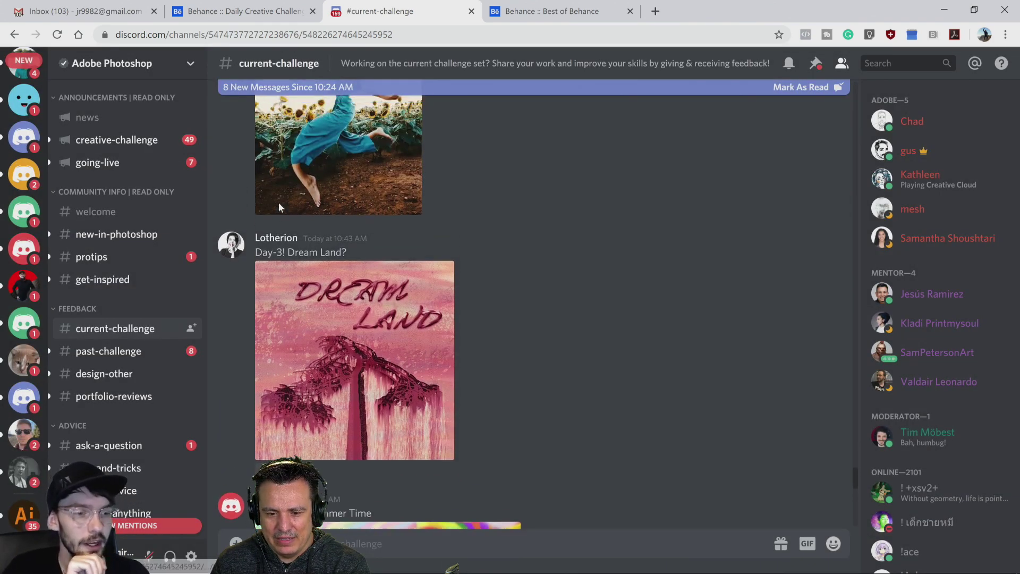
scroll(279, 207, "up", 5)
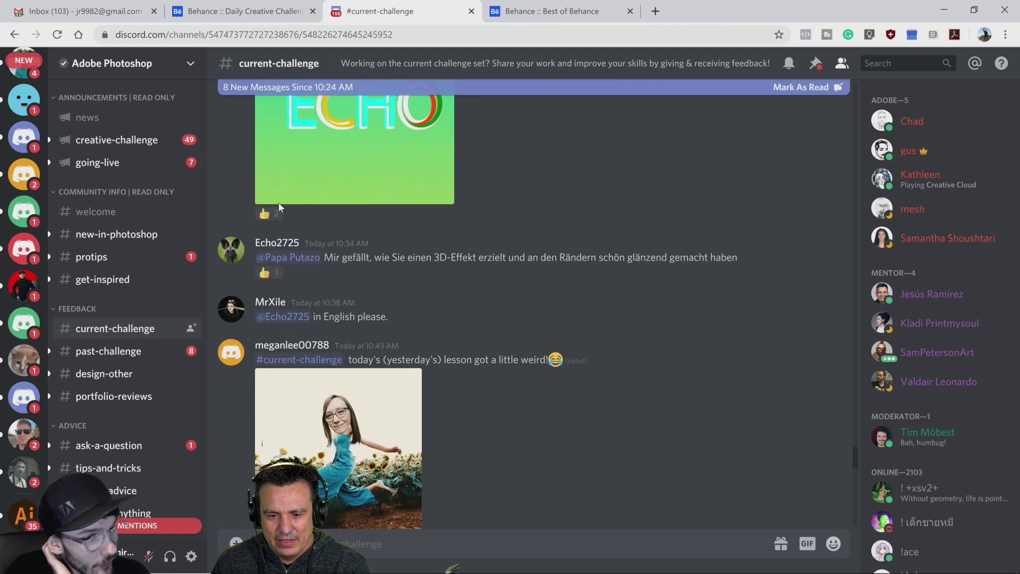
scroll(279, 207, "up", 4)
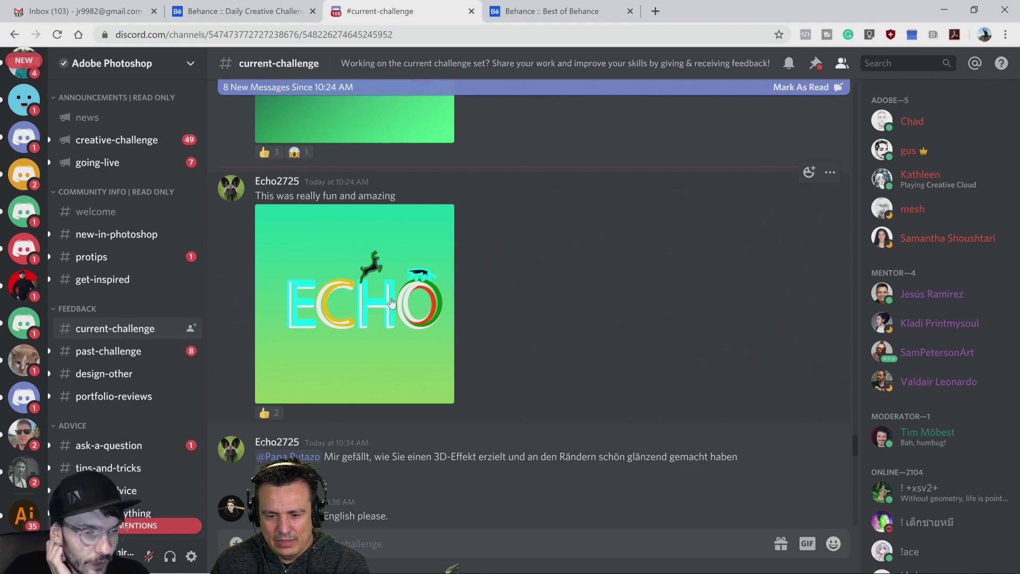
left_click(388, 299)
left_click(278, 266)
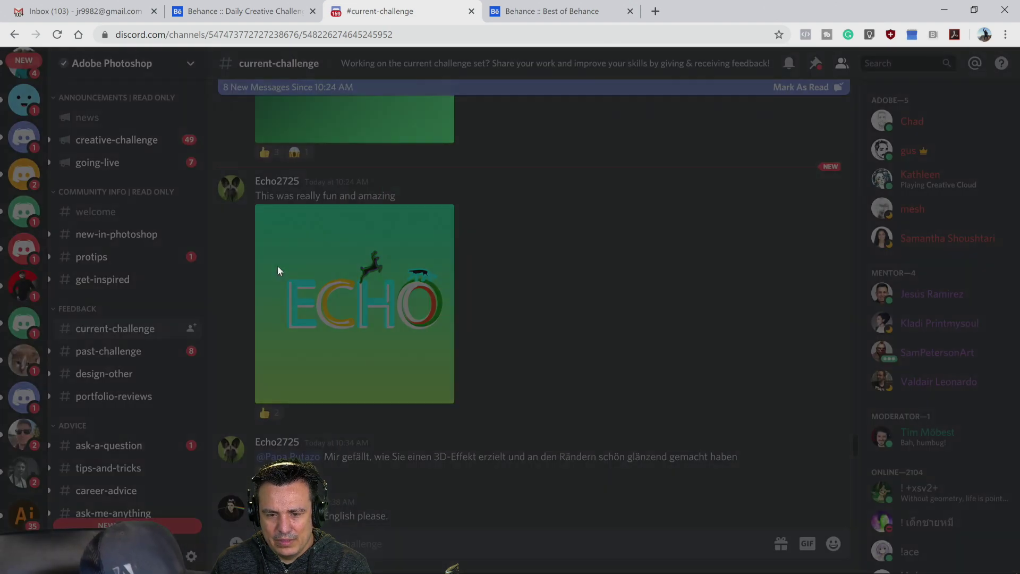
Return to the Day-3 Dream Land submission, view its artwork enlarged once more, and close it
scroll(277, 266, "down", 9)
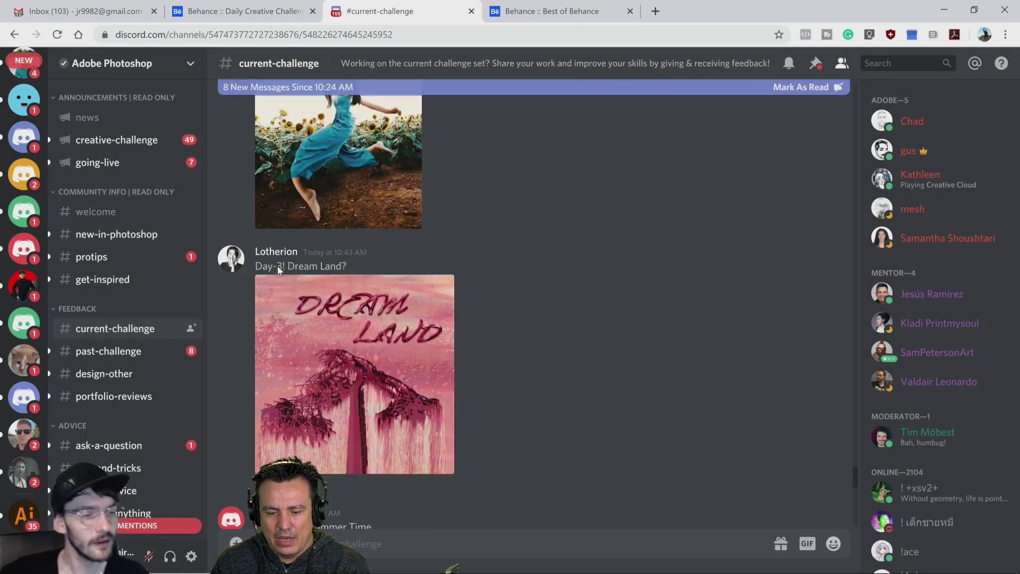
scroll(278, 270, "down", 3)
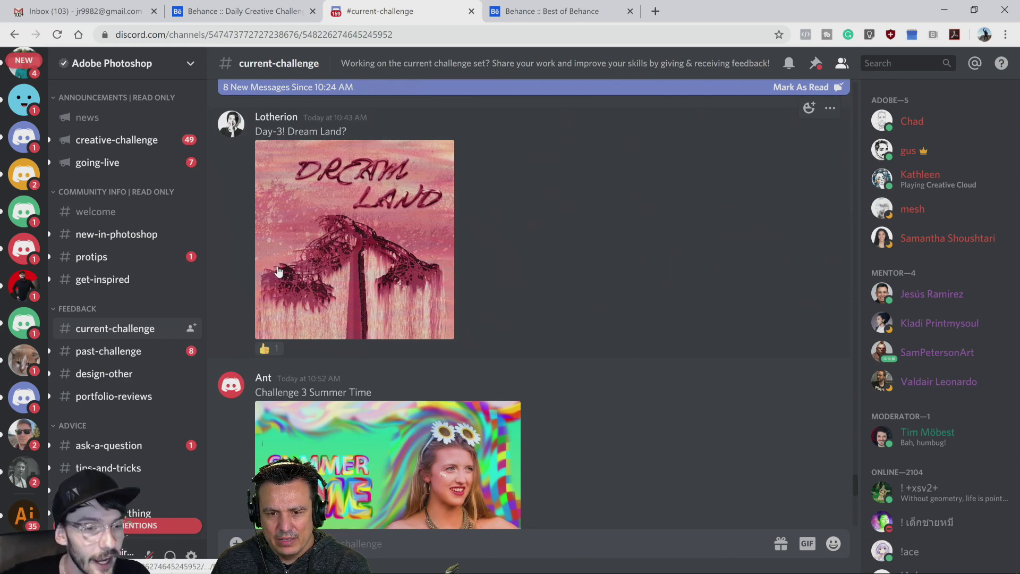
left_click(278, 269)
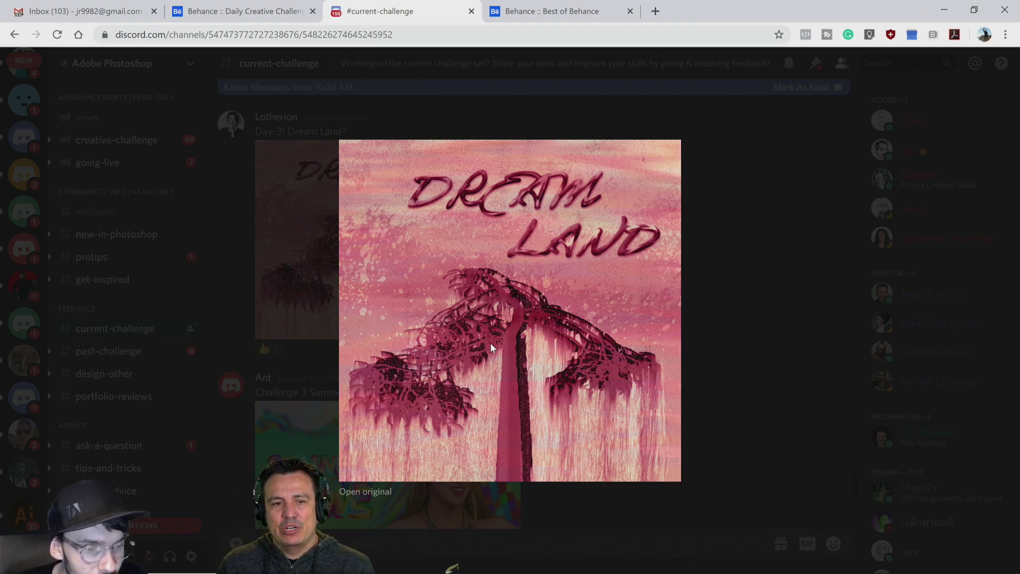
left_click(324, 301)
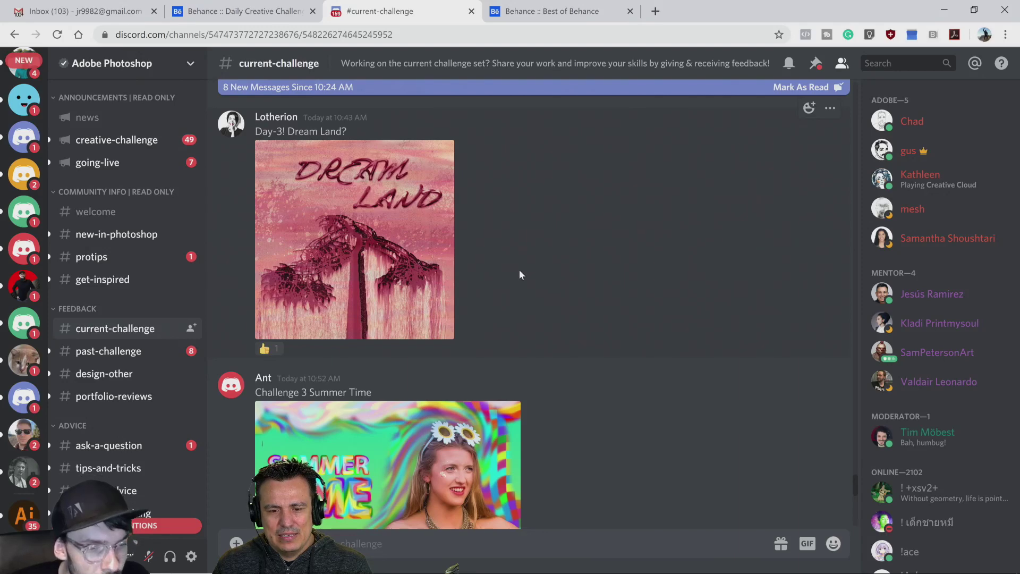
Go back from the Dream Land submission to the Echo lettering with the deer and view that artwork enlarged
scroll(519, 271, "up", 3)
scroll(520, 274, "up", 4)
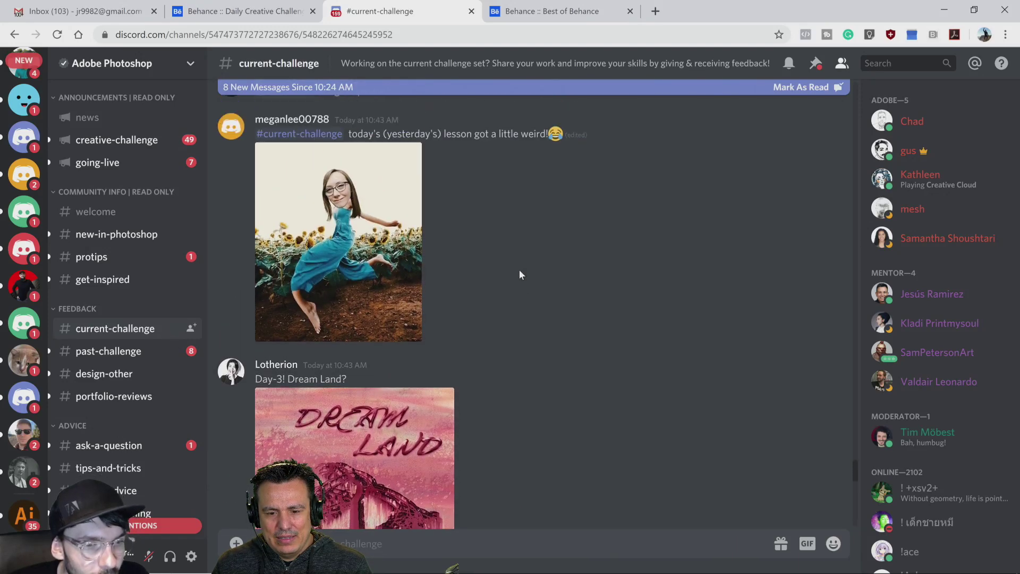
scroll(518, 269, "down", 6)
scroll(519, 270, "up", 12)
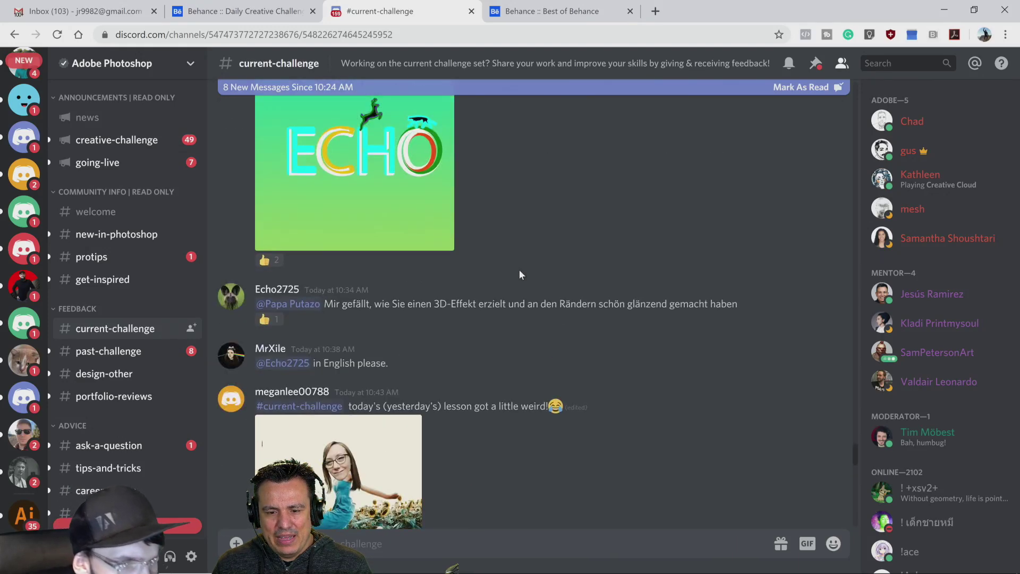
left_click(381, 305)
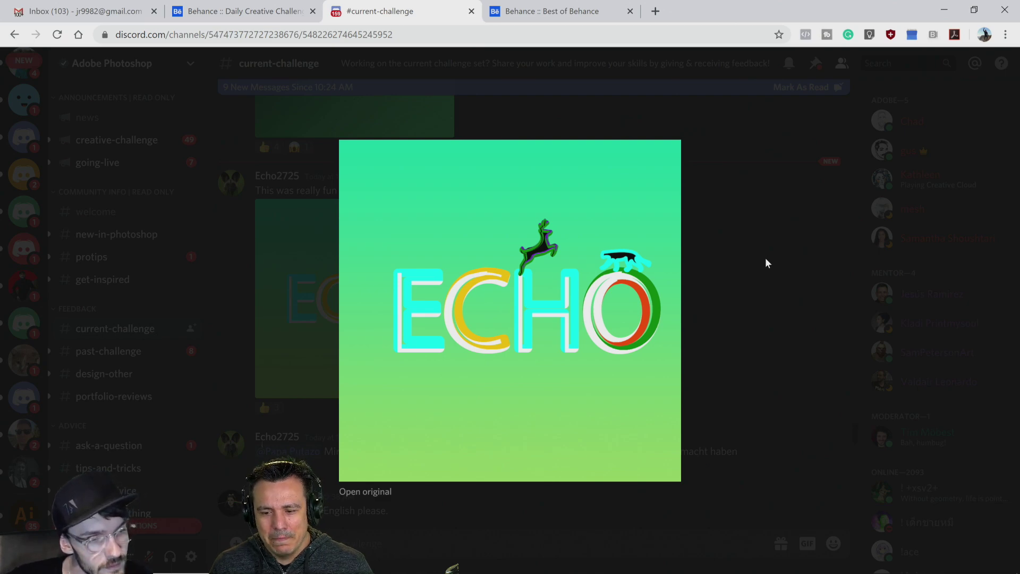
left_click(738, 279)
Look through the channel from the earlier caricatures to the newest post and view the "Success is a series of small wins" artwork enlarged
scroll(594, 246, "up", 5)
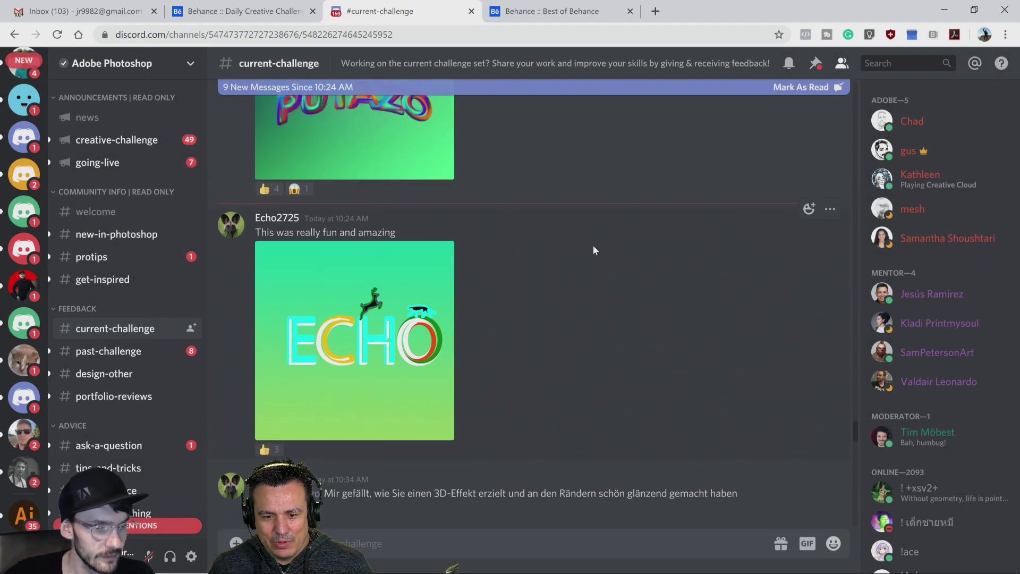
scroll(593, 246, "up", 10)
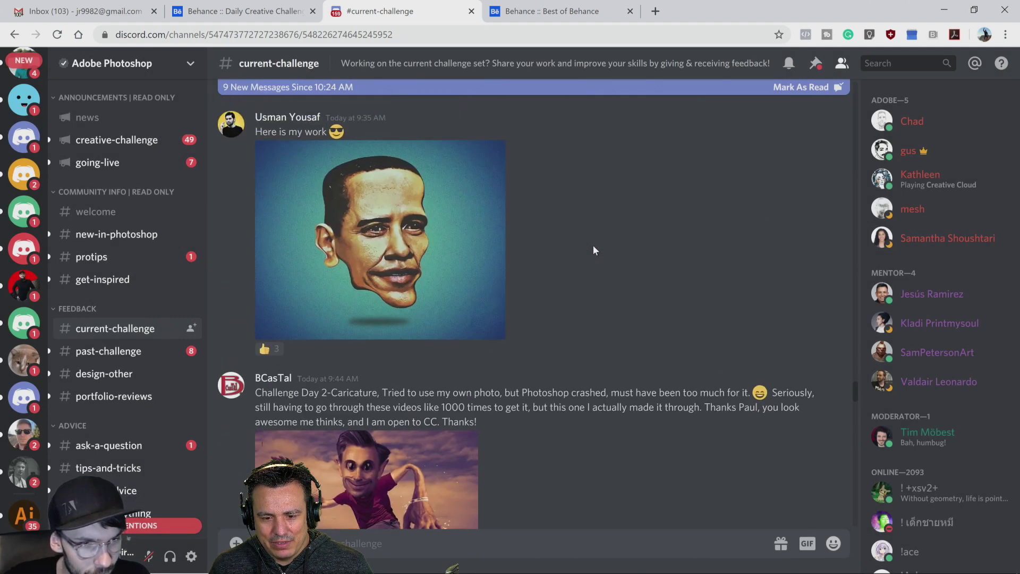
scroll(593, 251, "up", 5)
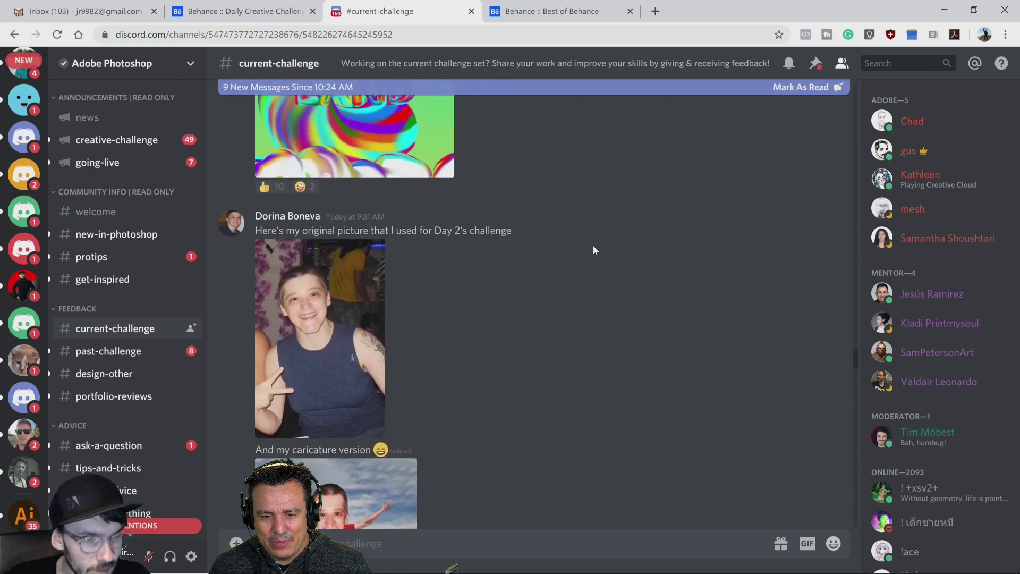
scroll(594, 250, "down", 15)
scroll(594, 250, "down", 15)
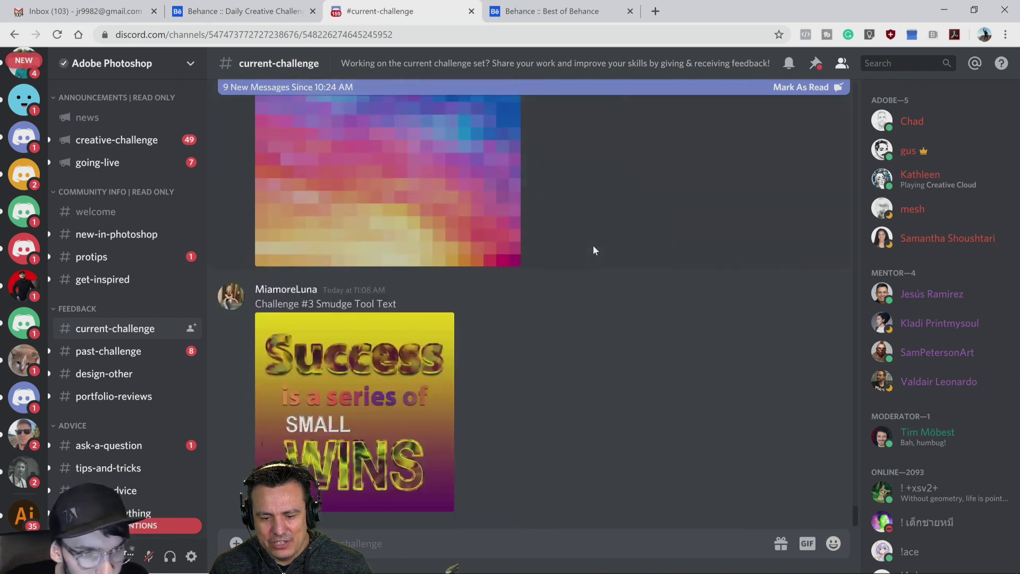
scroll(593, 250, "up", 3)
scroll(594, 250, "down", 3)
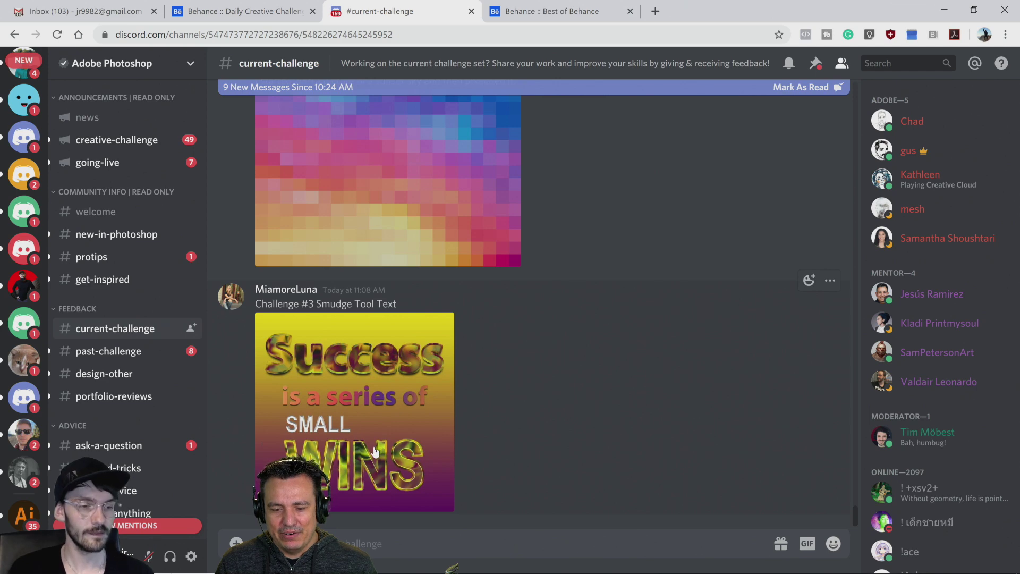
left_click(385, 444)
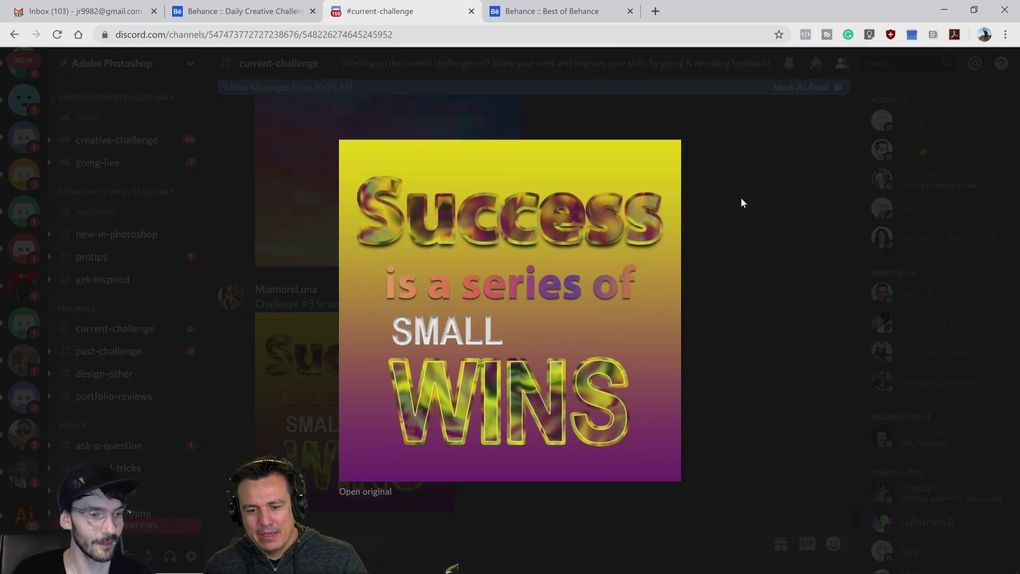
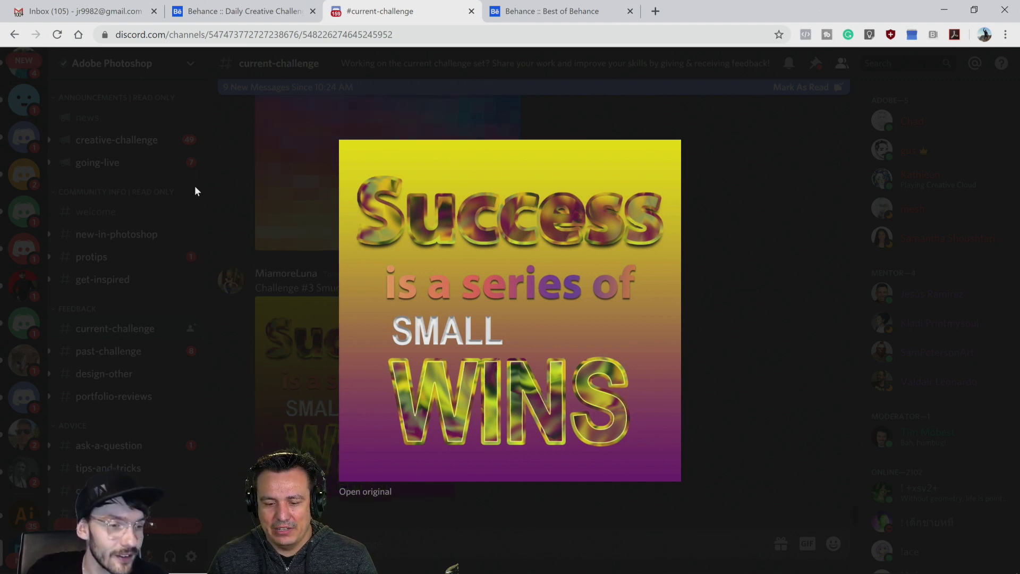
left_click(273, 272)
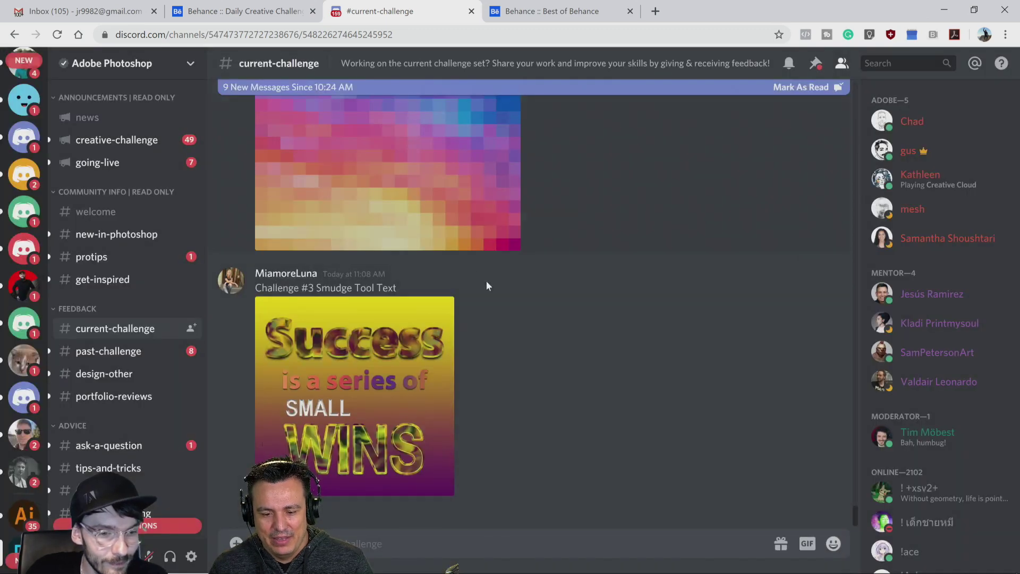
Reload the channel to check for new posts and look back through the recent submissions to Dream Land
left_click(57, 34)
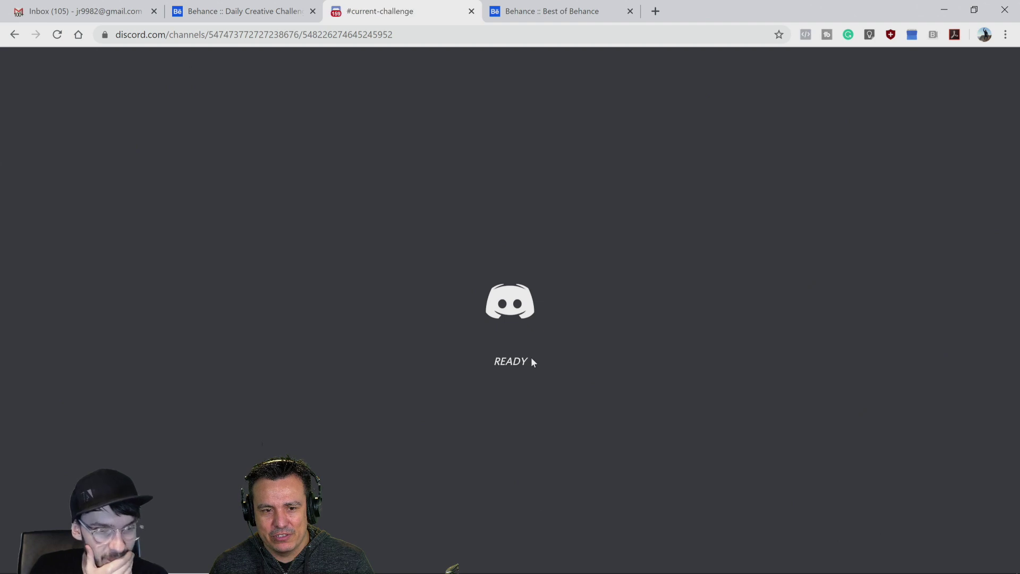
scroll(531, 357, "down", 20)
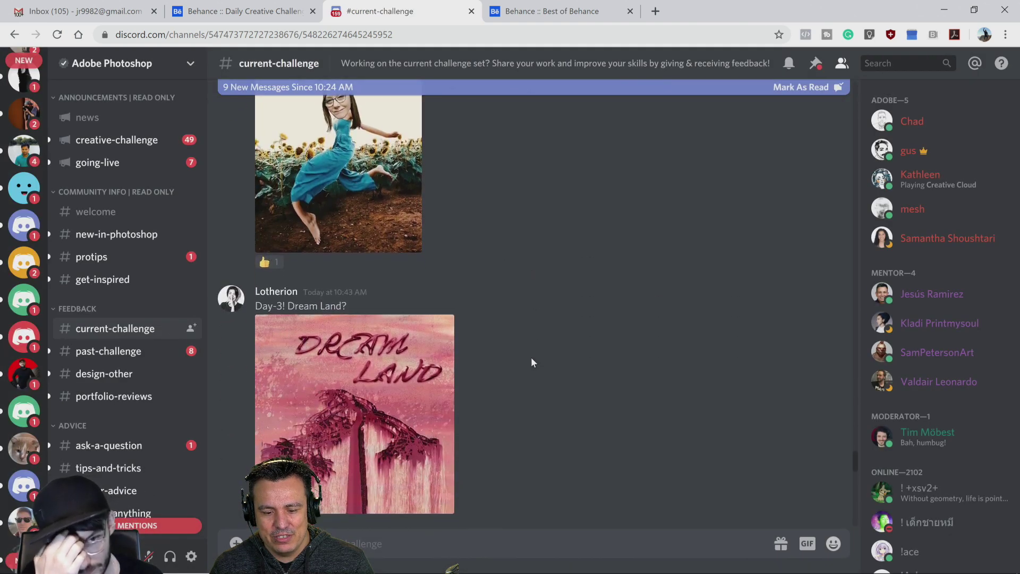
scroll(530, 357, "up", 10)
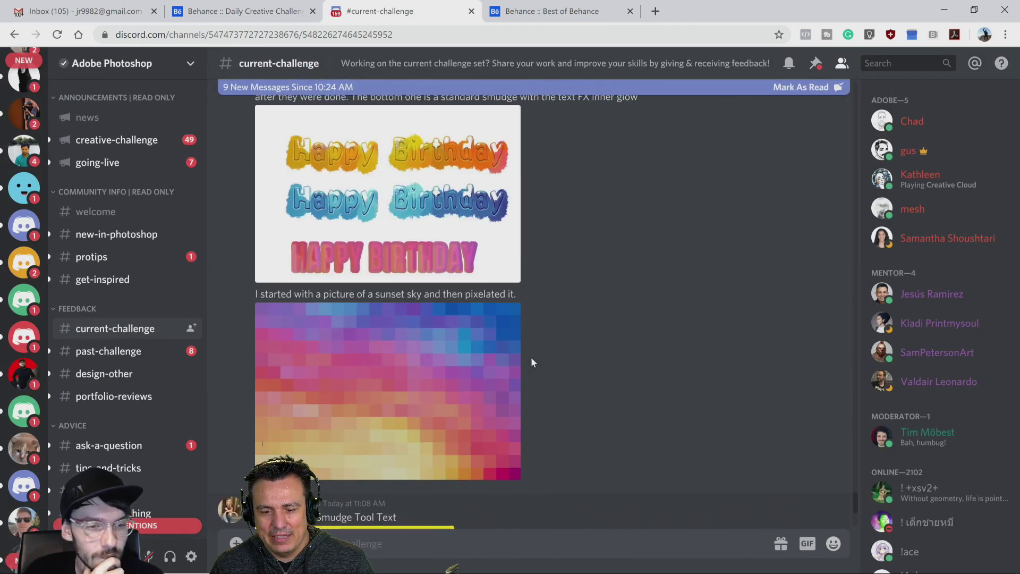
scroll(532, 359, "up", 6)
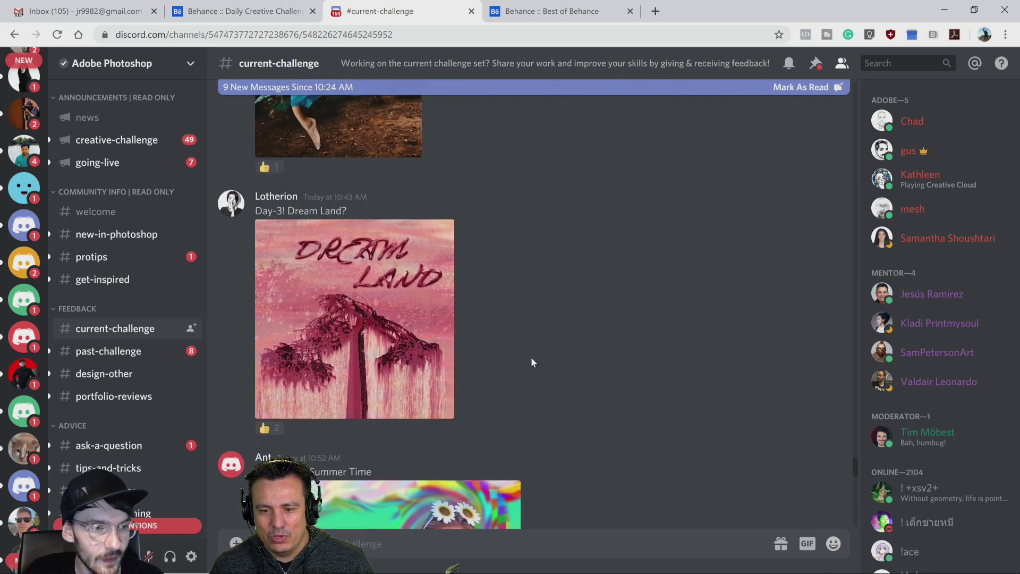
scroll(533, 362, "up", 2)
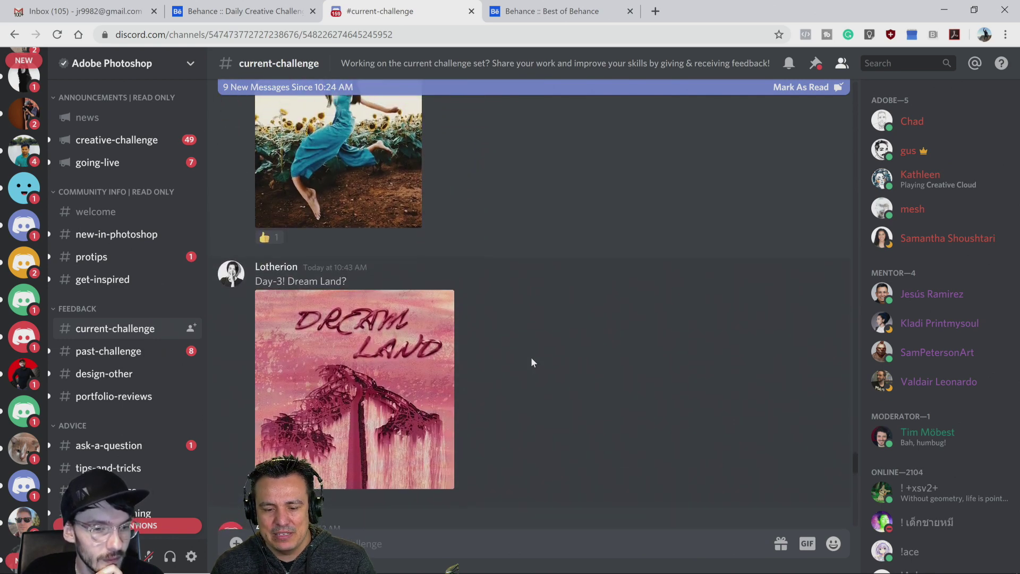
Look back through the channel to the Challenge Day 2 caricature of the jumping man and view that artwork enlarged
scroll(531, 357, "up", 2)
key("super+d")
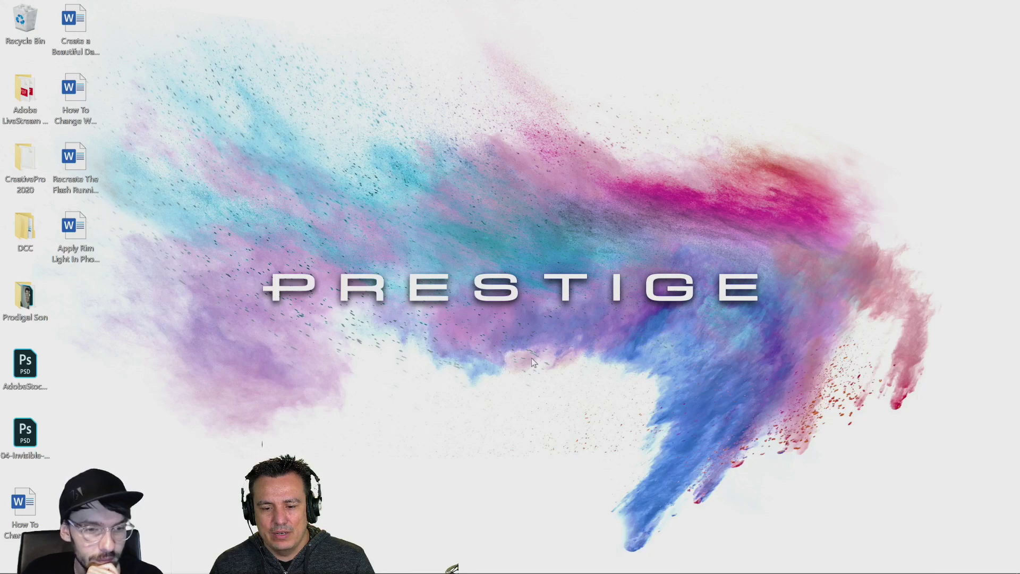
key("super+d")
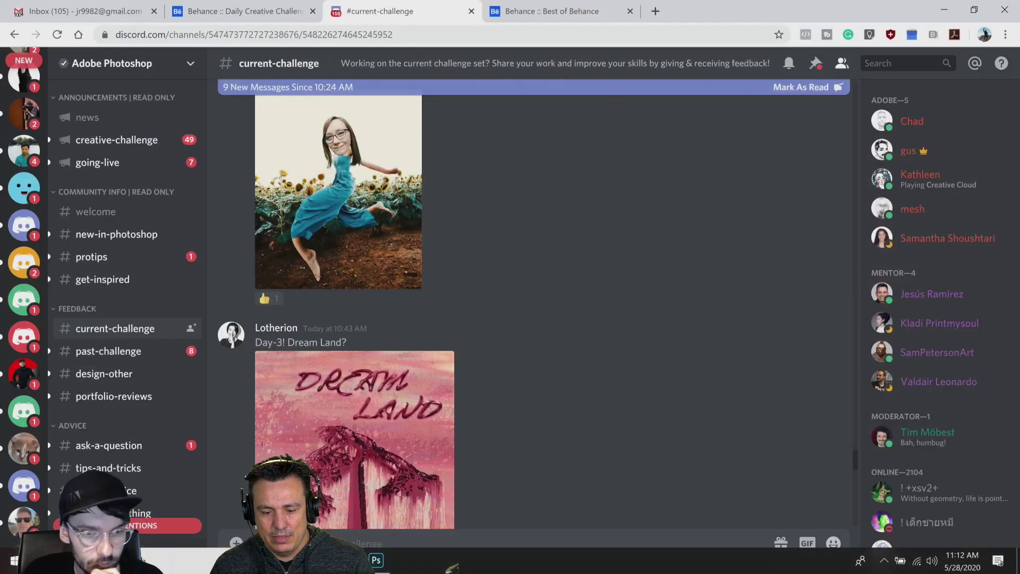
scroll(573, 330, "up", 5)
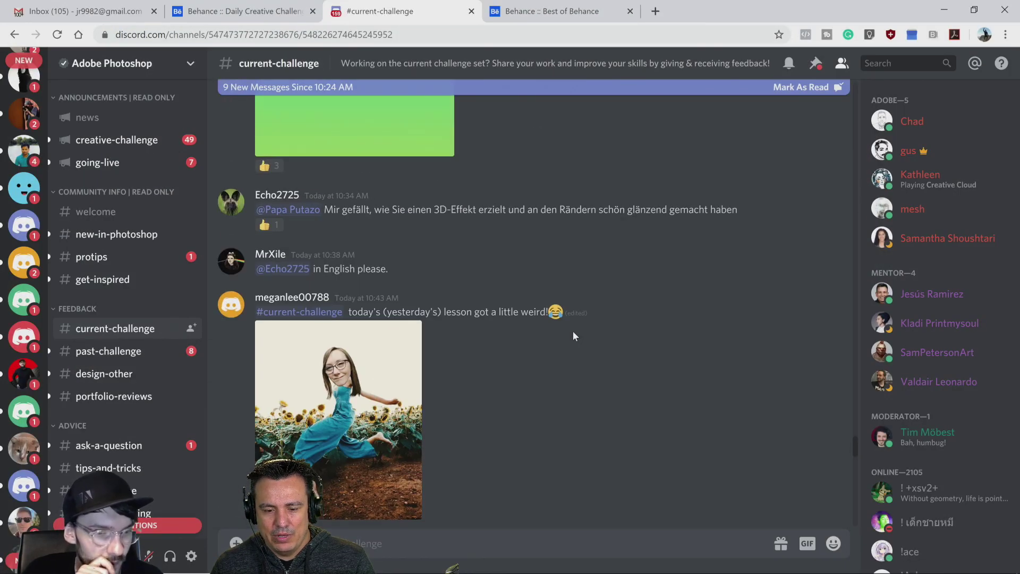
scroll(573, 331, "up", 8)
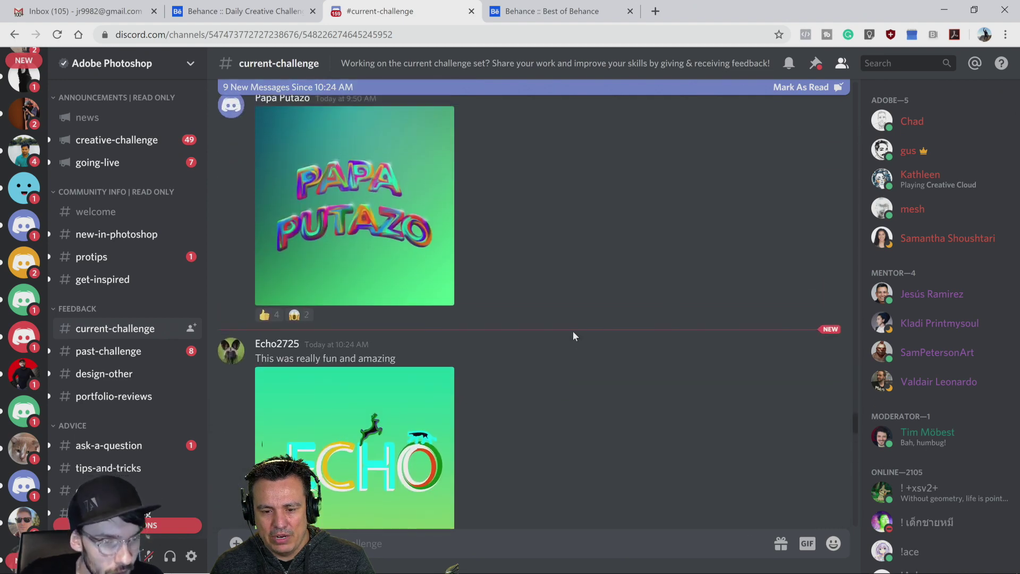
scroll(573, 336, "up", 8)
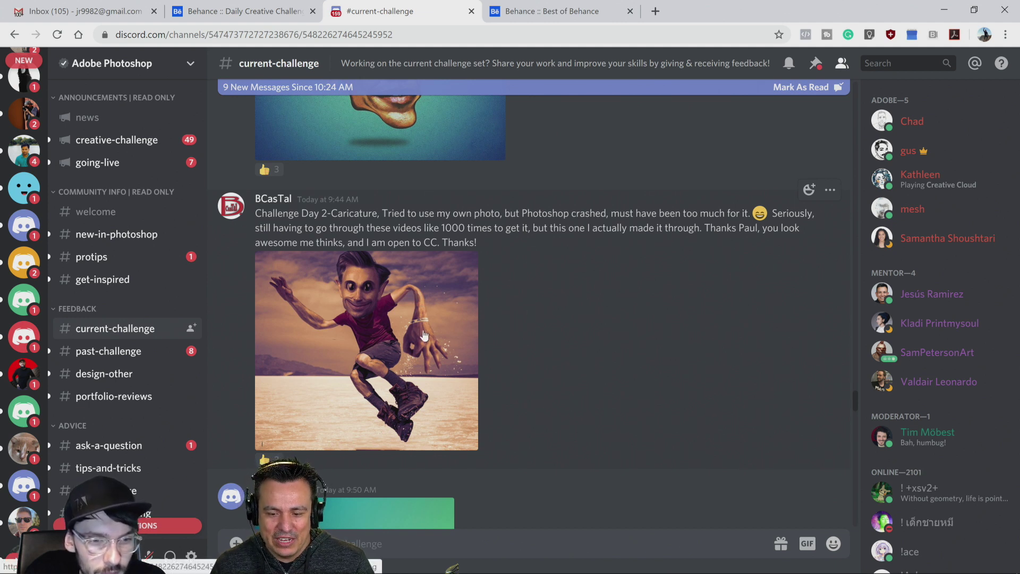
left_click(446, 348)
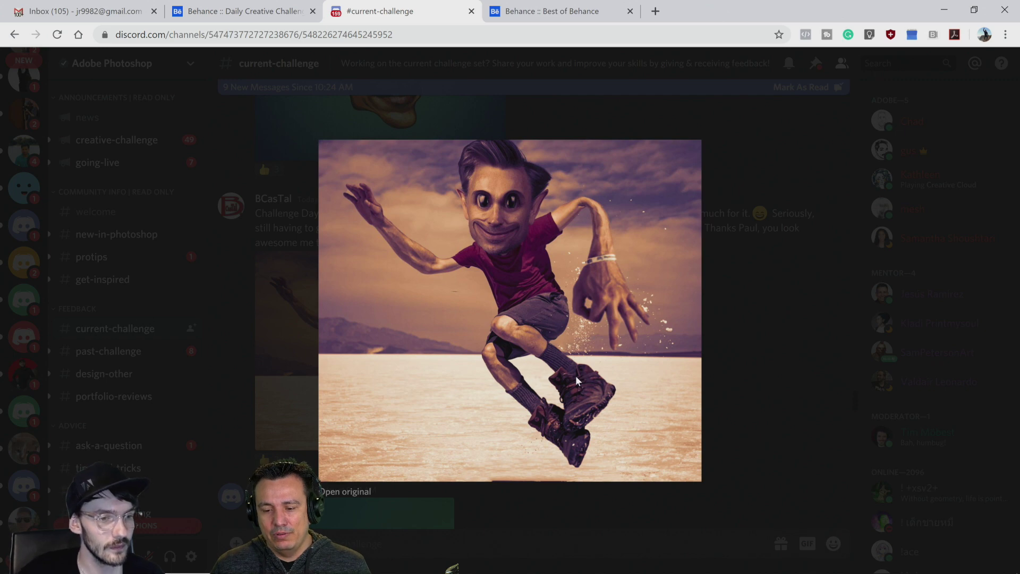
Switch to Photoshop and create a new 1920 x 1080 px document at 72 pixels/inch in RGB Color
mouse_move(415, 555)
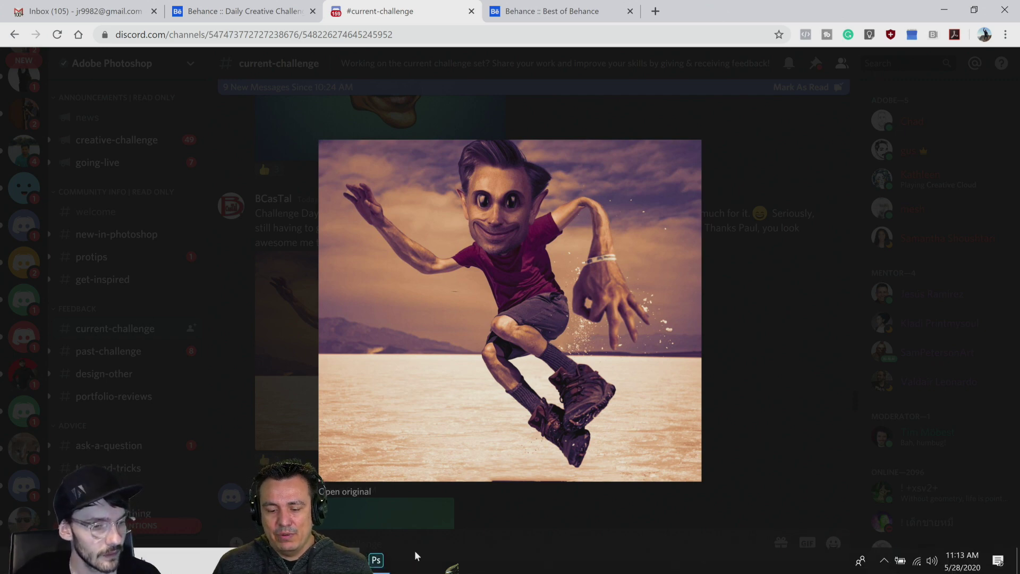
left_click(376, 559)
left_click(32, 9)
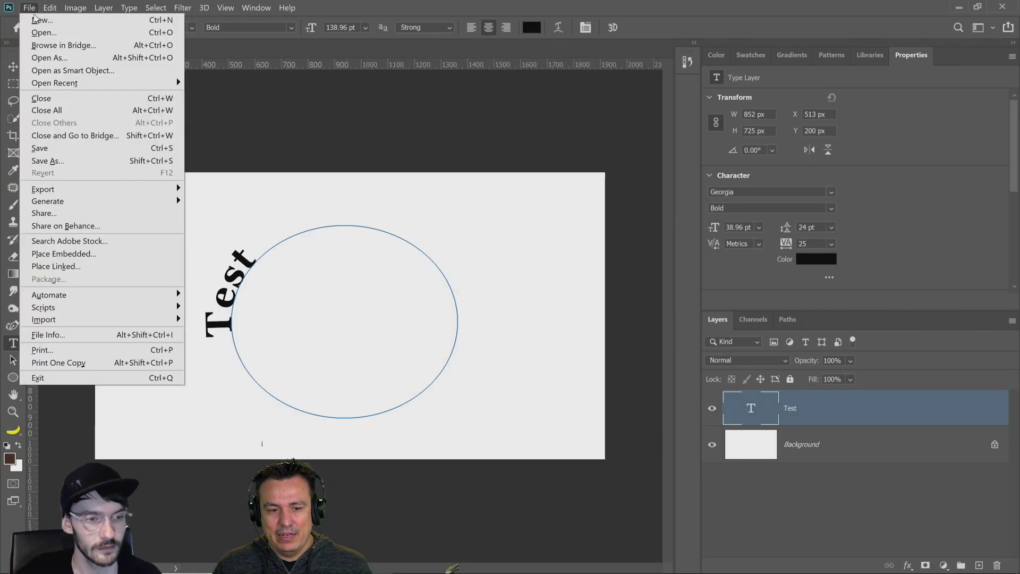
left_click(37, 21)
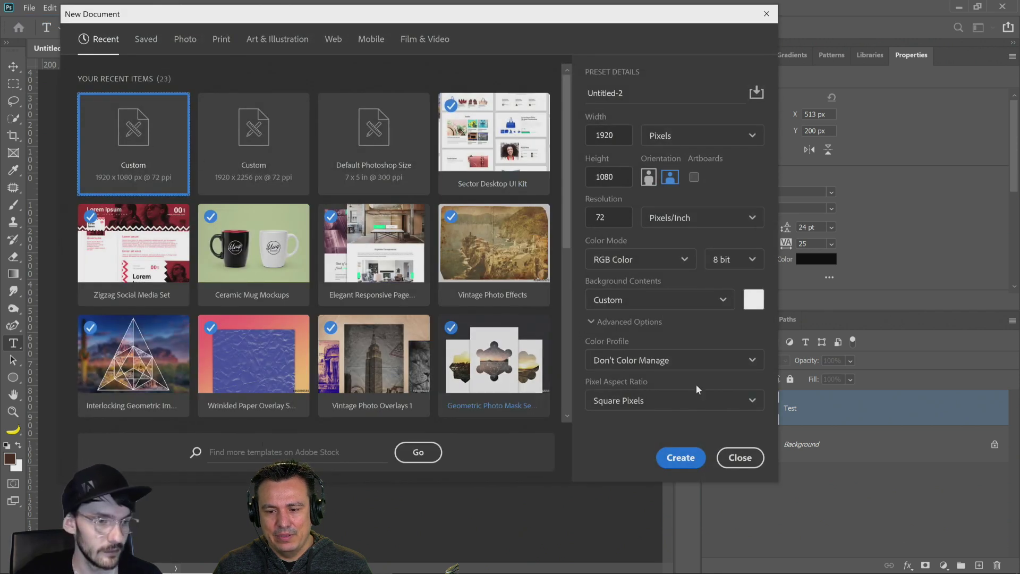
left_click(681, 457)
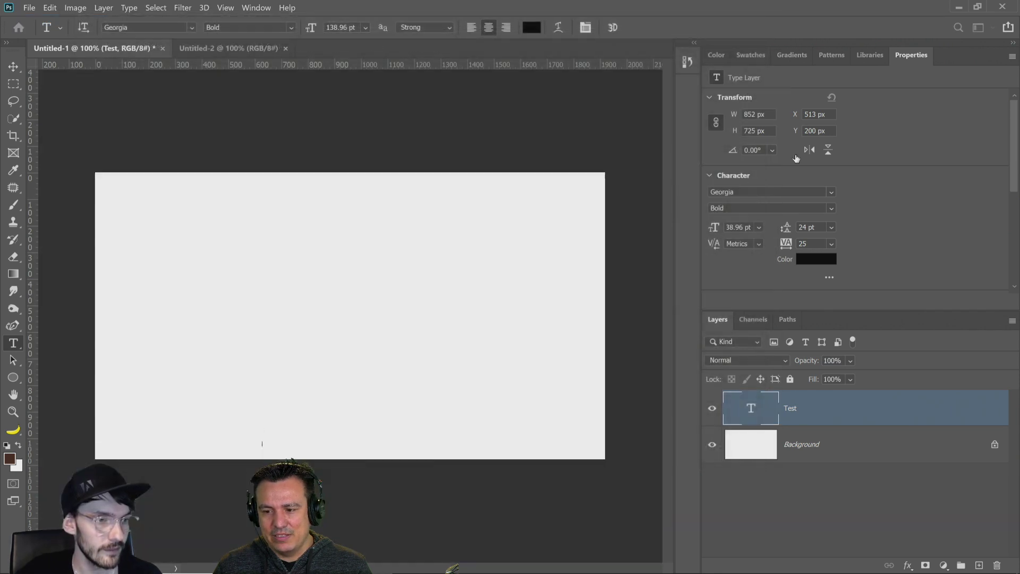
Fit the new canvas to the window and search the libraries for "person", switching the search scope to Adobe Stock
left_click(868, 60)
double_click(13, 398)
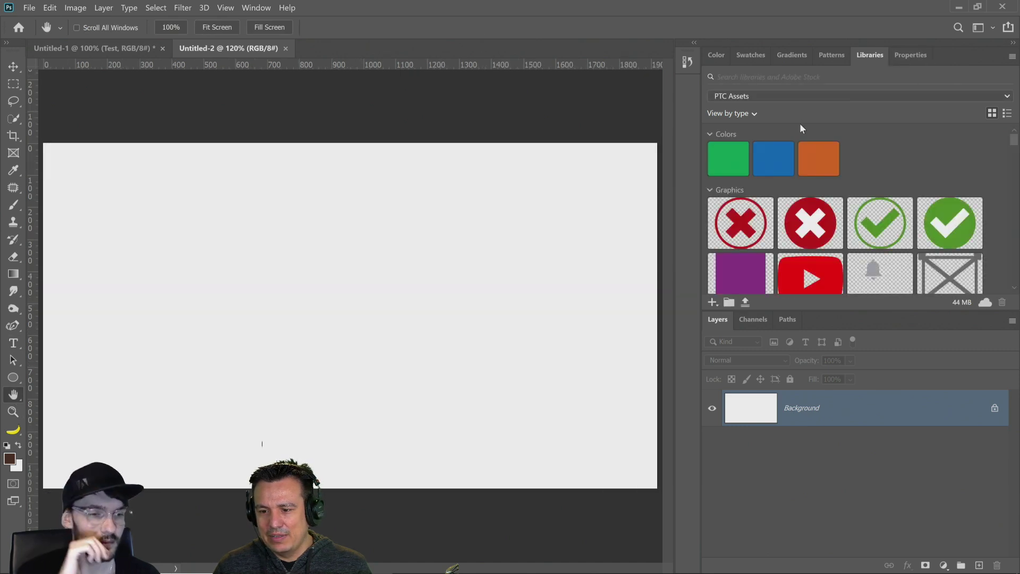
left_click(801, 77)
type("pers")
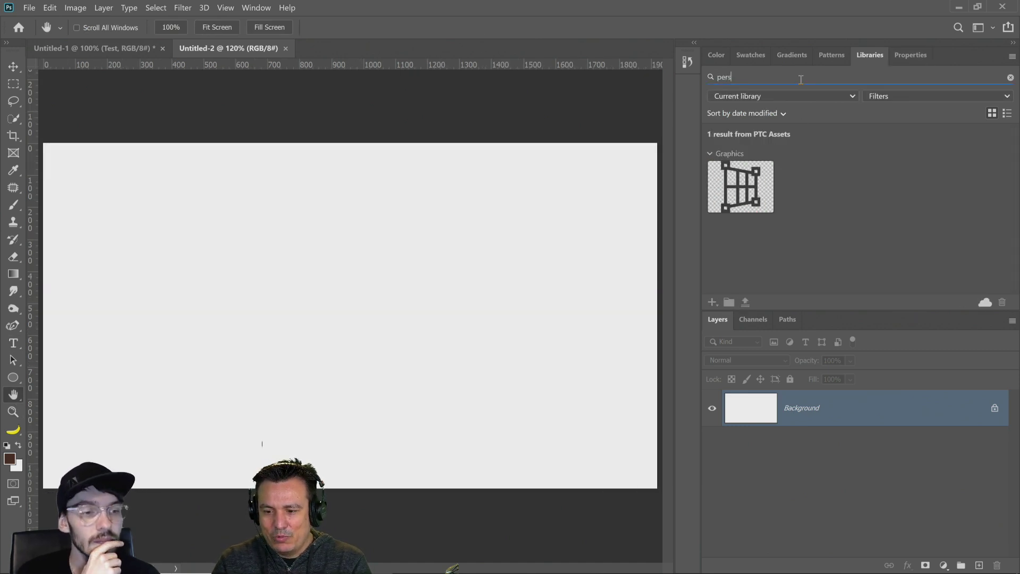
type("on")
left_click(803, 93)
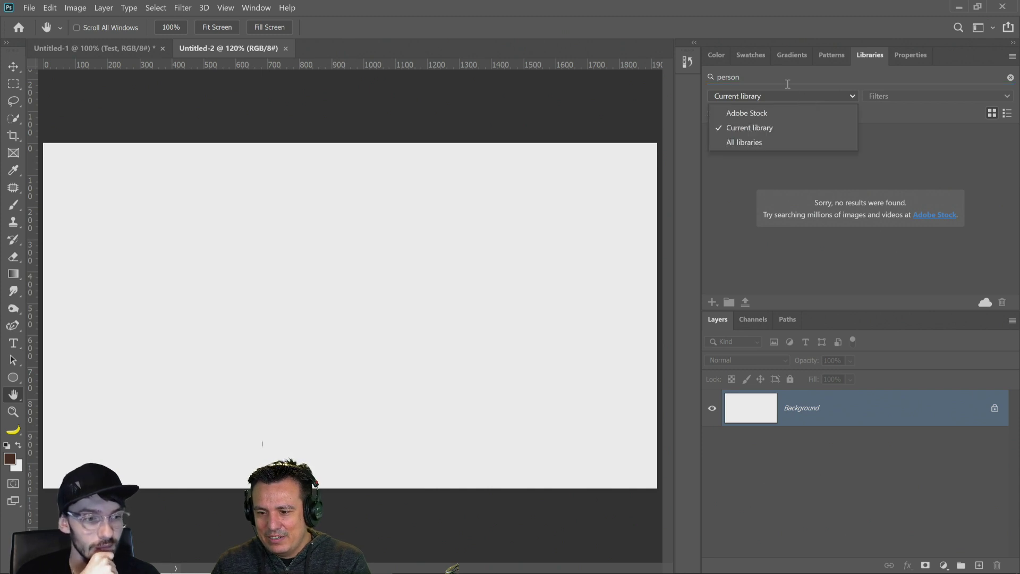
left_click(778, 77)
left_click(767, 97)
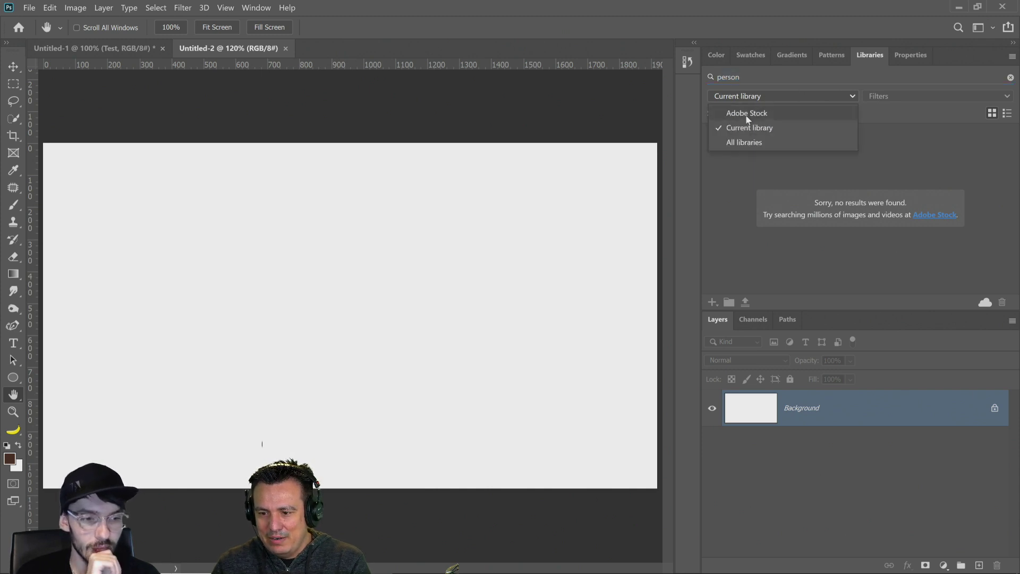
left_click(750, 105)
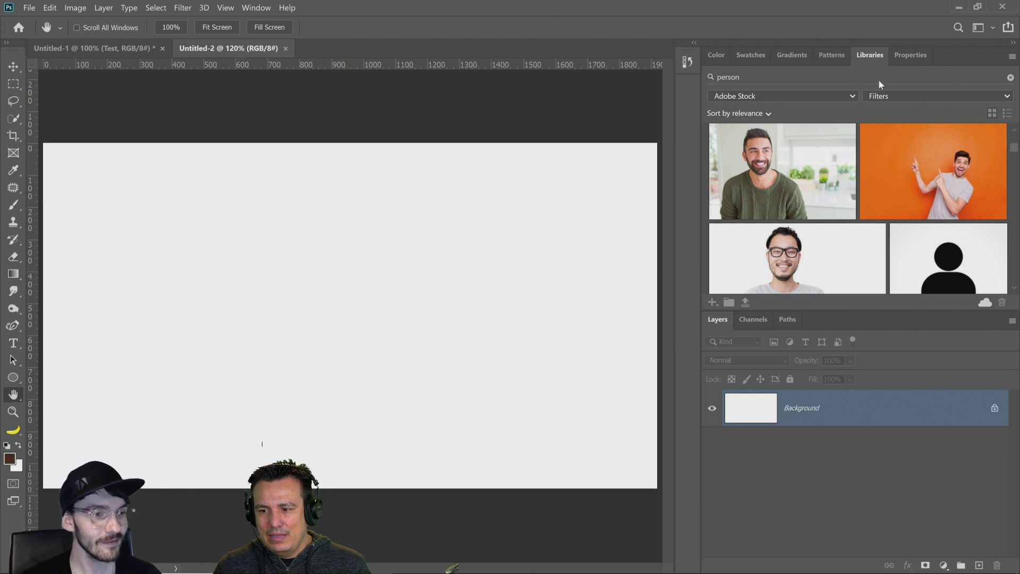
Search all libraries for "jump" and try to place the "dancer jumps" graphic in the document
left_click(769, 99)
left_click(754, 143)
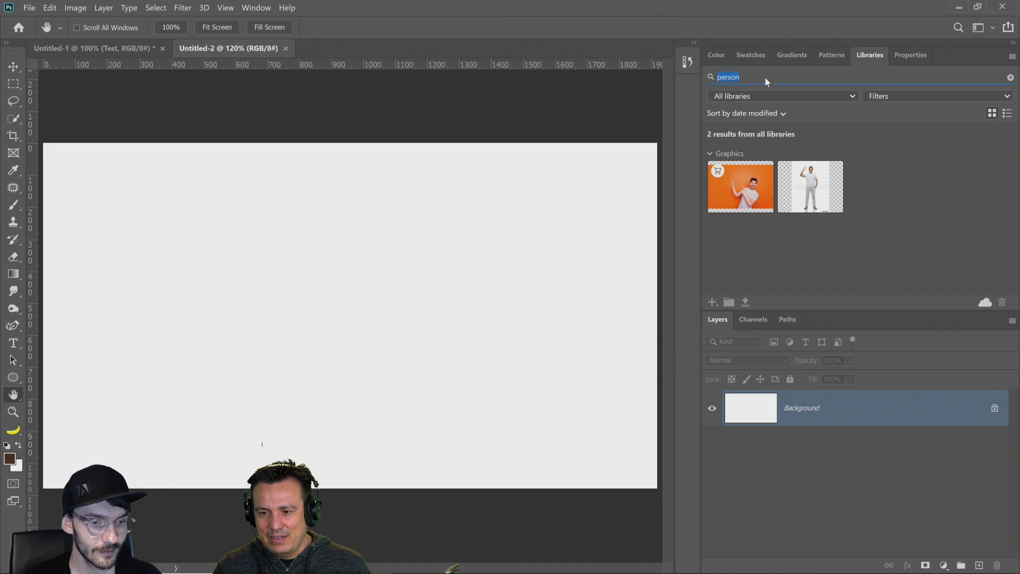
type("jump")
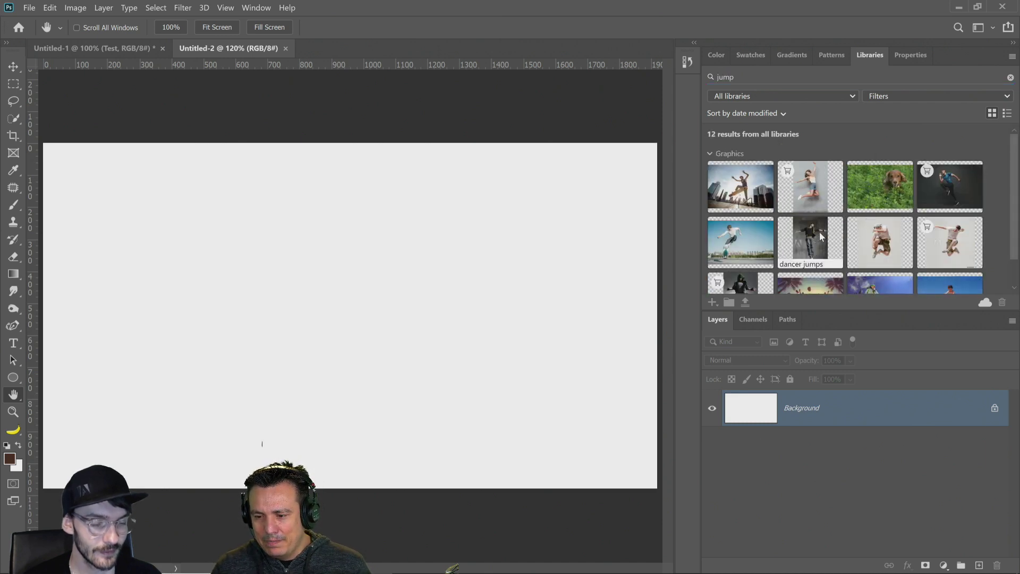
left_click_drag(822, 237, 463, 286)
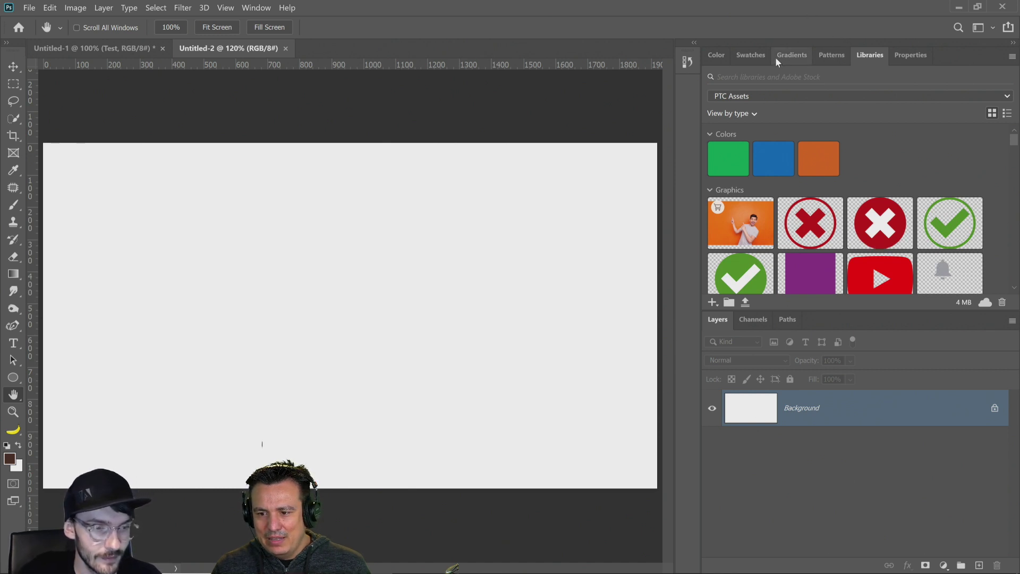
Repeat the recent "jump" library search and open the "Cheerful pretty young girl jumping" image for a close view
left_click(859, 76)
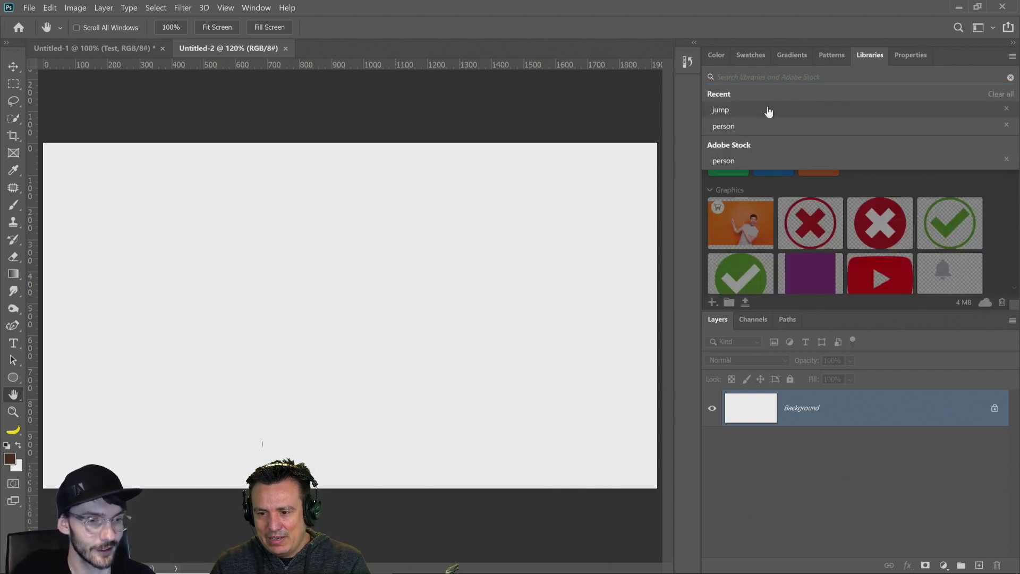
left_click(769, 110)
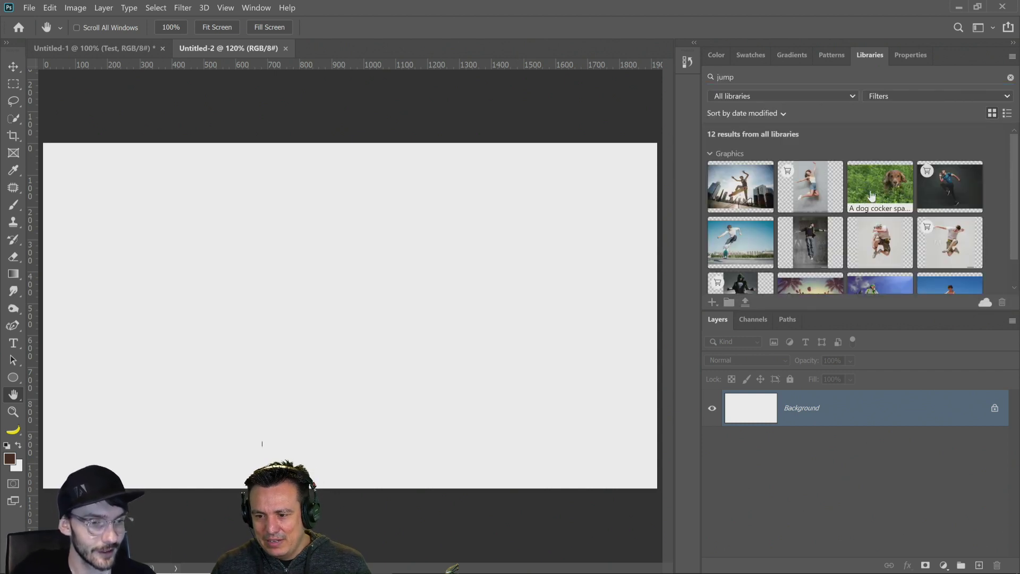
double_click(813, 187)
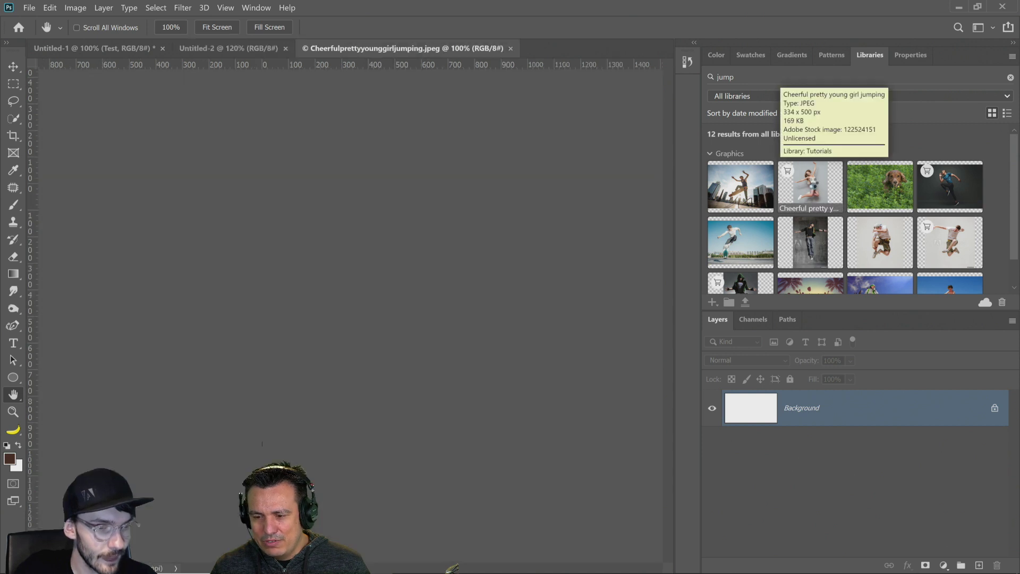
left_click(13, 412)
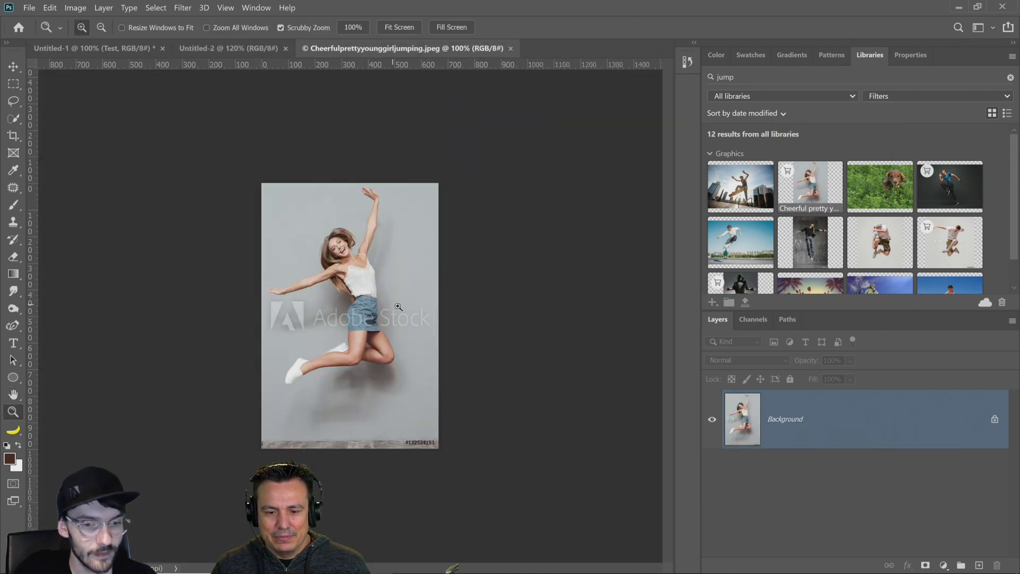
left_click(399, 307)
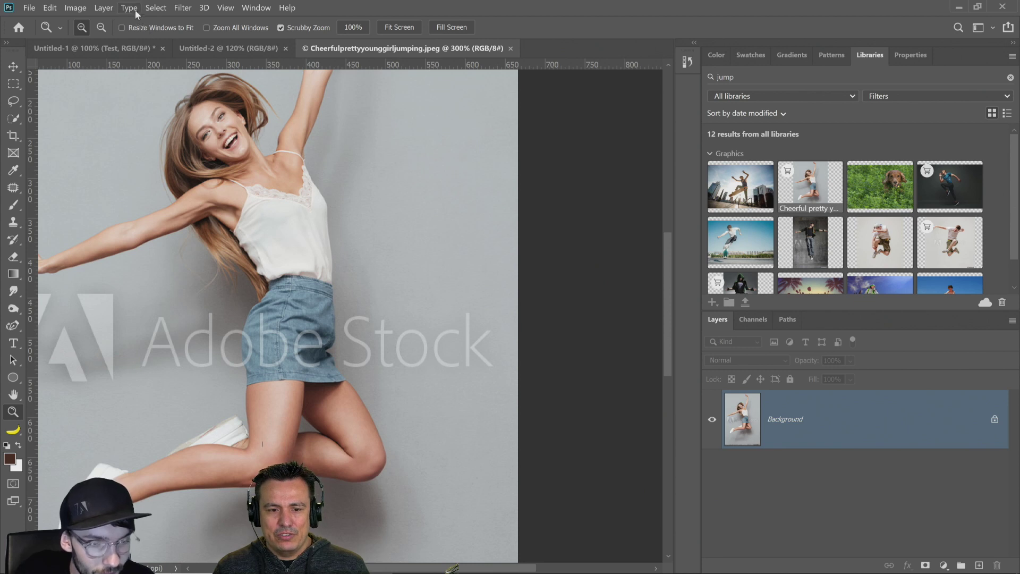
Select the jumping girl with Select Subject and hide the background with a layer mask
left_click(148, 12)
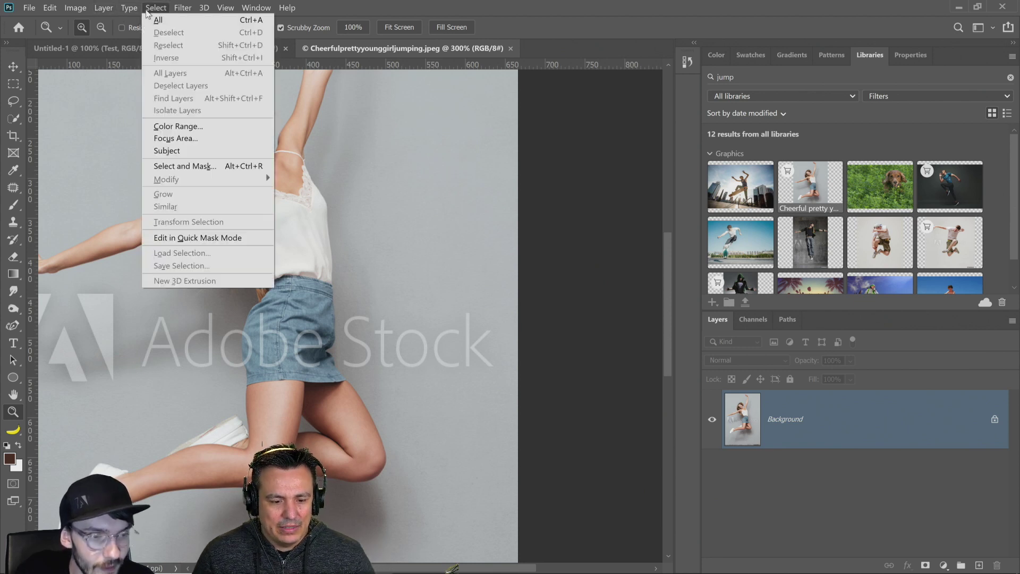
left_click(184, 153)
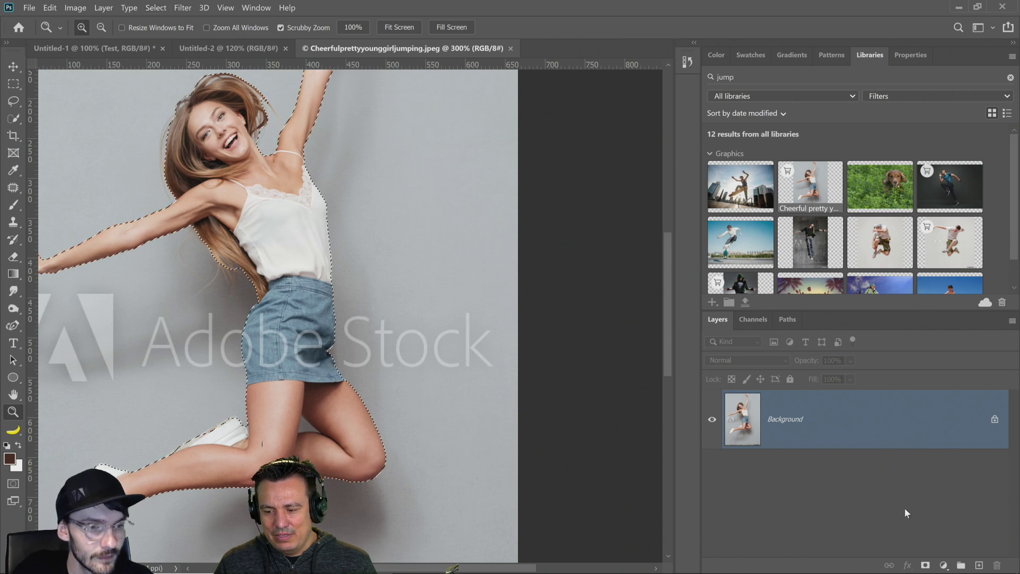
left_click(926, 565)
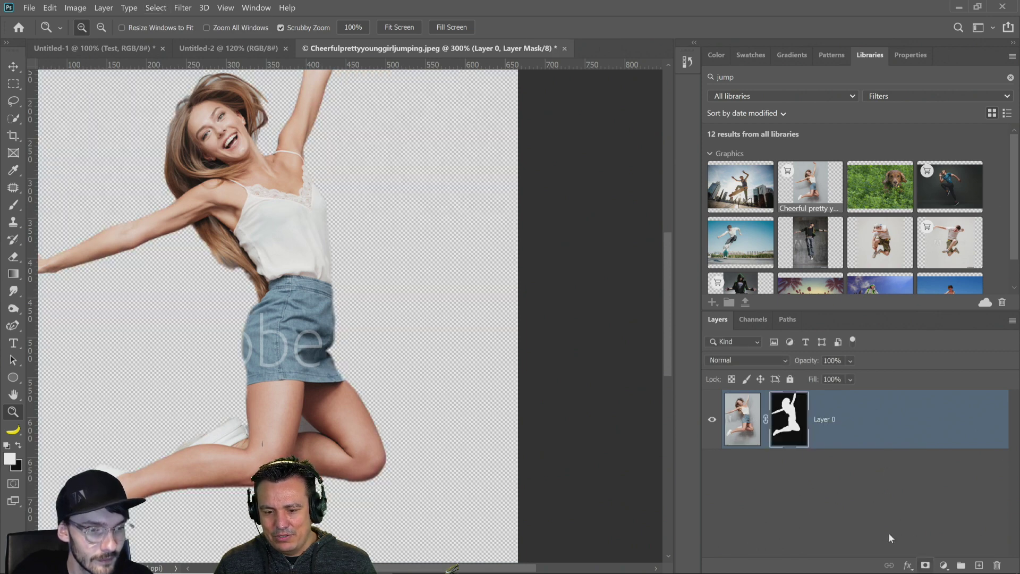
Convert the masked girl layer to a smart object
right_click(857, 419)
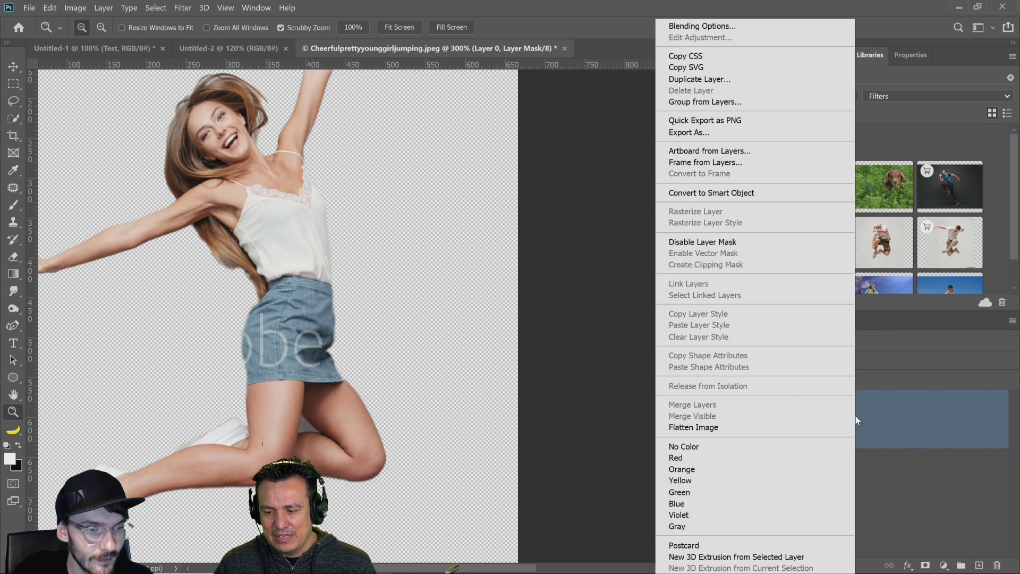
left_click(675, 195)
key("b")
key("z")
Start Puppet Warp on the girl layer and place pins on the raised arm's wrist, elbow and shoulder
scroll(290, 308, "down", 1)
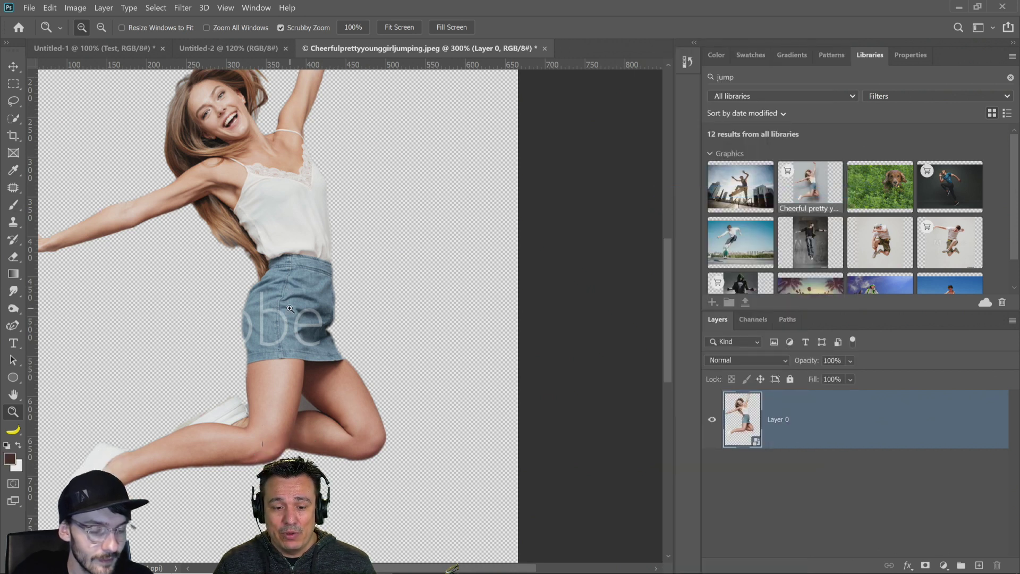
scroll(290, 308, "up", 5)
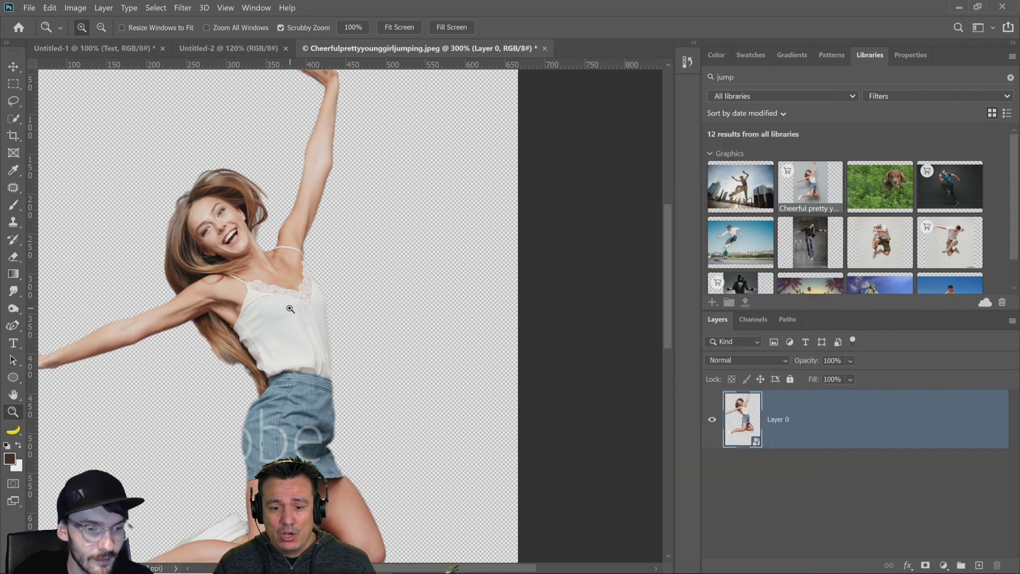
left_click(43, 7)
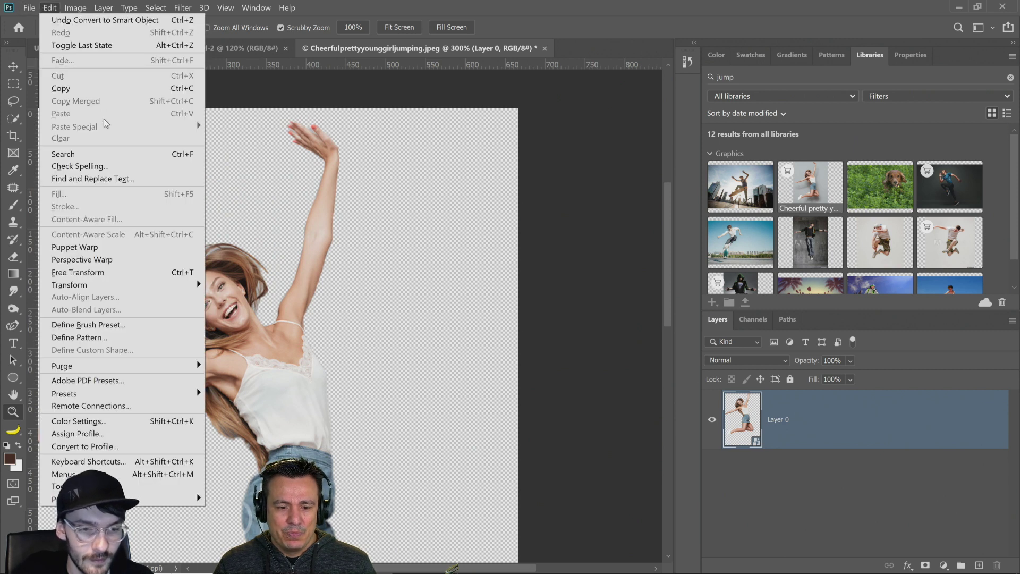
left_click(93, 251)
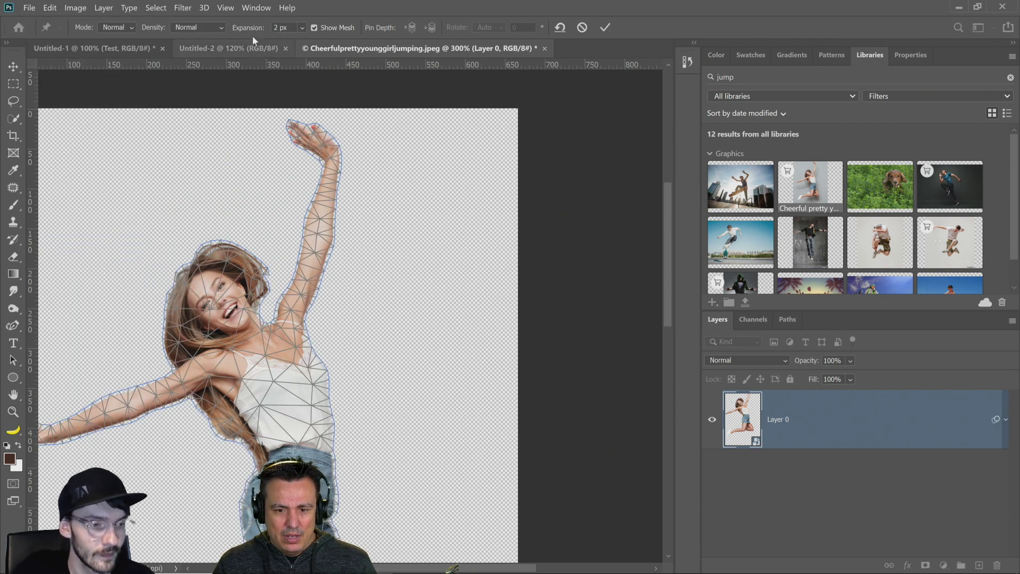
left_click(329, 157)
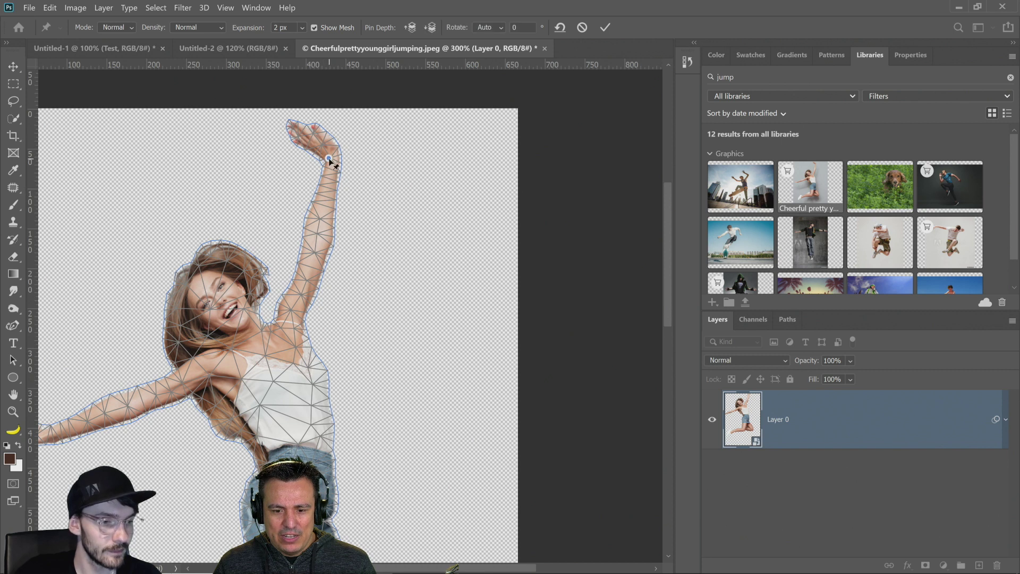
left_click(312, 247)
left_click(287, 315)
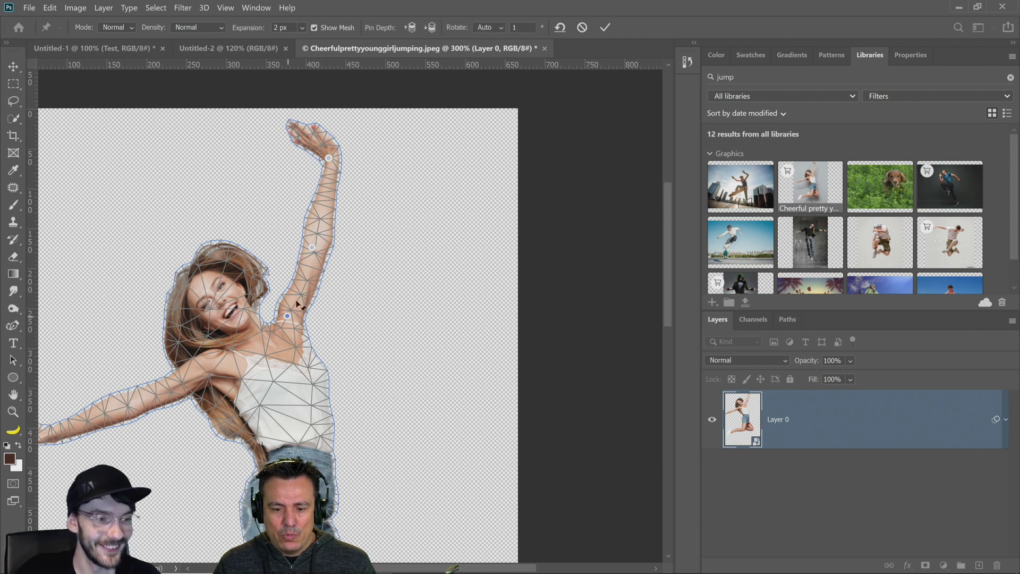
Hide the warp mesh and bend the raised forearm inward over the head, moving the wrist pin and rotating it to about -31°
left_click_drag(330, 161, 300, 166)
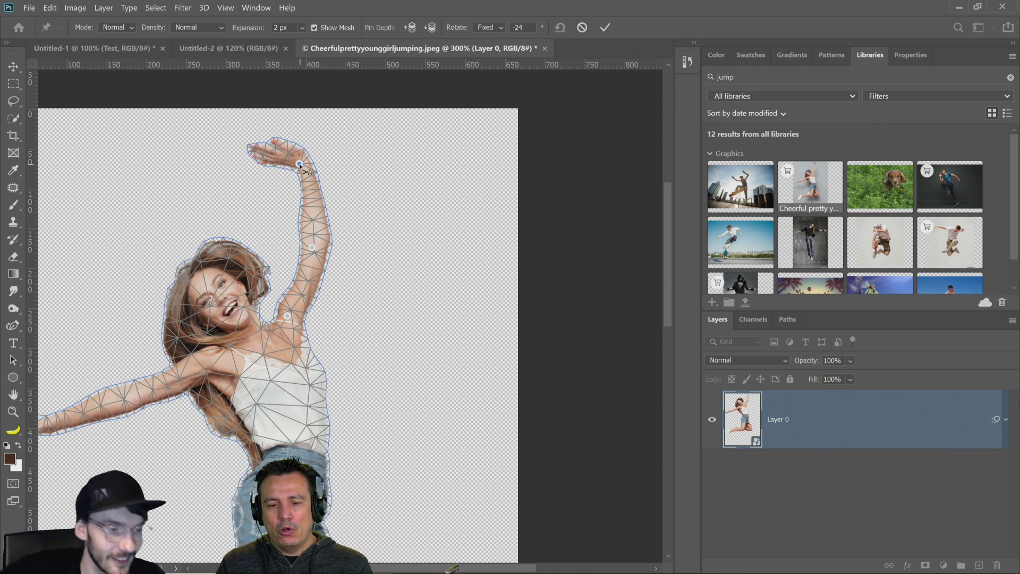
left_click(288, 182, "alt")
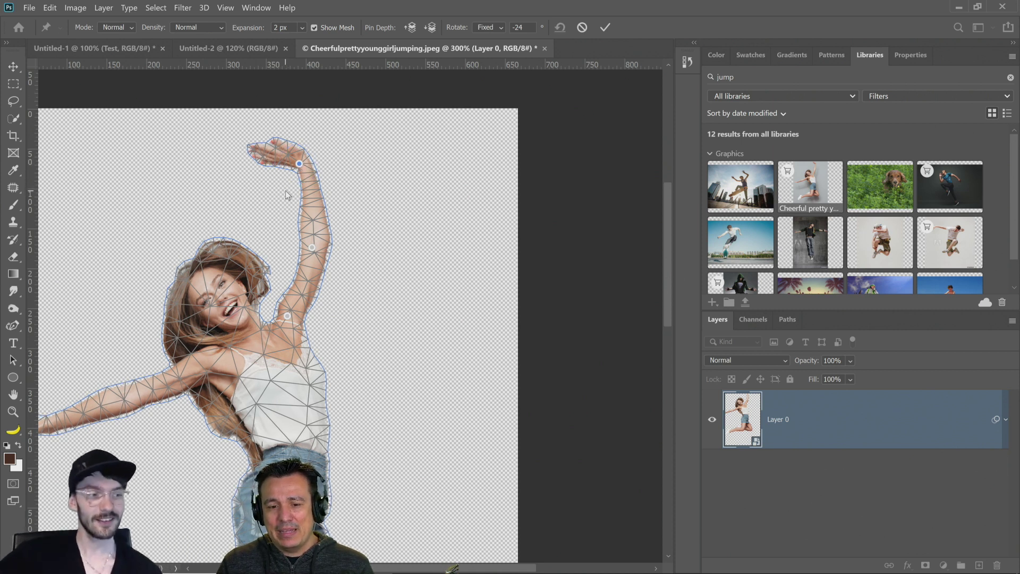
left_click(314, 27)
key("alt")
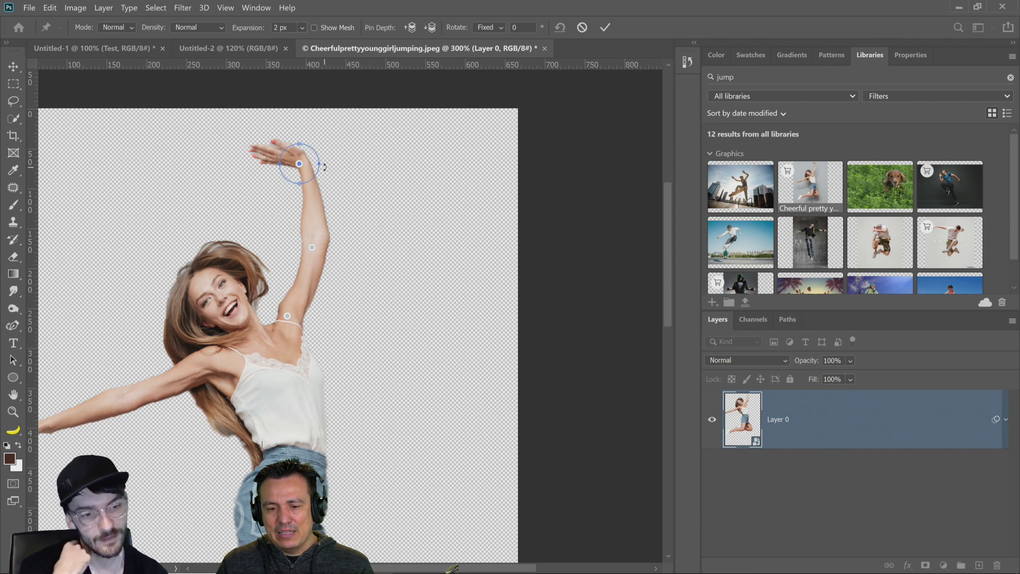
left_click_drag(325, 167, 276, 179)
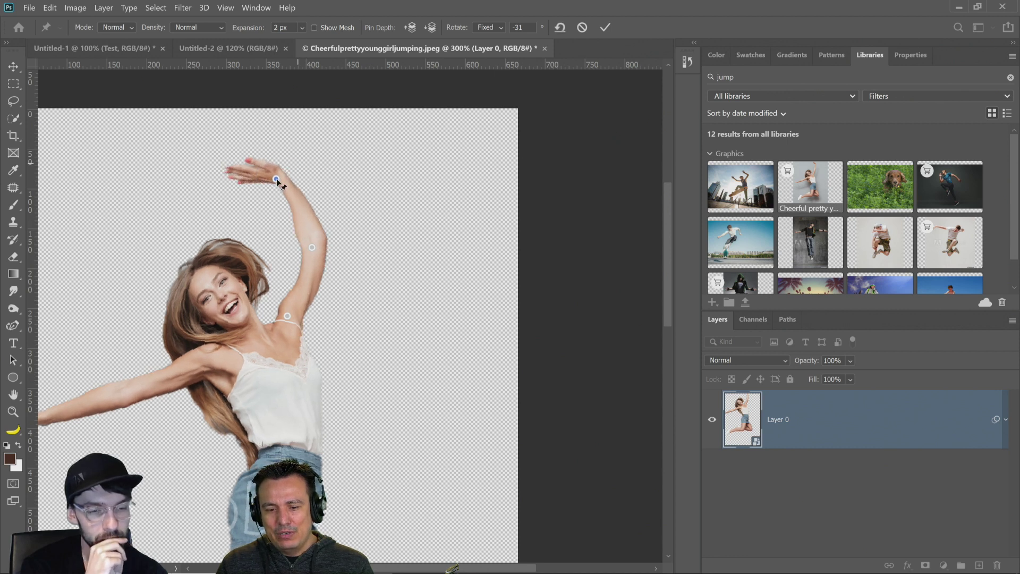
Rotate the elbow pin to about -2° and add a pin on the forearm between elbow and wrist, keeping the wrist pin at -31°
left_click(312, 248)
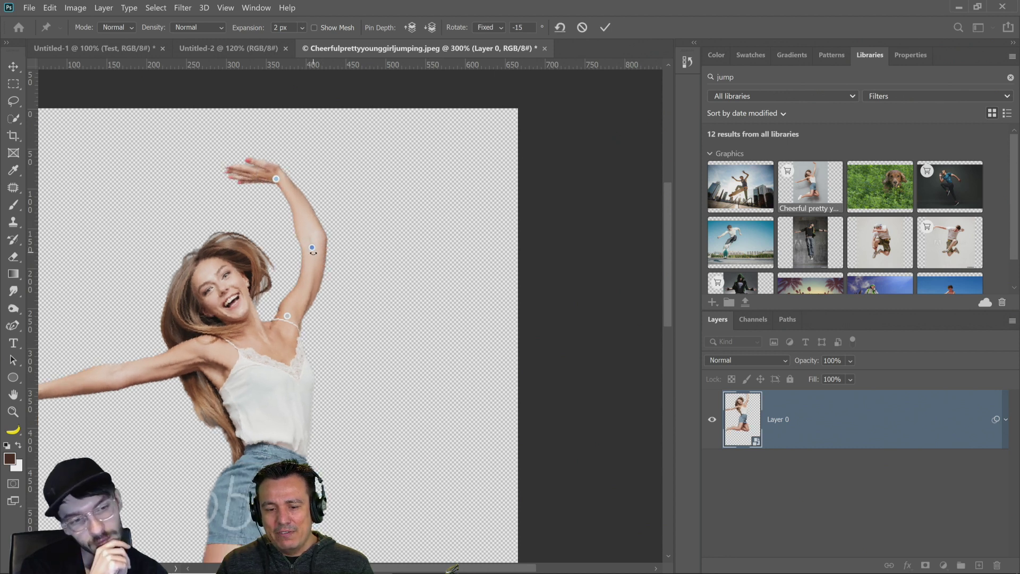
left_click_drag(308, 275, 306, 271)
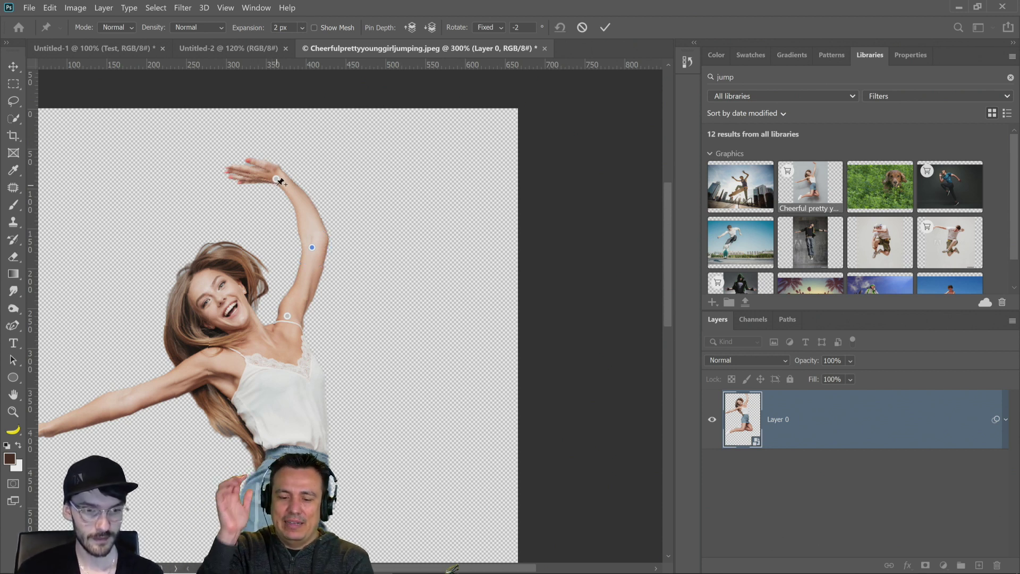
left_click(304, 209)
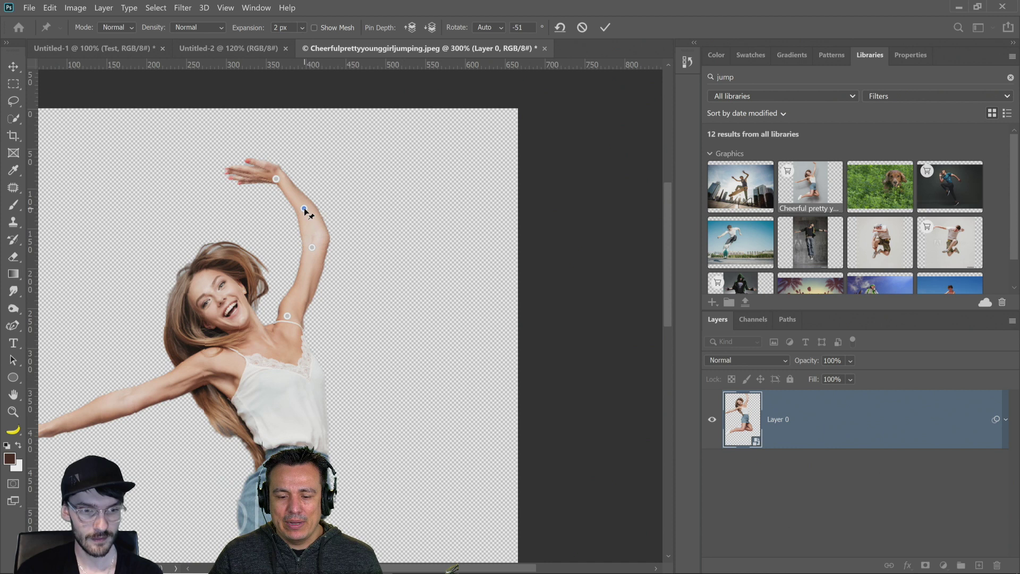
left_click(277, 179)
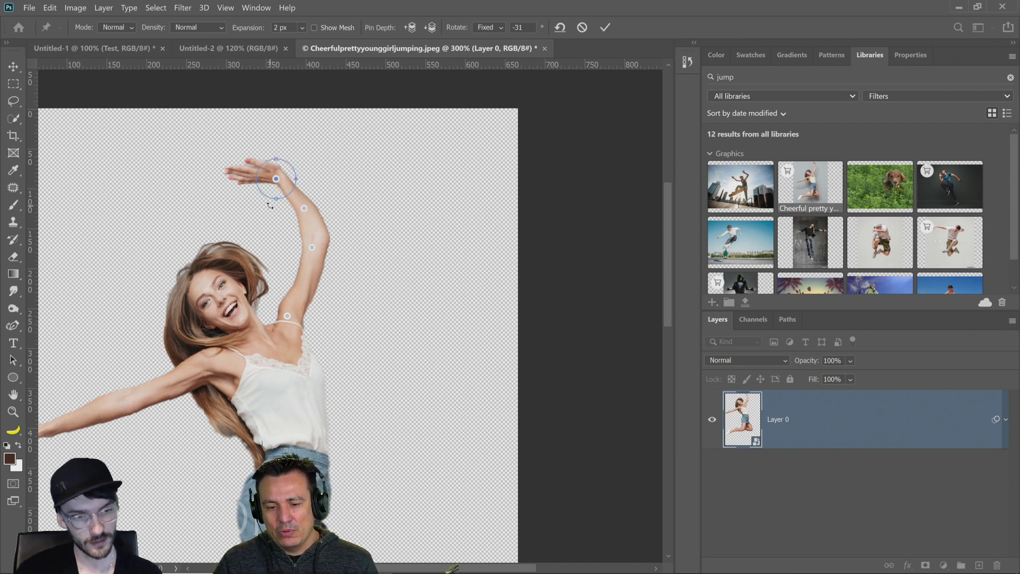
left_click_drag(269, 206, 274, 202)
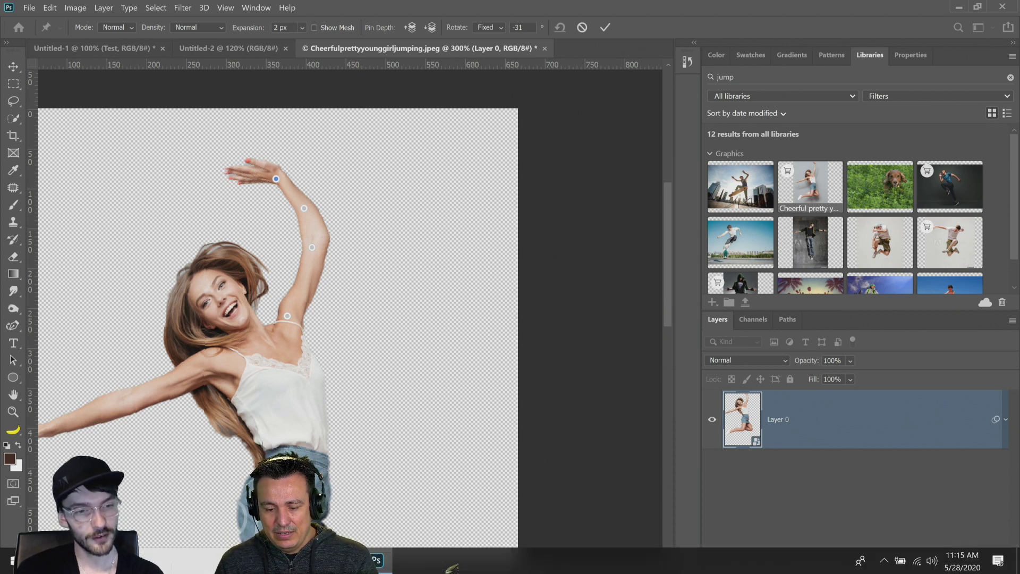
Switch to Discord in the browser, close the enlarged image and look through the neighbouring caricature submissions in the current-challenge channel
key("alt+Tab")
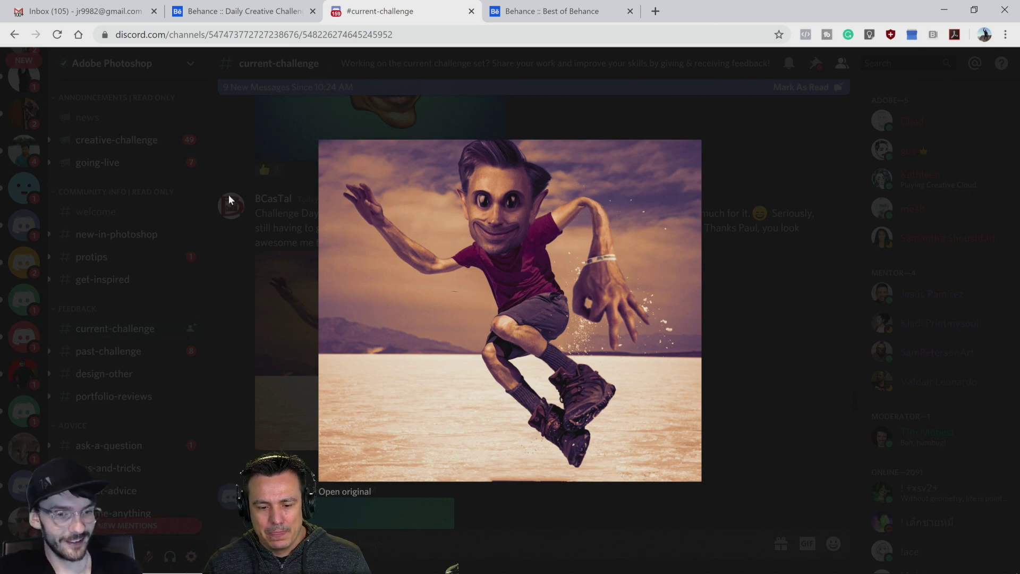
left_click(242, 199)
scroll(638, 207, "up", 4)
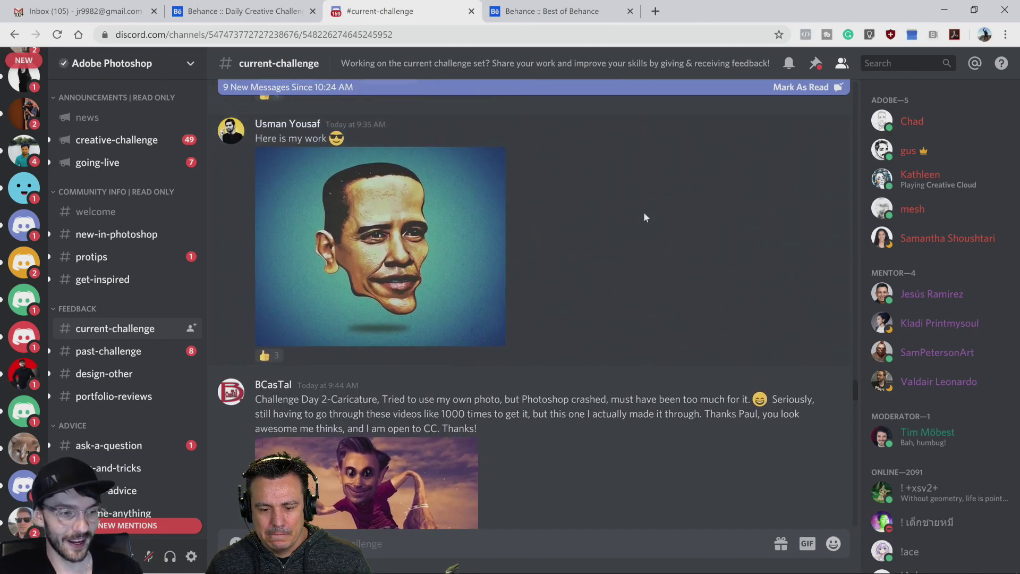
scroll(645, 217, "up", 5)
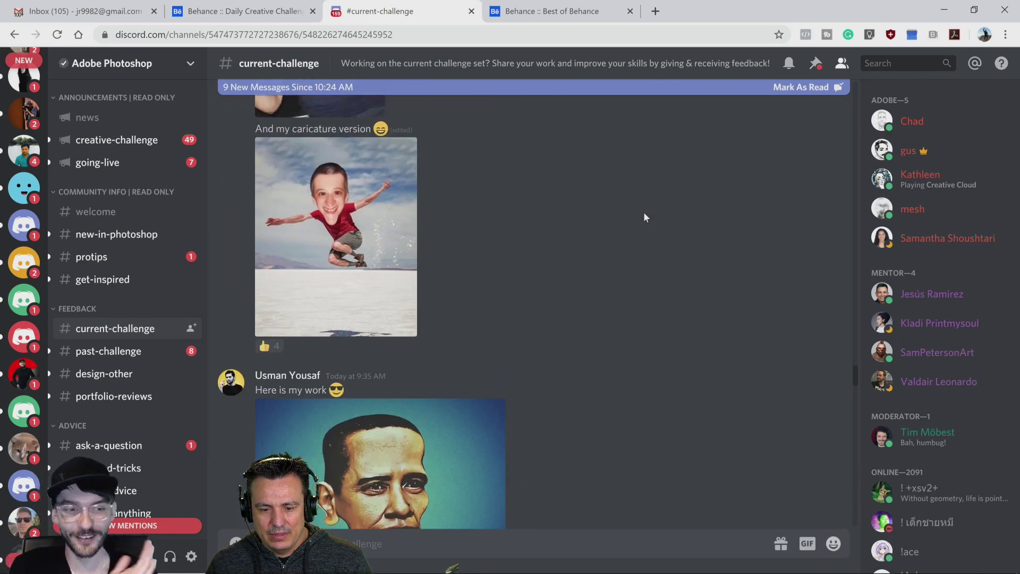
scroll(645, 217, "down", 3)
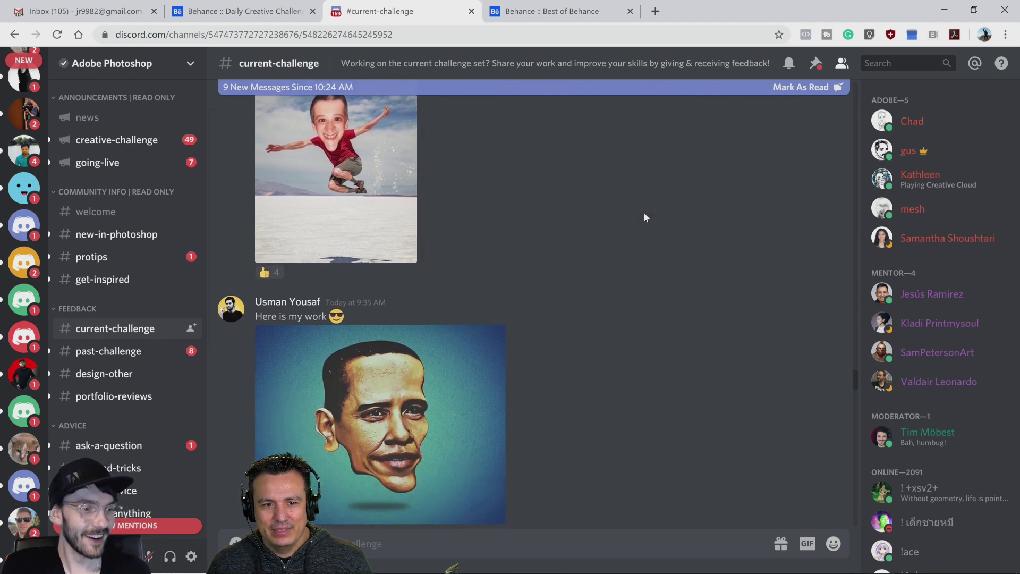
scroll(645, 217, "down", 8)
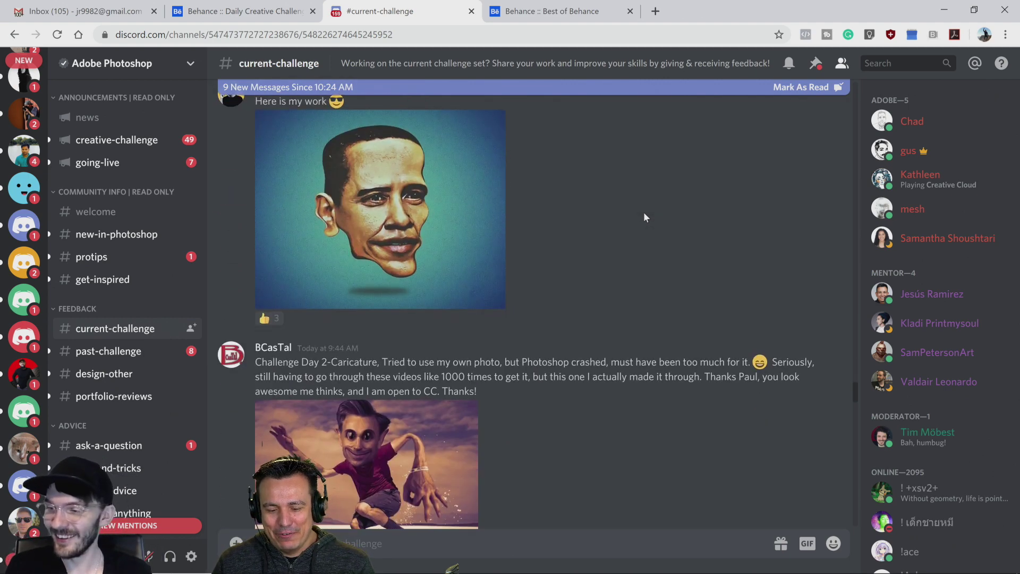
scroll(646, 217, "down", 3)
scroll(645, 217, "up", 10)
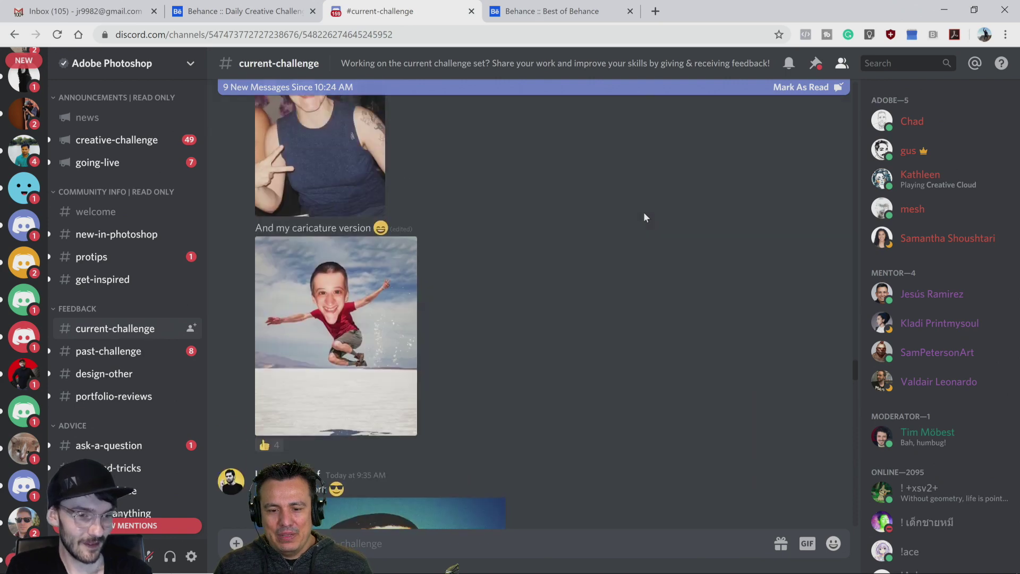
scroll(645, 217, "up", 8)
scroll(645, 217, "down", 5)
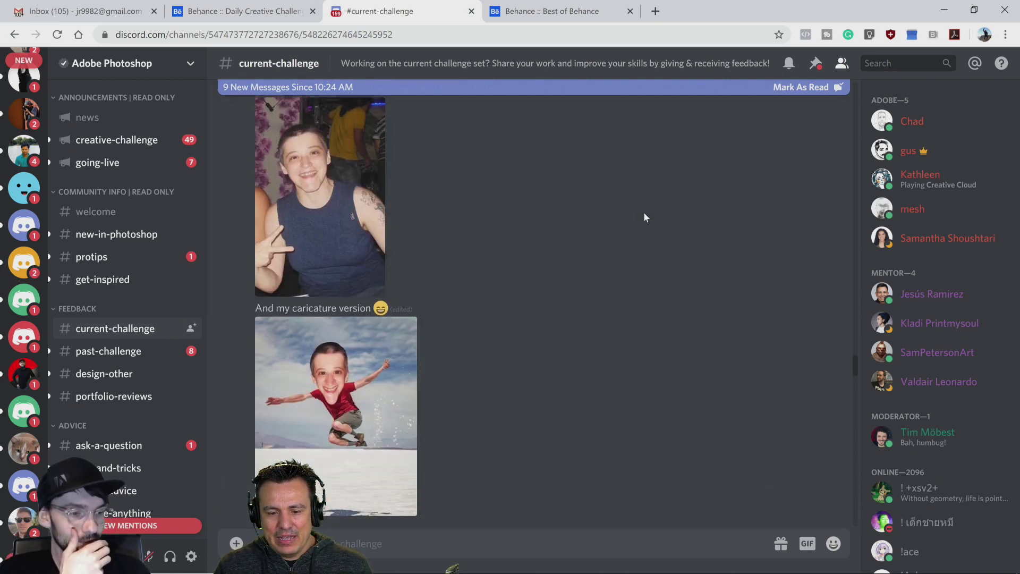
scroll(645, 217, "up", 2)
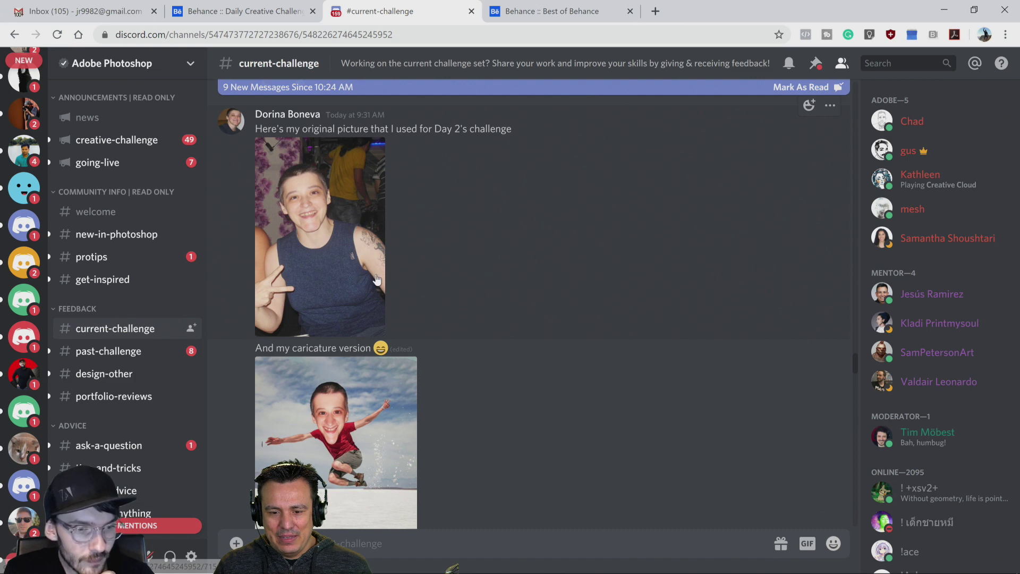
Examine the red-shirted jumping caricature at enlarged size, close it and compare it with the original photo posted above
left_click(401, 434)
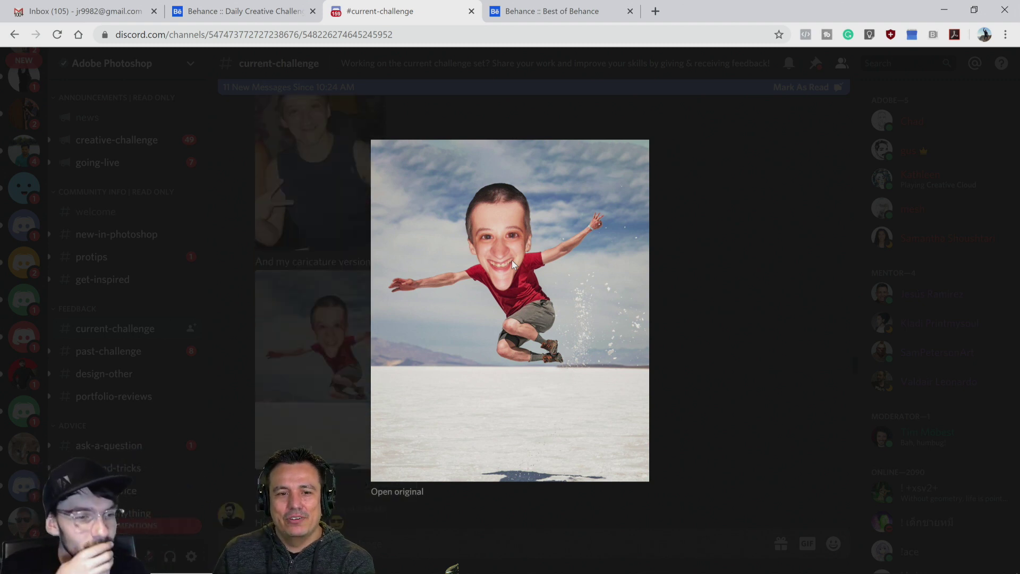
left_click(348, 244)
scroll(491, 267, "up", 1)
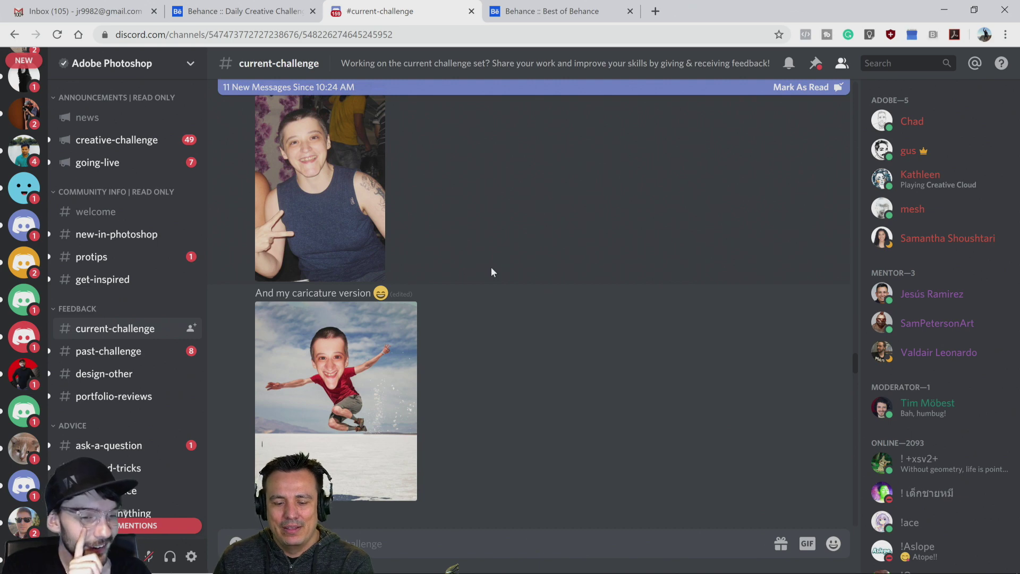
scroll(491, 267, "up", 5)
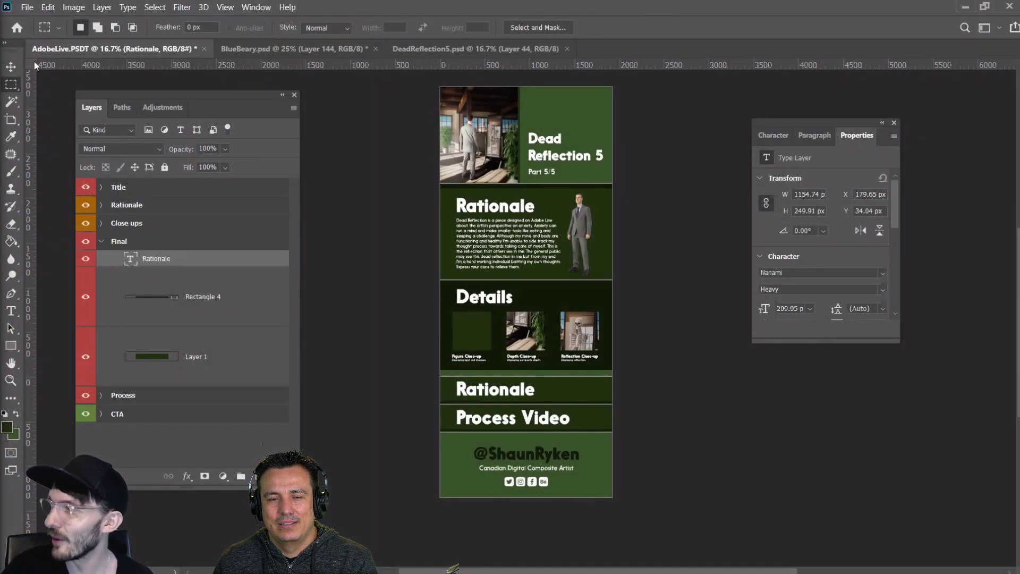
View the BlueBeary.psd cat composite in Photoshop and return to the AdobeLive.PSDT presentation template
left_click(325, 49)
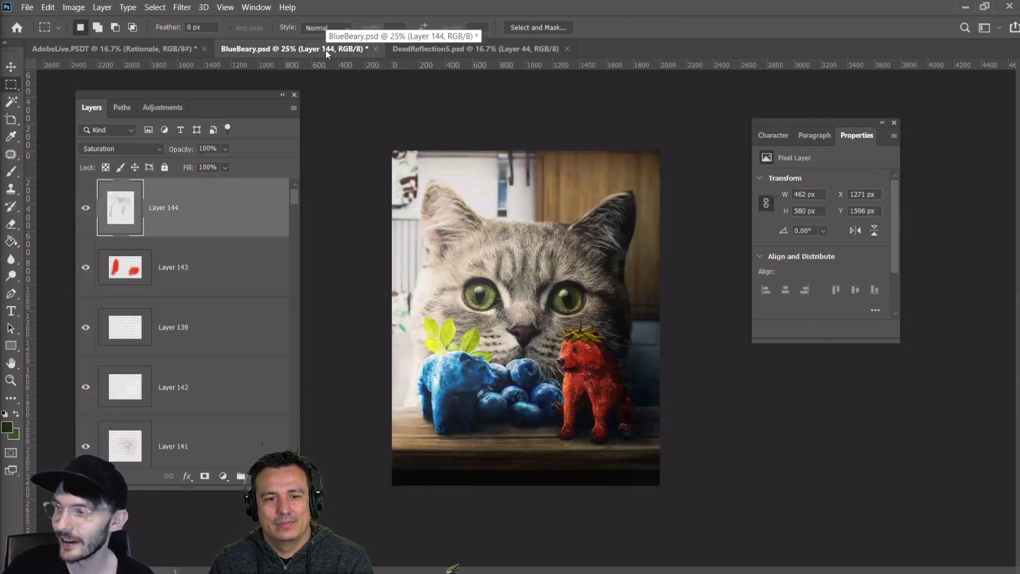
left_click(183, 49)
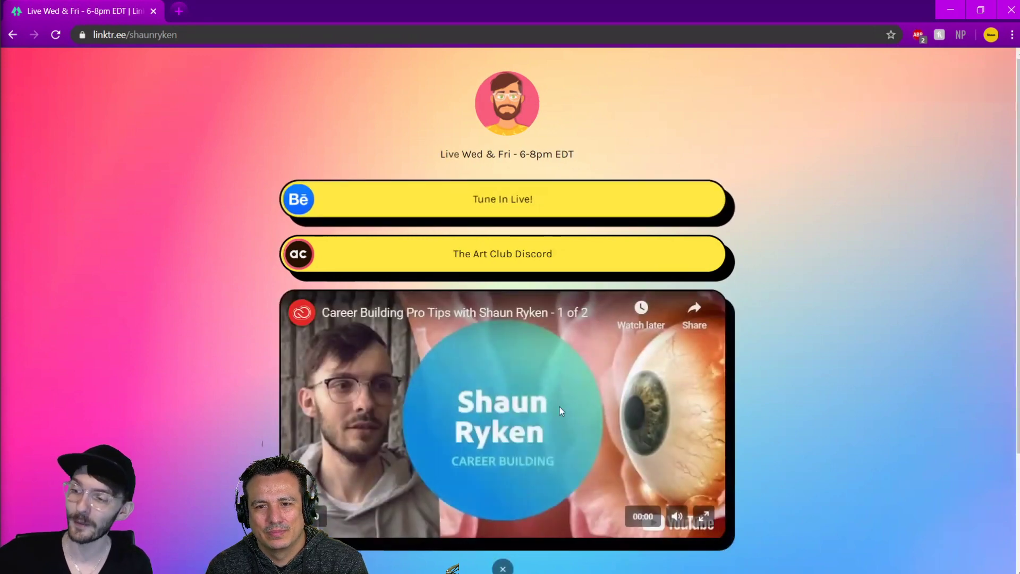
Close the career-building video on the artist's Linktree page and open their Instagram profile, dismissing the saved sign-in prompt and login banner
scroll(558, 535, "down", 3)
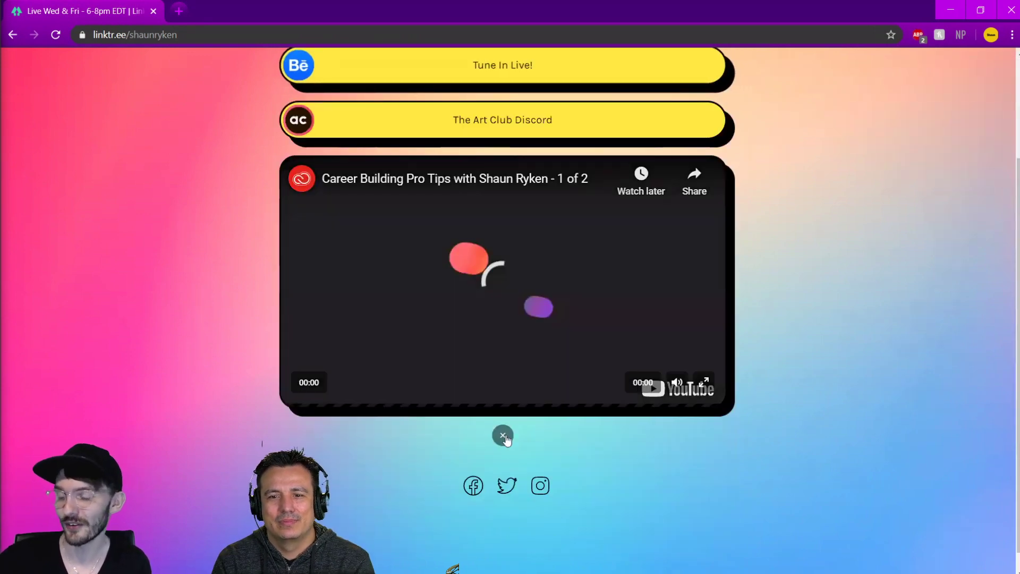
left_click(504, 436)
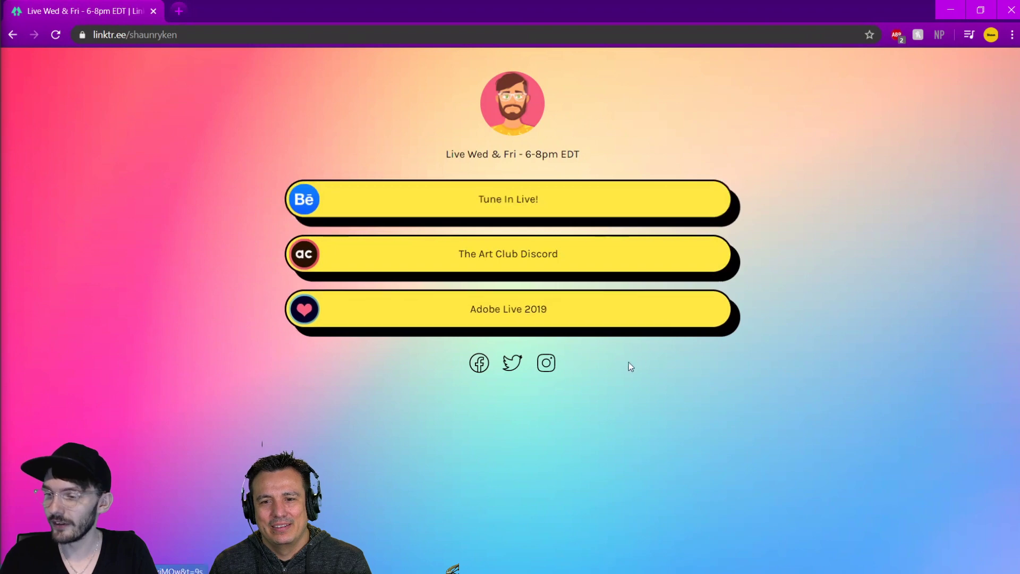
left_click(549, 368)
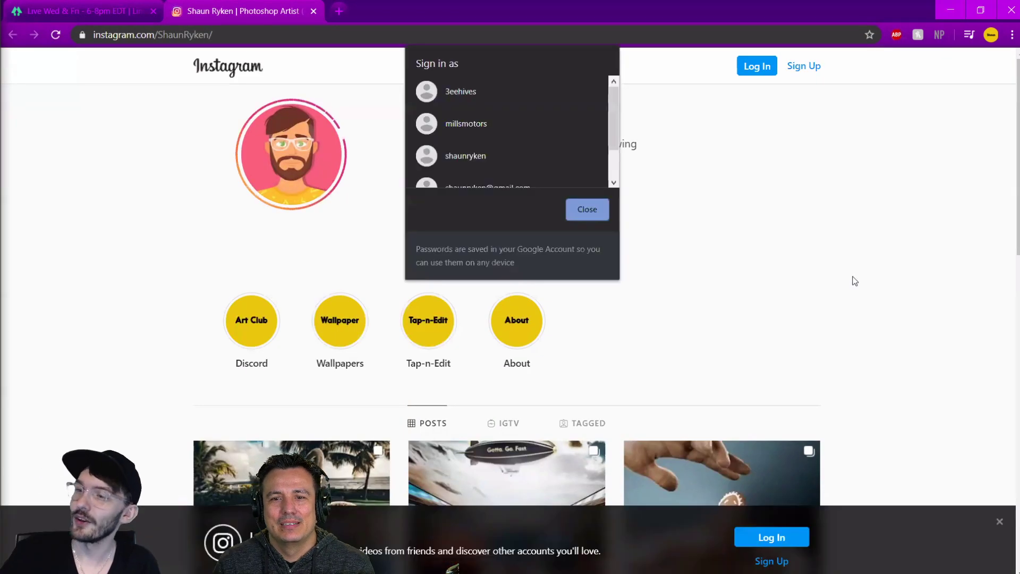
left_click(579, 212)
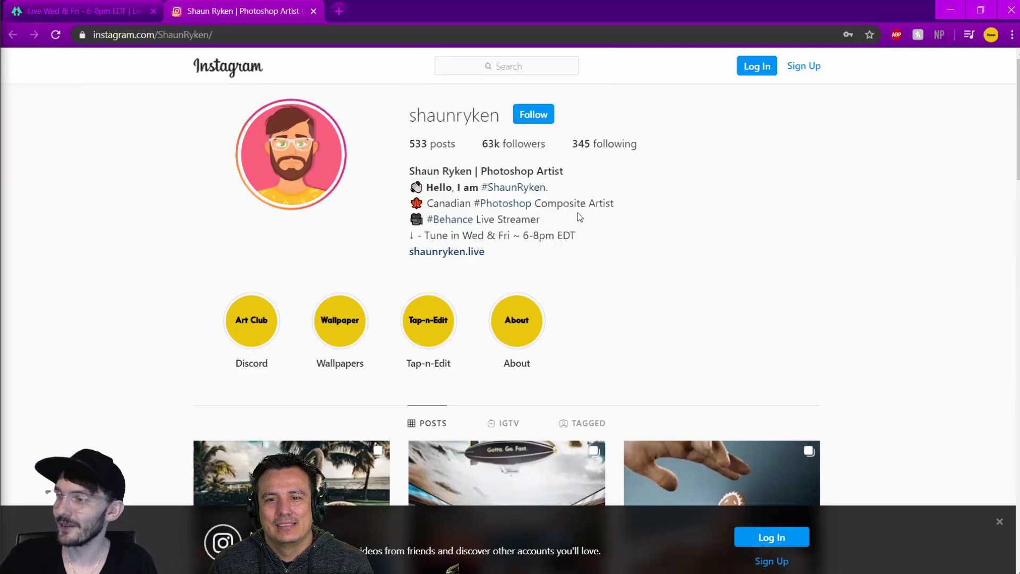
left_click(996, 525)
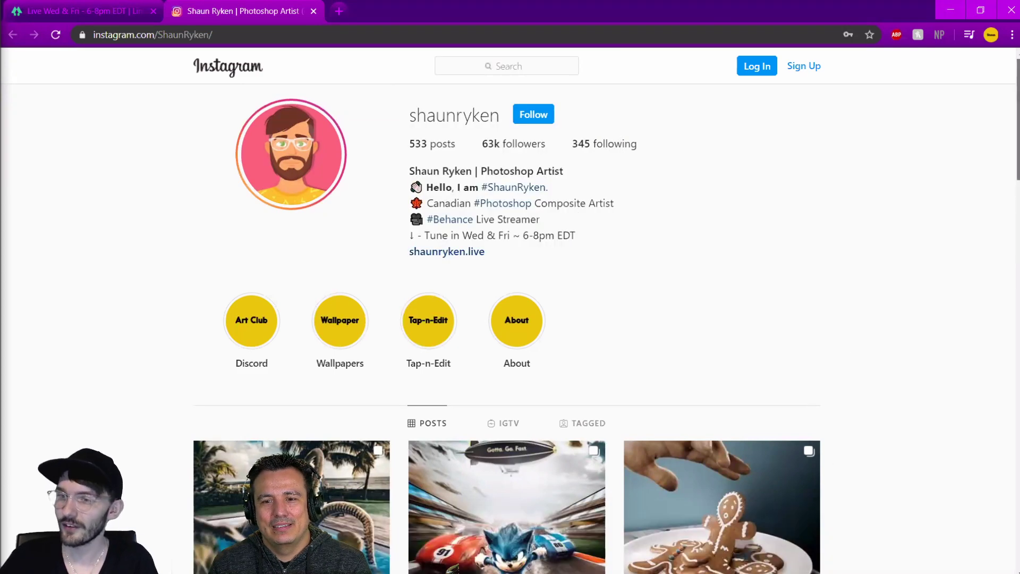
Look through the composite artwork posts on the artist's Instagram profile, down past the Uber walker image
scroll(993, 207, "down", 3)
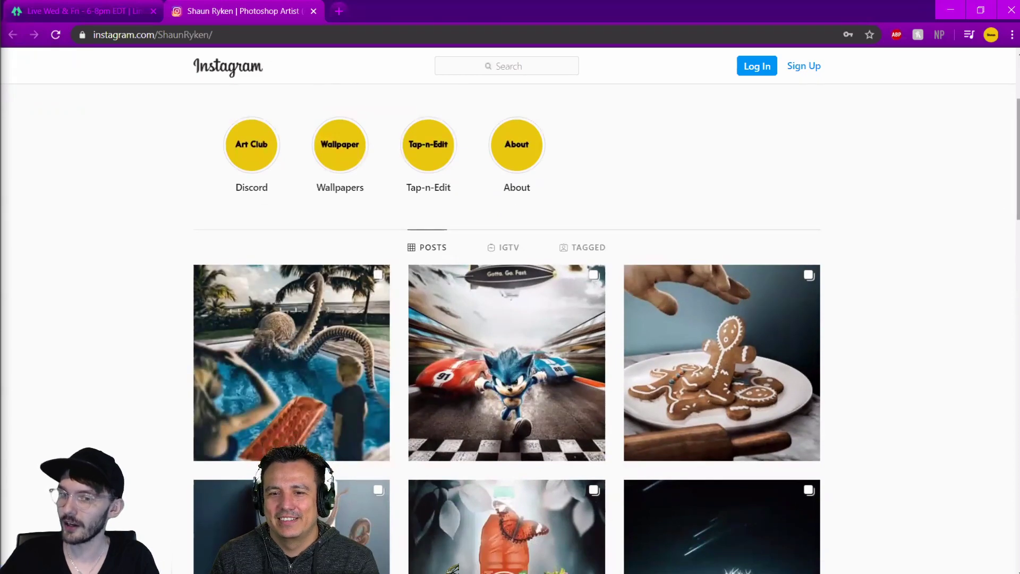
scroll(507, 319, "down", 3)
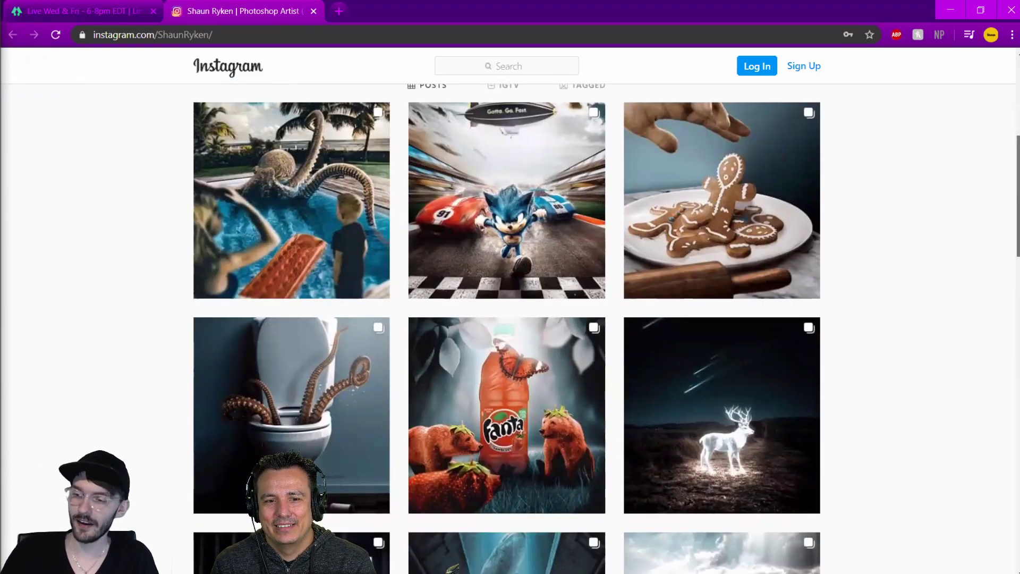
scroll(507, 319, "down", 1)
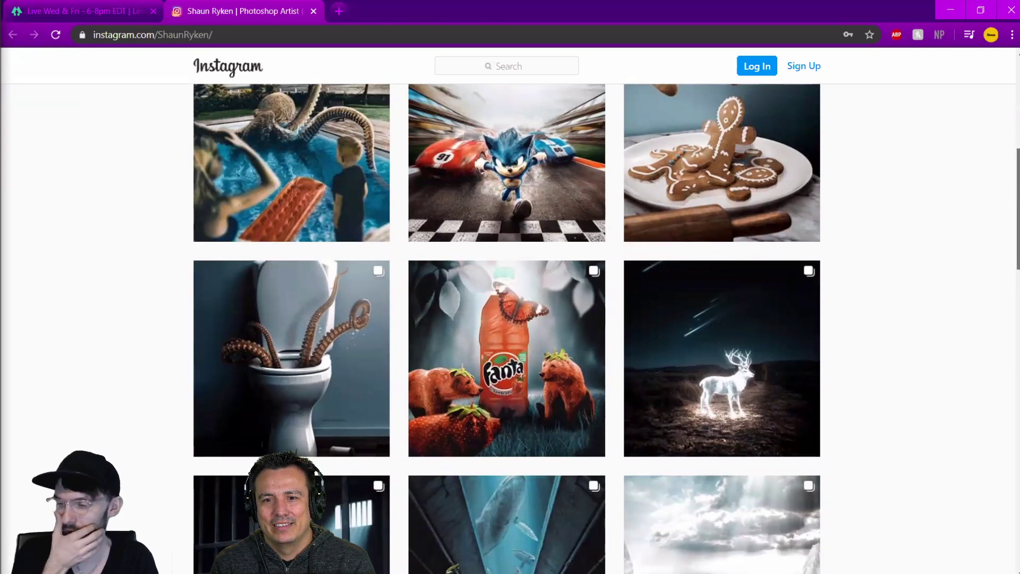
scroll(507, 319, "down", 1)
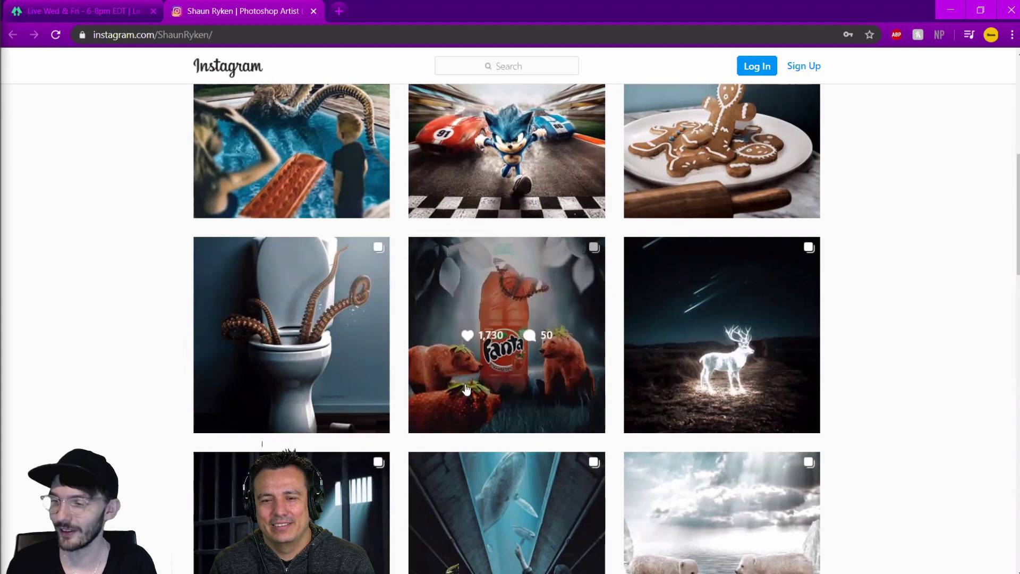
scroll(883, 407, "down", 3)
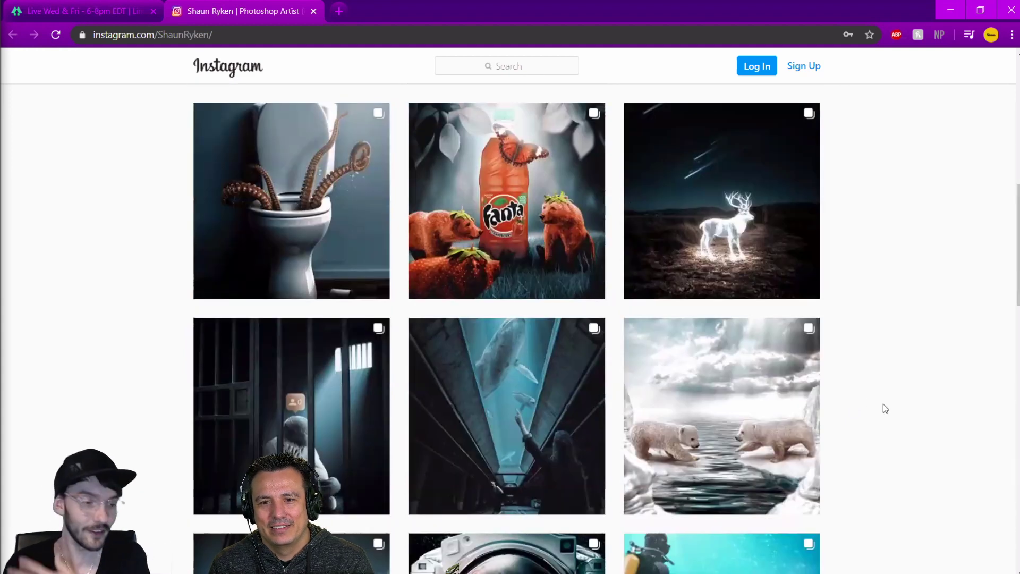
scroll(661, 341, "down", 3)
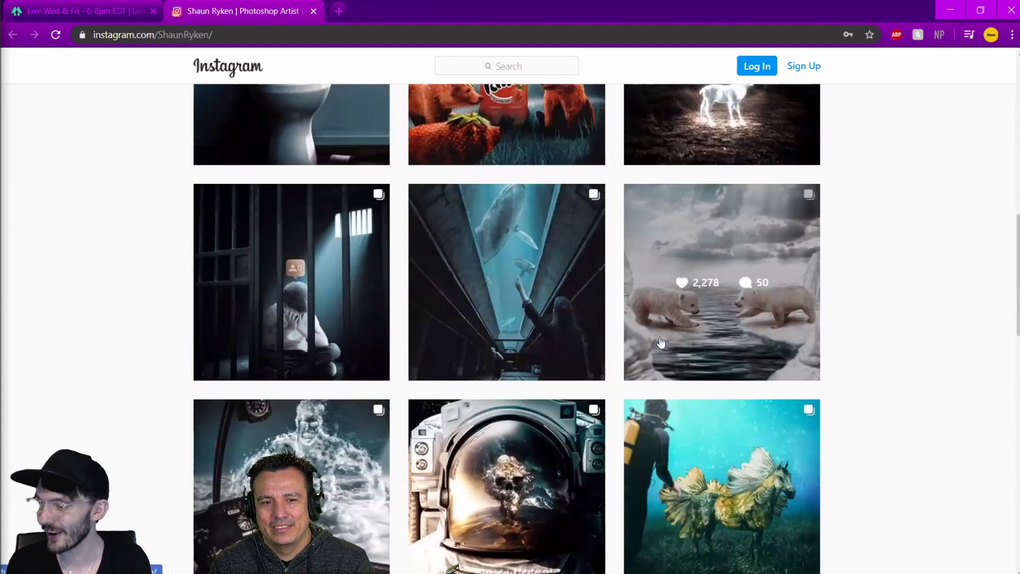
scroll(661, 342, "down", 3)
scroll(661, 342, "down", 3)
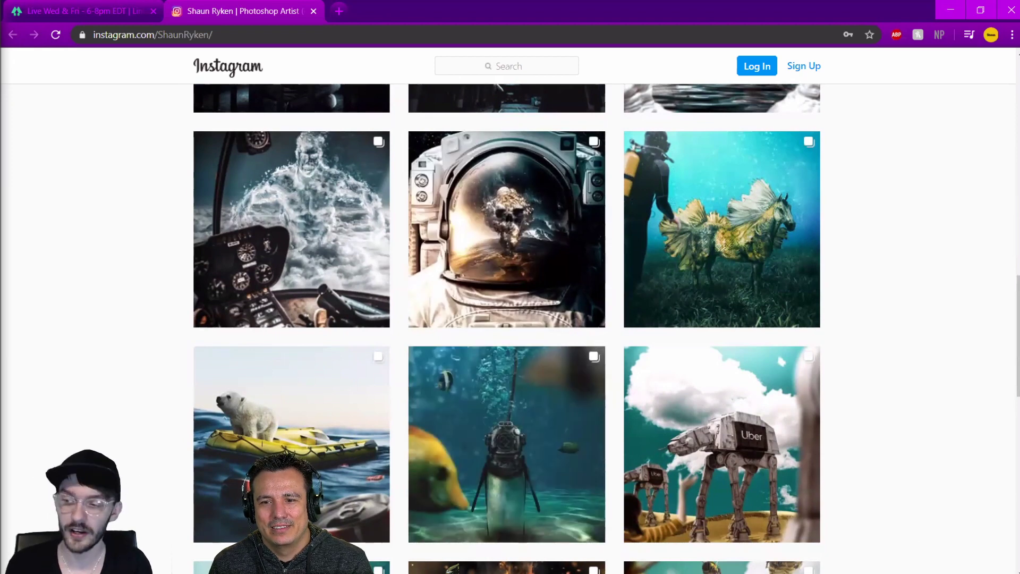
scroll(828, 316, "down", 5)
left_click(598, 234)
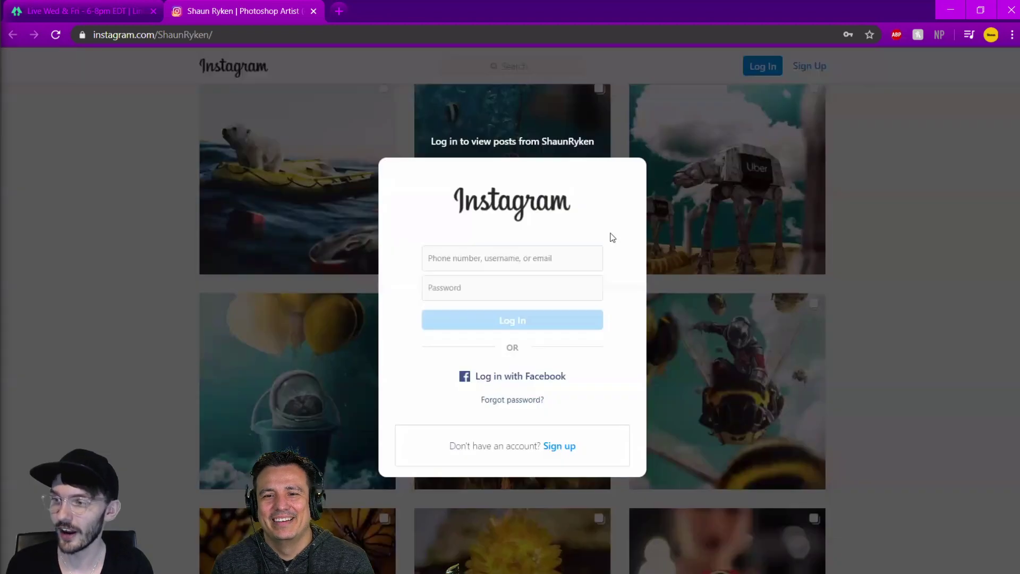
Dismiss the login prompt and examine the composites around the Uber walker, from the astronaut helmet post down to the burning owl and bee rider
left_click(730, 256)
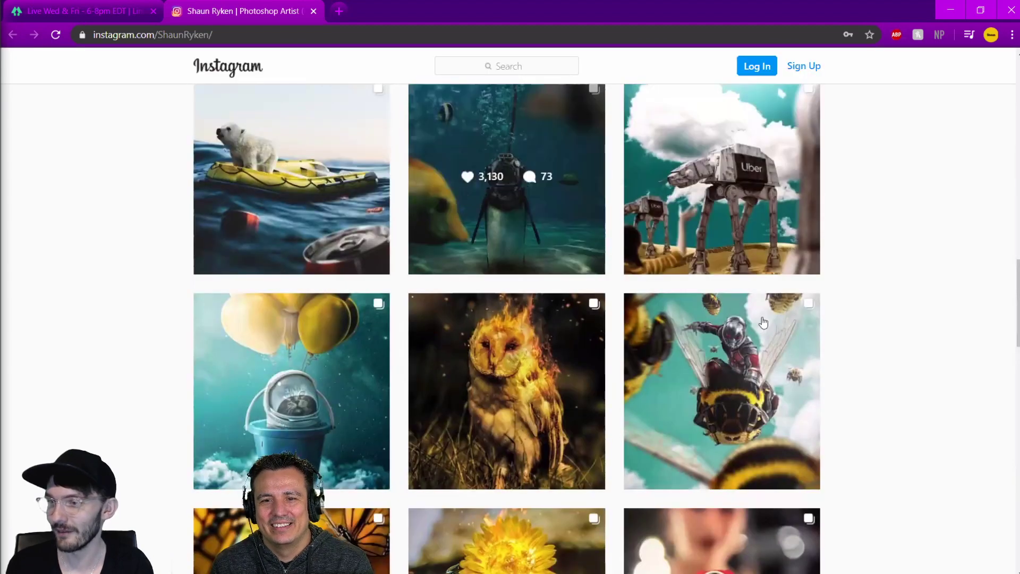
scroll(889, 345, "up", 3)
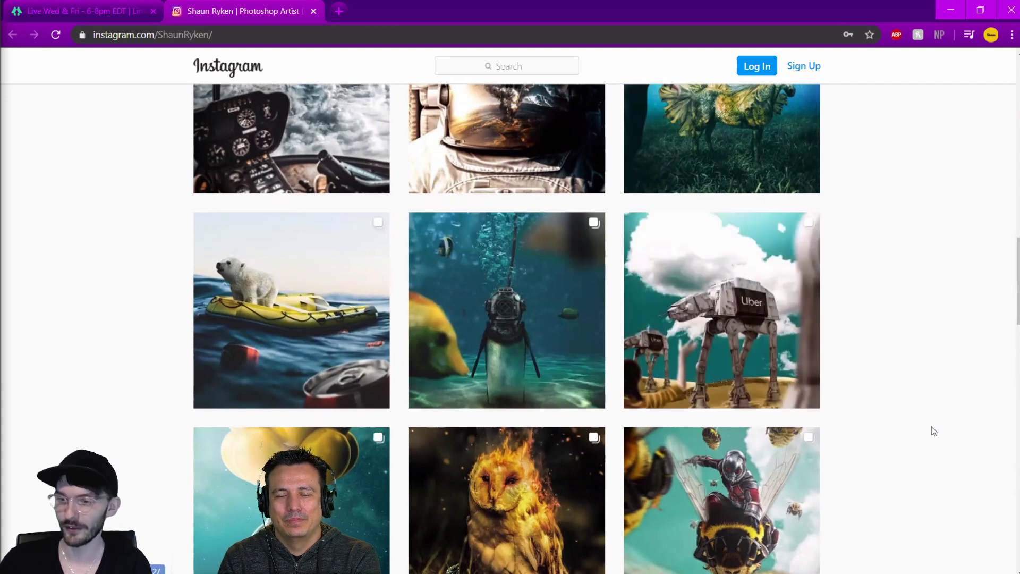
scroll(931, 430, "down", 3)
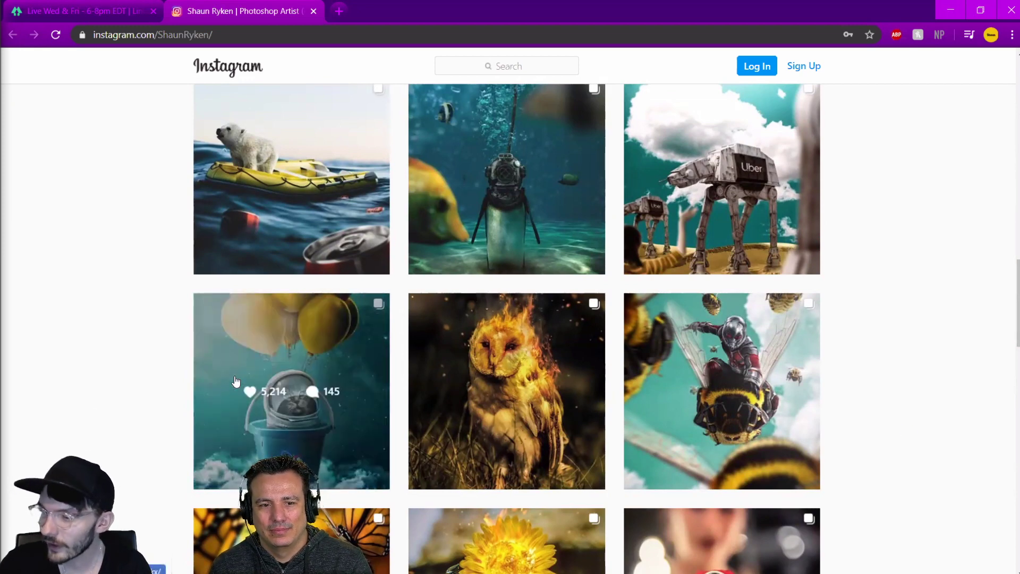
scroll(254, 338, "up", 5)
scroll(297, 345, "down", 5)
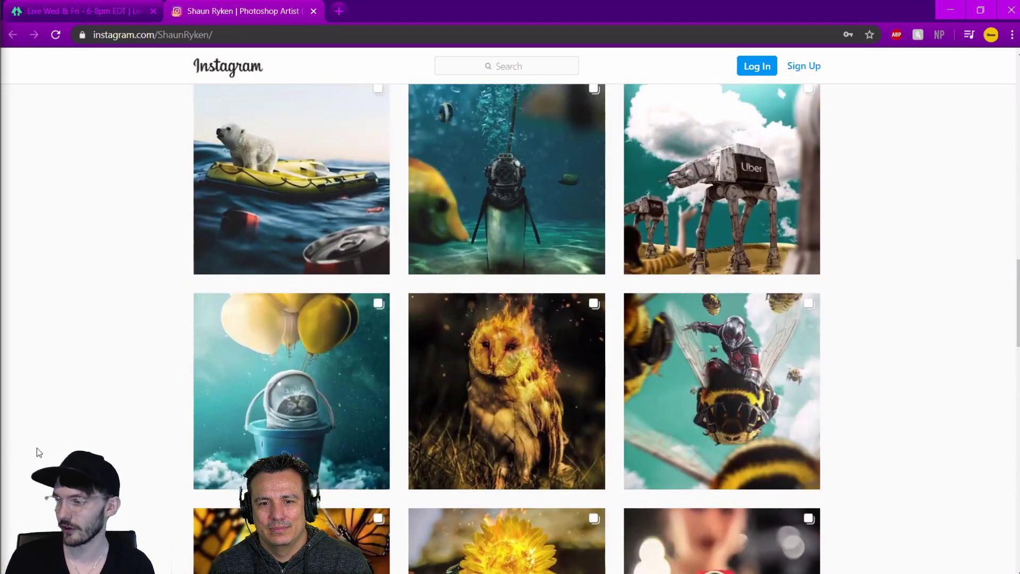
scroll(41, 445, "down", 3)
scroll(69, 445, "down", 3)
scroll(105, 446, "up", 9)
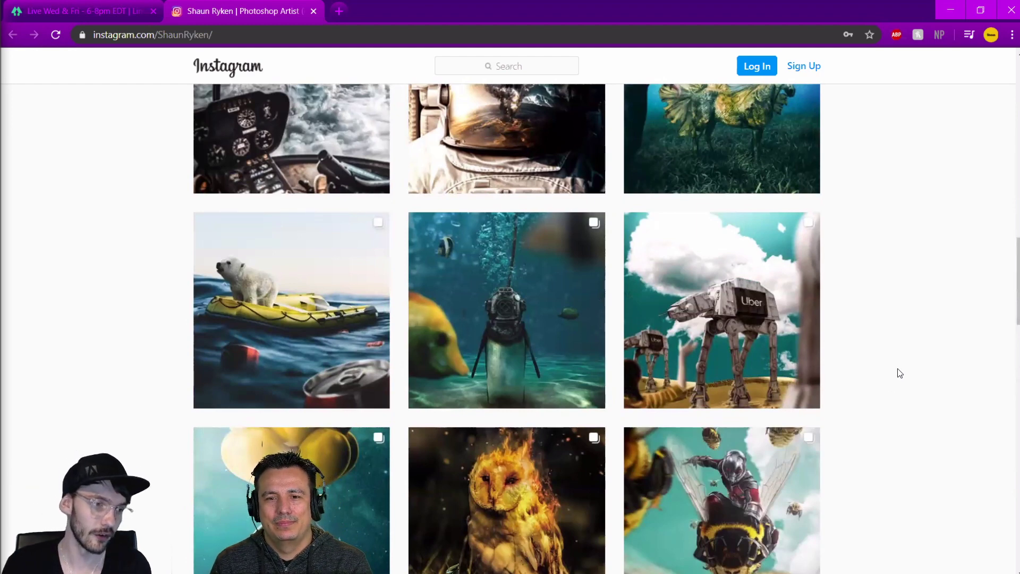
scroll(897, 368, "up", 5)
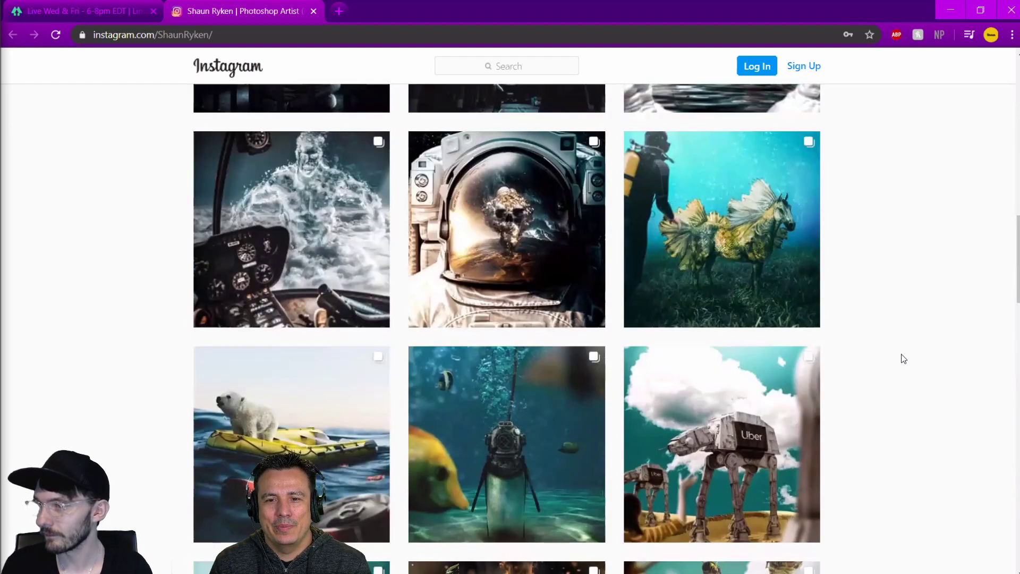
scroll(900, 359, "down", 5)
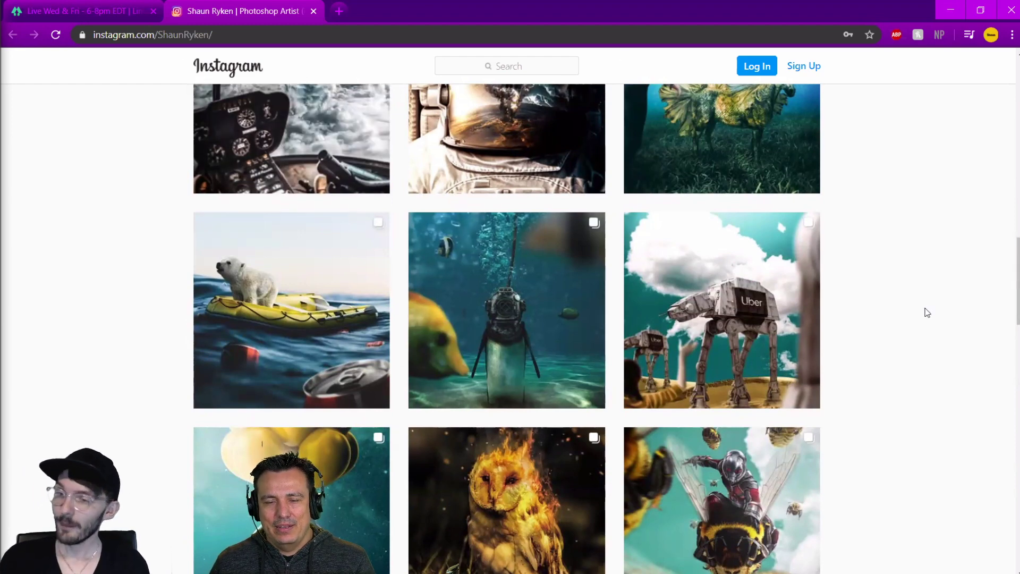
scroll(846, 271, "down", 6)
scroll(816, 275, "up", 4)
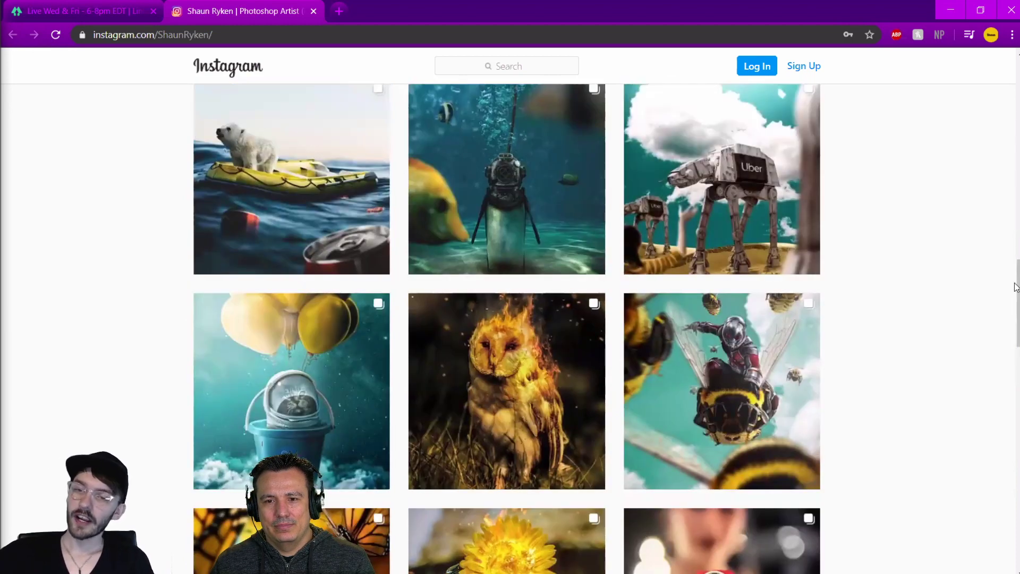
Review the newest posts from the pool octopus down to the underwater horse, and return to the profile header
left_click_drag(1017, 265, 1016, 141)
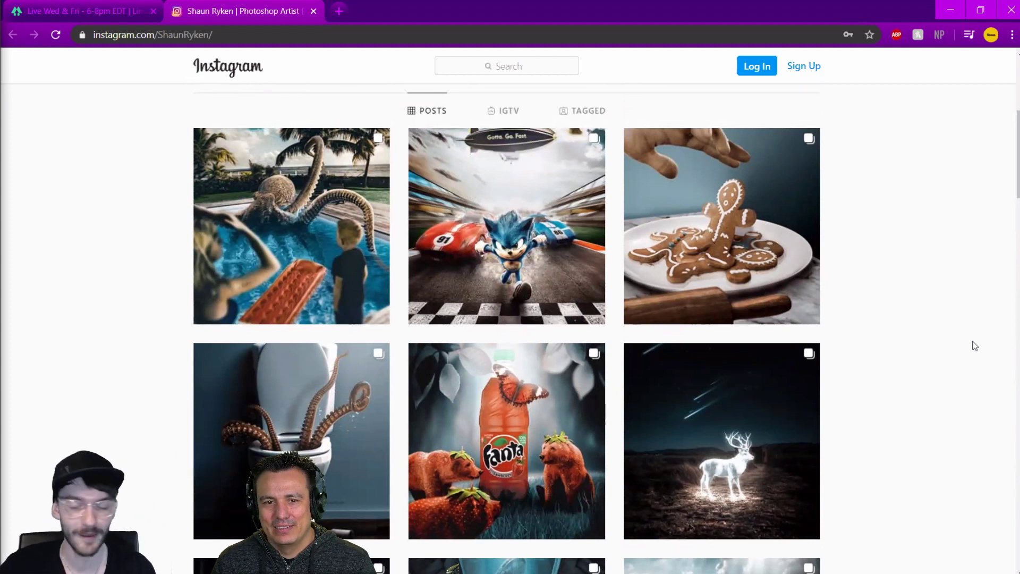
scroll(975, 346, "down", 3)
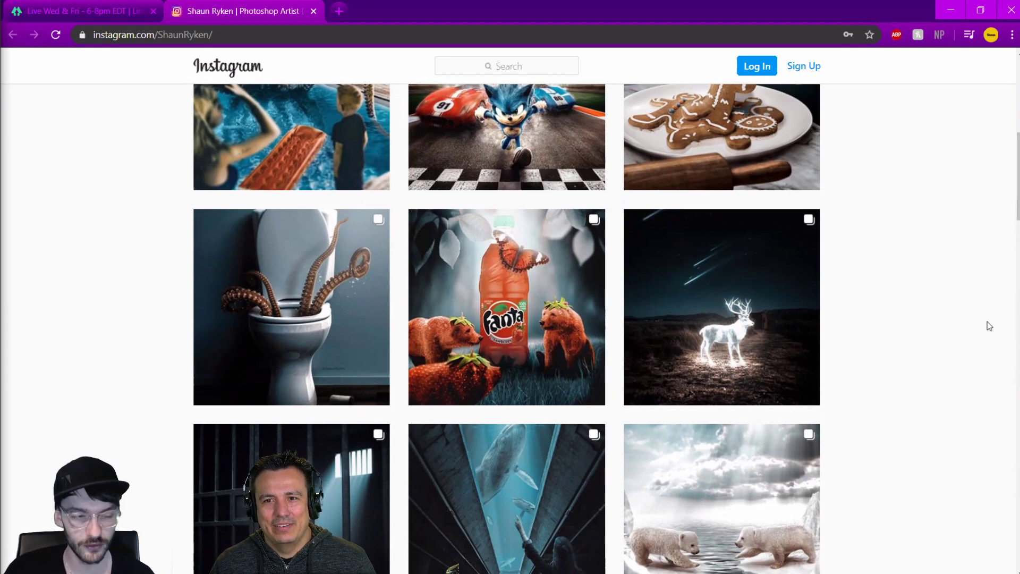
scroll(862, 293, "down", 5)
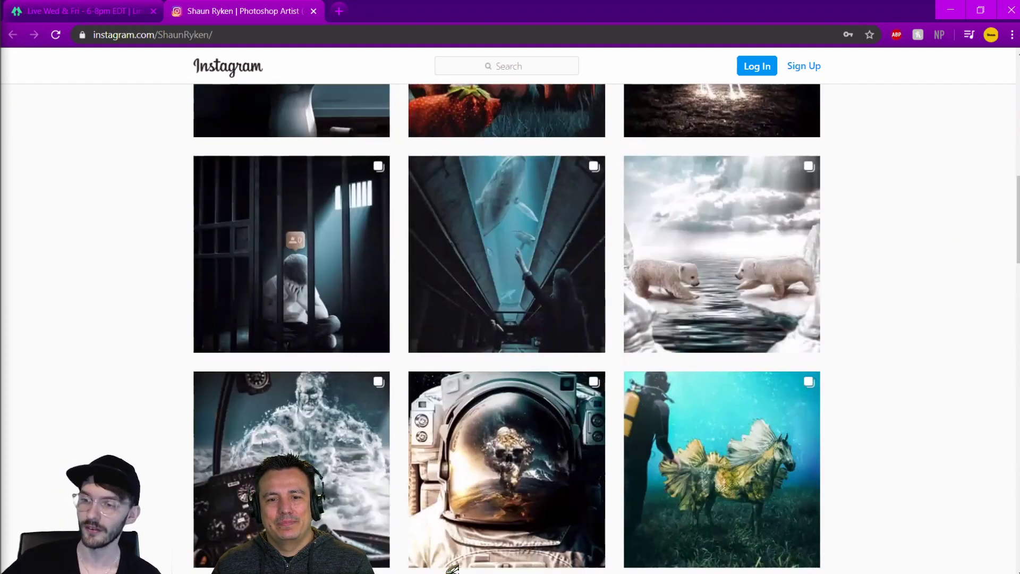
scroll(453, 567, "down", 1)
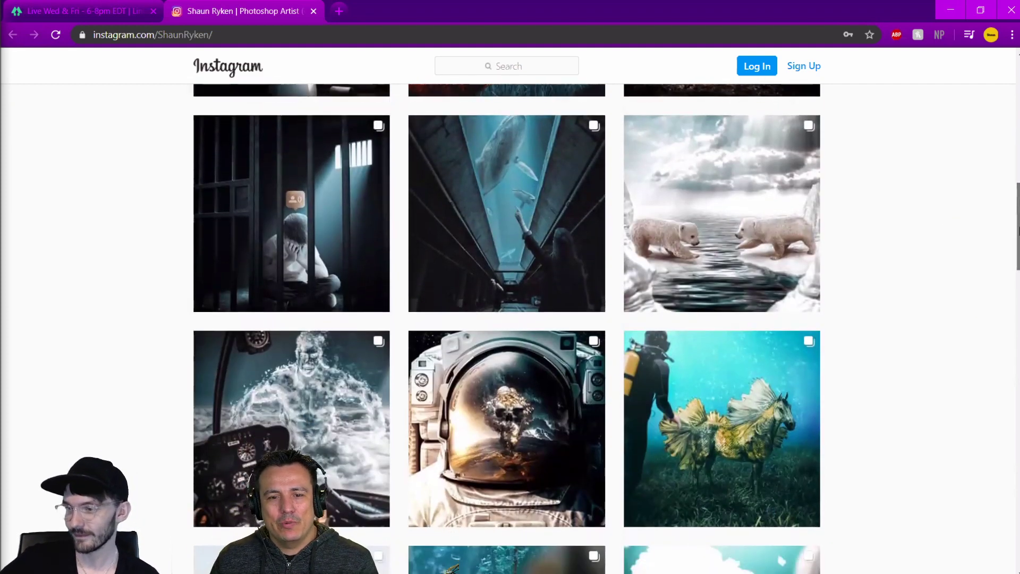
left_click_drag(1017, 184, 850, 63)
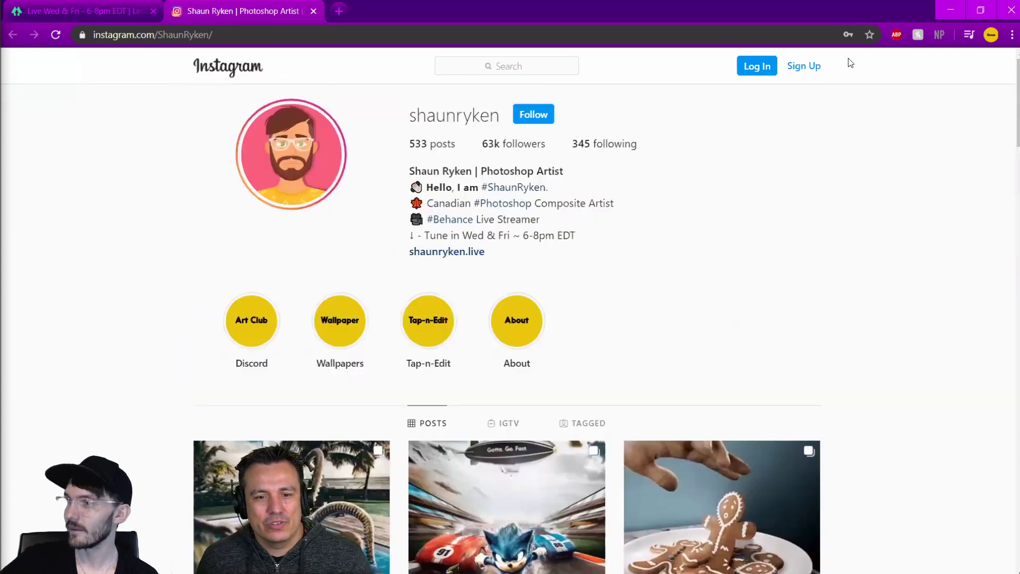